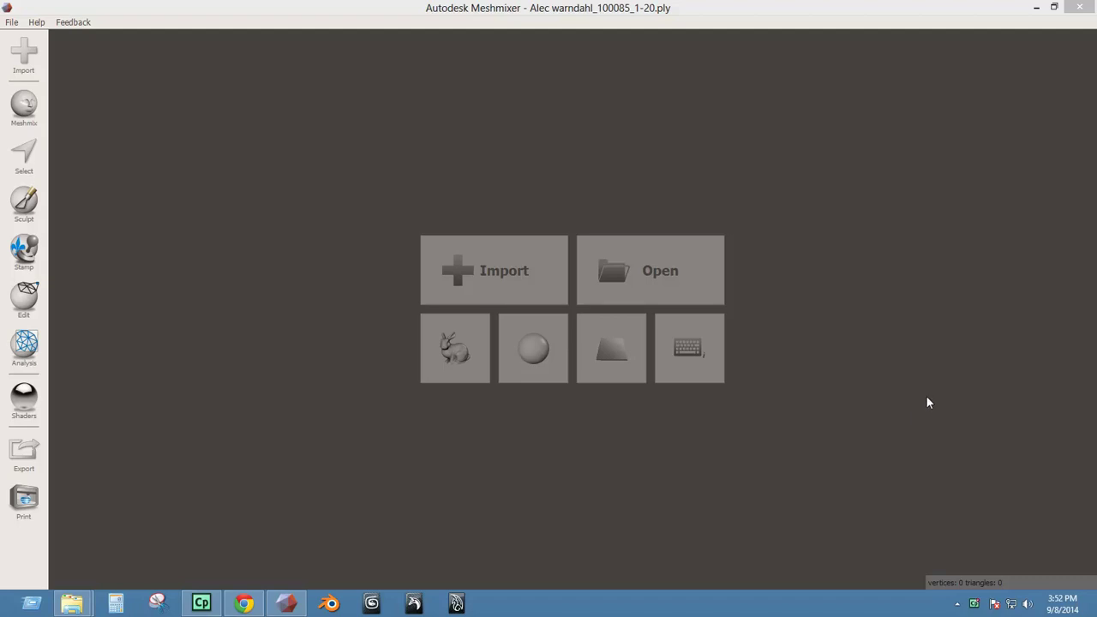
Switch to Chrome, look through the main page of meshmixer.com and its release videos, and return to Meshmixer.
{"action": "left_click", "coordinate": [246, 604]}
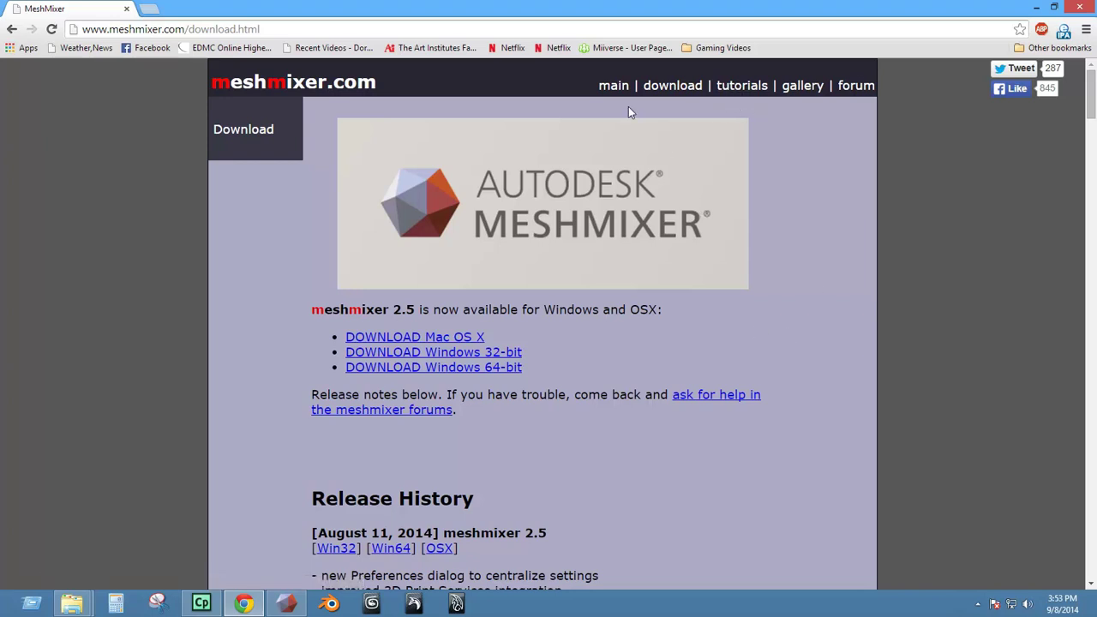
{"action": "left_click", "coordinate": [614, 86]}
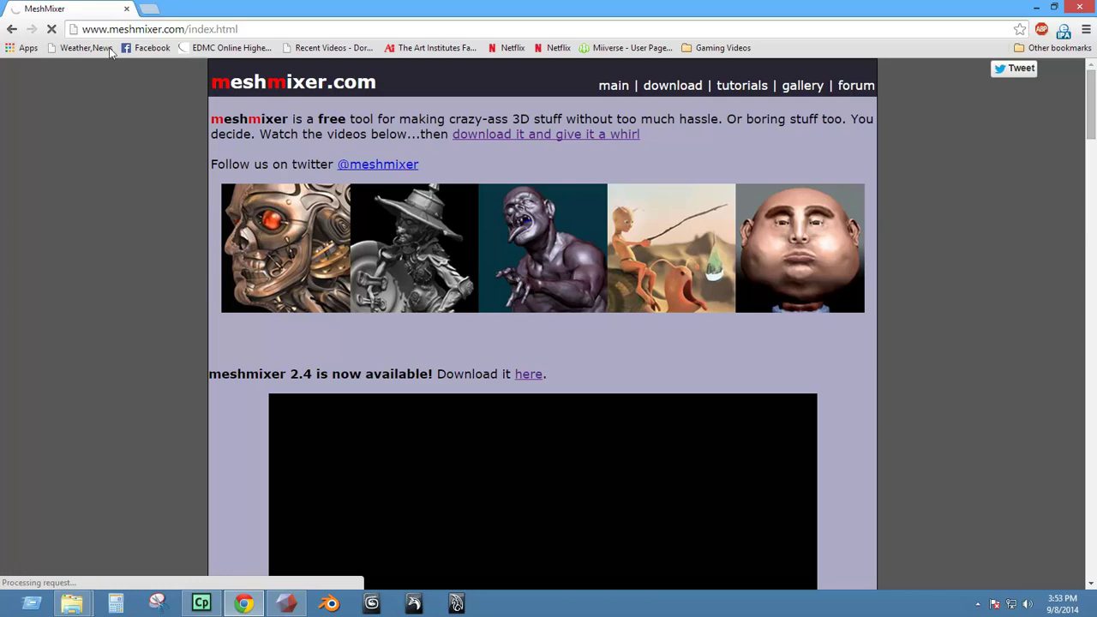
{"action": "scroll", "coordinate": [745, 306], "scroll_direction": "down", "scroll_amount": 3}
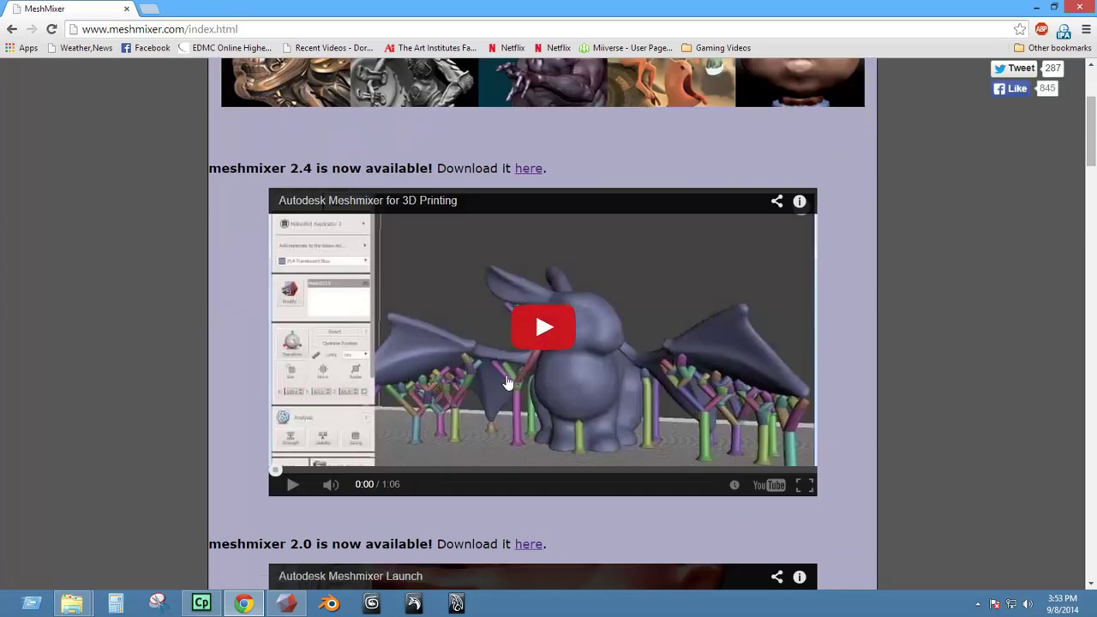
{"action": "scroll", "coordinate": [647, 355], "scroll_direction": "up", "scroll_amount": 1}
{"action": "scroll", "coordinate": [680, 381], "scroll_direction": "down", "scroll_amount": 1}
{"action": "scroll", "coordinate": [679, 381], "scroll_direction": "down", "scroll_amount": 3}
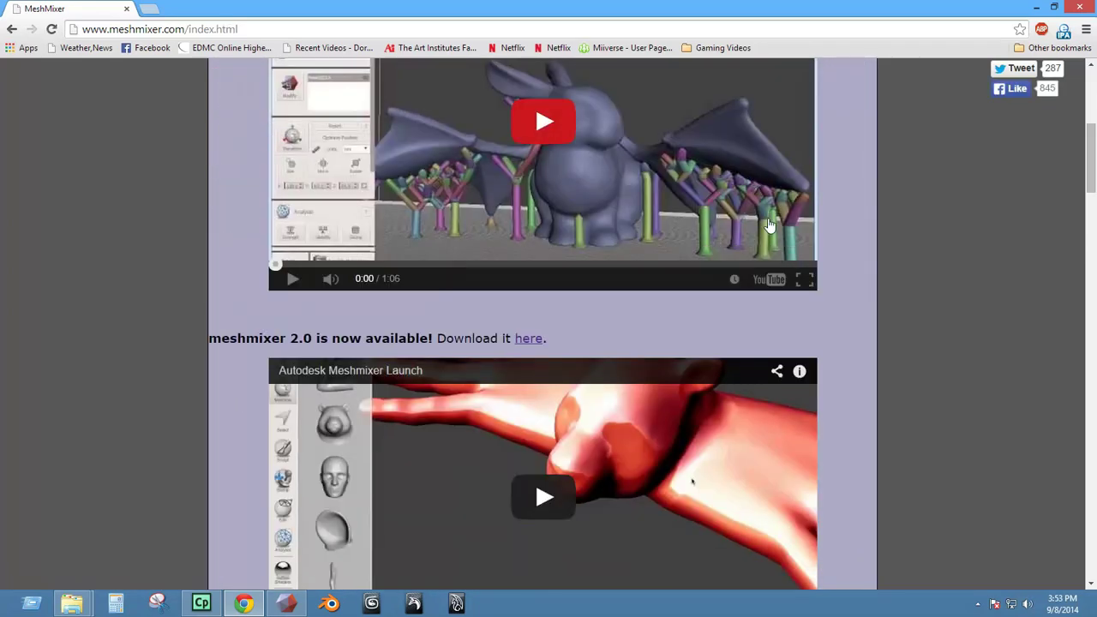
{"action": "scroll", "coordinate": [498, 332], "scroll_direction": "down", "scroll_amount": 2}
{"action": "scroll", "coordinate": [685, 339], "scroll_direction": "down", "scroll_amount": 7}
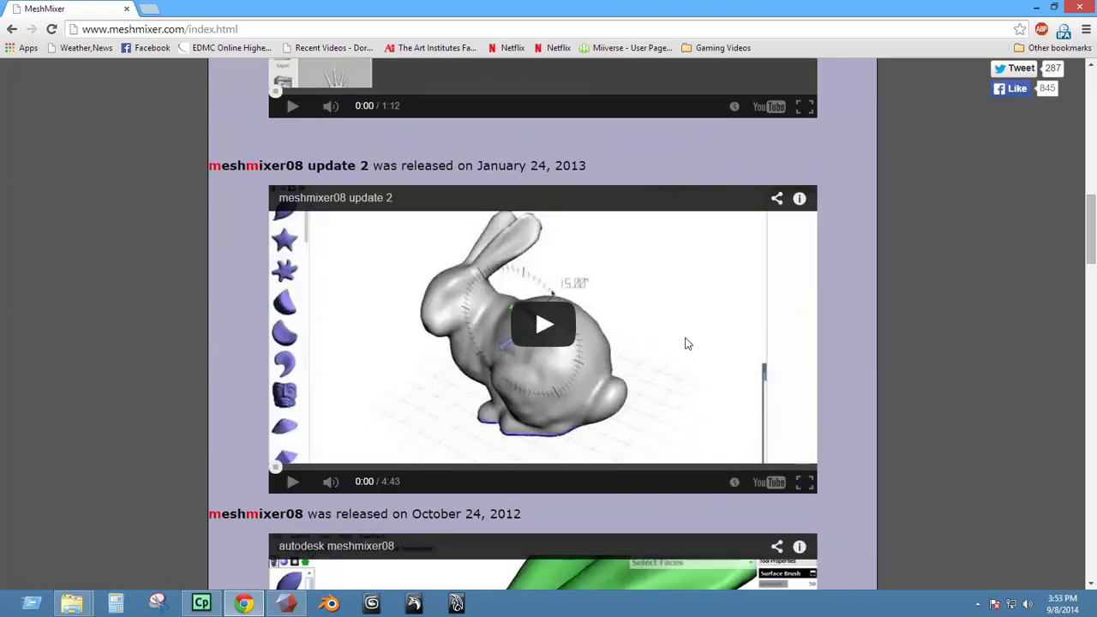
{"action": "scroll", "coordinate": [595, 433], "scroll_direction": "down", "scroll_amount": 2}
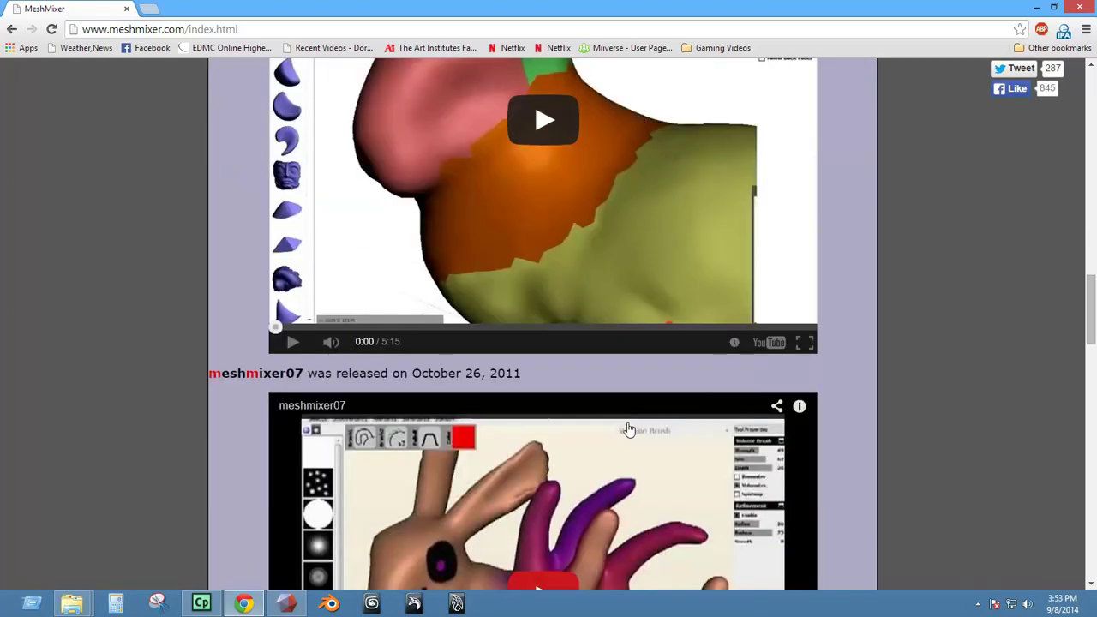
{"action": "scroll", "coordinate": [646, 454], "scroll_direction": "down", "scroll_amount": 2}
{"action": "scroll", "coordinate": [646, 454], "scroll_direction": "up", "scroll_amount": 8}
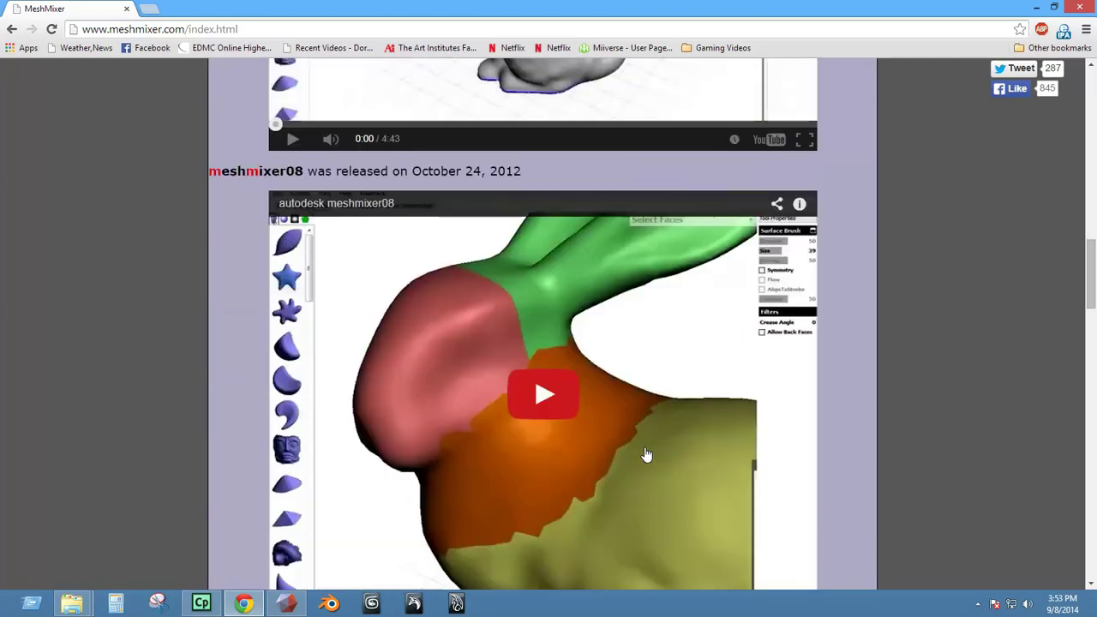
{"action": "scroll", "coordinate": [650, 422], "scroll_direction": "up", "scroll_amount": 5}
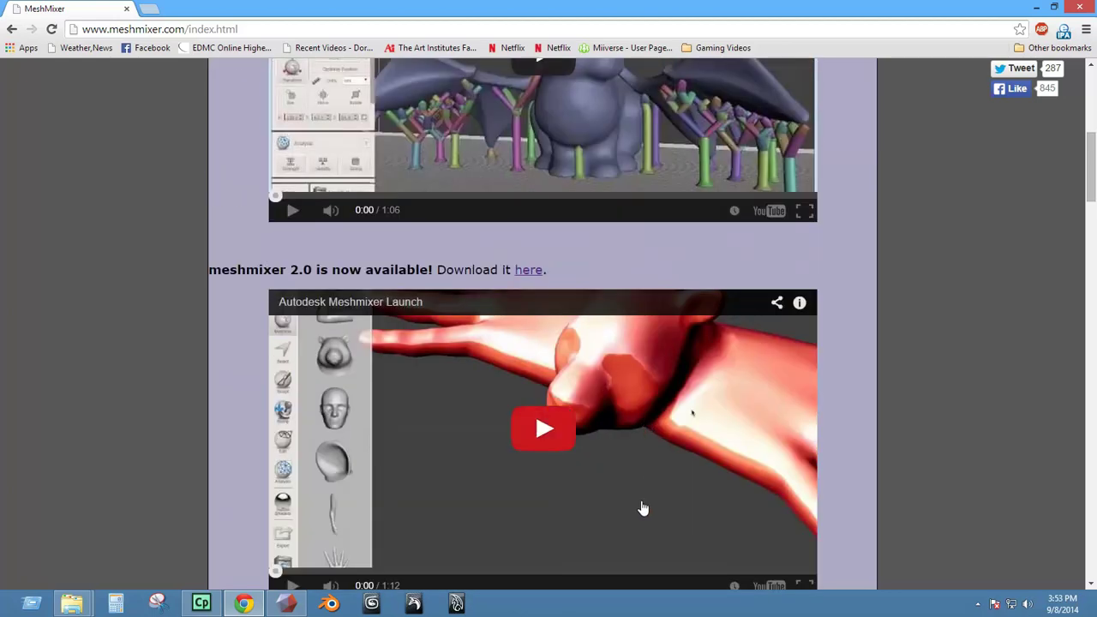
{"action": "scroll", "coordinate": [642, 509], "scroll_direction": "up", "scroll_amount": 6}
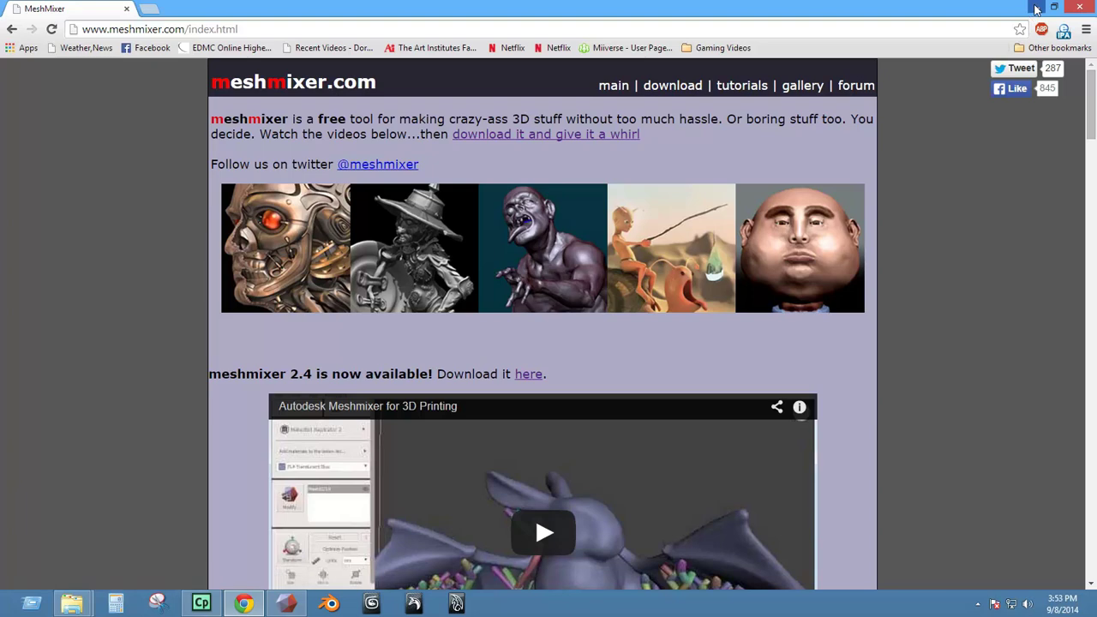
{"action": "left_click", "coordinate": [1036, 8]}
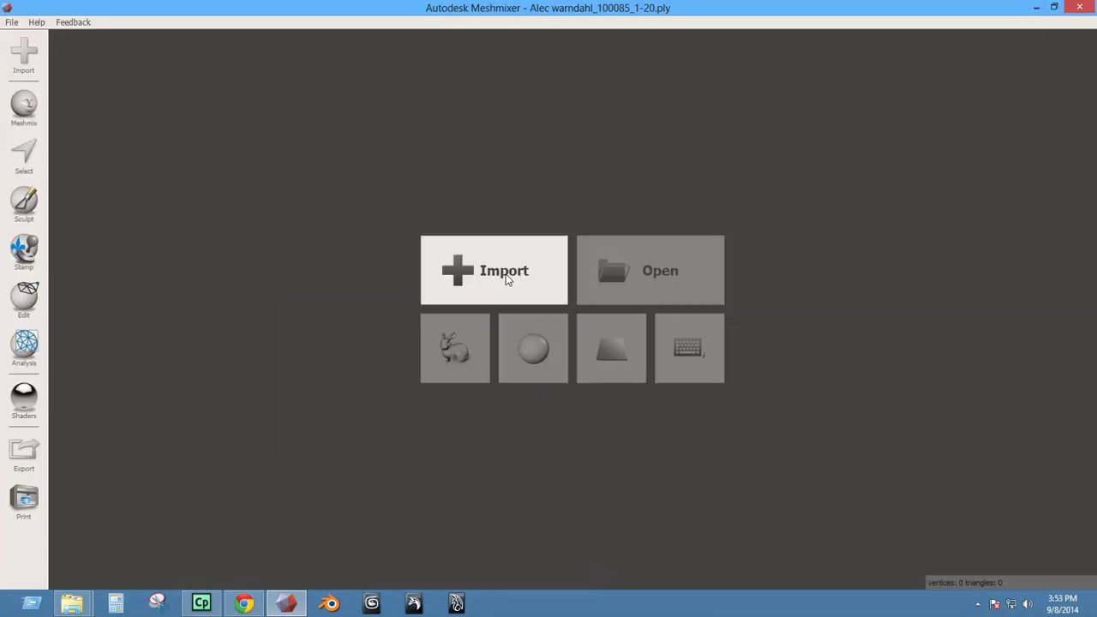
Load the sample bunny model and examine it from the front, the side and underneath.
{"action": "left_click", "coordinate": [462, 356]}
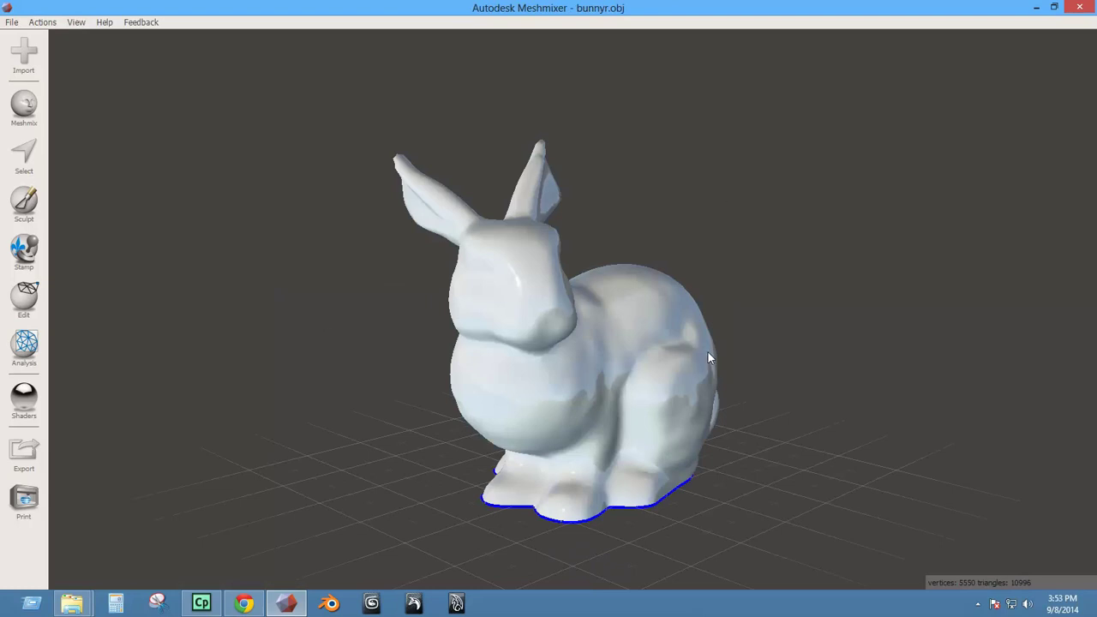
{"action": "right_click_drag", "start_coordinate": [693, 376], "coordinate": [542, 330]}
{"action": "key", "text": "alt"}
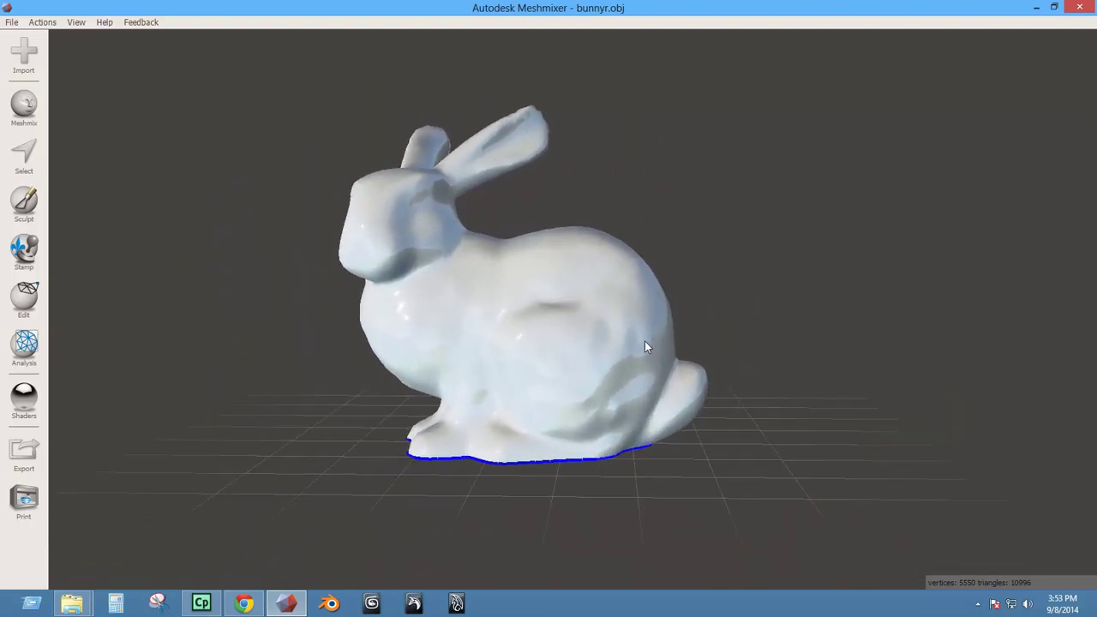
{"action": "right_click_drag", "start_coordinate": [644, 341], "coordinate": [629, 307], "text": "shift"}
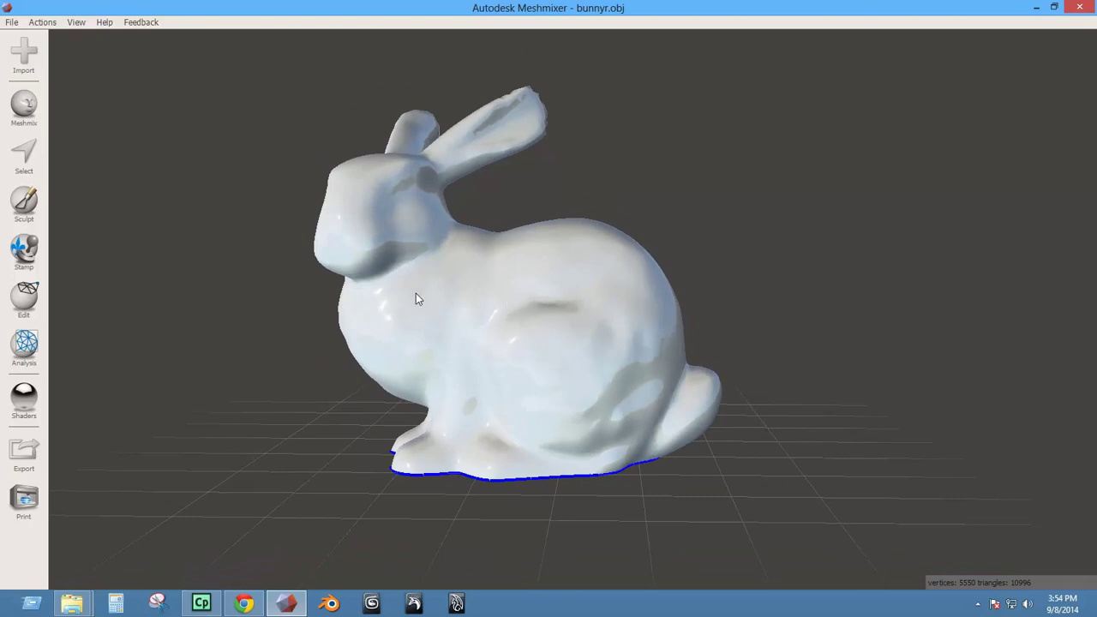
{"action": "right_click_drag", "start_coordinate": [454, 295], "coordinate": [549, 310]}
{"action": "middle_click_drag", "start_coordinate": [549, 315], "coordinate": [448, 317]}
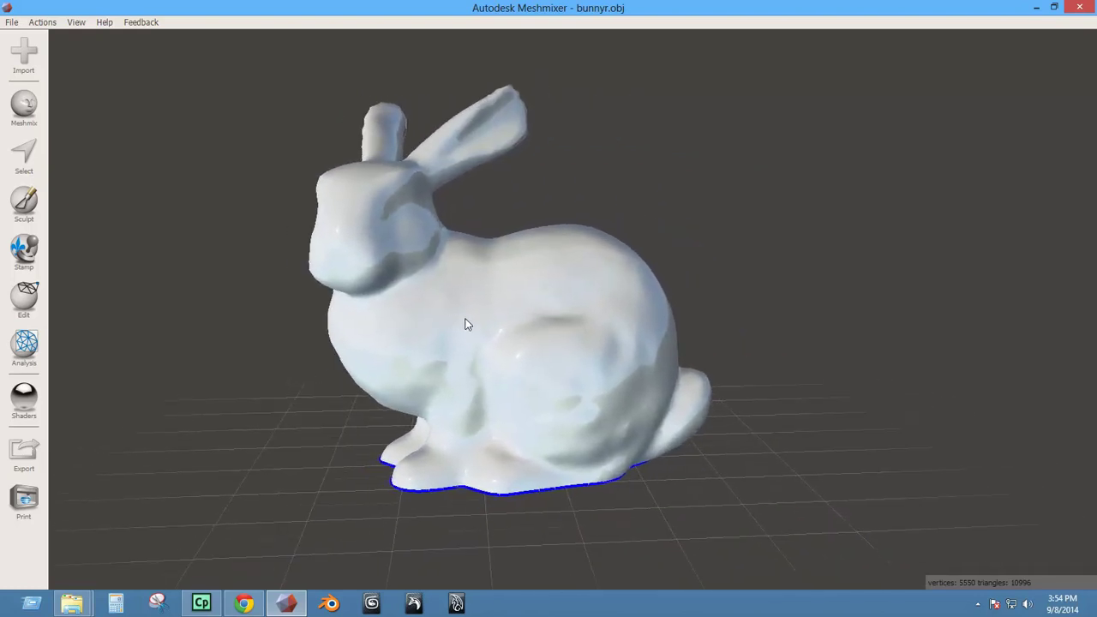
{"action": "right_click_drag", "start_coordinate": [478, 326], "coordinate": [499, 346]}
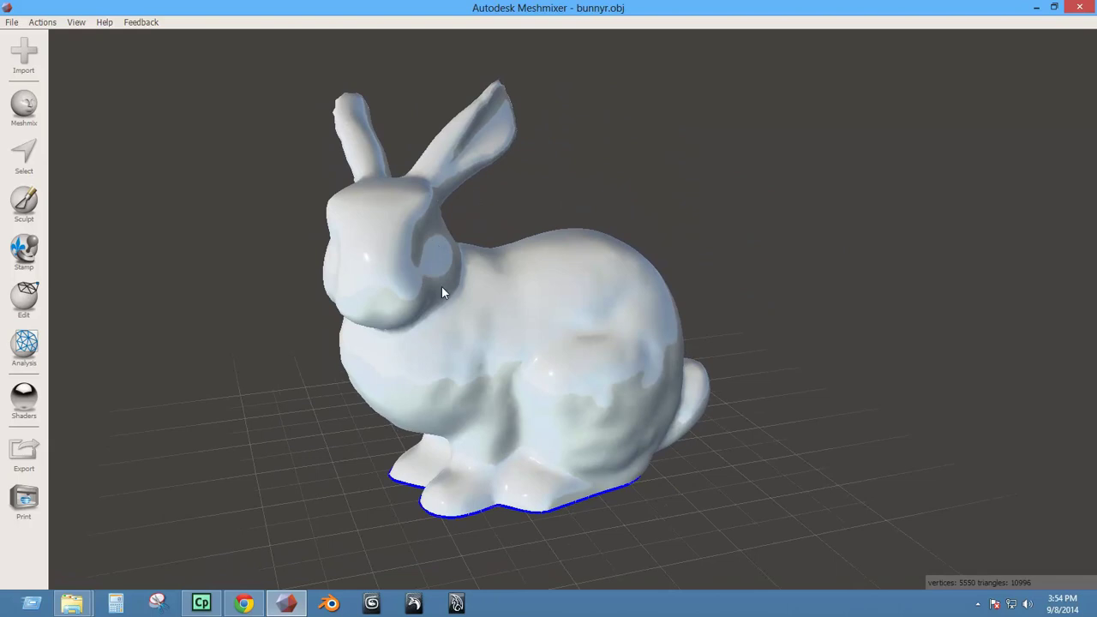
{"action": "right_click_drag", "start_coordinate": [620, 385], "coordinate": [554, 274]}
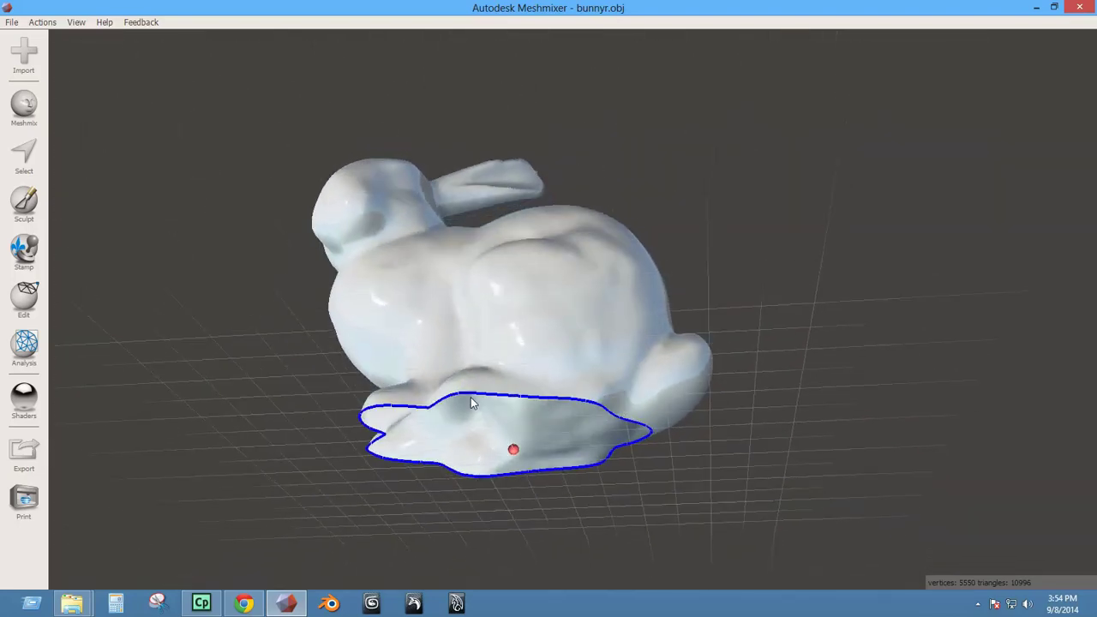
{"action": "right_click_drag", "start_coordinate": [555, 365], "coordinate": [534, 430]}
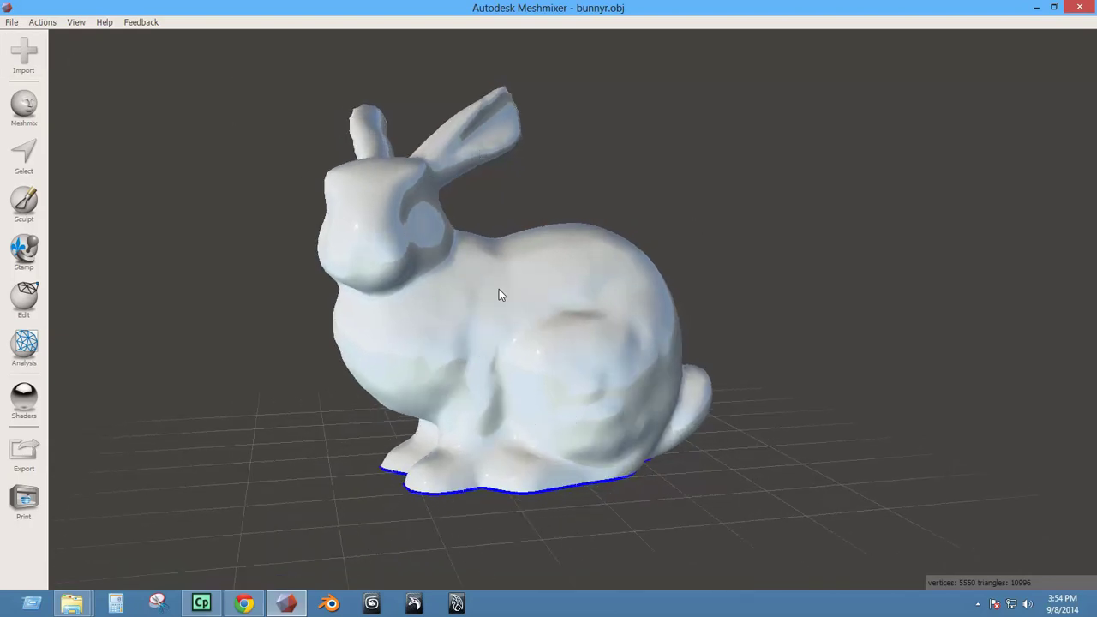
{"action": "right_click_drag", "start_coordinate": [389, 242], "coordinate": [237, 171]}
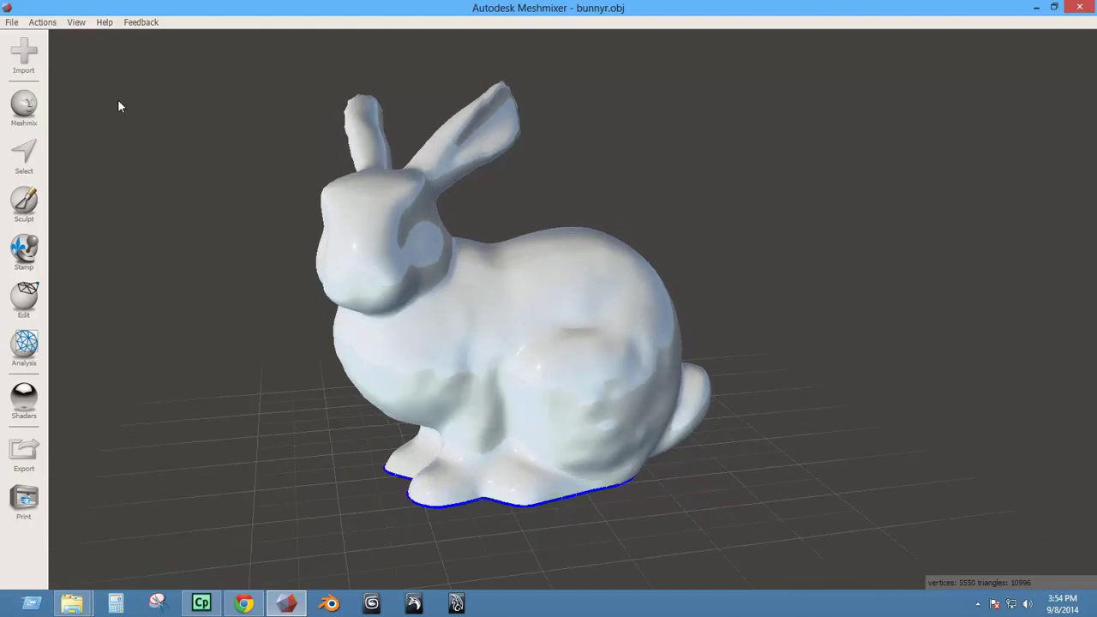
{"action": "left_click", "coordinate": [11, 23]}
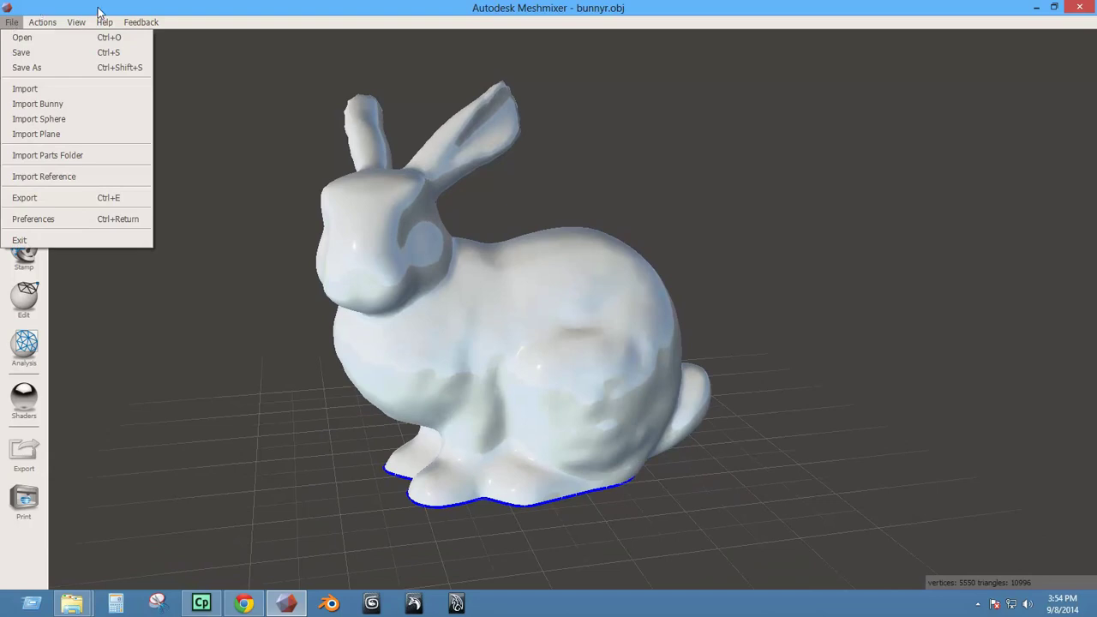
{"action": "left_click", "coordinate": [12, 23]}
{"action": "left_click", "coordinate": [12, 22]}
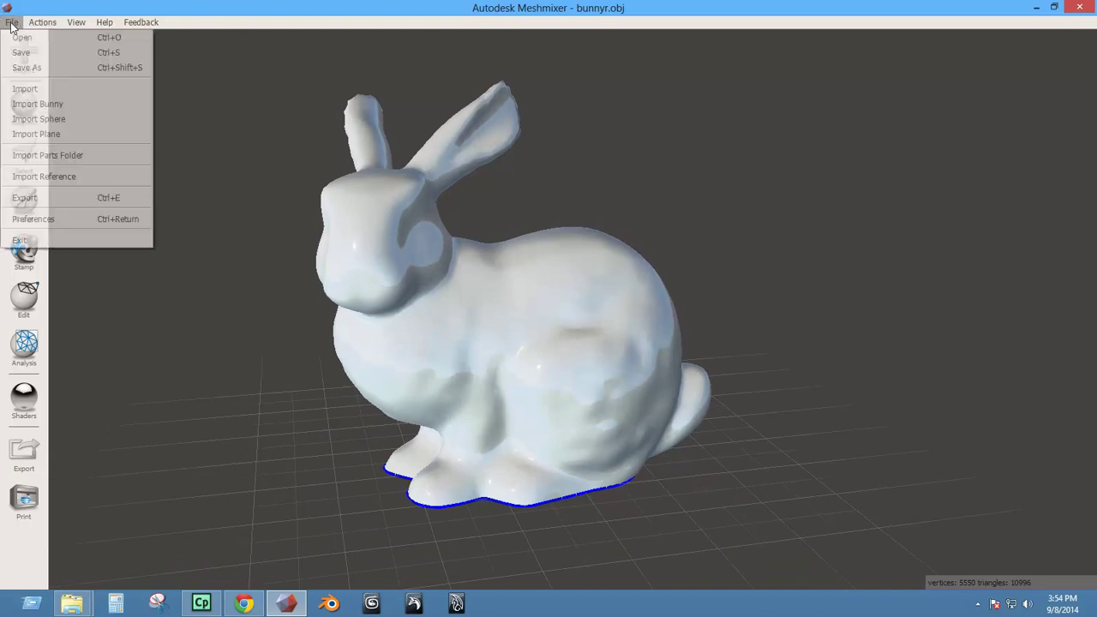
{"action": "left_click", "coordinate": [187, 144]}
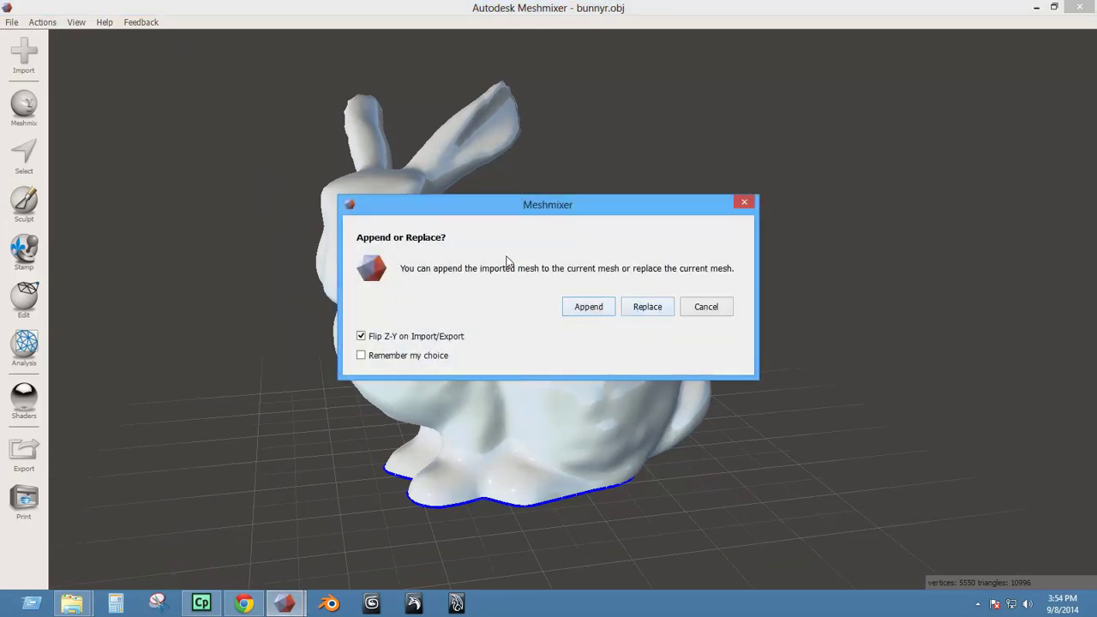
{"action": "left_click", "coordinate": [745, 203]}
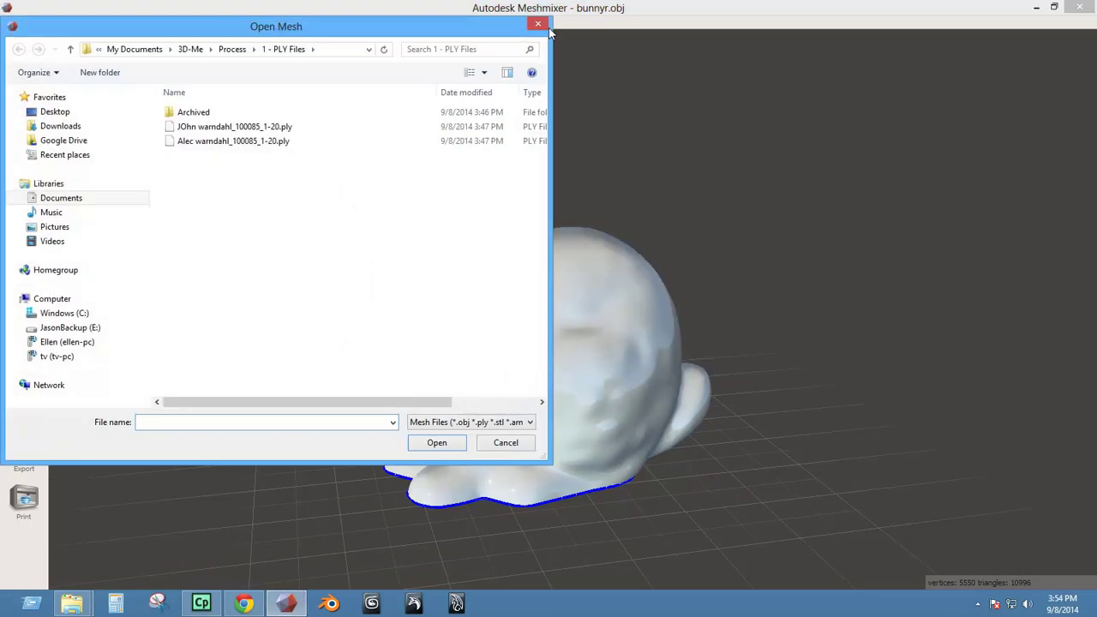
{"action": "left_click", "coordinate": [538, 24]}
{"action": "left_click", "coordinate": [12, 22]}
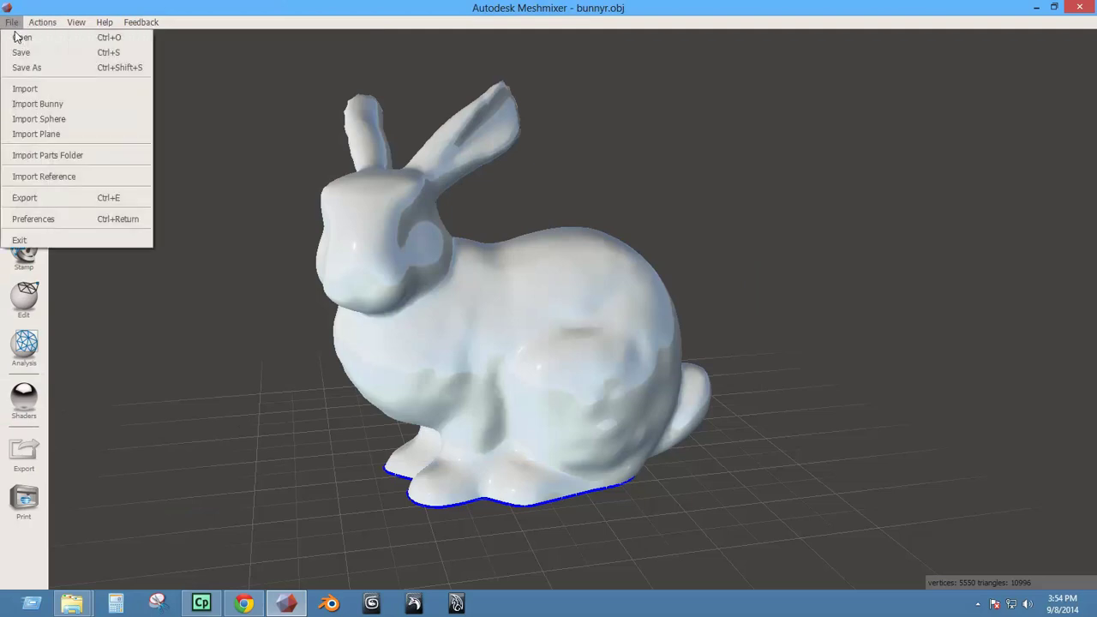
{"action": "left_click", "coordinate": [18, 37]}
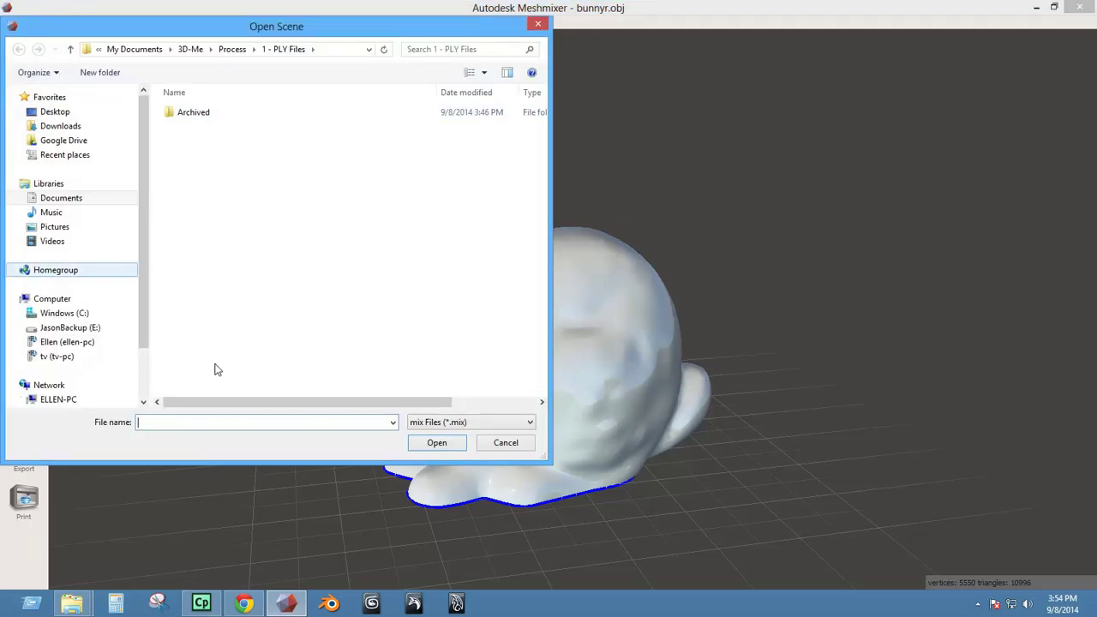
{"action": "left_click", "coordinate": [537, 26]}
Import the first PLY scan file from the 1 - PLY Files folder, replacing the current bunny mesh.
{"action": "left_click", "coordinate": [12, 22]}
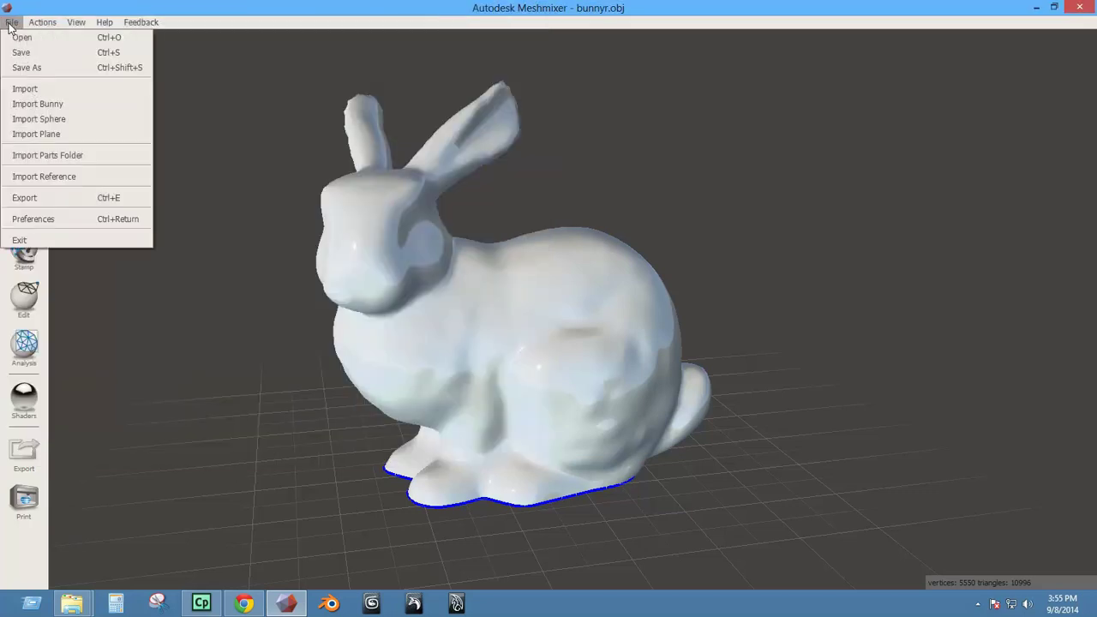
{"action": "left_click", "coordinate": [39, 90]}
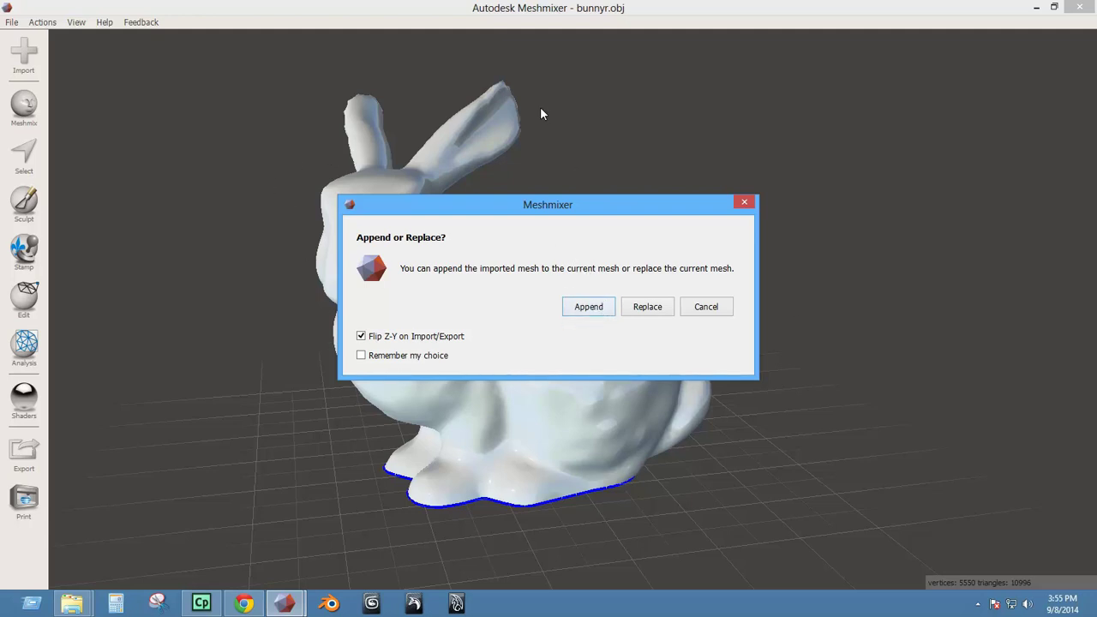
{"action": "left_click", "coordinate": [649, 309]}
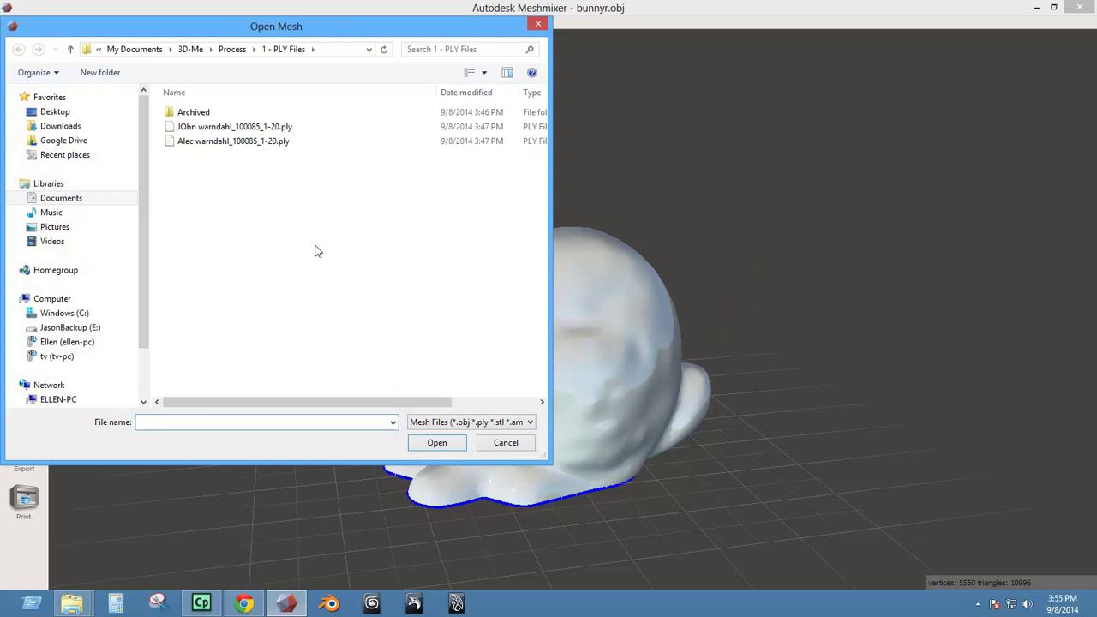
{"action": "left_click", "coordinate": [231, 49]}
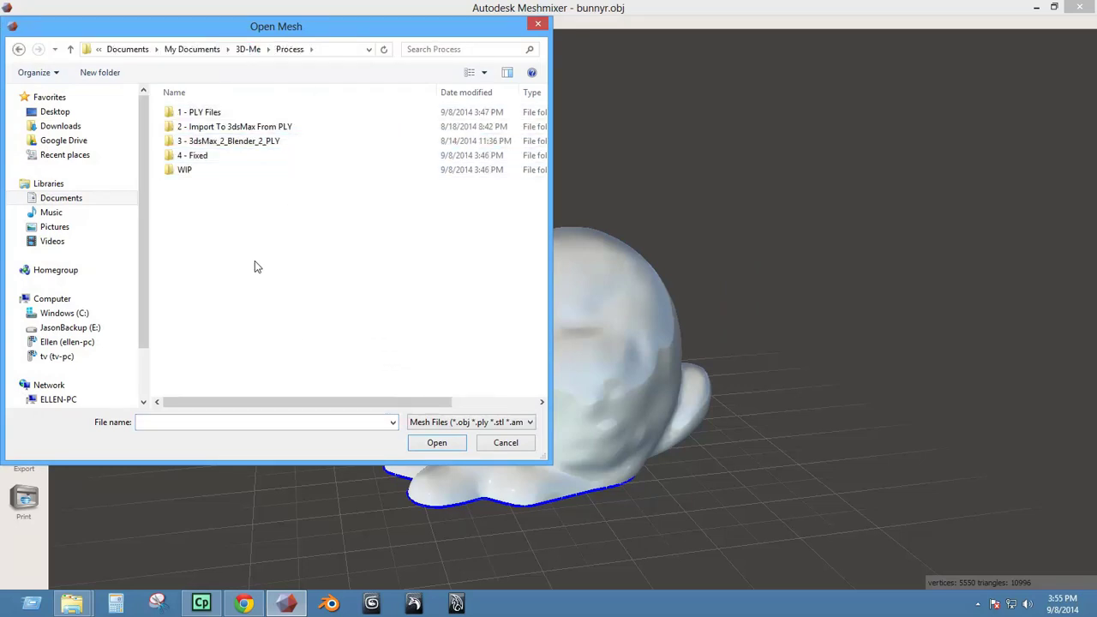
{"action": "double_click", "coordinate": [223, 117]}
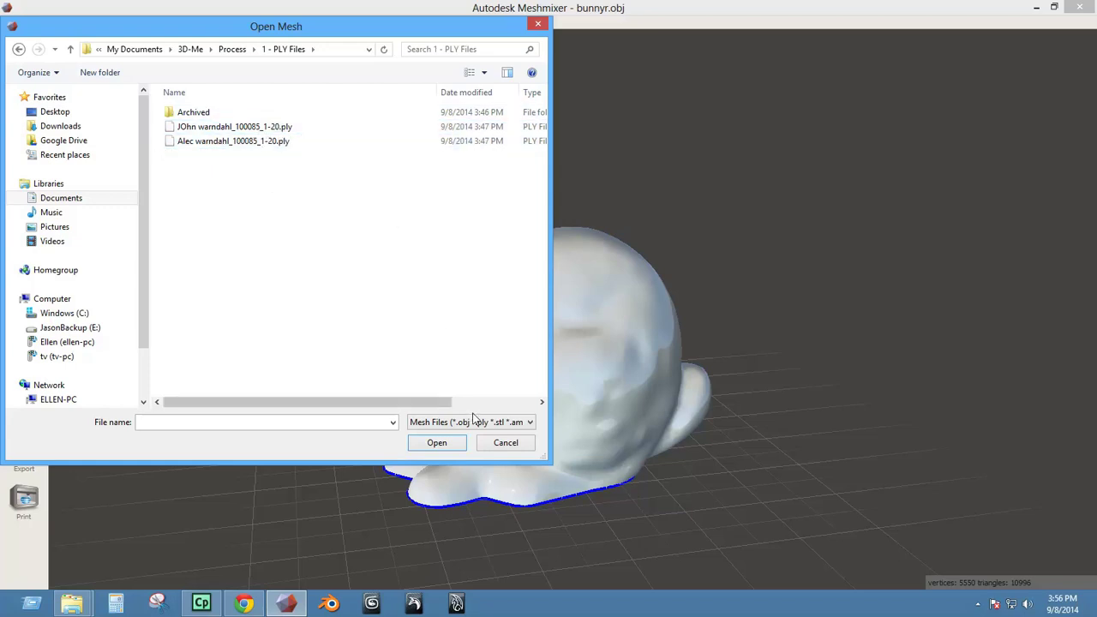
{"action": "left_click", "coordinate": [225, 130]}
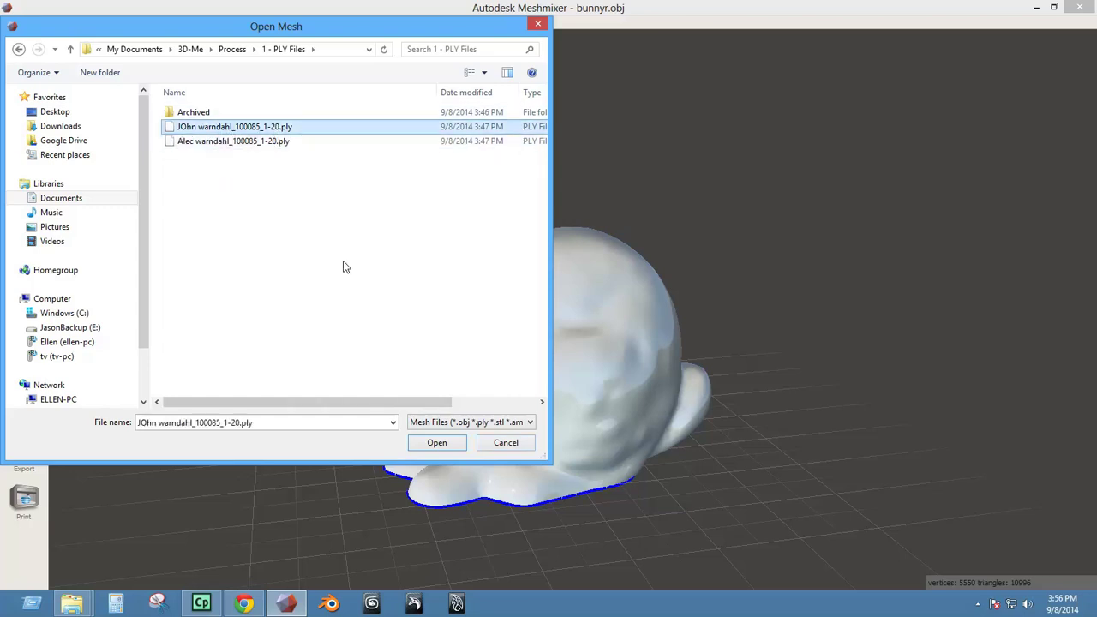
{"action": "left_click", "coordinate": [439, 444]}
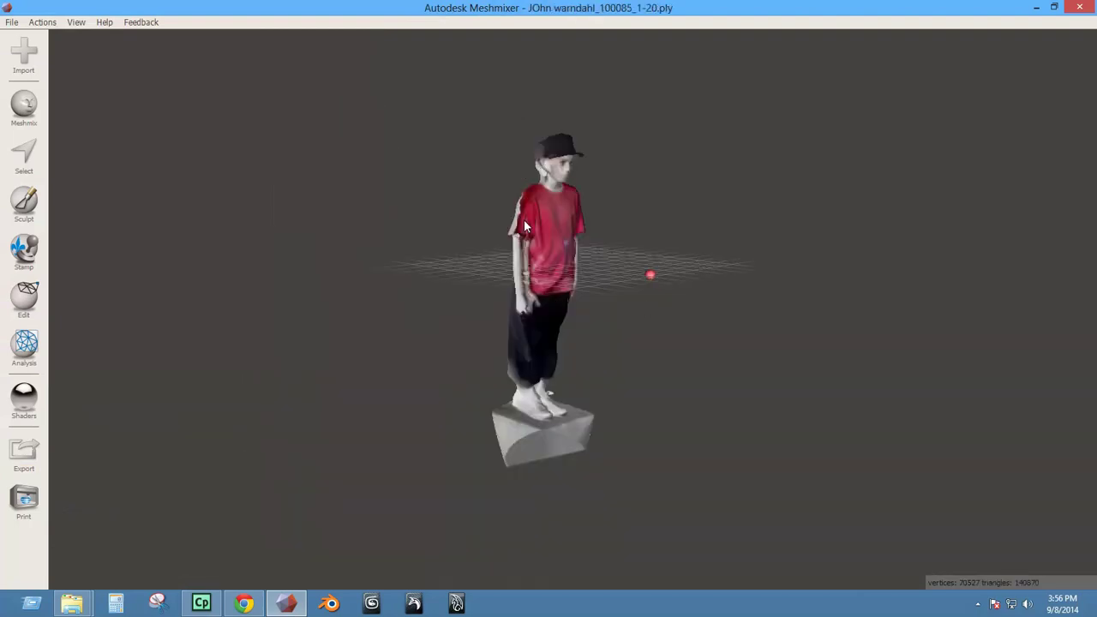
{"action": "right_click_drag", "start_coordinate": [507, 374], "coordinate": [600, 360]}
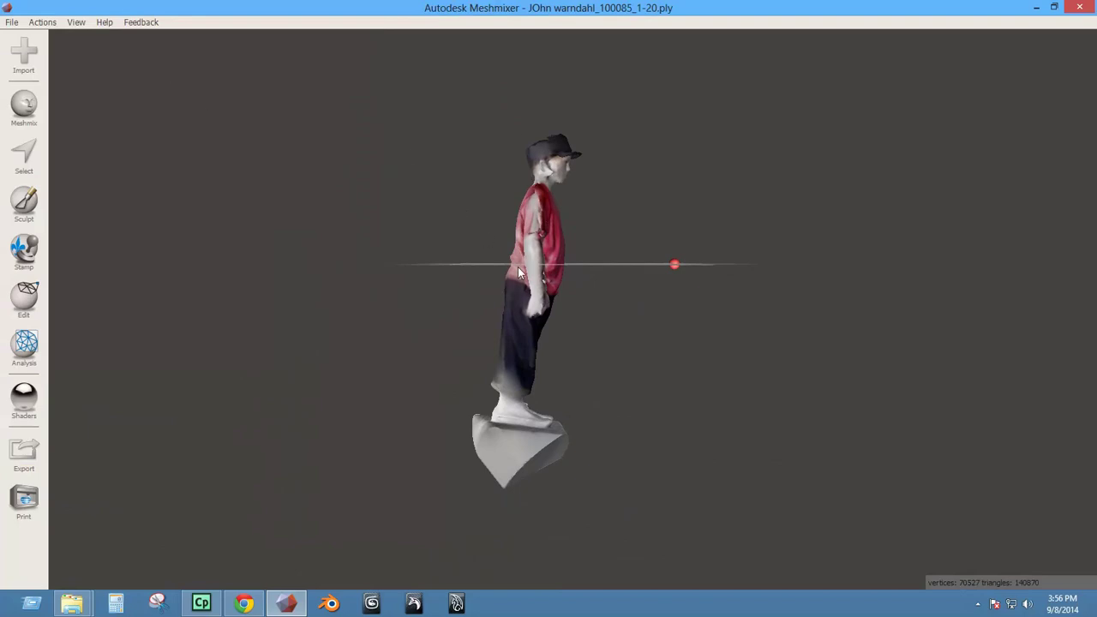
Enable Show Object Browser in the general preferences.
{"action": "left_click", "coordinate": [11, 23]}
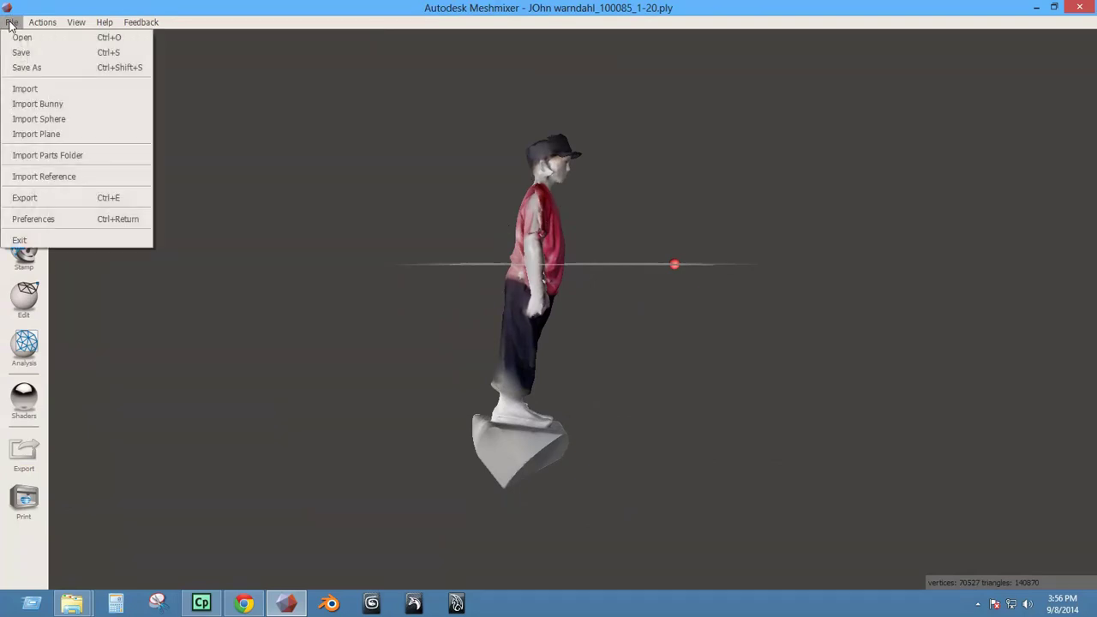
{"action": "left_click", "coordinate": [34, 219]}
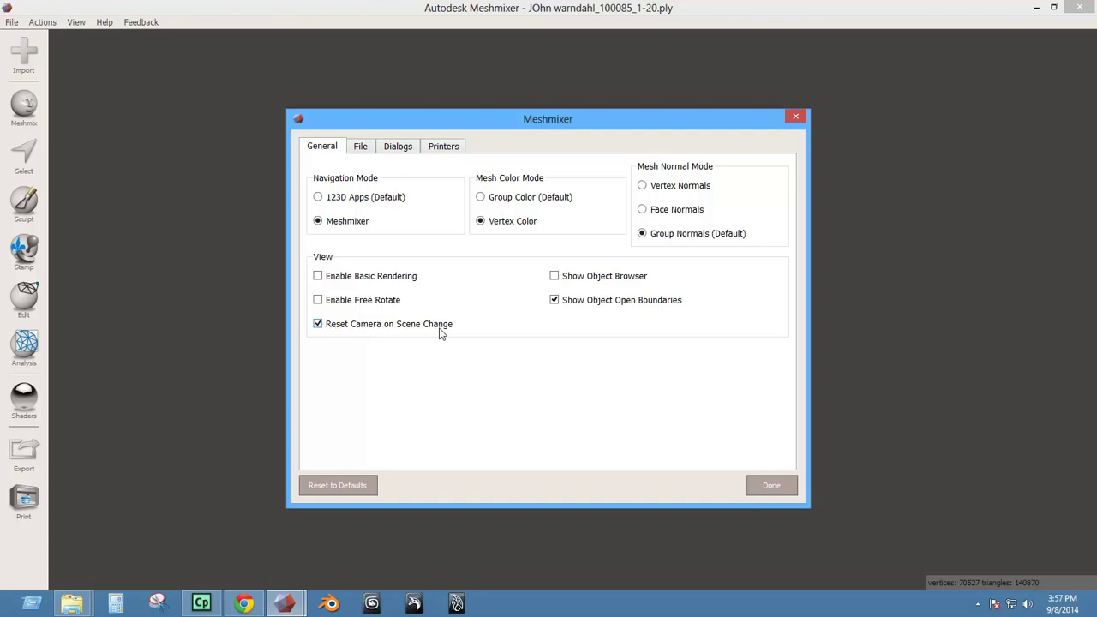
{"action": "left_click", "coordinate": [554, 276]}
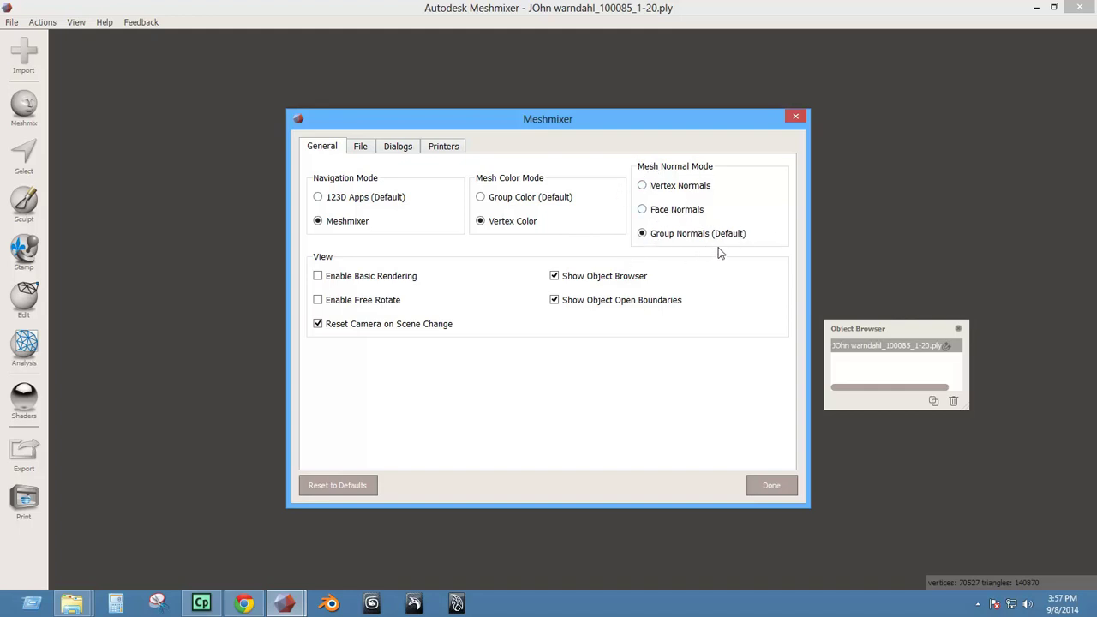
Review the file import and export options, the STL merging techniques and the dialog defaults in the preferences, and close the preferences.
{"action": "left_click", "coordinate": [360, 147]}
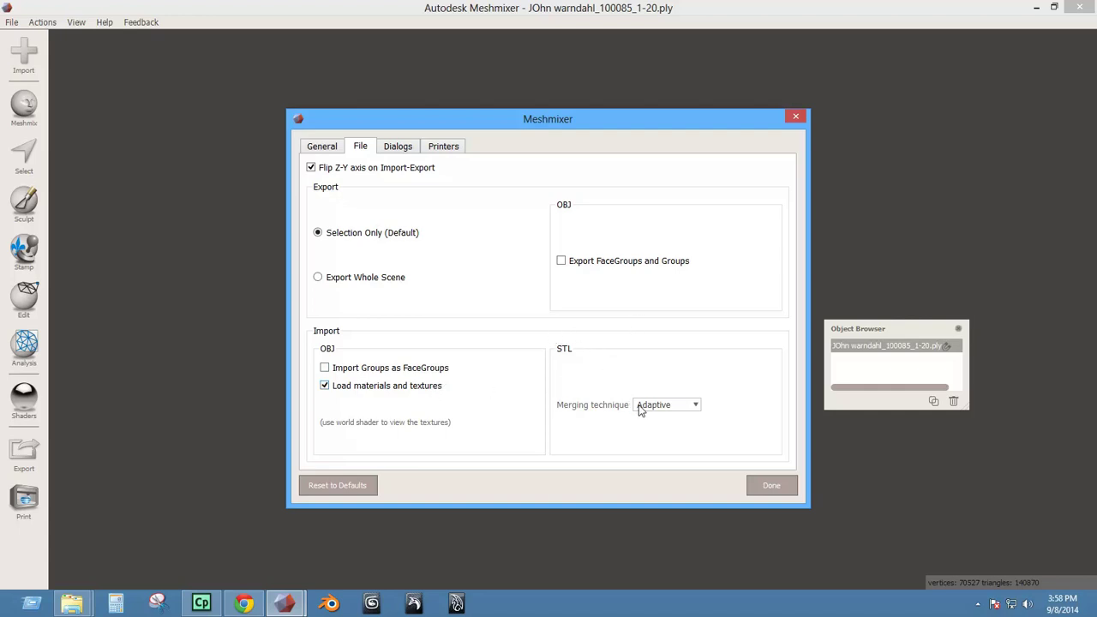
{"action": "left_click", "coordinate": [675, 408]}
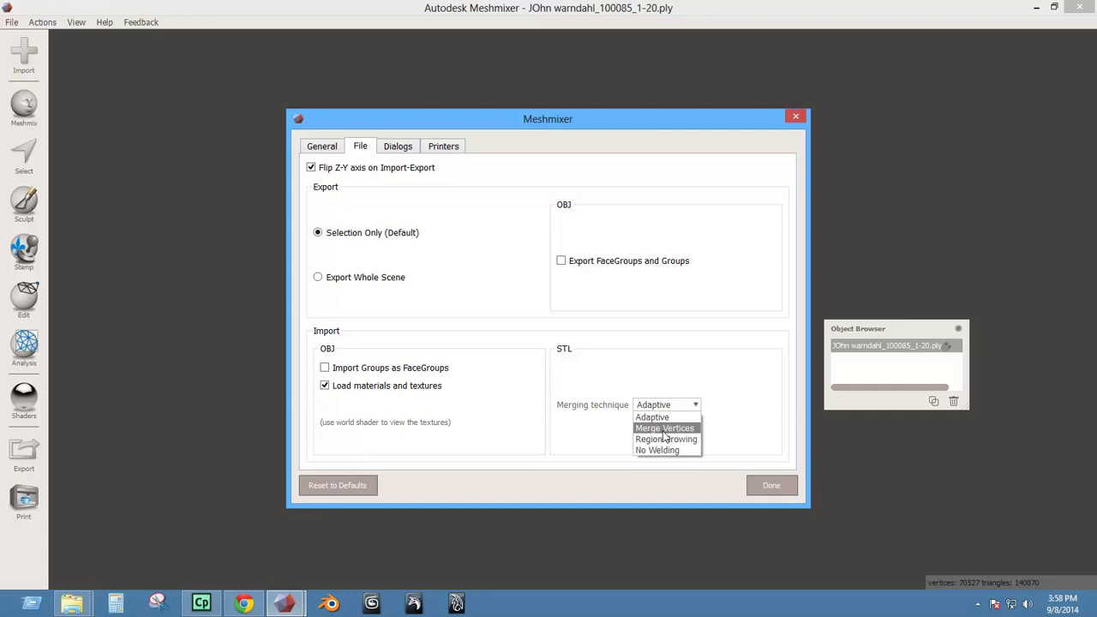
{"action": "left_click", "coordinate": [562, 389]}
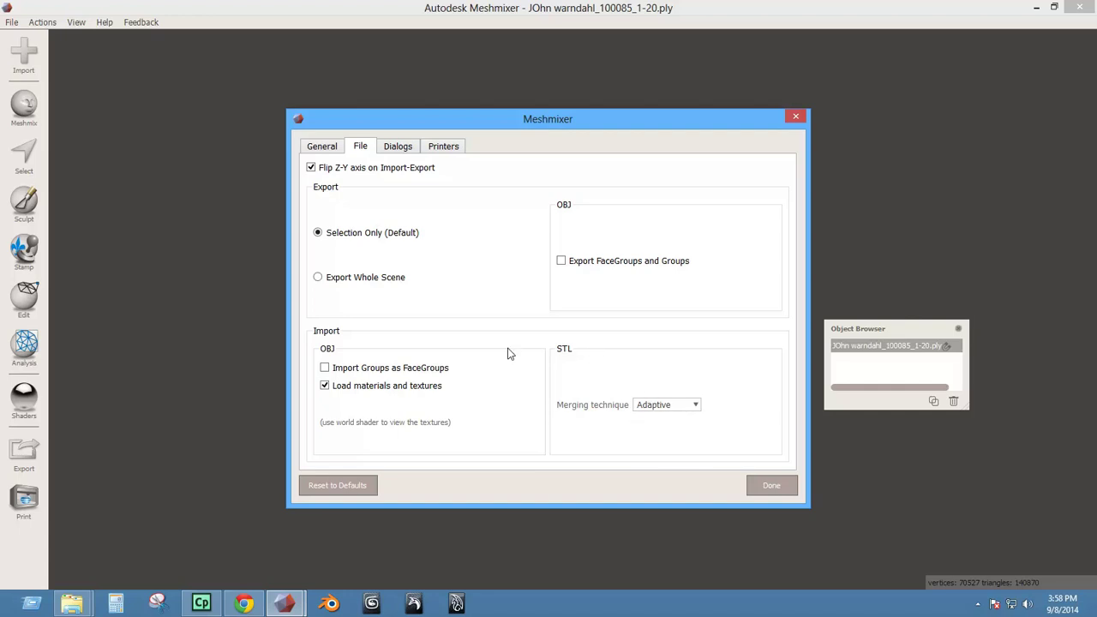
{"action": "left_click", "coordinate": [399, 148]}
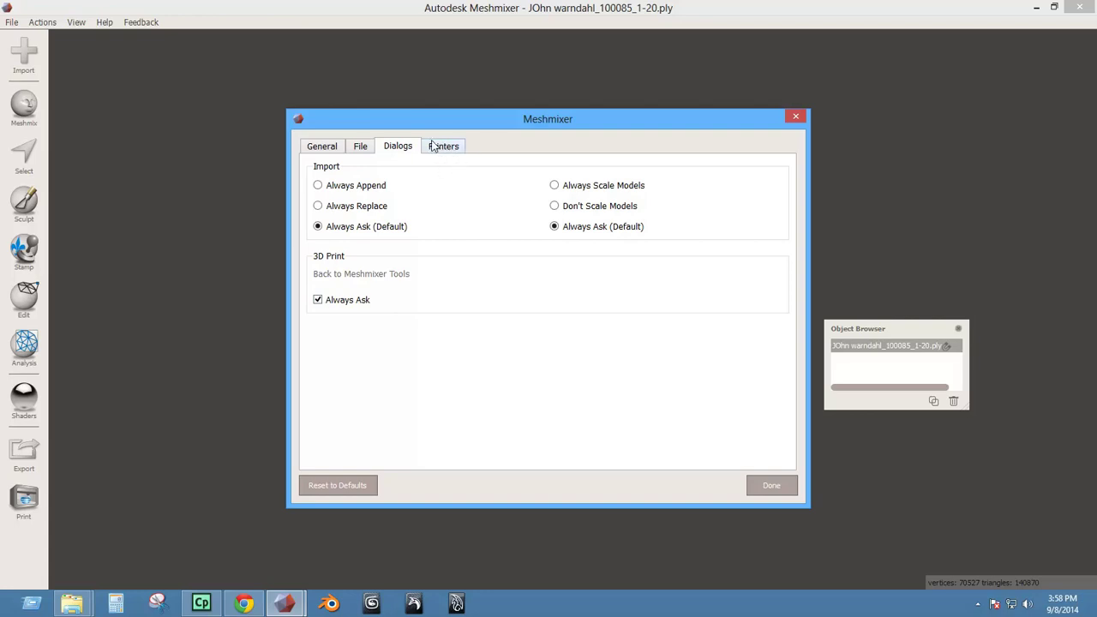
{"action": "left_click", "coordinate": [316, 148]}
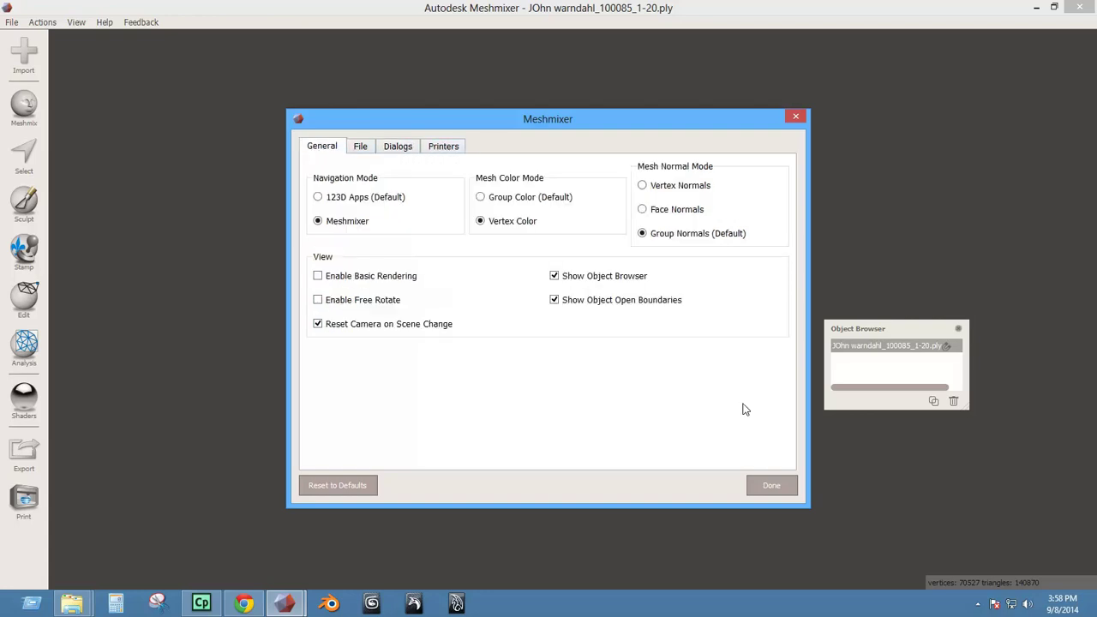
{"action": "left_click", "coordinate": [772, 487]}
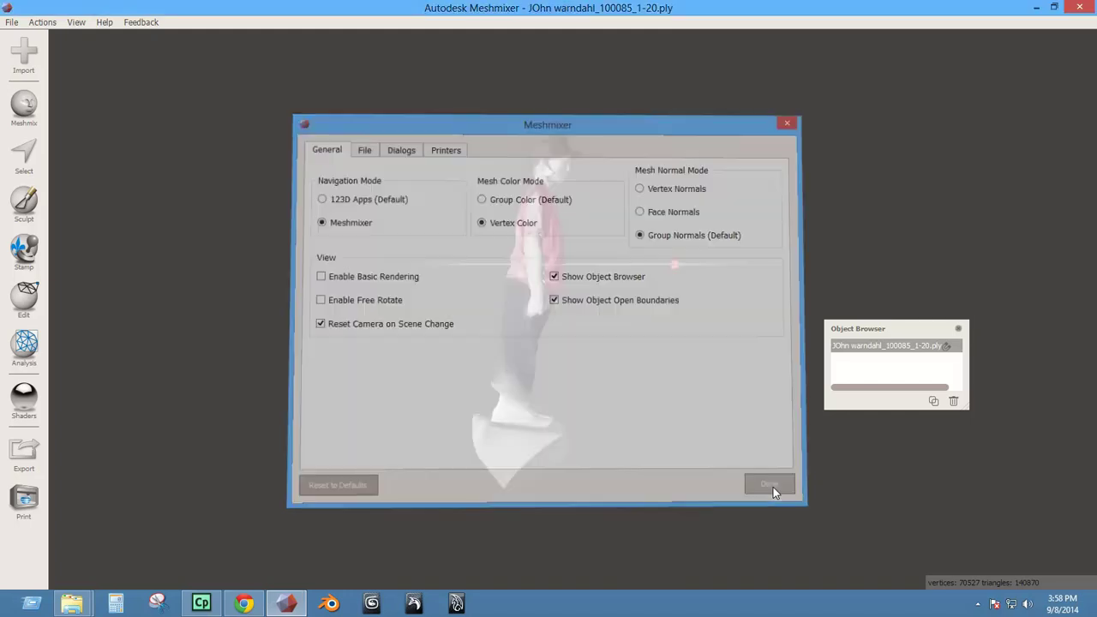
Open Configure Units for the figure, divide its Y dimension of 1705 by 20 in Calculator and copy the result.
{"action": "left_click", "coordinate": [42, 22]}
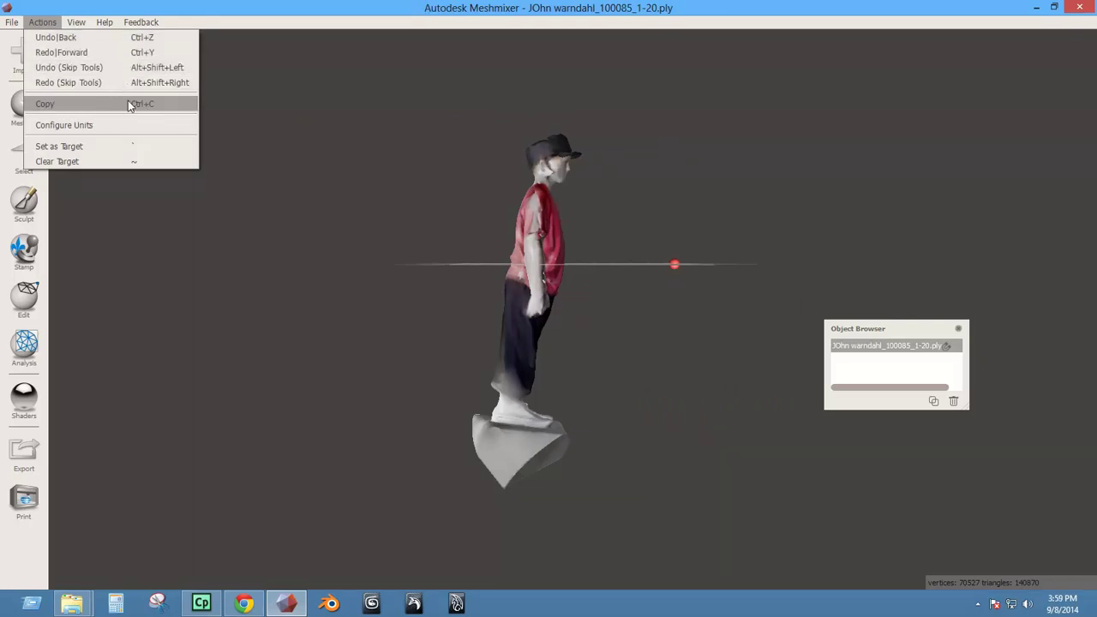
{"action": "left_click", "coordinate": [77, 127]}
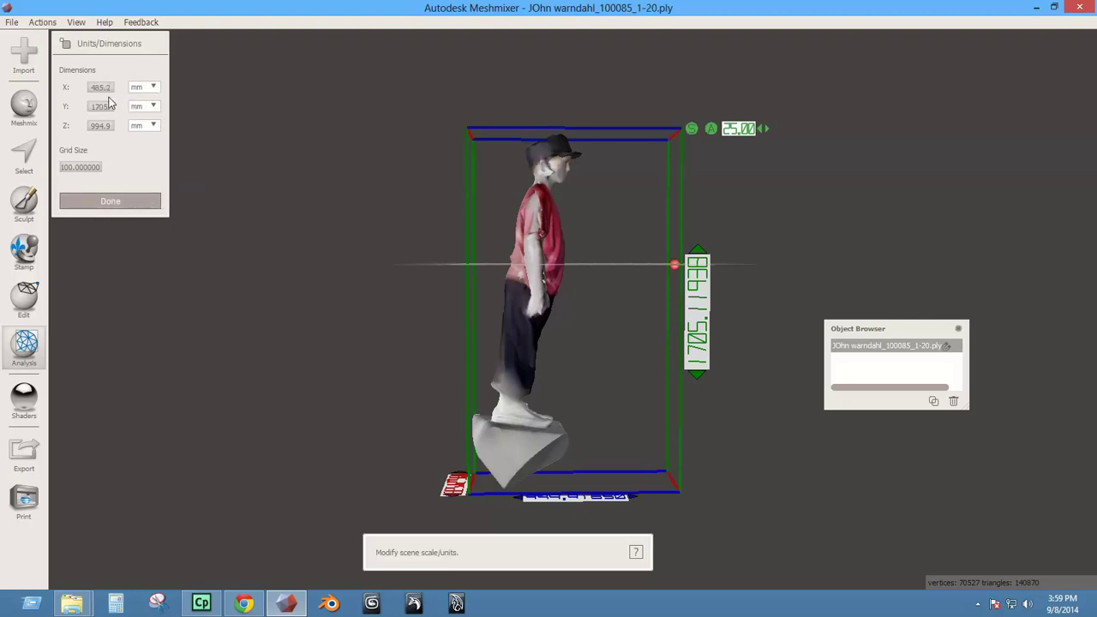
{"action": "left_click_drag", "start_coordinate": [93, 106], "coordinate": [124, 114]}
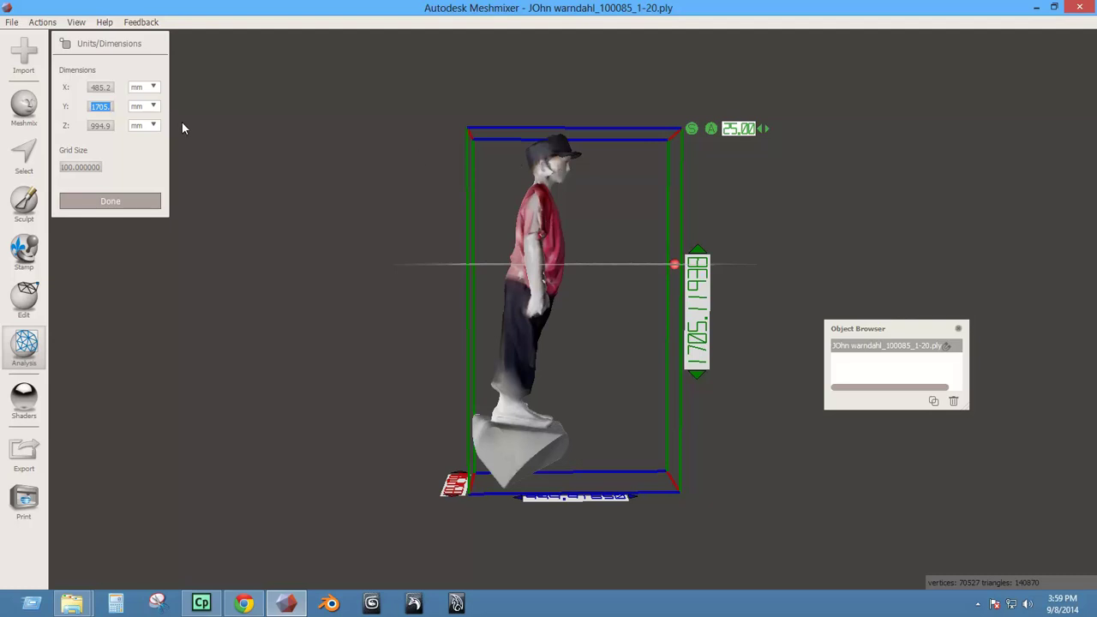
{"action": "left_click", "coordinate": [115, 604]}
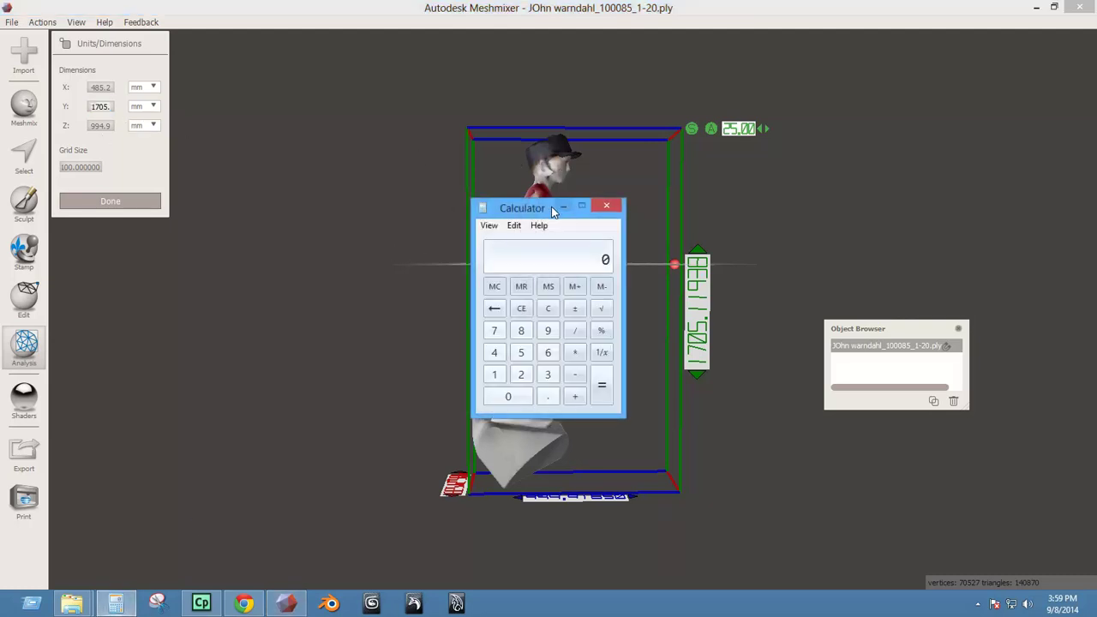
{"action": "left_click_drag", "start_coordinate": [529, 212], "coordinate": [359, 188]}
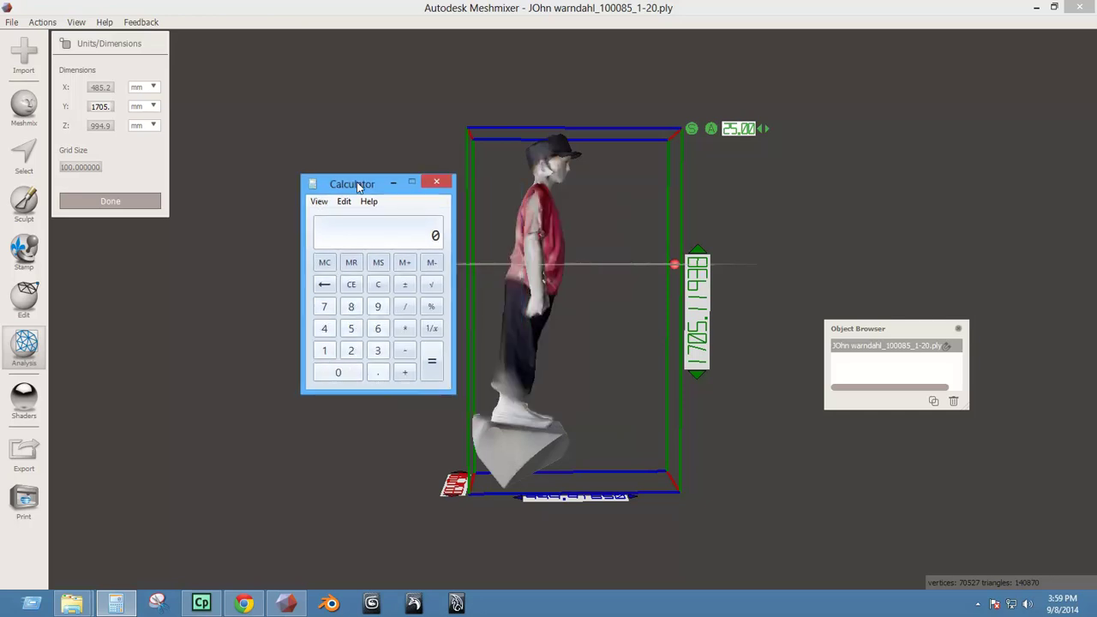
{"action": "type", "text": "1705/"}
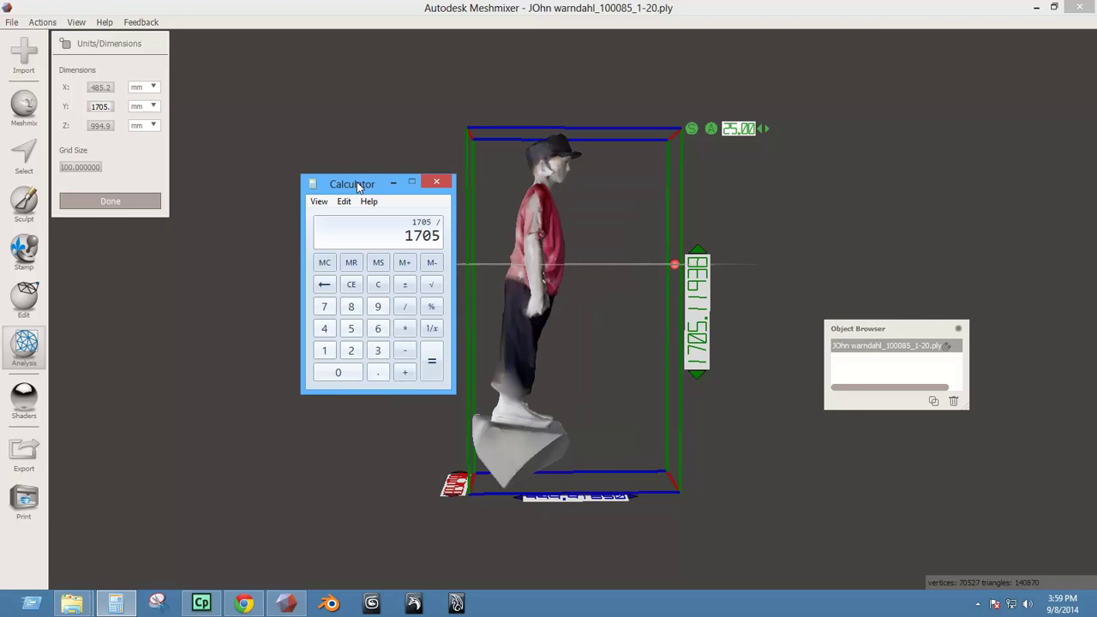
{"action": "type", "text": "20"}
{"action": "key", "text": "Return"}
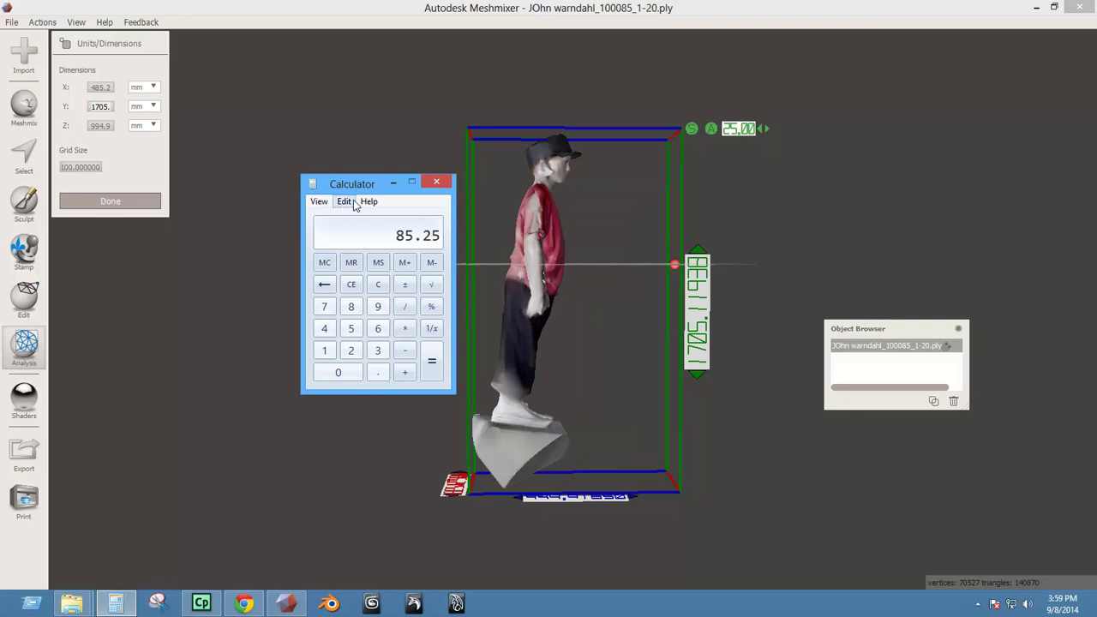
{"action": "left_click", "coordinate": [345, 203]}
{"action": "left_click", "coordinate": [365, 218]}
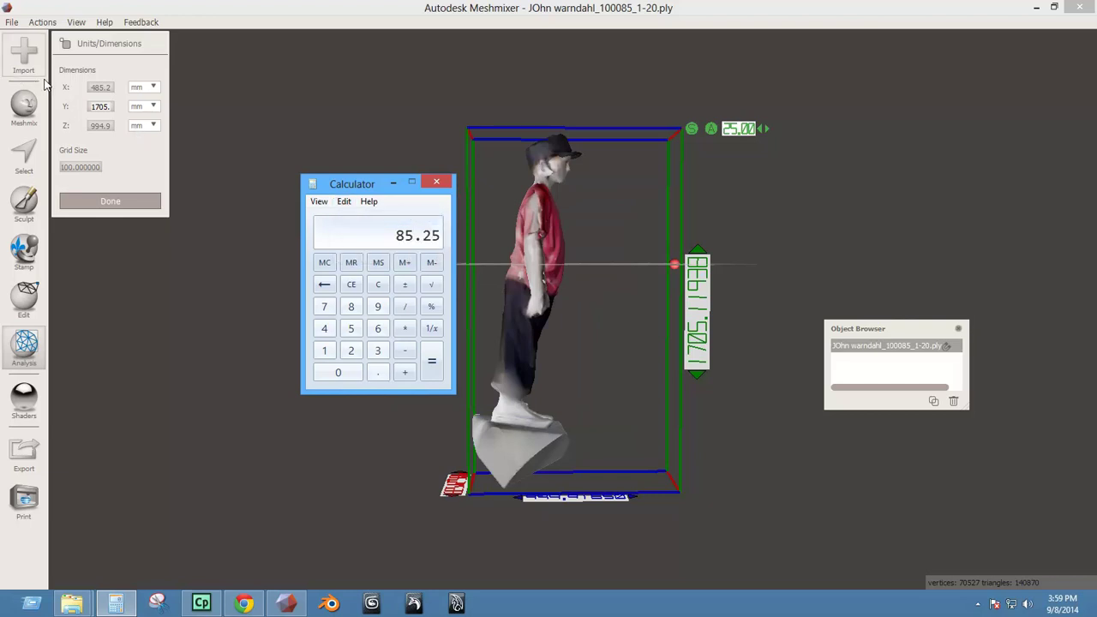
Set the figure's Y dimension to the copied 85.25 mm and the grid size to 10, and accept the units.
{"action": "double_click", "coordinate": [100, 107]}
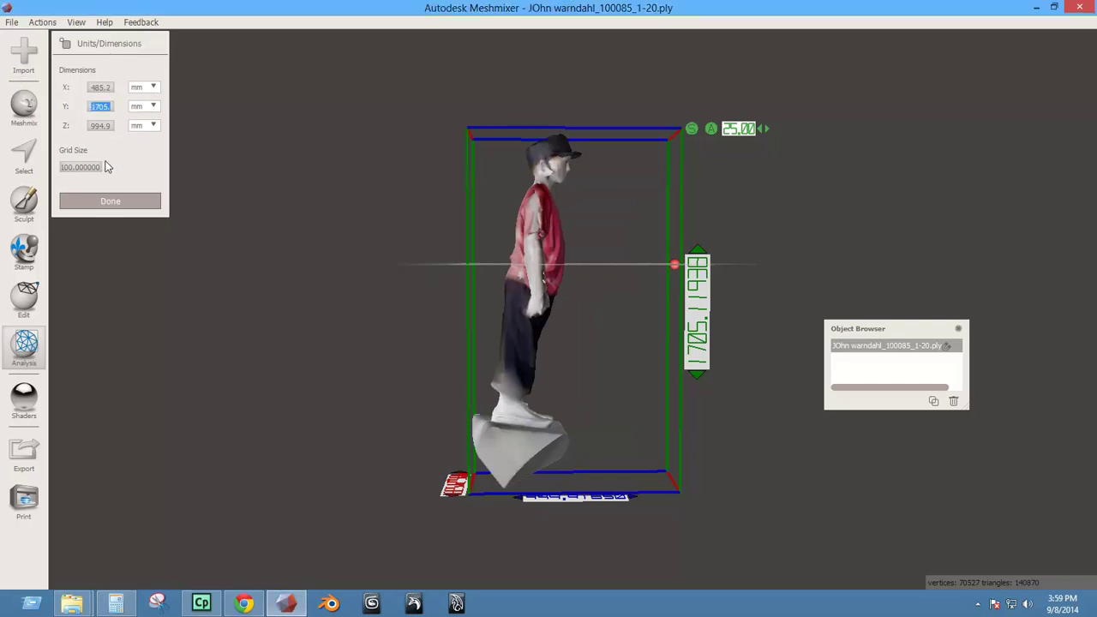
{"action": "key", "text": "ctrl+v"}
{"action": "key", "text": "Return"}
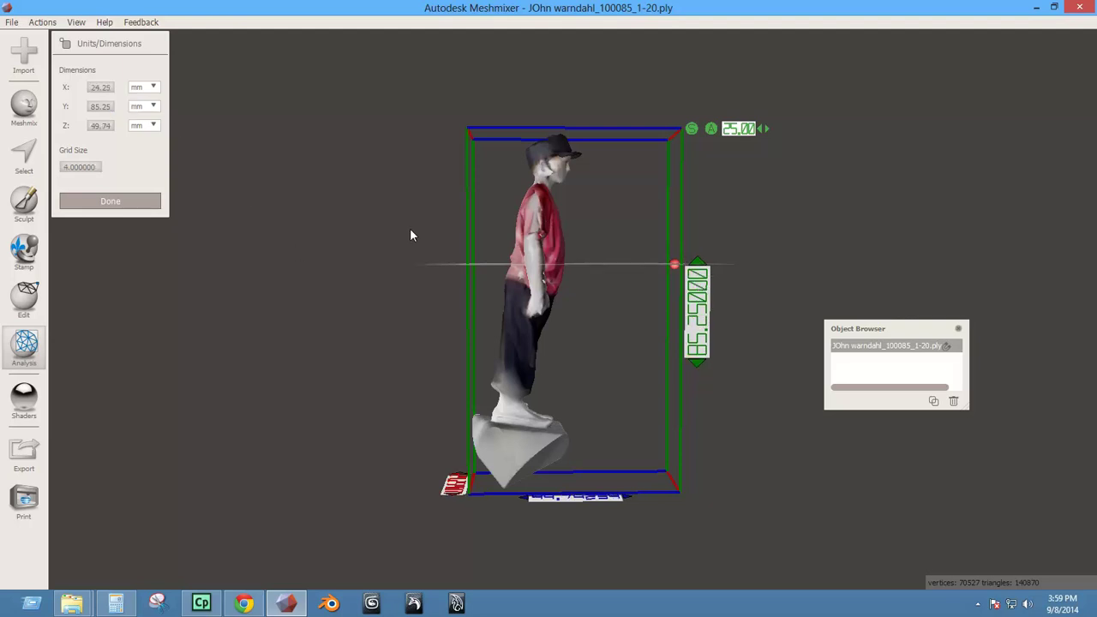
{"action": "double_click", "coordinate": [74, 168]}
{"action": "triple_click", "coordinate": [74, 168]}
{"action": "type", "text": "10"}
{"action": "left_click", "coordinate": [111, 202]}
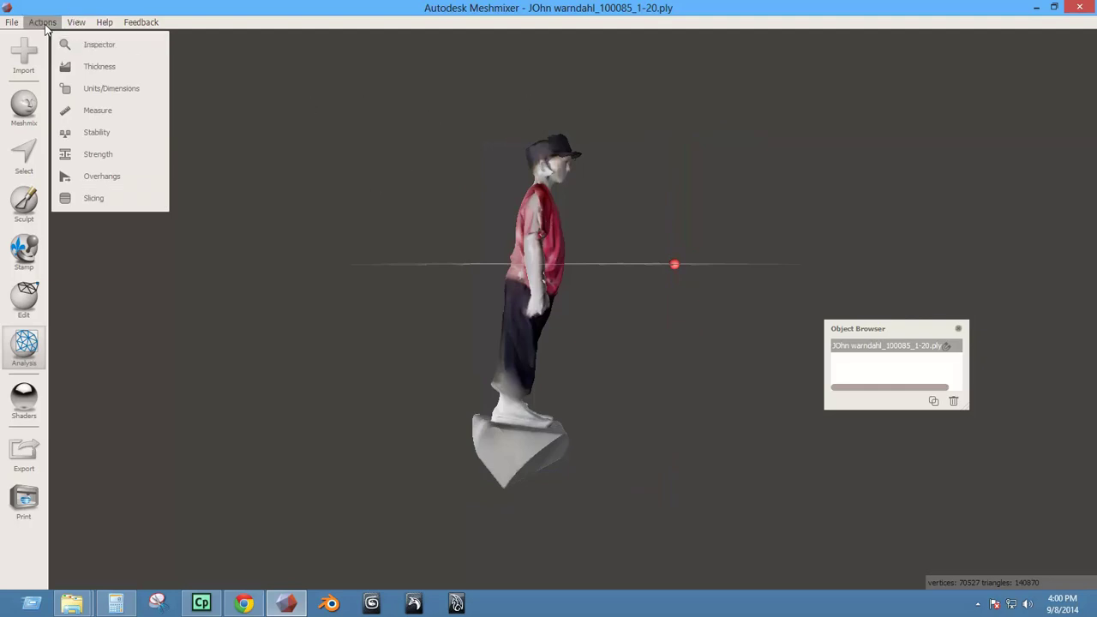
Look over the Actions and View commands and recenter the view on the figure.
{"action": "left_click", "coordinate": [74, 24]}
{"action": "mouse_move", "coordinate": [43, 22]}
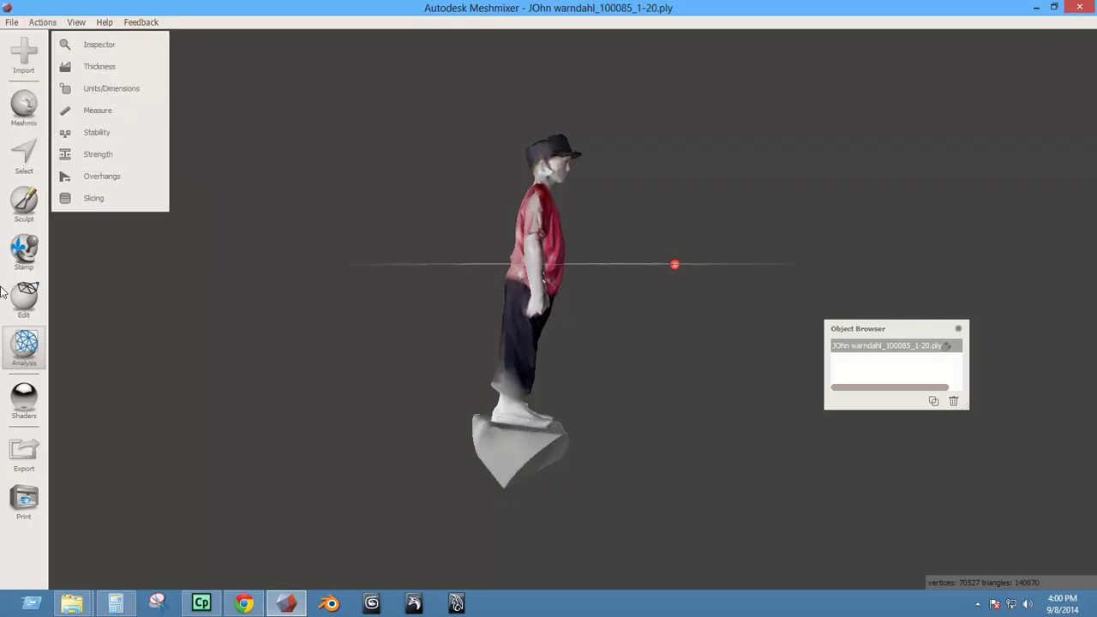
{"action": "left_click", "coordinate": [42, 22]}
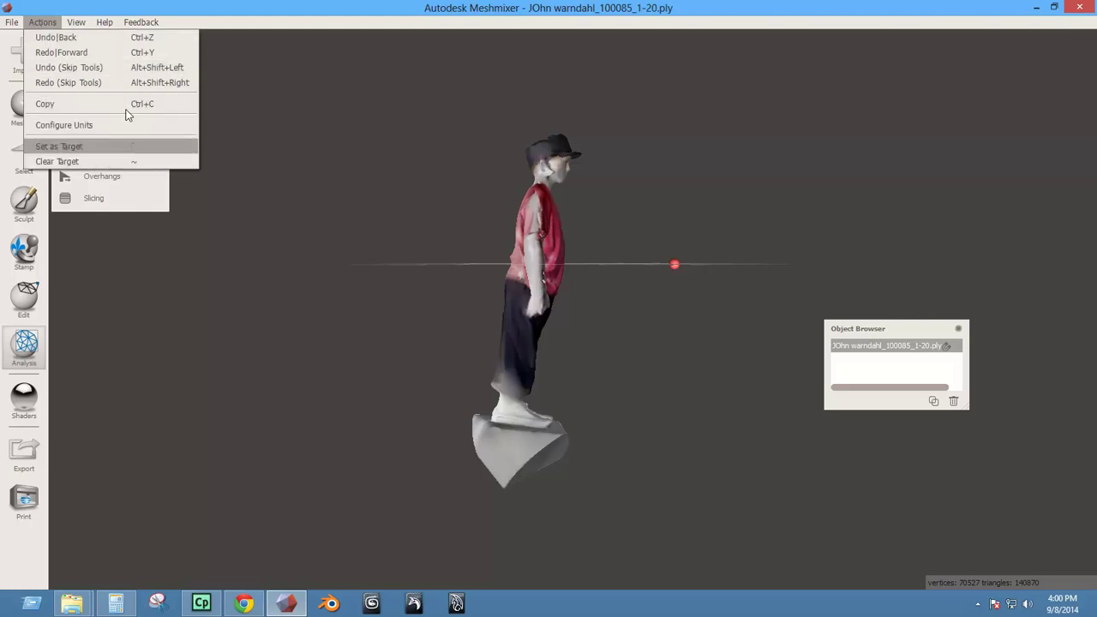
{"action": "mouse_move", "coordinate": [86, 24]}
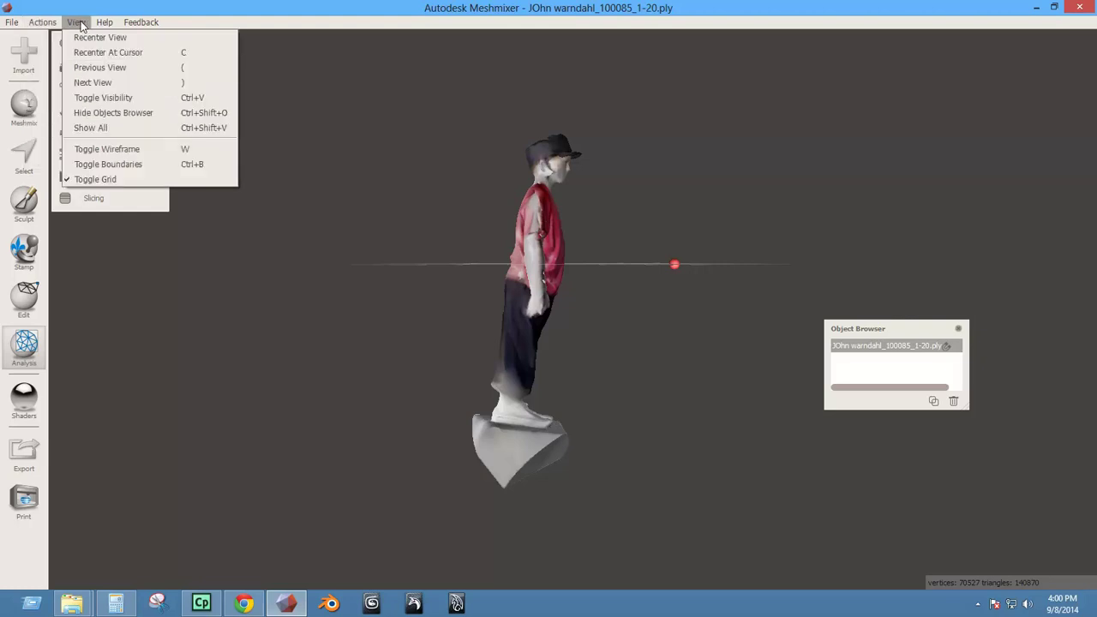
{"action": "left_click", "coordinate": [120, 41]}
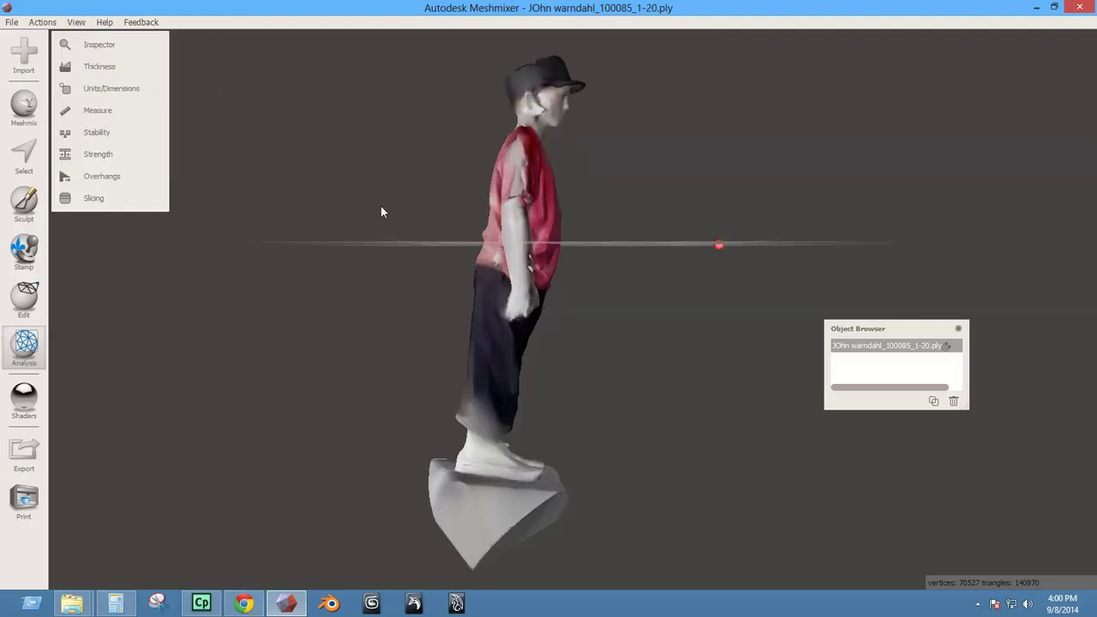
Try Recenter At Cursor on the figure, zoom out and shift the figure within the view.
{"action": "left_click", "coordinate": [75, 22]}
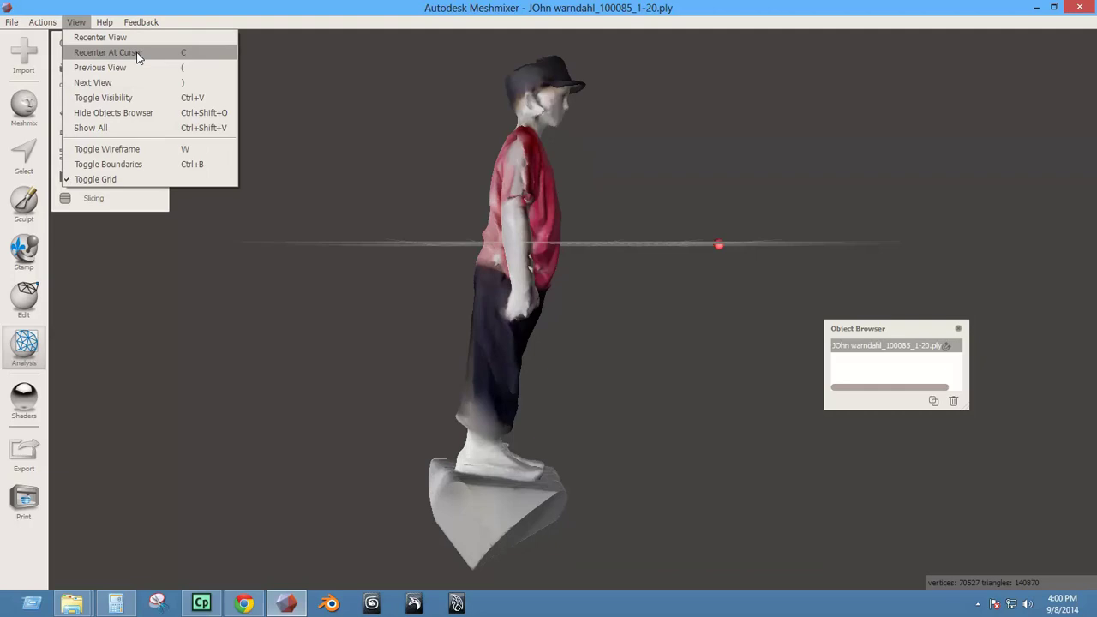
{"action": "left_click", "coordinate": [192, 53]}
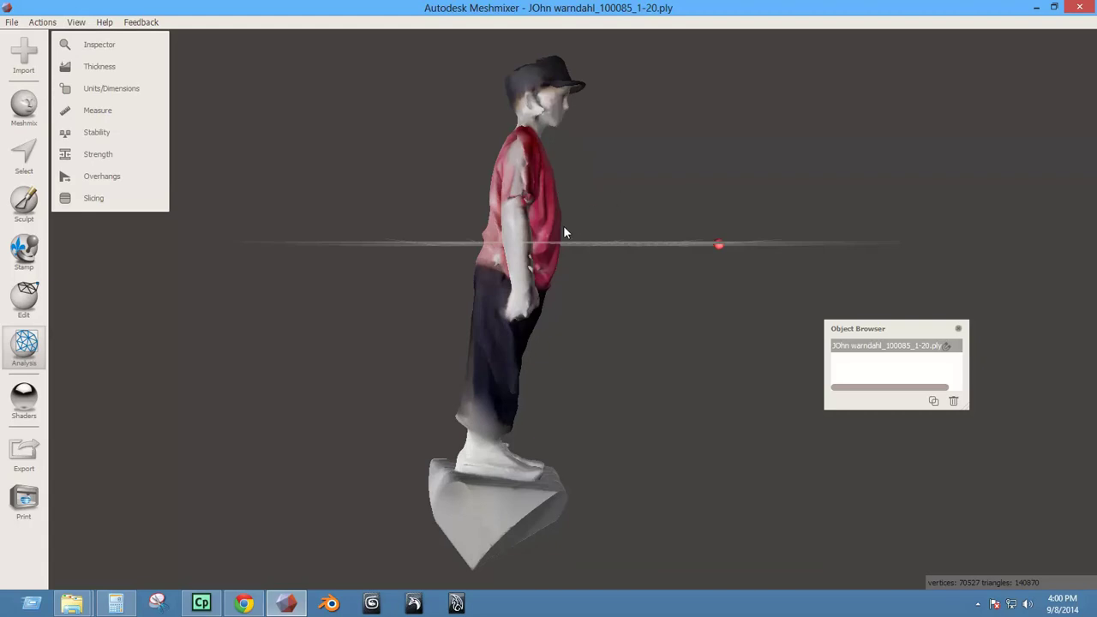
{"action": "scroll", "coordinate": [563, 225], "scroll_direction": "down", "scroll_amount": 5}
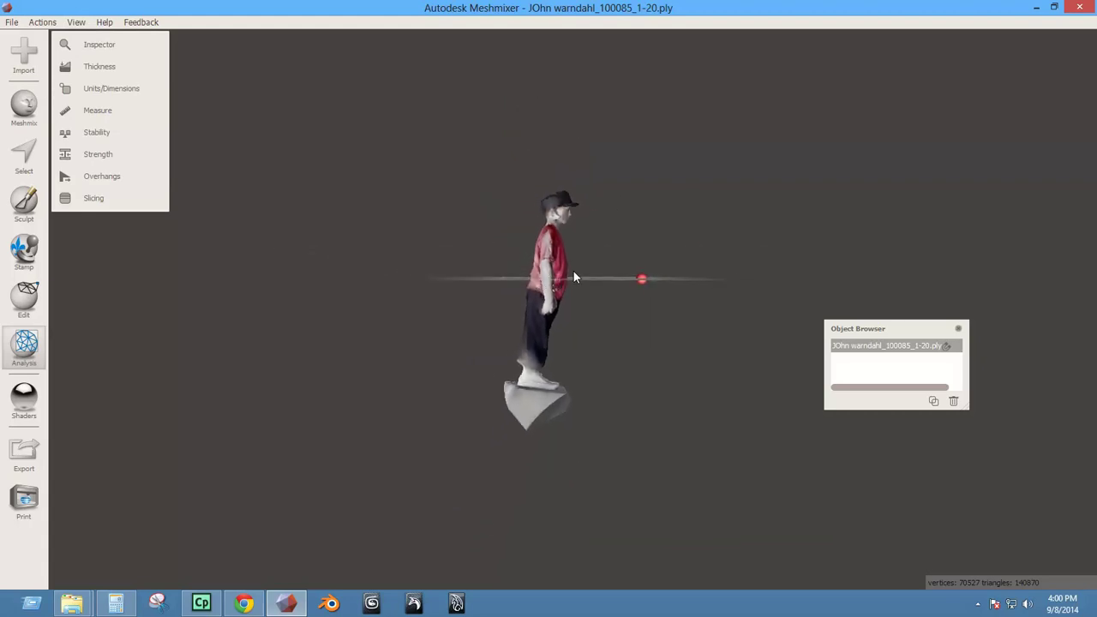
{"action": "right_click_drag", "start_coordinate": [557, 272], "coordinate": [608, 296]}
{"action": "right_click_drag", "start_coordinate": [575, 375], "coordinate": [568, 241]}
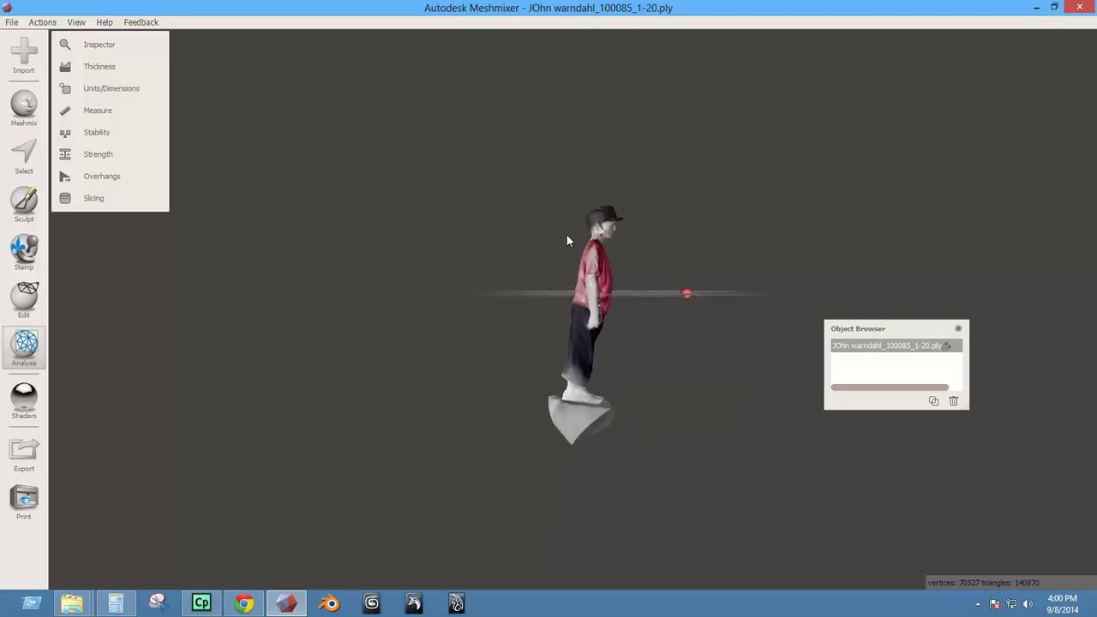
Rotate the view to face the front of the figure and zoom in until it fills the viewport's height.
{"action": "left_click", "coordinate": [79, 23]}
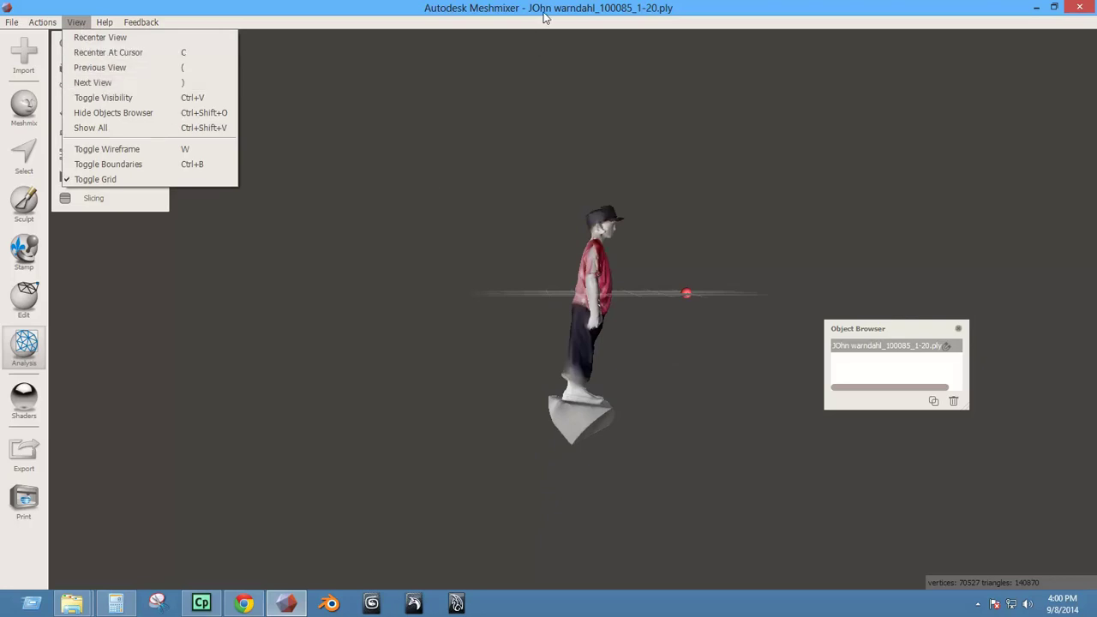
{"action": "left_click", "coordinate": [555, 311]}
{"action": "right_click_drag", "start_coordinate": [555, 311], "coordinate": [340, 302]}
{"action": "scroll", "coordinate": [504, 252], "scroll_direction": "up", "scroll_amount": 5}
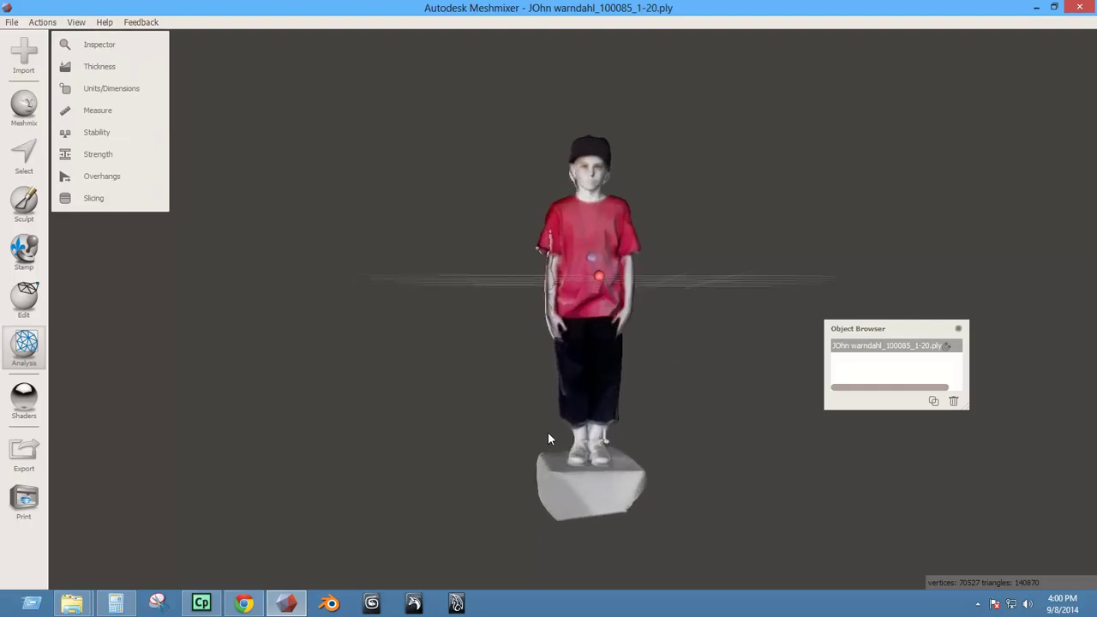
{"action": "scroll", "coordinate": [521, 249], "scroll_direction": "up", "scroll_amount": 3}
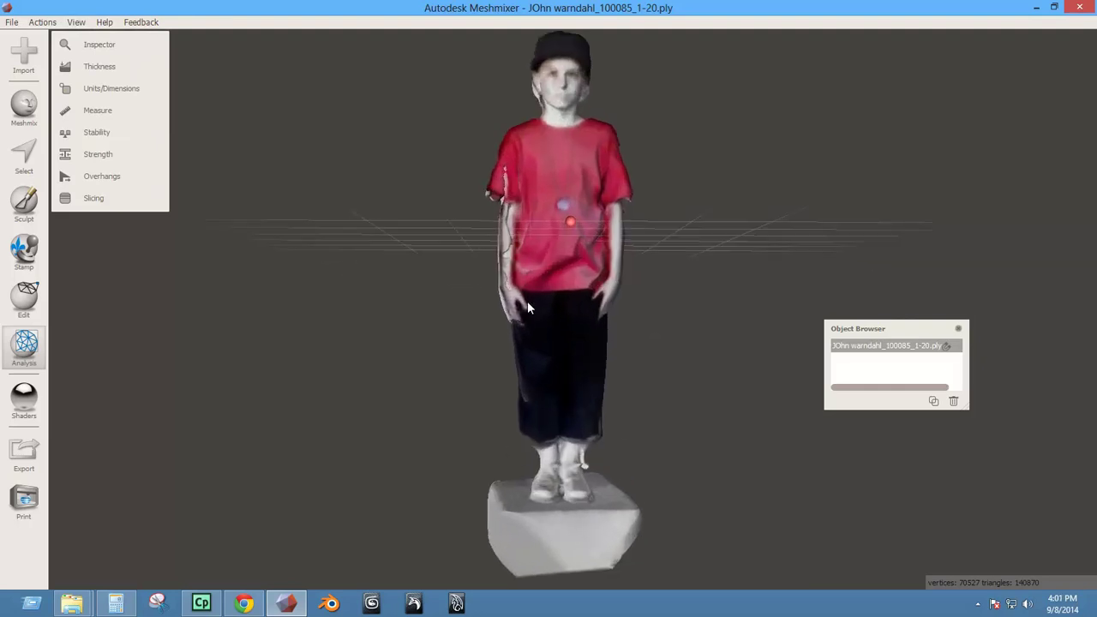
Step back repeatedly through the previous views until the figure is seen small and from the side.
{"action": "left_click", "coordinate": [75, 23]}
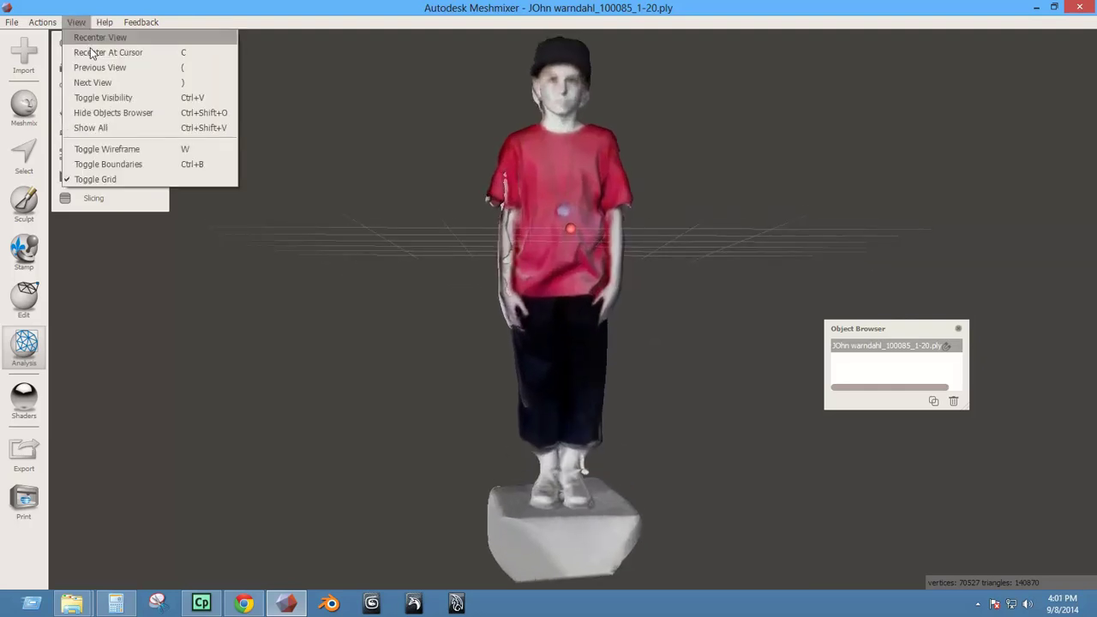
{"action": "left_click", "coordinate": [105, 67]}
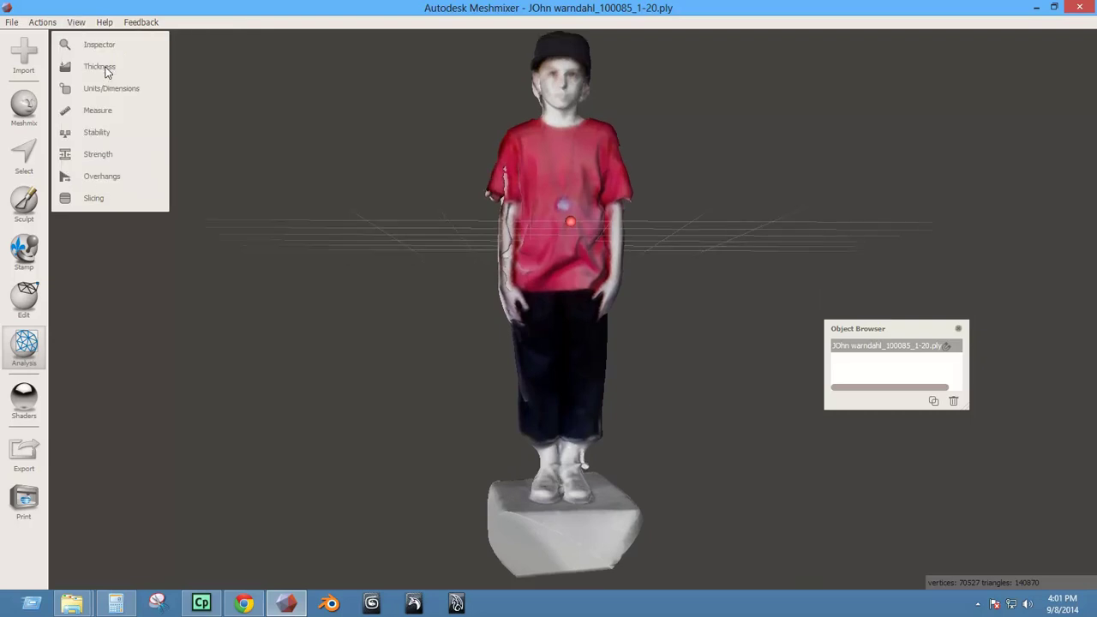
{"action": "left_click", "coordinate": [75, 22]}
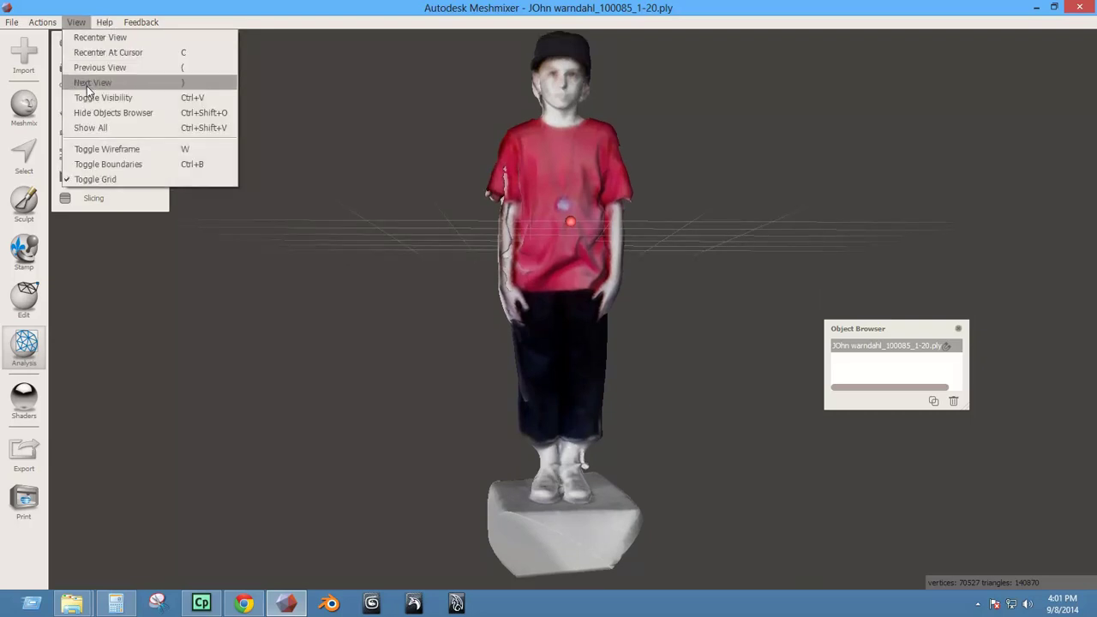
{"action": "left_click", "coordinate": [102, 68]}
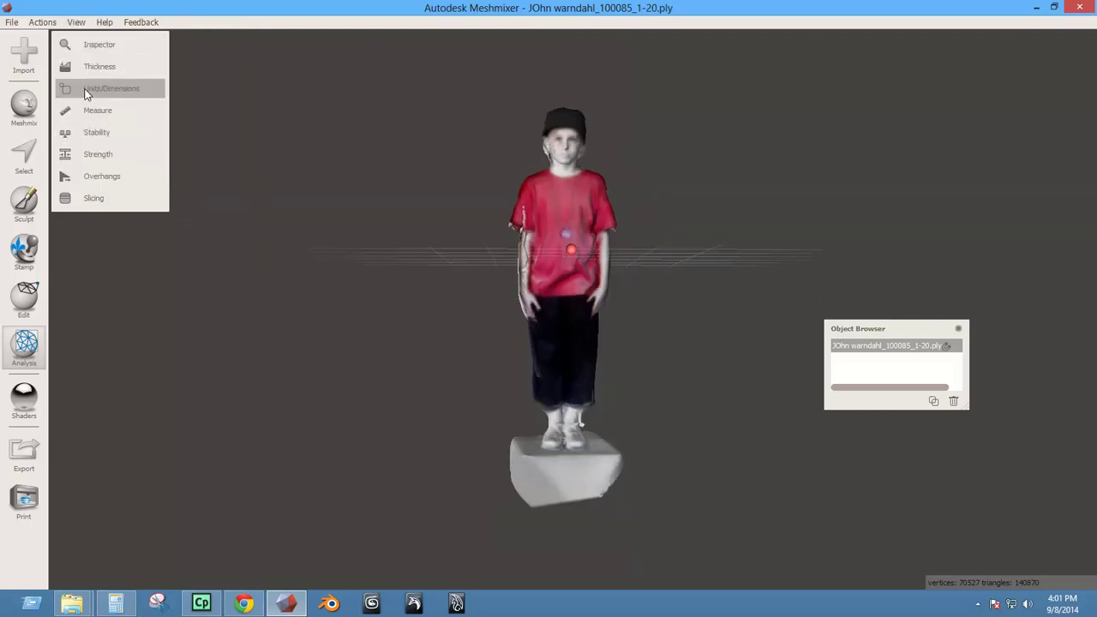
{"action": "left_click", "coordinate": [76, 23]}
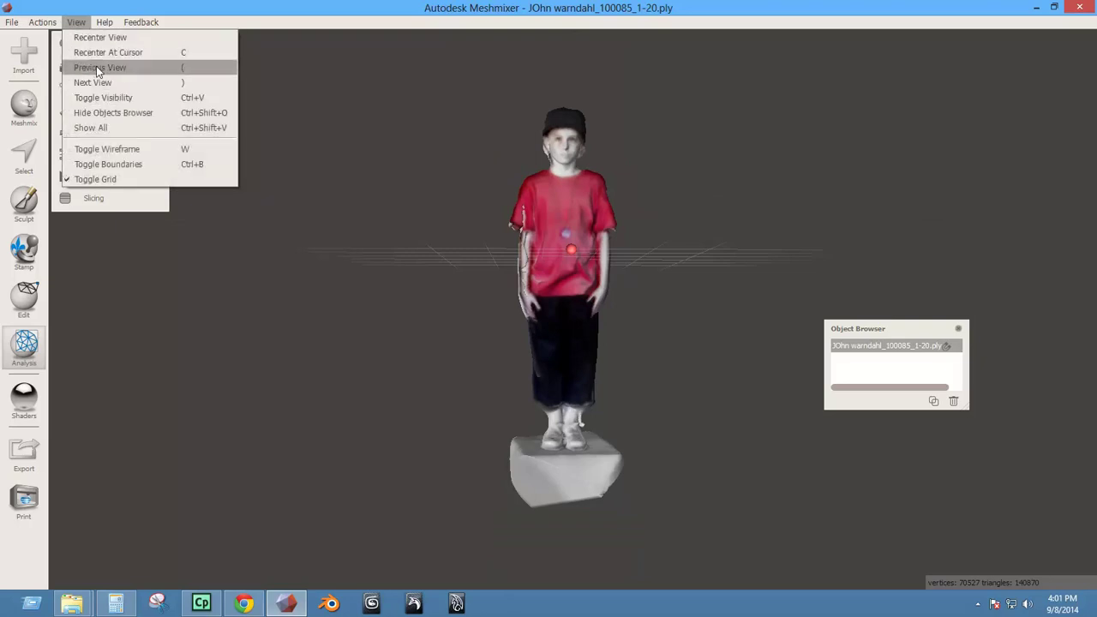
{"action": "left_click", "coordinate": [96, 68]}
{"action": "left_click", "coordinate": [75, 23]}
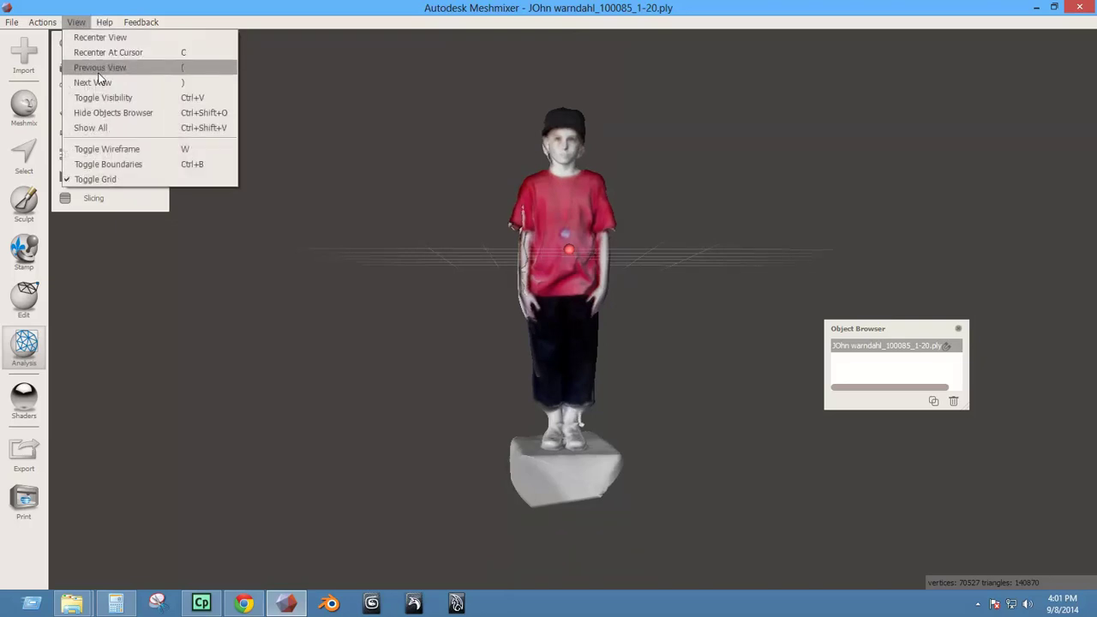
{"action": "left_click", "coordinate": [98, 68]}
{"action": "left_click", "coordinate": [75, 22]}
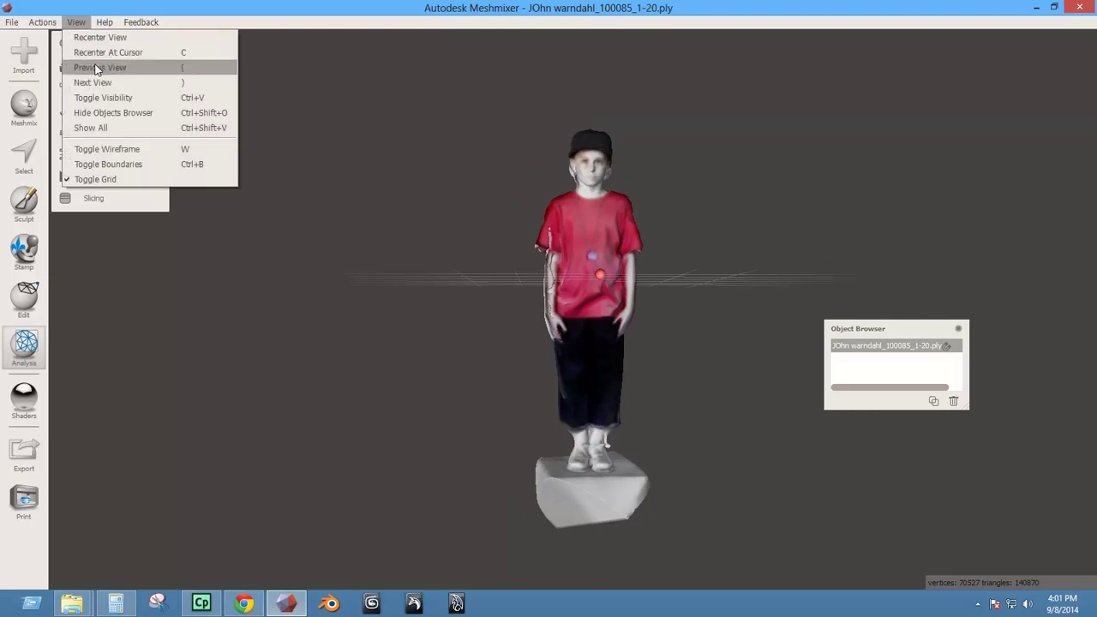
{"action": "left_click", "coordinate": [86, 67]}
{"action": "left_click", "coordinate": [75, 22]}
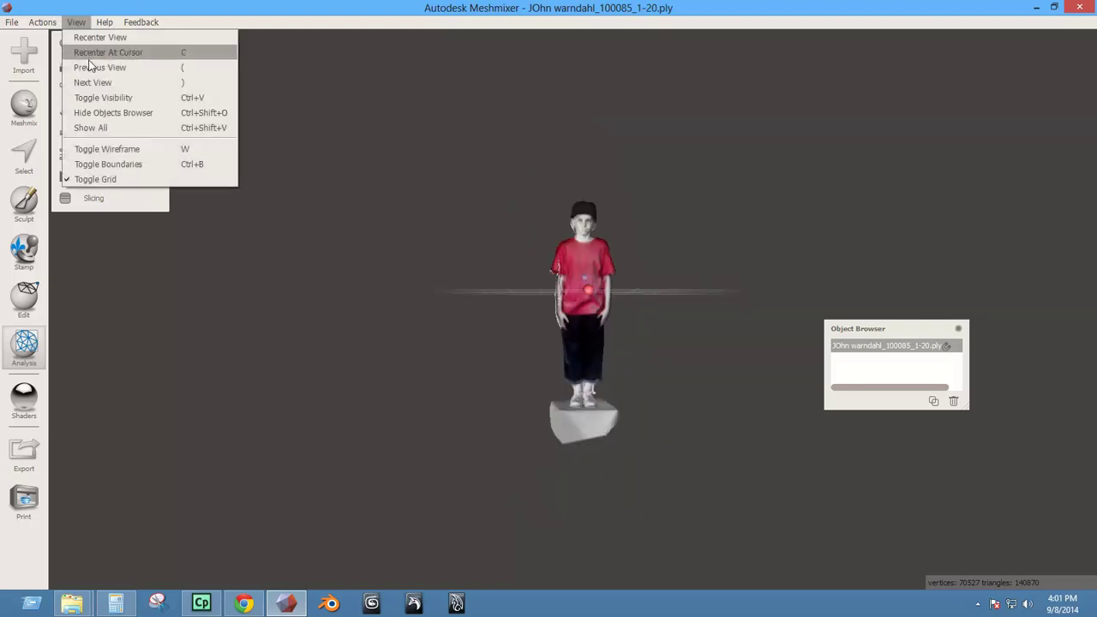
{"action": "left_click", "coordinate": [97, 67]}
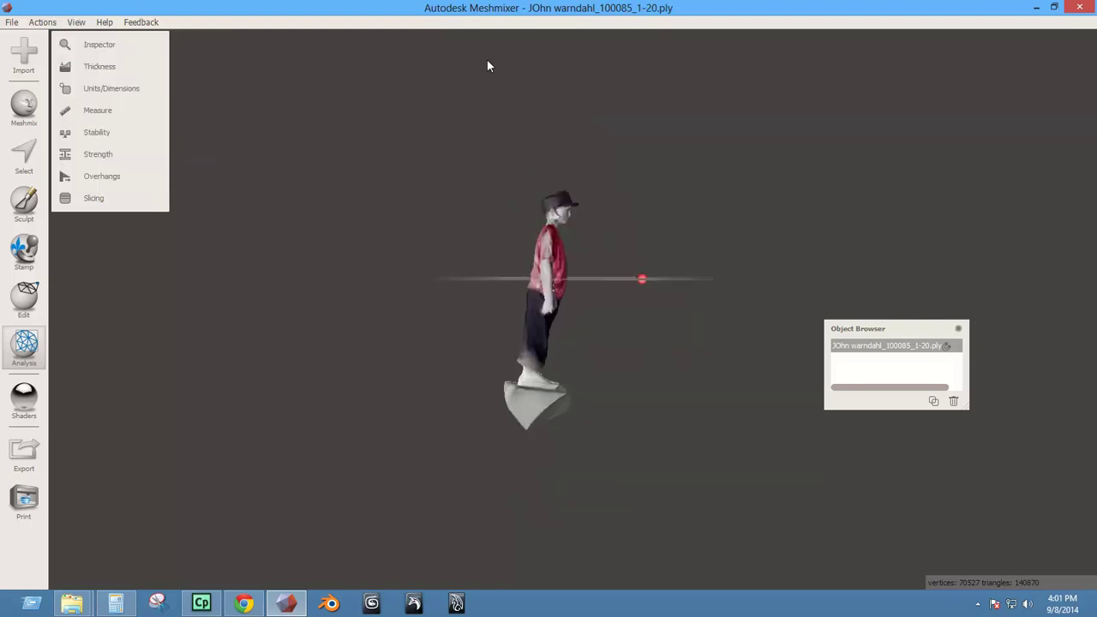
Turn on the wireframe, examine the mesh up close on the figure's torso, and turn the wireframe off again.
{"action": "left_click", "coordinate": [75, 22]}
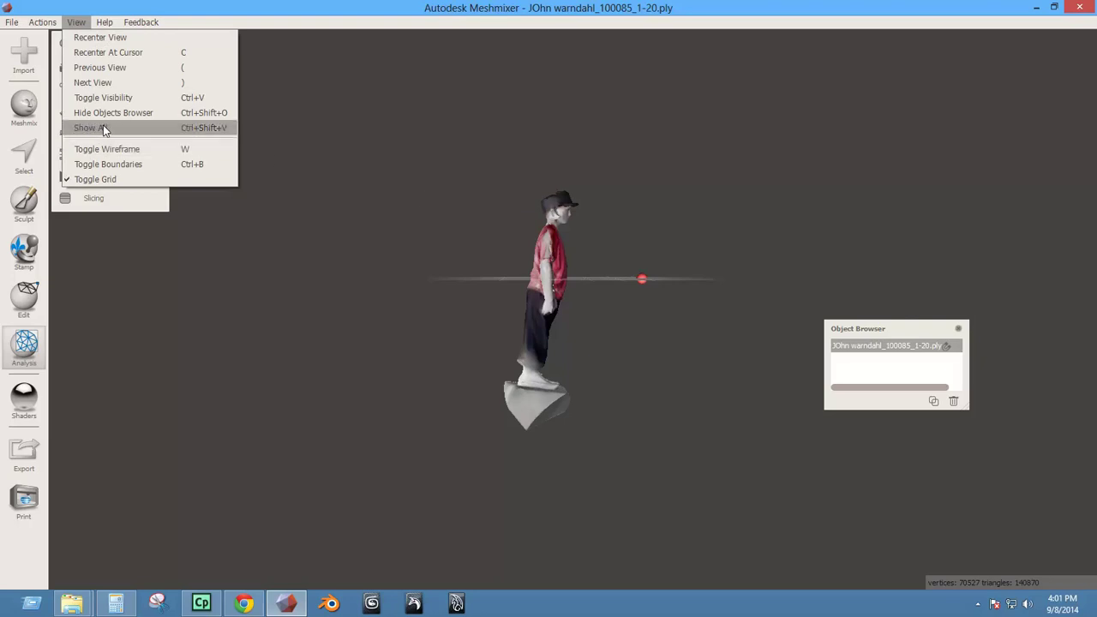
{"action": "left_click", "coordinate": [139, 151]}
{"action": "right_click_drag", "start_coordinate": [559, 258], "coordinate": [597, 404]}
{"action": "scroll", "coordinate": [558, 147], "scroll_direction": "up", "scroll_amount": 6}
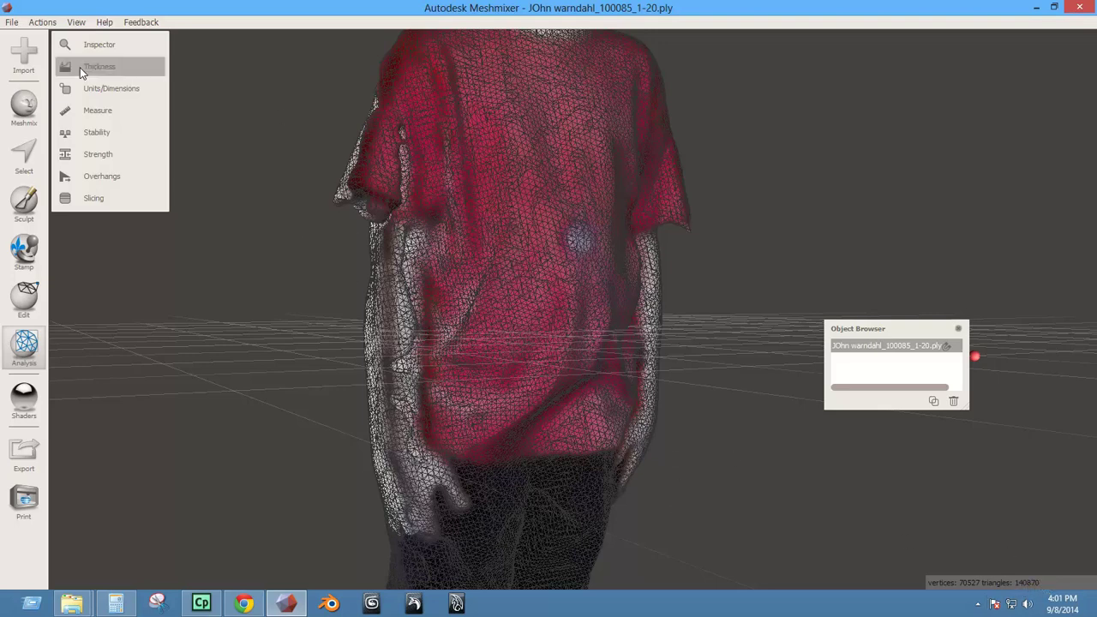
{"action": "left_click", "coordinate": [75, 21]}
{"action": "left_click", "coordinate": [112, 150]}
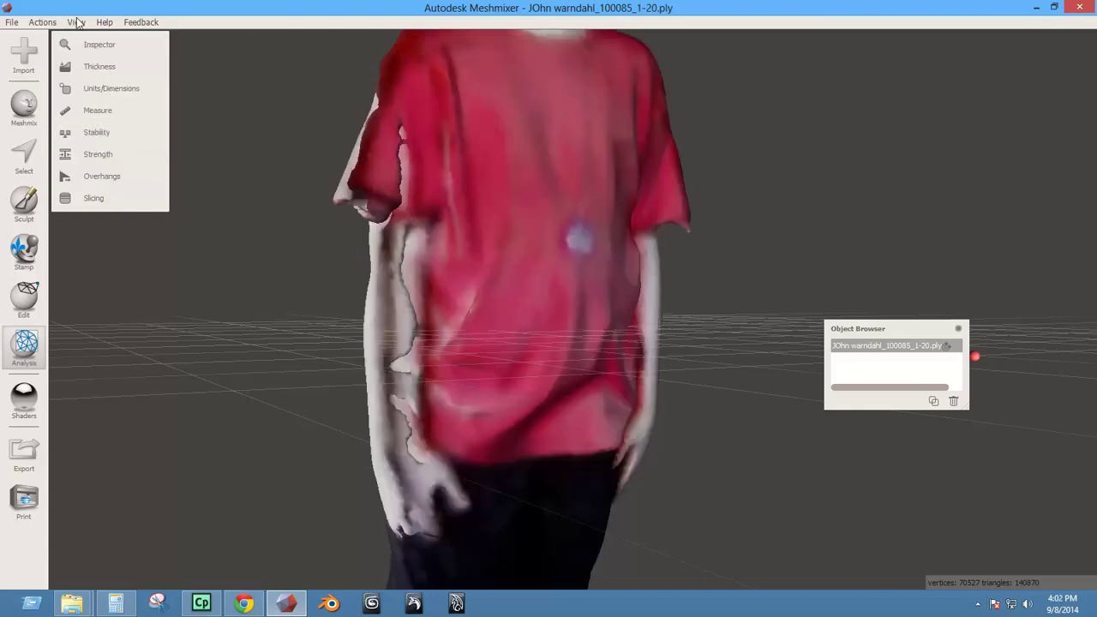
{"action": "left_click", "coordinate": [75, 22]}
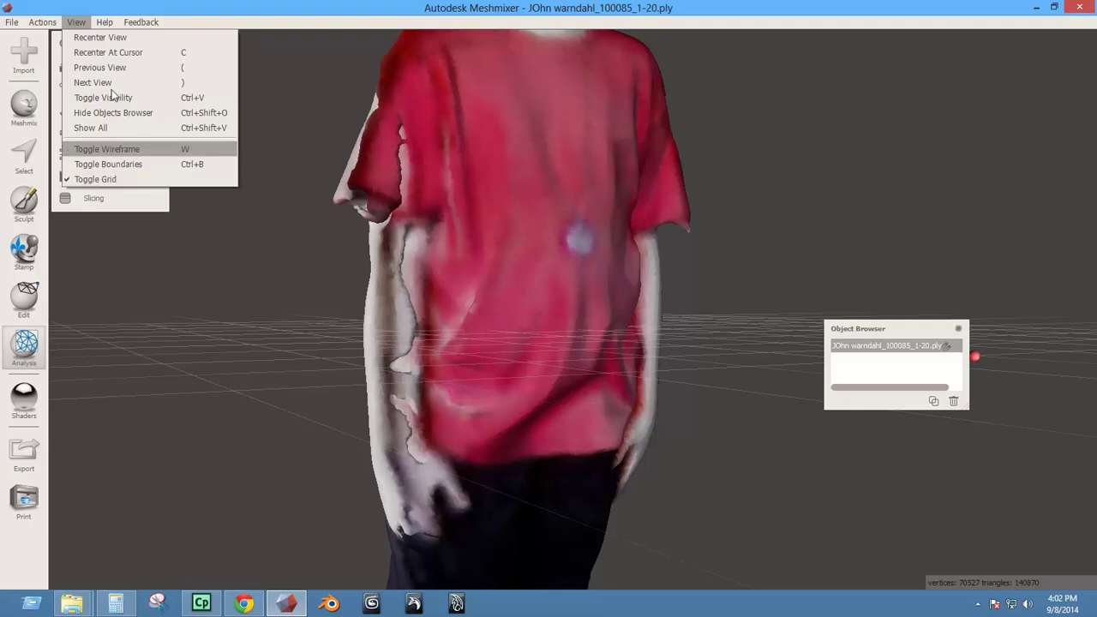
{"action": "mouse_move", "coordinate": [102, 24]}
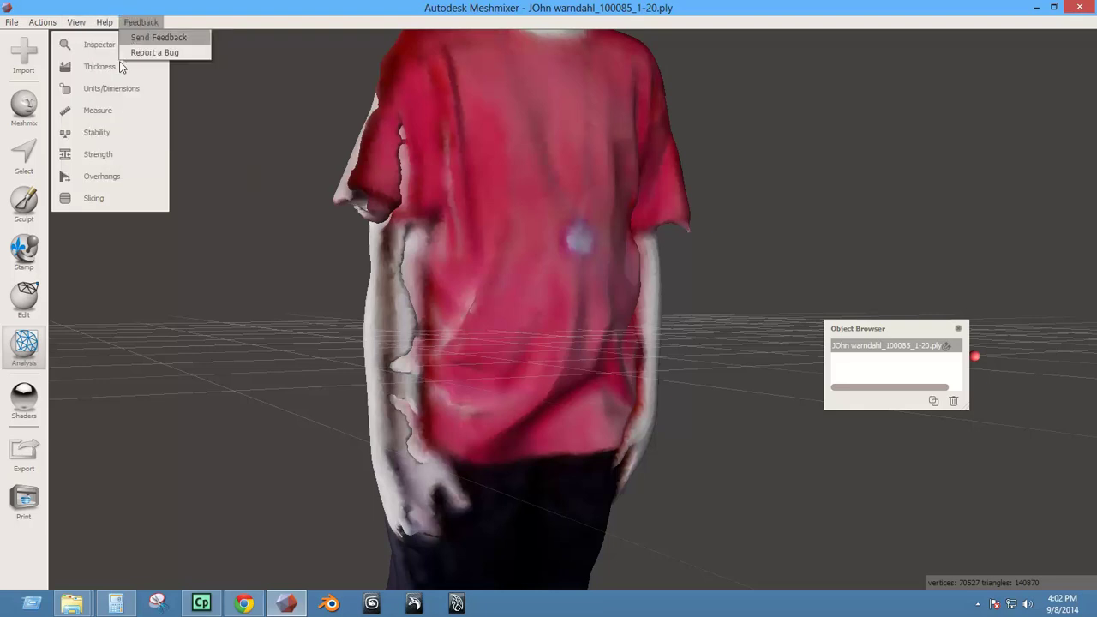
{"action": "left_click", "coordinate": [83, 11]}
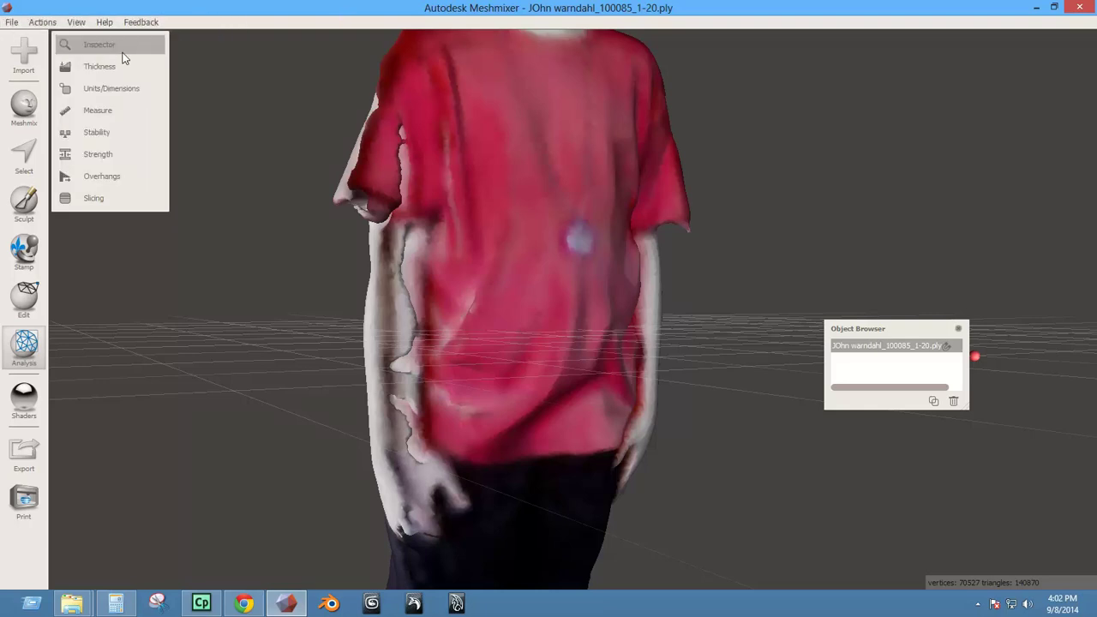
{"action": "left_click", "coordinate": [12, 22]}
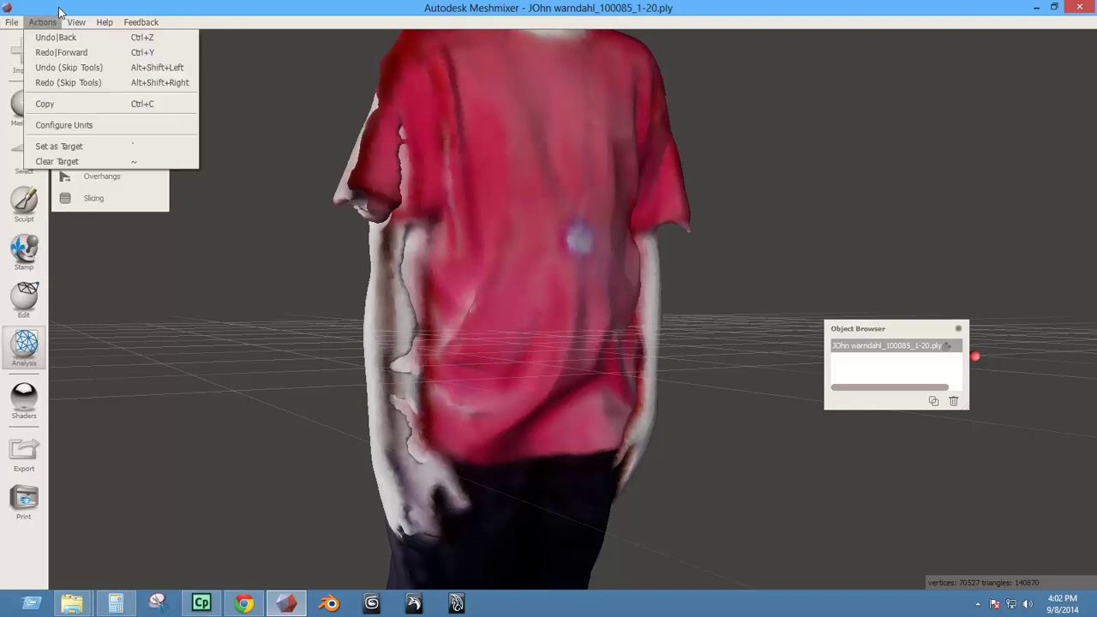
{"action": "left_click", "coordinate": [43, 22]}
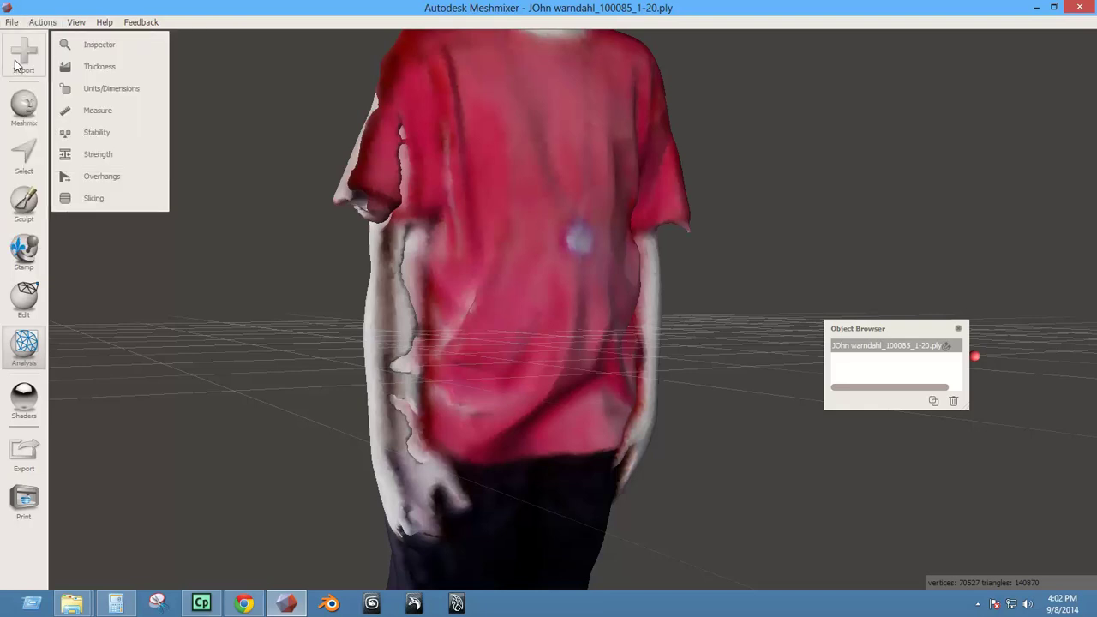
Open the Meshmix part library and look through the whole Primitives collection.
{"action": "left_click", "coordinate": [24, 105]}
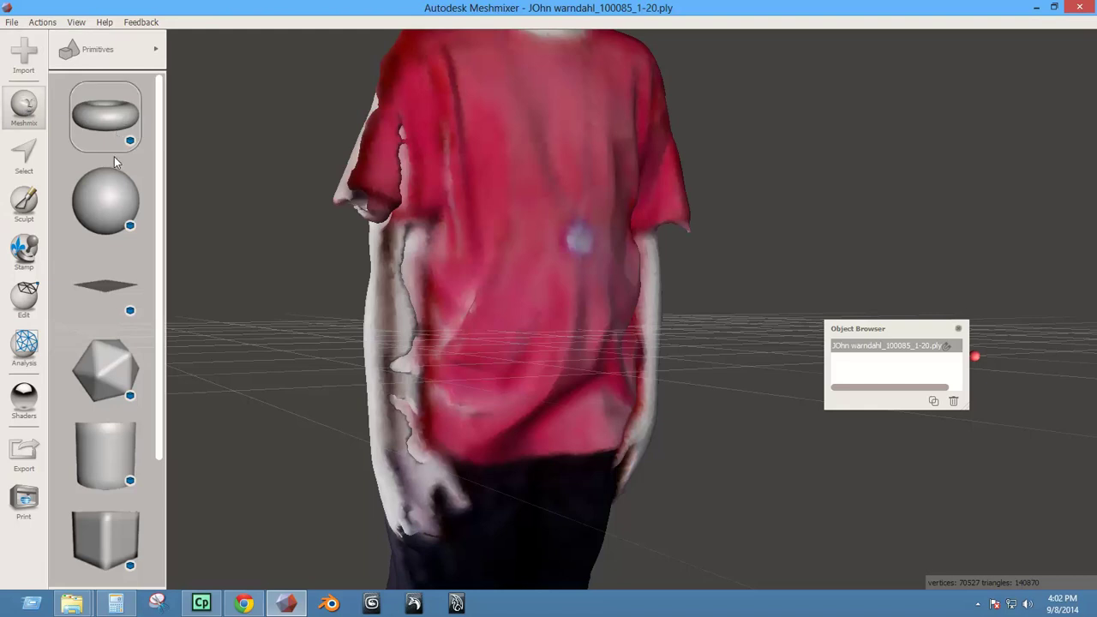
{"action": "left_click_drag", "start_coordinate": [159, 176], "coordinate": [165, 378]}
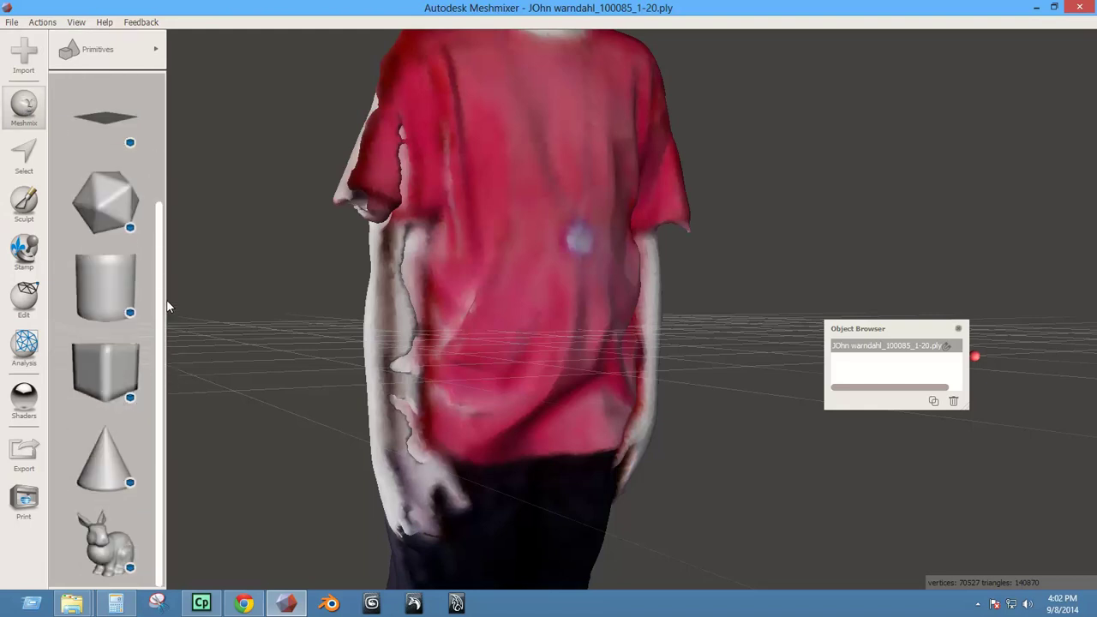
{"action": "left_click_drag", "start_coordinate": [168, 306], "coordinate": [165, 433]}
{"action": "left_click_drag", "start_coordinate": [163, 278], "coordinate": [158, 133]}
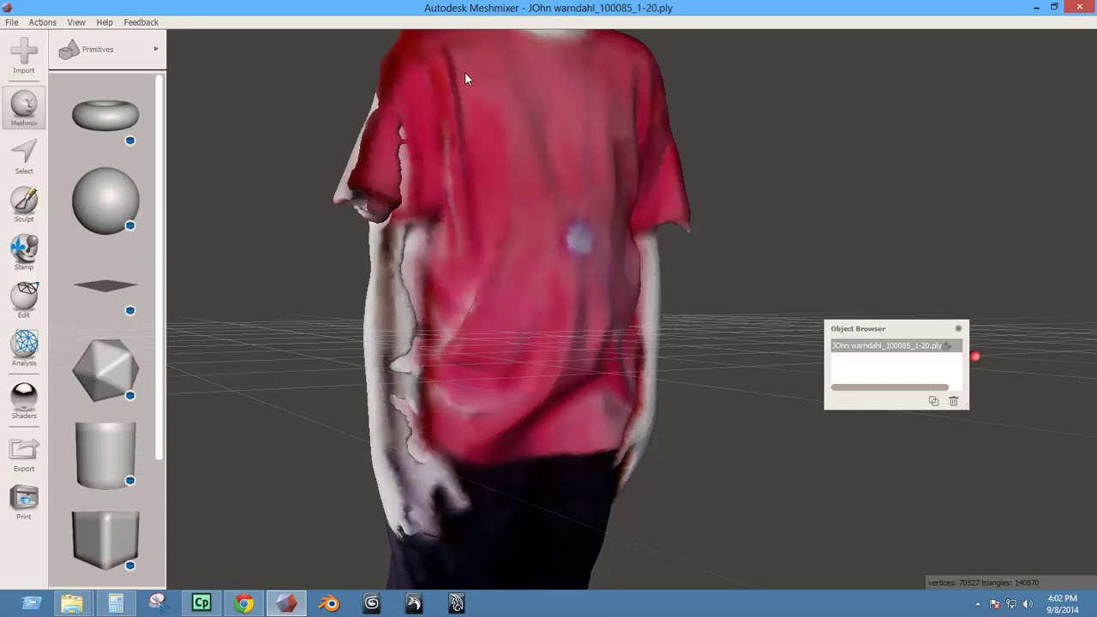
Switch the part library to the Arms collection and look through all its parts.
{"action": "left_click", "coordinate": [134, 58]}
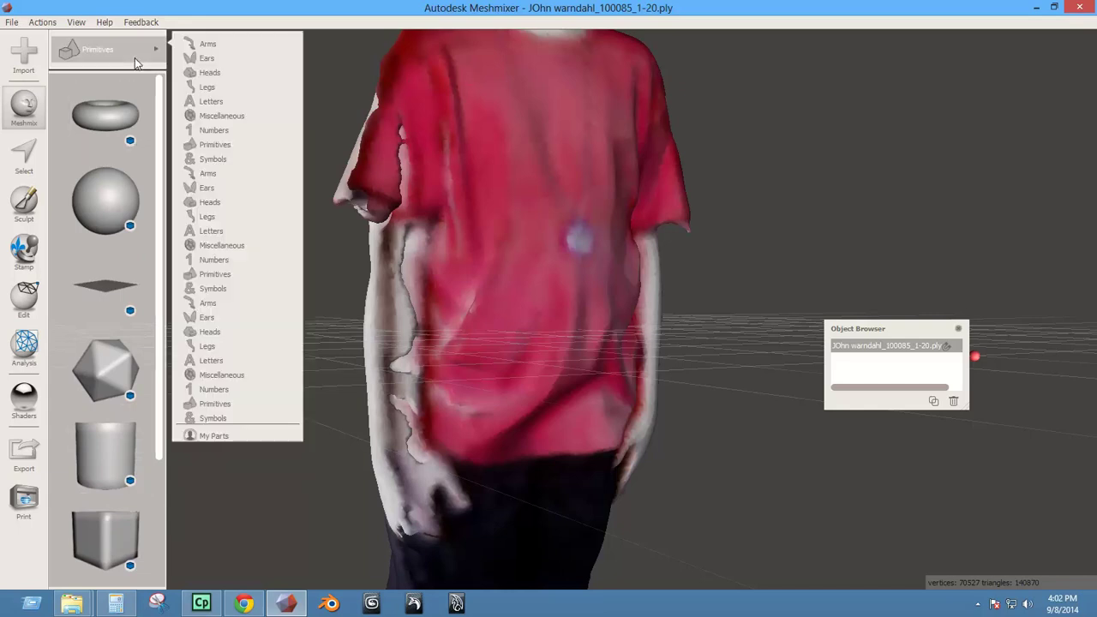
{"action": "left_click", "coordinate": [233, 41]}
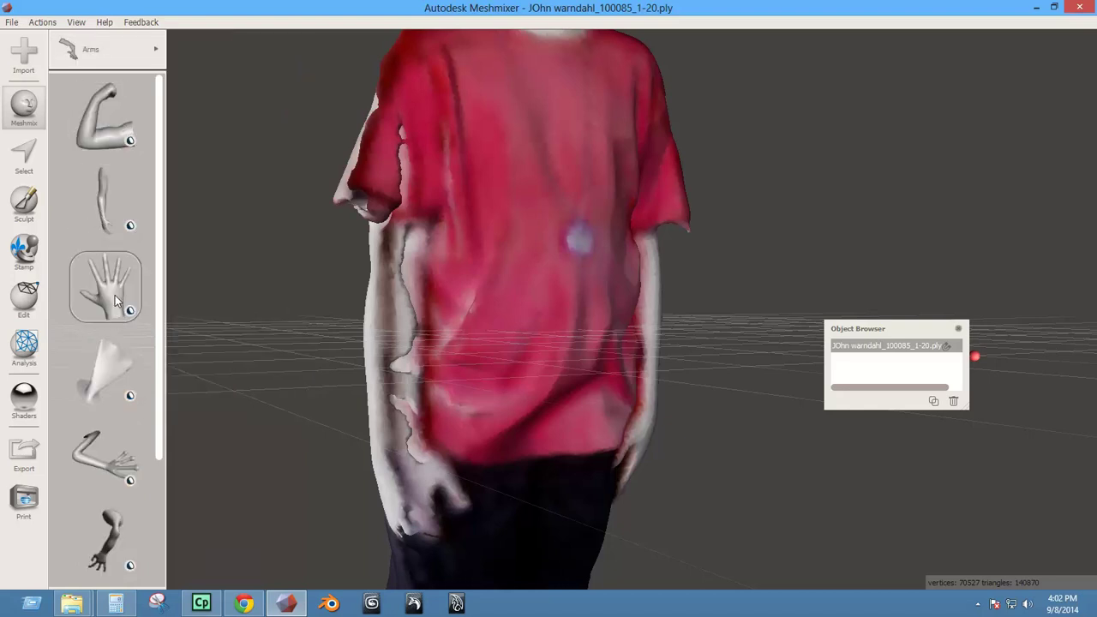
{"action": "left_click_drag", "start_coordinate": [157, 216], "coordinate": [159, 366]}
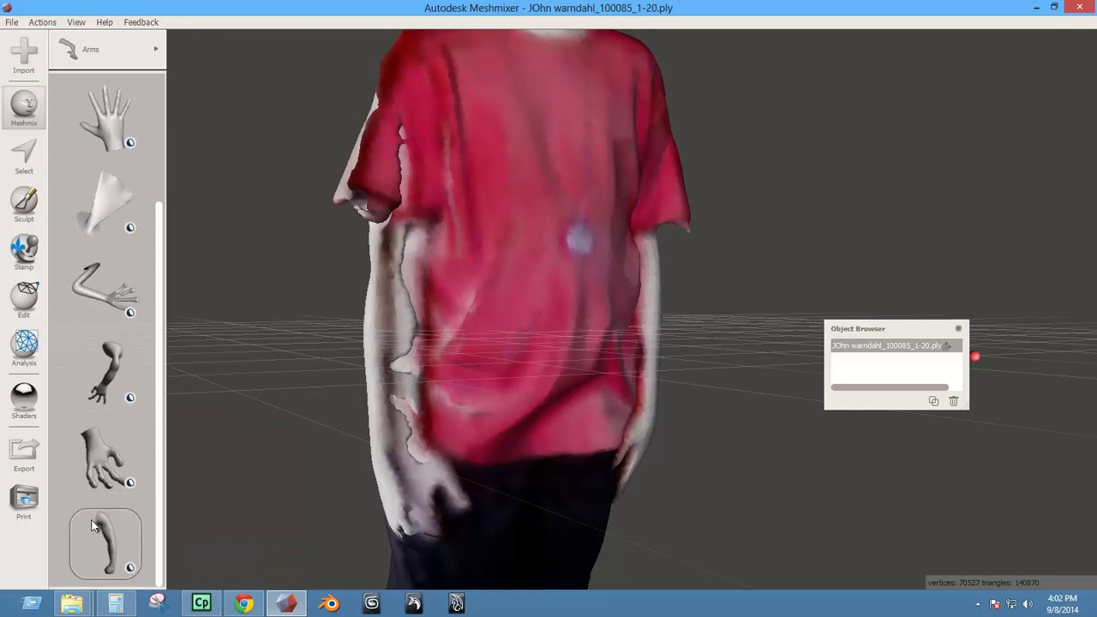
{"action": "left_click_drag", "start_coordinate": [162, 449], "coordinate": [181, 233]}
Browse the Ears, Heads and Miscellaneous collections of the part library.
{"action": "left_click", "coordinate": [115, 49]}
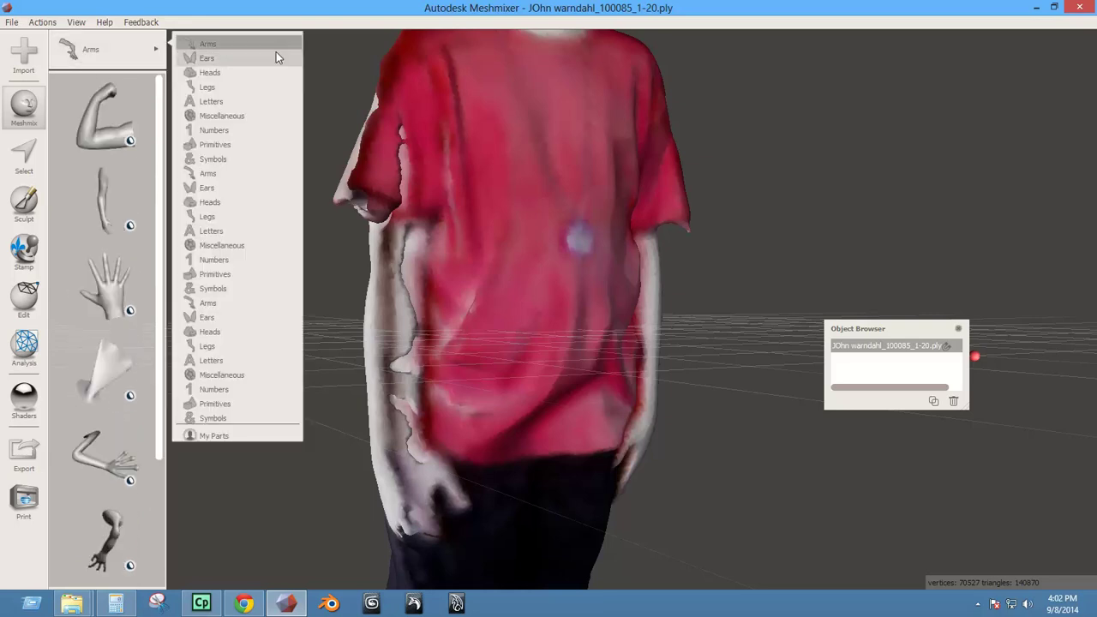
{"action": "left_click", "coordinate": [230, 58]}
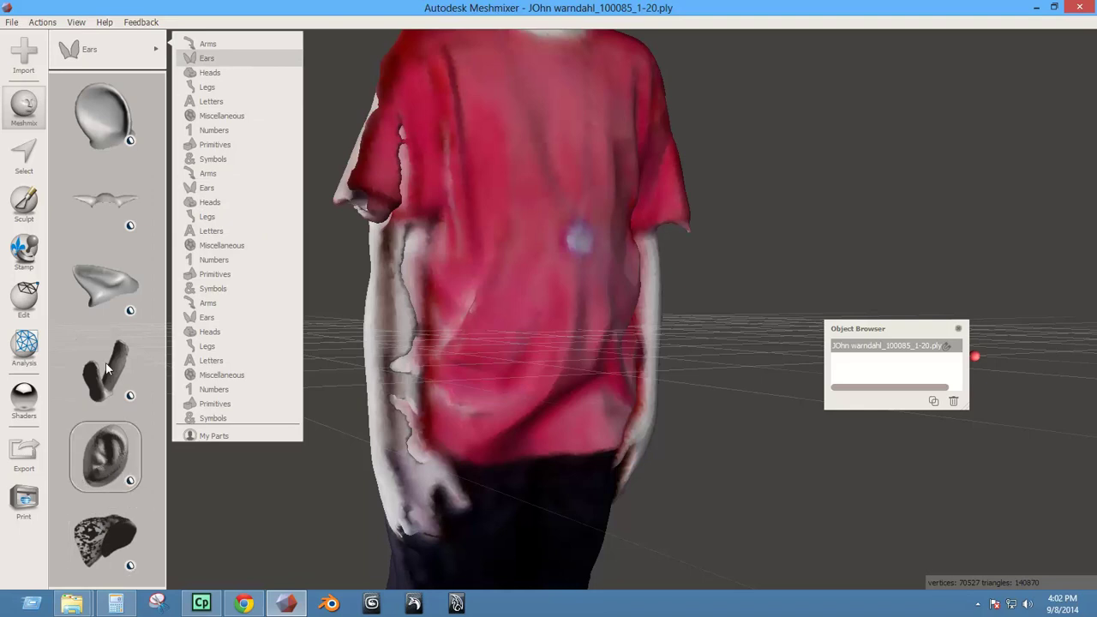
{"action": "left_click", "coordinate": [226, 74]}
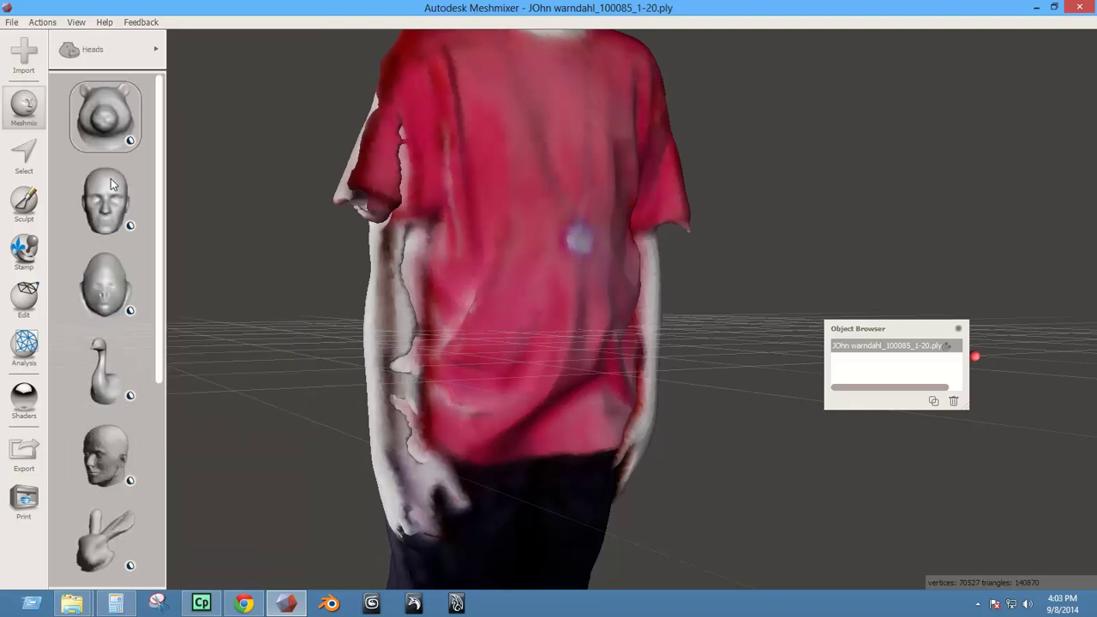
{"action": "left_click", "coordinate": [116, 50]}
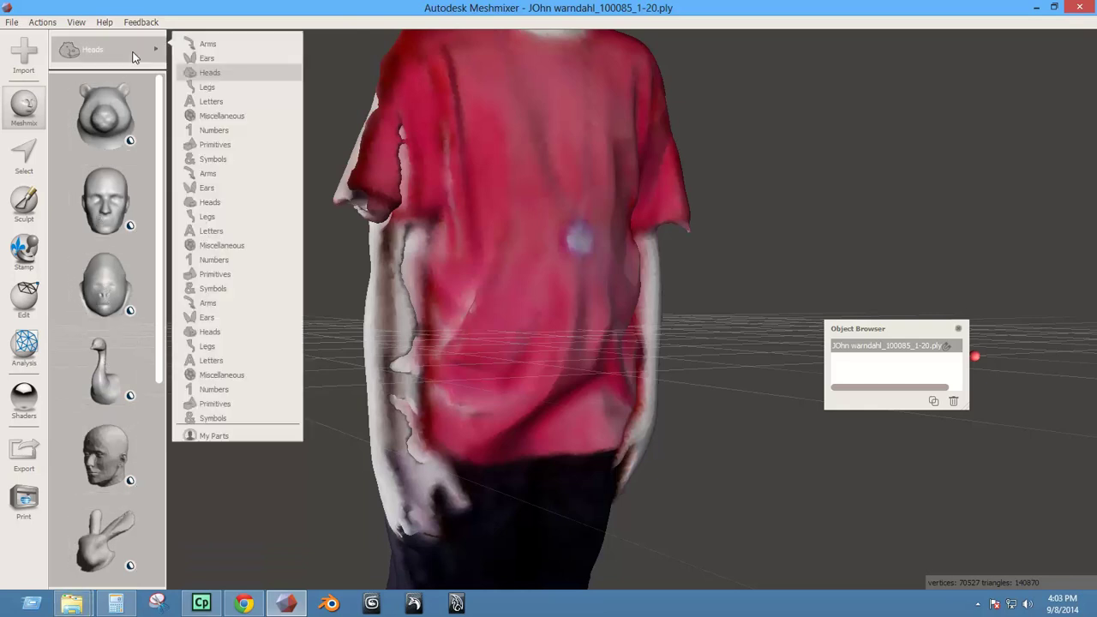
{"action": "left_click", "coordinate": [231, 118]}
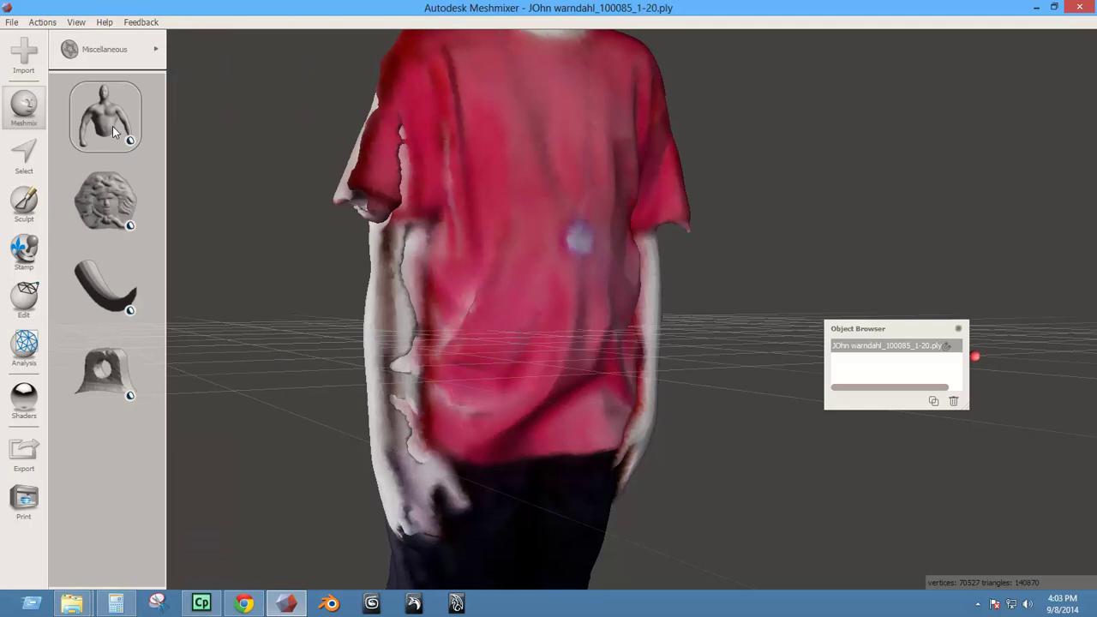
Browse the Numbers, Primitives and Symbols collections of the part library.
{"action": "left_click", "coordinate": [116, 50]}
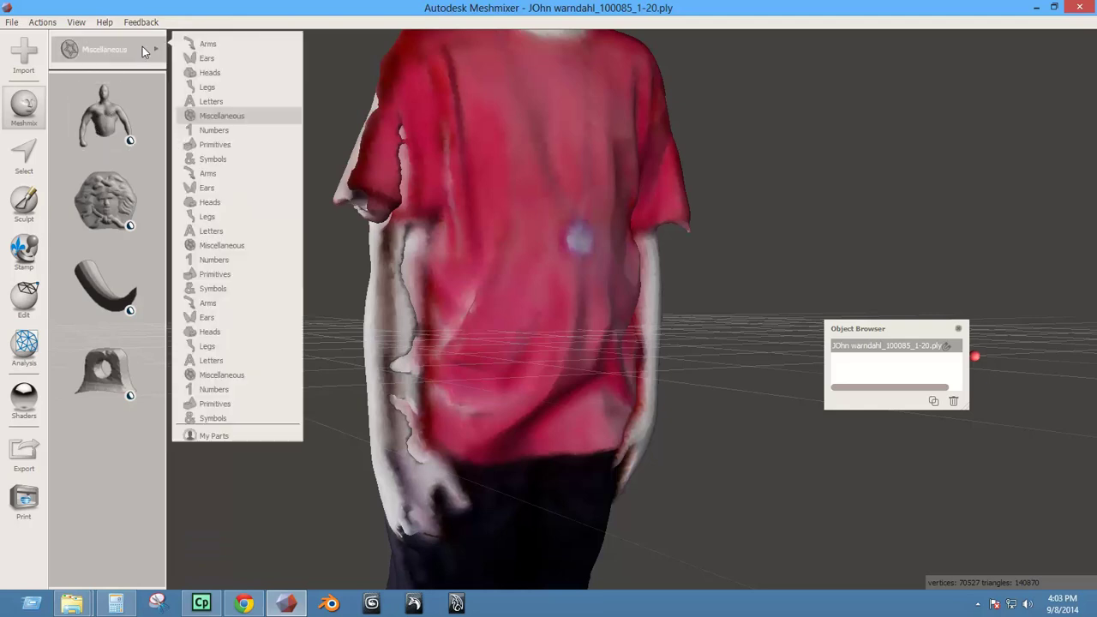
{"action": "left_click", "coordinate": [235, 132]}
{"action": "left_click", "coordinate": [120, 52]}
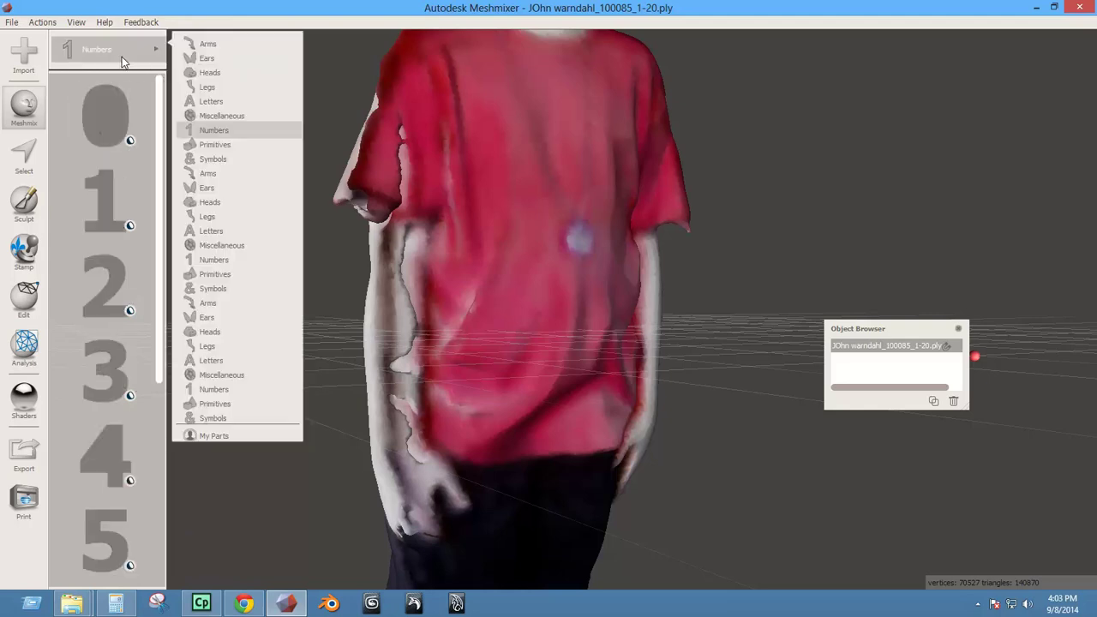
{"action": "left_click", "coordinate": [238, 146]}
{"action": "left_click", "coordinate": [142, 65]}
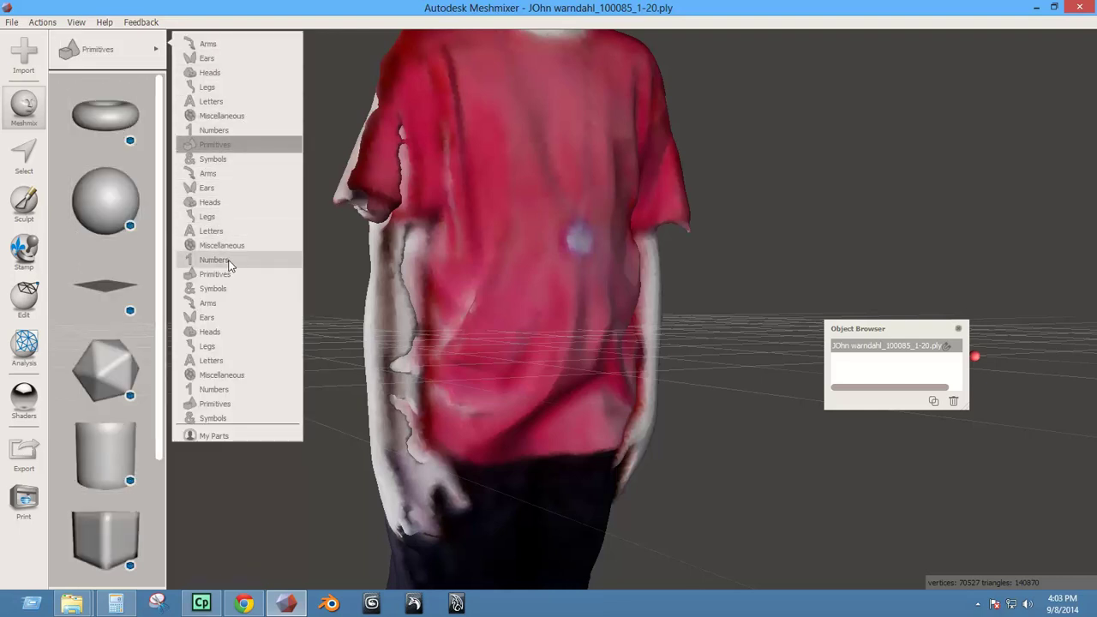
{"action": "left_click", "coordinate": [228, 159]}
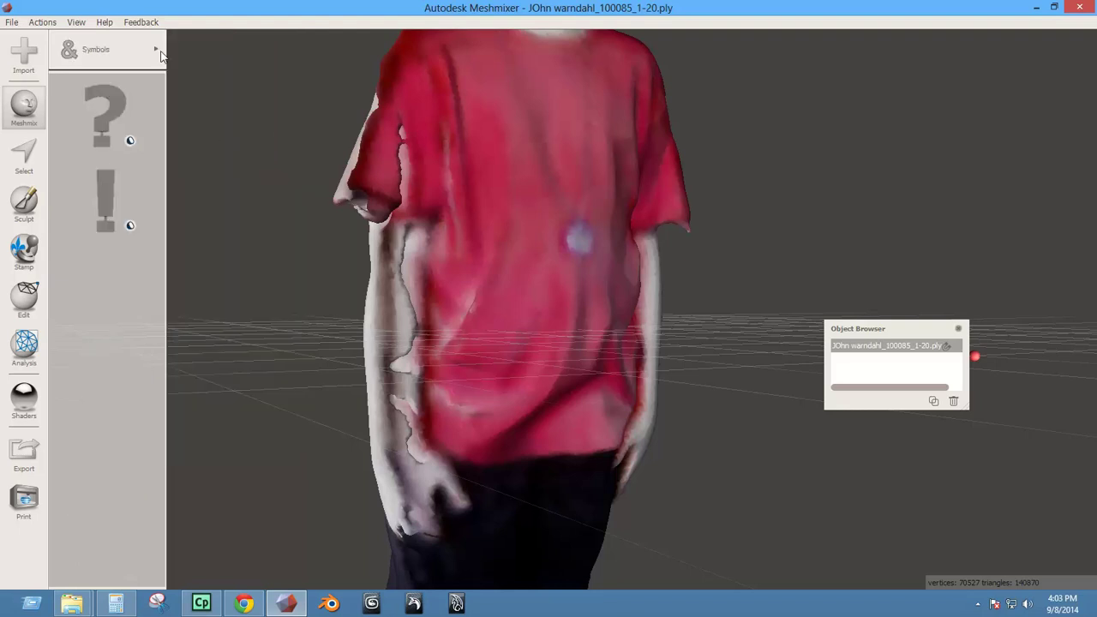
Browse the repeated Arms and Ears collections further down the part library's collection list.
{"action": "left_click", "coordinate": [142, 49]}
{"action": "left_click", "coordinate": [214, 175]}
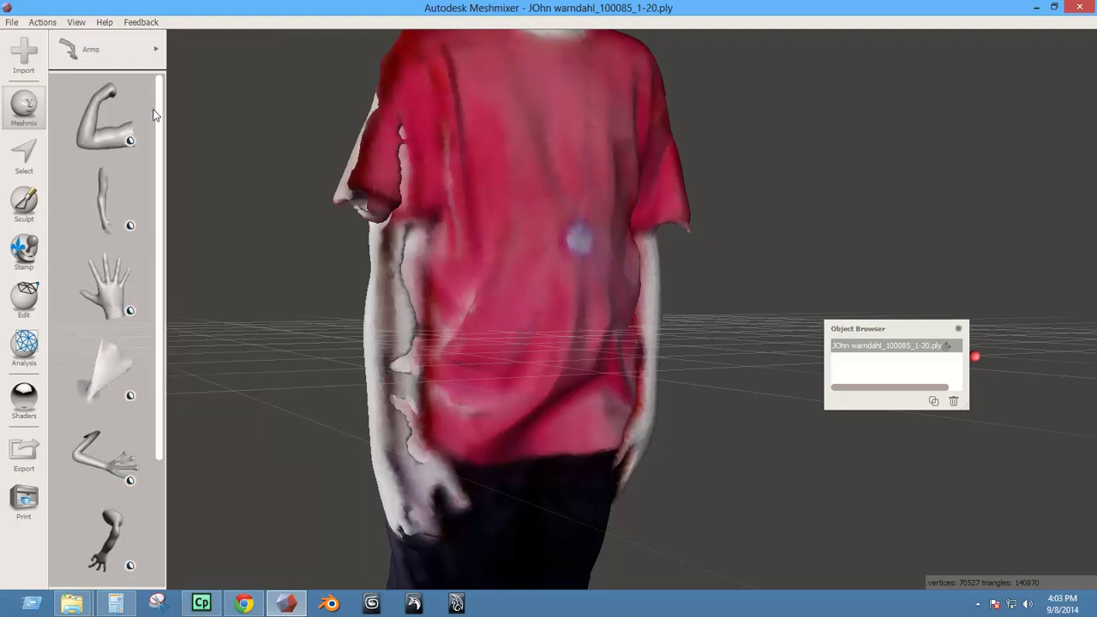
{"action": "left_click", "coordinate": [129, 47]}
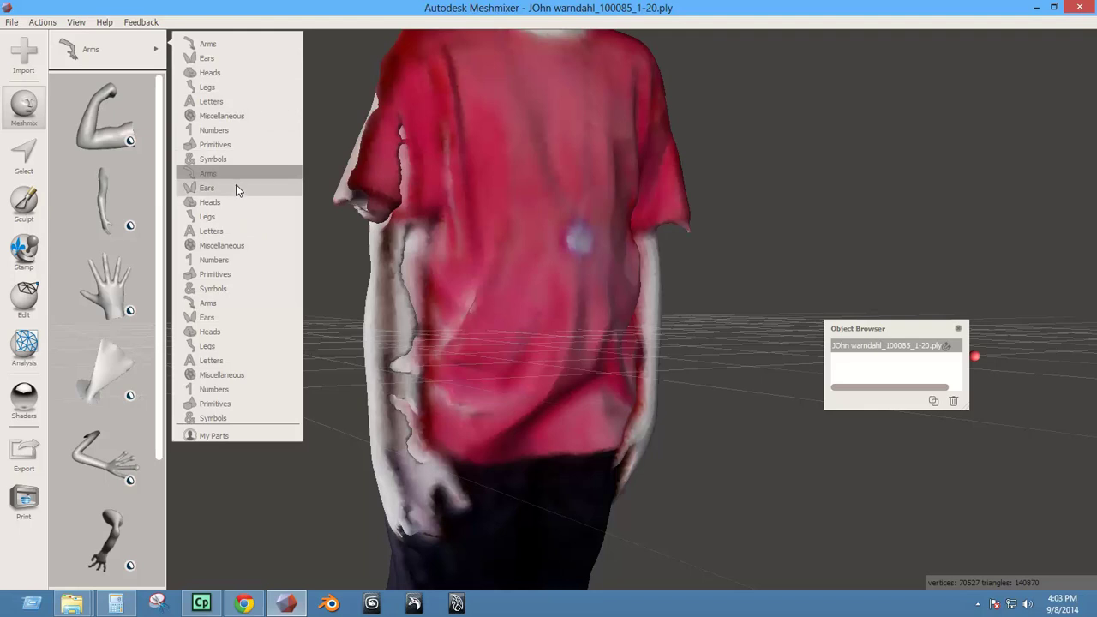
{"action": "left_click", "coordinate": [235, 185]}
Switch the part library to My Parts and look through its custom parts down to the end.
{"action": "left_click", "coordinate": [76, 54]}
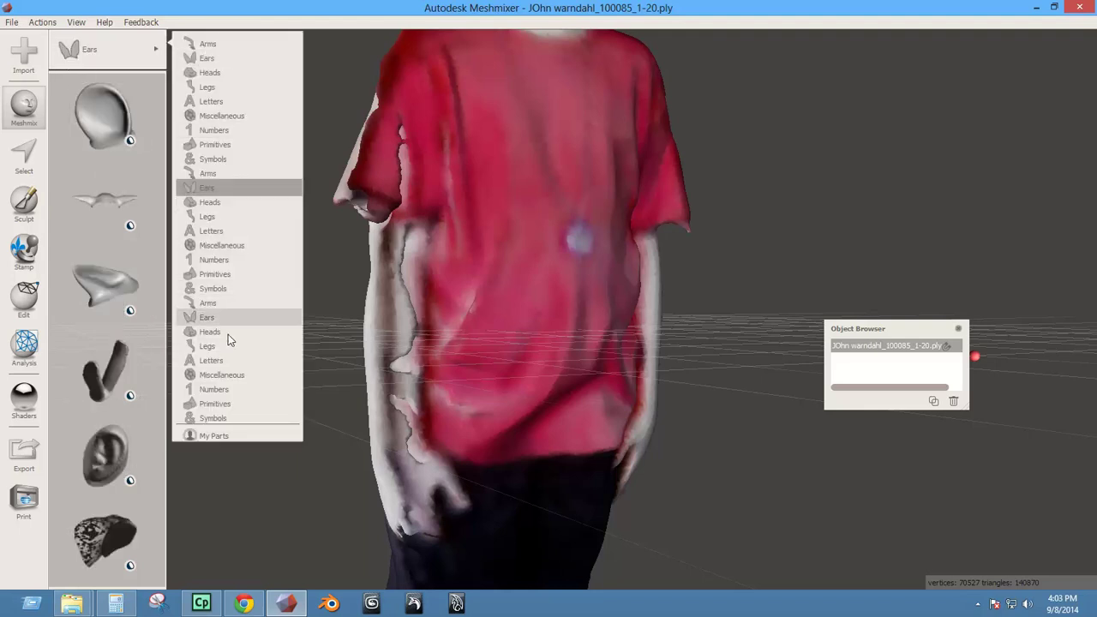
{"action": "left_click", "coordinate": [214, 437]}
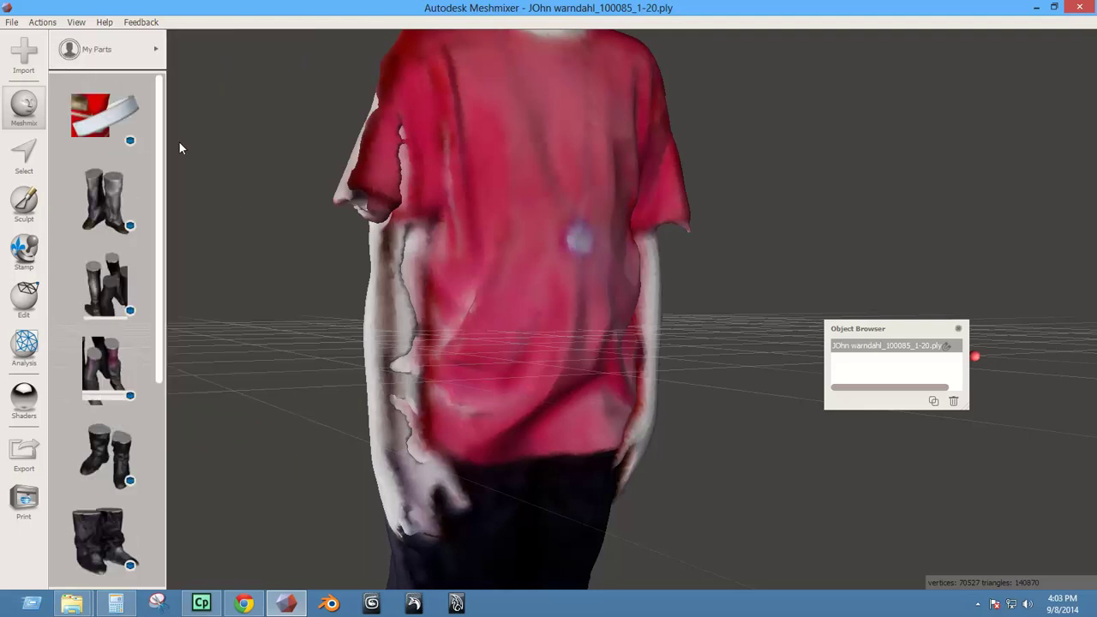
{"action": "left_click_drag", "start_coordinate": [160, 109], "coordinate": [155, 351]}
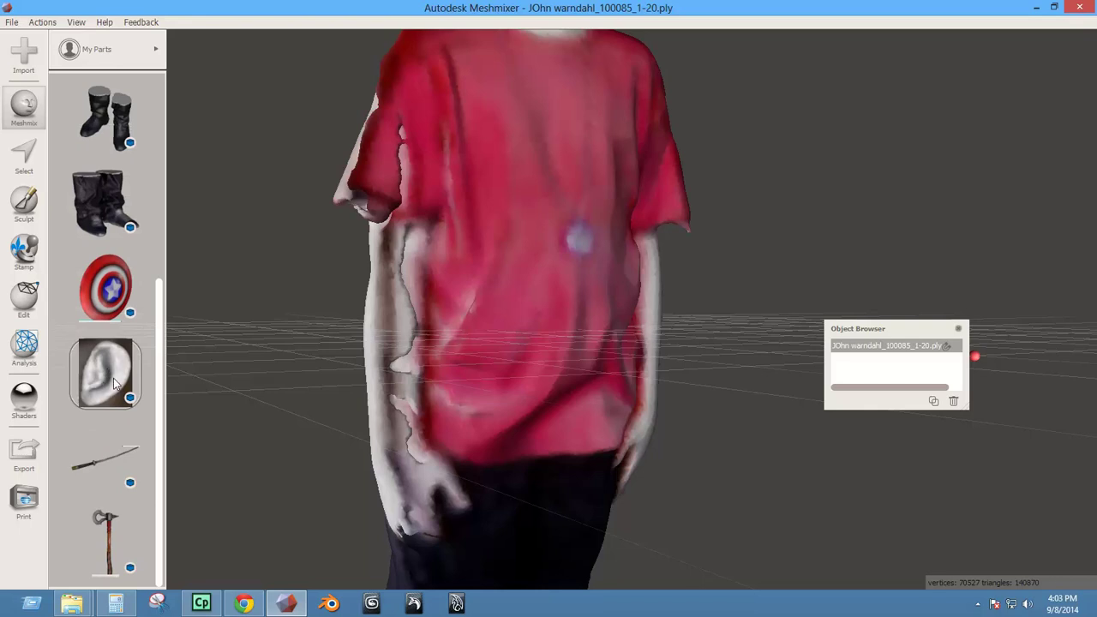
Place the ear part from My Parts as a separate mesh and try to move it to the figure's head.
{"action": "left_click_drag", "start_coordinate": [113, 378], "coordinate": [241, 416]}
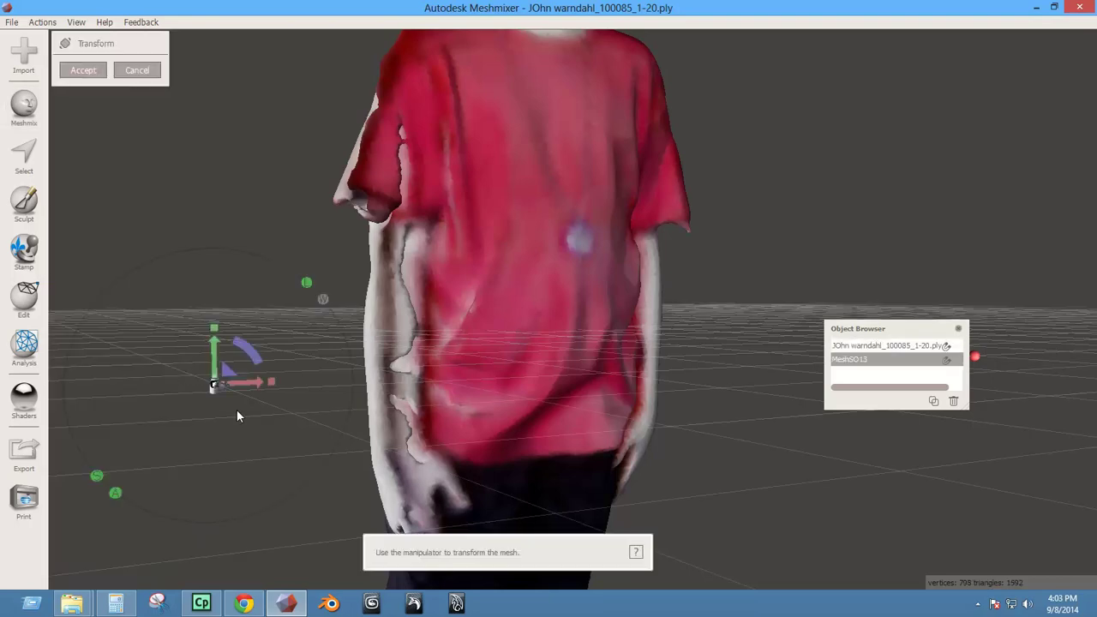
{"action": "left_click_drag", "start_coordinate": [229, 375], "coordinate": [315, 145]}
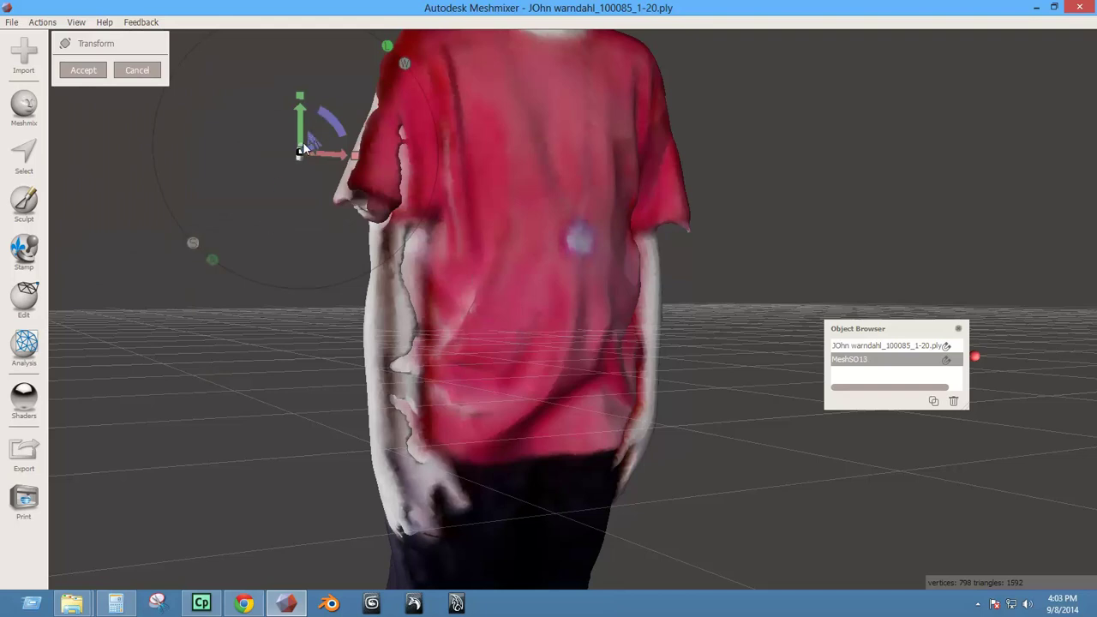
{"action": "left_click_drag", "start_coordinate": [313, 144], "coordinate": [619, 89]}
{"action": "right_click_drag", "start_coordinate": [666, 179], "coordinate": [725, 106]}
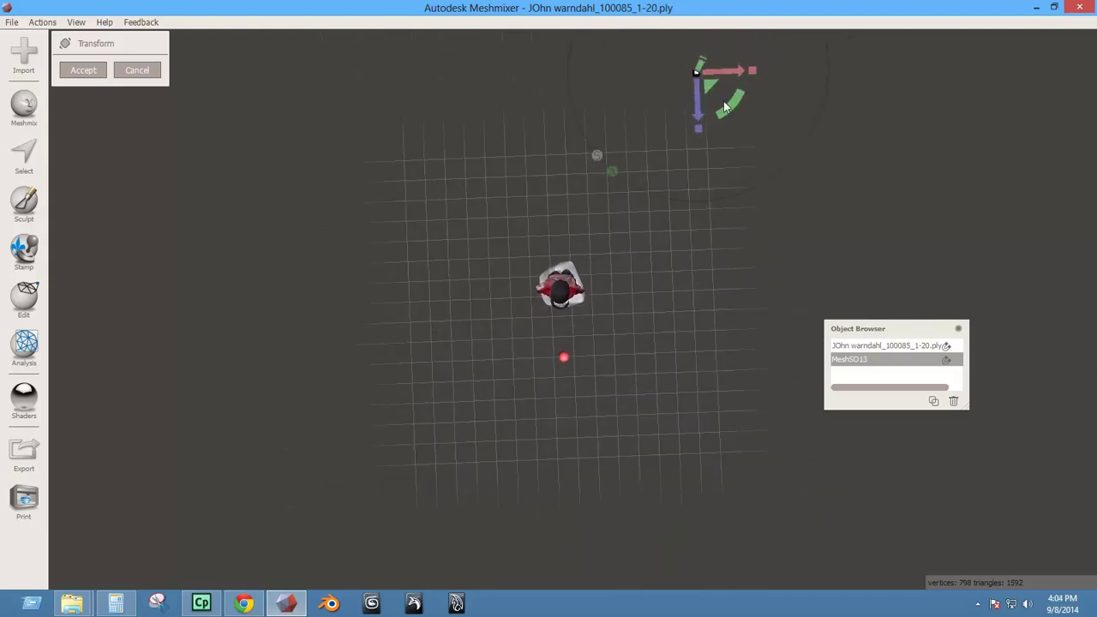
{"action": "left_click", "coordinate": [576, 296]}
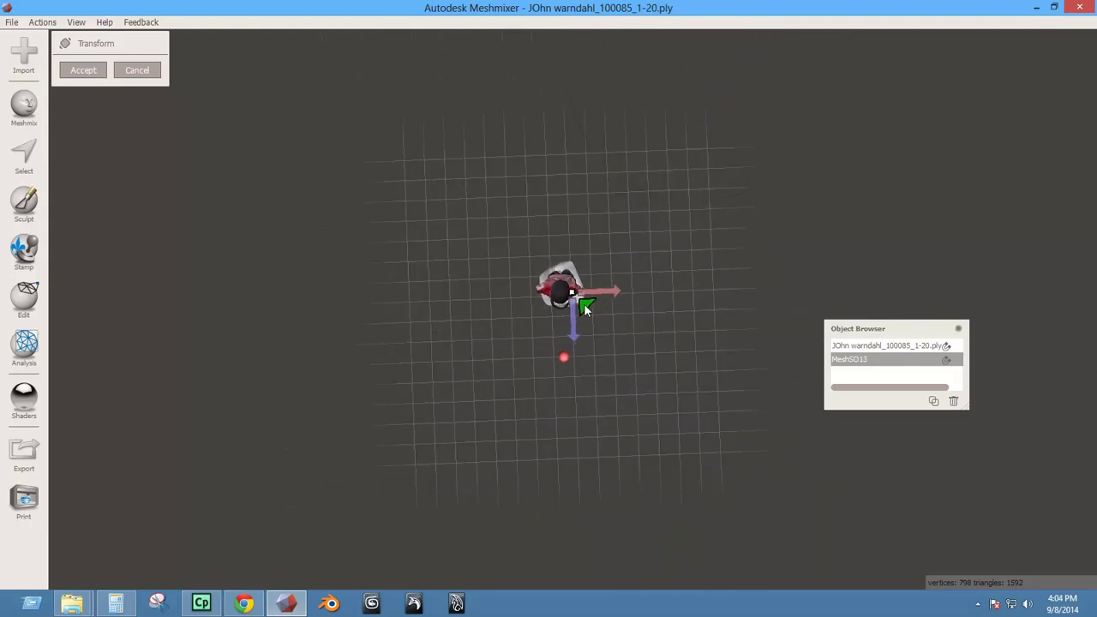
{"action": "right_click_drag", "start_coordinate": [601, 265], "coordinate": [717, 272]}
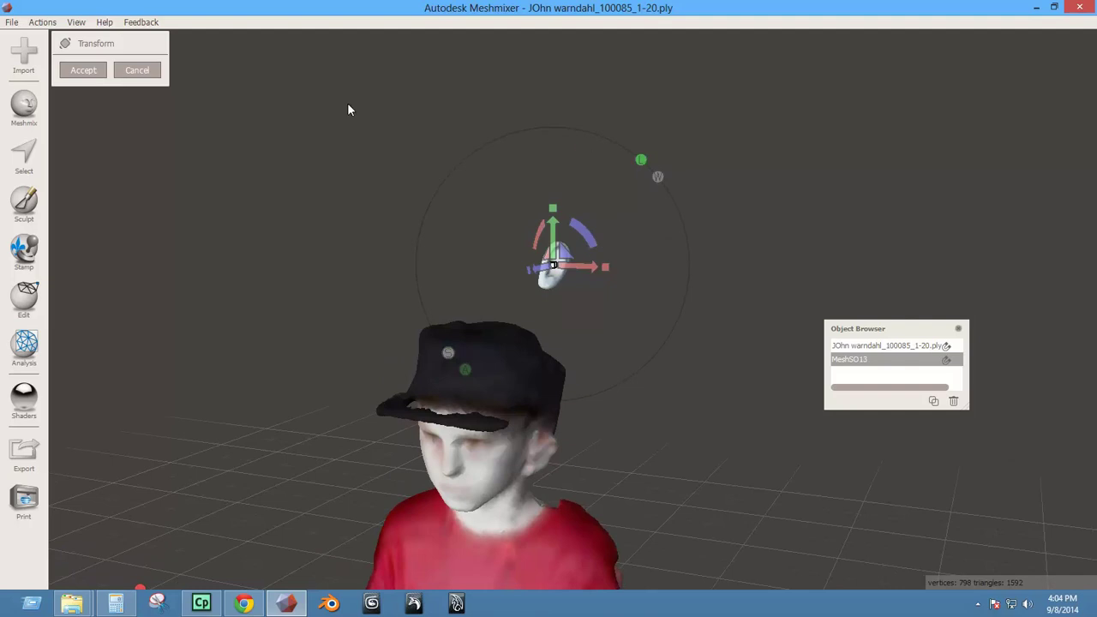
Cancel the ear's transform, delete the ear mesh and make the scanned figure the active object.
{"action": "left_click", "coordinate": [139, 71]}
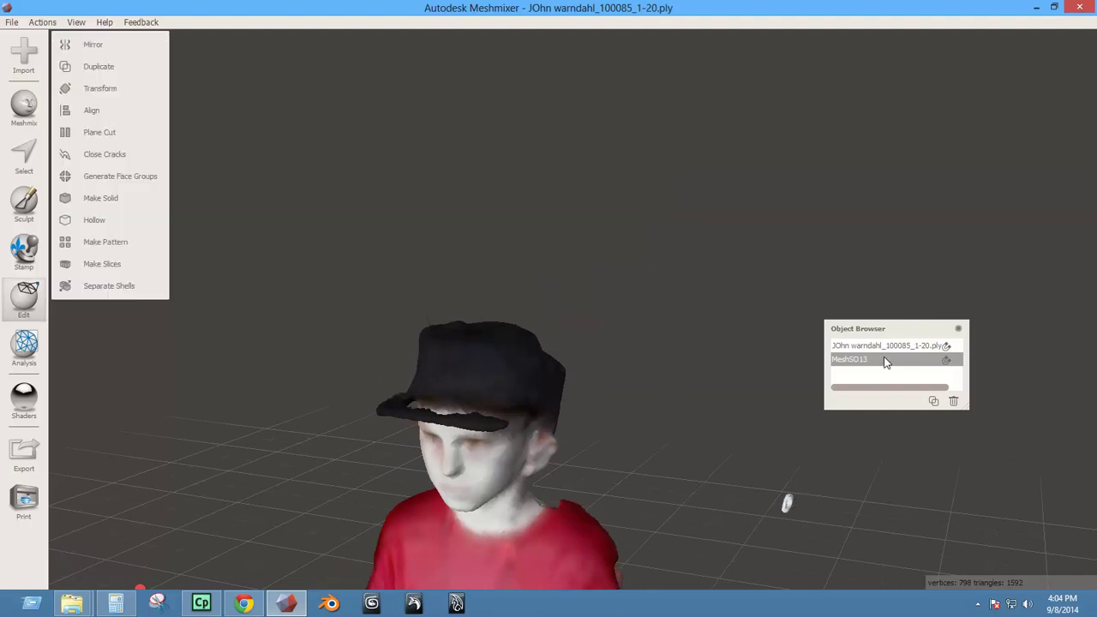
{"action": "left_click", "coordinate": [954, 402]}
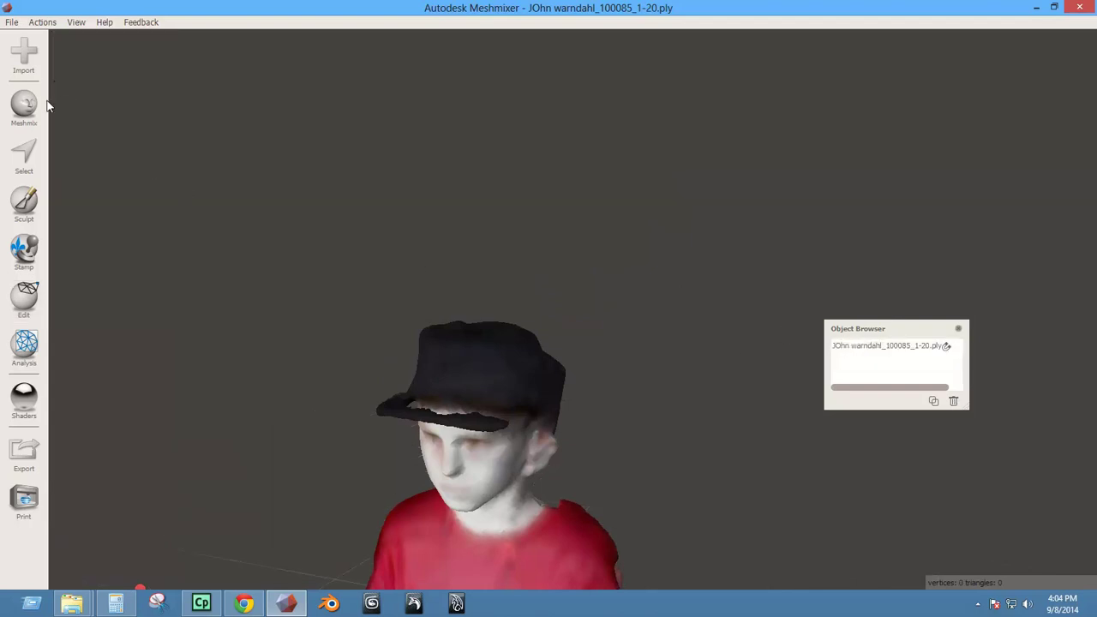
{"action": "left_click", "coordinate": [24, 160]}
{"action": "left_click", "coordinate": [898, 345]}
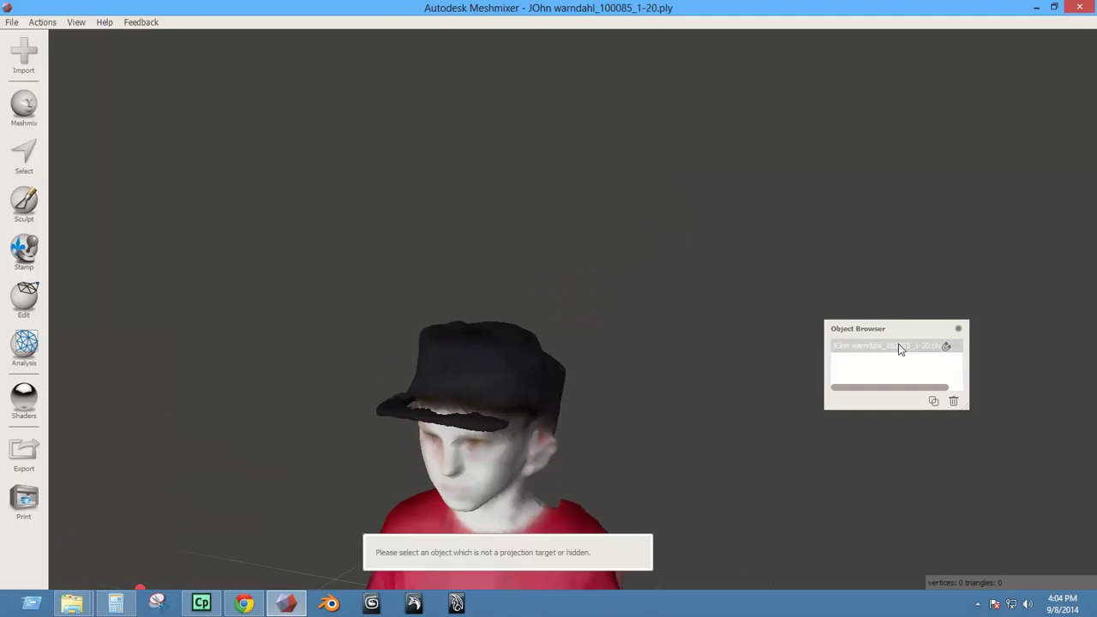
Enlarge the Object Browser and dock it in the corner above the viewport, away from the model.
{"action": "left_click_drag", "start_coordinate": [892, 338], "coordinate": [1017, 66]}
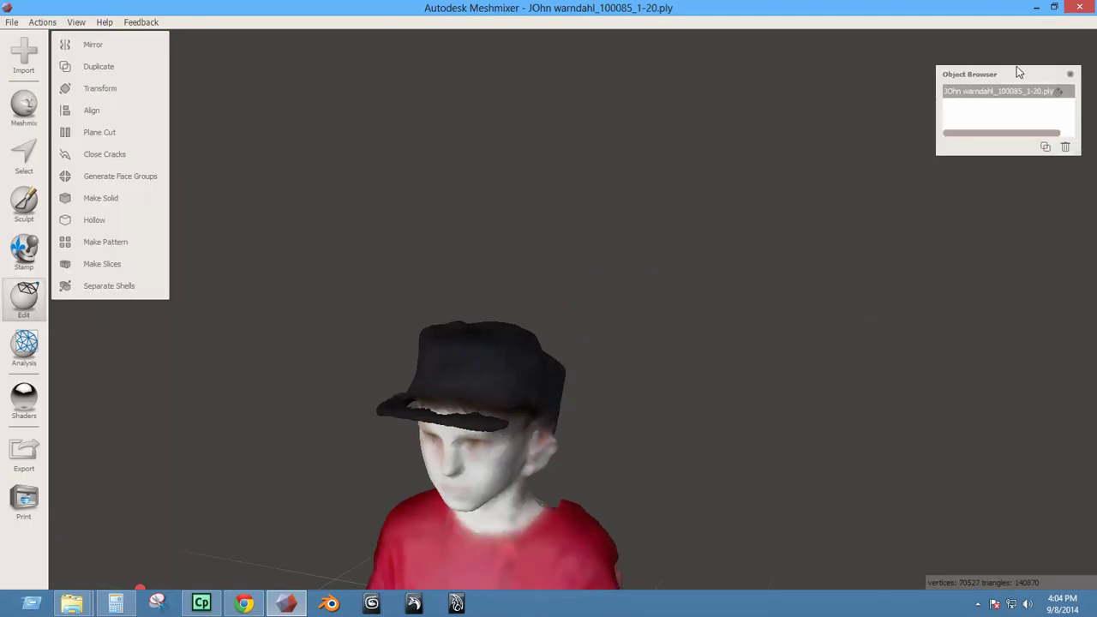
{"action": "left_click_drag", "start_coordinate": [1033, 135], "coordinate": [1086, 174]}
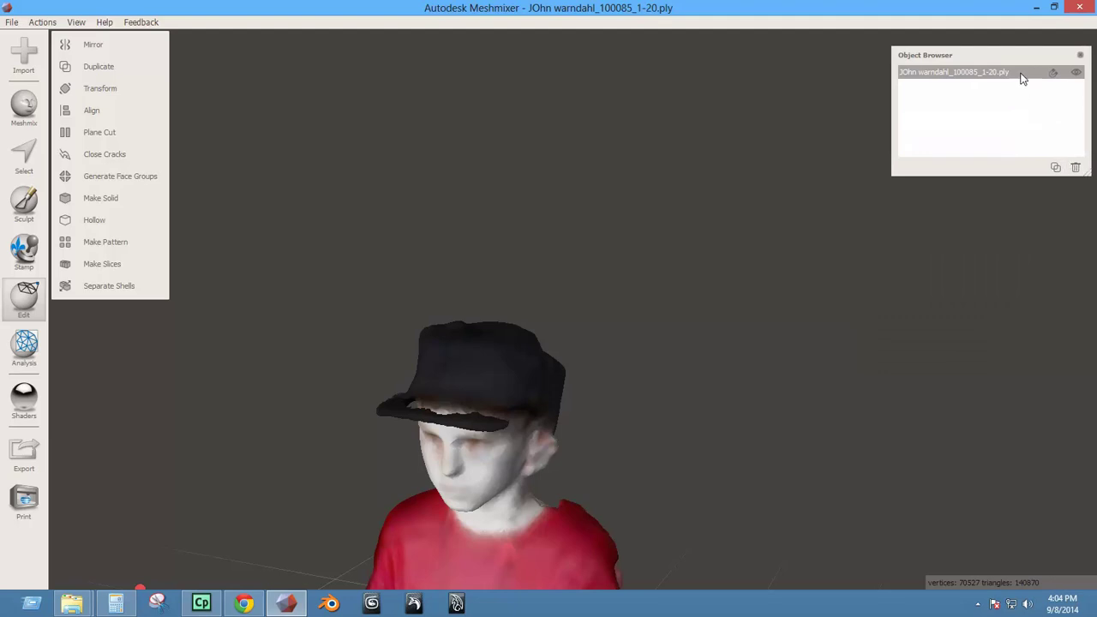
{"action": "left_click_drag", "start_coordinate": [1028, 59], "coordinate": [1033, 40]}
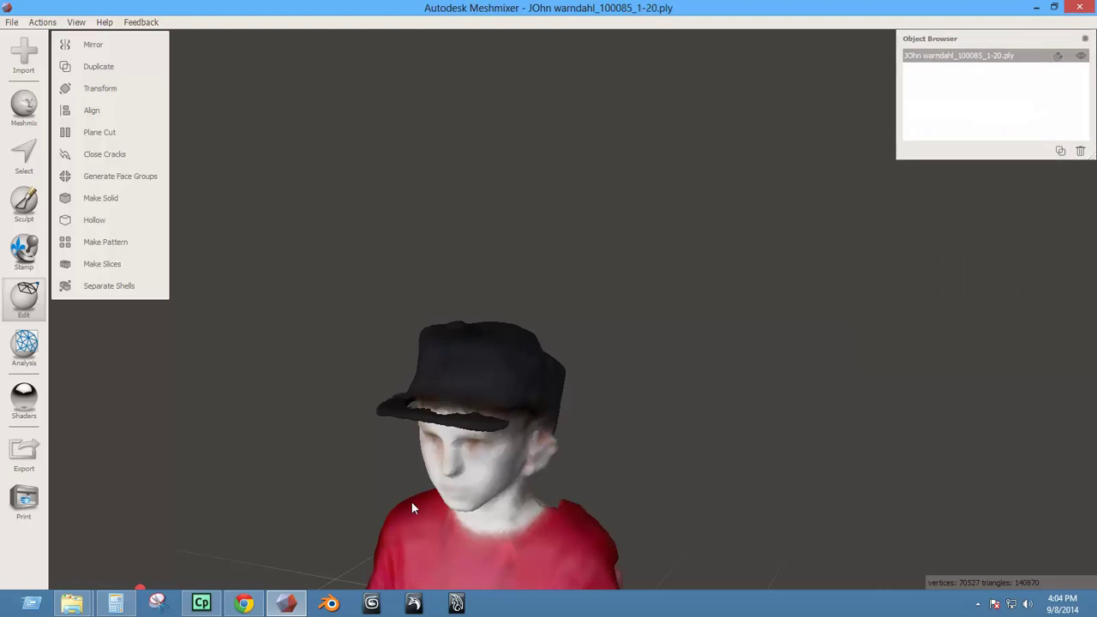
Select the faces on the front of the figure's shirt with the Unwrap Brush.
{"action": "left_click", "coordinate": [24, 153]}
{"action": "middle_click_drag", "start_coordinate": [526, 399], "coordinate": [489, 257]}
{"action": "mouse_move", "coordinate": [480, 441]}
{"action": "left_mouse_down"}
{"action": "mouse_move", "coordinate": [490, 442]}
{"action": "mouse_move", "coordinate": [461, 451]}
{"action": "mouse_move", "coordinate": [442, 432]}
{"action": "mouse_move", "coordinate": [485, 458]}
{"action": "mouse_move", "coordinate": [455, 434]}
{"action": "left_mouse_up"}
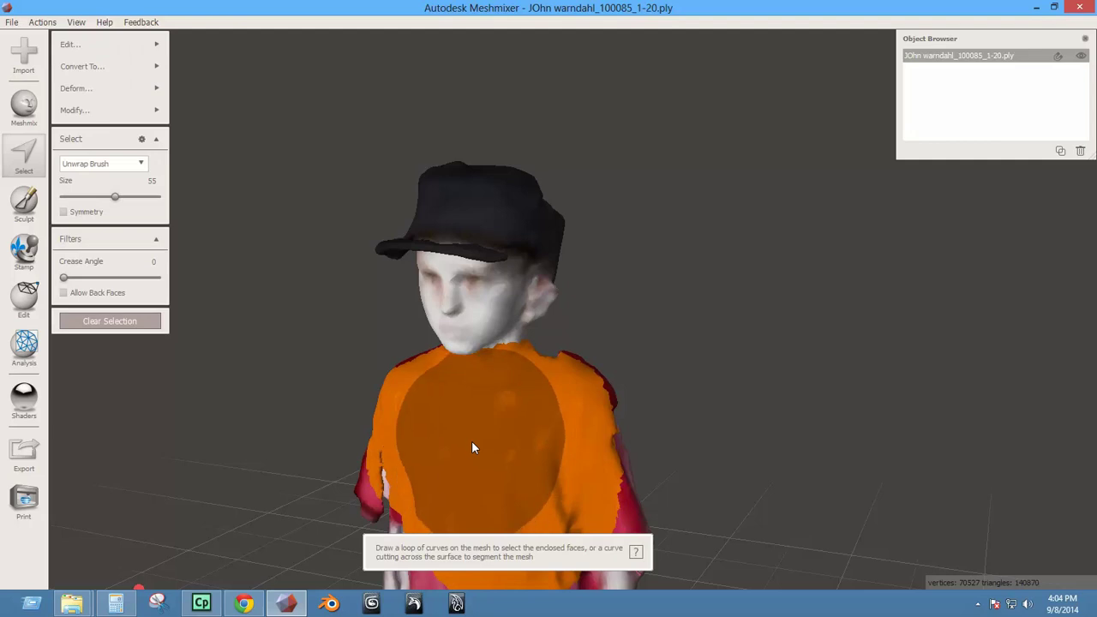
Reduce the selection brush size to 31 and deselect the shoulder area and a ring of faces on the chest.
{"action": "key", "text": "bracketleft"}
{"action": "key", "text": "bracketleft"}
{"action": "key", "text": "bracketleft"}
{"action": "key", "text": "bracketleft"}
{"action": "key", "text": "bracketleft"}
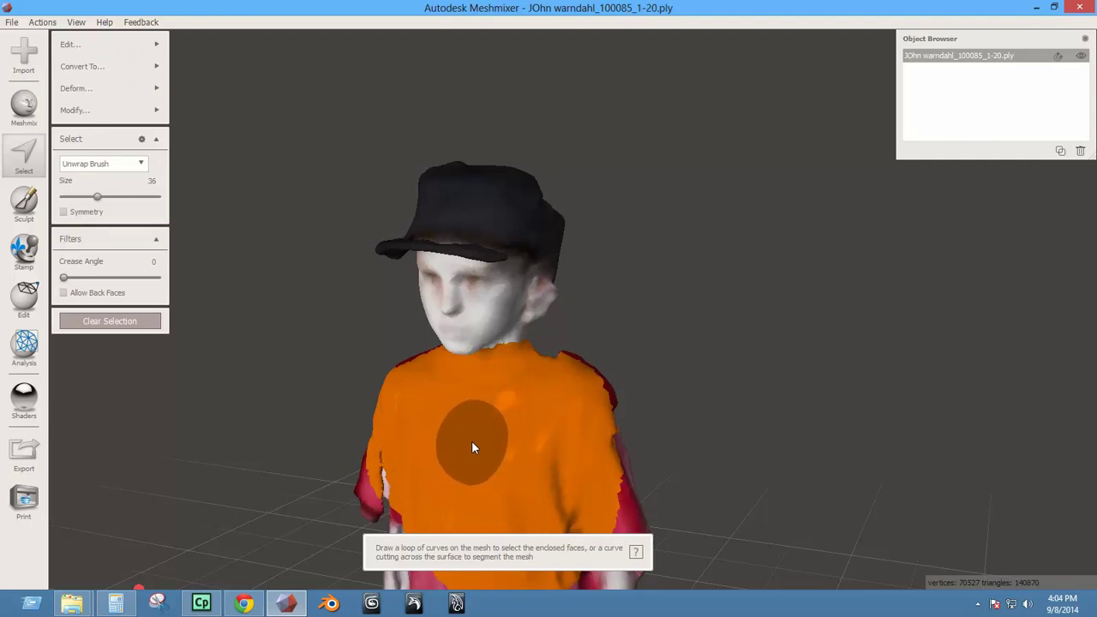
{"action": "key", "text": "bracketleft"}
{"action": "key", "text": "bracketleft"}
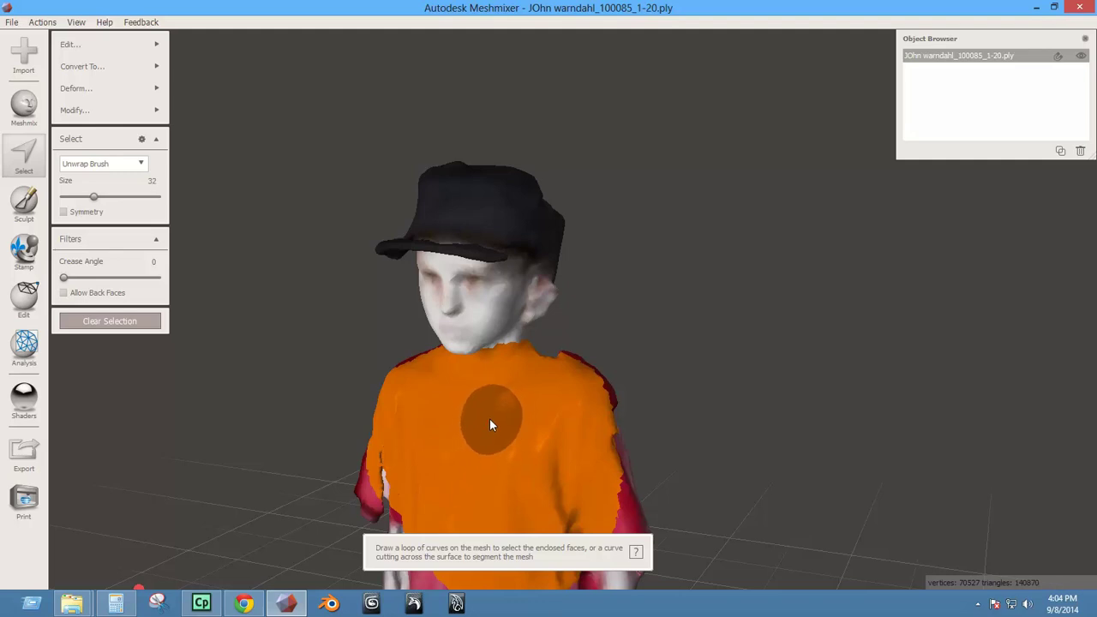
{"action": "key", "text": "bracketleft"}
{"action": "mouse_move", "coordinate": [583, 389]}
{"action": "left_mouse_down", "text": "ctrl"}
{"action": "mouse_move", "coordinate": [599, 435]}
{"action": "mouse_move", "coordinate": [468, 461]}
{"action": "mouse_move", "coordinate": [535, 421]}
{"action": "mouse_move", "coordinate": [505, 421]}
{"action": "mouse_move", "coordinate": [526, 460]}
{"action": "mouse_move", "coordinate": [483, 447]}
{"action": "mouse_move", "coordinate": [482, 416]}
{"action": "mouse_move", "coordinate": [506, 429]}
{"action": "left_mouse_up", "text": "ctrl"}
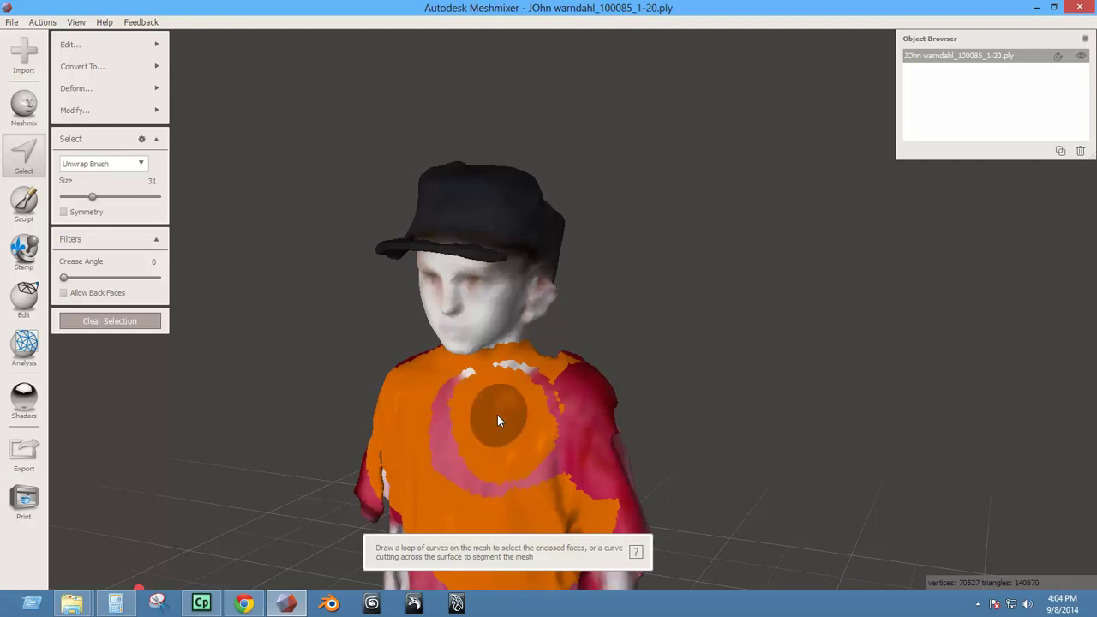
Look through the Edit, Convert To, Deform and Modify commands available for selected faces, and clear the selection.
{"action": "mouse_move", "coordinate": [106, 53]}
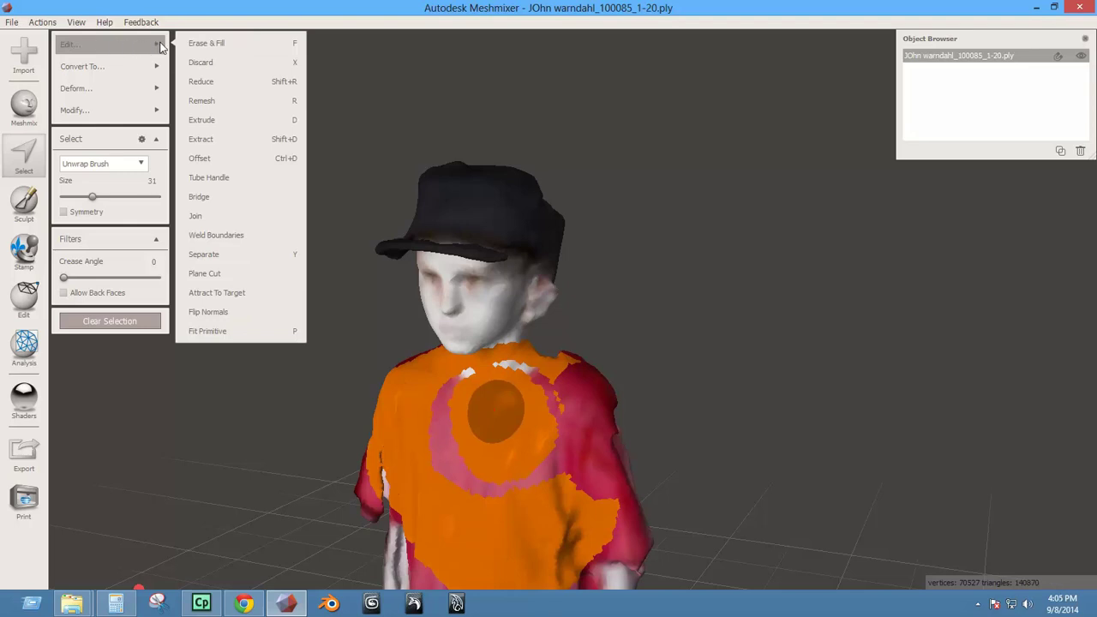
{"action": "key", "text": "d"}
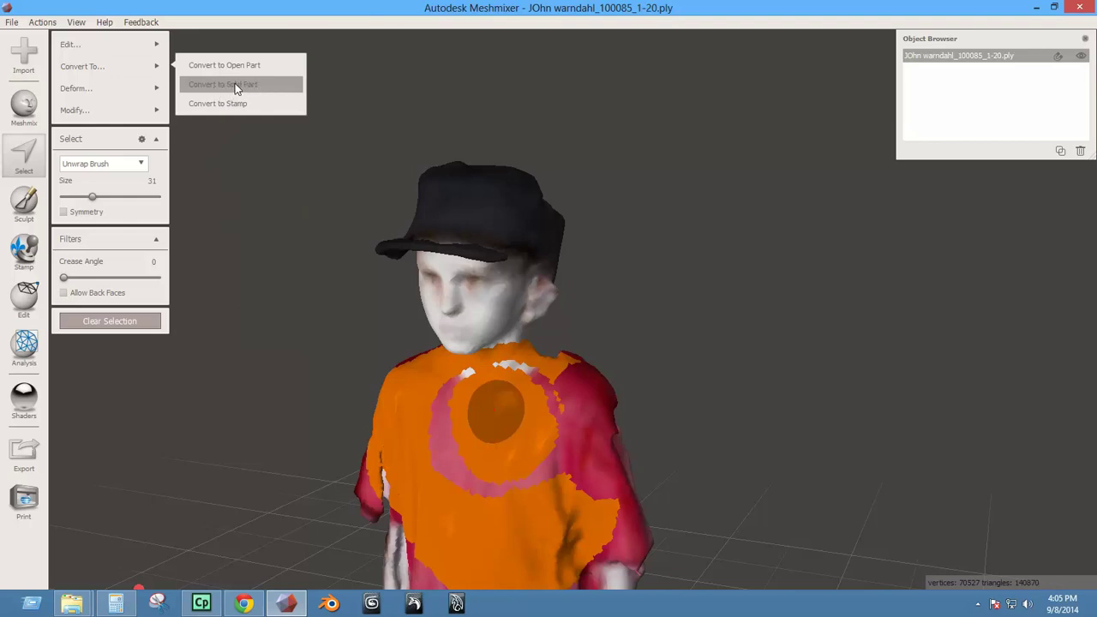
{"action": "mouse_move", "coordinate": [115, 86]}
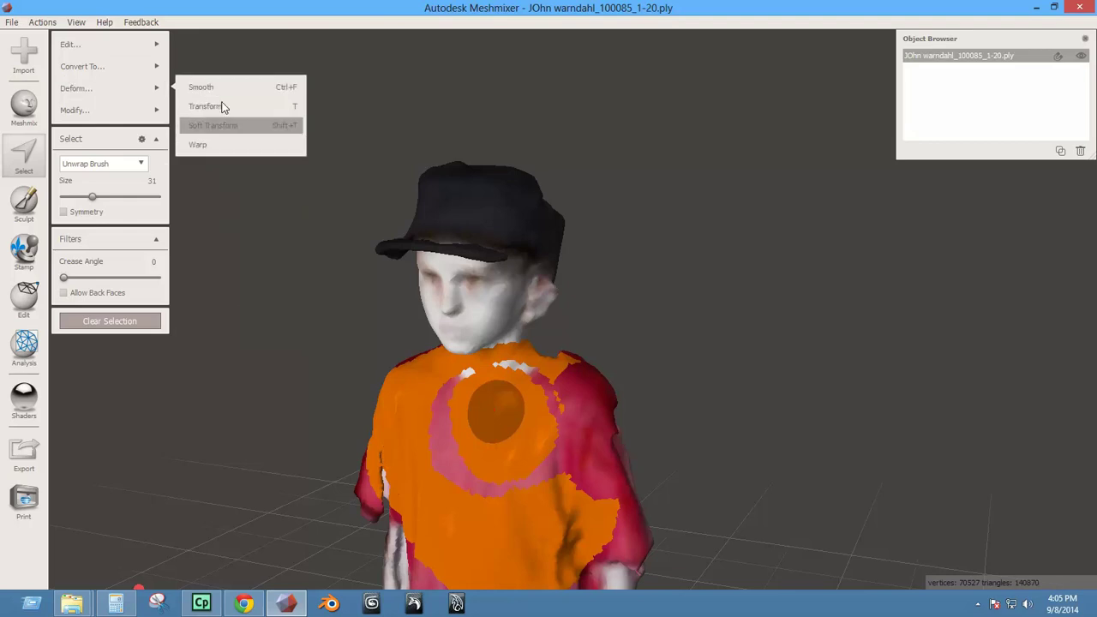
{"action": "mouse_move", "coordinate": [94, 115]}
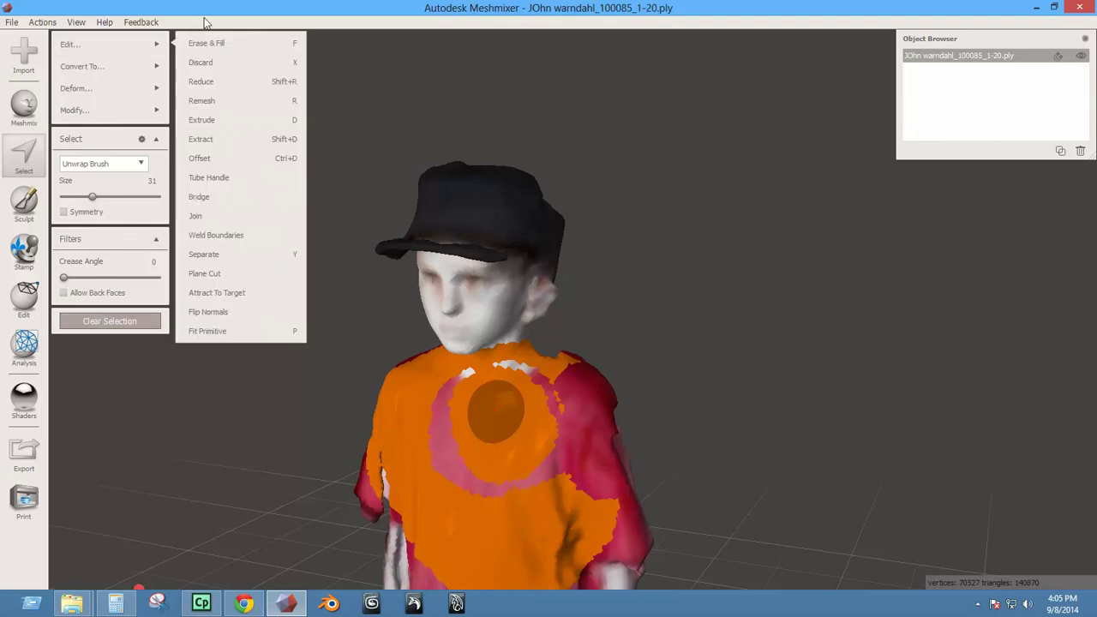
{"action": "key", "text": "Escape"}
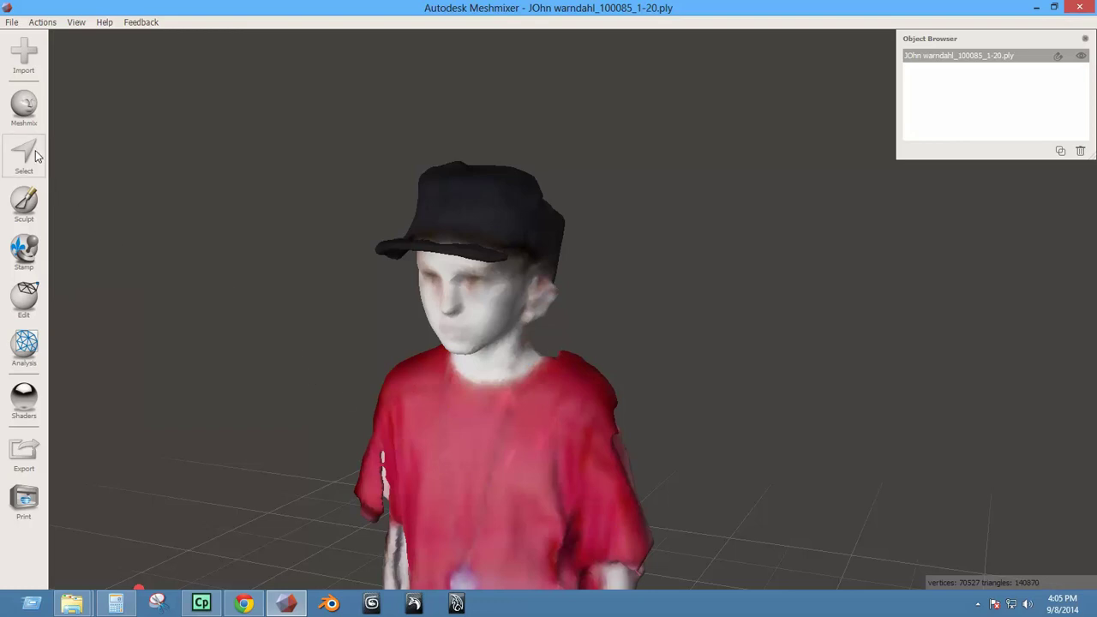
Try the Drag sculpt brush by pulling a long spike out of the cap, and undo it.
{"action": "left_click", "coordinate": [23, 200]}
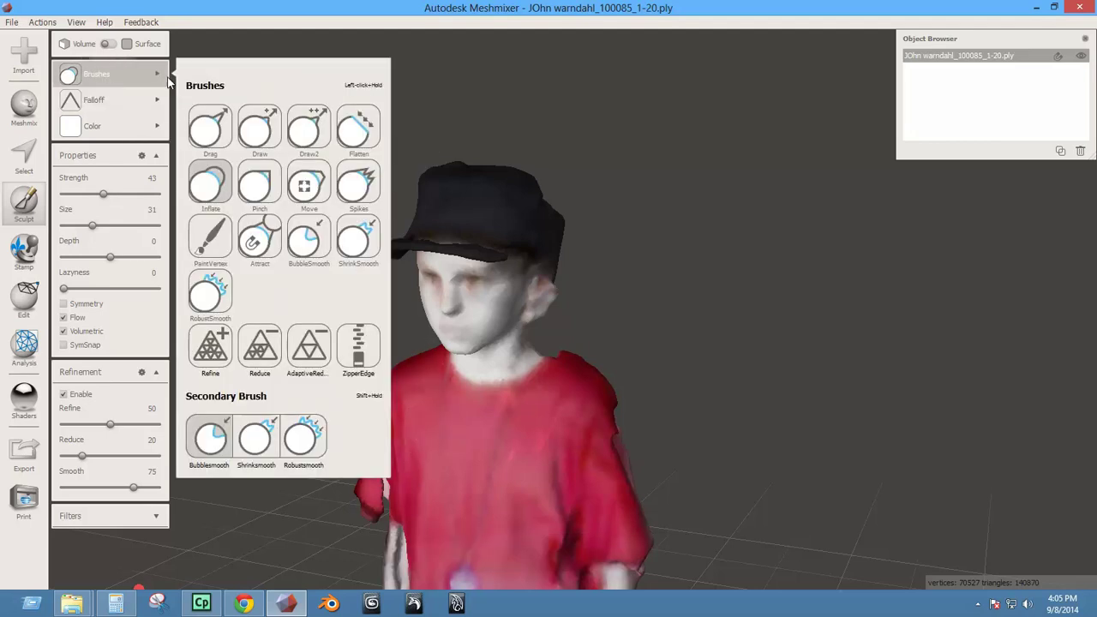
{"action": "left_click", "coordinate": [205, 137]}
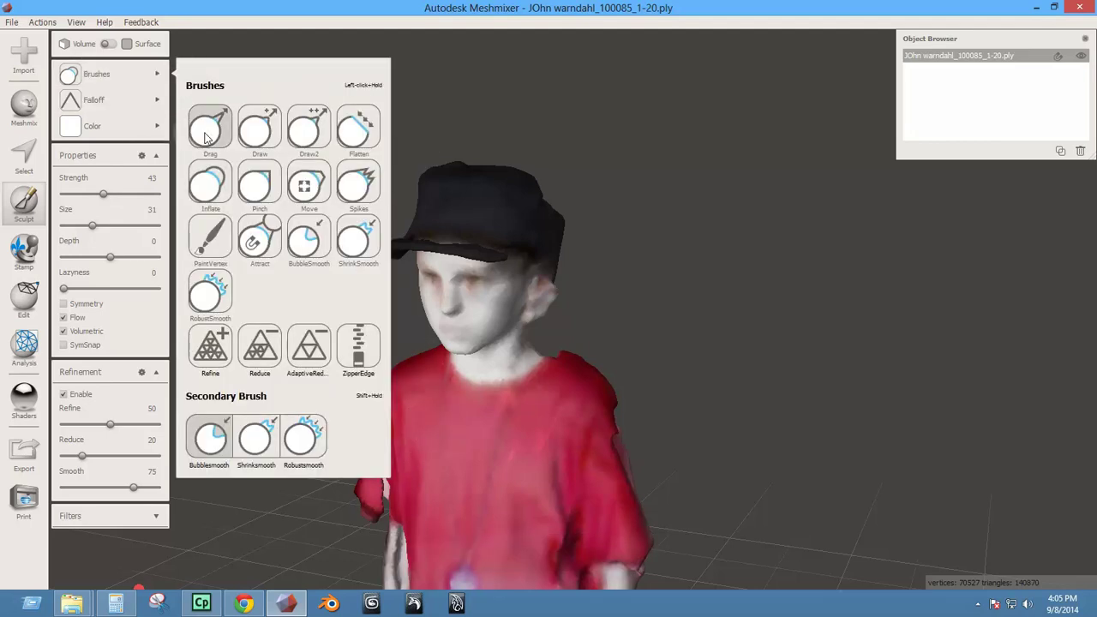
{"action": "left_click_drag", "start_coordinate": [531, 222], "coordinate": [692, 155]}
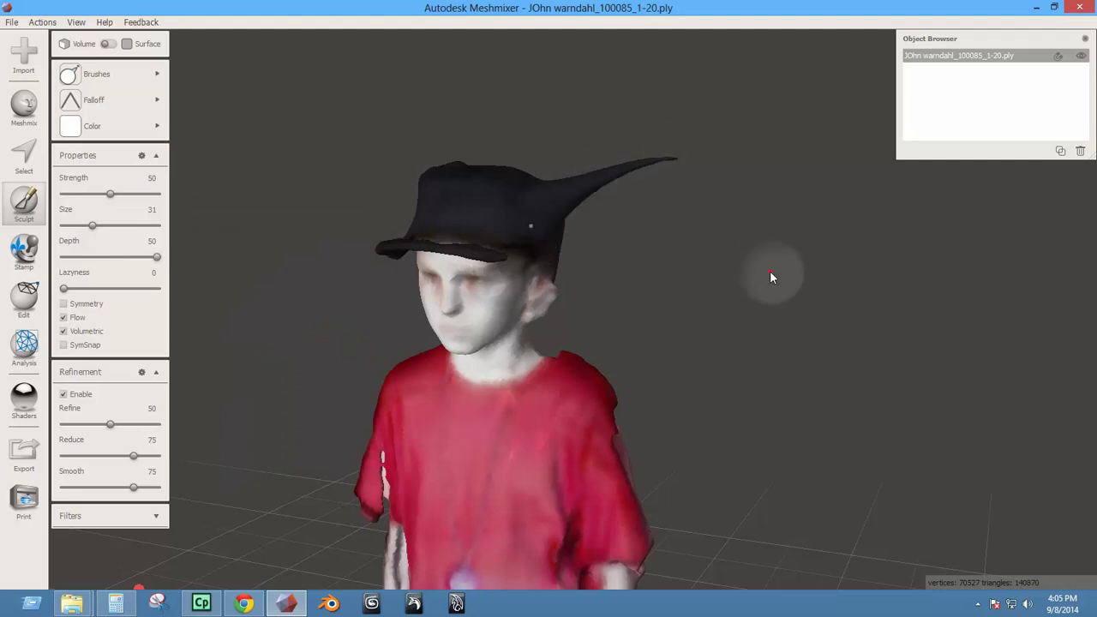
{"action": "mouse_move", "coordinate": [425, 257]}
{"action": "right_mouse_down"}
{"action": "mouse_move", "coordinate": [463, 384]}
{"action": "mouse_move", "coordinate": [490, 257]}
{"action": "mouse_move", "coordinate": [291, 252]}
{"action": "mouse_move", "coordinate": [446, 257]}
{"action": "right_mouse_up"}
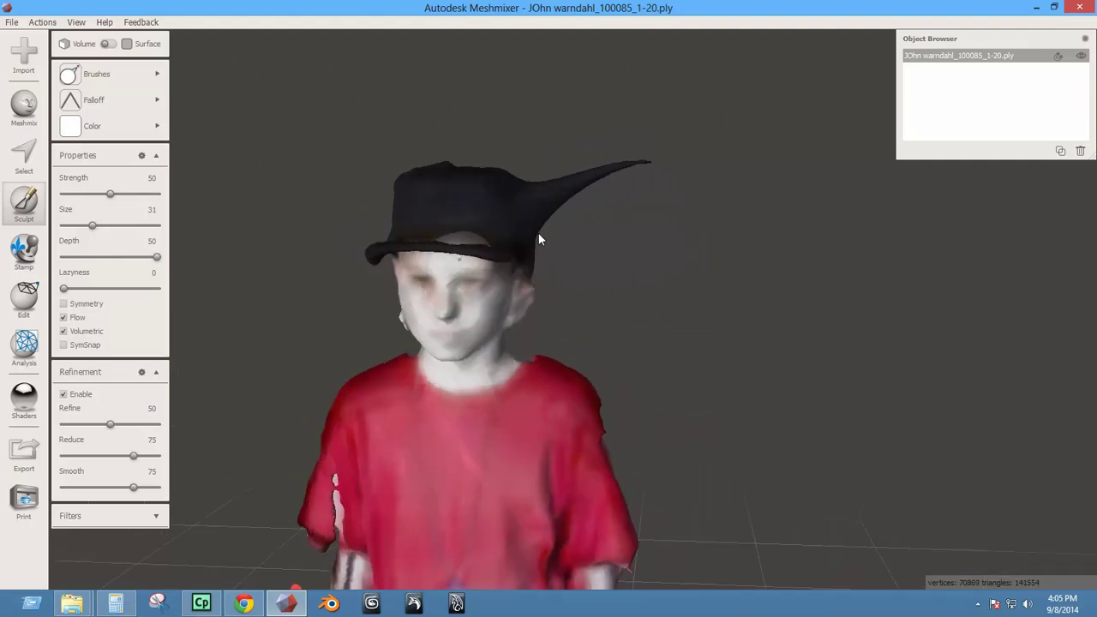
{"action": "key", "text": "ctrl+z"}
Choose the Draw sculpt brush, view its falloff shapes, and change the brush to Draw2.
{"action": "mouse_move", "coordinate": [117, 82]}
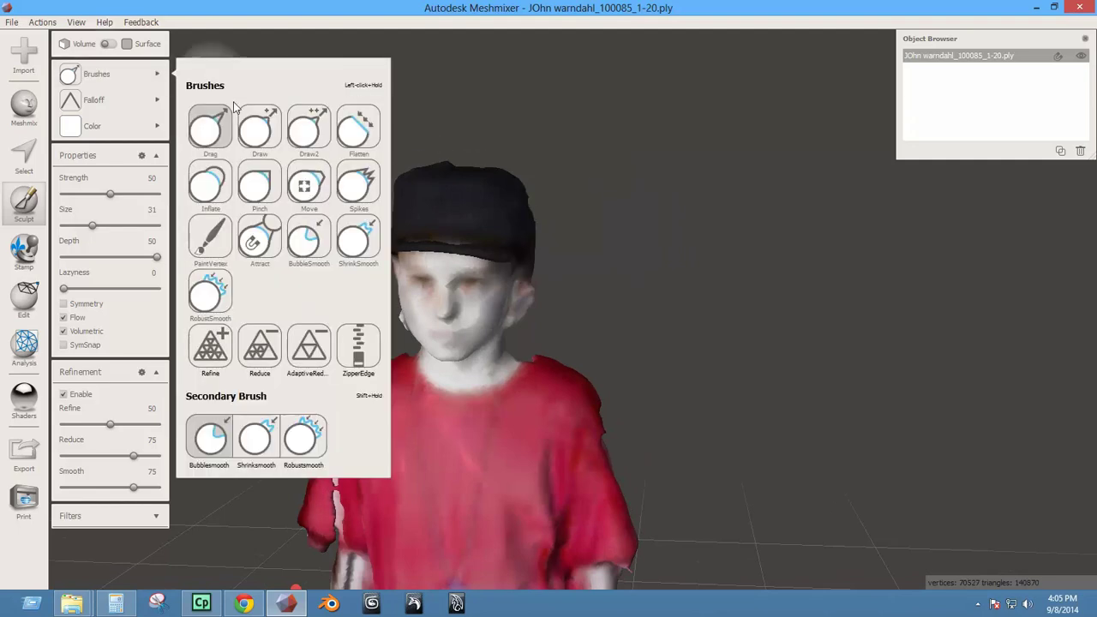
{"action": "left_click", "coordinate": [263, 135]}
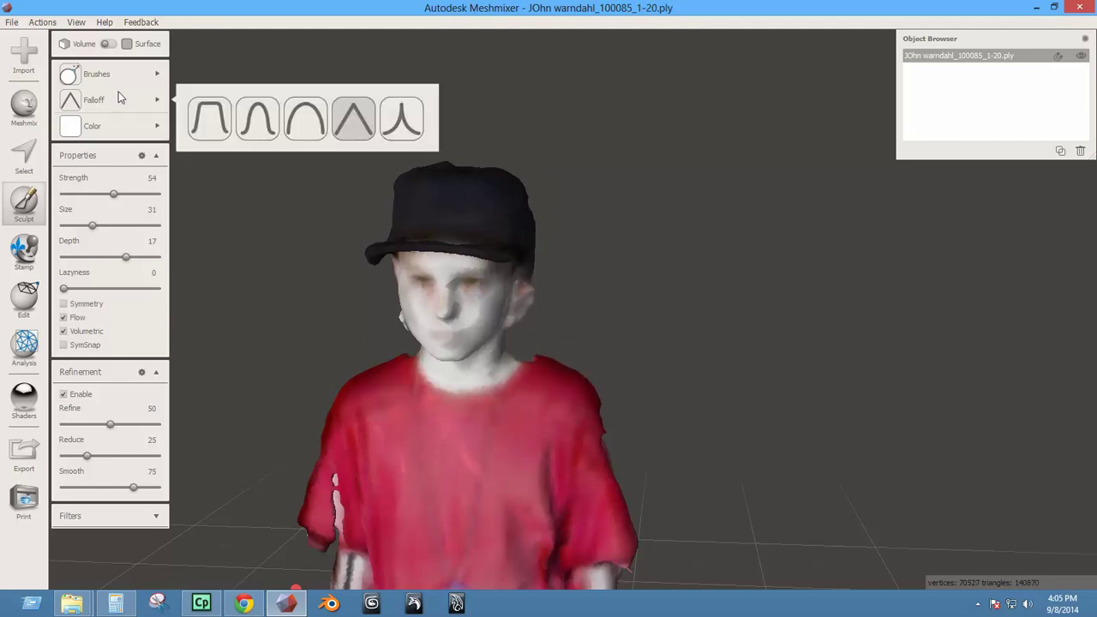
{"action": "mouse_move", "coordinate": [111, 74]}
{"action": "left_click", "coordinate": [307, 132]}
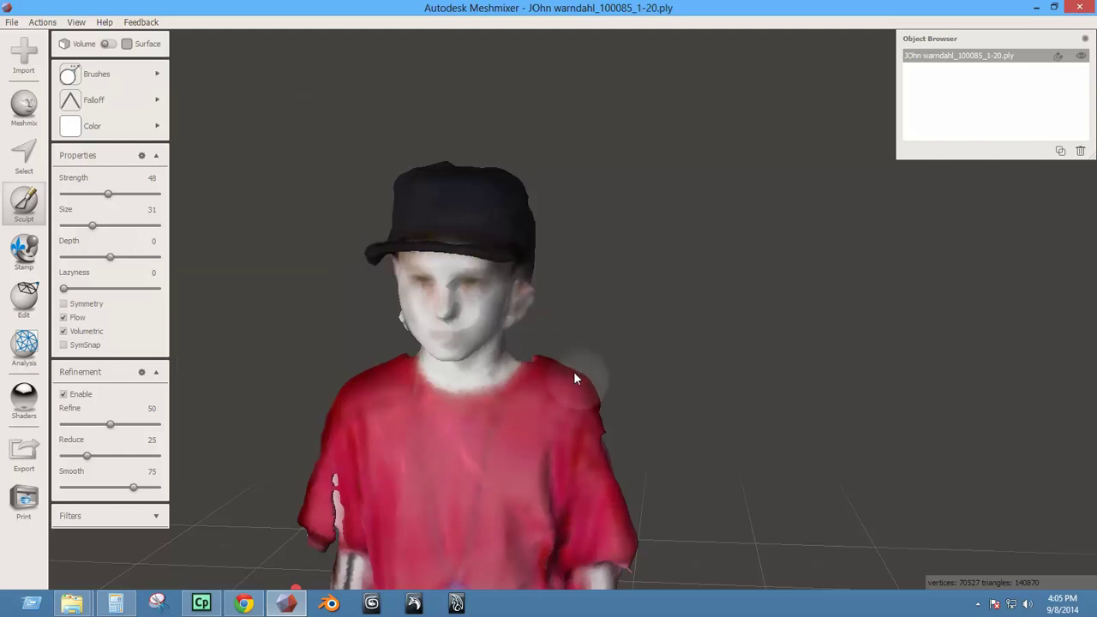
Try the Flatten sculpt brush with strokes across the shirt's shoulder and chest, and undo the sculpting.
{"action": "mouse_move", "coordinate": [111, 74]}
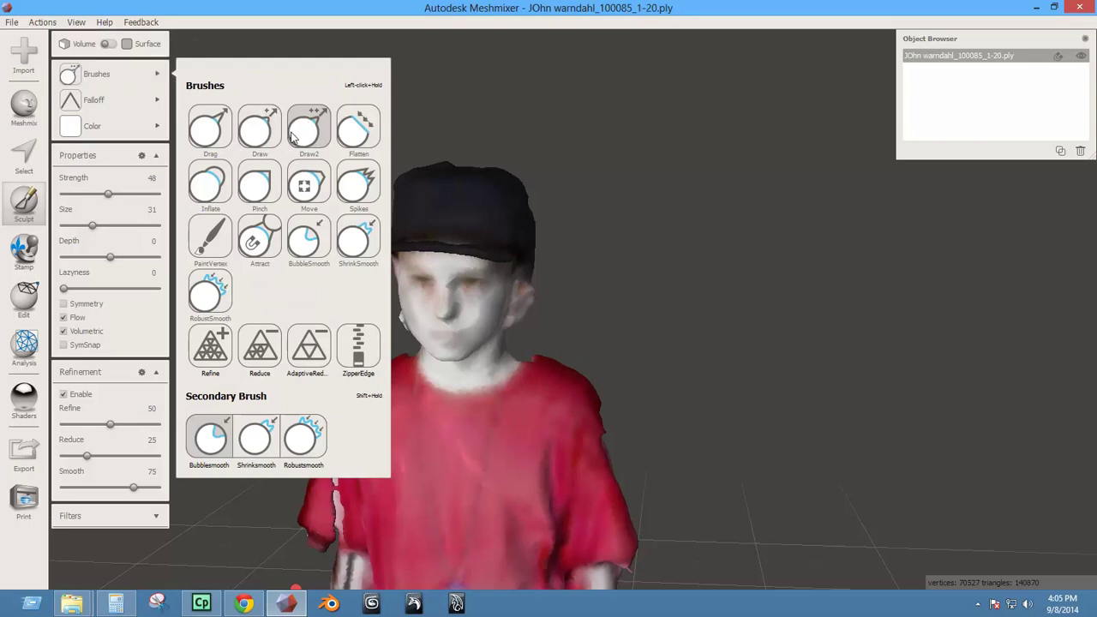
{"action": "left_click", "coordinate": [356, 135]}
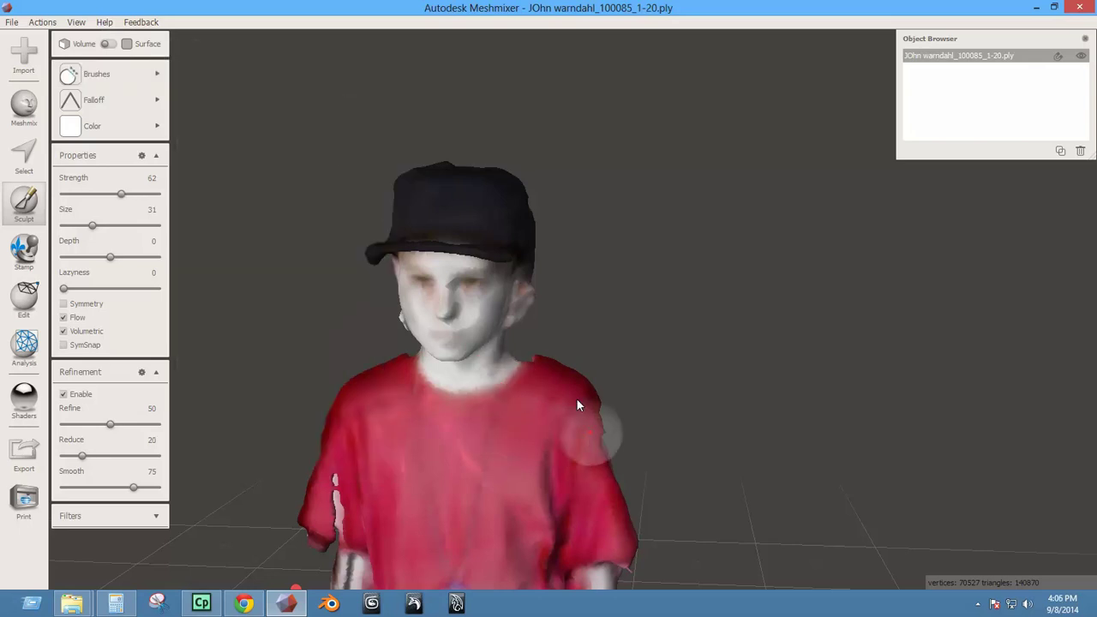
{"action": "mouse_move", "coordinate": [578, 405]}
{"action": "left_mouse_down"}
{"action": "mouse_move", "coordinate": [552, 392]}
{"action": "mouse_move", "coordinate": [508, 452]}
{"action": "left_mouse_up"}
{"action": "mouse_move", "coordinate": [551, 405]}
{"action": "left_mouse_down"}
{"action": "mouse_move", "coordinate": [529, 434]}
{"action": "mouse_move", "coordinate": [512, 423]}
{"action": "mouse_move", "coordinate": [529, 404]}
{"action": "mouse_move", "coordinate": [478, 508]}
{"action": "left_mouse_up"}
{"action": "right_click_drag", "start_coordinate": [476, 503], "coordinate": [258, 467]}
{"action": "key", "text": "ctrl+z"}
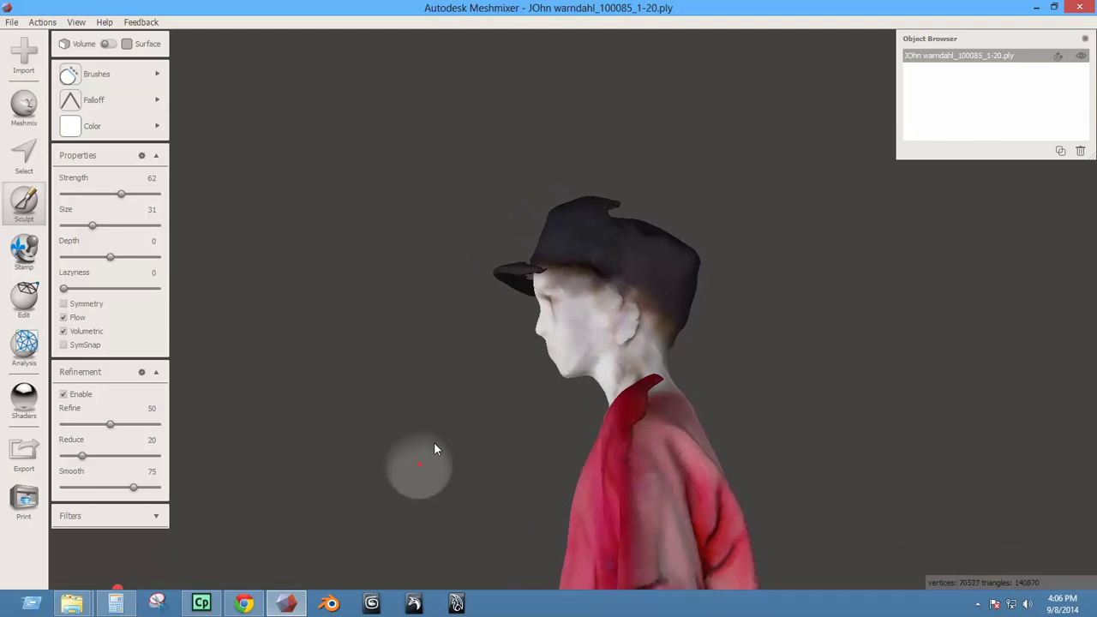
Try the Inflate sculpt brush with a stroke on the figure's cheek, and undo it.
{"action": "right_click_drag", "start_coordinate": [437, 449], "coordinate": [595, 379]}
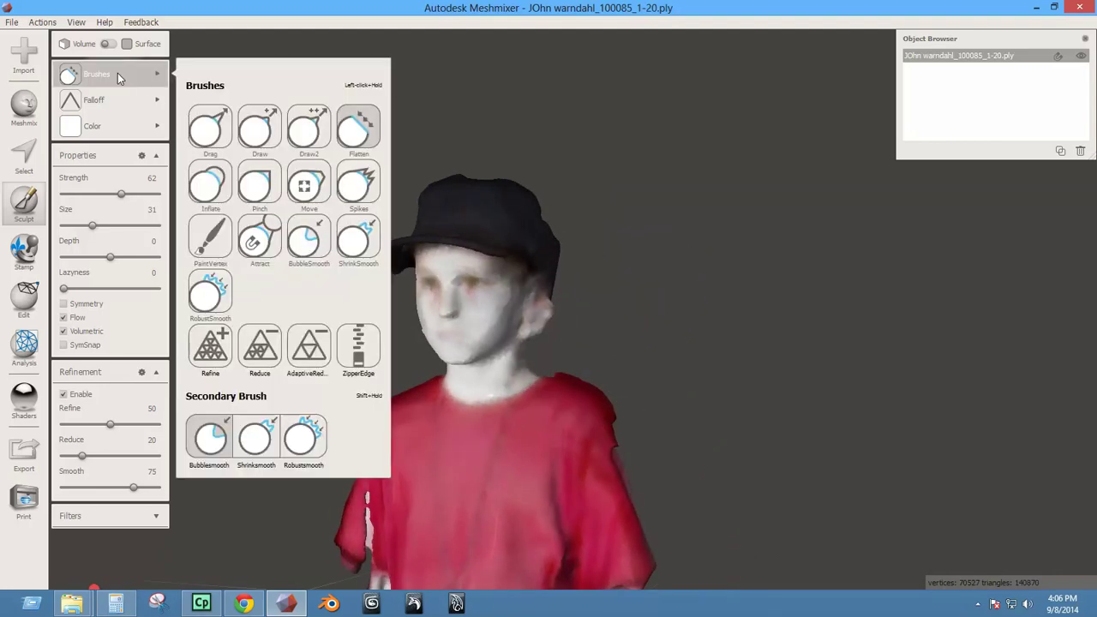
{"action": "mouse_move", "coordinate": [92, 104]}
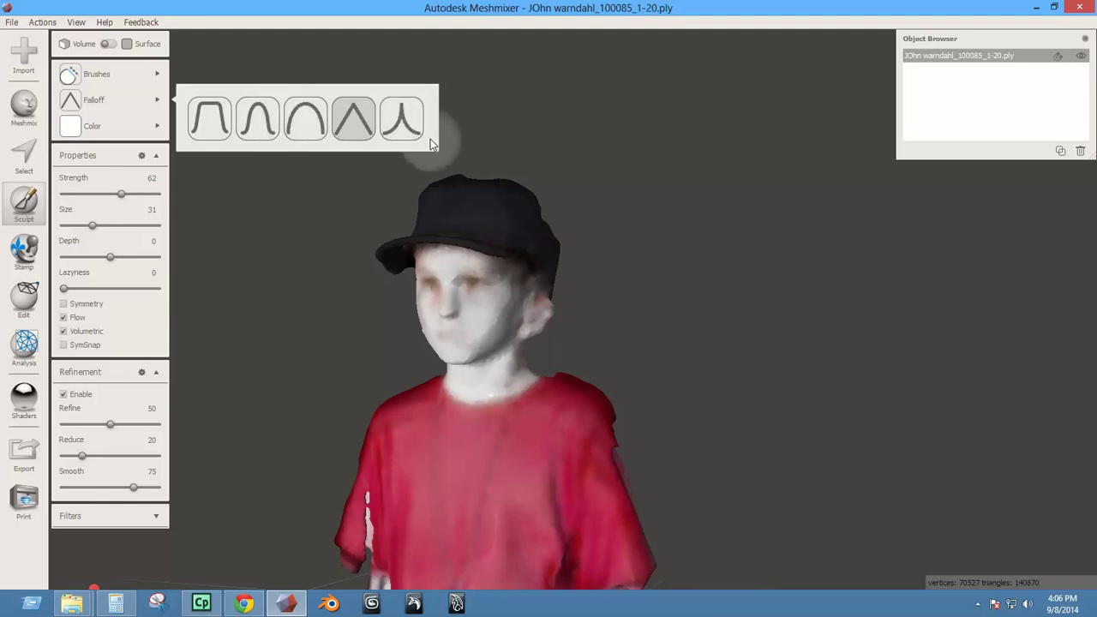
{"action": "mouse_move", "coordinate": [101, 72]}
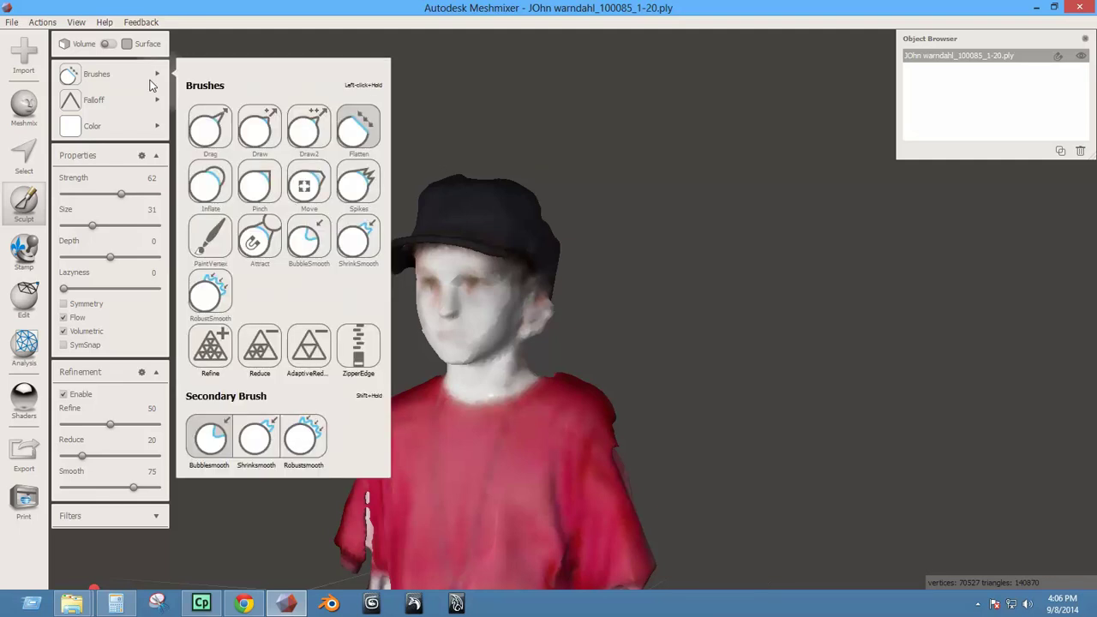
{"action": "left_click", "coordinate": [212, 184]}
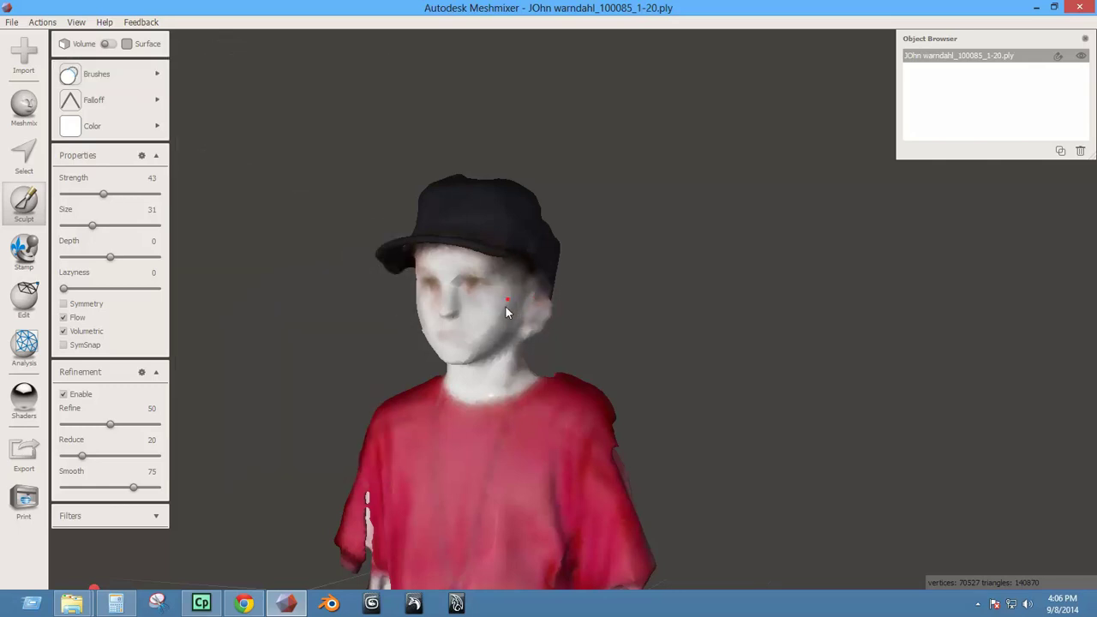
{"action": "mouse_move", "coordinate": [506, 307]}
{"action": "left_mouse_down"}
{"action": "mouse_move", "coordinate": [509, 290]}
{"action": "mouse_move", "coordinate": [517, 310]}
{"action": "left_mouse_up"}
{"action": "key", "text": "ctrl+z"}
Try the Pinch sculpt brush on the figure's eye area, and undo it.
{"action": "right_click_drag", "start_coordinate": [470, 401], "coordinate": [519, 403]}
{"action": "middle_click_drag", "start_coordinate": [520, 450], "coordinate": [522, 316]}
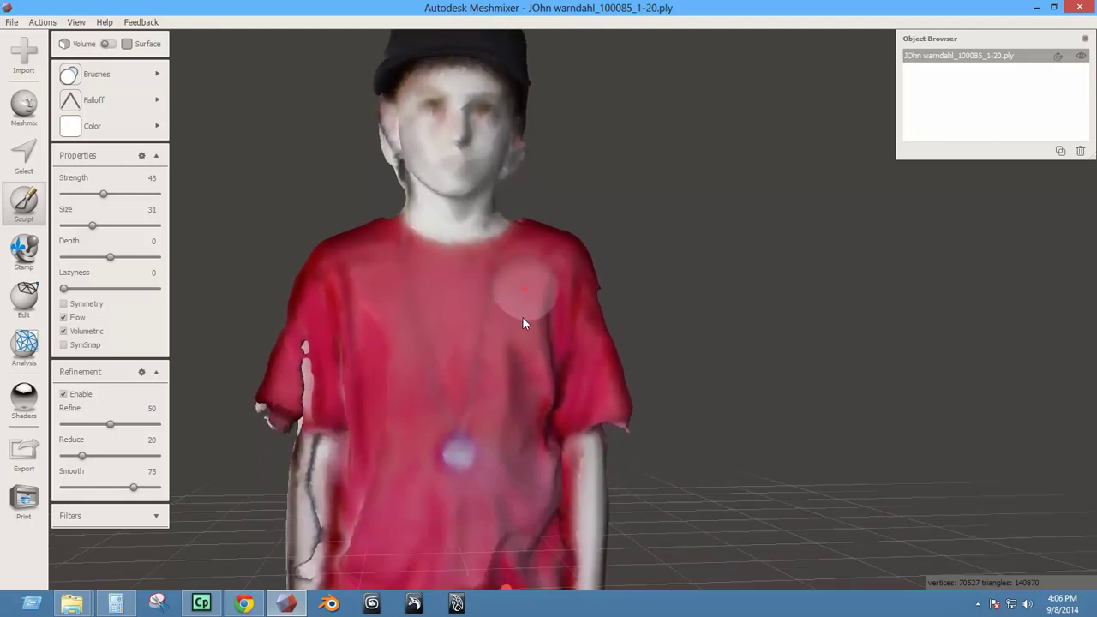
{"action": "mouse_move", "coordinate": [522, 317]}
{"action": "right_mouse_down"}
{"action": "mouse_move", "coordinate": [474, 349]}
{"action": "mouse_move", "coordinate": [513, 350]}
{"action": "right_mouse_up"}
{"action": "mouse_move", "coordinate": [107, 74]}
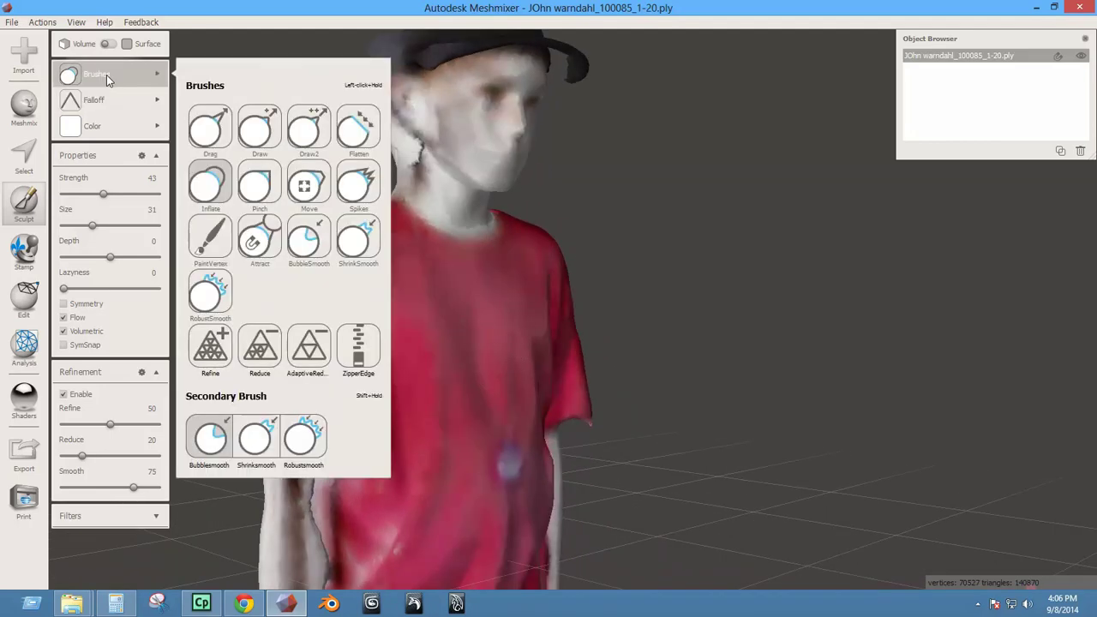
{"action": "left_click", "coordinate": [260, 181]}
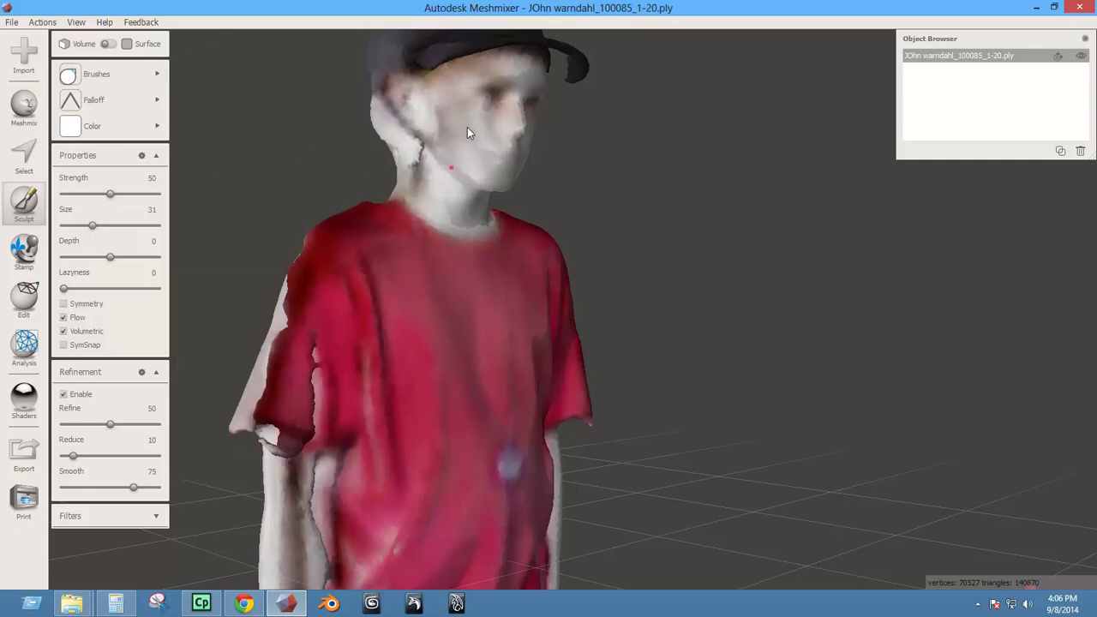
{"action": "left_click", "coordinate": [500, 94]}
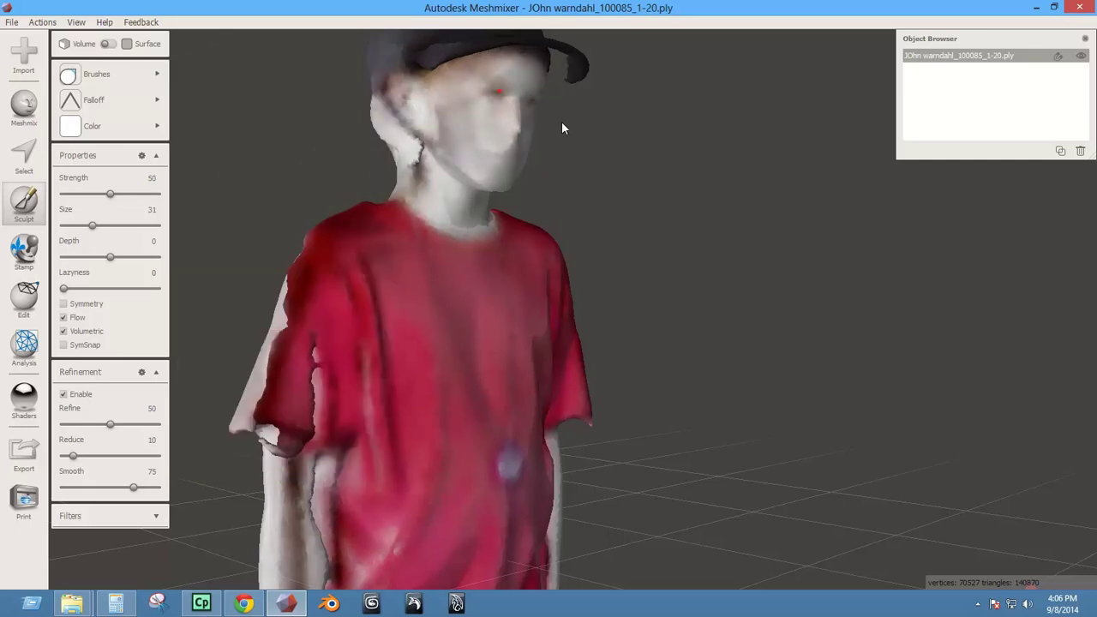
{"action": "key", "text": "ctrl+z"}
Try the Move sculpt brush by pulling out the figure's chin and cap brim, and undo the changes.
{"action": "left_click", "coordinate": [107, 74]}
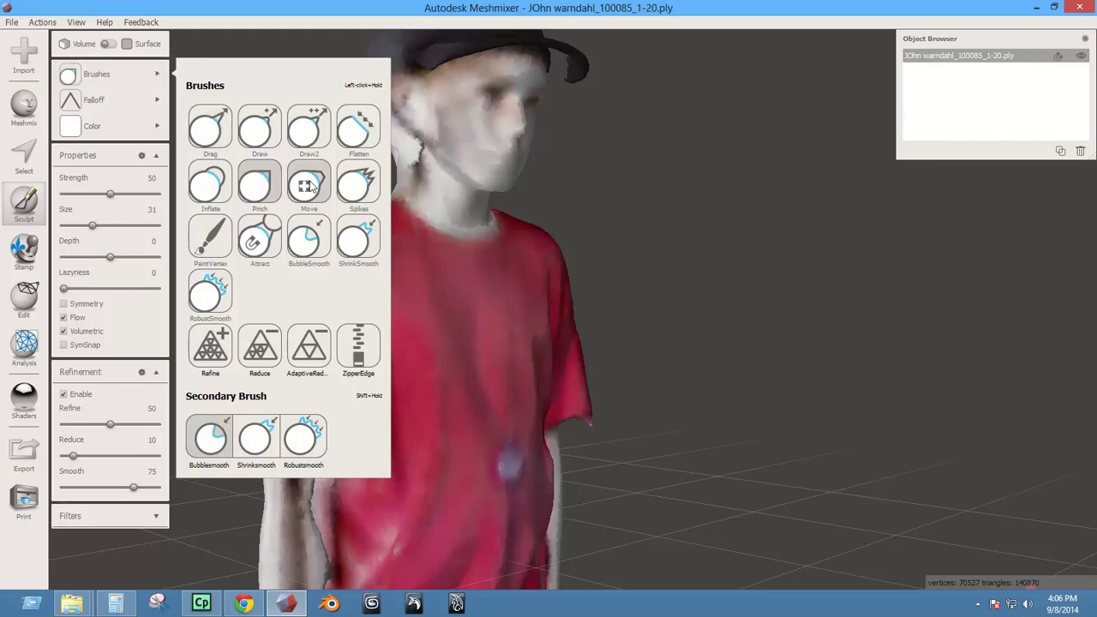
{"action": "left_click", "coordinate": [307, 189]}
{"action": "mouse_move", "coordinate": [429, 251]}
{"action": "right_mouse_down"}
{"action": "mouse_move", "coordinate": [559, 252]}
{"action": "mouse_move", "coordinate": [525, 215]}
{"action": "right_mouse_up"}
{"action": "left_click_drag", "start_coordinate": [502, 216], "coordinate": [611, 362]}
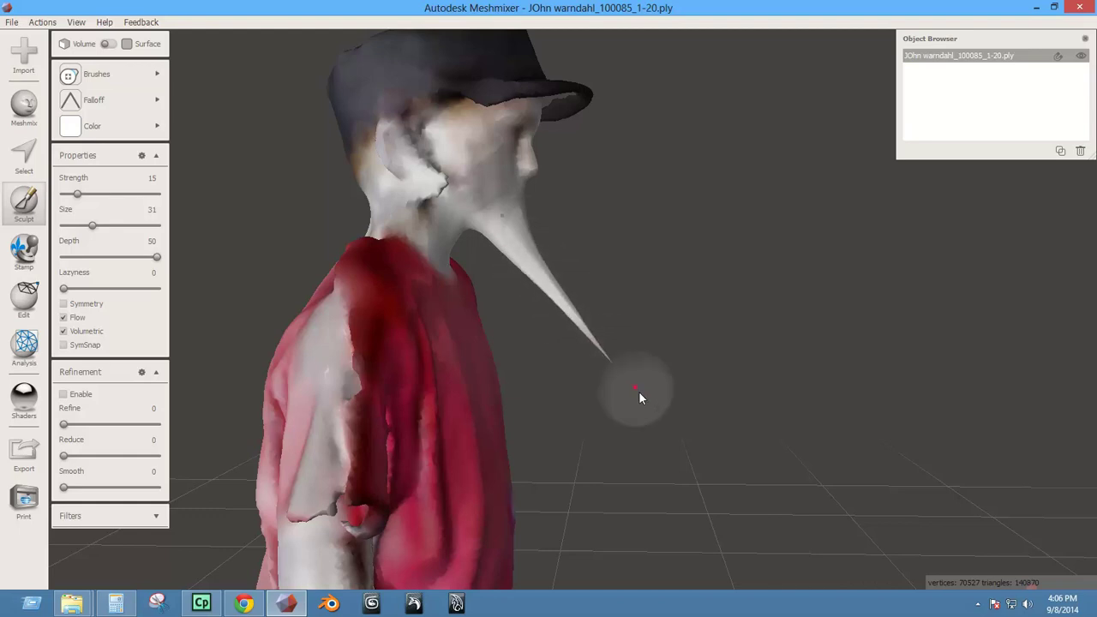
{"action": "key", "text": "ctrl+z"}
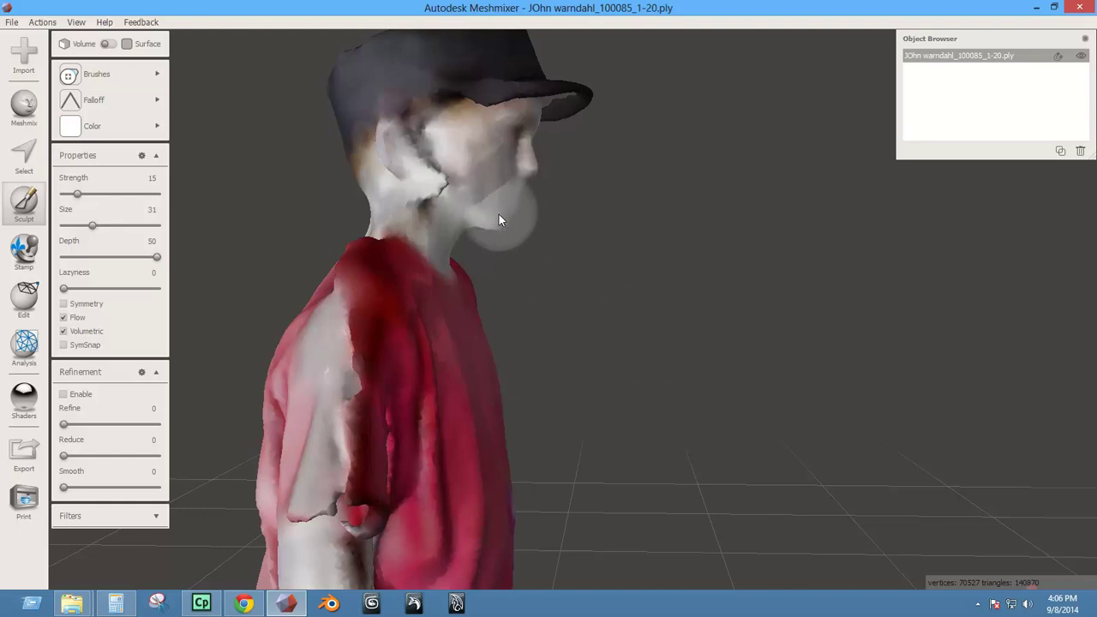
{"action": "left_click_drag", "start_coordinate": [502, 224], "coordinate": [515, 253]}
{"action": "key", "text": "ctrl+z"}
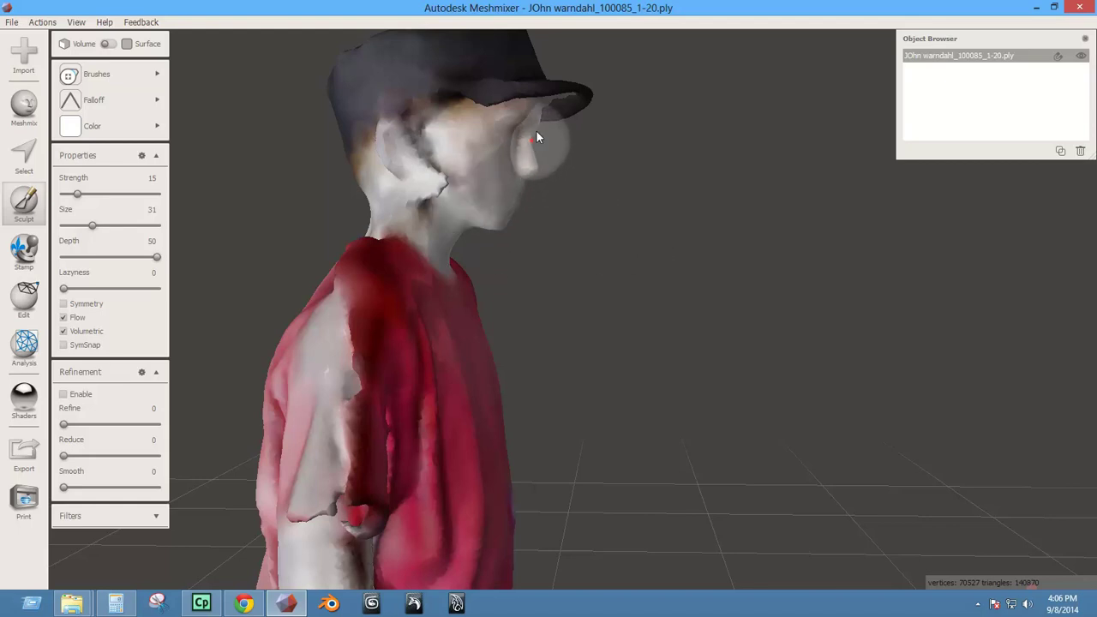
{"action": "mouse_move", "coordinate": [584, 105]}
{"action": "left_mouse_down"}
{"action": "mouse_move", "coordinate": [587, 86]}
{"action": "mouse_move", "coordinate": [586, 111]}
{"action": "mouse_move", "coordinate": [592, 103]}
{"action": "left_mouse_up"}
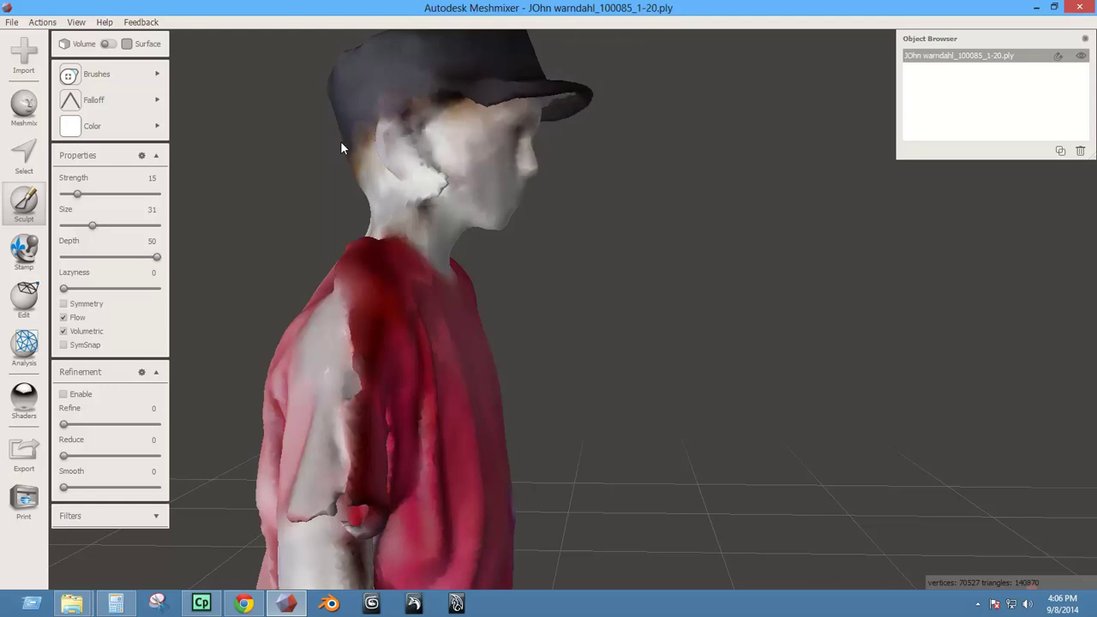
Try the Spikes sculpt brush on the figure's cheek and the shirt's shoulder, and undo the strokes.
{"action": "mouse_move", "coordinate": [104, 70]}
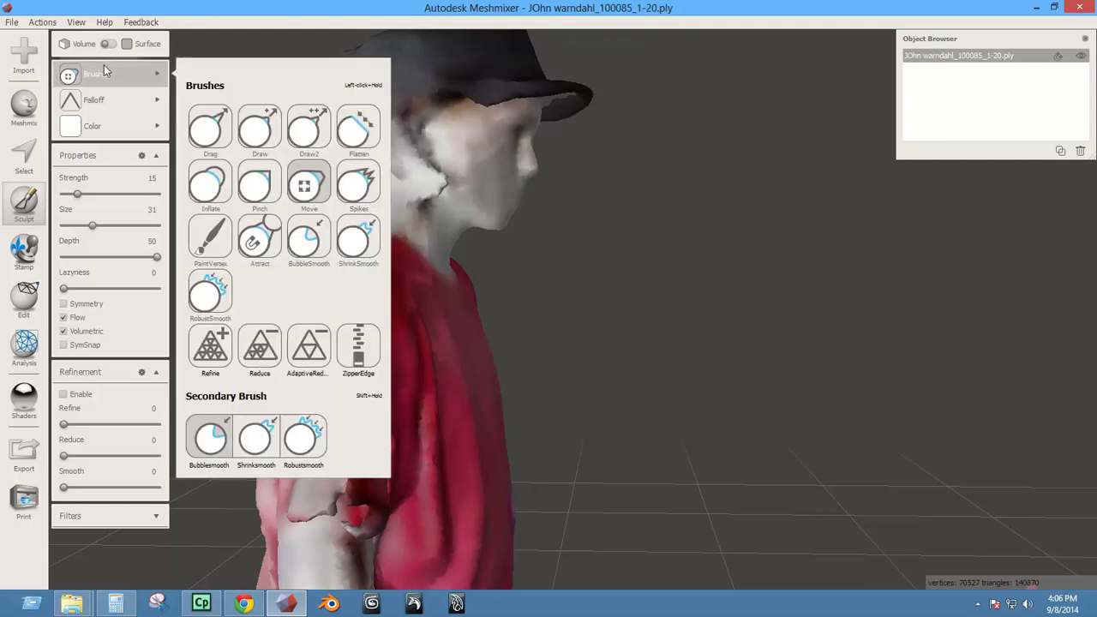
{"action": "left_click", "coordinate": [356, 185]}
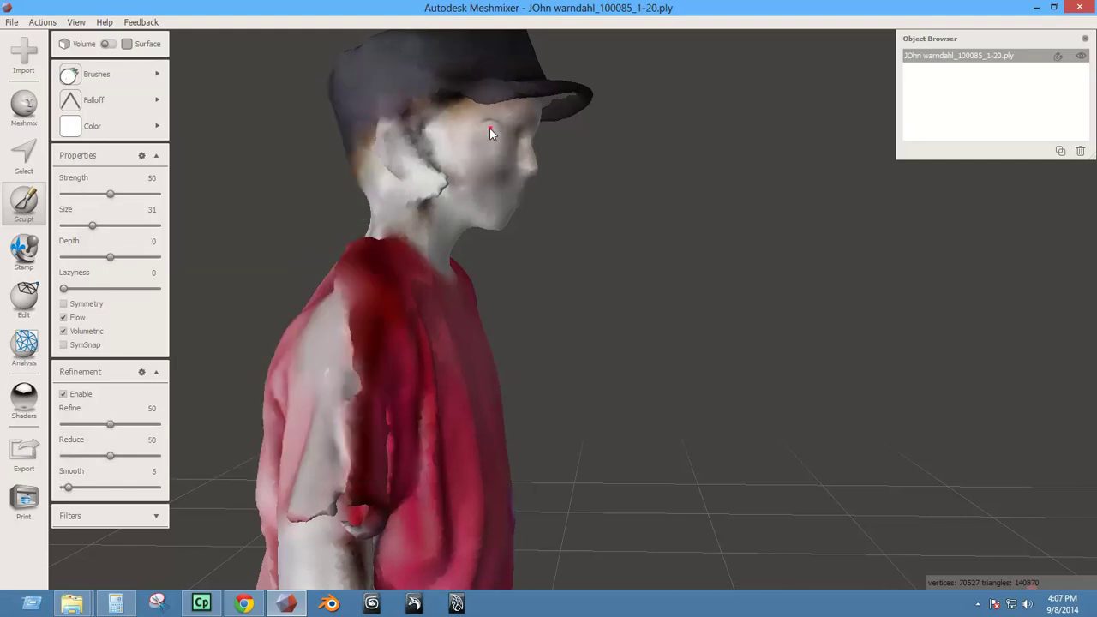
{"action": "left_click_drag", "start_coordinate": [485, 163], "coordinate": [488, 174]}
{"action": "right_click_drag", "start_coordinate": [574, 279], "coordinate": [422, 291]}
{"action": "key", "text": "ctrl+z"}
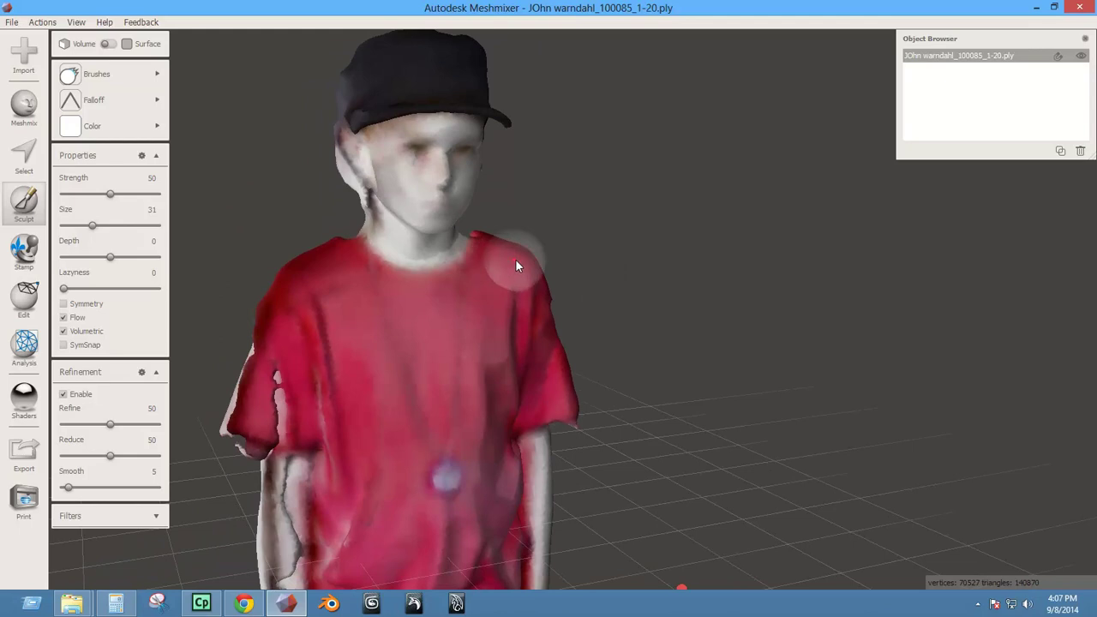
{"action": "left_click", "coordinate": [517, 262]}
{"action": "right_click_drag", "start_coordinate": [518, 262], "coordinate": [457, 276]}
{"action": "key", "text": "ctrl+z"}
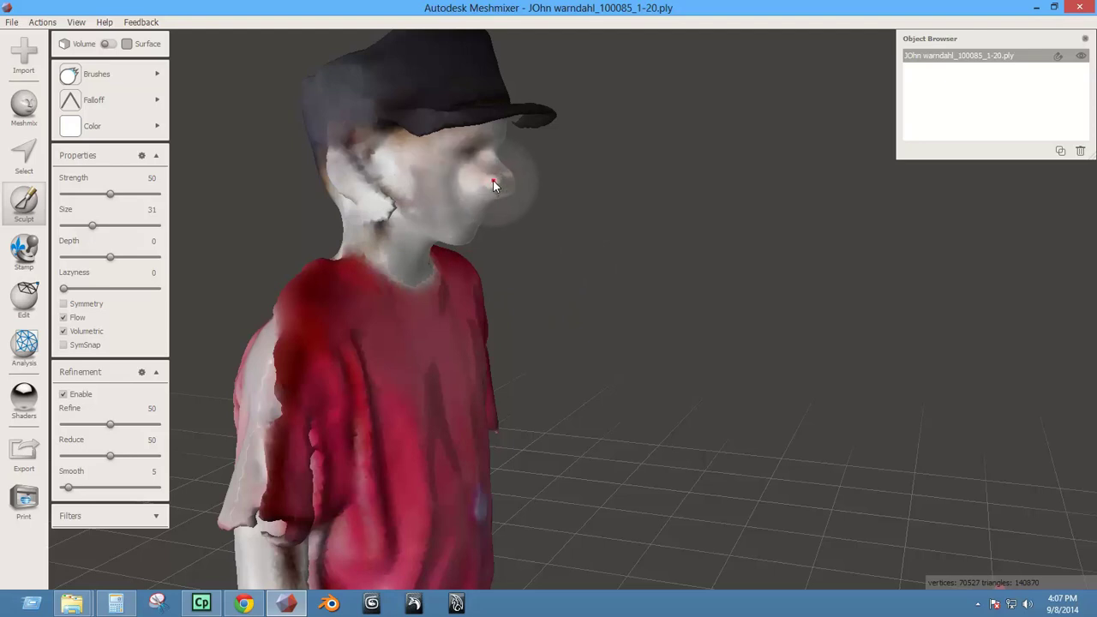
Grow a long spike out of the figure's nose with the Spikes brush, and undo it.
{"action": "left_click_drag", "start_coordinate": [493, 182], "coordinate": [493, 182]}
{"action": "mouse_move", "coordinate": [466, 246]}
{"action": "right_mouse_down"}
{"action": "mouse_move", "coordinate": [384, 277]}
{"action": "mouse_move", "coordinate": [380, 312]}
{"action": "right_mouse_up"}
{"action": "scroll", "coordinate": [379, 257], "scroll_direction": "down", "scroll_amount": 3}
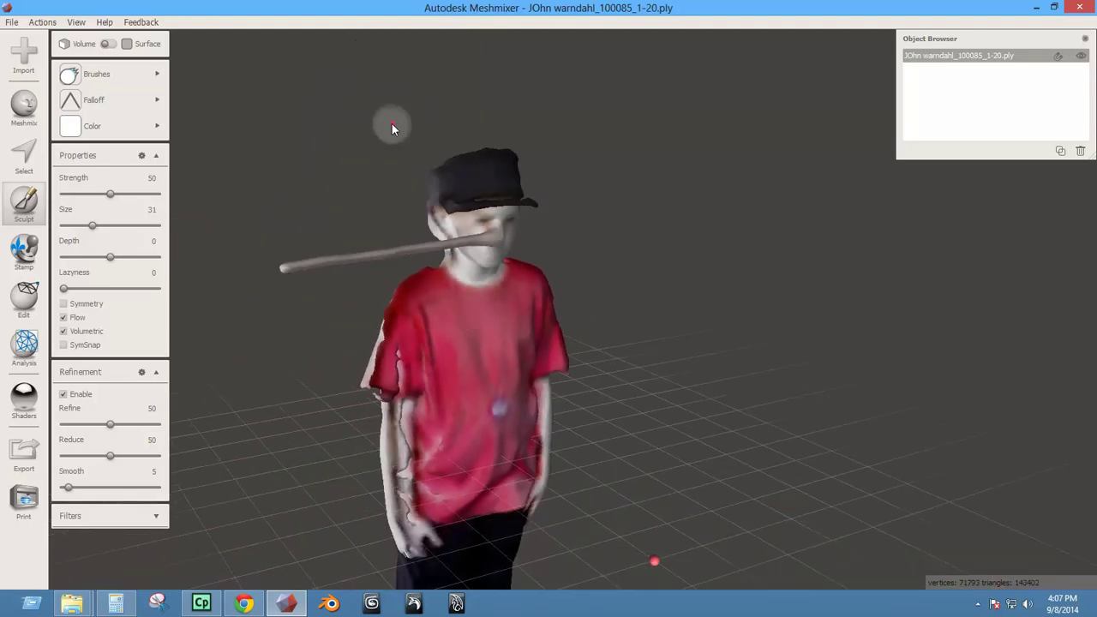
{"action": "key", "text": "ctrl+z"}
Choose the Drag sculpt brush and view the available brushes, falloff shapes and colour wheel.
{"action": "mouse_move", "coordinate": [306, 296]}
{"action": "right_mouse_down"}
{"action": "mouse_move", "coordinate": [348, 275]}
{"action": "mouse_move", "coordinate": [342, 257]}
{"action": "mouse_move", "coordinate": [337, 299]}
{"action": "mouse_move", "coordinate": [349, 315]}
{"action": "mouse_move", "coordinate": [367, 286]}
{"action": "right_mouse_up"}
{"action": "left_click", "coordinate": [94, 74]}
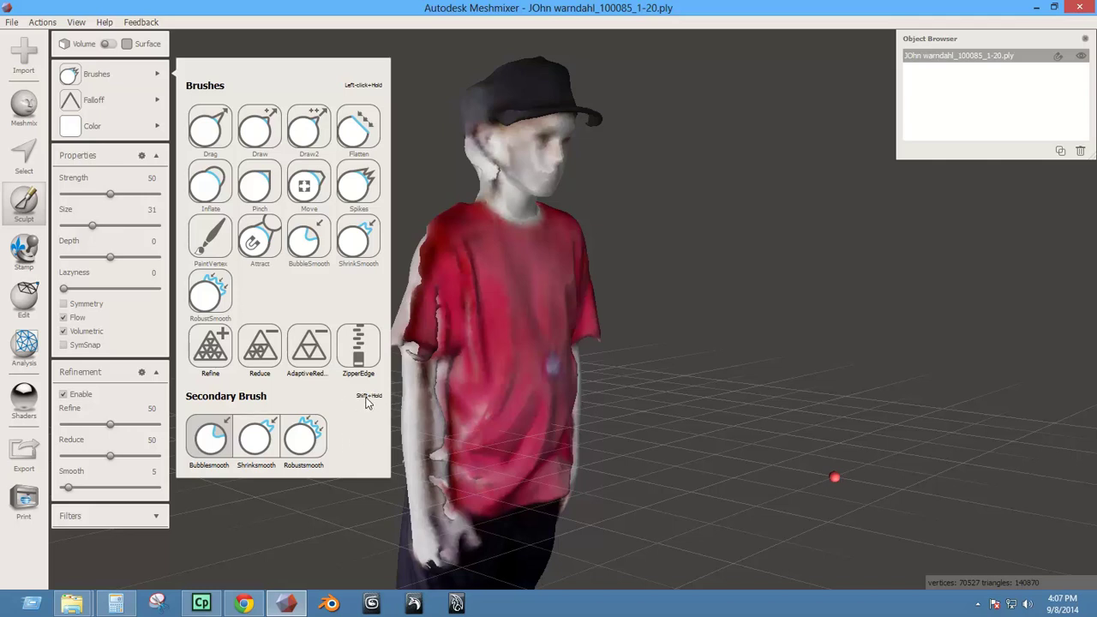
{"action": "left_click", "coordinate": [224, 137]}
{"action": "mouse_move", "coordinate": [103, 73]}
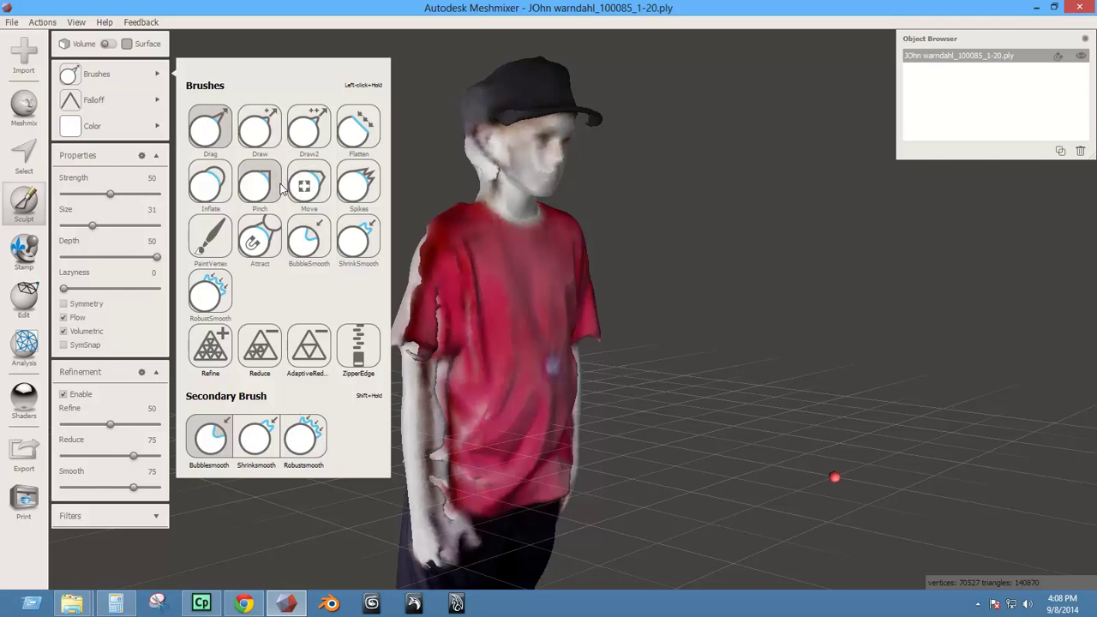
{"action": "mouse_move", "coordinate": [105, 99]}
{"action": "mouse_move", "coordinate": [103, 130]}
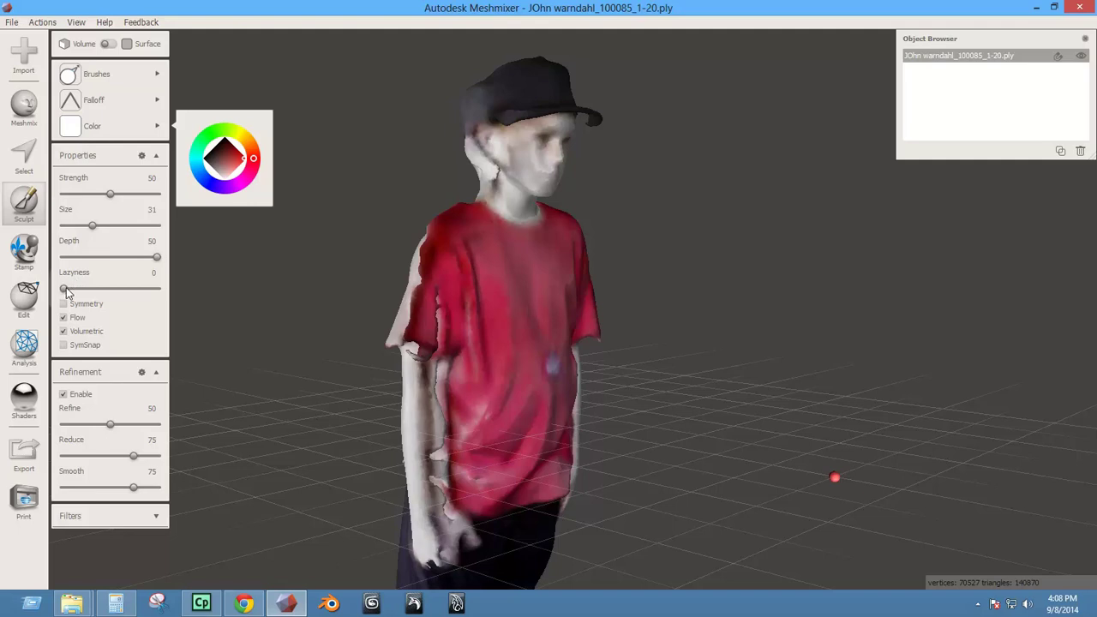
Try Drag brush strokes across the shirt with Lazyness at 78, undo them and reset Lazyness to 0.
{"action": "left_click_drag", "start_coordinate": [65, 288], "coordinate": [137, 288]}
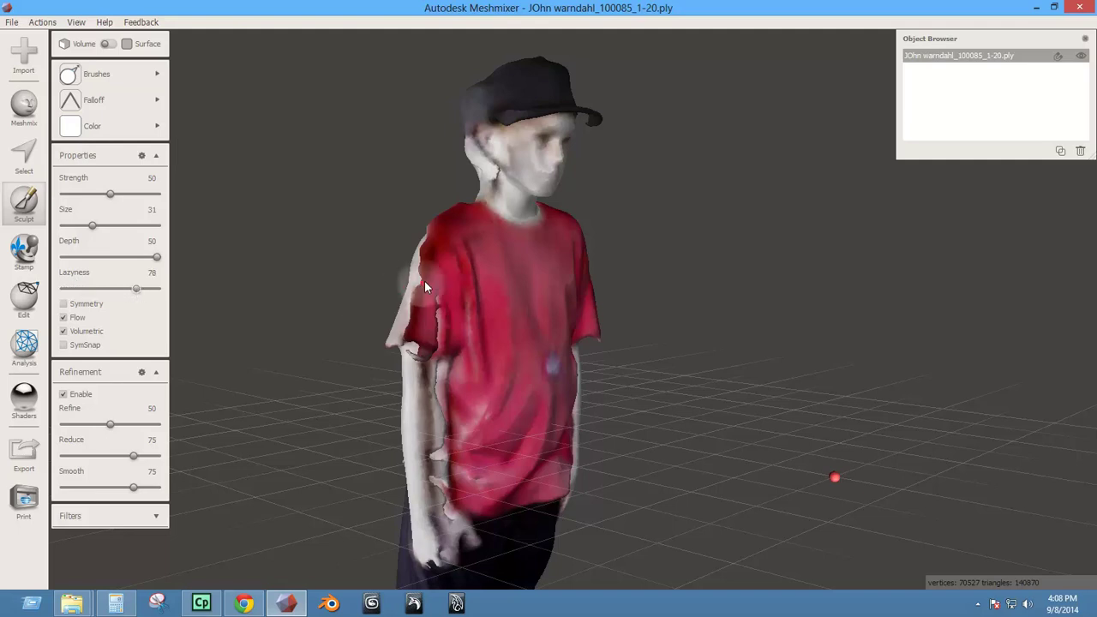
{"action": "mouse_move", "coordinate": [506, 266]}
{"action": "left_mouse_down"}
{"action": "mouse_move", "coordinate": [537, 297]}
{"action": "mouse_move", "coordinate": [534, 378]}
{"action": "mouse_move", "coordinate": [494, 435]}
{"action": "mouse_move", "coordinate": [524, 401]}
{"action": "mouse_move", "coordinate": [544, 290]}
{"action": "mouse_move", "coordinate": [453, 312]}
{"action": "left_mouse_up"}
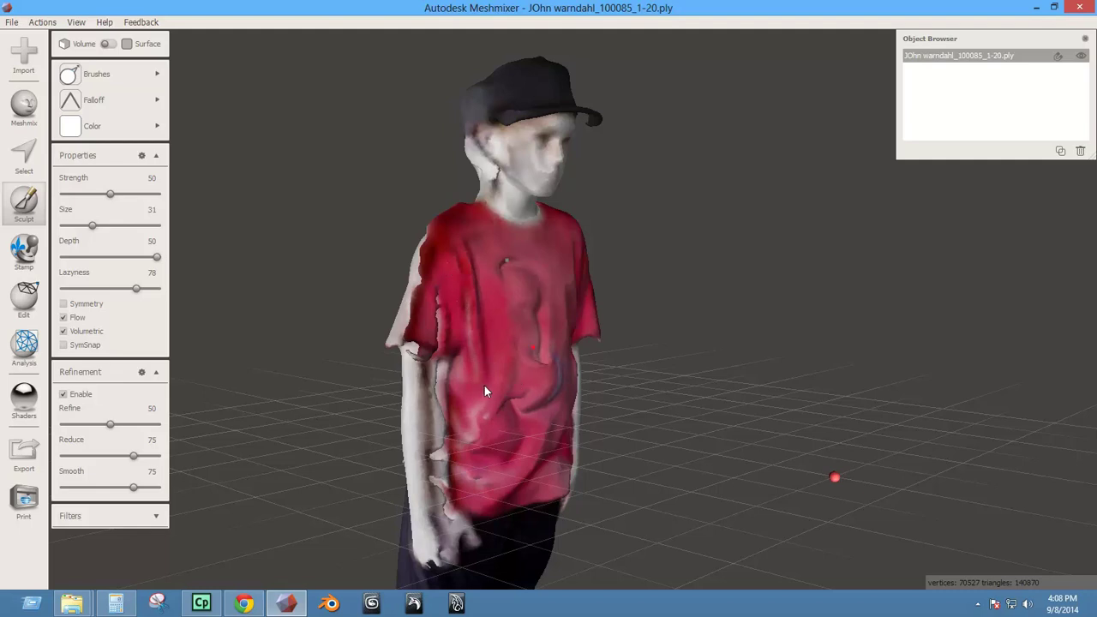
{"action": "mouse_move", "coordinate": [484, 391]}
{"action": "left_mouse_down"}
{"action": "mouse_move", "coordinate": [493, 279]}
{"action": "mouse_move", "coordinate": [547, 271]}
{"action": "mouse_move", "coordinate": [457, 426]}
{"action": "left_mouse_up"}
{"action": "key", "text": "ctrl+z"}
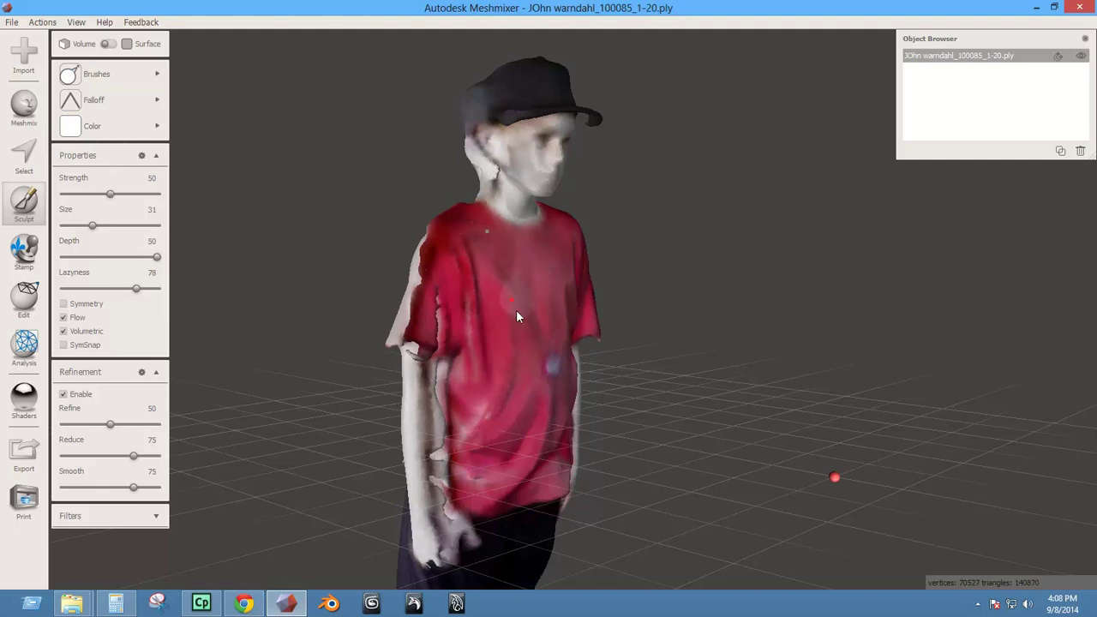
{"action": "left_click_drag", "start_coordinate": [573, 304], "coordinate": [539, 316]}
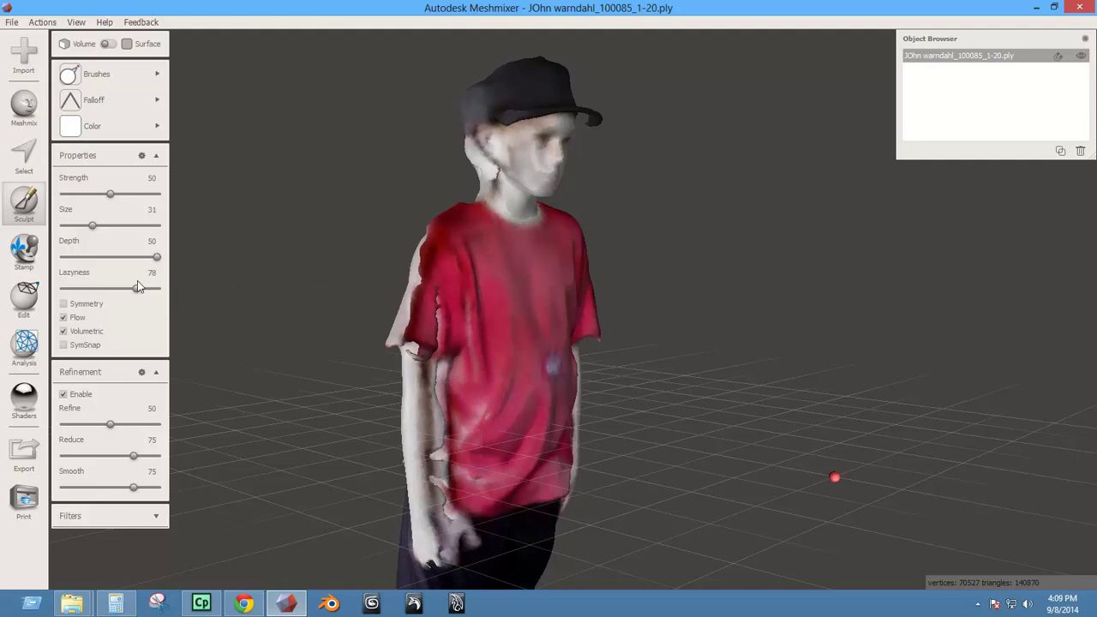
{"action": "left_click_drag", "start_coordinate": [137, 292], "coordinate": [62, 300]}
Turn on the wireframe display to show the mesh triangles on the figure's shirt.
{"action": "mouse_move", "coordinate": [524, 326]}
{"action": "right_mouse_down"}
{"action": "mouse_move", "coordinate": [380, 326]}
{"action": "mouse_move", "coordinate": [674, 262]}
{"action": "right_mouse_up"}
{"action": "scroll", "coordinate": [652, 372], "scroll_direction": "up", "scroll_amount": 5}
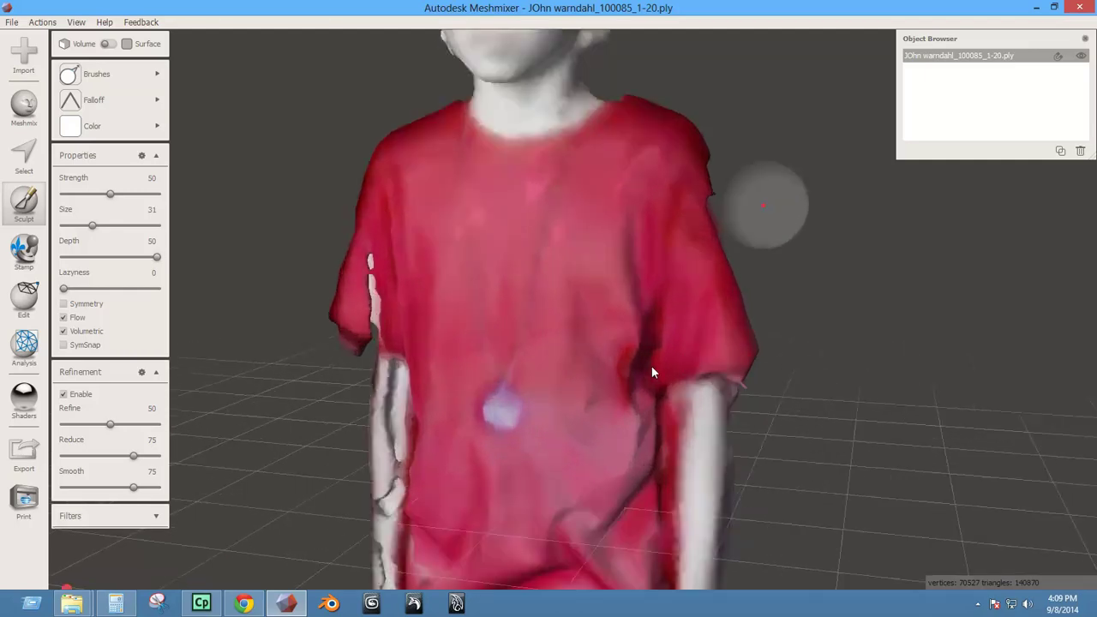
{"action": "left_click", "coordinate": [77, 22]}
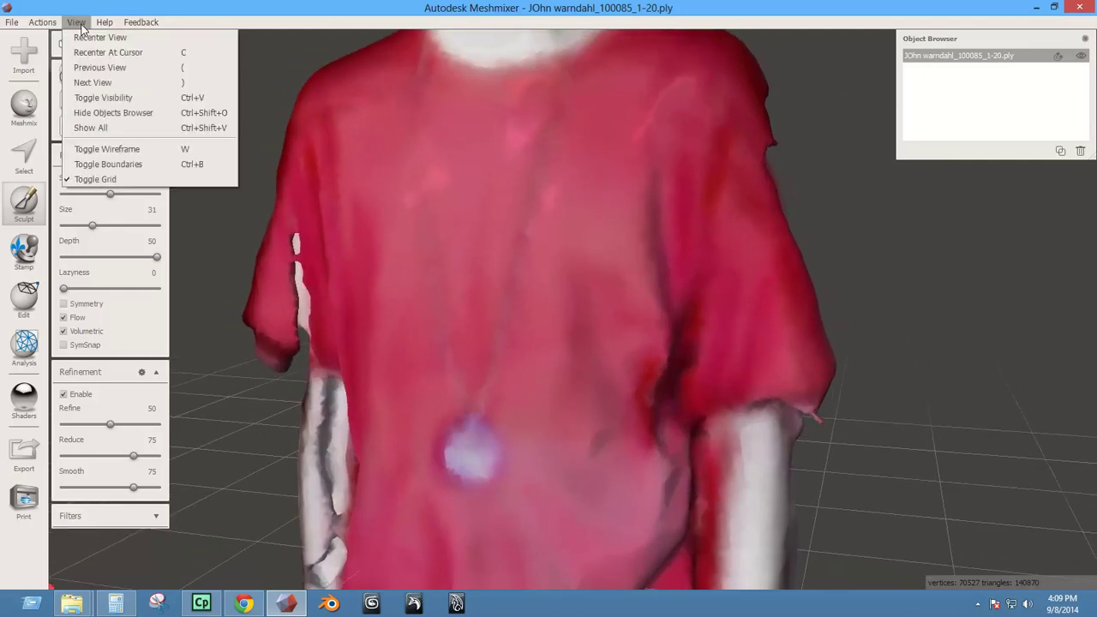
{"action": "left_click", "coordinate": [106, 149]}
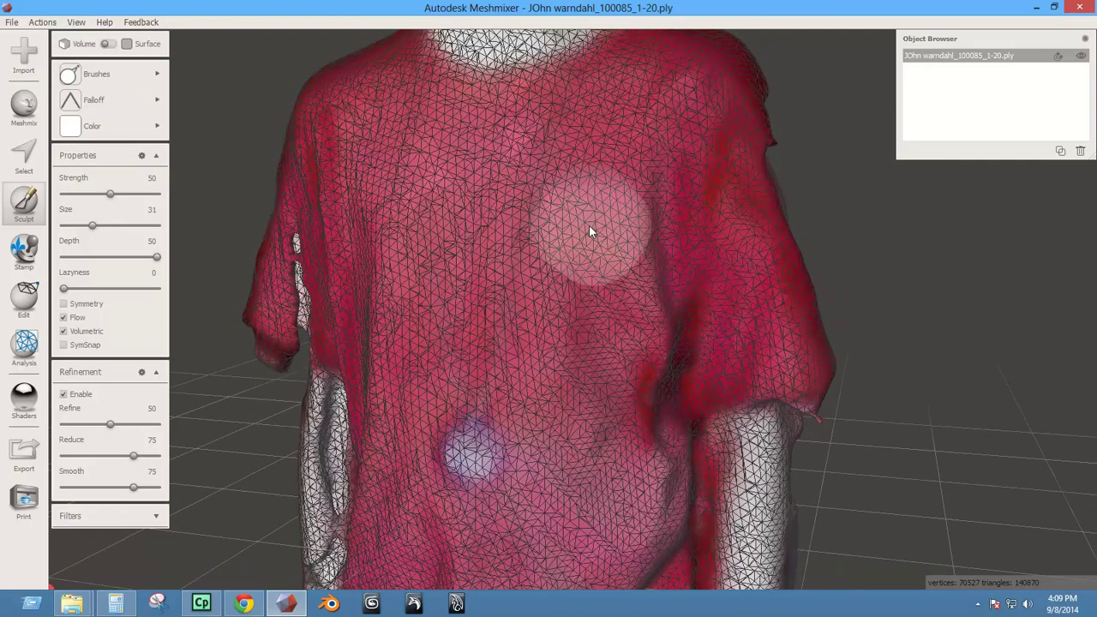
Try the Move sculpt brush with refinement enabled by pulling a spike from the shirt's sleeve, undo it and disable refinement.
{"action": "mouse_move", "coordinate": [94, 74]}
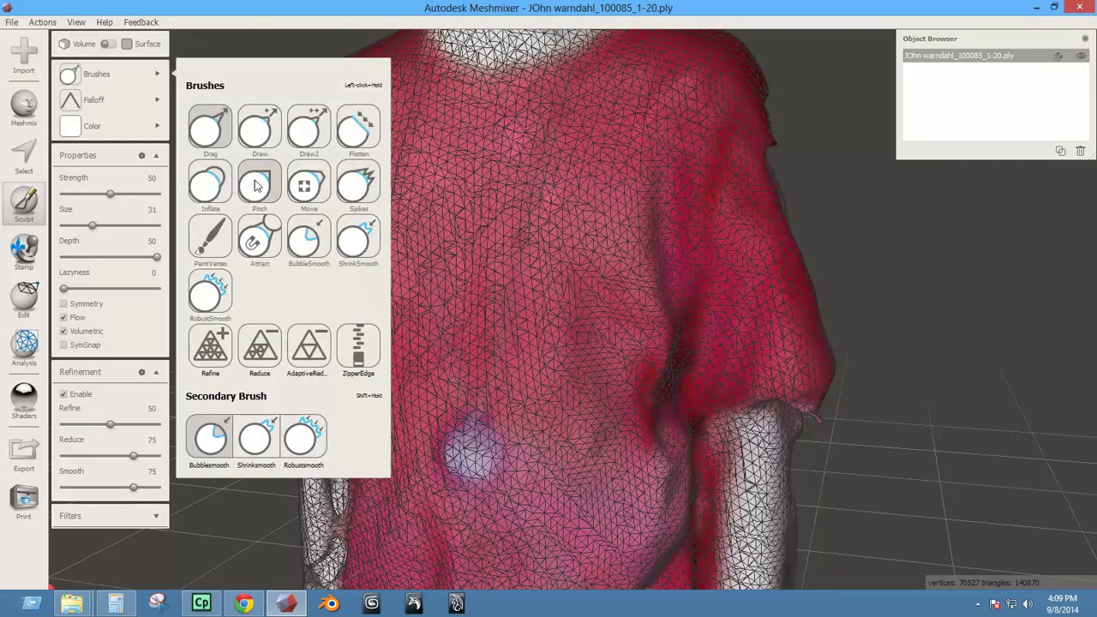
{"action": "left_click", "coordinate": [309, 184]}
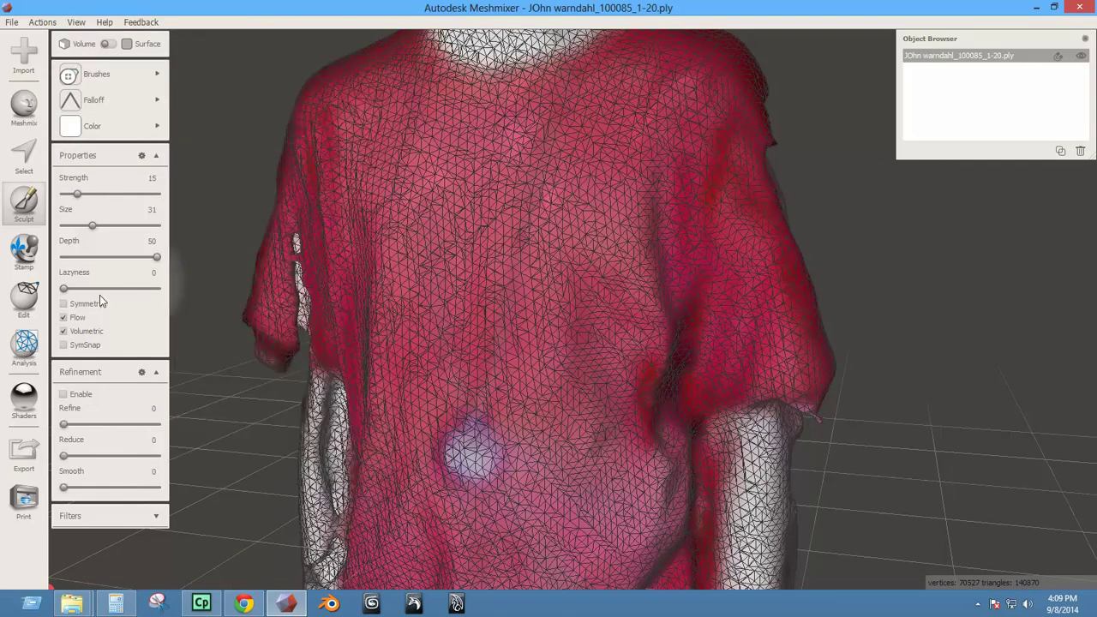
{"action": "left_click", "coordinate": [63, 395]}
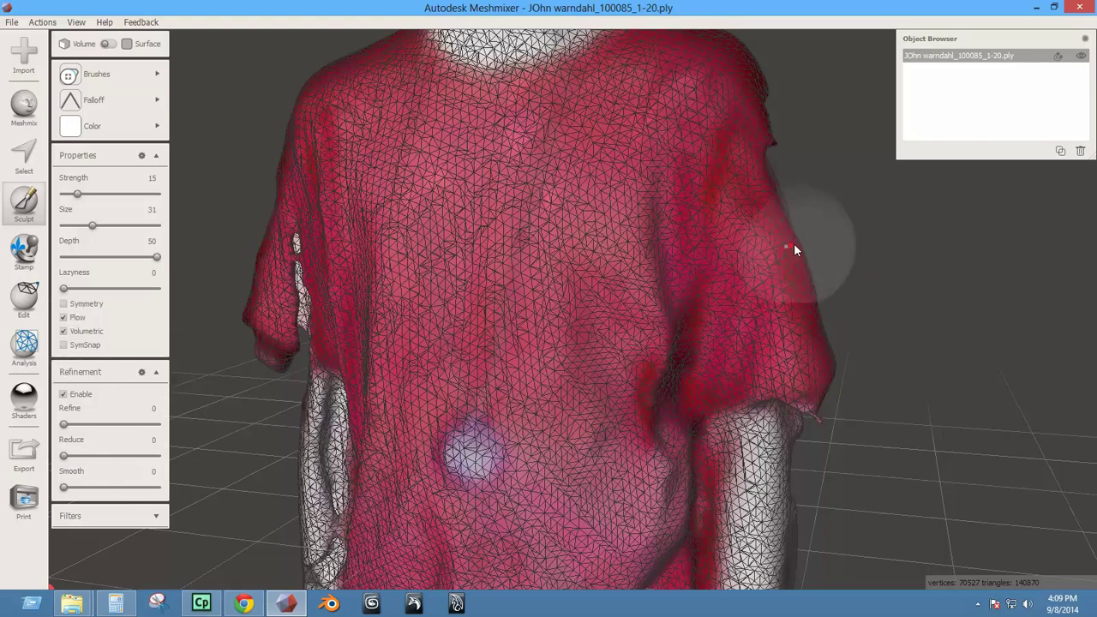
{"action": "mouse_move", "coordinate": [794, 245]}
{"action": "left_mouse_down"}
{"action": "mouse_move", "coordinate": [891, 185]}
{"action": "mouse_move", "coordinate": [813, 223]}
{"action": "mouse_move", "coordinate": [844, 210]}
{"action": "mouse_move", "coordinate": [840, 225]}
{"action": "mouse_move", "coordinate": [835, 189]}
{"action": "mouse_move", "coordinate": [917, 282]}
{"action": "mouse_move", "coordinate": [830, 255]}
{"action": "mouse_move", "coordinate": [776, 295]}
{"action": "mouse_move", "coordinate": [793, 300]}
{"action": "left_mouse_up"}
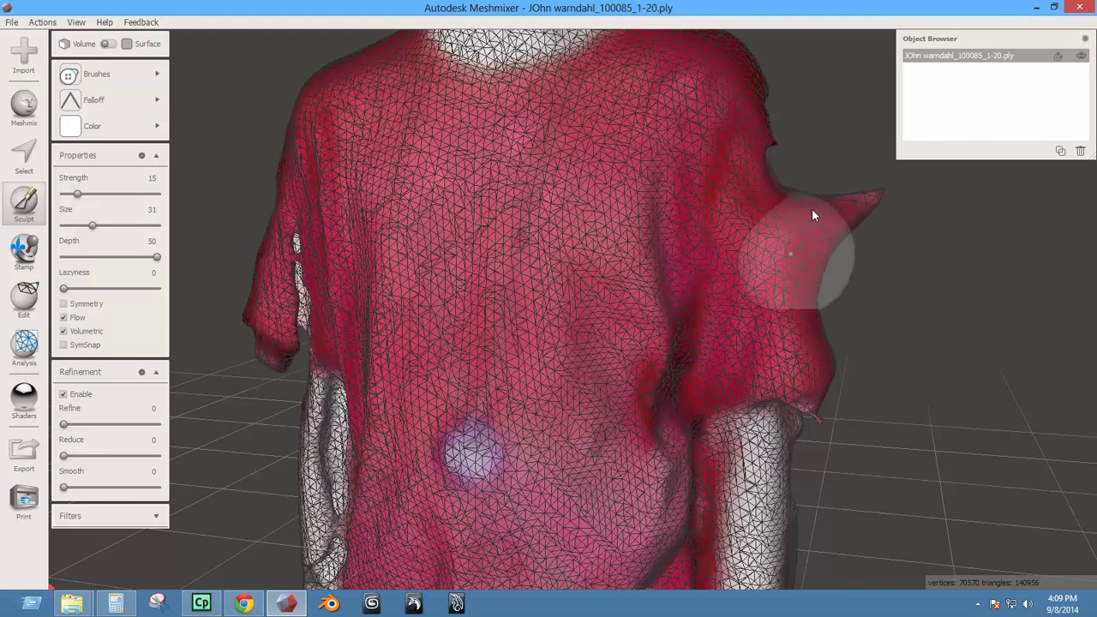
{"action": "mouse_move", "coordinate": [814, 215]}
{"action": "left_mouse_down"}
{"action": "mouse_move", "coordinate": [820, 233]}
{"action": "mouse_move", "coordinate": [776, 245]}
{"action": "mouse_move", "coordinate": [854, 215]}
{"action": "left_mouse_up"}
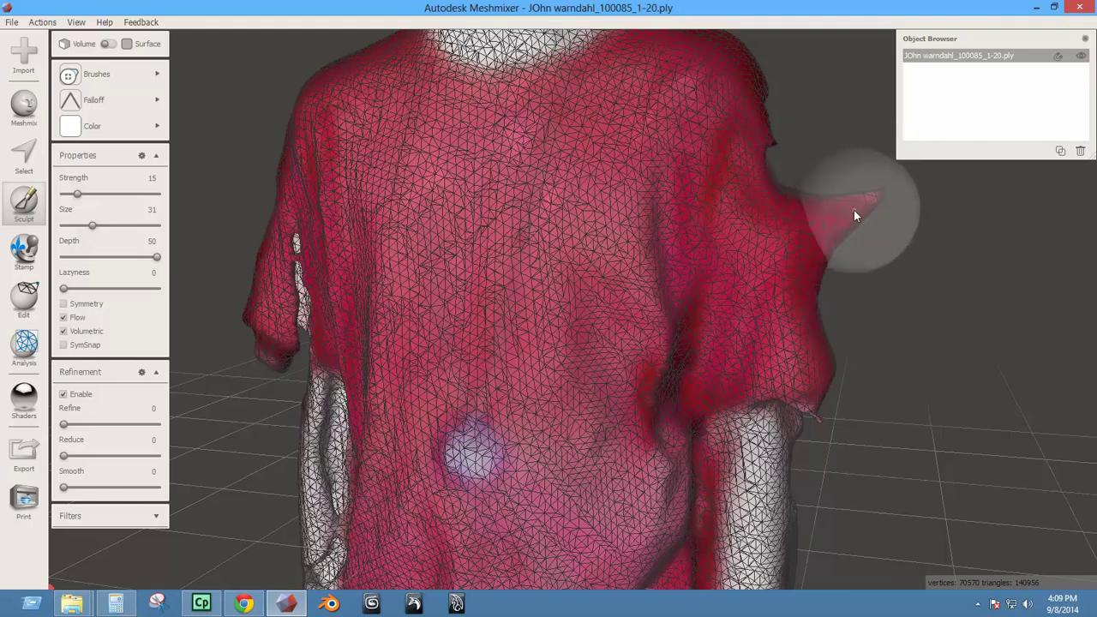
{"action": "key", "text": "ctrl+z"}
{"action": "key", "text": "ctrl+z"}
{"action": "key", "text": "ctrl+z"}
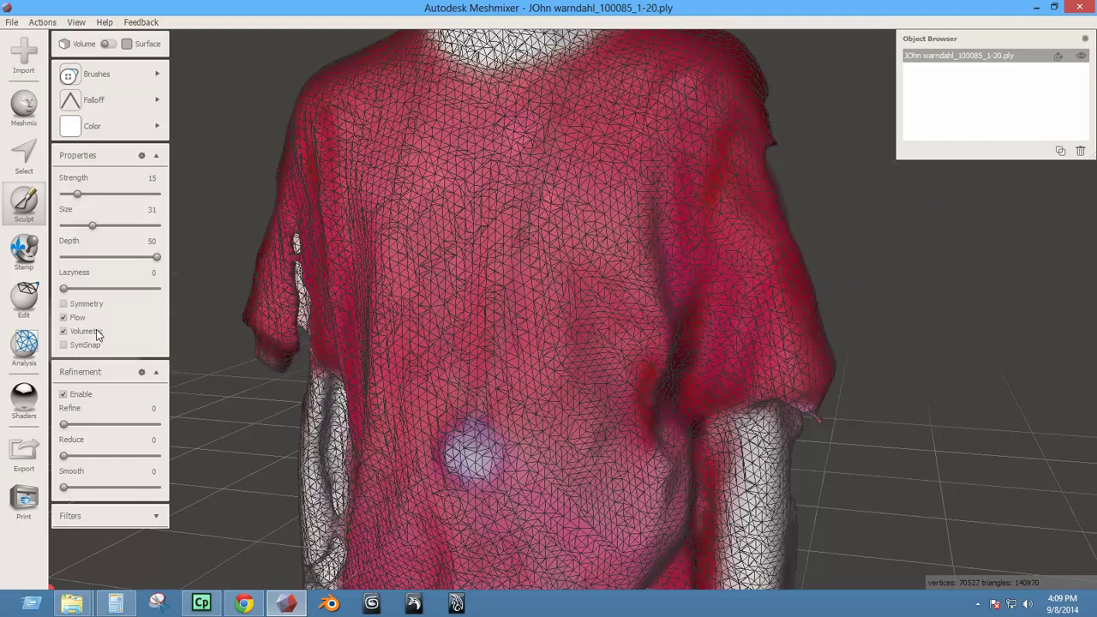
{"action": "left_click", "coordinate": [62, 394]}
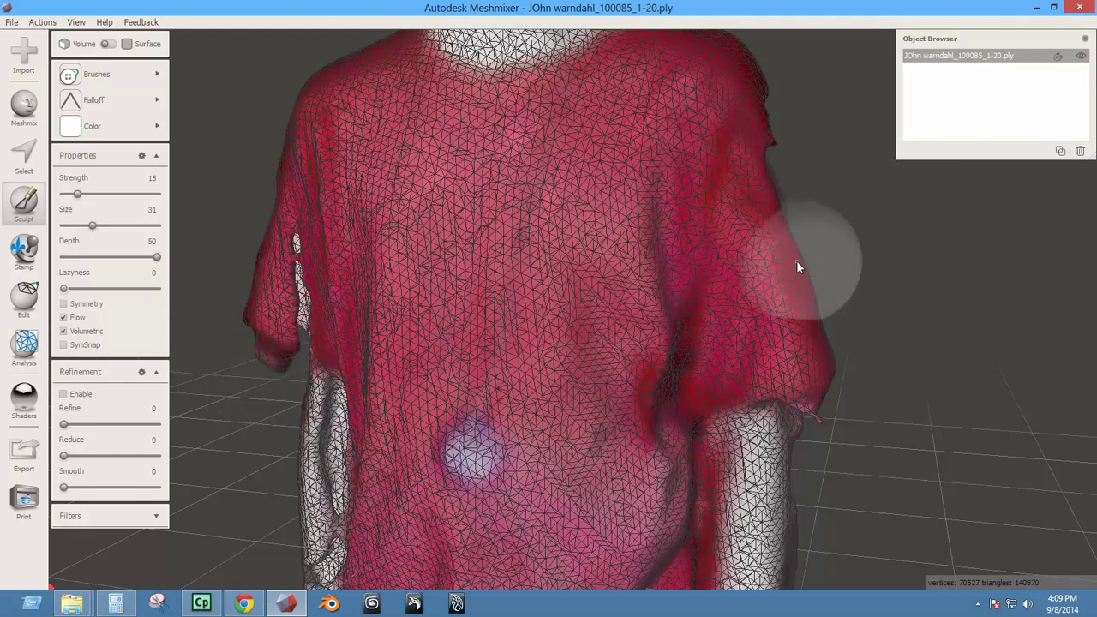
Pull a spike from the shirt's sleeve with refinement off and another with refinement enabled, undoing each, and disable refinement.
{"action": "left_click_drag", "start_coordinate": [797, 260], "coordinate": [907, 228]}
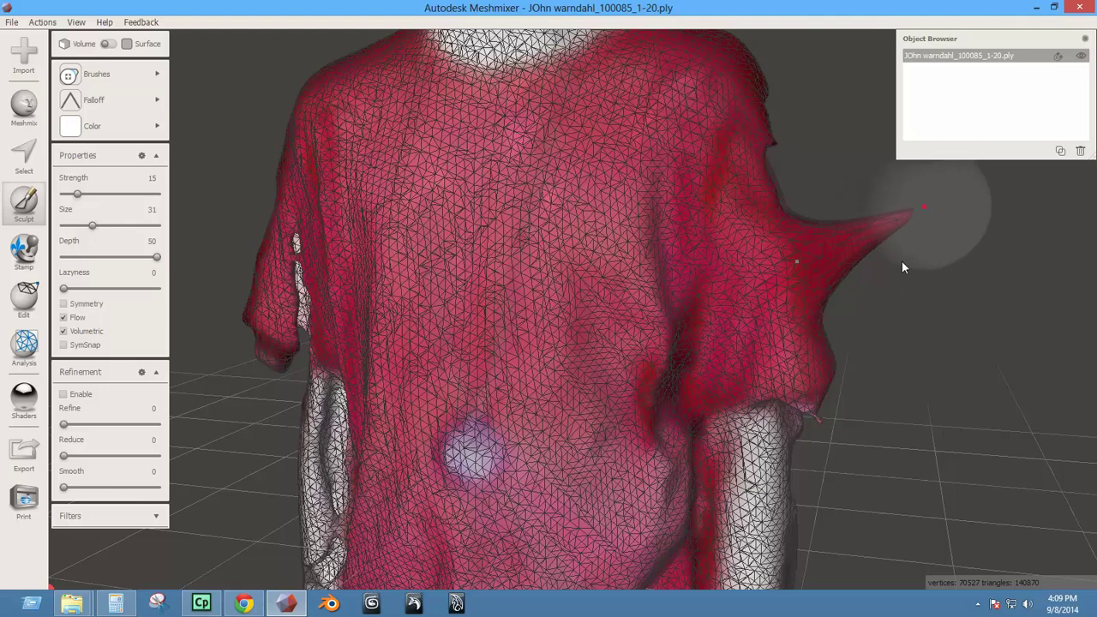
{"action": "key", "text": "ctrl+z"}
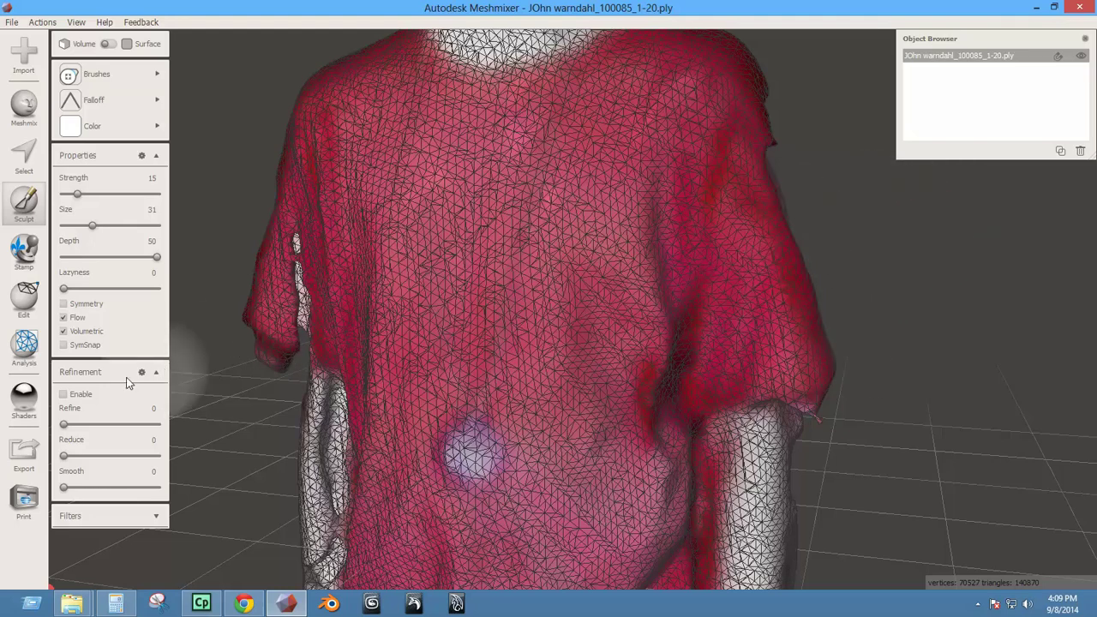
{"action": "left_click", "coordinate": [62, 395]}
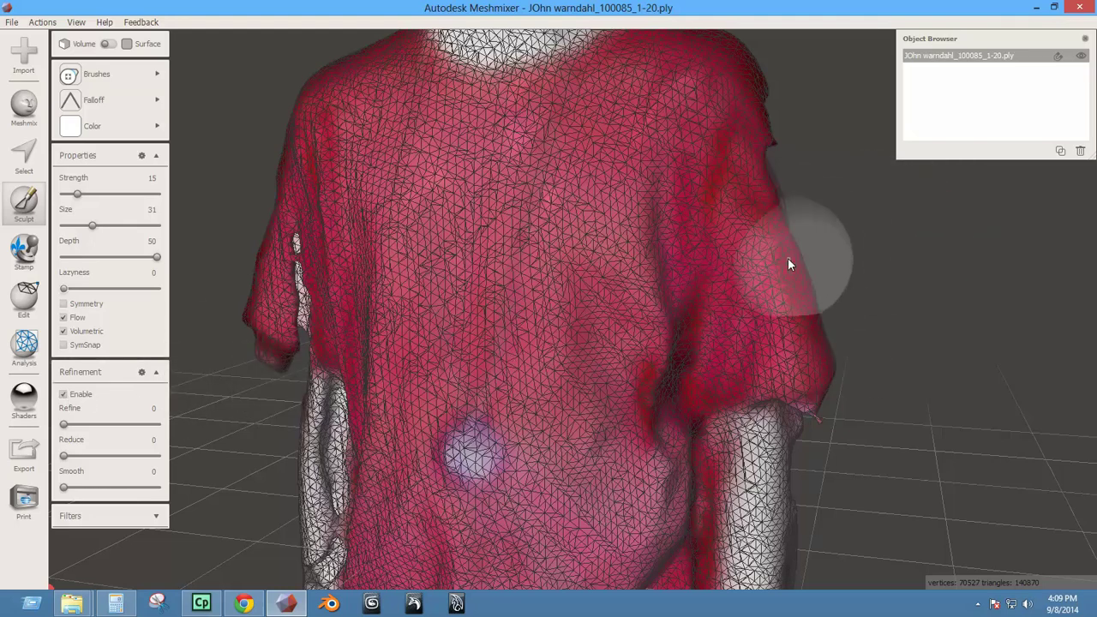
{"action": "mouse_move", "coordinate": [788, 259]}
{"action": "left_mouse_down"}
{"action": "mouse_move", "coordinate": [985, 168]}
{"action": "mouse_move", "coordinate": [779, 231]}
{"action": "mouse_move", "coordinate": [871, 219]}
{"action": "left_mouse_up"}
{"action": "key", "text": "ctrl+z"}
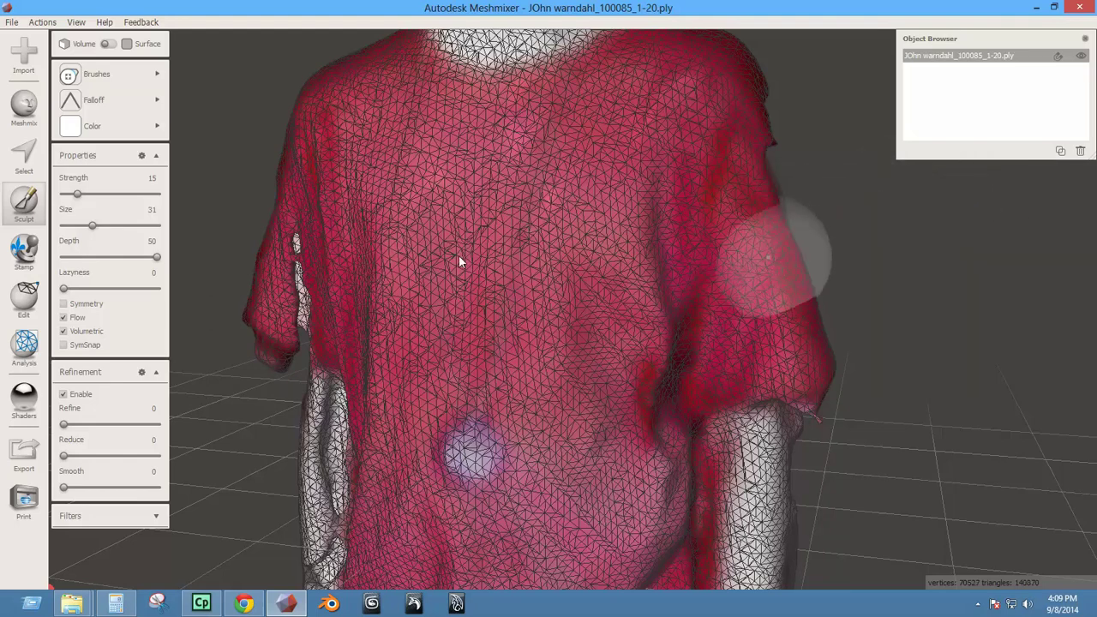
{"action": "left_click", "coordinate": [63, 395]}
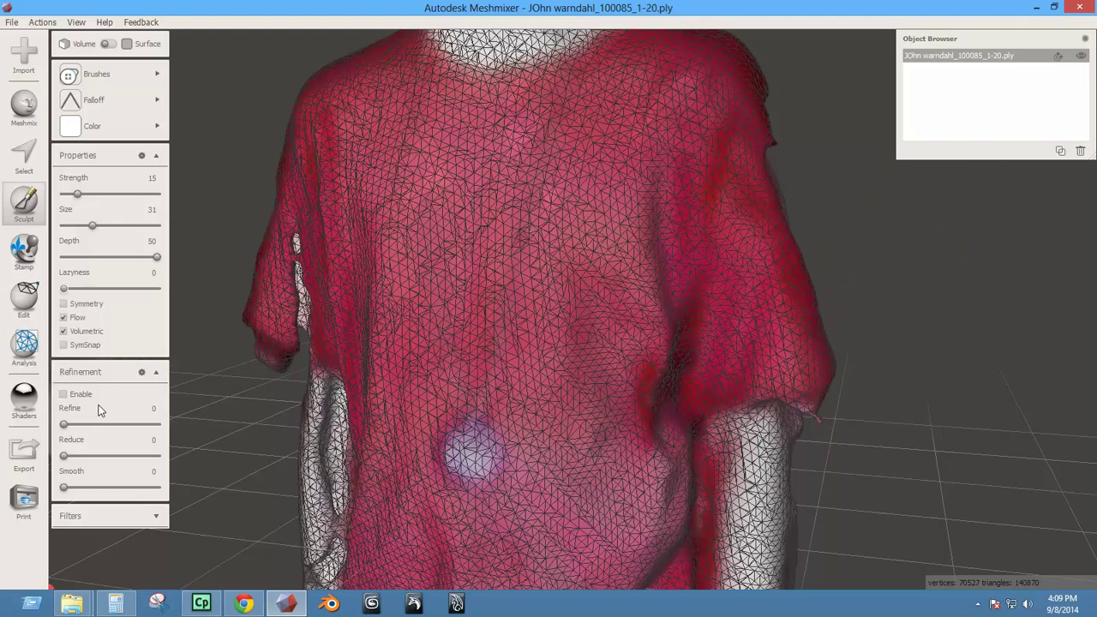
Try the Adaptive Refinement filter with test pulls on the shirt front and sleeve, undo them and turn the filter off.
{"action": "left_click", "coordinate": [155, 515]}
{"action": "key", "text": "bracketleft"}
{"action": "key", "text": "bracketleft"}
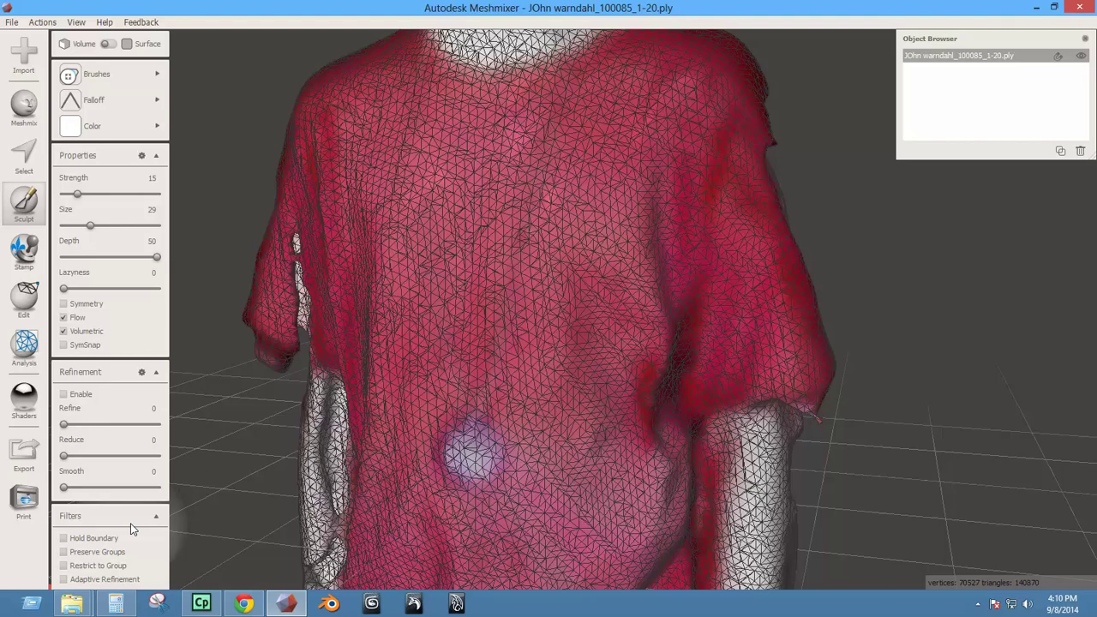
{"action": "left_click", "coordinate": [89, 581]}
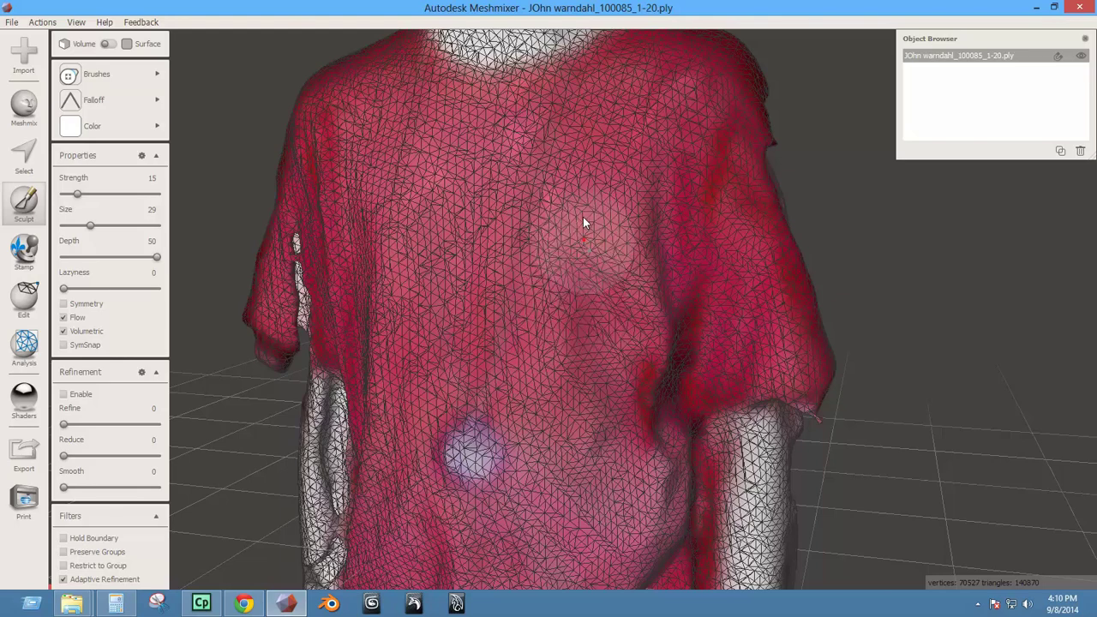
{"action": "mouse_move", "coordinate": [579, 290]}
{"action": "left_mouse_down"}
{"action": "mouse_move", "coordinate": [584, 198]}
{"action": "mouse_move", "coordinate": [579, 338]}
{"action": "mouse_move", "coordinate": [583, 242]}
{"action": "mouse_move", "coordinate": [603, 207]}
{"action": "left_mouse_up"}
{"action": "key", "text": "ctrl+z"}
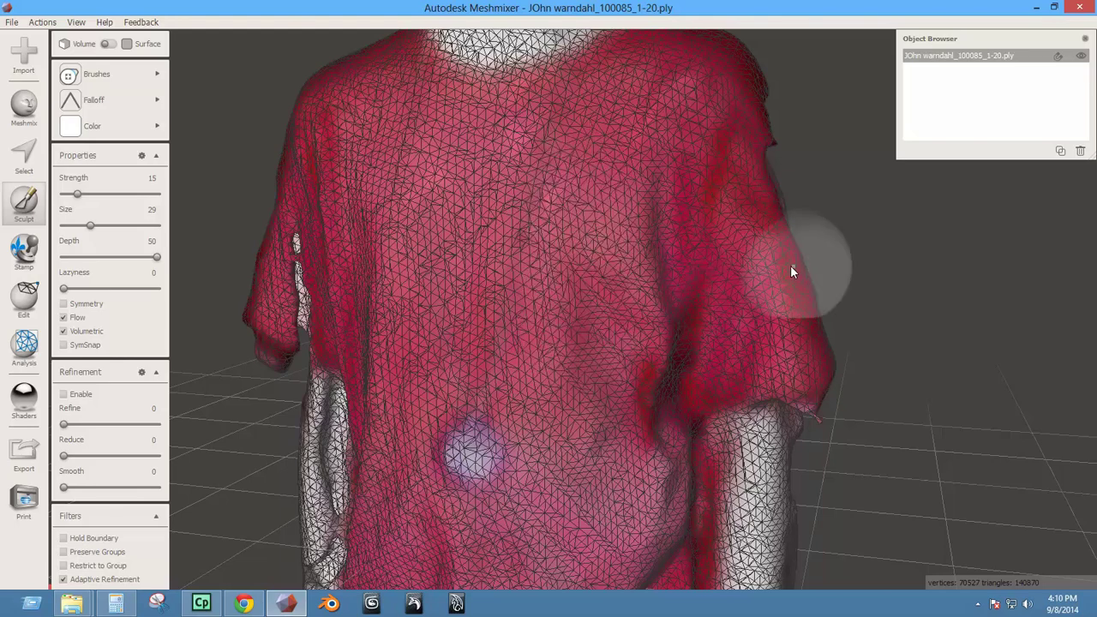
{"action": "left_click", "coordinate": [64, 394]}
{"action": "mouse_move", "coordinate": [815, 279]}
{"action": "left_mouse_down"}
{"action": "mouse_move", "coordinate": [985, 188]}
{"action": "mouse_move", "coordinate": [875, 324]}
{"action": "mouse_move", "coordinate": [826, 291]}
{"action": "left_mouse_up"}
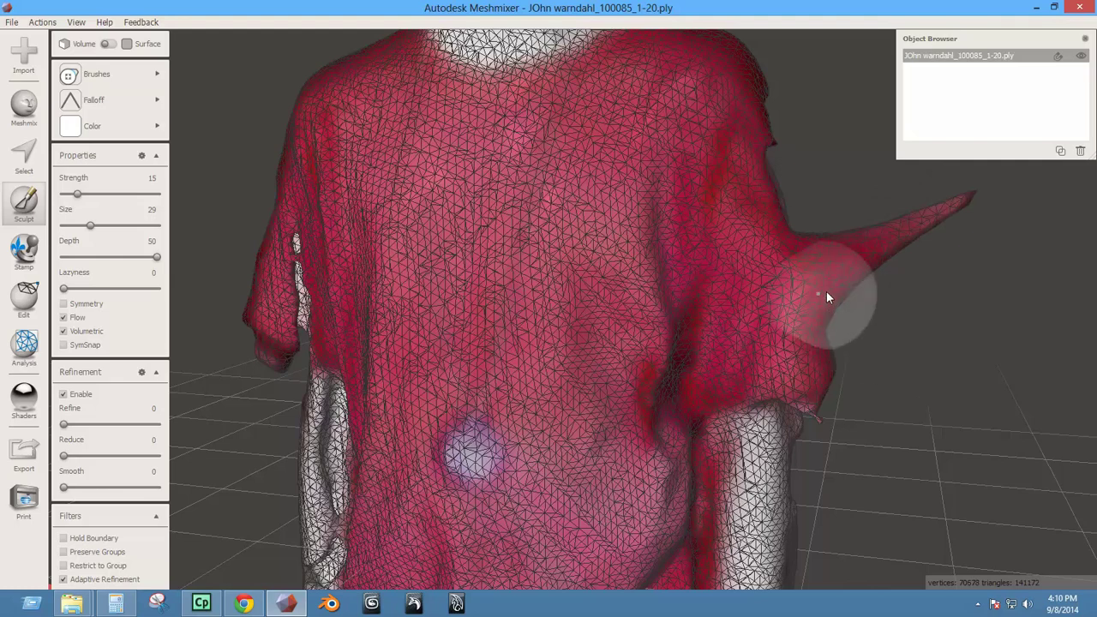
{"action": "key", "text": "ctrl+z"}
{"action": "left_click", "coordinate": [64, 579]}
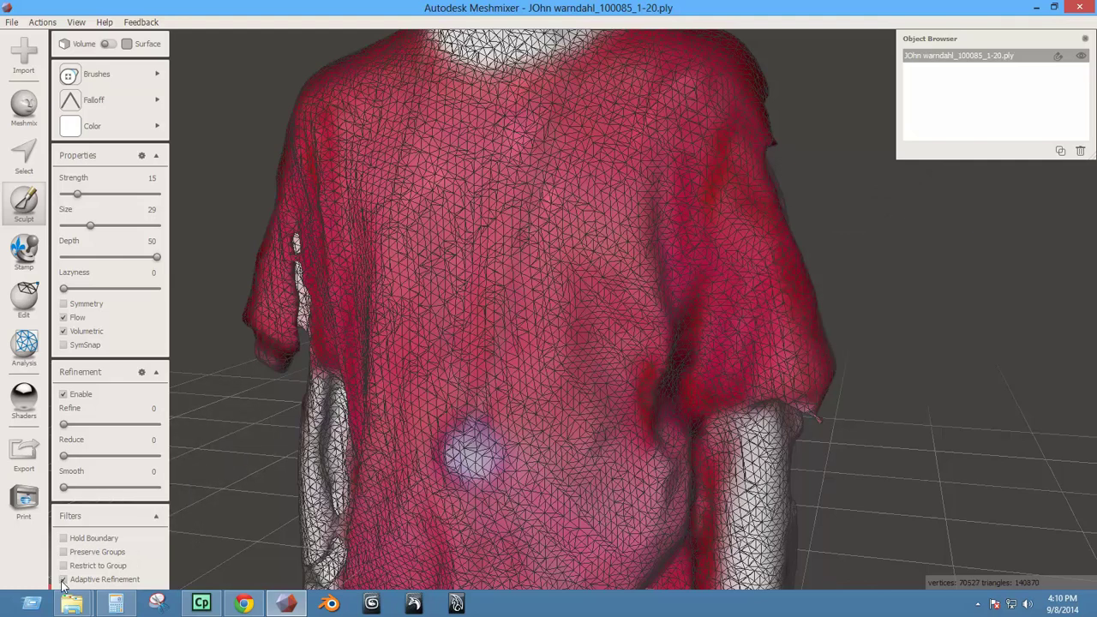
{"action": "left_click", "coordinate": [157, 517]}
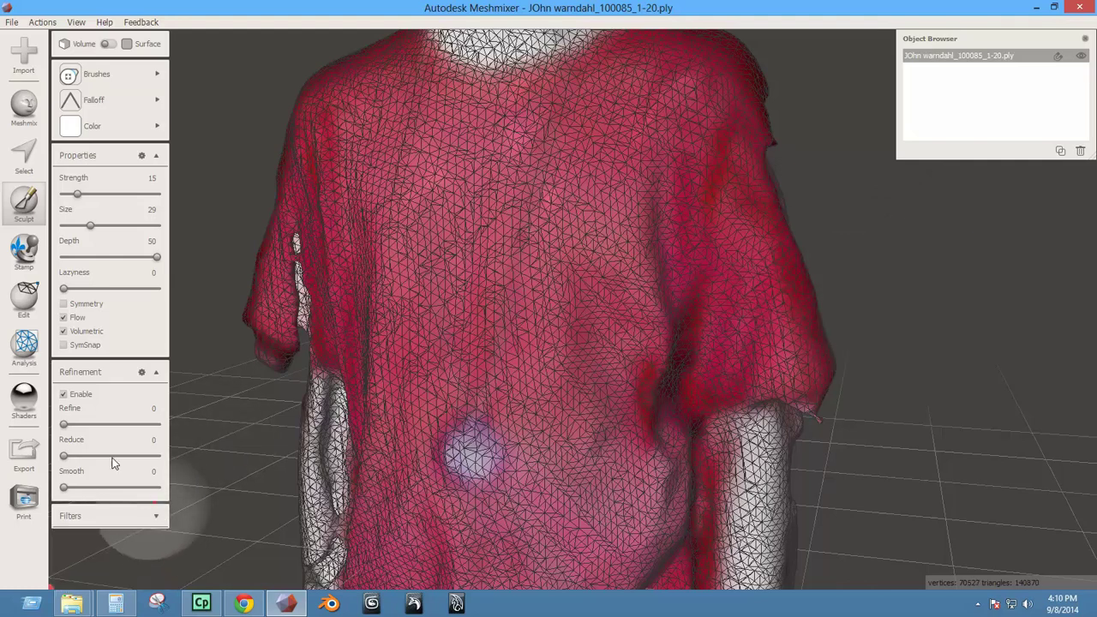
Switch to surface brushes, choose the PaintVertex brush and set its color to red.
{"action": "left_click", "coordinate": [107, 45]}
{"action": "mouse_move", "coordinate": [113, 79]}
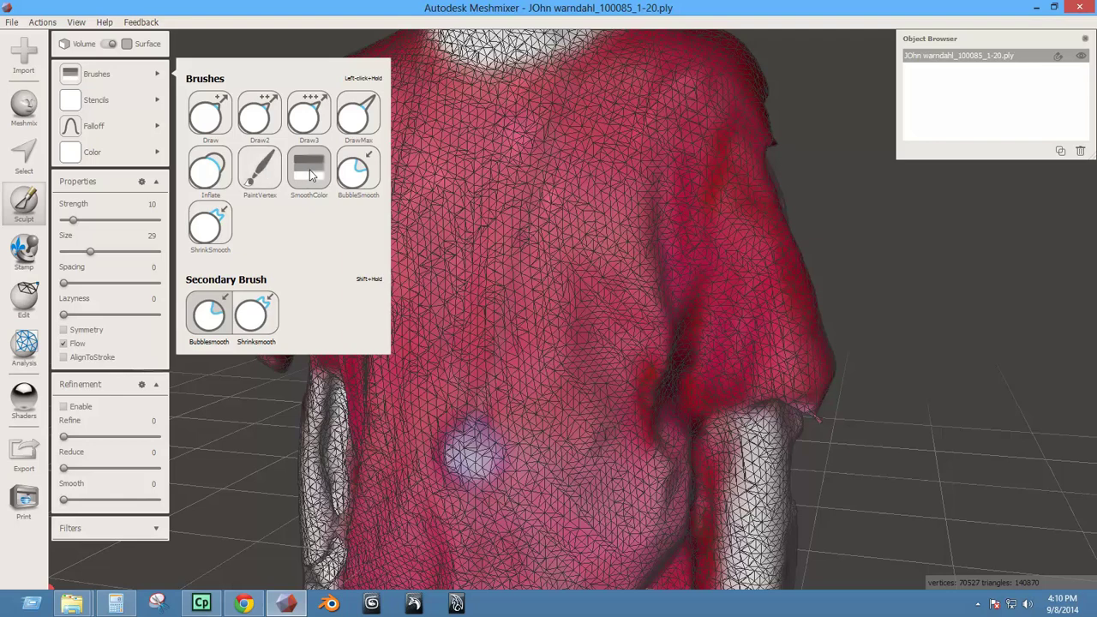
{"action": "left_click", "coordinate": [253, 171]}
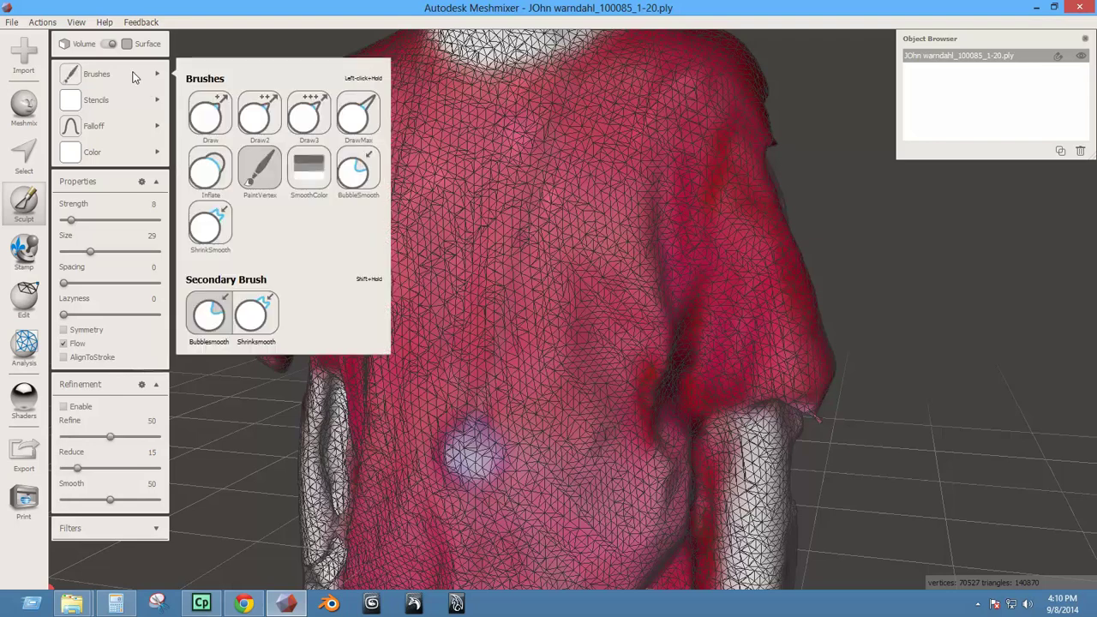
{"action": "mouse_move", "coordinate": [73, 156]}
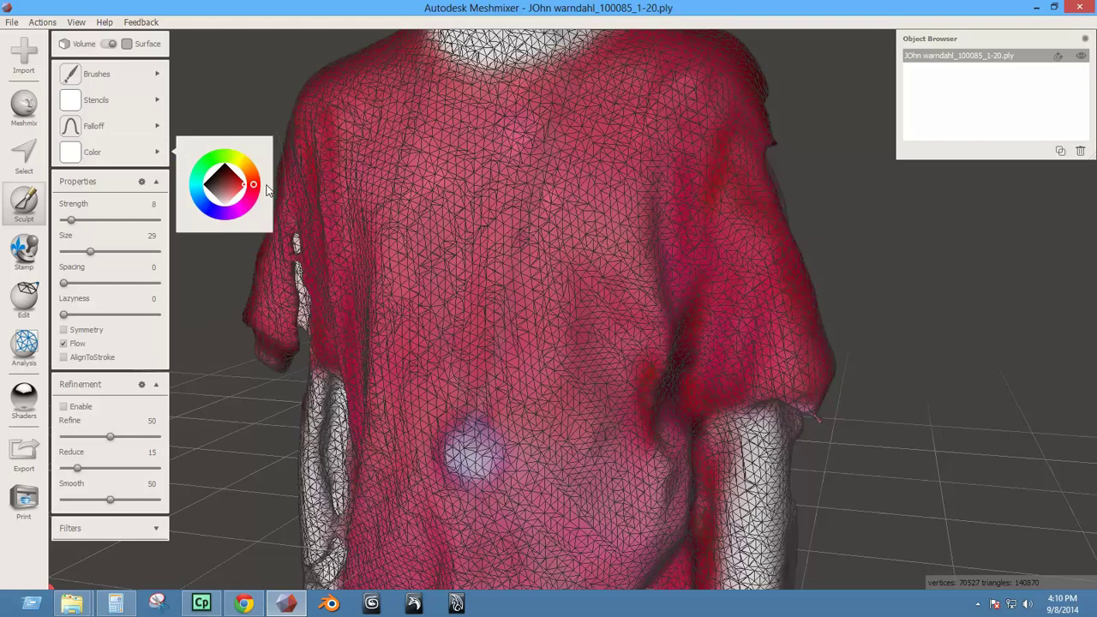
{"action": "left_click", "coordinate": [240, 181]}
{"action": "left_click_drag", "start_coordinate": [249, 185], "coordinate": [245, 189]}
{"action": "left_click", "coordinate": [493, 123]}
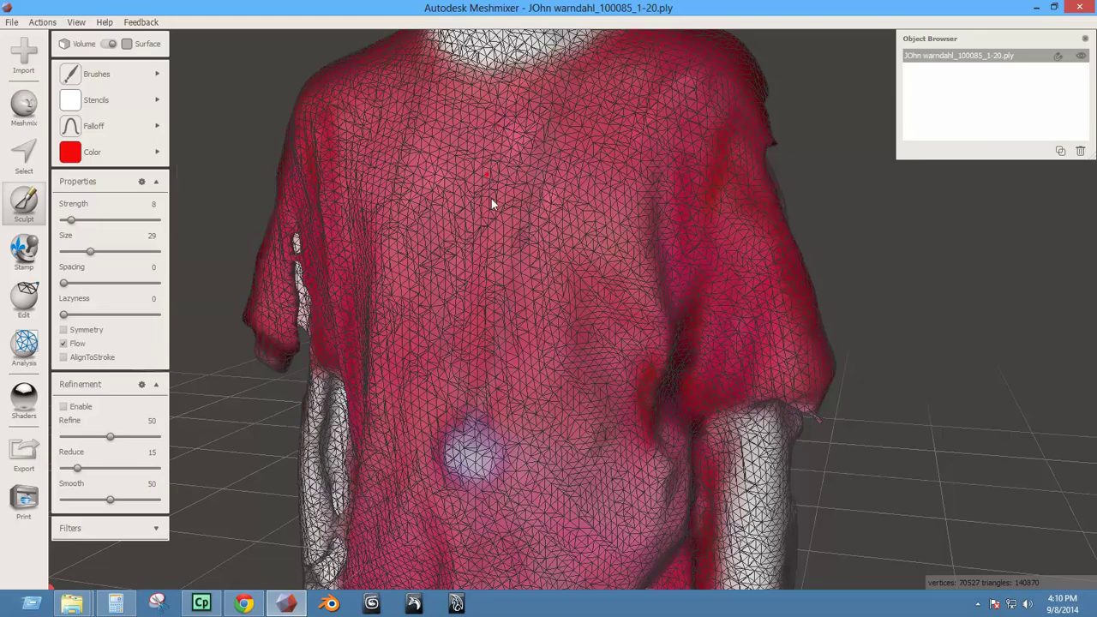
Paint a red patch on the upper back of the shirt with brush strength 42 and size 27.
{"action": "right_click_drag", "start_coordinate": [492, 204], "coordinate": [290, 305]}
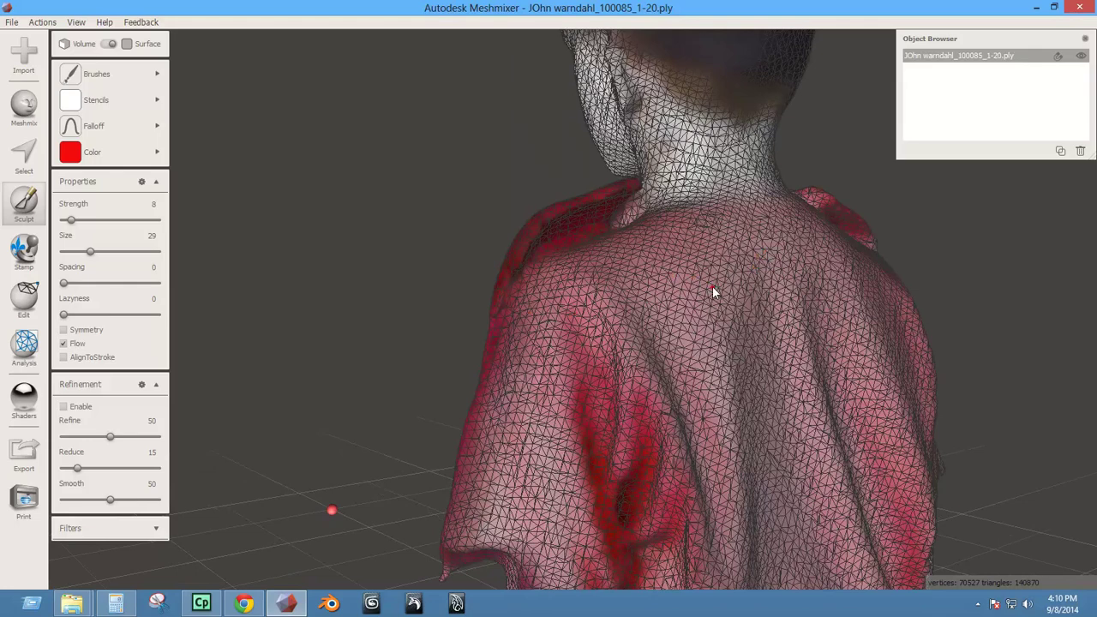
{"action": "key", "text": "bracketright"}
{"action": "key", "text": "bracketright"}
{"action": "key", "text": "bracketright"}
{"action": "key", "text": "bracketright"}
{"action": "key", "text": "bracketright"}
{"action": "key", "text": "bracketright"}
{"action": "key", "text": "bracketright"}
{"action": "left_click_drag", "start_coordinate": [71, 219], "coordinate": [90, 220]}
{"action": "key", "text": "Down"}
{"action": "key", "text": "Down"}
{"action": "right_click_drag", "start_coordinate": [359, 352], "coordinate": [364, 255], "text": "shift"}
{"action": "mouse_move", "coordinate": [704, 303]}
{"action": "left_mouse_down"}
{"action": "mouse_move", "coordinate": [785, 337]}
{"action": "mouse_move", "coordinate": [752, 251]}
{"action": "mouse_move", "coordinate": [761, 293]}
{"action": "left_mouse_up"}
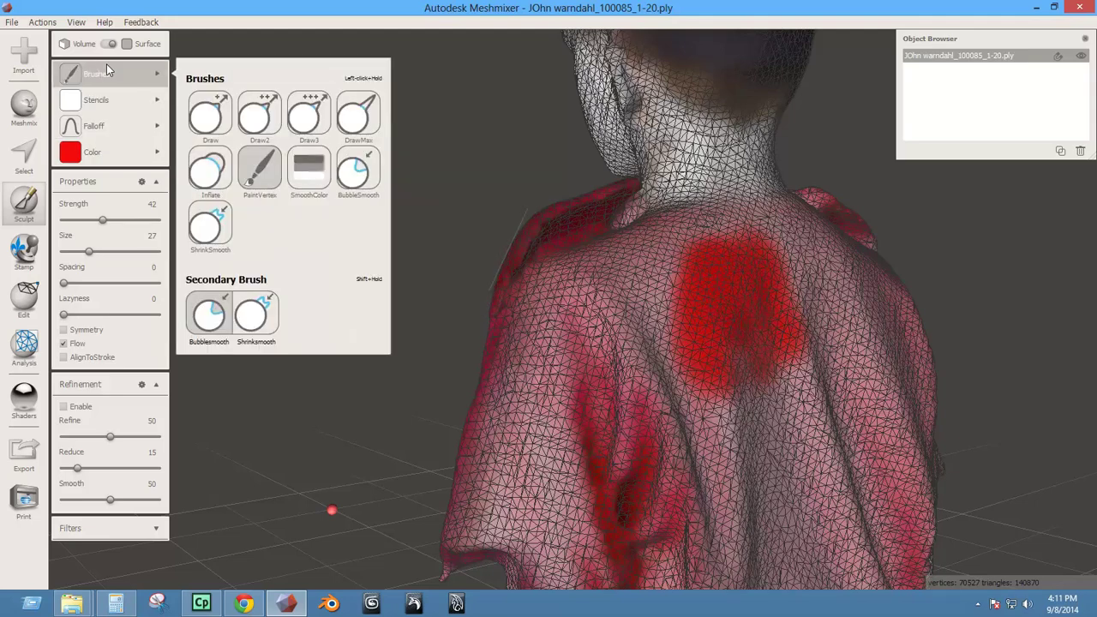
Choose the SmoothColor brush and turn off the wireframe display.
{"action": "left_click", "coordinate": [311, 175]}
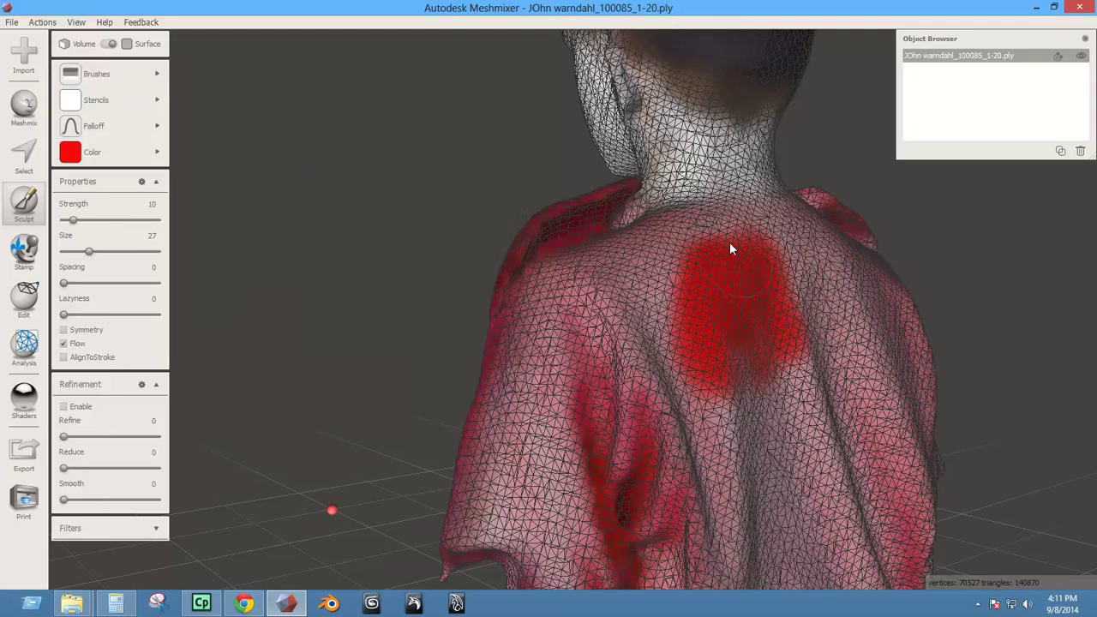
{"action": "left_click", "coordinate": [76, 23]}
{"action": "left_click", "coordinate": [95, 150]}
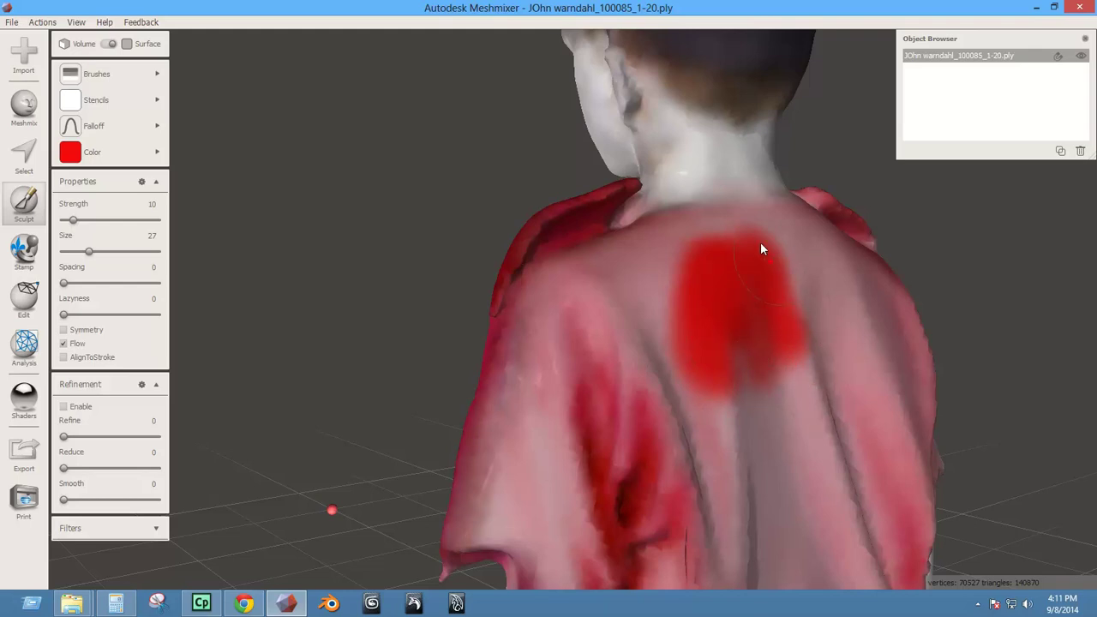
Set the SmoothColor strength to 75 and undo the red patch on the shirt's back.
{"action": "left_click_drag", "start_coordinate": [110, 220], "coordinate": [134, 221]}
{"action": "key", "text": "ctrl+z"}
Examine the shirt's coloring from the back, side and front, along with the color wheel and surface brushes.
{"action": "right_click_drag", "start_coordinate": [619, 333], "coordinate": [221, 354]}
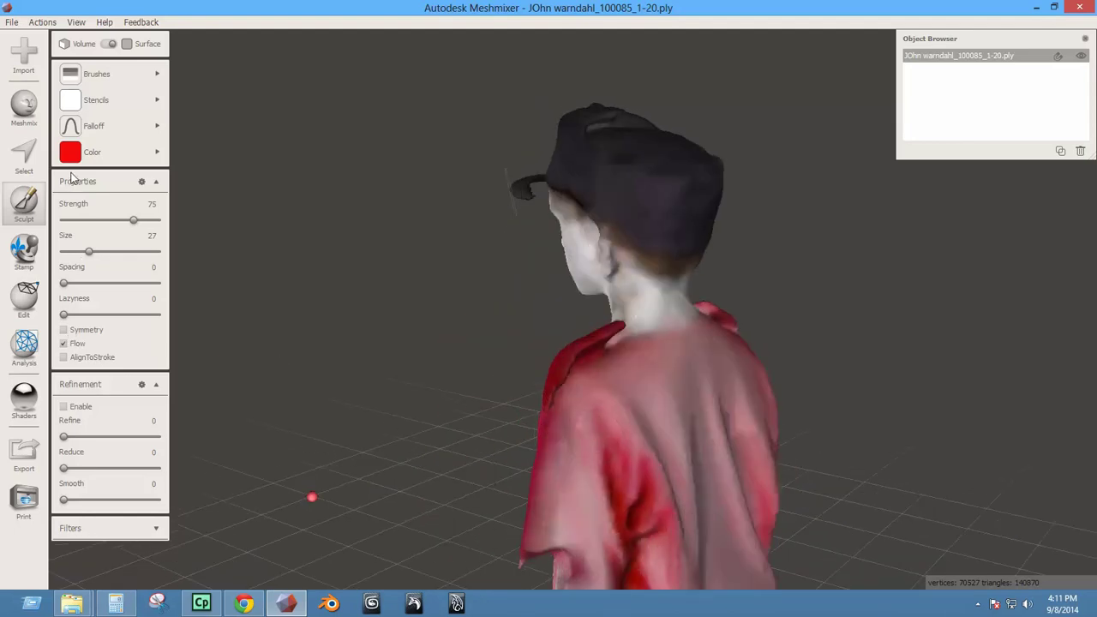
{"action": "mouse_move", "coordinate": [79, 159]}
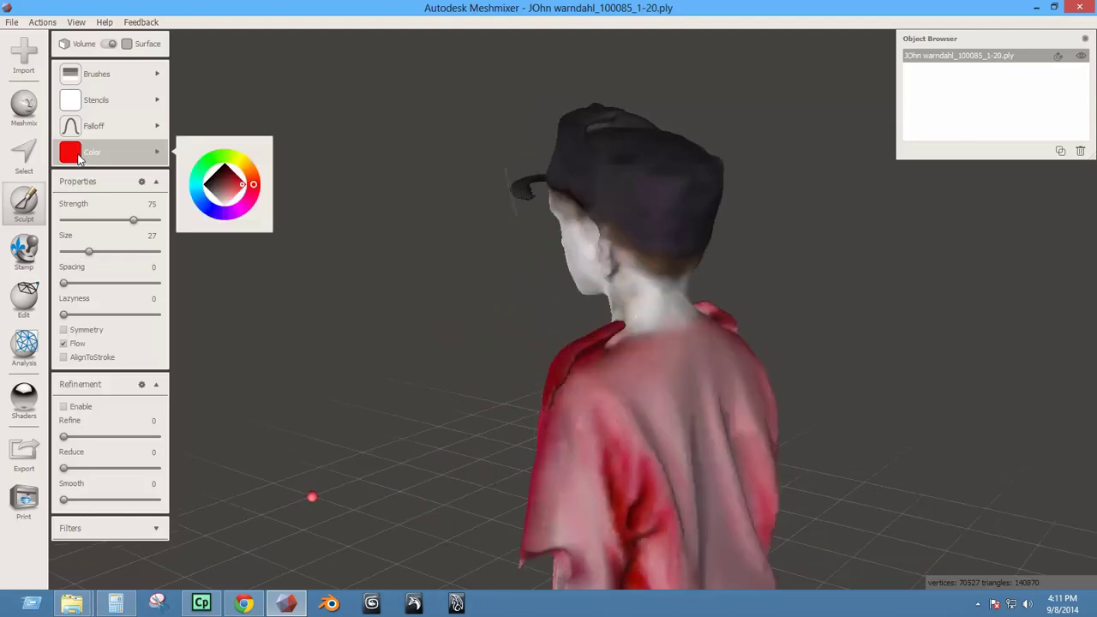
{"action": "mouse_move", "coordinate": [111, 77]}
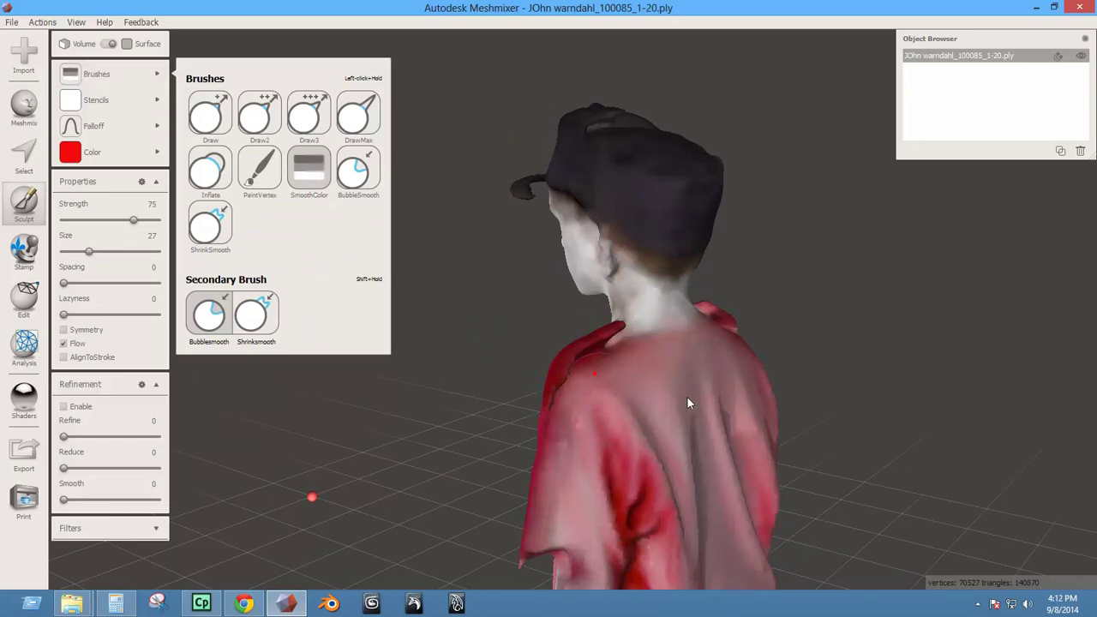
{"action": "mouse_move", "coordinate": [718, 477]}
{"action": "right_mouse_down"}
{"action": "mouse_move", "coordinate": [708, 372]}
{"action": "mouse_move", "coordinate": [820, 397]}
{"action": "mouse_move", "coordinate": [897, 391]}
{"action": "mouse_move", "coordinate": [863, 383]}
{"action": "mouse_move", "coordinate": [848, 411]}
{"action": "mouse_move", "coordinate": [612, 416]}
{"action": "mouse_move", "coordinate": [596, 439]}
{"action": "right_mouse_up"}
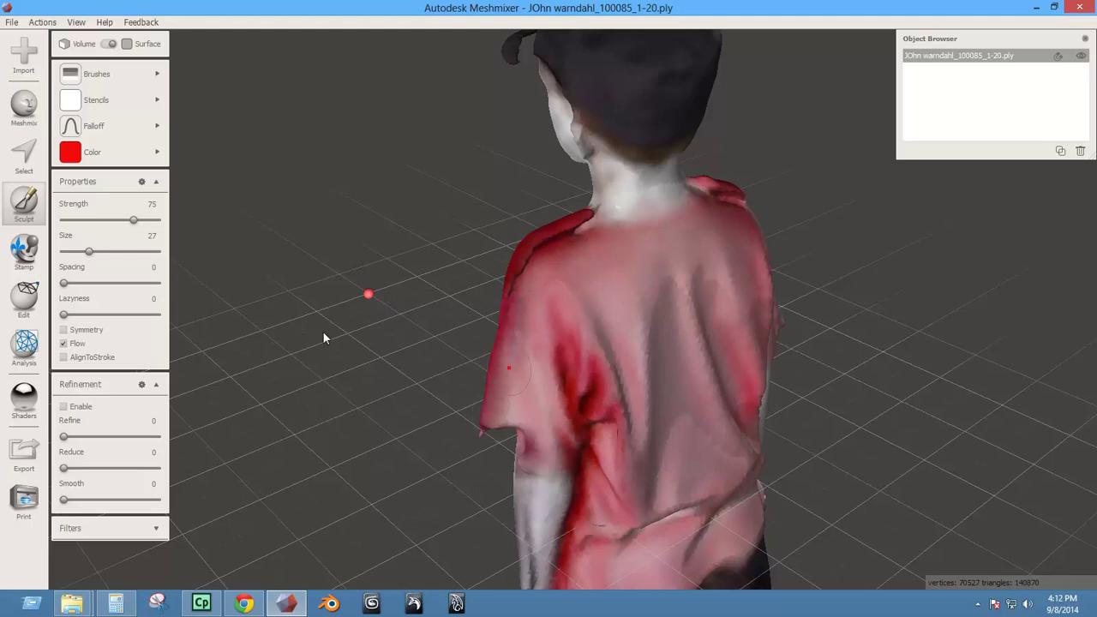
{"action": "right_click_drag", "start_coordinate": [323, 337], "coordinate": [709, 291]}
{"action": "left_click", "coordinate": [90, 153]}
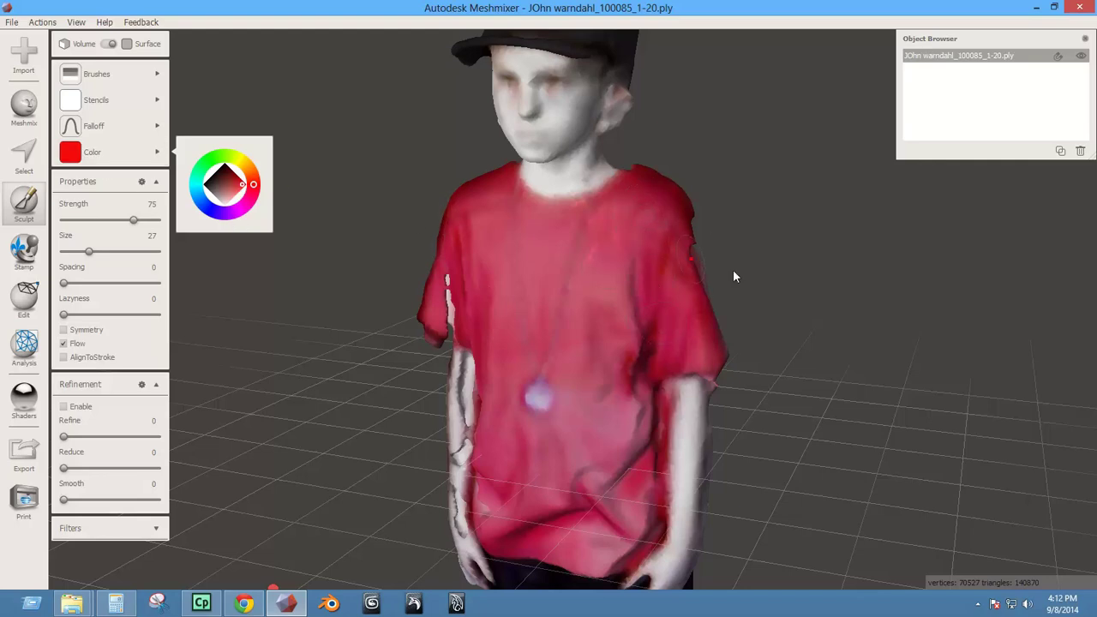
{"action": "right_click_drag", "start_coordinate": [648, 270], "coordinate": [456, 267]}
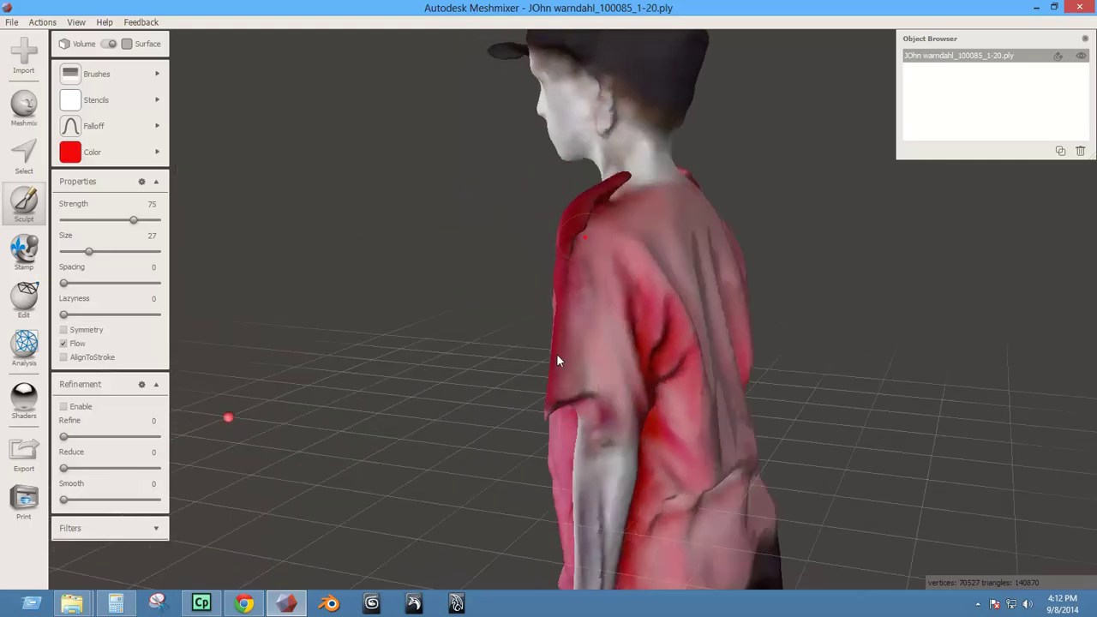
{"action": "right_click_drag", "start_coordinate": [530, 323], "coordinate": [484, 374]}
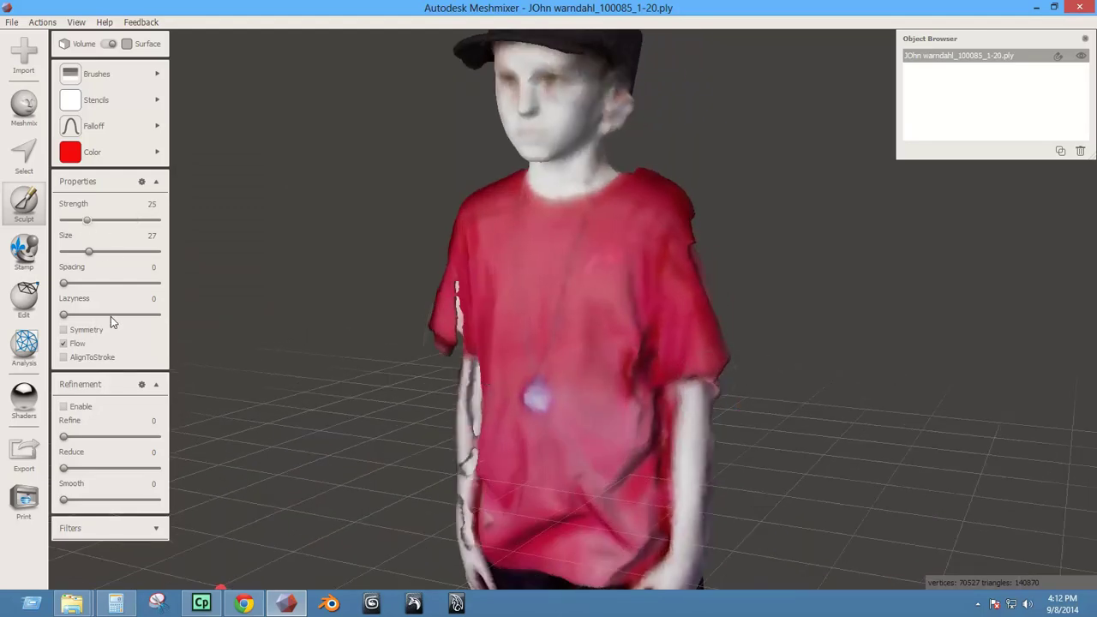
View the surface brushes and available stencils, and choose the dotted stencil.
{"action": "left_click", "coordinate": [94, 74]}
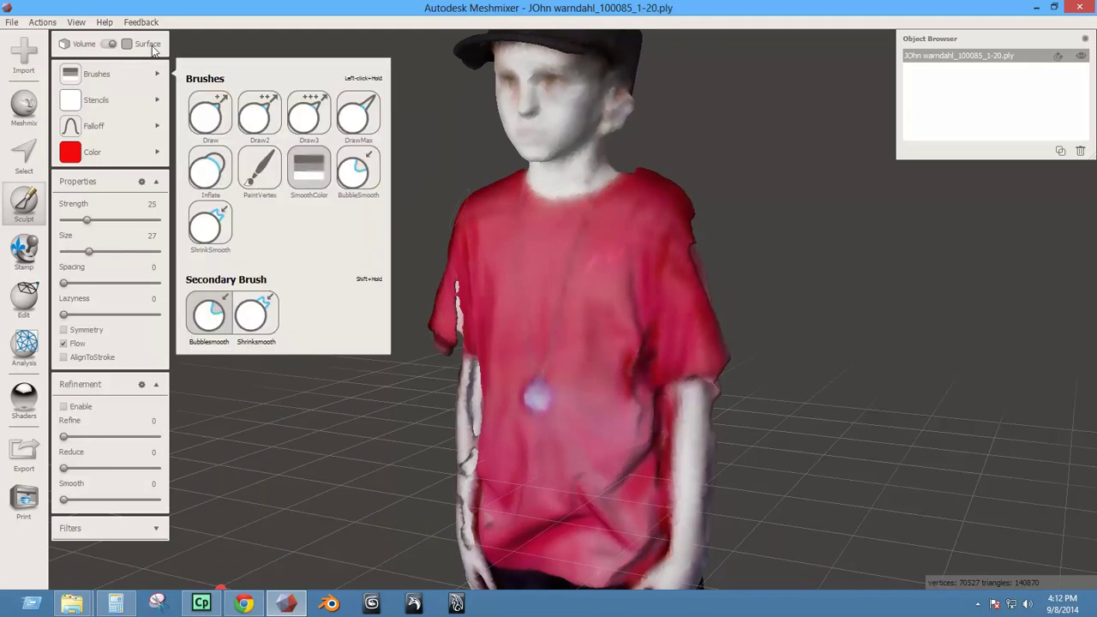
{"action": "mouse_move", "coordinate": [104, 111]}
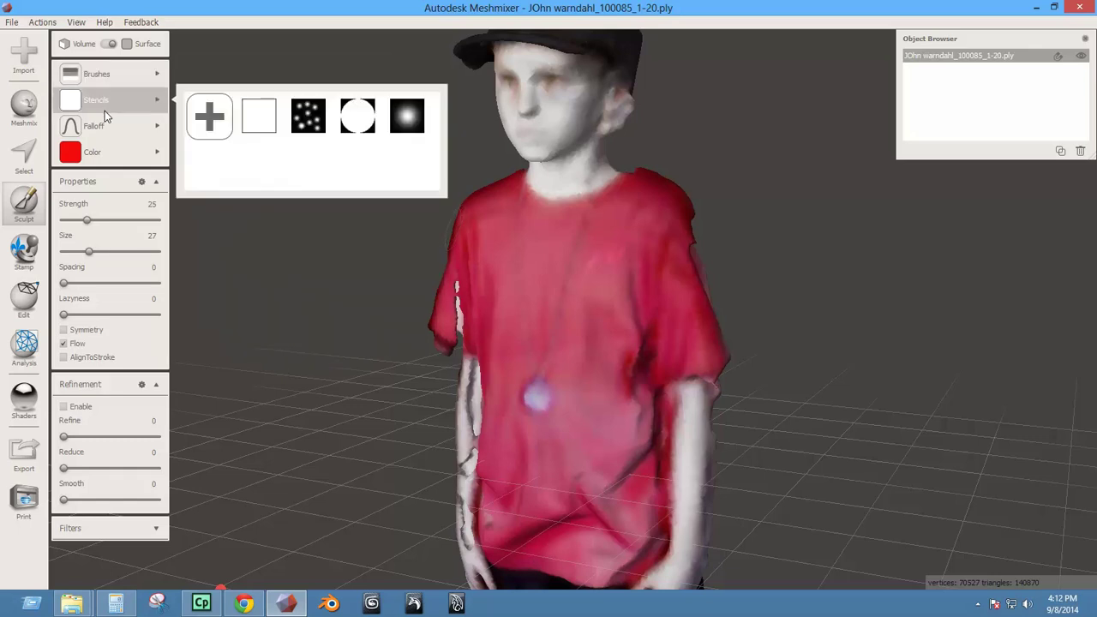
{"action": "left_click", "coordinate": [309, 117]}
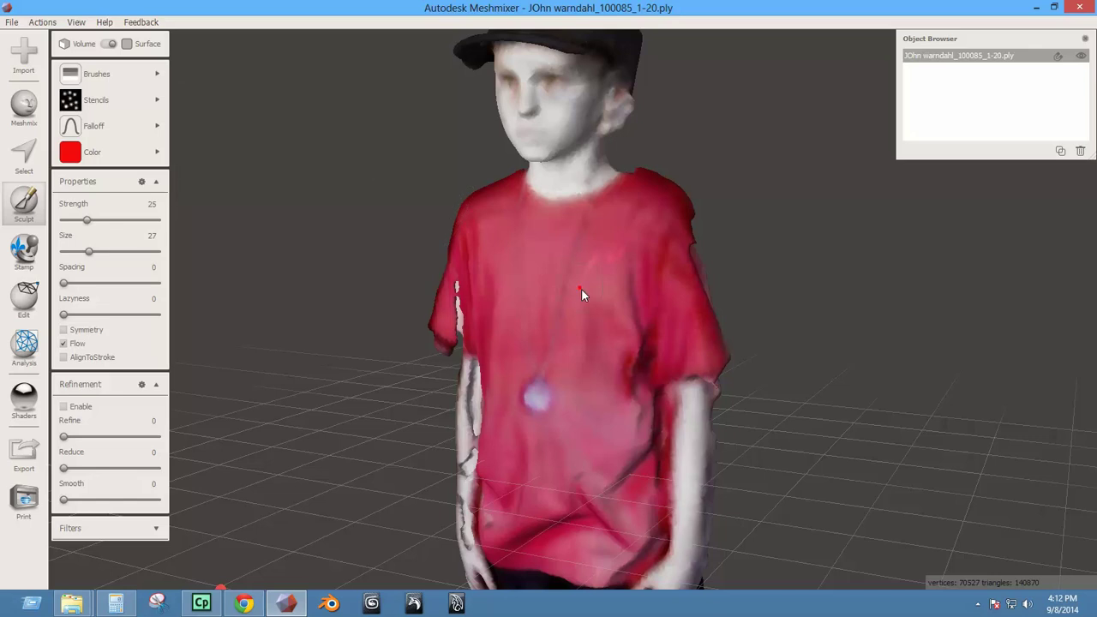
Choose the PaintVertex brush, try painting red dots on the shirt's back with the dotted stencil, and undo them.
{"action": "left_click", "coordinate": [96, 74]}
{"action": "right_click_drag", "start_coordinate": [644, 320], "coordinate": [342, 317]}
{"action": "mouse_move", "coordinate": [151, 76]}
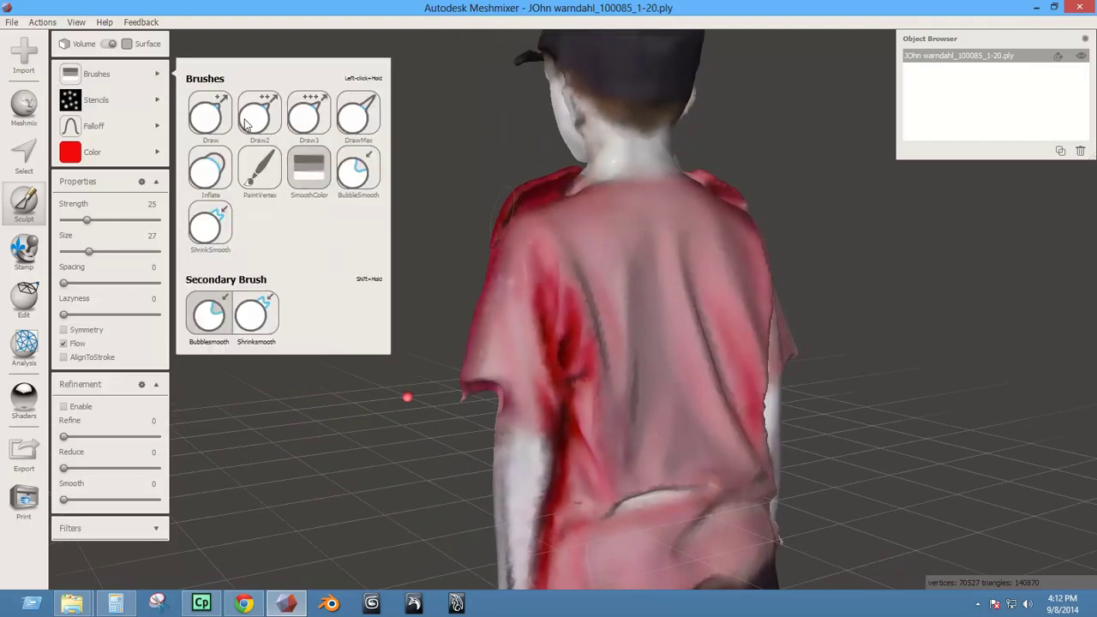
{"action": "left_click", "coordinate": [259, 168]}
{"action": "left_click_drag", "start_coordinate": [624, 242], "coordinate": [620, 240]}
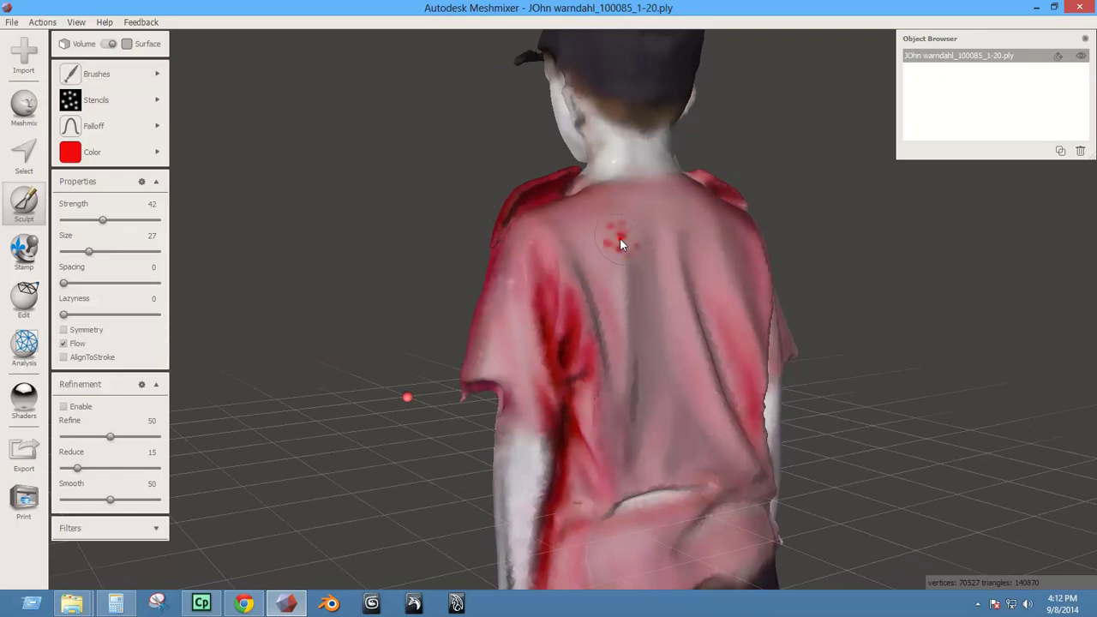
{"action": "mouse_move", "coordinate": [72, 103]}
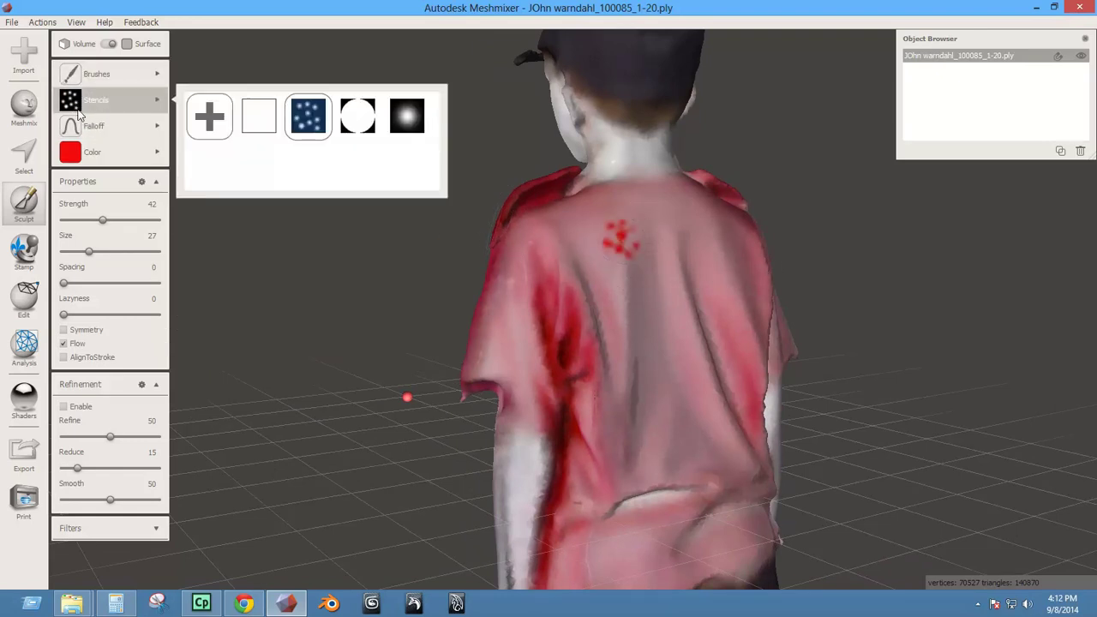
{"action": "key", "text": "ctrl+z"}
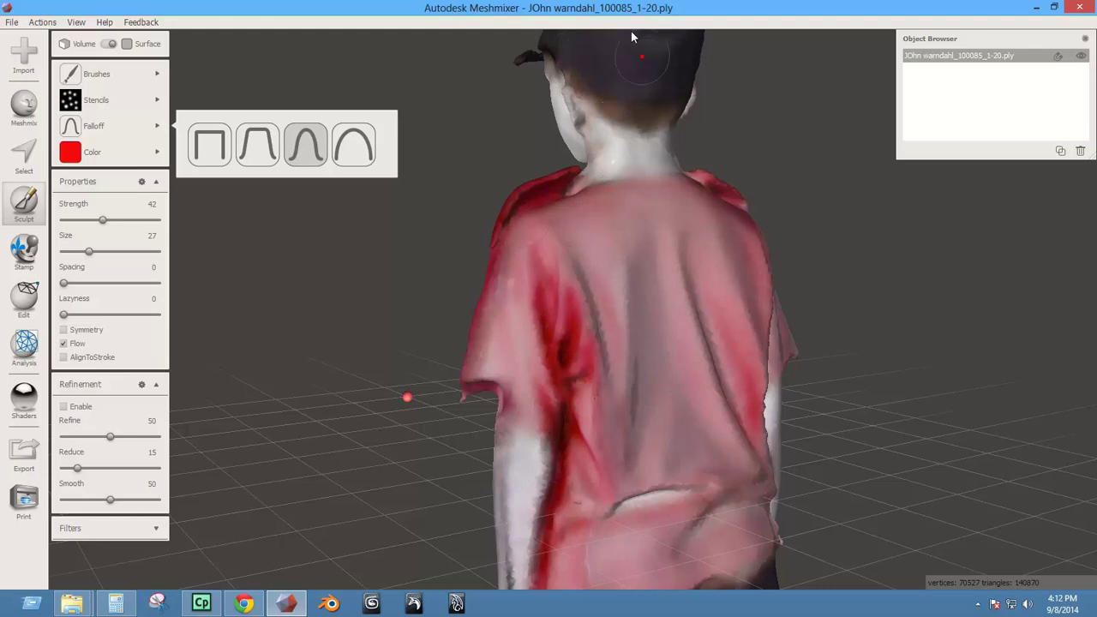
Select a patch of faces on the crown of the cap with the size 27 Unwrap Brush and delete it.
{"action": "middle_click_drag", "start_coordinate": [650, 139], "coordinate": [627, 303]}
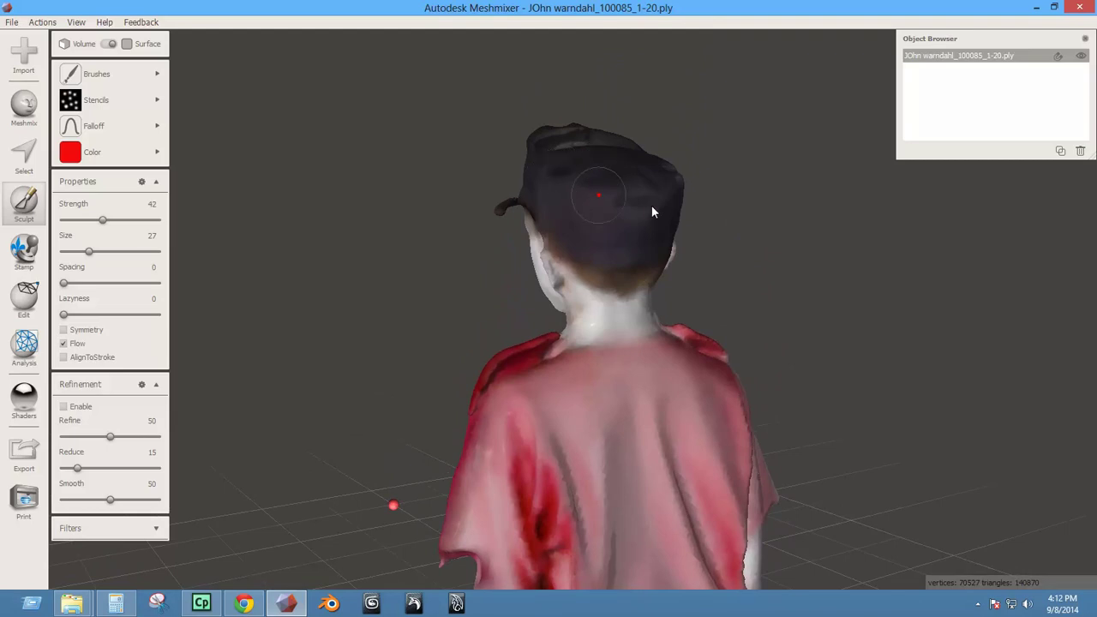
{"action": "right_click_drag", "start_coordinate": [650, 334], "coordinate": [581, 253]}
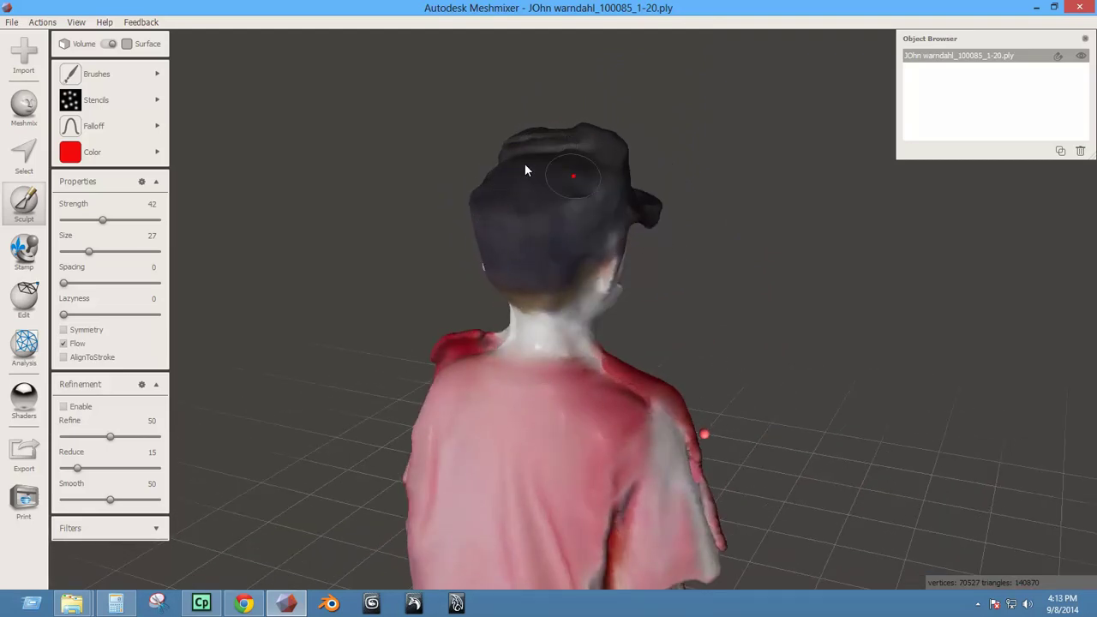
{"action": "right_click_drag", "start_coordinate": [551, 264], "coordinate": [561, 283]}
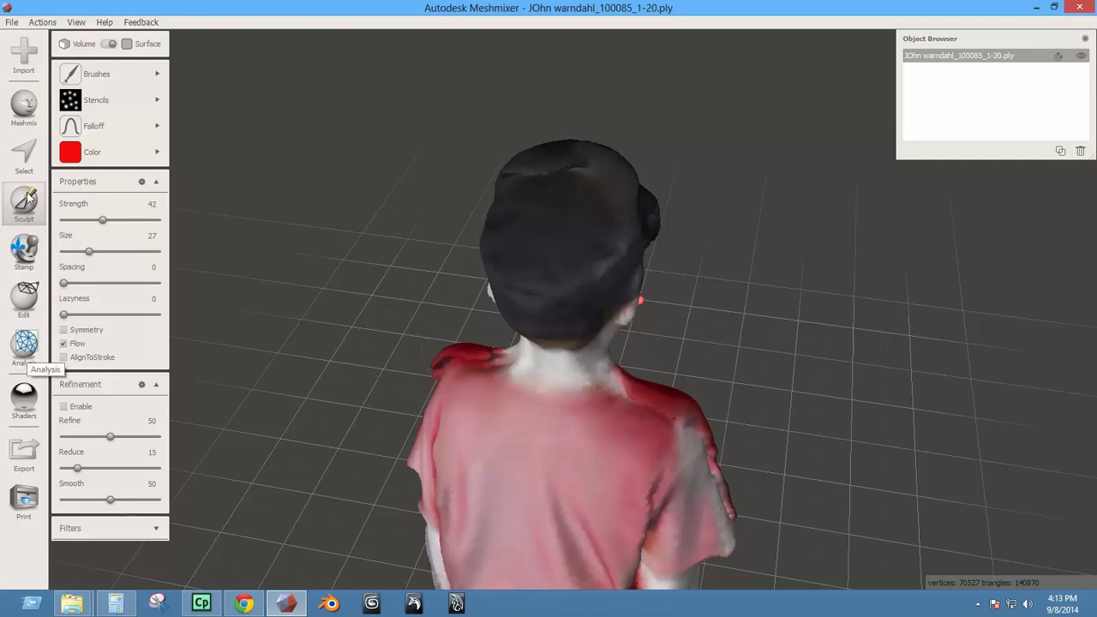
{"action": "left_click", "coordinate": [24, 153]}
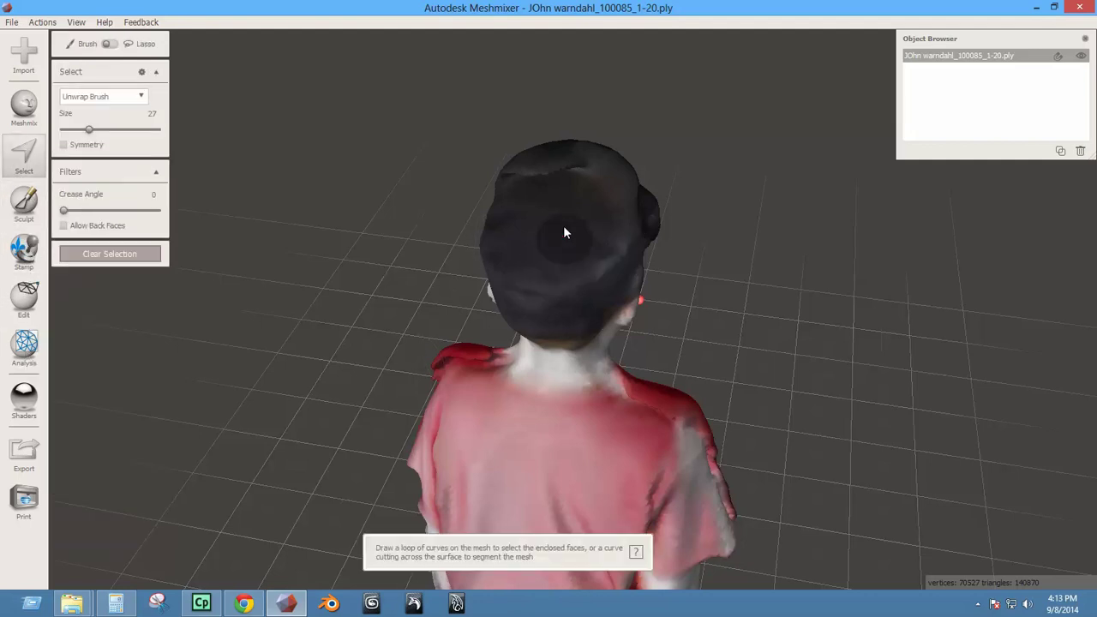
{"action": "left_click", "coordinate": [571, 210]}
{"action": "left_click_drag", "start_coordinate": [533, 232], "coordinate": [532, 207]}
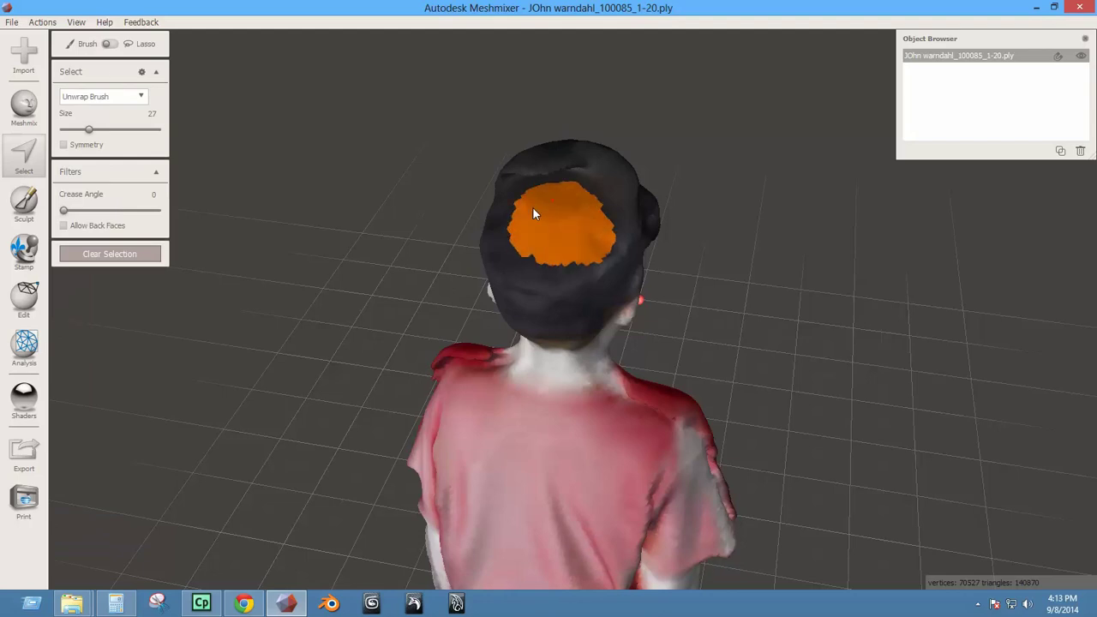
{"action": "left_click_drag", "start_coordinate": [578, 243], "coordinate": [584, 229]}
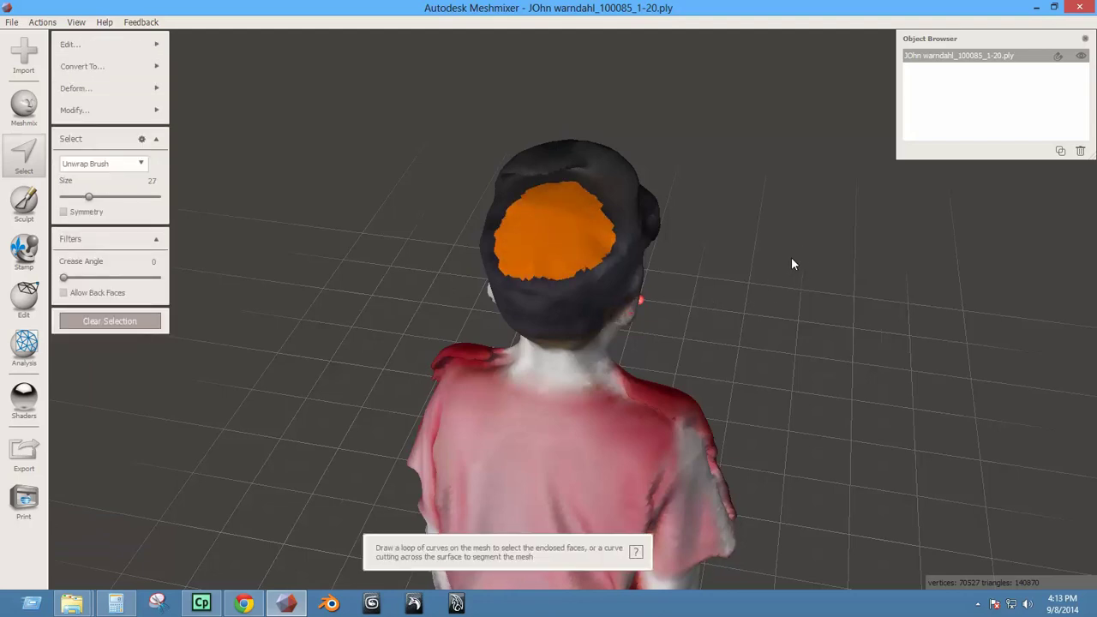
{"action": "key", "text": "Delete"}
Reduce the selection brush size to 9 and select the band of faces bordering the hole in the cap.
{"action": "mouse_move", "coordinate": [624, 272]}
{"action": "right_mouse_down"}
{"action": "mouse_move", "coordinate": [561, 253]}
{"action": "mouse_move", "coordinate": [522, 272]}
{"action": "mouse_move", "coordinate": [346, 262]}
{"action": "mouse_move", "coordinate": [354, 335]}
{"action": "mouse_move", "coordinate": [466, 282]}
{"action": "mouse_move", "coordinate": [740, 255]}
{"action": "mouse_move", "coordinate": [780, 297]}
{"action": "mouse_move", "coordinate": [497, 227]}
{"action": "right_mouse_up"}
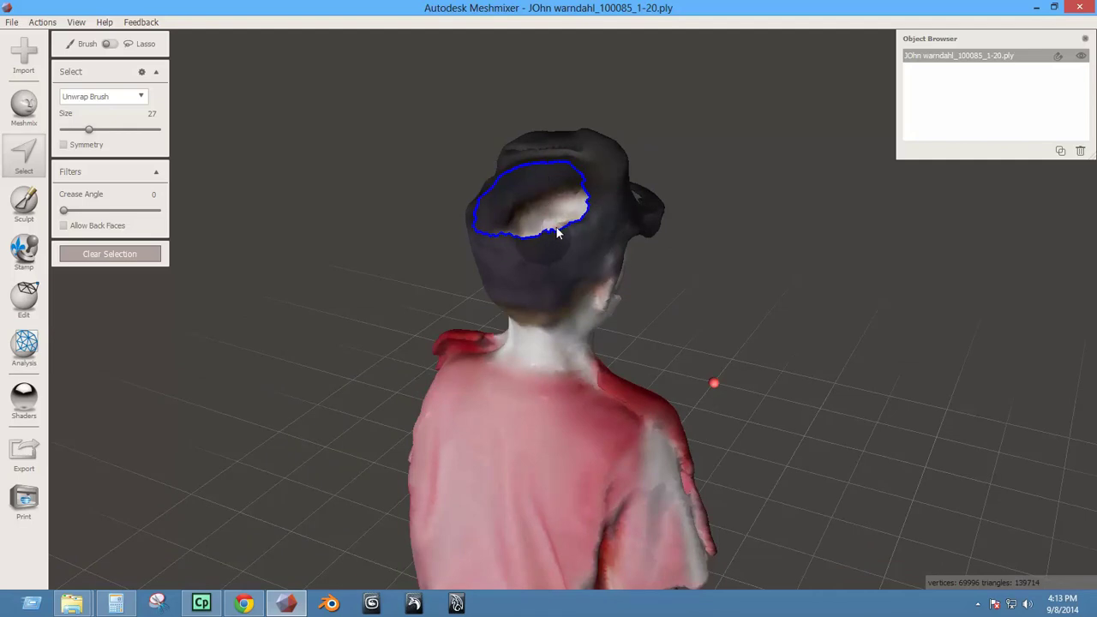
{"action": "scroll", "coordinate": [491, 208], "scroll_direction": "up", "scroll_amount": 1}
{"action": "right_click_drag", "start_coordinate": [491, 205], "coordinate": [484, 395], "text": "alt"}
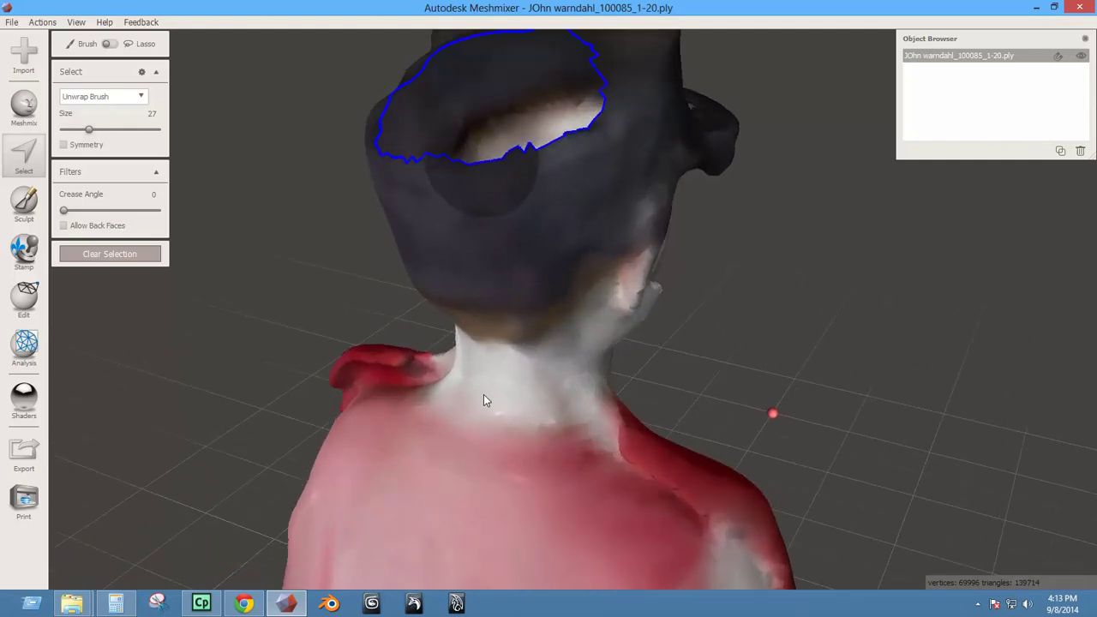
{"action": "middle_click_drag", "start_coordinate": [485, 253], "coordinate": [487, 379]}
{"action": "right_click_drag", "start_coordinate": [486, 384], "coordinate": [480, 341]}
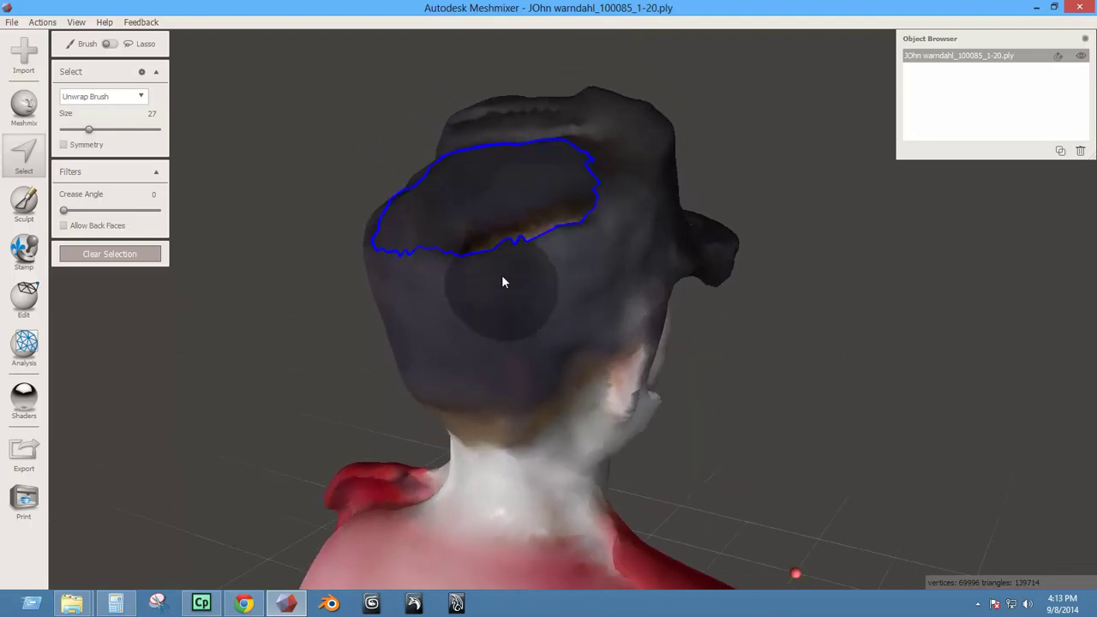
{"action": "key", "text": "["}
{"action": "key", "text": "["}
{"action": "key", "text": "["}
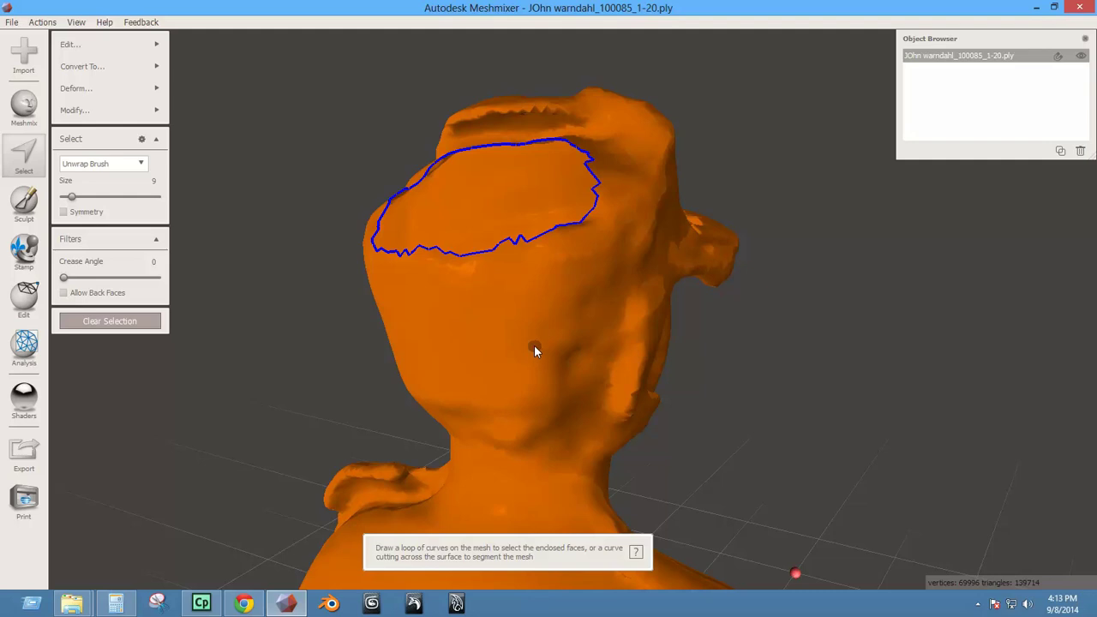
{"action": "key", "text": "i"}
{"action": "scroll", "coordinate": [512, 255], "scroll_direction": "up", "scroll_amount": 5}
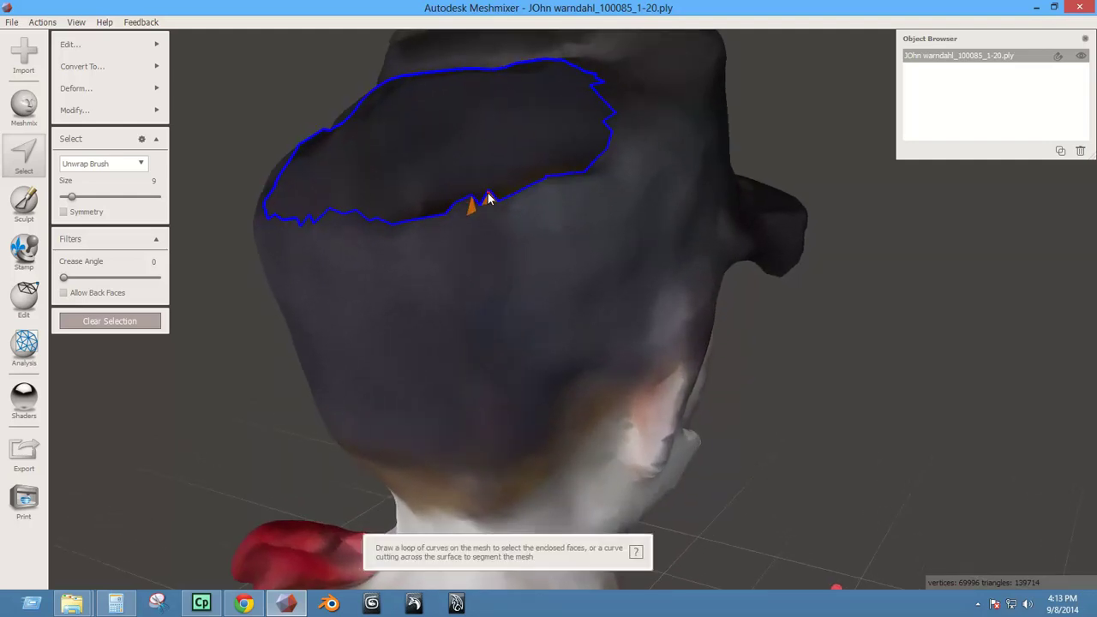
{"action": "left_click", "coordinate": [488, 199]}
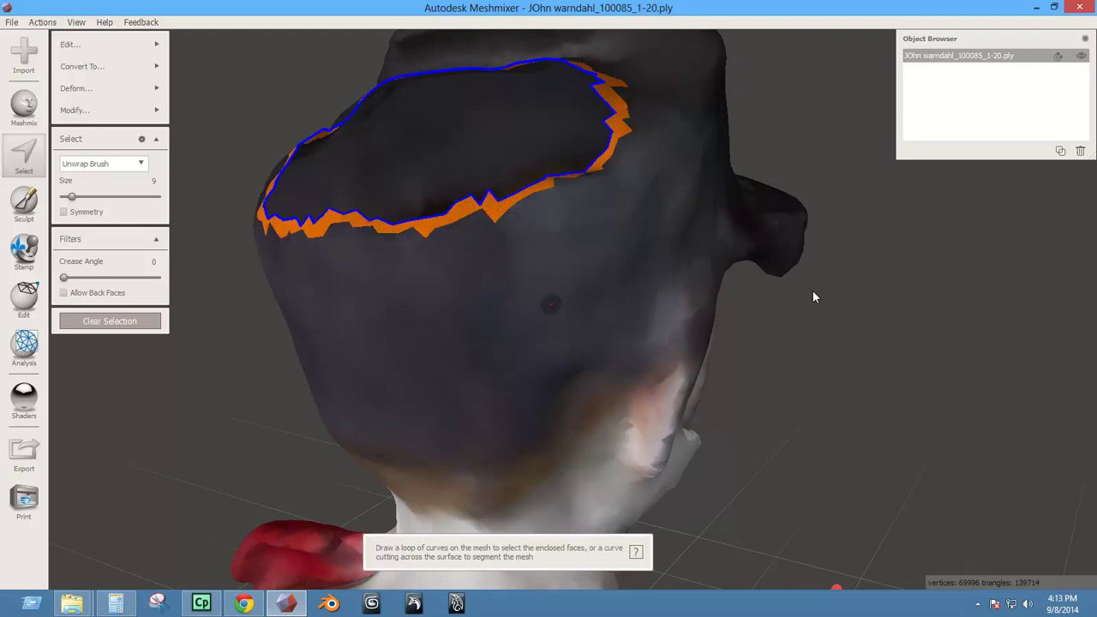
Fill the cap's hole with a Smooth MVC replacement at scale 0.89 and bulge 1, and clear the selection.
{"action": "key", "text": "f"}
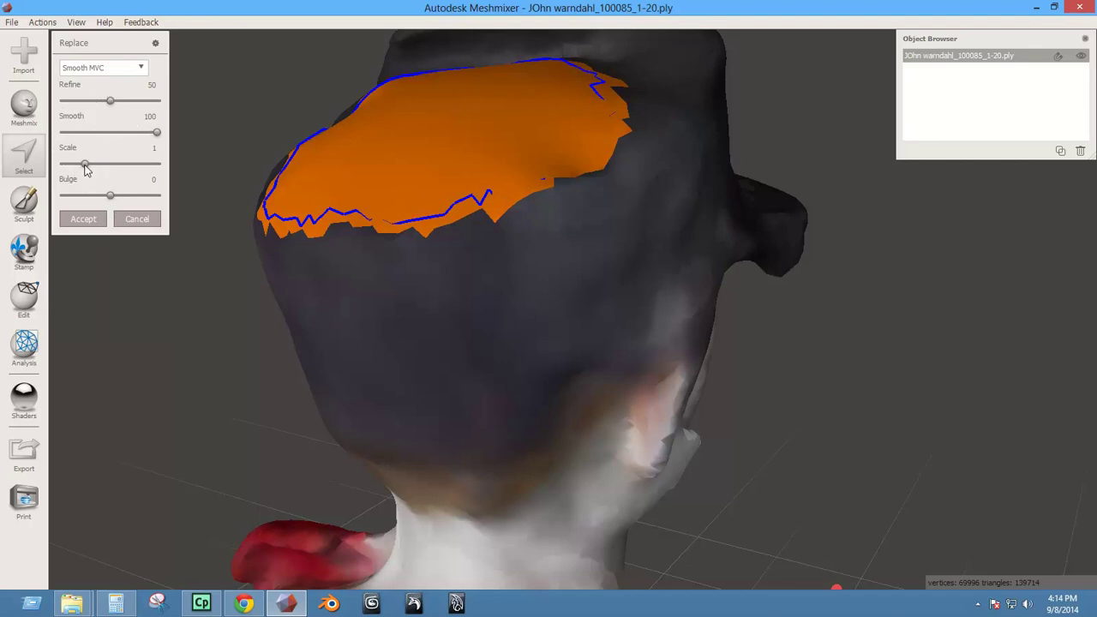
{"action": "right_click_drag", "start_coordinate": [367, 253], "coordinate": [266, 253]}
{"action": "left_click_drag", "start_coordinate": [85, 168], "coordinate": [52, 176]}
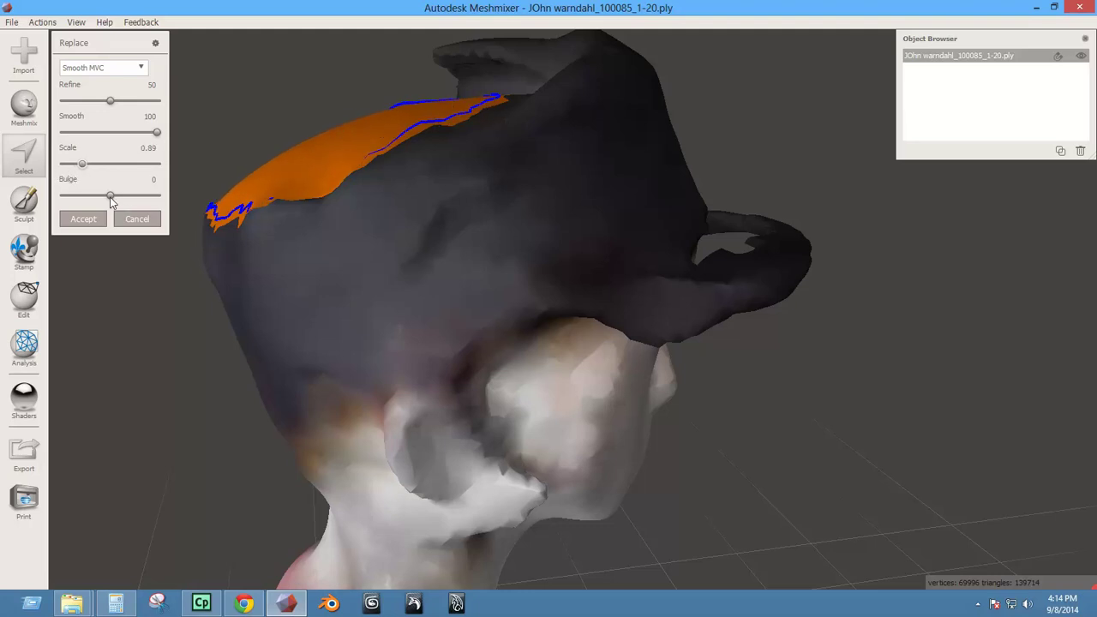
{"action": "mouse_move", "coordinate": [111, 197]}
{"action": "left_mouse_down"}
{"action": "mouse_move", "coordinate": [131, 198]}
{"action": "mouse_move", "coordinate": [39, 198]}
{"action": "mouse_move", "coordinate": [190, 200]}
{"action": "mouse_move", "coordinate": [104, 200]}
{"action": "mouse_move", "coordinate": [113, 198]}
{"action": "left_mouse_up"}
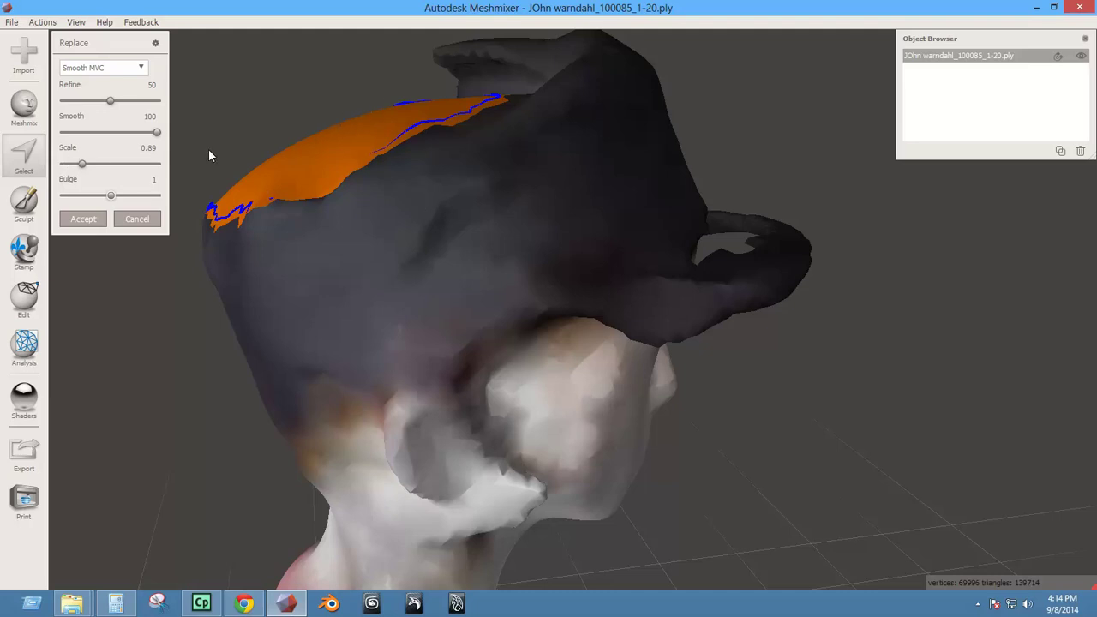
{"action": "key", "text": "Return"}
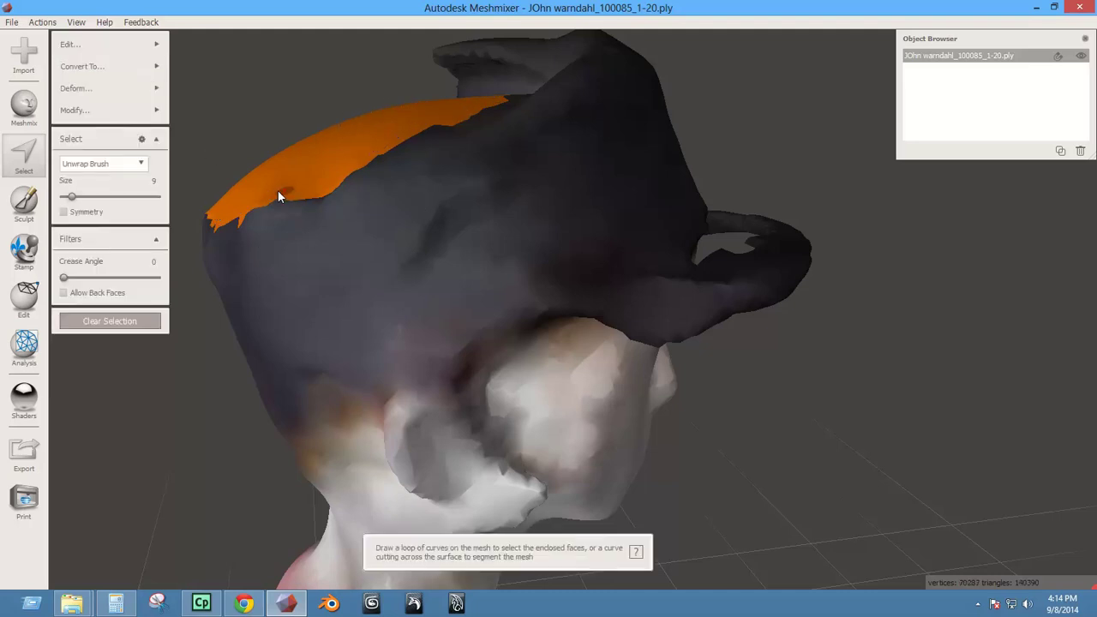
{"action": "key", "text": "Escape"}
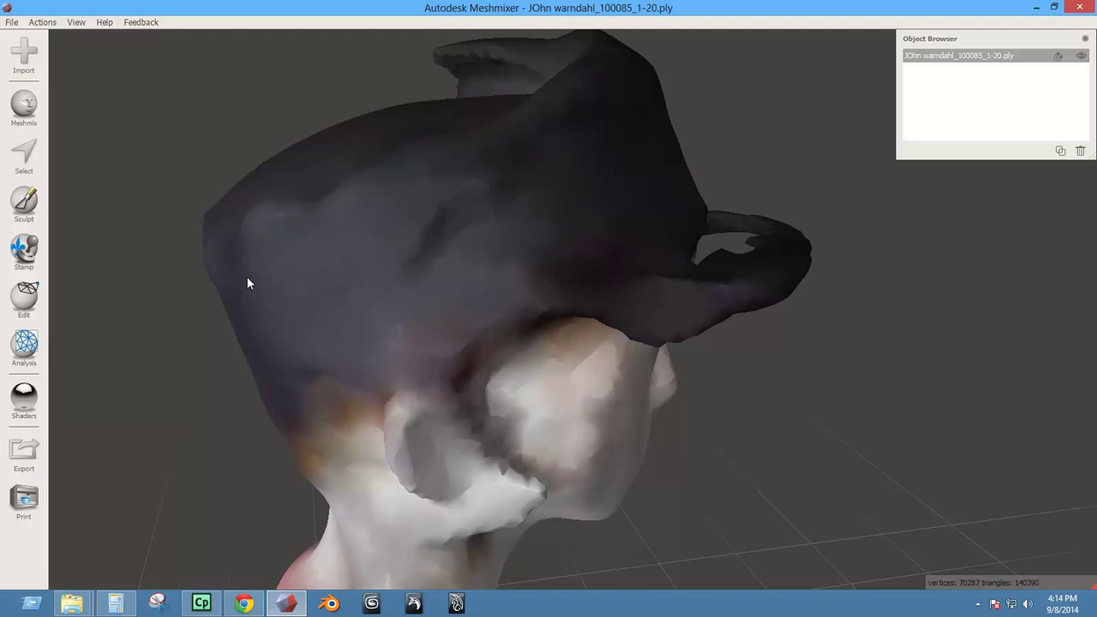
Examine the filled cap from the side, back, above and front of the figure.
{"action": "right_click_drag", "start_coordinate": [247, 276], "coordinate": [387, 306]}
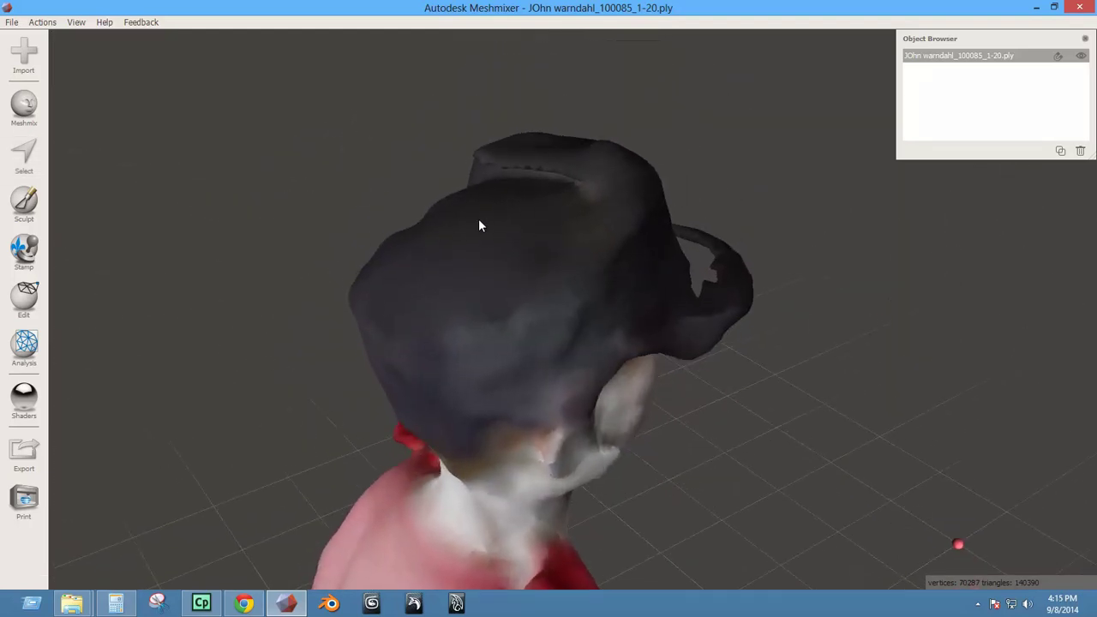
{"action": "right_click_drag", "start_coordinate": [466, 289], "coordinate": [610, 308]}
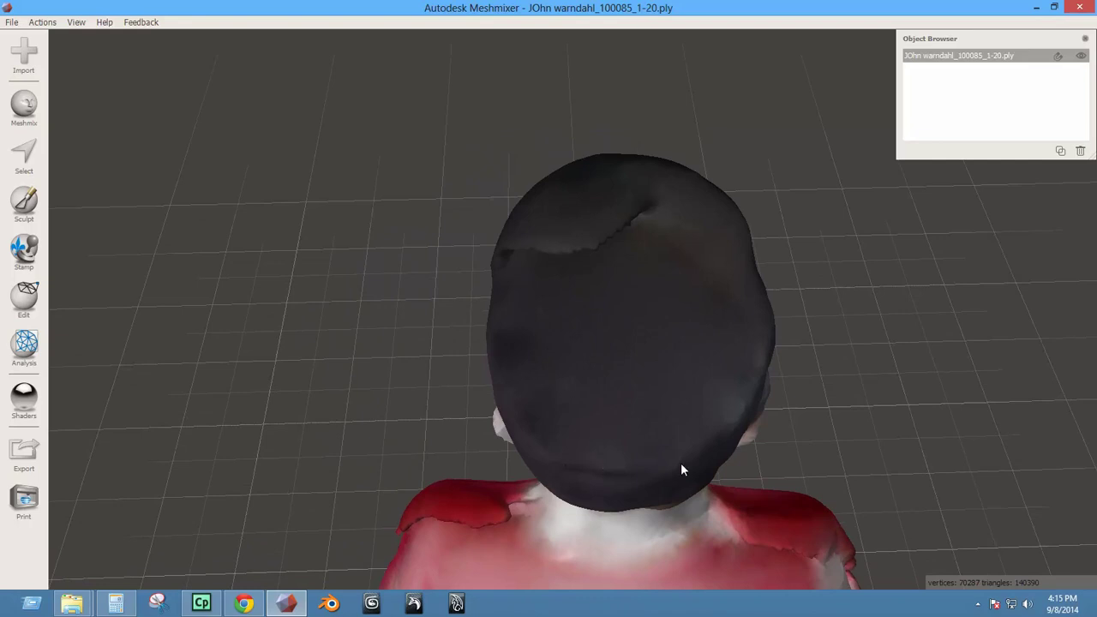
{"action": "right_click_drag", "start_coordinate": [696, 248], "coordinate": [553, 215]}
{"action": "right_click_drag", "start_coordinate": [540, 172], "coordinate": [547, 212]}
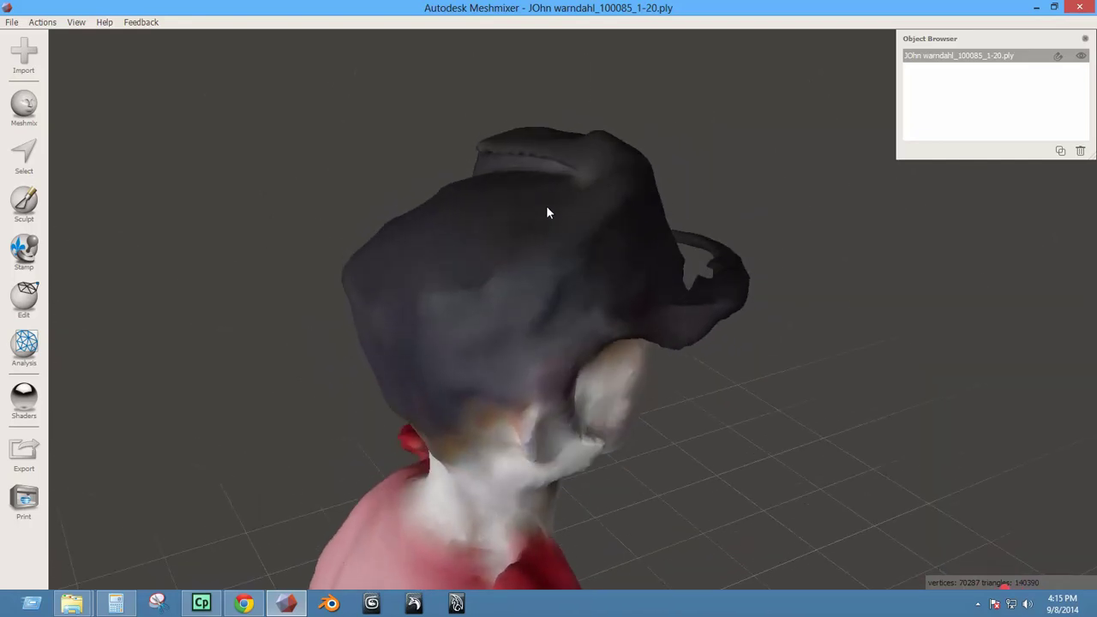
{"action": "right_click_drag", "start_coordinate": [437, 222], "coordinate": [589, 244]}
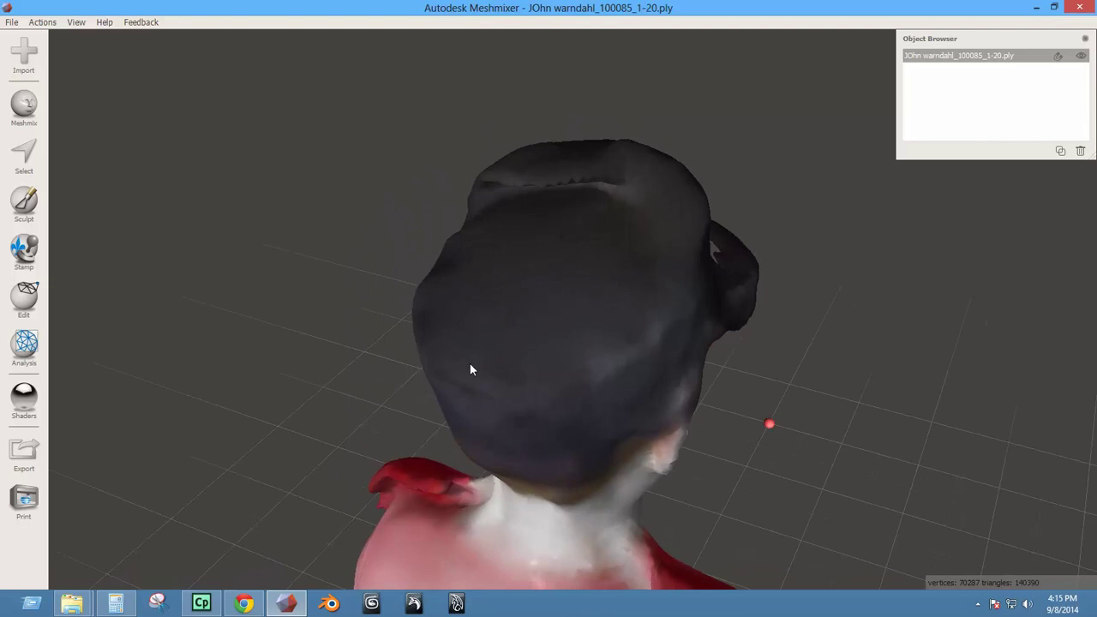
{"action": "right_click_drag", "start_coordinate": [614, 385], "coordinate": [460, 332]}
{"action": "right_click_drag", "start_coordinate": [493, 189], "coordinate": [315, 441]}
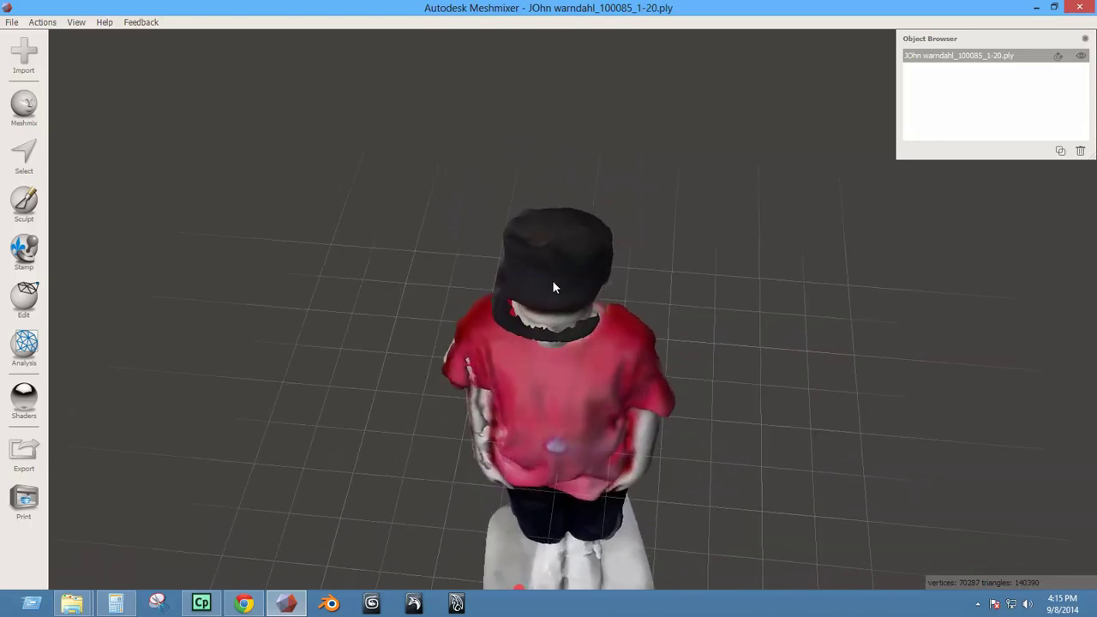
Start an import that replaces the current mesh and choose the figure's original scan in the 1 - PLY Files folder.
{"action": "left_click", "coordinate": [12, 22]}
{"action": "left_click", "coordinate": [12, 23]}
{"action": "left_click", "coordinate": [26, 60]}
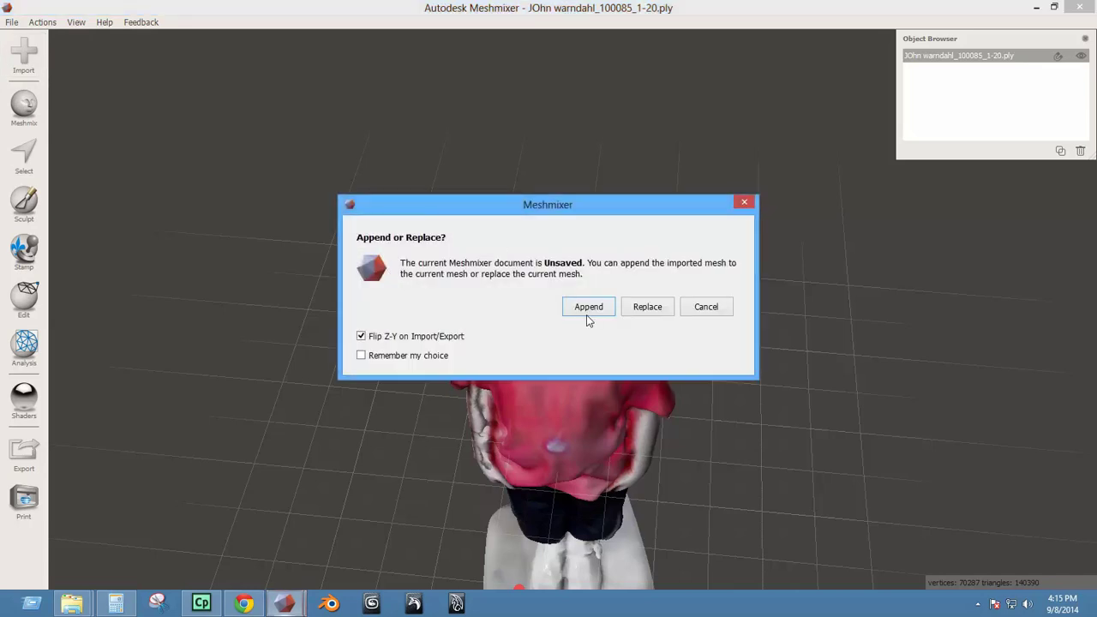
{"action": "left_click", "coordinate": [648, 309]}
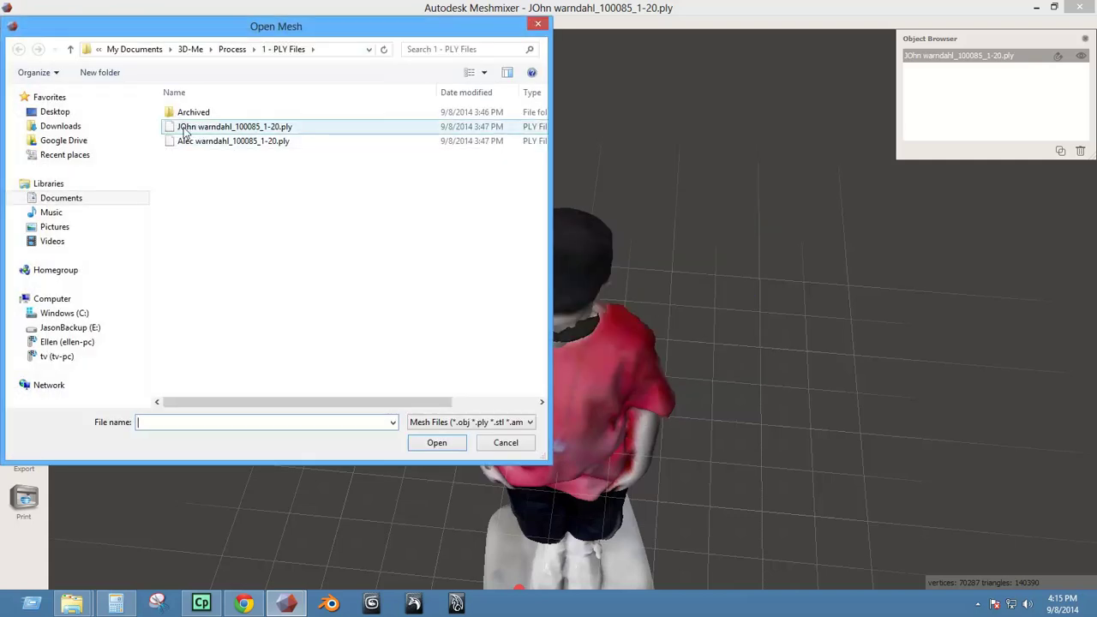
{"action": "left_click", "coordinate": [190, 131]}
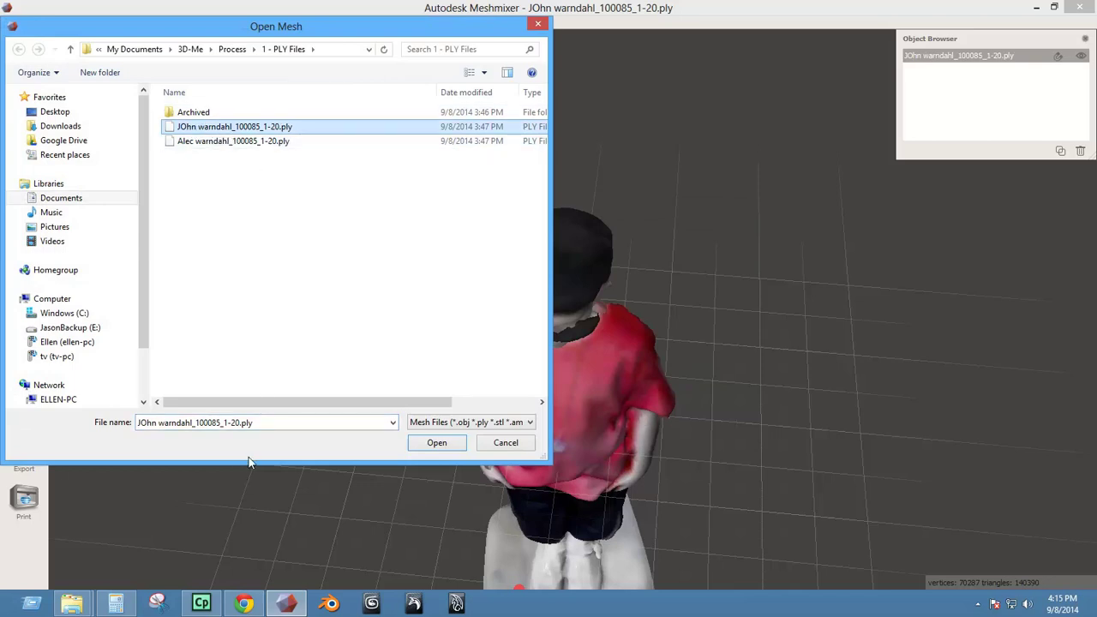
Copy the chosen scan's file name without its extension and open the PLY file.
{"action": "left_click", "coordinate": [239, 423]}
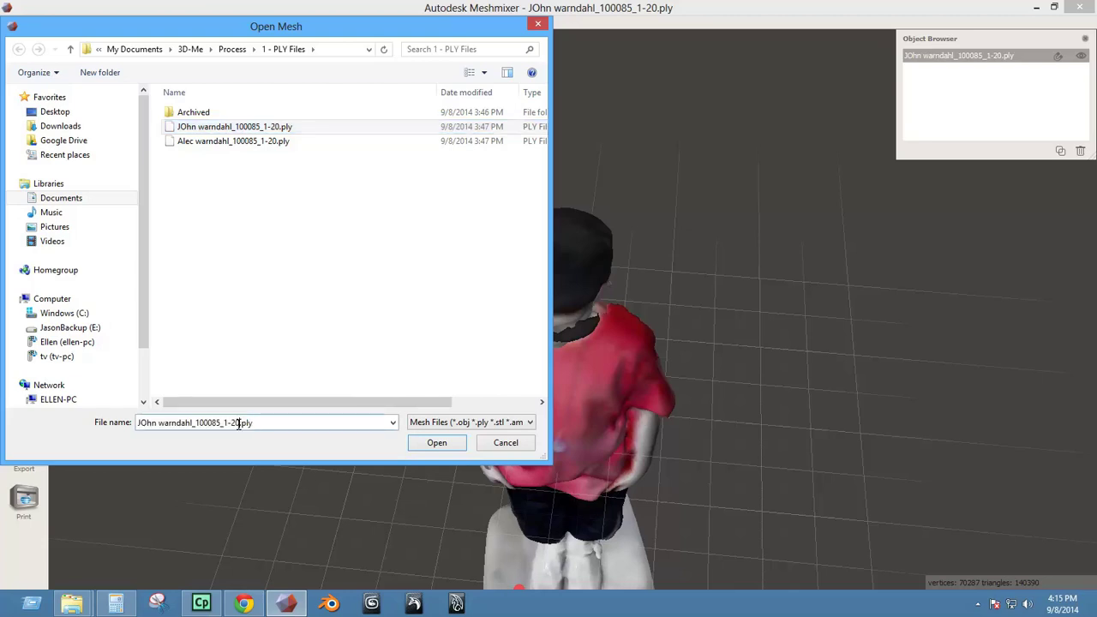
{"action": "left_click_drag", "start_coordinate": [239, 423], "coordinate": [123, 421]}
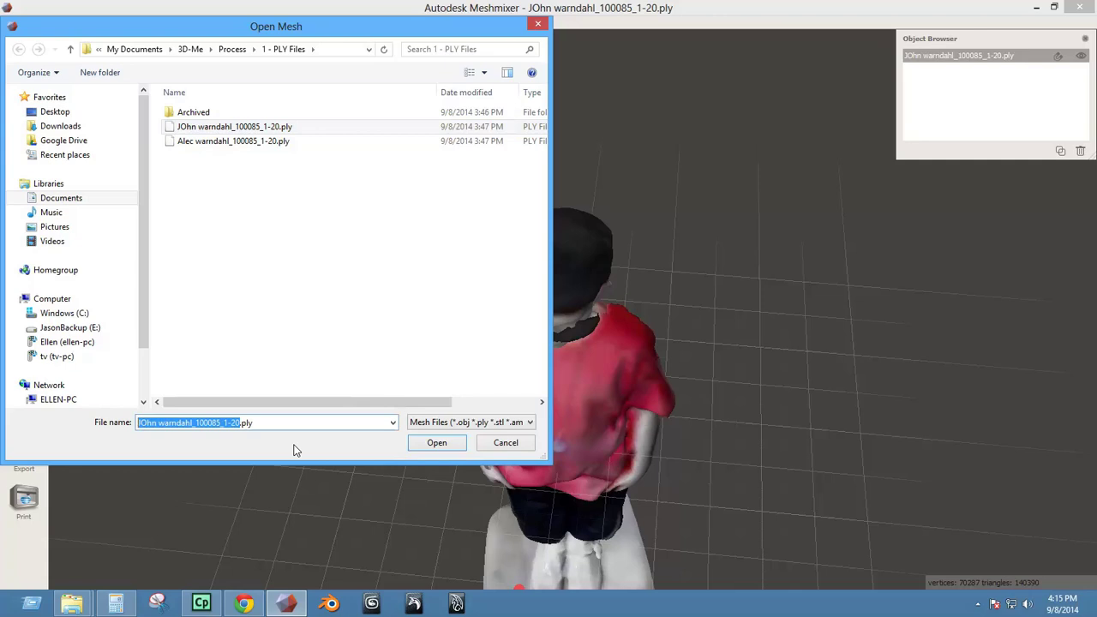
{"action": "right_click", "coordinate": [217, 424]}
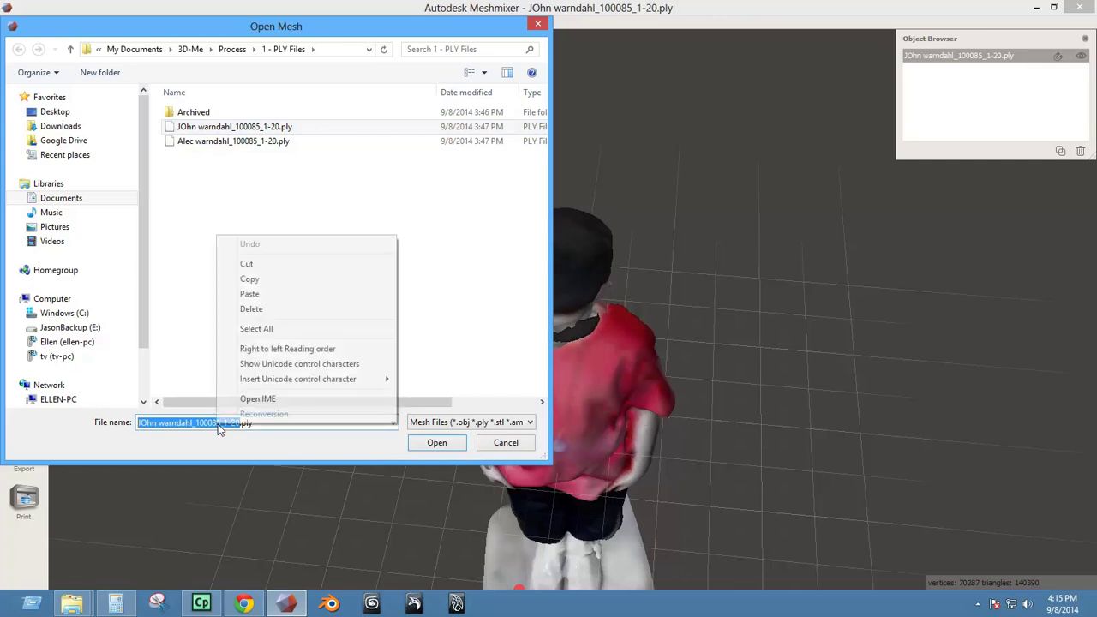
{"action": "left_click", "coordinate": [250, 282]}
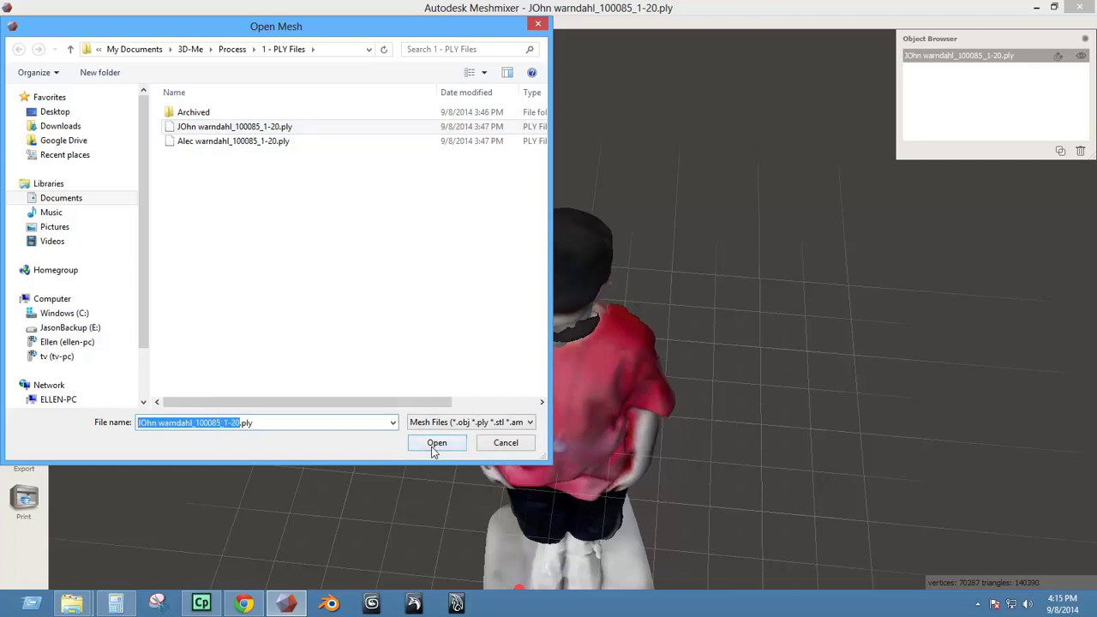
{"action": "left_click", "coordinate": [434, 446]}
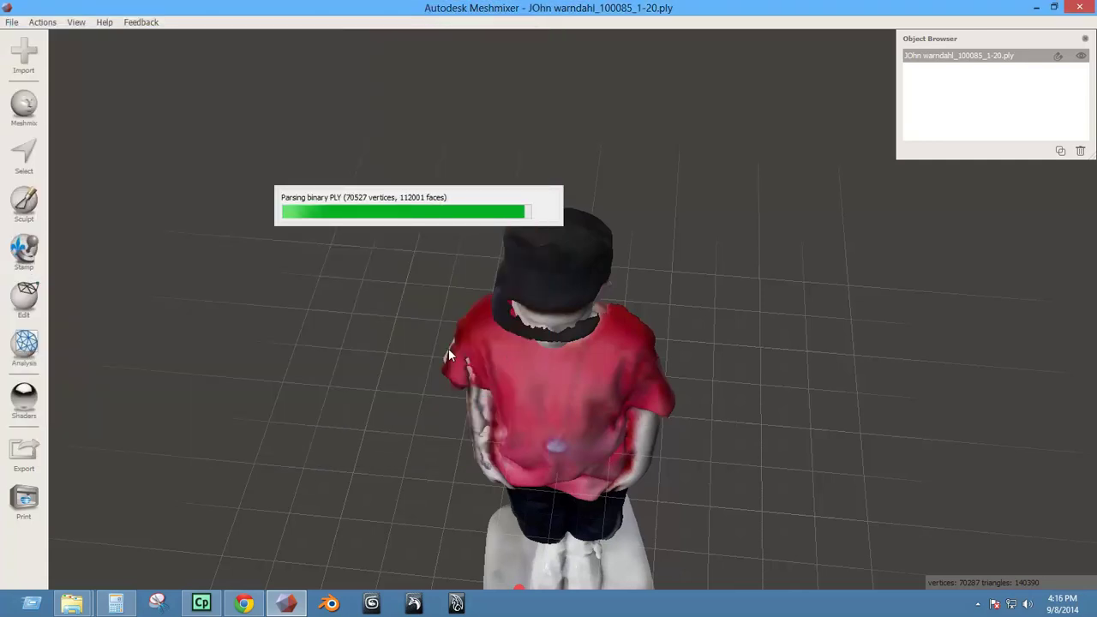
Save the reloaded scan as a Meshmixer Format (.mix) file in the Process > WIP folder, using the copied scan file name.
{"action": "left_click", "coordinate": [12, 22]}
{"action": "left_click", "coordinate": [49, 68]}
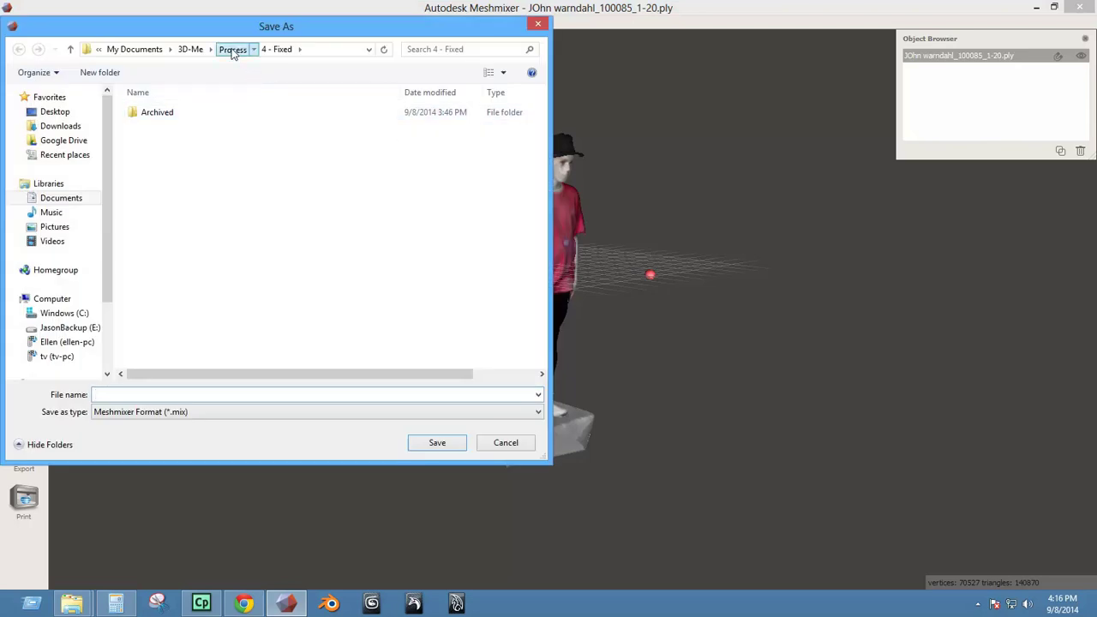
{"action": "left_click", "coordinate": [233, 50]}
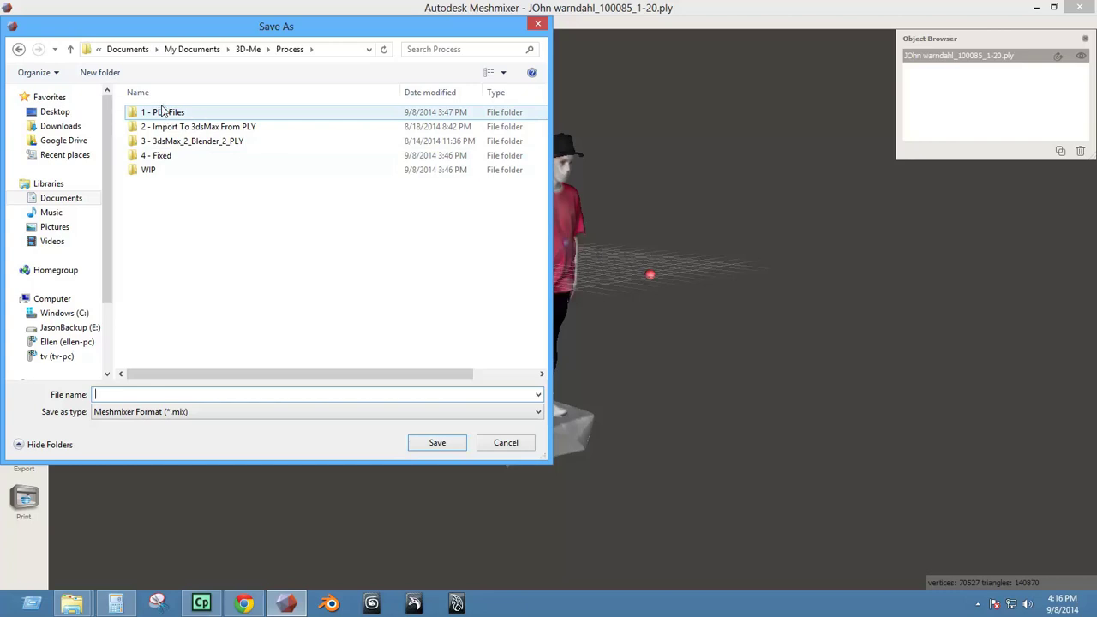
{"action": "double_click", "coordinate": [152, 175]}
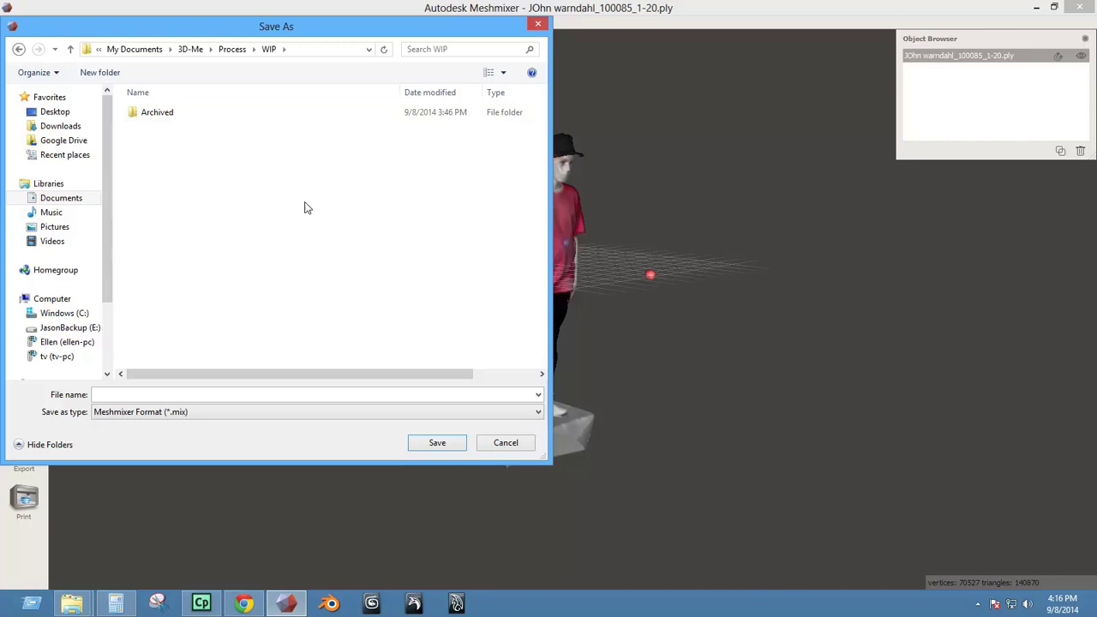
{"action": "left_click", "coordinate": [124, 394]}
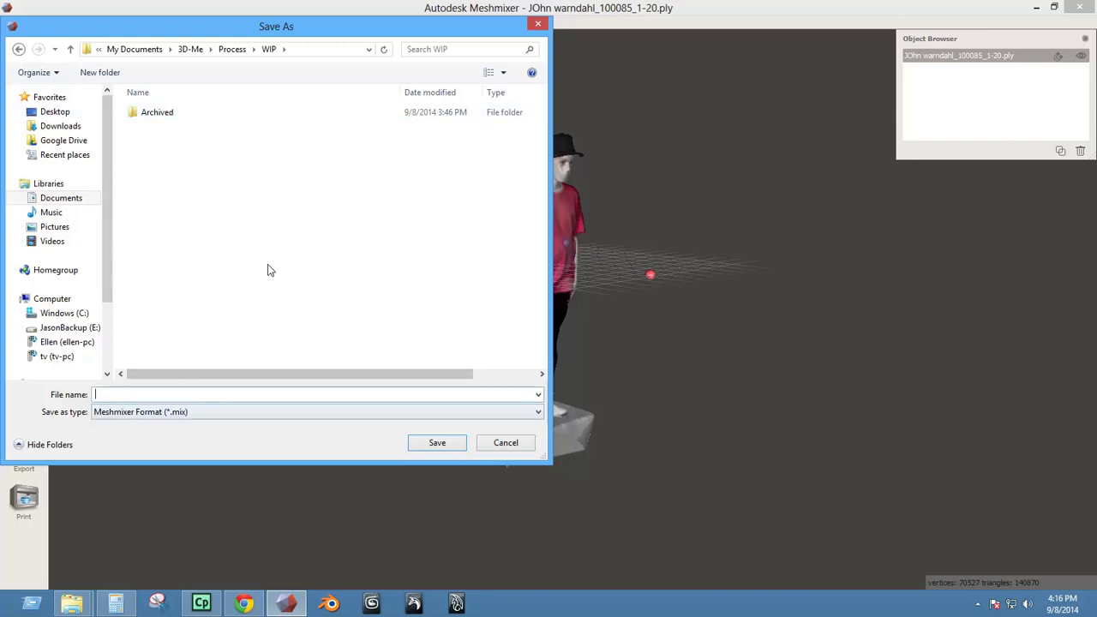
{"action": "key", "text": "ctrl+v"}
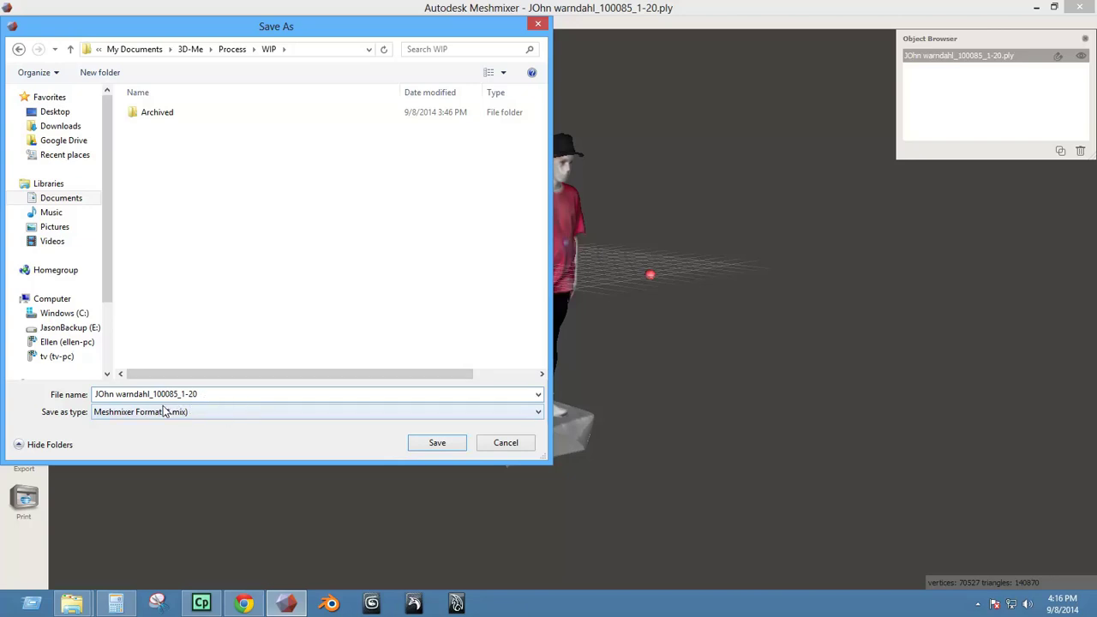
{"action": "left_click", "coordinate": [438, 443]}
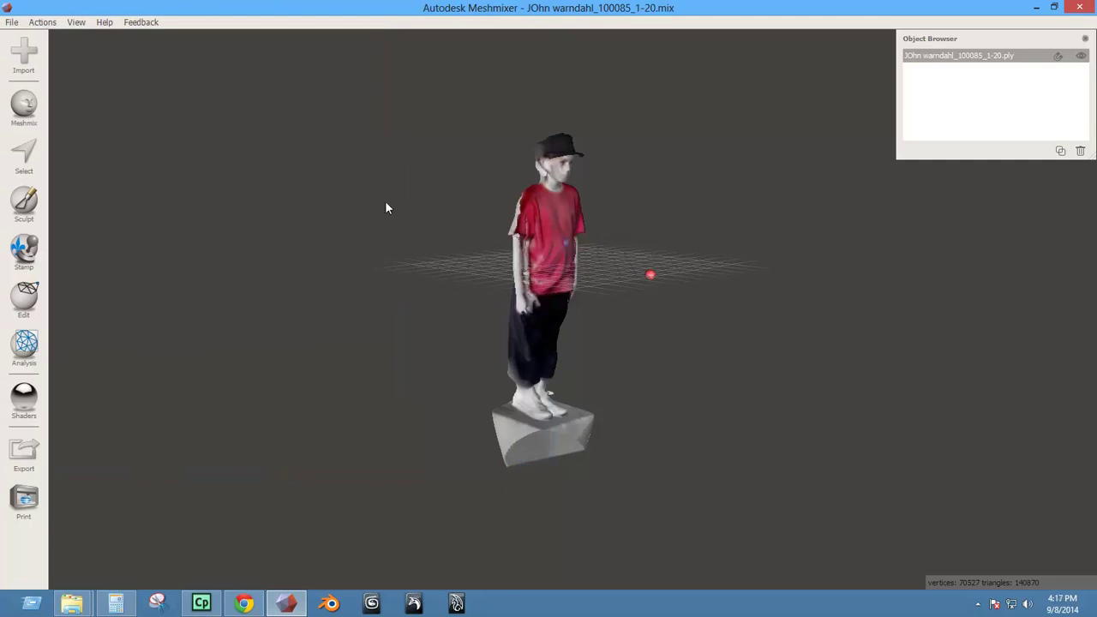
Check the figure for mesh defects with the Inspector from the side and front, and close it without repairing anything.
{"action": "right_click_drag", "start_coordinate": [470, 240], "coordinate": [534, 265]}
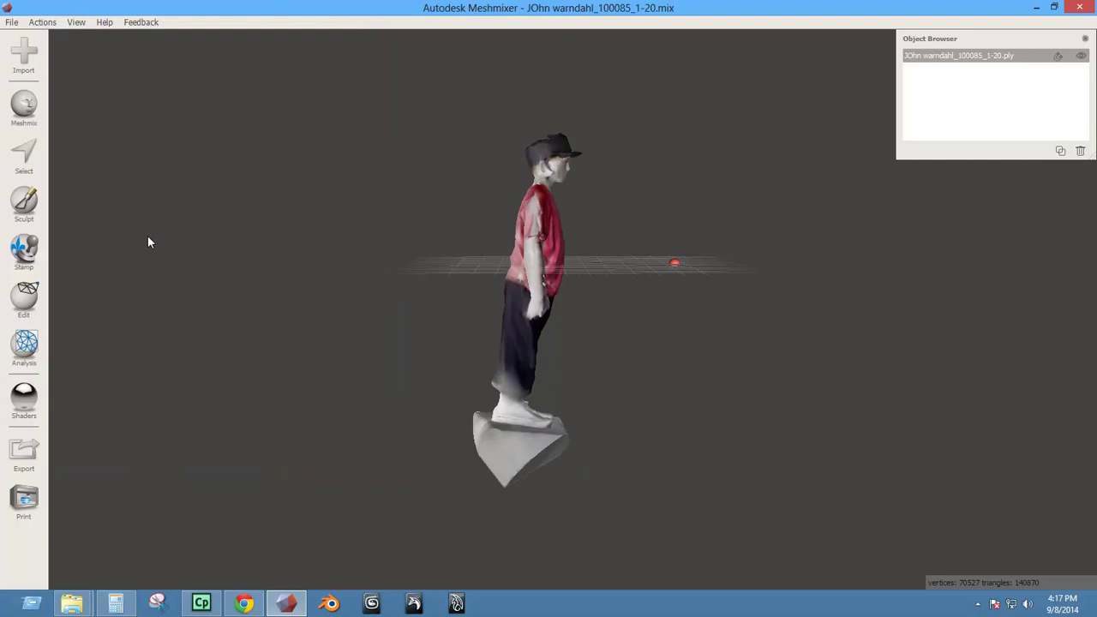
{"action": "left_click", "coordinate": [28, 350]}
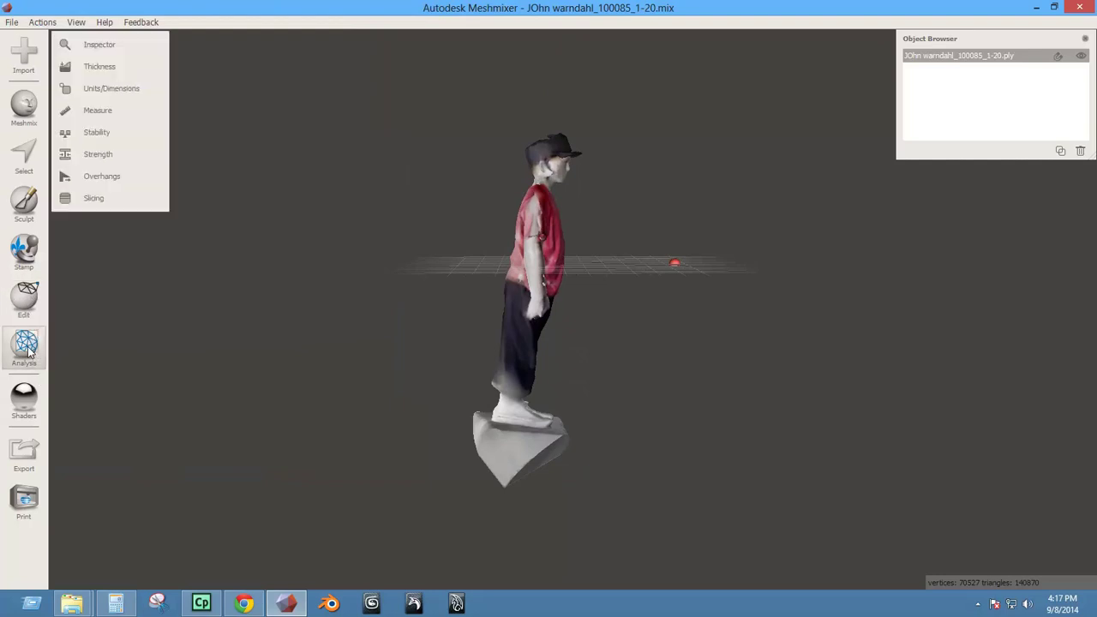
{"action": "left_click", "coordinate": [101, 45]}
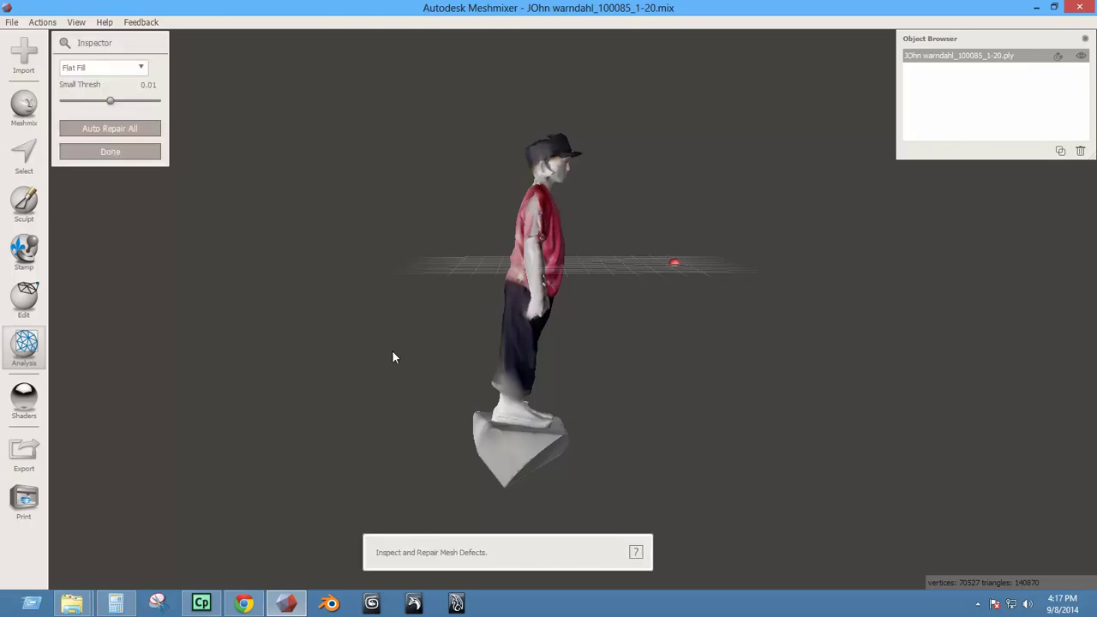
{"action": "right_click_drag", "start_coordinate": [429, 326], "coordinate": [295, 335]}
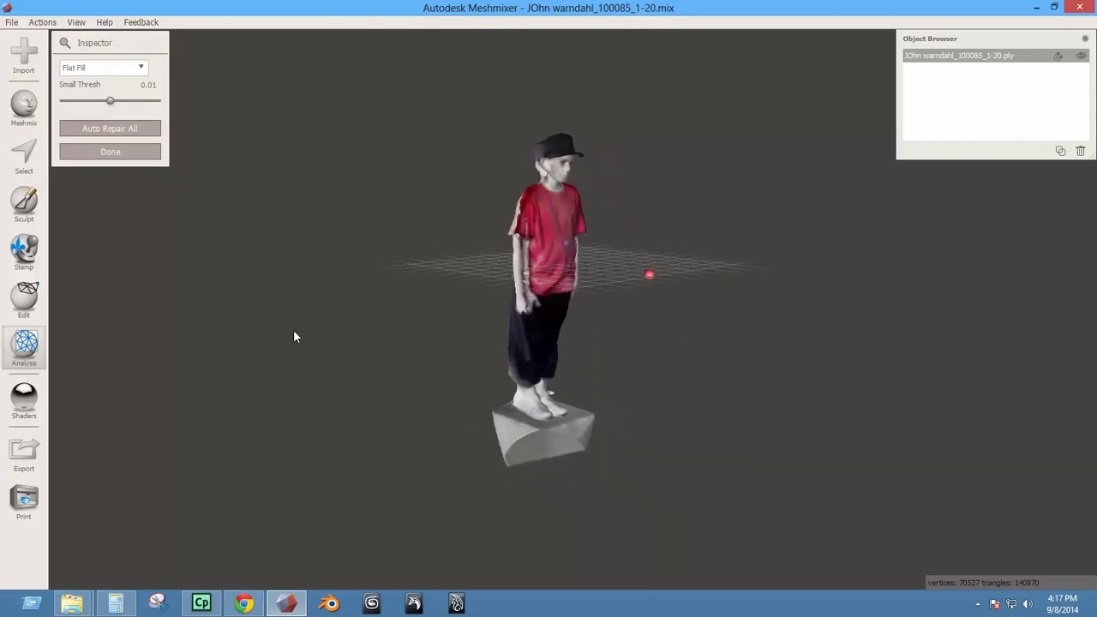
{"action": "scroll", "coordinate": [584, 334], "scroll_direction": "up", "scroll_amount": 5}
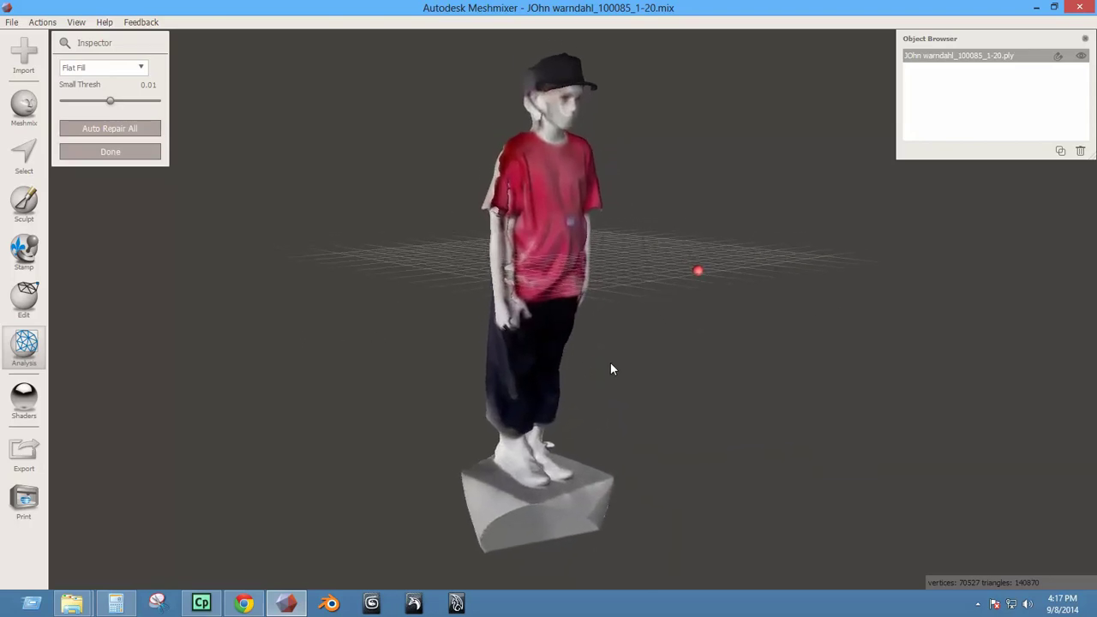
{"action": "right_click_drag", "start_coordinate": [674, 432], "coordinate": [654, 385]}
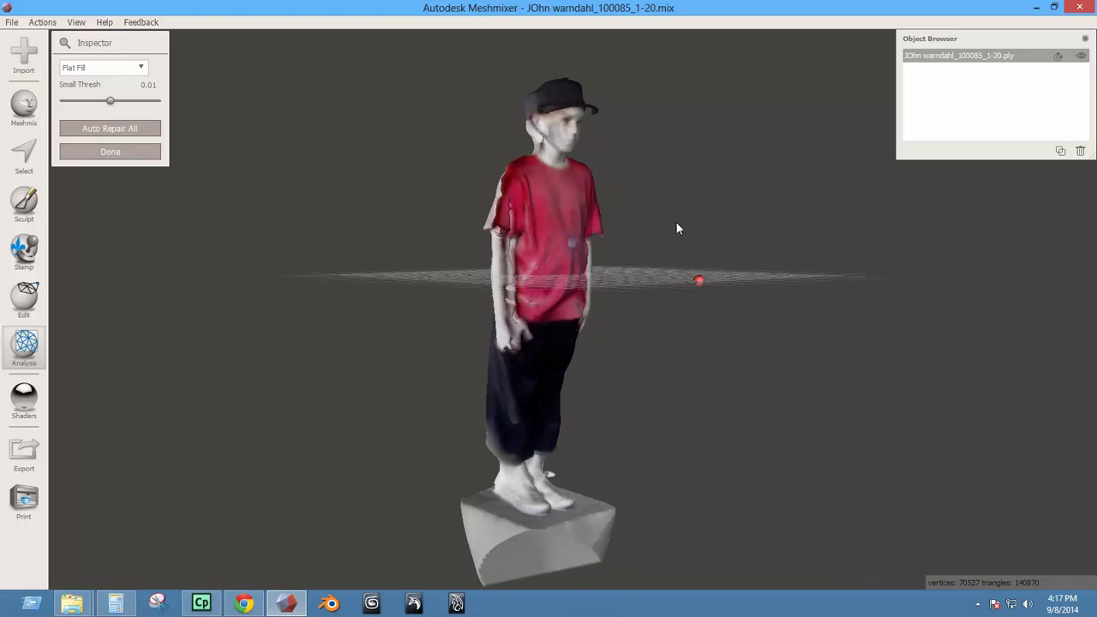
{"action": "left_click", "coordinate": [102, 152]}
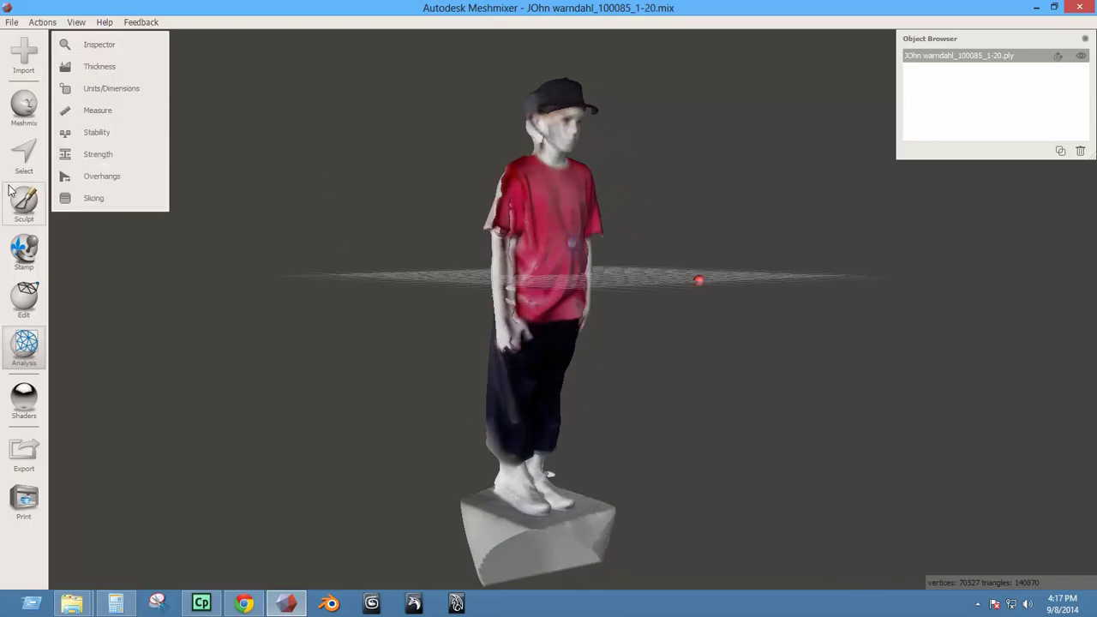
Select a small round patch on the shirt's chest with the Unwrap Brush at size 28 and delete its faces.
{"action": "key", "text": "s"}
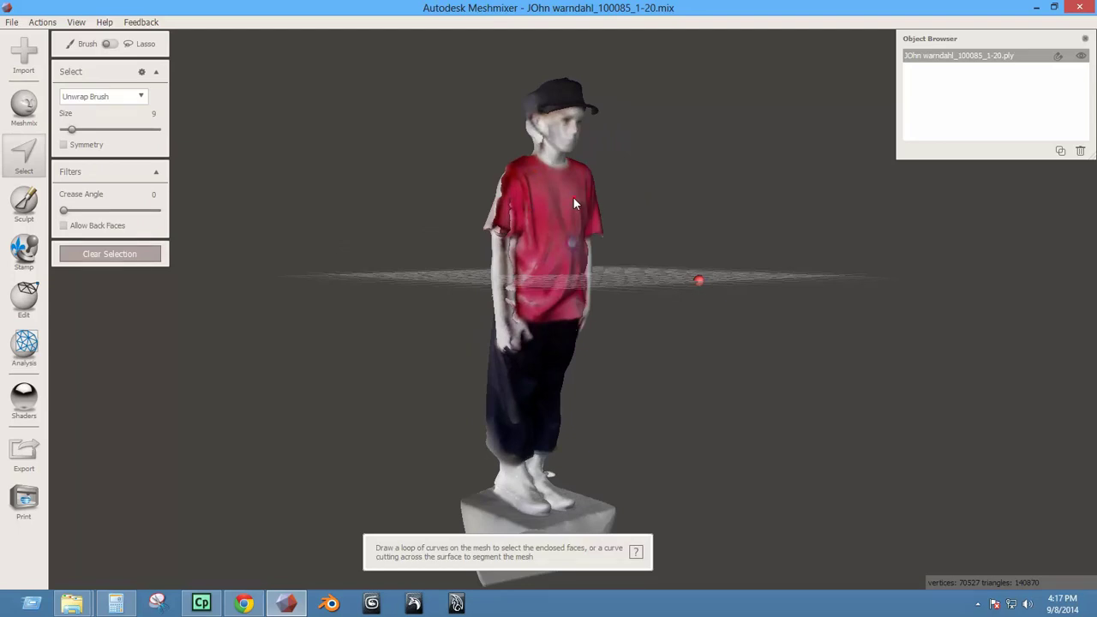
{"action": "key", "text": "bracketright"}
{"action": "left_click", "coordinate": [570, 199]}
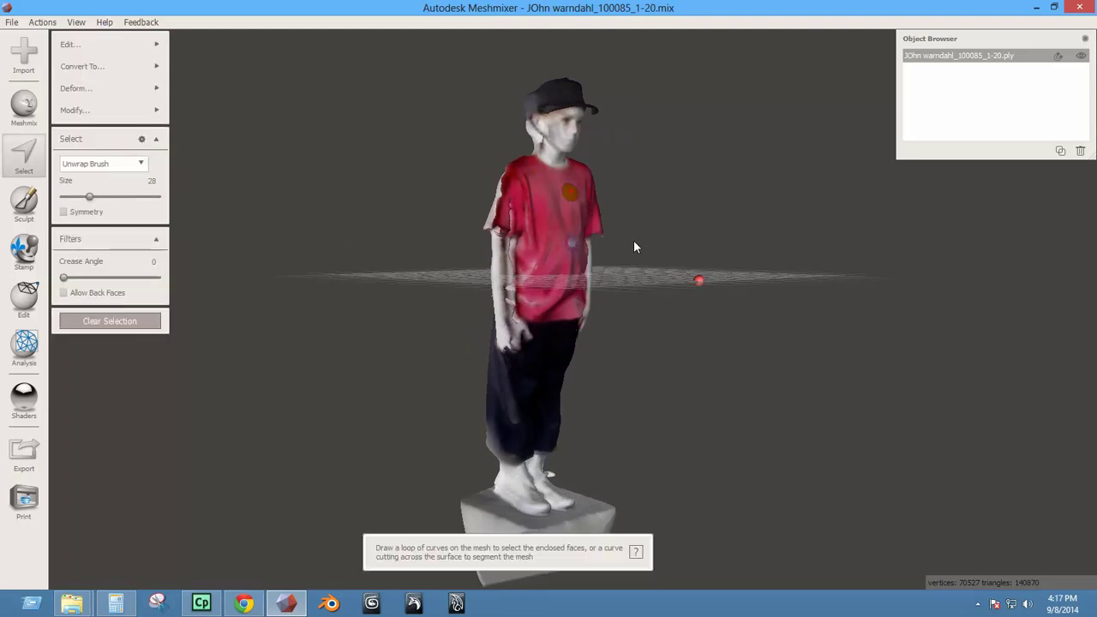
{"action": "key", "text": "Delete"}
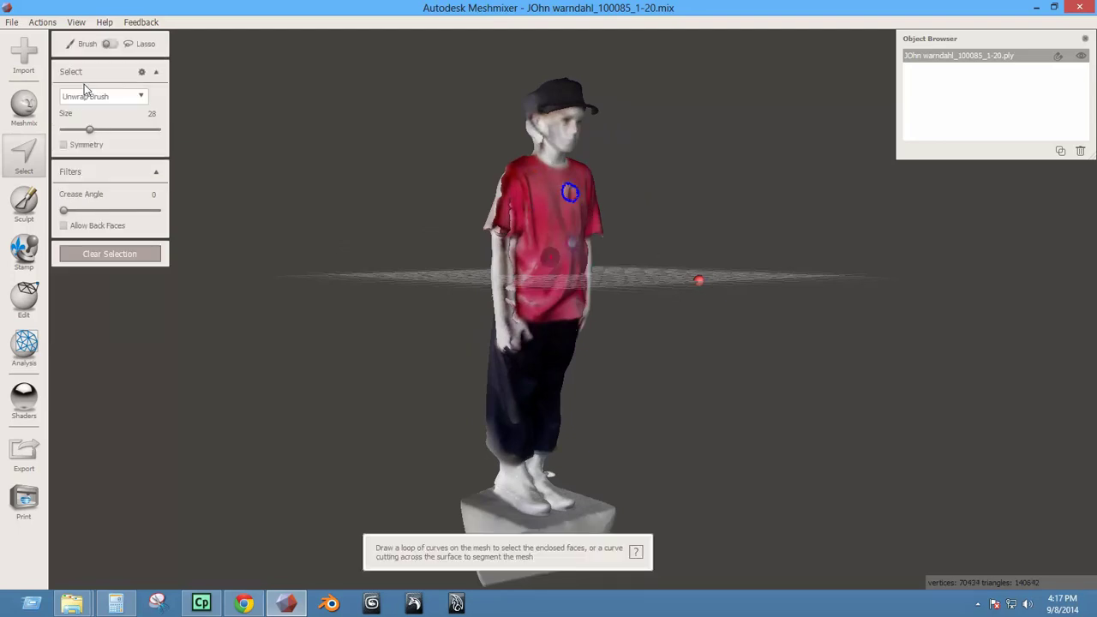
Inspect the chest hole with the Inspector, choose Smooth Fill, and close the tool without repairing the mesh.
{"action": "left_click", "coordinate": [24, 343]}
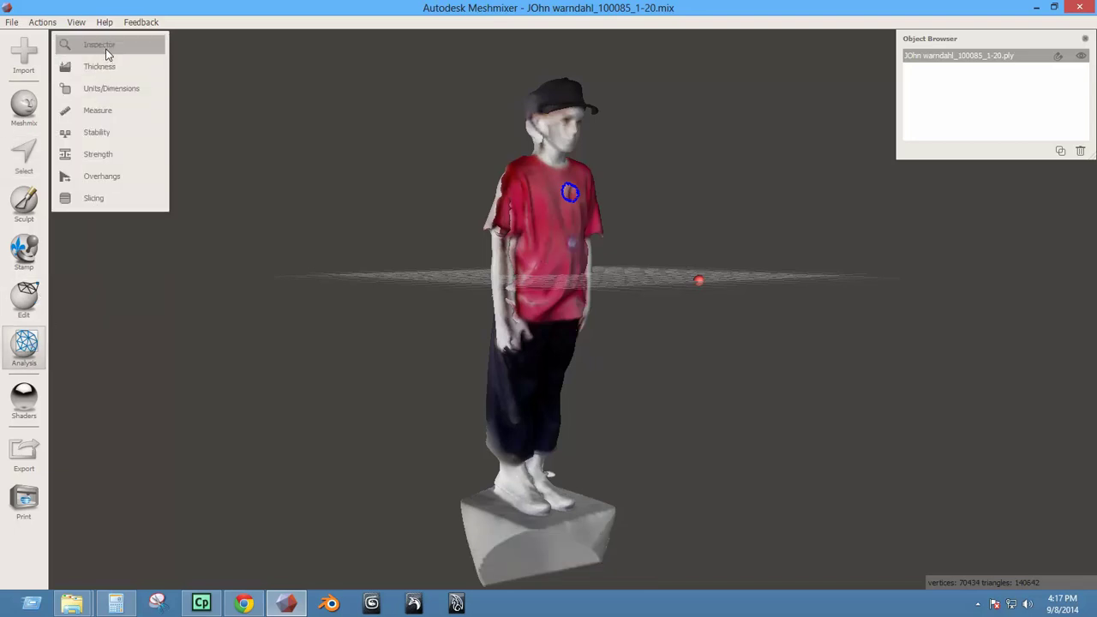
{"action": "left_click", "coordinate": [108, 48]}
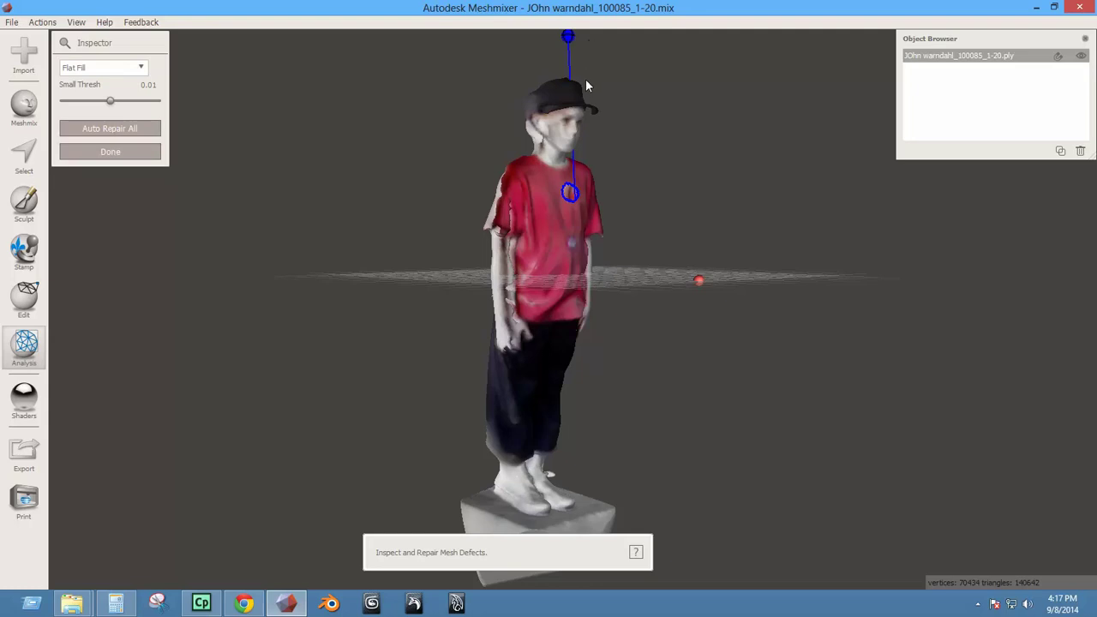
{"action": "right_click_drag", "start_coordinate": [589, 232], "coordinate": [596, 269]}
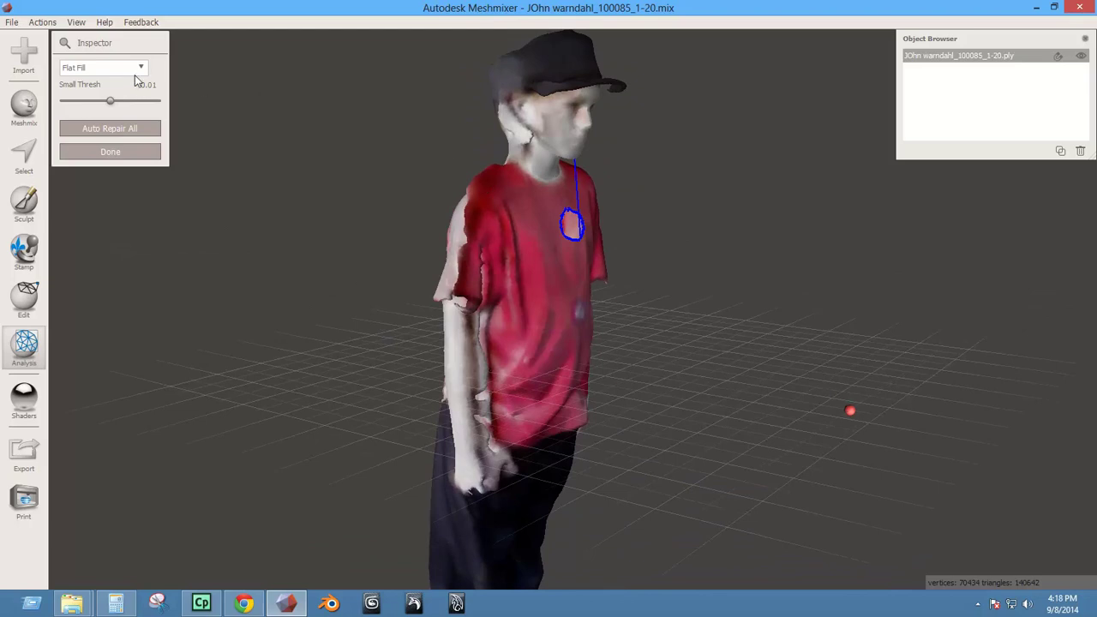
{"action": "left_click", "coordinate": [95, 70]}
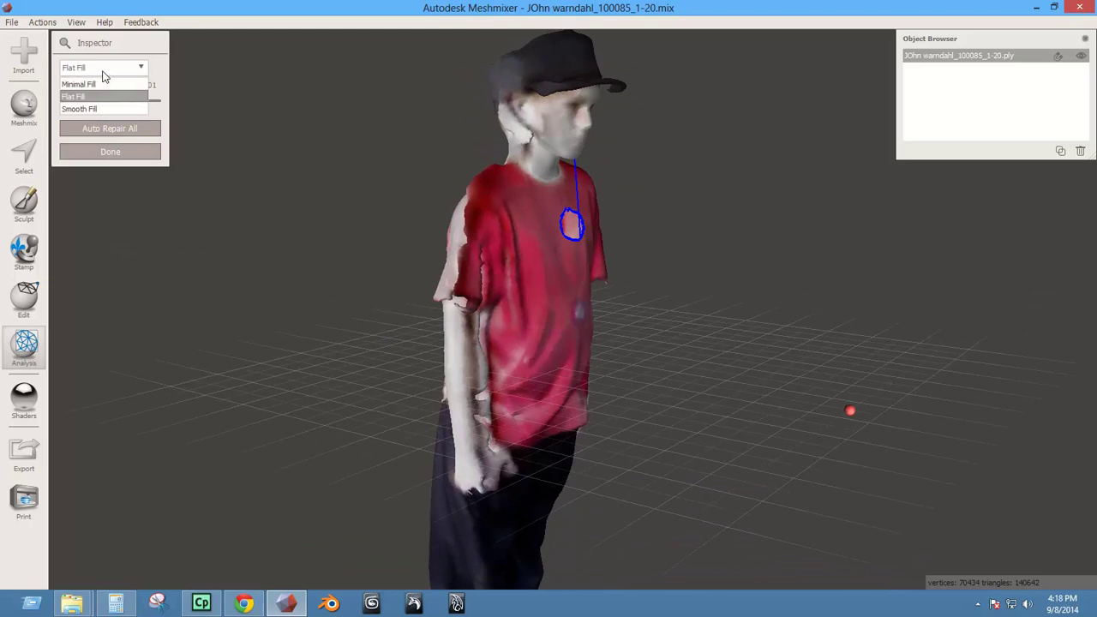
{"action": "left_click", "coordinate": [95, 108]}
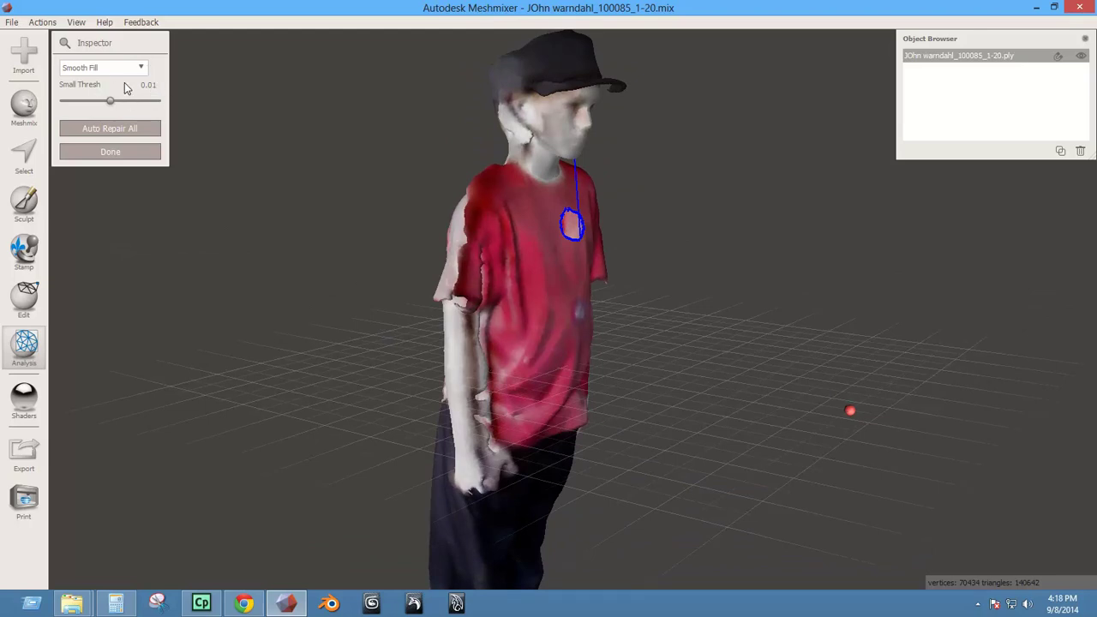
{"action": "left_click", "coordinate": [110, 155]}
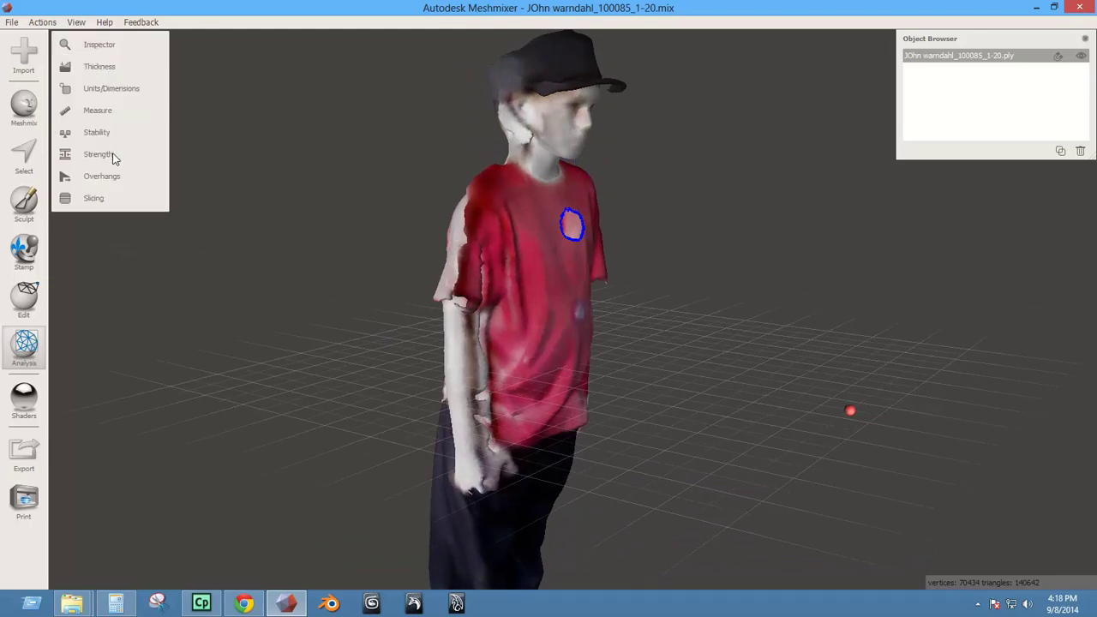
Auto-repair all defects with the Inspector's Smooth Fill, view the chest from the front, and finish the Inspector.
{"action": "left_click", "coordinate": [97, 44]}
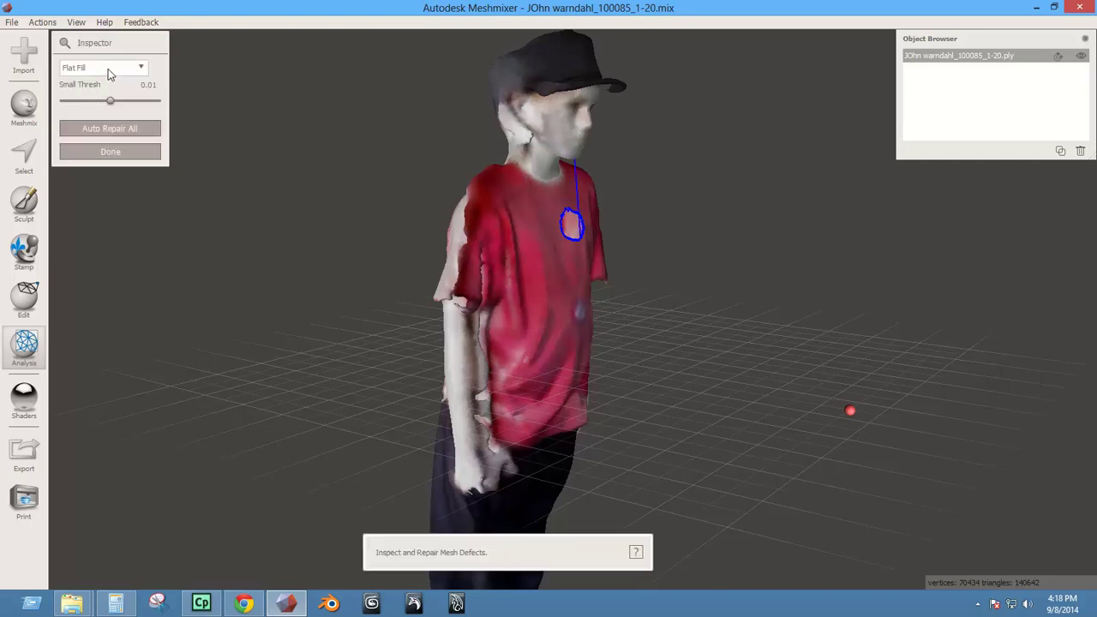
{"action": "left_click", "coordinate": [101, 69]}
{"action": "left_click", "coordinate": [90, 96]}
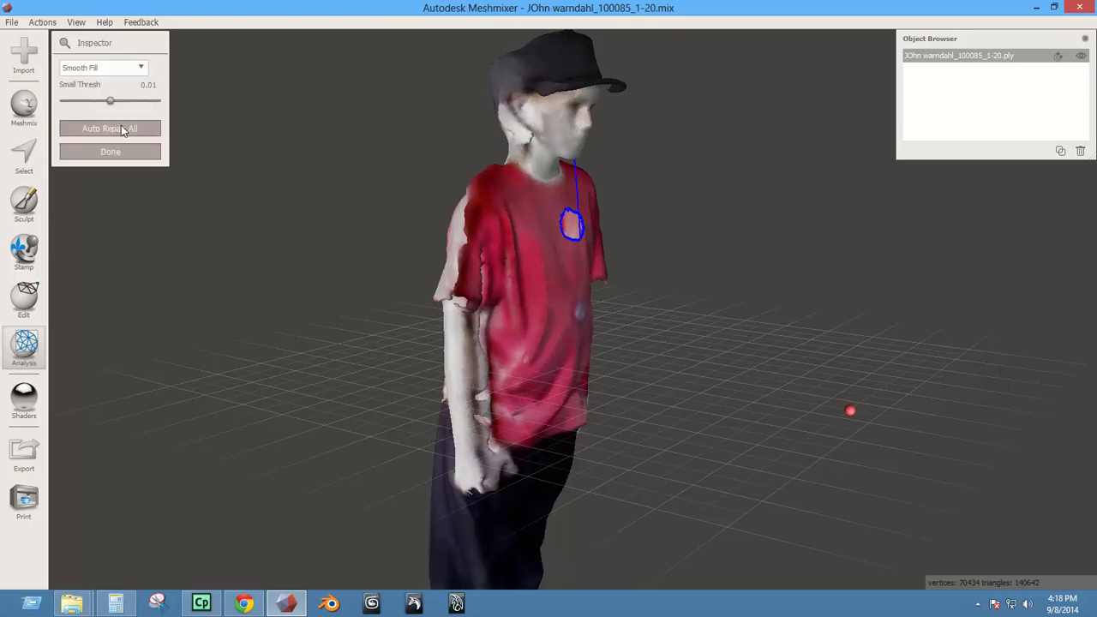
{"action": "left_click", "coordinate": [123, 130]}
{"action": "right_click_drag", "start_coordinate": [566, 255], "coordinate": [438, 275]}
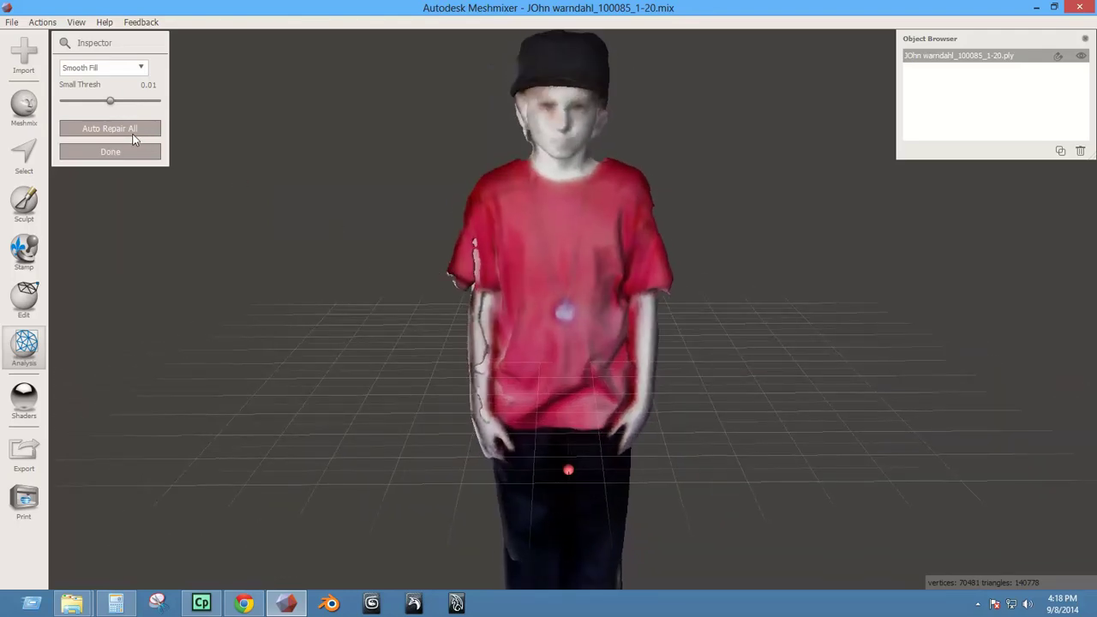
{"action": "left_click", "coordinate": [108, 152]}
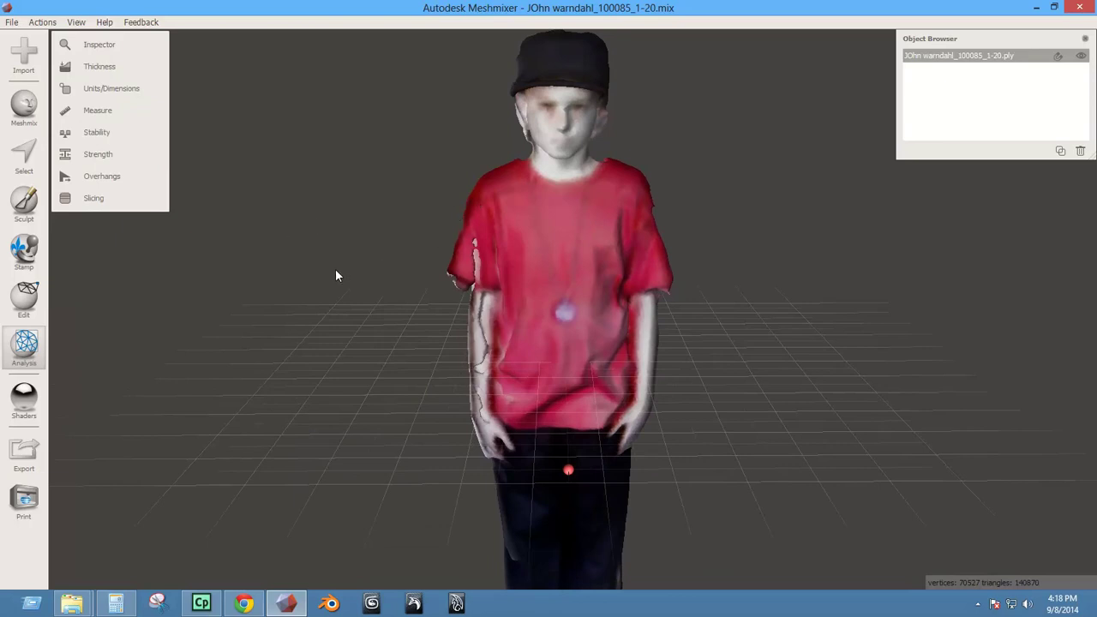
{"action": "right_click_drag", "start_coordinate": [335, 275], "coordinate": [461, 271]}
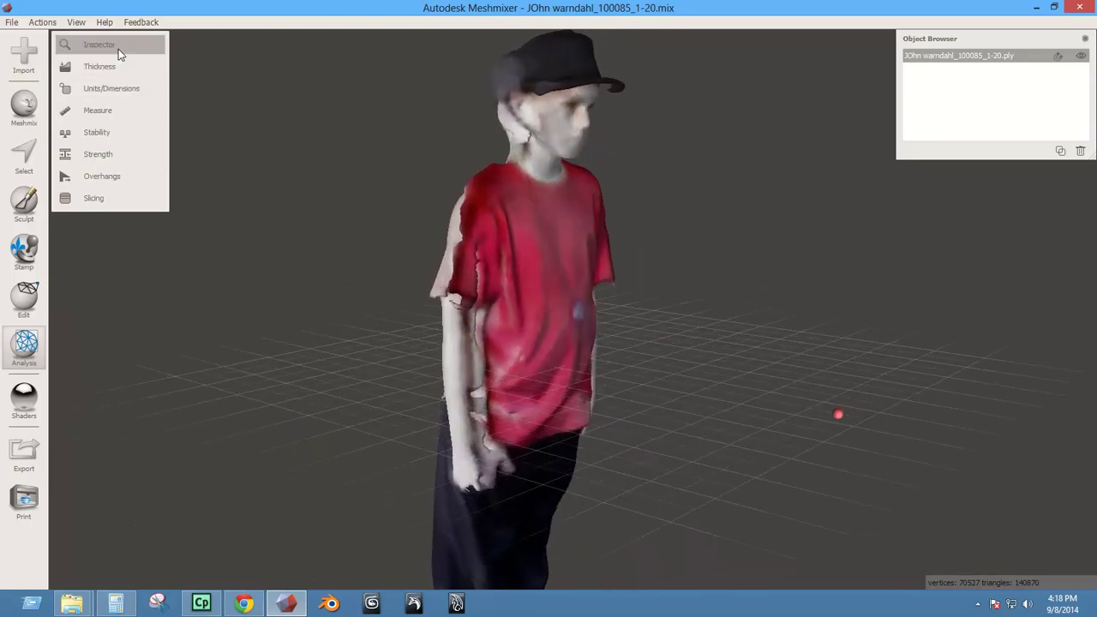
{"action": "left_click", "coordinate": [93, 107]}
{"action": "left_click", "coordinate": [111, 125]}
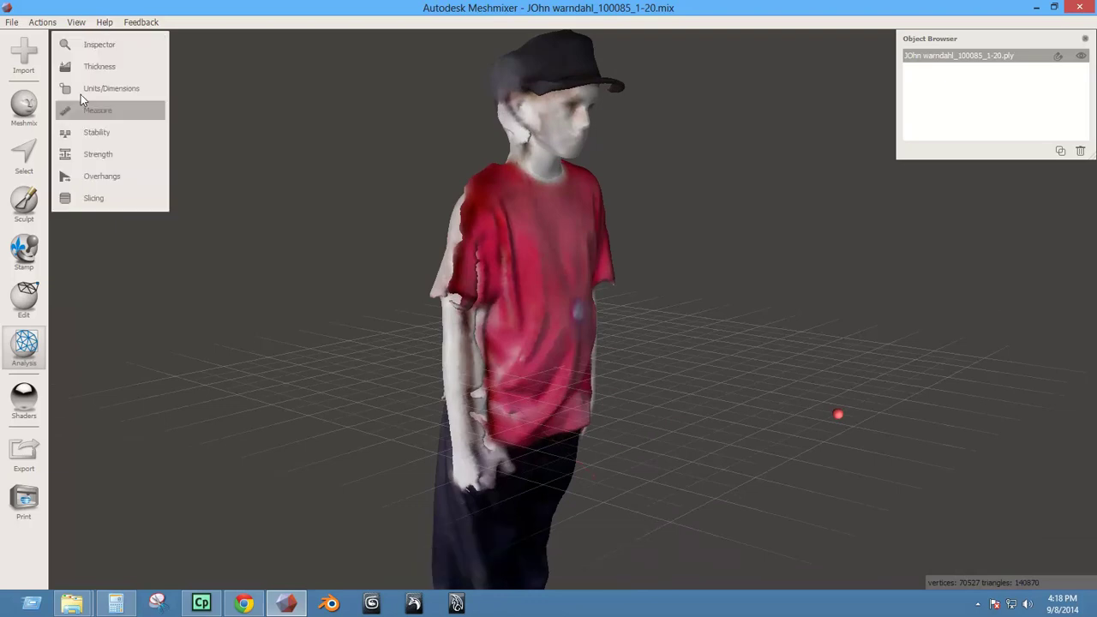
Open Units/Dimensions for the whole figure, and copy the value 85.25 from the Calculator.
{"action": "left_click", "coordinate": [104, 89]}
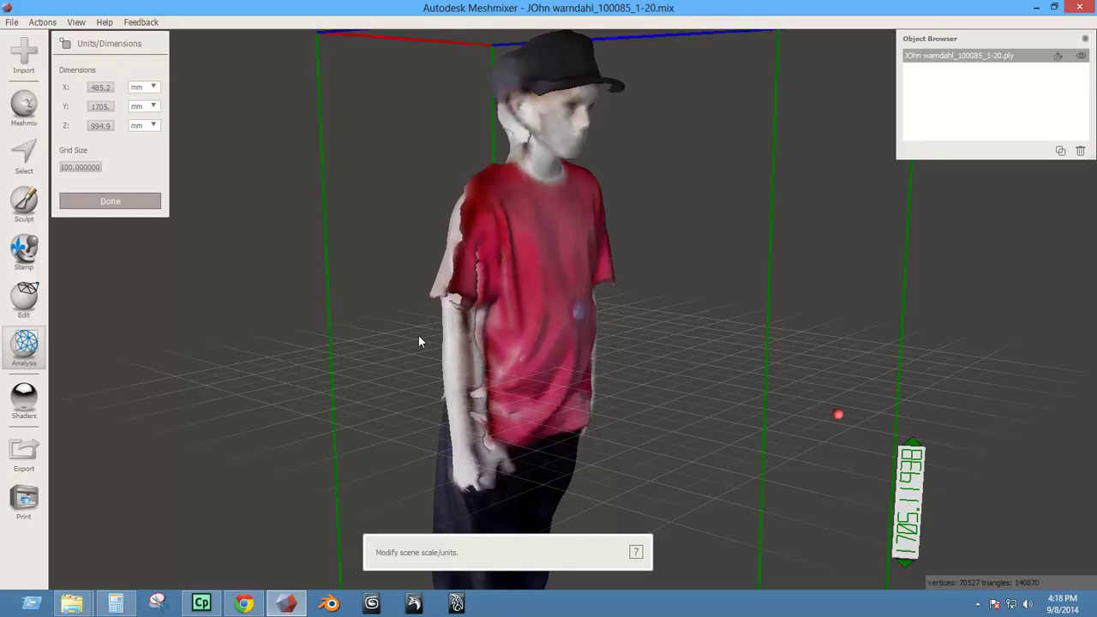
{"action": "scroll", "coordinate": [416, 283], "scroll_direction": "down", "scroll_amount": 3}
{"action": "right_click_drag", "start_coordinate": [412, 220], "coordinate": [622, 349]}
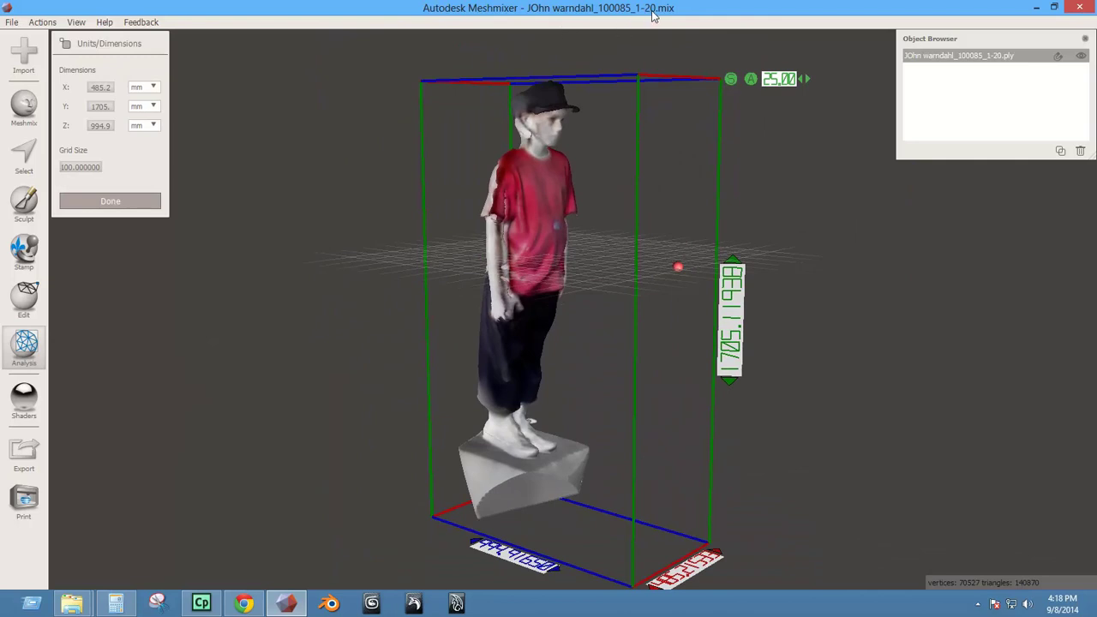
{"action": "left_click", "coordinate": [114, 604]}
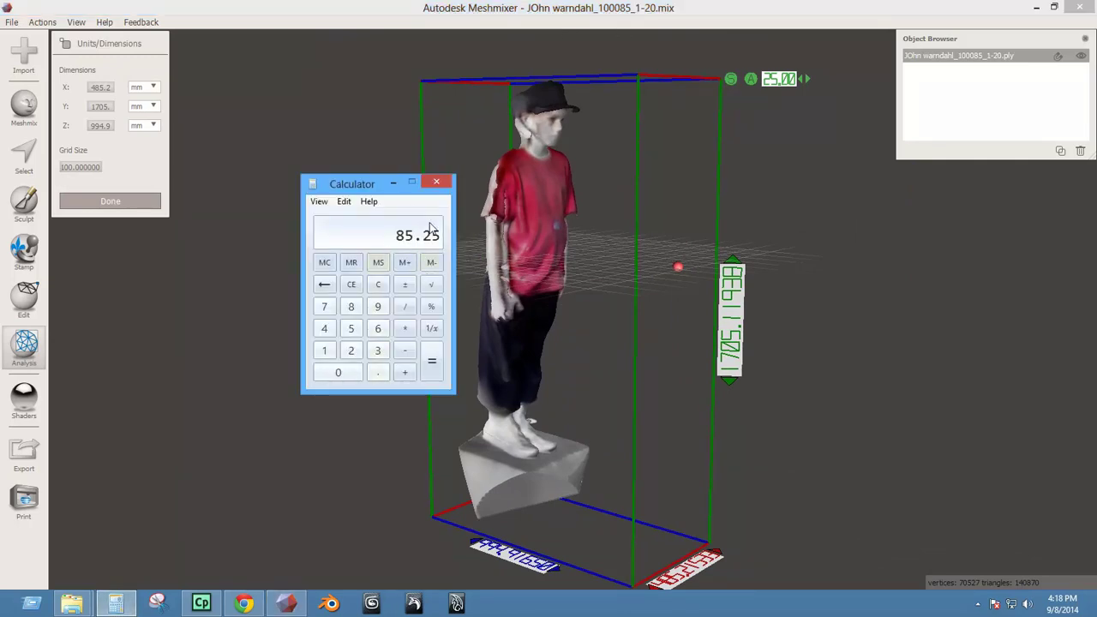
{"action": "left_click", "coordinate": [344, 203]}
{"action": "left_click", "coordinate": [377, 220]}
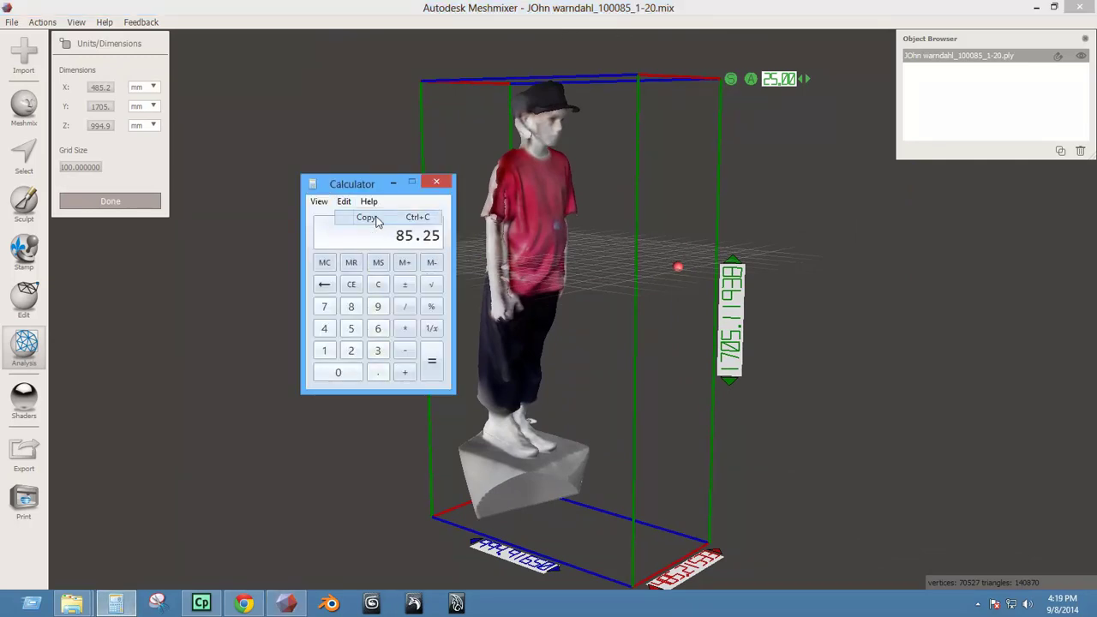
{"action": "left_click", "coordinate": [392, 183]}
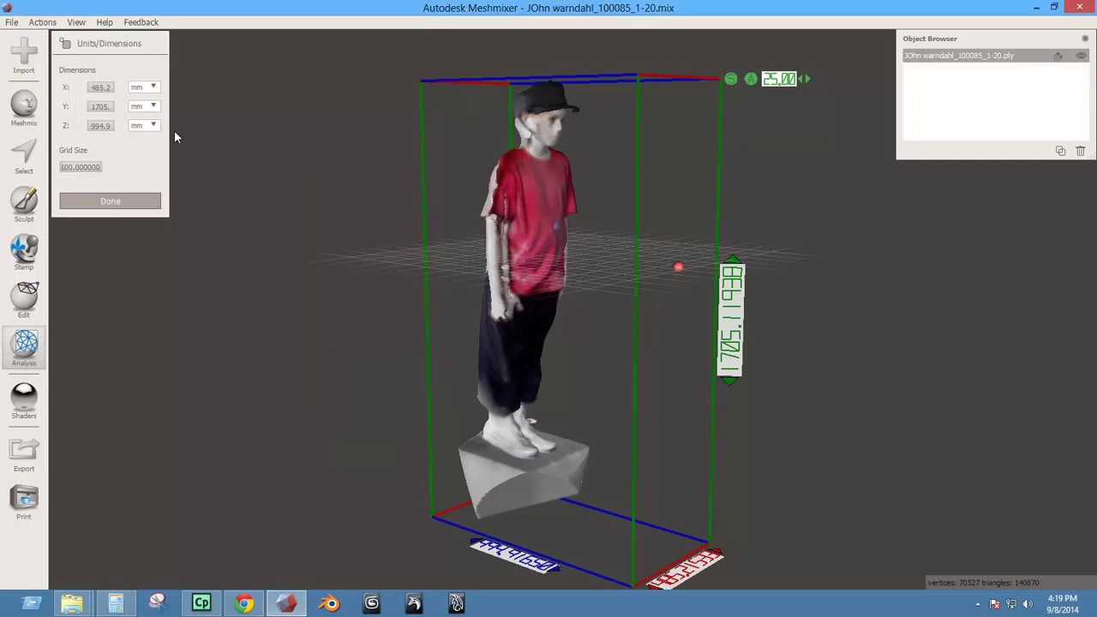
Scale the figure to a Y dimension of 85.25 mm by pasting the copied value, and set the grid size to 10.
{"action": "double_click", "coordinate": [110, 111]}
{"action": "key", "text": "ctrl+v"}
{"action": "key", "text": "Return"}
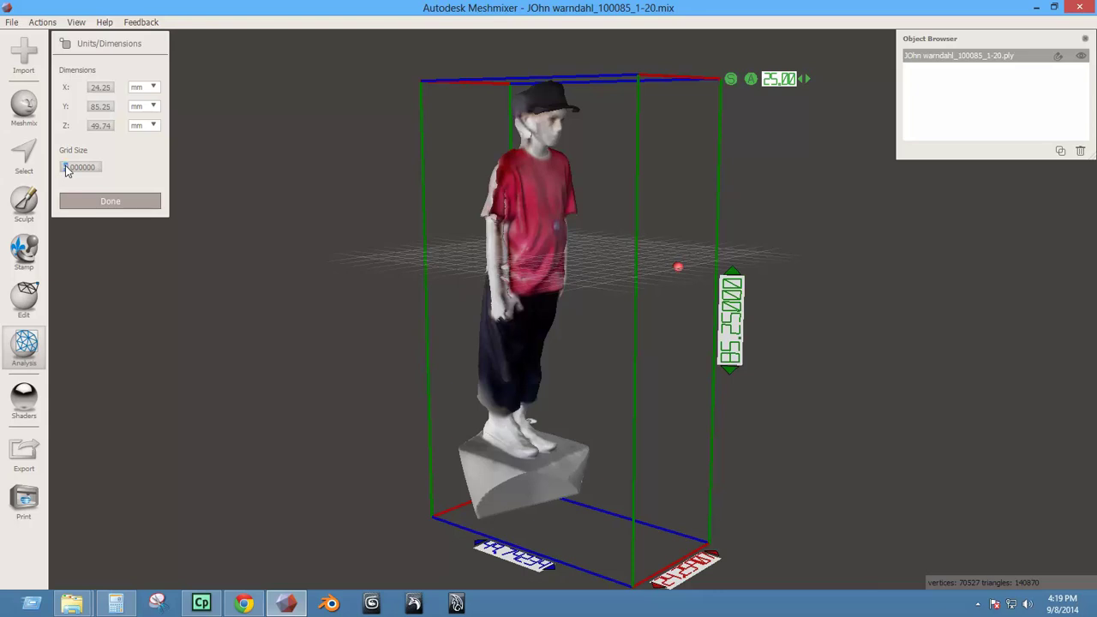
{"action": "type", "text": "10"}
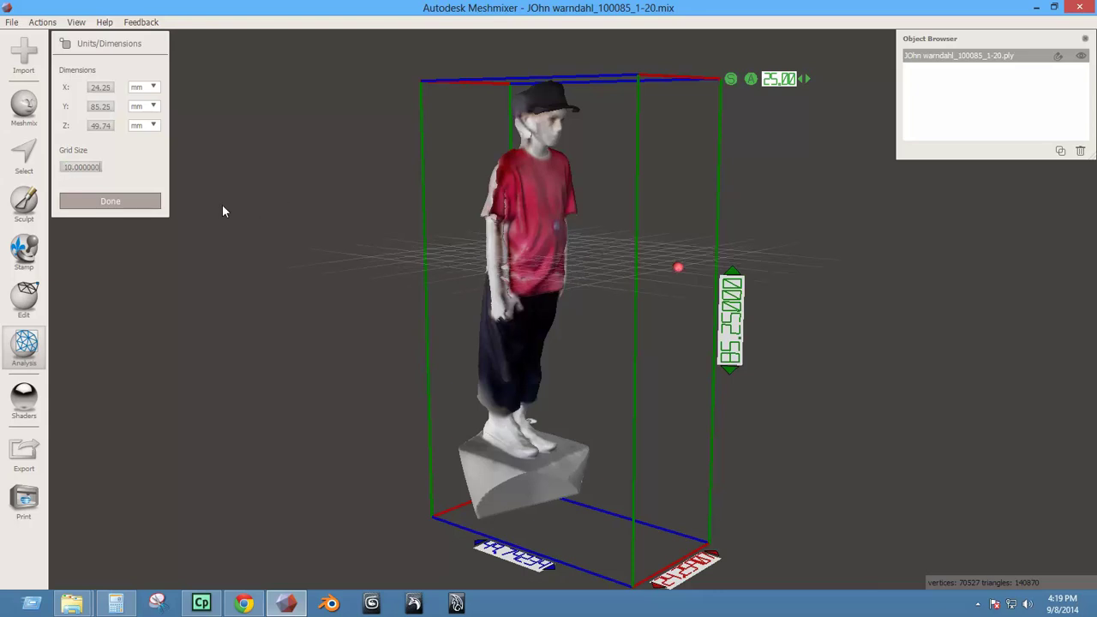
Finish the Units/Dimensions tool and save the scaled figure to the current working file.
{"action": "left_click", "coordinate": [144, 205]}
{"action": "left_click", "coordinate": [13, 21]}
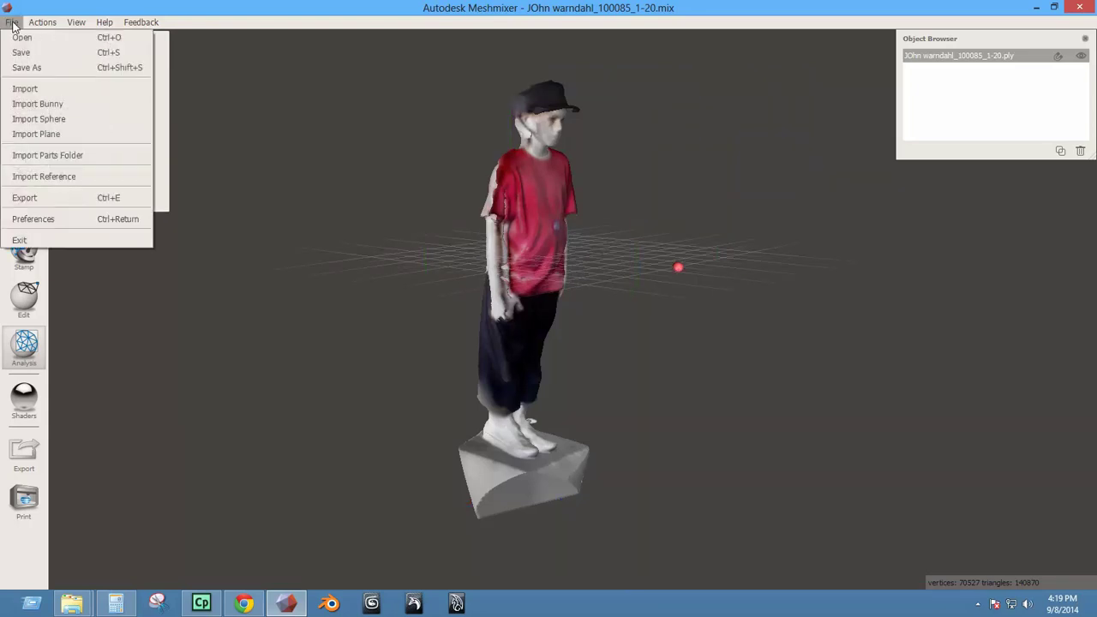
{"action": "left_click", "coordinate": [21, 55]}
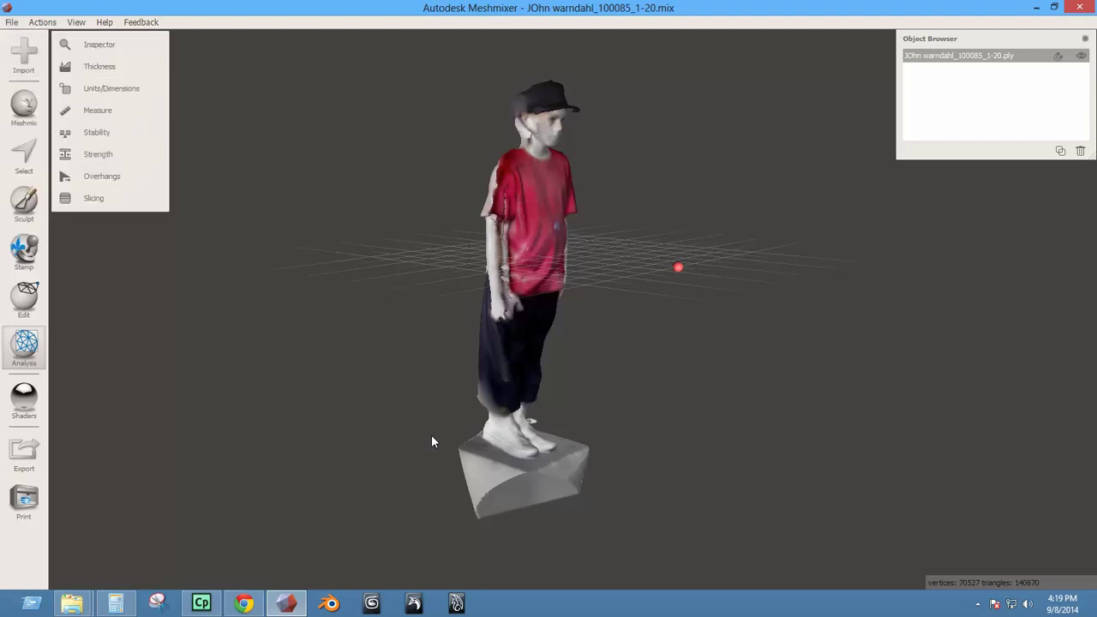
Start the Transform tool on the figure and show it from the side.
{"action": "left_click", "coordinate": [26, 300]}
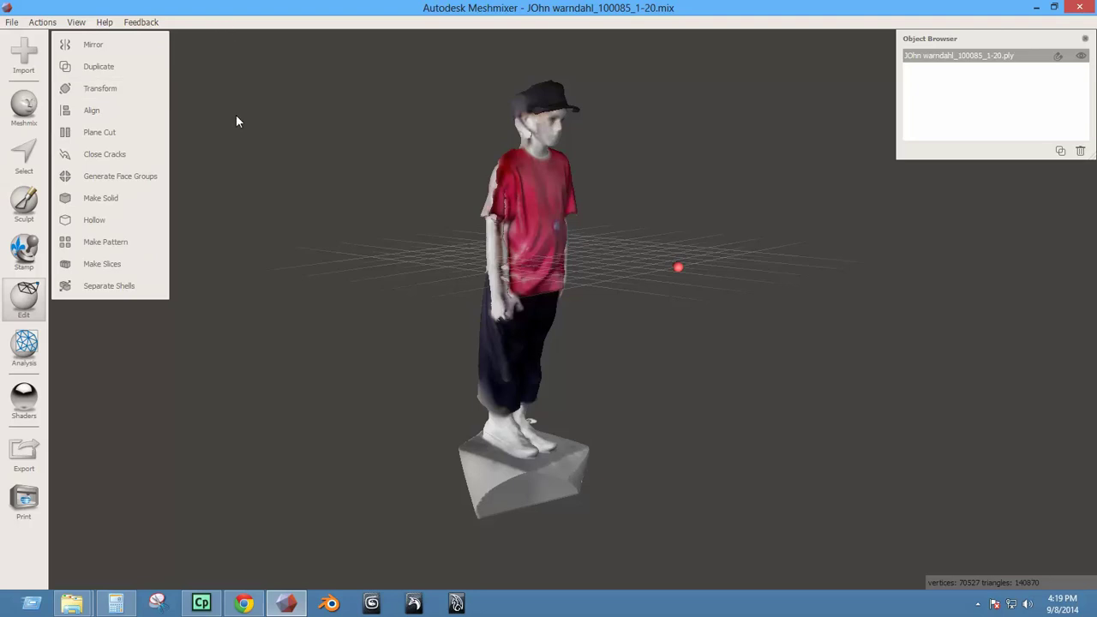
{"action": "left_click", "coordinate": [252, 137]}
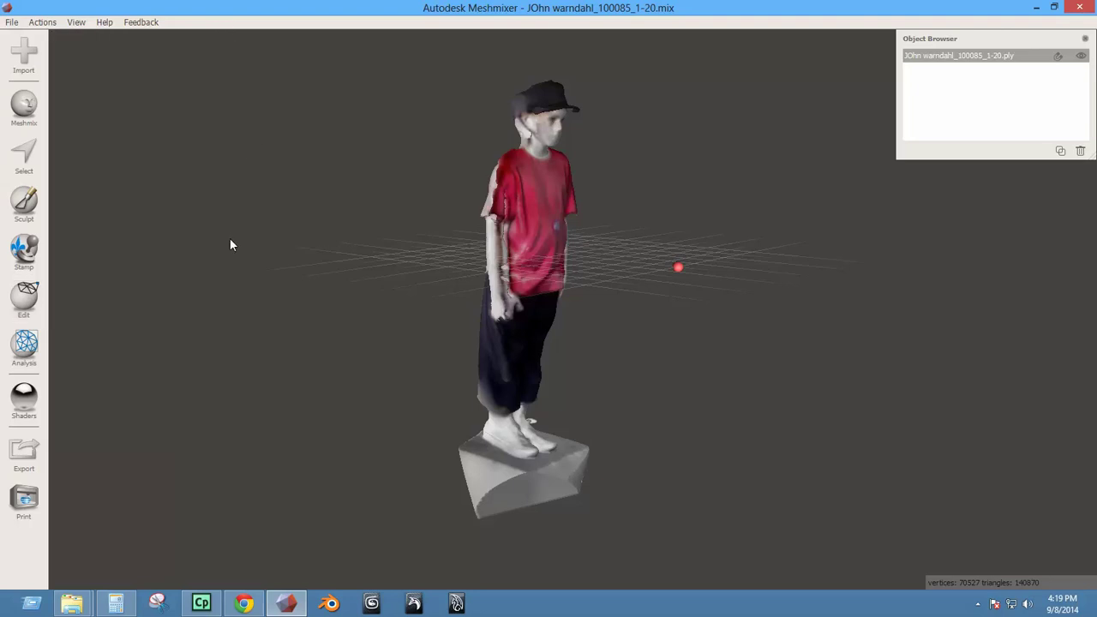
{"action": "key", "text": "t"}
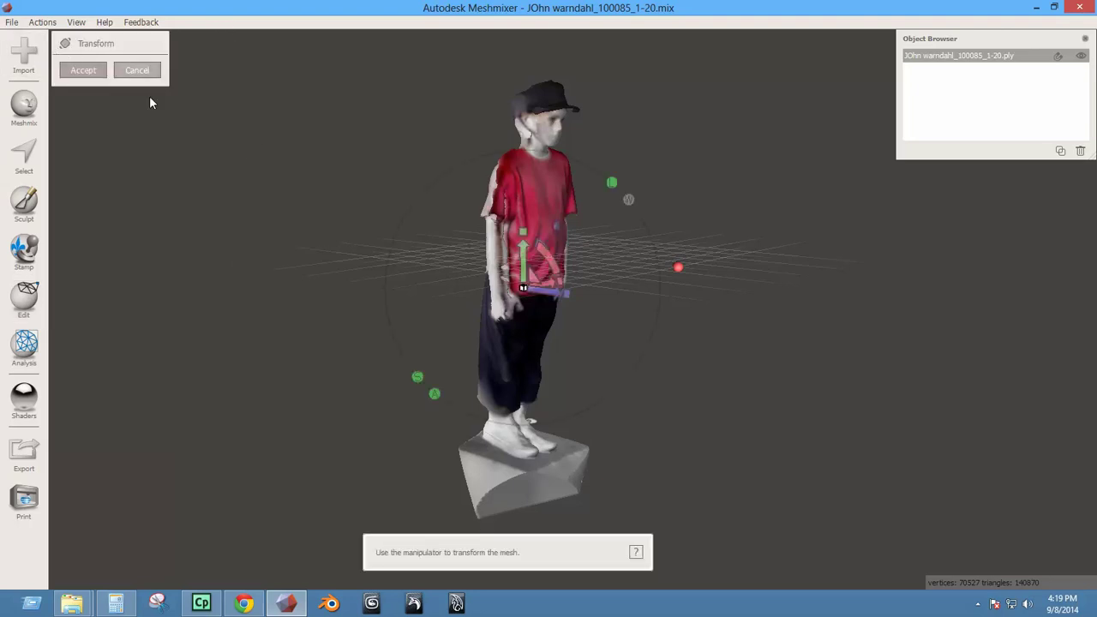
{"action": "right_click_drag", "start_coordinate": [218, 275], "coordinate": [320, 265]}
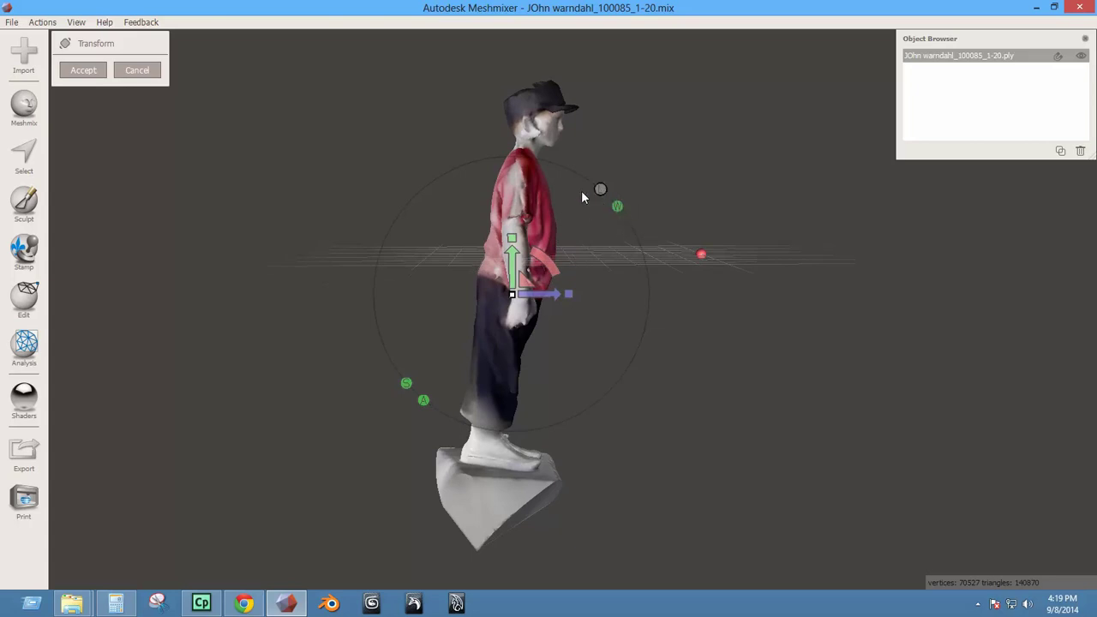
Try tilting the figure forward, switch the manipulator to the world frame, and undo the tilt.
{"action": "left_click_drag", "start_coordinate": [553, 261], "coordinate": [583, 285]}
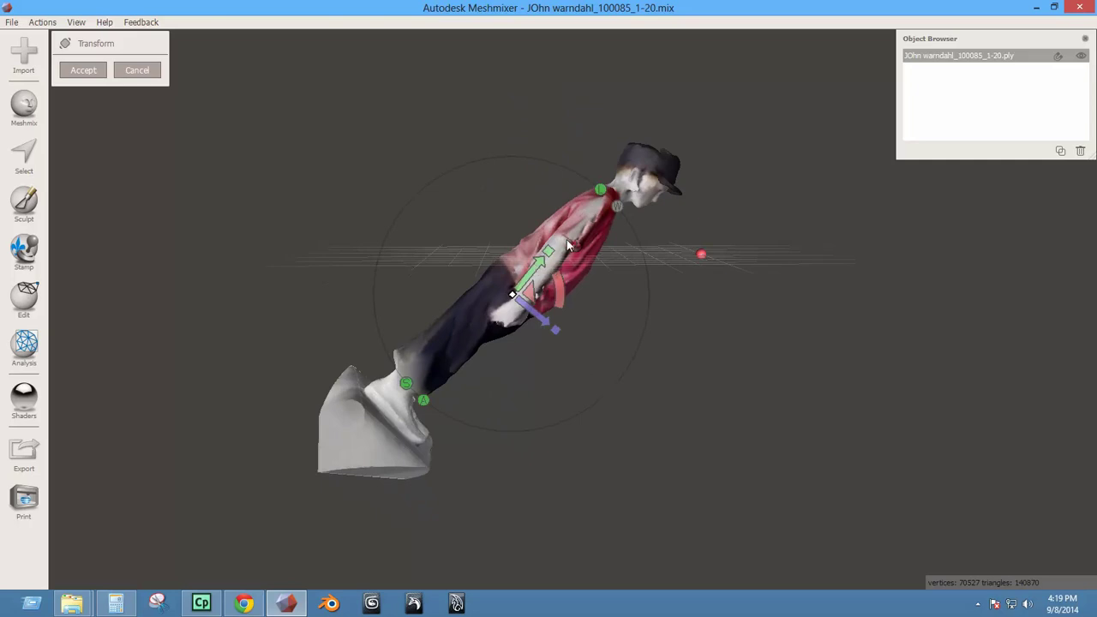
{"action": "left_click", "coordinate": [618, 206]}
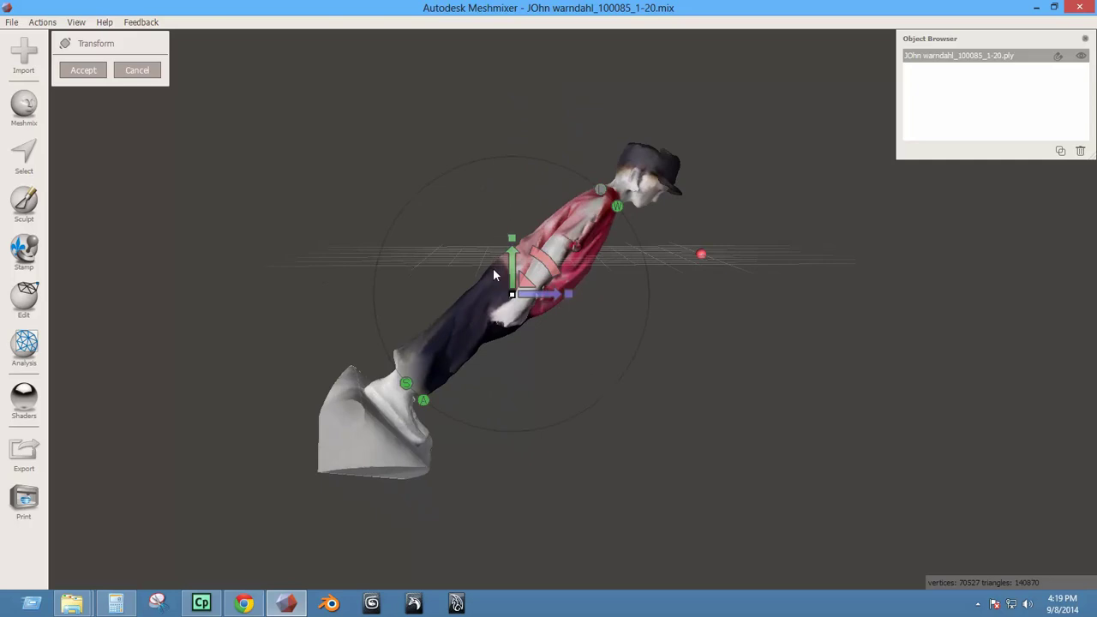
{"action": "key", "text": "ctrl+z"}
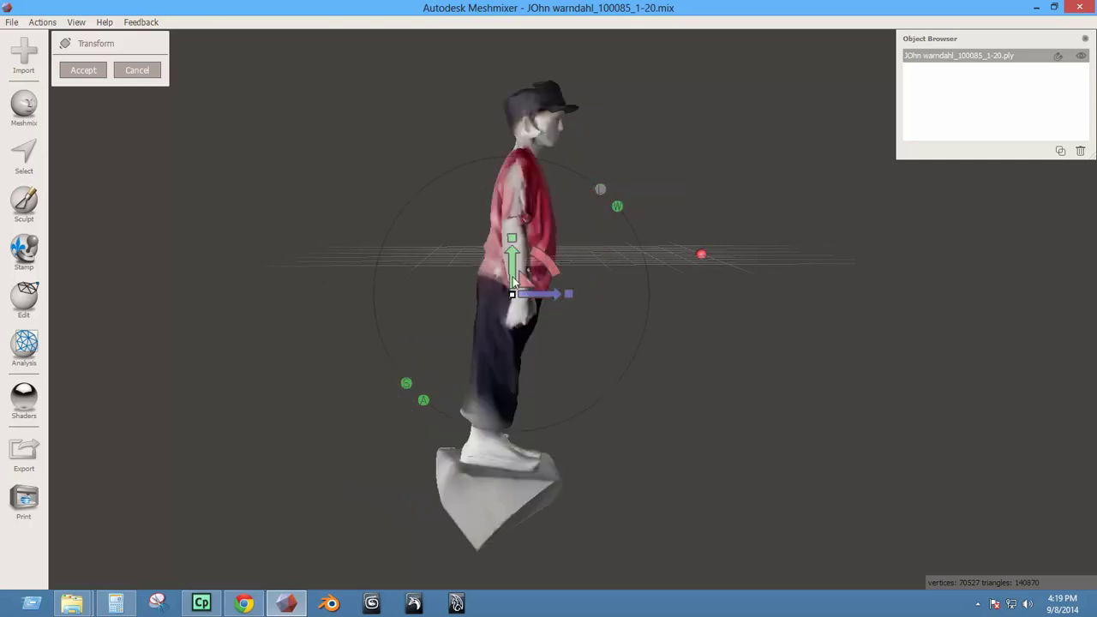
Straighten the figure's lean in side view and raise it until its soles rest on the ground grid.
{"action": "left_click_drag", "start_coordinate": [548, 262], "coordinate": [514, 65]}
{"action": "scroll", "coordinate": [579, 299], "scroll_direction": "down", "scroll_amount": 5}
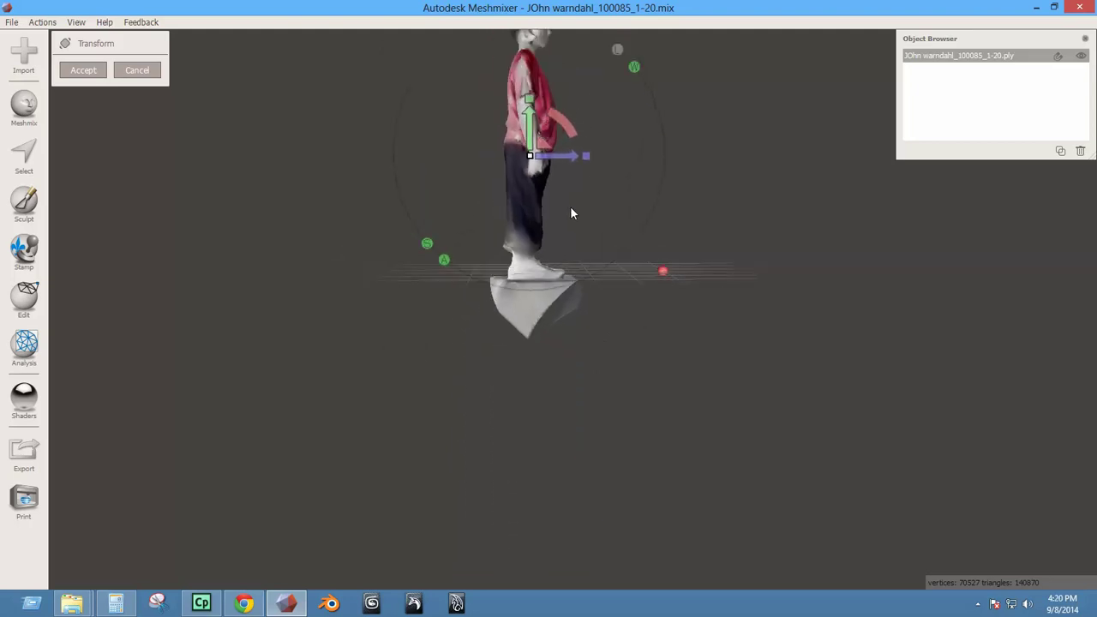
{"action": "middle_click_drag", "start_coordinate": [570, 206], "coordinate": [565, 332]}
{"action": "right_click_drag", "start_coordinate": [565, 339], "coordinate": [564, 322]}
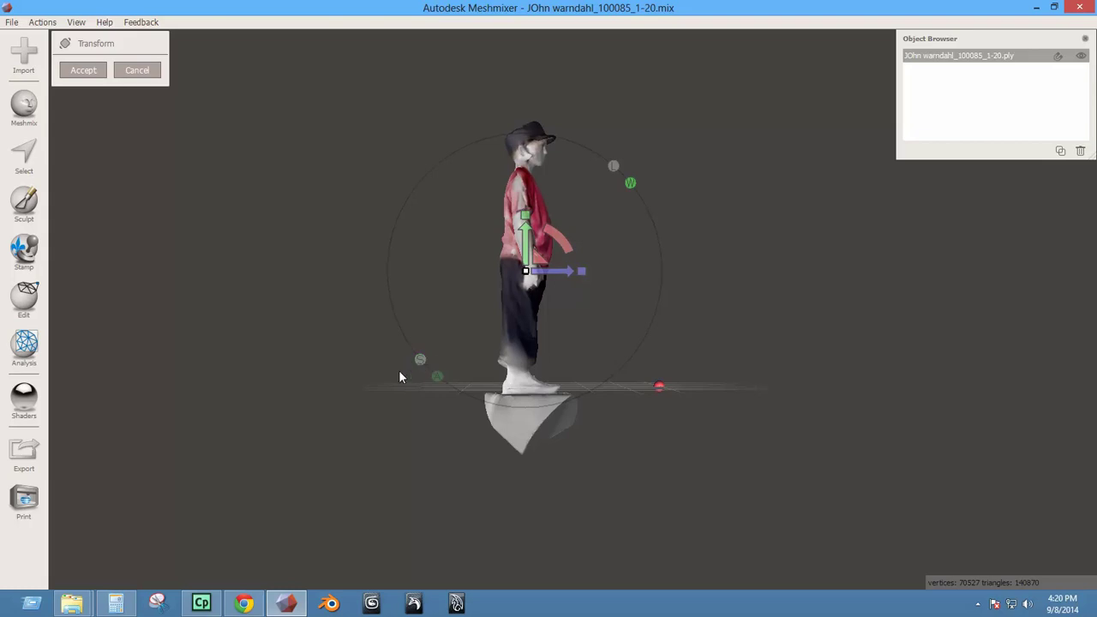
{"action": "right_click_drag", "start_coordinate": [471, 339], "coordinate": [465, 327]}
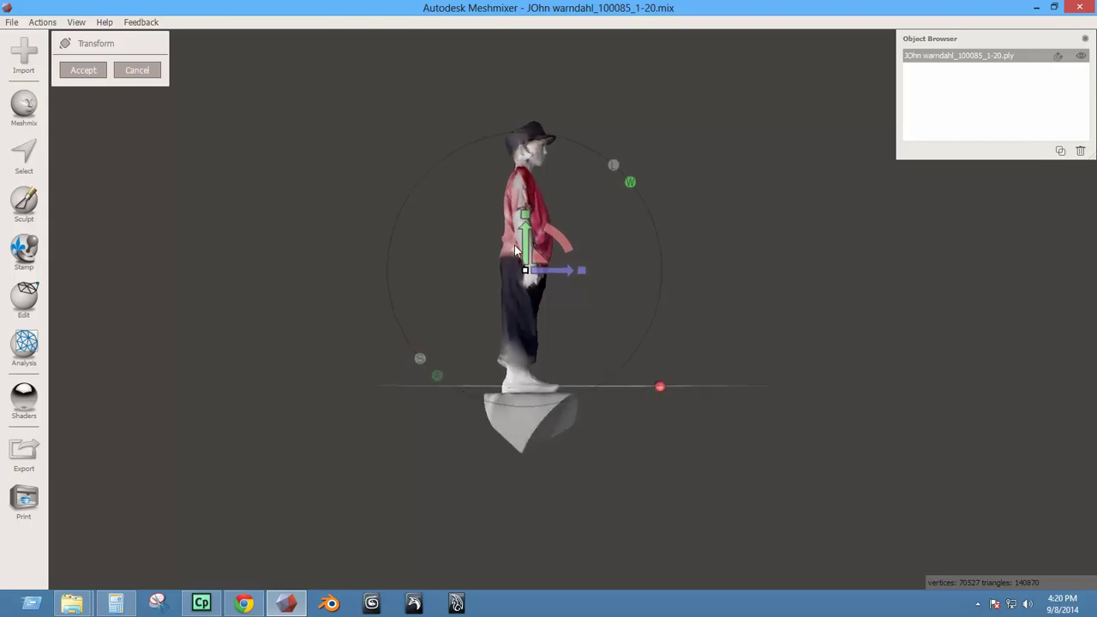
{"action": "left_click_drag", "start_coordinate": [527, 231], "coordinate": [520, 222]}
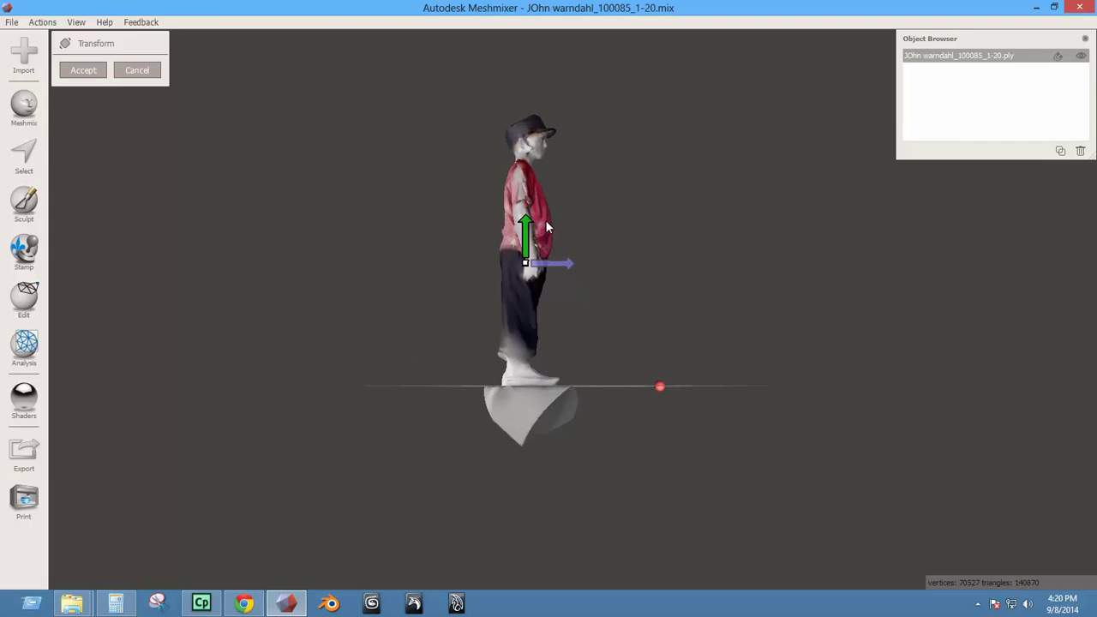
{"action": "right_click_drag", "start_coordinate": [549, 221], "coordinate": [561, 394]}
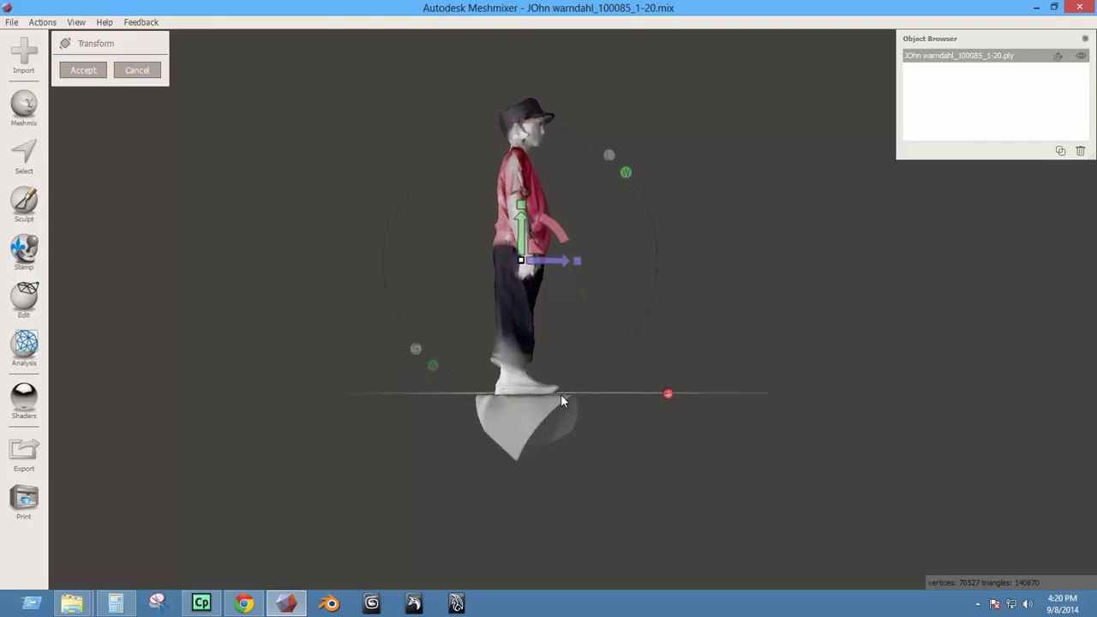
{"action": "scroll", "coordinate": [570, 488], "scroll_direction": "up", "scroll_amount": 5}
{"action": "right_click_drag", "start_coordinate": [576, 511], "coordinate": [578, 488]}
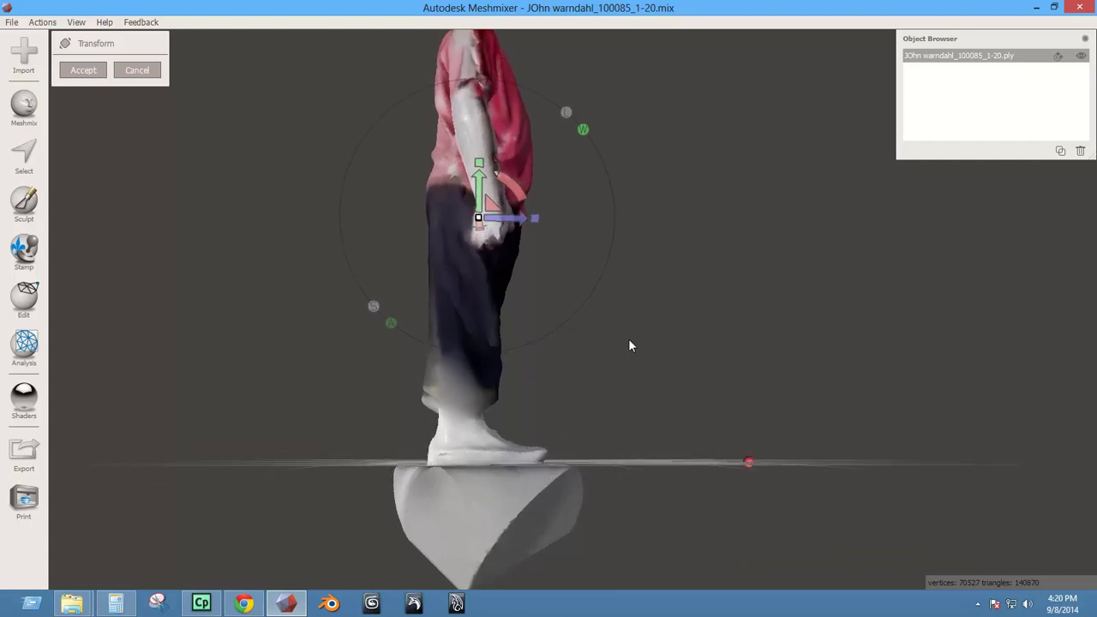
Rotate the figure slightly in front view to correct its sideways lean, checking the feet against the ground grid.
{"action": "right_click_drag", "start_coordinate": [628, 345], "coordinate": [455, 399]}
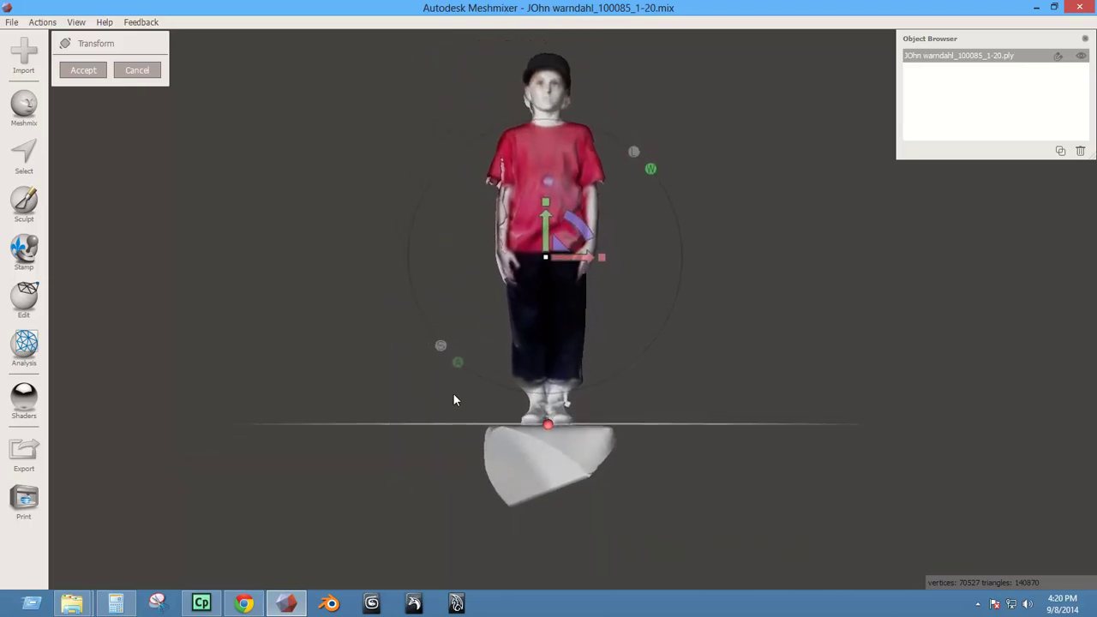
{"action": "middle_click_drag", "start_coordinate": [716, 373], "coordinate": [698, 400]}
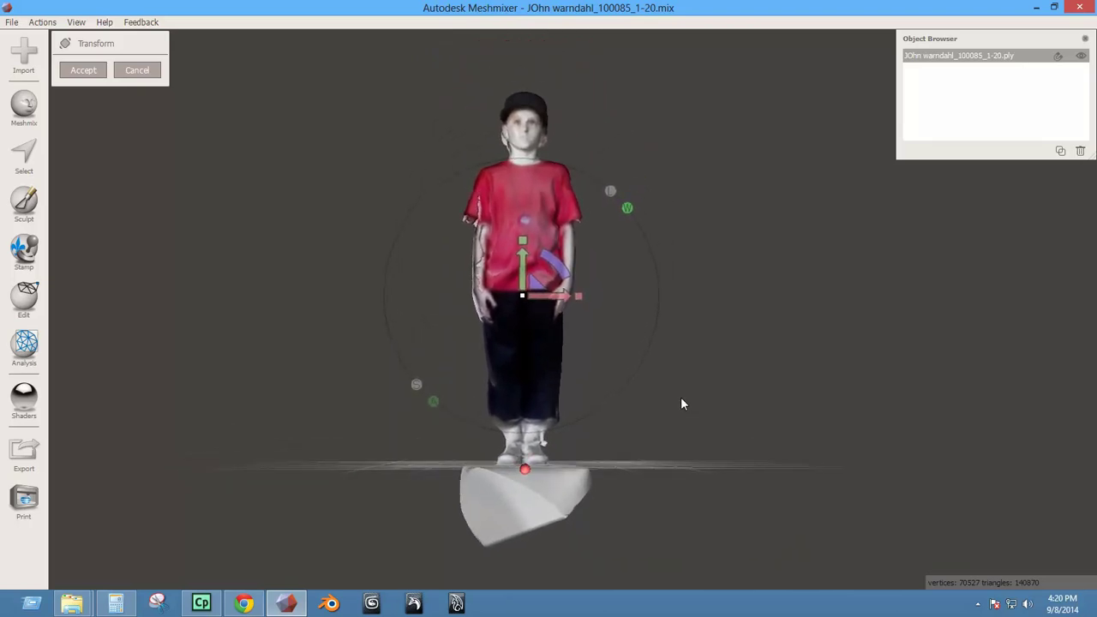
{"action": "right_click_drag", "start_coordinate": [517, 436], "coordinate": [455, 449]}
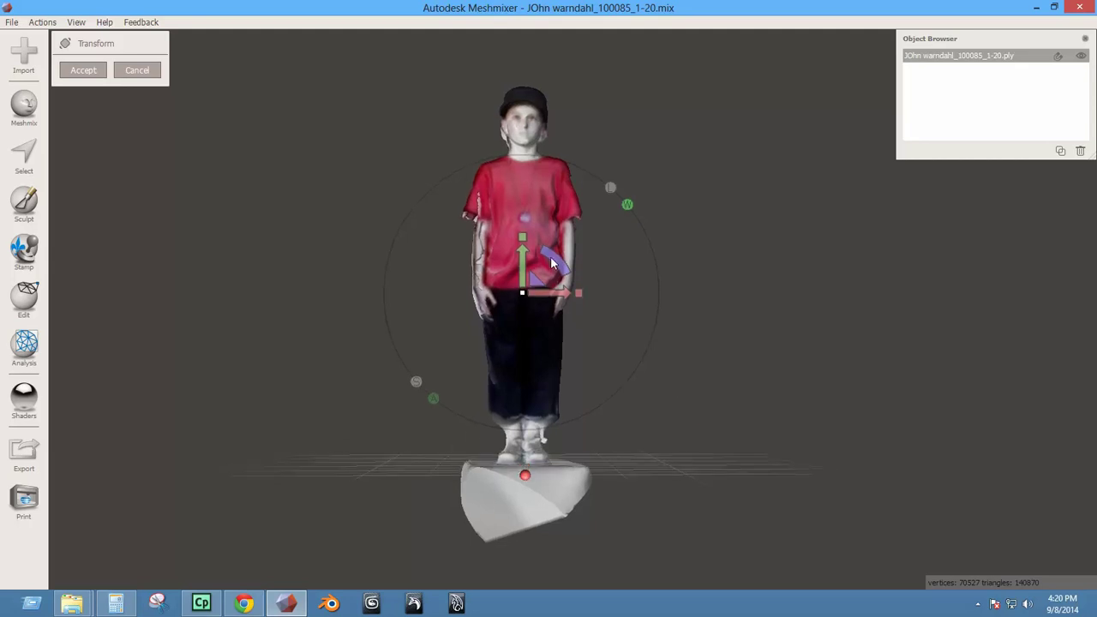
{"action": "left_click_drag", "start_coordinate": [552, 258], "coordinate": [629, 154]}
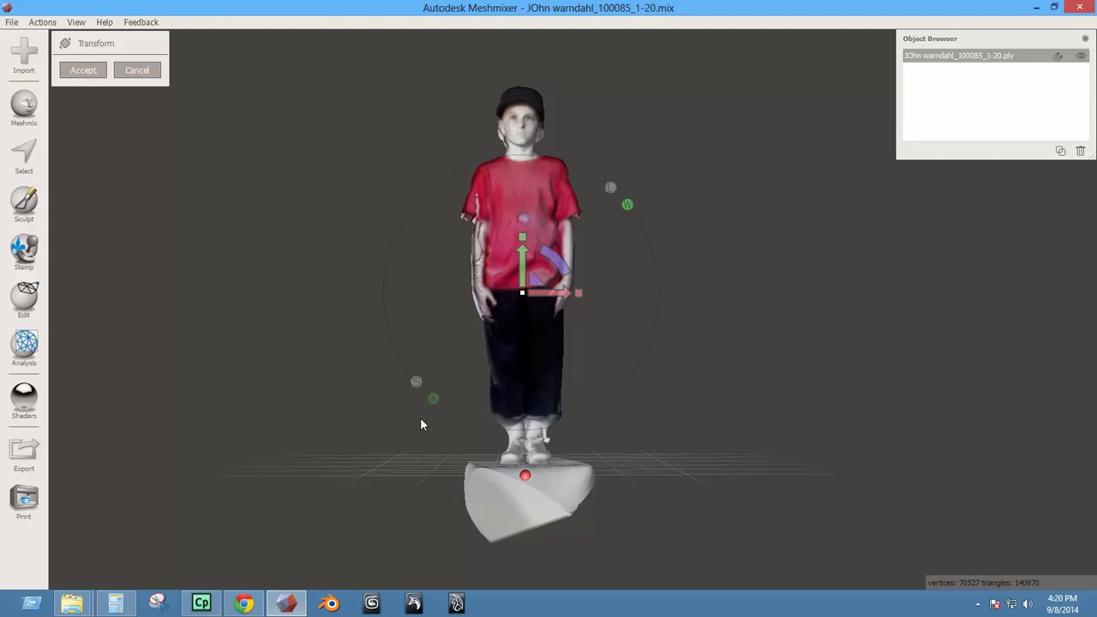
{"action": "scroll", "coordinate": [426, 527], "scroll_direction": "up", "scroll_amount": 5}
{"action": "middle_click_drag", "start_coordinate": [427, 532], "coordinate": [435, 467]}
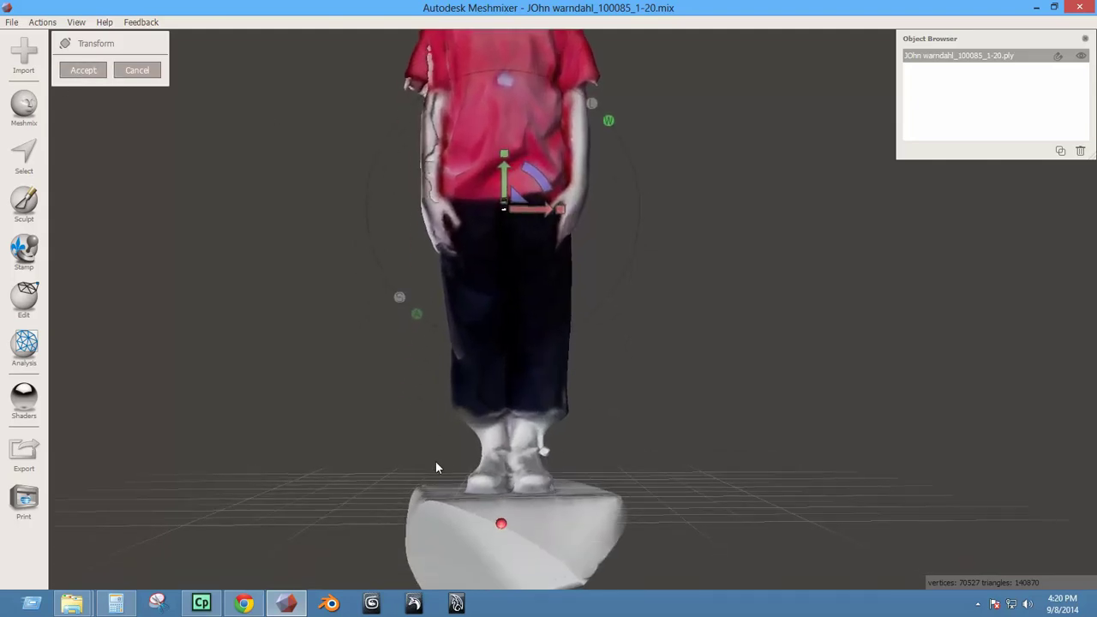
Turn the figure slightly about its vertical axis, viewed from above, to square it with the grid.
{"action": "right_click_drag", "start_coordinate": [436, 467], "coordinate": [639, 498]}
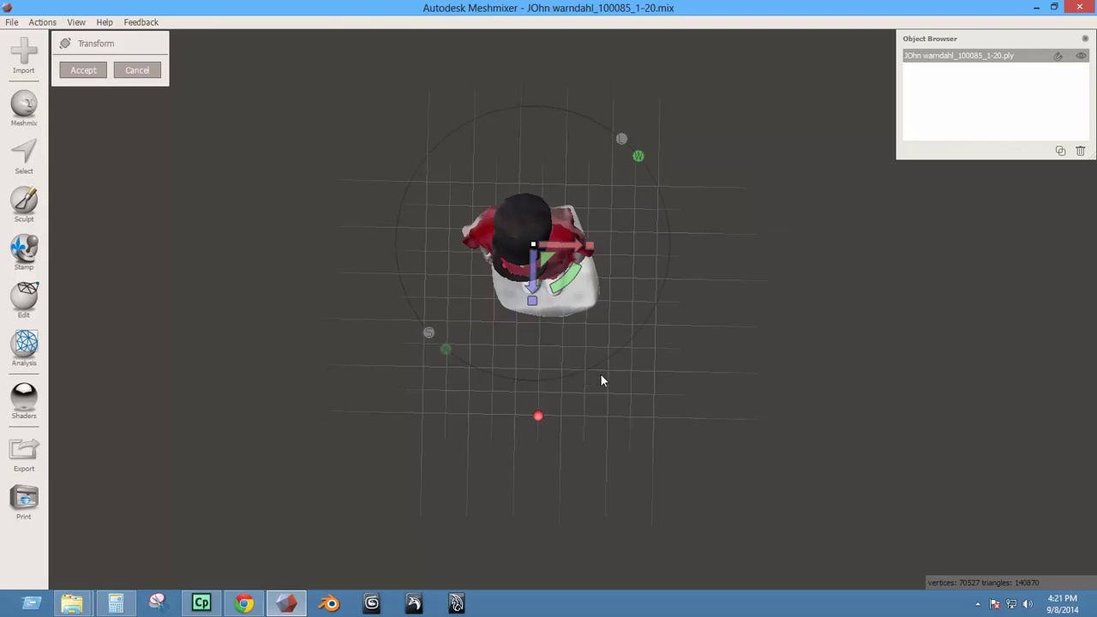
{"action": "middle_click_drag", "start_coordinate": [601, 374], "coordinate": [608, 406]}
{"action": "right_click_drag", "start_coordinate": [596, 420], "coordinate": [599, 419]}
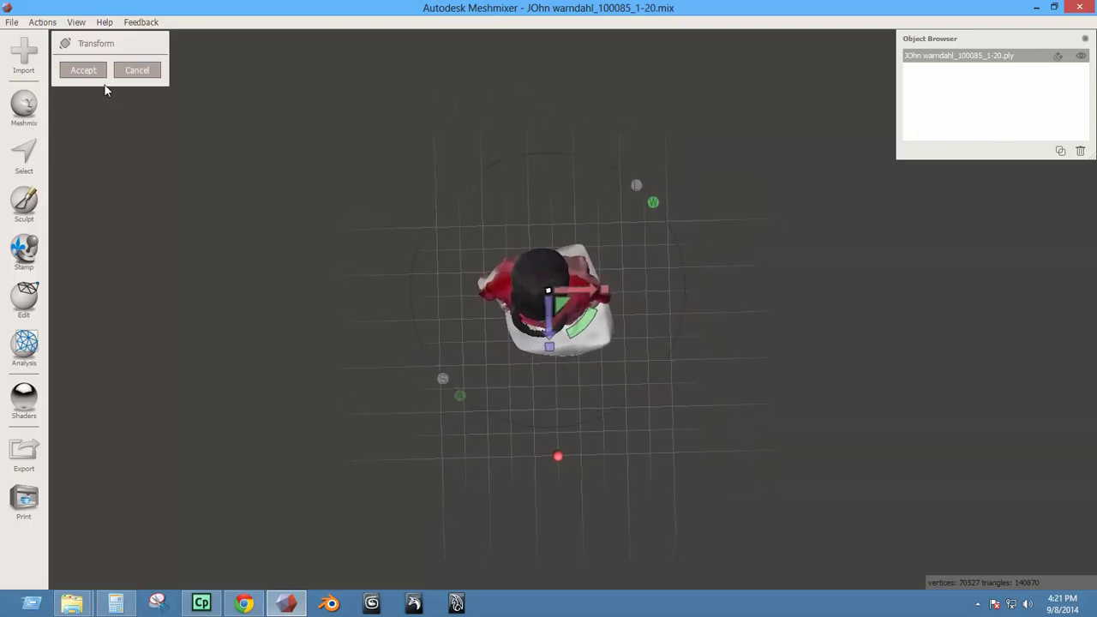
{"action": "left_click_drag", "start_coordinate": [583, 324], "coordinate": [588, 326]}
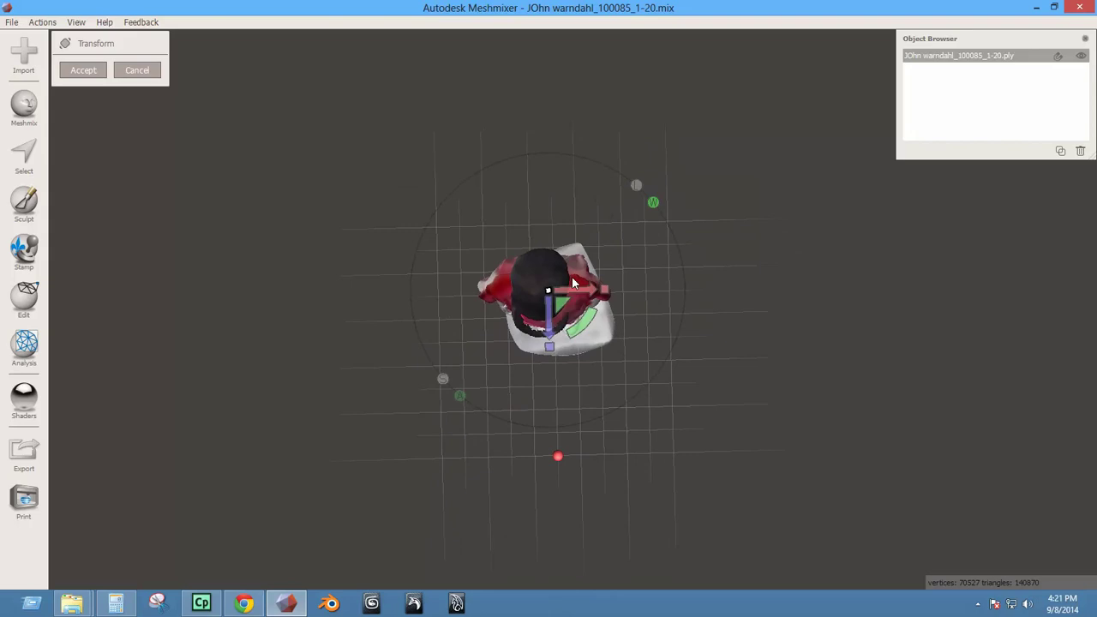
Check the figure's alignment from the front, accept the transform, and save the working file.
{"action": "right_click_drag", "start_coordinate": [543, 380], "coordinate": [540, 162]}
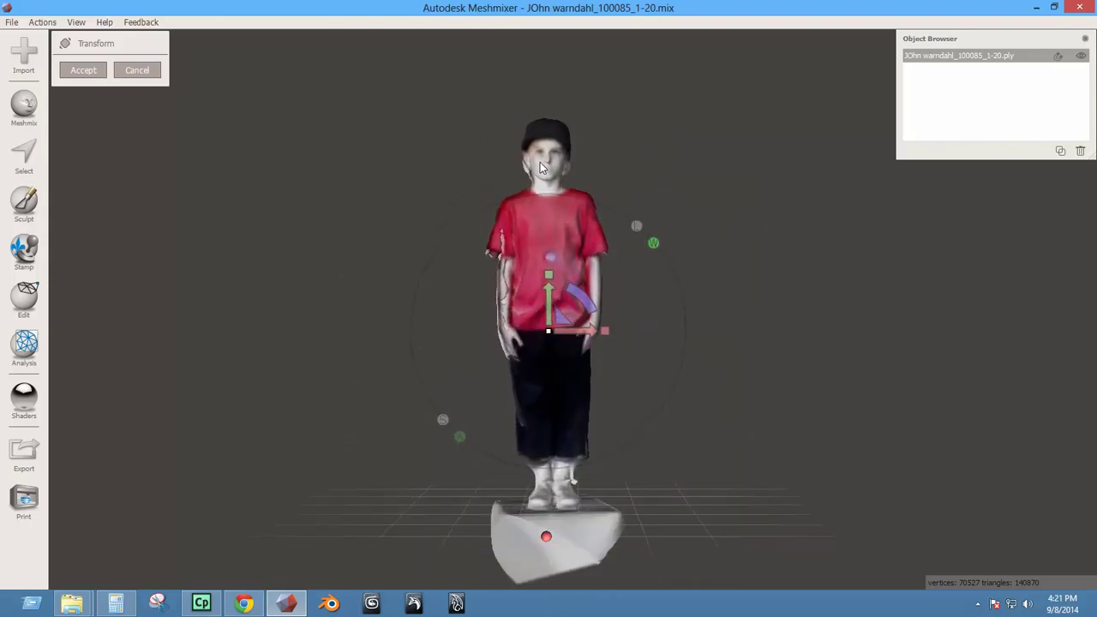
{"action": "scroll", "coordinate": [553, 316], "scroll_direction": "up", "scroll_amount": 5}
{"action": "scroll", "coordinate": [553, 315], "scroll_direction": "down", "scroll_amount": 4}
{"action": "scroll", "coordinate": [566, 326], "scroll_direction": "up", "scroll_amount": 6}
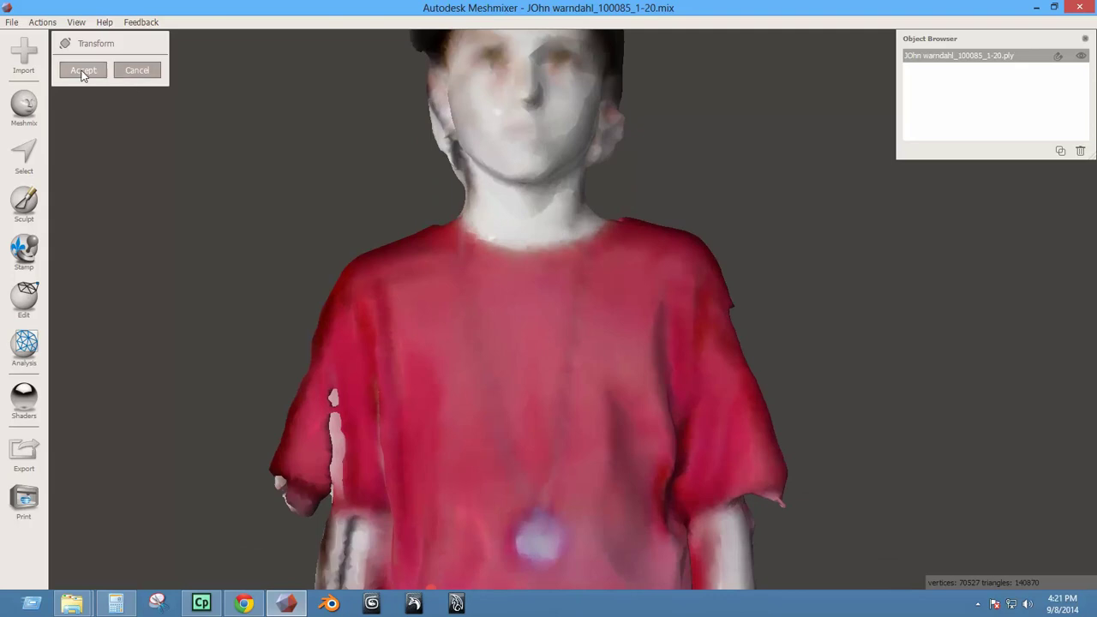
{"action": "scroll", "coordinate": [596, 347], "scroll_direction": "down", "scroll_amount": 5}
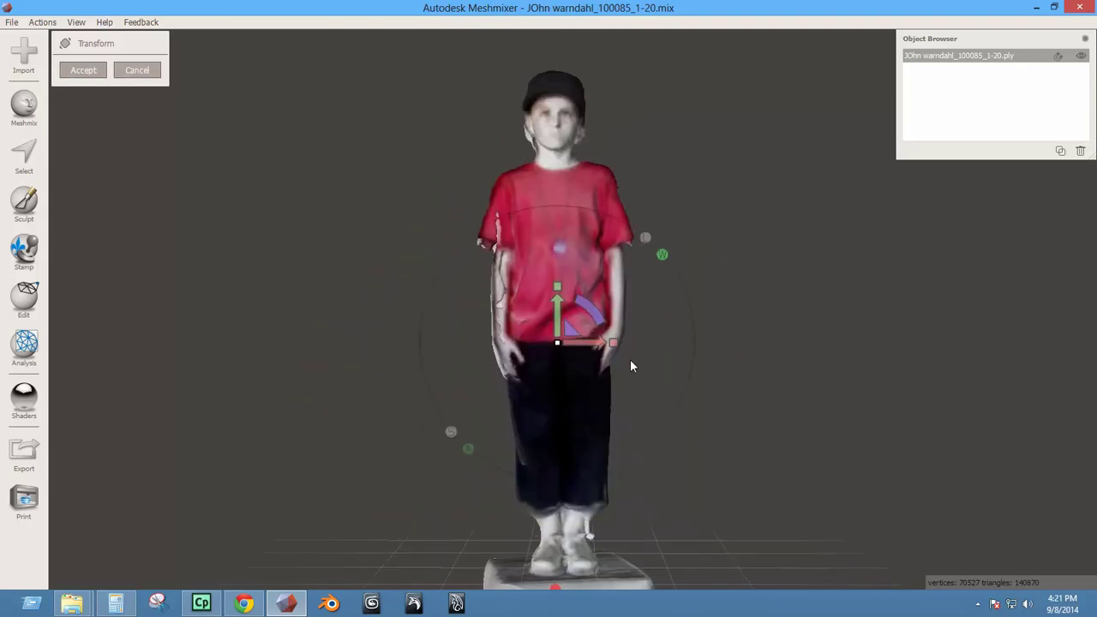
{"action": "left_click", "coordinate": [84, 70]}
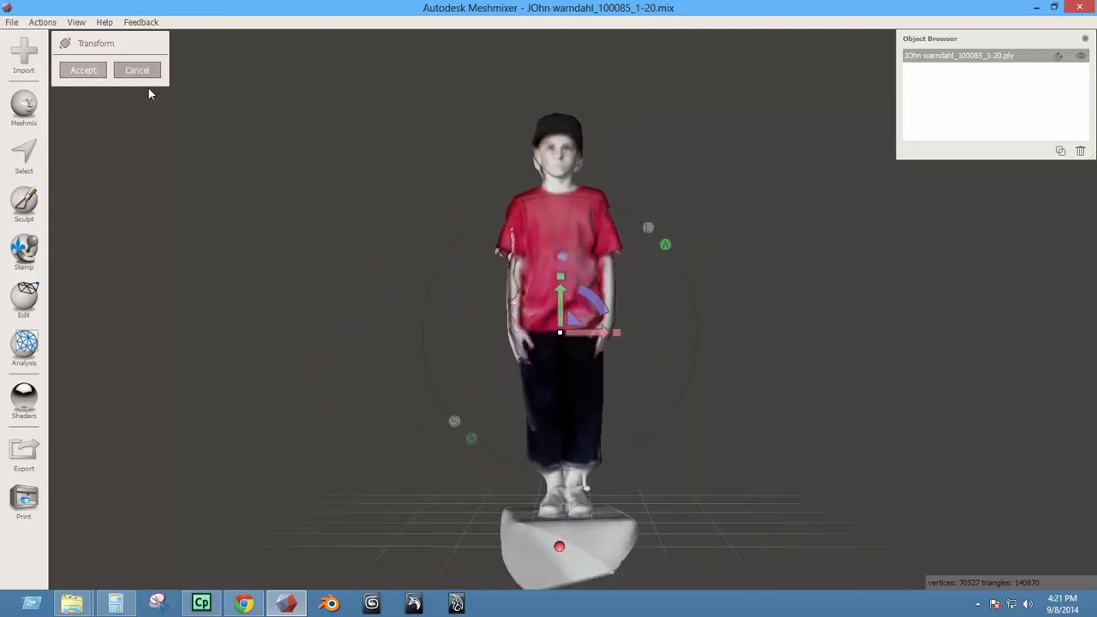
{"action": "left_click", "coordinate": [11, 23]}
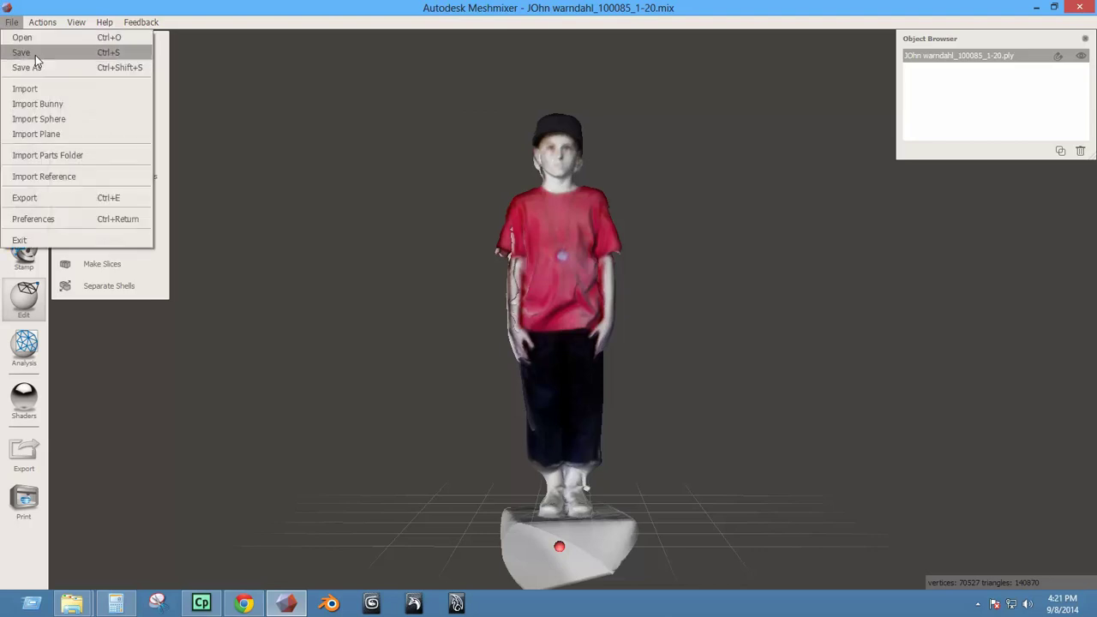
{"action": "left_click", "coordinate": [35, 53]}
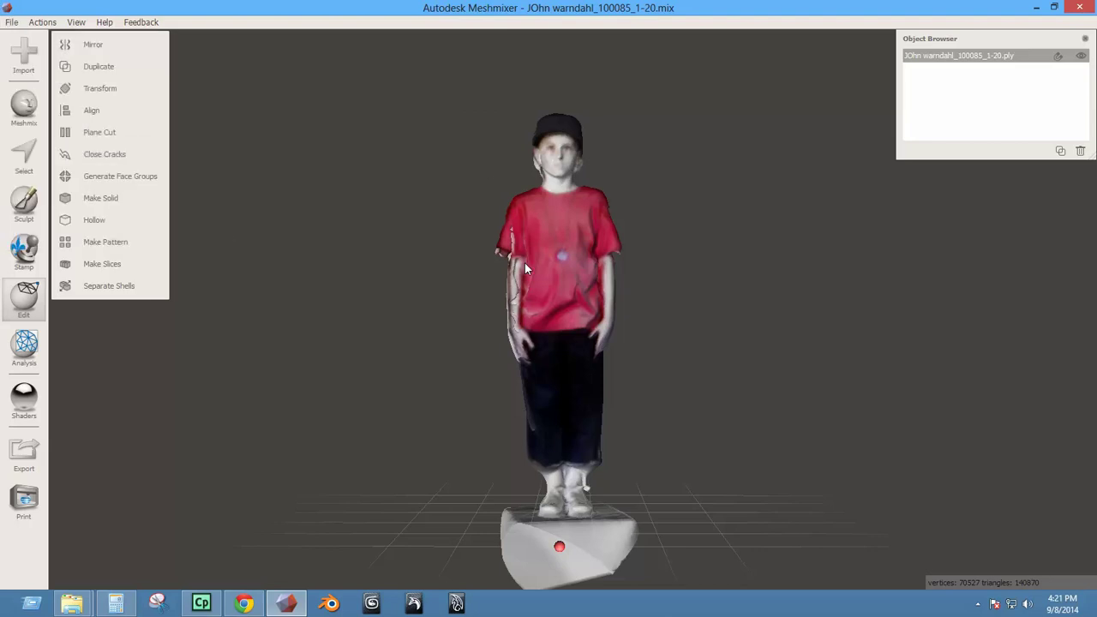
Examine the feet and the scanned block beneath them up close from the front, sides and back.
{"action": "mouse_move", "coordinate": [707, 403]}
{"action": "right_mouse_down"}
{"action": "mouse_move", "coordinate": [474, 409]}
{"action": "mouse_move", "coordinate": [701, 415]}
{"action": "right_mouse_up"}
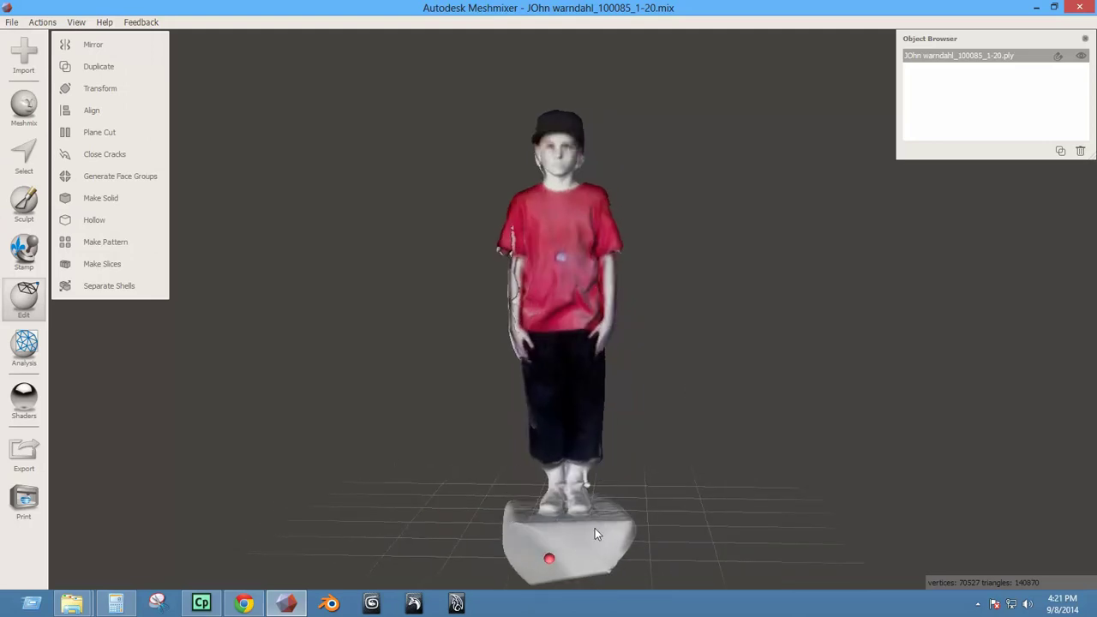
{"action": "right_click_drag", "start_coordinate": [600, 509], "coordinate": [444, 378]}
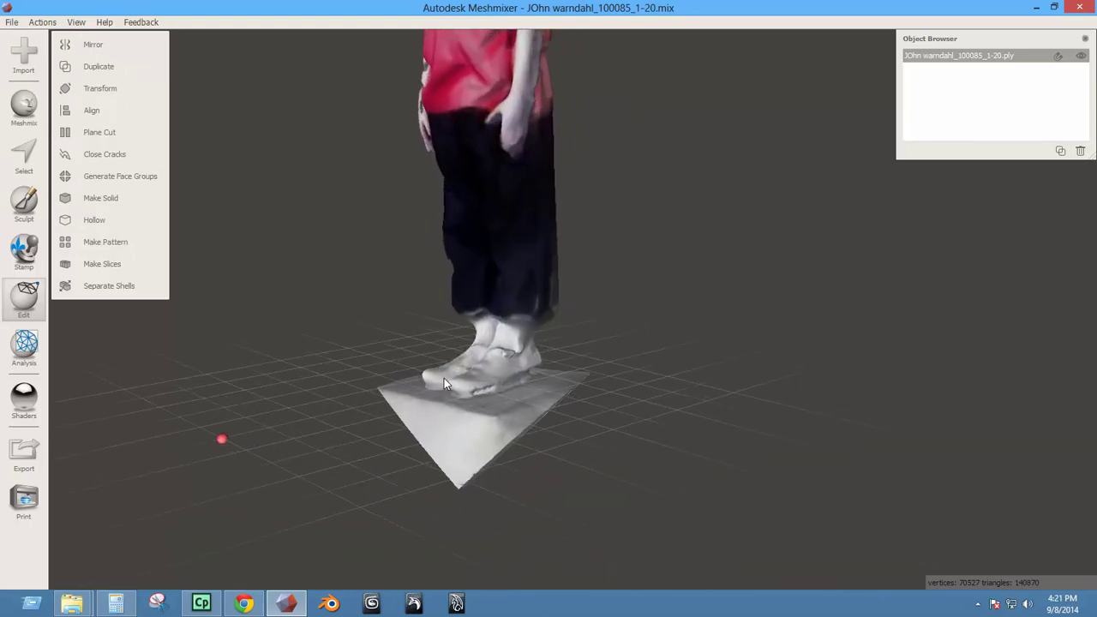
{"action": "scroll", "coordinate": [444, 378], "scroll_direction": "up", "scroll_amount": 5}
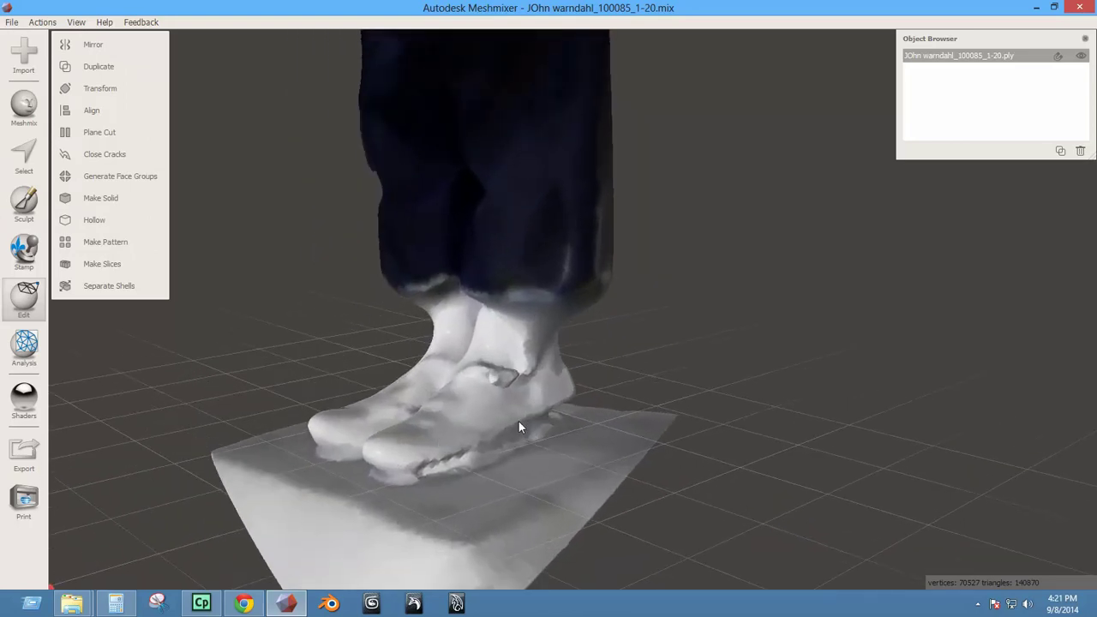
{"action": "mouse_move", "coordinate": [519, 421]}
{"action": "right_mouse_down"}
{"action": "mouse_move", "coordinate": [448, 456]}
{"action": "mouse_move", "coordinate": [506, 454]}
{"action": "right_mouse_up"}
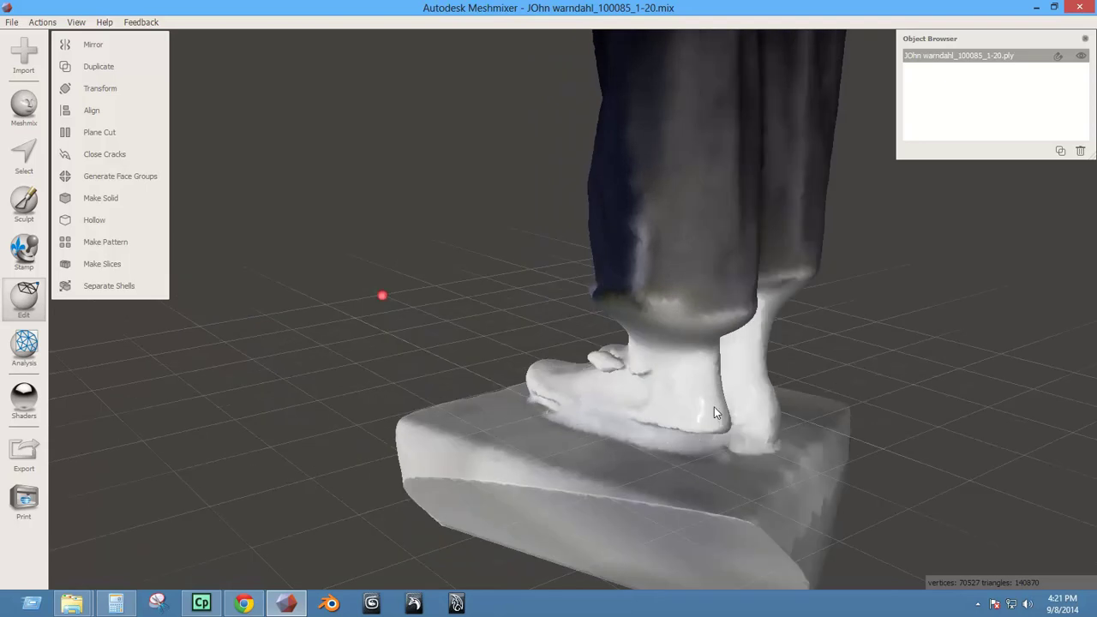
{"action": "mouse_move", "coordinate": [684, 425]}
{"action": "right_mouse_down"}
{"action": "mouse_move", "coordinate": [604, 420]}
{"action": "mouse_move", "coordinate": [674, 421]}
{"action": "mouse_move", "coordinate": [710, 487]}
{"action": "right_mouse_up"}
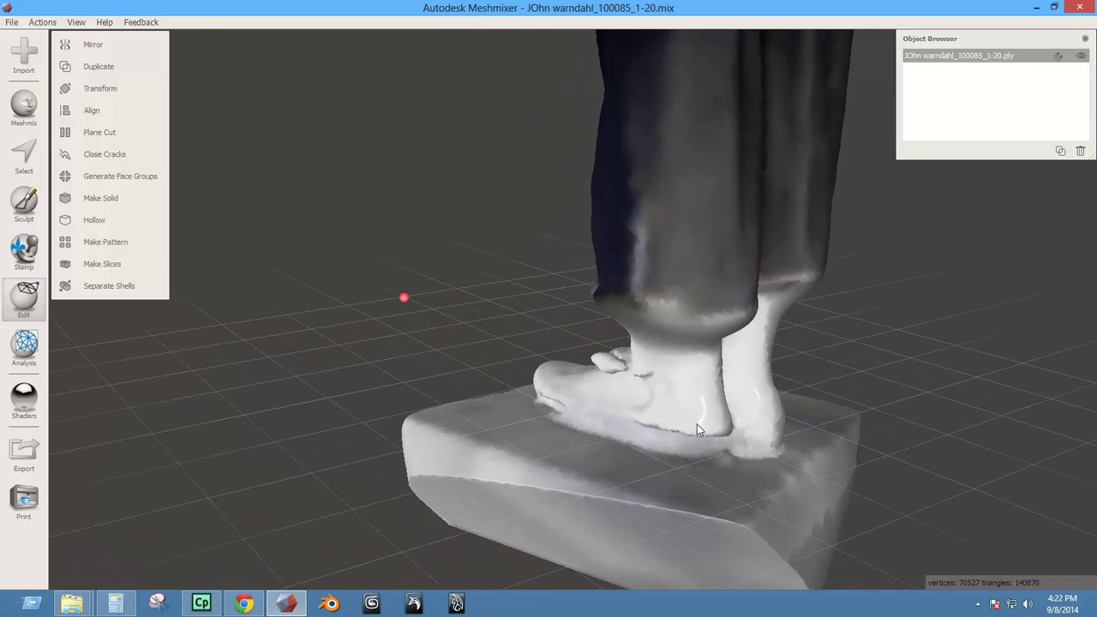
{"action": "mouse_move", "coordinate": [590, 411]}
{"action": "right_mouse_down"}
{"action": "mouse_move", "coordinate": [854, 391]}
{"action": "mouse_move", "coordinate": [697, 401]}
{"action": "right_mouse_up"}
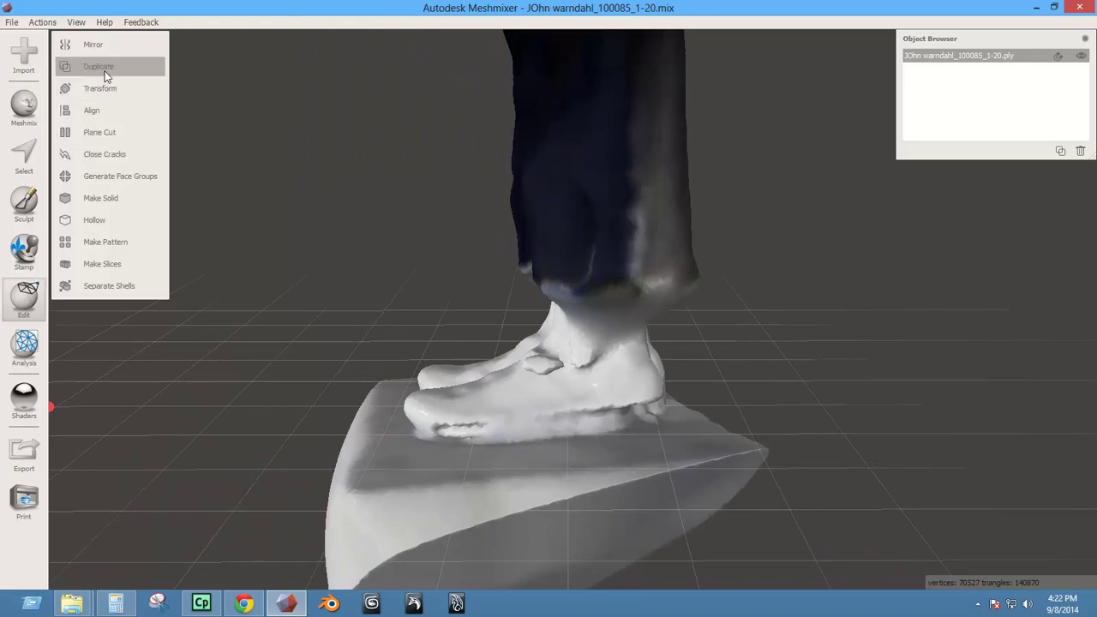
Start a Plane Cut on the figure and rotate the cutting plane to horizontal, keeping the part above it.
{"action": "left_click", "coordinate": [104, 135]}
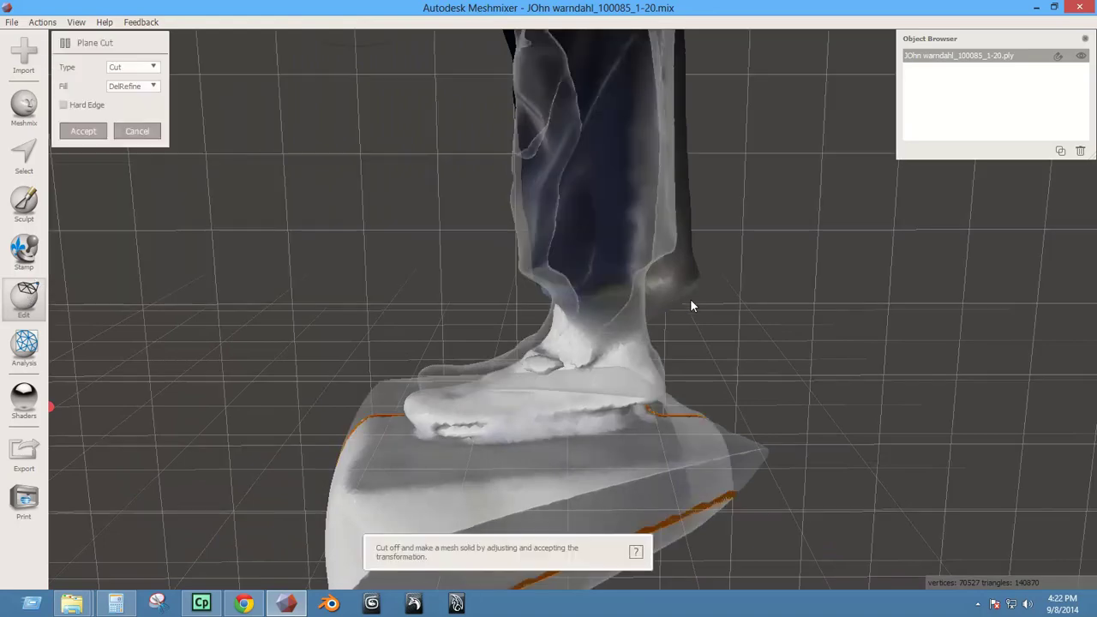
{"action": "right_click_drag", "start_coordinate": [521, 313], "coordinate": [698, 404]}
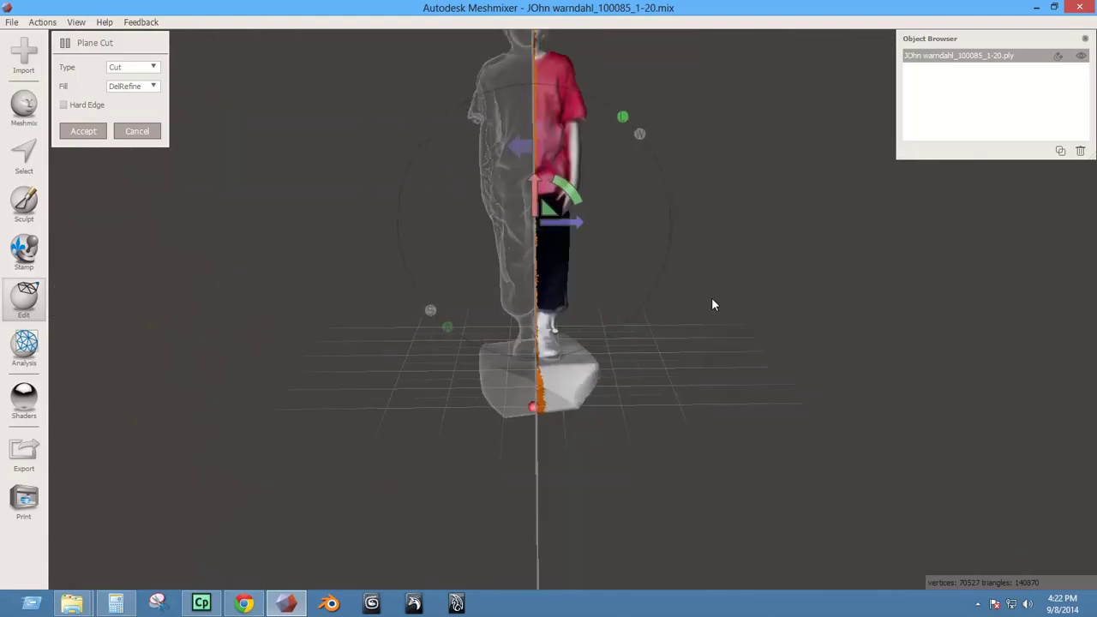
{"action": "right_click_drag", "start_coordinate": [712, 304], "coordinate": [718, 382]}
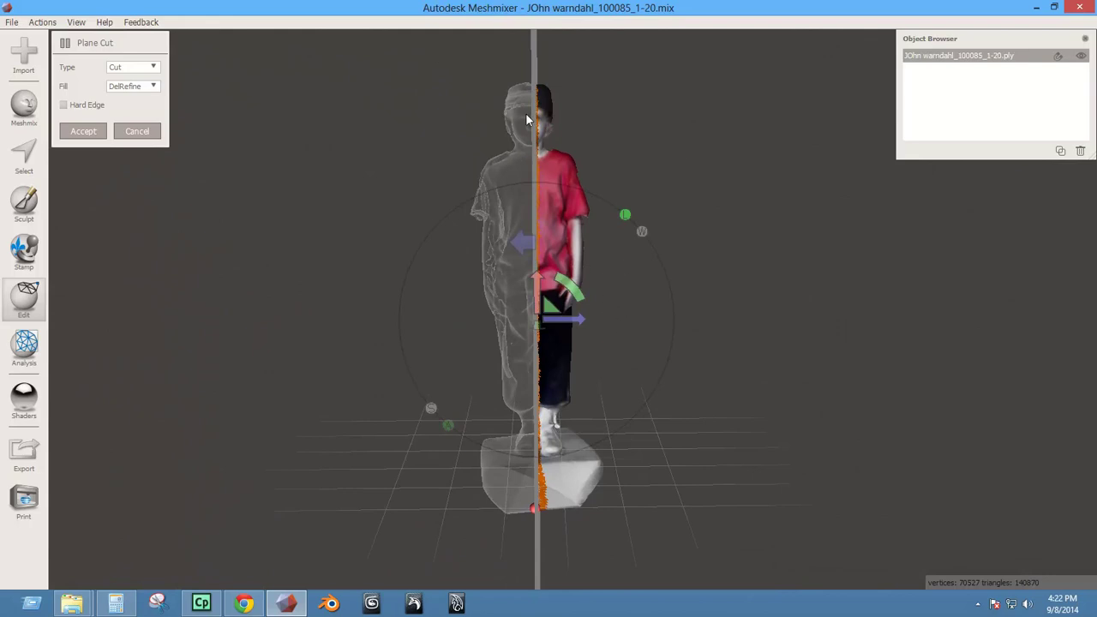
{"action": "left_click_drag", "start_coordinate": [568, 289], "coordinate": [638, 284]}
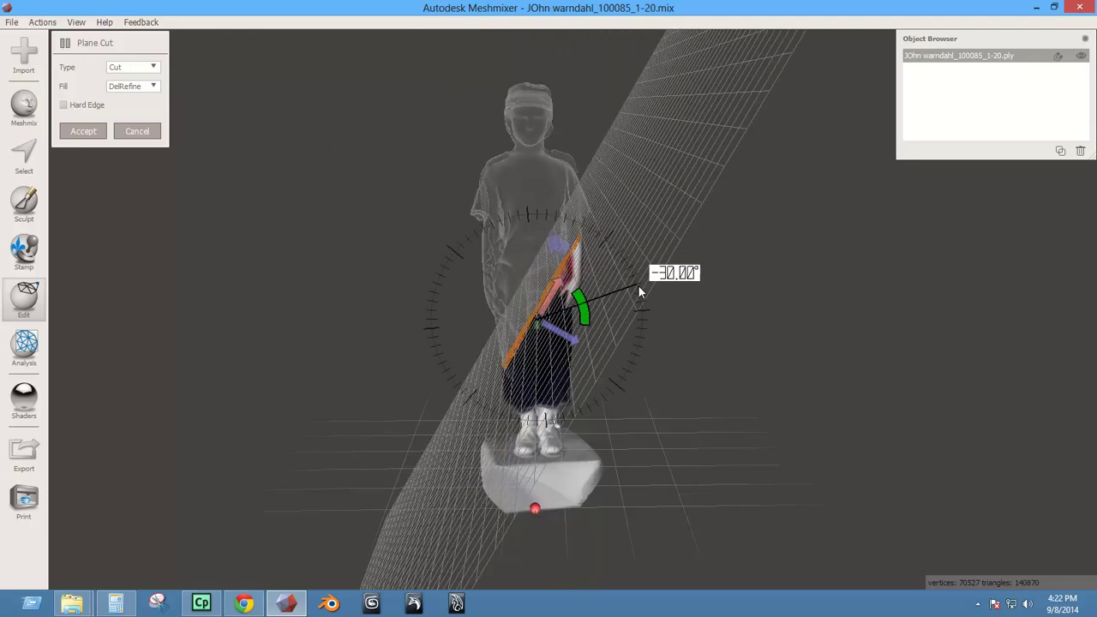
{"action": "left_click_drag", "start_coordinate": [567, 229], "coordinate": [454, 249]}
{"action": "right_click_drag", "start_coordinate": [455, 248], "coordinate": [596, 250]}
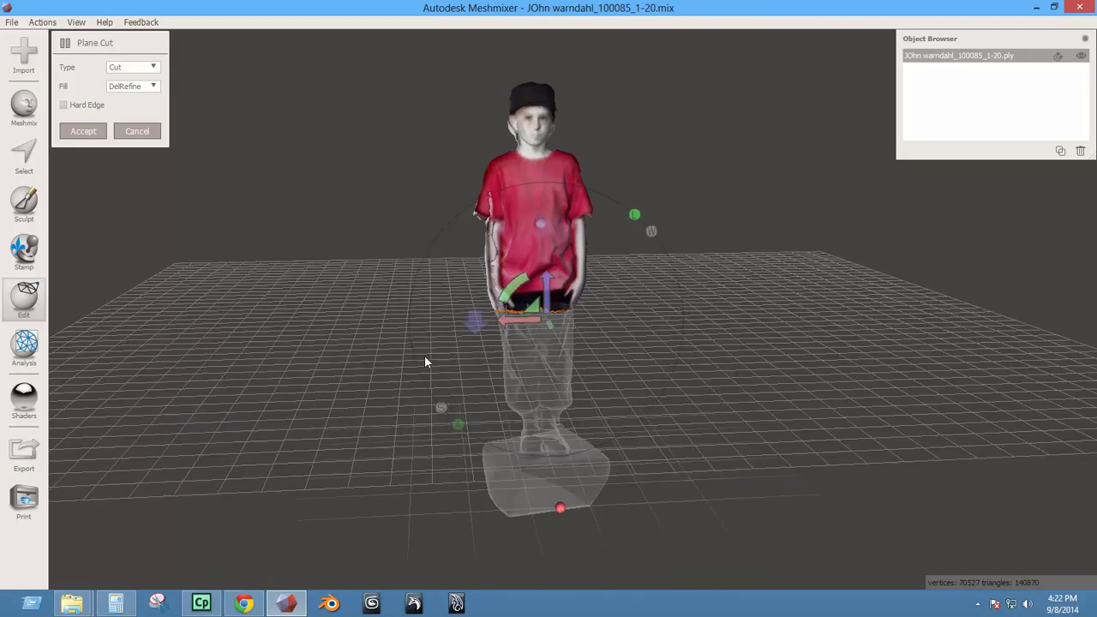
Lower the horizontal cutting plane from the waist to just above the soles of the feet.
{"action": "right_click_drag", "start_coordinate": [425, 356], "coordinate": [601, 291]}
{"action": "scroll", "coordinate": [580, 397], "scroll_direction": "up", "scroll_amount": 1}
{"action": "middle_click_drag", "start_coordinate": [583, 394], "coordinate": [587, 346]}
{"action": "left_click_drag", "start_coordinate": [629, 240], "coordinate": [598, 435]}
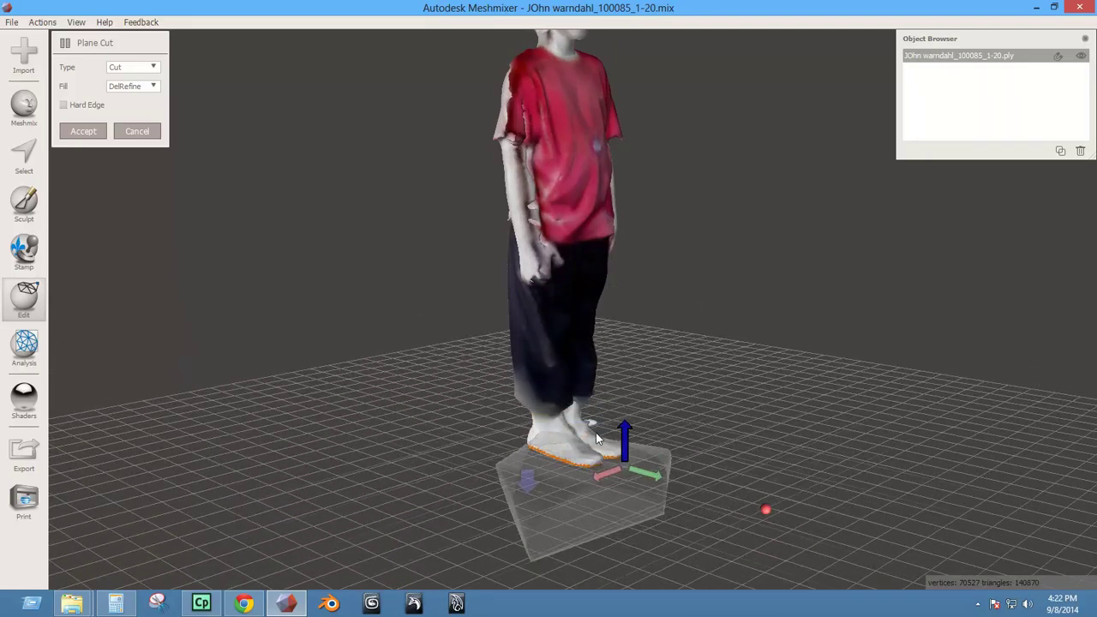
{"action": "scroll", "coordinate": [606, 406], "scroll_direction": "up", "scroll_amount": 3}
{"action": "middle_click_drag", "start_coordinate": [610, 467], "coordinate": [626, 374]}
{"action": "scroll", "coordinate": [667, 272], "scroll_direction": "up", "scroll_amount": 3}
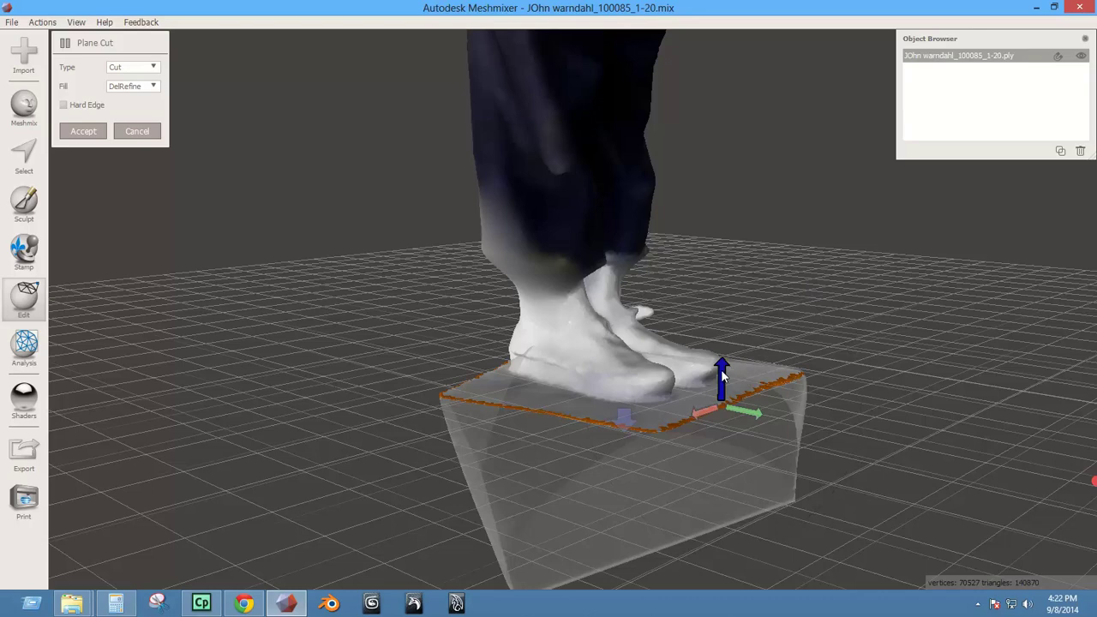
{"action": "left_click_drag", "start_coordinate": [727, 366], "coordinate": [707, 363]}
Fine-tune the cutting plane's height so it crosses only the feet, and accept the cut to remove the scanned block.
{"action": "right_click_drag", "start_coordinate": [767, 387], "coordinate": [605, 372]}
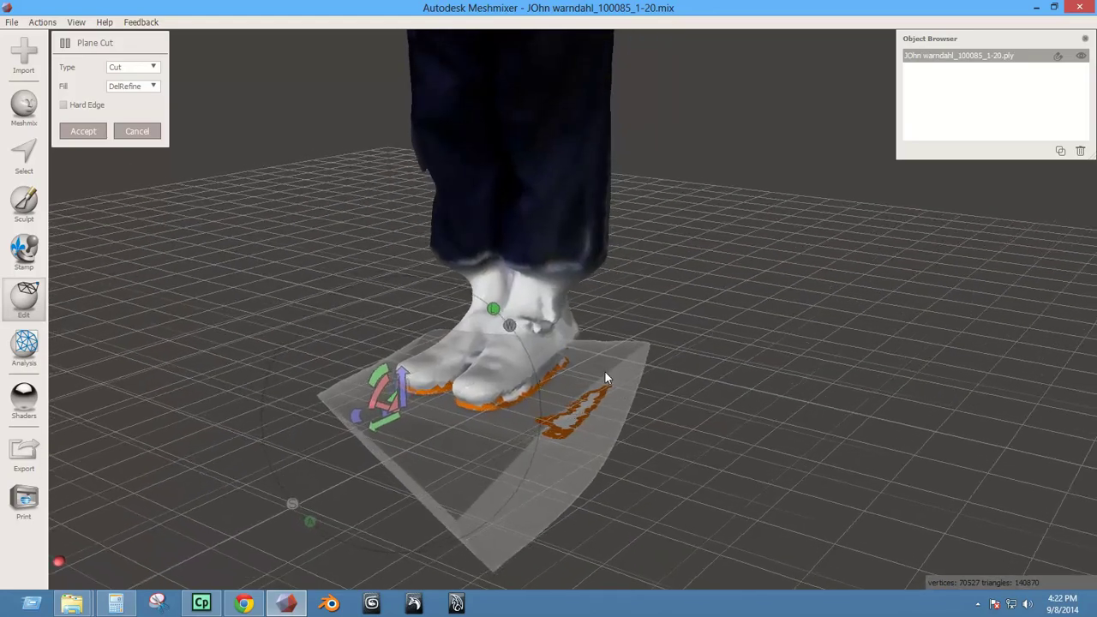
{"action": "right_click_drag", "start_coordinate": [650, 430], "coordinate": [595, 341]}
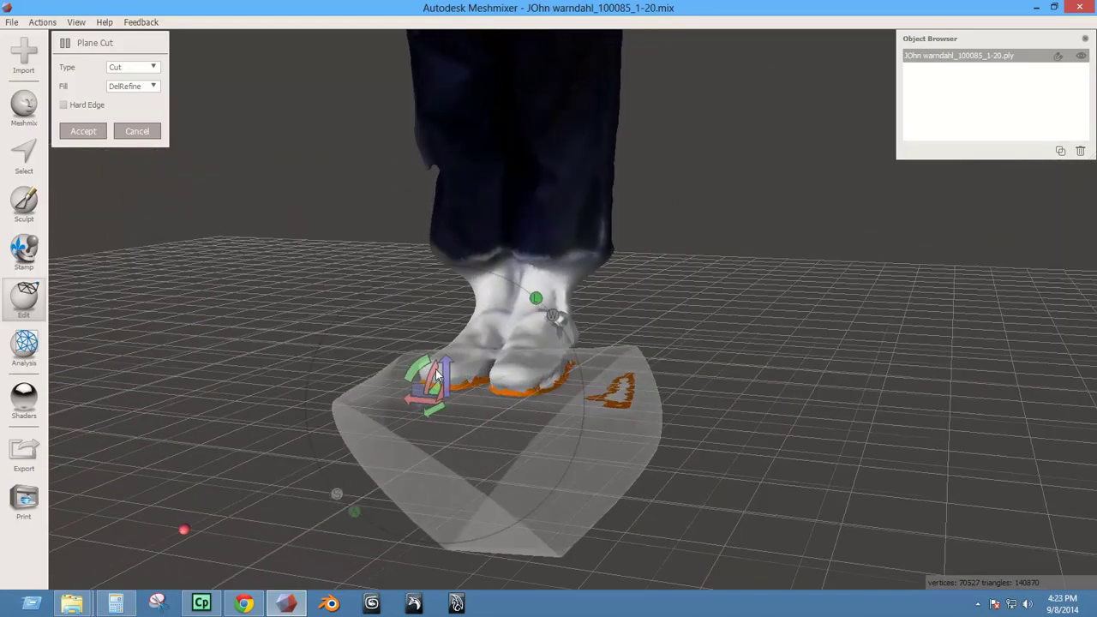
{"action": "left_click_drag", "start_coordinate": [445, 369], "coordinate": [445, 369]}
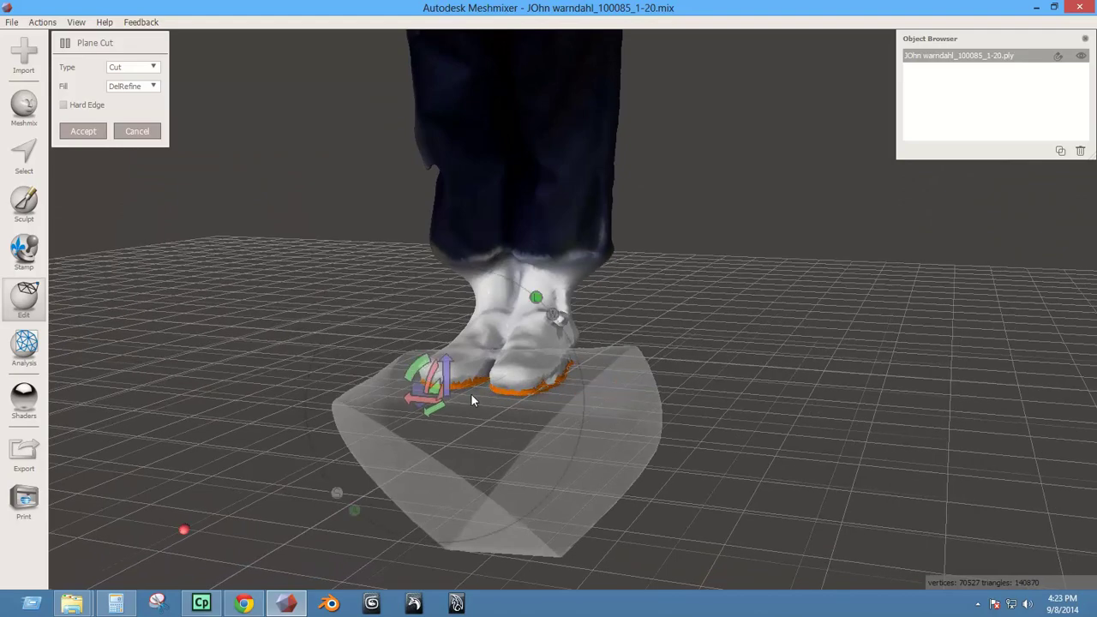
{"action": "right_click_drag", "start_coordinate": [470, 396], "coordinate": [408, 445]}
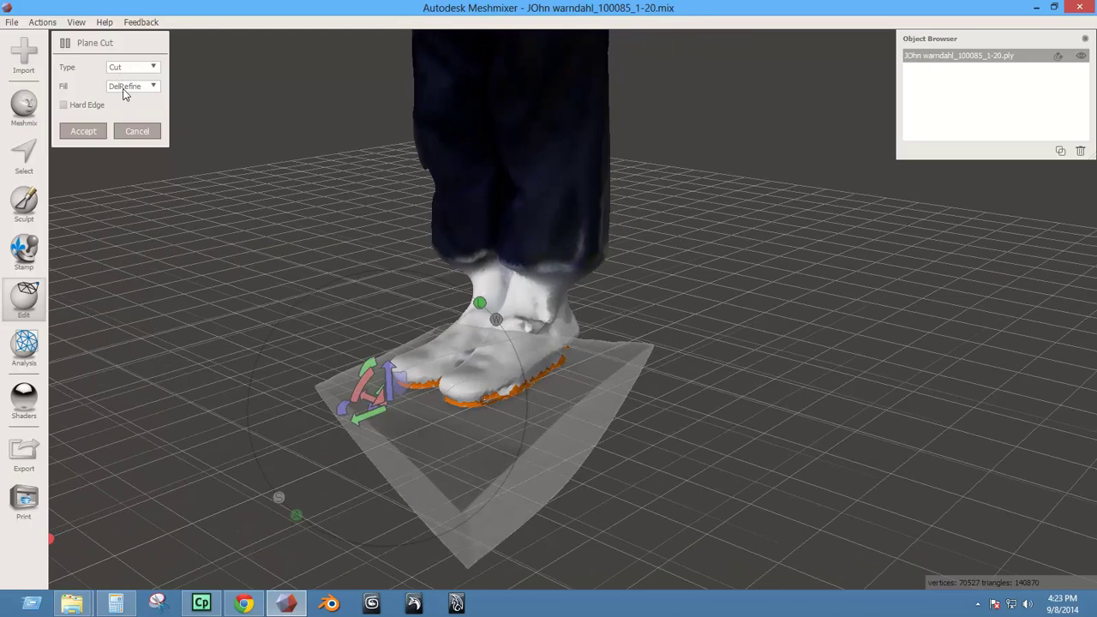
{"action": "left_click", "coordinate": [83, 131]}
{"action": "right_click_drag", "start_coordinate": [467, 440], "coordinate": [514, 292]}
{"action": "right_click_drag", "start_coordinate": [428, 249], "coordinate": [539, 302]}
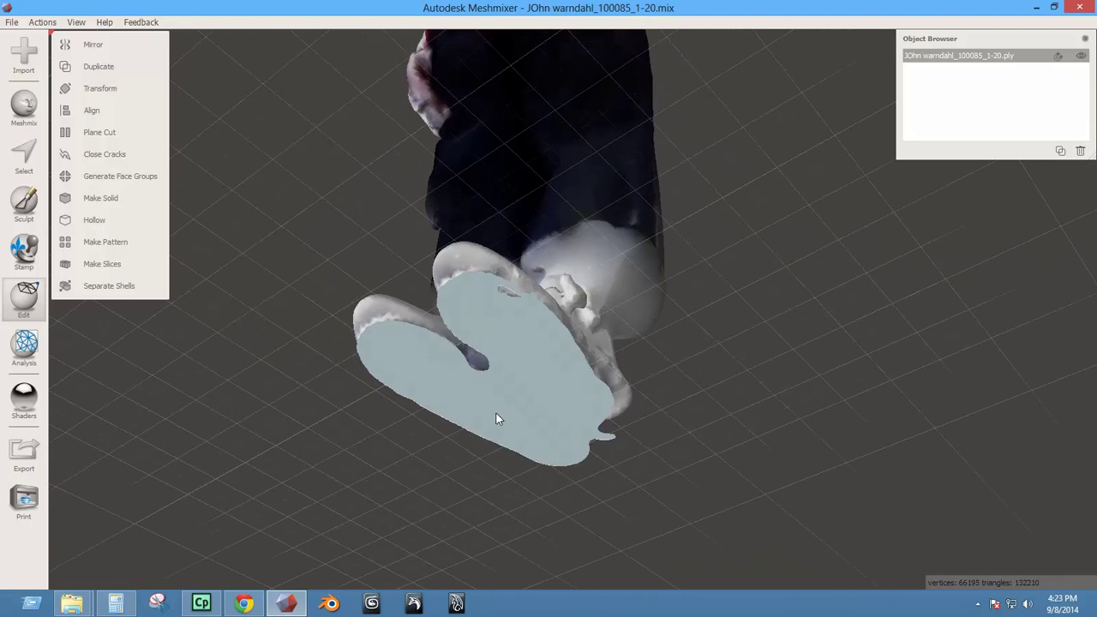
Select the flat cut surface beneath both feet.
{"action": "key", "text": "s"}
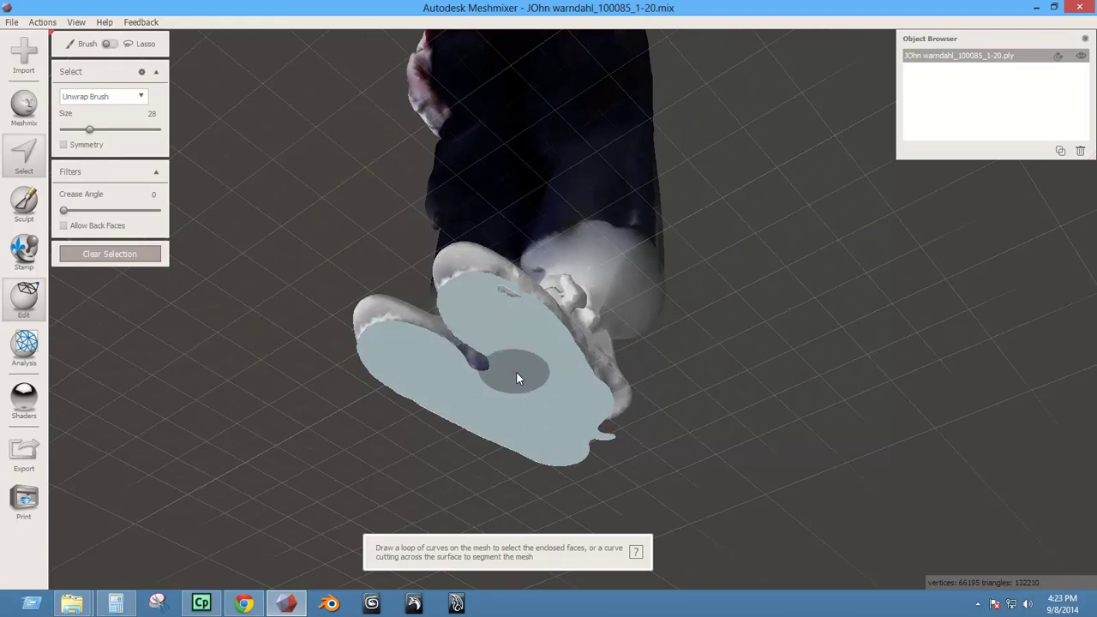
{"action": "left_click", "coordinate": [533, 372]}
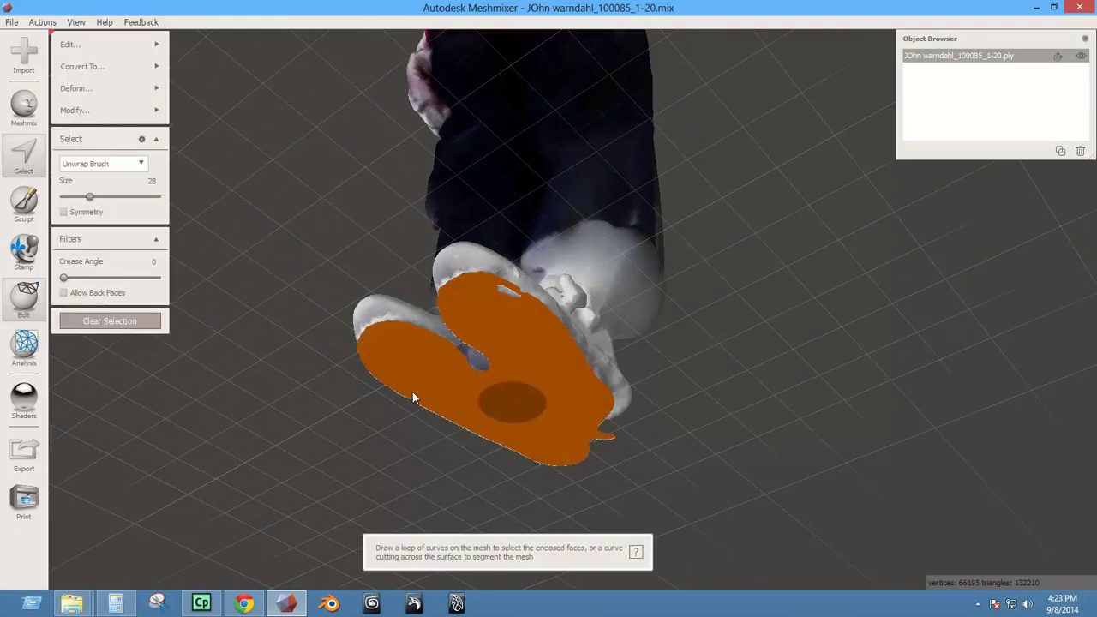
{"action": "right_click_drag", "start_coordinate": [543, 348], "coordinate": [611, 398]}
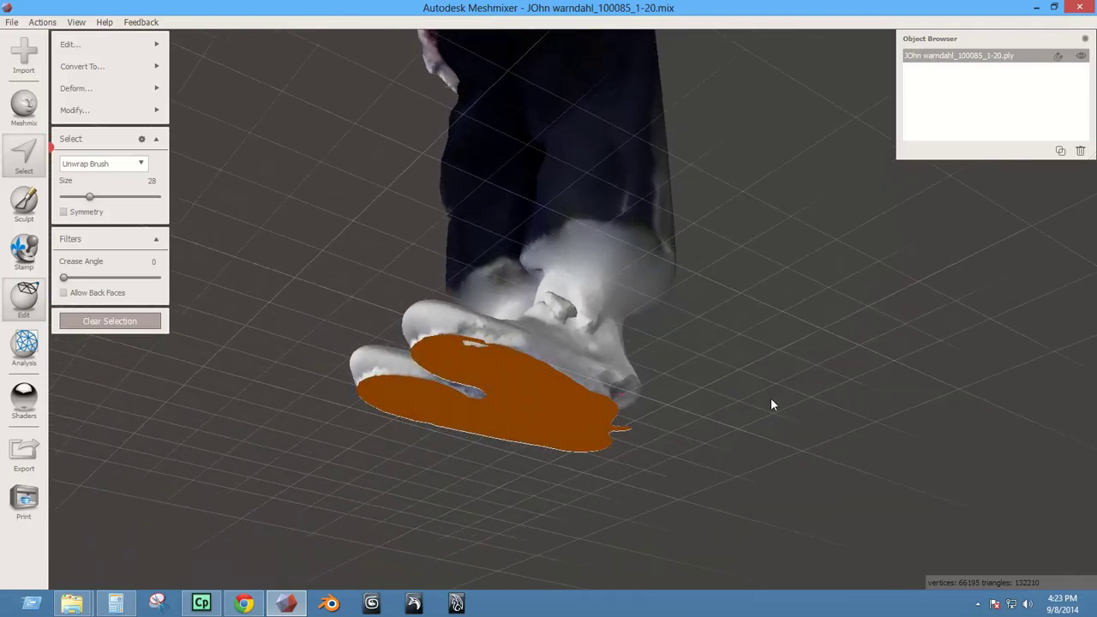
Expand and contract the sole selection ring by ring up the sides of the feet, and clear its face group.
{"action": "key", "text": "shift+period"}
{"action": "key", "text": "shift+period"}
{"action": "key", "text": "shift+period"}
{"action": "key", "text": "shift+period"}
{"action": "key", "text": "shift+period"}
{"action": "key", "text": "shift+period"}
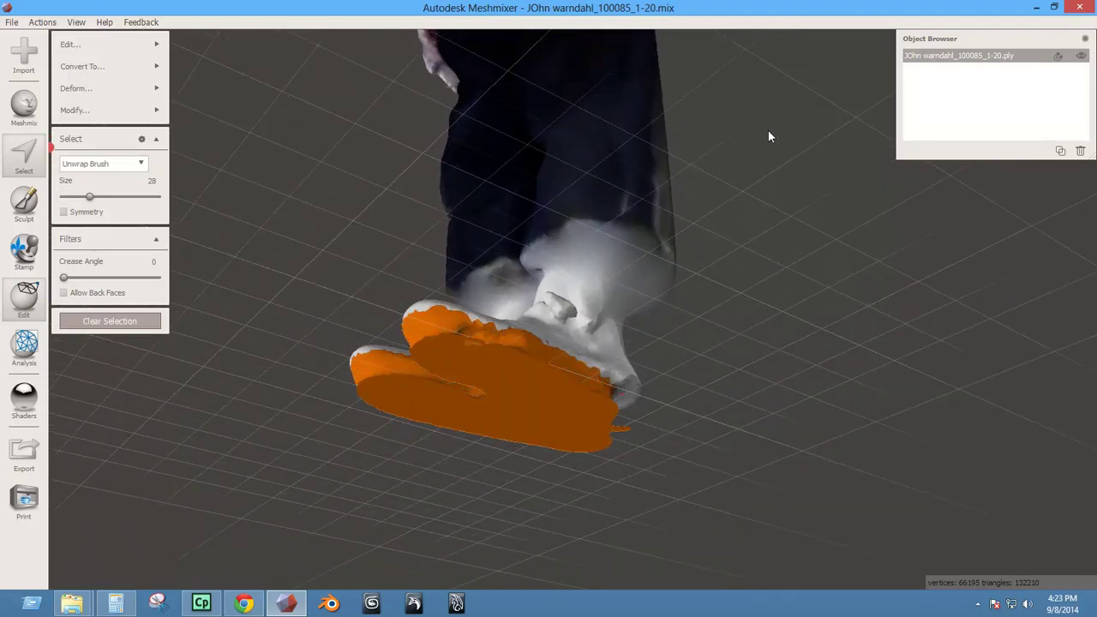
{"action": "key", "text": "shift+comma"}
{"action": "key", "text": "shift+comma"}
{"action": "key", "text": "shift+comma"}
{"action": "key", "text": "shift+comma"}
{"action": "key", "text": "shift+period"}
{"action": "key", "text": "shift+period"}
{"action": "key", "text": "shift+period"}
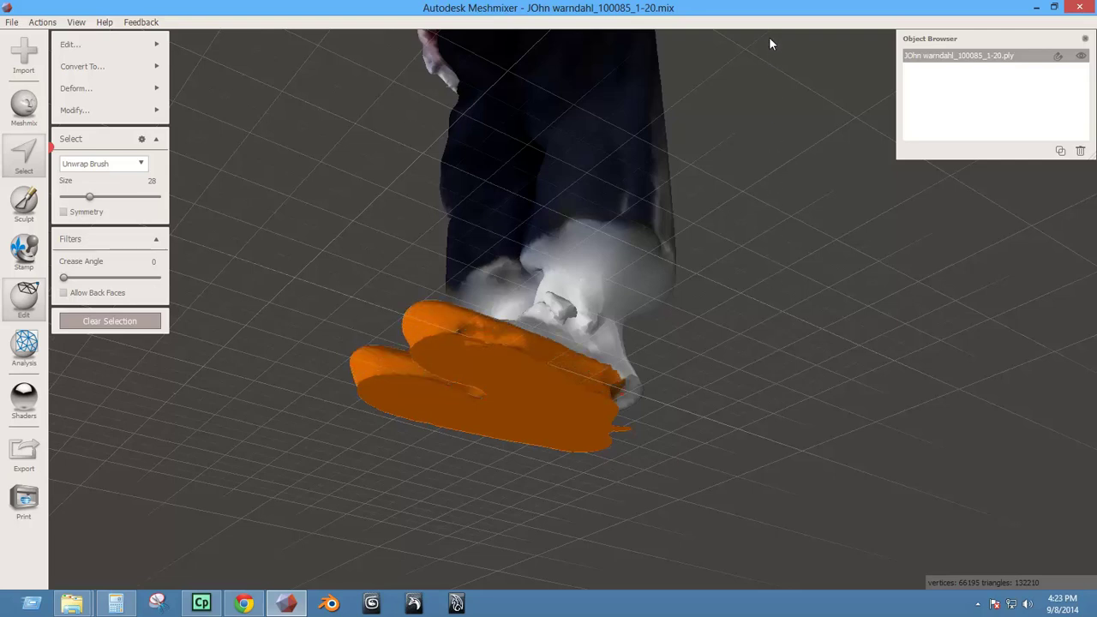
{"action": "key", "text": "shift+comma"}
{"action": "key", "text": "shift+comma"}
{"action": "key", "text": "shift+comma"}
{"action": "key", "text": "shift+comma"}
{"action": "key", "text": "shift+comma"}
{"action": "key", "text": "shift+comma"}
{"action": "key", "text": "shift+comma"}
{"action": "key", "text": "shift+comma"}
{"action": "key", "text": "shift+comma"}
{"action": "key", "text": "shift+comma"}
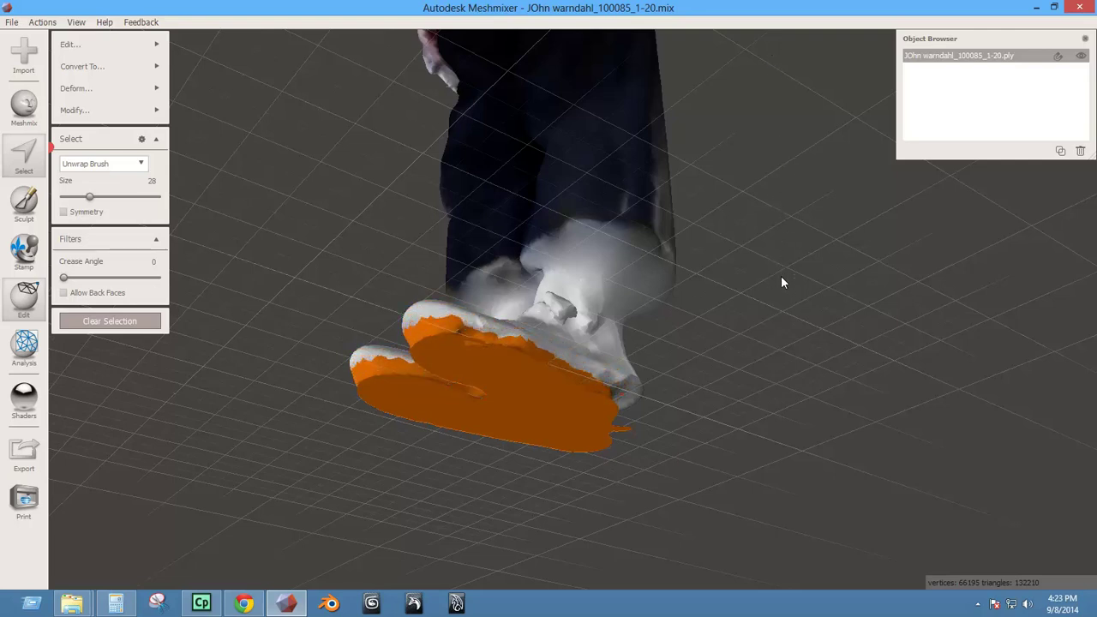
{"action": "key", "text": "shift+period"}
{"action": "key", "text": "shift+period"}
{"action": "key", "text": "shift+period"}
{"action": "key", "text": "shift+period"}
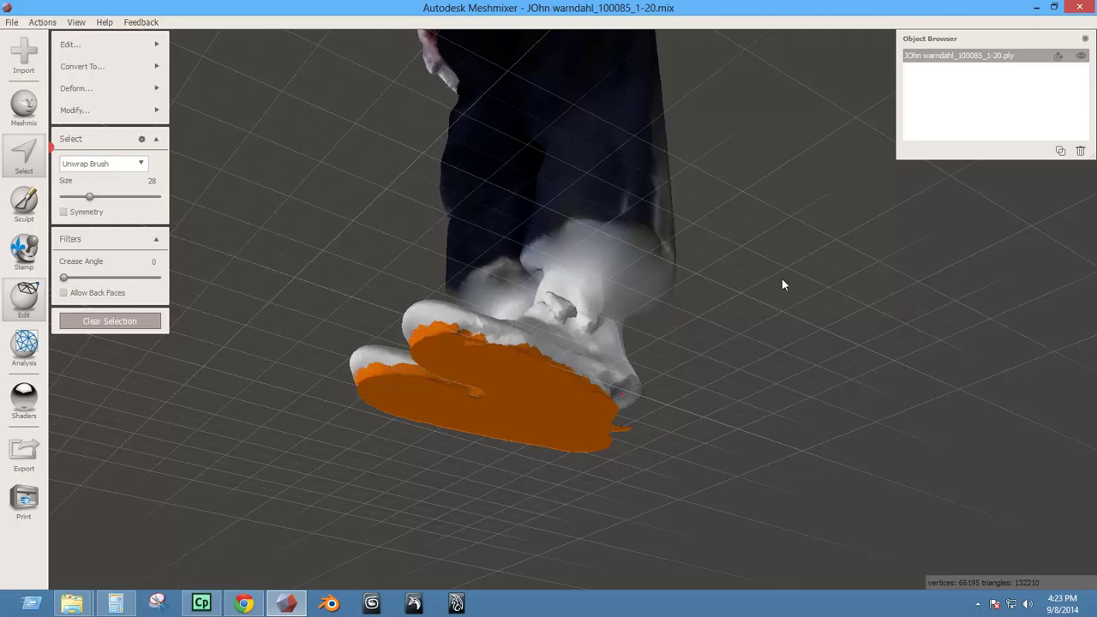
{"action": "key", "text": "shift+comma"}
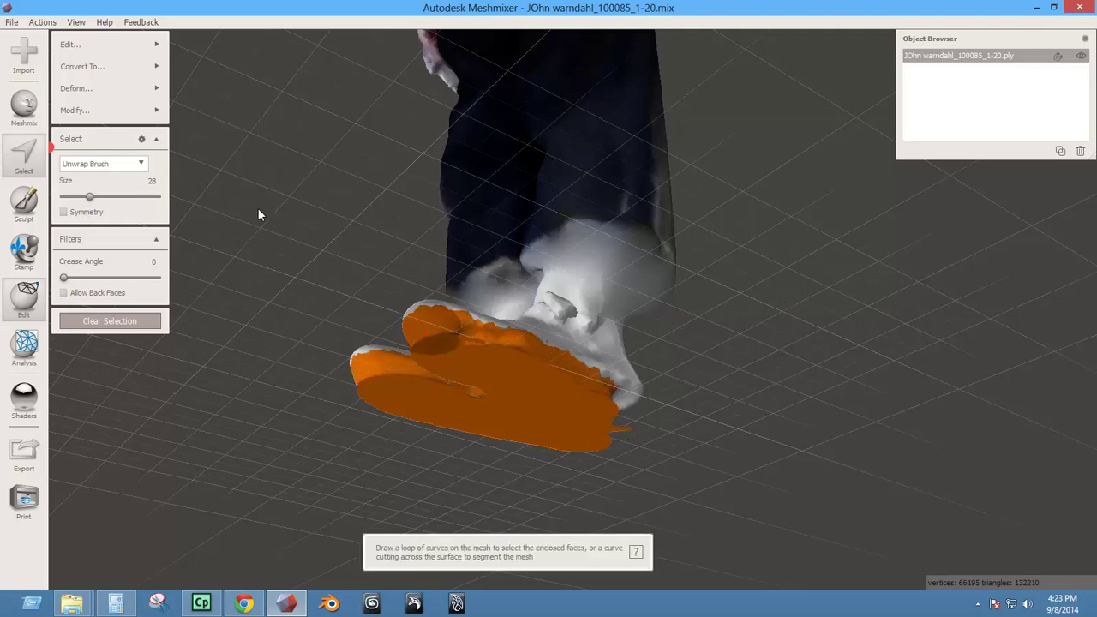
{"action": "left_click", "coordinate": [118, 108]}
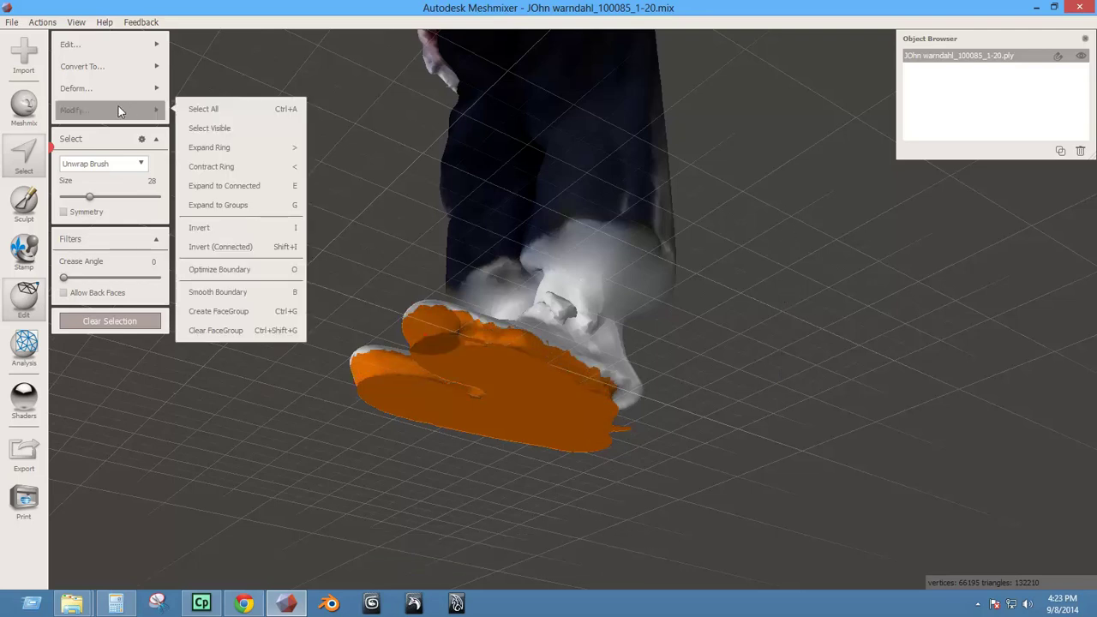
{"action": "left_click", "coordinate": [231, 342]}
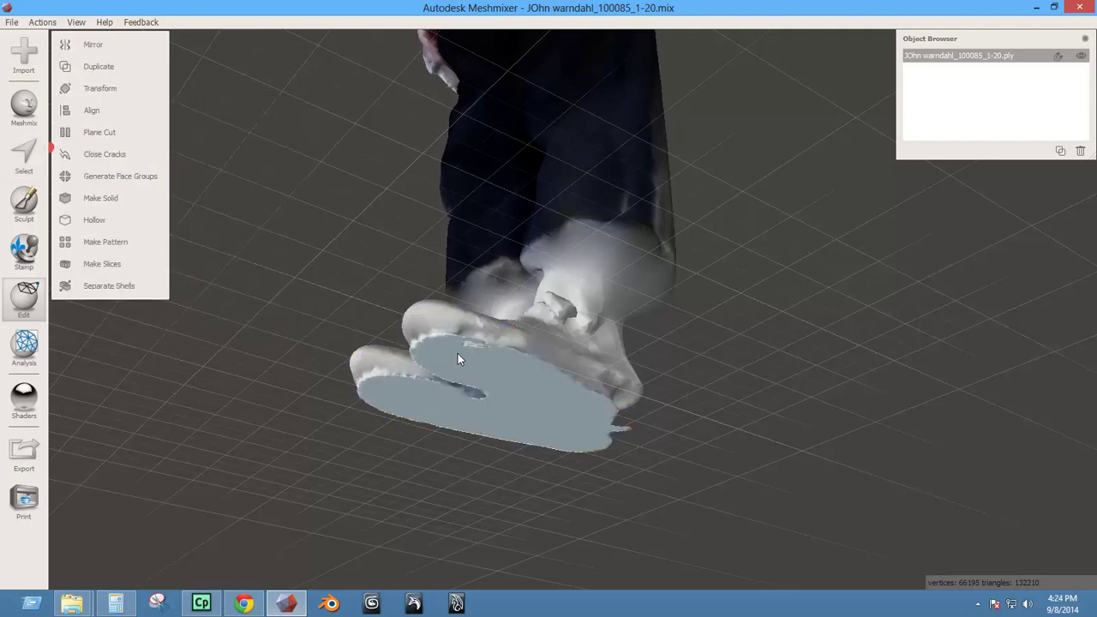
Select the whole connected figure, invert the selection, and leave selection mode with nothing selected.
{"action": "mouse_move", "coordinate": [553, 362]}
{"action": "right_mouse_down"}
{"action": "mouse_move", "coordinate": [544, 394]}
{"action": "mouse_move", "coordinate": [558, 373]}
{"action": "right_mouse_up"}
{"action": "key", "text": "s"}
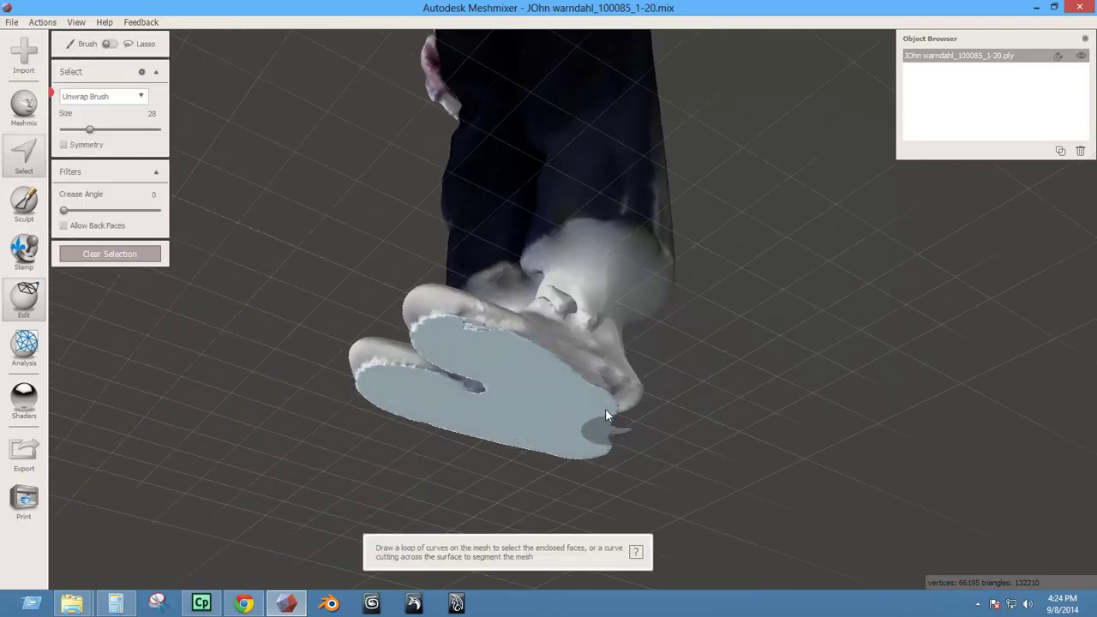
{"action": "double_click", "coordinate": [538, 396]}
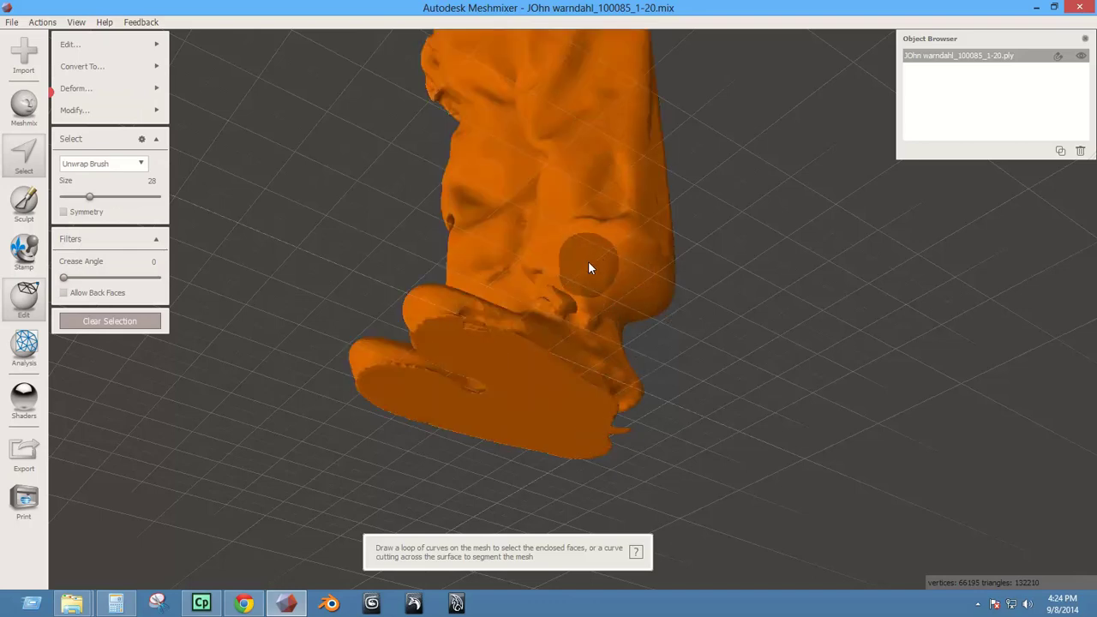
{"action": "right_click_drag", "start_coordinate": [664, 294], "coordinate": [620, 450]}
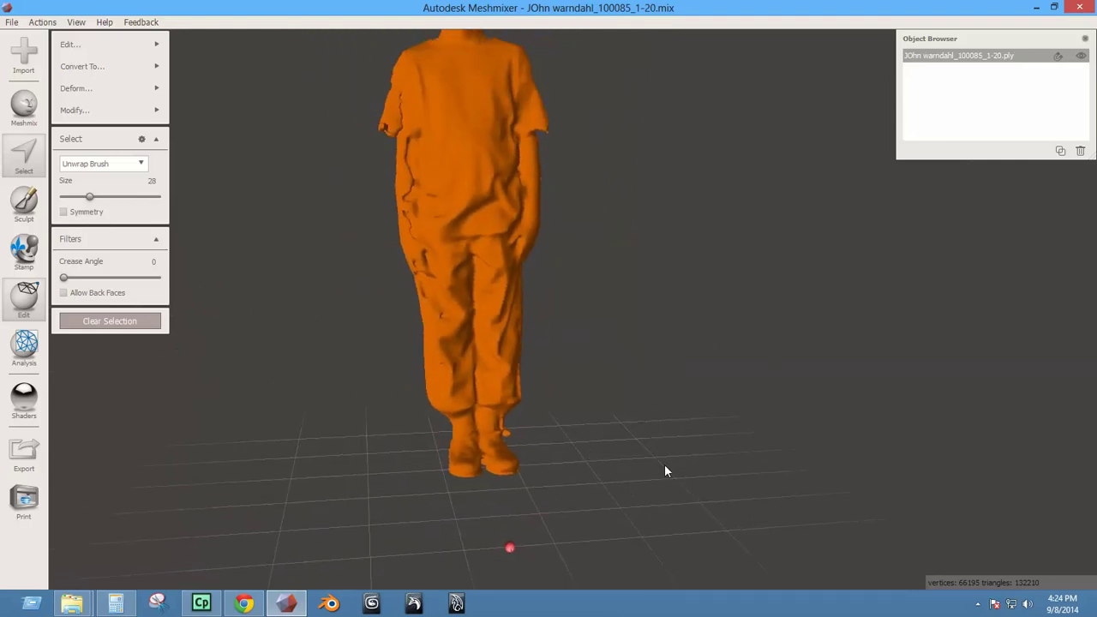
{"action": "left_click", "coordinate": [147, 45]}
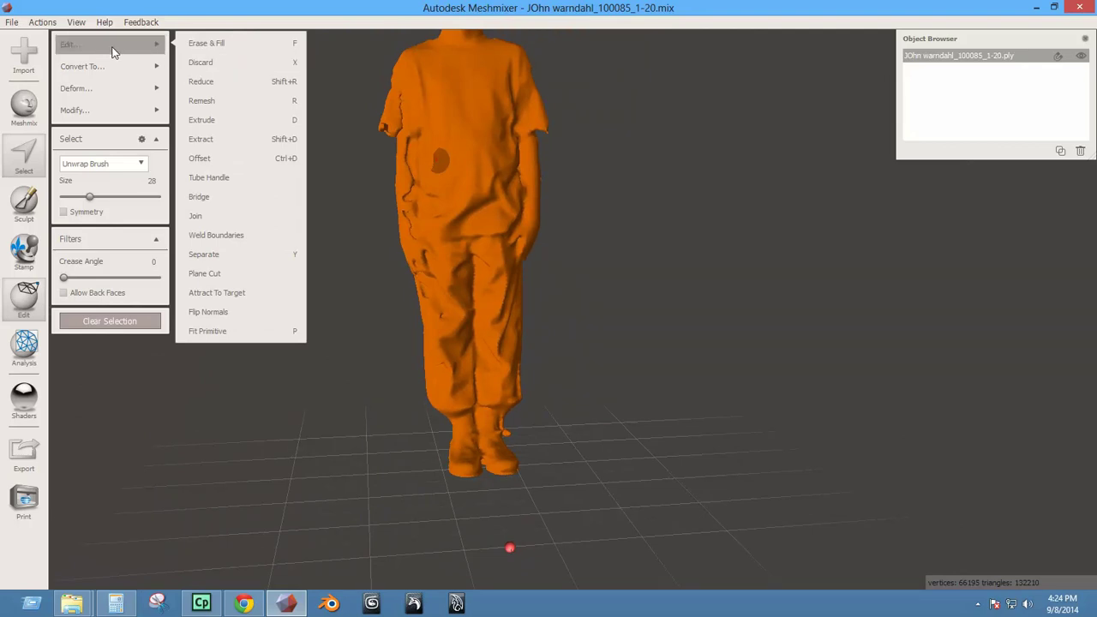
{"action": "mouse_move", "coordinate": [104, 108]}
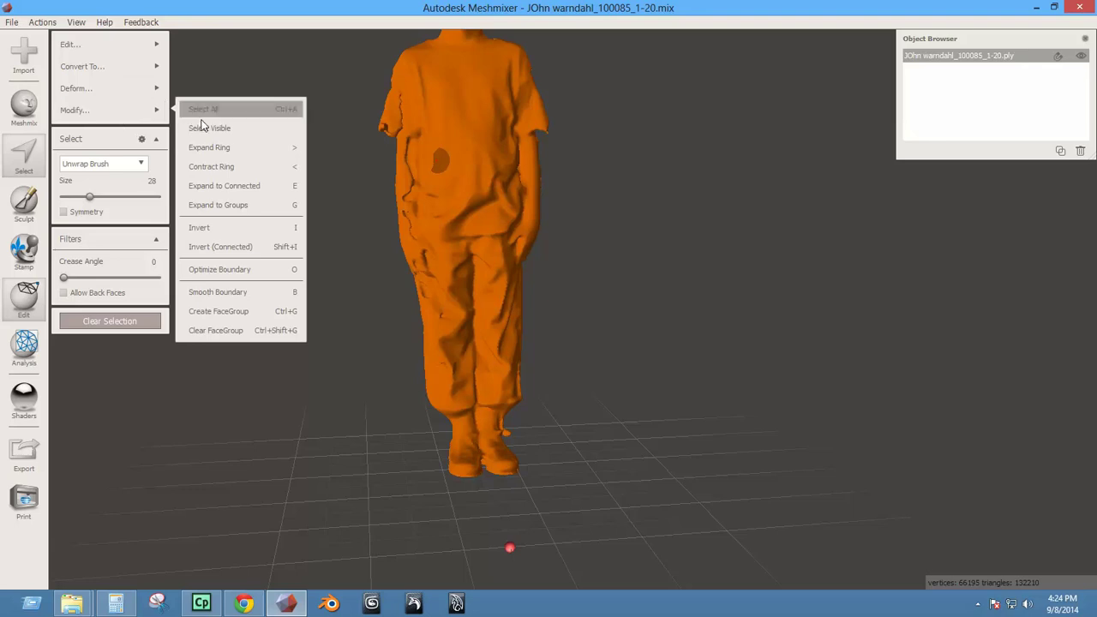
{"action": "left_click", "coordinate": [279, 233]}
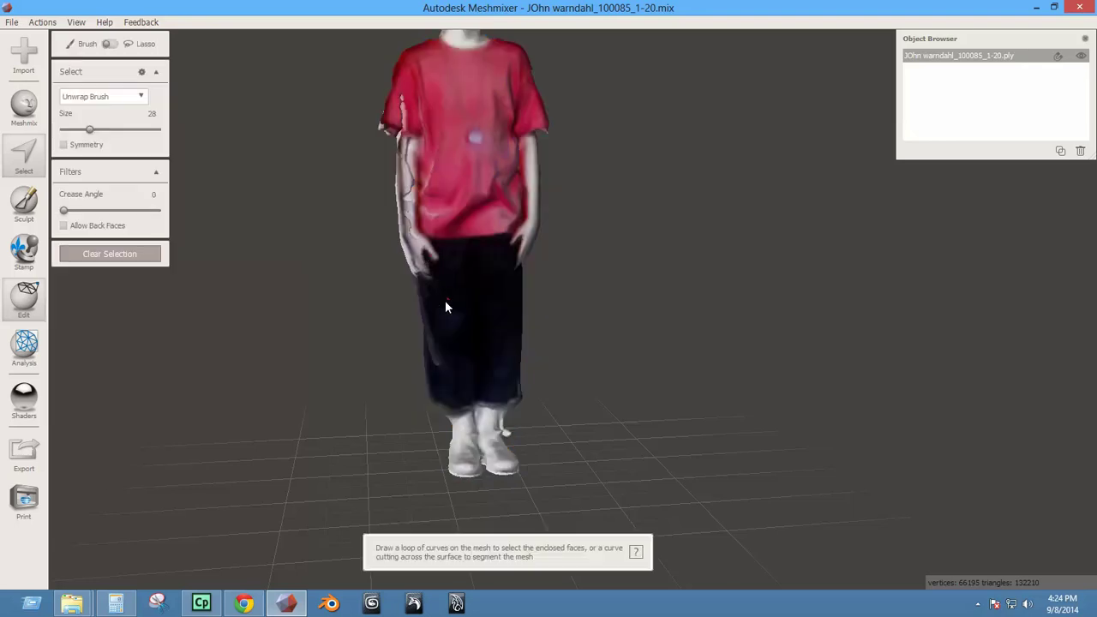
{"action": "right_click_drag", "start_coordinate": [446, 301], "coordinate": [701, 516]}
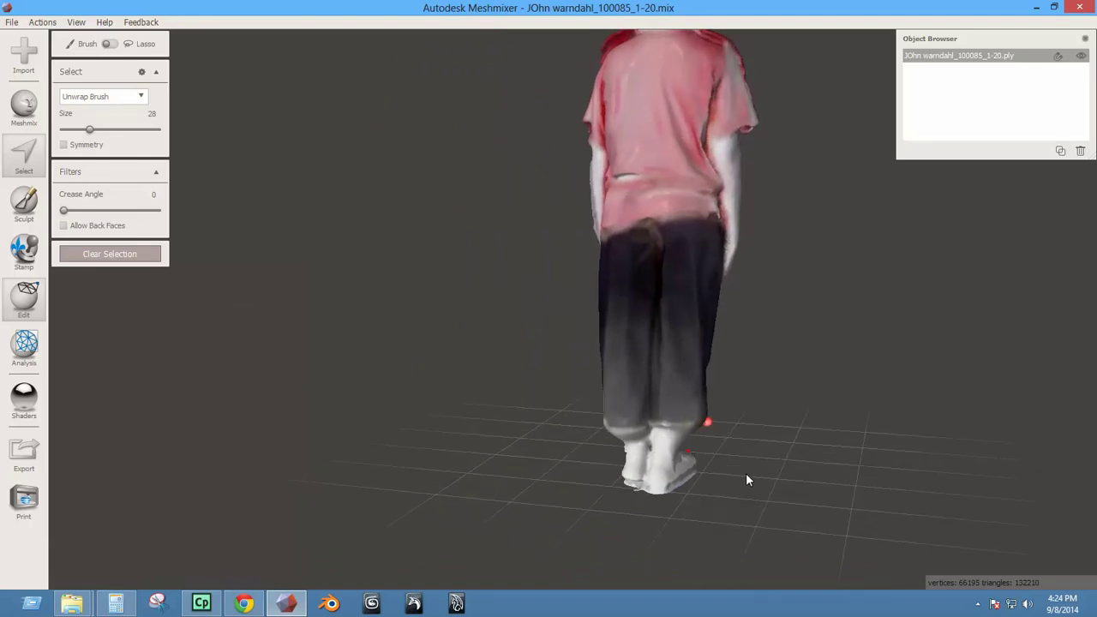
{"action": "right_click_drag", "start_coordinate": [594, 471], "coordinate": [532, 463]}
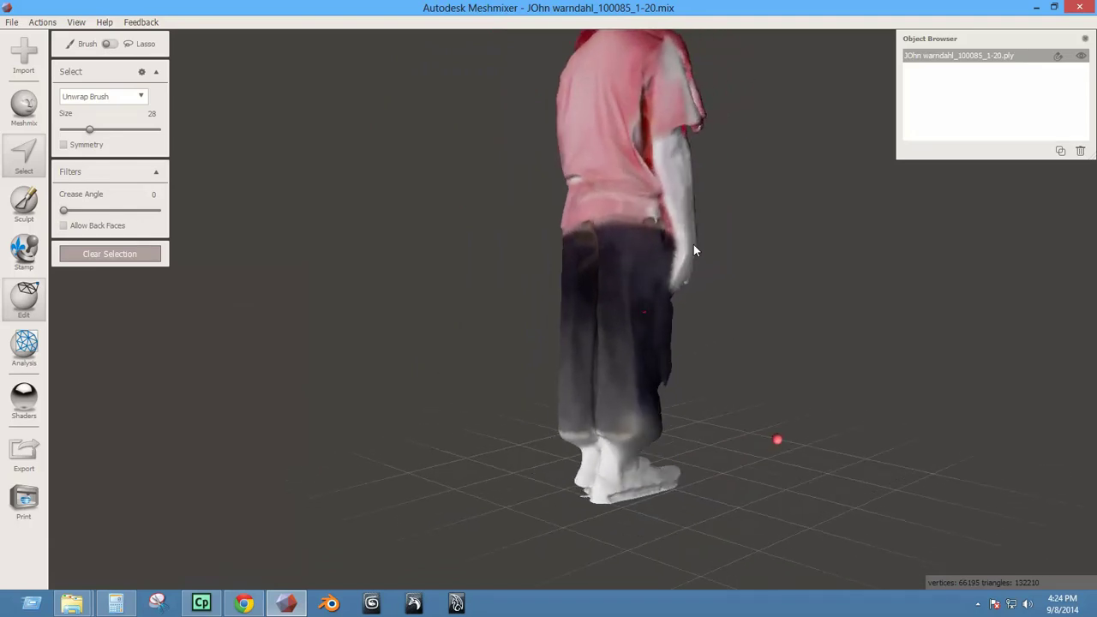
{"action": "left_click", "coordinate": [129, 254]}
{"action": "key", "text": "Escape"}
Inspect the whole figure for mesh defects with the Inspector, and close the inspection without repairing anything.
{"action": "right_click_drag", "start_coordinate": [525, 334], "coordinate": [426, 409]}
{"action": "scroll", "coordinate": [446, 345], "scroll_direction": "up", "scroll_amount": 2}
{"action": "right_click_drag", "start_coordinate": [482, 291], "coordinate": [482, 347]}
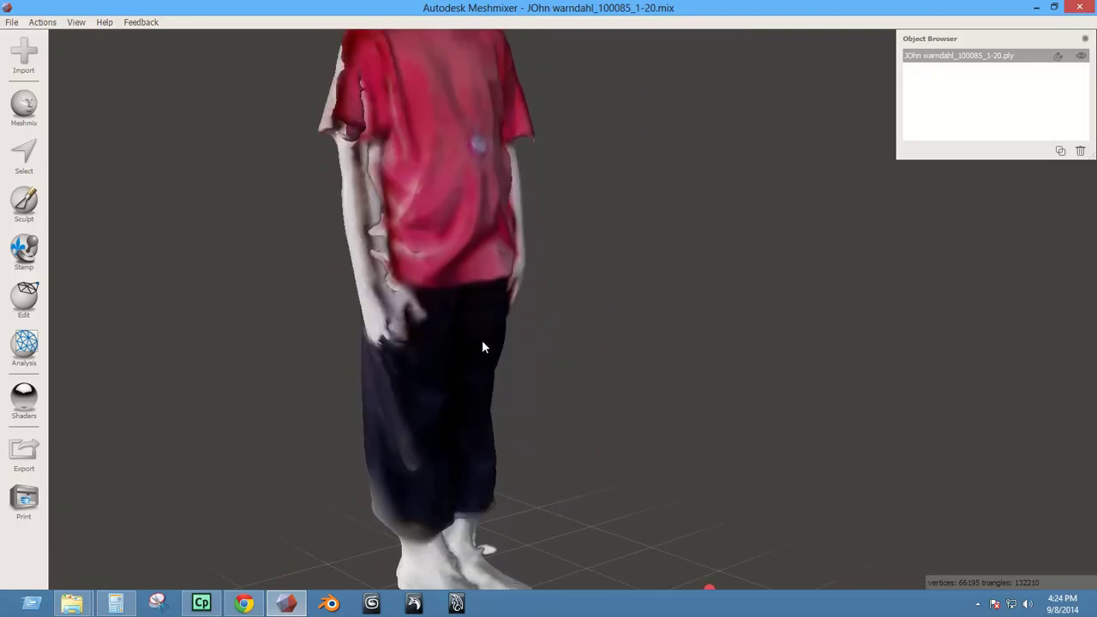
{"action": "mouse_move", "coordinate": [431, 459]}
{"action": "right_mouse_down"}
{"action": "mouse_move", "coordinate": [312, 451]}
{"action": "mouse_move", "coordinate": [444, 473]}
{"action": "right_mouse_up"}
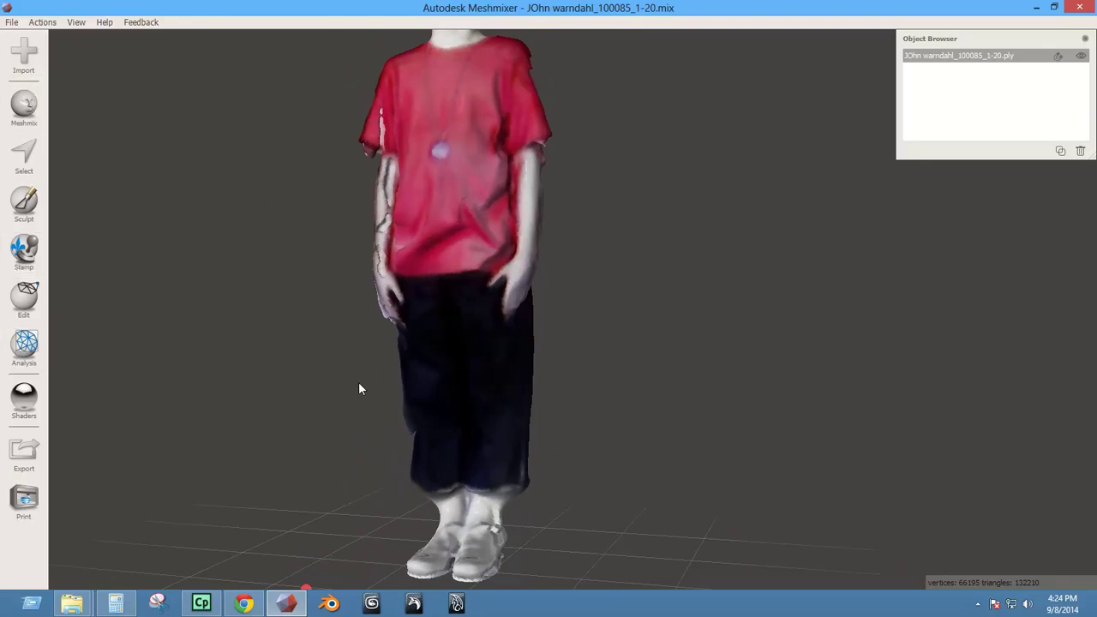
{"action": "right_click_drag", "start_coordinate": [380, 356], "coordinate": [331, 277]}
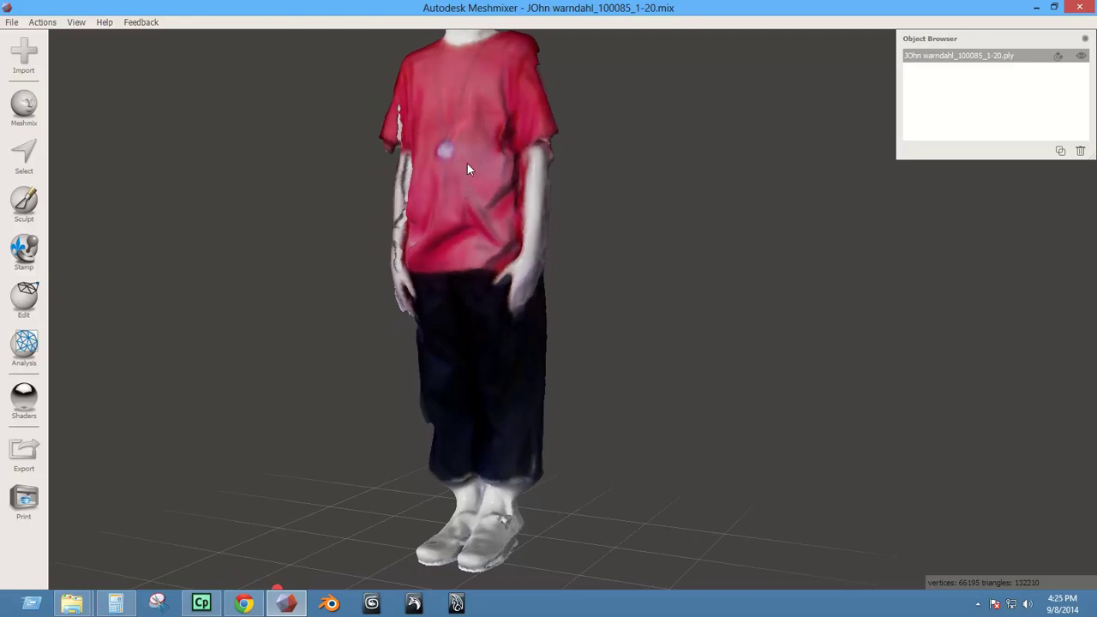
{"action": "left_click", "coordinate": [27, 348]}
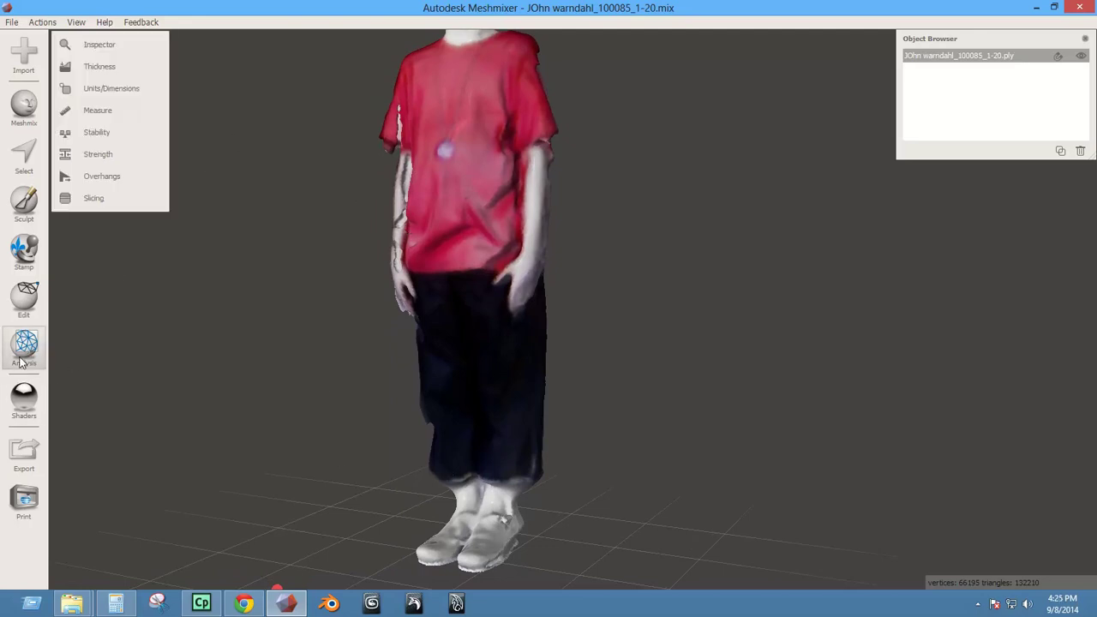
{"action": "left_click", "coordinate": [109, 46]}
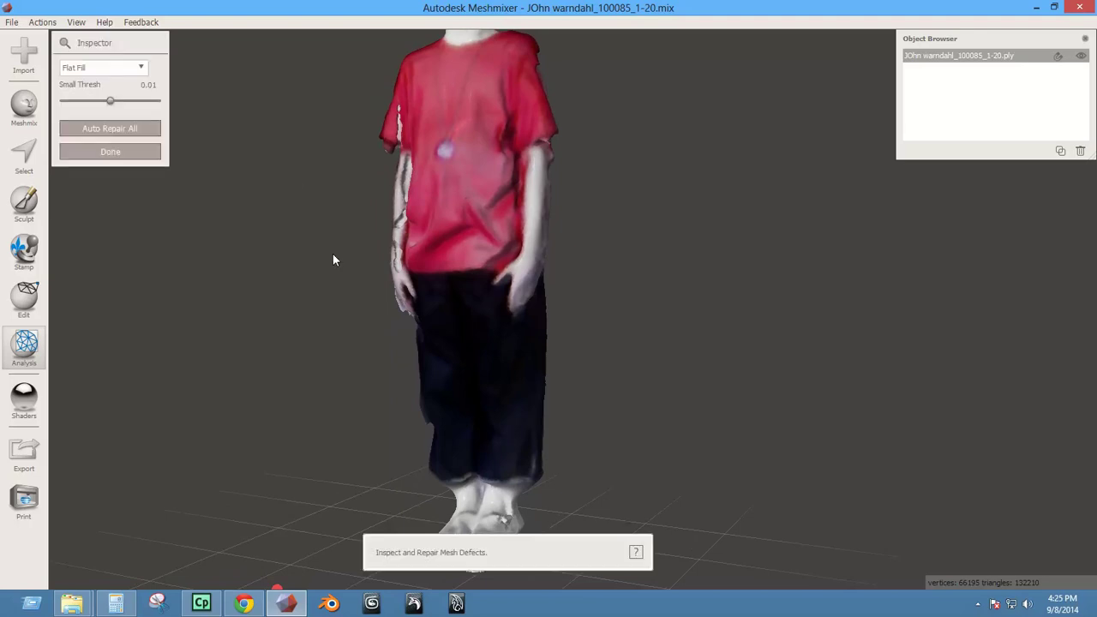
{"action": "scroll", "coordinate": [592, 261], "scroll_direction": "down", "scroll_amount": 5}
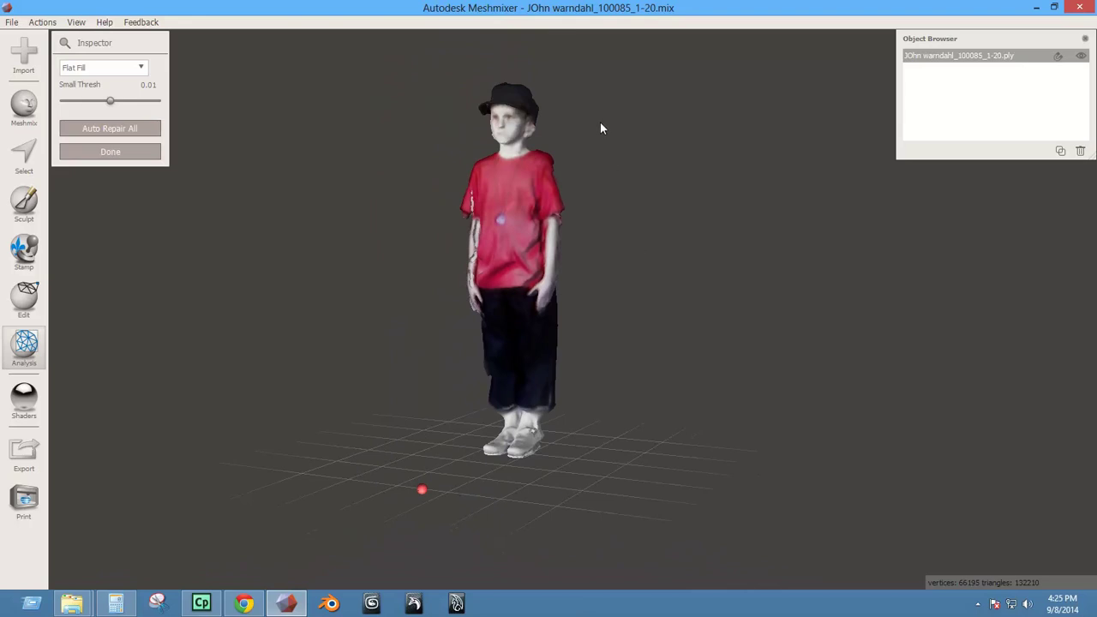
{"action": "left_click", "coordinate": [109, 152]}
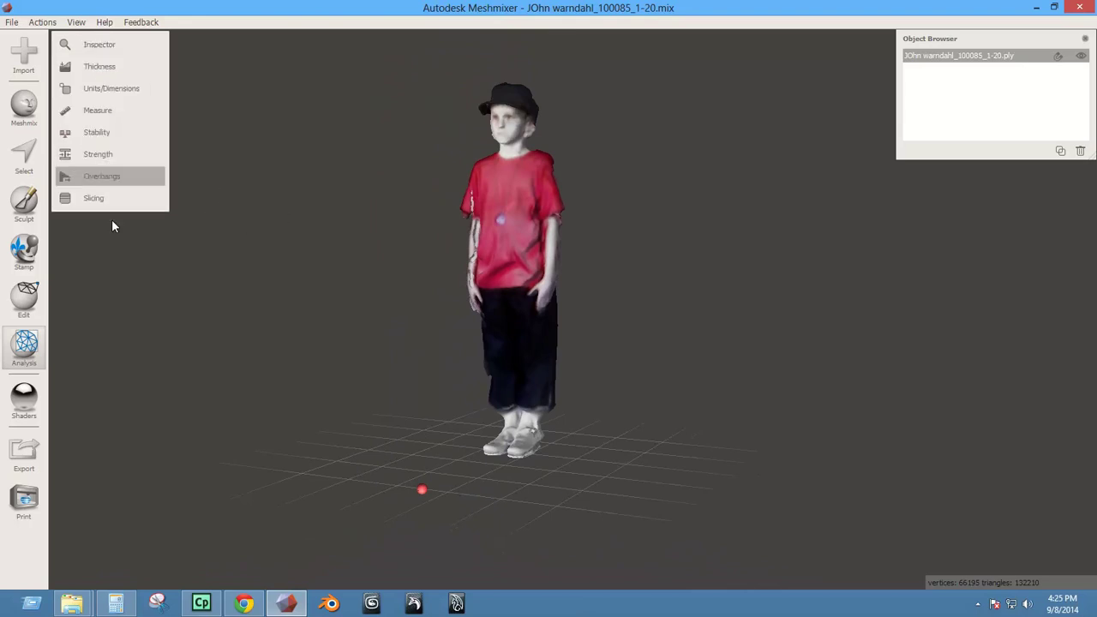
Sculpt with the BubbleSmooth volume brush along the ragged edge of the near foot's sole to smooth it.
{"action": "left_click", "coordinate": [24, 205]}
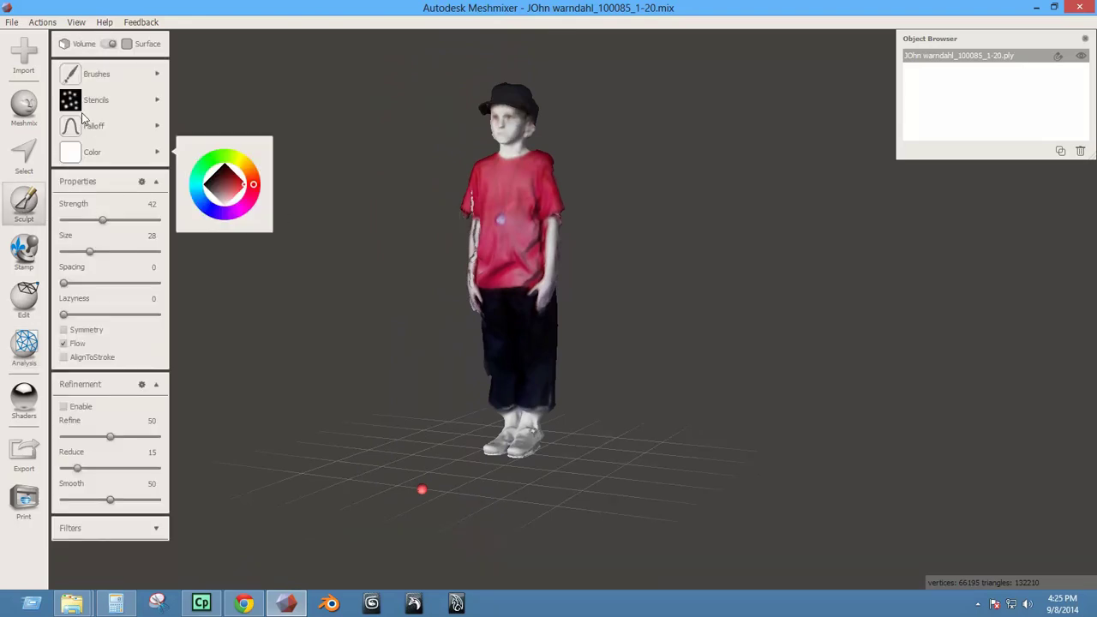
{"action": "left_click", "coordinate": [110, 47]}
{"action": "mouse_move", "coordinate": [95, 69]}
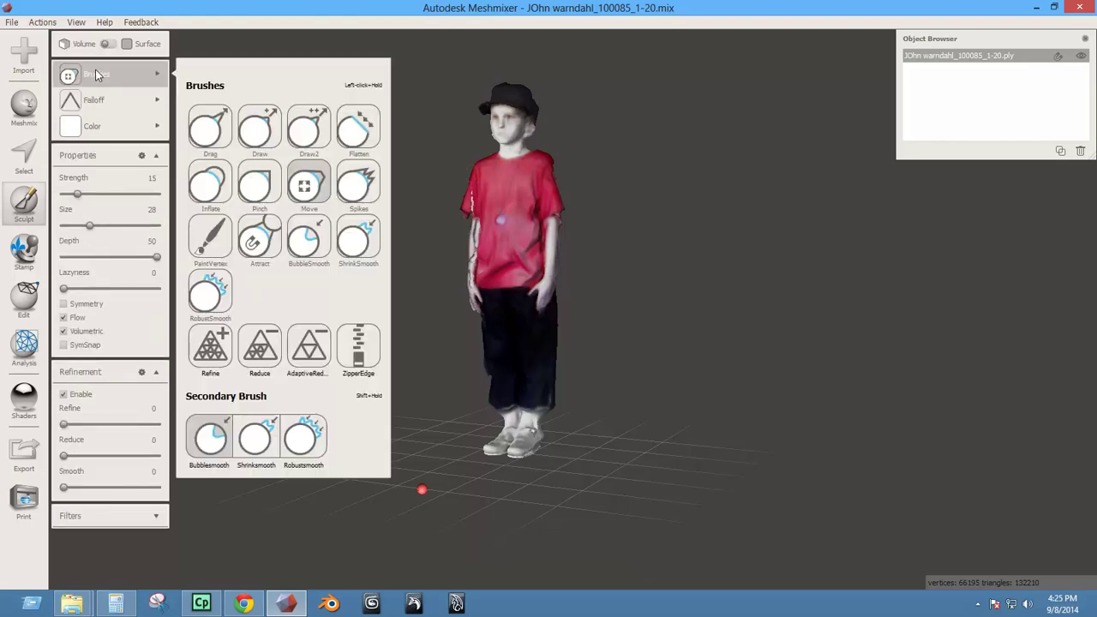
{"action": "left_click", "coordinate": [309, 238]}
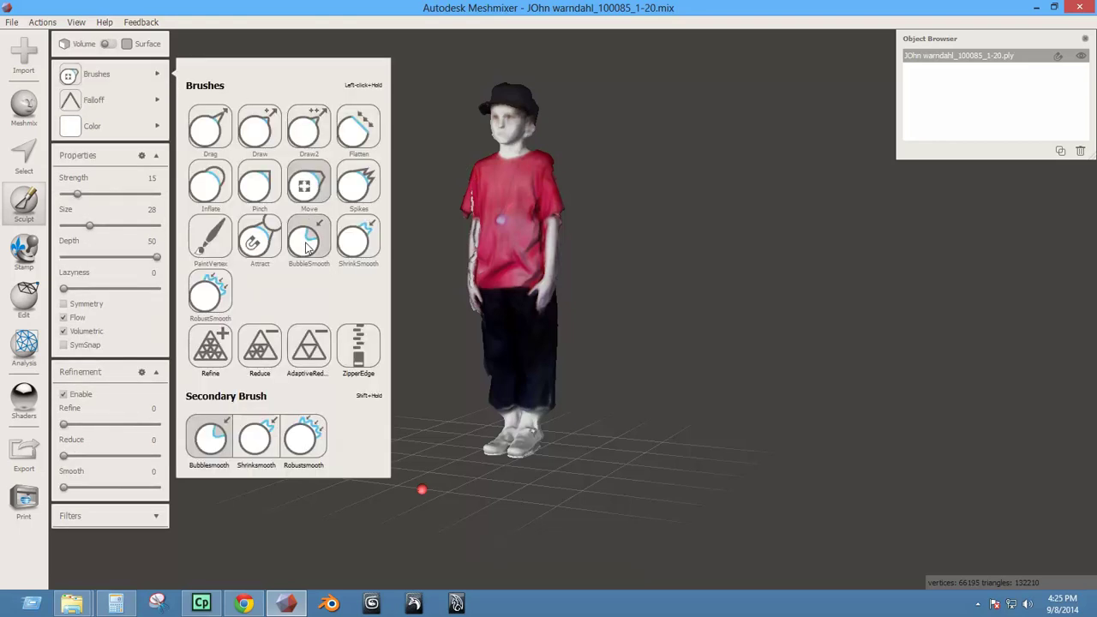
{"action": "right_click_drag", "start_coordinate": [525, 408], "coordinate": [385, 404]}
{"action": "scroll", "coordinate": [514, 412], "scroll_direction": "up", "scroll_amount": 5}
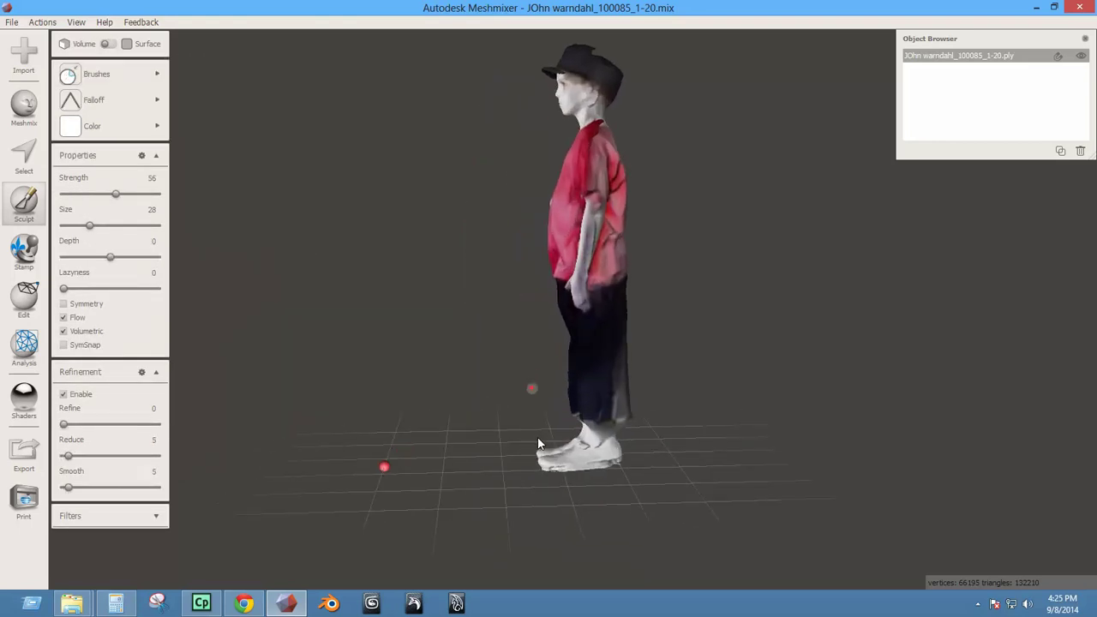
{"action": "scroll", "coordinate": [483, 423], "scroll_direction": "up", "scroll_amount": 8}
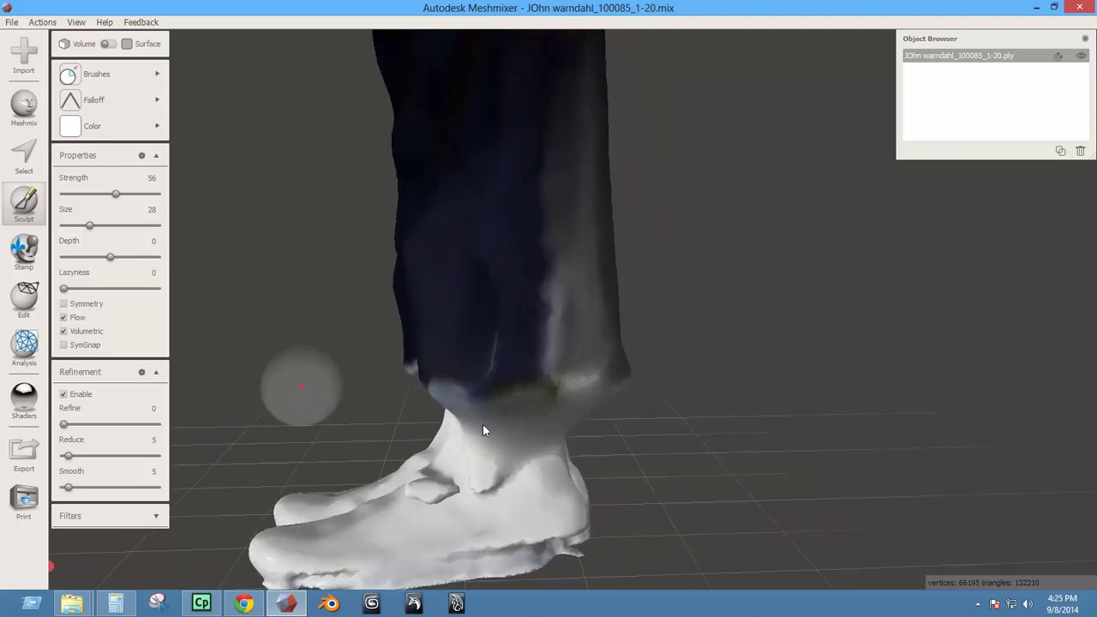
{"action": "mouse_move", "coordinate": [552, 439]}
{"action": "left_mouse_down"}
{"action": "mouse_move", "coordinate": [521, 466]}
{"action": "mouse_move", "coordinate": [454, 483]}
{"action": "mouse_move", "coordinate": [375, 477]}
{"action": "left_mouse_up"}
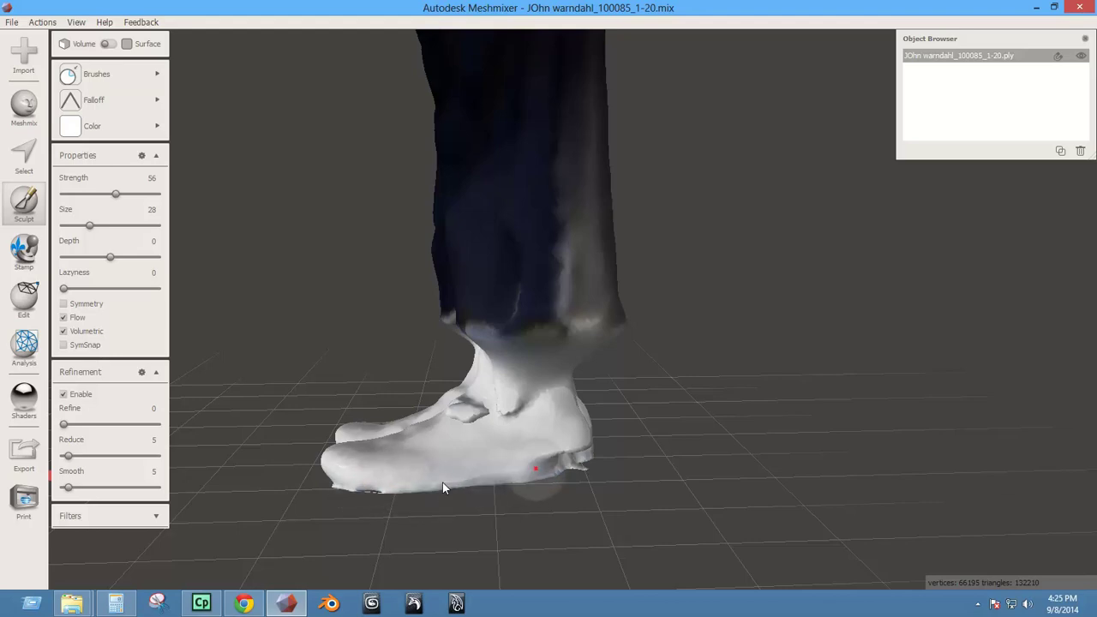
Select the thin sliver at the gap under the forefoot with brush size 14, expand the selection around it, and delete those faces.
{"action": "mouse_move", "coordinate": [443, 482]}
{"action": "right_mouse_down"}
{"action": "mouse_move", "coordinate": [377, 465]}
{"action": "mouse_move", "coordinate": [392, 480]}
{"action": "mouse_move", "coordinate": [421, 455]}
{"action": "mouse_move", "coordinate": [387, 387]}
{"action": "mouse_move", "coordinate": [374, 460]}
{"action": "mouse_move", "coordinate": [382, 399]}
{"action": "mouse_move", "coordinate": [390, 426]}
{"action": "mouse_move", "coordinate": [499, 459]}
{"action": "right_mouse_up"}
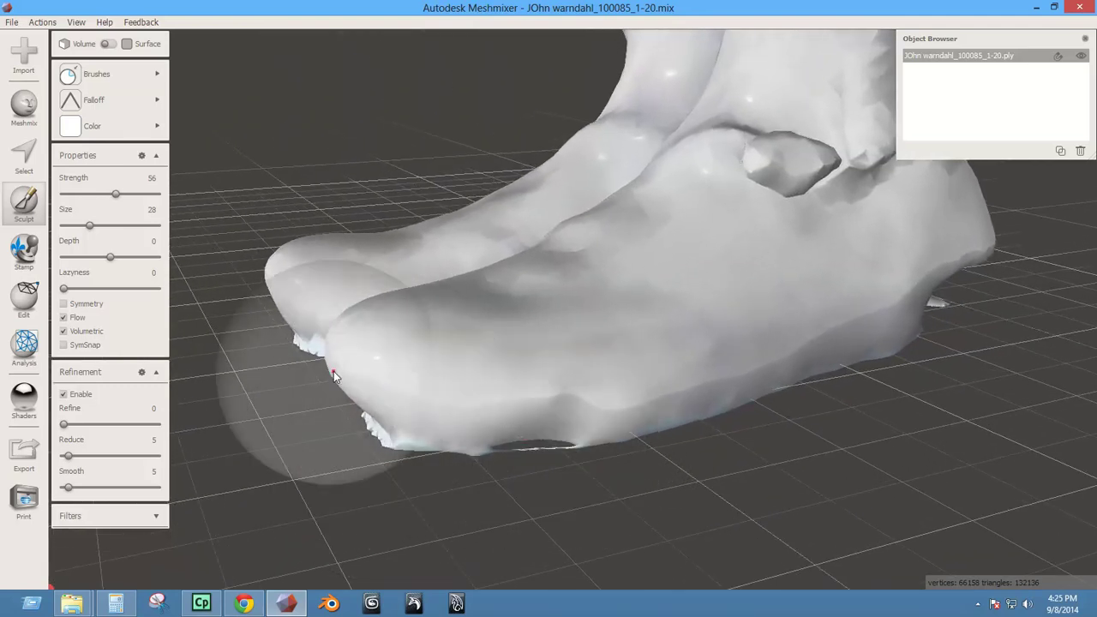
{"action": "key", "text": "s"}
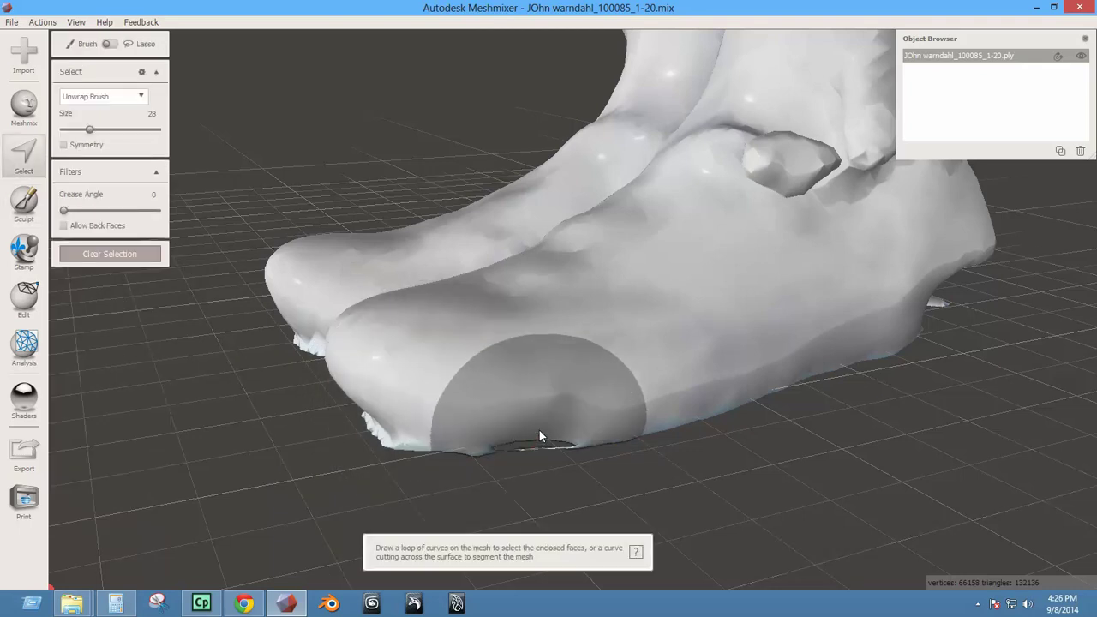
{"action": "key", "text": "bracketleft"}
{"action": "key", "text": "bracketleft"}
{"action": "key", "text": "bracketleft"}
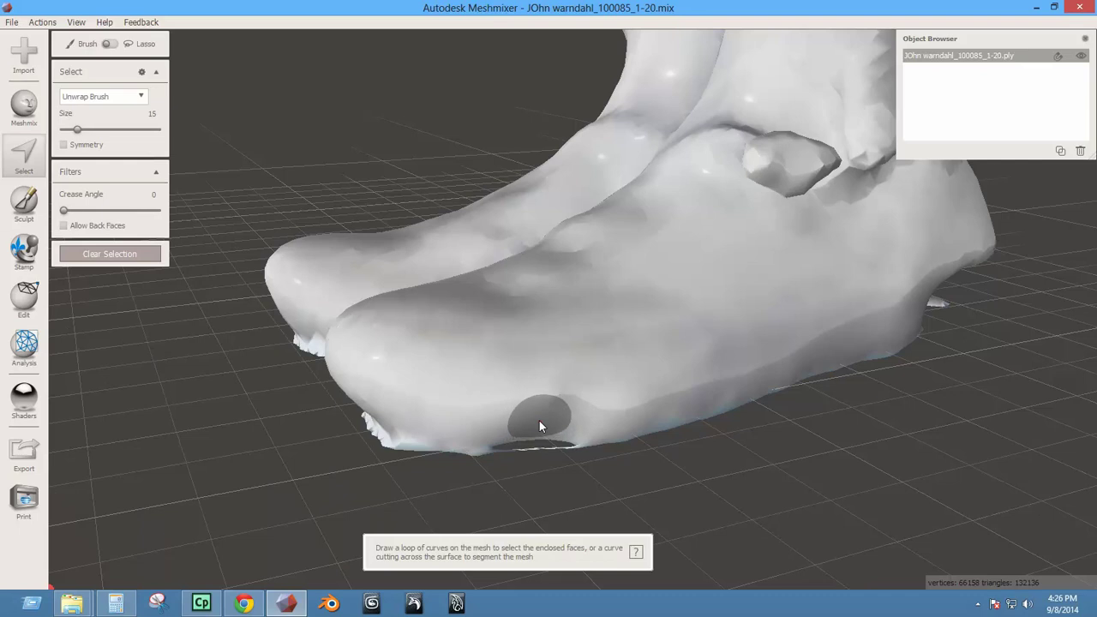
{"action": "key", "text": "bracketleft"}
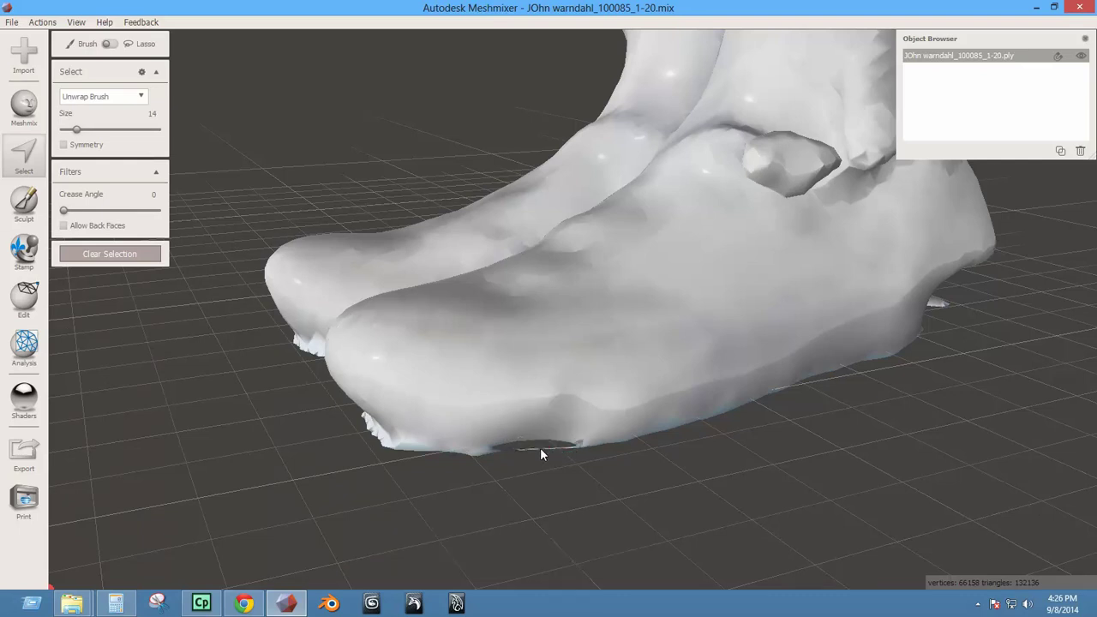
{"action": "left_click", "coordinate": [540, 448]}
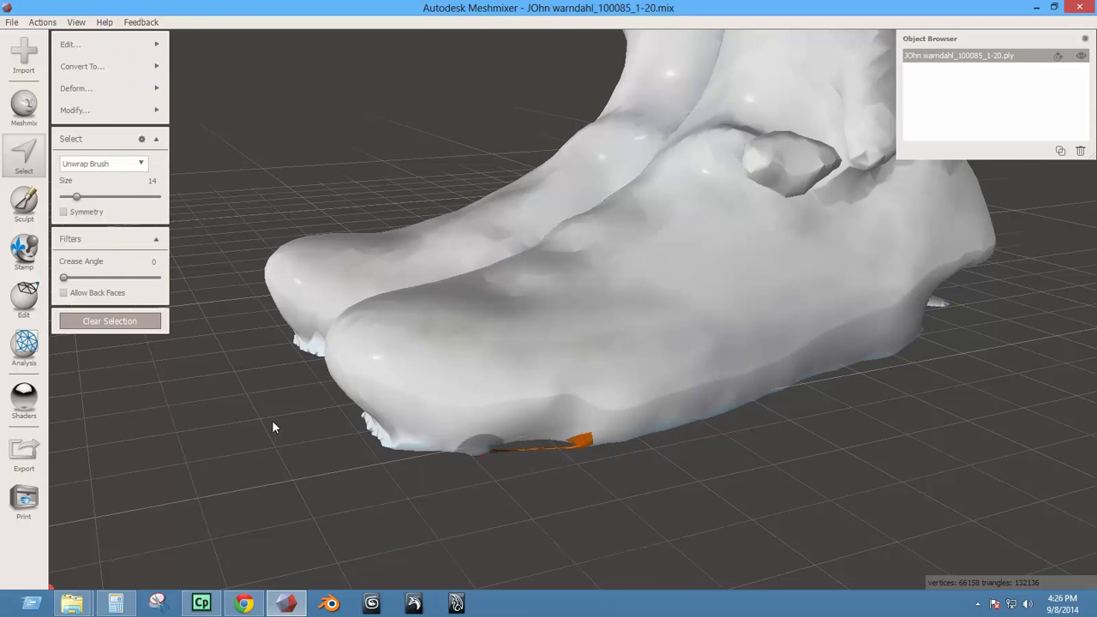
{"action": "key", "text": "o"}
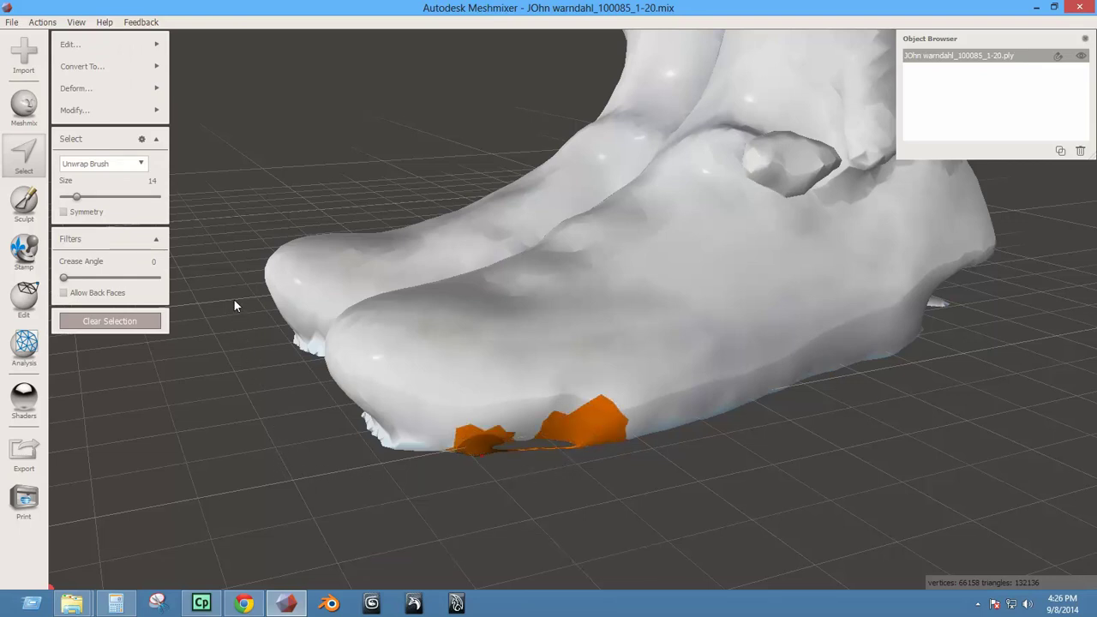
{"action": "key", "text": "Delete"}
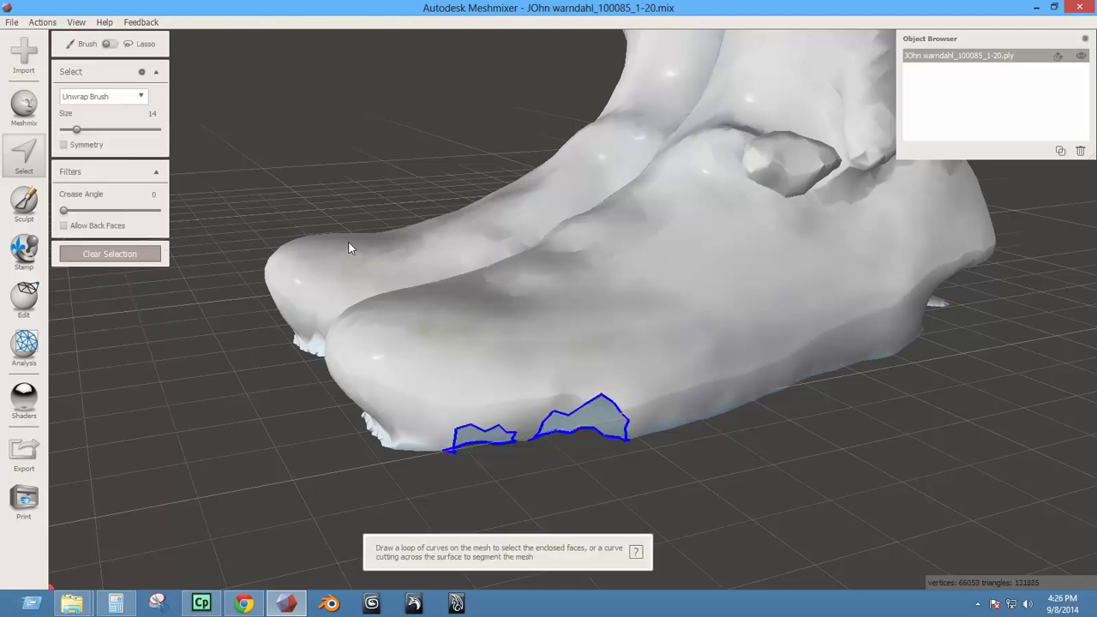
Try selecting the faces around the larger hole in the forefoot, and undo back to the selection before the deletion.
{"action": "scroll", "coordinate": [501, 428], "scroll_direction": "up", "scroll_amount": 5}
{"action": "middle_click_drag", "start_coordinate": [571, 542], "coordinate": [549, 295]}
{"action": "right_click_drag", "start_coordinate": [556, 376], "coordinate": [579, 380]}
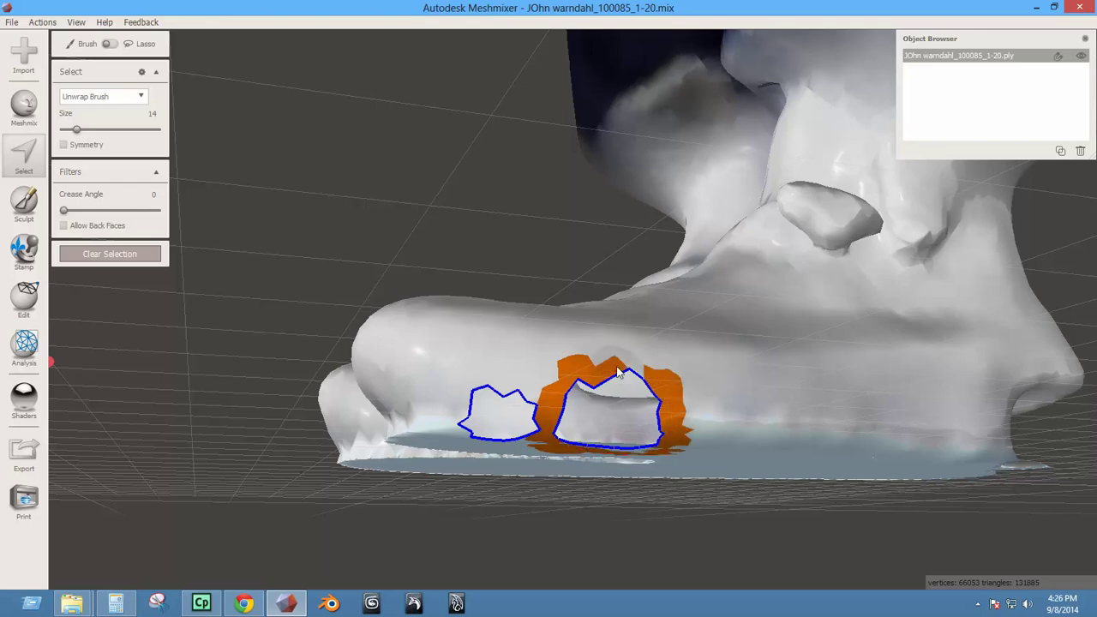
{"action": "left_click_drag", "start_coordinate": [649, 387], "coordinate": [660, 454]}
{"action": "right_click_drag", "start_coordinate": [660, 456], "coordinate": [656, 418]}
{"action": "middle_click_drag", "start_coordinate": [691, 463], "coordinate": [680, 300]}
{"action": "right_click_drag", "start_coordinate": [650, 442], "coordinate": [640, 402]}
{"action": "key", "text": "ctrl+z"}
{"action": "key", "text": "ctrl+z"}
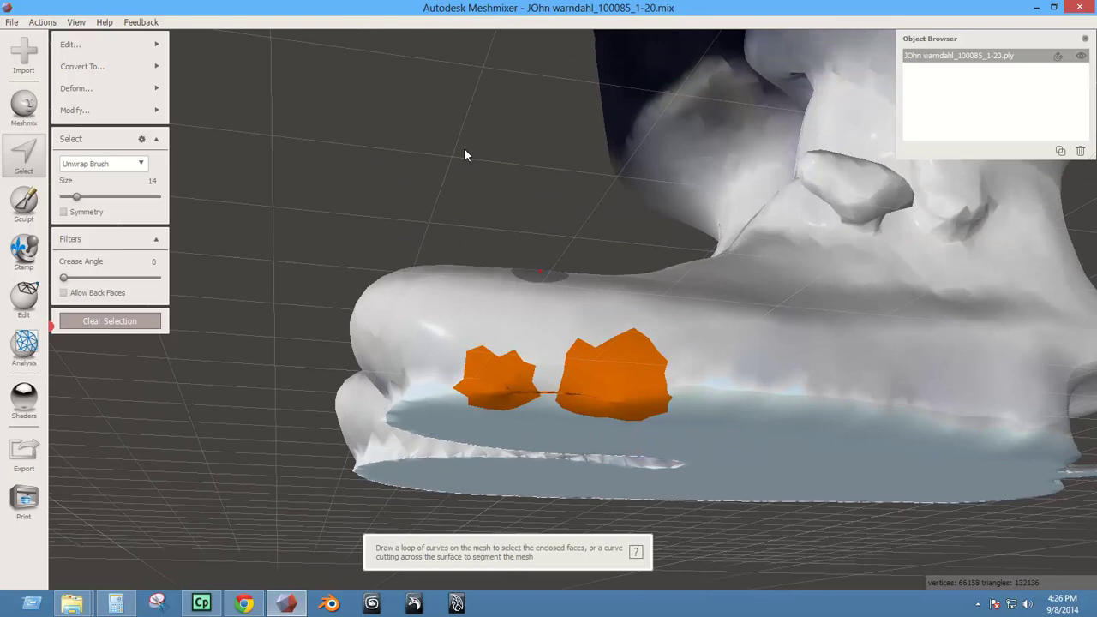
Delete the selected faces at the forefoot gap and select the border faces around both resulting holes.
{"action": "key", "text": "Delete"}
{"action": "right_click_drag", "start_coordinate": [580, 318], "coordinate": [597, 316]}
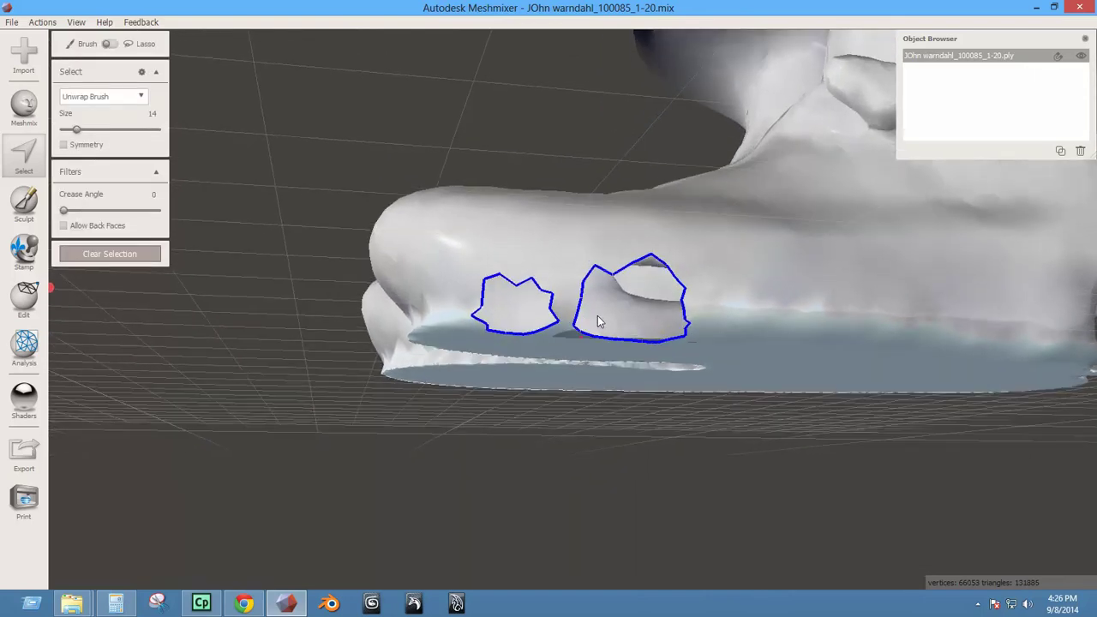
{"action": "double_click", "coordinate": [612, 274]}
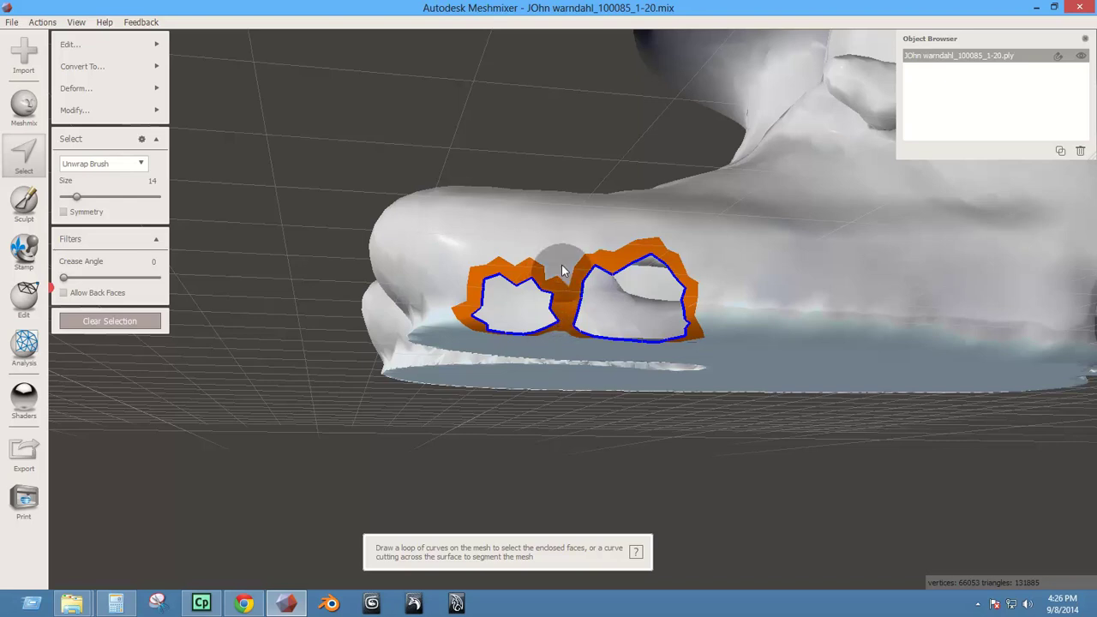
Erase and fill the selected area with a Smooth MVC patch, accept it, and clear the selection.
{"action": "key", "text": "f"}
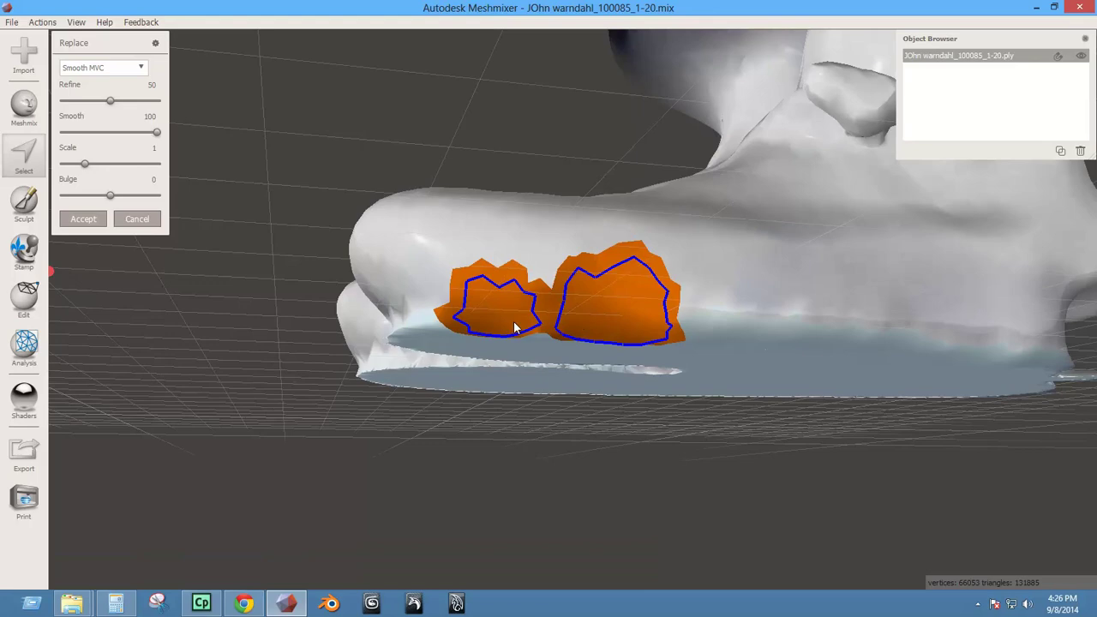
{"action": "right_click_drag", "start_coordinate": [446, 286], "coordinate": [534, 306]}
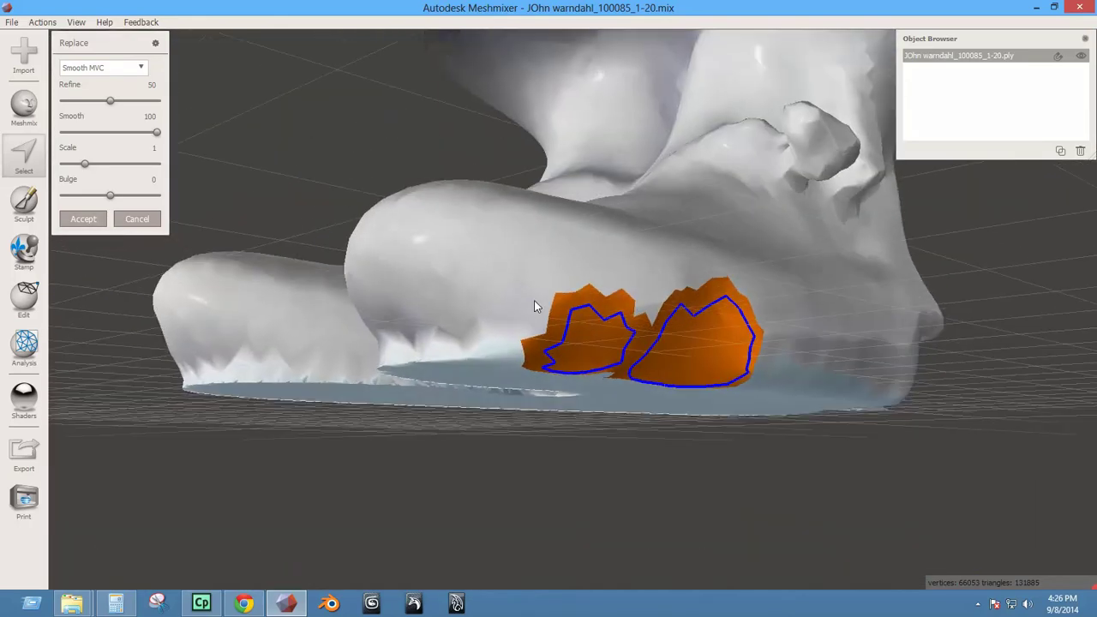
{"action": "left_click", "coordinate": [84, 220]}
{"action": "key", "text": "Escape"}
Set the BubbleSmooth sculpting brush to size 29 and strength 30, and smooth the patched side of the forefoot sole.
{"action": "right_click_drag", "start_coordinate": [747, 378], "coordinate": [678, 378]}
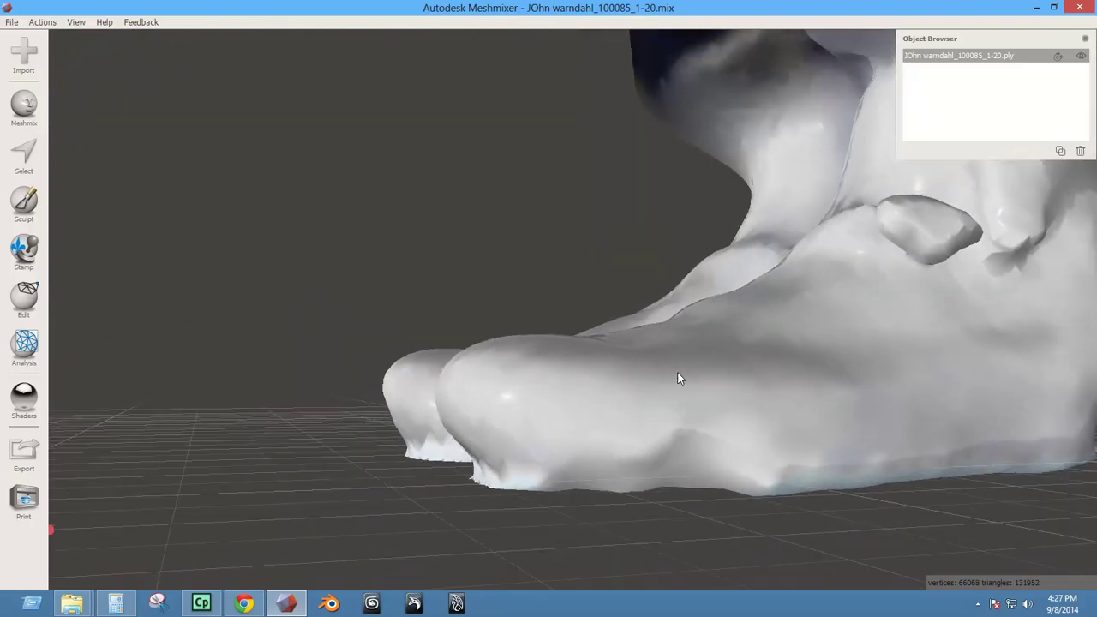
{"action": "scroll", "coordinate": [678, 378], "scroll_direction": "down", "scroll_amount": 1}
{"action": "left_click", "coordinate": [27, 214]}
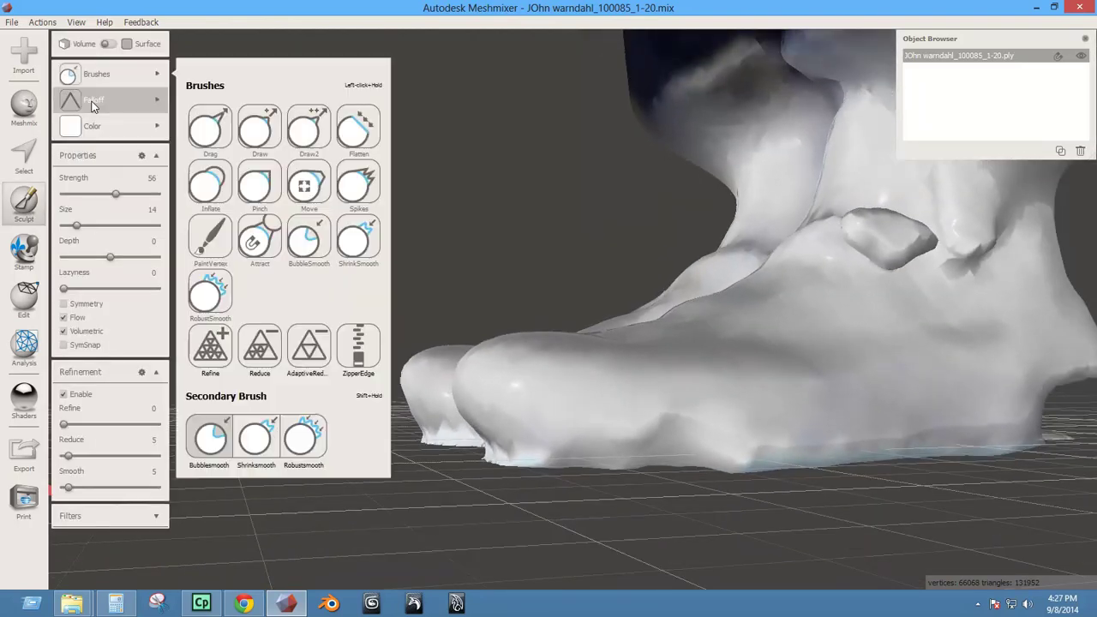
{"action": "mouse_move", "coordinate": [97, 79]}
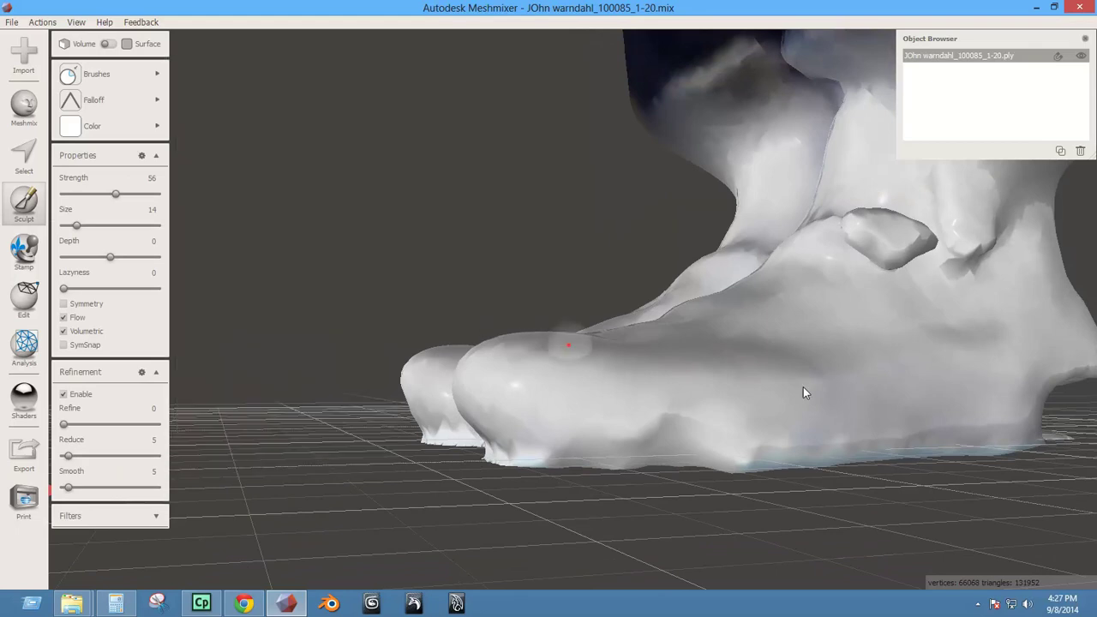
{"action": "mouse_move", "coordinate": [803, 386]}
{"action": "right_mouse_down"}
{"action": "mouse_move", "coordinate": [773, 407]}
{"action": "mouse_move", "coordinate": [733, 407]}
{"action": "mouse_move", "coordinate": [699, 453]}
{"action": "right_mouse_up"}
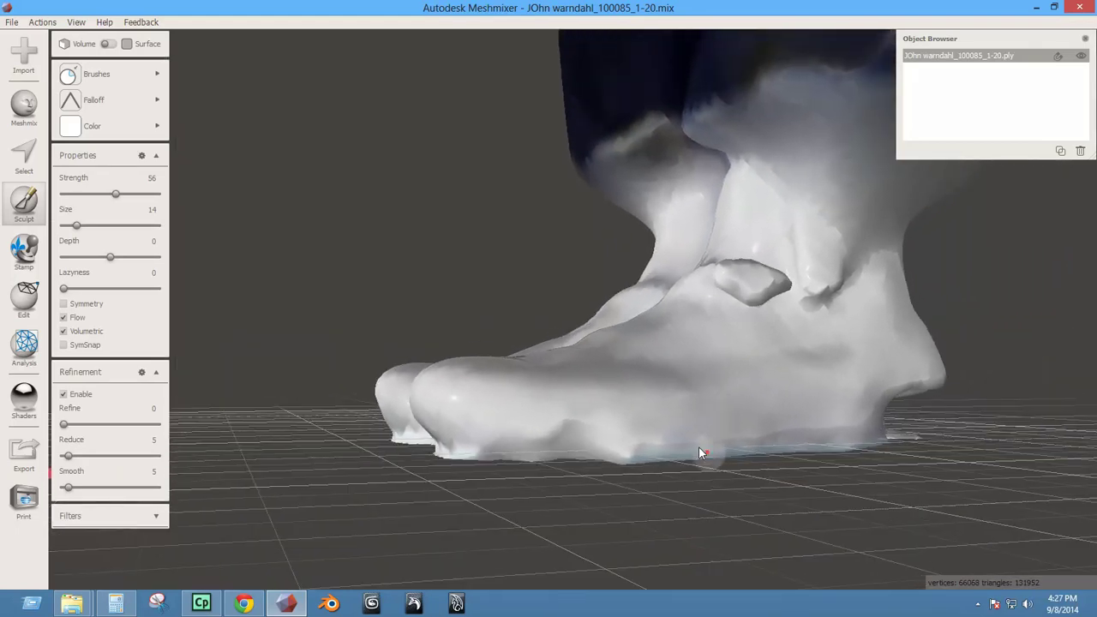
{"action": "key", "text": "bracketright"}
{"action": "key", "text": "bracketright"}
{"action": "key", "text": "bracketright"}
{"action": "key", "text": "bracketright"}
{"action": "key", "text": "bracketright"}
{"action": "key", "text": "bracketright"}
{"action": "key", "text": "bracketright"}
{"action": "key", "text": "bracketright"}
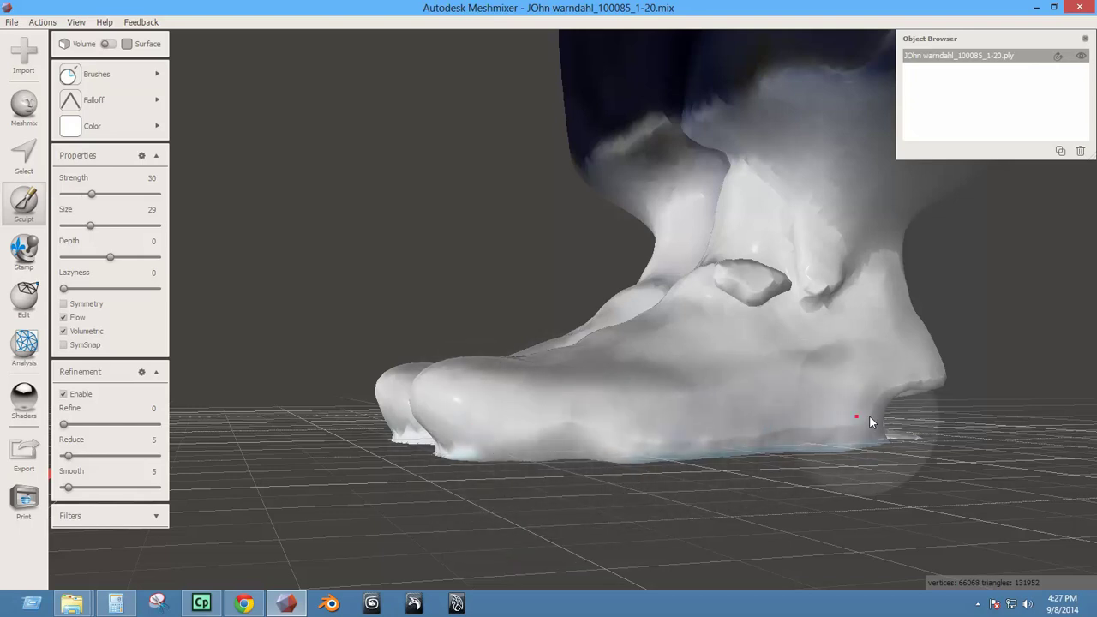
Smooth the recessed underside of the near foot's heel with the BubbleSmooth brush.
{"action": "scroll", "coordinate": [798, 442], "scroll_direction": "up", "scroll_amount": 2}
{"action": "middle_click_drag", "start_coordinate": [741, 470], "coordinate": [592, 448]}
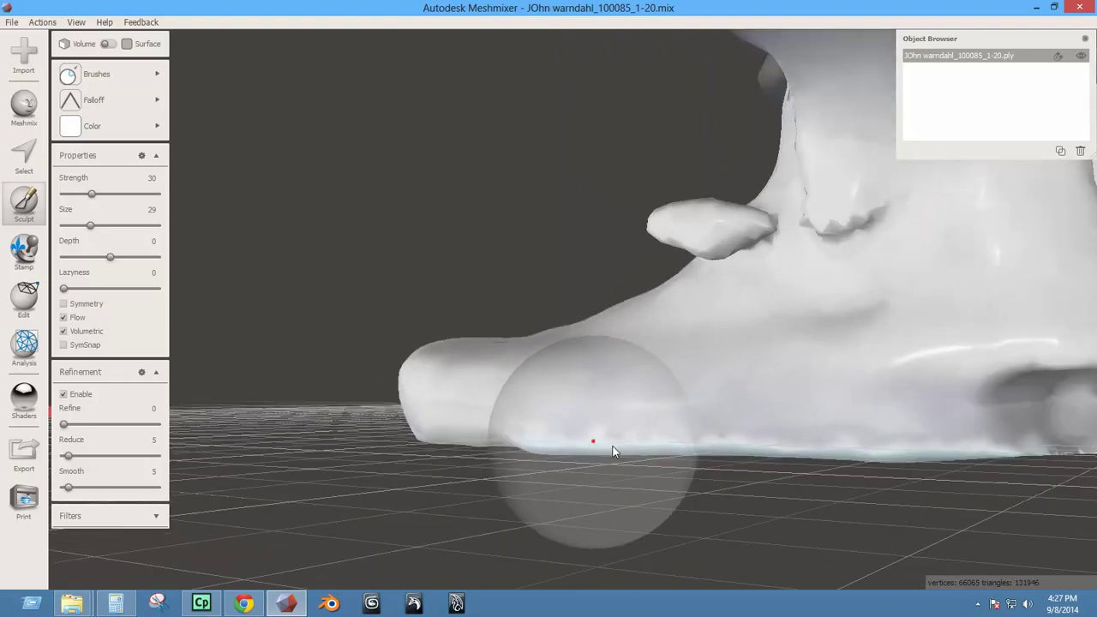
{"action": "scroll", "coordinate": [568, 402], "scroll_direction": "up", "scroll_amount": 2}
{"action": "right_click_drag", "start_coordinate": [567, 402], "coordinate": [655, 410]}
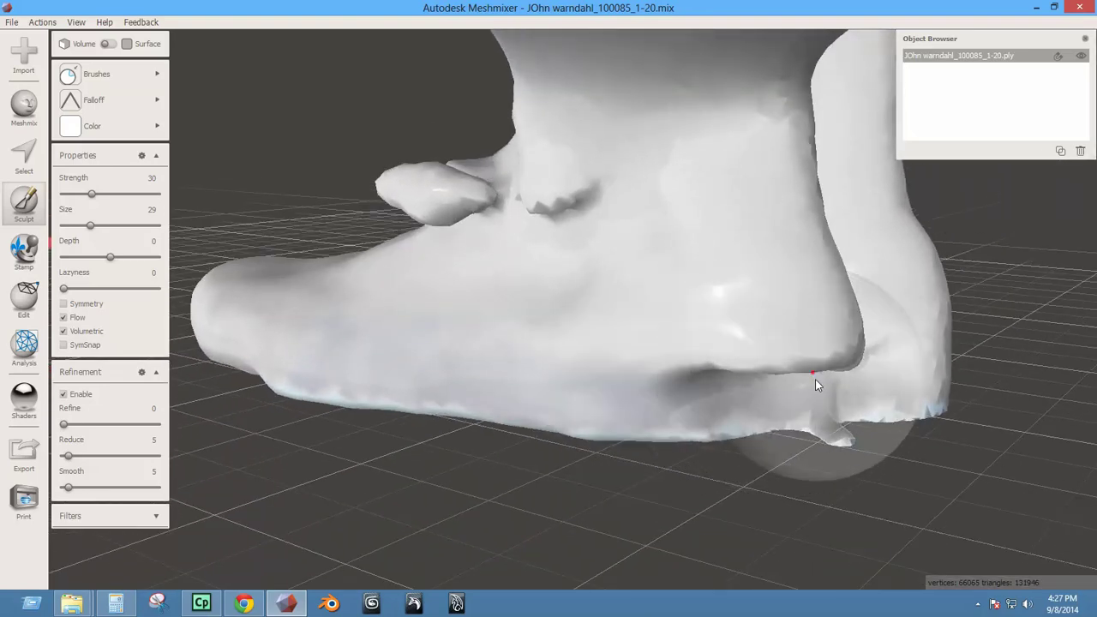
{"action": "mouse_move", "coordinate": [797, 401]}
{"action": "left_mouse_down"}
{"action": "mouse_move", "coordinate": [728, 397]}
{"action": "mouse_move", "coordinate": [760, 372]}
{"action": "mouse_move", "coordinate": [828, 363]}
{"action": "mouse_move", "coordinate": [782, 395]}
{"action": "mouse_move", "coordinate": [717, 397]}
{"action": "mouse_move", "coordinate": [831, 372]}
{"action": "mouse_move", "coordinate": [806, 375]}
{"action": "mouse_move", "coordinate": [823, 386]}
{"action": "mouse_move", "coordinate": [771, 391]}
{"action": "mouse_move", "coordinate": [828, 433]}
{"action": "mouse_move", "coordinate": [797, 410]}
{"action": "mouse_move", "coordinate": [823, 373]}
{"action": "mouse_move", "coordinate": [661, 417]}
{"action": "mouse_move", "coordinate": [268, 371]}
{"action": "mouse_move", "coordinate": [278, 392]}
{"action": "mouse_move", "coordinate": [618, 406]}
{"action": "mouse_move", "coordinate": [679, 383]}
{"action": "left_mouse_up"}
Smooth down the protruding lump and the creases around it on the near foot's ankle.
{"action": "mouse_move", "coordinate": [679, 384]}
{"action": "right_mouse_down"}
{"action": "mouse_move", "coordinate": [571, 343]}
{"action": "mouse_move", "coordinate": [652, 357]}
{"action": "mouse_move", "coordinate": [441, 216]}
{"action": "right_mouse_up"}
{"action": "left_click", "coordinate": [441, 216]}
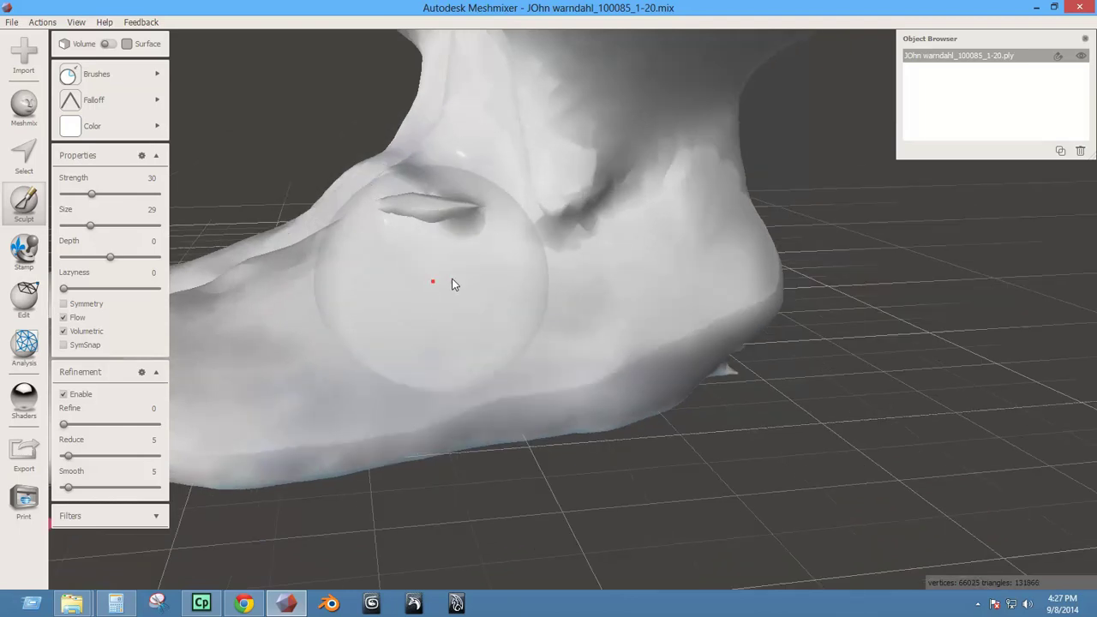
{"action": "mouse_move", "coordinate": [454, 282]}
{"action": "right_mouse_down"}
{"action": "mouse_move", "coordinate": [526, 298]}
{"action": "mouse_move", "coordinate": [519, 318]}
{"action": "mouse_move", "coordinate": [436, 238]}
{"action": "right_mouse_up"}
{"action": "mouse_move", "coordinate": [436, 238]}
{"action": "left_mouse_down"}
{"action": "mouse_move", "coordinate": [455, 262]}
{"action": "mouse_move", "coordinate": [502, 277]}
{"action": "mouse_move", "coordinate": [466, 266]}
{"action": "left_mouse_up"}
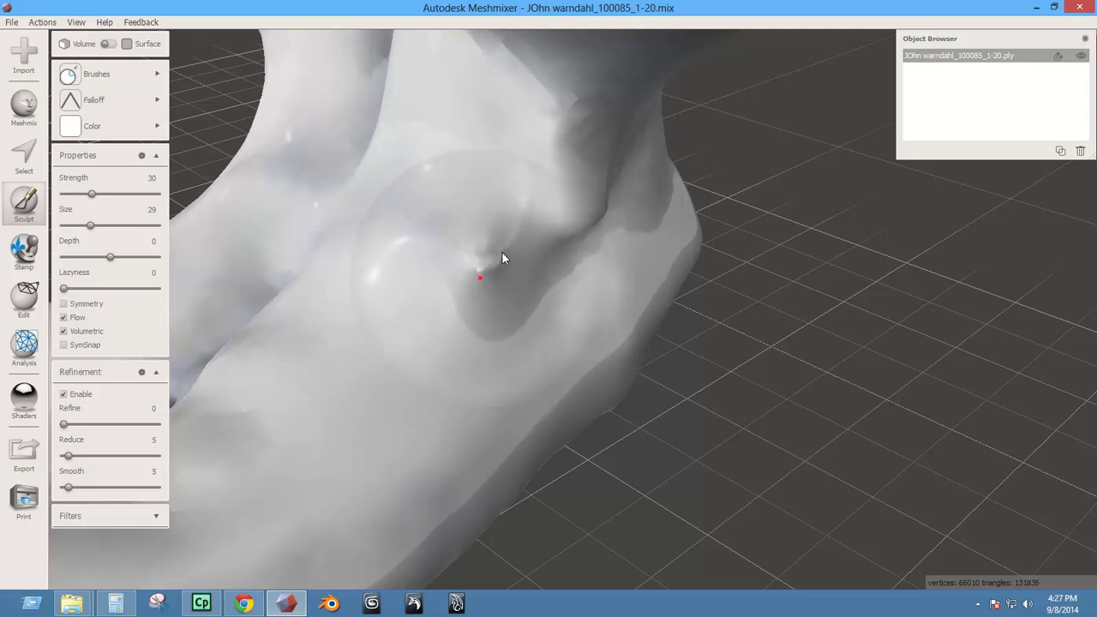
{"action": "right_click_drag", "start_coordinate": [507, 269], "coordinate": [574, 248]}
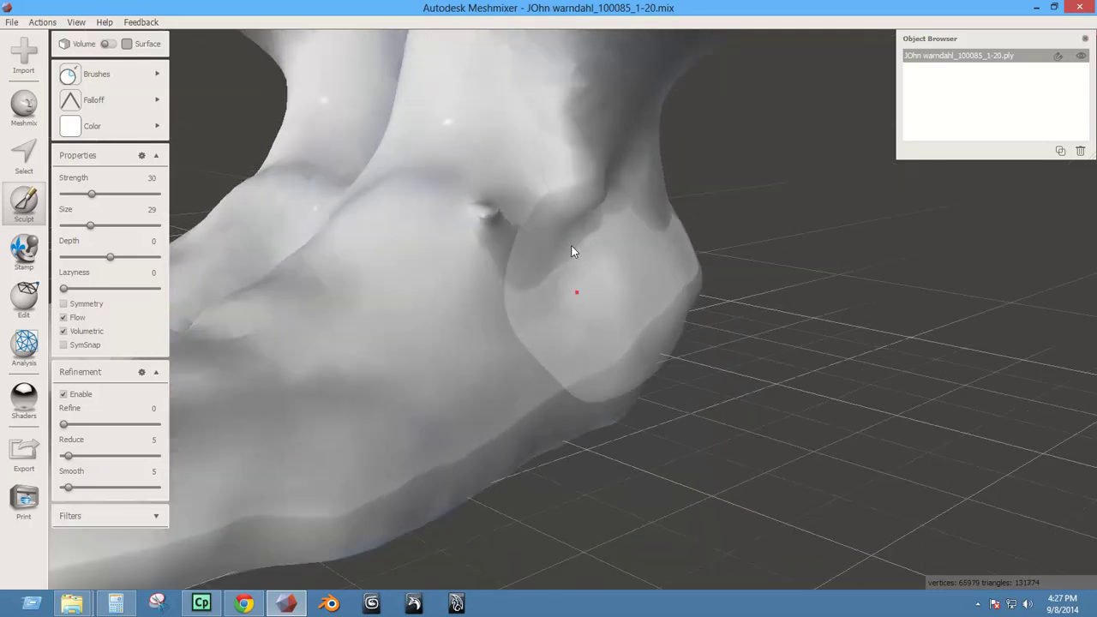
{"action": "left_click_drag", "start_coordinate": [574, 248], "coordinate": [571, 275]}
{"action": "right_click_drag", "start_coordinate": [571, 275], "coordinate": [429, 232]}
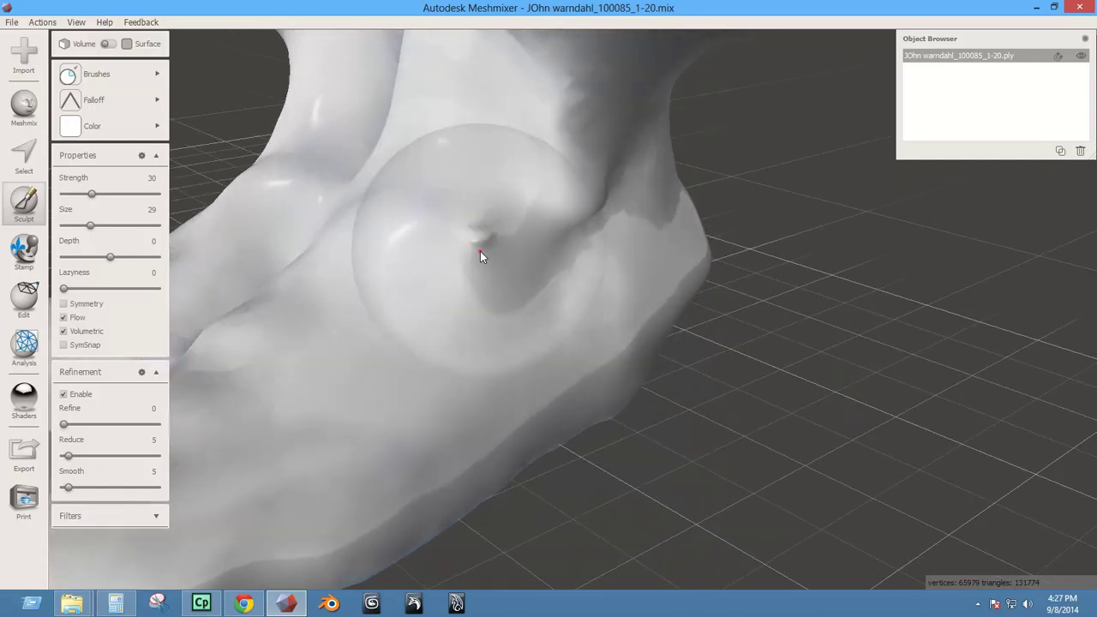
Select the small defect on the ankle with a size 17 brush and replace it with a Smooth MVC patch.
{"action": "key", "text": "s"}
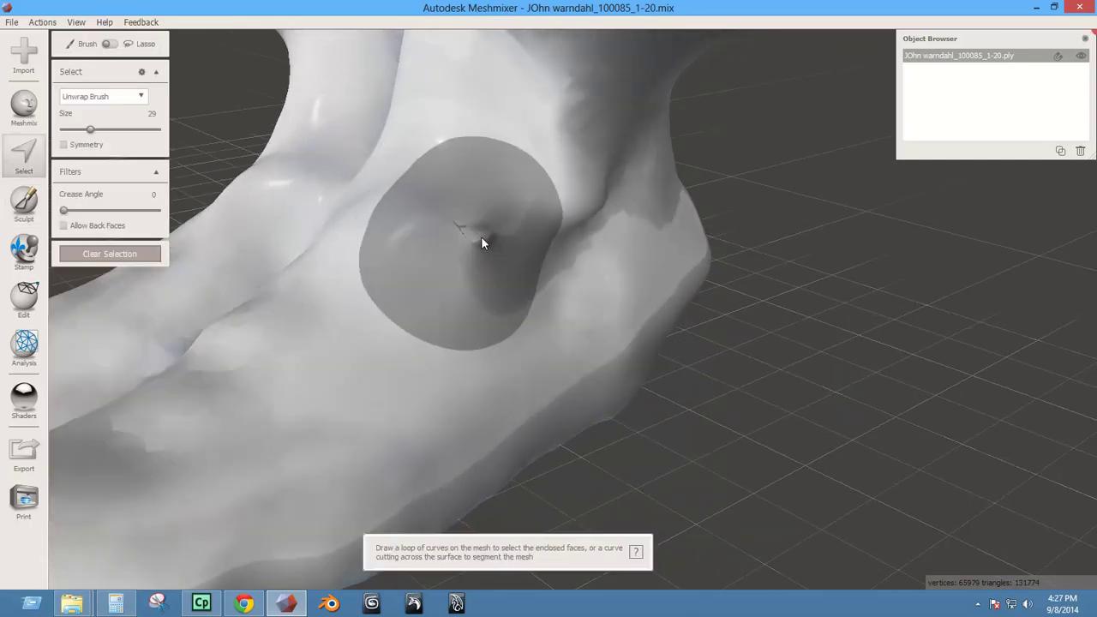
{"action": "key", "text": "bracketleft"}
{"action": "key", "text": "bracketleft"}
{"action": "key", "text": "bracketleft"}
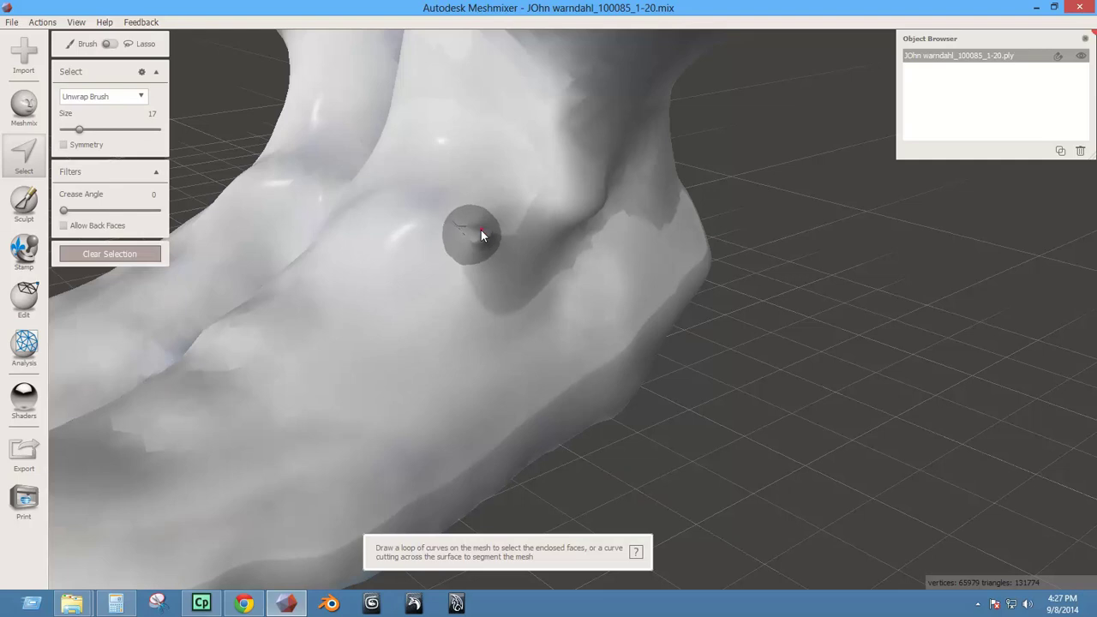
{"action": "left_click", "coordinate": [481, 230]}
{"action": "key", "text": "ctrl+f"}
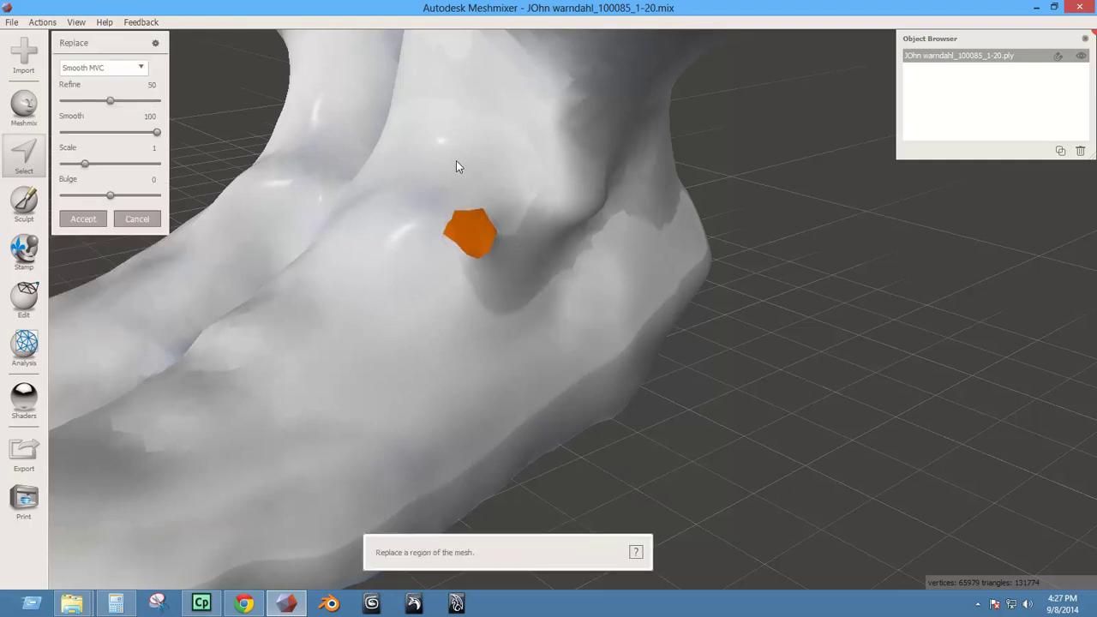
{"action": "right_click_drag", "start_coordinate": [421, 239], "coordinate": [413, 235]}
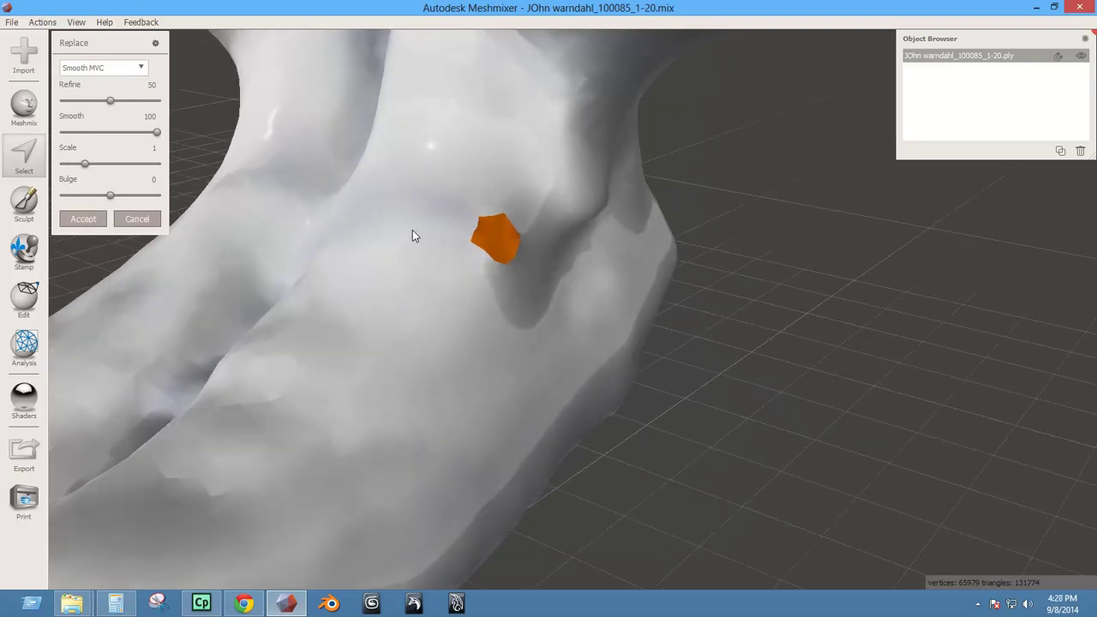
{"action": "left_click", "coordinate": [83, 220]}
Select the rough spot on the sole edge between the heels and replace it with a Smooth MVC patch.
{"action": "right_click_drag", "start_coordinate": [643, 294], "coordinate": [717, 513]}
{"action": "left_click", "coordinate": [782, 507]}
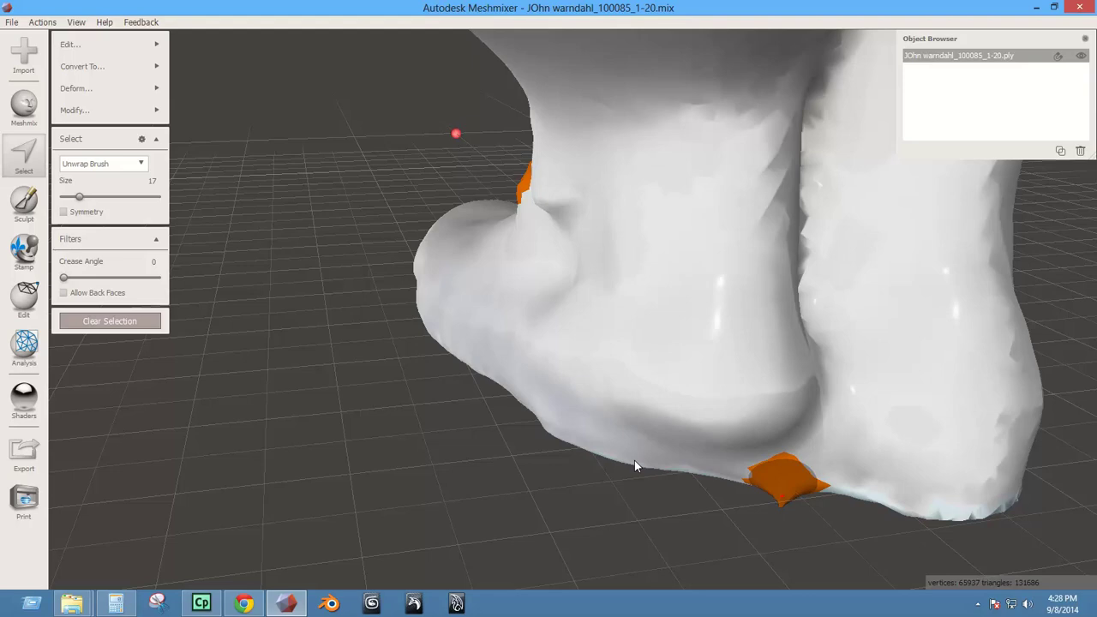
{"action": "right_click_drag", "start_coordinate": [530, 270], "coordinate": [426, 195]}
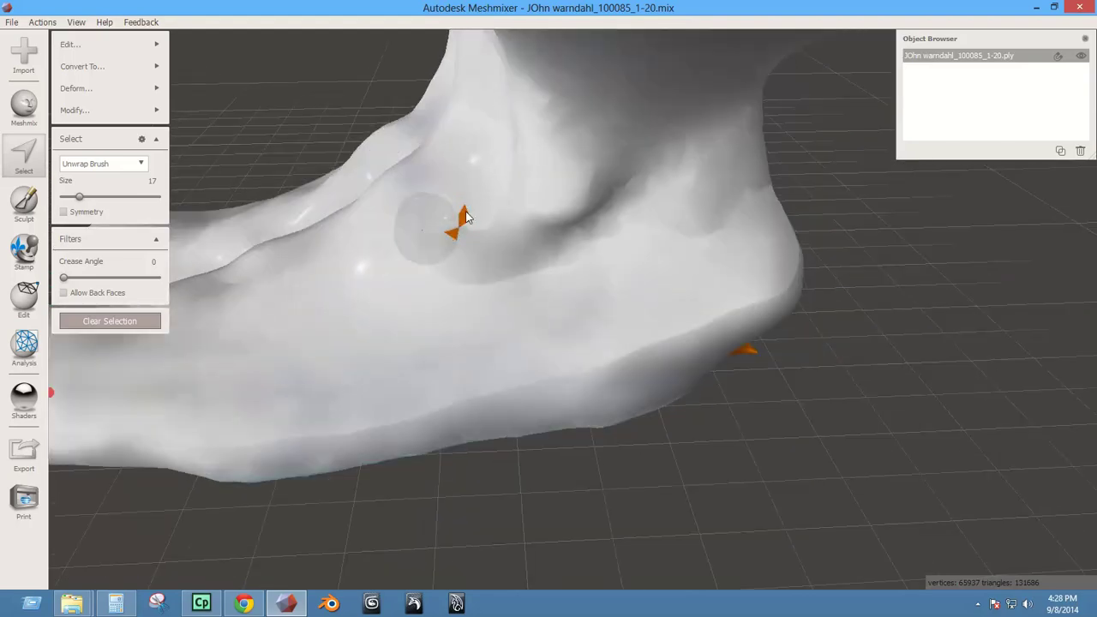
{"action": "right_click_drag", "start_coordinate": [622, 286], "coordinate": [606, 258]}
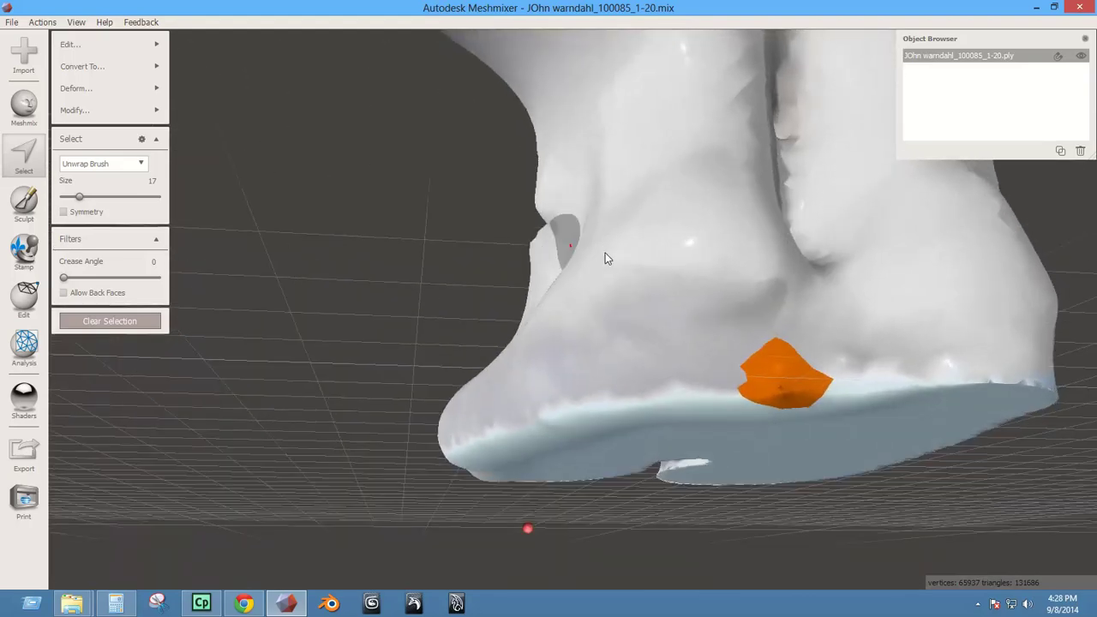
{"action": "key", "text": "ctrl+r"}
{"action": "right_click_drag", "start_coordinate": [851, 338], "coordinate": [797, 536]}
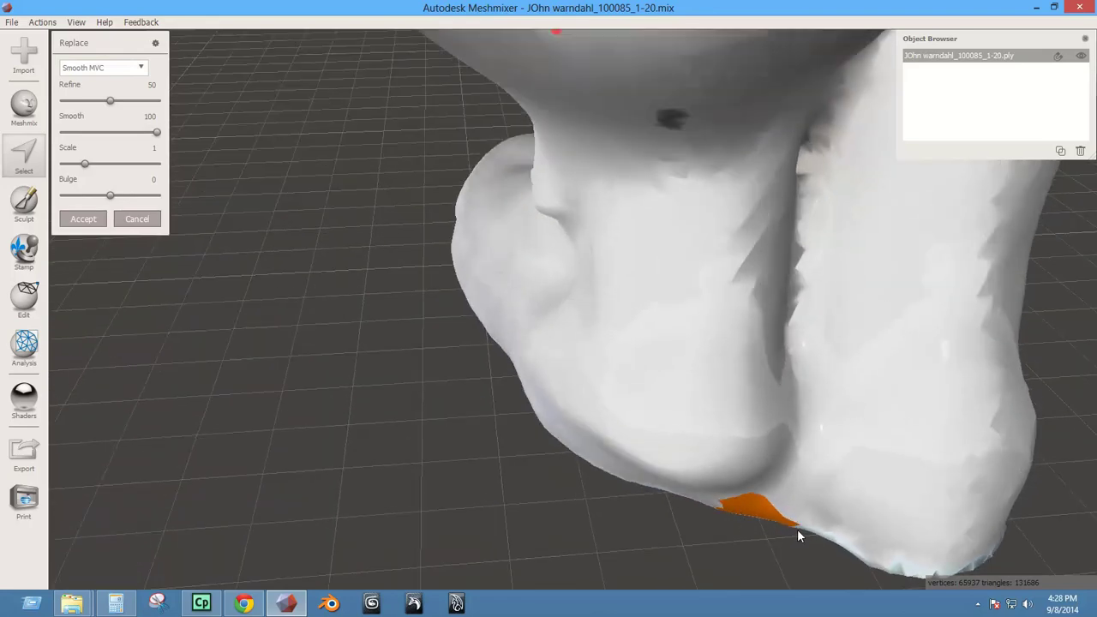
{"action": "left_click", "coordinate": [82, 219]}
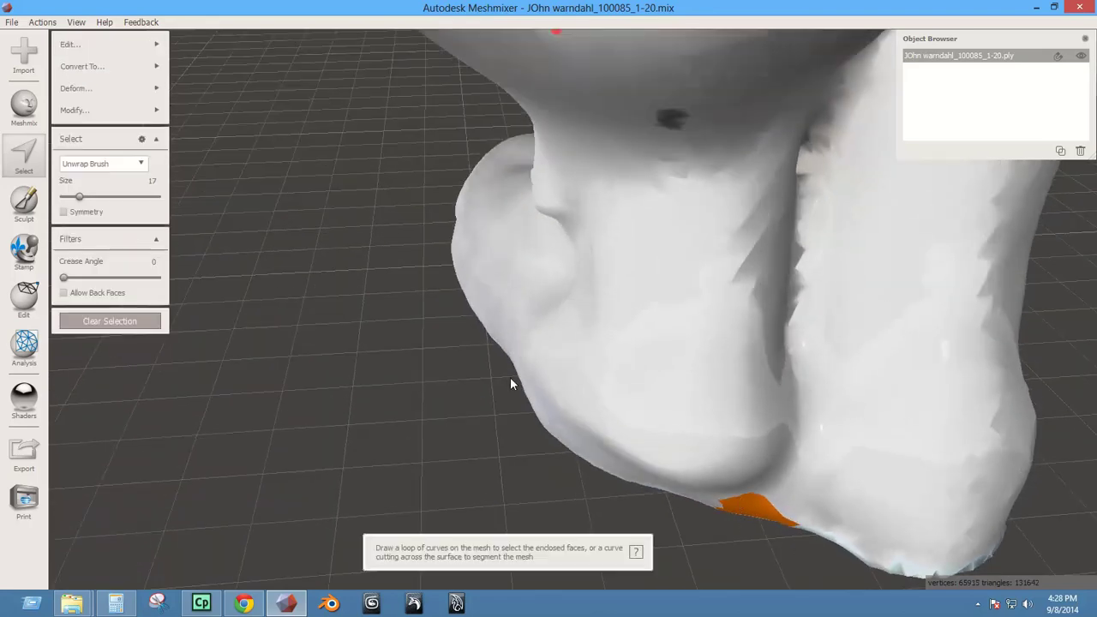
Smooth the jagged ridge between the two ankles from behind with the size 17 sculpt brush.
{"action": "mouse_move", "coordinate": [511, 385]}
{"action": "right_mouse_down"}
{"action": "mouse_move", "coordinate": [643, 395]}
{"action": "mouse_move", "coordinate": [701, 314]}
{"action": "mouse_move", "coordinate": [638, 357]}
{"action": "mouse_move", "coordinate": [572, 366]}
{"action": "mouse_move", "coordinate": [613, 386]}
{"action": "mouse_move", "coordinate": [592, 390]}
{"action": "right_mouse_up"}
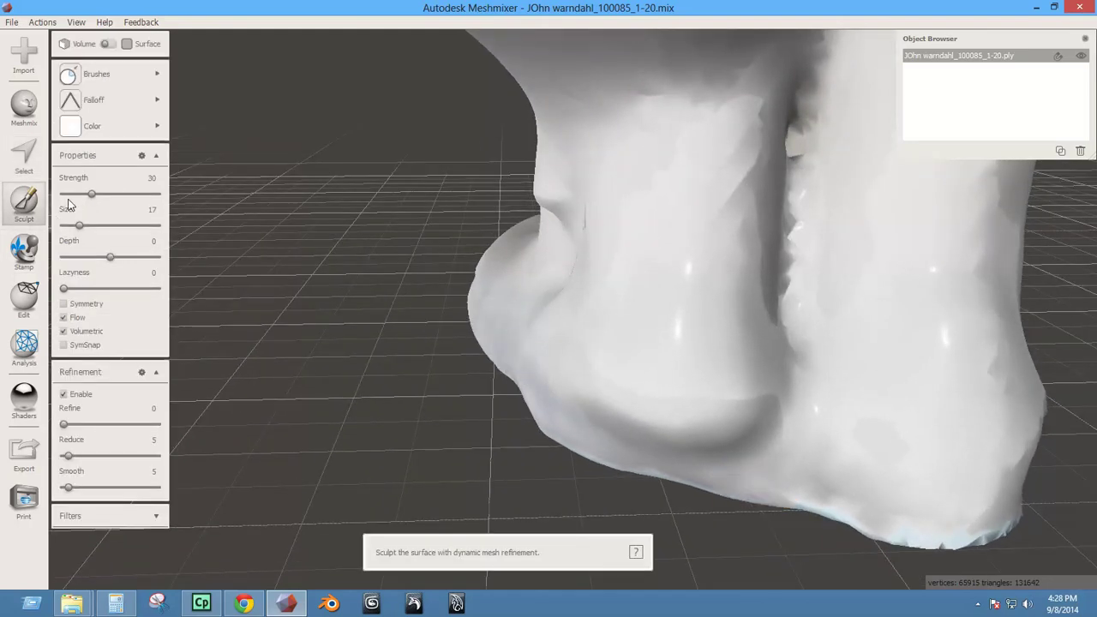
{"action": "mouse_move", "coordinate": [789, 141]}
{"action": "left_mouse_down"}
{"action": "mouse_move", "coordinate": [796, 133]}
{"action": "mouse_move", "coordinate": [799, 201]}
{"action": "left_mouse_up"}
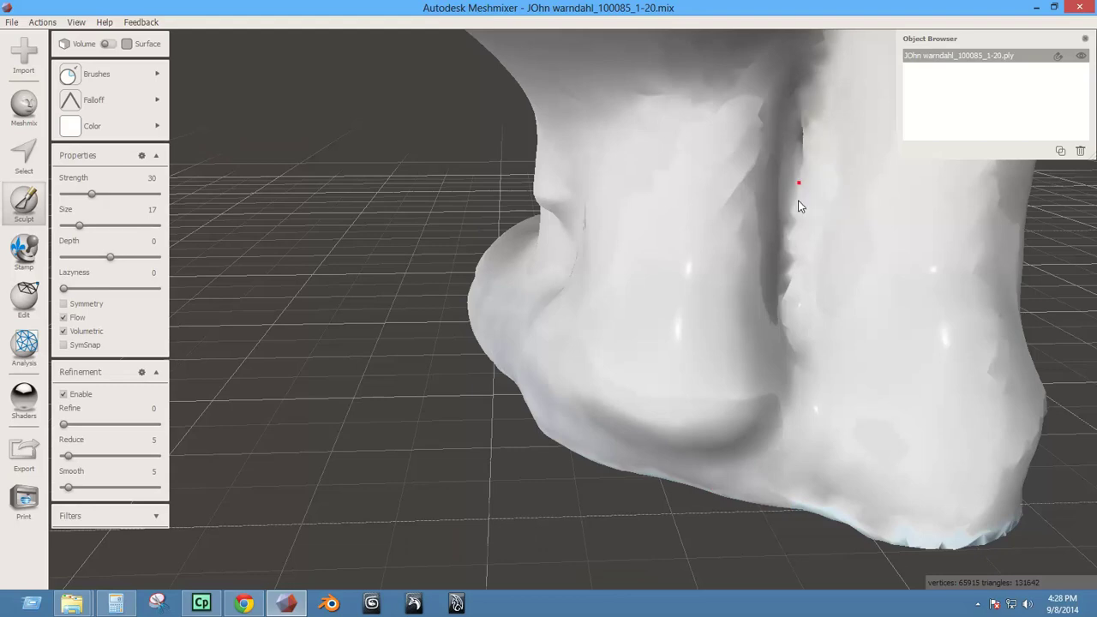
{"action": "right_click_drag", "start_coordinate": [796, 274], "coordinate": [712, 193]}
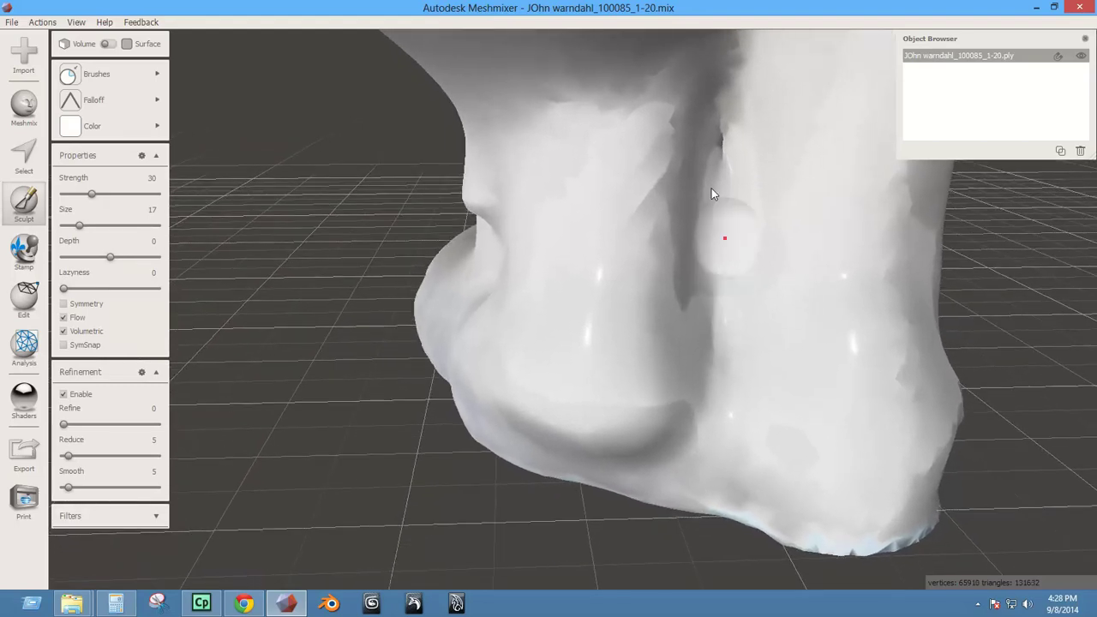
{"action": "scroll", "coordinate": [741, 182], "scroll_direction": "down", "scroll_amount": 5}
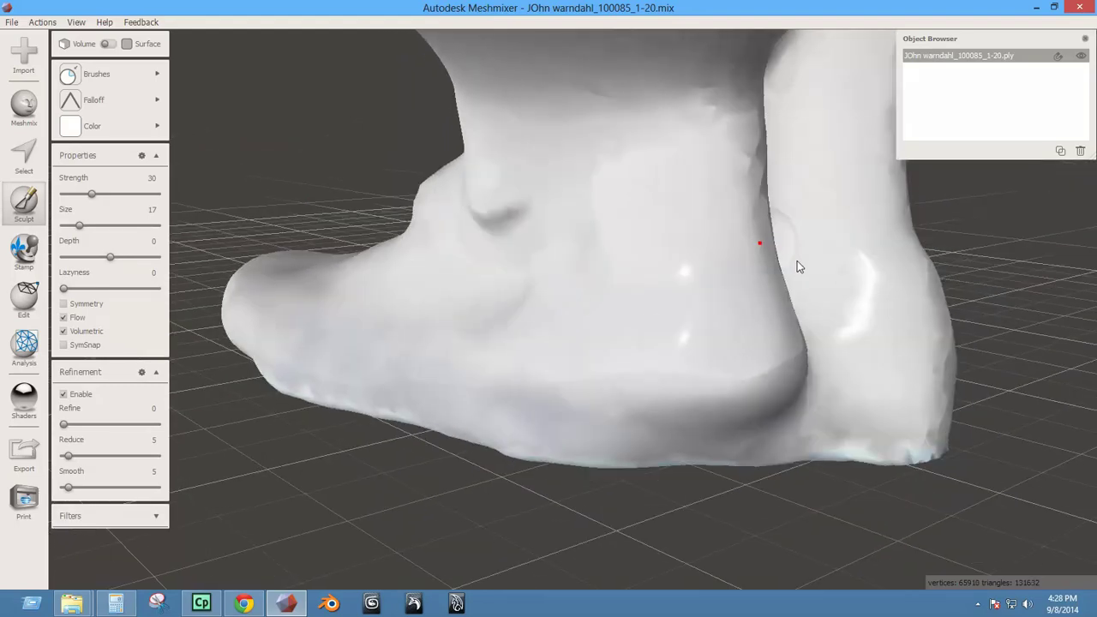
{"action": "right_click_drag", "start_coordinate": [772, 269], "coordinate": [729, 131]}
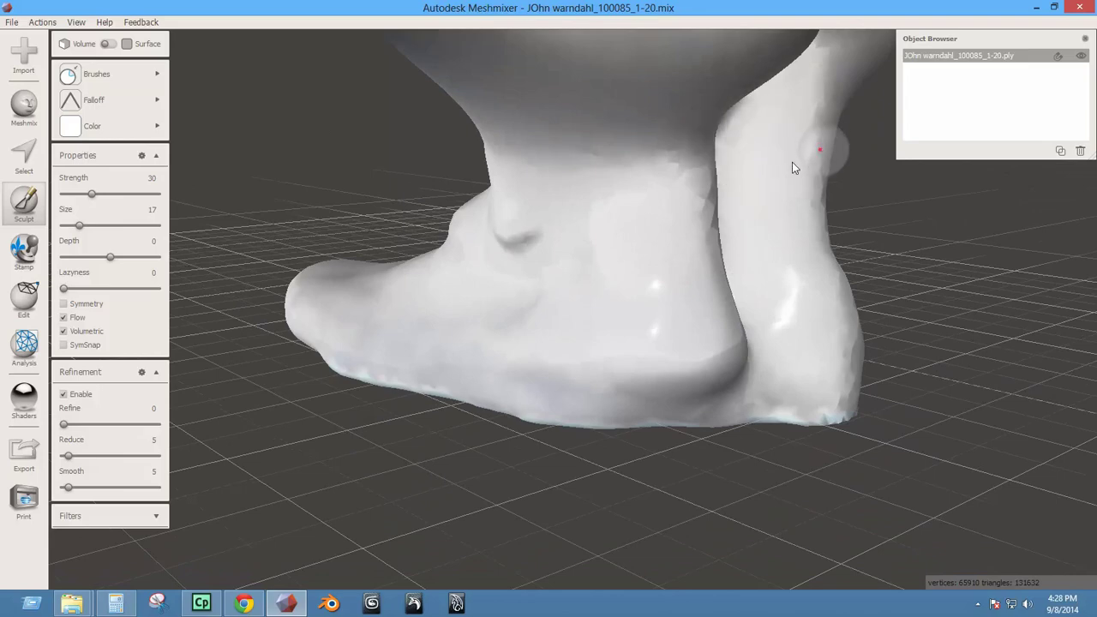
{"action": "right_click_drag", "start_coordinate": [770, 339], "coordinate": [724, 429]}
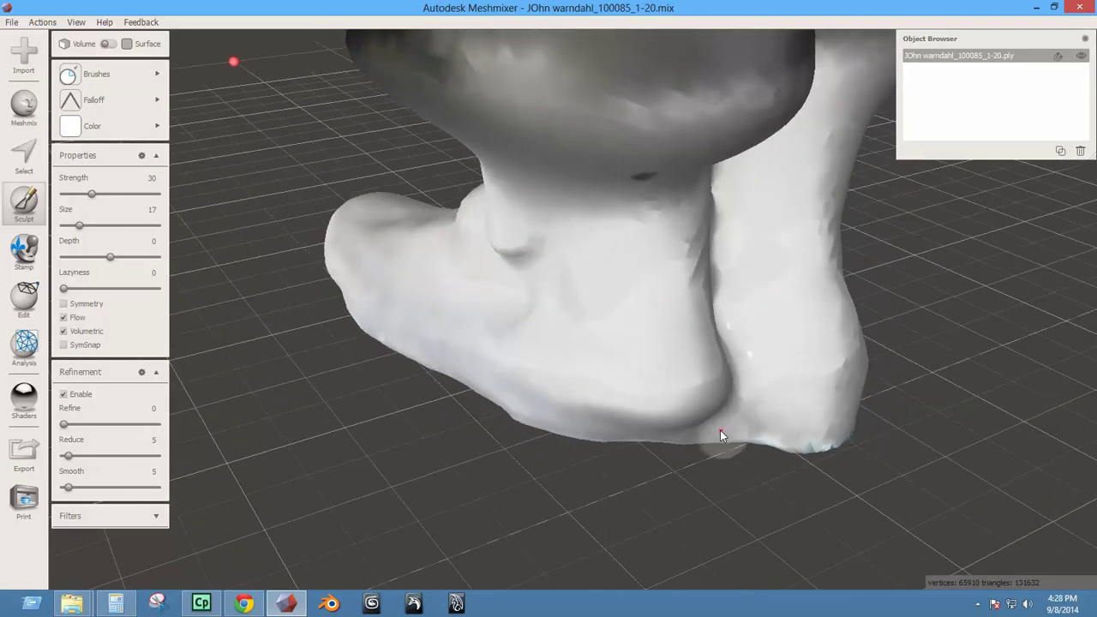
Enlarge the sculpt brush to size 37 and smooth the lower rim around both heels and the side of the foot.
{"action": "key", "text": "bracketright"}
{"action": "key", "text": "bracketright"}
{"action": "key", "text": "bracketright"}
{"action": "key", "text": "bracketright"}
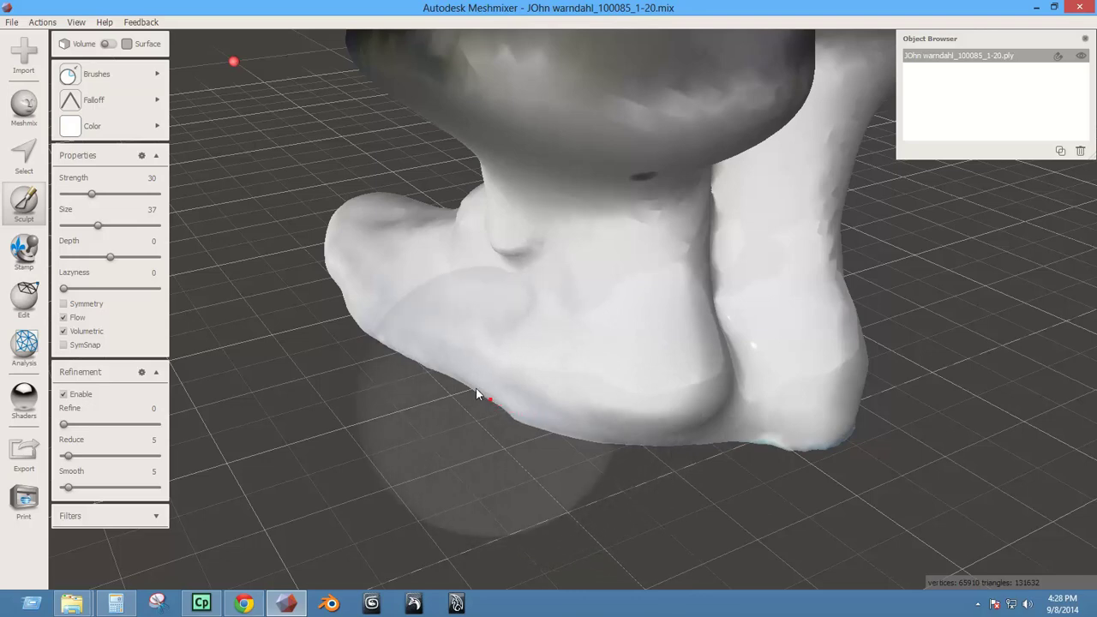
{"action": "left_click_drag", "start_coordinate": [476, 389], "coordinate": [432, 367]}
{"action": "mouse_move", "coordinate": [624, 417]}
{"action": "right_mouse_down"}
{"action": "mouse_move", "coordinate": [739, 333]}
{"action": "mouse_move", "coordinate": [739, 357]}
{"action": "mouse_move", "coordinate": [550, 368]}
{"action": "mouse_move", "coordinate": [534, 431]}
{"action": "mouse_move", "coordinate": [623, 482]}
{"action": "right_mouse_up"}
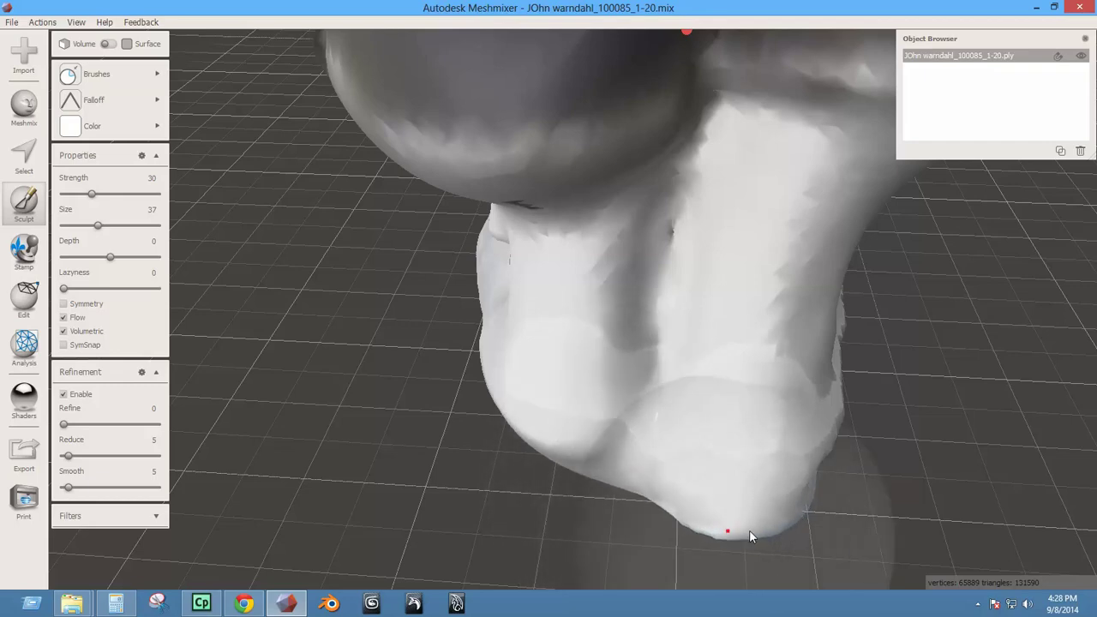
{"action": "right_click_drag", "start_coordinate": [813, 543], "coordinate": [626, 451]}
{"action": "scroll", "coordinate": [491, 439], "scroll_direction": "up", "scroll_amount": 2}
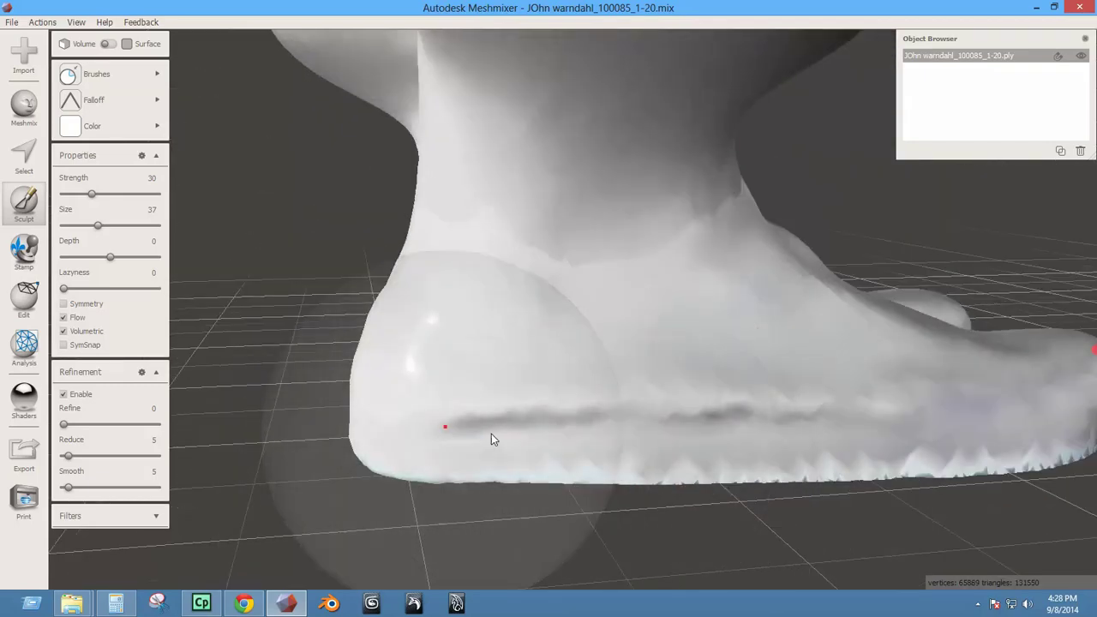
Smooth the groove and jagged sole edge along the outer side of the foot and the front between the feet.
{"action": "mouse_move", "coordinate": [491, 433]}
{"action": "left_mouse_down"}
{"action": "mouse_move", "coordinate": [971, 434]}
{"action": "mouse_move", "coordinate": [974, 456]}
{"action": "left_mouse_up"}
{"action": "mouse_move", "coordinate": [975, 456]}
{"action": "right_mouse_down"}
{"action": "mouse_move", "coordinate": [879, 466]}
{"action": "mouse_move", "coordinate": [859, 366]}
{"action": "mouse_move", "coordinate": [718, 372]}
{"action": "right_mouse_up"}
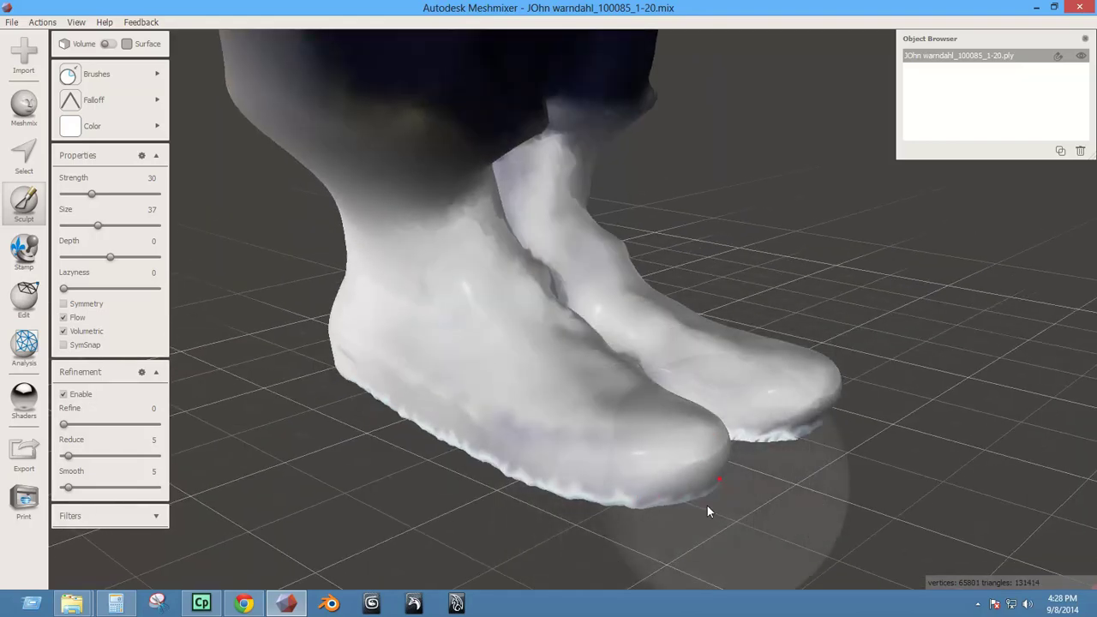
{"action": "right_click_drag", "start_coordinate": [707, 512], "coordinate": [583, 526]}
{"action": "mouse_move", "coordinate": [524, 365]}
{"action": "left_mouse_down"}
{"action": "mouse_move", "coordinate": [510, 221]}
{"action": "mouse_move", "coordinate": [521, 189]}
{"action": "mouse_move", "coordinate": [595, 383]}
{"action": "left_mouse_up"}
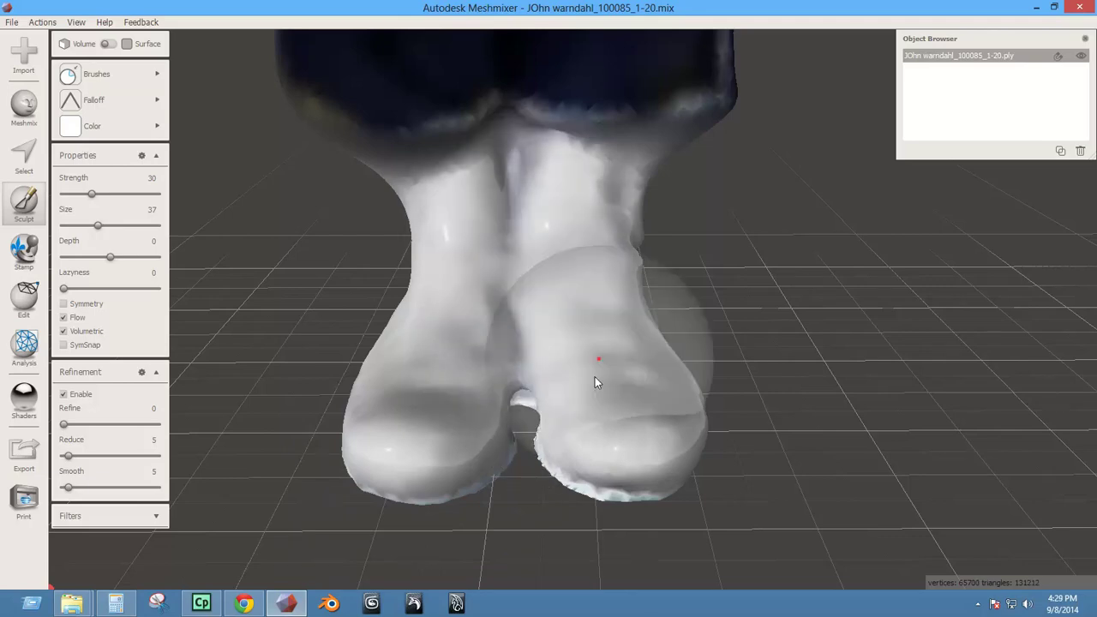
Smooth the rough notch between the feet on the underside of the soles.
{"action": "right_click_drag", "start_coordinate": [490, 525], "coordinate": [533, 348]}
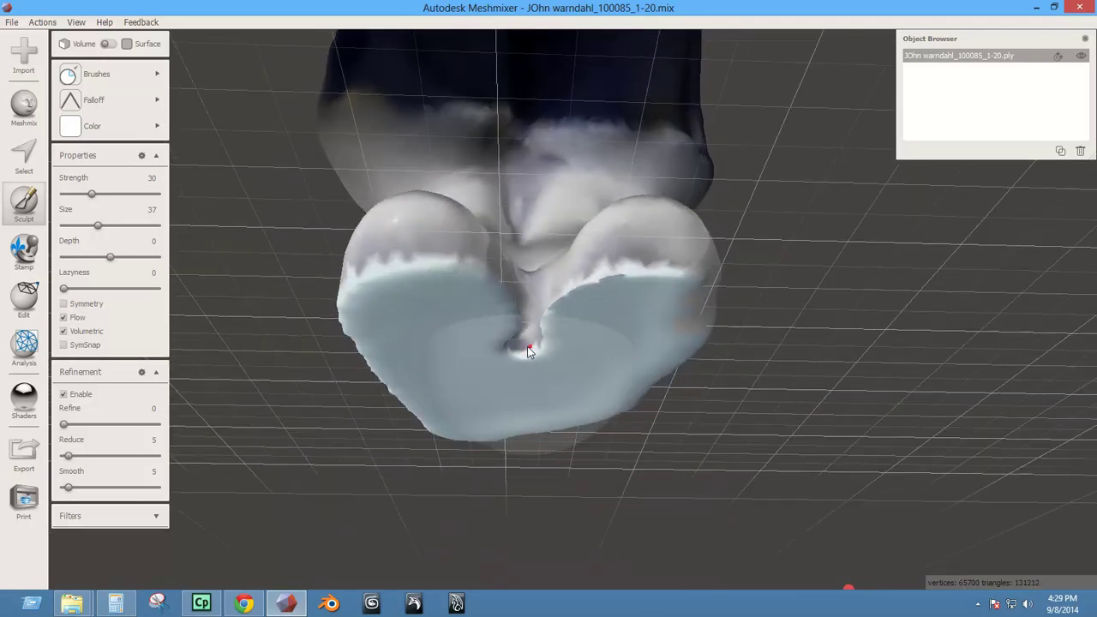
{"action": "left_click_drag", "start_coordinate": [527, 346], "coordinate": [565, 313]}
{"action": "mouse_move", "coordinate": [565, 313]}
{"action": "right_mouse_down"}
{"action": "mouse_move", "coordinate": [551, 470]}
{"action": "mouse_move", "coordinate": [588, 470]}
{"action": "mouse_move", "coordinate": [510, 380]}
{"action": "right_mouse_up"}
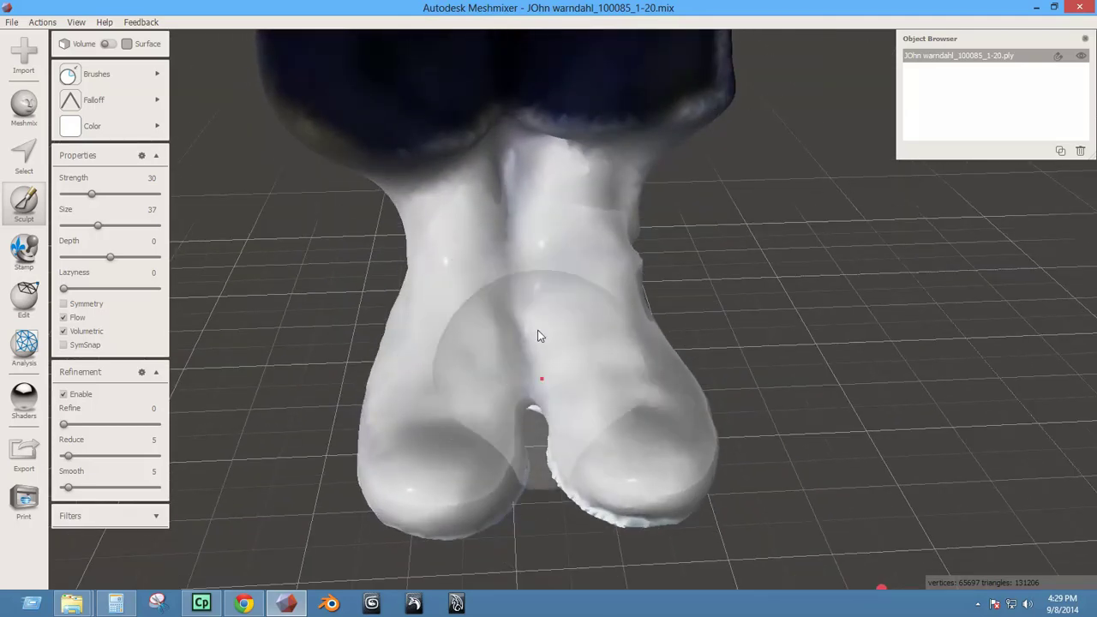
Smooth the jagged sole rim around the toes of both feet and along the side toward the heel.
{"action": "right_click_drag", "start_coordinate": [541, 336], "coordinate": [758, 319]}
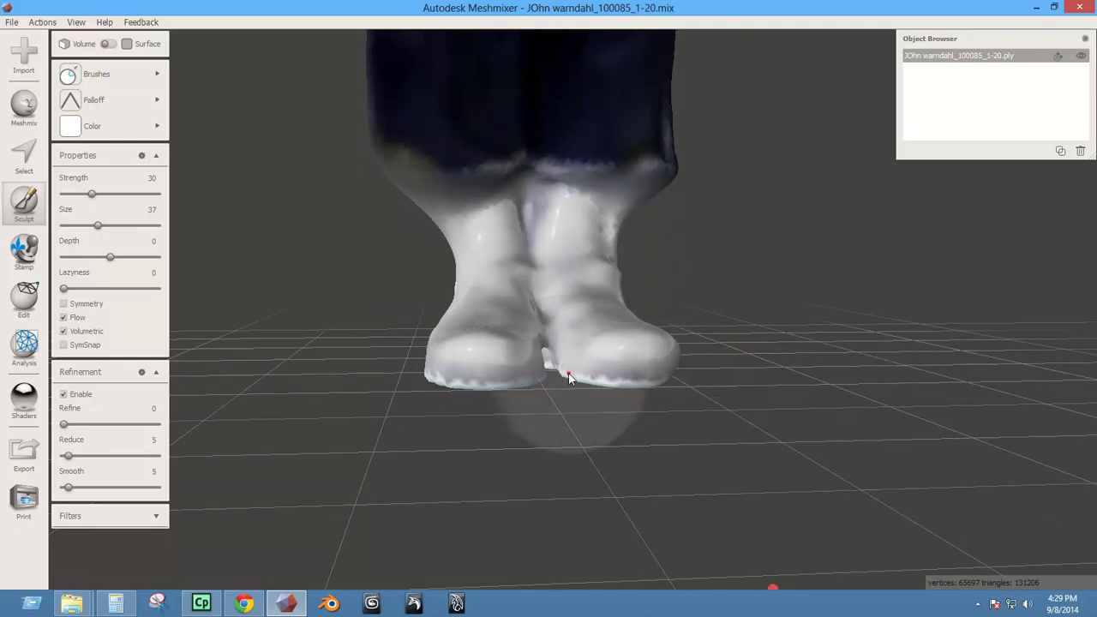
{"action": "mouse_move", "coordinate": [570, 378]}
{"action": "left_mouse_down"}
{"action": "mouse_move", "coordinate": [541, 371]}
{"action": "mouse_move", "coordinate": [480, 390]}
{"action": "mouse_move", "coordinate": [433, 377]}
{"action": "left_mouse_up"}
{"action": "mouse_move", "coordinate": [433, 377]}
{"action": "right_mouse_down"}
{"action": "mouse_move", "coordinate": [444, 394]}
{"action": "mouse_move", "coordinate": [525, 392]}
{"action": "right_mouse_up"}
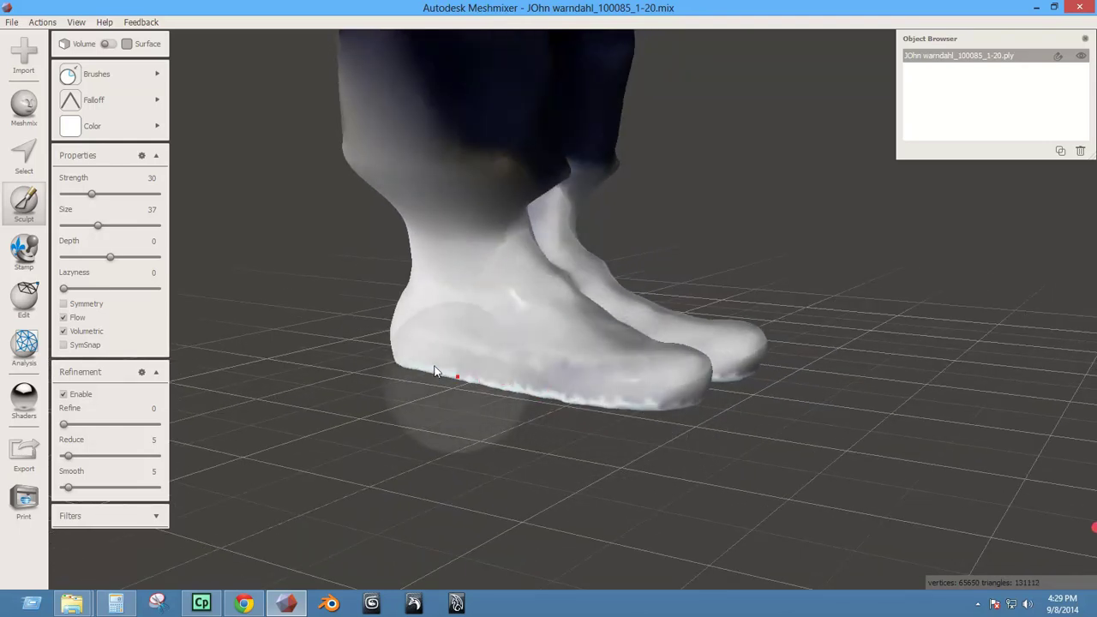
{"action": "right_click_drag", "start_coordinate": [435, 371], "coordinate": [421, 347]}
{"action": "right_click_drag", "start_coordinate": [341, 319], "coordinate": [675, 413]}
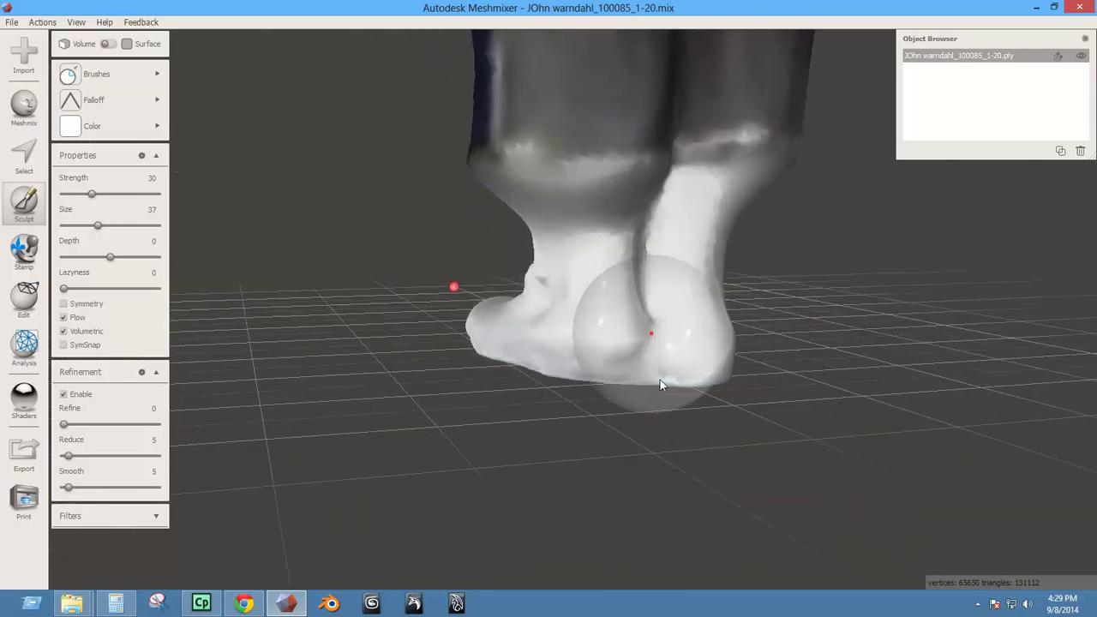
{"action": "mouse_move", "coordinate": [671, 364]}
{"action": "right_mouse_down"}
{"action": "mouse_move", "coordinate": [635, 392]}
{"action": "mouse_move", "coordinate": [612, 203]}
{"action": "right_mouse_up"}
Switch to the Inflate brush at size 20 and build up the recess between the heels at the back of the sole.
{"action": "mouse_move", "coordinate": [90, 127]}
{"action": "mouse_move", "coordinate": [101, 75]}
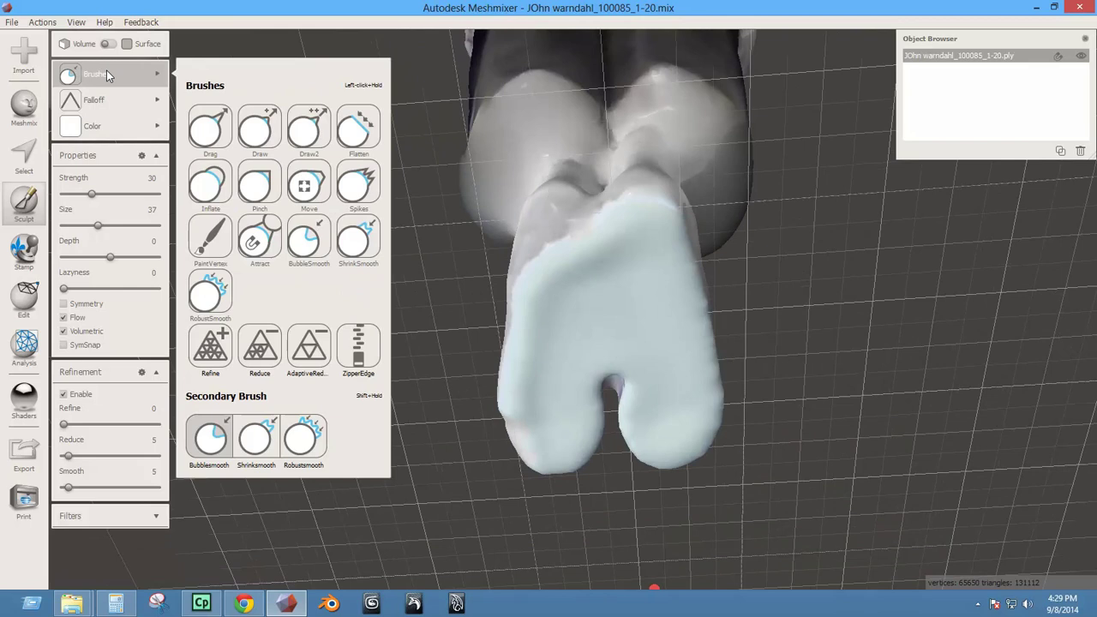
{"action": "left_click", "coordinate": [211, 191]}
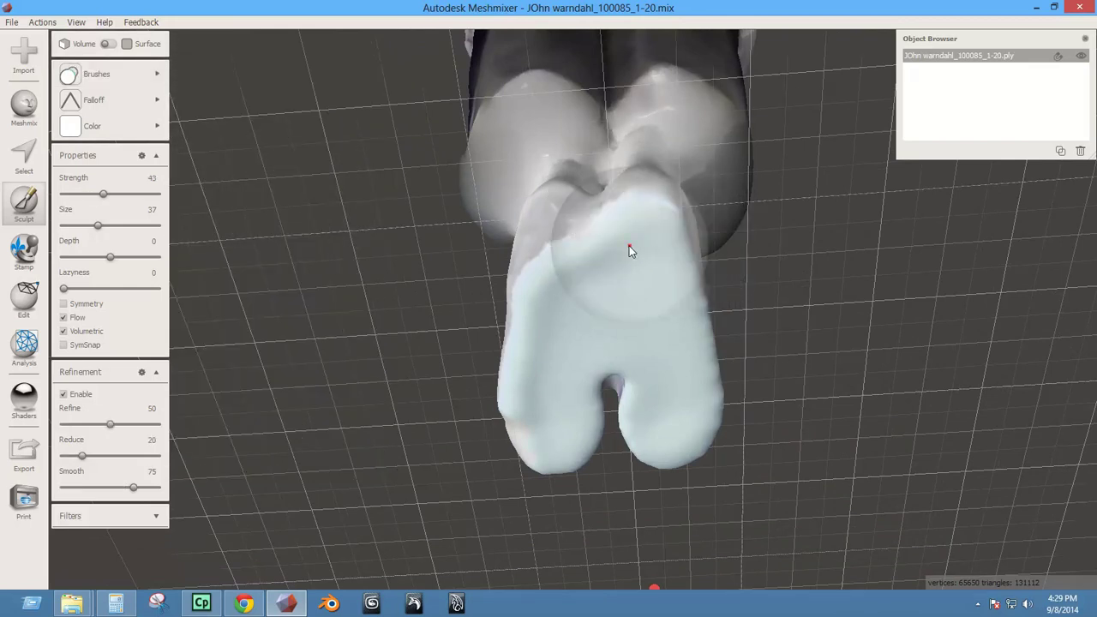
{"action": "key", "text": "["}
{"action": "key", "text": "["}
{"action": "key", "text": "["}
{"action": "key", "text": "["}
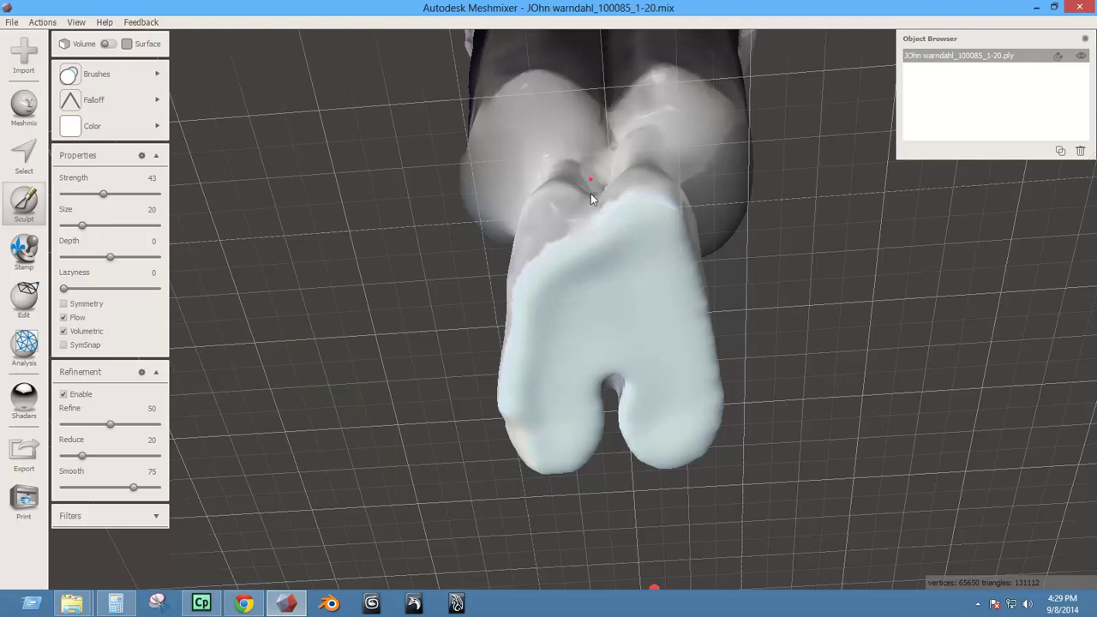
{"action": "scroll", "coordinate": [591, 232], "scroll_direction": "up", "scroll_amount": 3}
{"action": "right_click_drag", "start_coordinate": [606, 248], "coordinate": [607, 245]}
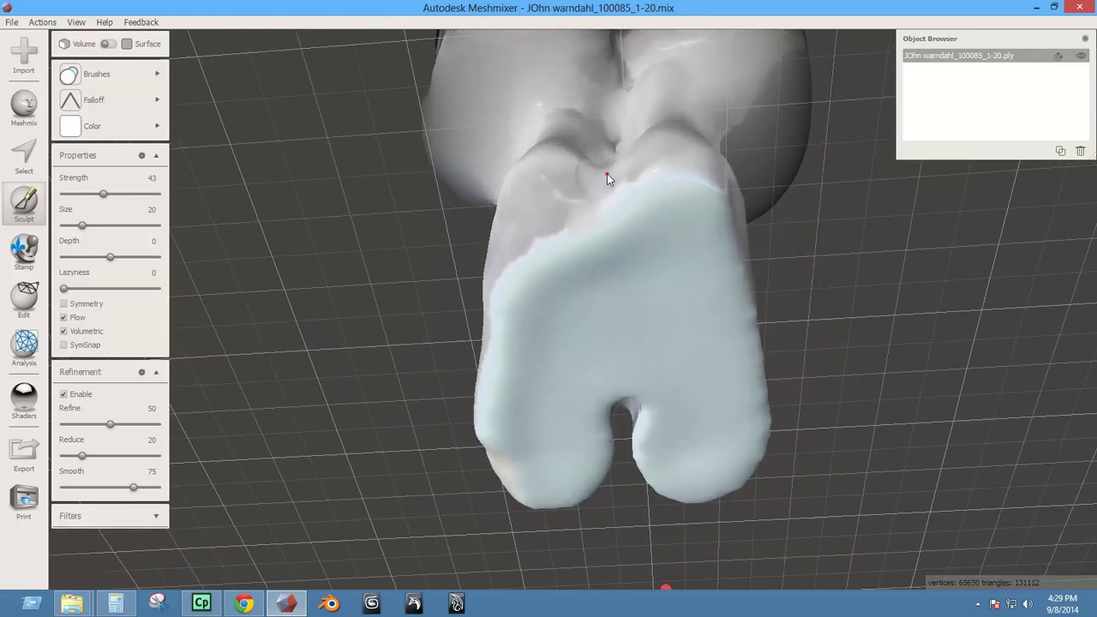
{"action": "left_click_drag", "start_coordinate": [619, 171], "coordinate": [632, 157]}
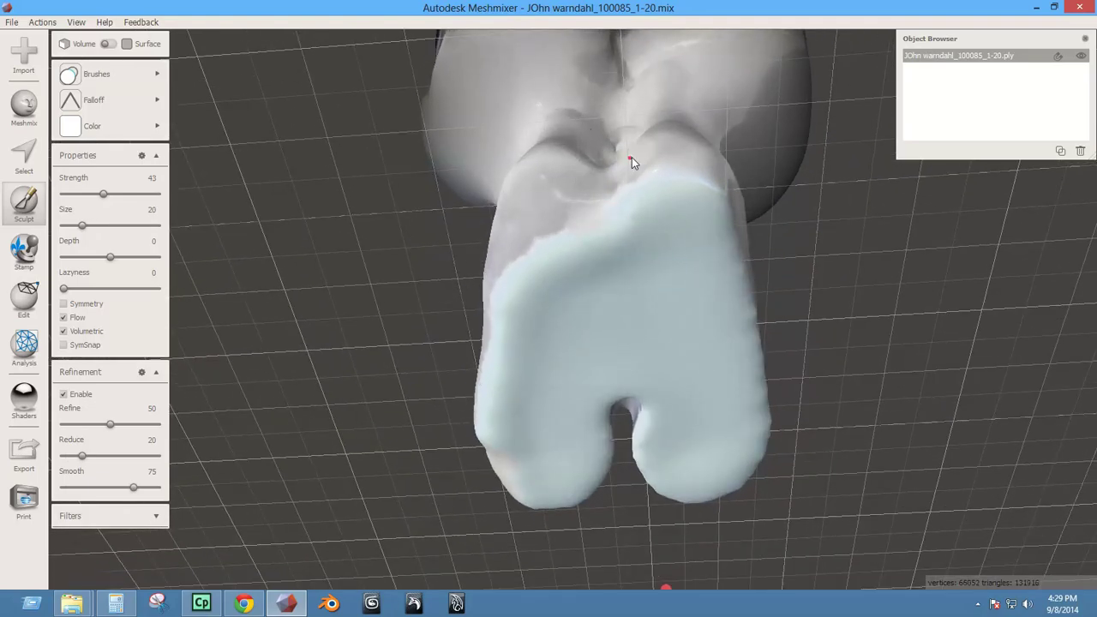
{"action": "mouse_move", "coordinate": [632, 157]}
{"action": "right_mouse_down"}
{"action": "mouse_move", "coordinate": [640, 313]}
{"action": "mouse_move", "coordinate": [630, 360]}
{"action": "mouse_move", "coordinate": [633, 175]}
{"action": "right_mouse_up"}
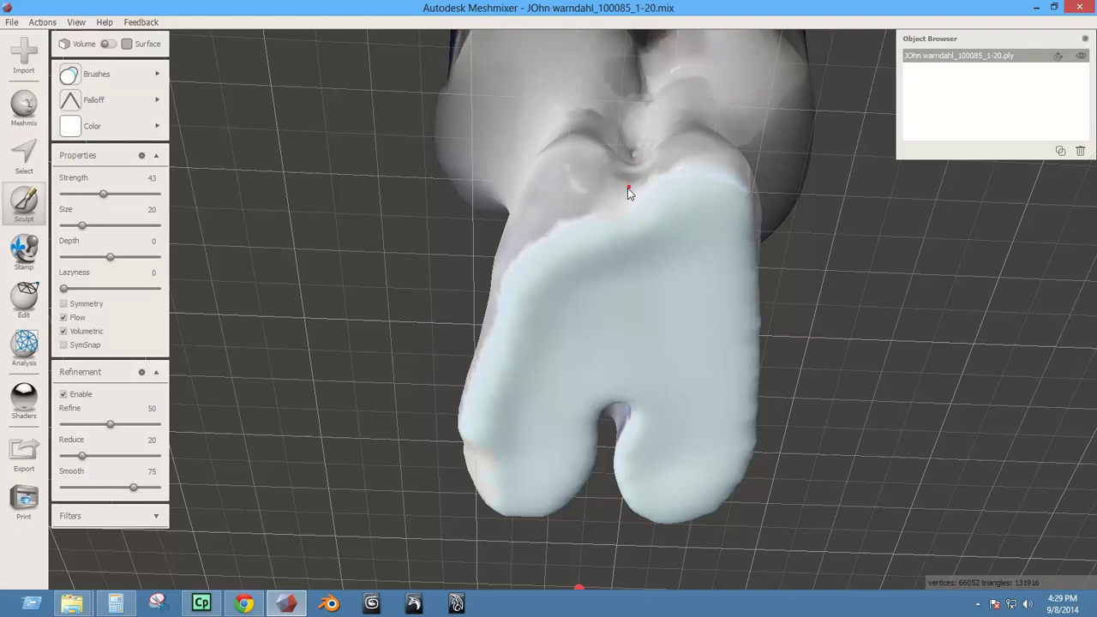
{"action": "left_click_drag", "start_coordinate": [627, 192], "coordinate": [624, 200]}
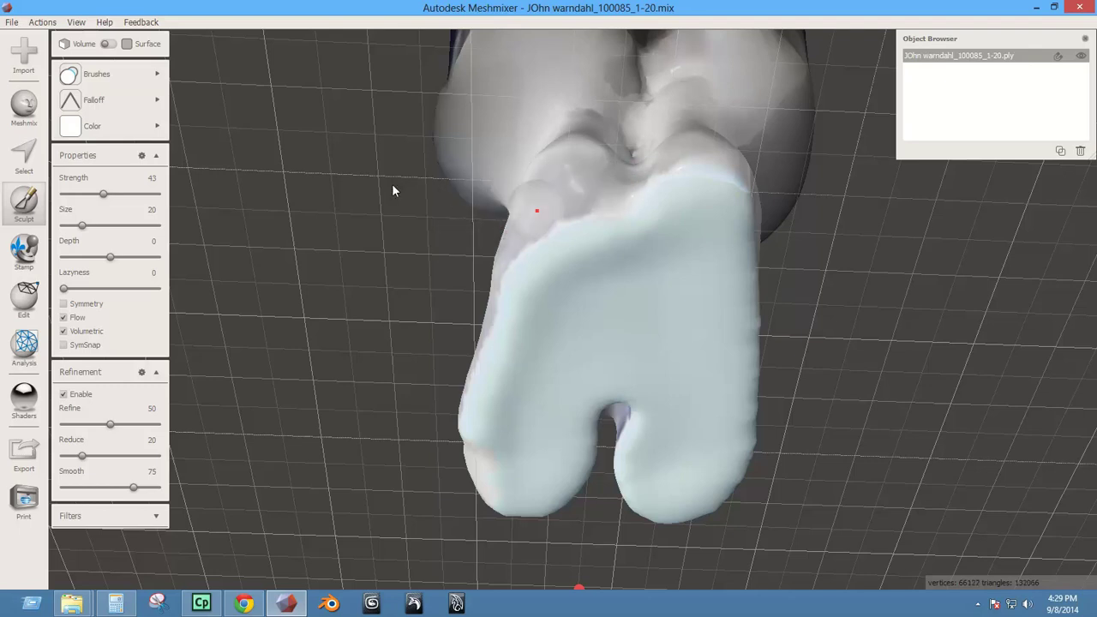
Raise the Inflate strength to 72, fill the gap between the heels further, and enlarge the brush to size 24.
{"action": "right_click_drag", "start_coordinate": [263, 218], "coordinate": [261, 94]}
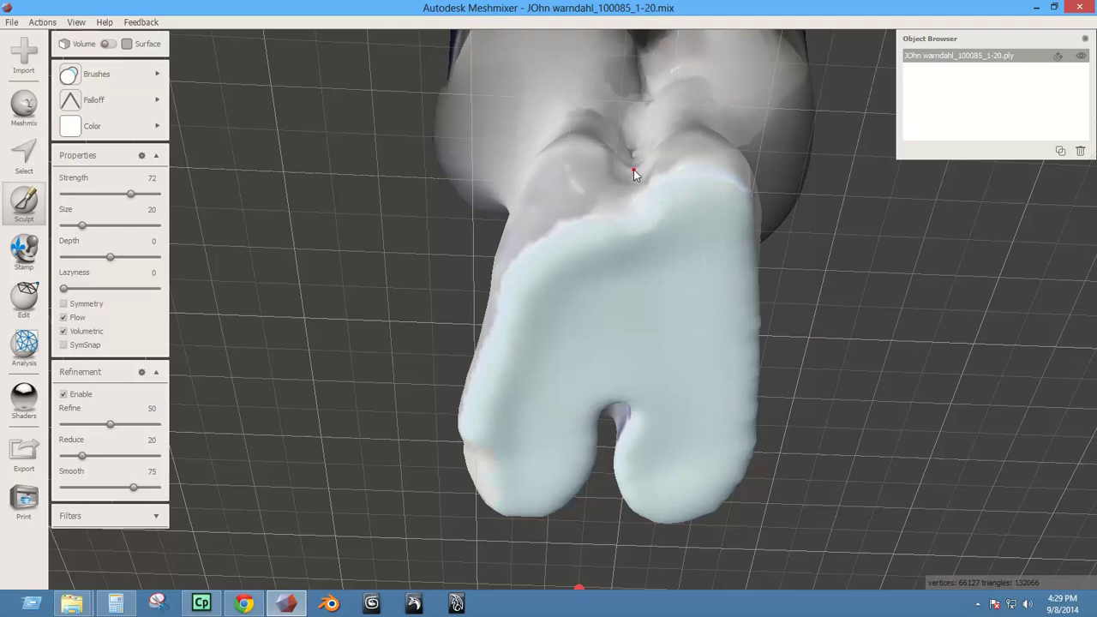
{"action": "left_click_drag", "start_coordinate": [634, 170], "coordinate": [633, 182]}
{"action": "left_click_drag", "start_coordinate": [633, 182], "coordinate": [617, 363], "text": "alt"}
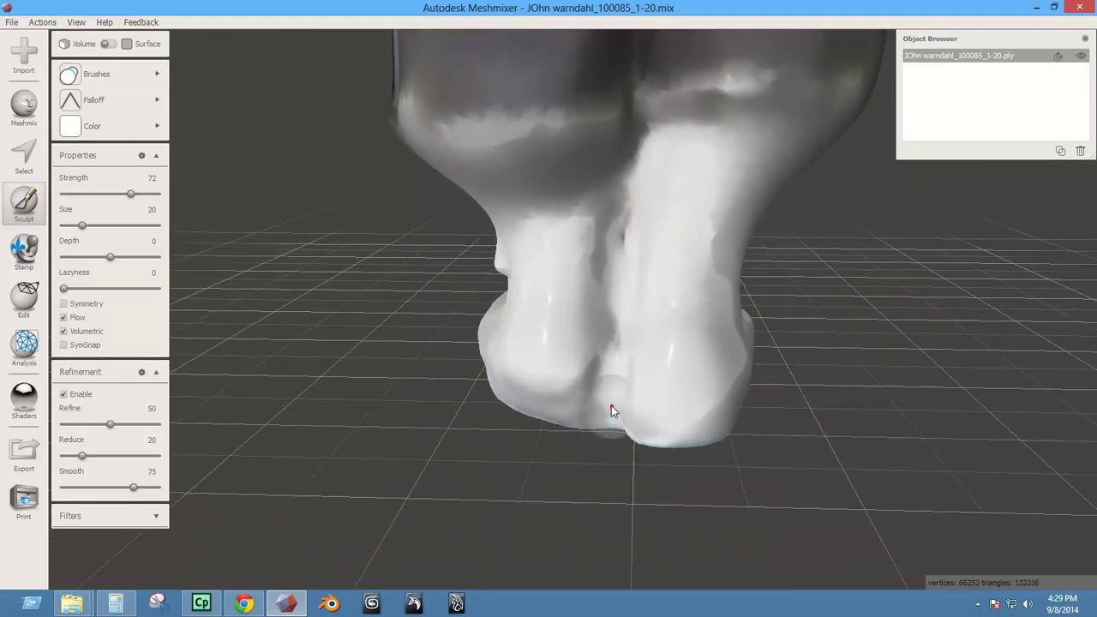
{"action": "mouse_move", "coordinate": [611, 405]}
{"action": "left_mouse_down"}
{"action": "mouse_move", "coordinate": [618, 388]}
{"action": "mouse_move", "coordinate": [594, 360]}
{"action": "mouse_move", "coordinate": [589, 406]}
{"action": "mouse_move", "coordinate": [625, 399]}
{"action": "mouse_move", "coordinate": [639, 376]}
{"action": "mouse_move", "coordinate": [624, 420]}
{"action": "mouse_move", "coordinate": [625, 377]}
{"action": "mouse_move", "coordinate": [603, 360]}
{"action": "mouse_move", "coordinate": [596, 405]}
{"action": "left_mouse_up"}
{"action": "key", "text": "bracketright"}
{"action": "key", "text": "bracketright"}
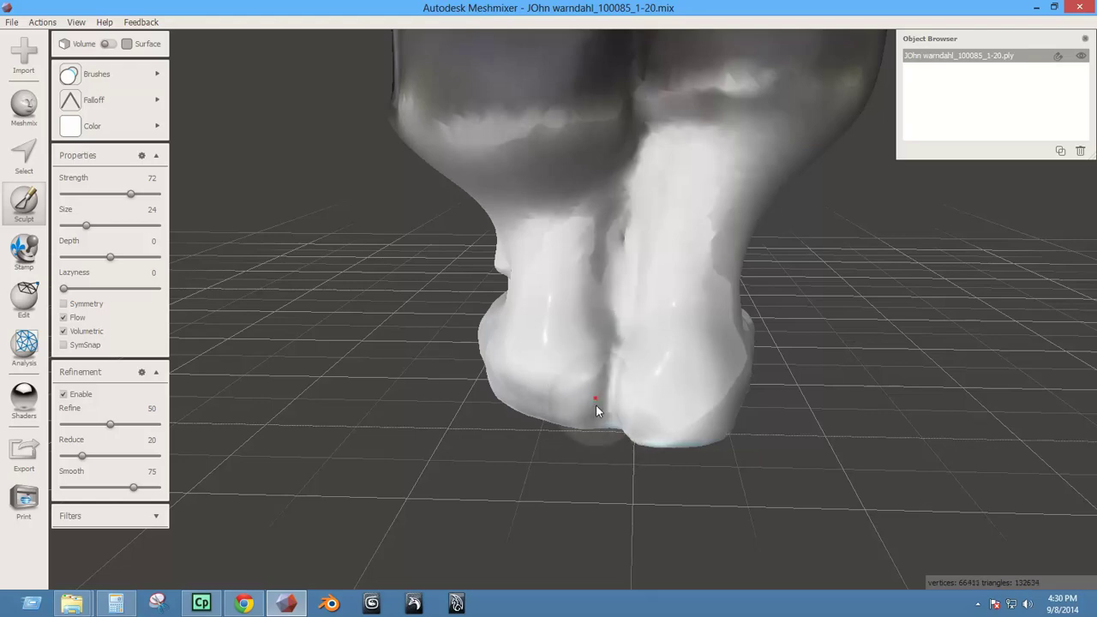
Check the heels and legs from several sides, and switch the sculpting brush to BubbleSmooth.
{"action": "mouse_move", "coordinate": [617, 368]}
{"action": "right_mouse_down"}
{"action": "mouse_move", "coordinate": [701, 336]}
{"action": "mouse_move", "coordinate": [760, 332]}
{"action": "mouse_move", "coordinate": [713, 348]}
{"action": "right_mouse_up"}
{"action": "right_click_drag", "start_coordinate": [727, 306], "coordinate": [659, 336]}
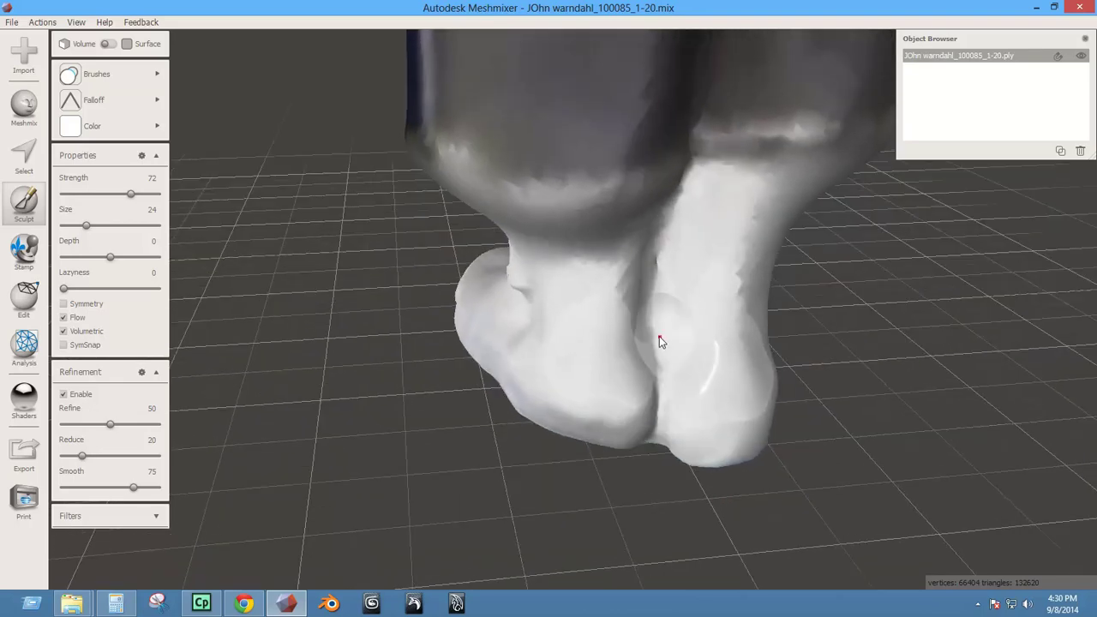
{"action": "right_click_drag", "start_coordinate": [663, 446], "coordinate": [588, 463]}
{"action": "right_click_drag", "start_coordinate": [576, 375], "coordinate": [621, 309]}
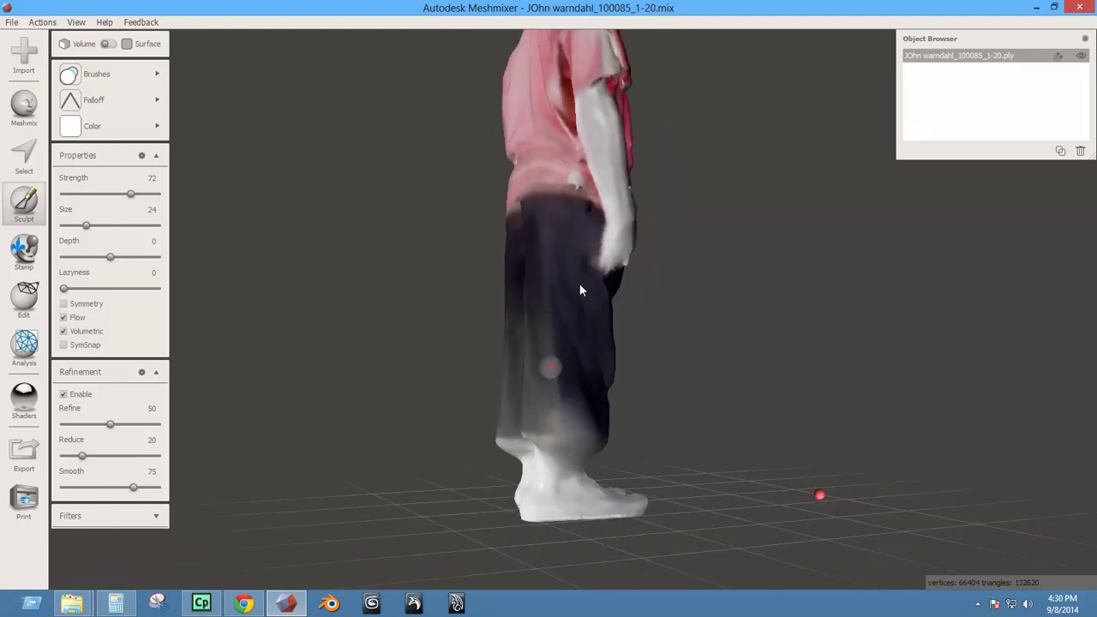
{"action": "right_click_drag", "start_coordinate": [514, 228], "coordinate": [726, 324]}
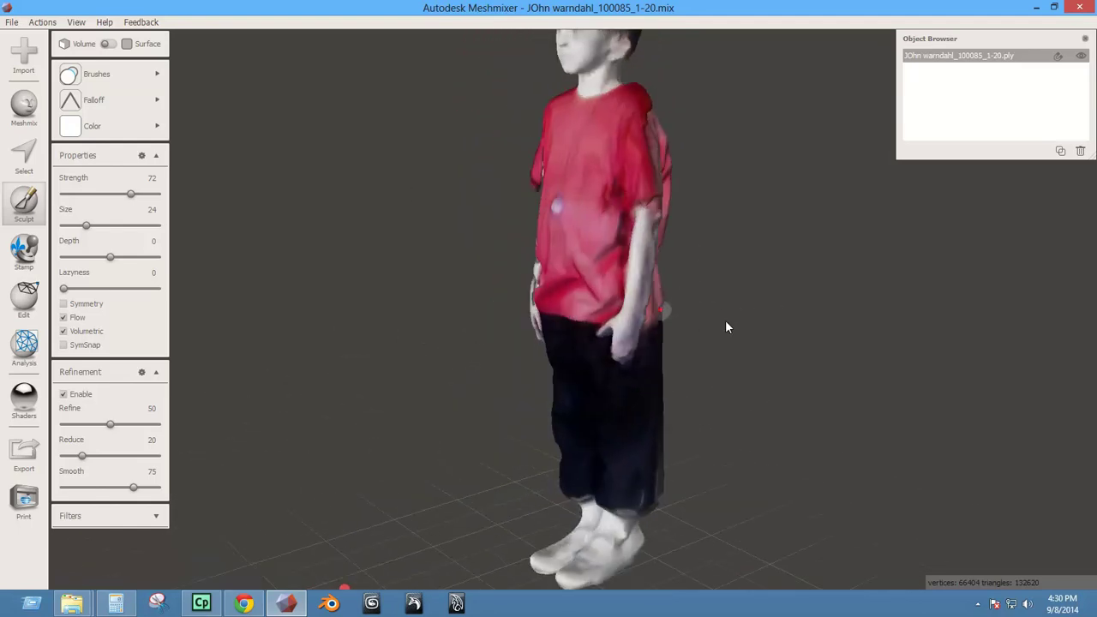
{"action": "mouse_move", "coordinate": [120, 94]}
{"action": "mouse_move", "coordinate": [103, 76]}
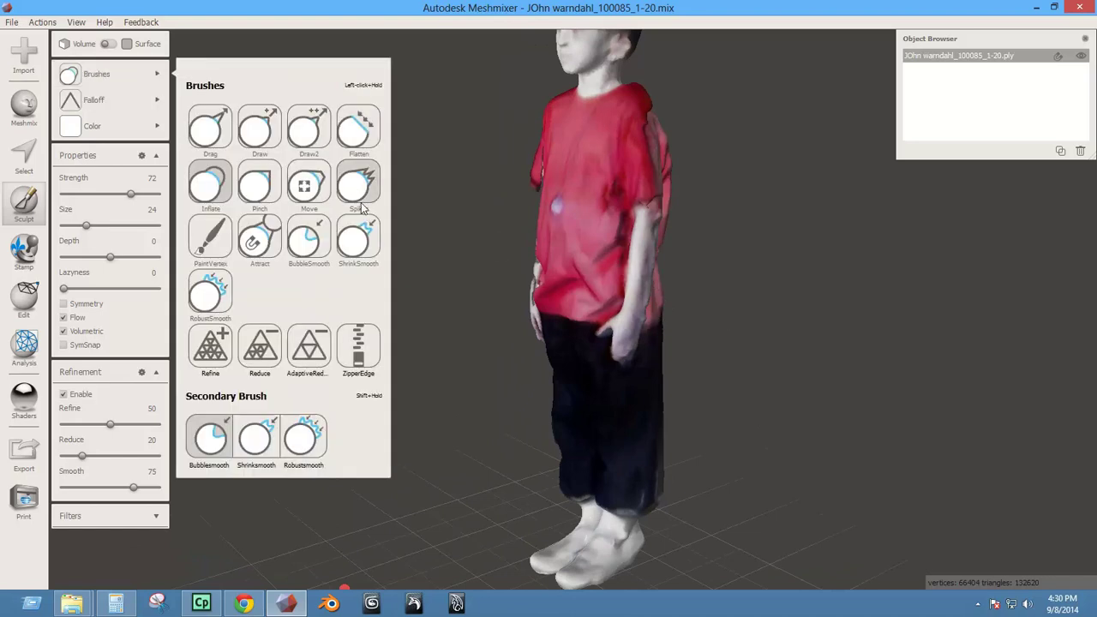
{"action": "left_click", "coordinate": [309, 240]}
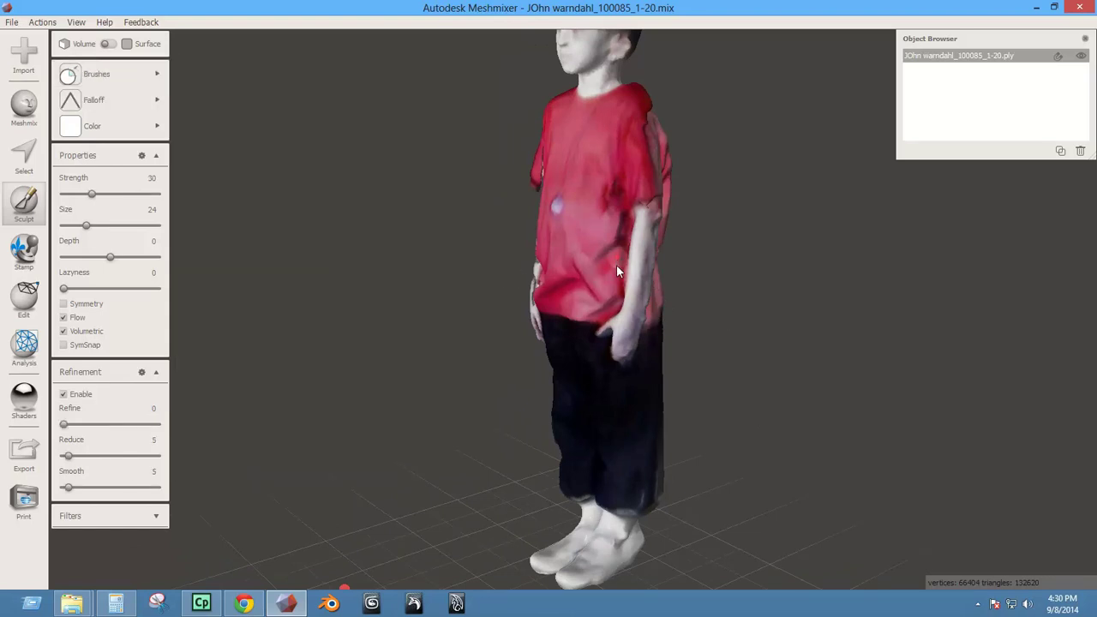
Select the pointed spike at the outer hem of the figure's left sleeve with a selection brush of size 19.
{"action": "mouse_move", "coordinate": [617, 264]}
{"action": "right_mouse_down"}
{"action": "mouse_move", "coordinate": [543, 260]}
{"action": "mouse_move", "coordinate": [550, 227]}
{"action": "right_mouse_up"}
{"action": "scroll", "coordinate": [549, 227], "scroll_direction": "up", "scroll_amount": 3}
{"action": "right_click_drag", "start_coordinate": [527, 364], "coordinate": [677, 321]}
{"action": "scroll", "coordinate": [619, 225], "scroll_direction": "up", "scroll_amount": 2}
{"action": "scroll", "coordinate": [657, 198], "scroll_direction": "up", "scroll_amount": 6}
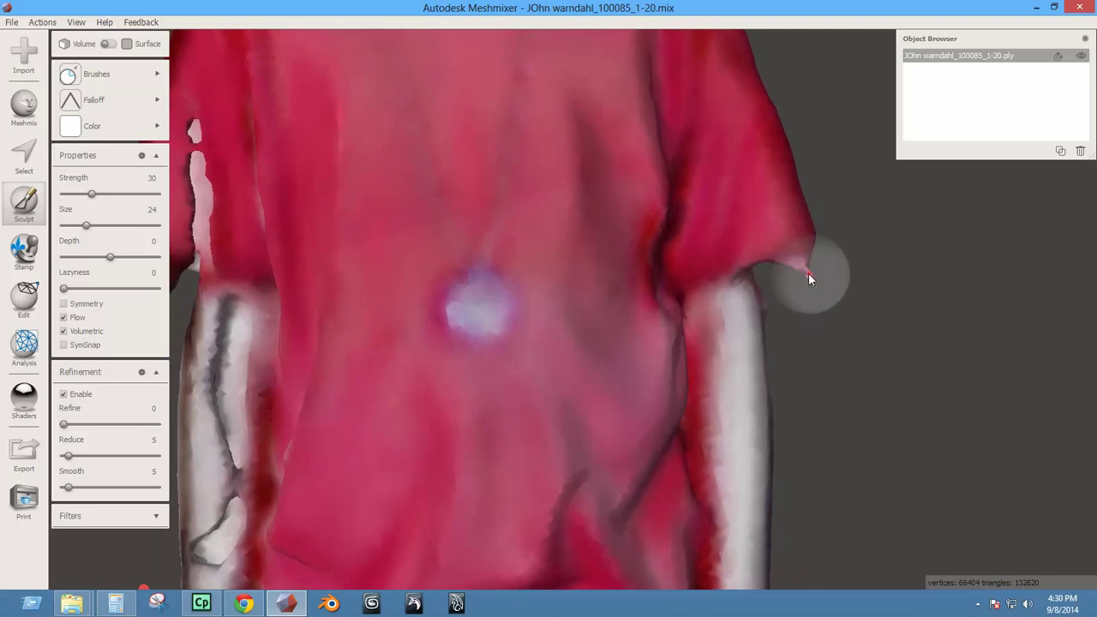
{"action": "key", "text": "s"}
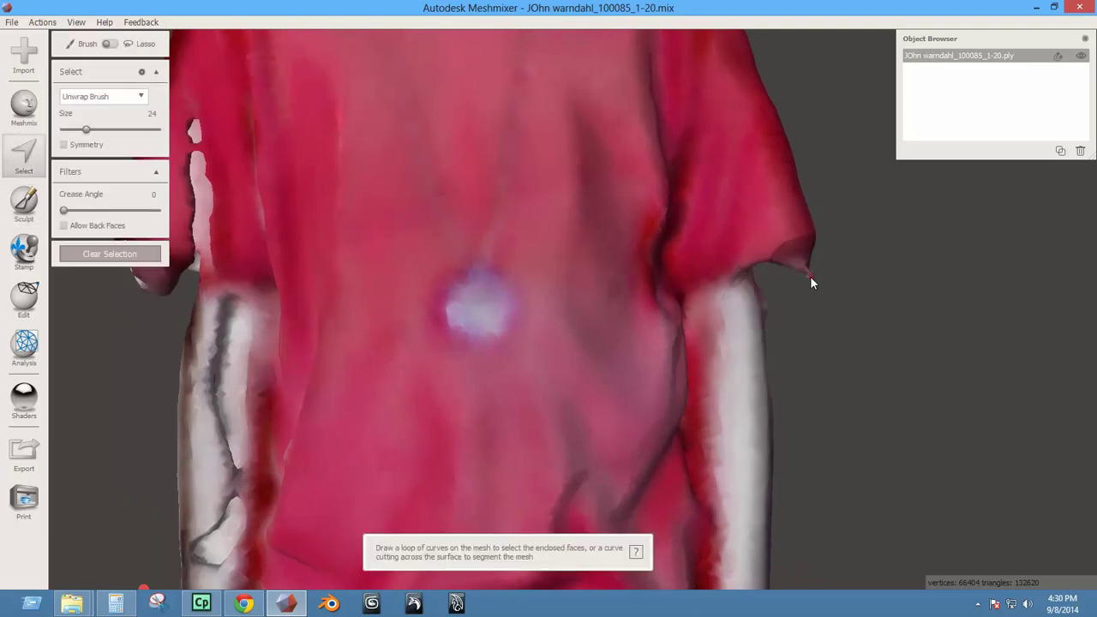
{"action": "key", "text": "bracketleft"}
{"action": "key", "text": "bracketleft"}
{"action": "key", "text": "bracketleft"}
{"action": "key", "text": "bracketleft"}
{"action": "key", "text": "bracketleft"}
{"action": "left_click", "coordinate": [810, 276]}
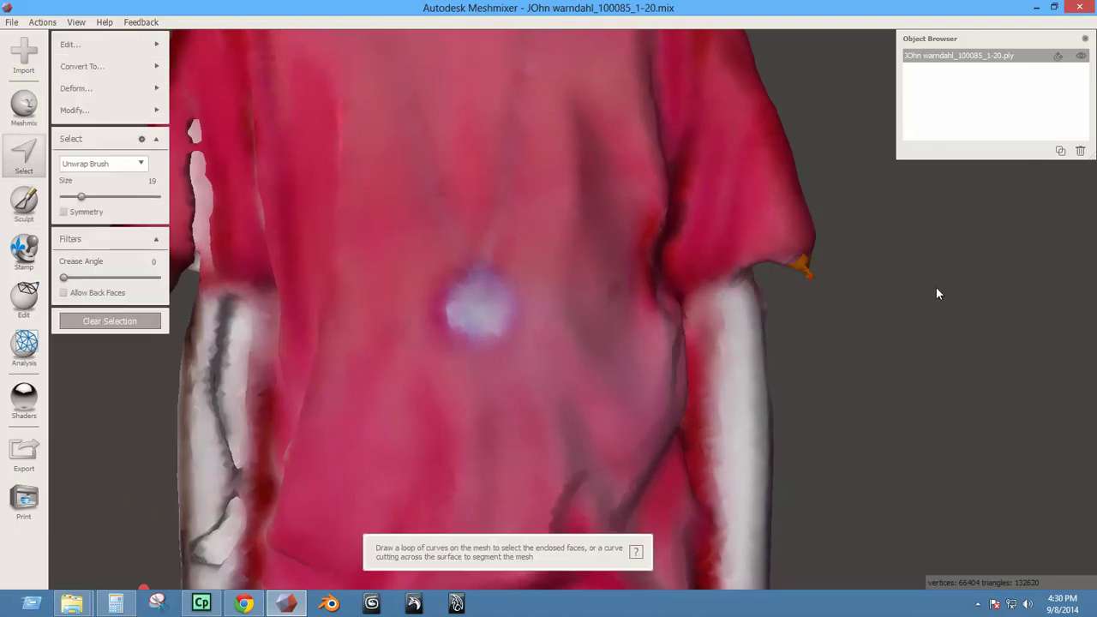
Expand the selection around the sleeve spike and replace it with a Smooth MVC patch at the default settings.
{"action": "key", "text": "shift+period"}
{"action": "key", "text": "shift+period"}
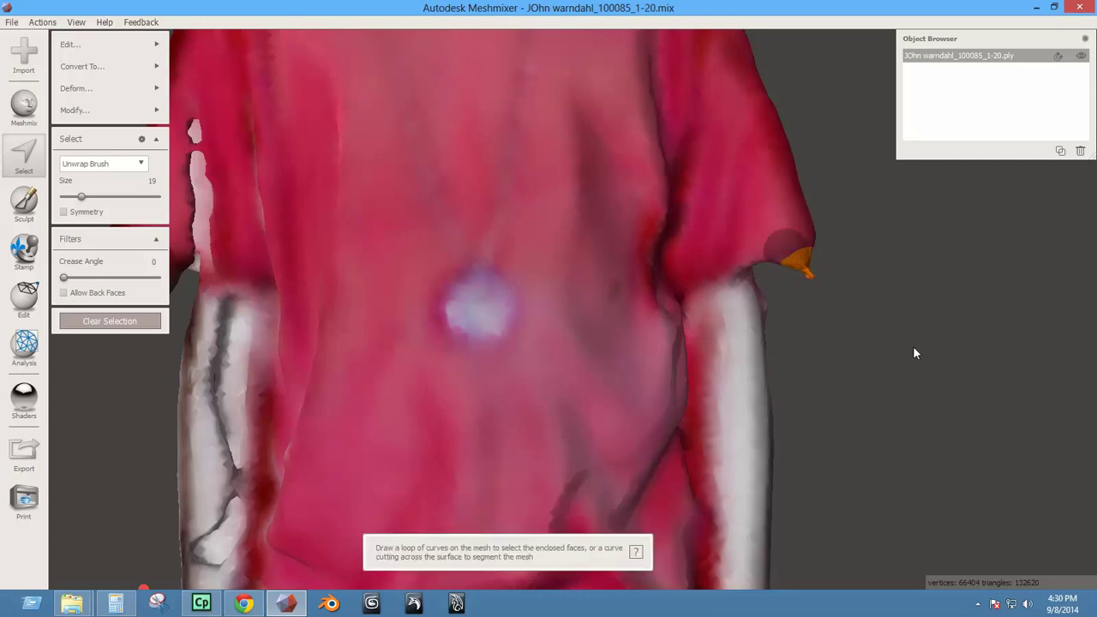
{"action": "key", "text": "ctrl+f"}
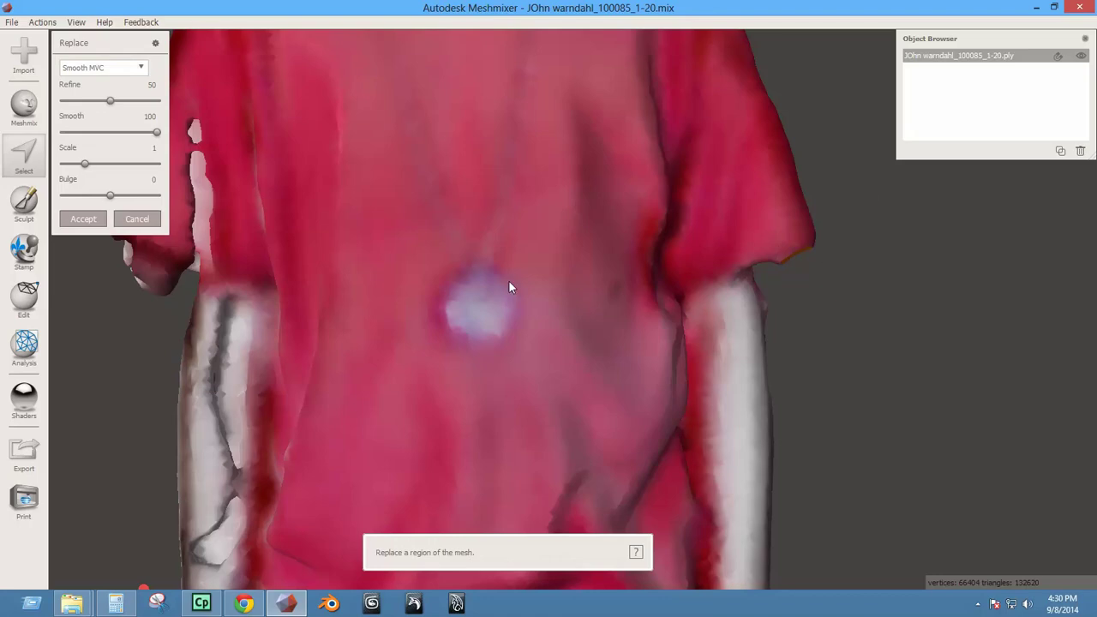
{"action": "left_click", "coordinate": [83, 218]}
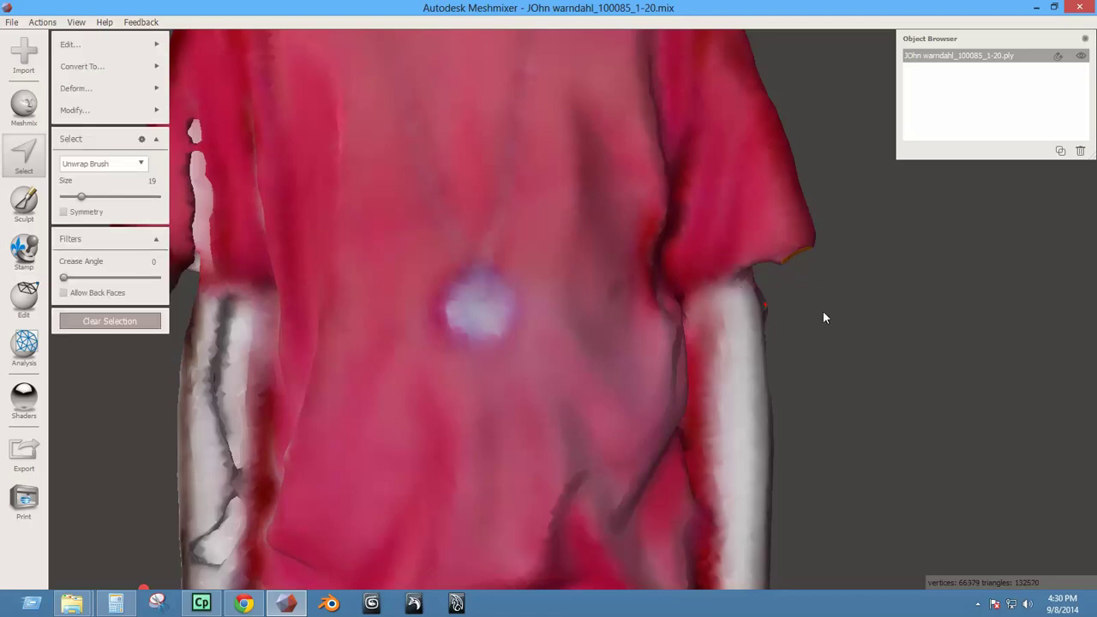
Examine the shirt from the front, back and sides, looking closely at the sleeves and both shoulders for defects.
{"action": "right_click_drag", "start_coordinate": [823, 318], "coordinate": [775, 306]}
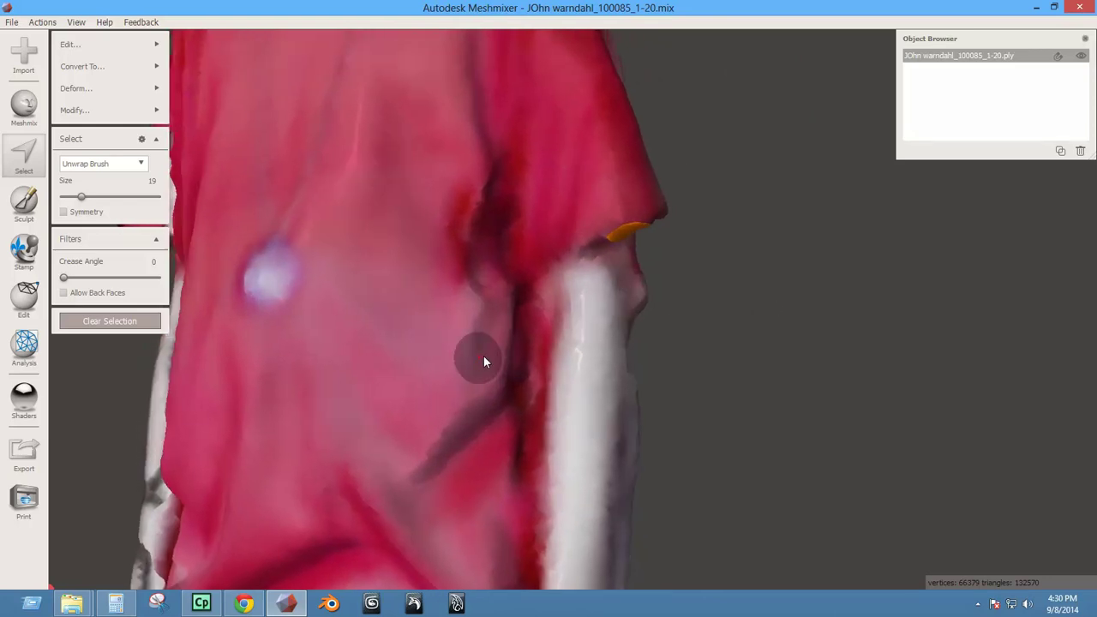
{"action": "right_click_drag", "start_coordinate": [484, 362], "coordinate": [270, 416]}
{"action": "right_click_drag", "start_coordinate": [417, 318], "coordinate": [701, 167]}
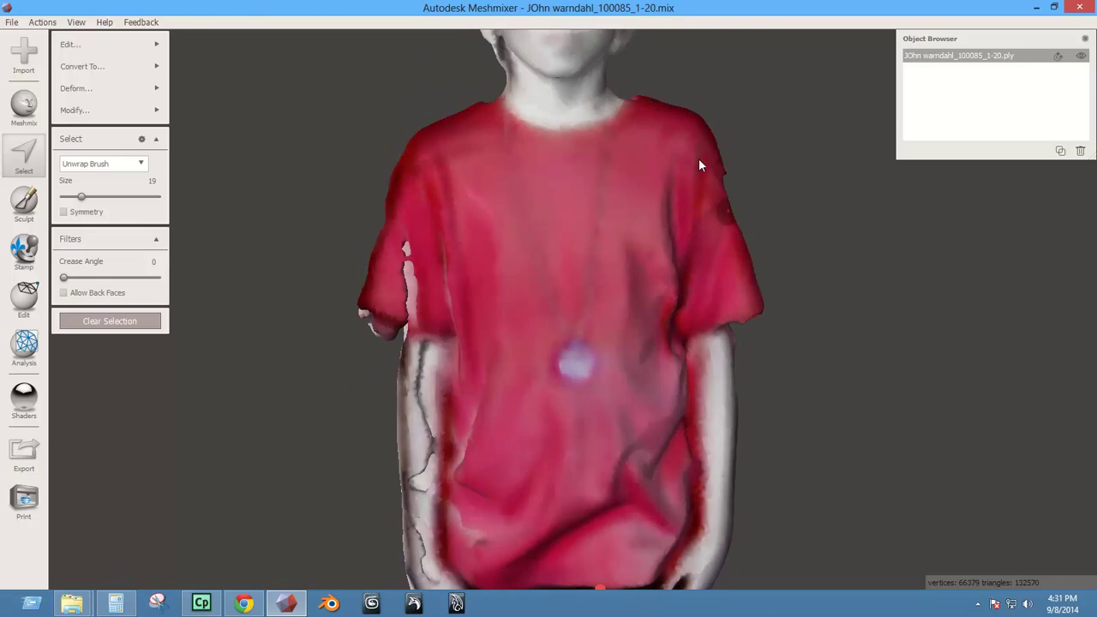
{"action": "right_click_drag", "start_coordinate": [386, 171], "coordinate": [179, 213]}
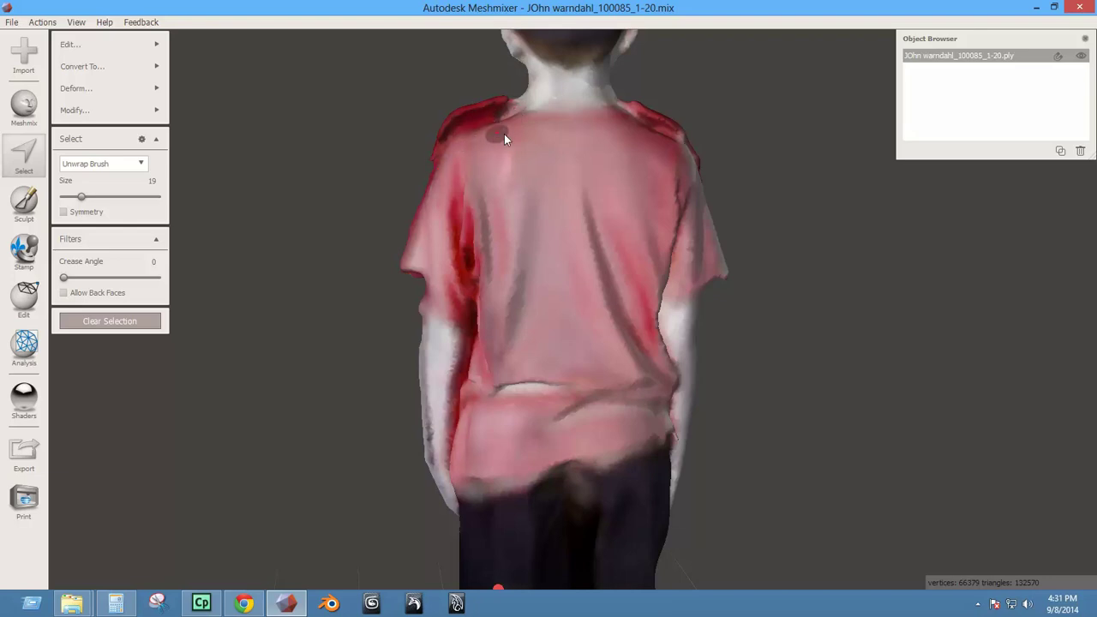
{"action": "middle_click_drag", "start_coordinate": [554, 171], "coordinate": [501, 206]}
{"action": "right_click_drag", "start_coordinate": [502, 206], "coordinate": [657, 266]}
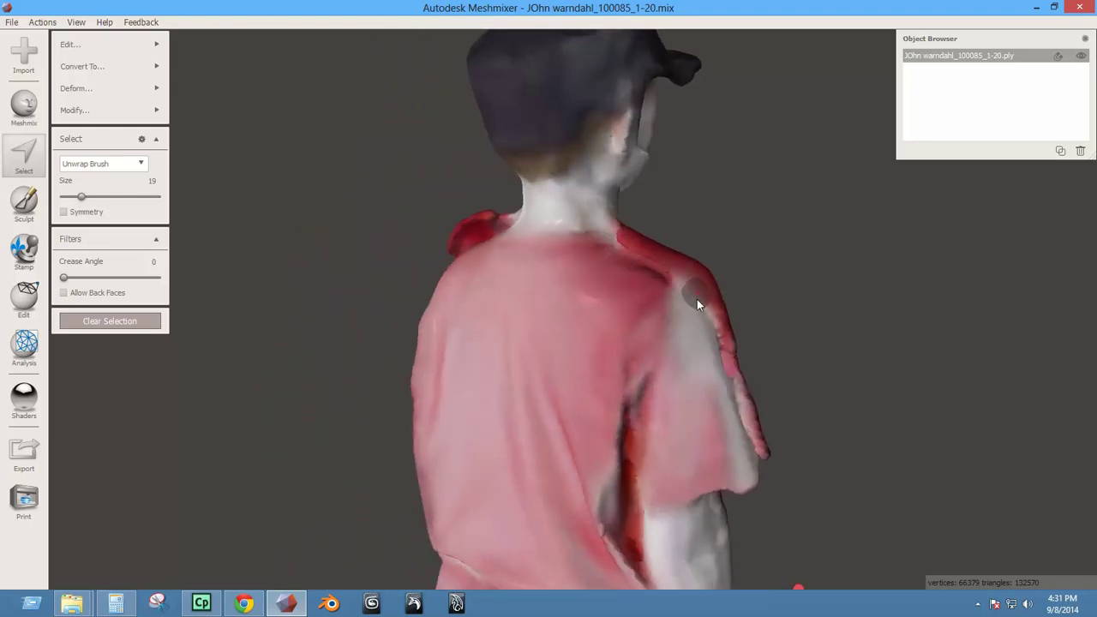
{"action": "mouse_move", "coordinate": [697, 301]}
{"action": "right_mouse_down"}
{"action": "mouse_move", "coordinate": [590, 306]}
{"action": "mouse_move", "coordinate": [699, 306]}
{"action": "right_mouse_up"}
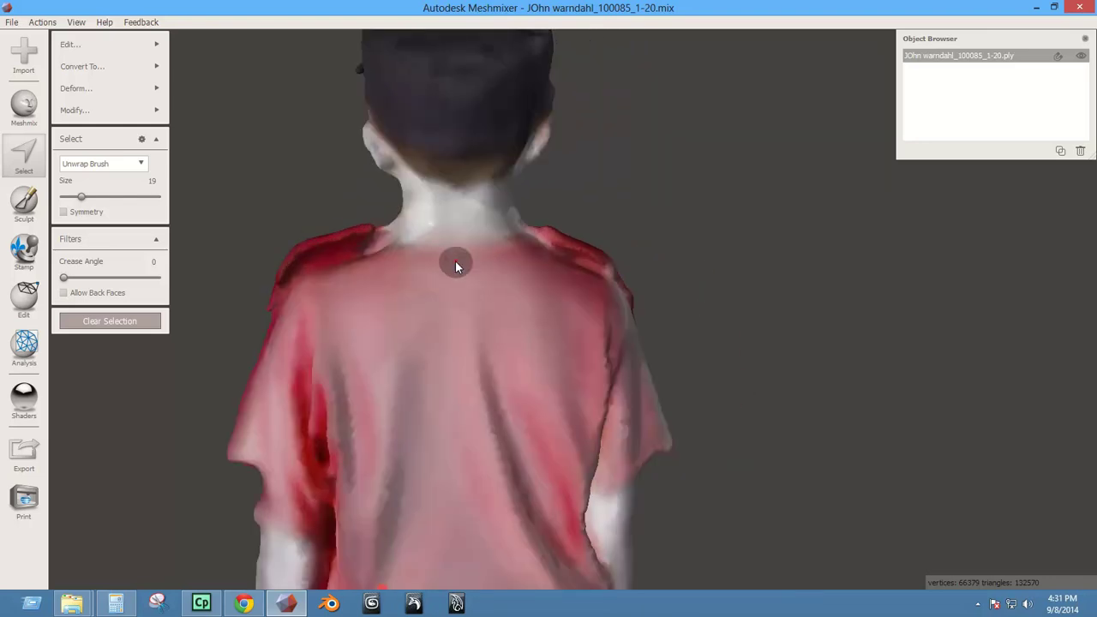
{"action": "right_click_drag", "start_coordinate": [365, 306], "coordinate": [437, 306]}
{"action": "right_click_drag", "start_coordinate": [331, 266], "coordinate": [451, 259]}
{"action": "scroll", "coordinate": [450, 258], "scroll_direction": "up", "scroll_amount": 5}
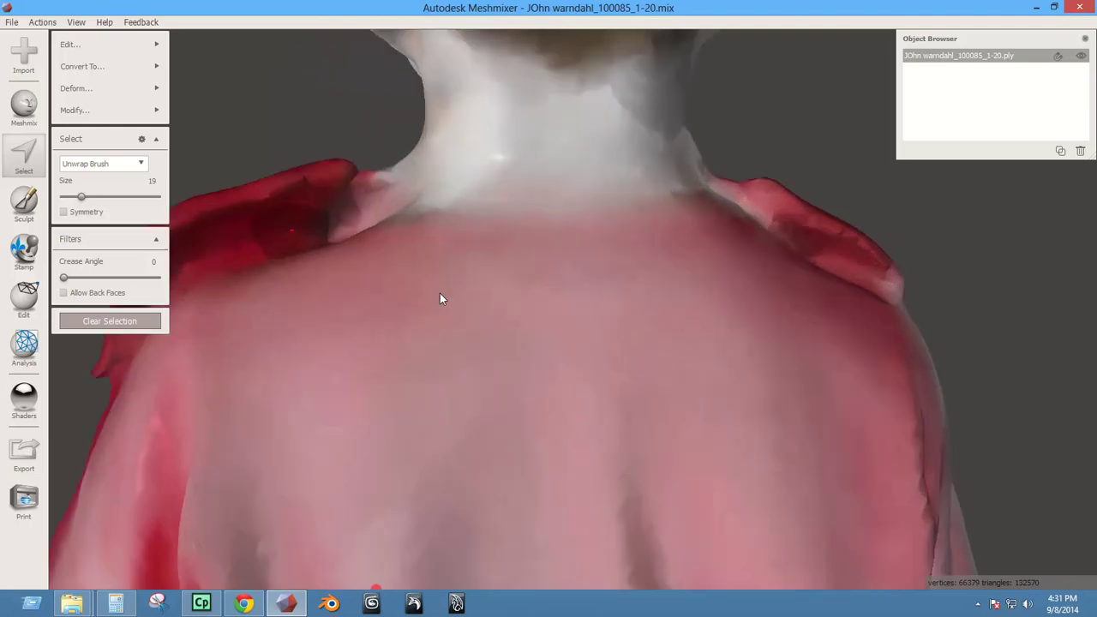
{"action": "scroll", "coordinate": [446, 295], "scroll_direction": "down", "scroll_amount": 2}
Select the deep crease along the back of the figure's left shoulder, from neck to sleeve, including the adjacent upper back.
{"action": "right_click_drag", "start_coordinate": [299, 256], "coordinate": [481, 266]}
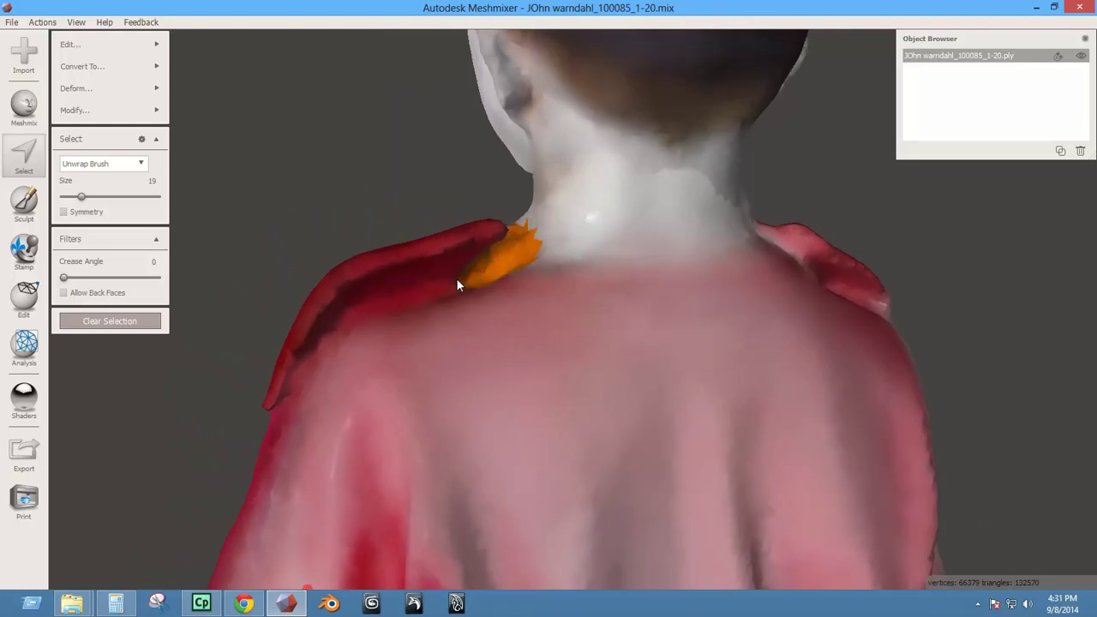
{"action": "left_click_drag", "start_coordinate": [347, 327], "coordinate": [313, 359]}
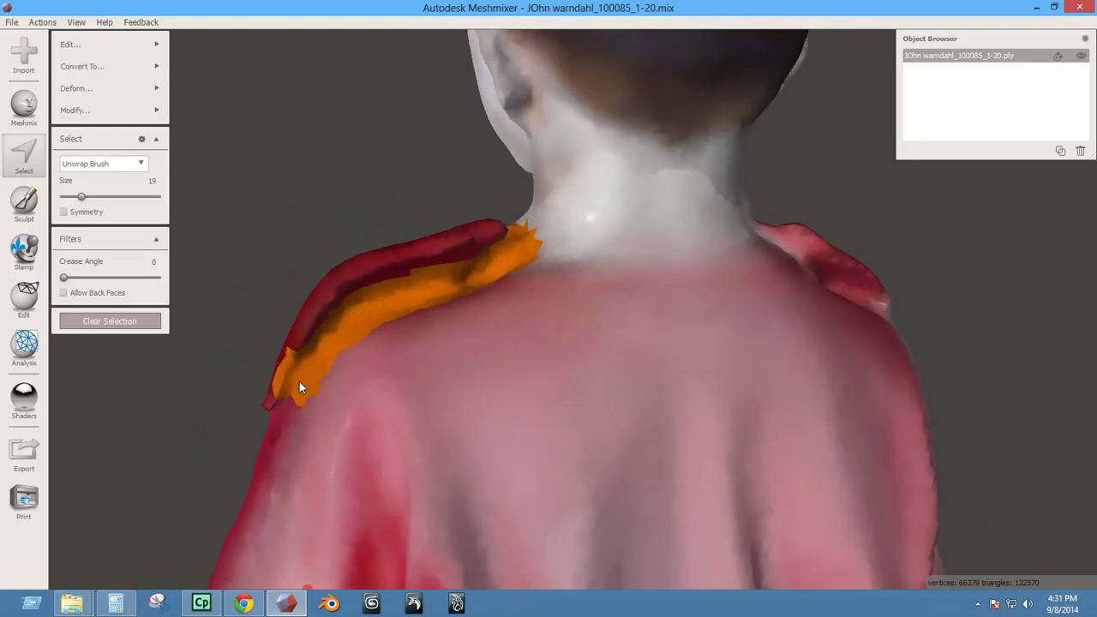
{"action": "left_click_drag", "start_coordinate": [293, 395], "coordinate": [313, 340]}
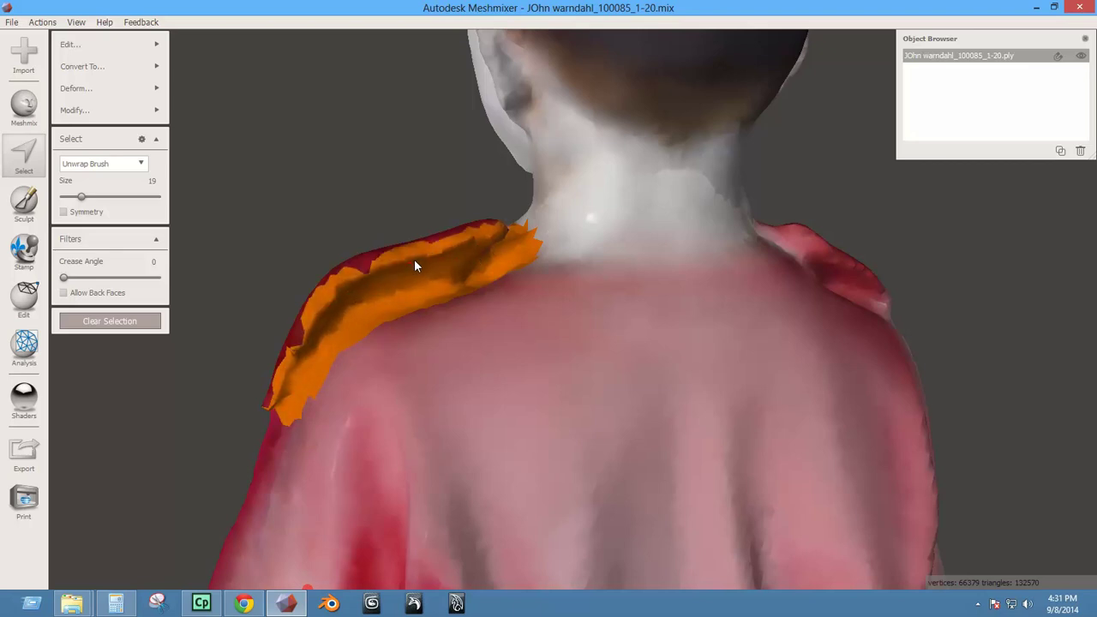
{"action": "mouse_move", "coordinate": [424, 321]}
{"action": "right_mouse_down"}
{"action": "mouse_move", "coordinate": [595, 296]}
{"action": "mouse_move", "coordinate": [590, 265]}
{"action": "mouse_move", "coordinate": [397, 326]}
{"action": "mouse_move", "coordinate": [400, 348]}
{"action": "mouse_move", "coordinate": [388, 332]}
{"action": "mouse_move", "coordinate": [487, 339]}
{"action": "mouse_move", "coordinate": [483, 326]}
{"action": "mouse_move", "coordinate": [404, 387]}
{"action": "mouse_move", "coordinate": [429, 385]}
{"action": "mouse_move", "coordinate": [441, 364]}
{"action": "right_mouse_up"}
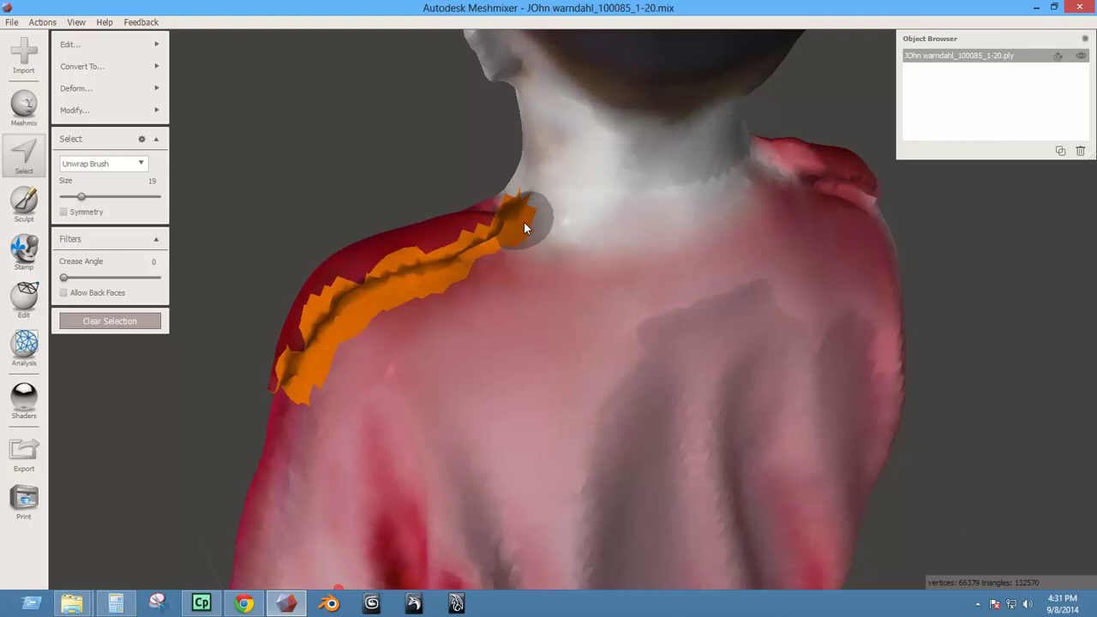
{"action": "mouse_move", "coordinate": [536, 249]}
{"action": "left_mouse_down"}
{"action": "mouse_move", "coordinate": [505, 291]}
{"action": "mouse_move", "coordinate": [334, 378]}
{"action": "mouse_move", "coordinate": [499, 256]}
{"action": "left_mouse_up"}
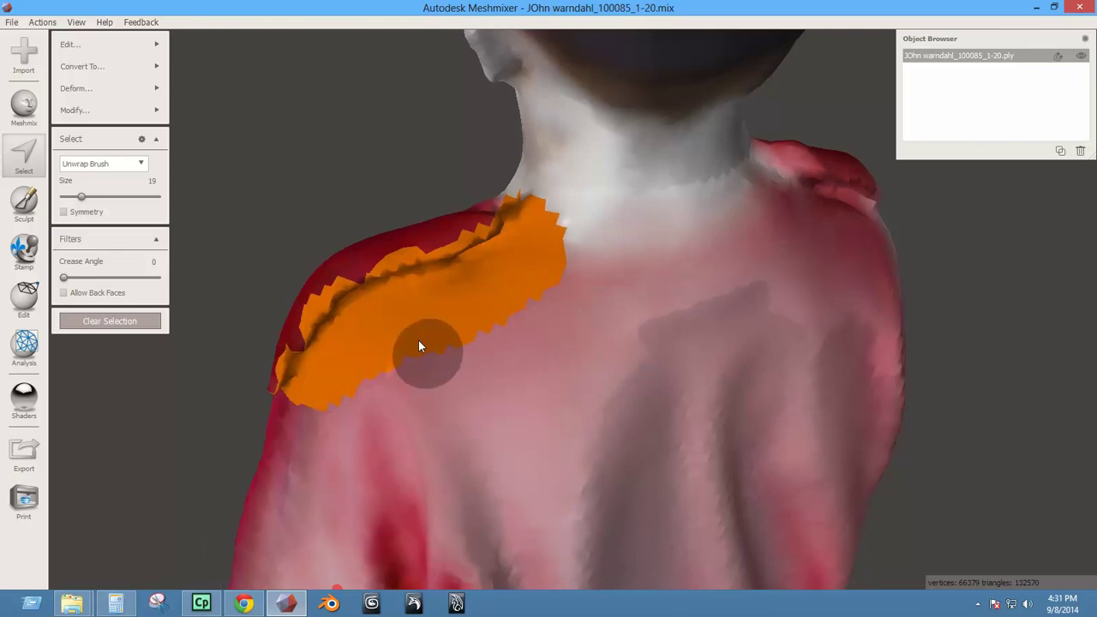
{"action": "mouse_move", "coordinate": [418, 340]}
{"action": "right_mouse_down"}
{"action": "mouse_move", "coordinate": [334, 298]}
{"action": "mouse_move", "coordinate": [458, 300]}
{"action": "right_mouse_up"}
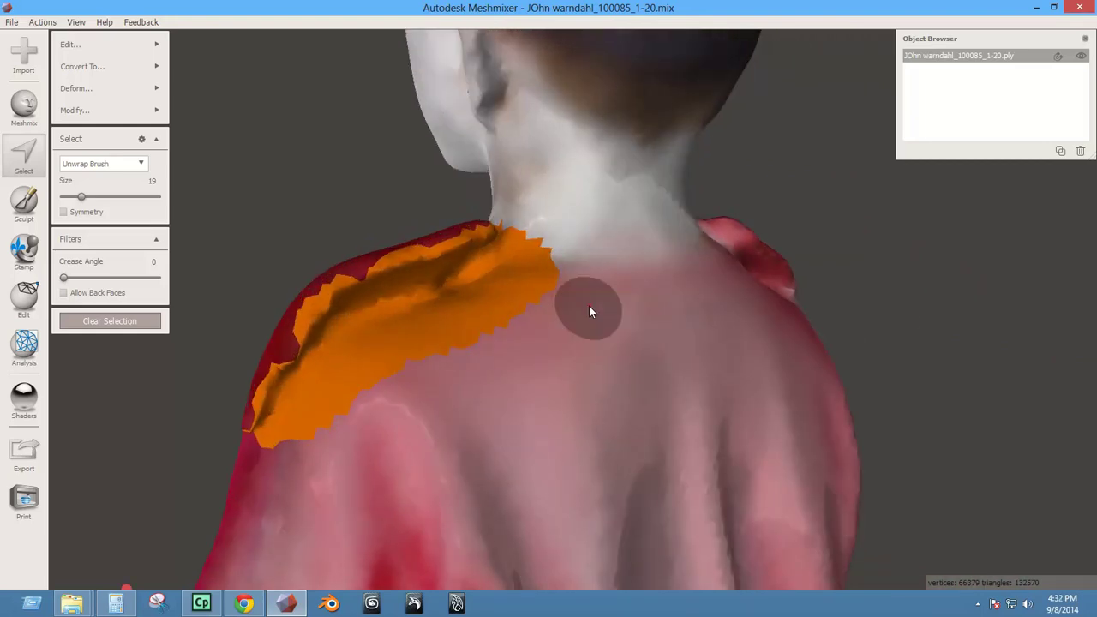
Replace the selected shoulder region with a Smooth MVC patch, setting Scale to 1.77 and Bulge to 2.
{"action": "key", "text": "f"}
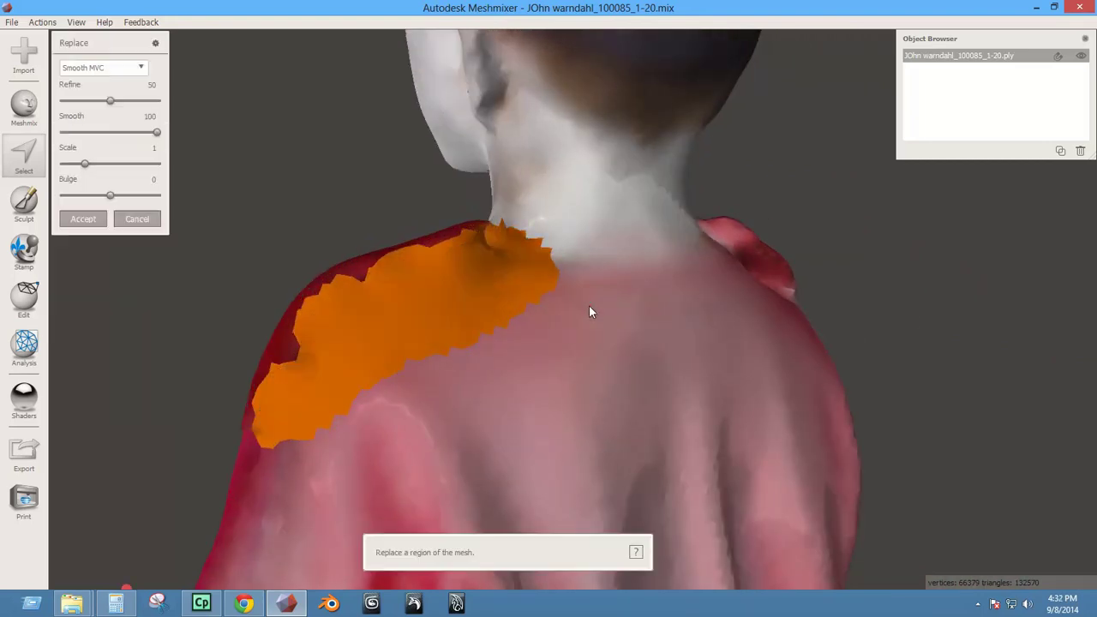
{"action": "mouse_move", "coordinate": [429, 331]}
{"action": "right_mouse_down"}
{"action": "mouse_move", "coordinate": [567, 300]}
{"action": "mouse_move", "coordinate": [451, 331]}
{"action": "mouse_move", "coordinate": [243, 360]}
{"action": "mouse_move", "coordinate": [254, 367]}
{"action": "mouse_move", "coordinate": [470, 312]}
{"action": "right_mouse_up"}
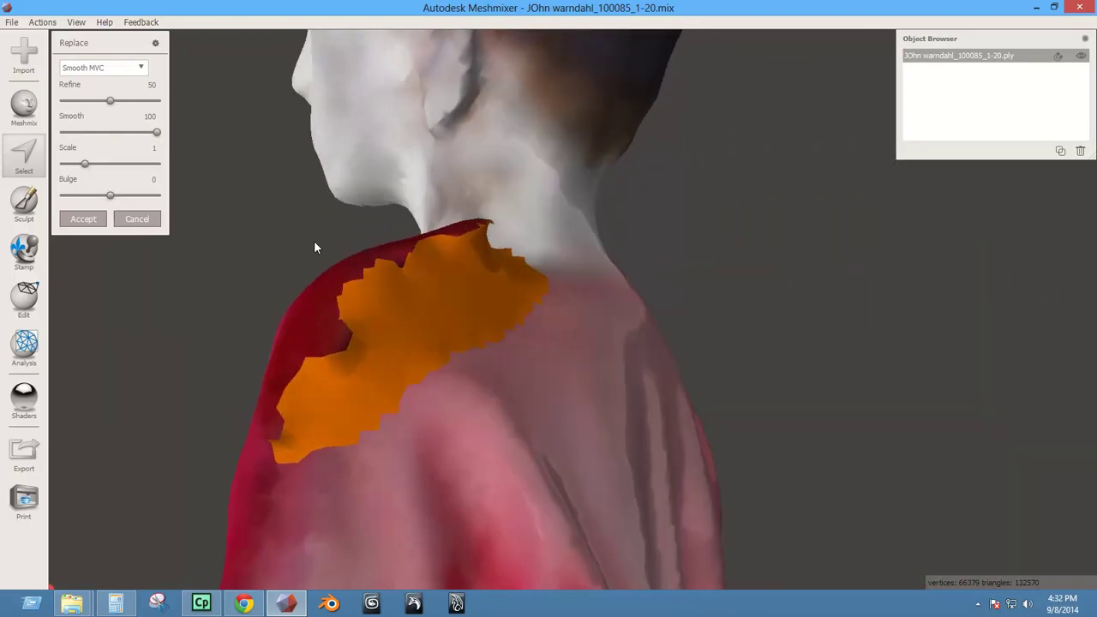
{"action": "right_click_drag", "start_coordinate": [313, 248], "coordinate": [274, 210]}
{"action": "left_click_drag", "start_coordinate": [90, 164], "coordinate": [112, 196]}
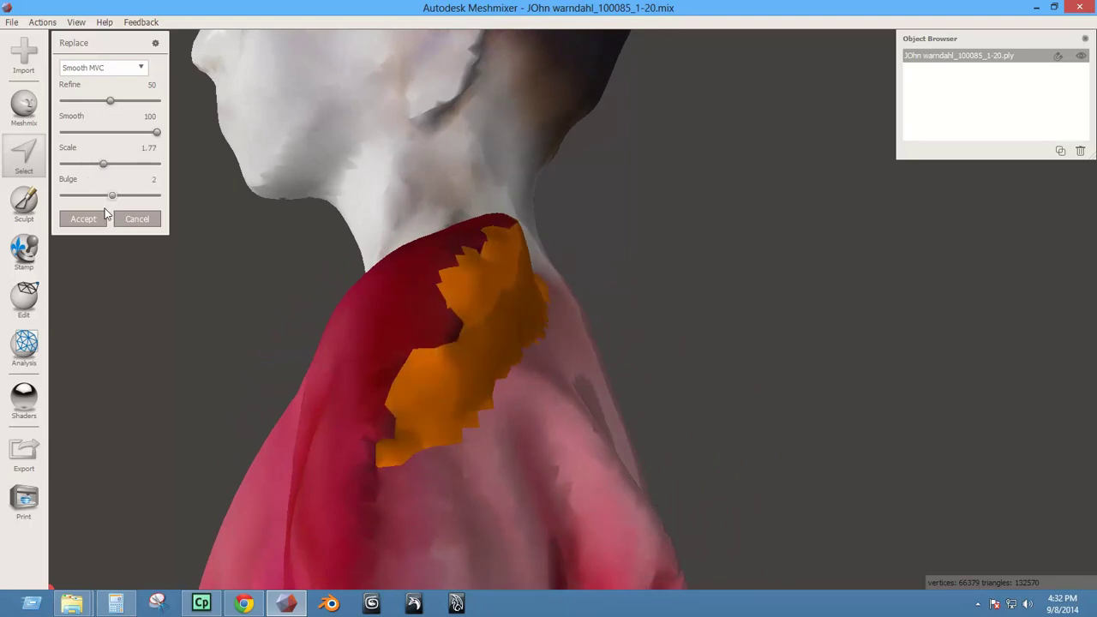
{"action": "left_click", "coordinate": [90, 221]}
Smooth the patched left shoulder and its edge at the neck with the BubbleSmooth brush, enlarging it from size 19 to 29.
{"action": "mouse_move", "coordinate": [497, 318]}
{"action": "right_mouse_down"}
{"action": "mouse_move", "coordinate": [425, 363]}
{"action": "mouse_move", "coordinate": [399, 351]}
{"action": "right_mouse_up"}
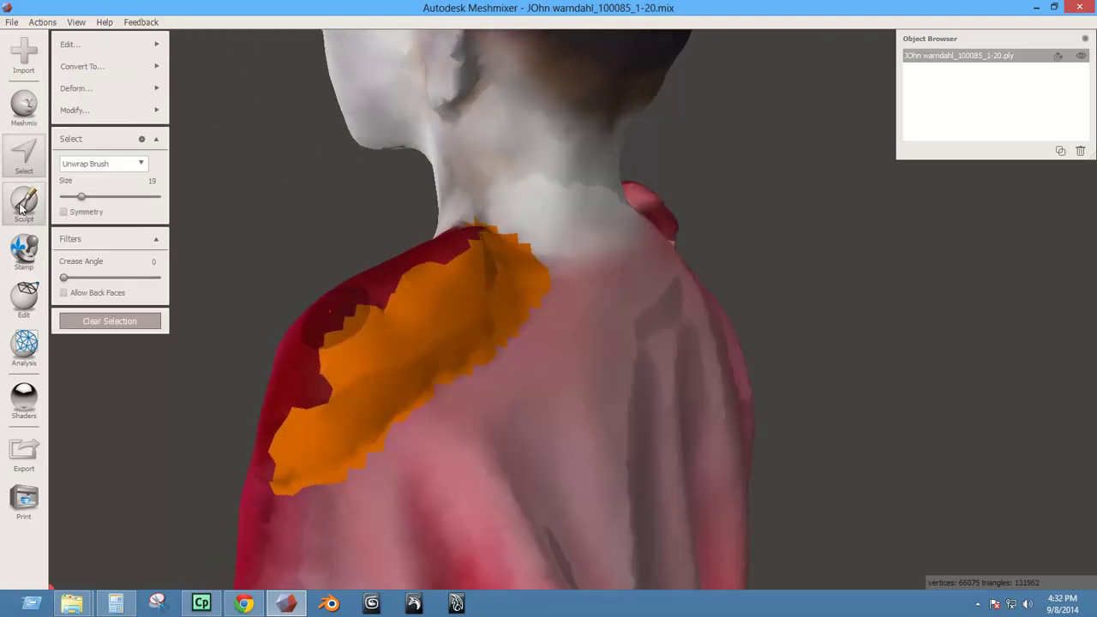
{"action": "left_click", "coordinate": [24, 204]}
{"action": "mouse_move", "coordinate": [512, 279]}
{"action": "right_mouse_down"}
{"action": "mouse_move", "coordinate": [412, 342]}
{"action": "mouse_move", "coordinate": [502, 228]}
{"action": "right_mouse_up"}
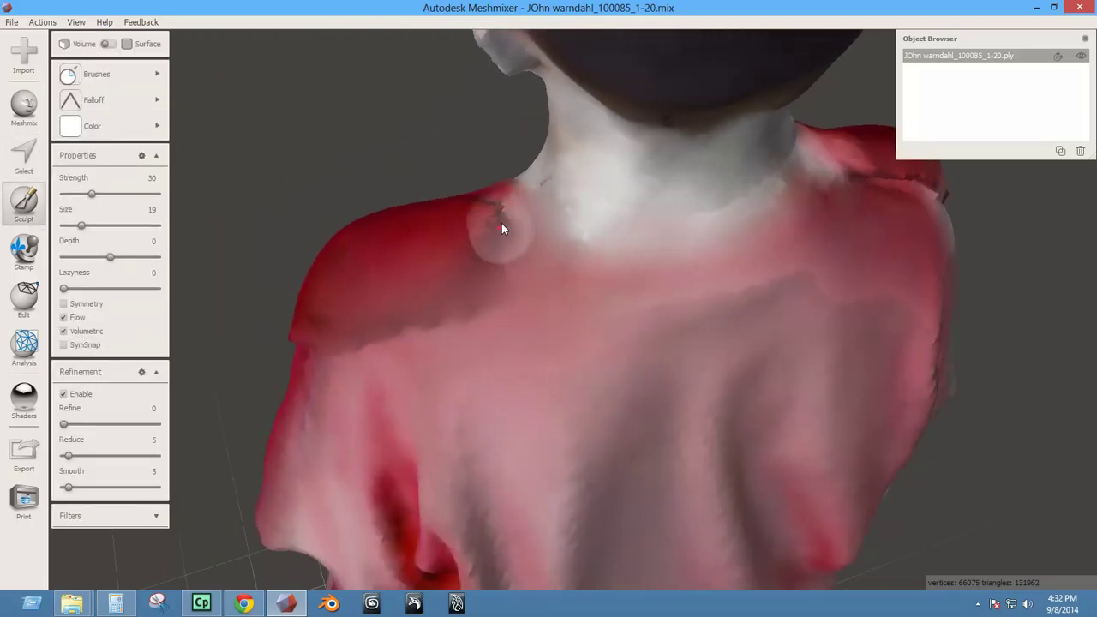
{"action": "mouse_move", "coordinate": [501, 226]}
{"action": "left_mouse_down"}
{"action": "mouse_move", "coordinate": [492, 220]}
{"action": "mouse_move", "coordinate": [512, 203]}
{"action": "mouse_move", "coordinate": [472, 230]}
{"action": "left_mouse_up"}
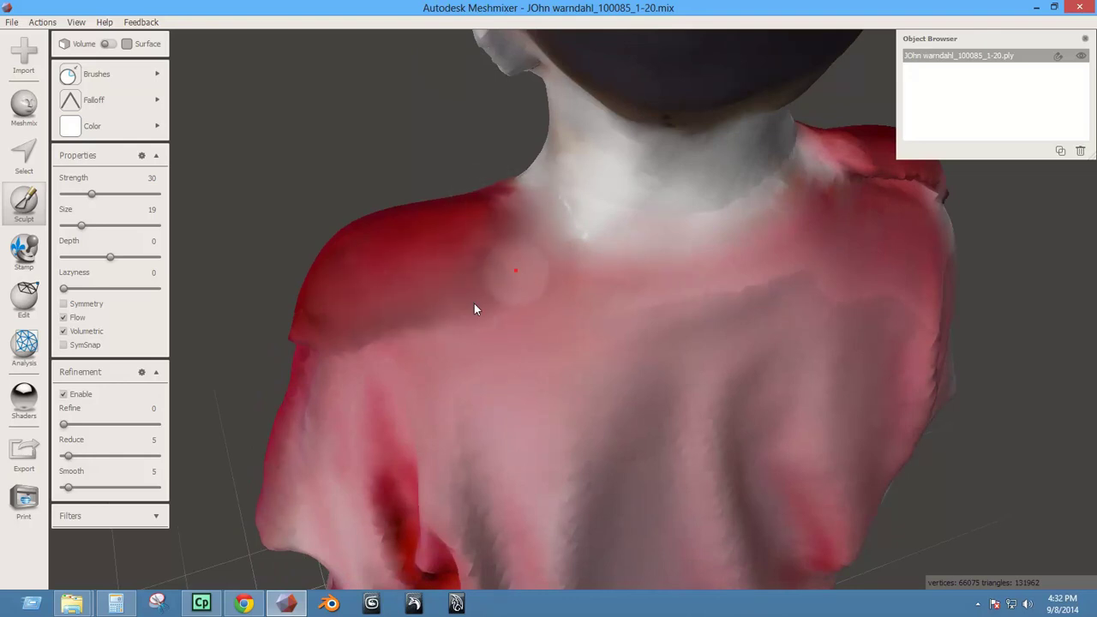
{"action": "left_click_drag", "start_coordinate": [372, 328], "coordinate": [375, 307]}
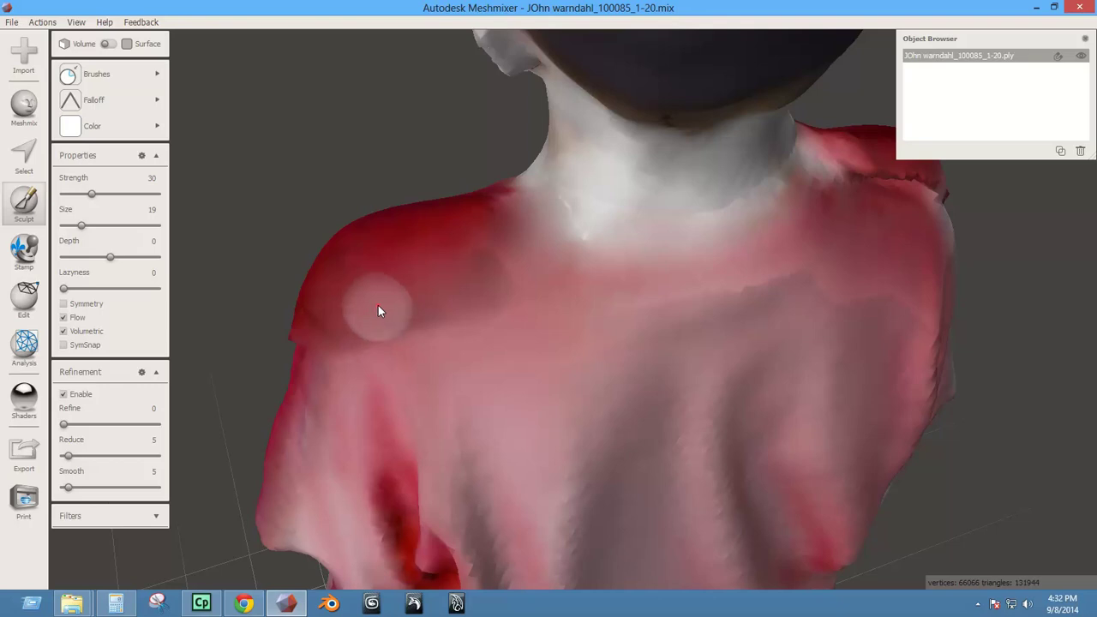
{"action": "key", "text": "bracketright"}
{"action": "key", "text": "bracketright"}
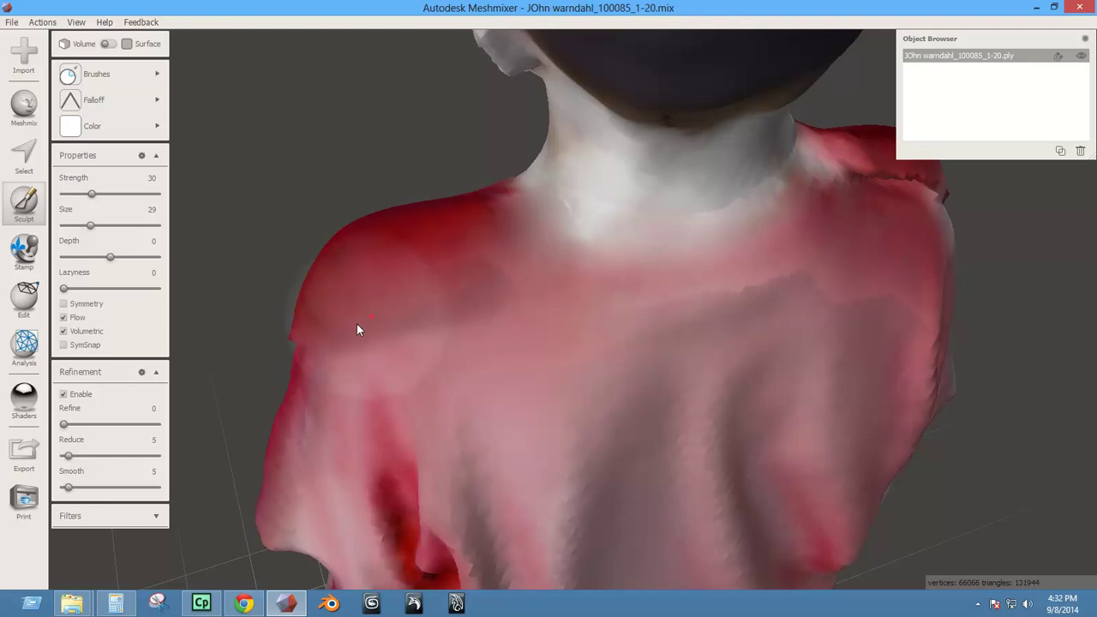
{"action": "mouse_move", "coordinate": [316, 335]}
{"action": "right_mouse_down"}
{"action": "mouse_move", "coordinate": [455, 295]}
{"action": "mouse_move", "coordinate": [520, 252]}
{"action": "mouse_move", "coordinate": [489, 341]}
{"action": "right_mouse_up"}
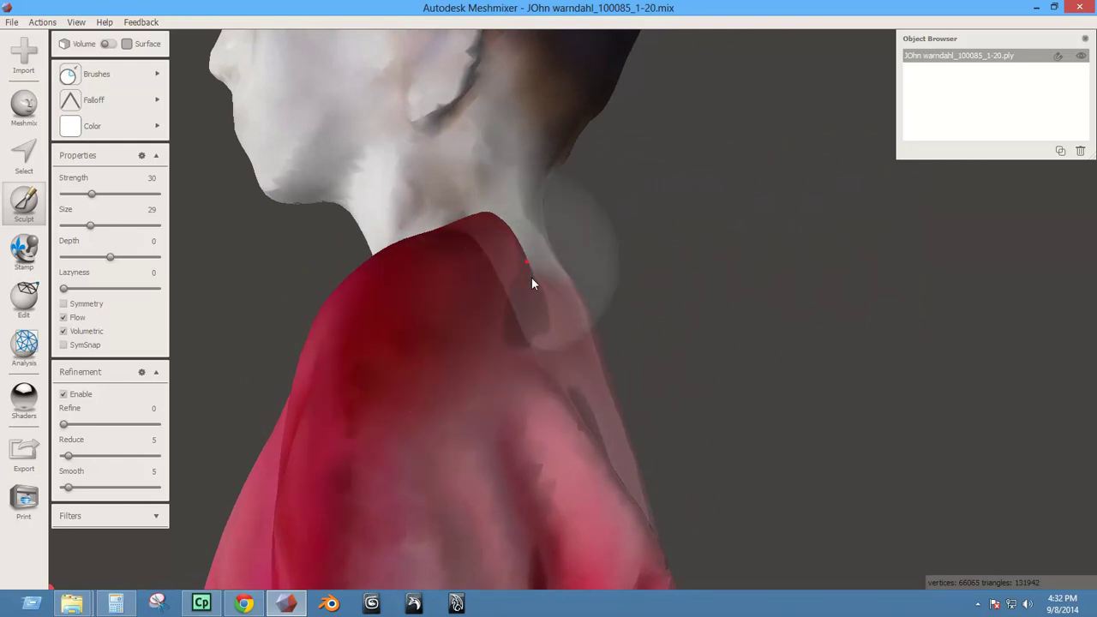
{"action": "mouse_move", "coordinate": [509, 265]}
{"action": "right_mouse_down"}
{"action": "mouse_move", "coordinate": [497, 360]}
{"action": "mouse_move", "coordinate": [335, 370]}
{"action": "mouse_move", "coordinate": [374, 317]}
{"action": "mouse_move", "coordinate": [426, 331]}
{"action": "right_mouse_up"}
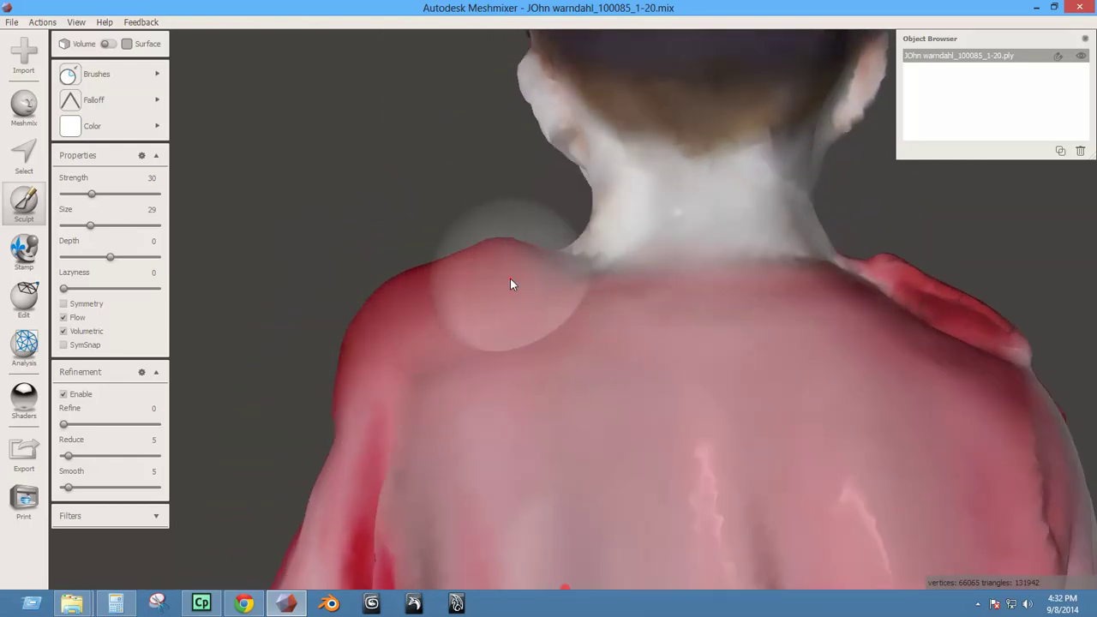
Smooth the crease across the back and side of the figure's right shoulder with the BubbleSmooth brush.
{"action": "mouse_move", "coordinate": [712, 383]}
{"action": "right_mouse_down"}
{"action": "mouse_move", "coordinate": [531, 373]}
{"action": "mouse_move", "coordinate": [735, 301]}
{"action": "mouse_move", "coordinate": [691, 284]}
{"action": "mouse_move", "coordinate": [706, 318]}
{"action": "mouse_move", "coordinate": [554, 301]}
{"action": "mouse_move", "coordinate": [645, 298]}
{"action": "right_mouse_up"}
{"action": "mouse_move", "coordinate": [764, 295]}
{"action": "left_mouse_down"}
{"action": "mouse_move", "coordinate": [789, 319]}
{"action": "mouse_move", "coordinate": [662, 246]}
{"action": "mouse_move", "coordinate": [791, 322]}
{"action": "mouse_move", "coordinate": [679, 255]}
{"action": "mouse_move", "coordinate": [708, 277]}
{"action": "mouse_move", "coordinate": [801, 289]}
{"action": "mouse_move", "coordinate": [694, 399]}
{"action": "left_mouse_up"}
{"action": "right_click_drag", "start_coordinate": [694, 399], "coordinate": [600, 409]}
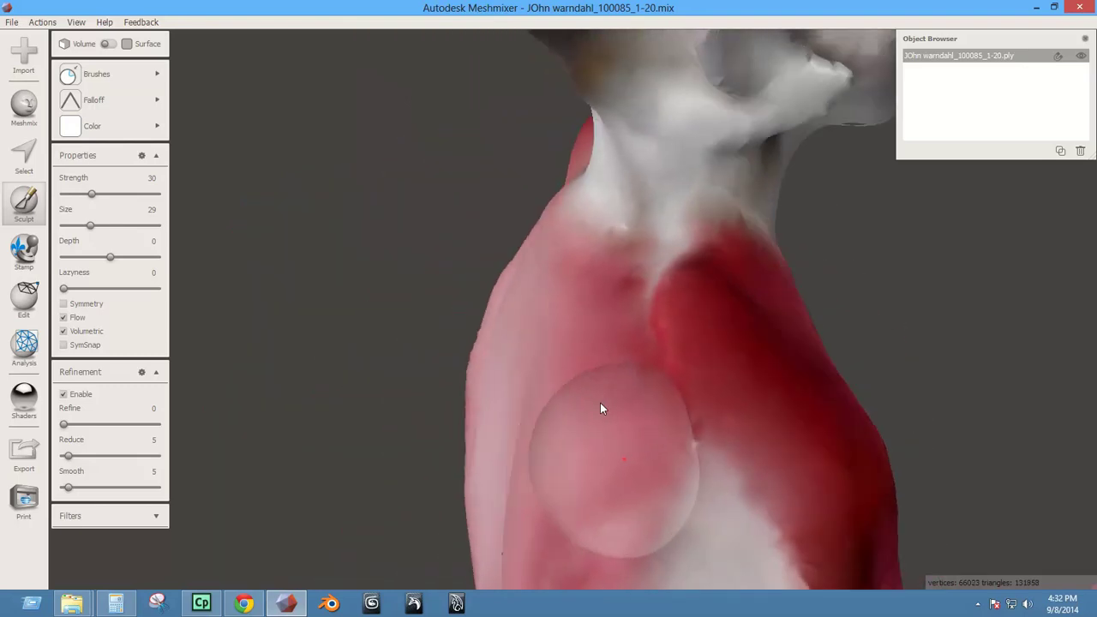
{"action": "mouse_move", "coordinate": [601, 409]}
{"action": "left_mouse_down"}
{"action": "mouse_move", "coordinate": [685, 294]}
{"action": "mouse_move", "coordinate": [711, 366]}
{"action": "mouse_move", "coordinate": [698, 252]}
{"action": "mouse_move", "coordinate": [726, 336]}
{"action": "left_mouse_up"}
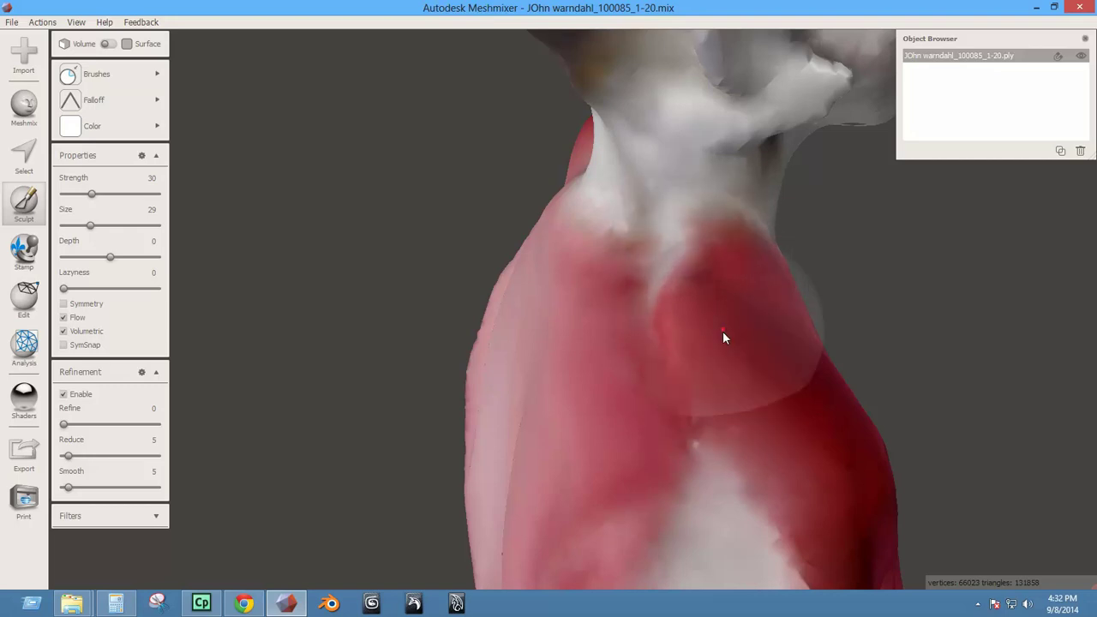
{"action": "mouse_move", "coordinate": [725, 335]}
{"action": "right_mouse_down"}
{"action": "mouse_move", "coordinate": [693, 411]}
{"action": "mouse_move", "coordinate": [835, 391]}
{"action": "mouse_move", "coordinate": [808, 360]}
{"action": "right_mouse_up"}
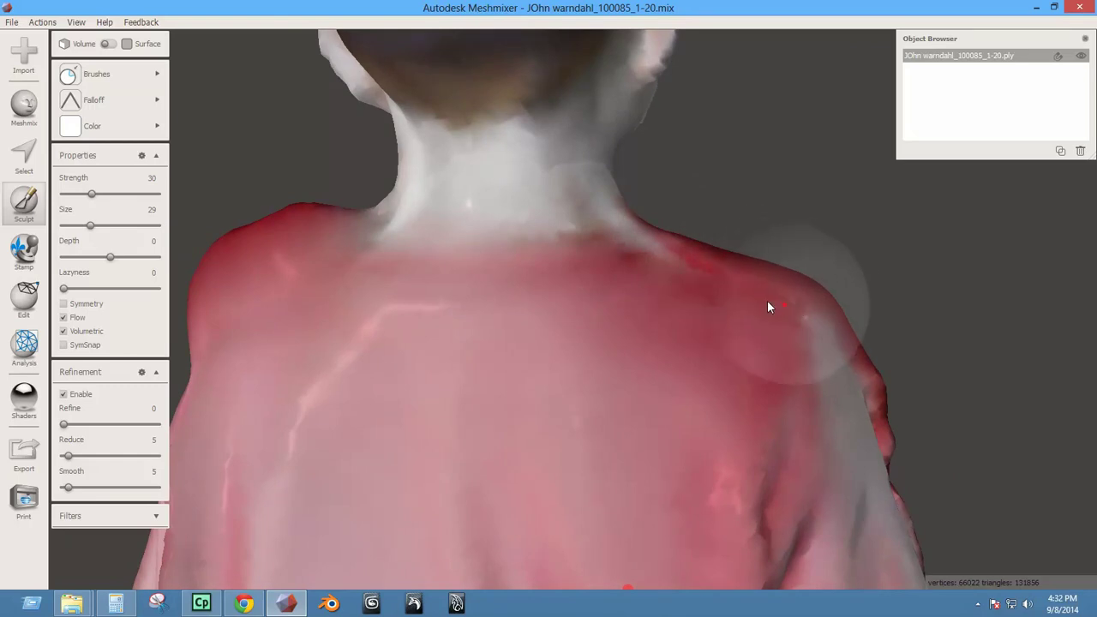
Smooth the raised bump on the figure's left shoulder and round it off down into the upper sleeve.
{"action": "right_click_drag", "start_coordinate": [313, 272], "coordinate": [294, 230]}
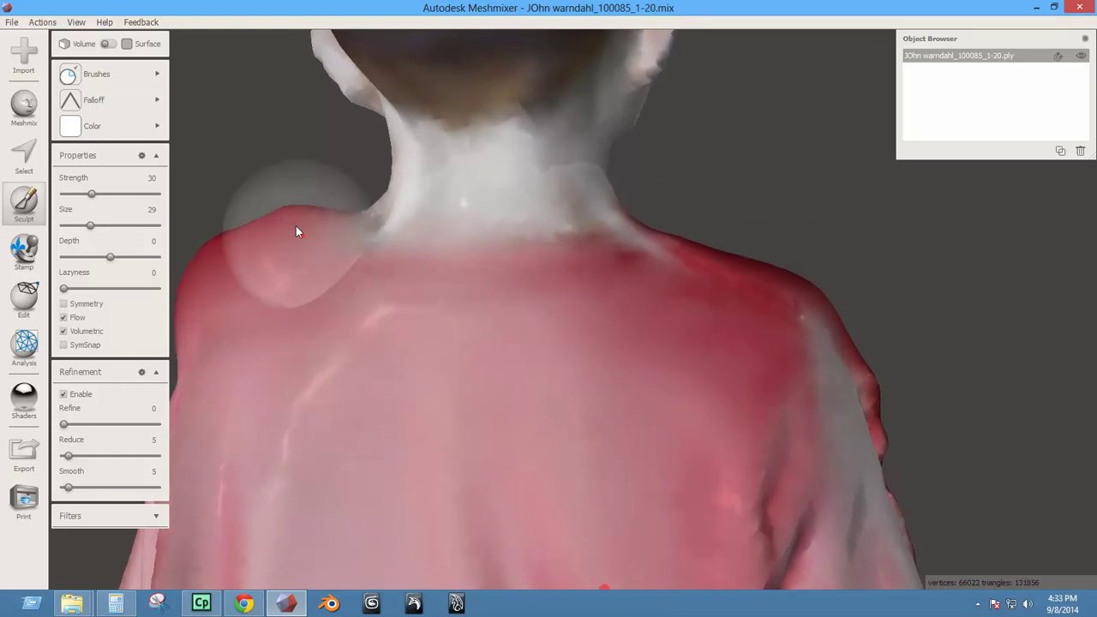
{"action": "mouse_move", "coordinate": [275, 220]}
{"action": "left_mouse_down"}
{"action": "mouse_move", "coordinate": [204, 258]}
{"action": "mouse_move", "coordinate": [200, 286]}
{"action": "mouse_move", "coordinate": [187, 290]}
{"action": "mouse_move", "coordinate": [222, 249]}
{"action": "mouse_move", "coordinate": [289, 225]}
{"action": "mouse_move", "coordinate": [331, 229]}
{"action": "mouse_move", "coordinate": [345, 334]}
{"action": "left_mouse_up"}
{"action": "middle_click_drag", "start_coordinate": [343, 342], "coordinate": [535, 317]}
{"action": "middle_click_drag", "start_coordinate": [378, 339], "coordinate": [428, 330]}
{"action": "right_click_drag", "start_coordinate": [423, 331], "coordinate": [481, 328]}
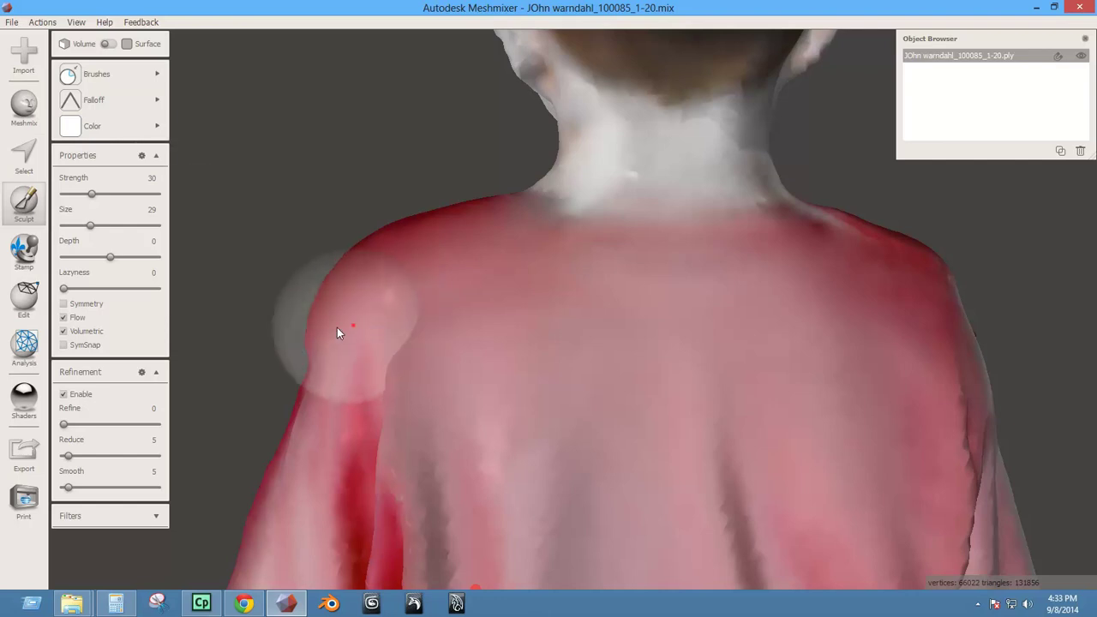
{"action": "mouse_move", "coordinate": [337, 327]}
{"action": "left_mouse_down"}
{"action": "mouse_move", "coordinate": [309, 336]}
{"action": "mouse_move", "coordinate": [355, 261]}
{"action": "mouse_move", "coordinate": [416, 223]}
{"action": "mouse_move", "coordinate": [497, 206]}
{"action": "mouse_move", "coordinate": [371, 252]}
{"action": "mouse_move", "coordinate": [312, 339]}
{"action": "left_mouse_up"}
Smooth the top contour of the figure's right shoulder from the front, between neck and sleeve.
{"action": "mouse_move", "coordinate": [272, 307]}
{"action": "right_mouse_down"}
{"action": "mouse_move", "coordinate": [630, 326]}
{"action": "mouse_move", "coordinate": [637, 220]}
{"action": "mouse_move", "coordinate": [549, 404]}
{"action": "mouse_move", "coordinate": [643, 377]}
{"action": "right_mouse_up"}
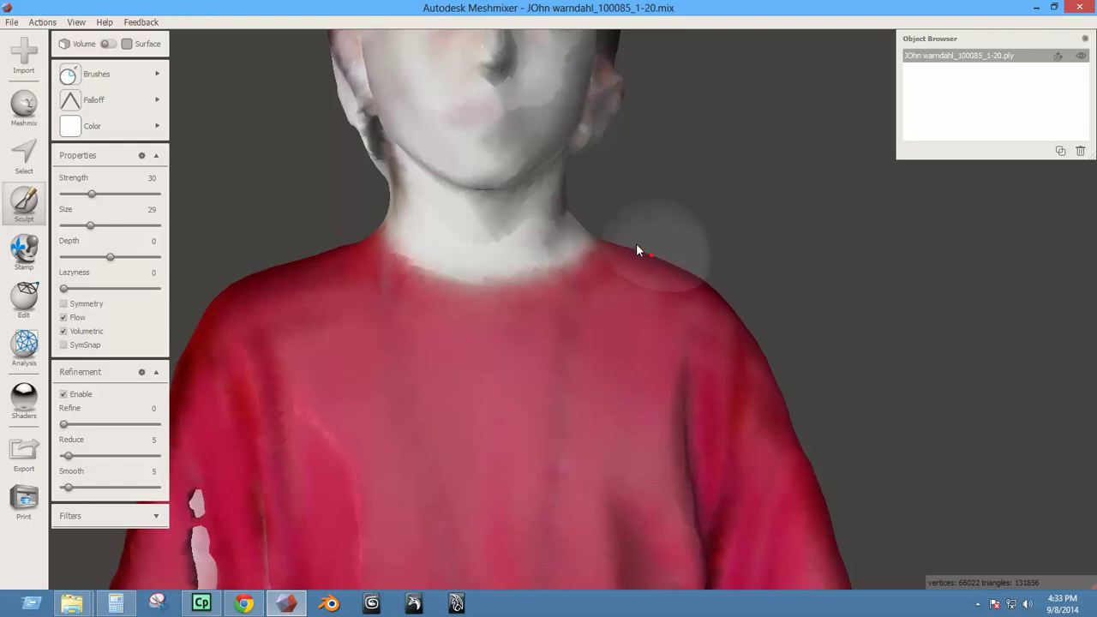
{"action": "right_click_drag", "start_coordinate": [732, 369], "coordinate": [628, 228]}
{"action": "middle_click_drag", "start_coordinate": [620, 257], "coordinate": [642, 258]}
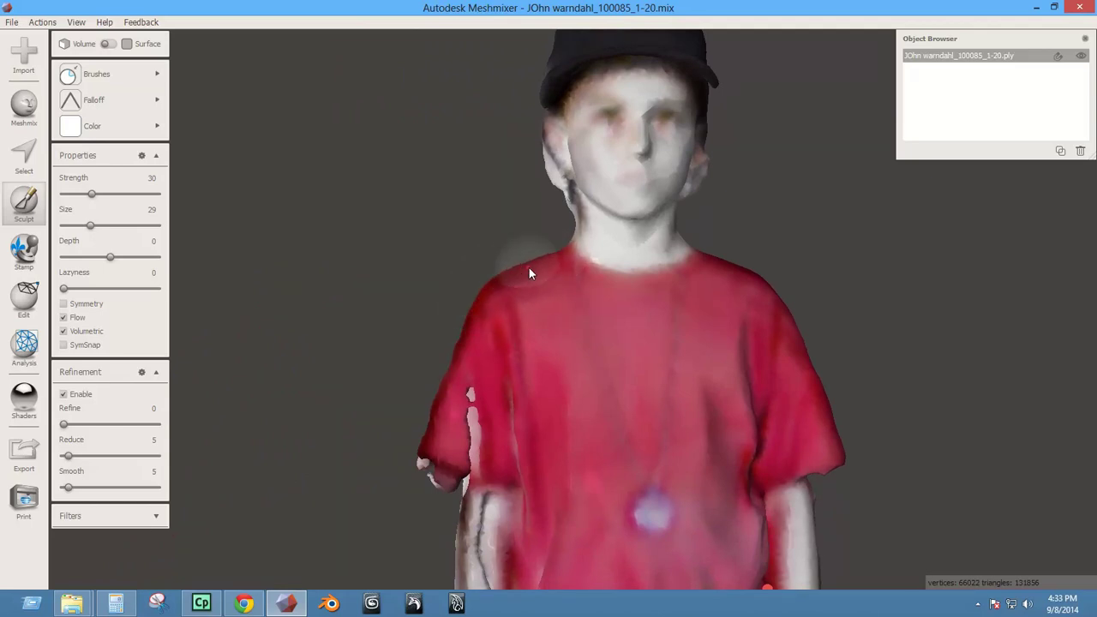
{"action": "left_click_drag", "start_coordinate": [550, 258], "coordinate": [489, 279]}
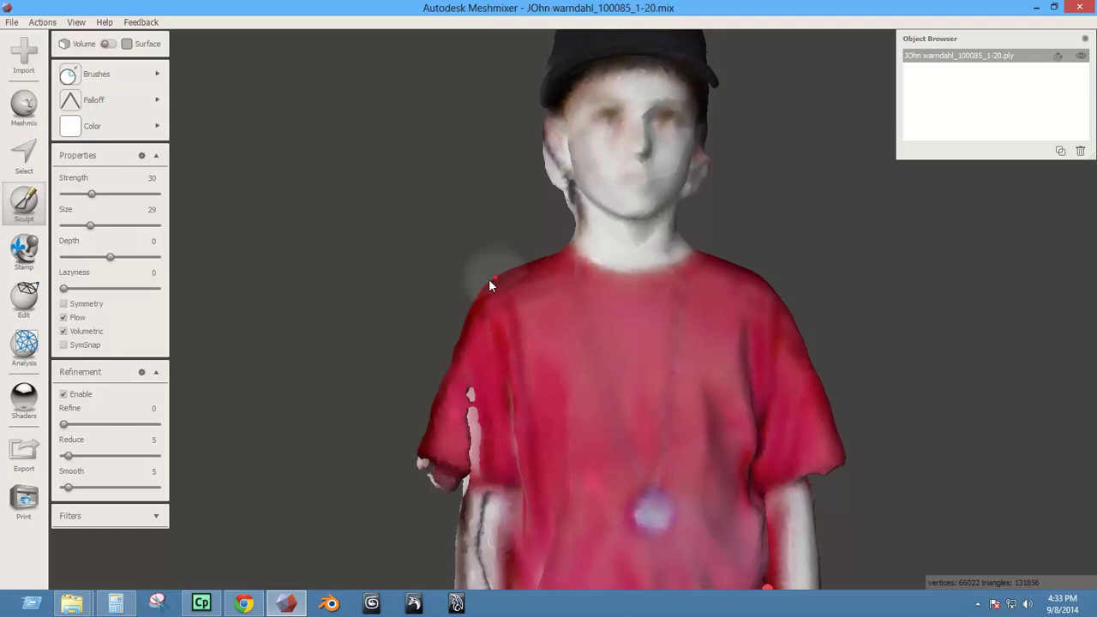
Smooth the rough ridge running down the right sleeve, raising the brush strength to 46.
{"action": "mouse_move", "coordinate": [505, 387]}
{"action": "right_mouse_down"}
{"action": "mouse_move", "coordinate": [566, 328]}
{"action": "mouse_move", "coordinate": [735, 321]}
{"action": "mouse_move", "coordinate": [701, 311]}
{"action": "mouse_move", "coordinate": [695, 475]}
{"action": "right_mouse_up"}
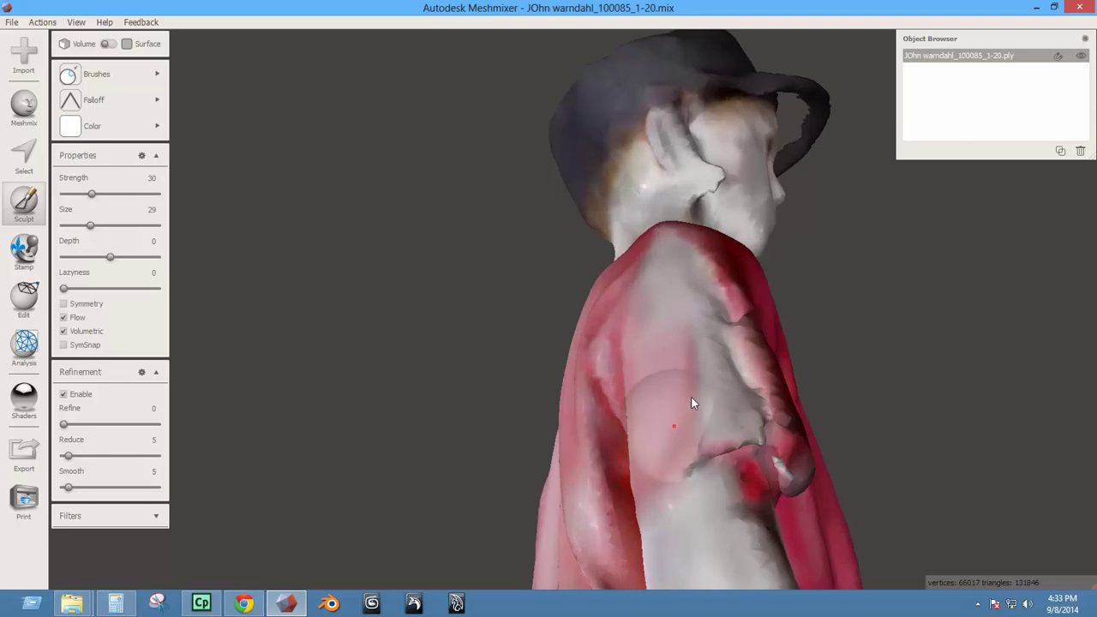
{"action": "mouse_move", "coordinate": [760, 346]}
{"action": "left_mouse_down"}
{"action": "mouse_move", "coordinate": [740, 385]}
{"action": "mouse_move", "coordinate": [726, 314]}
{"action": "mouse_move", "coordinate": [748, 335]}
{"action": "left_mouse_up"}
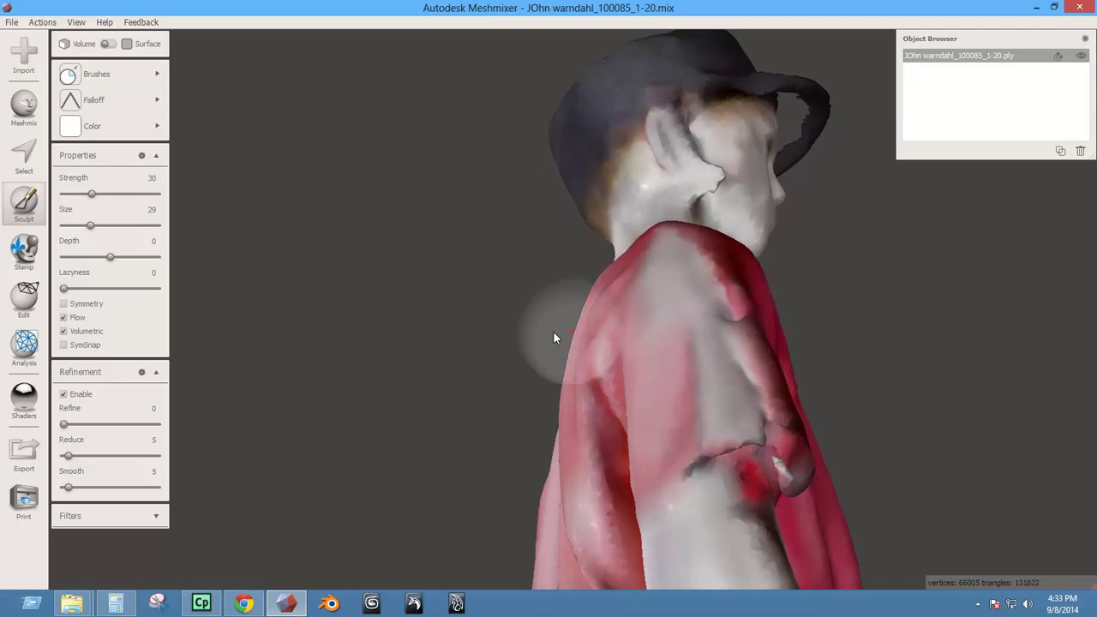
{"action": "right_click_drag", "start_coordinate": [469, 331], "coordinate": [457, 263]}
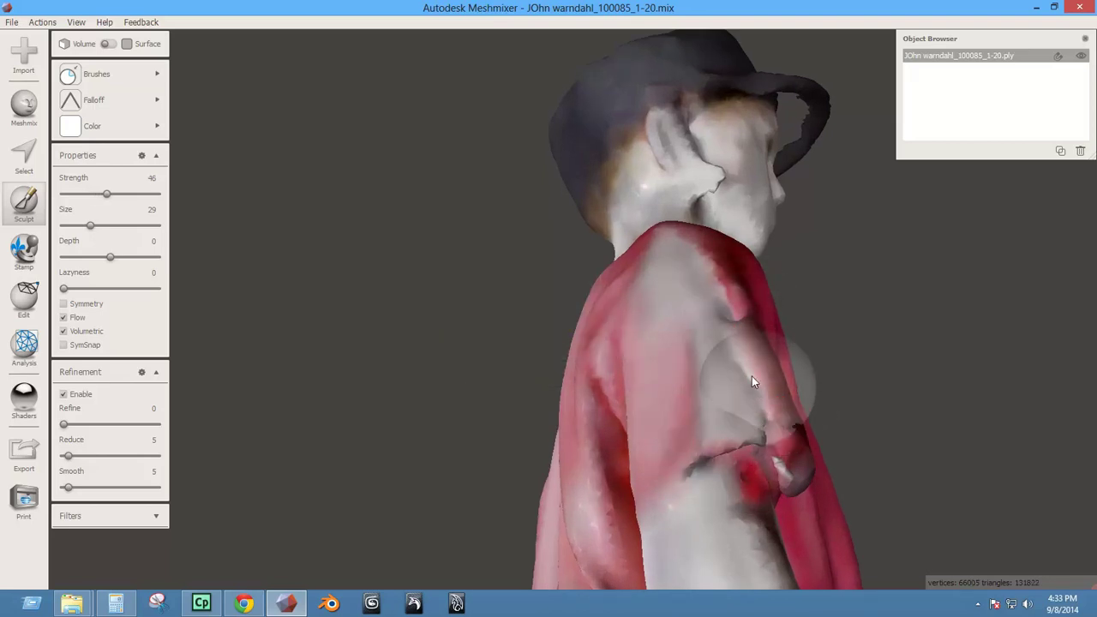
{"action": "mouse_move", "coordinate": [734, 313]}
{"action": "left_mouse_down"}
{"action": "mouse_move", "coordinate": [699, 270]}
{"action": "mouse_move", "coordinate": [728, 365]}
{"action": "mouse_move", "coordinate": [763, 424]}
{"action": "mouse_move", "coordinate": [709, 448]}
{"action": "mouse_move", "coordinate": [784, 472]}
{"action": "left_mouse_up"}
Select the thin bridge between the two holes in the front of the right sleeve with a size 14 brush, expand the selection and delete it.
{"action": "mouse_move", "coordinate": [679, 527]}
{"action": "right_mouse_down"}
{"action": "mouse_move", "coordinate": [527, 530]}
{"action": "mouse_move", "coordinate": [483, 413]}
{"action": "mouse_move", "coordinate": [441, 389]}
{"action": "right_mouse_up"}
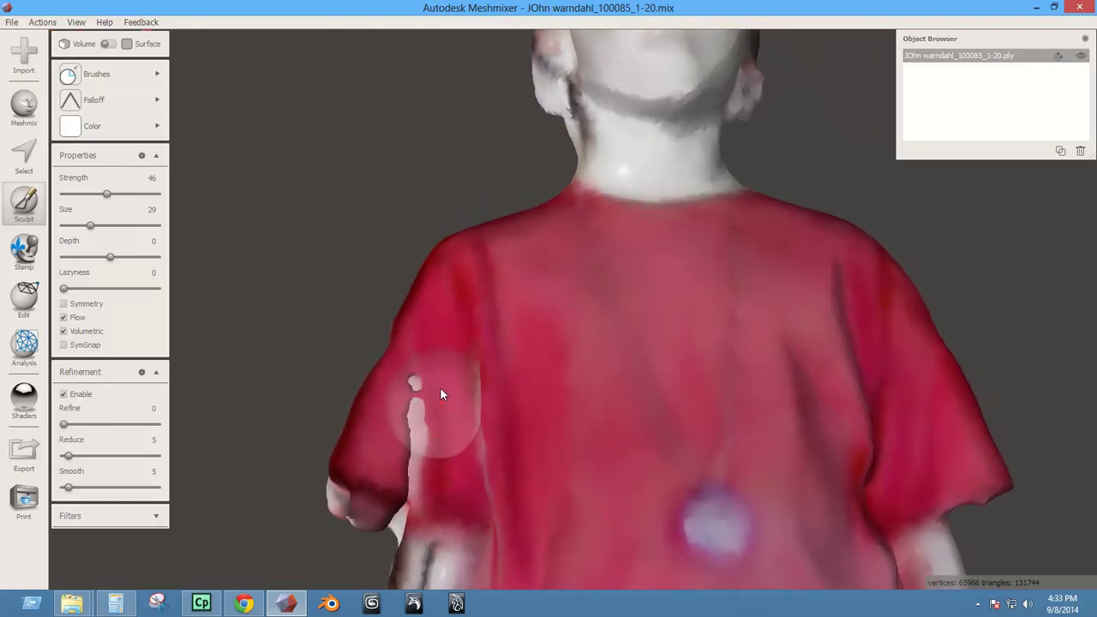
{"action": "scroll", "coordinate": [442, 412], "scroll_direction": "up", "scroll_amount": 4}
{"action": "right_click_drag", "start_coordinate": [477, 477], "coordinate": [566, 326]}
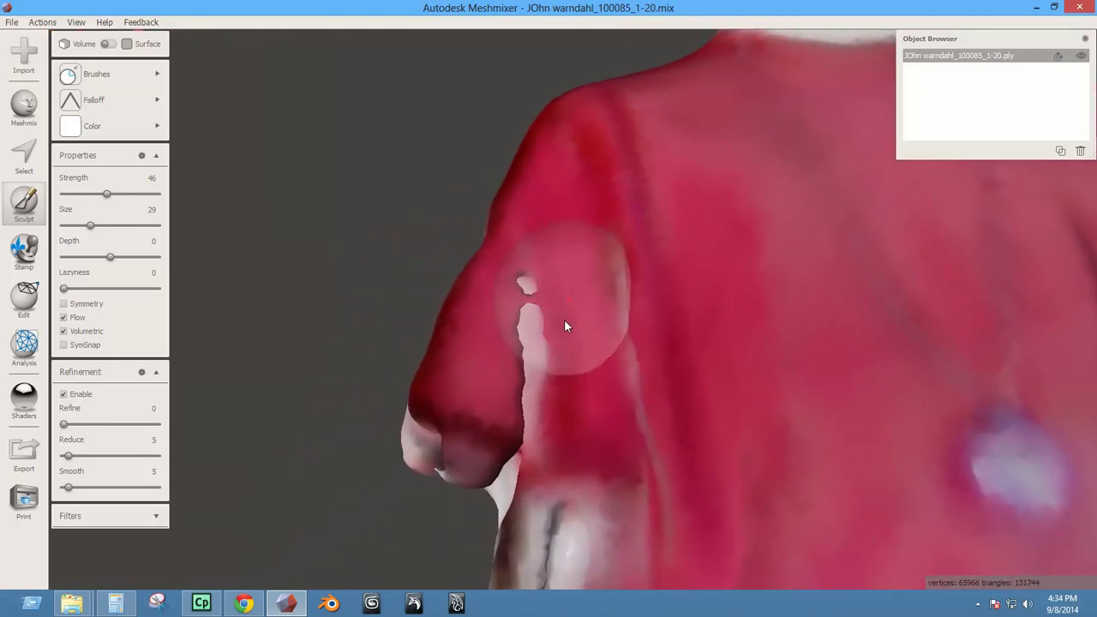
{"action": "scroll", "coordinate": [566, 326], "scroll_direction": "up", "scroll_amount": 3}
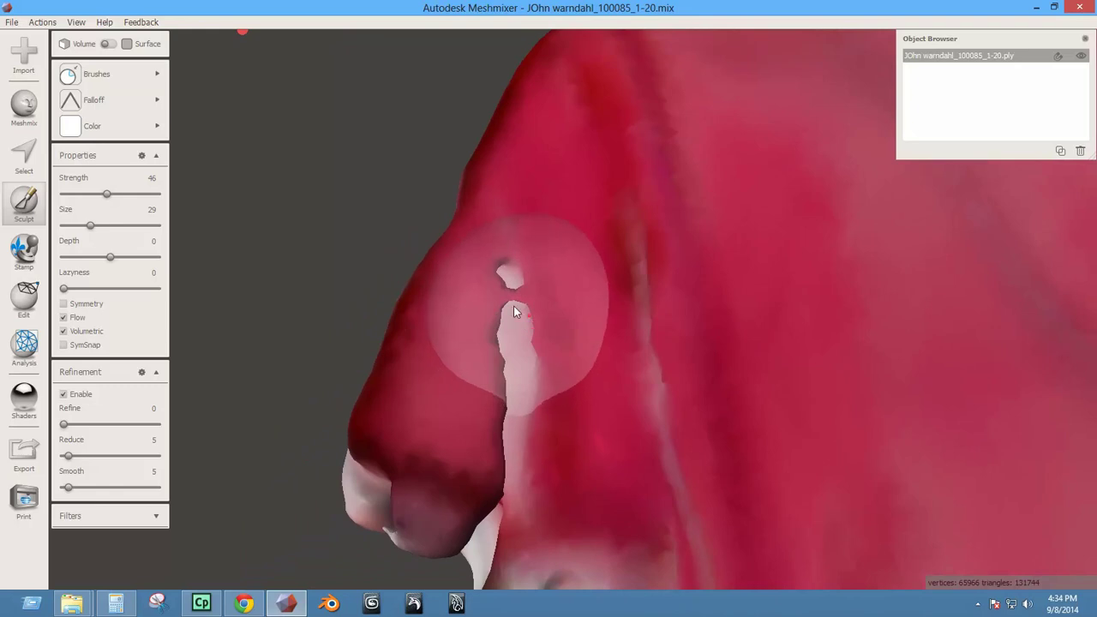
{"action": "key", "text": "s"}
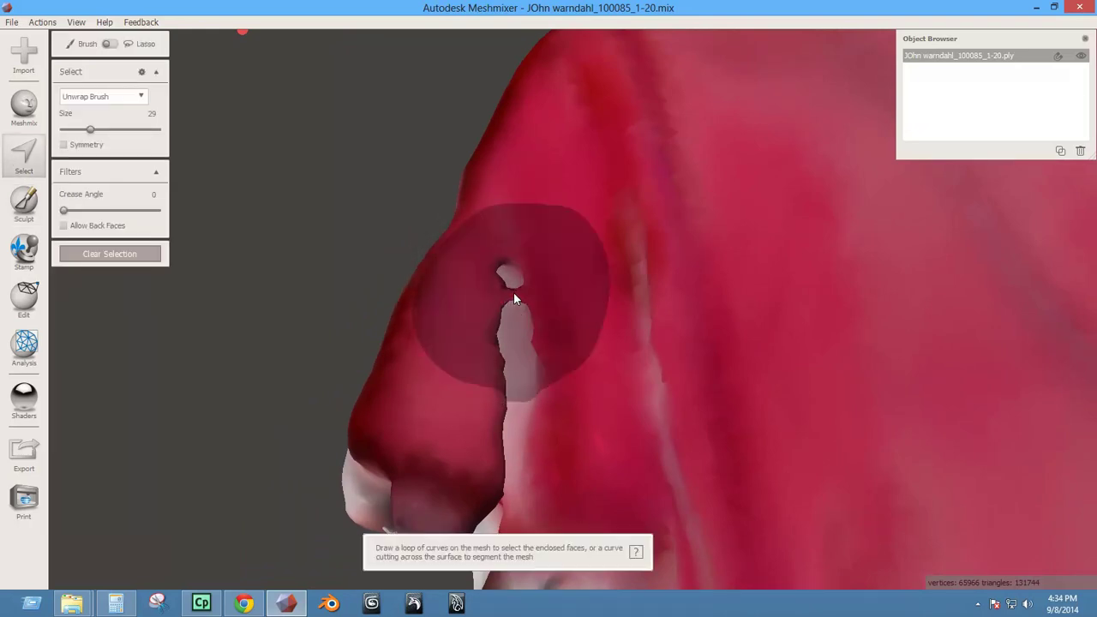
{"action": "key", "text": "bracketleft"}
{"action": "key", "text": "bracketleft"}
{"action": "key", "text": "bracketleft"}
{"action": "left_click", "coordinate": [514, 298]}
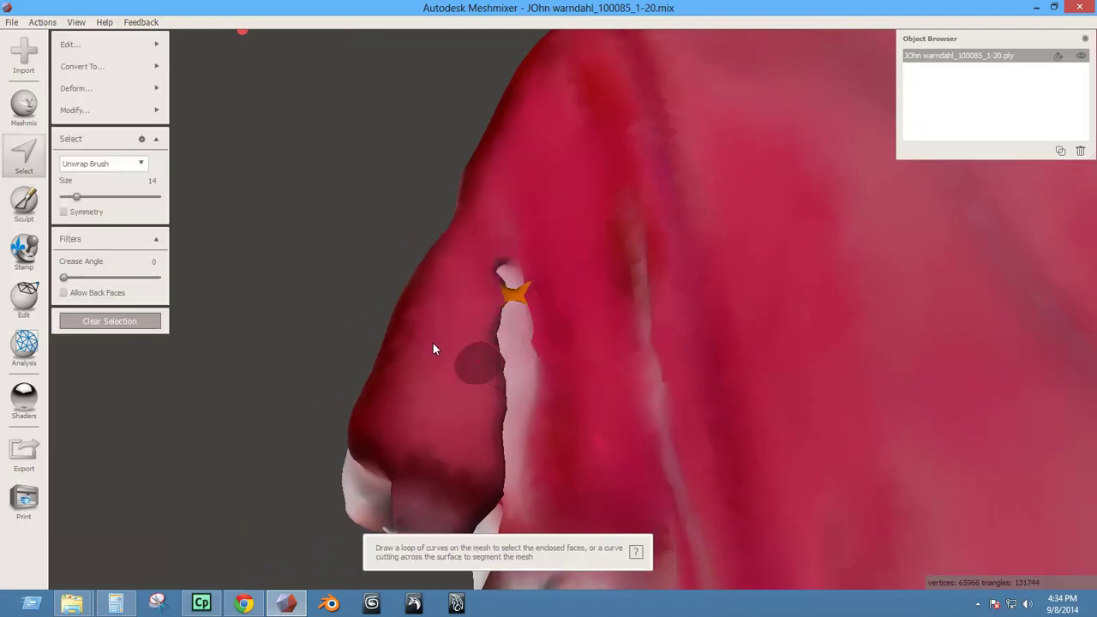
{"action": "key", "text": "shift+period"}
{"action": "key", "text": "shift+period"}
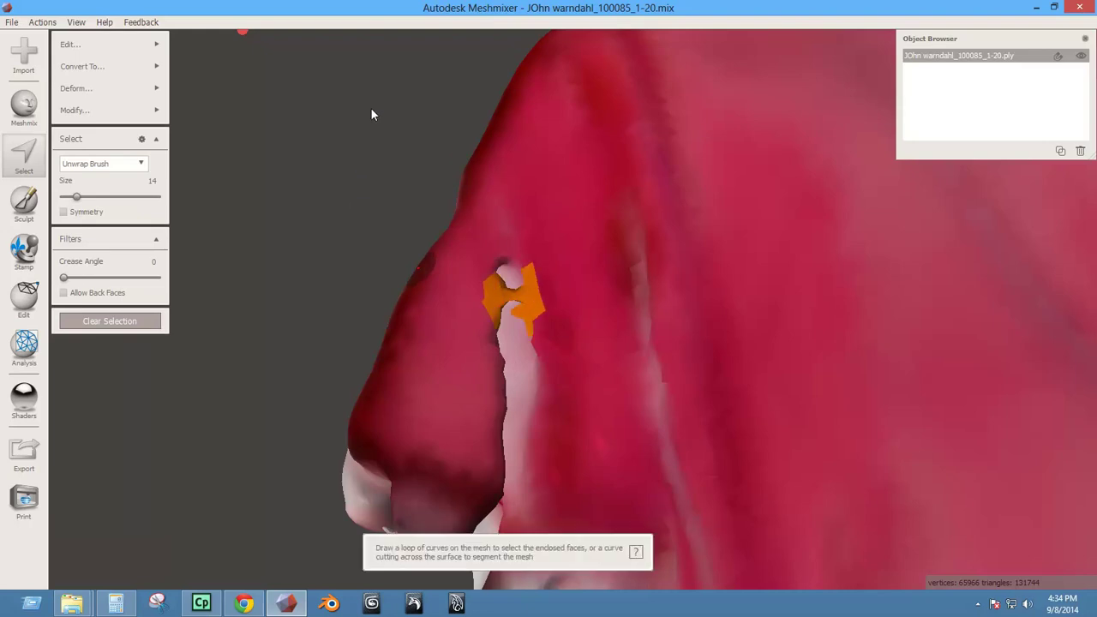
{"action": "key", "text": "Delete"}
Select the faces around the outer open boundary in the right sleeve and replace them with a Smooth MVC patch at Scale 2.45.
{"action": "right_click_drag", "start_coordinate": [514, 236], "coordinate": [467, 368]}
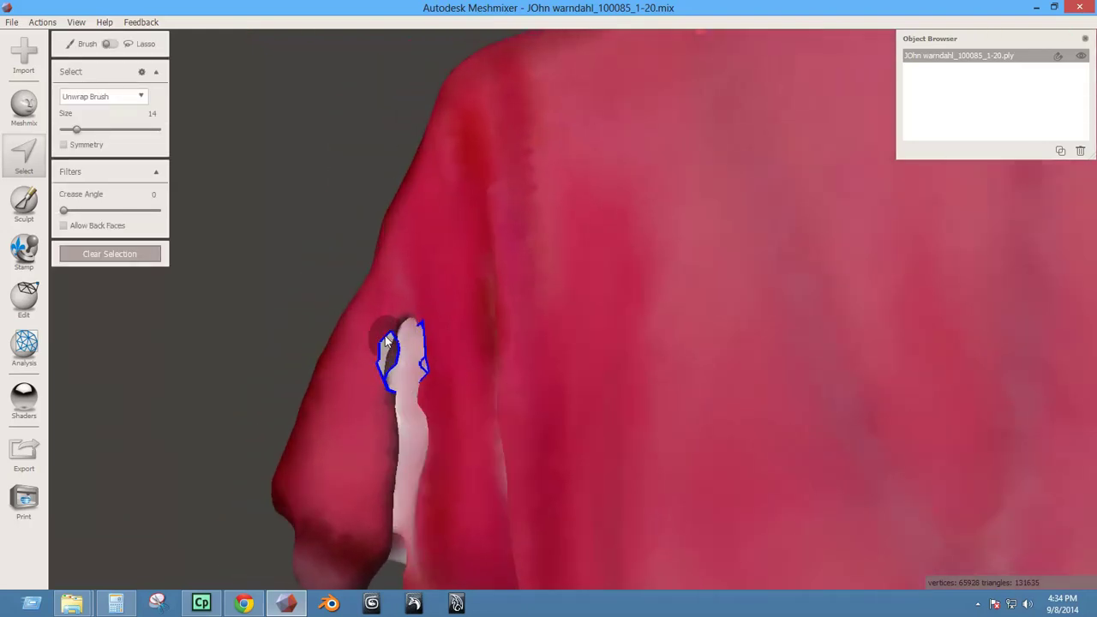
{"action": "mouse_move", "coordinate": [375, 323]}
{"action": "left_mouse_down"}
{"action": "mouse_move", "coordinate": [369, 339]}
{"action": "mouse_move", "coordinate": [336, 331]}
{"action": "mouse_move", "coordinate": [353, 360]}
{"action": "left_mouse_up"}
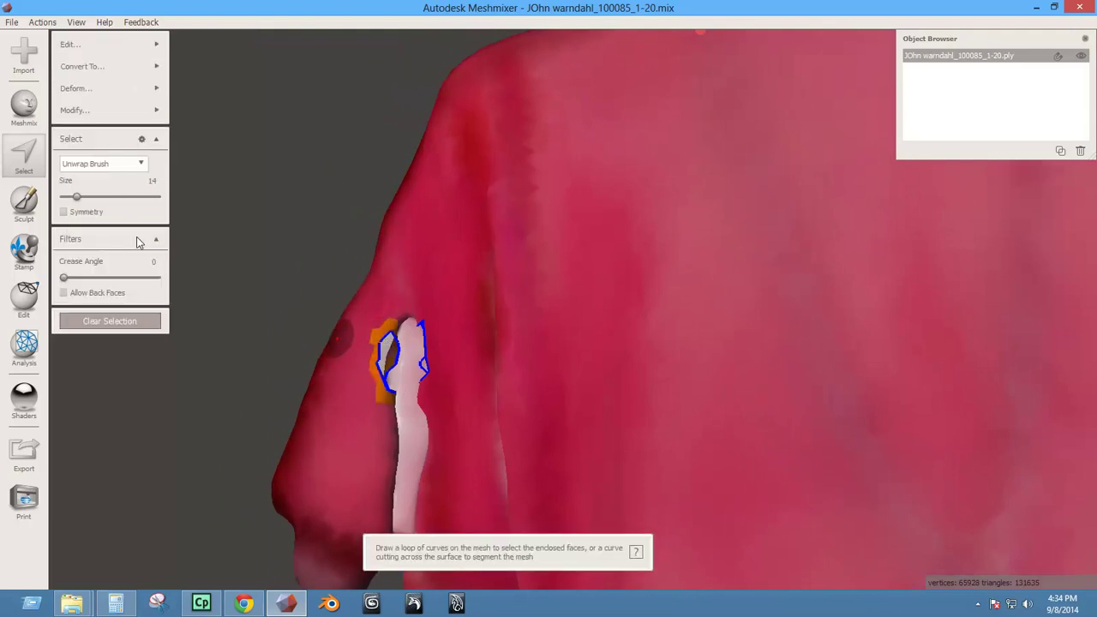
{"action": "key", "text": "f"}
{"action": "right_click_drag", "start_coordinate": [214, 281], "coordinate": [286, 300]}
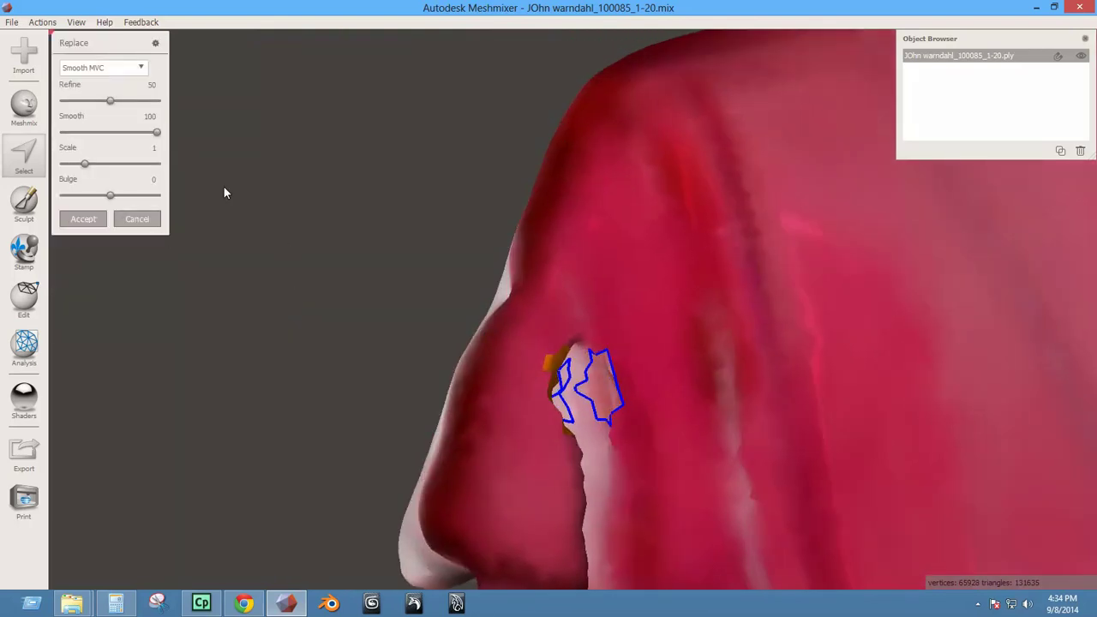
{"action": "left_click_drag", "start_coordinate": [85, 164], "coordinate": [127, 193]}
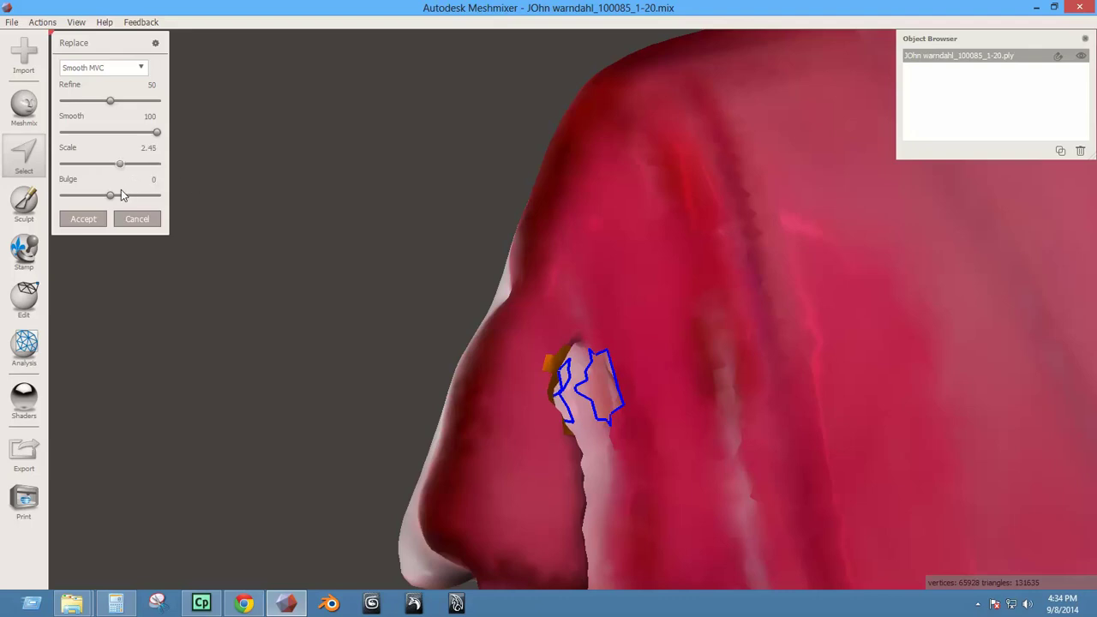
{"action": "left_click", "coordinate": [83, 219]}
{"action": "key", "text": "Escape"}
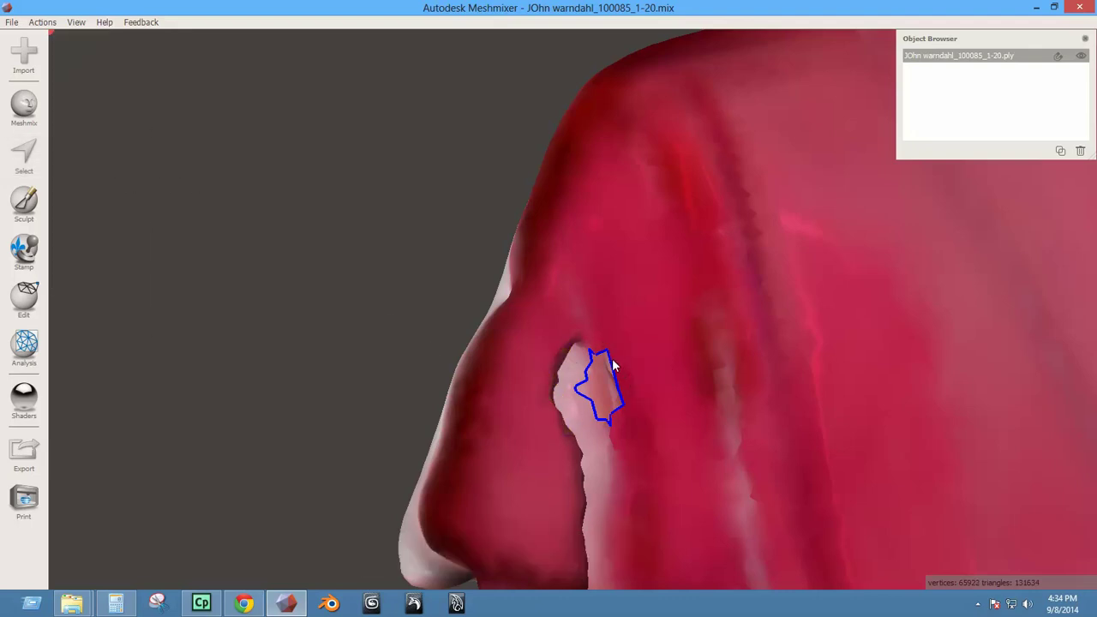
Select the faces around the remaining open boundary beside the sleeve gap and replace them with a Smooth MVC patch at Scale 1.
{"action": "key", "text": "s"}
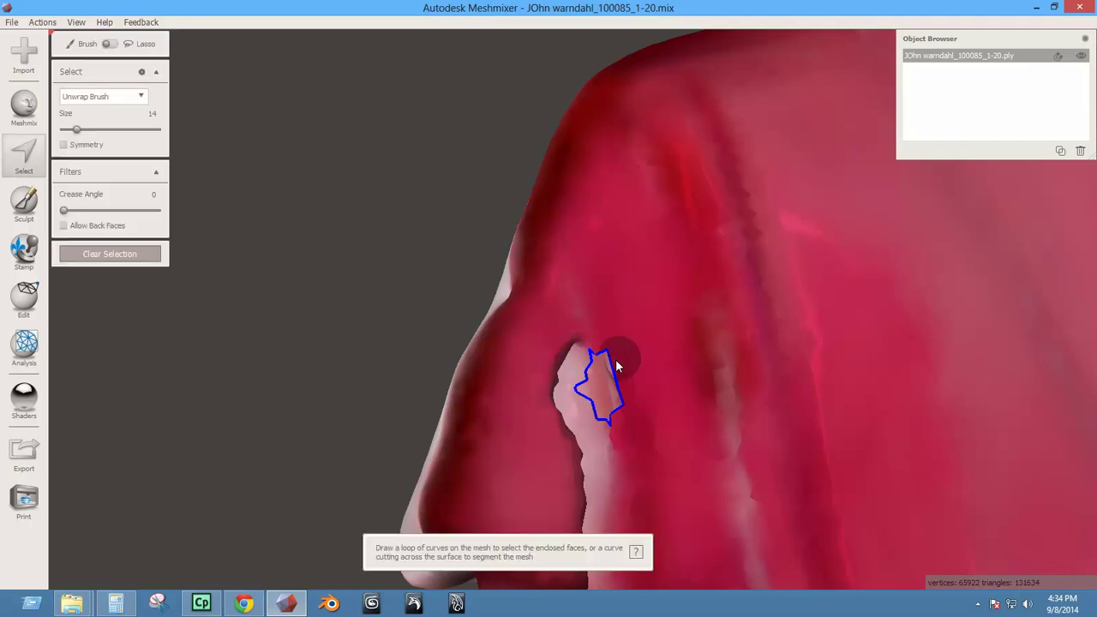
{"action": "left_click_drag", "start_coordinate": [611, 361], "coordinate": [634, 416]}
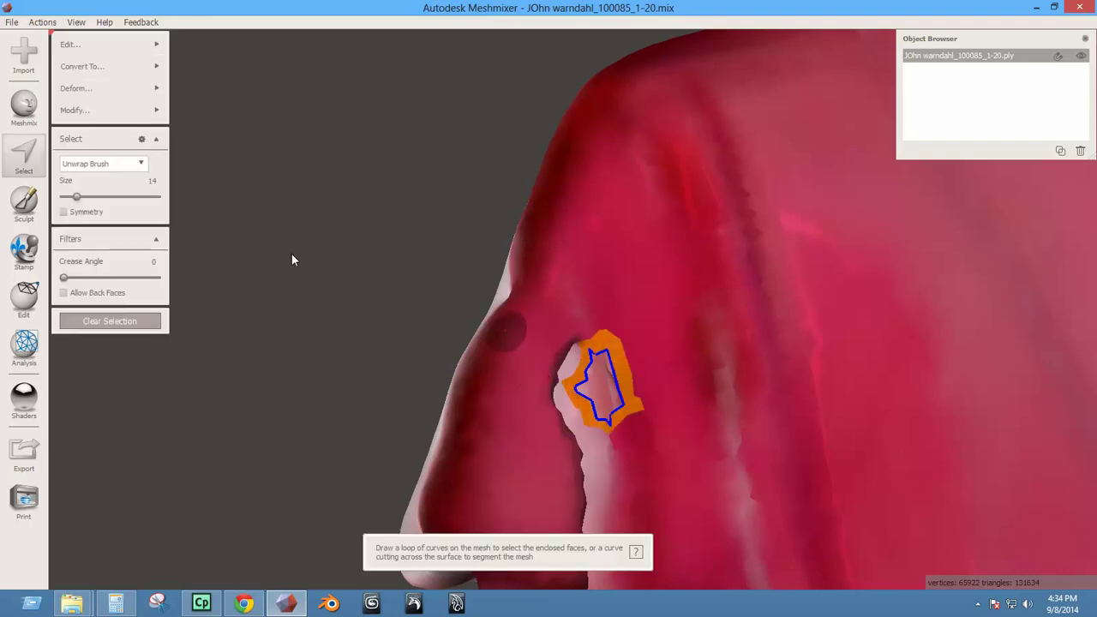
{"action": "key", "text": "f"}
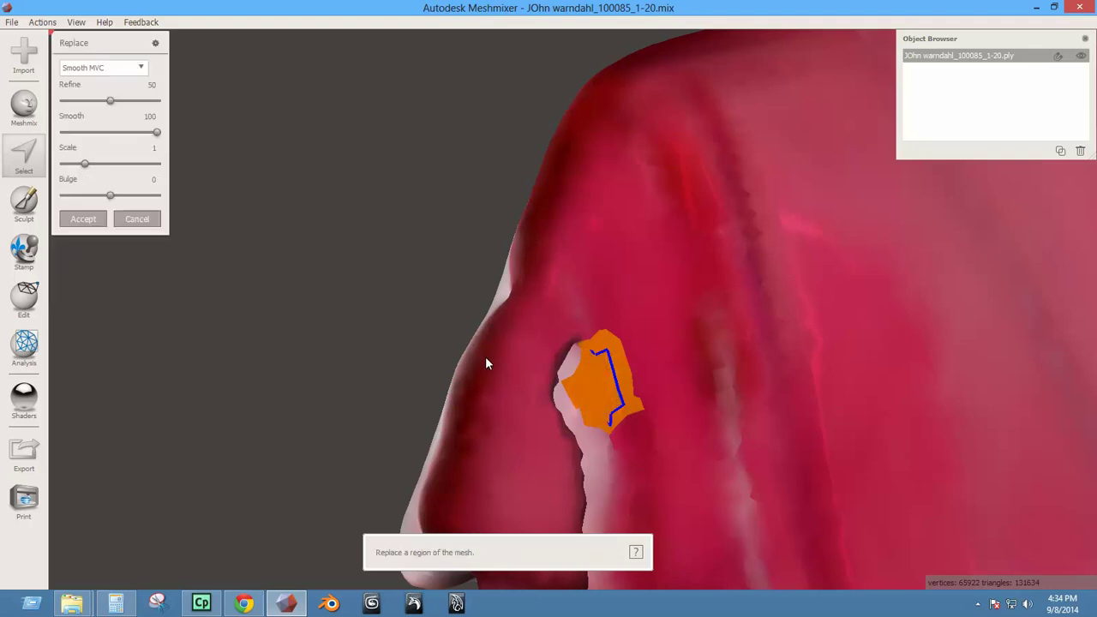
{"action": "left_click", "coordinate": [89, 220]}
{"action": "key", "text": "Escape"}
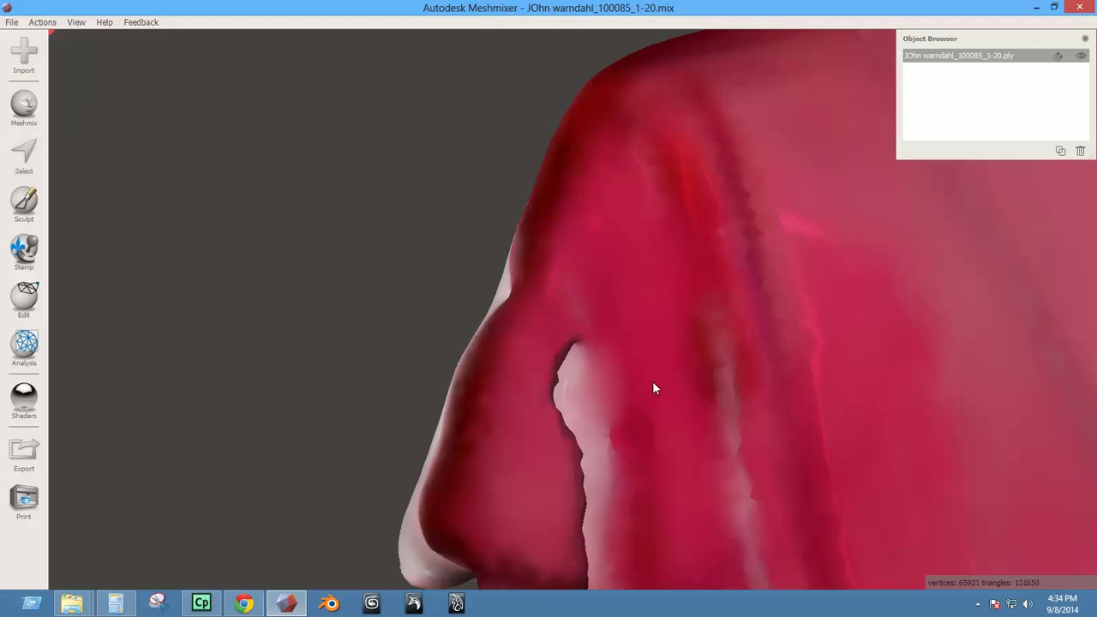
Smooth the gap running down the front of the right sleeve, enlarging the sculpt brush to size 29.
{"action": "key", "text": "s"}
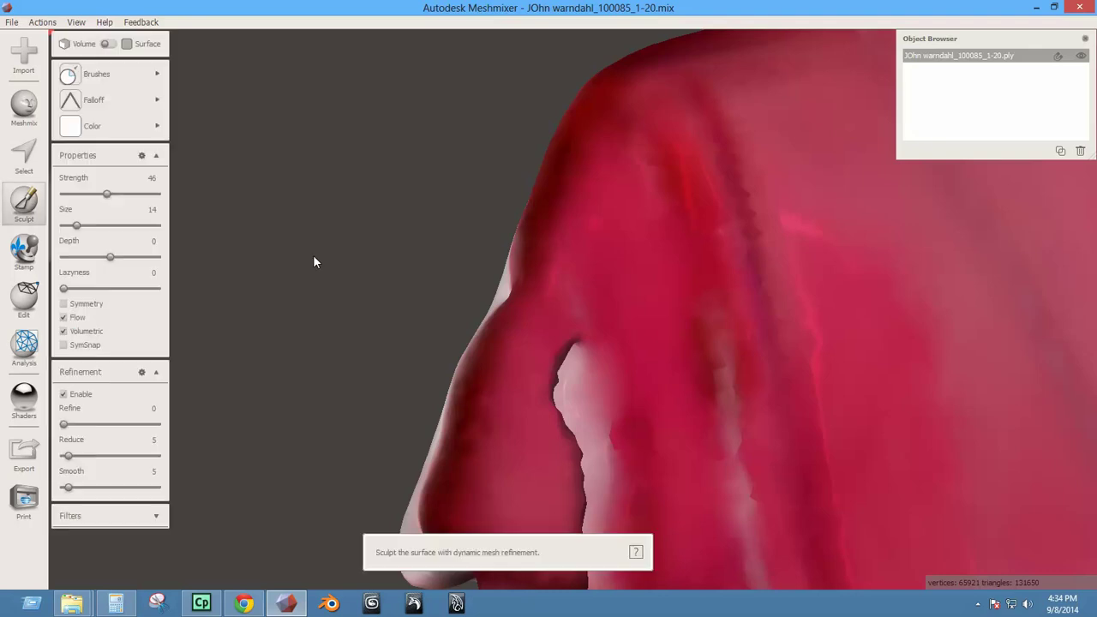
{"action": "mouse_move", "coordinate": [715, 422]}
{"action": "right_mouse_down"}
{"action": "mouse_move", "coordinate": [695, 364]}
{"action": "mouse_move", "coordinate": [662, 410]}
{"action": "right_mouse_up"}
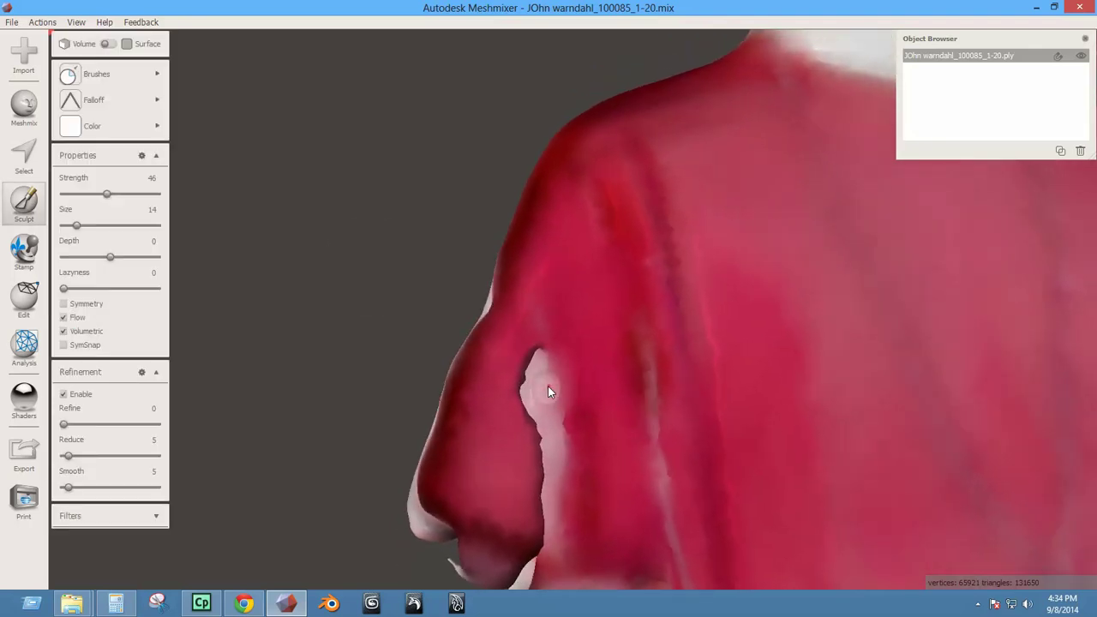
{"action": "key", "text": "bracketright"}
{"action": "mouse_move", "coordinate": [544, 378]}
{"action": "left_mouse_down"}
{"action": "mouse_move", "coordinate": [540, 506]}
{"action": "mouse_move", "coordinate": [528, 527]}
{"action": "mouse_move", "coordinate": [533, 368]}
{"action": "mouse_move", "coordinate": [542, 517]}
{"action": "mouse_move", "coordinate": [533, 536]}
{"action": "mouse_move", "coordinate": [540, 514]}
{"action": "left_mouse_up"}
Smooth the lower opening of the right sleeve where it meets the arm.
{"action": "scroll", "coordinate": [547, 472], "scroll_direction": "down", "scroll_amount": 4}
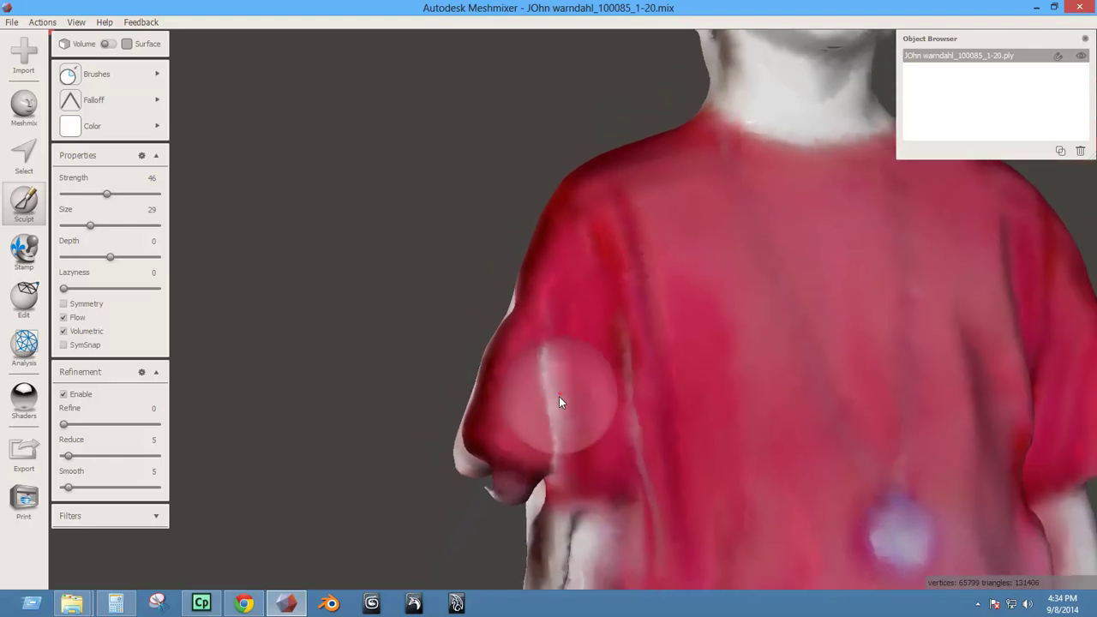
{"action": "middle_click_drag", "start_coordinate": [559, 396], "coordinate": [559, 325]}
{"action": "mouse_move", "coordinate": [559, 325]}
{"action": "right_mouse_down"}
{"action": "mouse_move", "coordinate": [651, 270]}
{"action": "mouse_move", "coordinate": [643, 279]}
{"action": "right_mouse_up"}
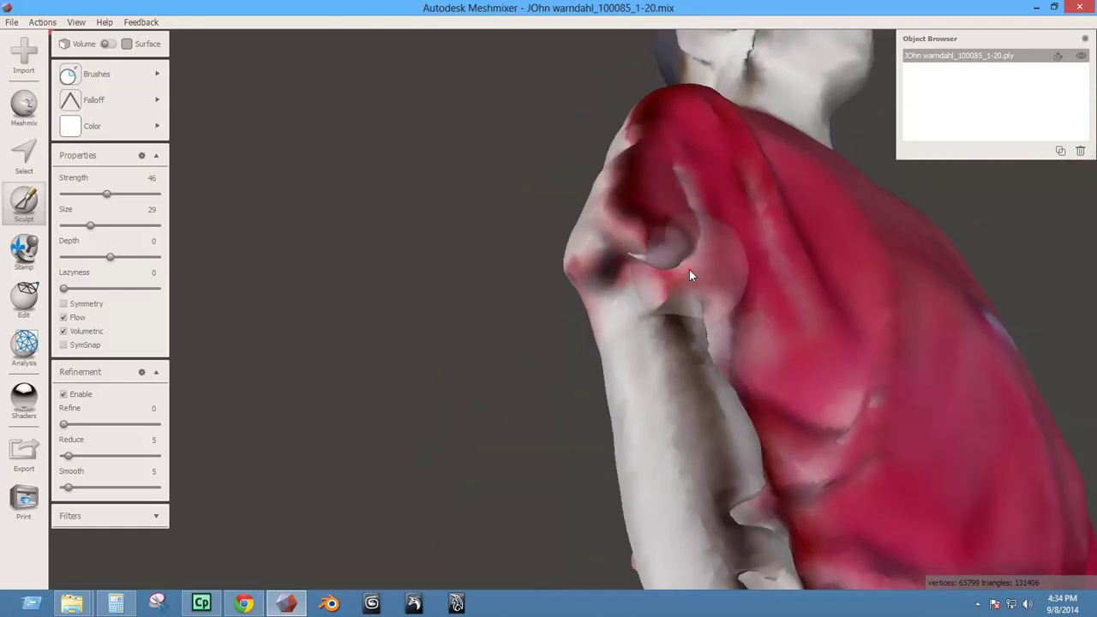
{"action": "mouse_move", "coordinate": [668, 250]}
{"action": "left_mouse_down"}
{"action": "mouse_move", "coordinate": [600, 246]}
{"action": "mouse_move", "coordinate": [696, 233]}
{"action": "mouse_move", "coordinate": [696, 192]}
{"action": "mouse_move", "coordinate": [700, 264]}
{"action": "left_mouse_up"}
Smooth the rough inner surface of the right forearm down towards the hand.
{"action": "mouse_move", "coordinate": [700, 264]}
{"action": "right_mouse_down"}
{"action": "mouse_move", "coordinate": [593, 386]}
{"action": "mouse_move", "coordinate": [582, 356]}
{"action": "right_mouse_up"}
{"action": "mouse_move", "coordinate": [581, 366]}
{"action": "left_mouse_down"}
{"action": "mouse_move", "coordinate": [580, 485]}
{"action": "mouse_move", "coordinate": [585, 422]}
{"action": "mouse_move", "coordinate": [596, 494]}
{"action": "mouse_move", "coordinate": [612, 479]}
{"action": "mouse_move", "coordinate": [600, 403]}
{"action": "mouse_move", "coordinate": [608, 482]}
{"action": "left_mouse_up"}
{"action": "mouse_move", "coordinate": [608, 482]}
{"action": "right_mouse_down"}
{"action": "mouse_move", "coordinate": [595, 339]}
{"action": "mouse_move", "coordinate": [637, 377]}
{"action": "mouse_move", "coordinate": [628, 335]}
{"action": "mouse_move", "coordinate": [595, 446]}
{"action": "right_mouse_up"}
{"action": "mouse_move", "coordinate": [586, 449]}
{"action": "left_mouse_down"}
{"action": "mouse_move", "coordinate": [568, 464]}
{"action": "mouse_move", "coordinate": [583, 453]}
{"action": "mouse_move", "coordinate": [587, 367]}
{"action": "mouse_move", "coordinate": [568, 464]}
{"action": "mouse_move", "coordinate": [581, 555]}
{"action": "mouse_move", "coordinate": [569, 512]}
{"action": "mouse_move", "coordinate": [564, 546]}
{"action": "left_mouse_up"}
{"action": "right_click_drag", "start_coordinate": [565, 543], "coordinate": [643, 428]}
{"action": "mouse_move", "coordinate": [643, 427]}
{"action": "left_mouse_down"}
{"action": "mouse_move", "coordinate": [628, 451]}
{"action": "mouse_move", "coordinate": [616, 407]}
{"action": "mouse_move", "coordinate": [598, 398]}
{"action": "mouse_move", "coordinate": [606, 326]}
{"action": "mouse_move", "coordinate": [620, 392]}
{"action": "mouse_move", "coordinate": [621, 311]}
{"action": "mouse_move", "coordinate": [614, 452]}
{"action": "mouse_move", "coordinate": [649, 462]}
{"action": "mouse_move", "coordinate": [637, 468]}
{"action": "mouse_move", "coordinate": [627, 432]}
{"action": "mouse_move", "coordinate": [602, 430]}
{"action": "mouse_move", "coordinate": [599, 382]}
{"action": "mouse_move", "coordinate": [591, 385]}
{"action": "mouse_move", "coordinate": [609, 300]}
{"action": "mouse_move", "coordinate": [617, 311]}
{"action": "mouse_move", "coordinate": [602, 200]}
{"action": "mouse_move", "coordinate": [627, 299]}
{"action": "mouse_move", "coordinate": [621, 467]}
{"action": "left_mouse_up"}
{"action": "scroll", "coordinate": [601, 463], "scroll_direction": "down", "scroll_amount": 3}
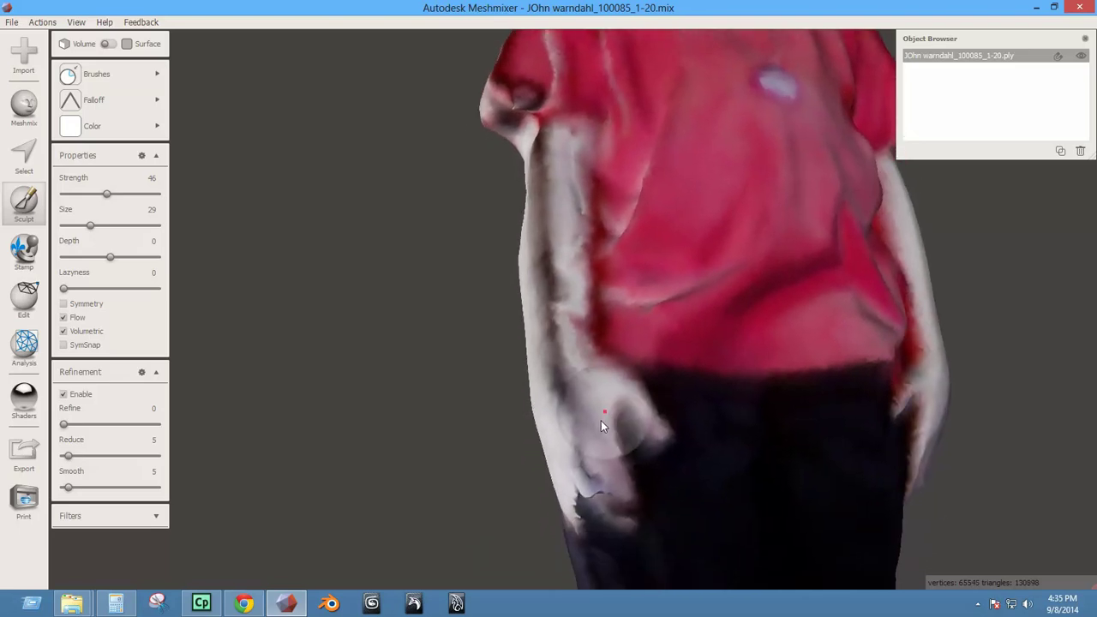
Smooth the jagged edge of the right hand where the fingers meet the trousers.
{"action": "scroll", "coordinate": [604, 403], "scroll_direction": "up", "scroll_amount": 3}
{"action": "scroll", "coordinate": [729, 240], "scroll_direction": "down", "scroll_amount": 4}
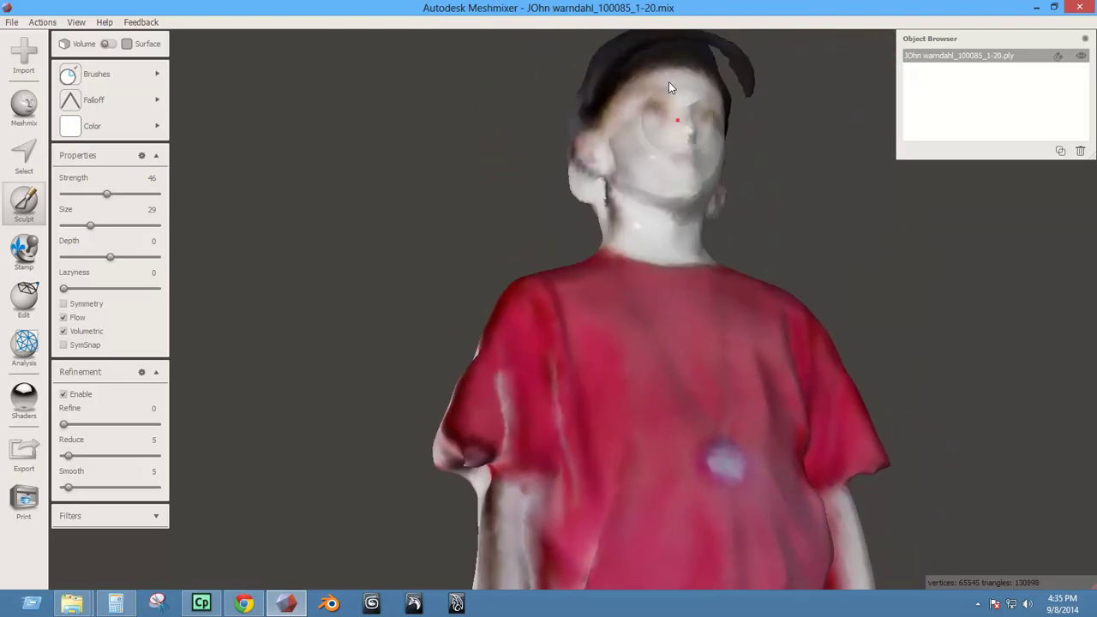
{"action": "middle_click_drag", "start_coordinate": [656, 473], "coordinate": [679, 178]}
{"action": "middle_click_drag", "start_coordinate": [629, 551], "coordinate": [657, 436]}
{"action": "right_click_drag", "start_coordinate": [656, 434], "coordinate": [710, 392]}
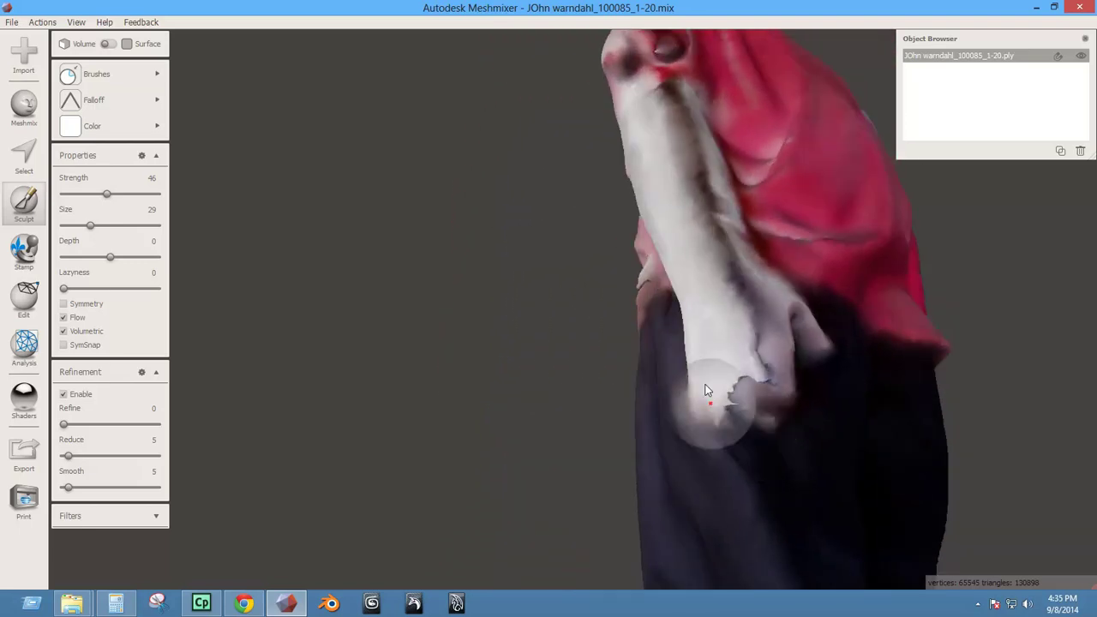
{"action": "mouse_move", "coordinate": [754, 357]}
{"action": "left_mouse_down"}
{"action": "mouse_move", "coordinate": [768, 360]}
{"action": "mouse_move", "coordinate": [758, 379]}
{"action": "mouse_move", "coordinate": [727, 400]}
{"action": "mouse_move", "coordinate": [758, 406]}
{"action": "mouse_move", "coordinate": [738, 401]}
{"action": "mouse_move", "coordinate": [768, 382]}
{"action": "mouse_move", "coordinate": [754, 365]}
{"action": "mouse_move", "coordinate": [691, 431]}
{"action": "left_mouse_up"}
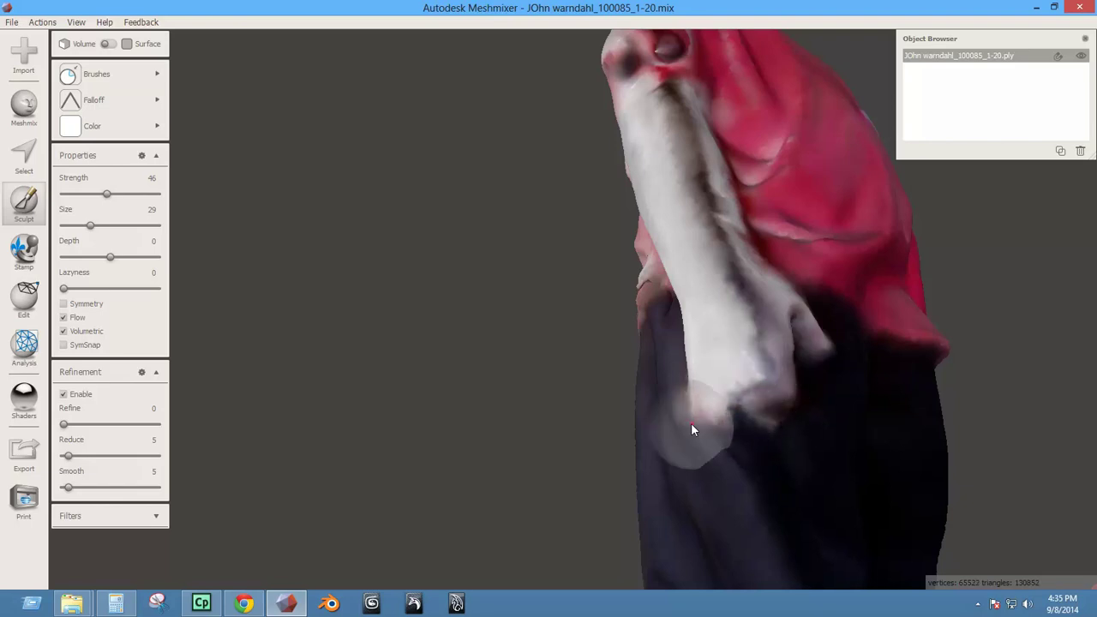
{"action": "right_click_drag", "start_coordinate": [691, 431], "coordinate": [800, 436]}
{"action": "mouse_move", "coordinate": [800, 435]}
{"action": "left_mouse_down"}
{"action": "mouse_move", "coordinate": [796, 469]}
{"action": "mouse_move", "coordinate": [784, 415]}
{"action": "mouse_move", "coordinate": [819, 428]}
{"action": "left_mouse_up"}
{"action": "mouse_move", "coordinate": [819, 427]}
{"action": "right_mouse_down"}
{"action": "mouse_move", "coordinate": [940, 500]}
{"action": "mouse_move", "coordinate": [836, 426]}
{"action": "right_mouse_up"}
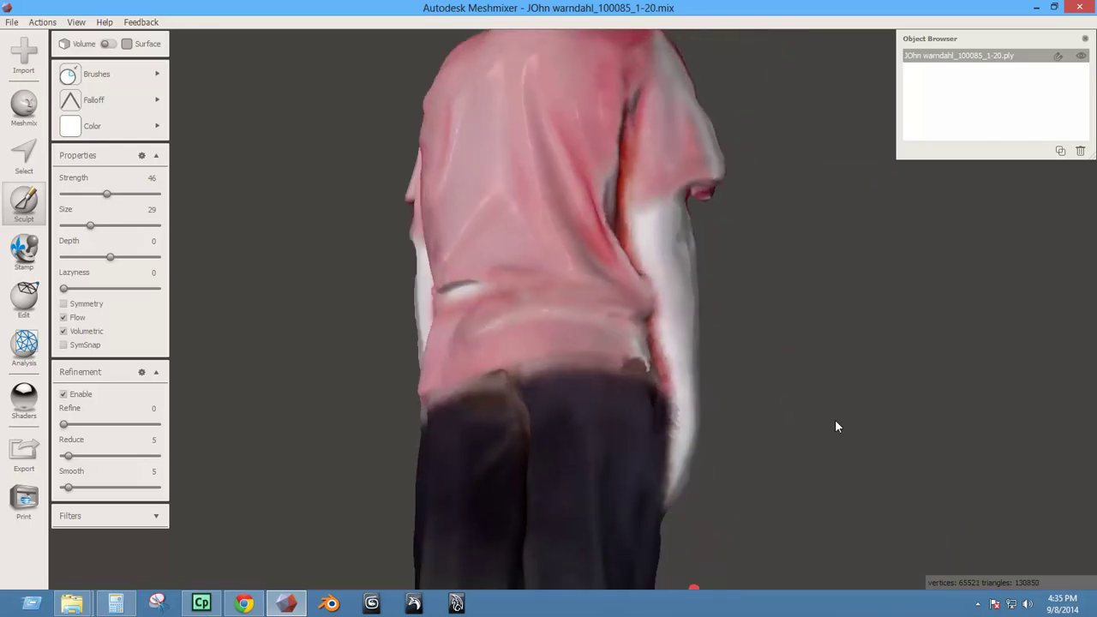
Smooth the crease between the back of the shirt and the right sleeve.
{"action": "right_click_drag", "start_coordinate": [593, 348], "coordinate": [615, 392]}
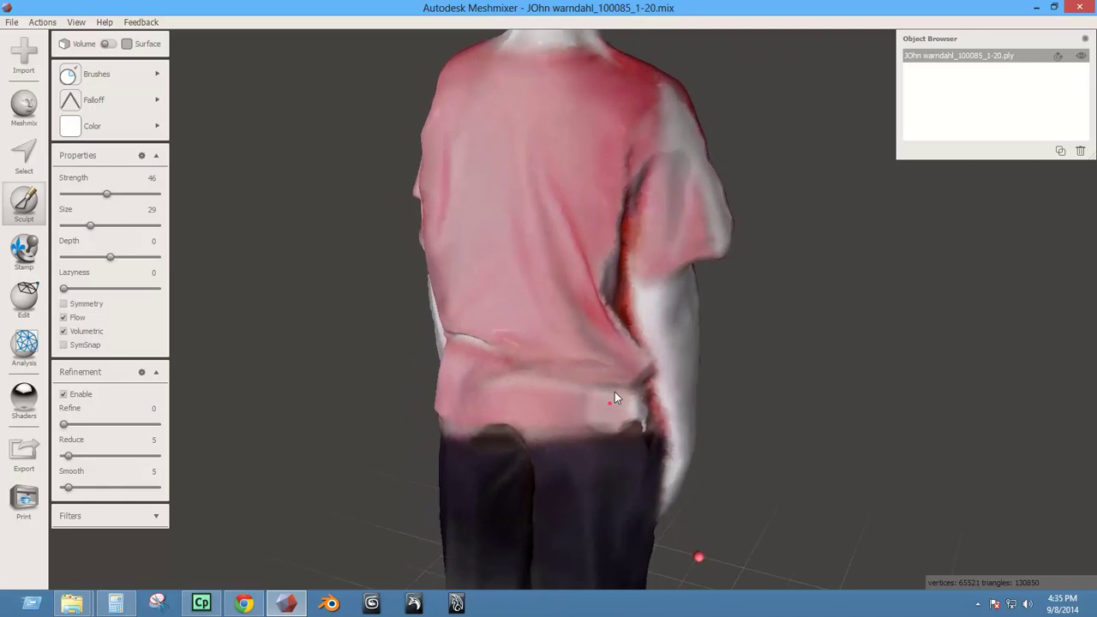
{"action": "mouse_move", "coordinate": [632, 347]}
{"action": "left_mouse_down"}
{"action": "mouse_move", "coordinate": [615, 289]}
{"action": "mouse_move", "coordinate": [635, 176]}
{"action": "left_mouse_up"}
{"action": "right_click_drag", "start_coordinate": [635, 177], "coordinate": [519, 343]}
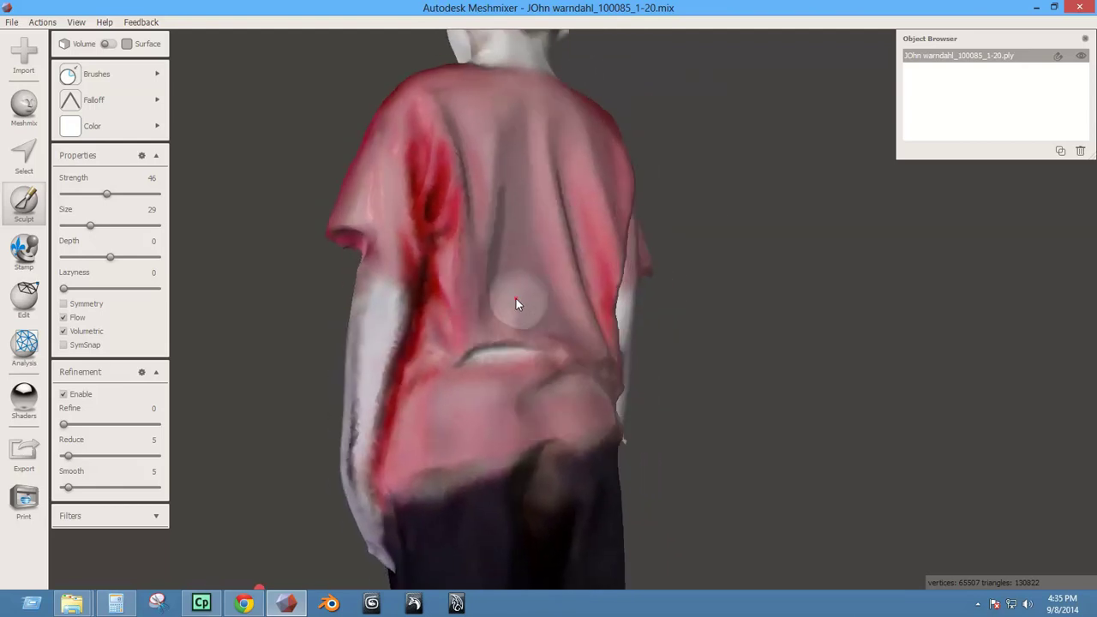
Smooth the left side of the shirt's lower back and the left arm down to the hand.
{"action": "mouse_move", "coordinate": [516, 302]}
{"action": "right_mouse_down", "text": "shift"}
{"action": "mouse_move", "coordinate": [532, 311]}
{"action": "mouse_move", "coordinate": [529, 406]}
{"action": "right_mouse_up", "text": "shift"}
{"action": "mouse_move", "coordinate": [539, 370]}
{"action": "left_mouse_down", "text": "shift"}
{"action": "mouse_move", "coordinate": [472, 375]}
{"action": "mouse_move", "coordinate": [488, 309]}
{"action": "mouse_move", "coordinate": [492, 177]}
{"action": "mouse_move", "coordinate": [563, 206]}
{"action": "mouse_move", "coordinate": [583, 283]}
{"action": "mouse_move", "coordinate": [601, 163]}
{"action": "mouse_move", "coordinate": [430, 178]}
{"action": "mouse_move", "coordinate": [425, 230]}
{"action": "mouse_move", "coordinate": [478, 414]}
{"action": "mouse_move", "coordinate": [417, 276]}
{"action": "mouse_move", "coordinate": [360, 426]}
{"action": "mouse_move", "coordinate": [383, 455]}
{"action": "mouse_move", "coordinate": [353, 540]}
{"action": "mouse_move", "coordinate": [441, 465]}
{"action": "left_mouse_up", "text": "shift"}
{"action": "mouse_move", "coordinate": [441, 464]}
{"action": "middle_mouse_down"}
{"action": "mouse_move", "coordinate": [548, 427]}
{"action": "mouse_move", "coordinate": [510, 404]}
{"action": "middle_mouse_up"}
{"action": "mouse_move", "coordinate": [510, 404]}
{"action": "right_mouse_down"}
{"action": "mouse_move", "coordinate": [678, 397]}
{"action": "mouse_move", "coordinate": [766, 355]}
{"action": "right_mouse_up"}
{"action": "mouse_move", "coordinate": [458, 382]}
{"action": "left_mouse_down", "text": "shift"}
{"action": "mouse_move", "coordinate": [476, 384]}
{"action": "mouse_move", "coordinate": [464, 327]}
{"action": "mouse_move", "coordinate": [522, 294]}
{"action": "left_mouse_up", "text": "shift"}
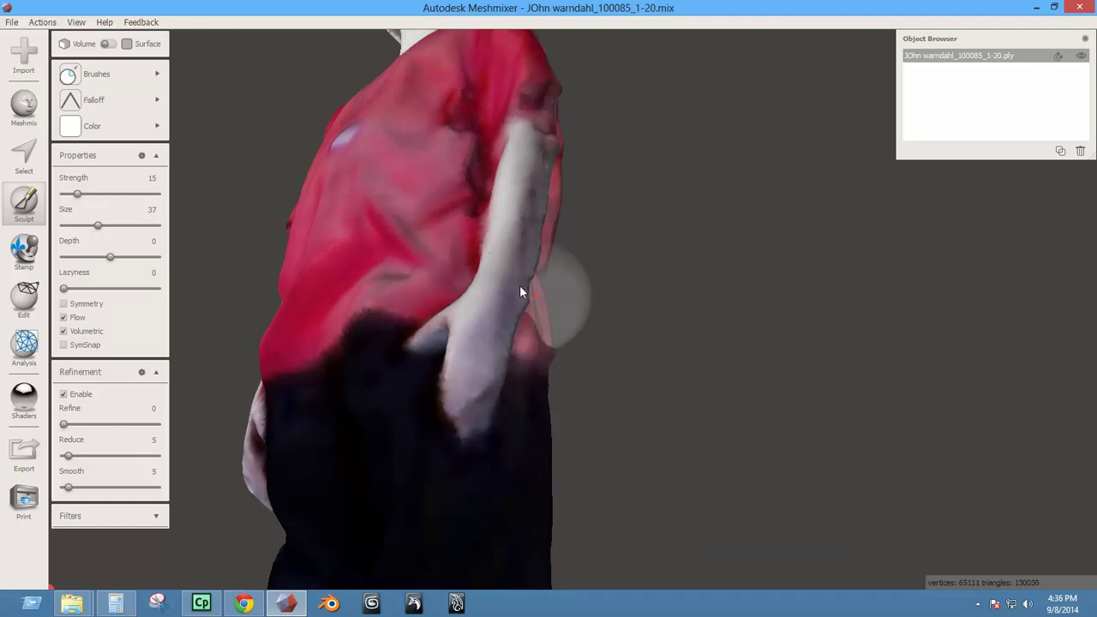
Smooth the back edge of the left forearm near the wrist with brush strength 20 and size 22.
{"action": "key", "text": "Up"}
{"action": "key", "text": "Up"}
{"action": "key", "text": "Up"}
{"action": "key", "text": "Up"}
{"action": "key", "text": "Up"}
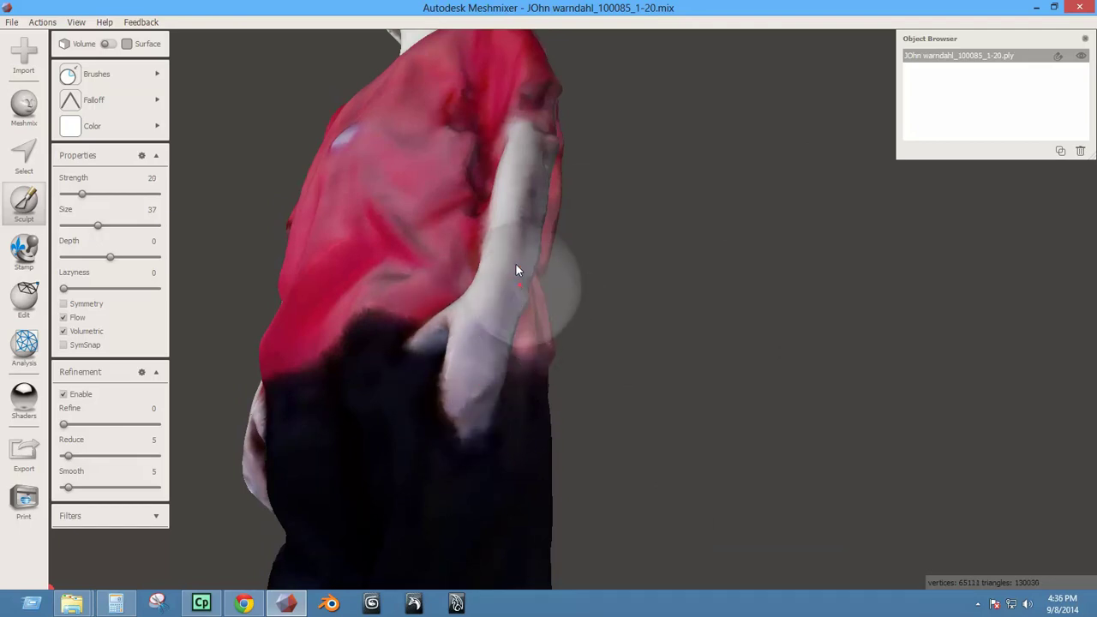
{"action": "key", "text": "Left"}
{"action": "key", "text": "Left"}
{"action": "key", "text": "Left"}
{"action": "key", "text": "Left"}
{"action": "key", "text": "Left"}
{"action": "key", "text": "Left"}
{"action": "key", "text": "Left"}
{"action": "key", "text": "Left"}
{"action": "key", "text": "Left"}
{"action": "key", "text": "Left"}
{"action": "key", "text": "Left"}
{"action": "key", "text": "Left"}
{"action": "key", "text": "Left"}
{"action": "key", "text": "Left"}
{"action": "key", "text": "Left"}
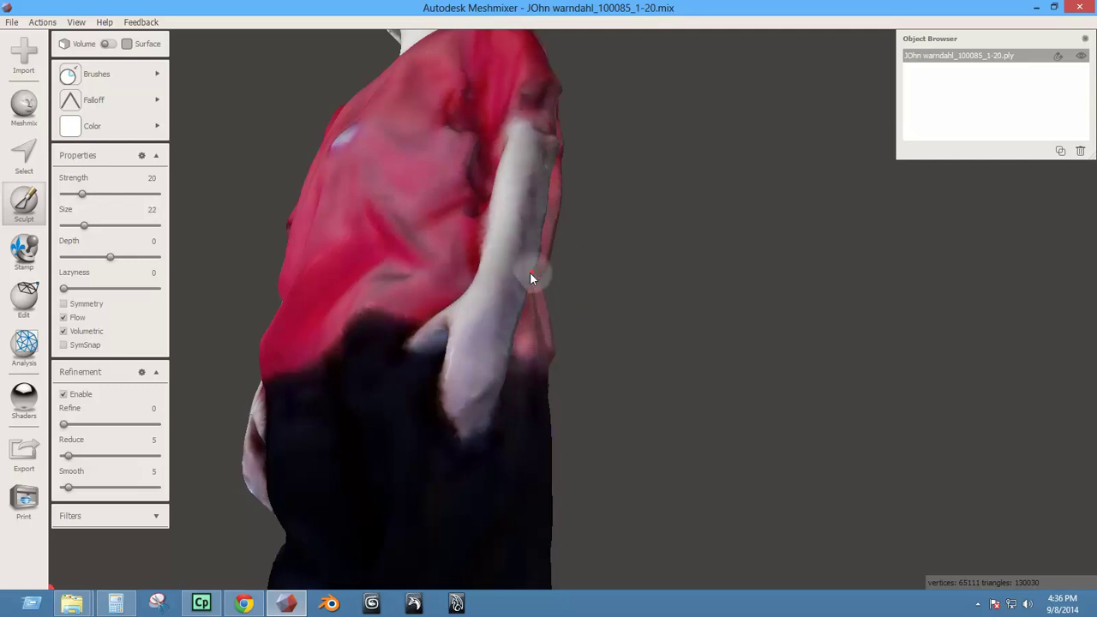
{"action": "right_click_drag", "start_coordinate": [529, 384], "coordinate": [502, 408]}
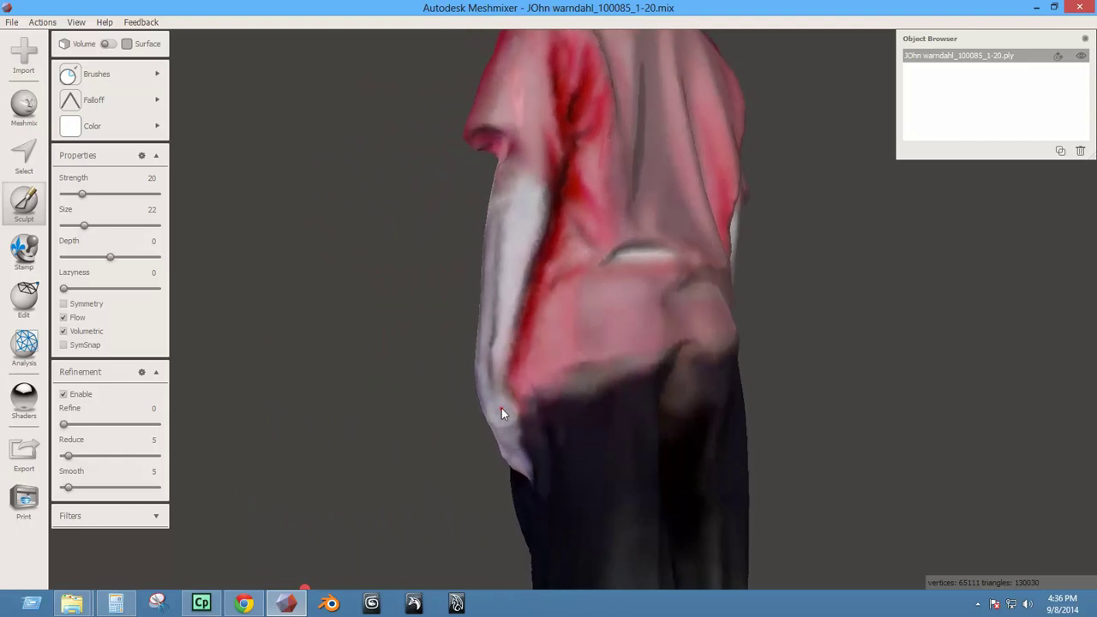
Smooth the hem of the left sleeve from the back round to the front with brush strength 28 and size 34.
{"action": "key", "text": "Up"}
{"action": "key", "text": "Up"}
{"action": "key", "text": "Up"}
{"action": "key", "text": "Up"}
{"action": "key", "text": "Up"}
{"action": "key", "text": "Up"}
{"action": "key", "text": "Up"}
{"action": "key", "text": "Up"}
{"action": "key", "text": "Right"}
{"action": "key", "text": "Right"}
{"action": "key", "text": "Right"}
{"action": "key", "text": "Right"}
{"action": "key", "text": "Right"}
{"action": "key", "text": "Right"}
{"action": "key", "text": "Right"}
{"action": "key", "text": "Right"}
{"action": "key", "text": "Right"}
{"action": "key", "text": "Right"}
{"action": "key", "text": "Right"}
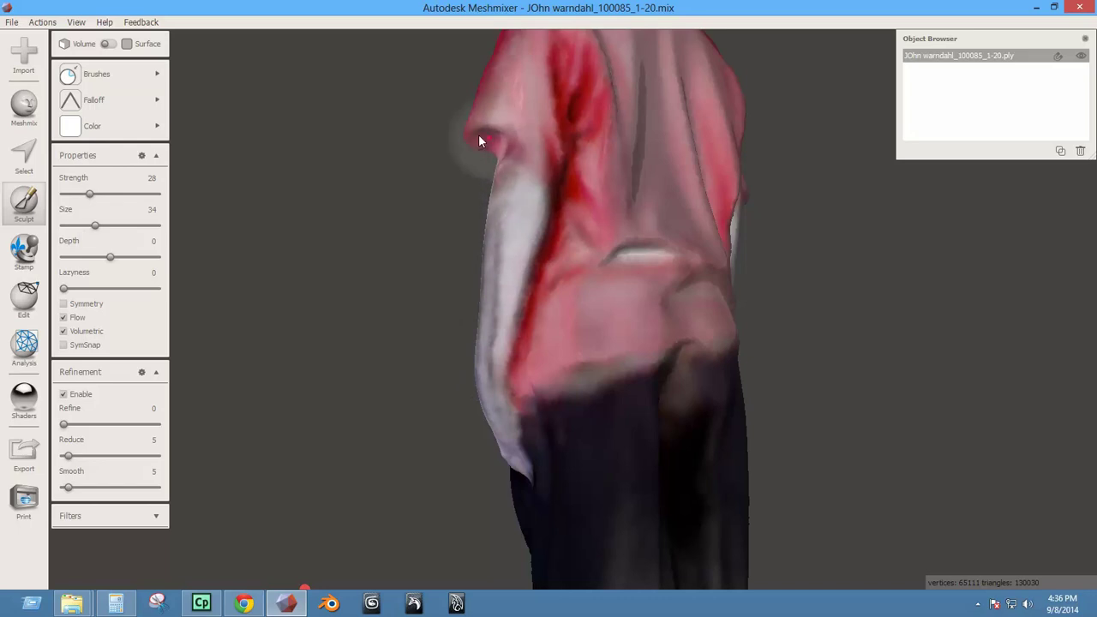
{"action": "left_click_drag", "start_coordinate": [513, 140], "coordinate": [493, 139]}
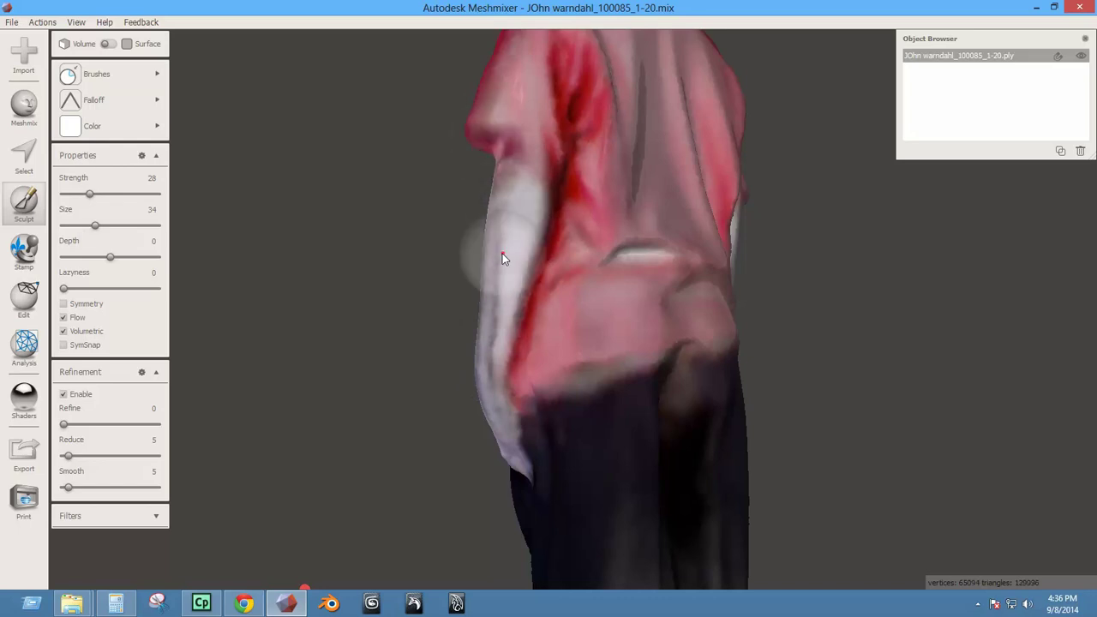
{"action": "mouse_move", "coordinate": [526, 254]}
{"action": "right_mouse_down"}
{"action": "mouse_move", "coordinate": [622, 289]}
{"action": "mouse_move", "coordinate": [698, 290]}
{"action": "mouse_move", "coordinate": [566, 304]}
{"action": "mouse_move", "coordinate": [529, 409]}
{"action": "mouse_move", "coordinate": [455, 480]}
{"action": "mouse_move", "coordinate": [533, 454]}
{"action": "right_mouse_up"}
{"action": "mouse_move", "coordinate": [534, 455]}
{"action": "left_mouse_down"}
{"action": "mouse_move", "coordinate": [574, 334]}
{"action": "mouse_move", "coordinate": [569, 404]}
{"action": "mouse_move", "coordinate": [506, 460]}
{"action": "left_mouse_up"}
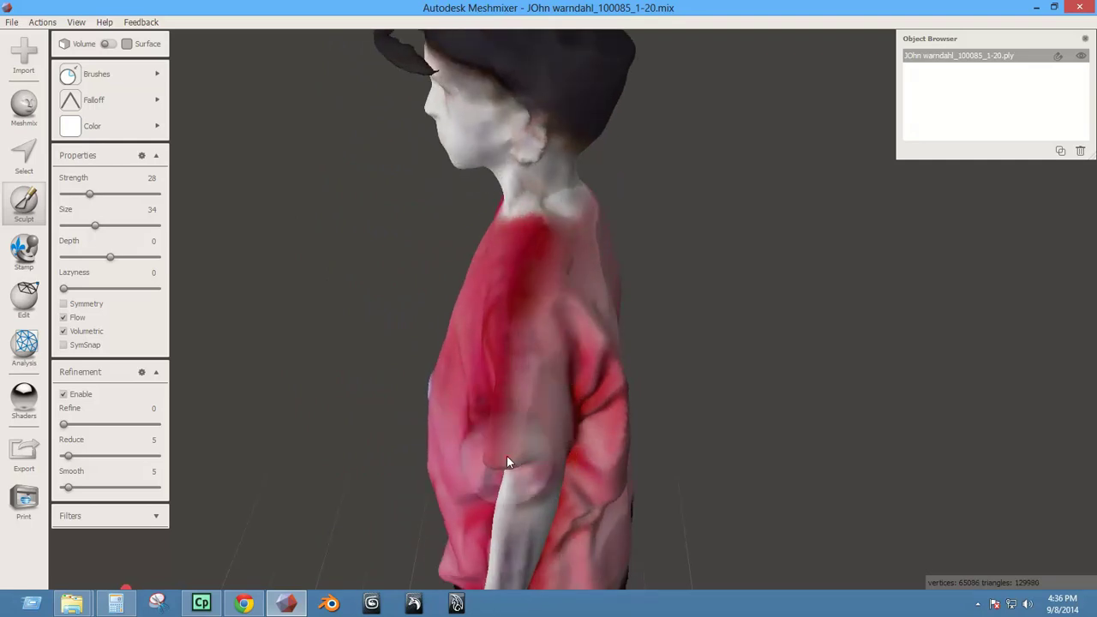
{"action": "right_click_drag", "start_coordinate": [506, 460], "coordinate": [657, 436]}
{"action": "mouse_move", "coordinate": [566, 442]}
{"action": "left_mouse_down"}
{"action": "mouse_move", "coordinate": [551, 331]}
{"action": "mouse_move", "coordinate": [525, 523]}
{"action": "left_mouse_up"}
{"action": "middle_click_drag", "start_coordinate": [526, 518], "coordinate": [536, 404]}
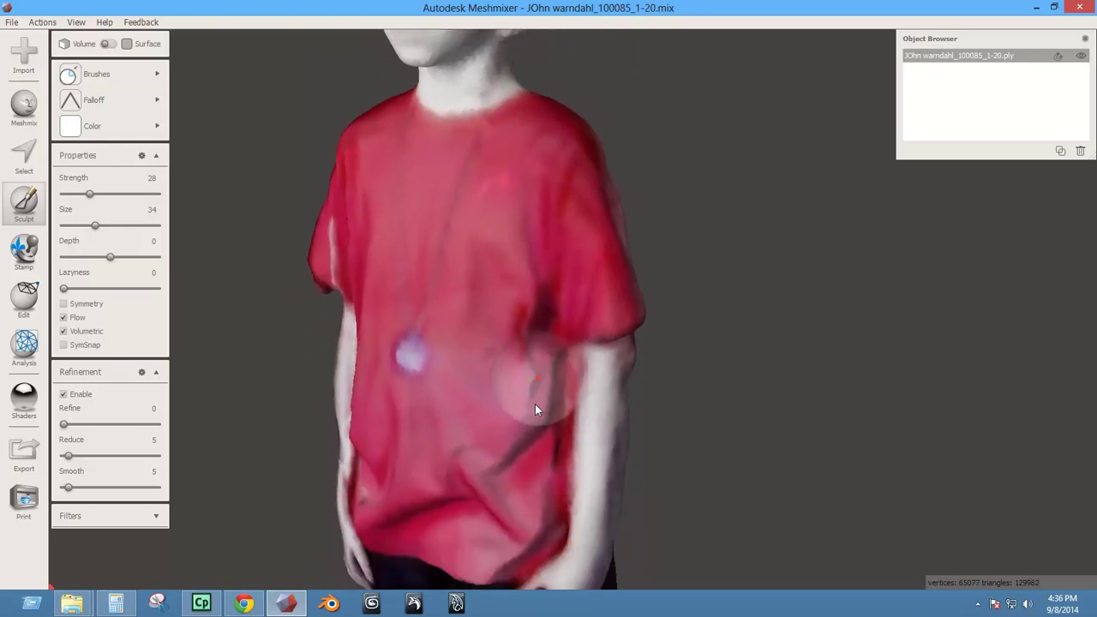
Smooth the dark bump on the underside of the right sleeve's front hem.
{"action": "right_click_drag", "start_coordinate": [532, 453], "coordinate": [615, 372]}
{"action": "right_click_drag", "start_coordinate": [607, 417], "coordinate": [577, 471]}
{"action": "scroll", "coordinate": [569, 421], "scroll_direction": "down", "scroll_amount": 3}
{"action": "right_click_drag", "start_coordinate": [569, 421], "coordinate": [567, 349]}
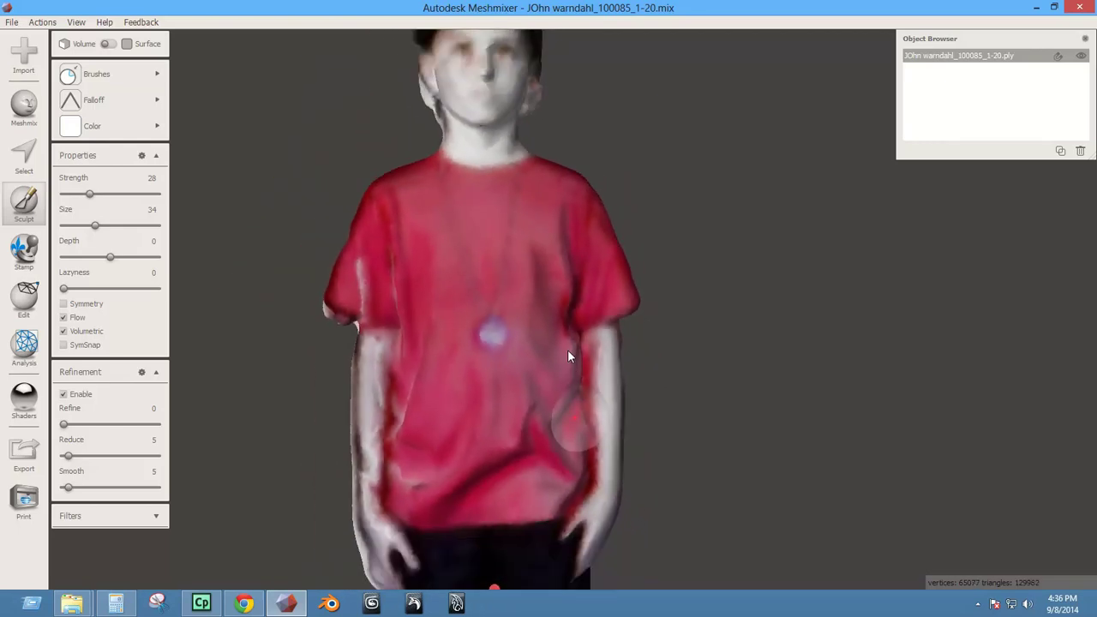
{"action": "right_click_drag", "start_coordinate": [481, 377], "coordinate": [544, 369]}
{"action": "middle_click_drag", "start_coordinate": [544, 368], "coordinate": [568, 447]}
{"action": "right_click_drag", "start_coordinate": [474, 467], "coordinate": [553, 365]}
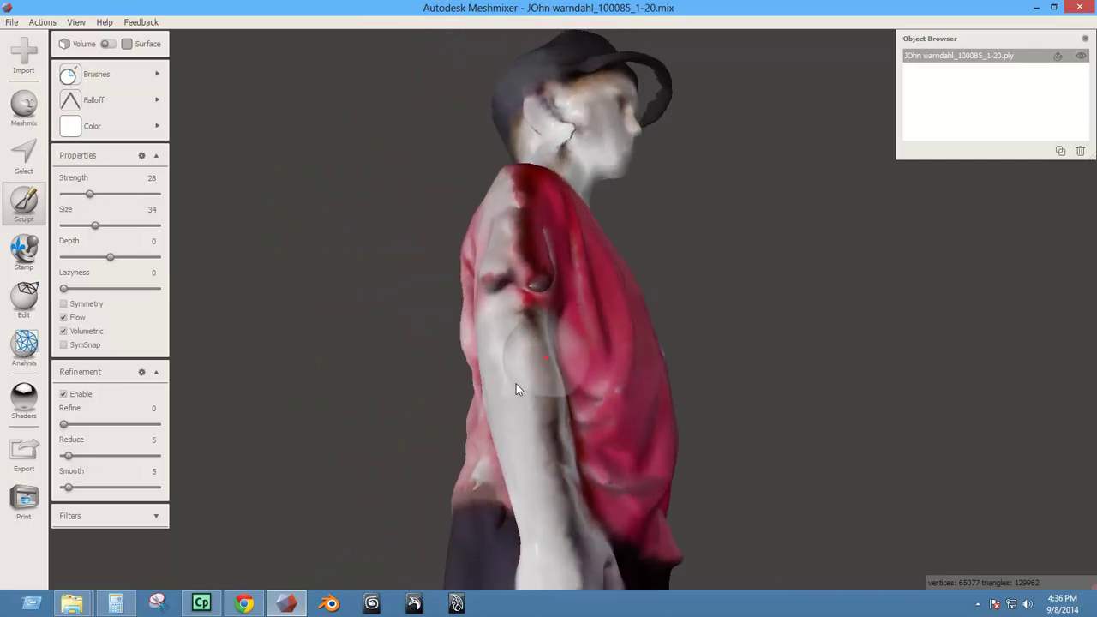
{"action": "middle_click_drag", "start_coordinate": [518, 377], "coordinate": [522, 422]}
{"action": "right_click_drag", "start_coordinate": [523, 421], "coordinate": [516, 343]}
{"action": "right_click_drag", "start_coordinate": [518, 386], "coordinate": [543, 315]}
{"action": "left_click", "coordinate": [542, 303]}
{"action": "left_click", "coordinate": [551, 307]}
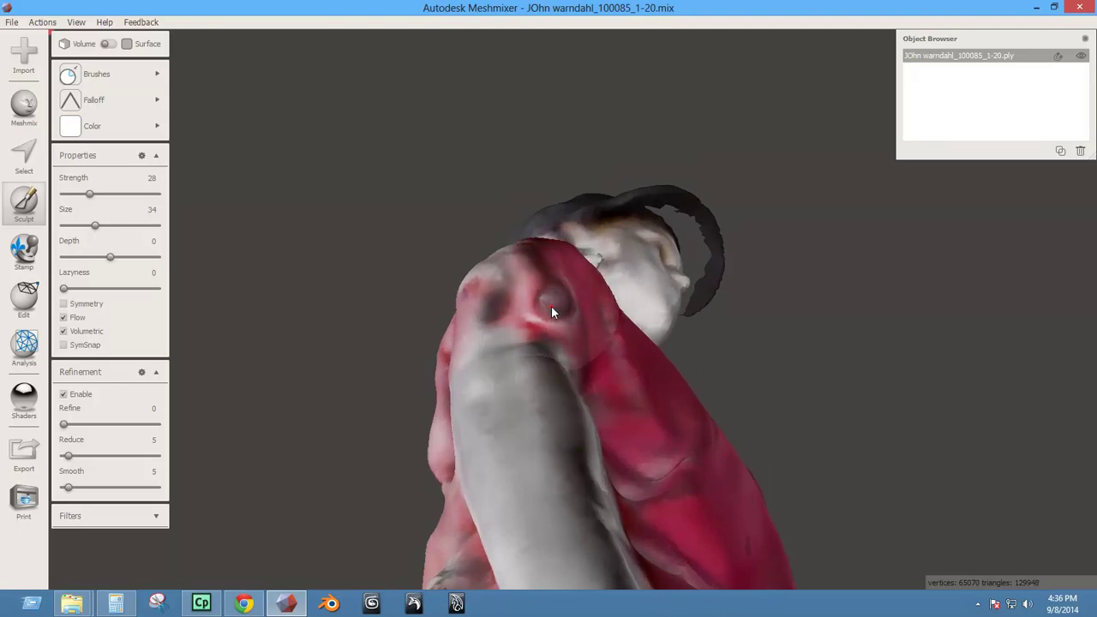
{"action": "left_click_drag", "start_coordinate": [551, 306], "coordinate": [556, 320]}
{"action": "right_click_drag", "start_coordinate": [557, 319], "coordinate": [577, 452]}
Select the dark patch on the right sleeve's front hem with brush size 21 and replace it with a Smooth MVC fill.
{"action": "key", "text": "s"}
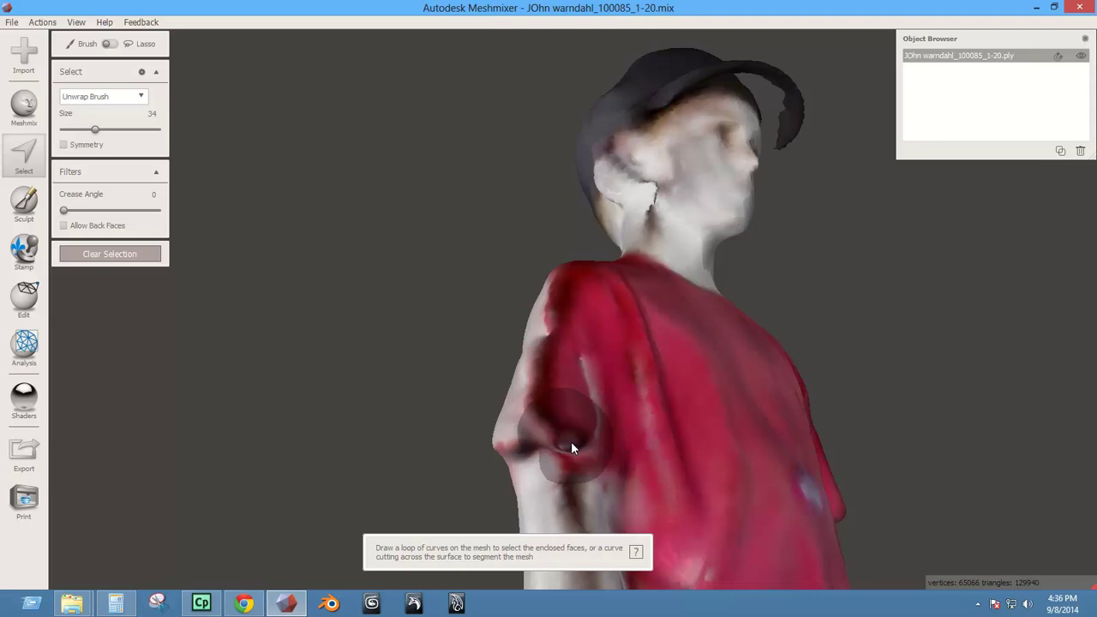
{"action": "scroll", "coordinate": [571, 442], "scroll_direction": "down", "scroll_amount": 5}
{"action": "left_click", "coordinate": [566, 445]}
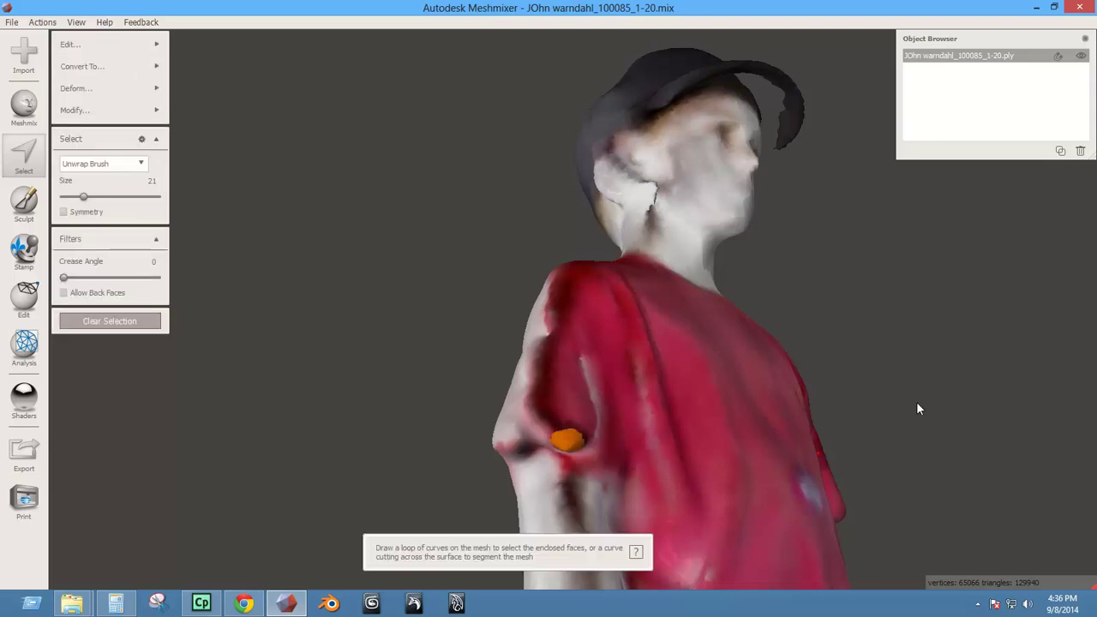
{"action": "left_click_drag", "start_coordinate": [930, 383], "coordinate": [929, 352], "text": "shift"}
{"action": "key", "text": "f"}
{"action": "right_click_drag", "start_coordinate": [677, 453], "coordinate": [608, 498]}
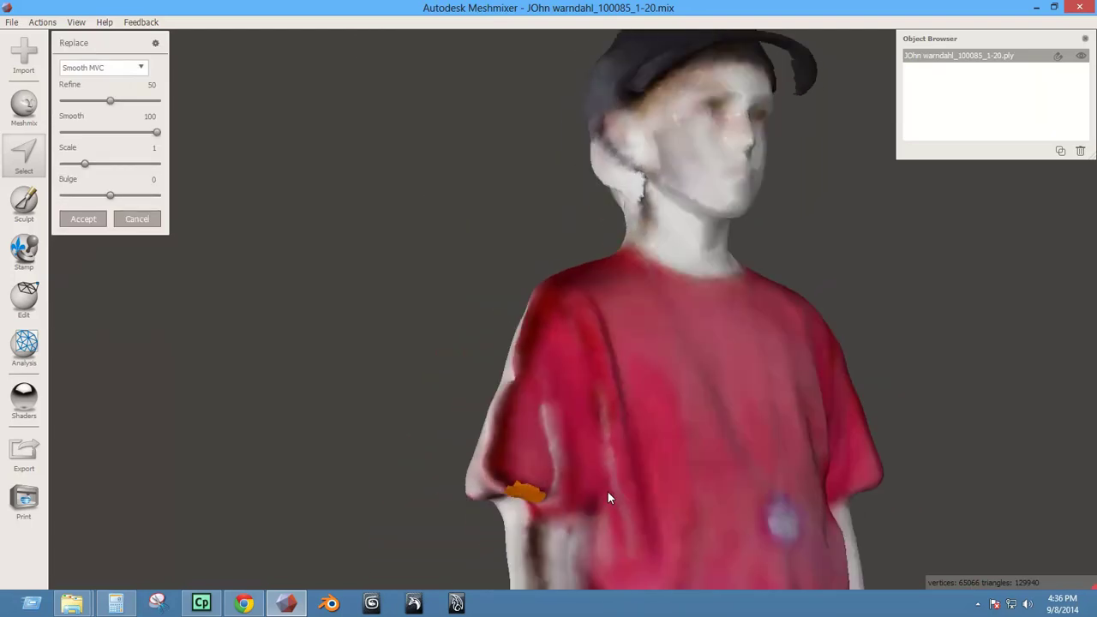
{"action": "left_click", "coordinate": [83, 219]}
{"action": "key", "text": "Escape"}
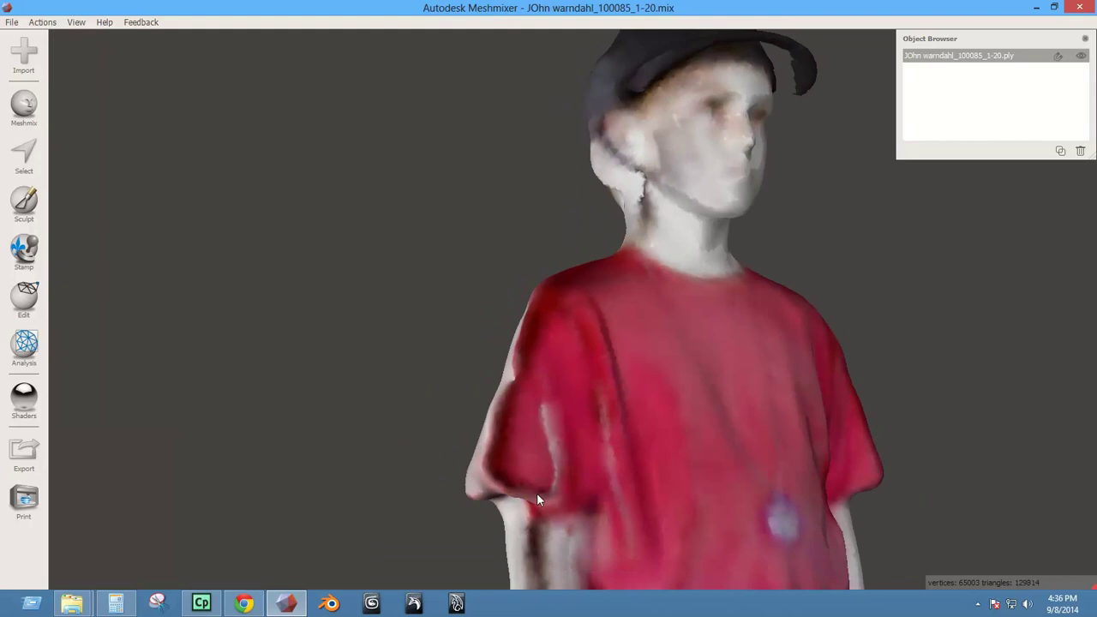
Return to sculpting with the Inflate brush and build up the back part of the right sleeve's hem.
{"action": "left_click", "coordinate": [33, 256]}
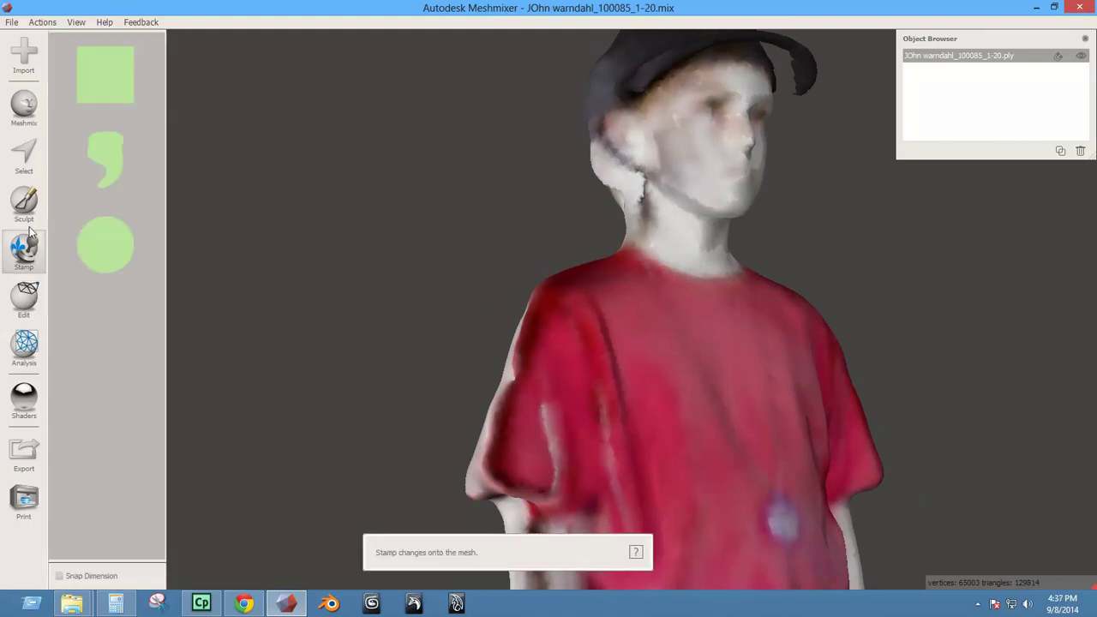
{"action": "left_click", "coordinate": [25, 204]}
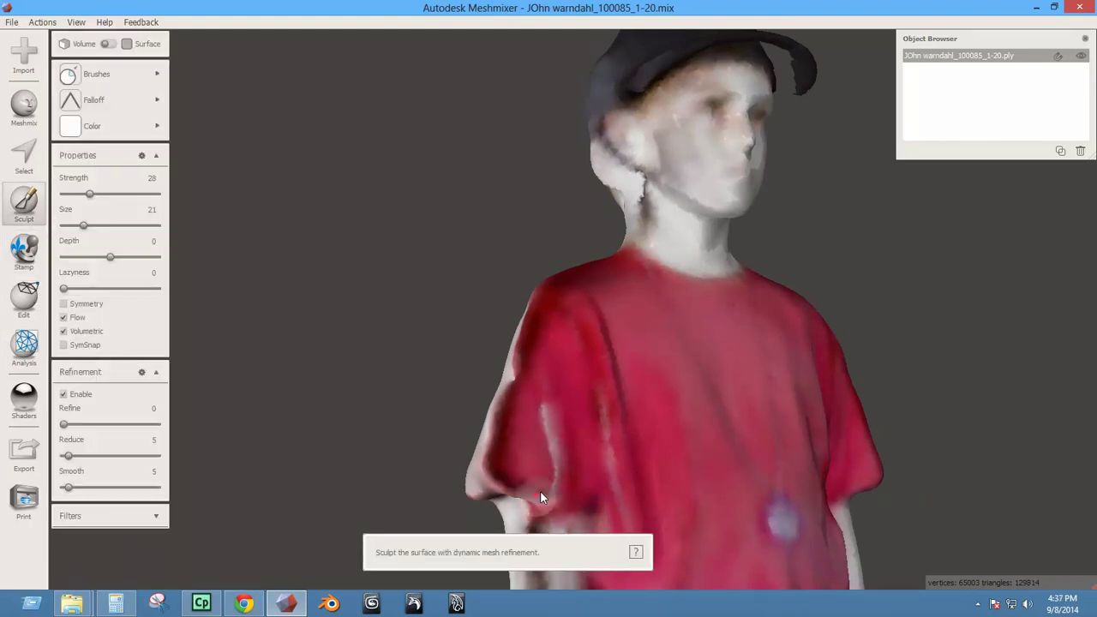
{"action": "right_click_drag", "start_coordinate": [516, 497], "coordinate": [703, 420]}
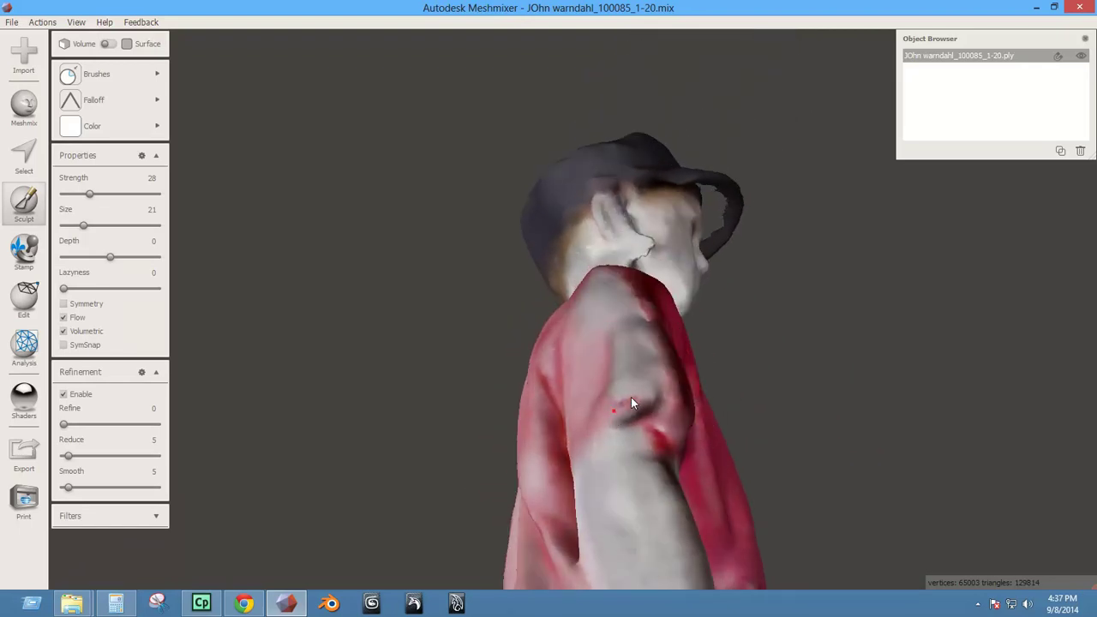
{"action": "mouse_move", "coordinate": [620, 472]}
{"action": "right_mouse_down"}
{"action": "mouse_move", "coordinate": [742, 588]}
{"action": "mouse_move", "coordinate": [620, 588]}
{"action": "mouse_move", "coordinate": [606, 570]}
{"action": "mouse_move", "coordinate": [608, 534]}
{"action": "mouse_move", "coordinate": [630, 519]}
{"action": "mouse_move", "coordinate": [620, 455]}
{"action": "right_mouse_up"}
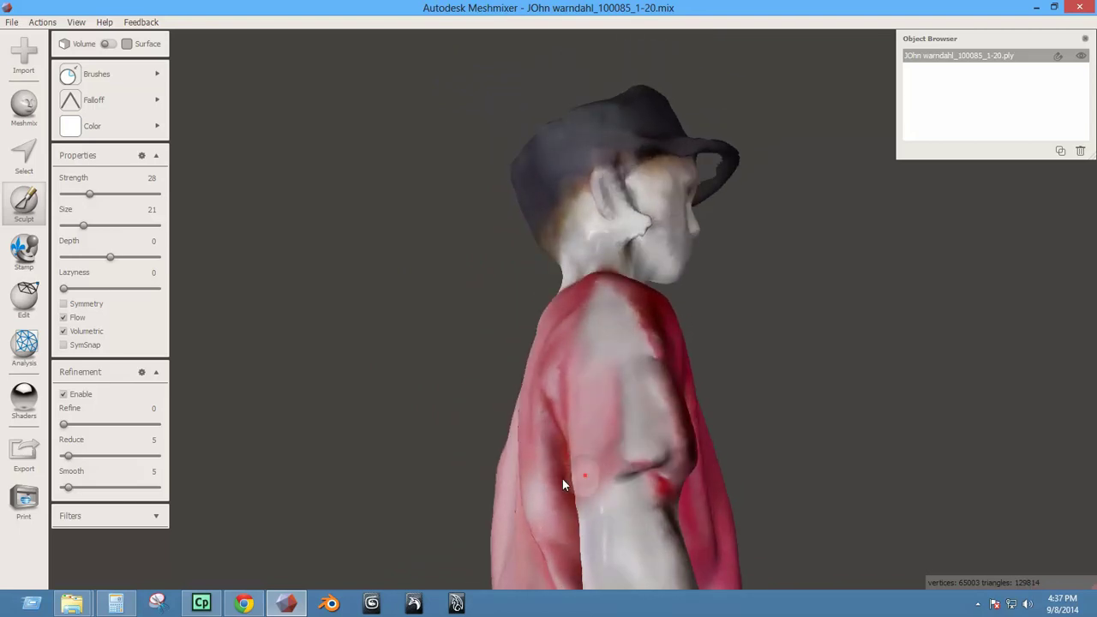
{"action": "mouse_move", "coordinate": [129, 73]}
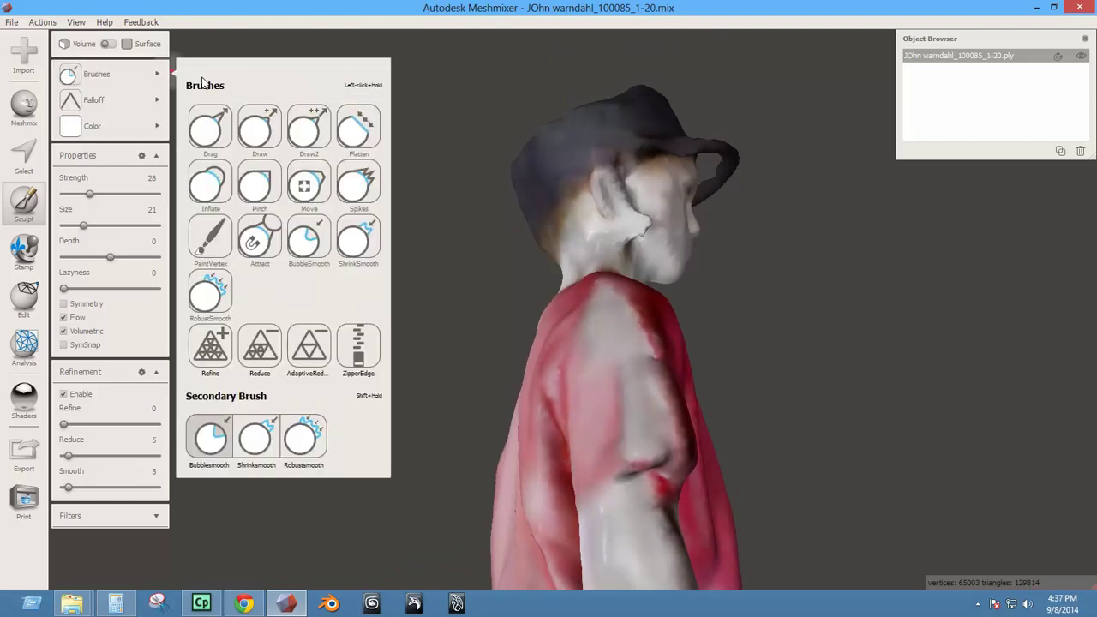
{"action": "left_click", "coordinate": [205, 183]}
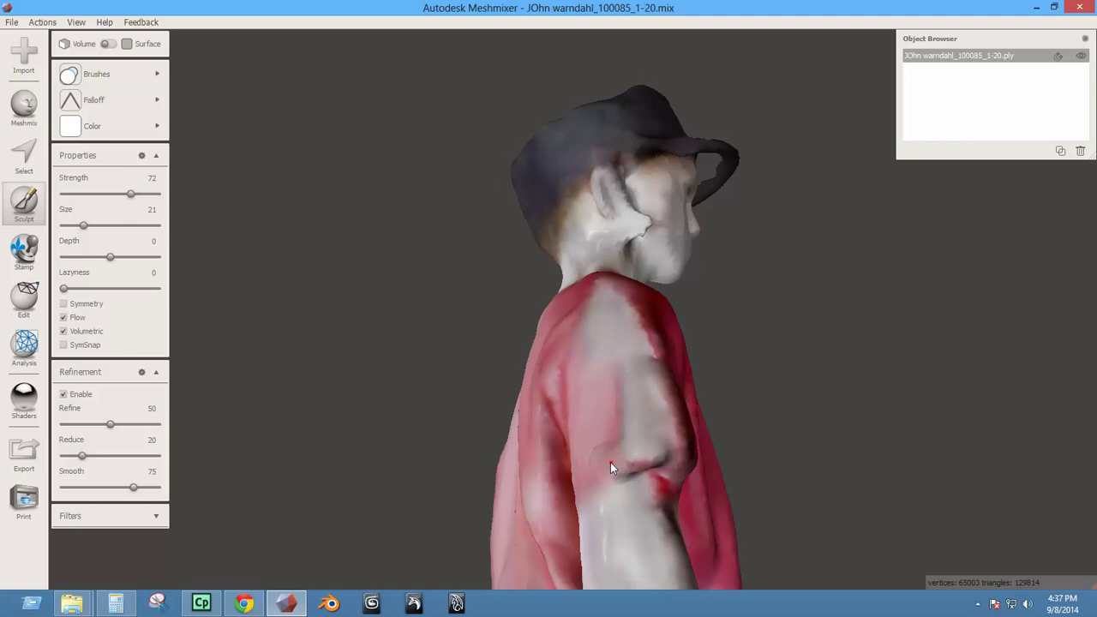
{"action": "right_click_drag", "start_coordinate": [582, 482], "coordinate": [673, 487]}
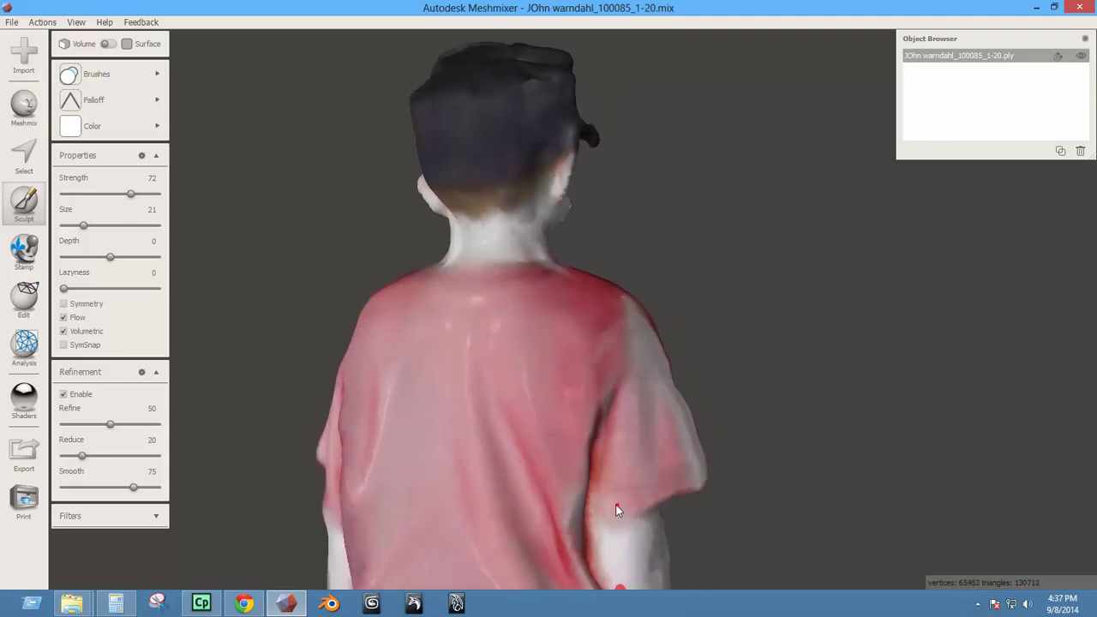
Inflate the outer side of the right sleeve's hem where it meets the upper arm.
{"action": "mouse_move", "coordinate": [120, 100]}
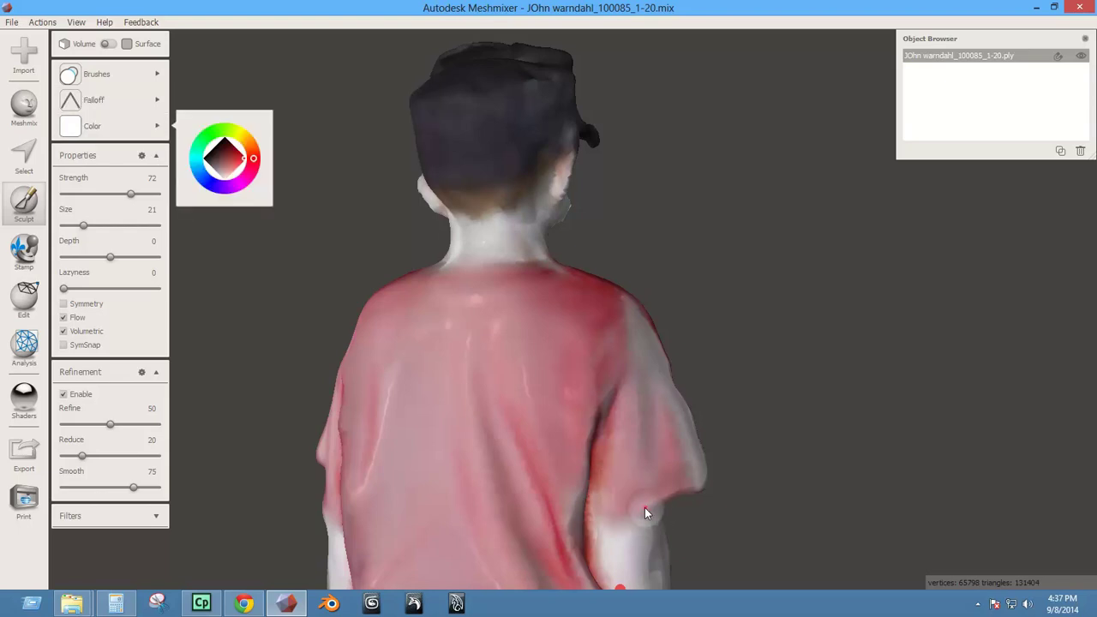
{"action": "mouse_move", "coordinate": [664, 497]}
{"action": "right_mouse_down"}
{"action": "mouse_move", "coordinate": [553, 493]}
{"action": "mouse_move", "coordinate": [527, 476]}
{"action": "mouse_move", "coordinate": [536, 505]}
{"action": "mouse_move", "coordinate": [588, 489]}
{"action": "mouse_move", "coordinate": [536, 368]}
{"action": "right_mouse_up"}
{"action": "mouse_move", "coordinate": [129, 74]}
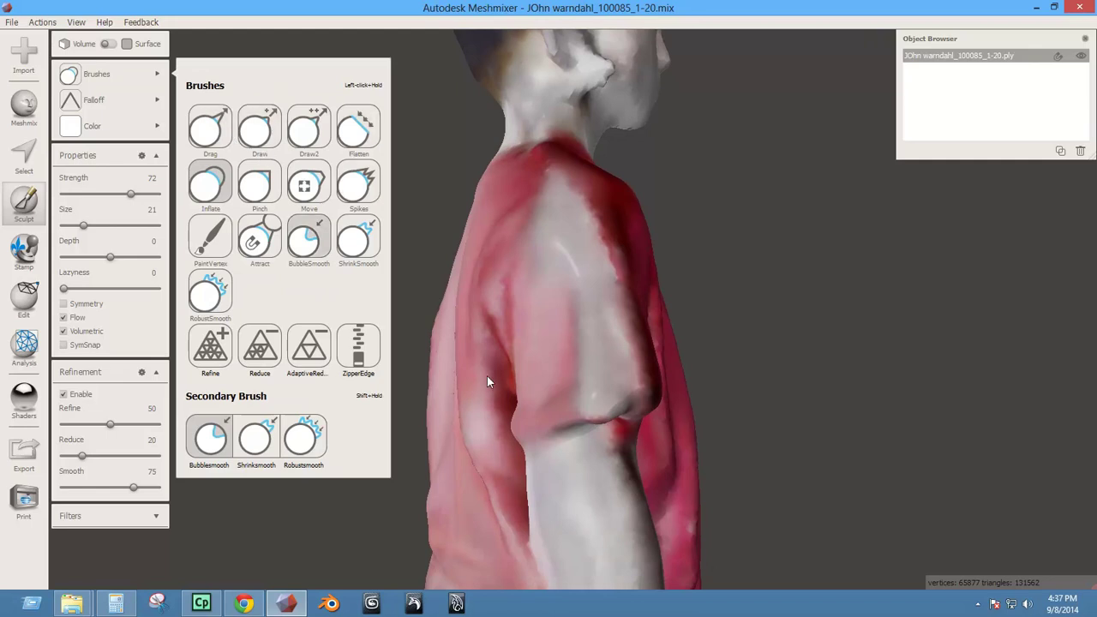
{"action": "mouse_move", "coordinate": [593, 403]}
{"action": "right_mouse_down"}
{"action": "mouse_move", "coordinate": [545, 412]}
{"action": "mouse_move", "coordinate": [563, 294]}
{"action": "right_mouse_up"}
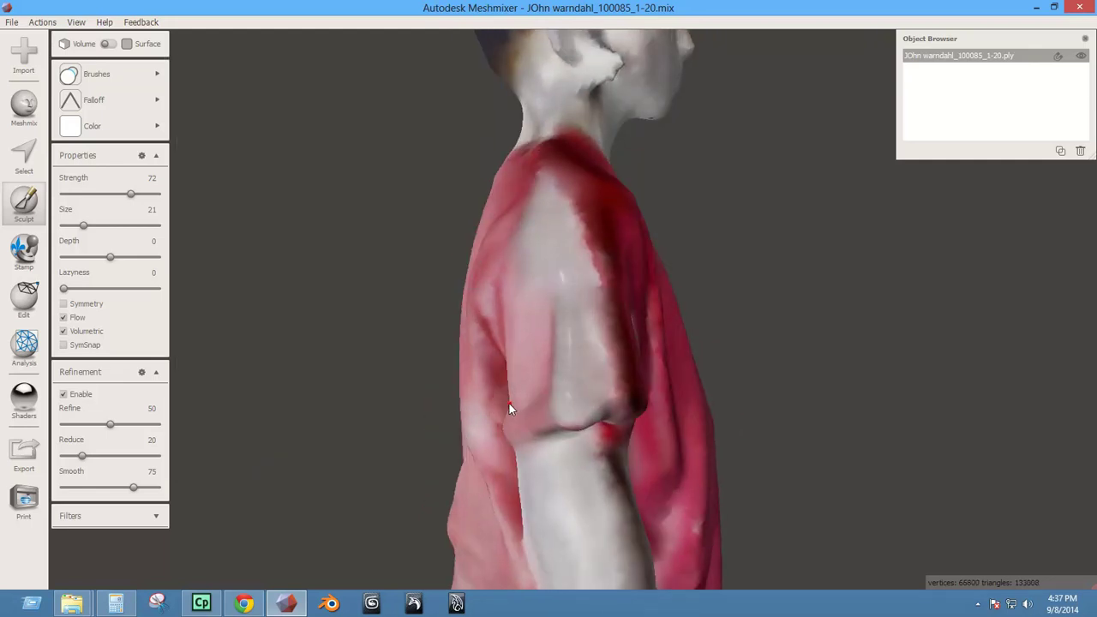
Inflate the inner back portion of the right sleeve beside the torso down to its hem.
{"action": "right_click_drag", "start_coordinate": [509, 404], "coordinate": [656, 402]}
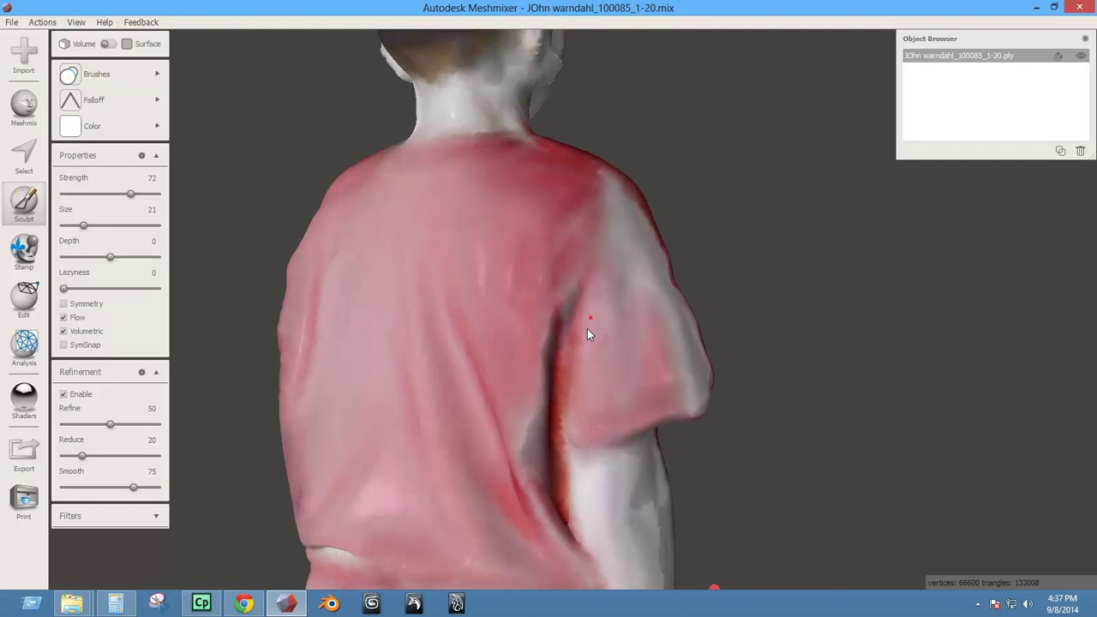
{"action": "left_click", "coordinate": [613, 406]}
{"action": "mouse_move", "coordinate": [622, 297]}
{"action": "right_mouse_down"}
{"action": "mouse_move", "coordinate": [559, 411]}
{"action": "mouse_move", "coordinate": [558, 380]}
{"action": "right_mouse_up"}
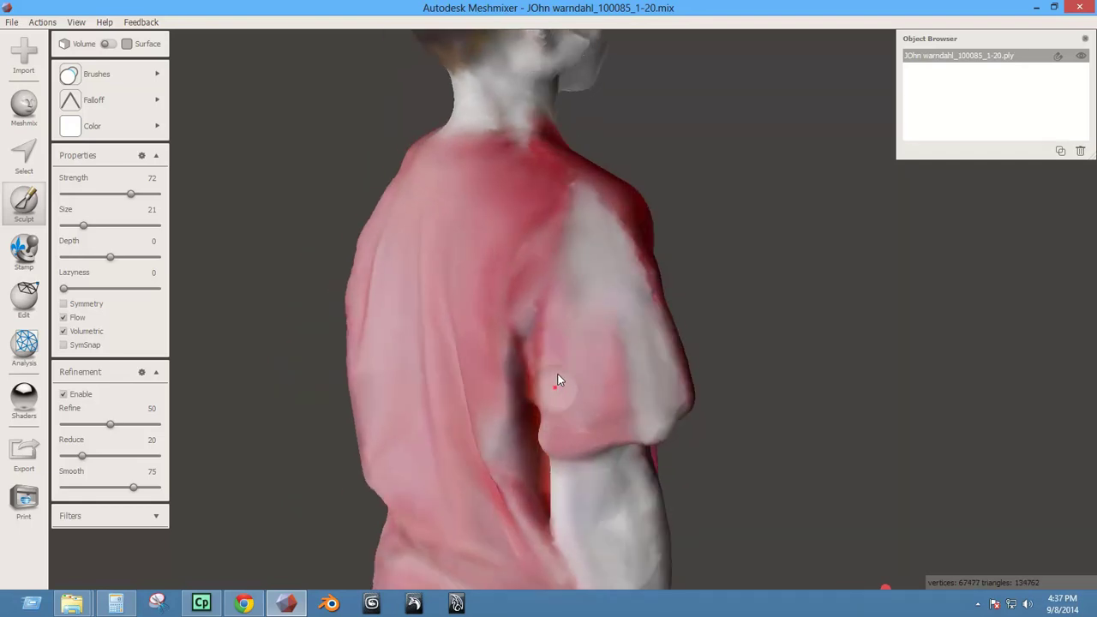
{"action": "left_click", "coordinate": [553, 435]}
Inflate the underside of the right sleeve's back hem so it stands out from the arm.
{"action": "mouse_move", "coordinate": [557, 437]}
{"action": "right_mouse_down"}
{"action": "mouse_move", "coordinate": [703, 444]}
{"action": "mouse_move", "coordinate": [674, 343]}
{"action": "mouse_move", "coordinate": [567, 328]}
{"action": "right_mouse_up"}
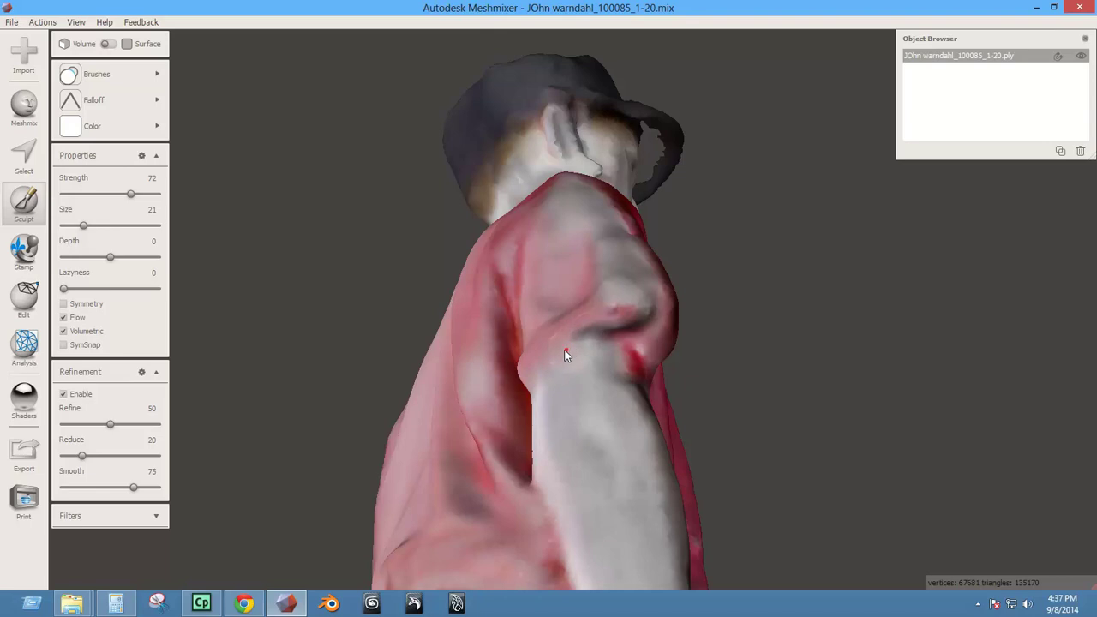
{"action": "left_click", "coordinate": [553, 426]}
{"action": "mouse_move", "coordinate": [553, 426]}
{"action": "right_mouse_down"}
{"action": "mouse_move", "coordinate": [625, 407]}
{"action": "mouse_move", "coordinate": [669, 448]}
{"action": "mouse_move", "coordinate": [640, 467]}
{"action": "mouse_move", "coordinate": [671, 457]}
{"action": "right_mouse_up"}
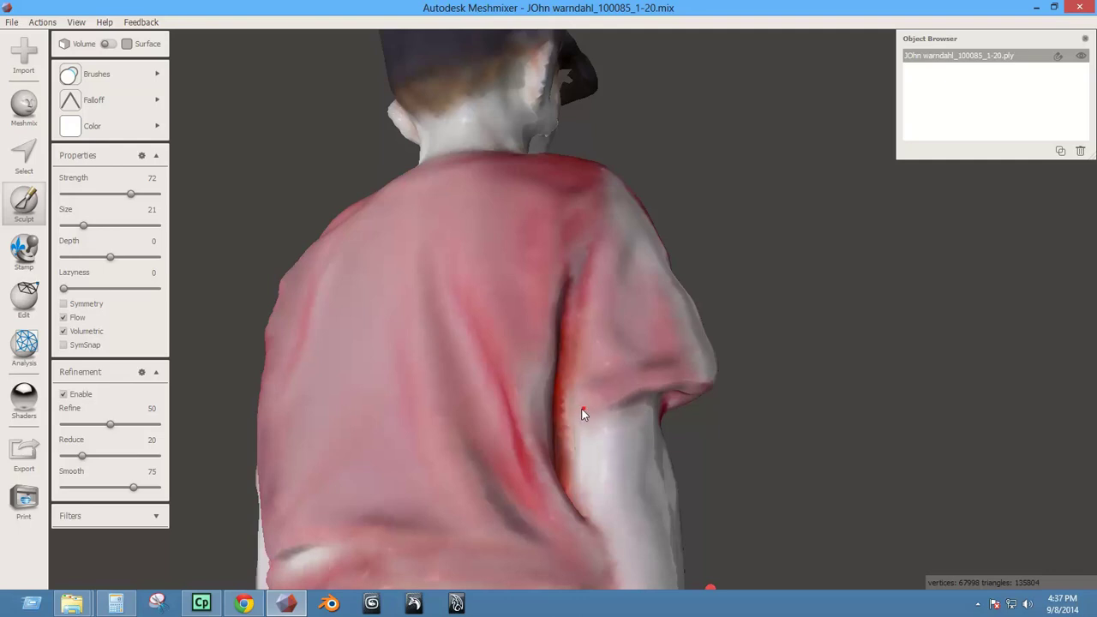
{"action": "left_click", "coordinate": [620, 421]}
{"action": "mouse_move", "coordinate": [620, 421]}
{"action": "right_mouse_down"}
{"action": "mouse_move", "coordinate": [553, 502]}
{"action": "mouse_move", "coordinate": [542, 539]}
{"action": "mouse_move", "coordinate": [605, 550]}
{"action": "right_mouse_up"}
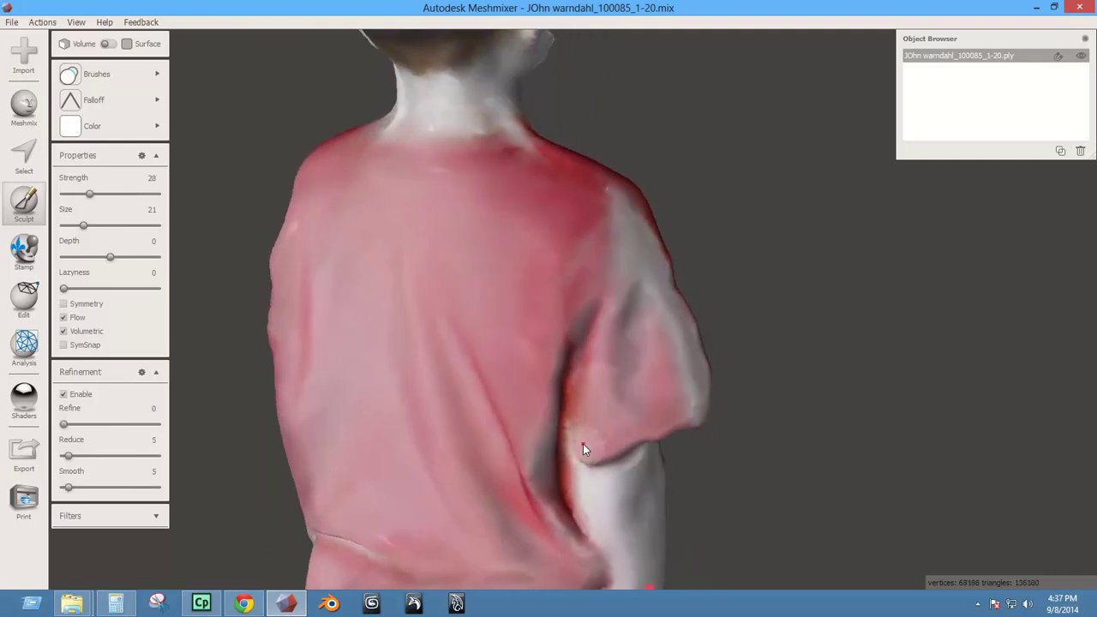
Smooth the built-up back hem of the right sleeve and inflate its inner corner.
{"action": "mouse_move", "coordinate": [584, 446]}
{"action": "left_mouse_down", "text": "shift"}
{"action": "mouse_move", "coordinate": [573, 390]}
{"action": "mouse_move", "coordinate": [571, 511]}
{"action": "mouse_move", "coordinate": [707, 474]}
{"action": "left_mouse_up", "text": "shift"}
{"action": "right_click_drag", "start_coordinate": [649, 461], "coordinate": [669, 441]}
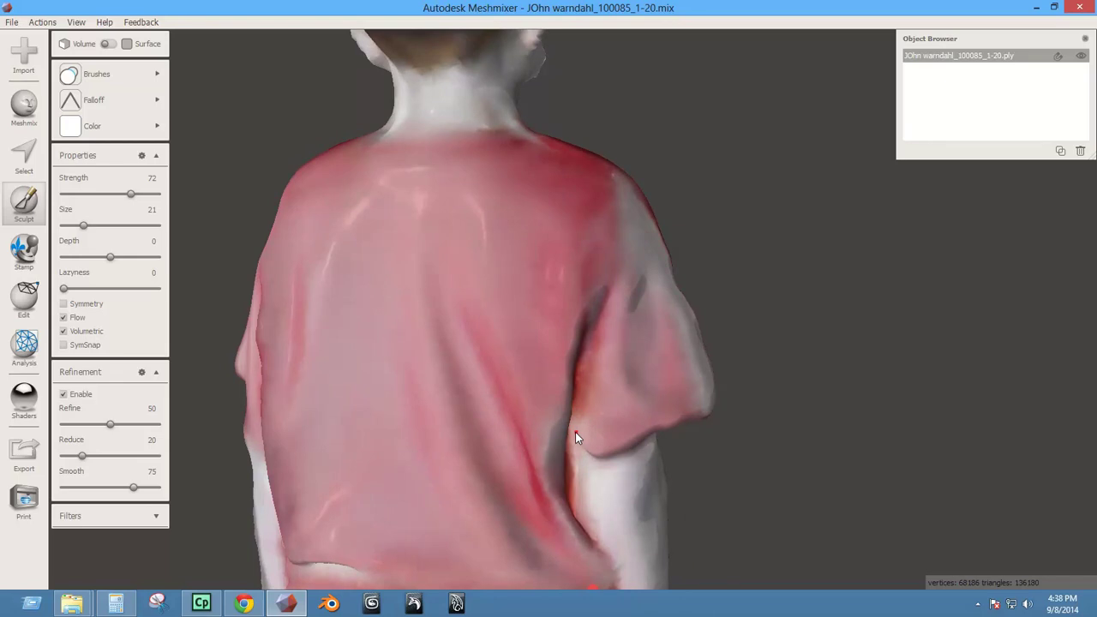
{"action": "right_click_drag", "start_coordinate": [606, 472], "coordinate": [571, 455]}
Smooth the right sleeve's inner back edge up towards the armpit and enlarge the brush to size 24.
{"action": "key", "text": "shift"}
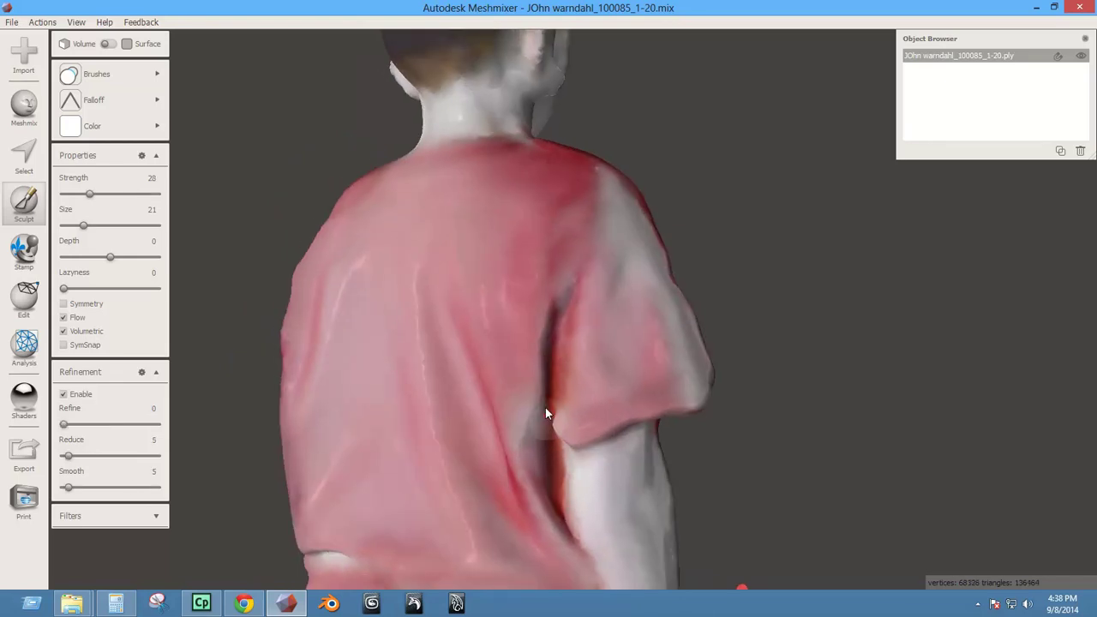
{"action": "mouse_move", "coordinate": [553, 420]}
{"action": "left_mouse_down", "text": "shift"}
{"action": "mouse_move", "coordinate": [558, 448]}
{"action": "mouse_move", "coordinate": [560, 340]}
{"action": "mouse_move", "coordinate": [554, 350]}
{"action": "left_mouse_up", "text": "shift"}
{"action": "key", "text": "bracketright"}
{"action": "key", "text": "bracketright"}
{"action": "key", "text": "bracketright"}
{"action": "key", "text": "bracketright"}
{"action": "key", "text": "bracketright"}
{"action": "key", "text": "bracketright"}
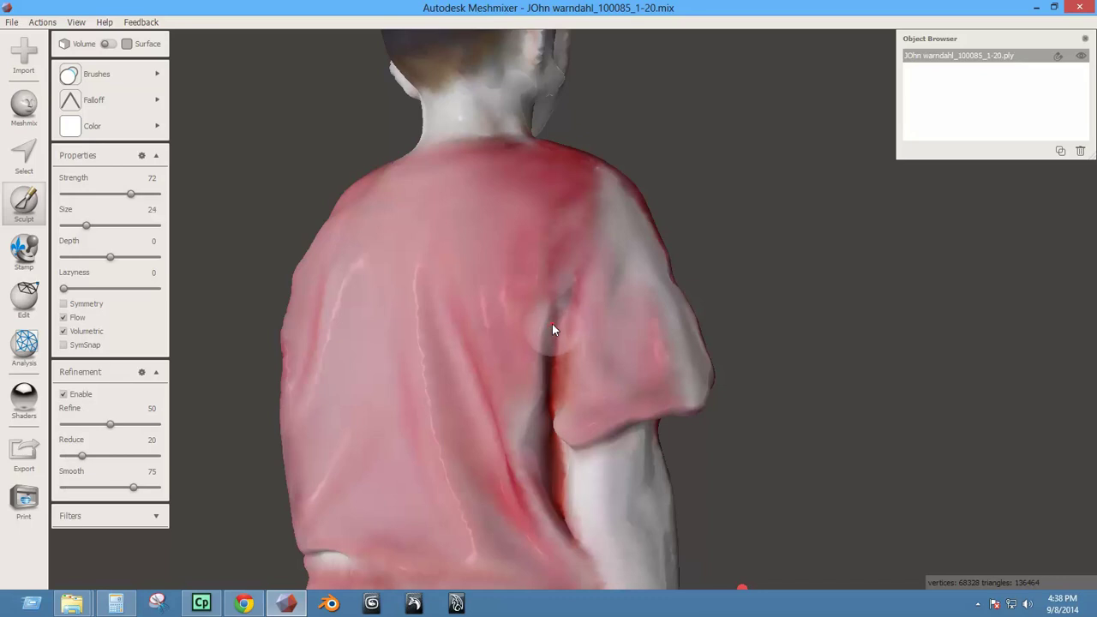
Inflate the shirt's right side beside the arm, from the back around to the front below the sleeve, enlarging the brush to size 27.
{"action": "mouse_move", "coordinate": [543, 435]}
{"action": "left_mouse_down"}
{"action": "mouse_move", "coordinate": [547, 478]}
{"action": "mouse_move", "coordinate": [572, 514]}
{"action": "left_mouse_up"}
{"action": "mouse_move", "coordinate": [572, 514]}
{"action": "right_mouse_down"}
{"action": "mouse_move", "coordinate": [463, 543]}
{"action": "mouse_move", "coordinate": [294, 563]}
{"action": "right_mouse_up"}
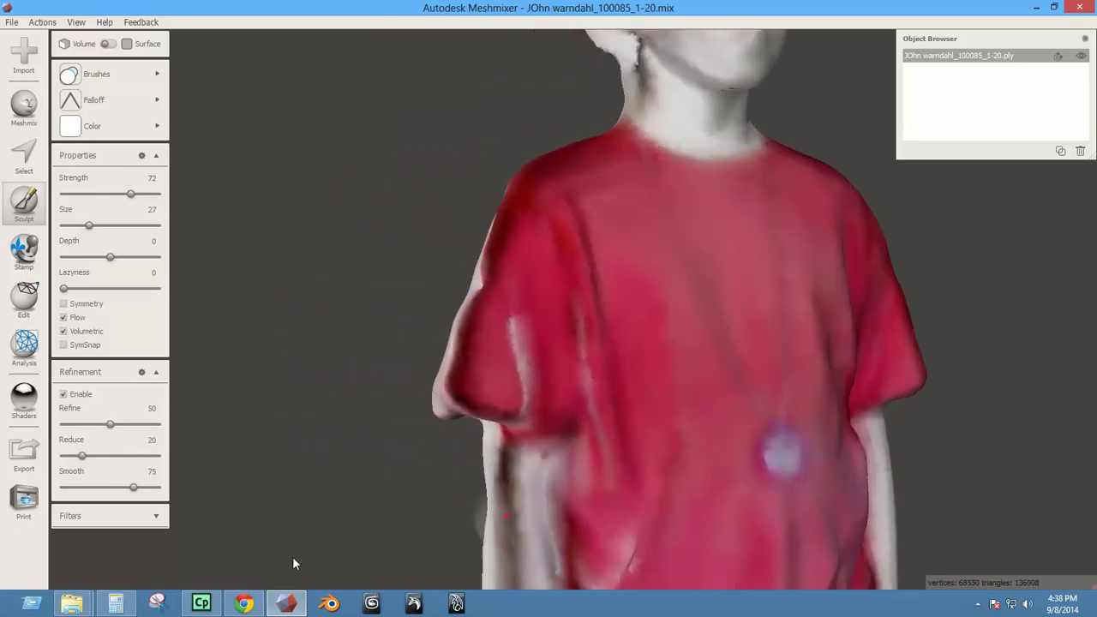
{"action": "mouse_move", "coordinate": [703, 432]}
{"action": "right_mouse_down"}
{"action": "mouse_move", "coordinate": [661, 382]}
{"action": "mouse_move", "coordinate": [691, 330]}
{"action": "right_mouse_up"}
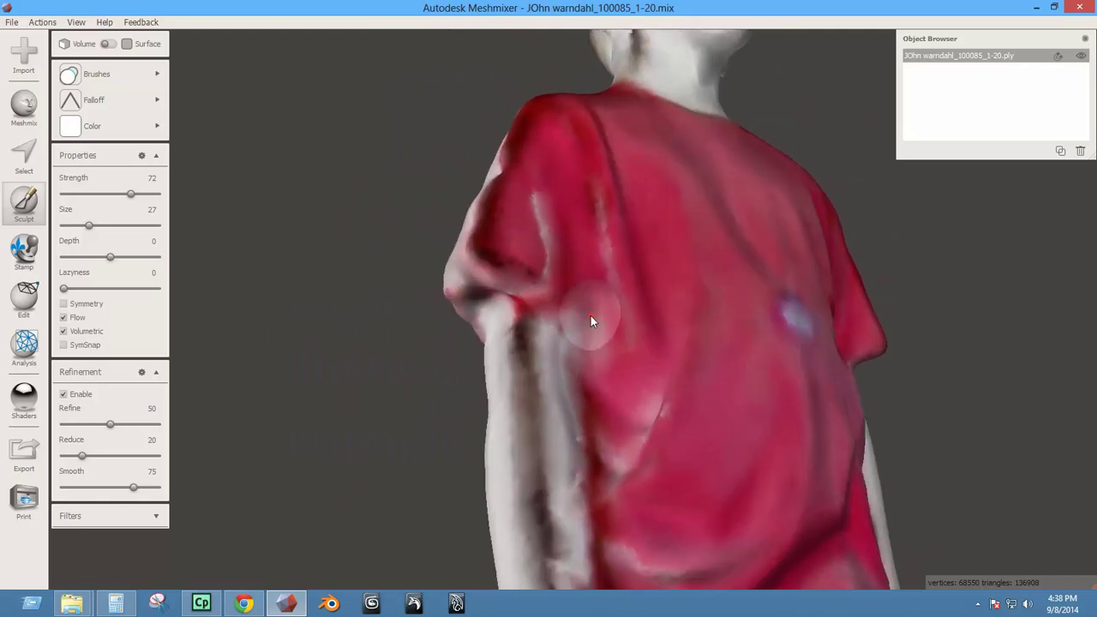
{"action": "right_click_drag", "start_coordinate": [578, 433], "coordinate": [620, 393]}
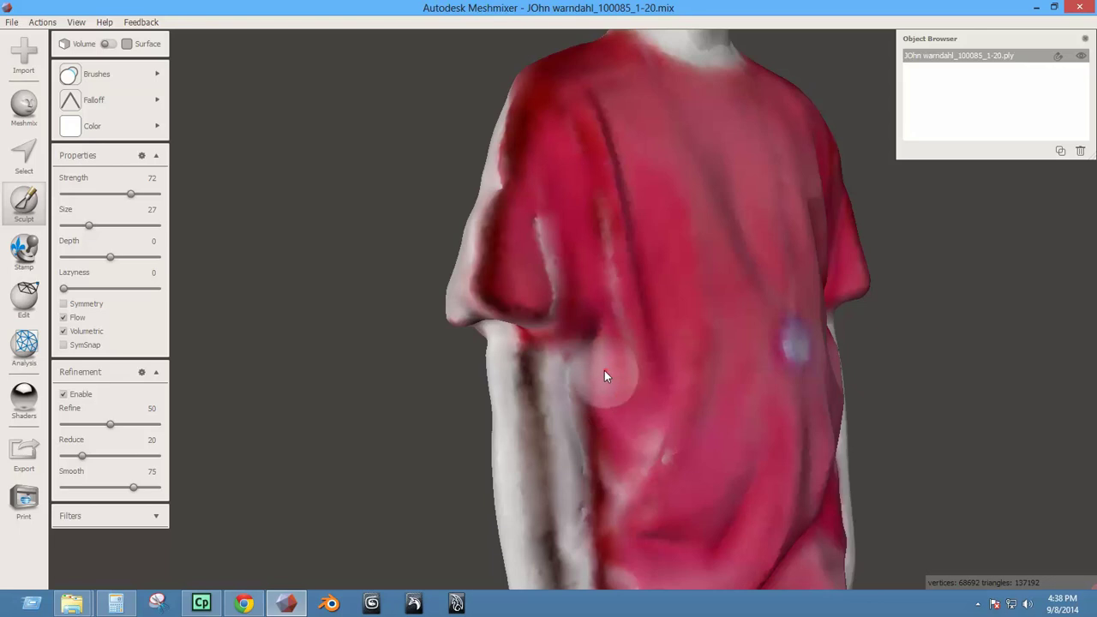
{"action": "mouse_move", "coordinate": [596, 478]}
{"action": "left_mouse_down"}
{"action": "mouse_move", "coordinate": [597, 495]}
{"action": "mouse_move", "coordinate": [582, 471]}
{"action": "mouse_move", "coordinate": [577, 525]}
{"action": "mouse_move", "coordinate": [588, 504]}
{"action": "left_mouse_up"}
{"action": "mouse_move", "coordinate": [588, 505]}
{"action": "right_mouse_down"}
{"action": "mouse_move", "coordinate": [621, 344]}
{"action": "mouse_move", "coordinate": [540, 372]}
{"action": "right_mouse_up"}
Reduce the brush to size 18 and inflate the left sleeve's hem around its outer and back side.
{"action": "right_click_drag", "start_coordinate": [637, 324], "coordinate": [394, 372]}
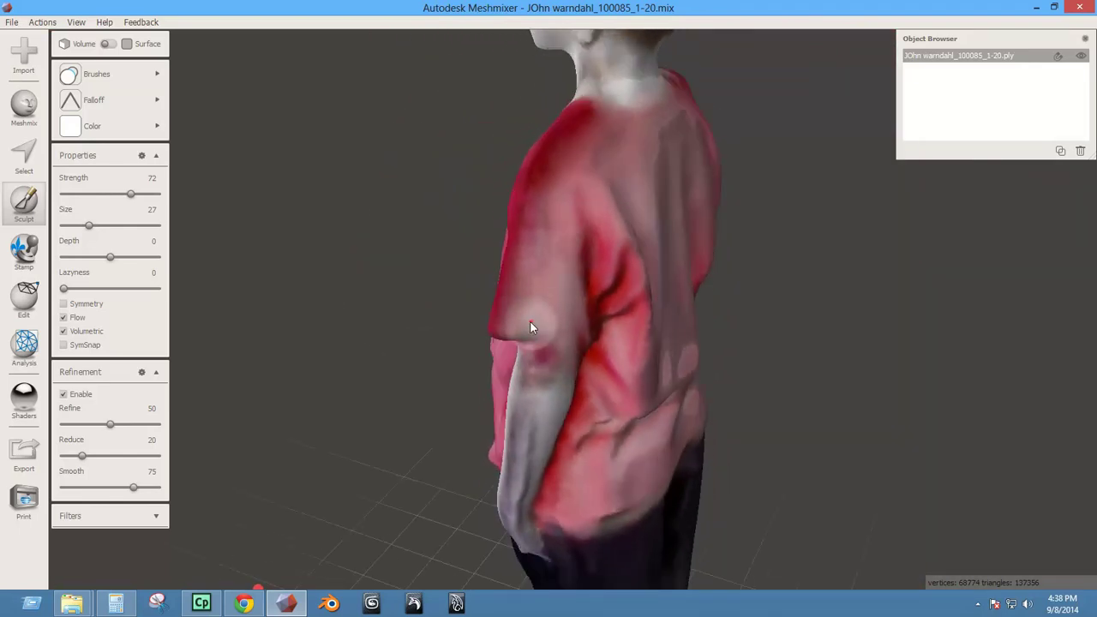
{"action": "key", "text": "["}
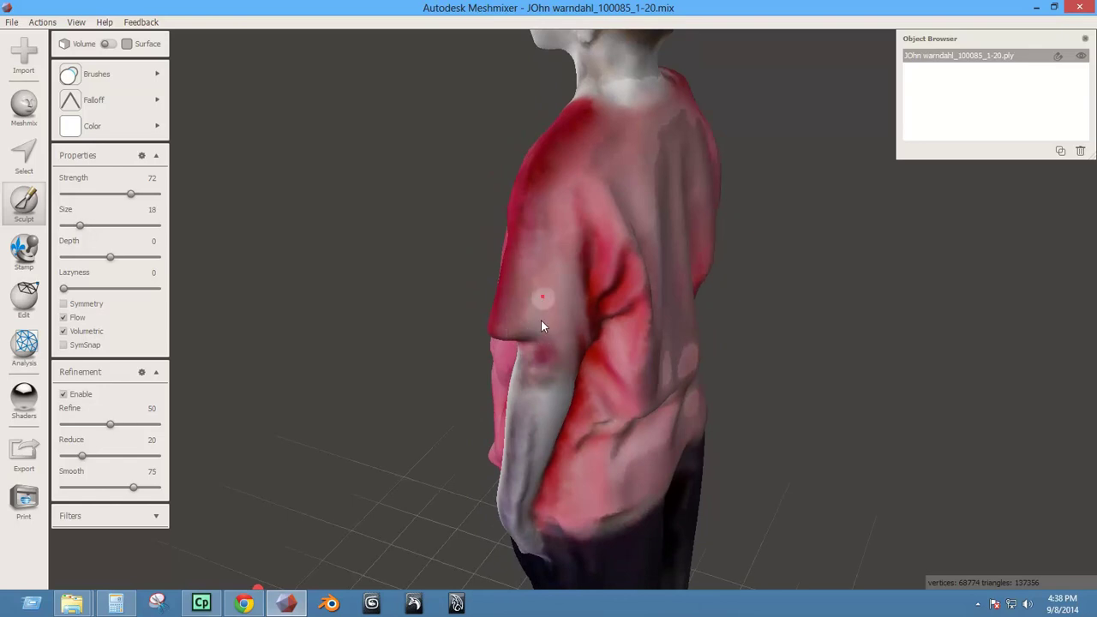
{"action": "scroll", "coordinate": [541, 319], "scroll_direction": "up", "scroll_amount": 3}
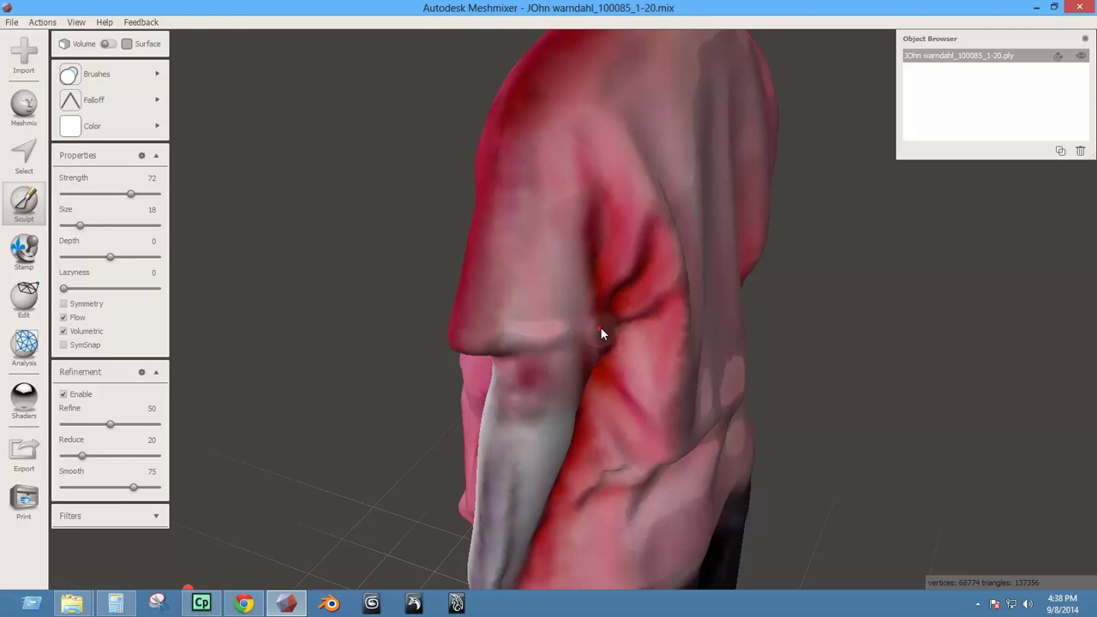
{"action": "right_click_drag", "start_coordinate": [583, 330], "coordinate": [523, 390]}
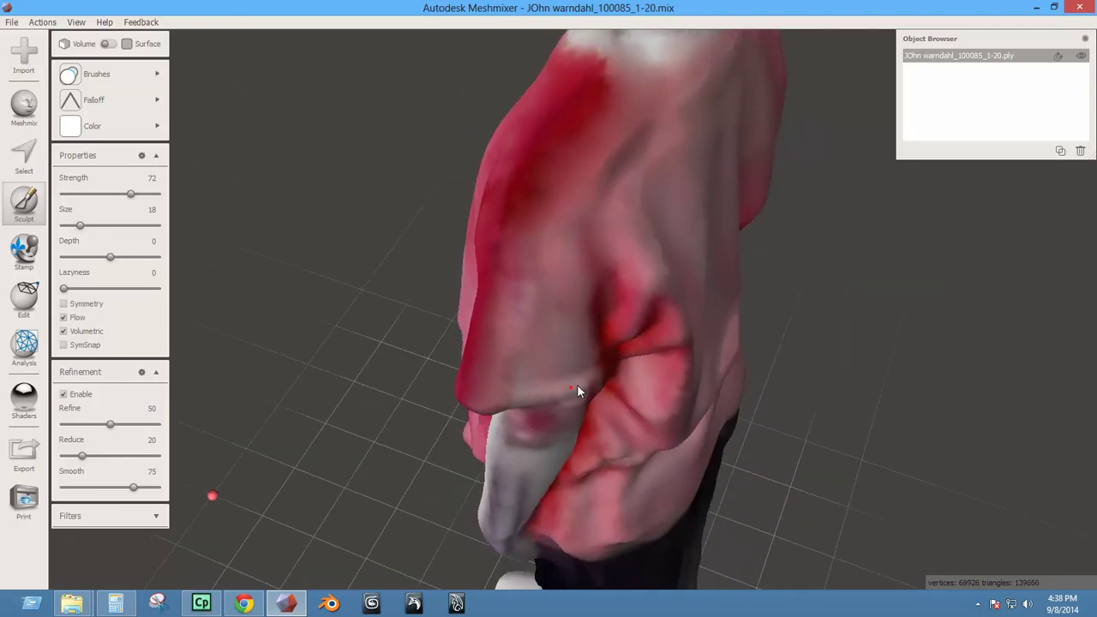
{"action": "mouse_move", "coordinate": [501, 401]}
{"action": "left_mouse_down"}
{"action": "mouse_move", "coordinate": [549, 349]}
{"action": "mouse_move", "coordinate": [543, 259]}
{"action": "left_mouse_up"}
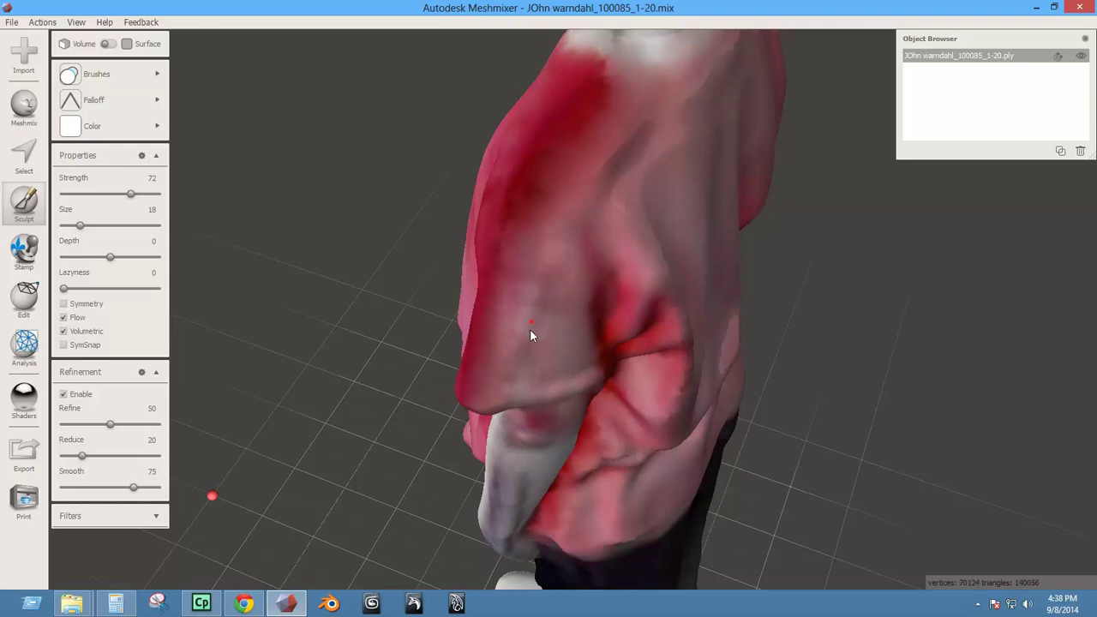
Raise the brush strength to 74, build up the left sleeve's hem further and smooth it.
{"action": "key", "text": "Up"}
{"action": "mouse_move", "coordinate": [591, 352]}
{"action": "right_mouse_down"}
{"action": "mouse_move", "coordinate": [554, 355]}
{"action": "mouse_move", "coordinate": [490, 306]}
{"action": "mouse_move", "coordinate": [645, 320]}
{"action": "mouse_move", "coordinate": [706, 289]}
{"action": "mouse_move", "coordinate": [632, 299]}
{"action": "right_mouse_up"}
{"action": "key", "text": "shift"}
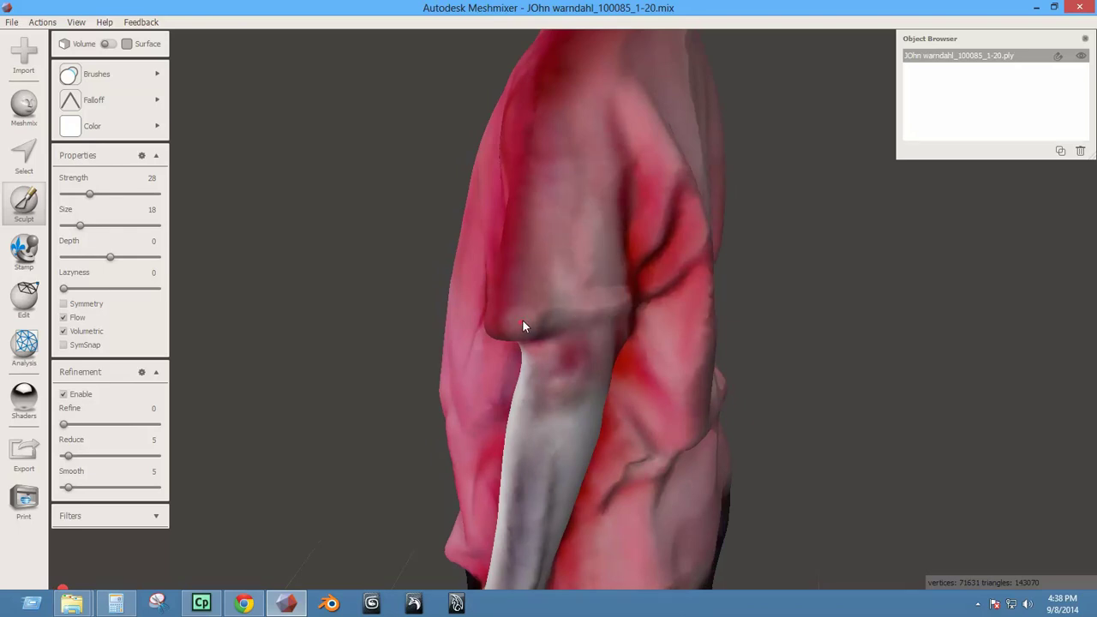
Inflate the area under the right earlobe beside the jaw and switch to the BubbleSmooth brush.
{"action": "mouse_move", "coordinate": [523, 327]}
{"action": "right_mouse_down"}
{"action": "mouse_move", "coordinate": [546, 289]}
{"action": "mouse_move", "coordinate": [452, 265]}
{"action": "mouse_move", "coordinate": [627, 368]}
{"action": "mouse_move", "coordinate": [626, 328]}
{"action": "mouse_move", "coordinate": [647, 417]}
{"action": "mouse_move", "coordinate": [656, 245]}
{"action": "mouse_move", "coordinate": [657, 431]}
{"action": "mouse_move", "coordinate": [633, 390]}
{"action": "mouse_move", "coordinate": [595, 387]}
{"action": "mouse_move", "coordinate": [584, 417]}
{"action": "mouse_move", "coordinate": [773, 413]}
{"action": "mouse_move", "coordinate": [597, 351]}
{"action": "mouse_move", "coordinate": [596, 383]}
{"action": "mouse_move", "coordinate": [607, 361]}
{"action": "mouse_move", "coordinate": [605, 446]}
{"action": "mouse_move", "coordinate": [583, 422]}
{"action": "mouse_move", "coordinate": [712, 401]}
{"action": "mouse_move", "coordinate": [702, 390]}
{"action": "mouse_move", "coordinate": [894, 387]}
{"action": "mouse_move", "coordinate": [676, 406]}
{"action": "mouse_move", "coordinate": [798, 397]}
{"action": "mouse_move", "coordinate": [763, 417]}
{"action": "mouse_move", "coordinate": [437, 411]}
{"action": "right_mouse_up"}
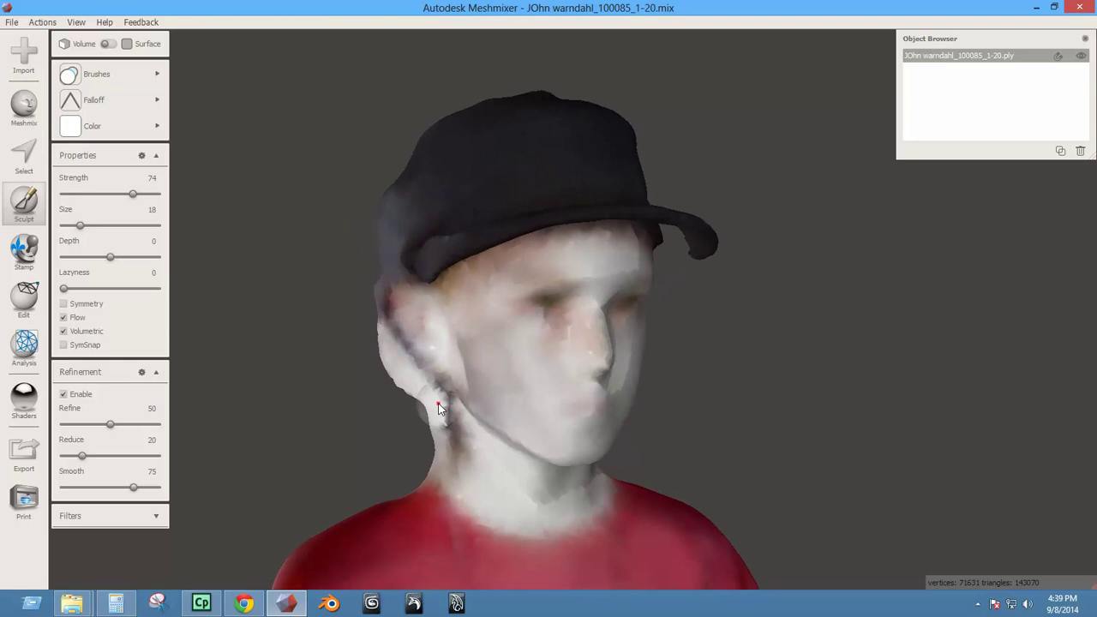
{"action": "mouse_move", "coordinate": [437, 410]}
{"action": "left_mouse_down"}
{"action": "mouse_move", "coordinate": [441, 393]}
{"action": "mouse_move", "coordinate": [439, 403]}
{"action": "left_mouse_up"}
{"action": "mouse_move", "coordinate": [85, 74]}
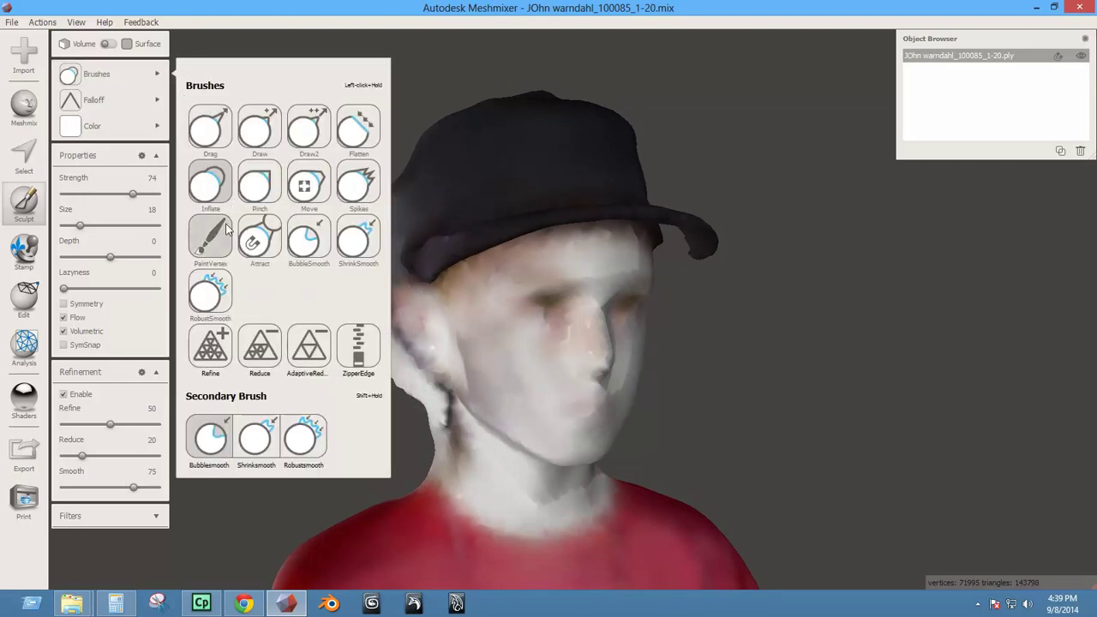
{"action": "left_click", "coordinate": [309, 242]}
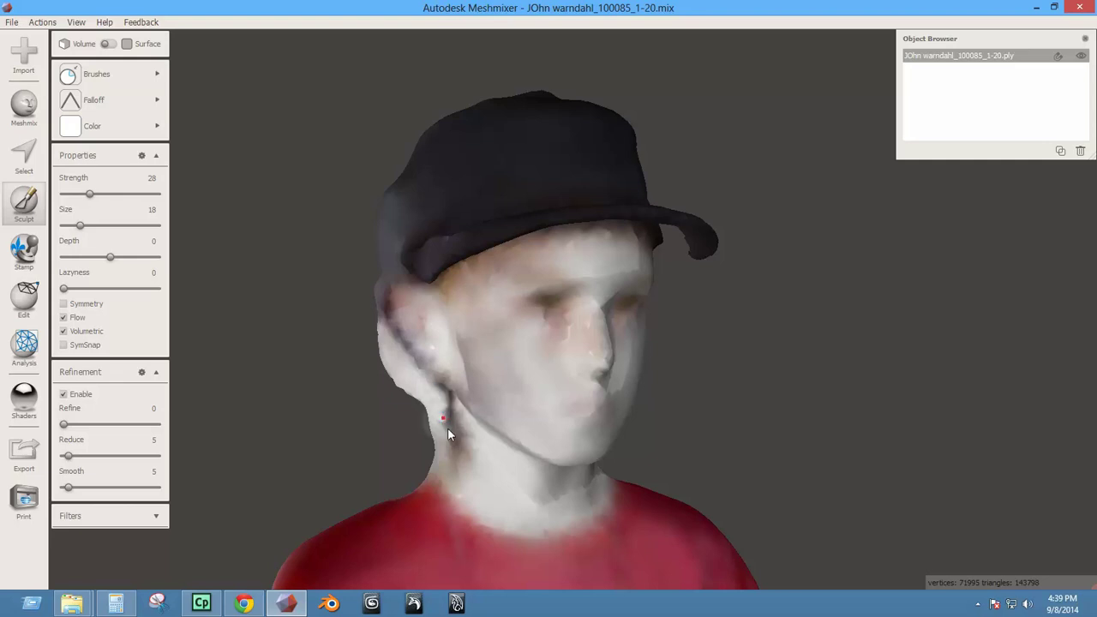
Raise the smoothing strength to 62 and smooth the lump under the right earlobe.
{"action": "right_click_drag", "start_coordinate": [448, 428], "coordinate": [439, 405]}
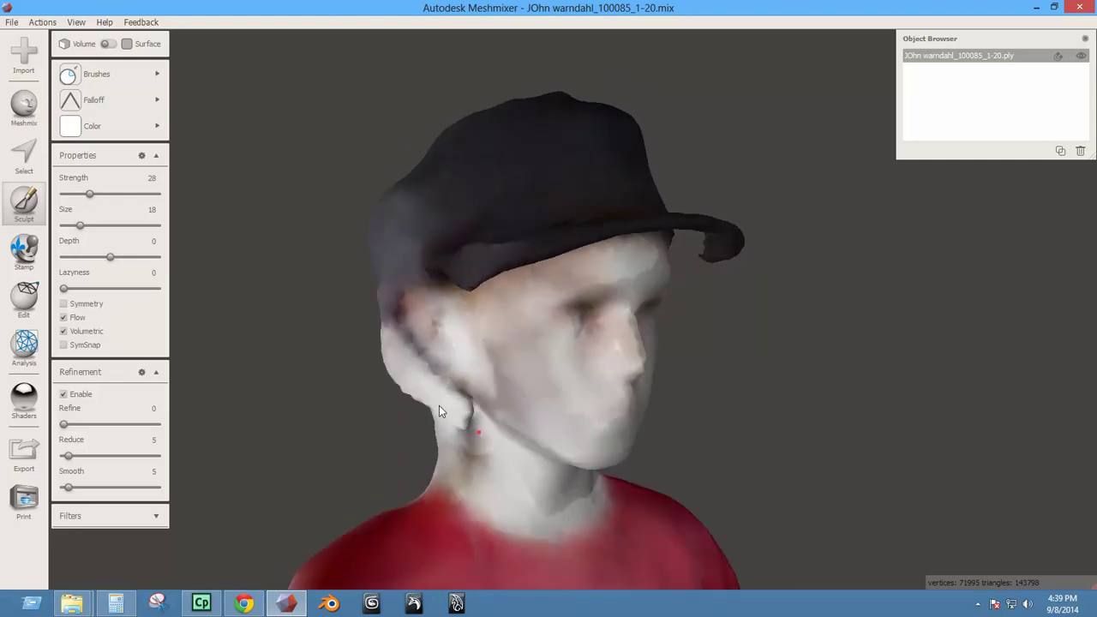
{"action": "key", "text": "Up"}
{"action": "key", "text": "Up"}
{"action": "key", "text": "Up"}
{"action": "key", "text": "Up"}
{"action": "key", "text": "Up"}
{"action": "key", "text": "Up"}
{"action": "key", "text": "Up"}
{"action": "key", "text": "Up"}
{"action": "key", "text": "Up"}
{"action": "key", "text": "Up"}
{"action": "key", "text": "Up"}
{"action": "key", "text": "Up"}
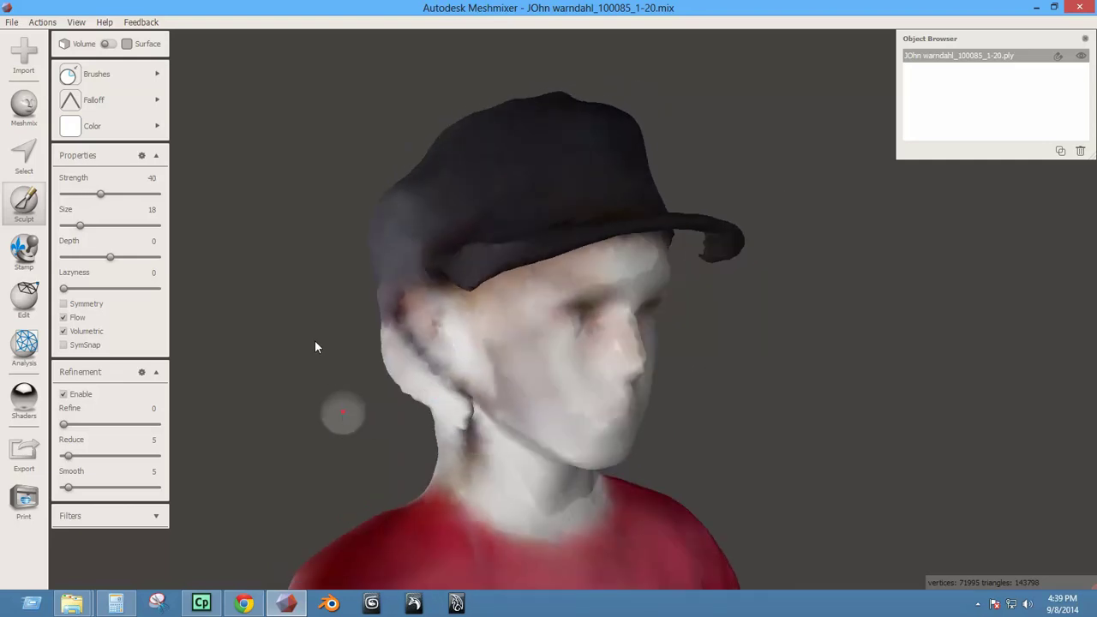
{"action": "key", "text": "Up"}
{"action": "key", "text": "Up"}
{"action": "key", "text": "Up"}
{"action": "key", "text": "Up"}
{"action": "key", "text": "Up"}
{"action": "key", "text": "Up"}
{"action": "key", "text": "Up"}
{"action": "key", "text": "Up"}
{"action": "key", "text": "Up"}
{"action": "key", "text": "Up"}
{"action": "key", "text": "Up"}
{"action": "key", "text": "Up"}
{"action": "key", "text": "Up"}
{"action": "key", "text": "Up"}
{"action": "key", "text": "Up"}
{"action": "key", "text": "Up"}
{"action": "key", "text": "Up"}
{"action": "key", "text": "Up"}
{"action": "key", "text": "Up"}
{"action": "key", "text": "Up"}
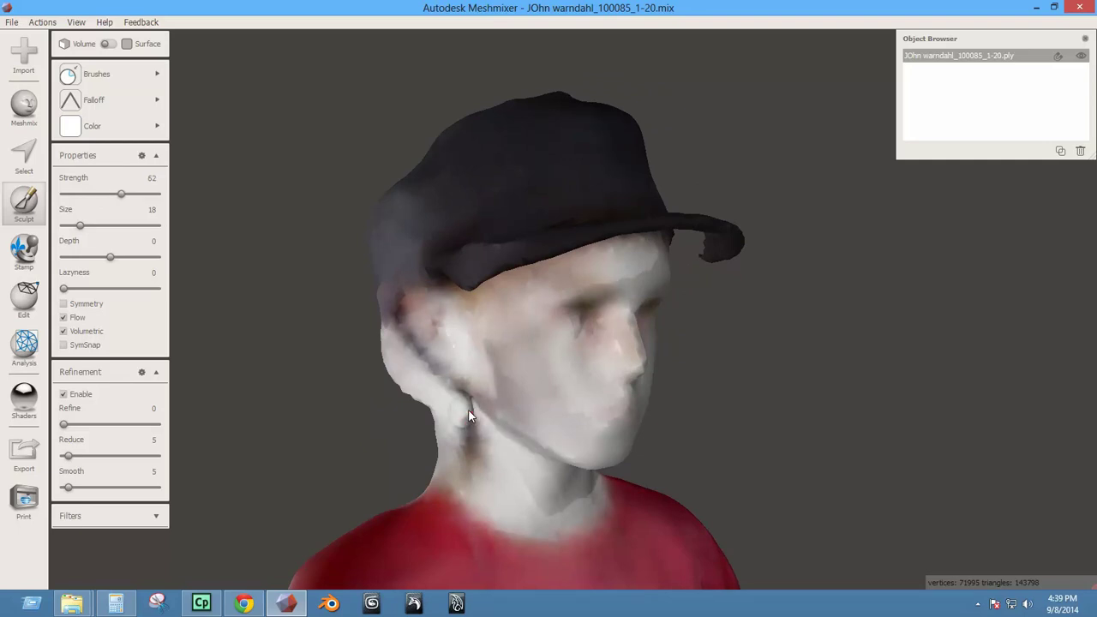
{"action": "left_click_drag", "start_coordinate": [468, 407], "coordinate": [486, 456]}
{"action": "right_click_drag", "start_coordinate": [588, 441], "coordinate": [434, 429]}
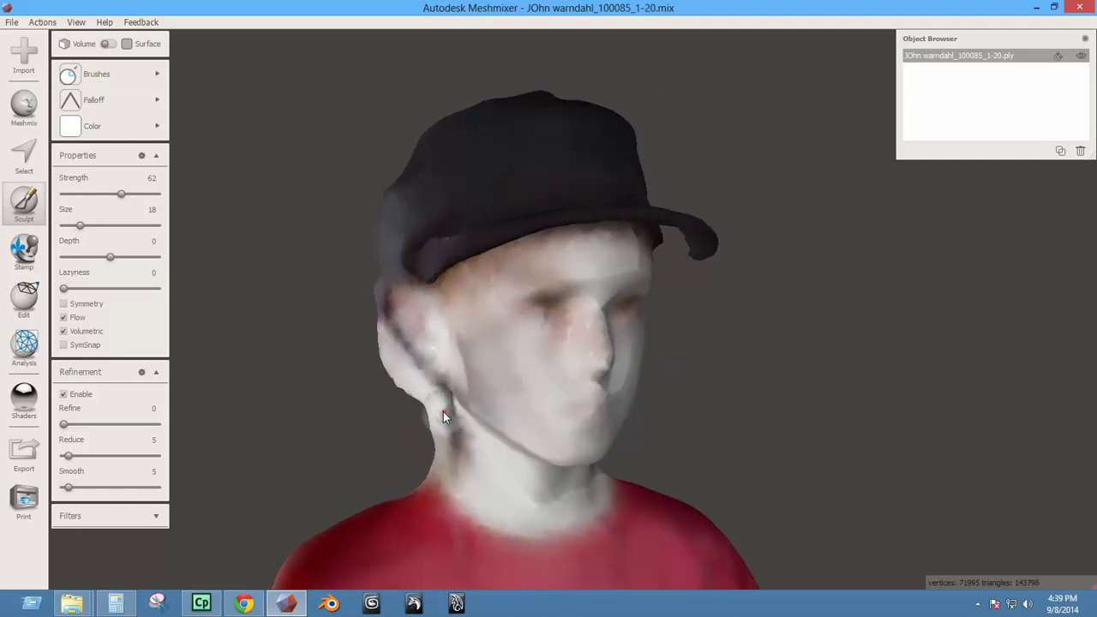
Select the lump under the right earlobe and expand the selection outward by several rings.
{"action": "key", "text": "s"}
{"action": "left_click", "coordinate": [437, 404]}
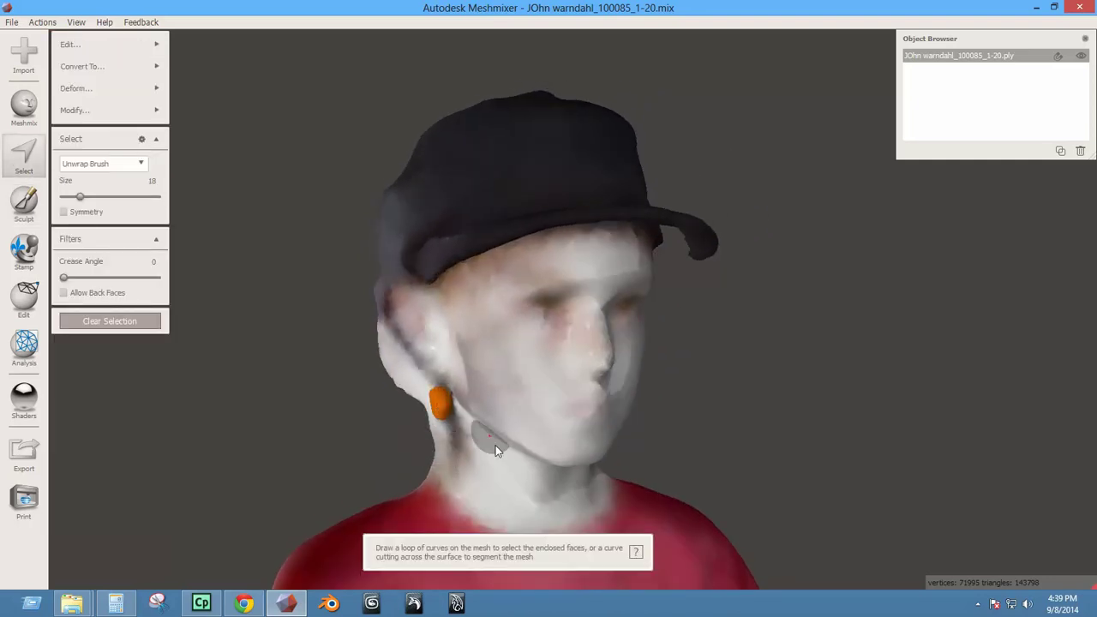
{"action": "right_click_drag", "start_coordinate": [490, 441], "coordinate": [923, 447]}
{"action": "key", "text": "greater"}
{"action": "key", "text": "greater"}
{"action": "key", "text": "greater"}
{"action": "key", "text": "greater"}
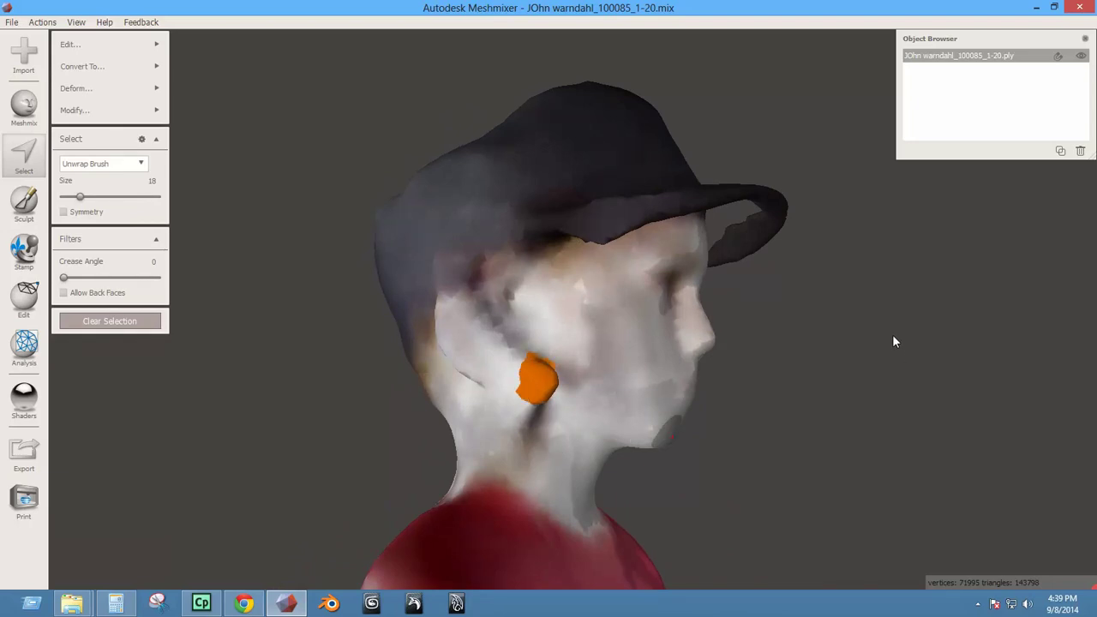
{"action": "key", "text": "greater"}
{"action": "key", "text": "greater"}
{"action": "key", "text": "greater"}
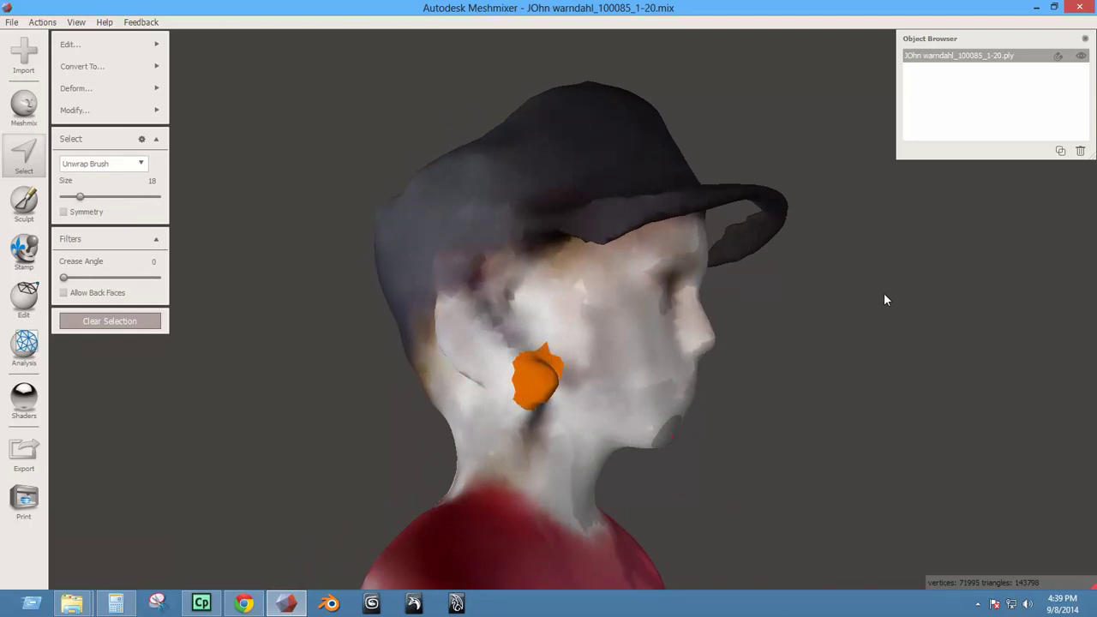
{"action": "key", "text": "f"}
{"action": "mouse_move", "coordinate": [688, 353]}
{"action": "right_mouse_down"}
{"action": "mouse_move", "coordinate": [526, 401]}
{"action": "mouse_move", "coordinate": [443, 366]}
{"action": "mouse_move", "coordinate": [569, 408]}
{"action": "mouse_move", "coordinate": [606, 389]}
{"action": "mouse_move", "coordinate": [579, 408]}
{"action": "right_mouse_up"}
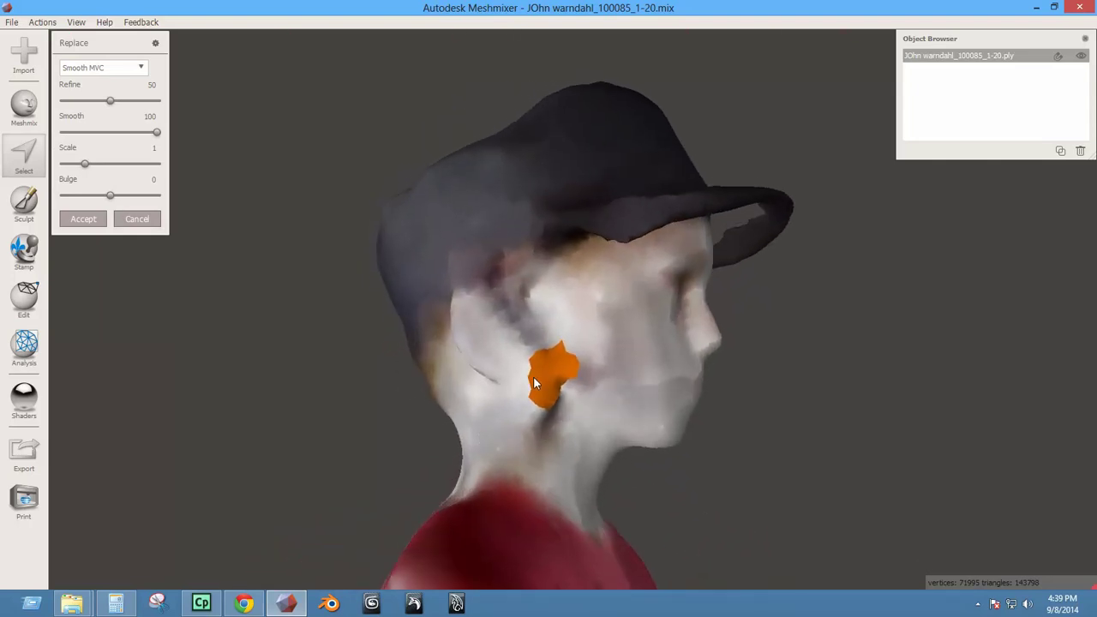
{"action": "key", "text": "Return"}
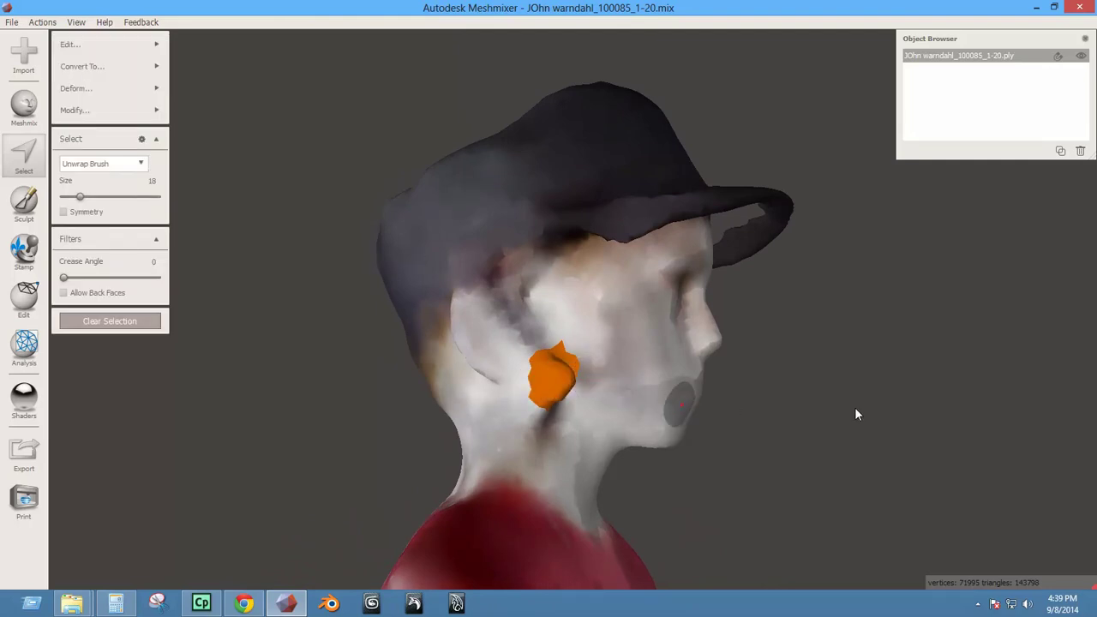
Replace the selected lump under the right earlobe with a Smooth MVC patch, increase its bulge slightly and clear the selection.
{"action": "key", "text": "f"}
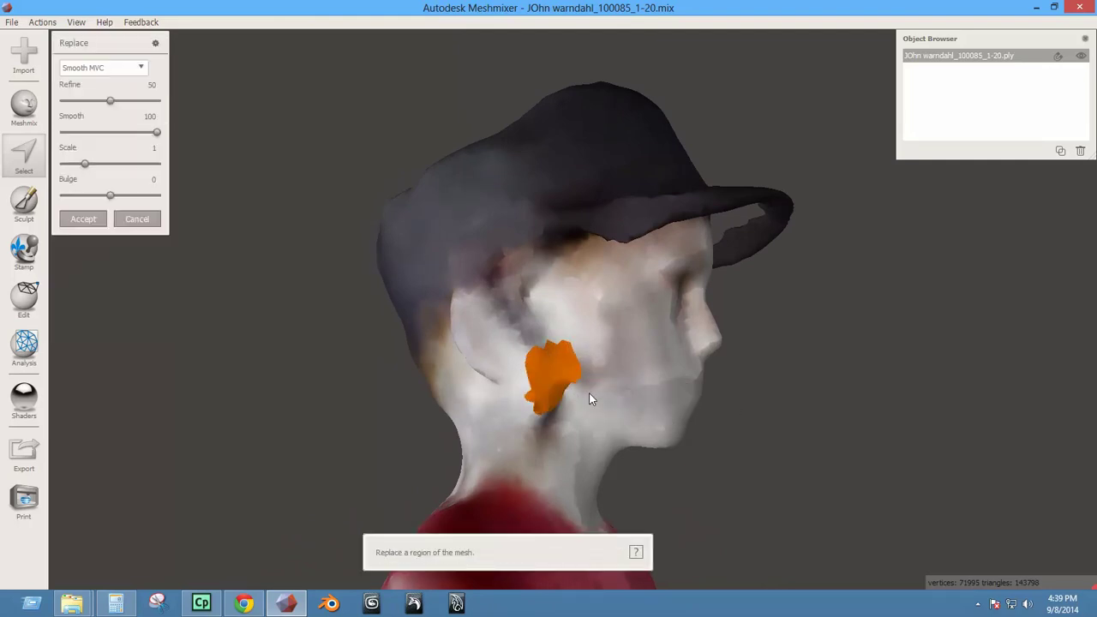
{"action": "right_click_drag", "start_coordinate": [408, 422], "coordinate": [245, 441]}
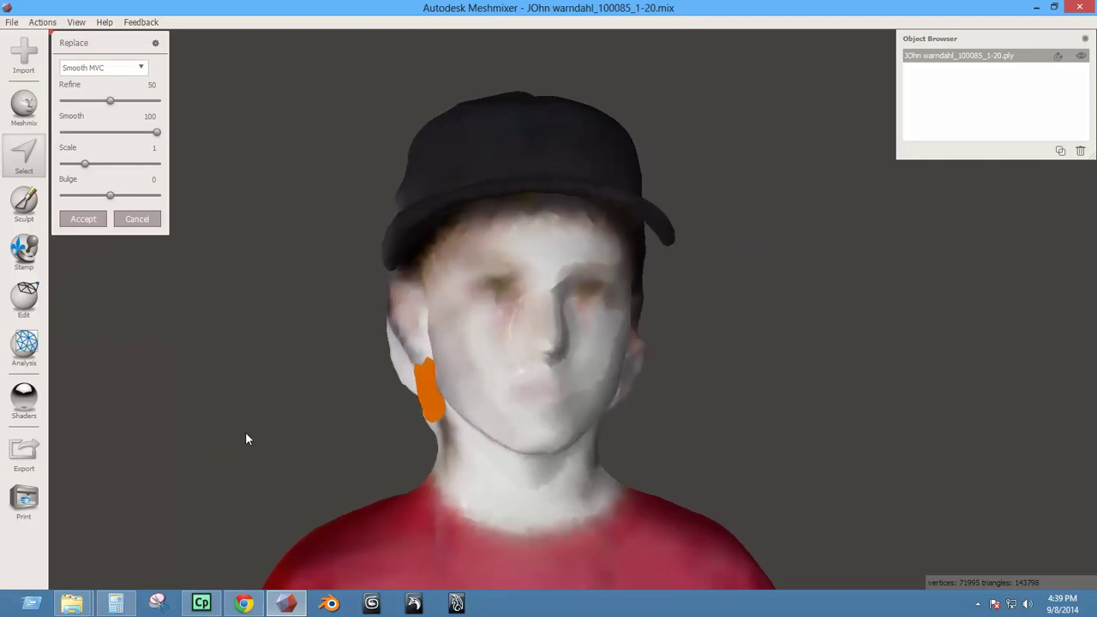
{"action": "left_click_drag", "start_coordinate": [108, 198], "coordinate": [124, 197]}
{"action": "left_click", "coordinate": [85, 219]}
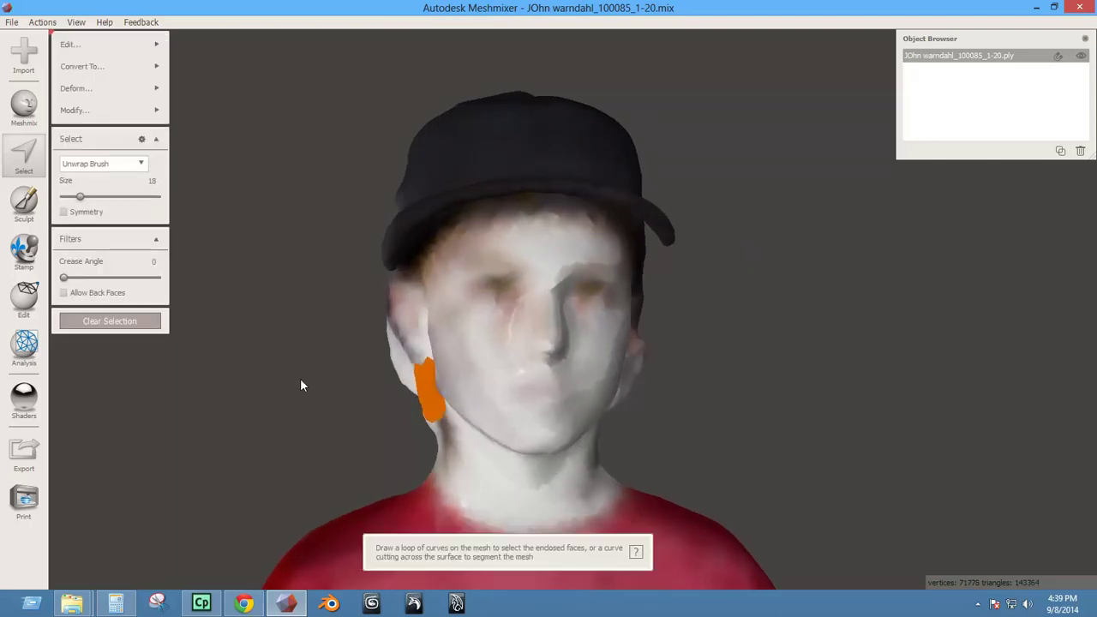
{"action": "right_click_drag", "start_coordinate": [300, 378], "coordinate": [445, 392]}
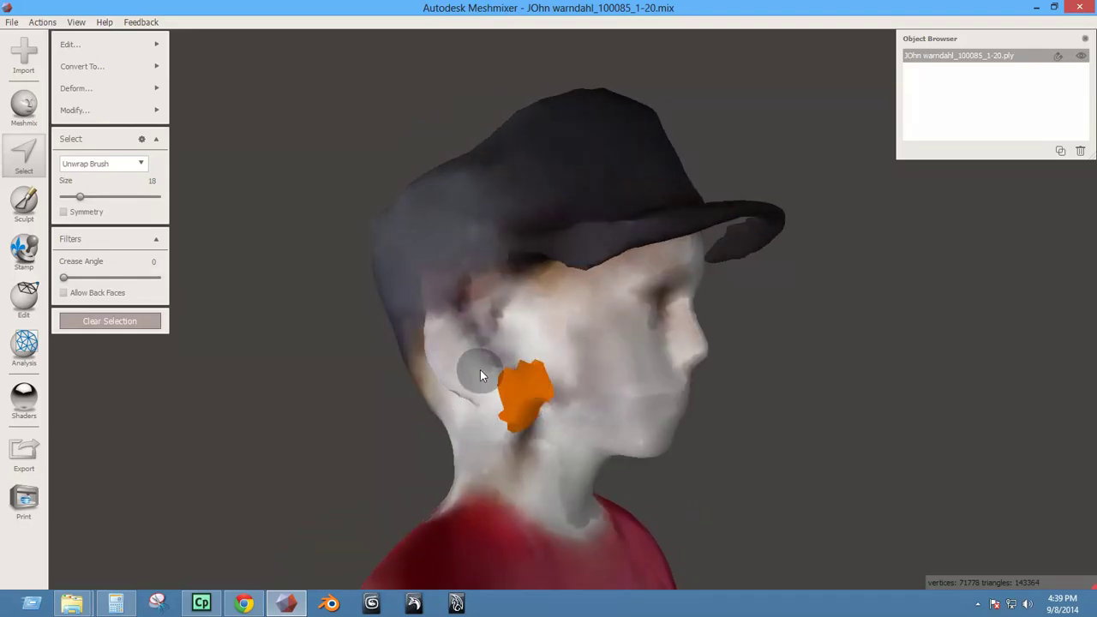
{"action": "mouse_move", "coordinate": [467, 379]}
{"action": "right_mouse_down"}
{"action": "mouse_move", "coordinate": [512, 396]}
{"action": "mouse_move", "coordinate": [612, 387]}
{"action": "right_mouse_up"}
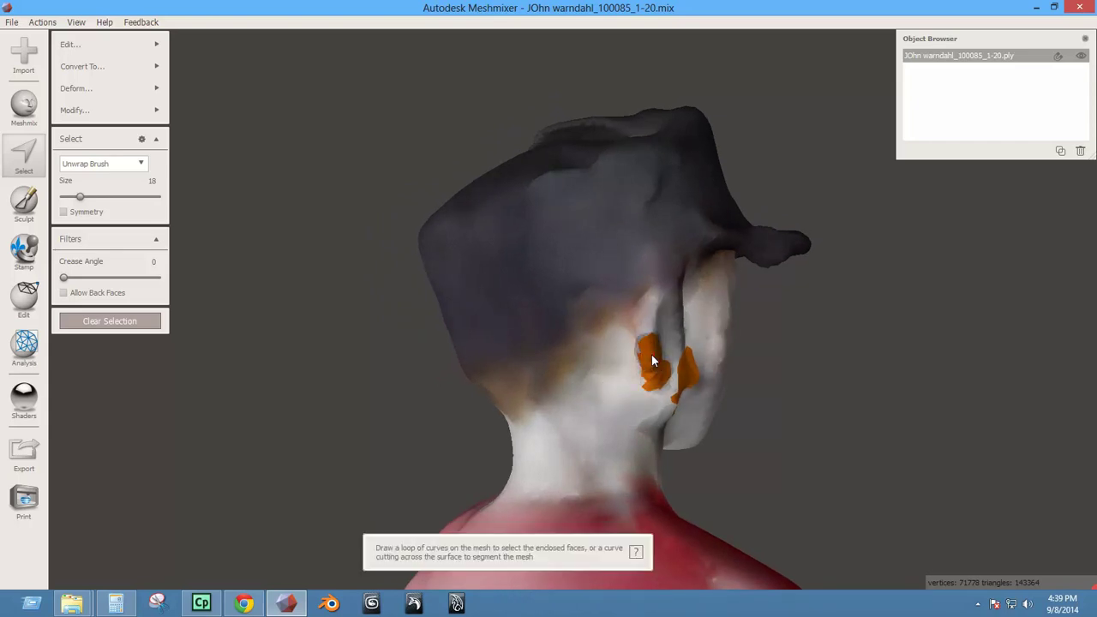
{"action": "key", "text": "Escape"}
Select the back rim and outer surface of the right ear, replace it with a Smooth MVC patch and clear the selection.
{"action": "left_click", "coordinate": [658, 369]}
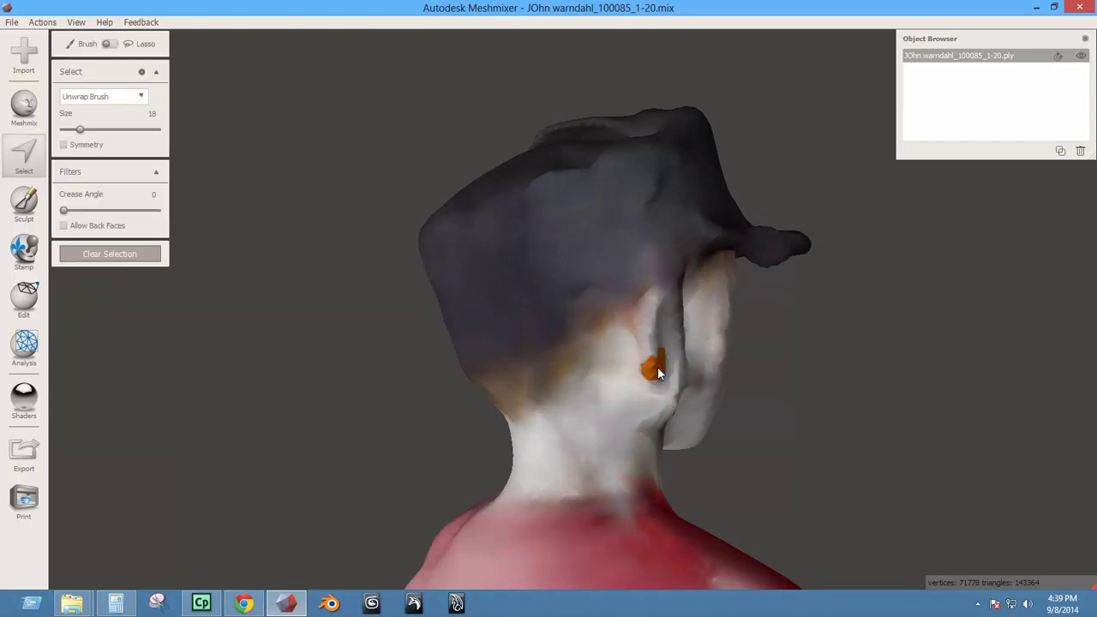
{"action": "left_click_drag", "start_coordinate": [655, 314], "coordinate": [657, 312]}
{"action": "mouse_move", "coordinate": [663, 404]}
{"action": "right_mouse_down"}
{"action": "mouse_move", "coordinate": [412, 427]}
{"action": "mouse_move", "coordinate": [461, 412]}
{"action": "mouse_move", "coordinate": [553, 414]}
{"action": "mouse_move", "coordinate": [627, 373]}
{"action": "right_mouse_up"}
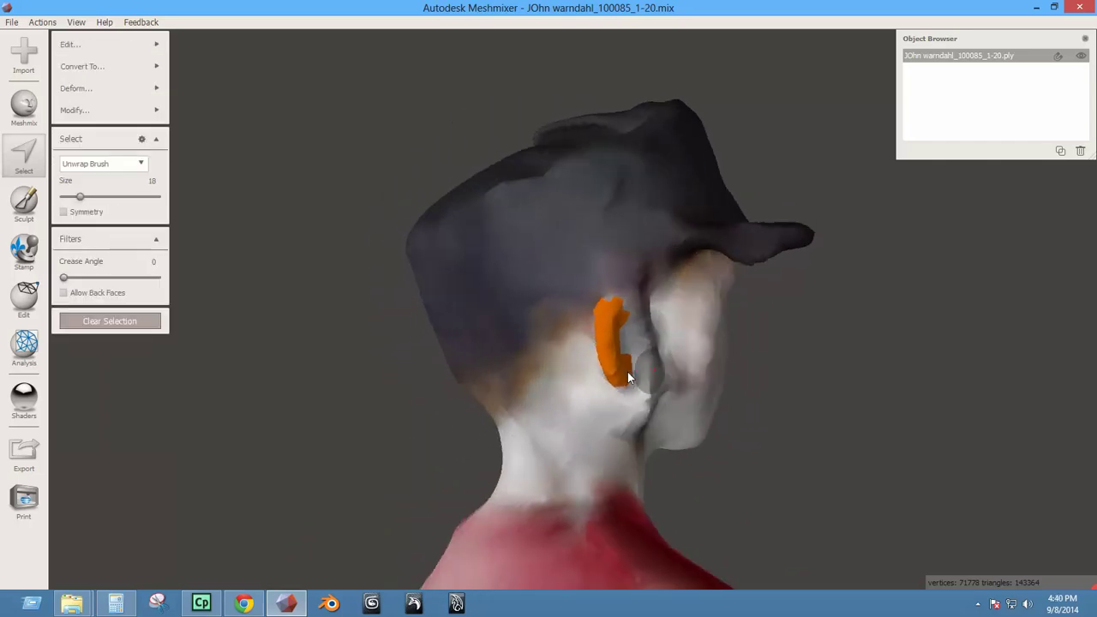
{"action": "left_click", "coordinate": [613, 307]}
{"action": "right_click_drag", "start_coordinate": [627, 422], "coordinate": [525, 400]}
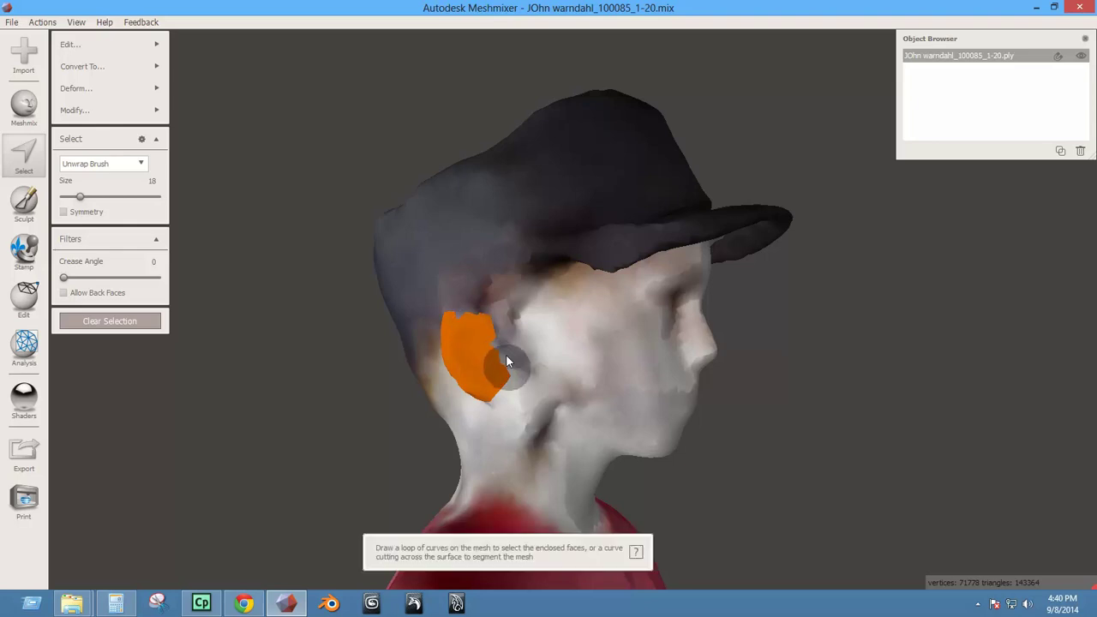
{"action": "mouse_move", "coordinate": [524, 407]}
{"action": "right_mouse_down"}
{"action": "mouse_move", "coordinate": [453, 398]}
{"action": "mouse_move", "coordinate": [539, 403]}
{"action": "mouse_move", "coordinate": [536, 392]}
{"action": "right_mouse_up"}
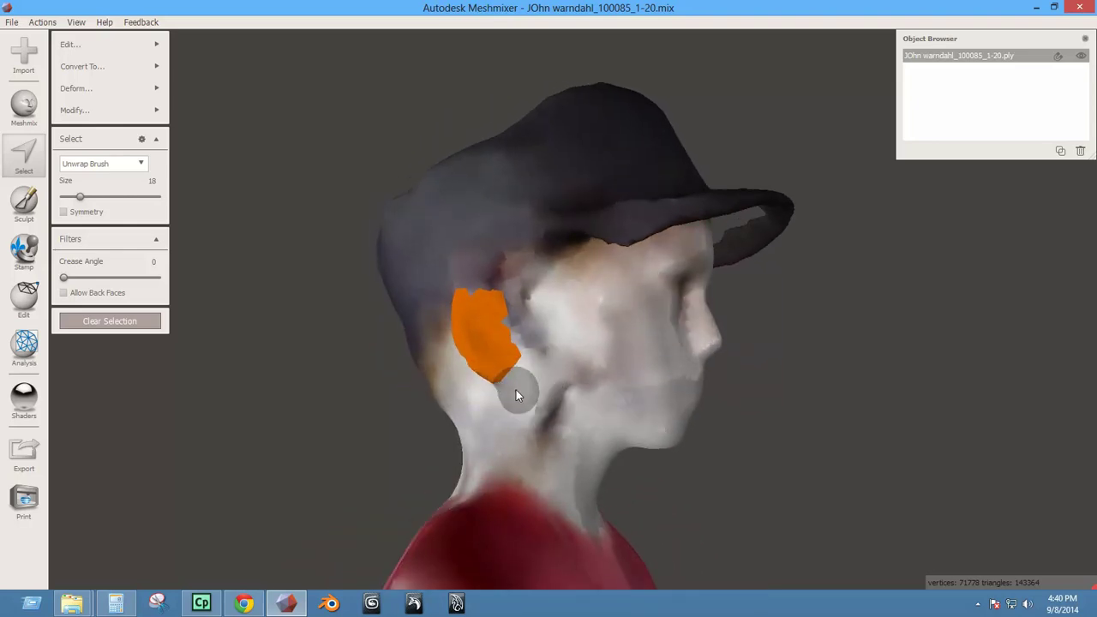
{"action": "key", "text": "f"}
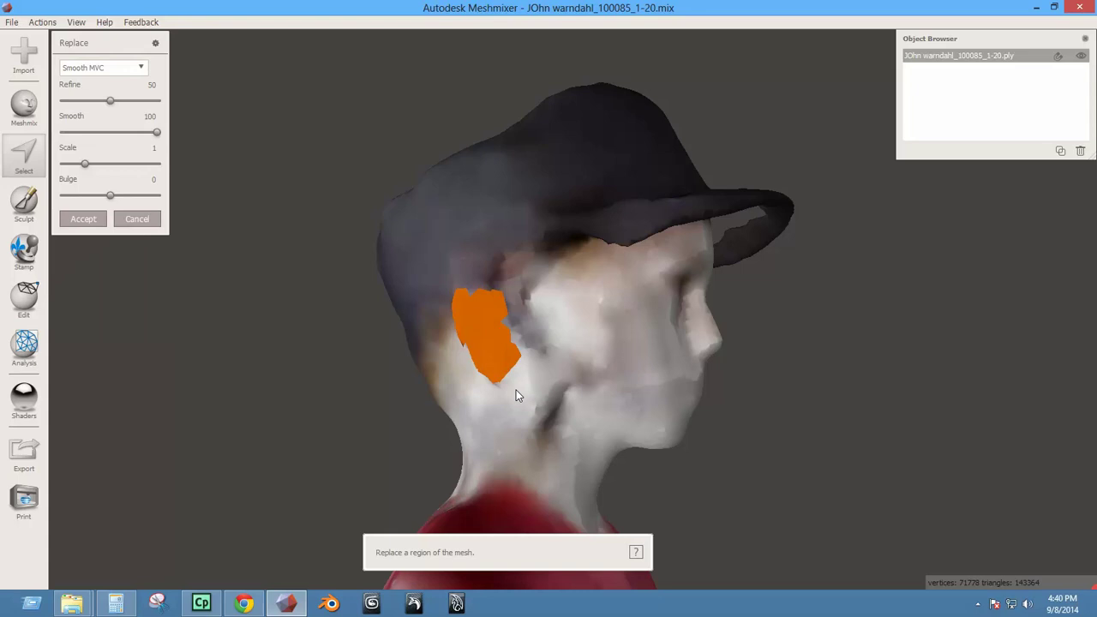
{"action": "left_click", "coordinate": [83, 218]}
{"action": "key", "text": "Escape"}
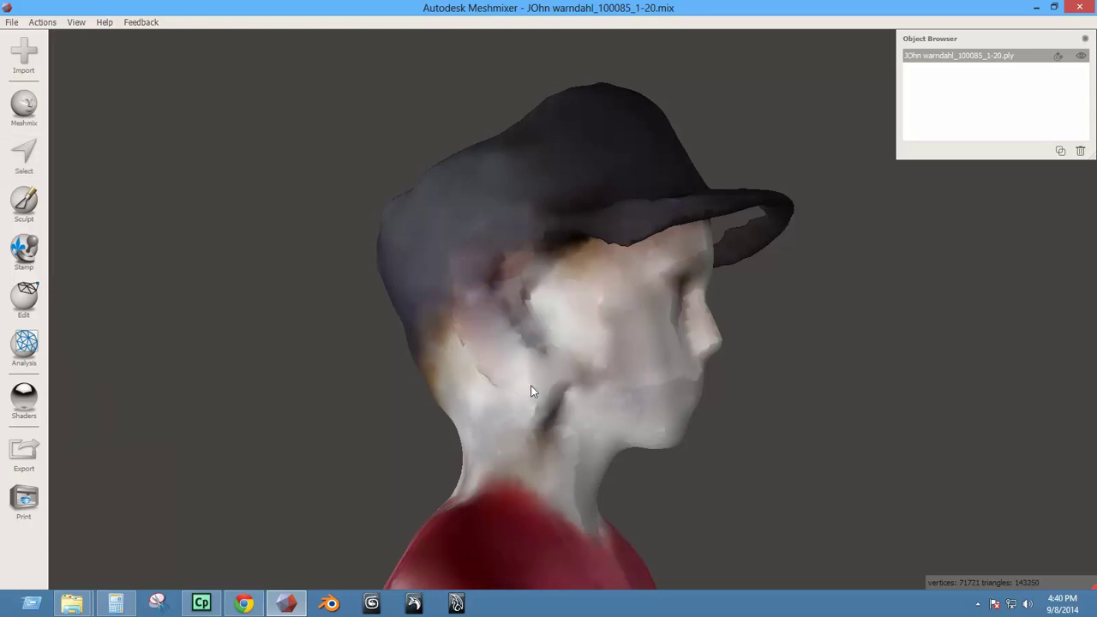
Smooth the patched right ear, the cheek in front of it and the crease under the jaw with the sculpt brush.
{"action": "right_click_drag", "start_coordinate": [531, 386], "coordinate": [657, 398]}
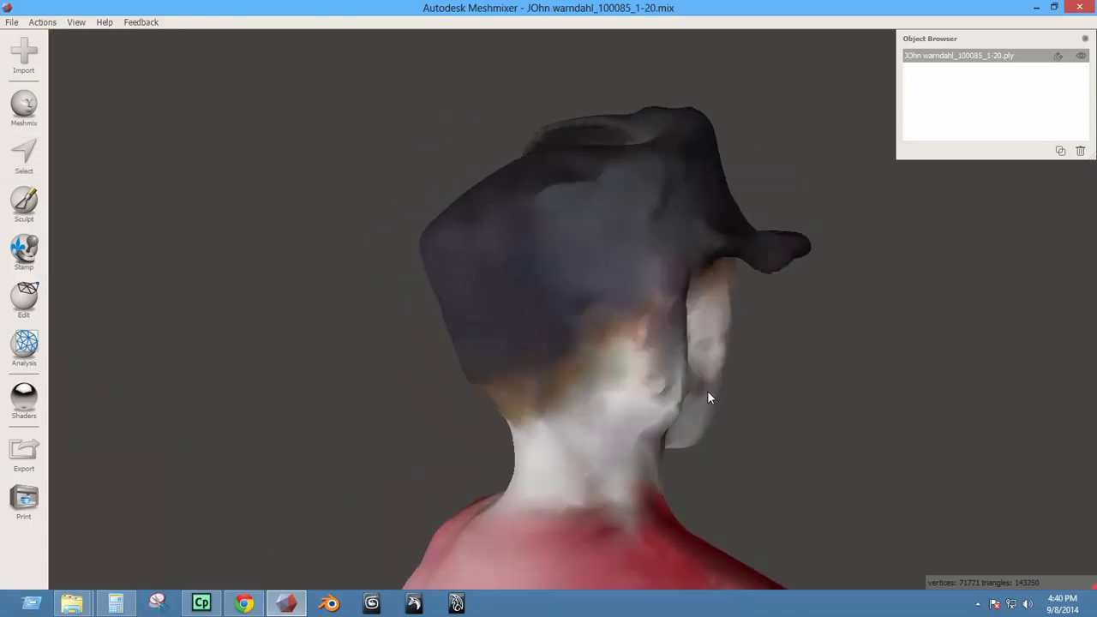
{"action": "left_click", "coordinate": [24, 201]}
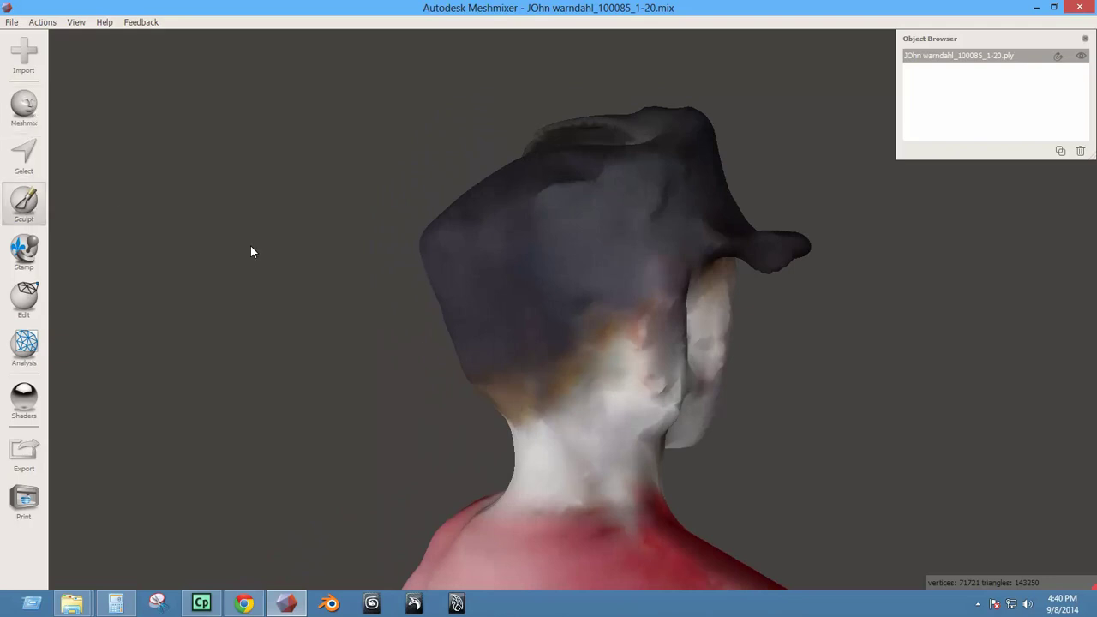
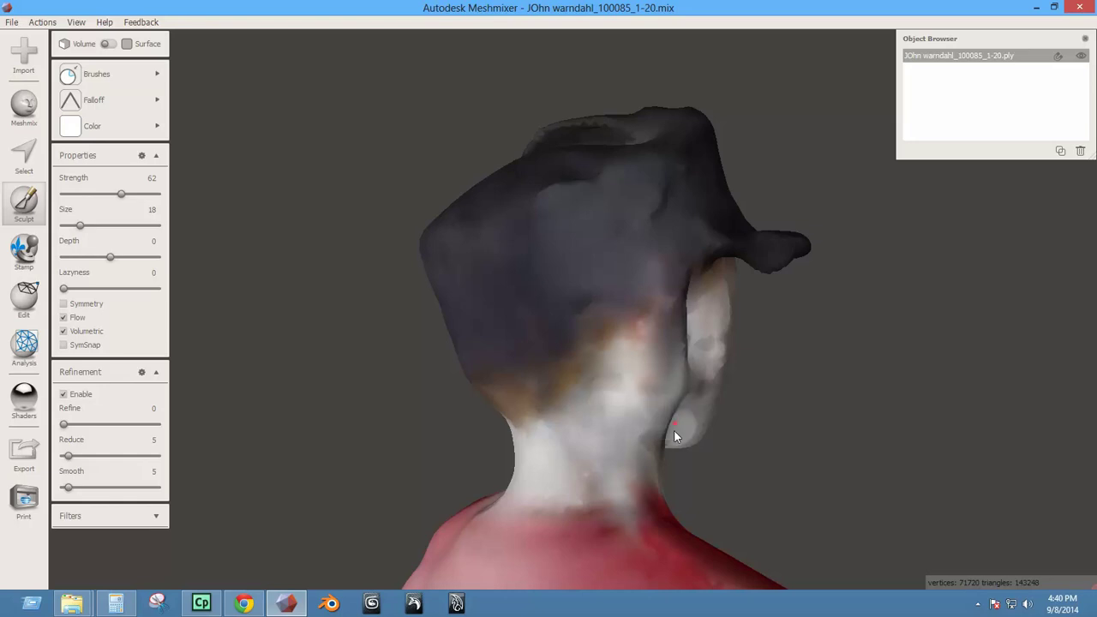
{"action": "right_click_drag", "start_coordinate": [671, 433], "coordinate": [522, 400]}
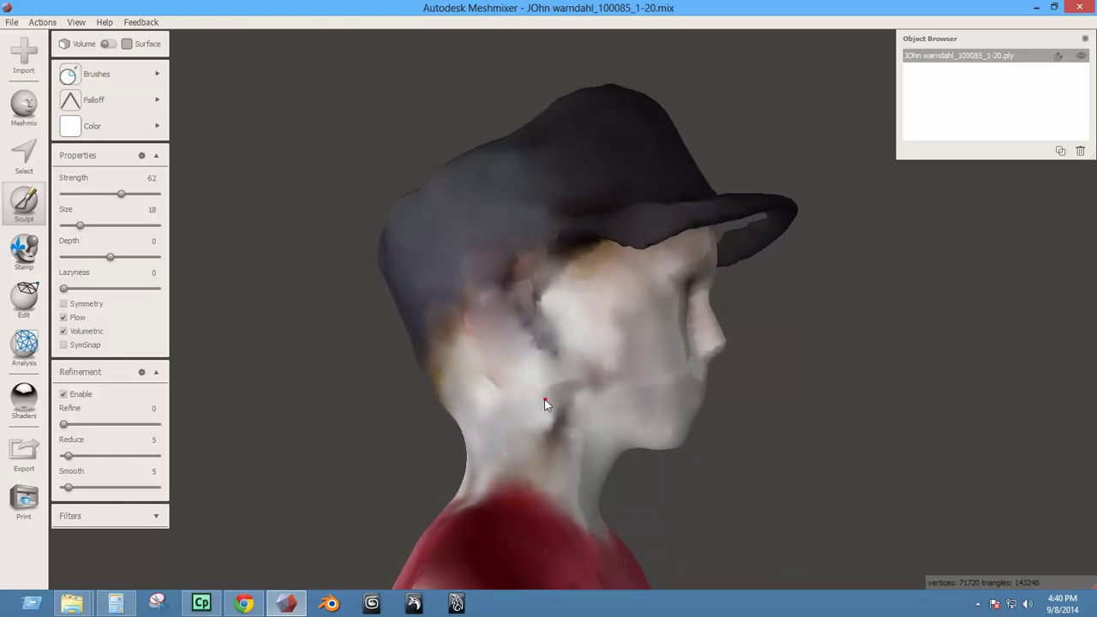
{"action": "mouse_move", "coordinate": [569, 371]}
{"action": "left_mouse_down"}
{"action": "mouse_move", "coordinate": [490, 363]}
{"action": "mouse_move", "coordinate": [543, 296]}
{"action": "mouse_move", "coordinate": [520, 303]}
{"action": "mouse_move", "coordinate": [585, 308]}
{"action": "left_mouse_up"}
{"action": "mouse_move", "coordinate": [619, 342]}
{"action": "left_mouse_down"}
{"action": "mouse_move", "coordinate": [565, 397]}
{"action": "mouse_move", "coordinate": [551, 383]}
{"action": "mouse_move", "coordinate": [550, 426]}
{"action": "left_mouse_up"}
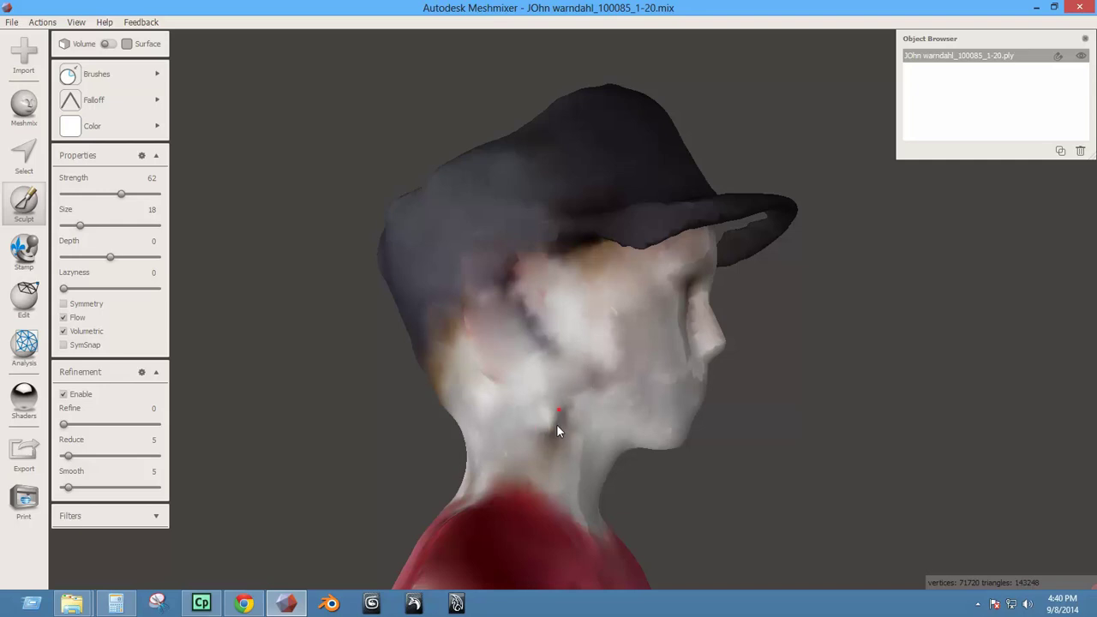
{"action": "right_click_drag", "start_coordinate": [584, 499], "coordinate": [561, 495]}
{"action": "right_click_drag", "start_coordinate": [527, 429], "coordinate": [517, 338]}
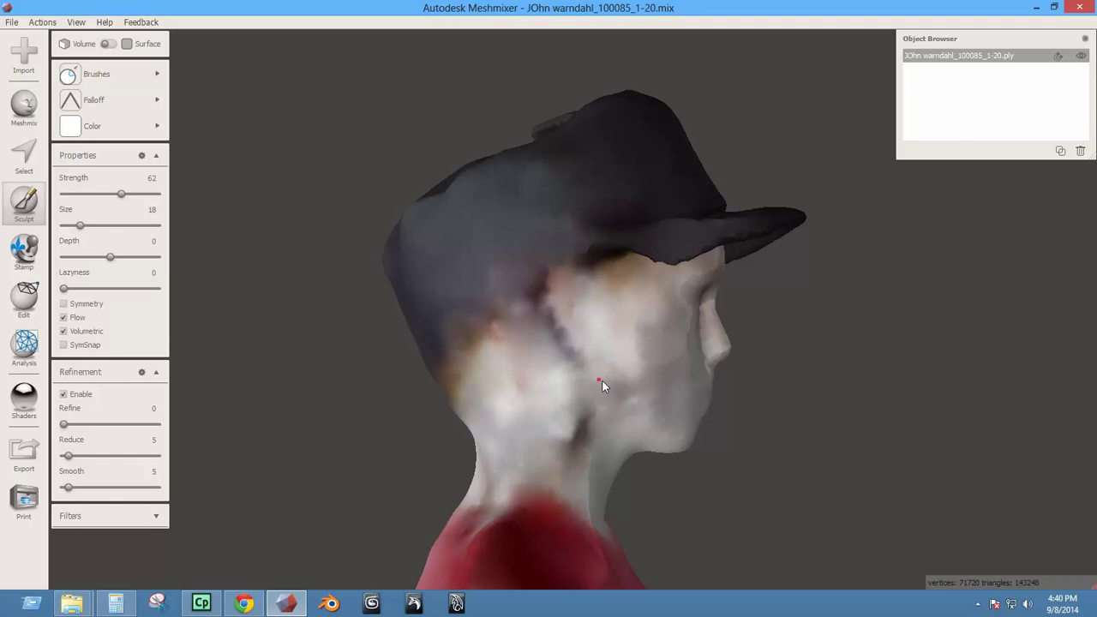
Increase the brush size to 22 and smooth the outline from the right ear down to the neck.
{"action": "right_click_drag", "start_coordinate": [603, 380], "coordinate": [428, 430]}
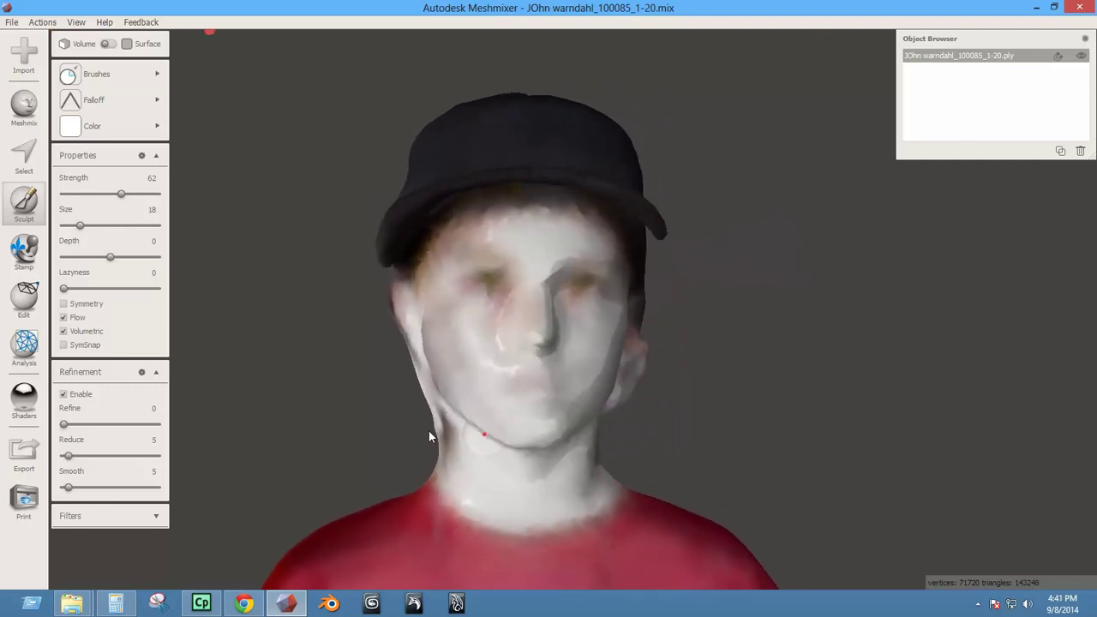
{"action": "key", "text": "bracketright"}
{"action": "key", "text": "bracketright"}
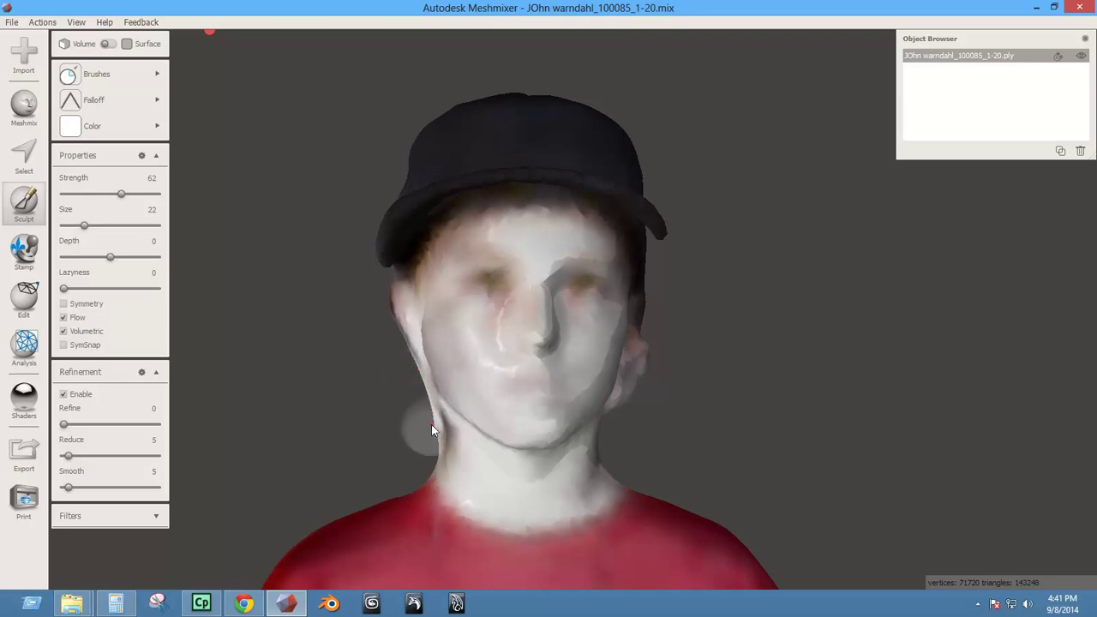
{"action": "right_click_drag", "start_coordinate": [443, 505], "coordinate": [672, 470]}
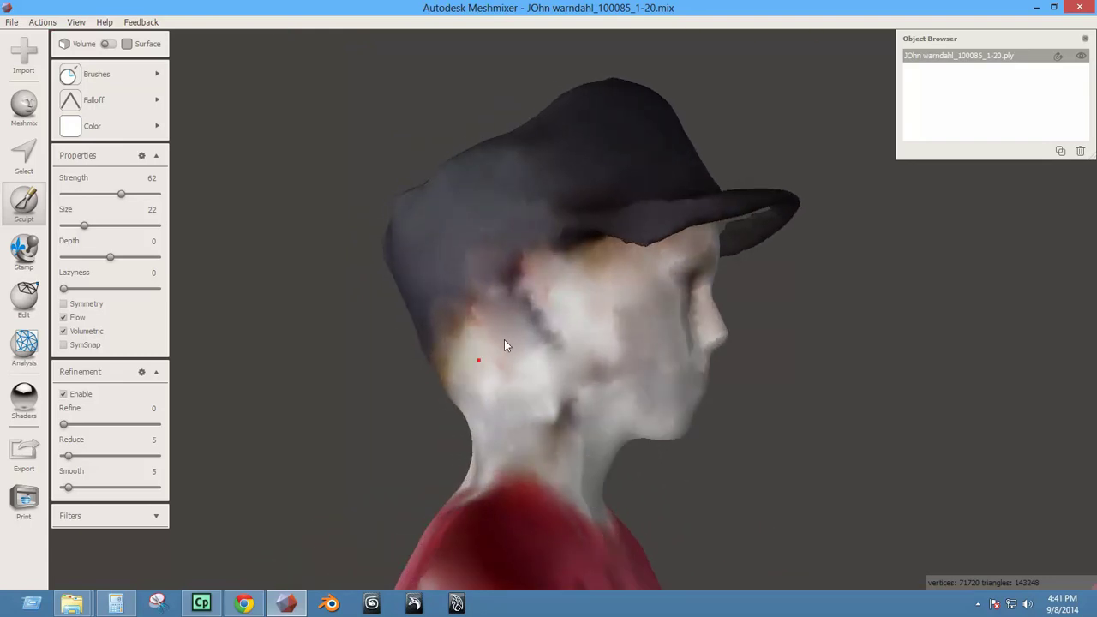
{"action": "right_click_drag", "start_coordinate": [571, 436], "coordinate": [618, 480]}
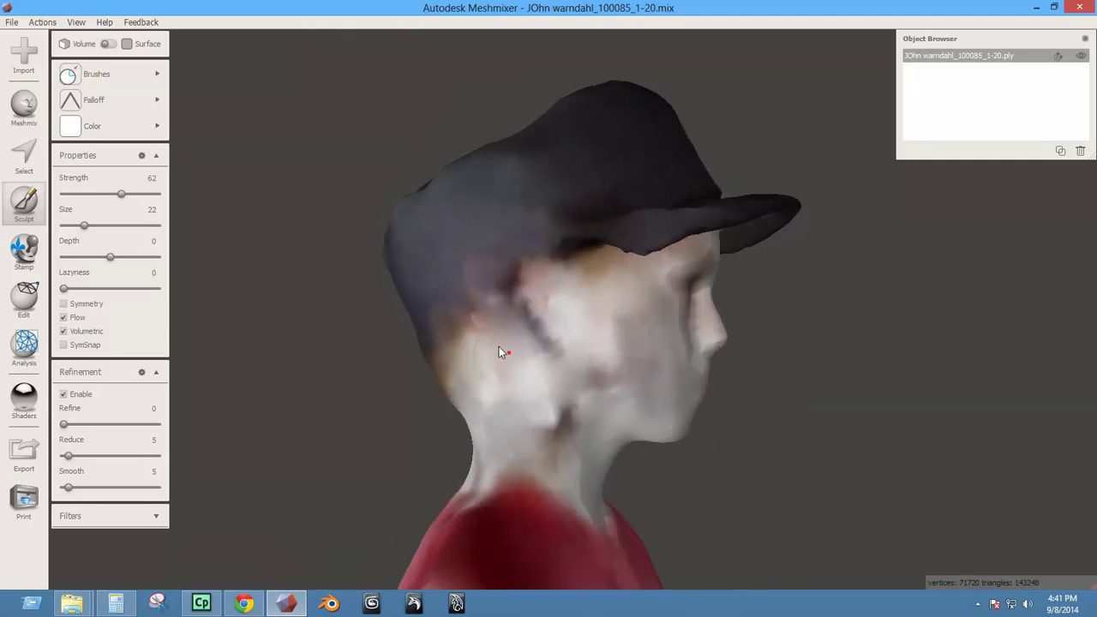
Select the left ear front and back, replace it with a Smooth MVC patch and clear the selection.
{"action": "right_click_drag", "start_coordinate": [574, 404], "coordinate": [253, 403]}
{"action": "key", "text": "s"}
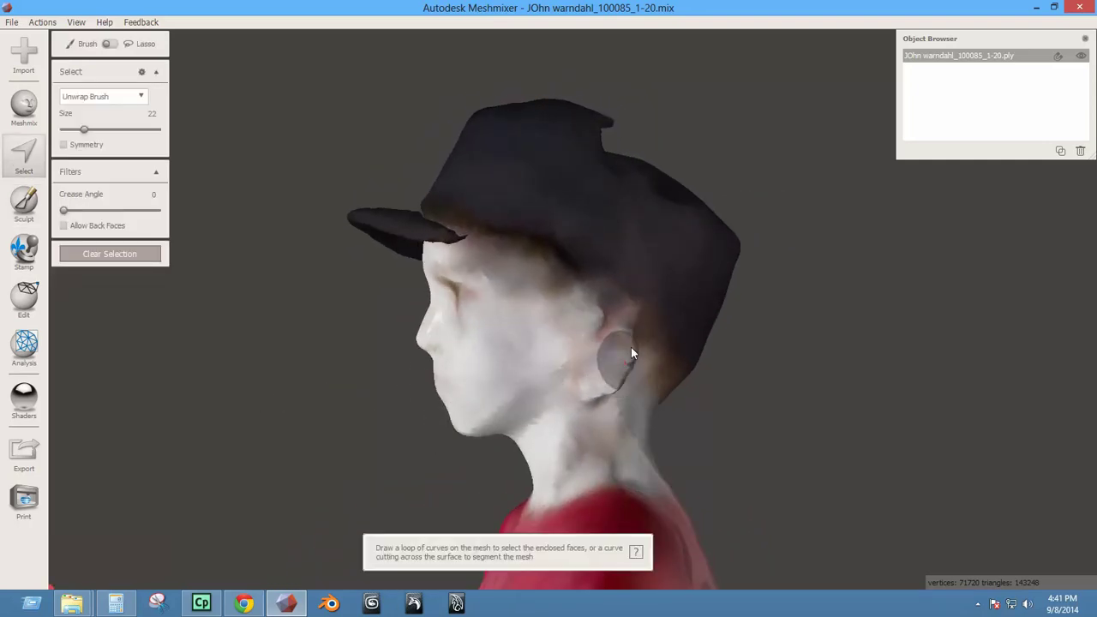
{"action": "left_click_drag", "start_coordinate": [629, 349], "coordinate": [622, 365]}
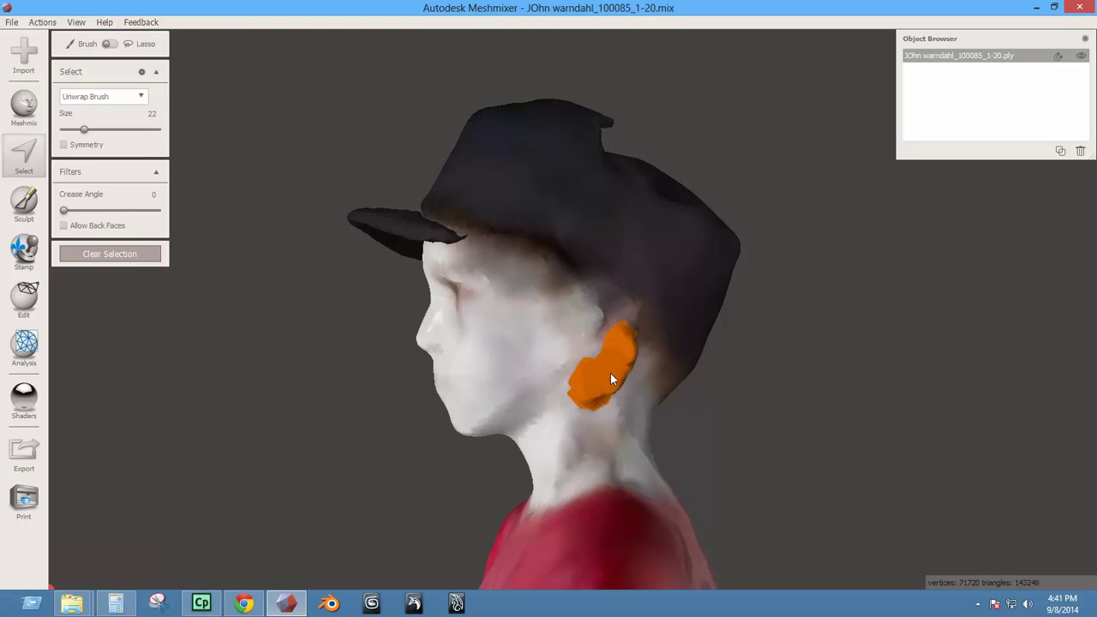
{"action": "right_click_drag", "start_coordinate": [606, 393], "coordinate": [487, 378]}
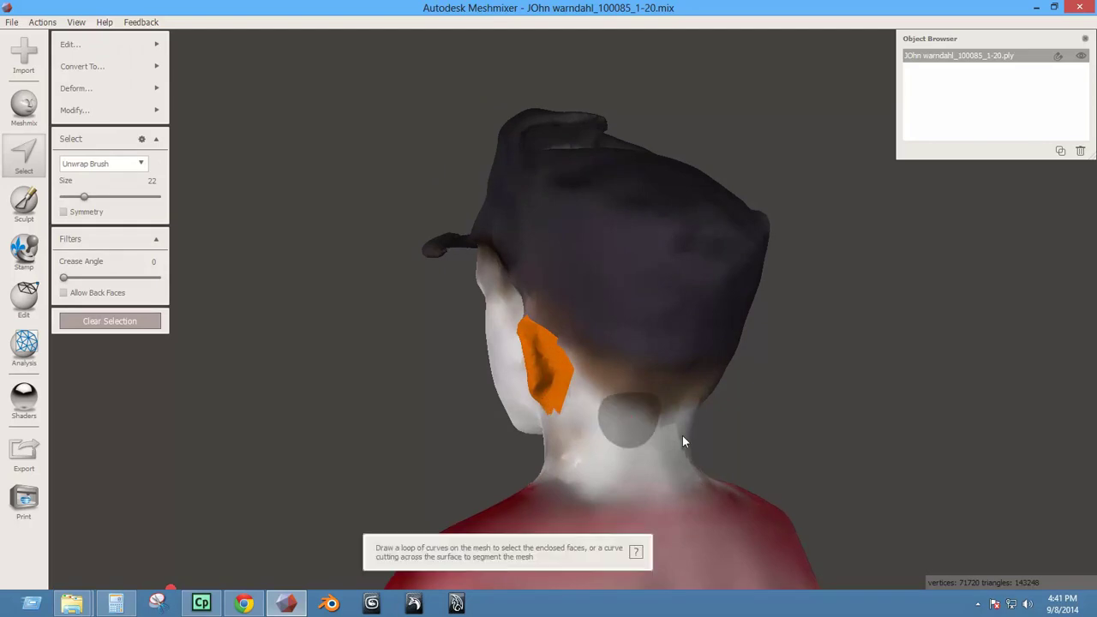
{"action": "key", "text": "f"}
{"action": "right_click_drag", "start_coordinate": [612, 413], "coordinate": [726, 416]}
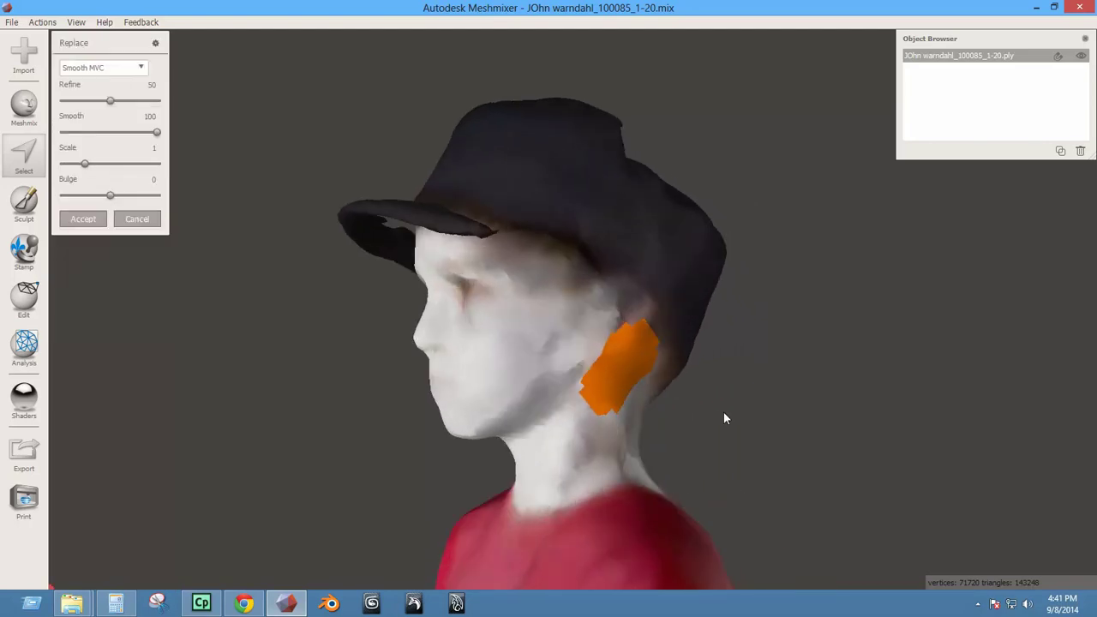
{"action": "left_click", "coordinate": [84, 218]}
{"action": "key", "text": "Escape"}
Smooth the patched left ear area and the side of the head around the right ear with the sculpt brush.
{"action": "mouse_move", "coordinate": [585, 354]}
{"action": "right_mouse_down"}
{"action": "mouse_move", "coordinate": [691, 391]}
{"action": "mouse_move", "coordinate": [593, 402]}
{"action": "right_mouse_up"}
{"action": "left_click", "coordinate": [33, 195]}
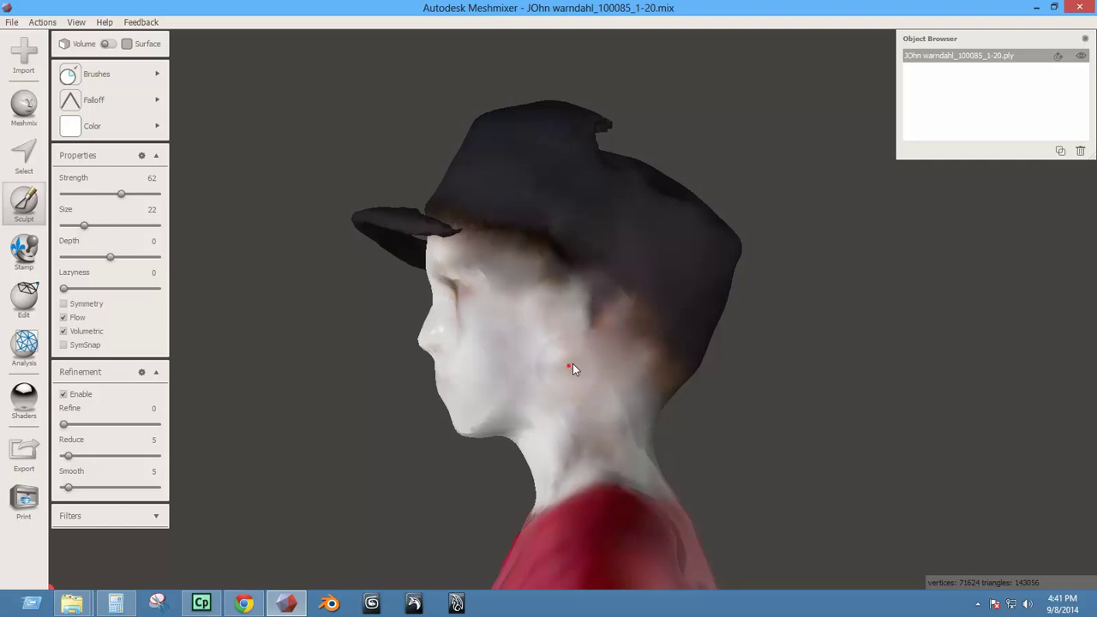
{"action": "mouse_move", "coordinate": [581, 417]}
{"action": "right_mouse_down"}
{"action": "mouse_move", "coordinate": [699, 420]}
{"action": "mouse_move", "coordinate": [740, 409]}
{"action": "right_mouse_up"}
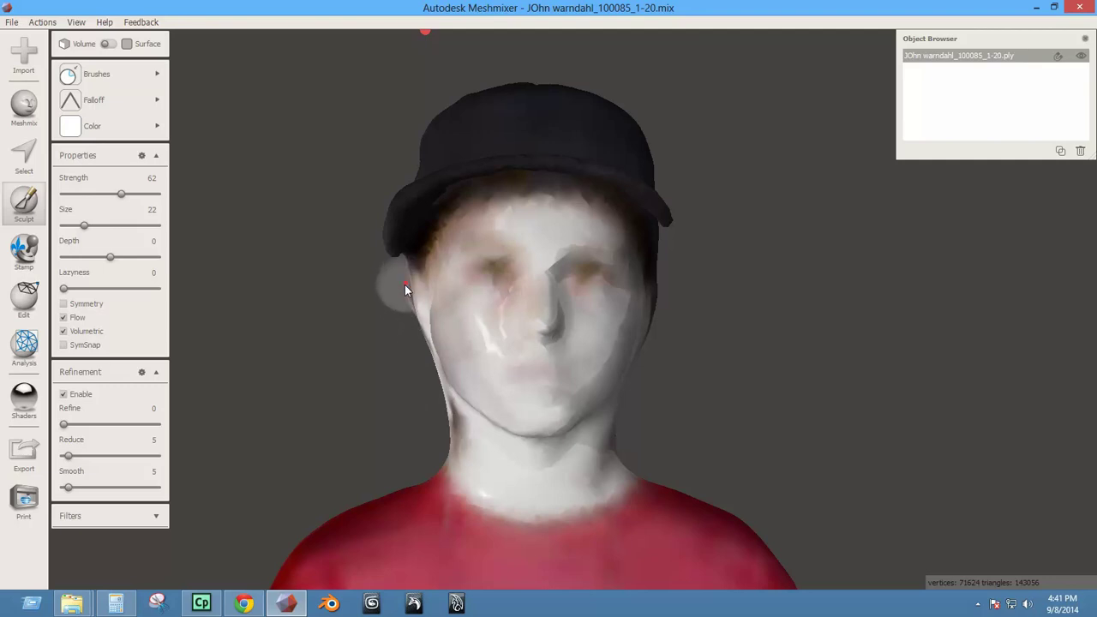
{"action": "right_click_drag", "start_coordinate": [429, 345], "coordinate": [594, 316]}
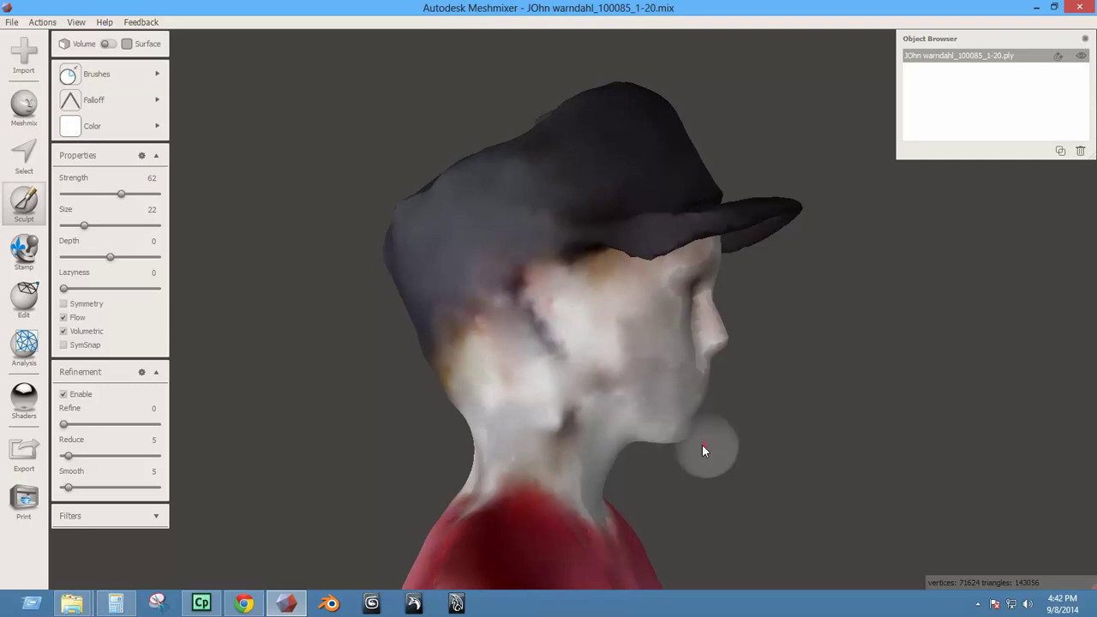
{"action": "right_click_drag", "start_coordinate": [703, 445], "coordinate": [488, 404]}
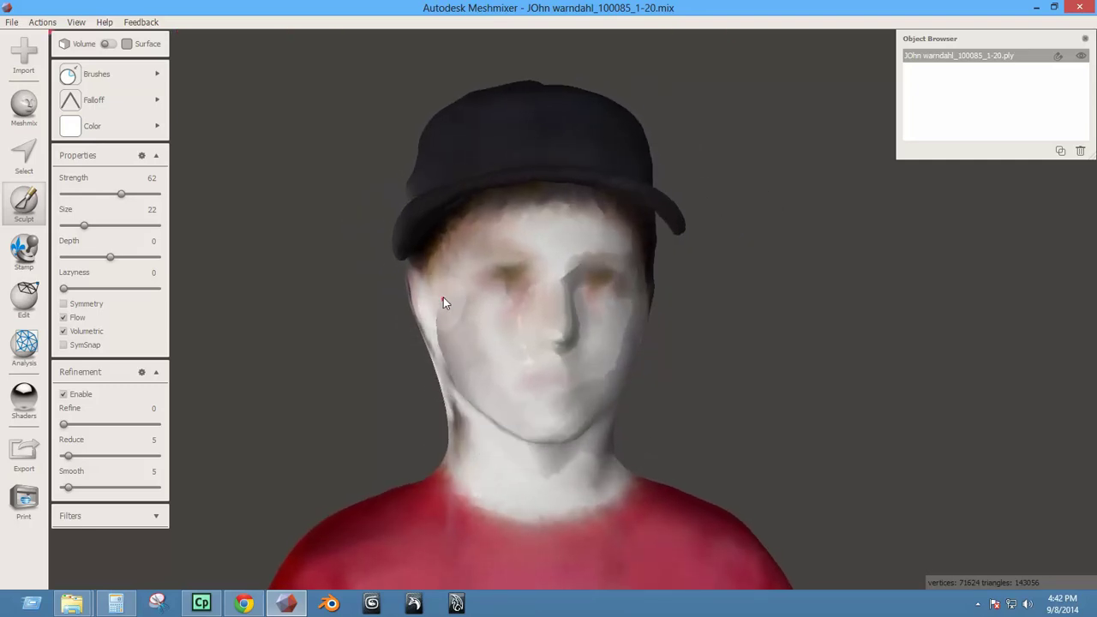
{"action": "left_click_drag", "start_coordinate": [441, 300], "coordinate": [432, 324]}
{"action": "right_click_drag", "start_coordinate": [434, 334], "coordinate": [445, 411]}
{"action": "scroll", "coordinate": [560, 460], "scroll_direction": "down", "scroll_amount": 3}
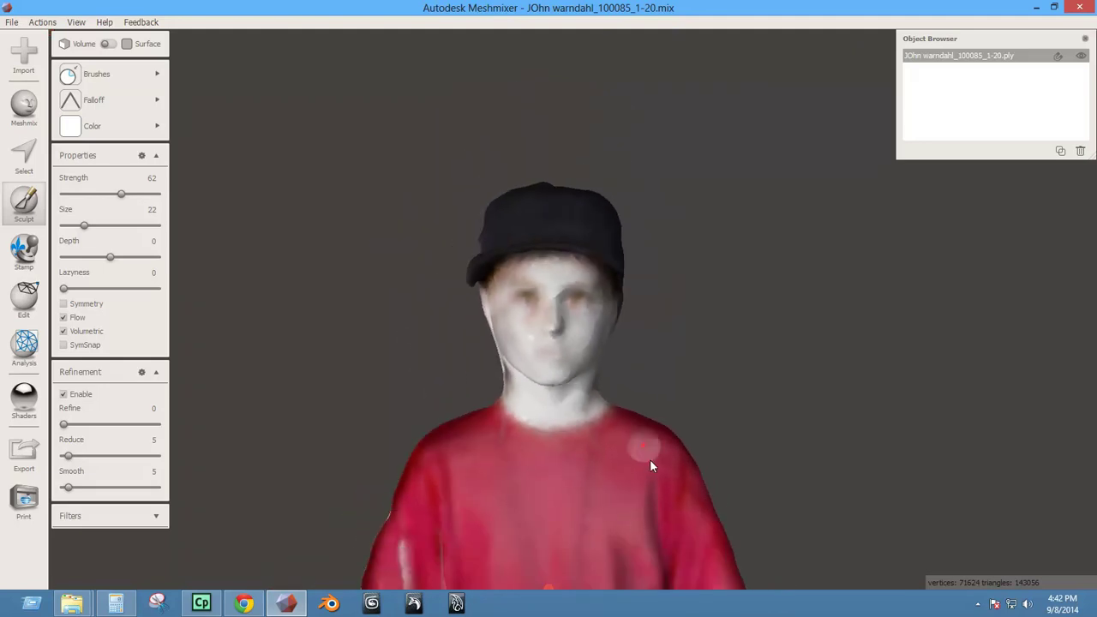
Select the ridge and dent running across the top of the cap, including the surrounding surface on both sides.
{"action": "right_click_drag", "start_coordinate": [650, 459], "coordinate": [649, 513]}
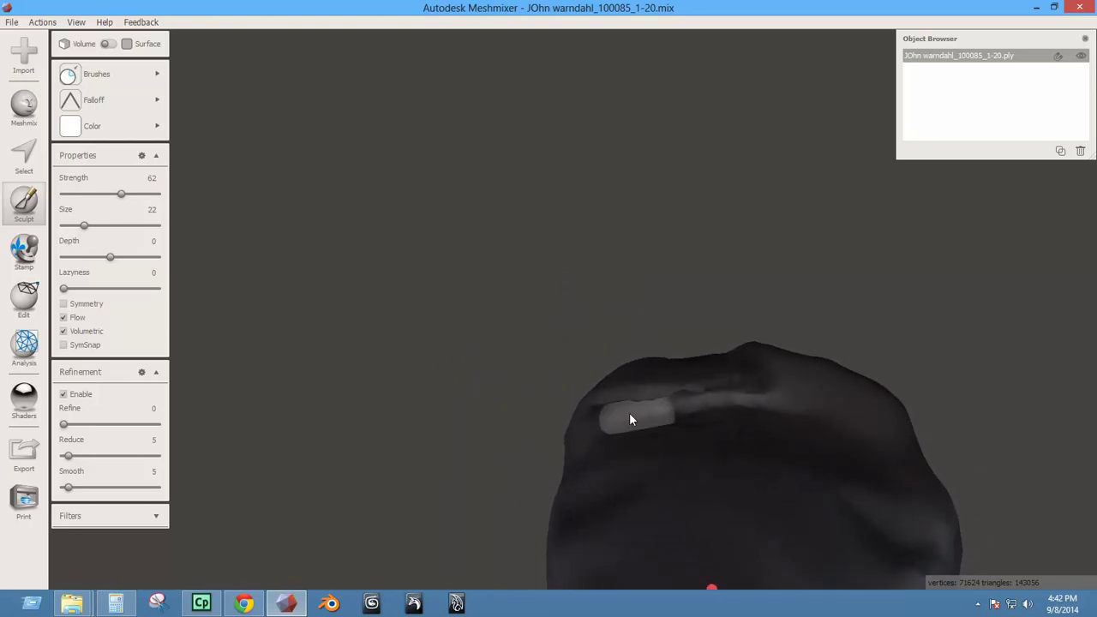
{"action": "mouse_move", "coordinate": [629, 412]}
{"action": "right_mouse_down"}
{"action": "mouse_move", "coordinate": [647, 397]}
{"action": "mouse_move", "coordinate": [615, 402]}
{"action": "right_mouse_up"}
{"action": "key", "text": "s"}
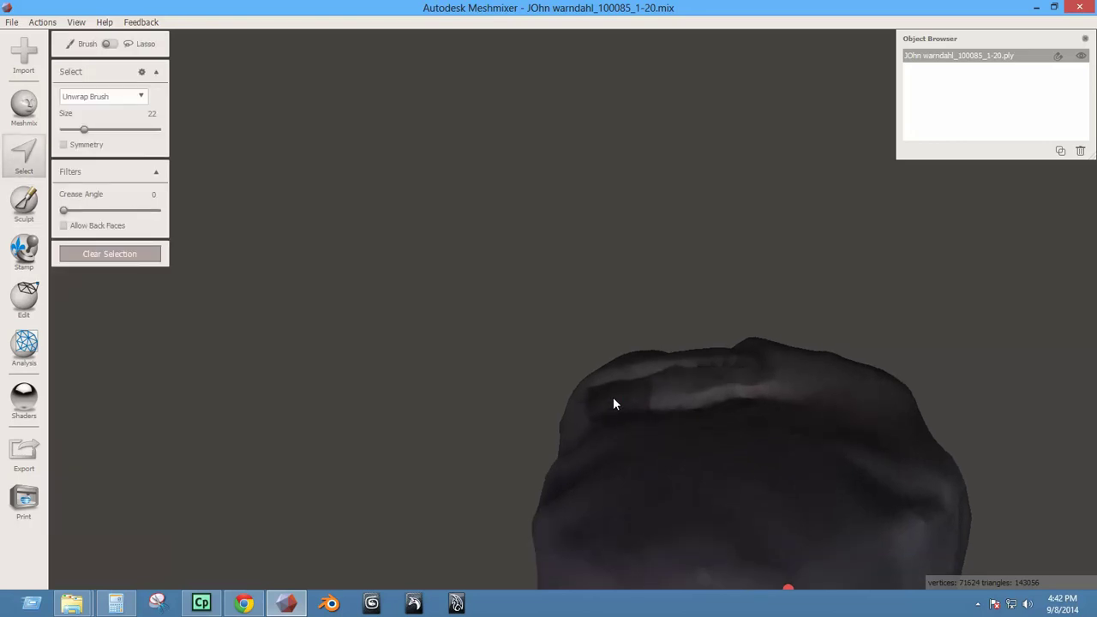
{"action": "mouse_move", "coordinate": [624, 406]}
{"action": "left_mouse_down"}
{"action": "mouse_move", "coordinate": [759, 383]}
{"action": "mouse_move", "coordinate": [872, 411]}
{"action": "mouse_move", "coordinate": [741, 383]}
{"action": "left_mouse_up"}
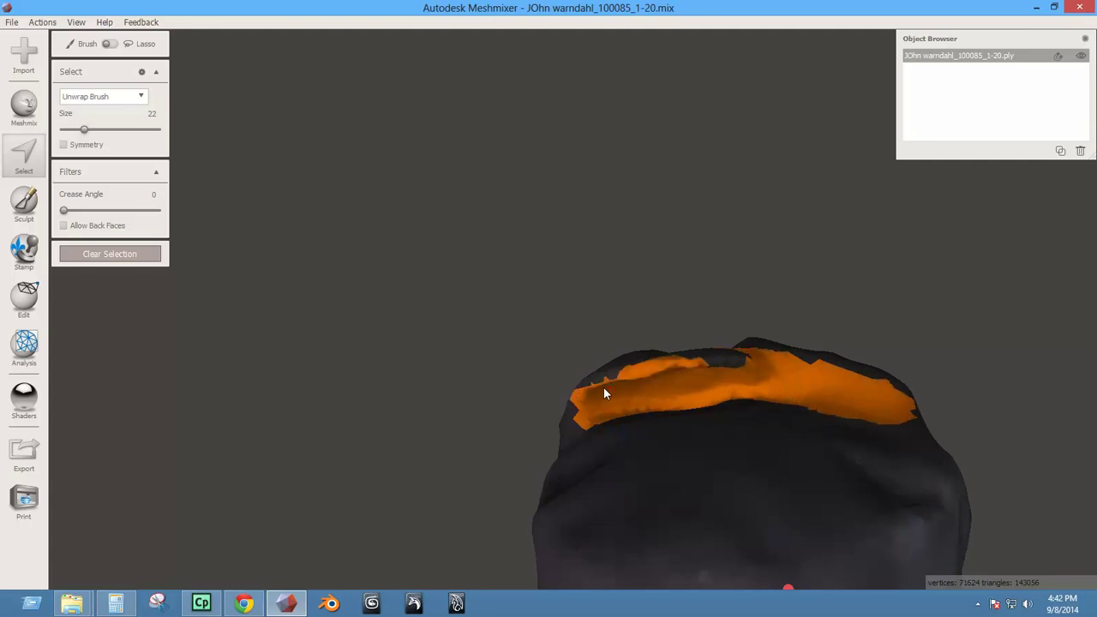
{"action": "right_click_drag", "start_coordinate": [692, 434], "coordinate": [683, 372]}
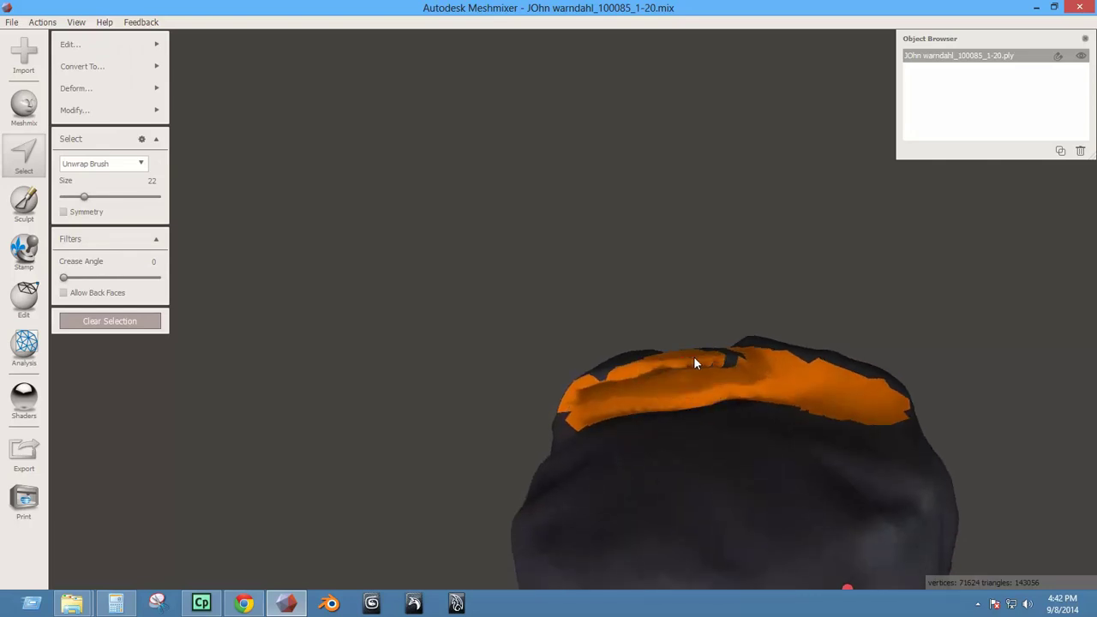
{"action": "right_click_drag", "start_coordinate": [625, 406], "coordinate": [674, 412]}
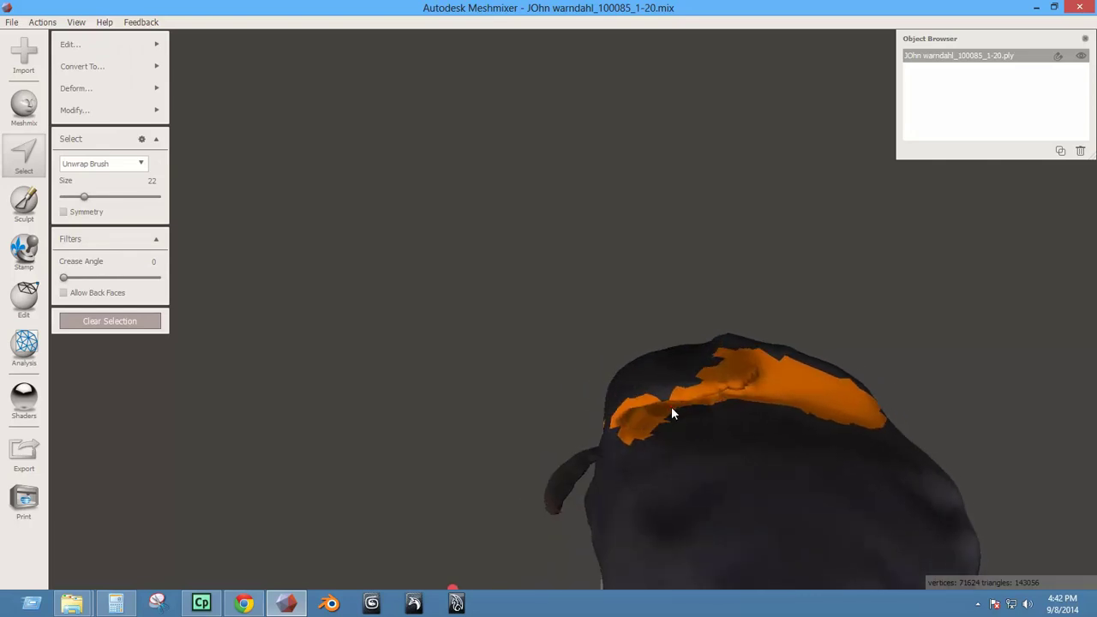
{"action": "left_click_drag", "start_coordinate": [667, 400], "coordinate": [714, 395]}
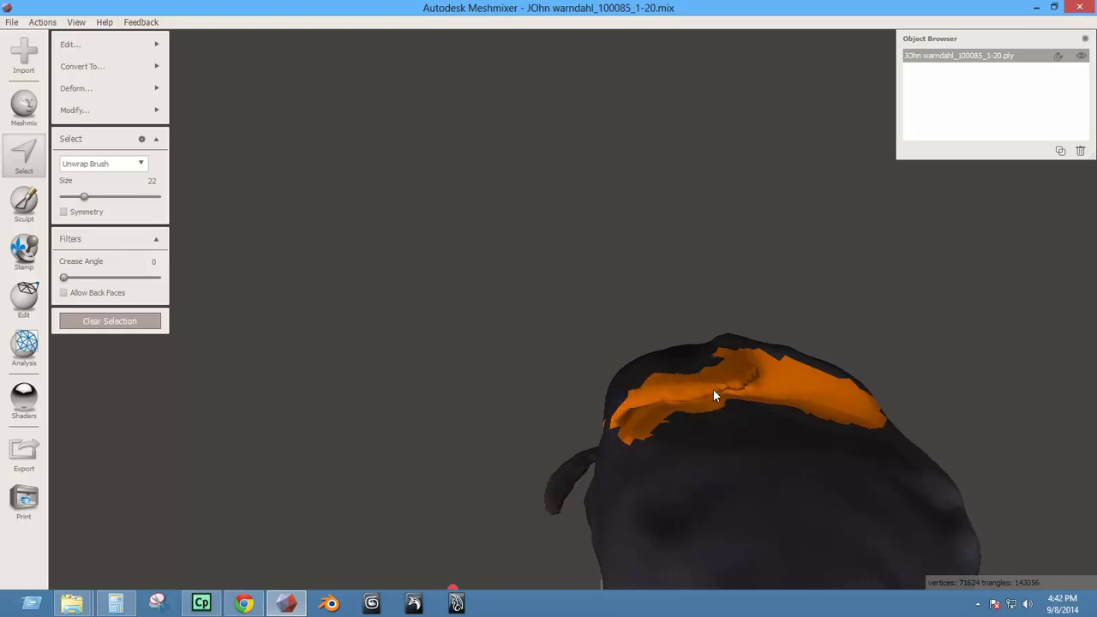
{"action": "left_click_drag", "start_coordinate": [631, 437], "coordinate": [665, 430]}
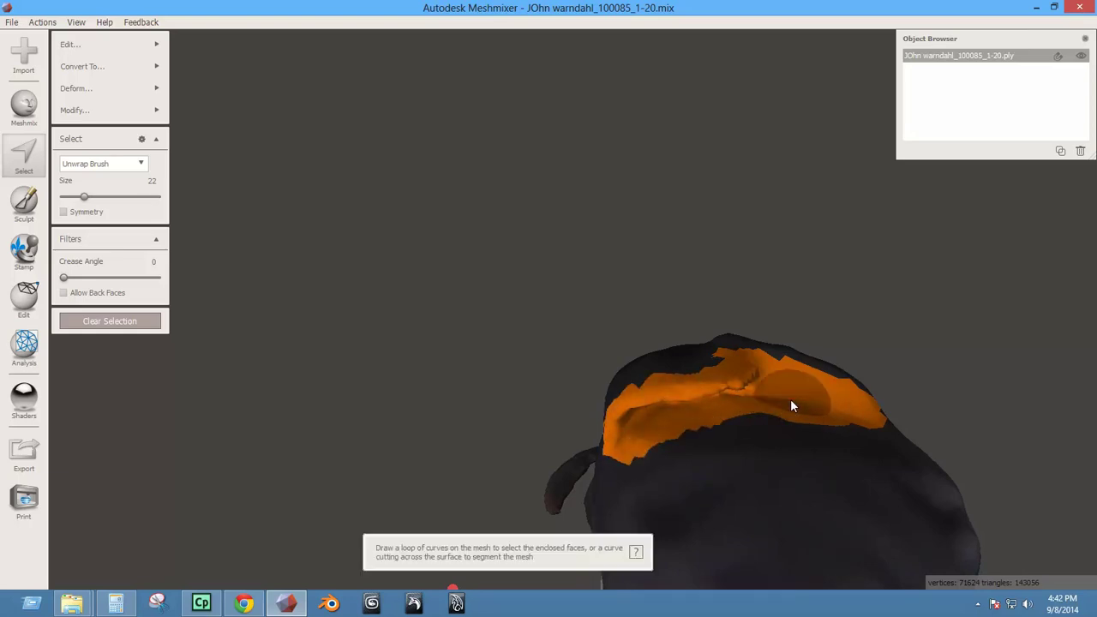
{"action": "right_click_drag", "start_coordinate": [791, 404], "coordinate": [600, 387]}
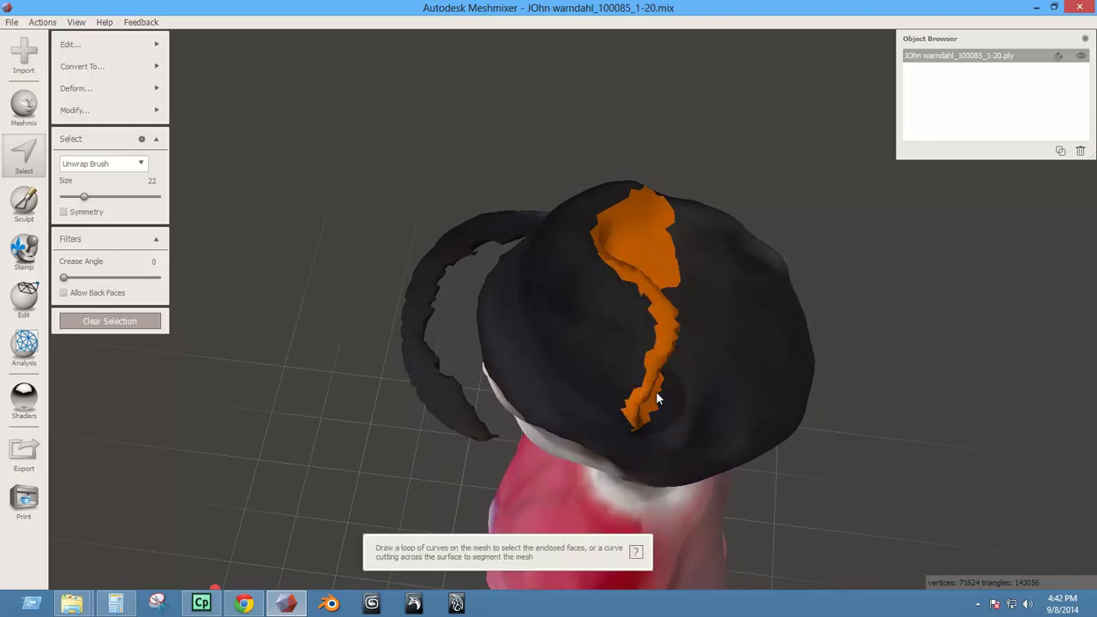
{"action": "right_click_drag", "start_coordinate": [605, 312], "coordinate": [592, 433]}
{"action": "left_click_drag", "start_coordinate": [734, 478], "coordinate": [593, 502]}
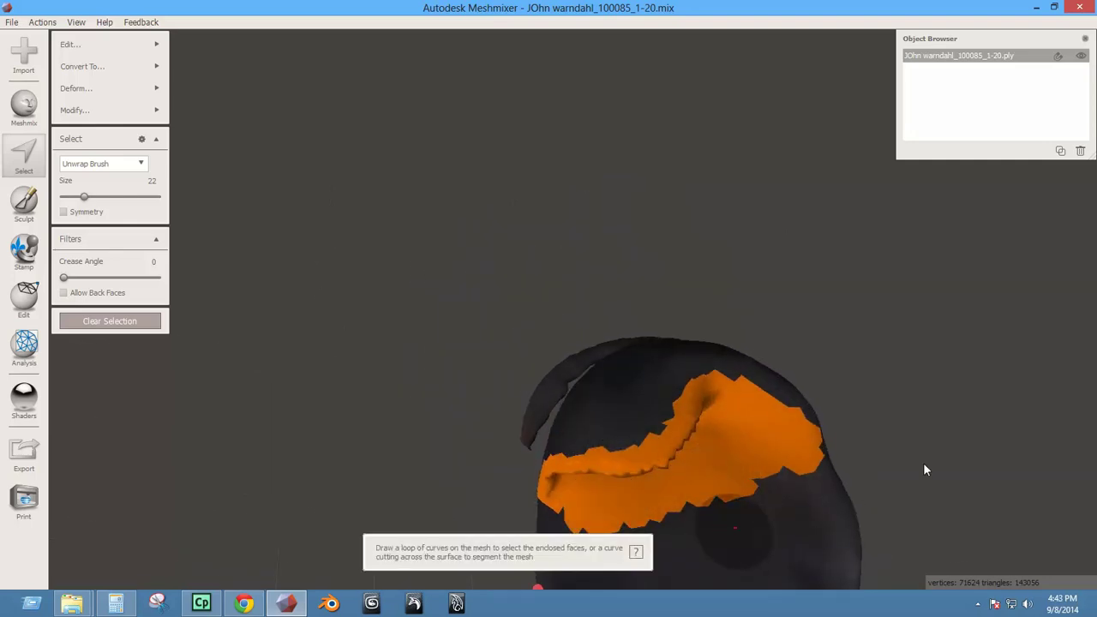
Replace the selected cap ridge with a Smooth MVC patch, adjusting its scale slightly, and clear the selection.
{"action": "key", "text": "f"}
{"action": "right_click_drag", "start_coordinate": [696, 542], "coordinate": [564, 456]}
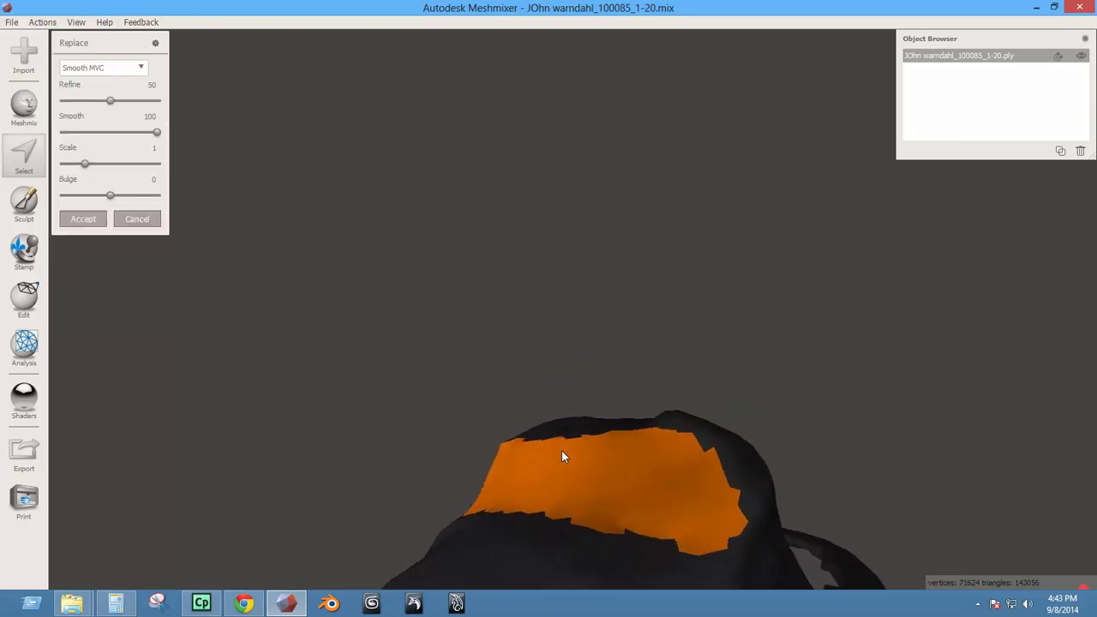
{"action": "right_click_drag", "start_coordinate": [681, 451], "coordinate": [694, 378]}
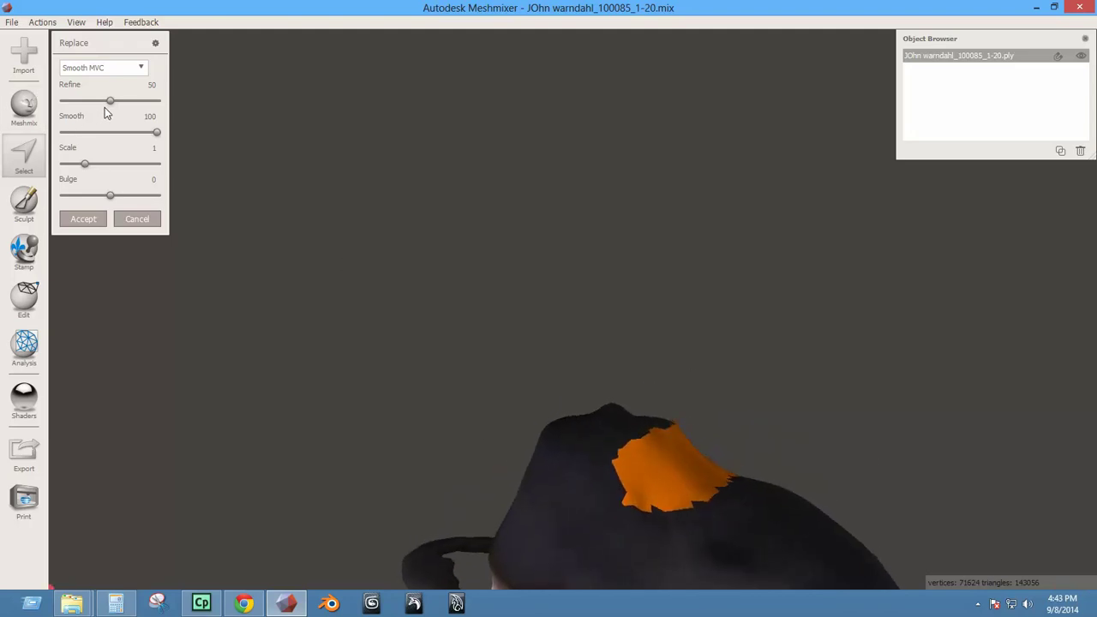
{"action": "mouse_move", "coordinate": [85, 165]}
{"action": "left_mouse_down"}
{"action": "mouse_move", "coordinate": [113, 169]}
{"action": "mouse_move", "coordinate": [94, 175]}
{"action": "left_mouse_up"}
{"action": "left_click", "coordinate": [102, 216]}
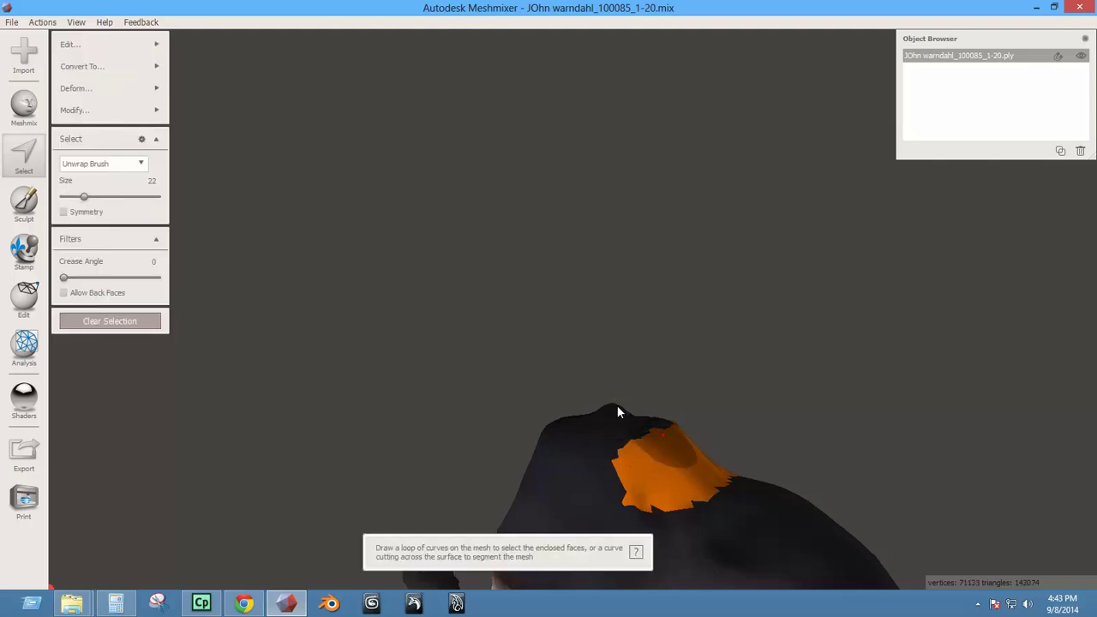
{"action": "mouse_move", "coordinate": [137, 70]}
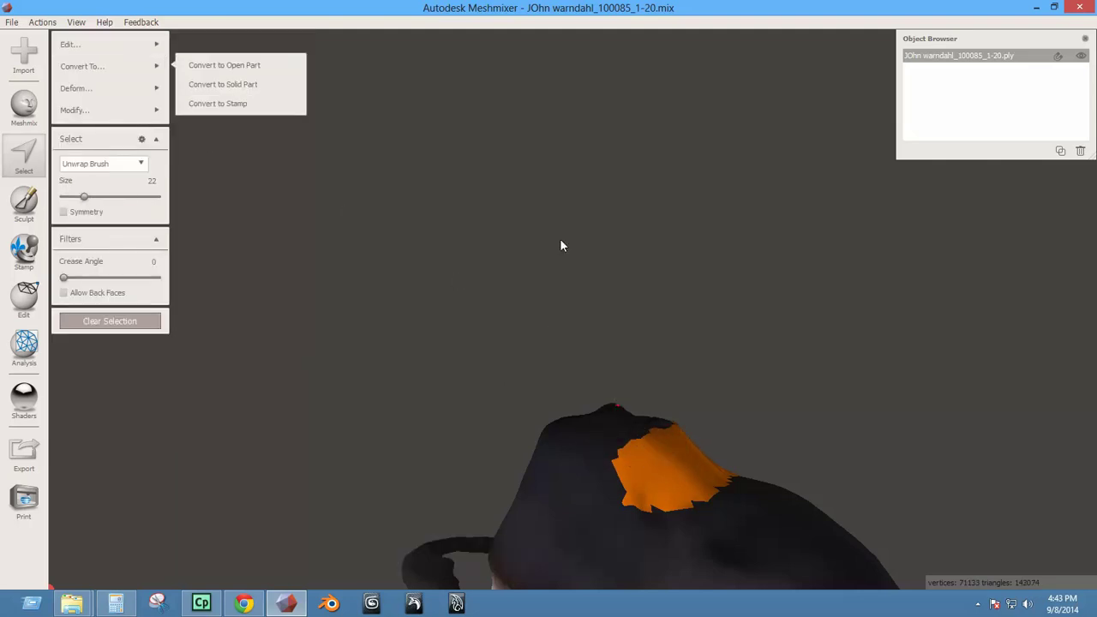
{"action": "key", "text": "Escape"}
{"action": "key", "text": "s"}
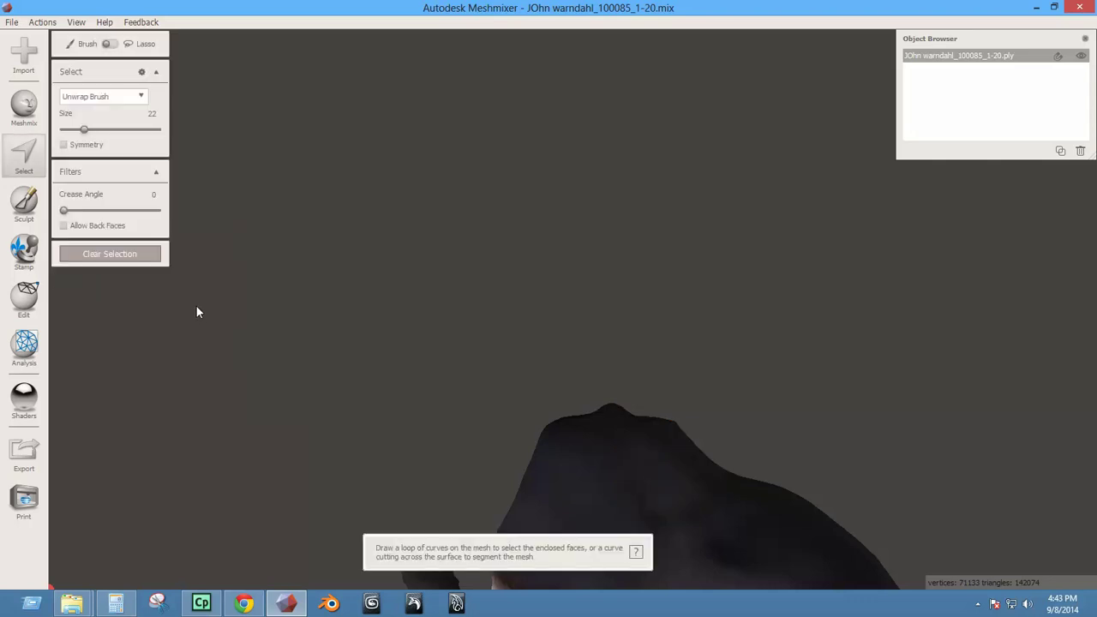
Examine the patched cap and its broken visor from the sides, front and above with the Sculpt tool active.
{"action": "left_click", "coordinate": [16, 204]}
{"action": "right_click_drag", "start_coordinate": [648, 426], "coordinate": [554, 503]}
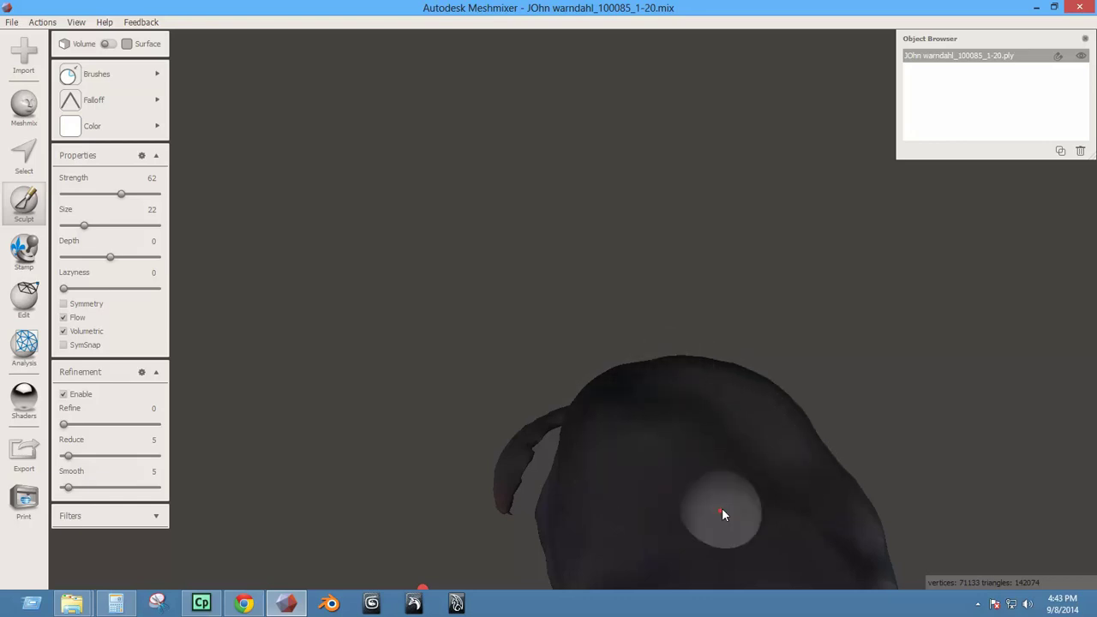
{"action": "right_click_drag", "start_coordinate": [721, 508], "coordinate": [677, 388]}
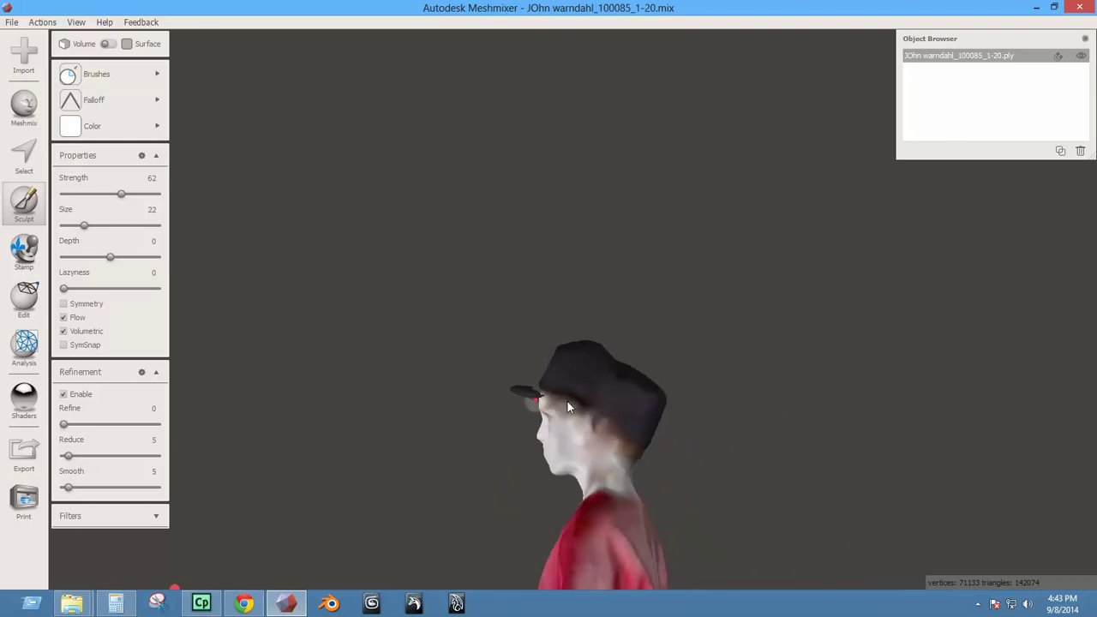
{"action": "scroll", "coordinate": [583, 356], "scroll_direction": "up", "scroll_amount": 6}
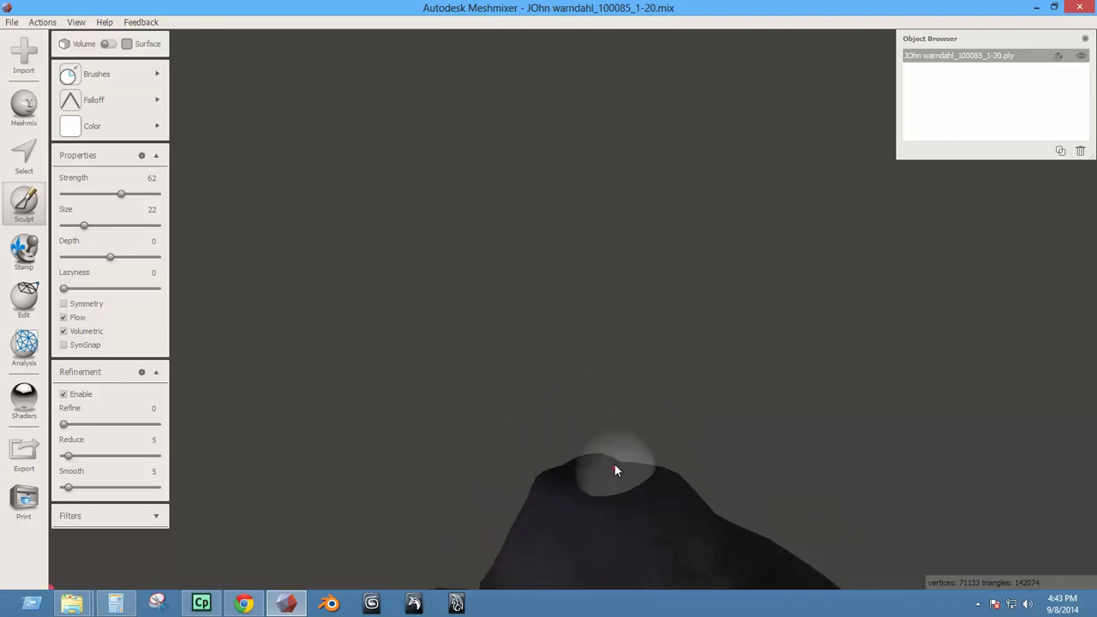
{"action": "scroll", "coordinate": [609, 386], "scroll_direction": "down", "scroll_amount": 4}
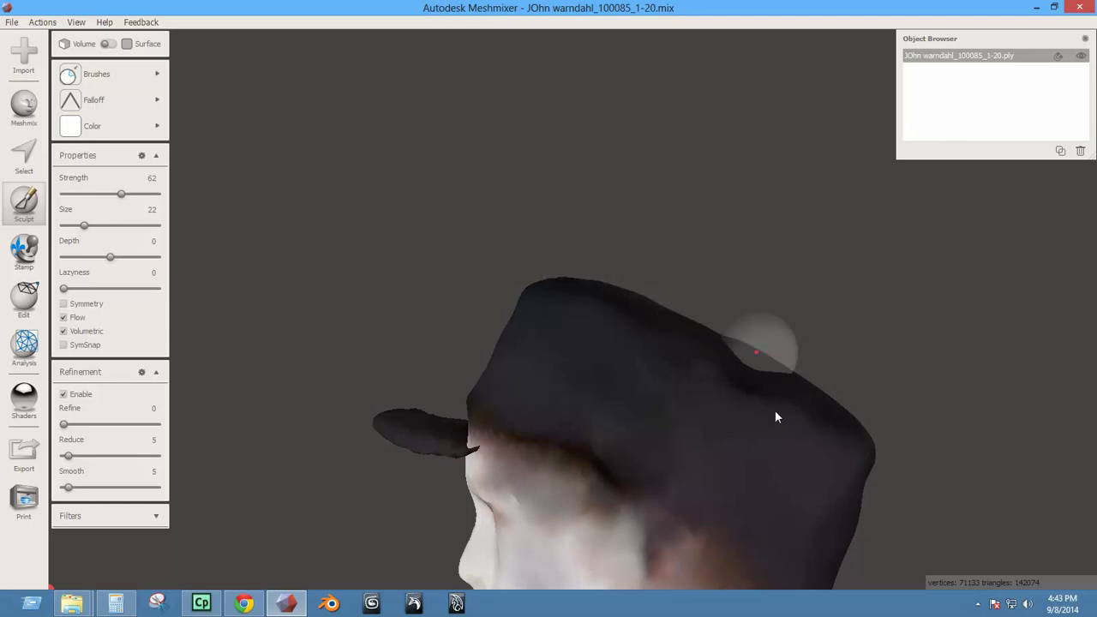
{"action": "right_click_drag", "start_coordinate": [777, 417], "coordinate": [462, 449]}
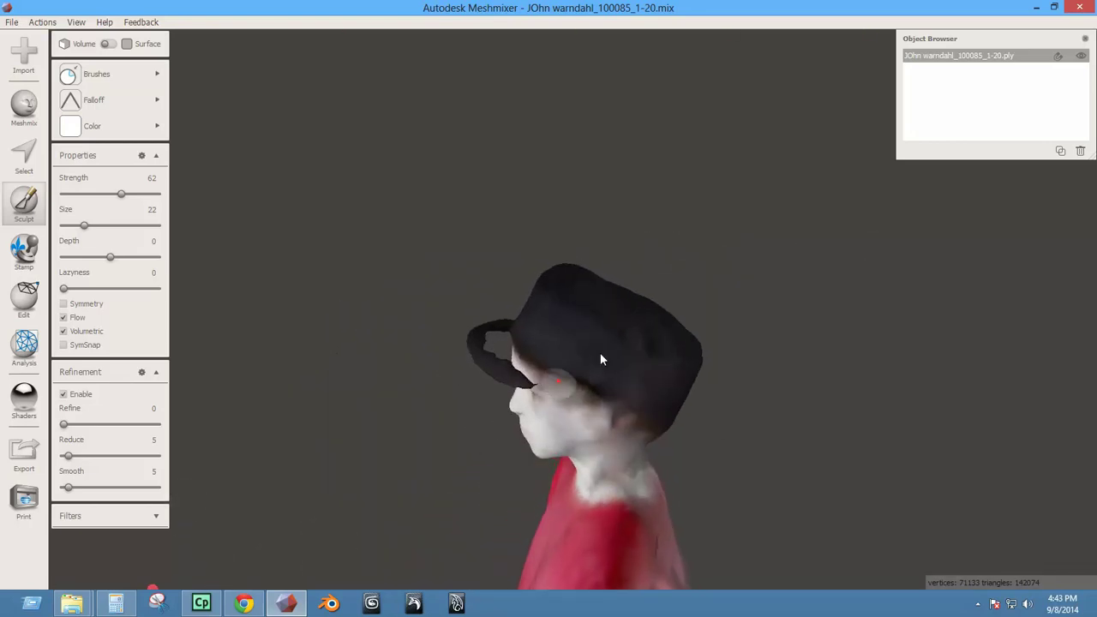
{"action": "right_click_drag", "start_coordinate": [600, 361], "coordinate": [507, 407]}
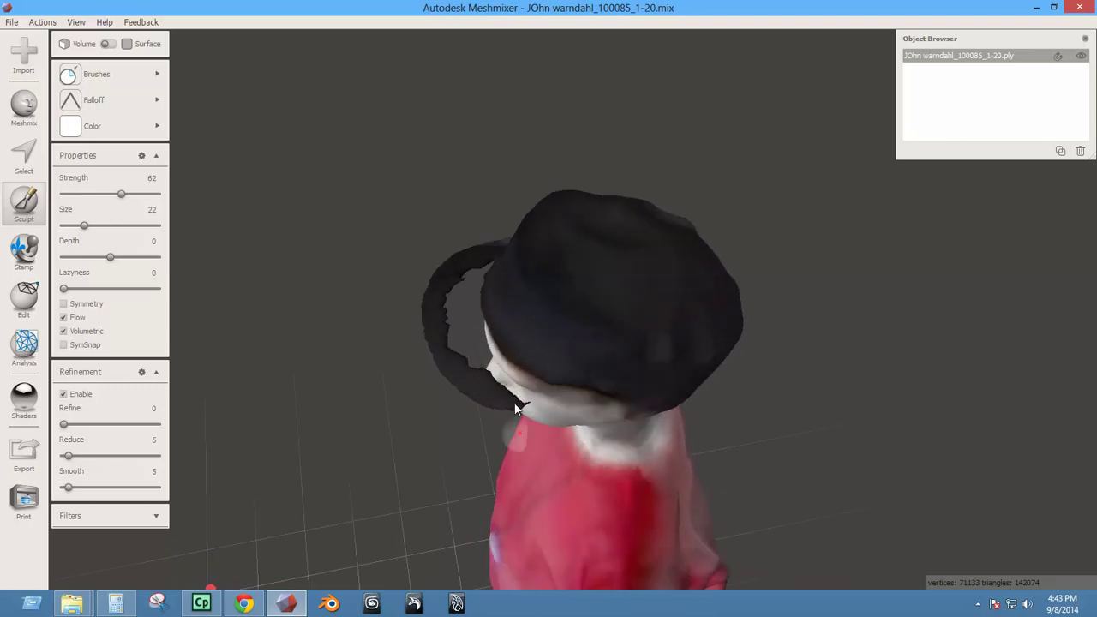
{"action": "right_click_drag", "start_coordinate": [497, 252], "coordinate": [589, 360]}
{"action": "right_click_drag", "start_coordinate": [604, 434], "coordinate": [532, 458]}
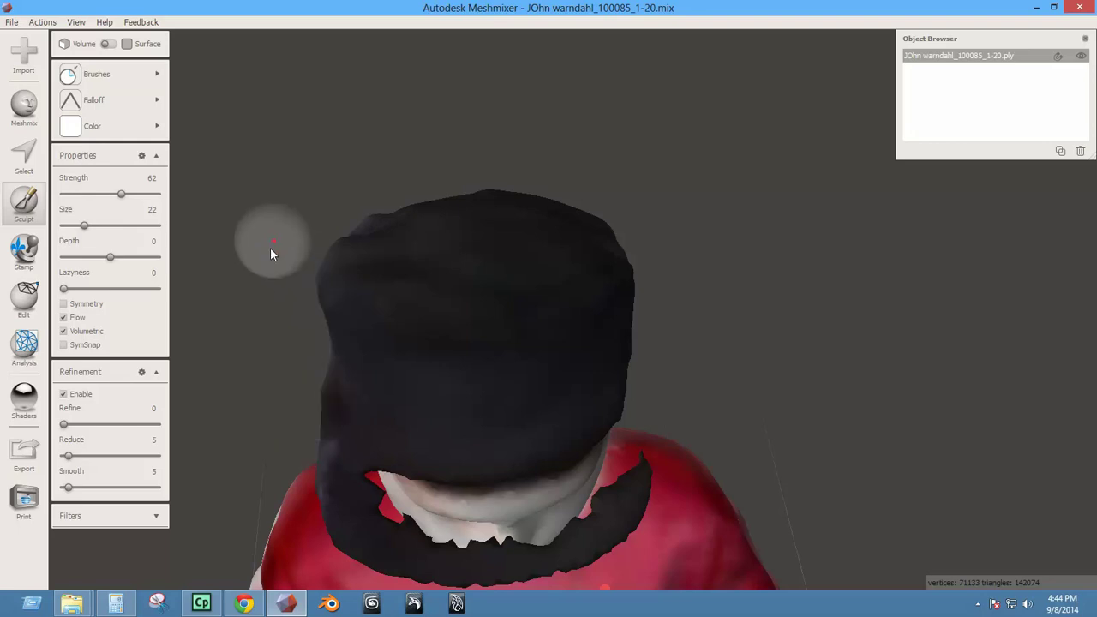
Lower the sculpt strength to 30 and smooth the side of the cap where it joins the visor.
{"action": "key", "text": "Down"}
{"action": "key", "text": "Down"}
{"action": "key", "text": "Down"}
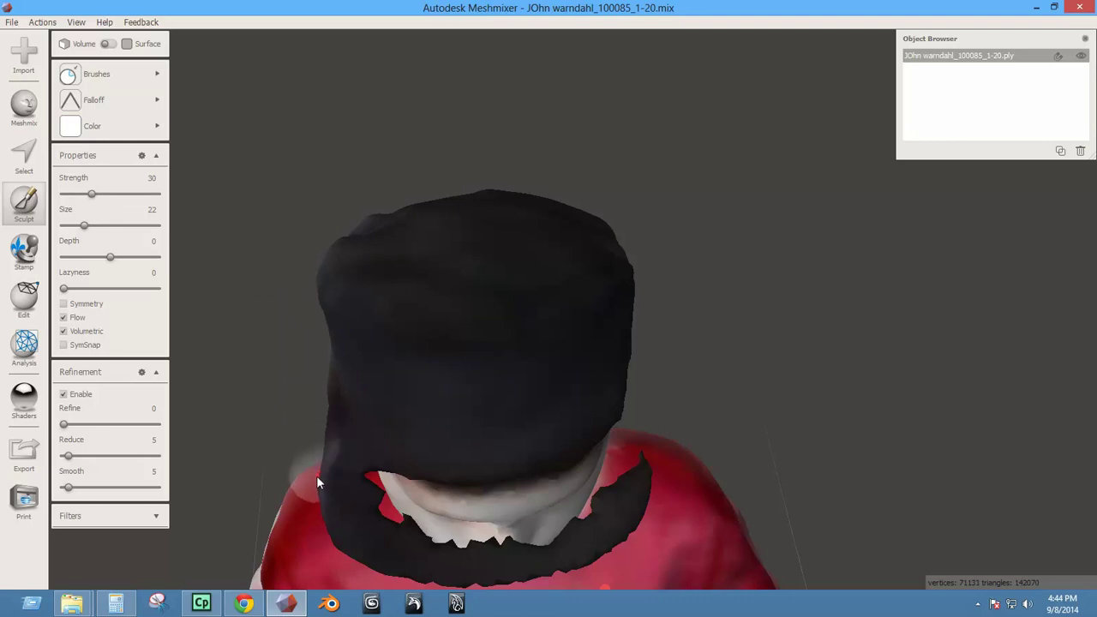
{"action": "left_click_drag", "start_coordinate": [320, 493], "coordinate": [428, 509]}
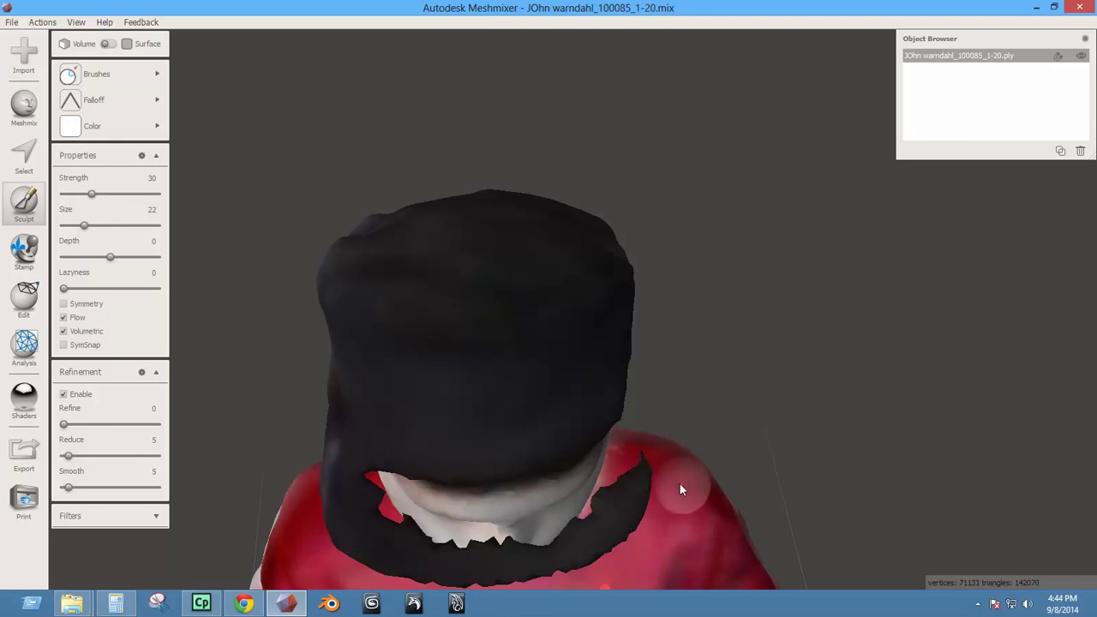
Select the jagged inner edge of the visor with the Unwrap Brush at size 11, from its loose tip to the cap.
{"action": "mouse_move", "coordinate": [680, 487]}
{"action": "right_mouse_down"}
{"action": "mouse_move", "coordinate": [547, 469]}
{"action": "mouse_move", "coordinate": [441, 328]}
{"action": "mouse_move", "coordinate": [448, 375]}
{"action": "mouse_move", "coordinate": [419, 397]}
{"action": "mouse_move", "coordinate": [432, 490]}
{"action": "mouse_move", "coordinate": [466, 444]}
{"action": "mouse_move", "coordinate": [464, 487]}
{"action": "mouse_move", "coordinate": [549, 392]}
{"action": "mouse_move", "coordinate": [544, 446]}
{"action": "right_mouse_up"}
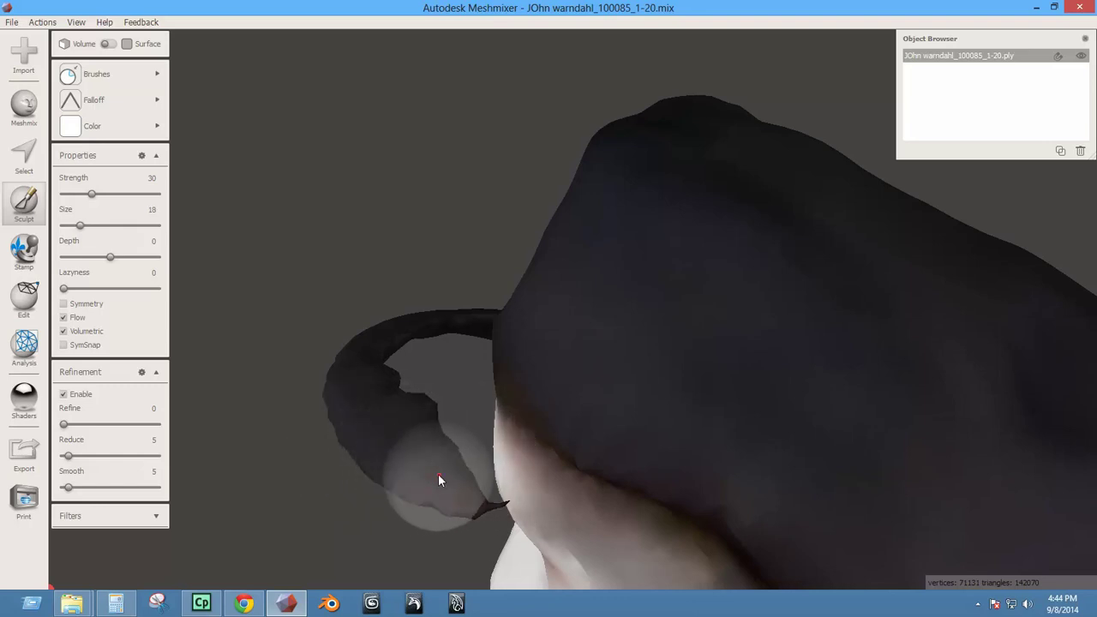
{"action": "key", "text": "s"}
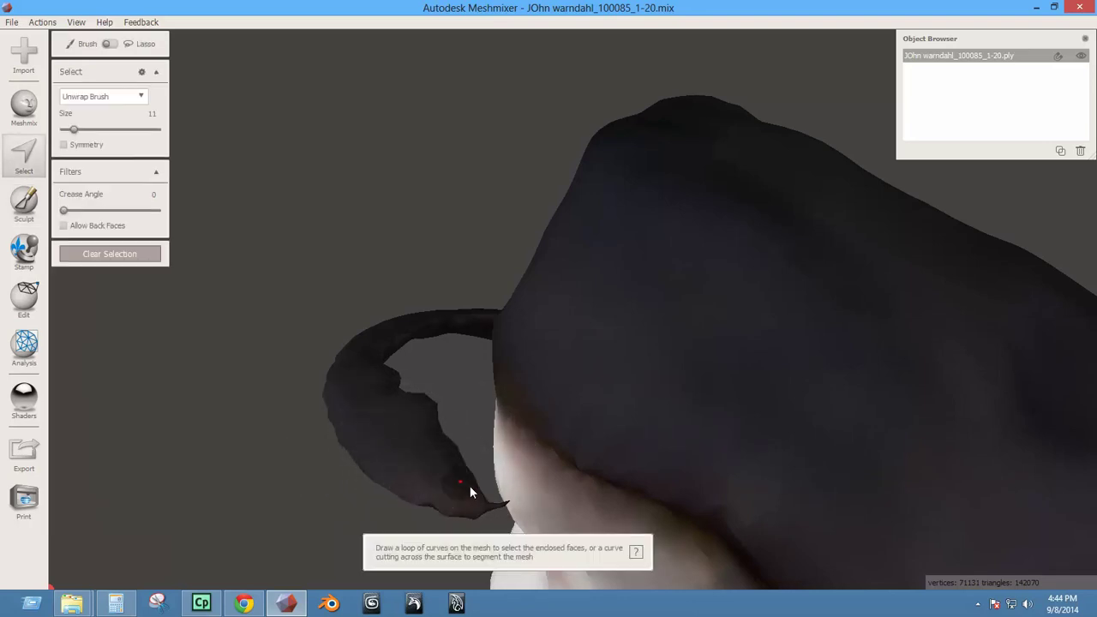
{"action": "left_click", "coordinate": [501, 505]}
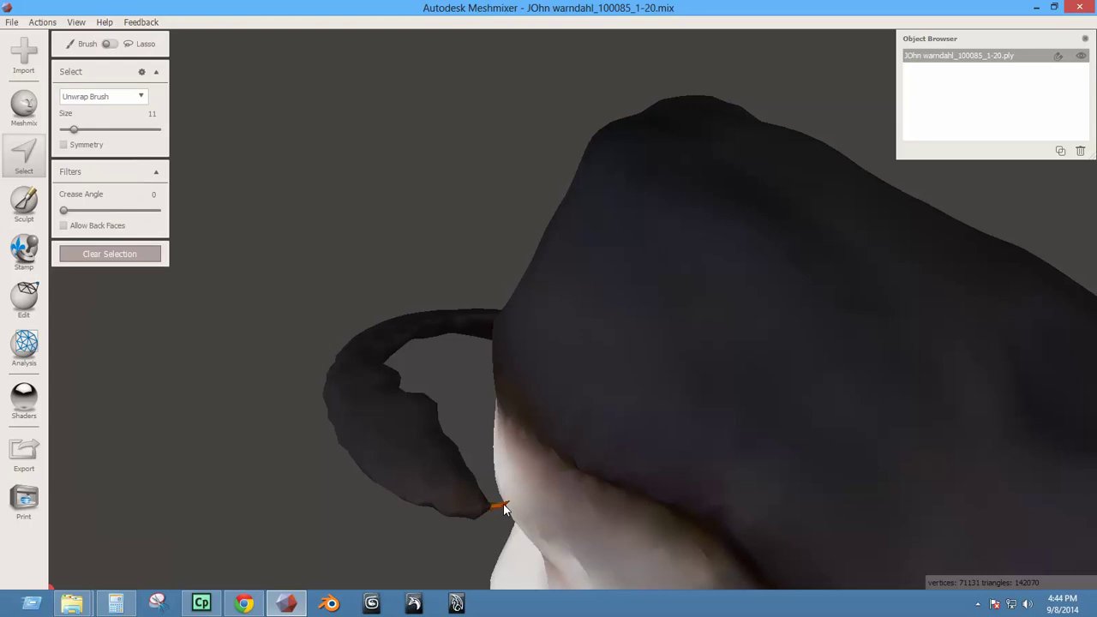
{"action": "right_click_drag", "start_coordinate": [488, 508], "coordinate": [487, 452]}
{"action": "left_click_drag", "start_coordinate": [481, 448], "coordinate": [490, 418]}
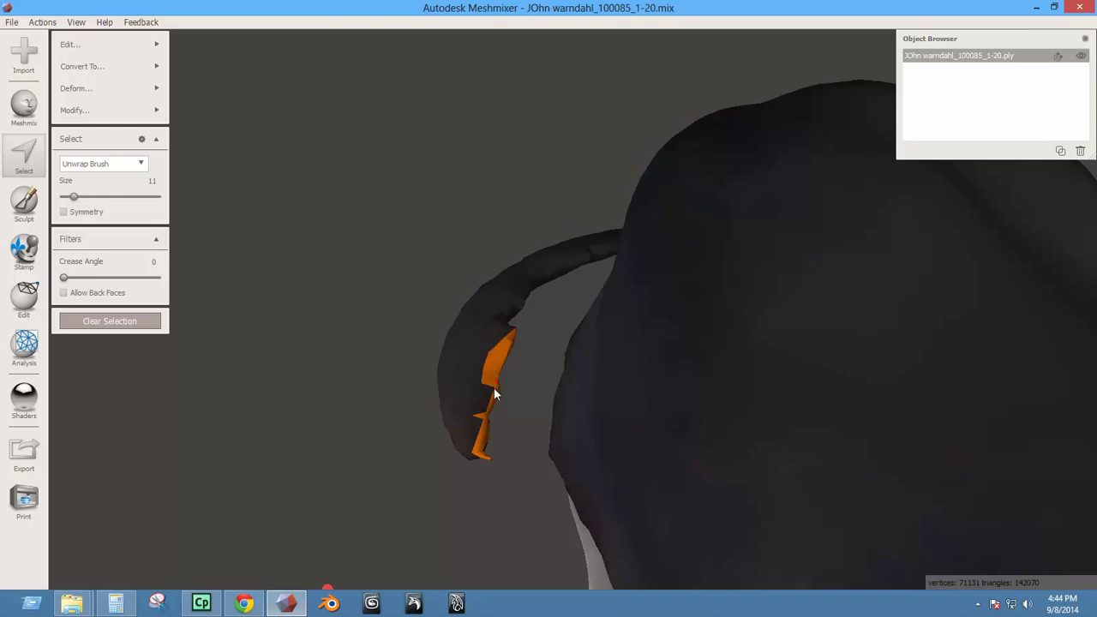
{"action": "right_click_drag", "start_coordinate": [508, 351], "coordinate": [545, 367]}
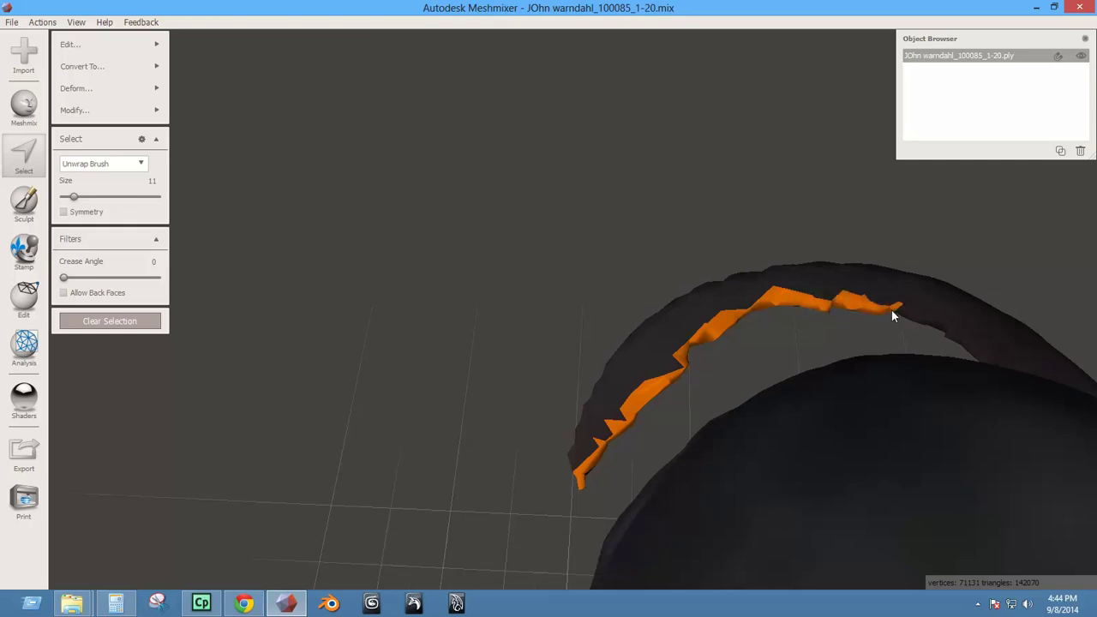
{"action": "right_click_drag", "start_coordinate": [738, 370], "coordinate": [648, 422]}
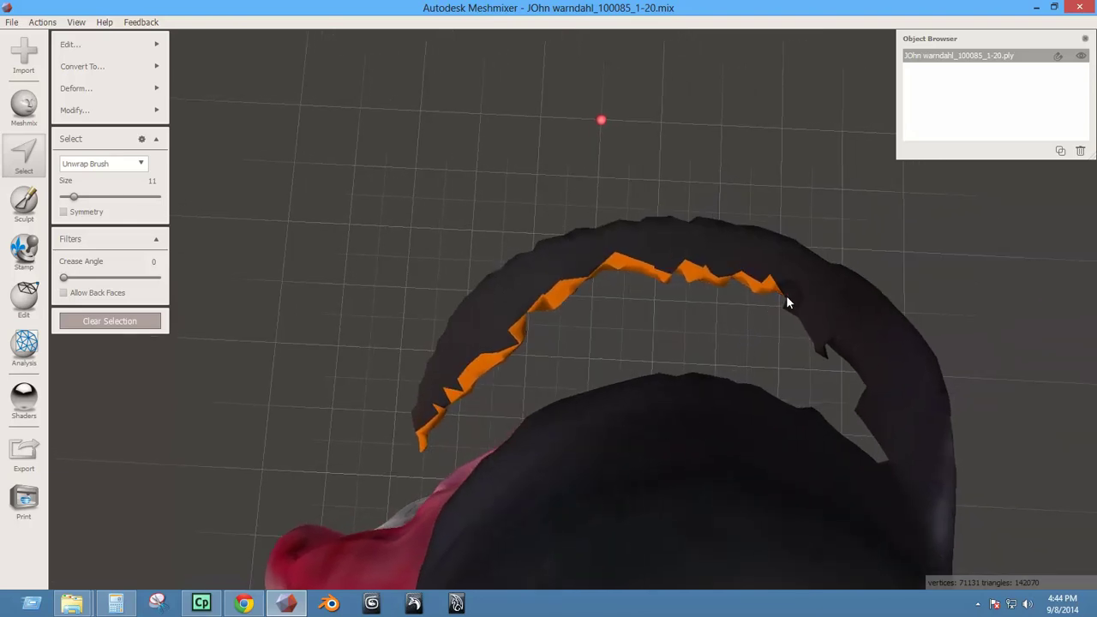
{"action": "left_click_drag", "start_coordinate": [789, 297], "coordinate": [870, 387]}
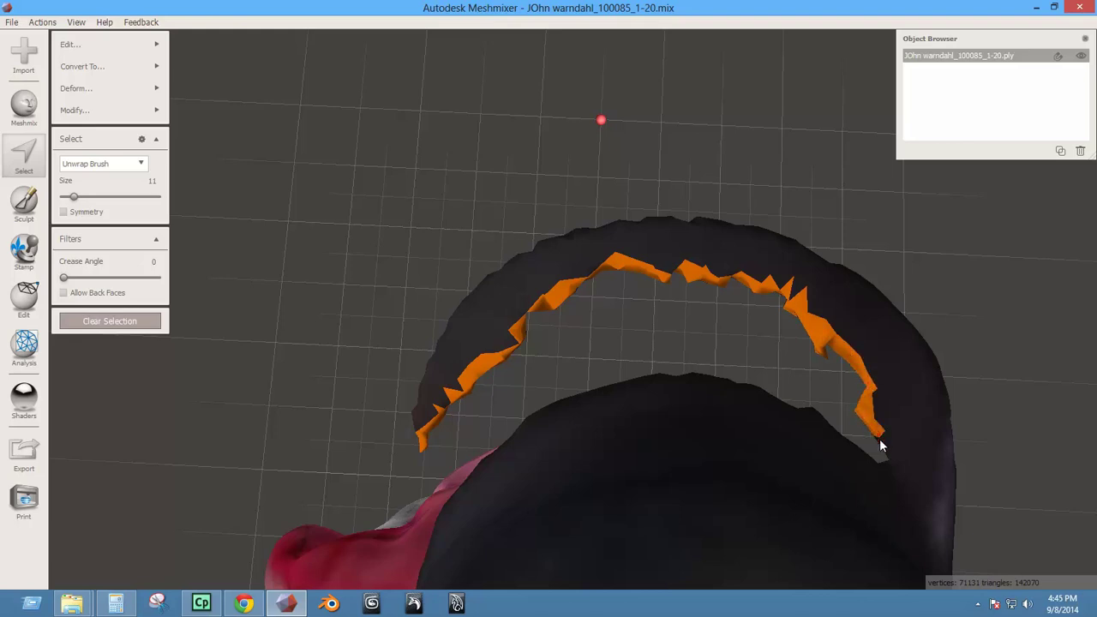
{"action": "left_click_drag", "start_coordinate": [888, 450], "coordinate": [892, 457]}
Extend the selection to the ragged faces along the underside of the visor's inner edge.
{"action": "right_click_drag", "start_coordinate": [606, 361], "coordinate": [798, 3]}
{"action": "right_click_drag", "start_coordinate": [1095, 76], "coordinate": [1095, 130]}
{"action": "right_click_drag", "start_coordinate": [623, 175], "coordinate": [617, 90]}
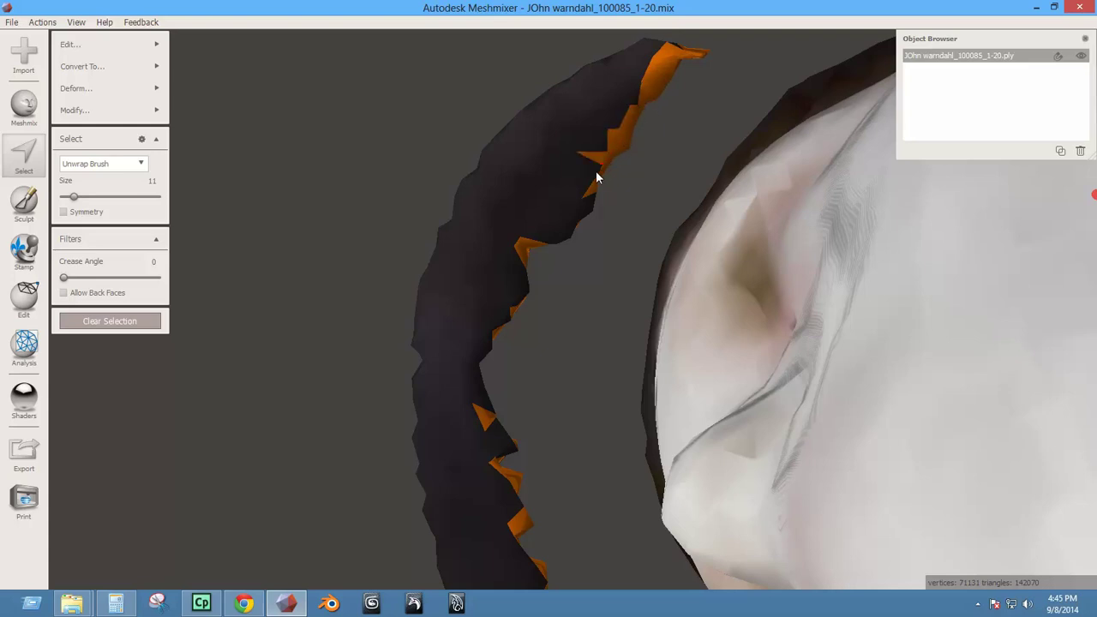
{"action": "left_click_drag", "start_coordinate": [597, 177], "coordinate": [579, 217]}
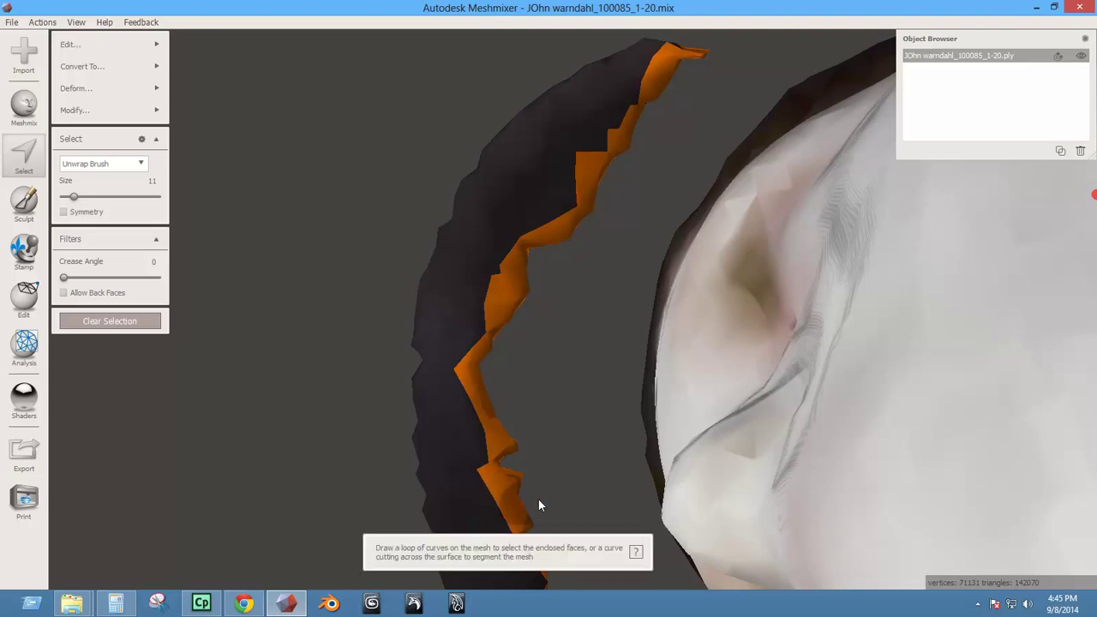
{"action": "right_click_drag", "start_coordinate": [539, 499], "coordinate": [538, 443]}
{"action": "right_click_drag", "start_coordinate": [558, 266], "coordinate": [558, 357]}
{"action": "left_click_drag", "start_coordinate": [529, 292], "coordinate": [546, 298]}
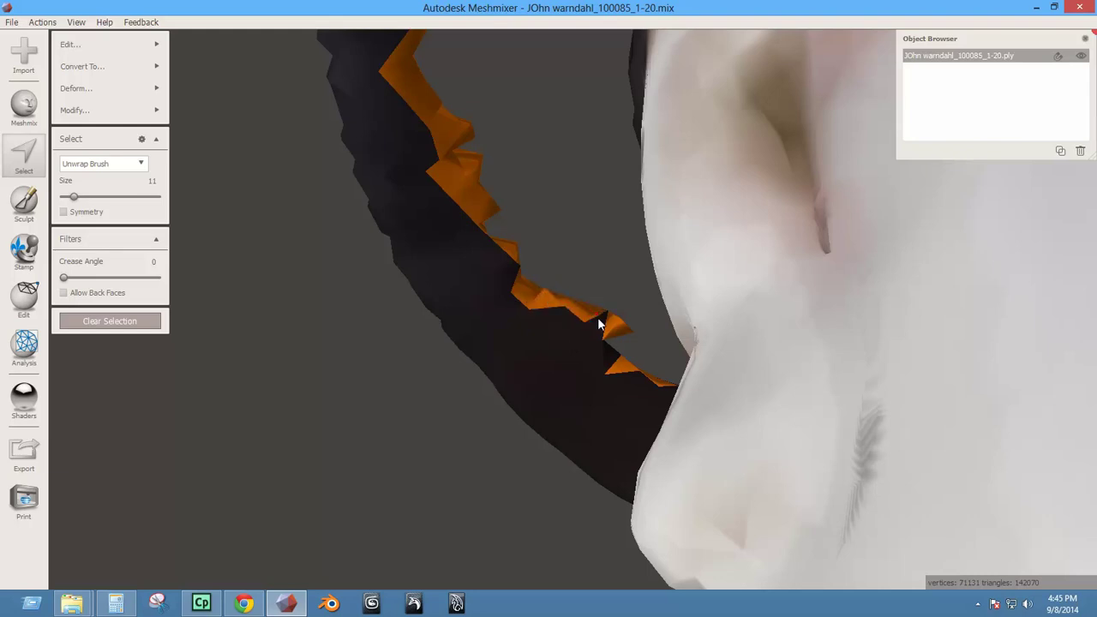
{"action": "right_click_drag", "start_coordinate": [610, 354], "coordinate": [618, 333]}
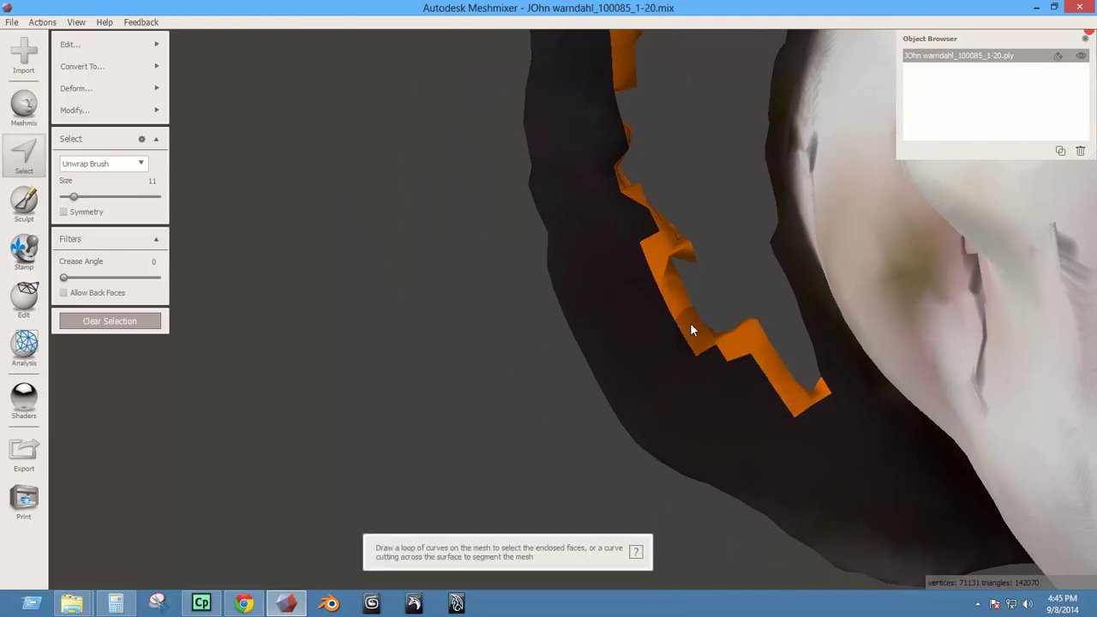
Clean up the selection along the visor's inner edge and delete the selected jagged faces.
{"action": "right_click_drag", "start_coordinate": [693, 326], "coordinate": [673, 370]}
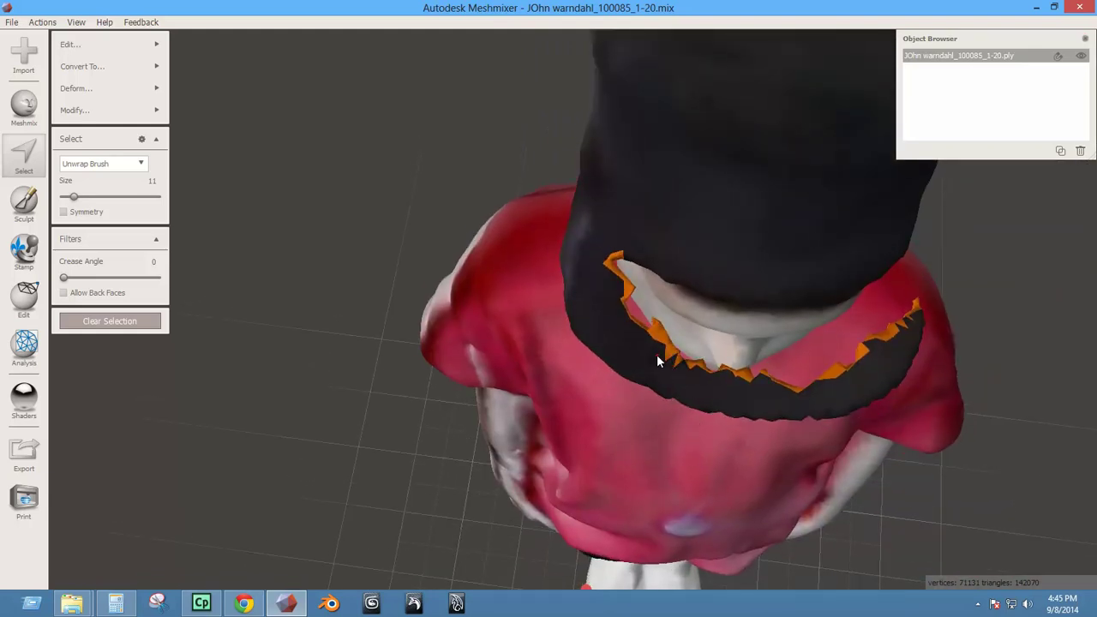
{"action": "left_click", "coordinate": [677, 374]}
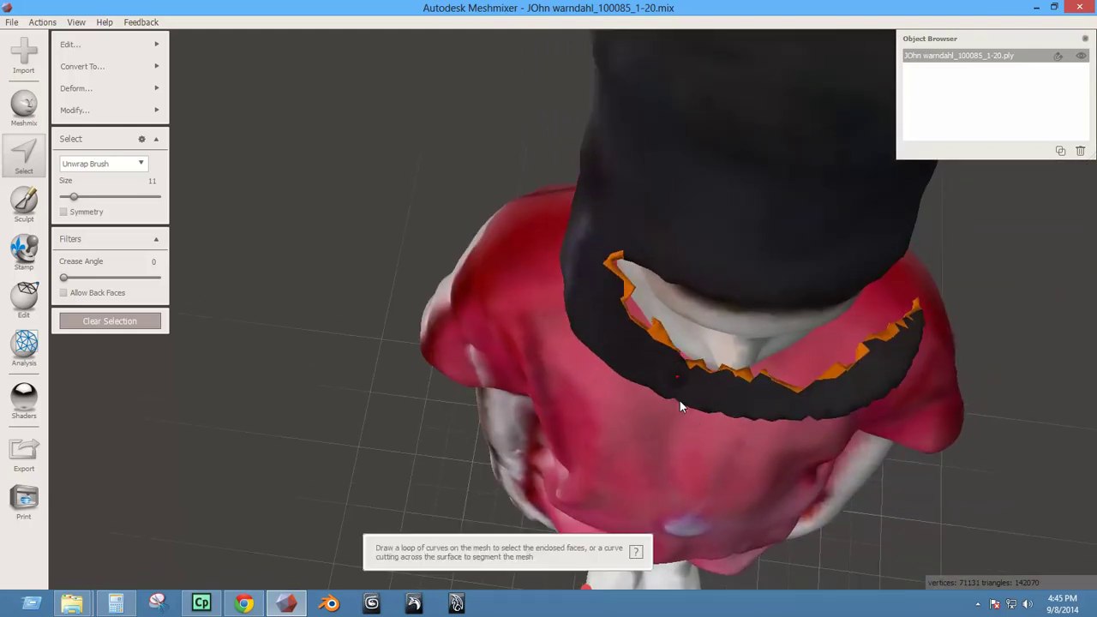
{"action": "right_click_drag", "start_coordinate": [735, 375], "coordinate": [737, 417]}
{"action": "right_click_drag", "start_coordinate": [818, 328], "coordinate": [647, 415]}
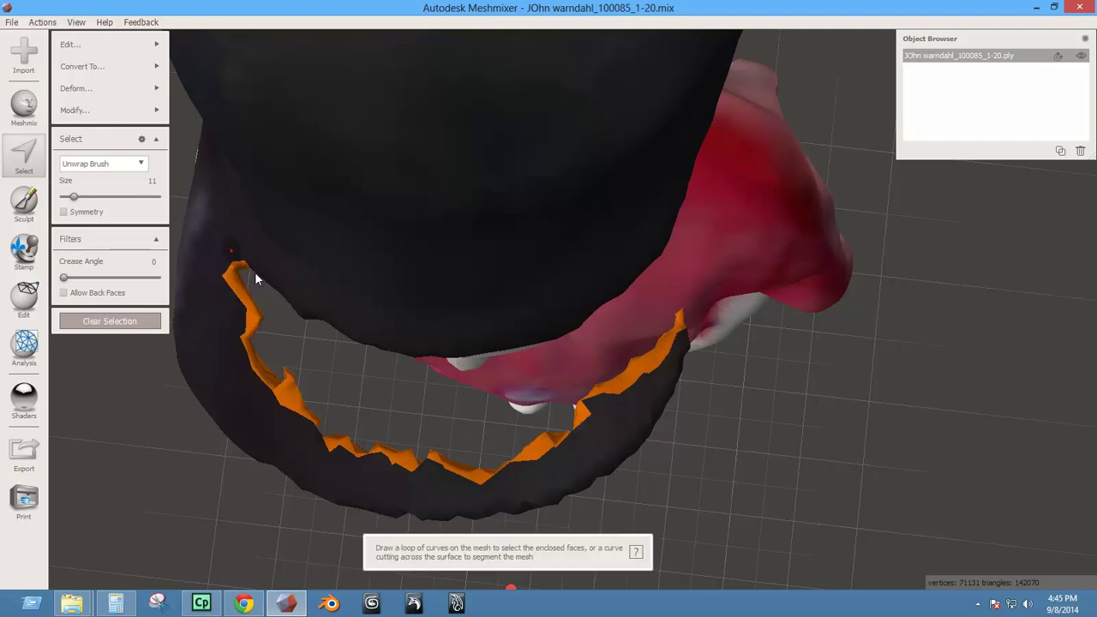
{"action": "right_click_drag", "start_coordinate": [254, 272], "coordinate": [369, 243]}
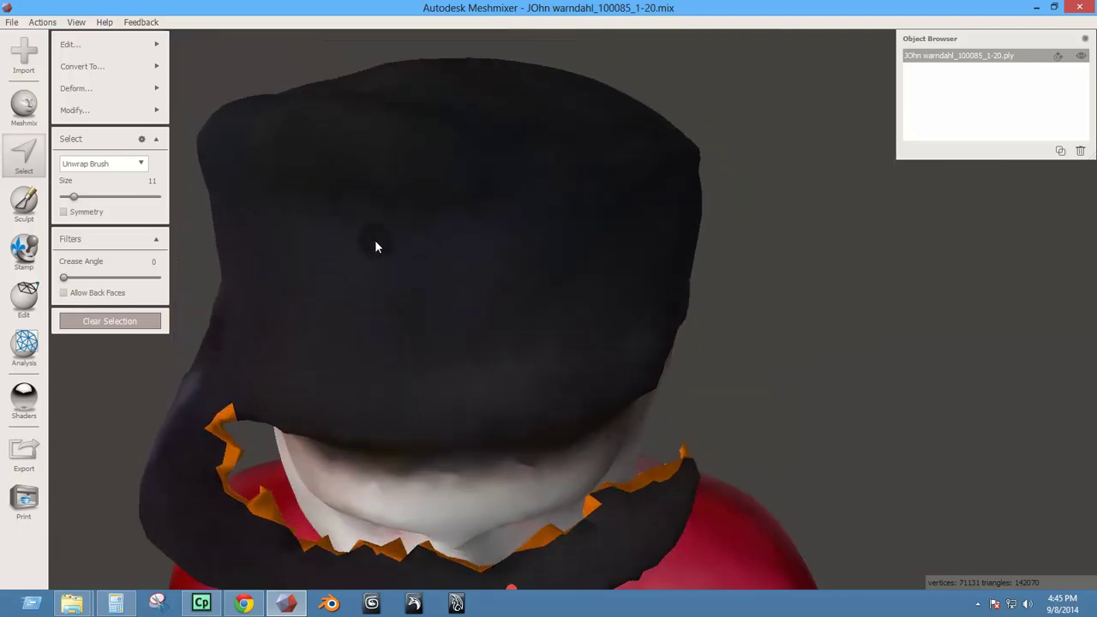
{"action": "key", "text": "Delete"}
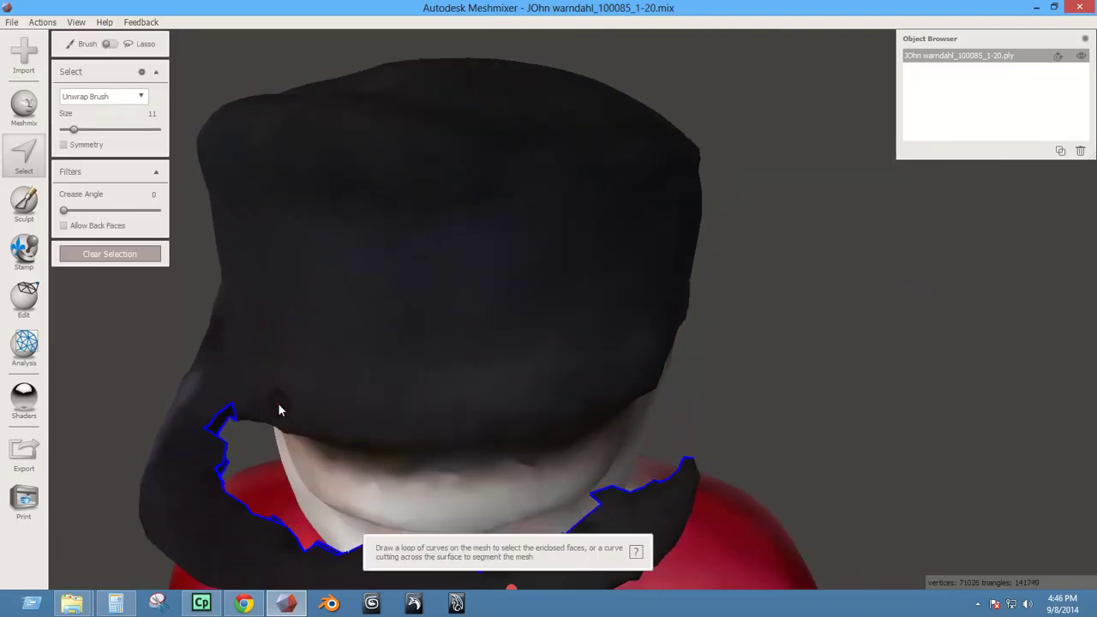
Select a strip along the cap's front lower edge above the forehead, using brush size 13.
{"action": "right_click_drag", "start_coordinate": [278, 410], "coordinate": [292, 370]}
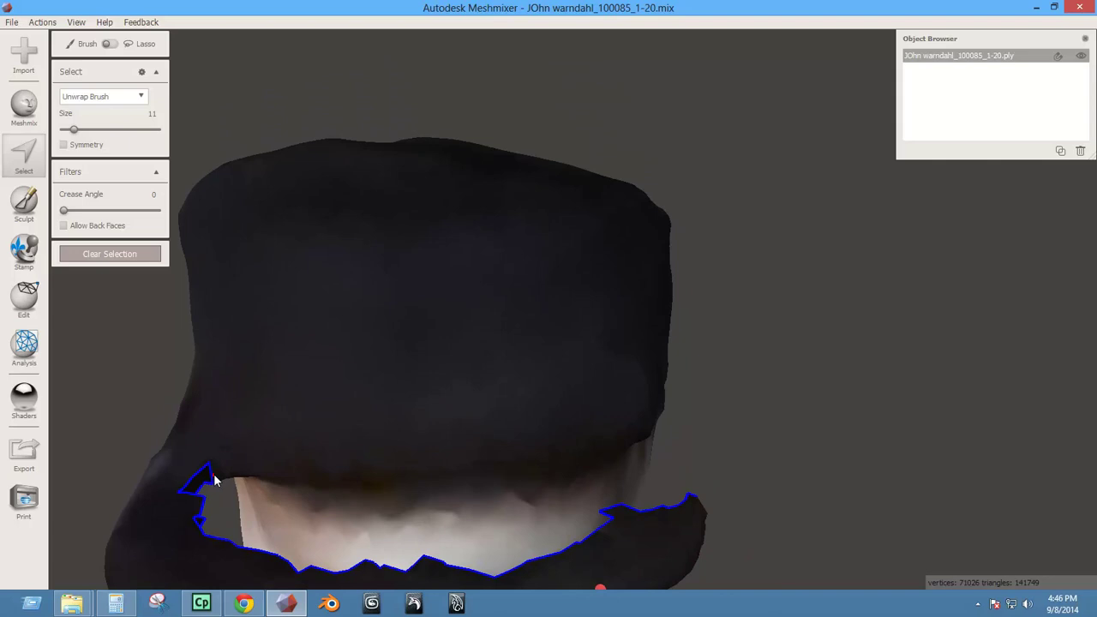
{"action": "mouse_move", "coordinate": [214, 480]}
{"action": "left_mouse_down"}
{"action": "mouse_move", "coordinate": [216, 468]}
{"action": "mouse_move", "coordinate": [242, 473]}
{"action": "left_mouse_up"}
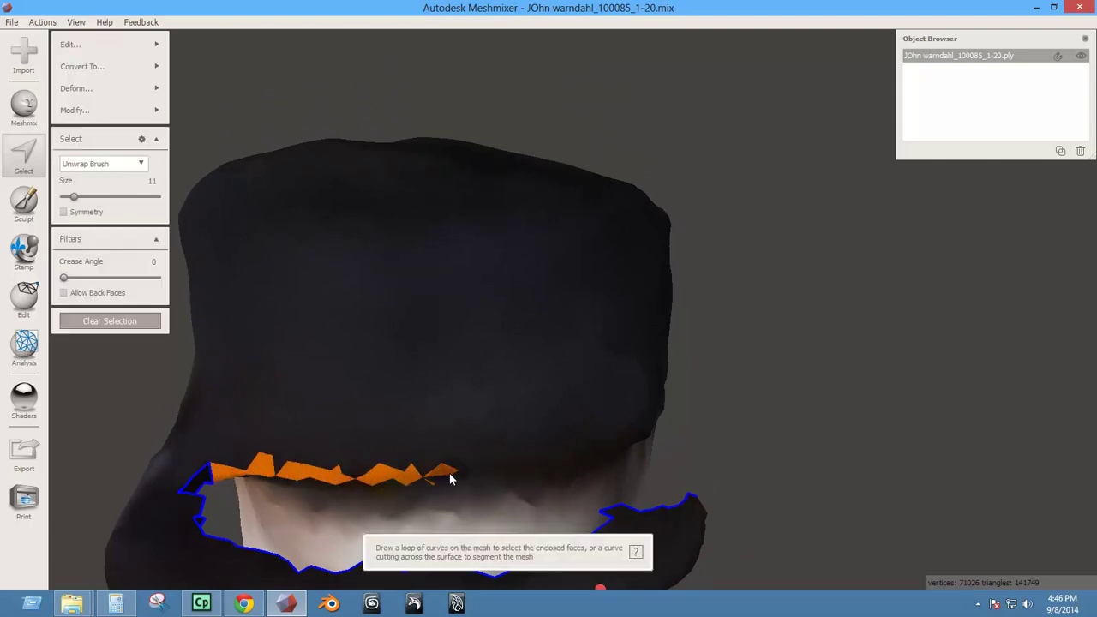
{"action": "scroll", "coordinate": [450, 473], "scroll_direction": "up", "scroll_amount": 2}
{"action": "left_click_drag", "start_coordinate": [450, 474], "coordinate": [428, 473]}
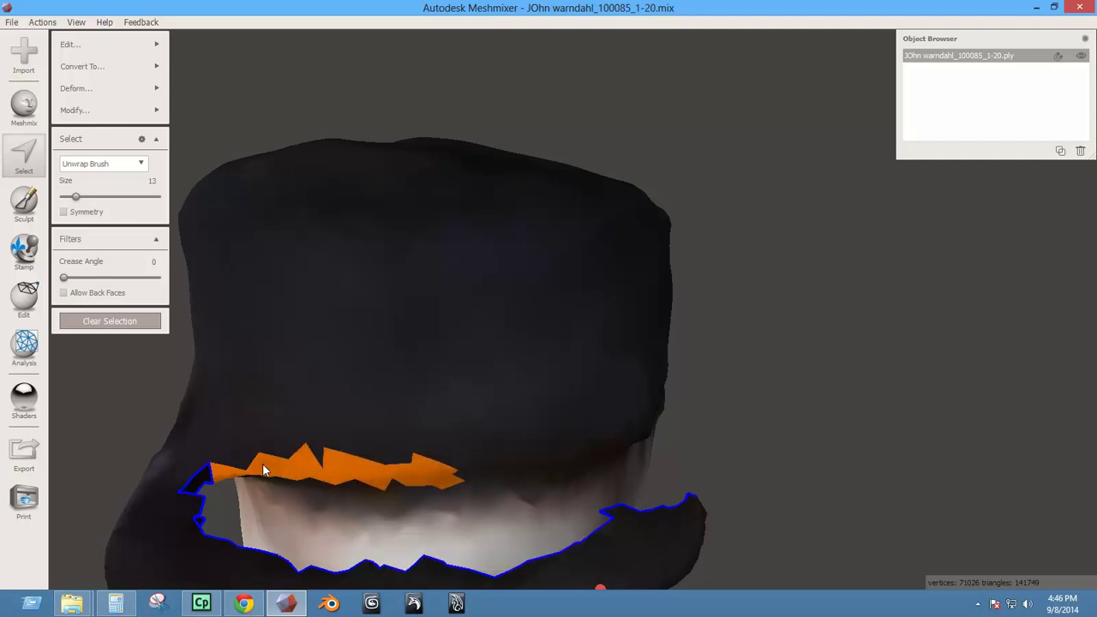
{"action": "mouse_move", "coordinate": [232, 476]}
{"action": "left_mouse_down"}
{"action": "mouse_move", "coordinate": [318, 459]}
{"action": "mouse_move", "coordinate": [523, 477]}
{"action": "mouse_move", "coordinate": [636, 445]}
{"action": "left_mouse_up"}
{"action": "mouse_move", "coordinate": [636, 446]}
{"action": "right_mouse_down"}
{"action": "mouse_move", "coordinate": [435, 512]}
{"action": "mouse_move", "coordinate": [391, 489]}
{"action": "mouse_move", "coordinate": [522, 515]}
{"action": "mouse_move", "coordinate": [497, 476]}
{"action": "mouse_move", "coordinate": [548, 506]}
{"action": "mouse_move", "coordinate": [590, 383]}
{"action": "right_mouse_up"}
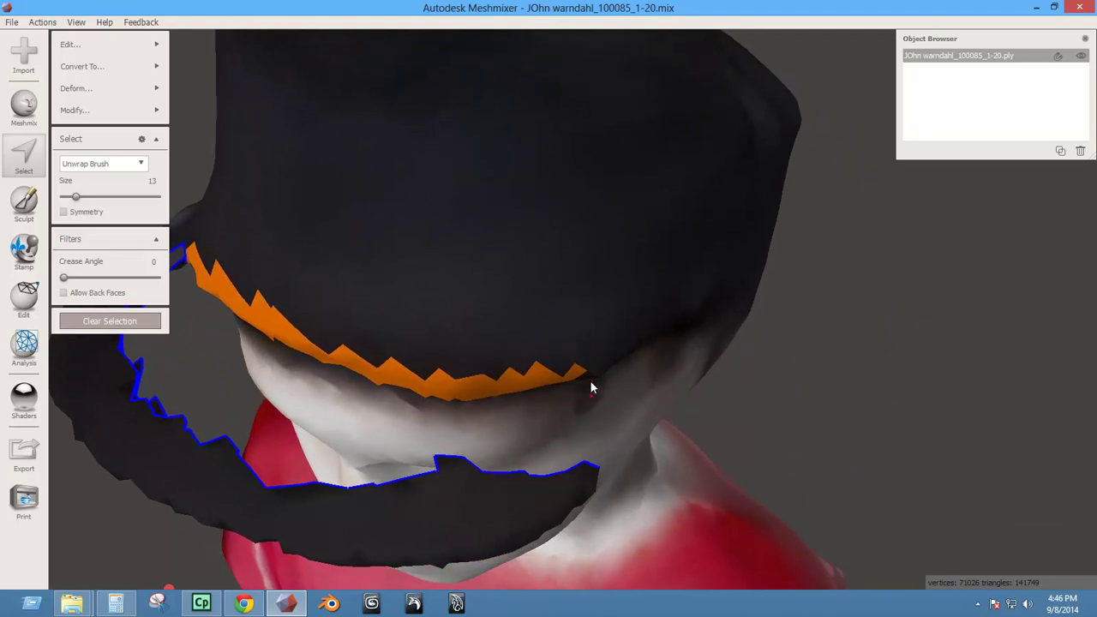
{"action": "left_click_drag", "start_coordinate": [569, 377], "coordinate": [591, 371]}
Complete the strip selection beneath the visor along the forehead and delete the selected faces.
{"action": "right_click_drag", "start_coordinate": [592, 421], "coordinate": [658, 265]}
{"action": "right_click_drag", "start_coordinate": [412, 292], "coordinate": [492, 301]}
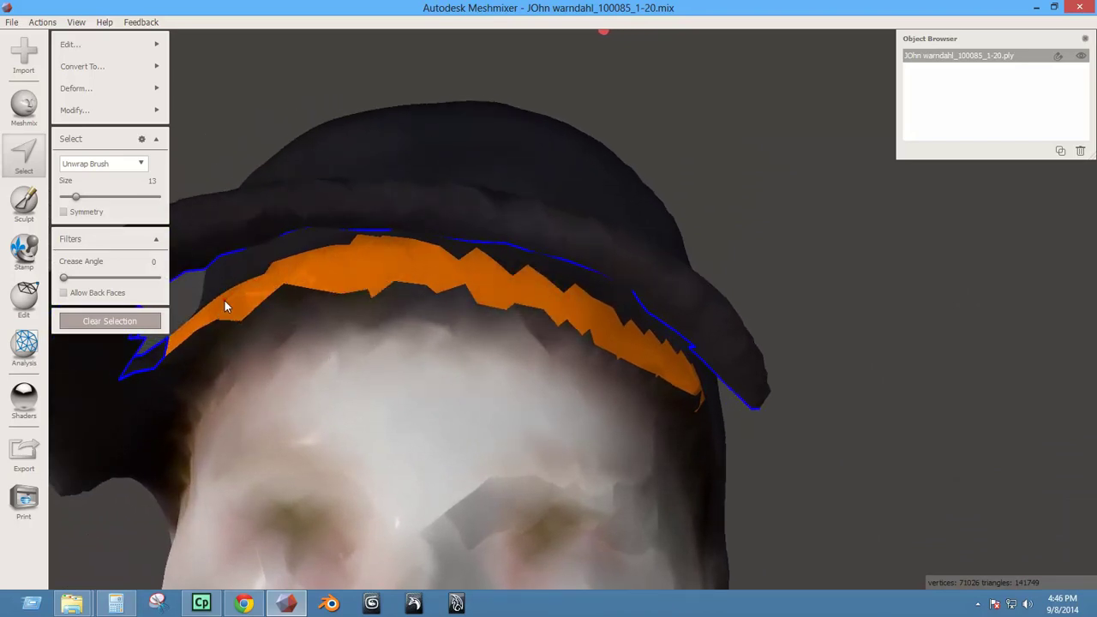
{"action": "scroll", "coordinate": [250, 324], "scroll_direction": "down", "scroll_amount": 3}
{"action": "right_click_drag", "start_coordinate": [267, 286], "coordinate": [284, 371]}
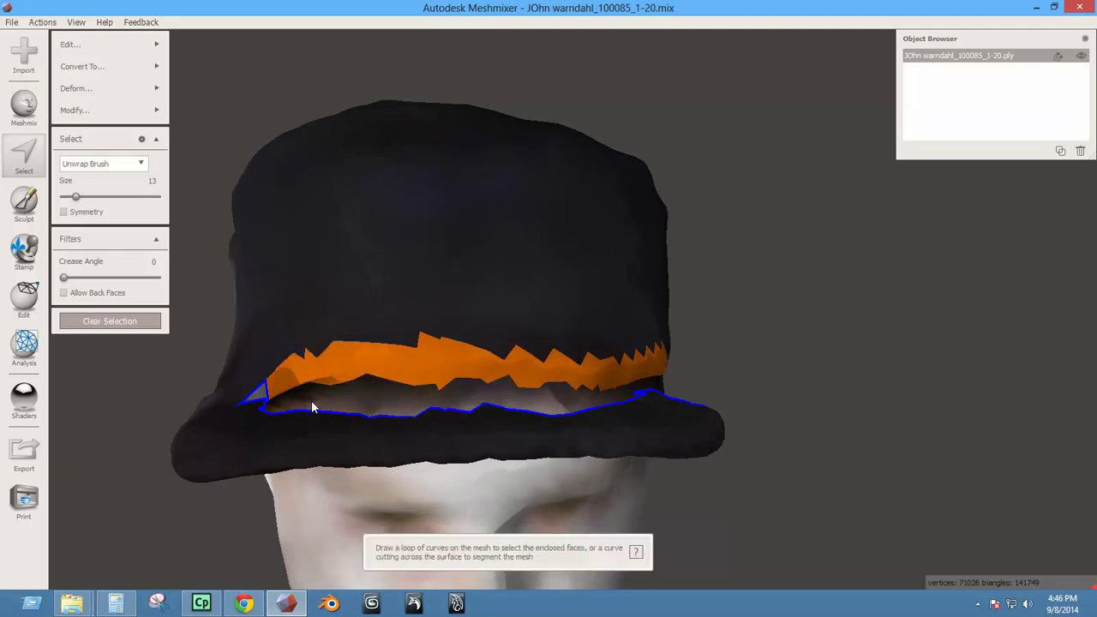
{"action": "right_click_drag", "start_coordinate": [311, 400], "coordinate": [360, 270]}
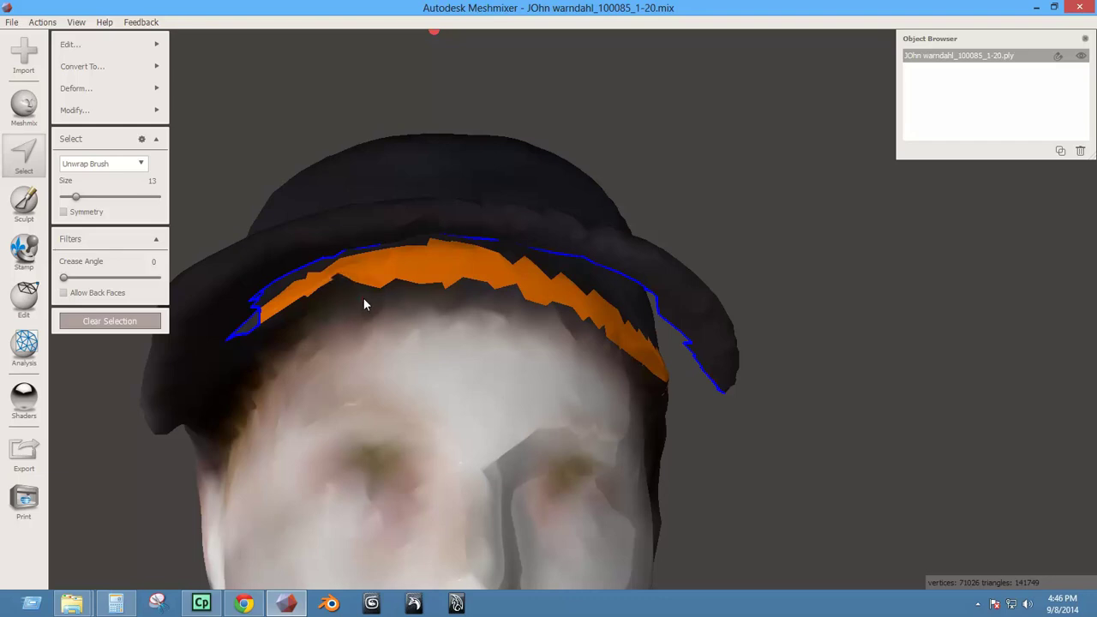
{"action": "left_click_drag", "start_coordinate": [365, 306], "coordinate": [377, 306]}
{"action": "right_click_drag", "start_coordinate": [521, 417], "coordinate": [500, 458]}
{"action": "key", "text": "Delete"}
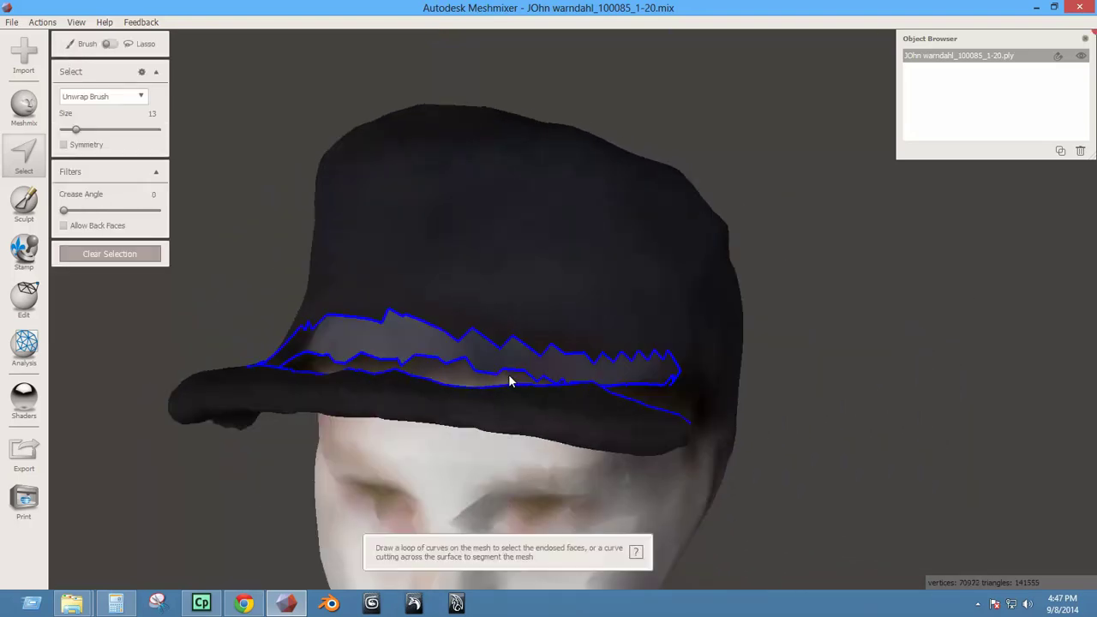
{"action": "right_click_drag", "start_coordinate": [355, 380], "coordinate": [89, 360]}
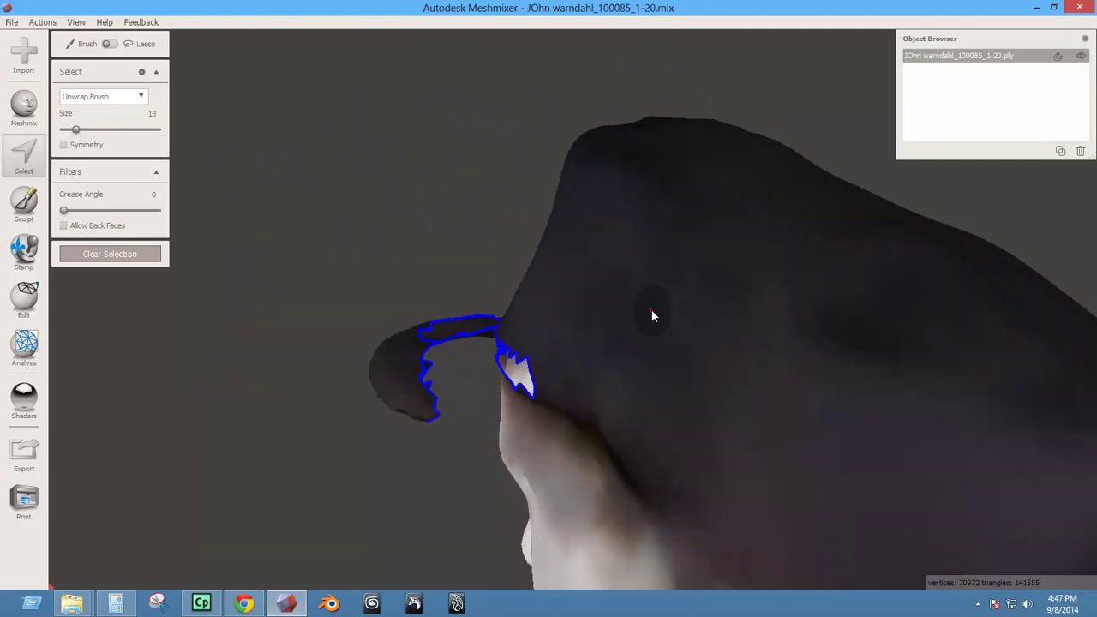
{"action": "double_click", "coordinate": [652, 310]}
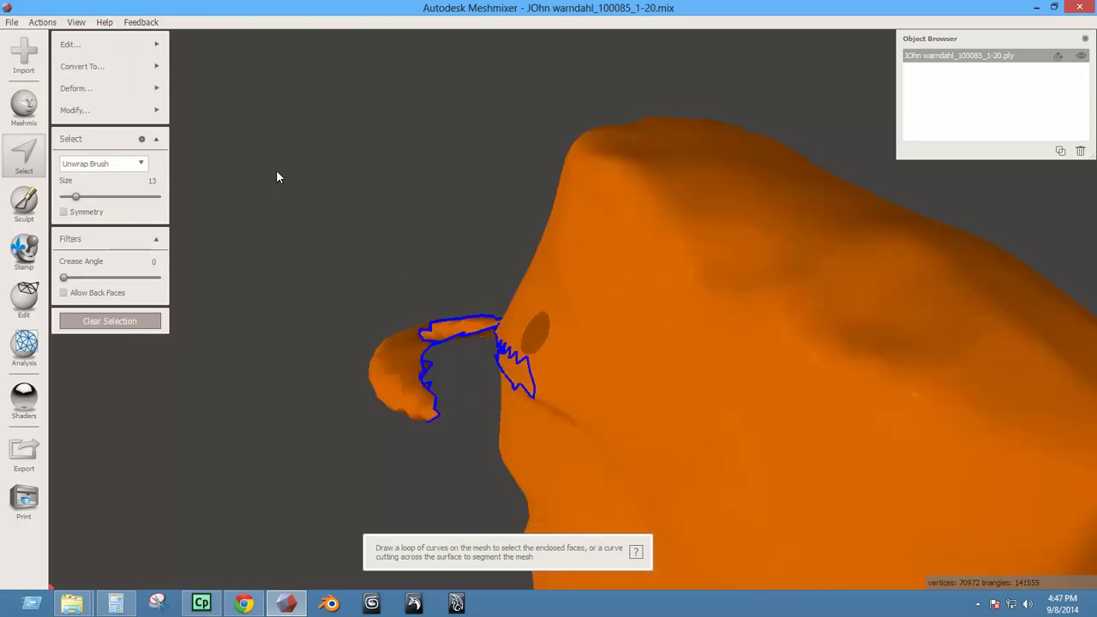
{"action": "mouse_move", "coordinate": [120, 57]}
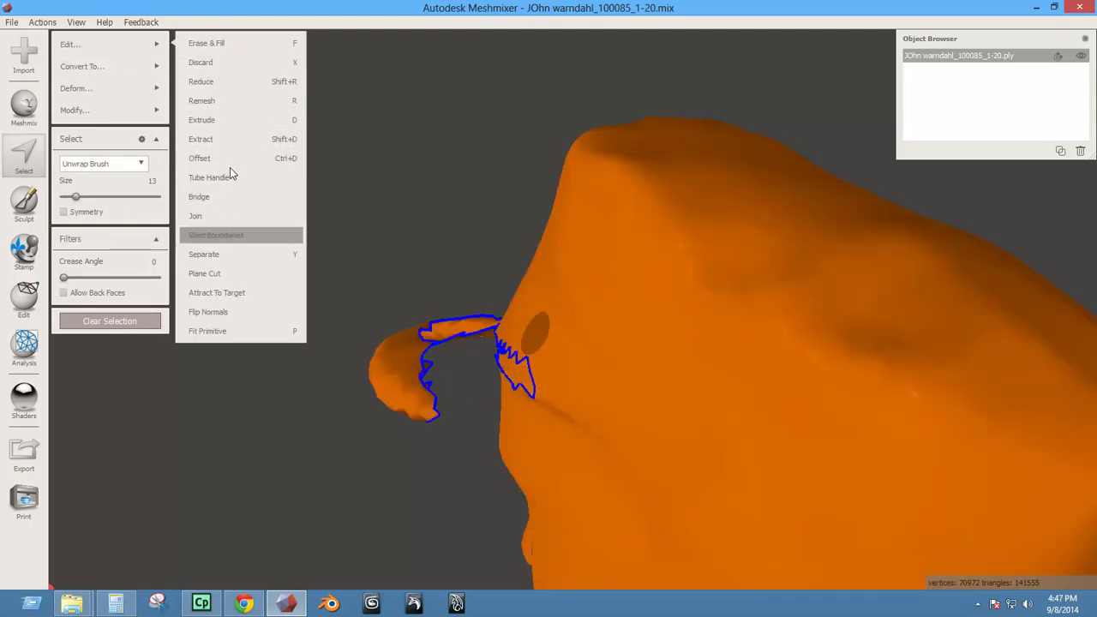
{"action": "mouse_move", "coordinate": [93, 115]}
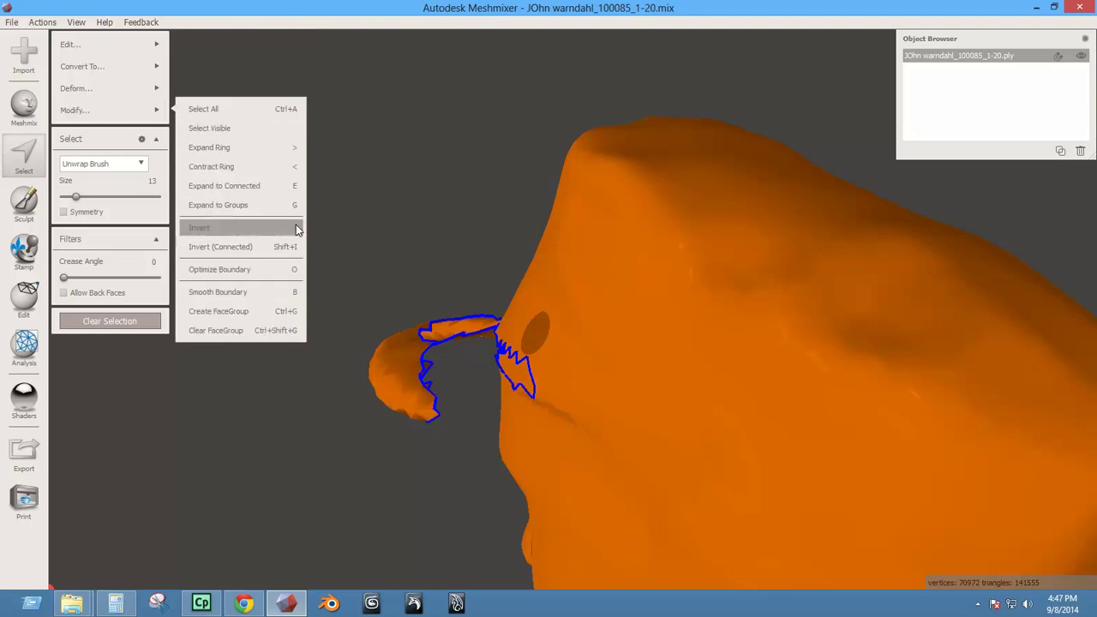
{"action": "left_click", "coordinate": [276, 229]}
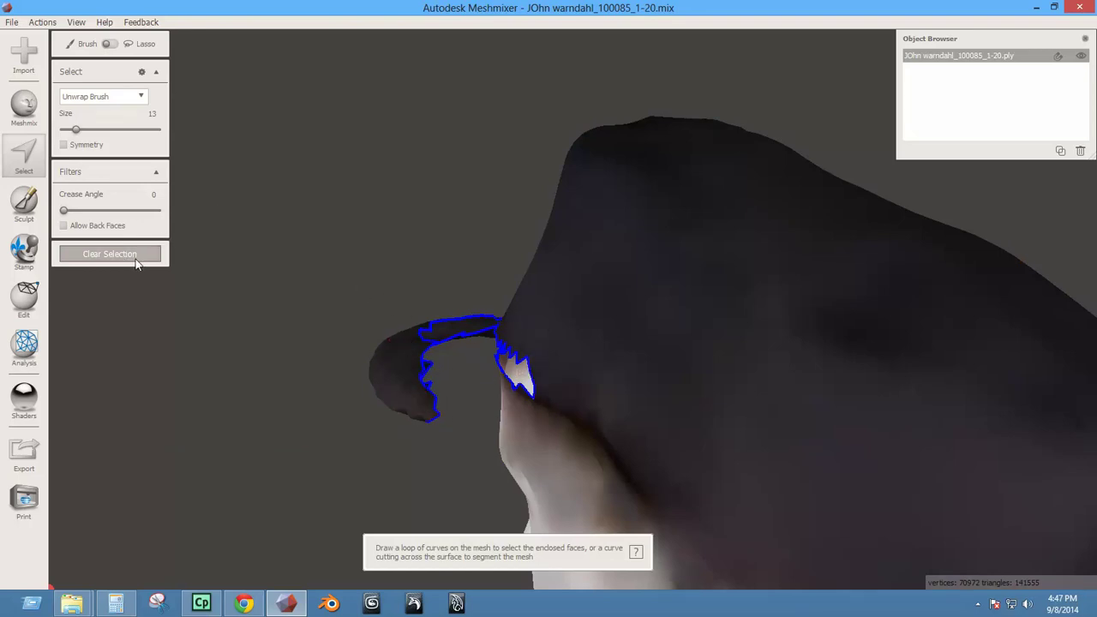
{"action": "key", "text": "Escape"}
Select the faces around the open edges of cap and visor and smooth their boundaries with smoothness 50, preserve shape 50 and 30 iterations.
{"action": "right_click_drag", "start_coordinate": [392, 328], "coordinate": [712, 351]}
{"action": "key", "text": "s"}
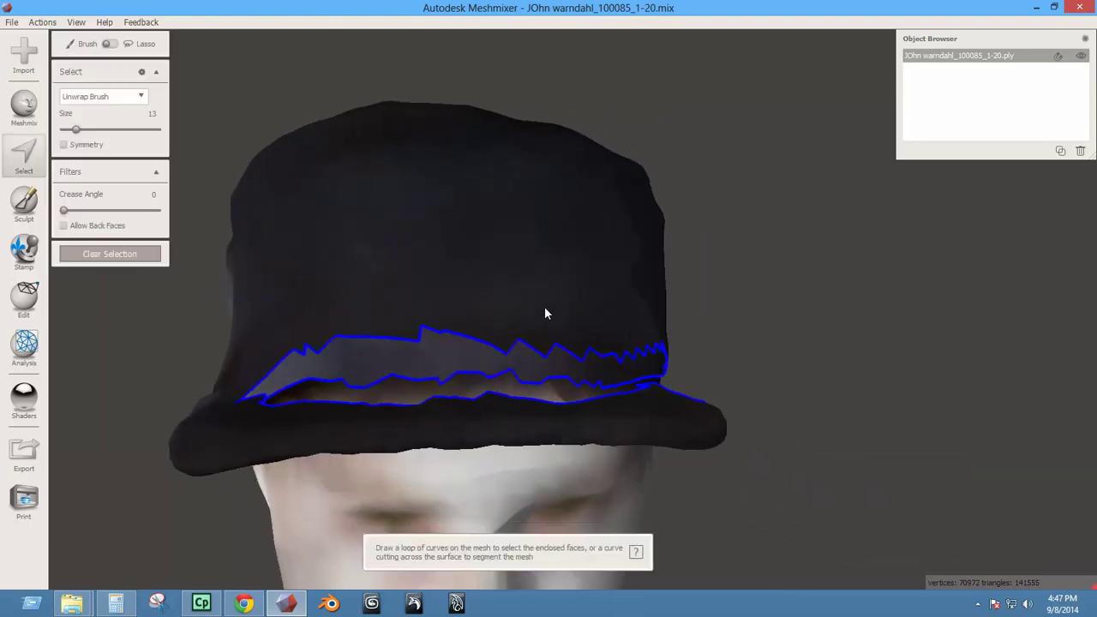
{"action": "left_click", "coordinate": [415, 346]}
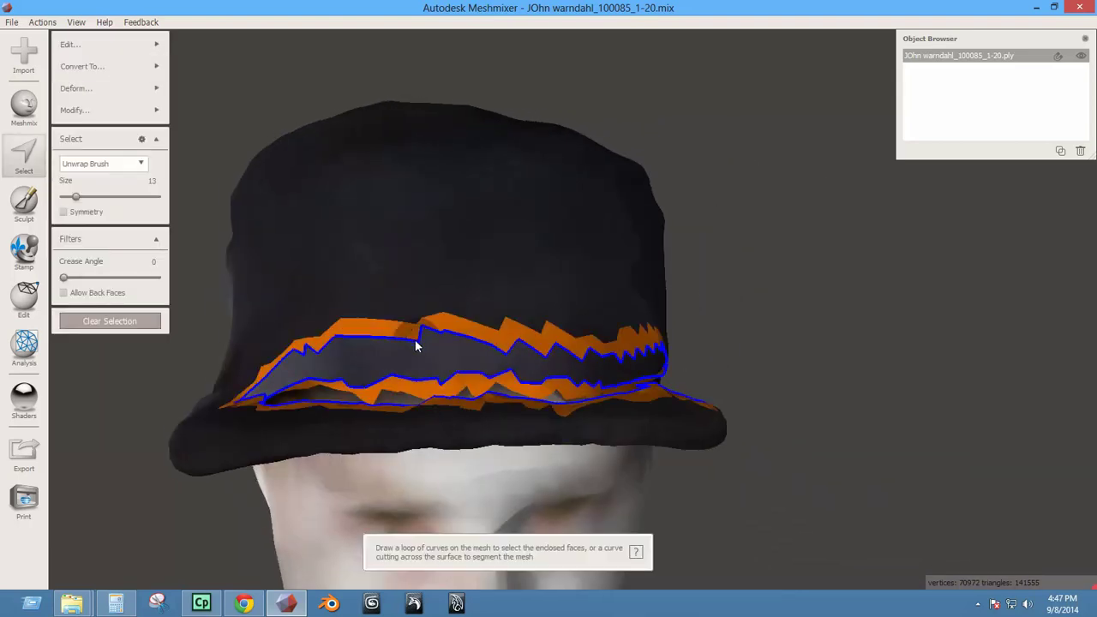
{"action": "right_click_drag", "start_coordinate": [628, 404], "coordinate": [636, 484]}
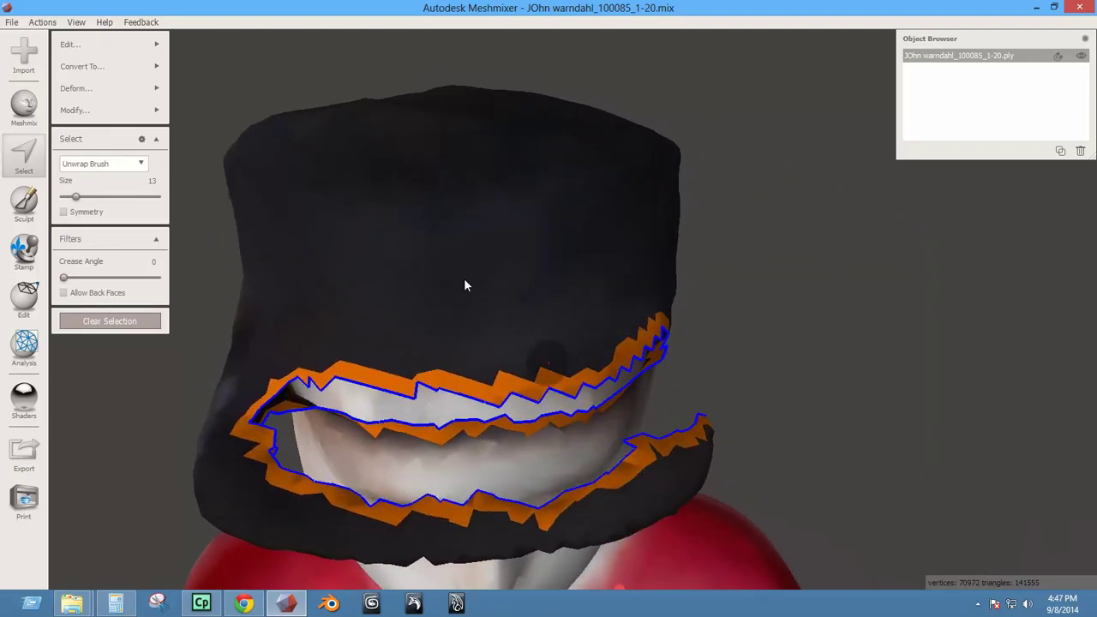
{"action": "left_click", "coordinate": [116, 111]}
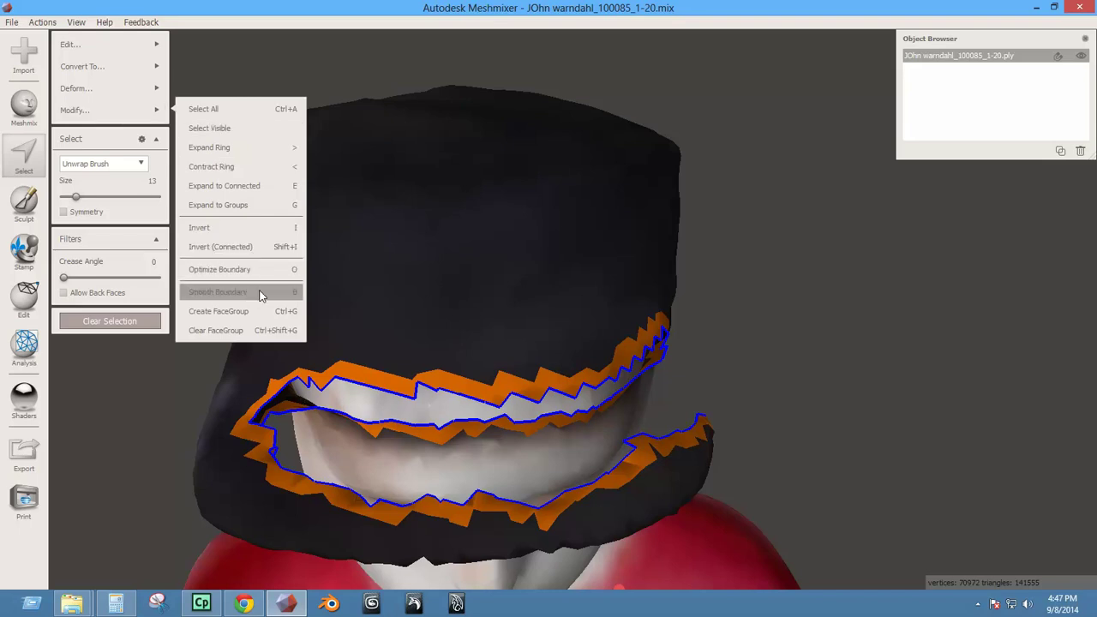
{"action": "left_click", "coordinate": [286, 296]}
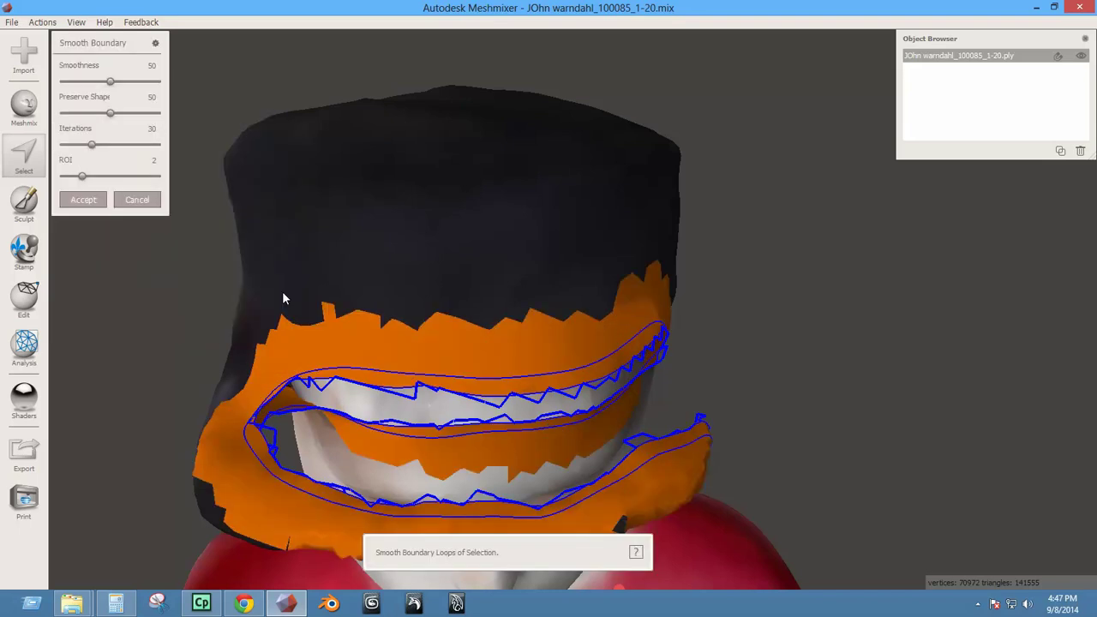
{"action": "right_click_drag", "start_coordinate": [401, 341], "coordinate": [376, 308]}
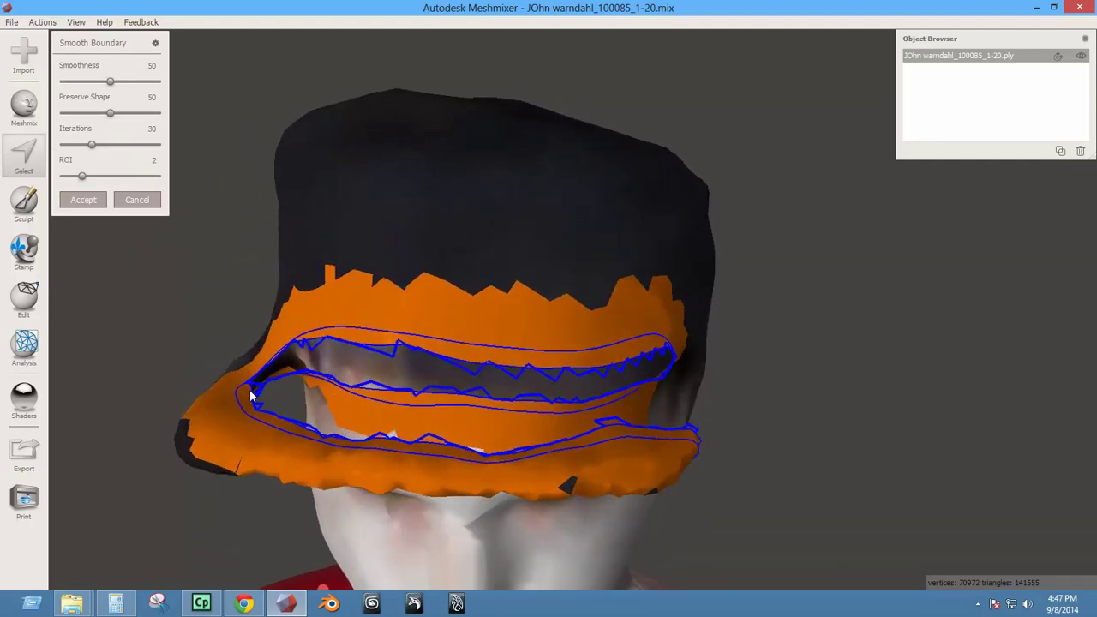
{"action": "right_click_drag", "start_coordinate": [251, 394], "coordinate": [325, 492]}
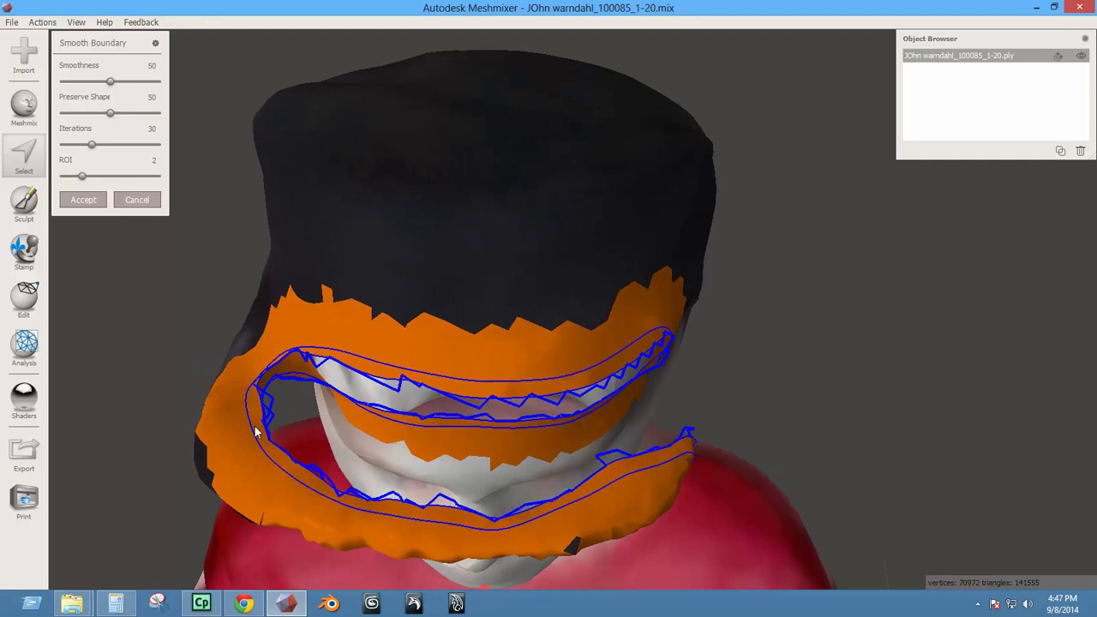
{"action": "right_click_drag", "start_coordinate": [521, 424], "coordinate": [448, 262]}
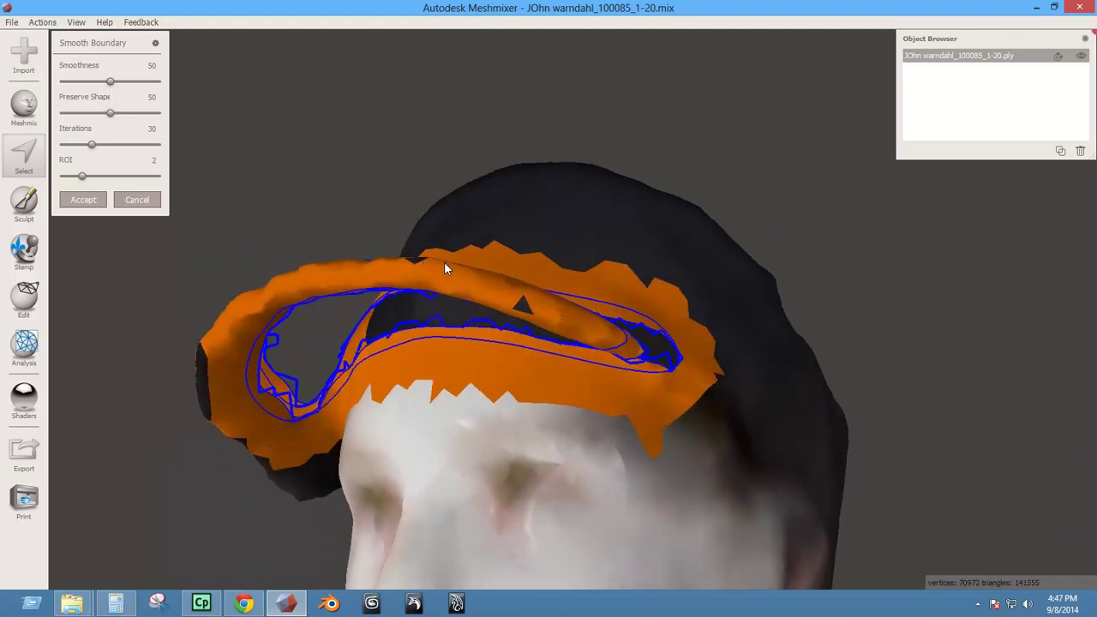
{"action": "left_click", "coordinate": [84, 200]}
{"action": "right_click_drag", "start_coordinate": [473, 283], "coordinate": [563, 417]}
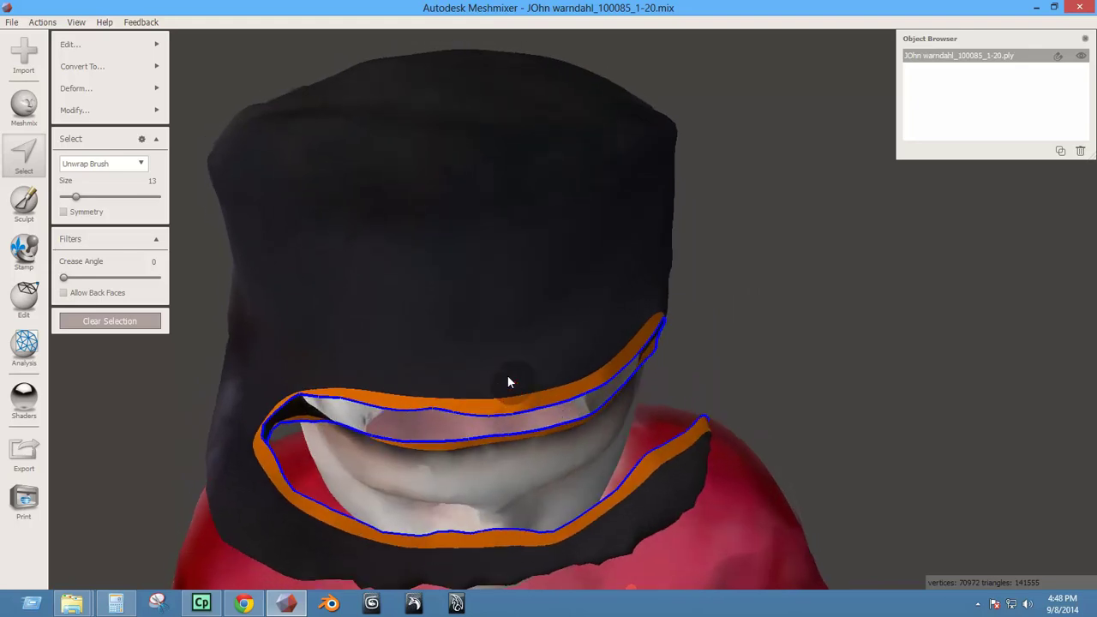
{"action": "key", "text": "shift+period"}
{"action": "key", "text": "shift+period"}
{"action": "key", "text": "shift+period"}
{"action": "key", "text": "shift+period"}
{"action": "key", "text": "shift+period"}
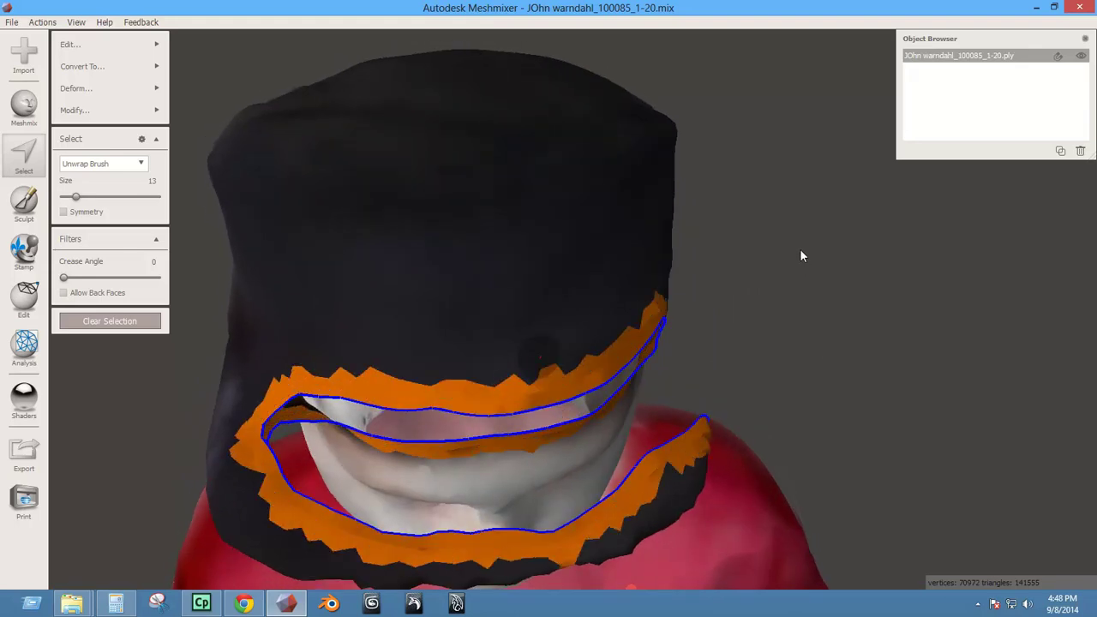
{"action": "key", "text": "shift+period"}
{"action": "key", "text": "shift+period"}
{"action": "key", "text": "shift+period"}
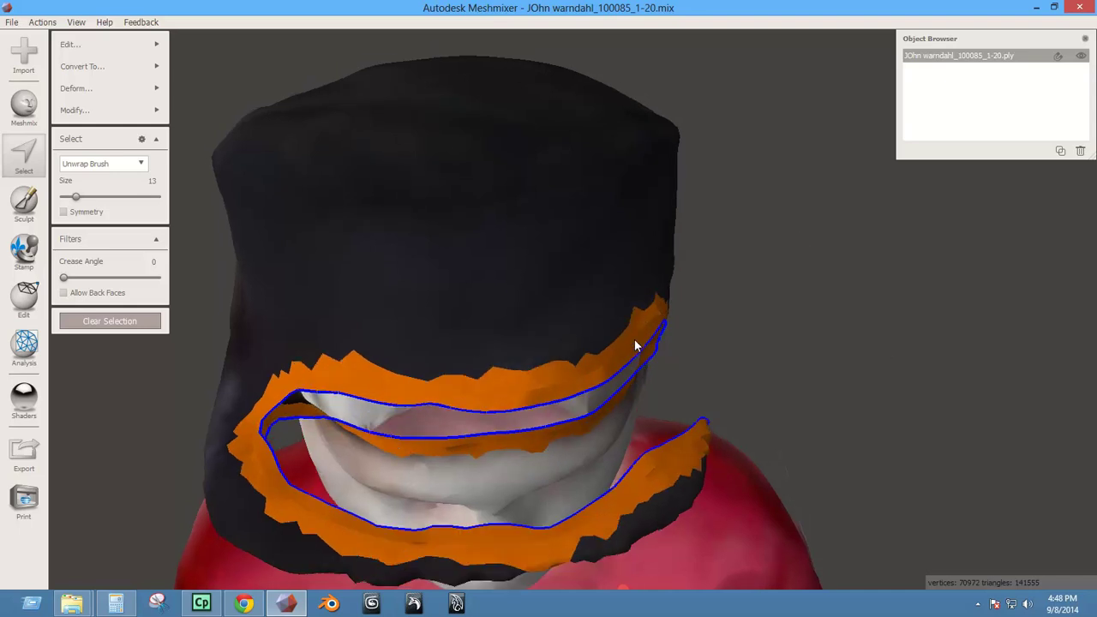
{"action": "right_click_drag", "start_coordinate": [634, 347], "coordinate": [503, 246]}
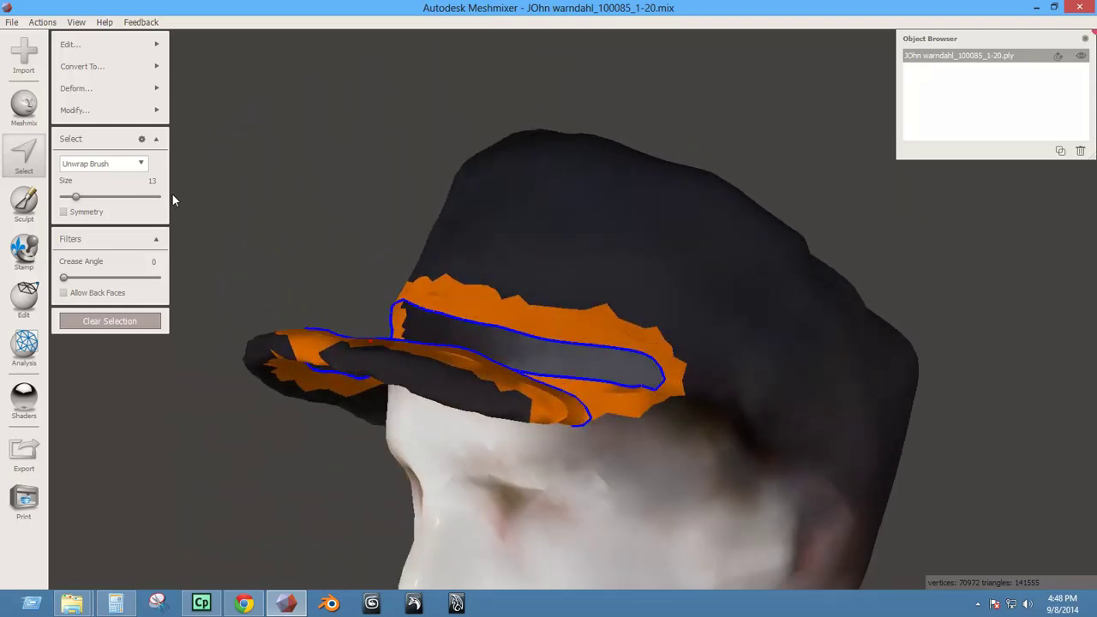
{"action": "left_click", "coordinate": [112, 109]}
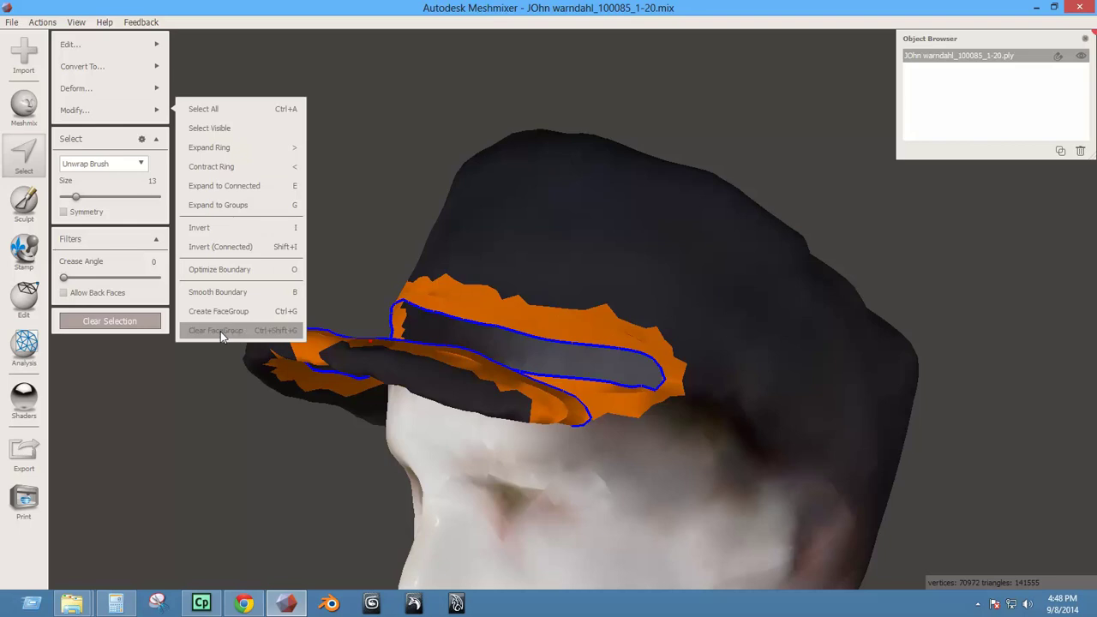
{"action": "key", "text": "Escape"}
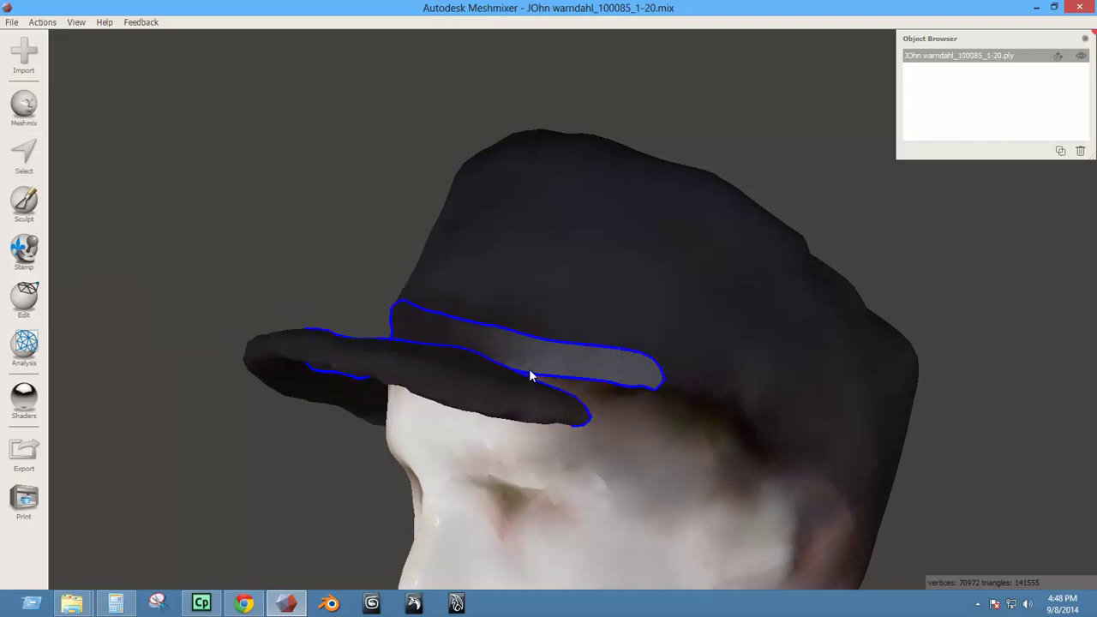
Select the boundary faces at the visor's open side end, using an unwrap brush of size 7.
{"action": "right_click_drag", "start_coordinate": [354, 304], "coordinate": [573, 345]}
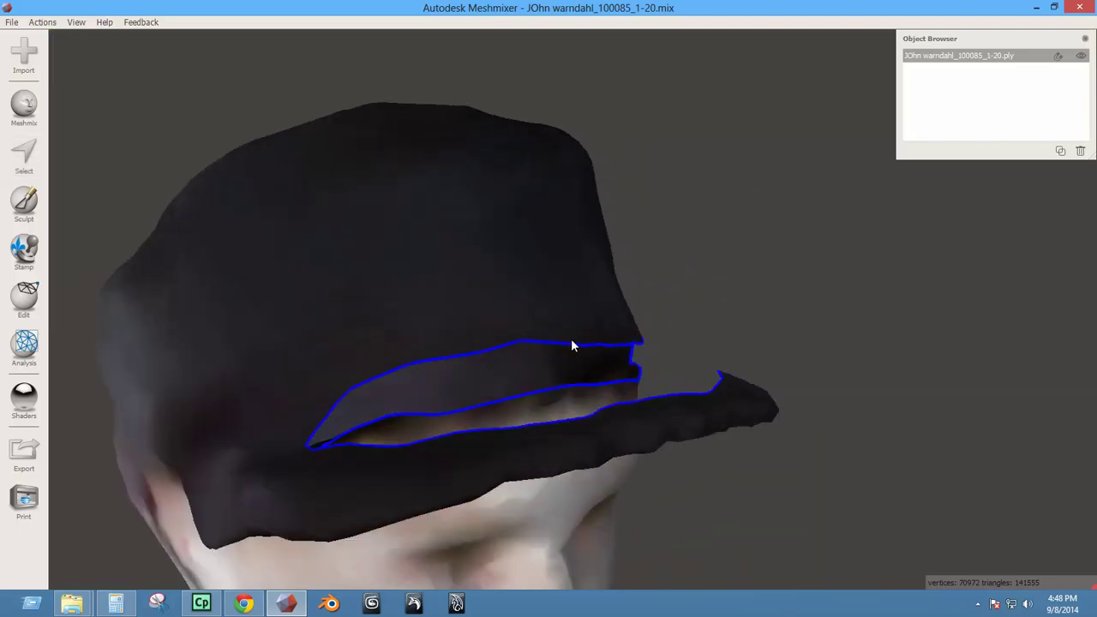
{"action": "right_click_drag", "start_coordinate": [470, 391], "coordinate": [324, 271]}
{"action": "scroll", "coordinate": [326, 309], "scroll_direction": "up", "scroll_amount": 5}
{"action": "scroll", "coordinate": [328, 307], "scroll_direction": "down", "scroll_amount": 5}
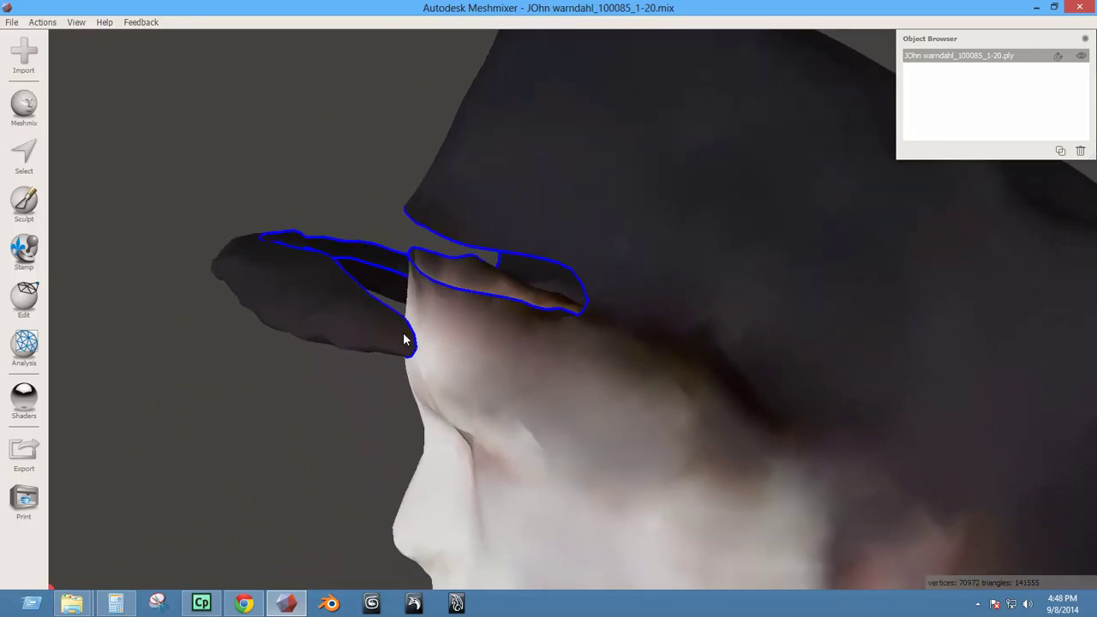
{"action": "key", "text": "s"}
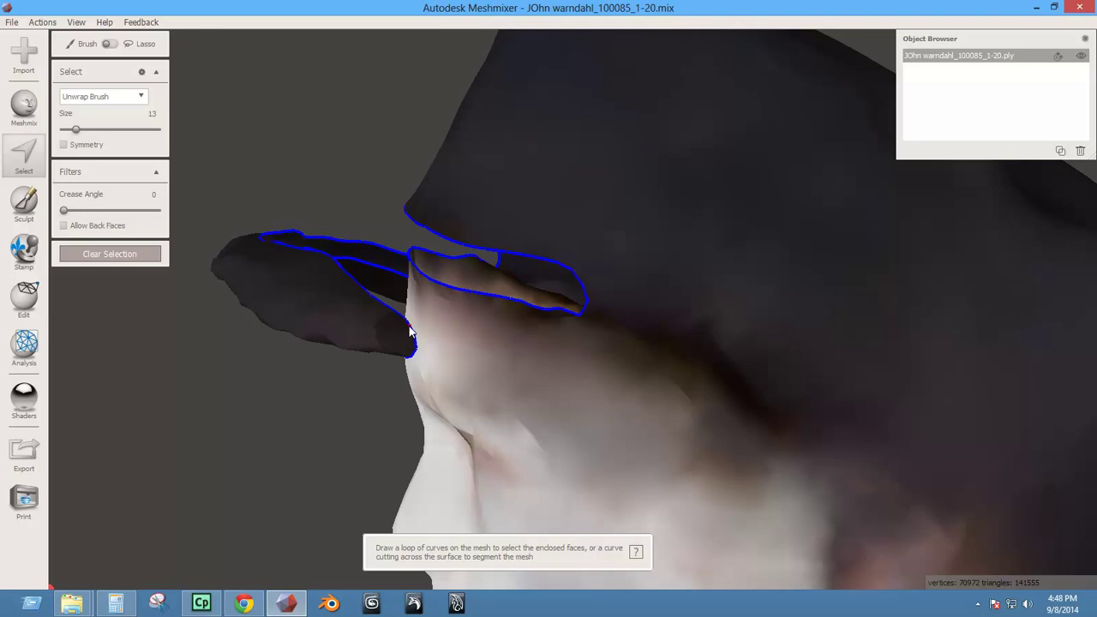
{"action": "right_click_drag", "start_coordinate": [385, 245], "coordinate": [435, 430]}
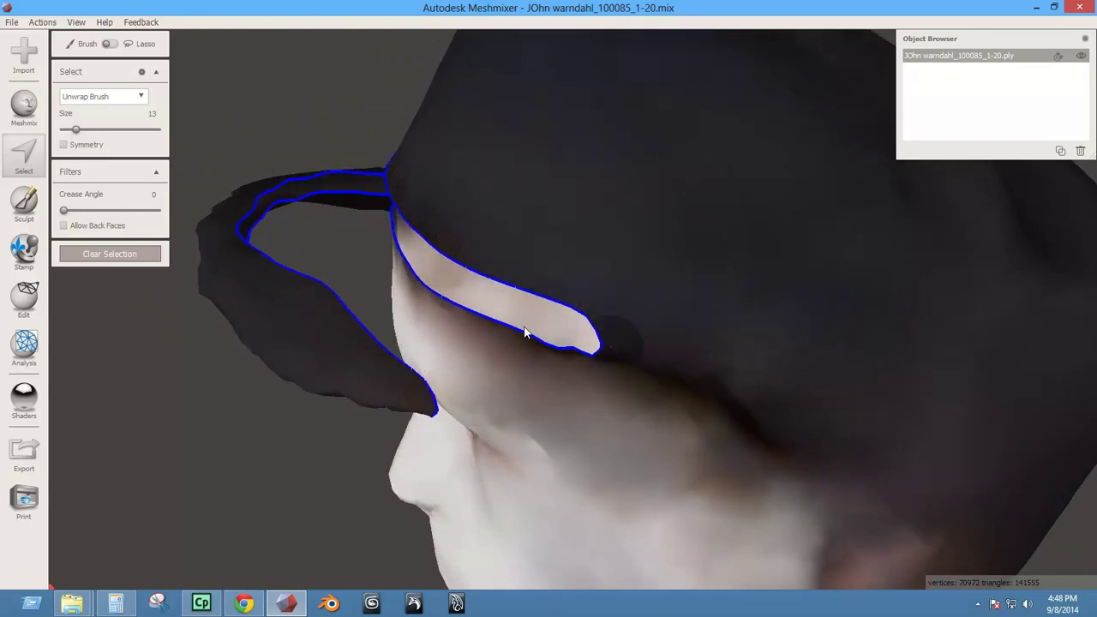
{"action": "right_click_drag", "start_coordinate": [467, 417], "coordinate": [368, 406]}
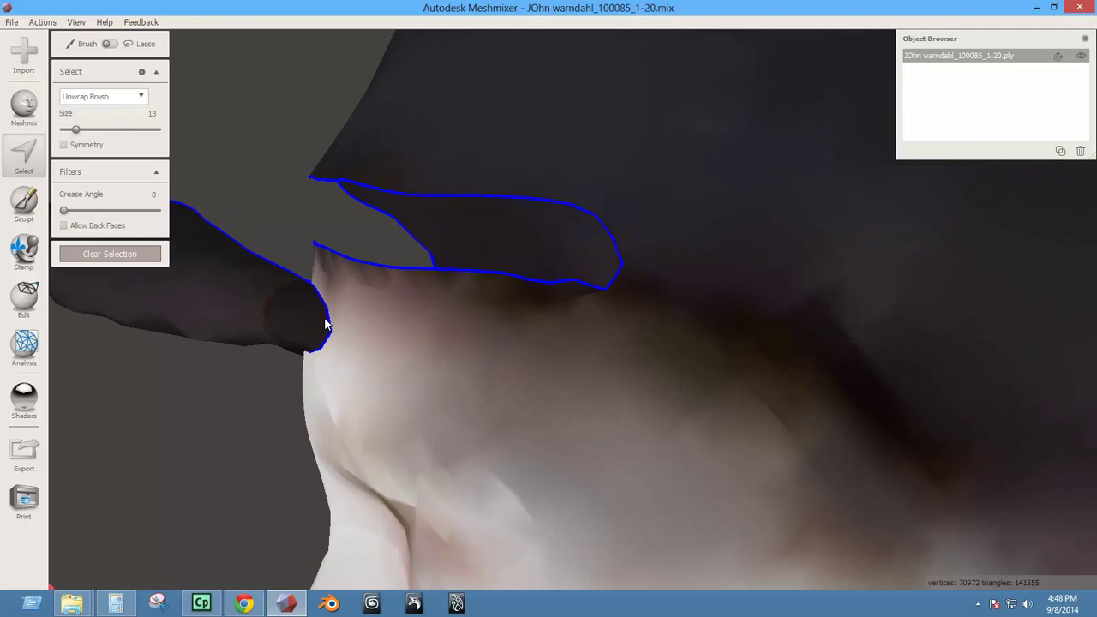
{"action": "scroll", "coordinate": [325, 324], "scroll_direction": "down", "scroll_amount": 6}
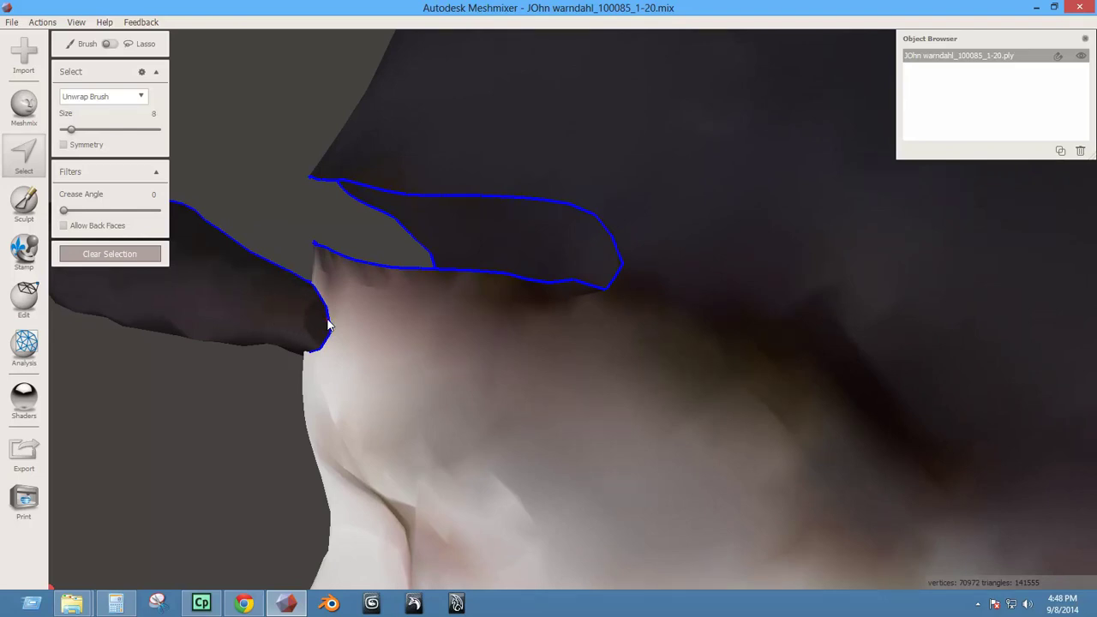
{"action": "left_click", "coordinate": [327, 325]}
{"action": "left_click", "coordinate": [326, 319]}
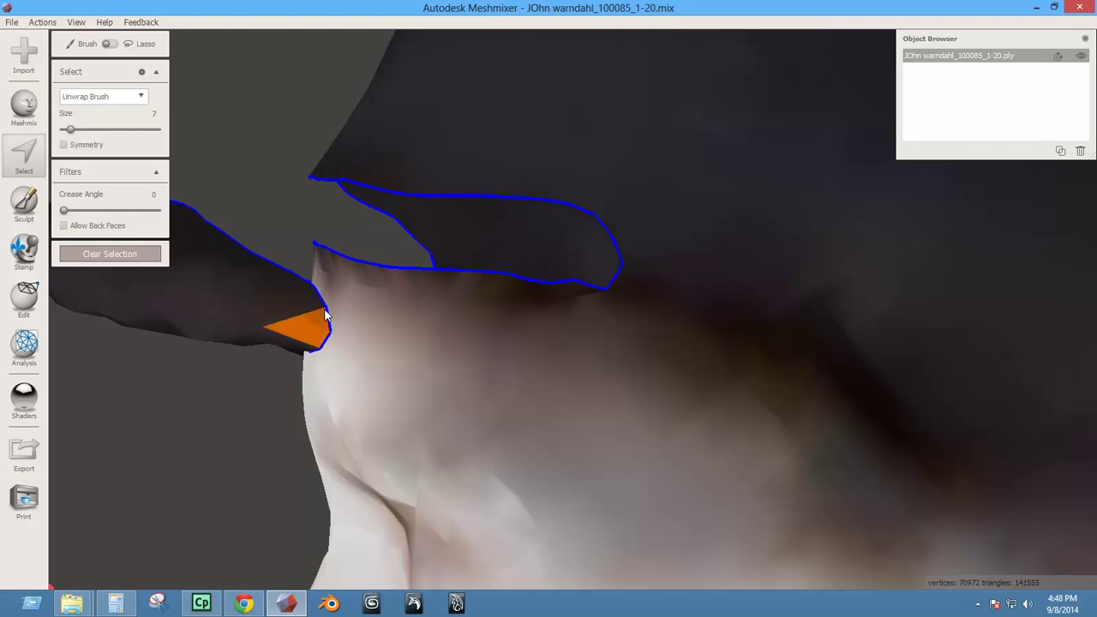
{"action": "left_click_drag", "start_coordinate": [325, 315], "coordinate": [325, 311]}
{"action": "right_click_drag", "start_coordinate": [325, 311], "coordinate": [309, 292]}
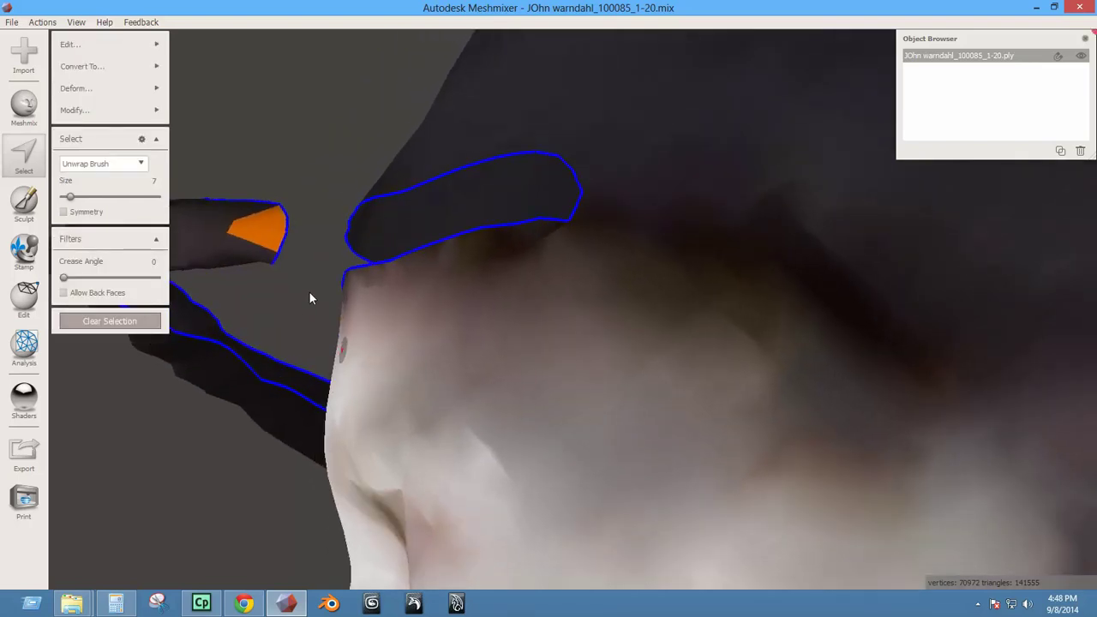
Add the faces at the end of the cap's opening to the selection and try to bridge them to the visor's end.
{"action": "right_click_drag", "start_coordinate": [277, 249], "coordinate": [567, 295]}
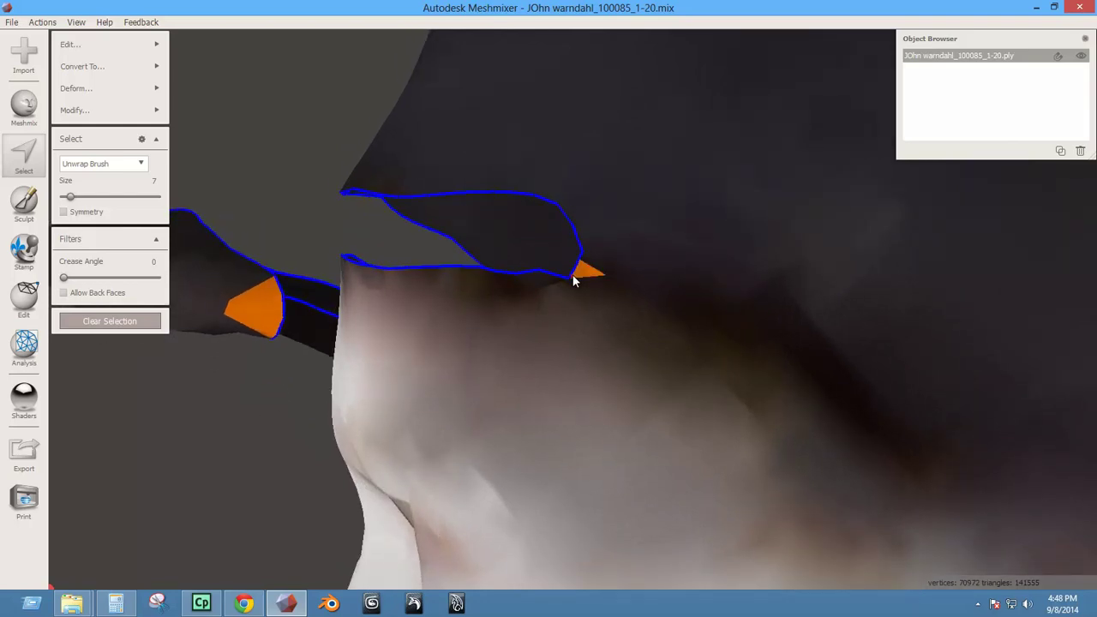
{"action": "left_click_drag", "start_coordinate": [573, 279], "coordinate": [577, 228]}
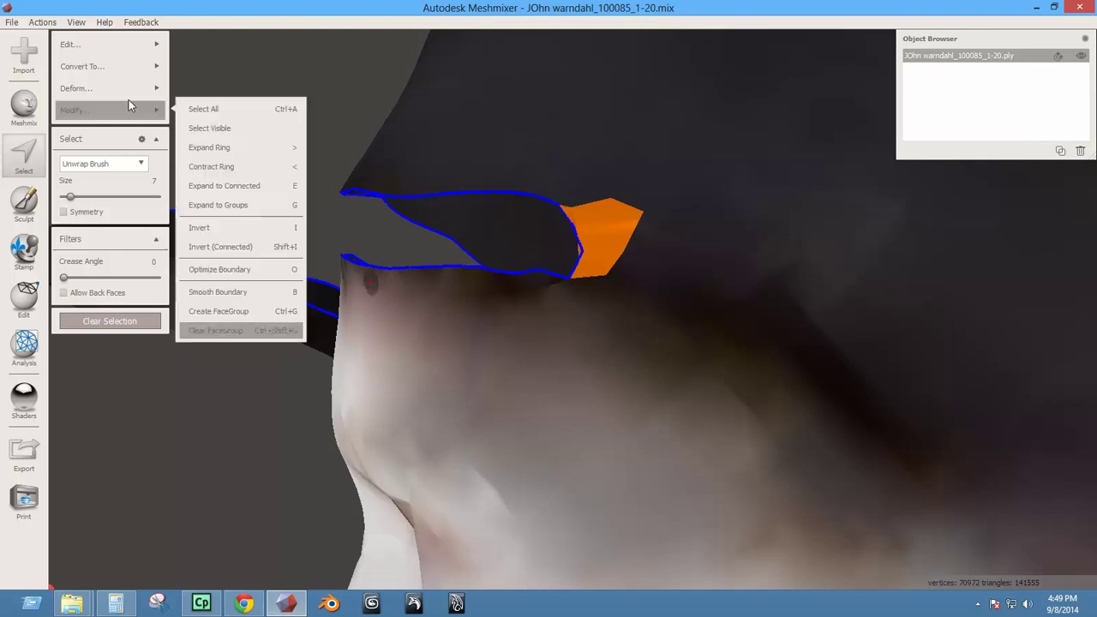
{"action": "mouse_move", "coordinate": [112, 76]}
{"action": "mouse_move", "coordinate": [115, 48]}
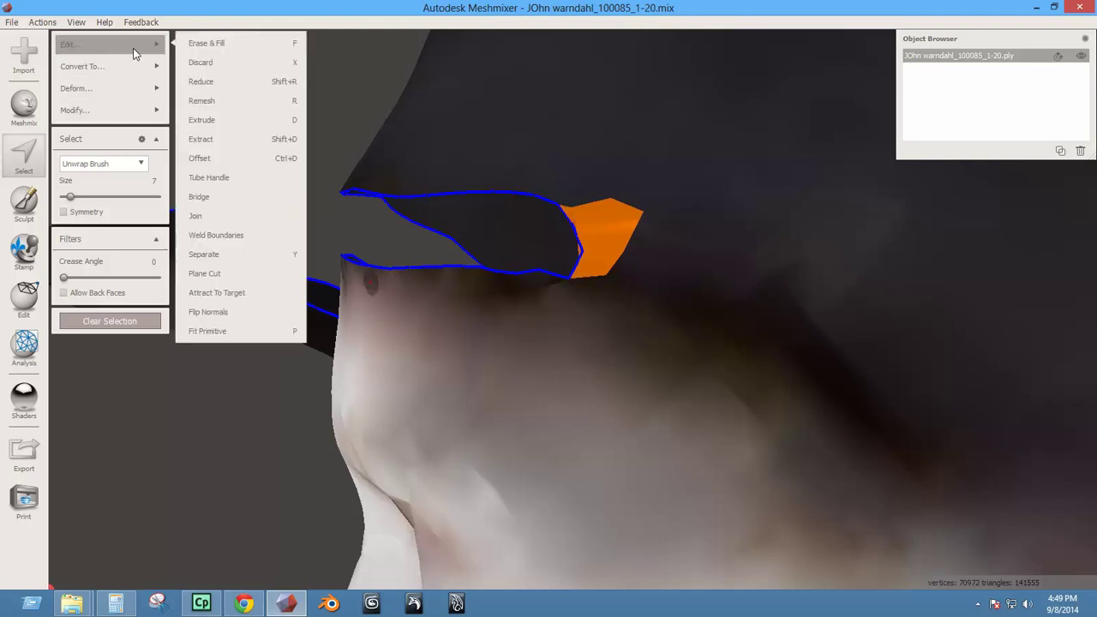
{"action": "left_click", "coordinate": [221, 196]}
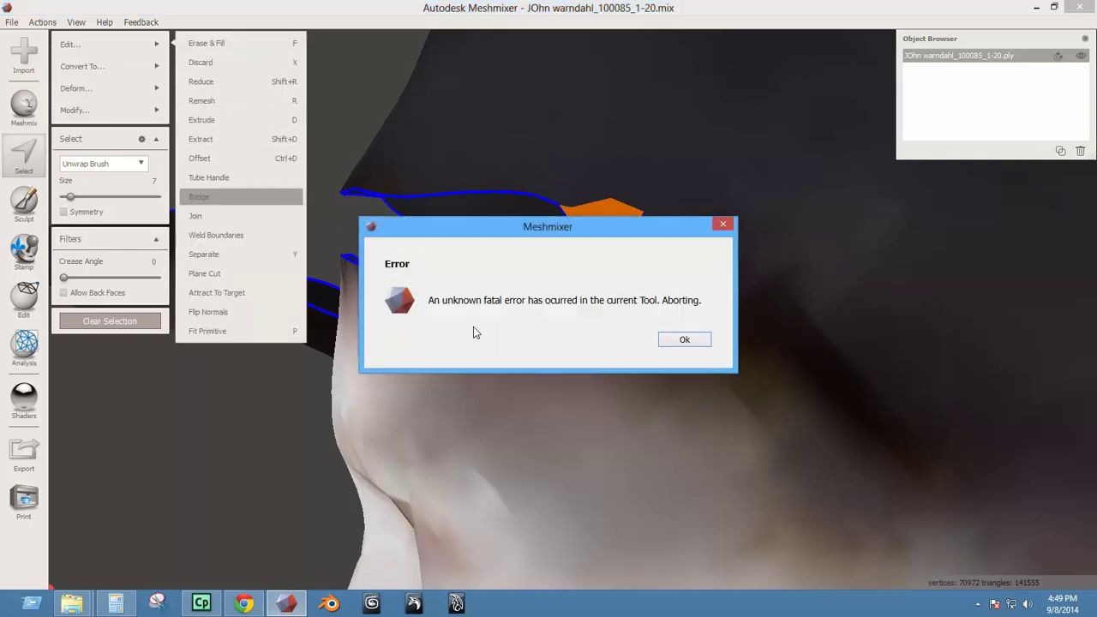
{"action": "left_click", "coordinate": [688, 342]}
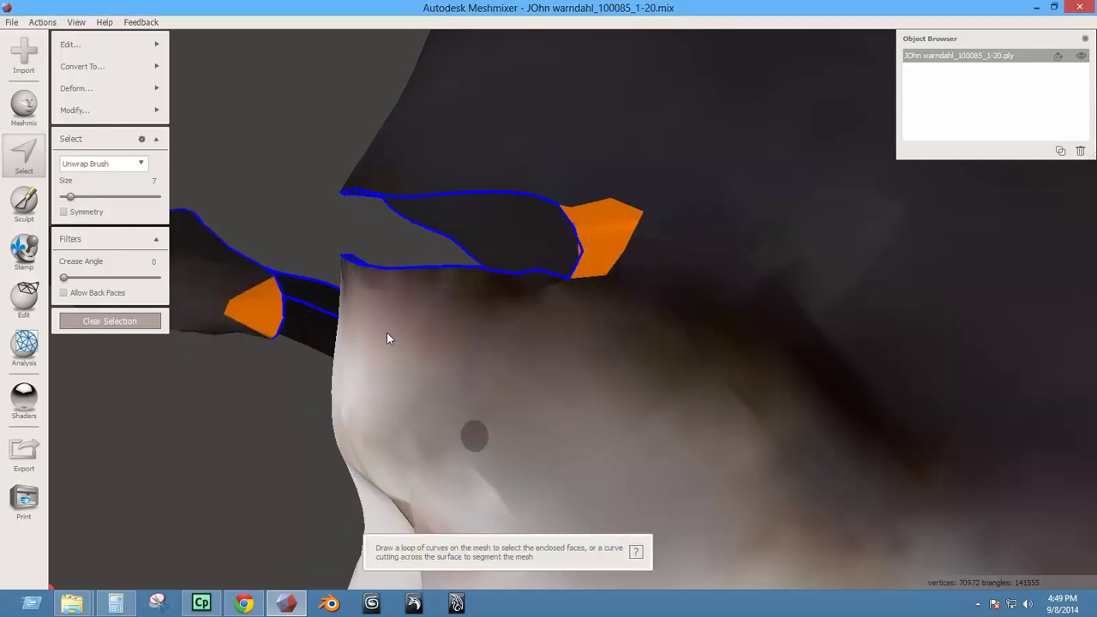
Save the current mix file.
{"action": "left_click", "coordinate": [12, 21]}
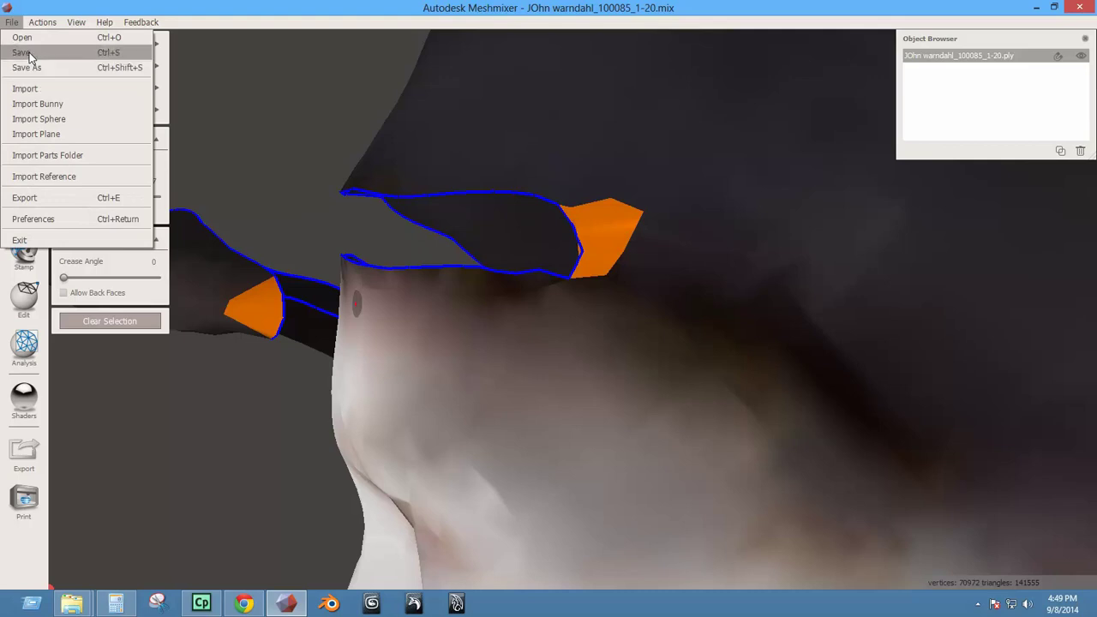
{"action": "left_click", "coordinate": [25, 52]}
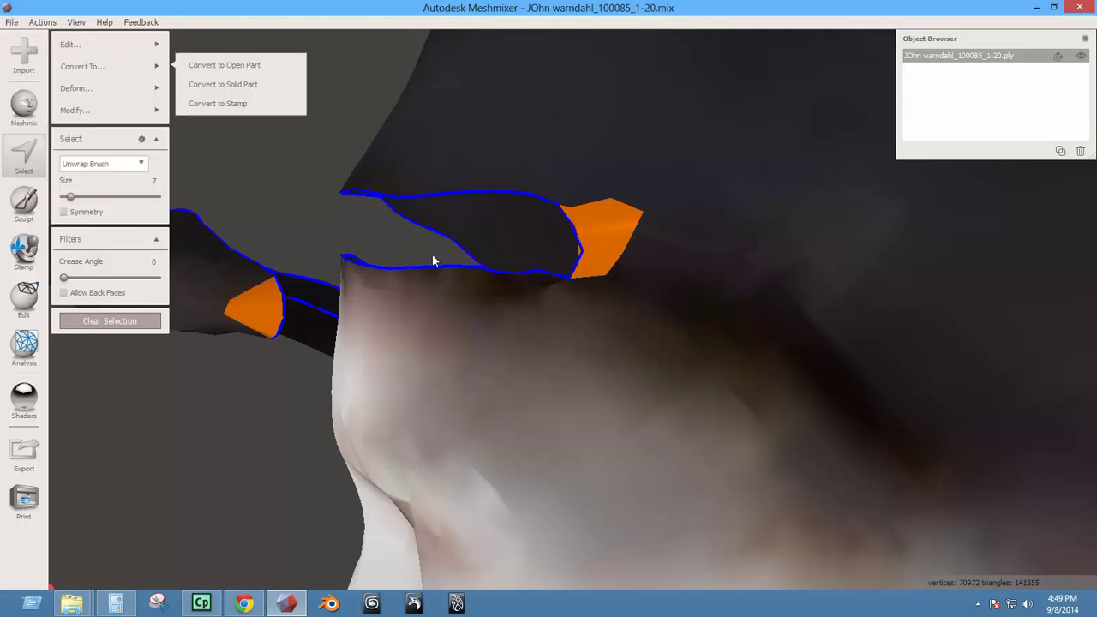
Deselect the surplus upper faces at the cap's opening and bridge the remaining faces to the visor's end with refine 50.
{"action": "left_click_drag", "start_coordinate": [637, 223], "coordinate": [619, 271]}
{"action": "left_click", "coordinate": [617, 226], "text": "ctrl"}
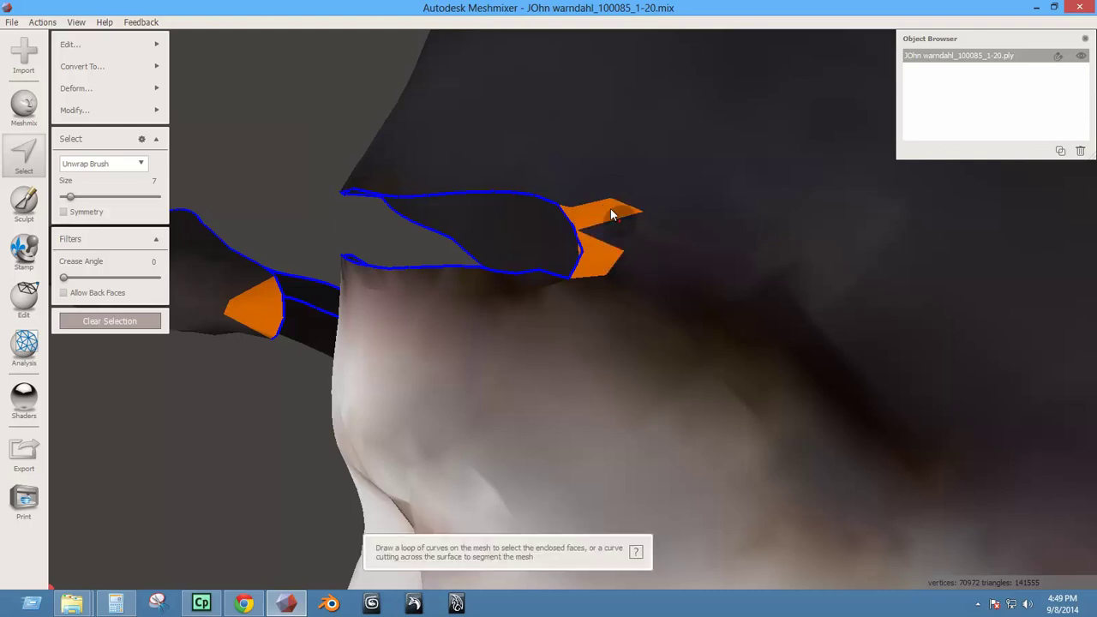
{"action": "left_click", "coordinate": [612, 212], "text": "ctrl"}
{"action": "left_click", "coordinate": [611, 211], "text": "ctrl"}
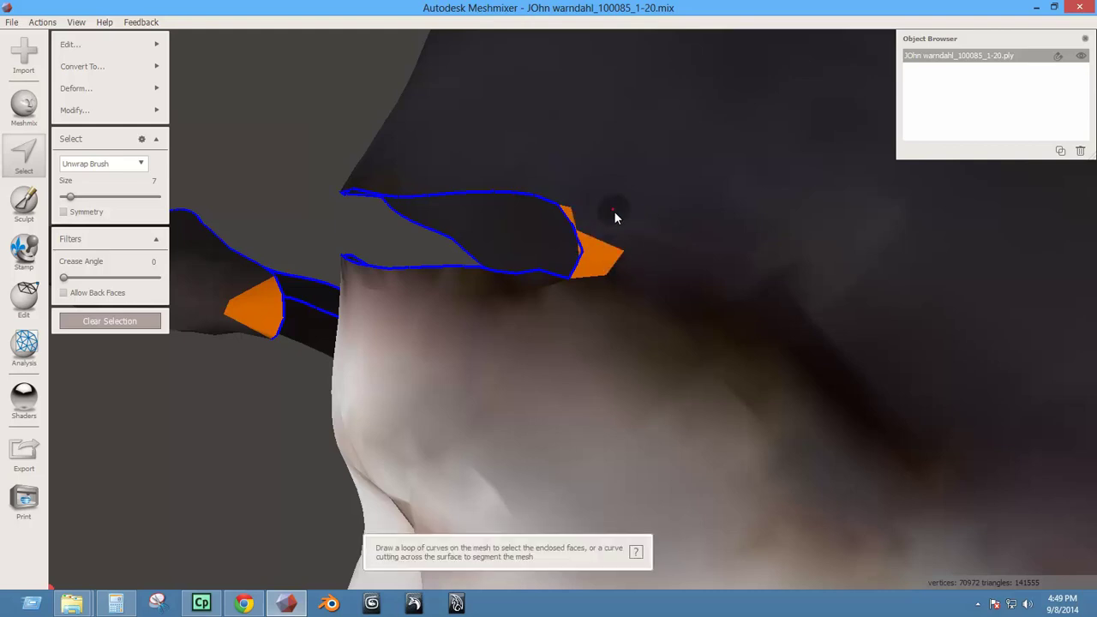
{"action": "left_click", "coordinate": [568, 211], "text": "ctrl"}
{"action": "left_click", "coordinate": [128, 44]}
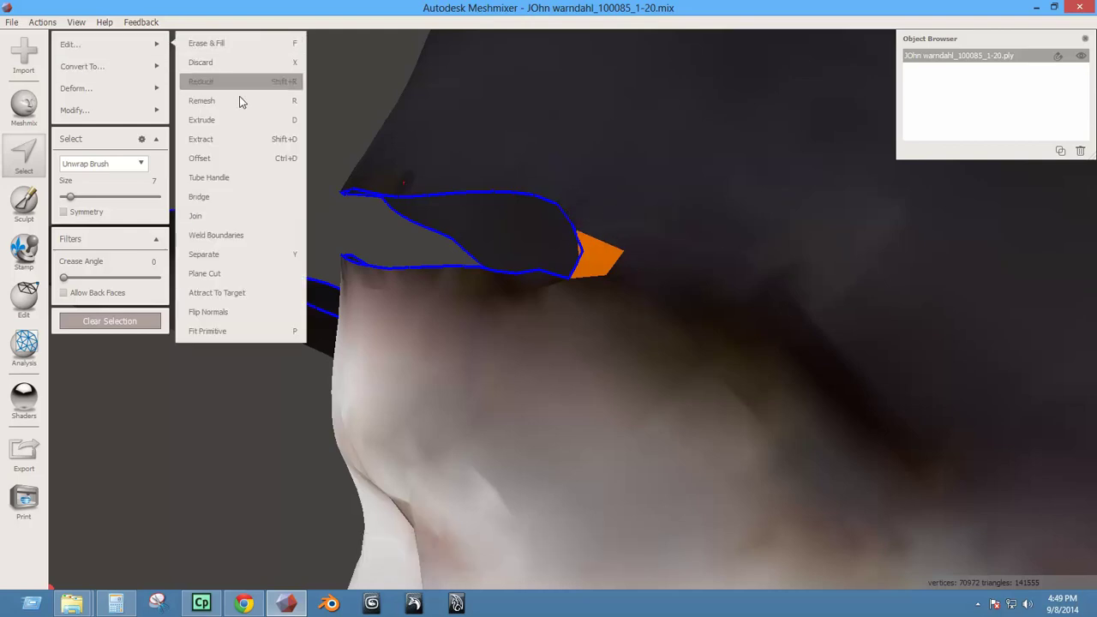
{"action": "left_click", "coordinate": [222, 197]}
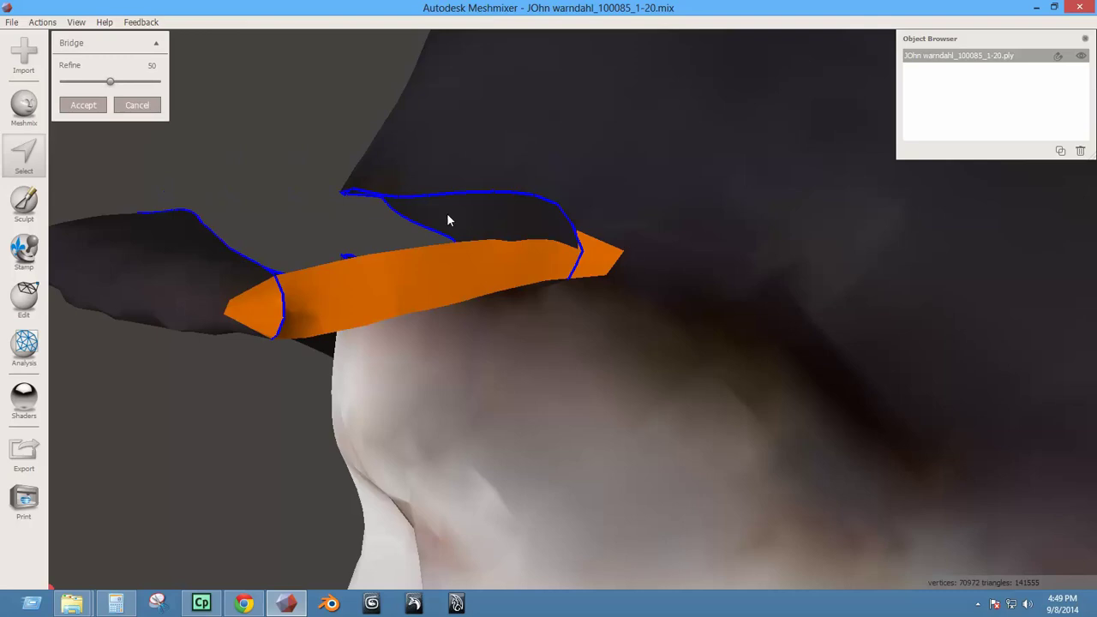
{"action": "right_click_drag", "start_coordinate": [457, 279], "coordinate": [464, 364]}
{"action": "left_click", "coordinate": [86, 106]}
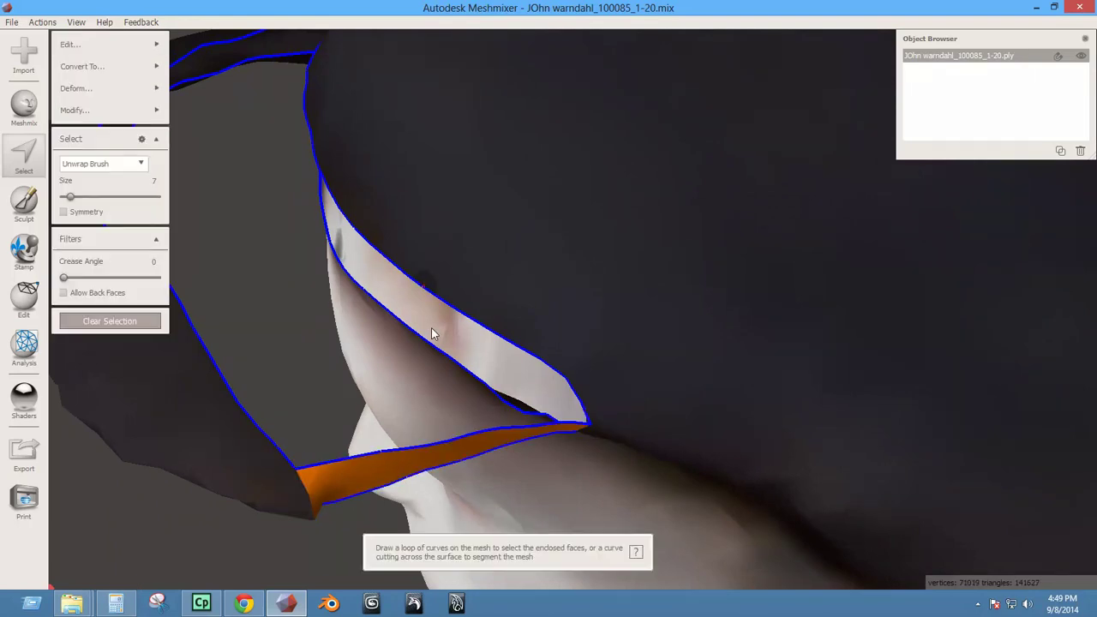
{"action": "left_click_drag", "start_coordinate": [295, 397], "coordinate": [268, 210]}
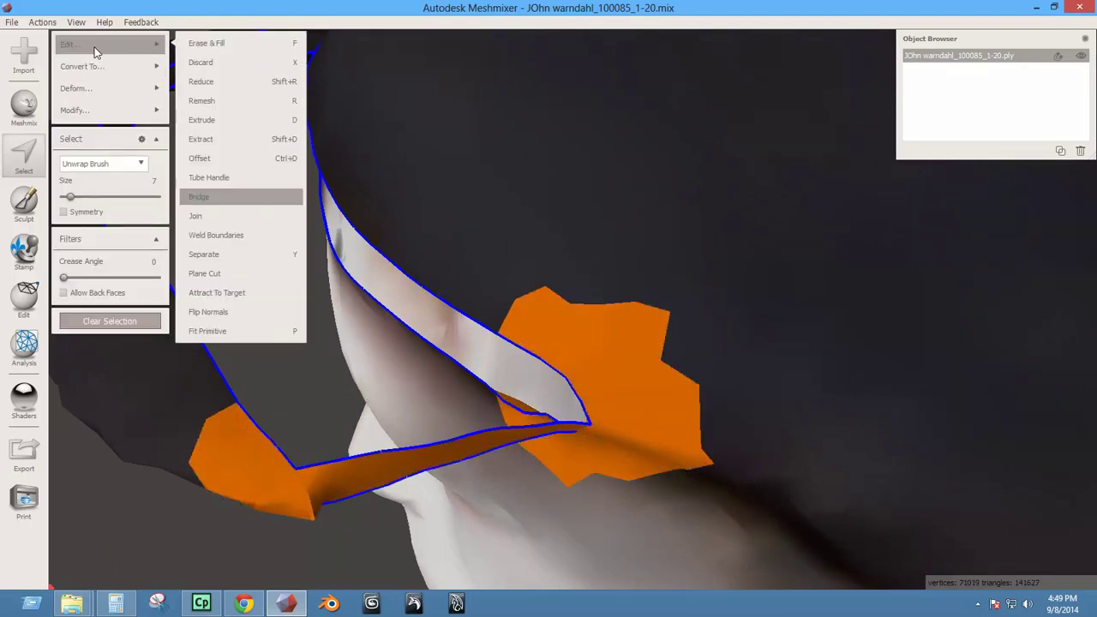
{"action": "mouse_move", "coordinate": [103, 109]}
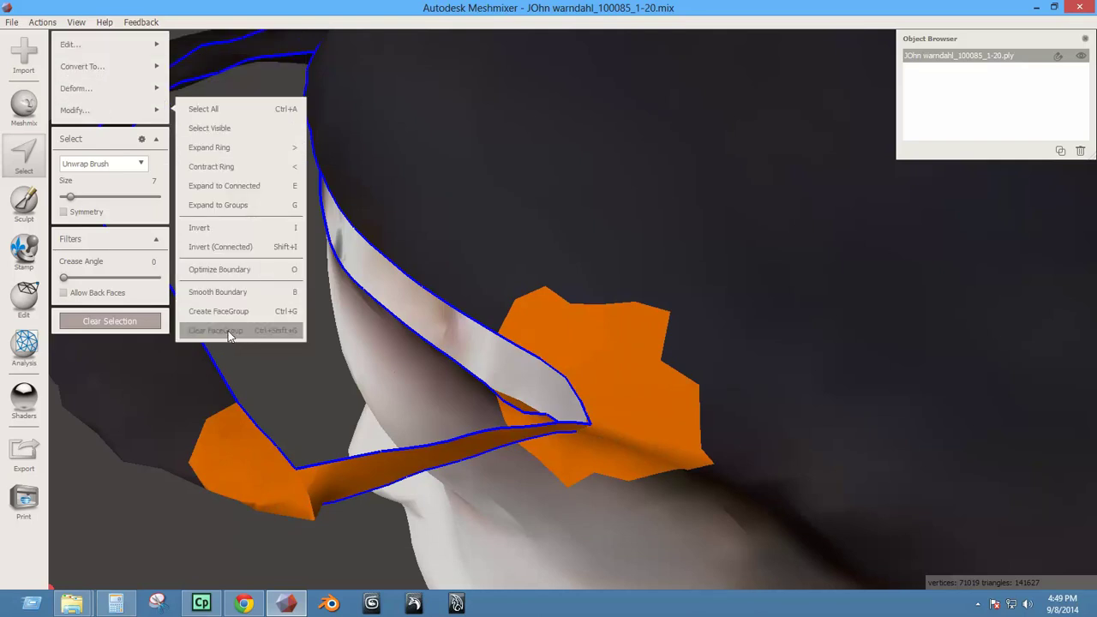
{"action": "key", "text": "Escape"}
Try selecting the boundary faces around the cap opening and new bridge, leaving out the bridge's middle, then discard the selection.
{"action": "right_click_drag", "start_coordinate": [500, 391], "coordinate": [481, 315]}
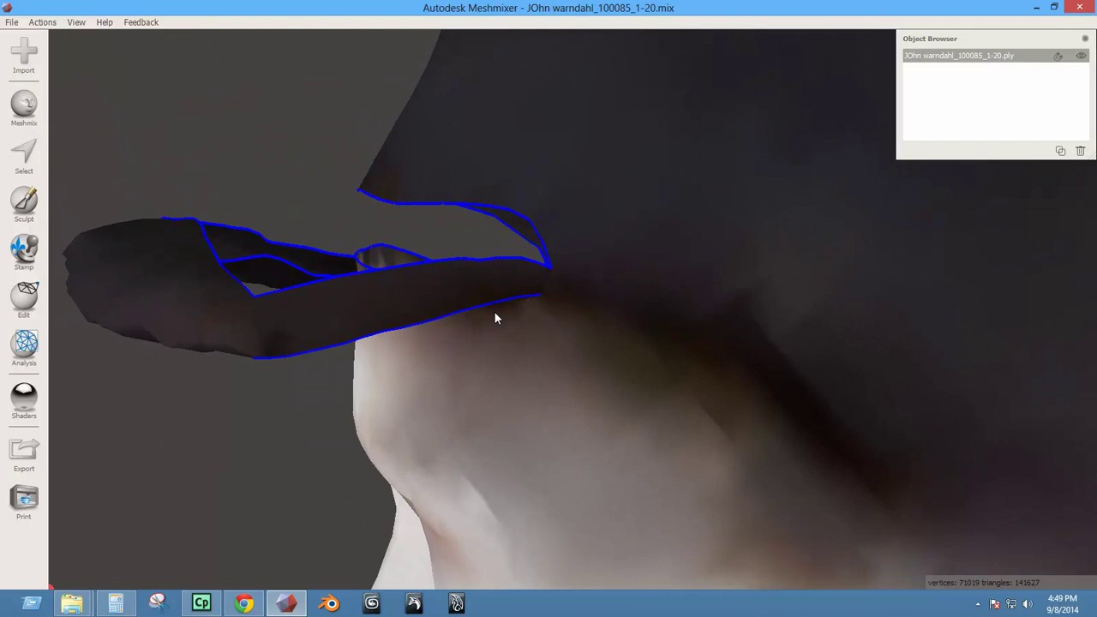
{"action": "right_click_drag", "start_coordinate": [541, 297], "coordinate": [599, 215]}
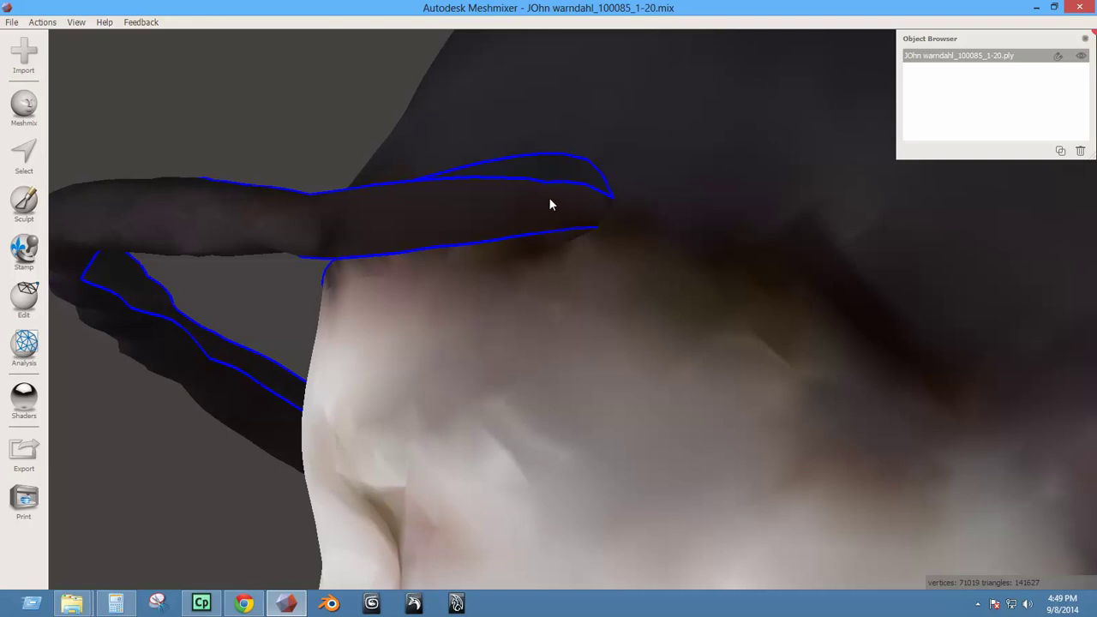
{"action": "right_click_drag", "start_coordinate": [551, 203], "coordinate": [547, 273]}
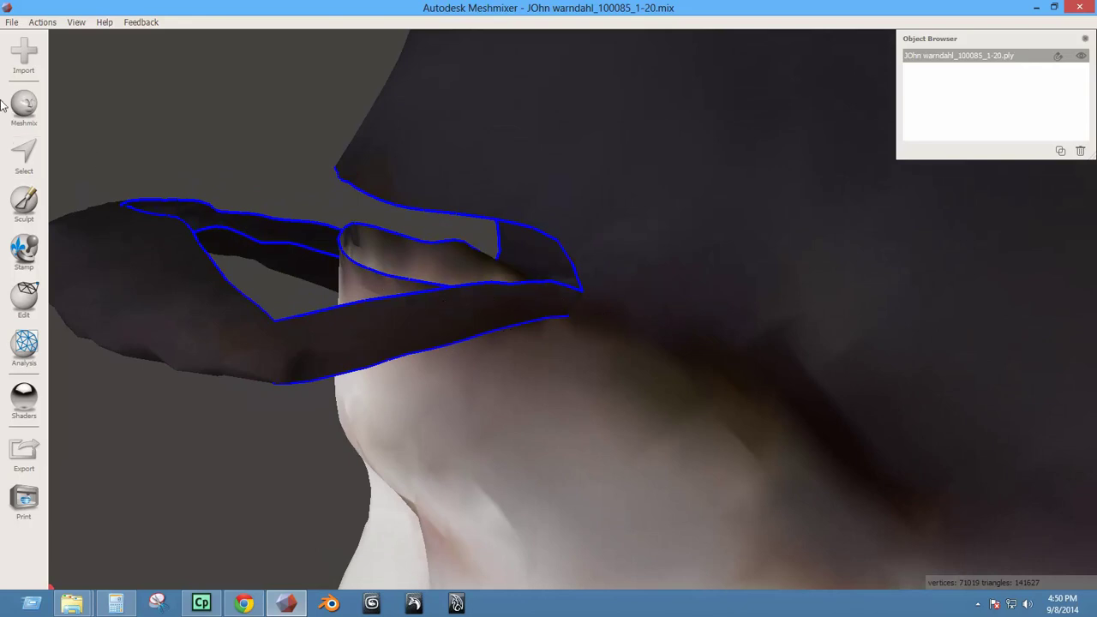
{"action": "left_click", "coordinate": [24, 155]}
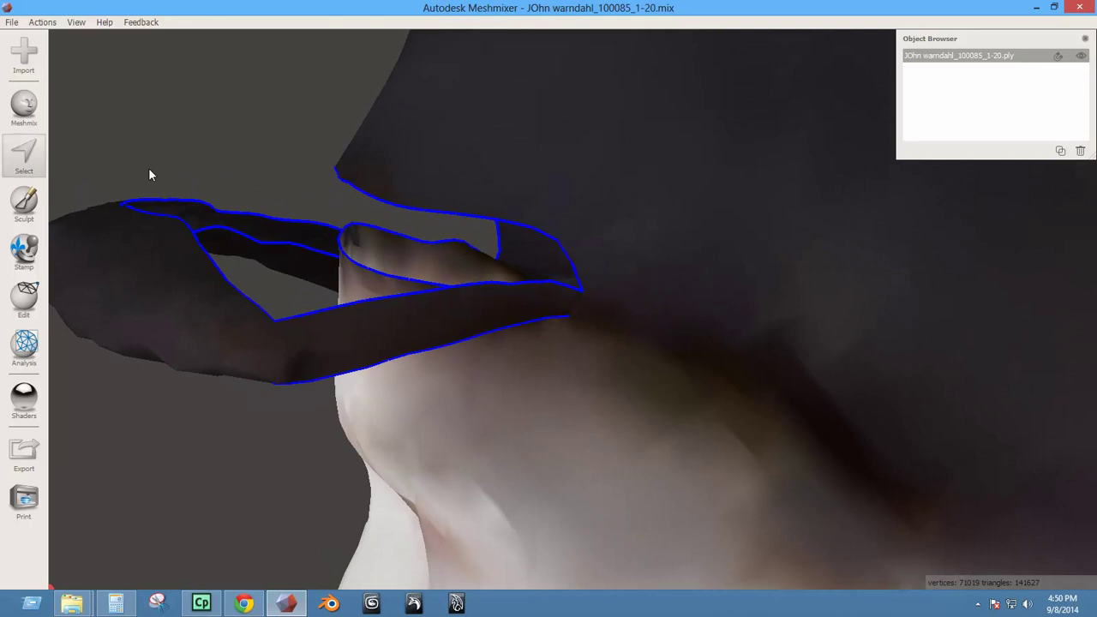
{"action": "left_click", "coordinate": [505, 221]}
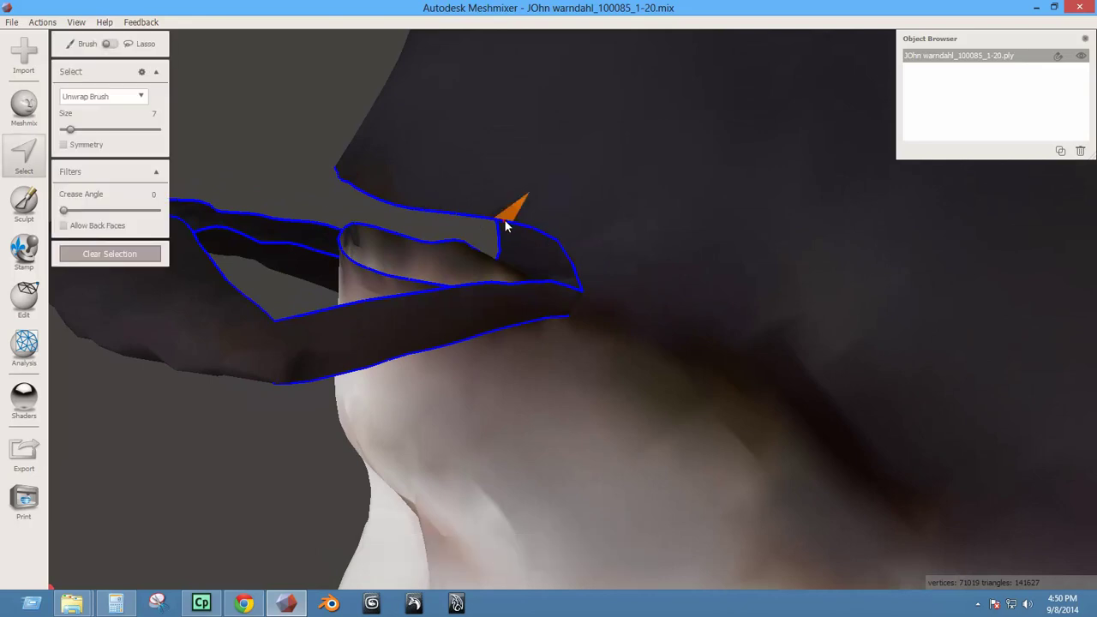
{"action": "mouse_move", "coordinate": [489, 302]}
{"action": "right_mouse_down"}
{"action": "mouse_move", "coordinate": [522, 197]}
{"action": "mouse_move", "coordinate": [642, 211]}
{"action": "mouse_move", "coordinate": [617, 255]}
{"action": "mouse_move", "coordinate": [569, 244]}
{"action": "mouse_move", "coordinate": [483, 322]}
{"action": "right_mouse_up"}
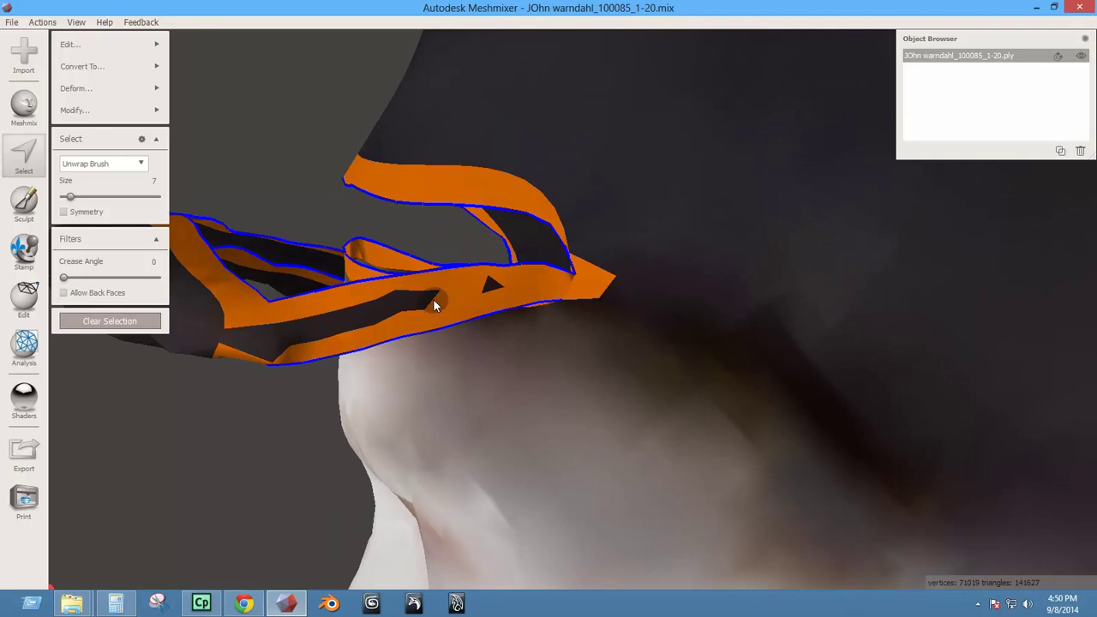
{"action": "mouse_move", "coordinate": [433, 299]}
{"action": "left_mouse_down", "text": "ctrl"}
{"action": "mouse_move", "coordinate": [470, 310]}
{"action": "mouse_move", "coordinate": [563, 289]}
{"action": "mouse_move", "coordinate": [551, 316]}
{"action": "left_mouse_up", "text": "ctrl"}
{"action": "right_click_drag", "start_coordinate": [551, 315], "coordinate": [538, 334]}
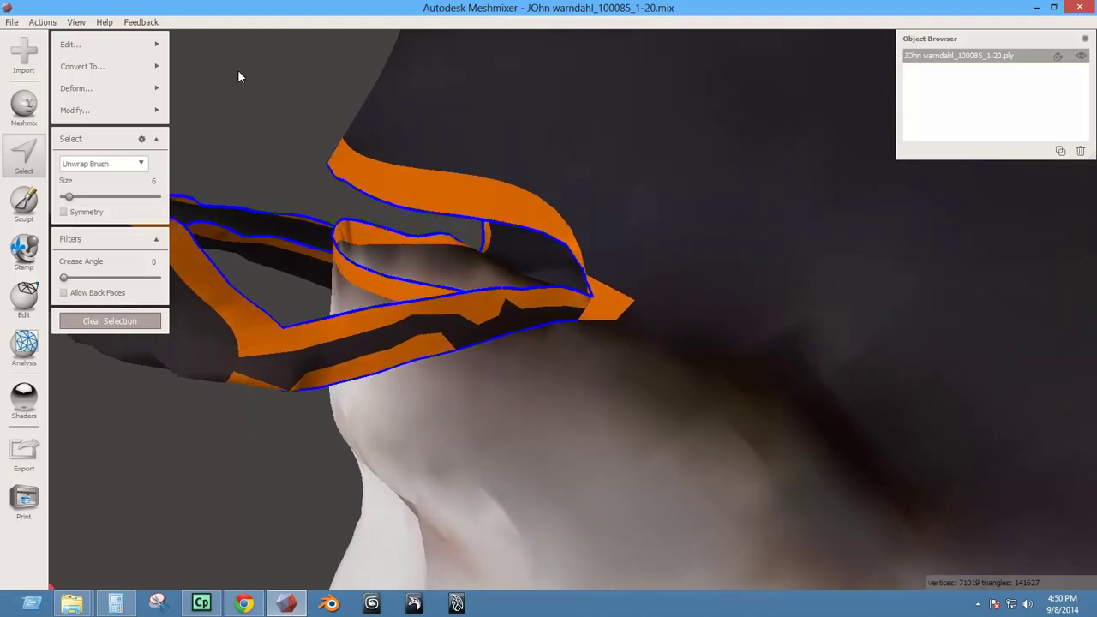
{"action": "key", "text": "Escape"}
Check the mesh for open holes around the cap and visor with the Inspector, then leave it without repairing anything.
{"action": "right_click_drag", "start_coordinate": [318, 375], "coordinate": [522, 382]}
{"action": "scroll", "coordinate": [436, 269], "scroll_direction": "down", "scroll_amount": 5}
{"action": "scroll", "coordinate": [445, 342], "scroll_direction": "up", "scroll_amount": 5}
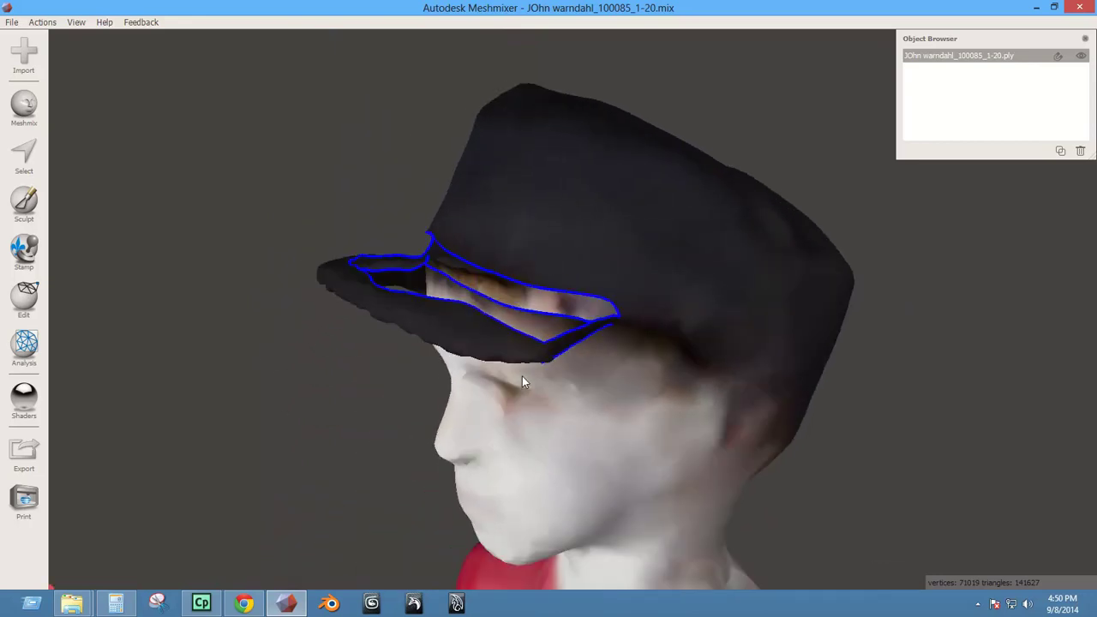
{"action": "left_click", "coordinate": [26, 343]}
{"action": "left_click", "coordinate": [94, 42]}
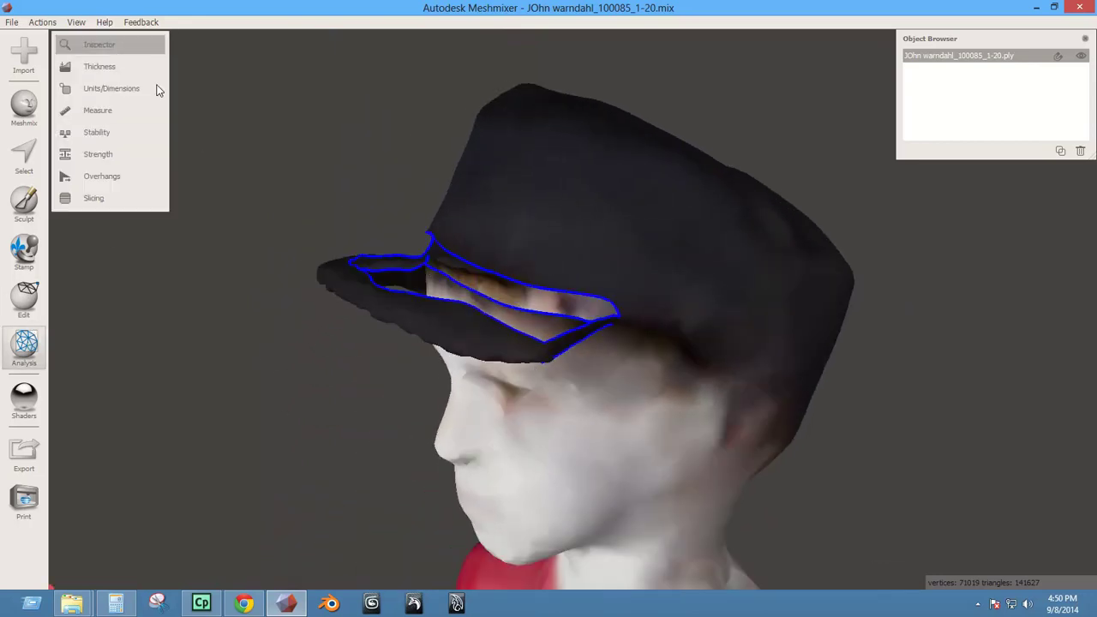
{"action": "scroll", "coordinate": [444, 160], "scroll_direction": "down", "scroll_amount": 5}
{"action": "right_click_drag", "start_coordinate": [444, 159], "coordinate": [426, 318]}
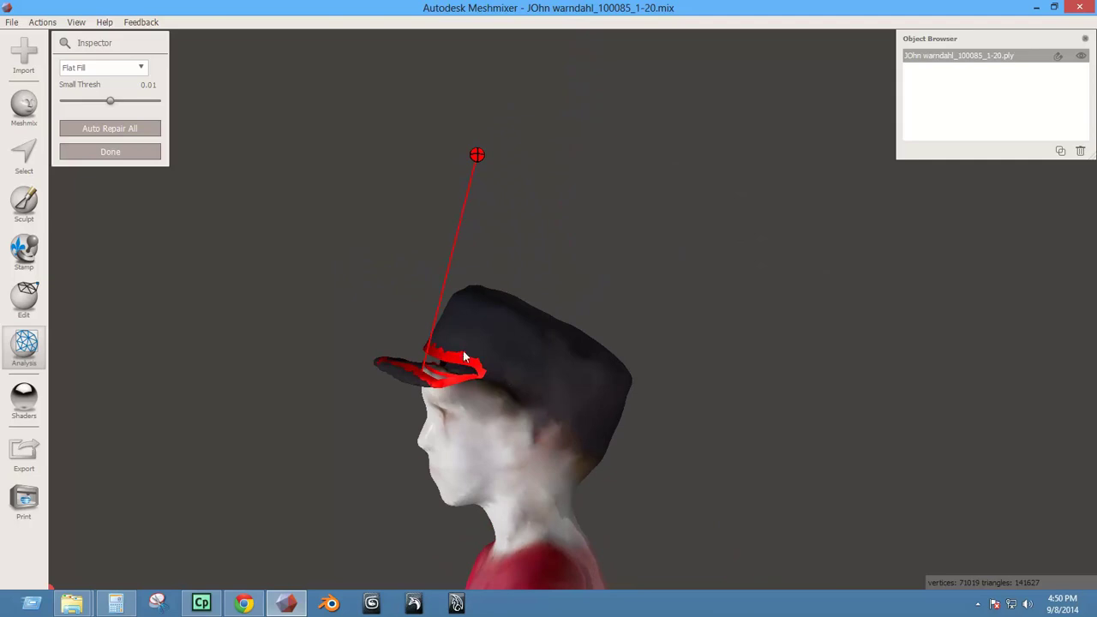
{"action": "key", "text": "Return"}
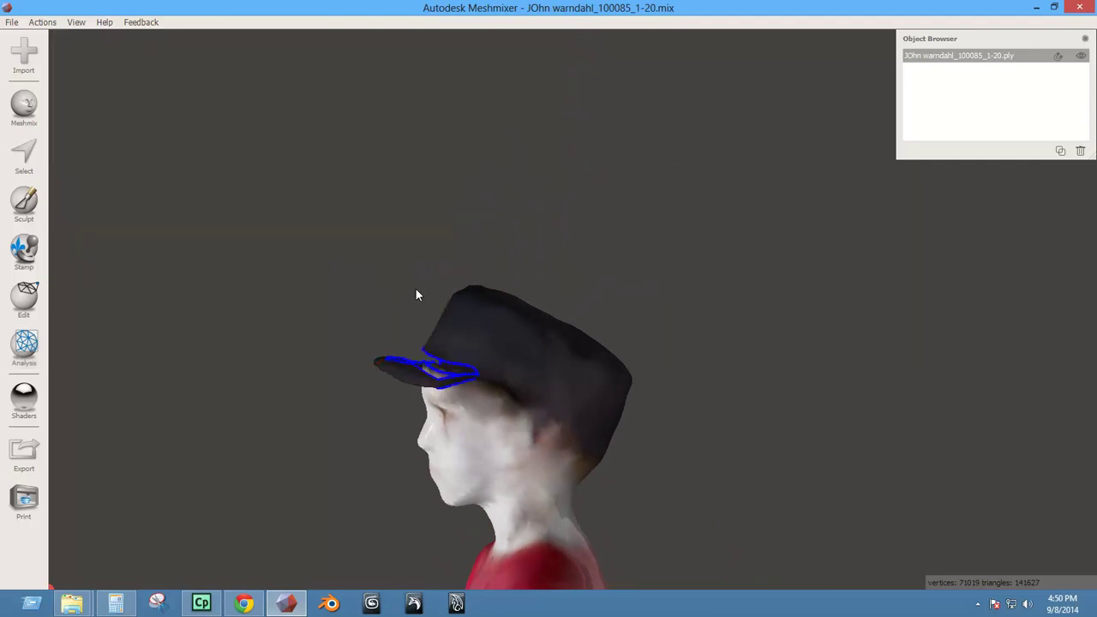
Zip the open edge beneath the new bridge to the head with the ZipperEdge brush at strength 21 and size 9.
{"action": "scroll", "coordinate": [415, 334], "scroll_direction": "up", "scroll_amount": 5}
{"action": "right_click_drag", "start_coordinate": [415, 341], "coordinate": [411, 383]}
{"action": "scroll", "coordinate": [312, 385], "scroll_direction": "up", "scroll_amount": 5}
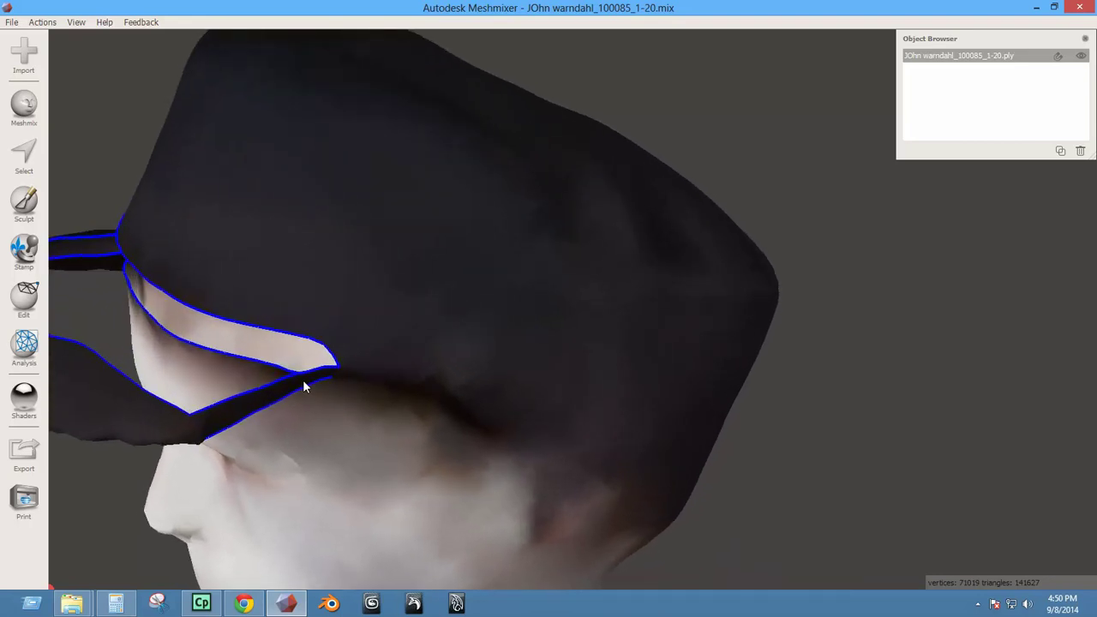
{"action": "right_click_drag", "start_coordinate": [311, 385], "coordinate": [375, 240]}
{"action": "right_click_drag", "start_coordinate": [333, 191], "coordinate": [337, 223]}
{"action": "left_click", "coordinate": [24, 201]}
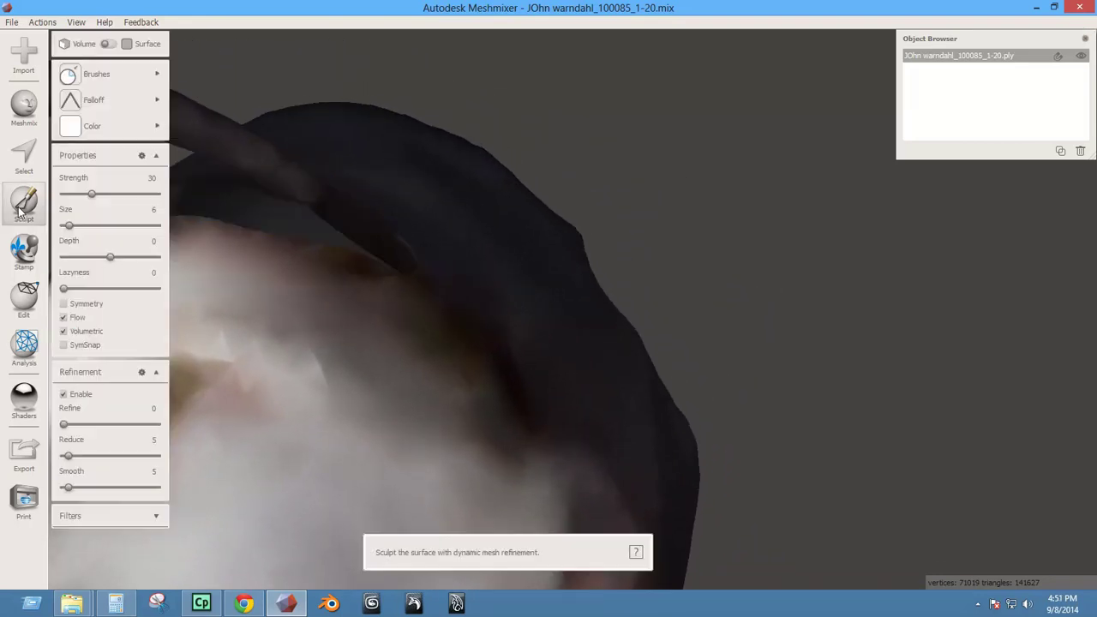
{"action": "left_click", "coordinate": [110, 74]}
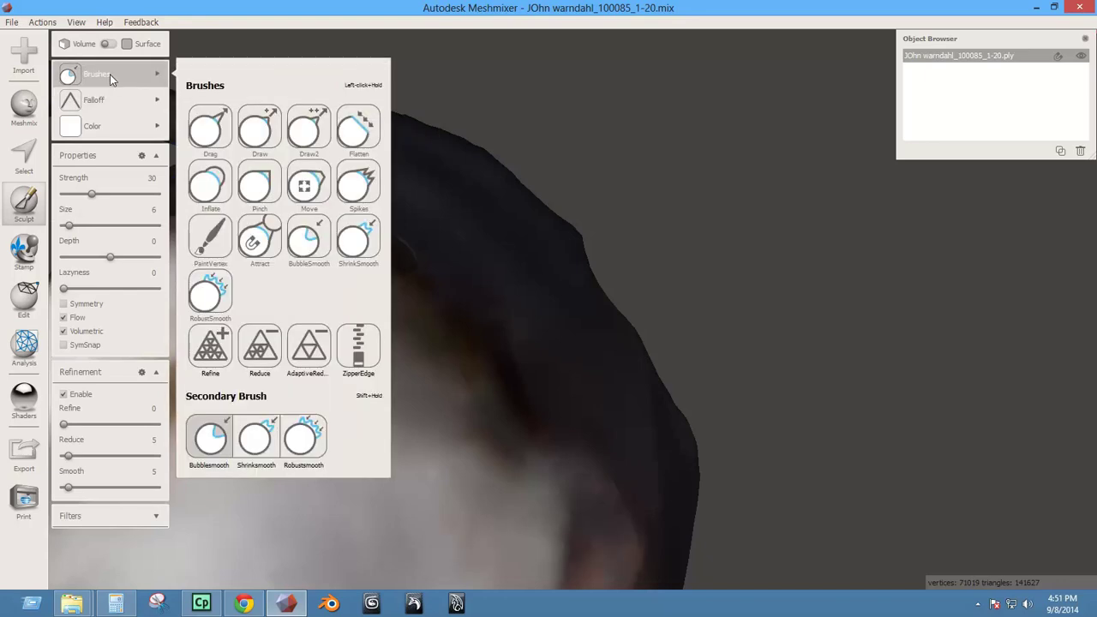
{"action": "left_click", "coordinate": [360, 354]}
{"action": "mouse_move", "coordinate": [367, 341]}
{"action": "right_mouse_down"}
{"action": "mouse_move", "coordinate": [363, 303]}
{"action": "mouse_move", "coordinate": [307, 325]}
{"action": "mouse_move", "coordinate": [318, 399]}
{"action": "mouse_move", "coordinate": [466, 392]}
{"action": "mouse_move", "coordinate": [411, 380]}
{"action": "mouse_move", "coordinate": [435, 345]}
{"action": "right_mouse_up"}
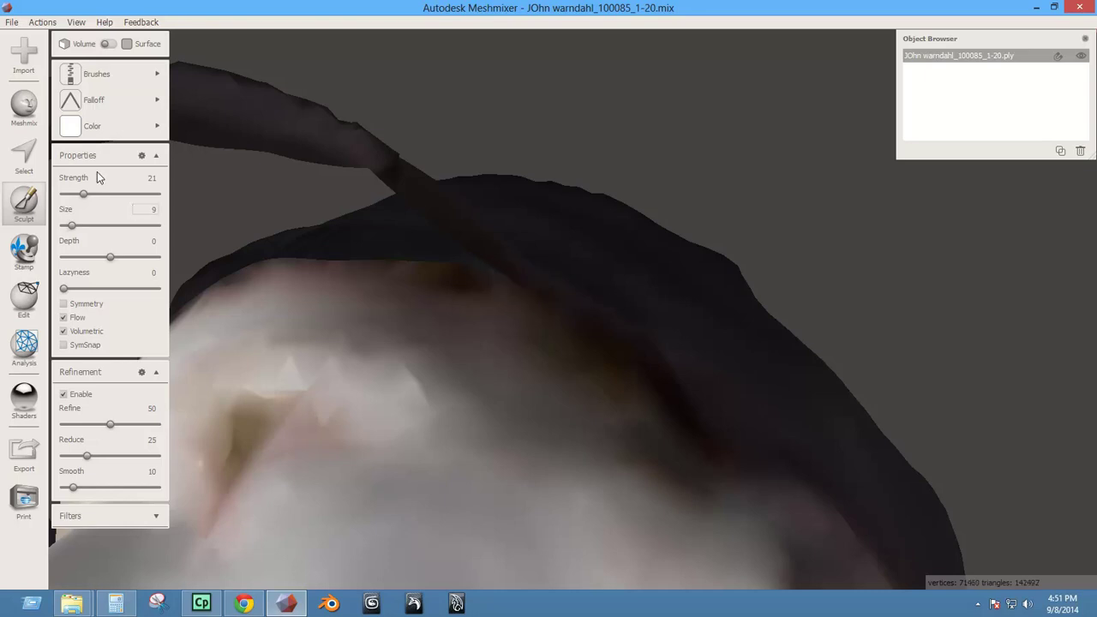
{"action": "right_click_drag", "start_coordinate": [392, 265], "coordinate": [449, 351]}
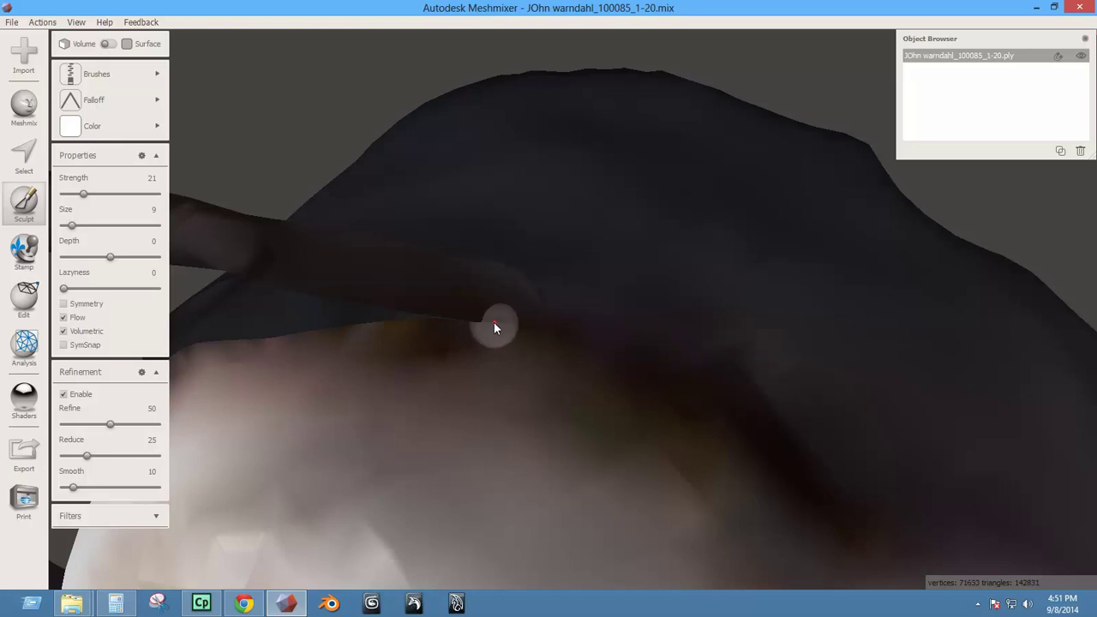
Enlarge the ZipperEdge brush to size 12 and zip more of the seam where the bridge meets the forehead.
{"action": "key", "text": "bracketright"}
{"action": "key", "text": "bracketright"}
{"action": "key", "text": "bracketright"}
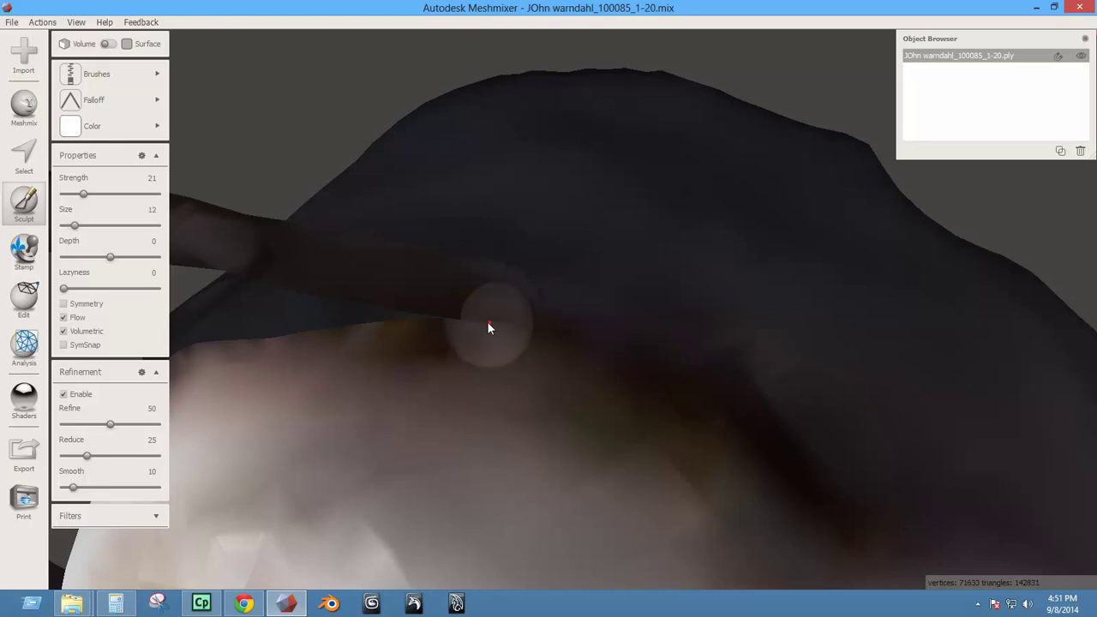
{"action": "left_click_drag", "start_coordinate": [514, 322], "coordinate": [478, 321]}
{"action": "mouse_move", "coordinate": [479, 322]}
{"action": "right_mouse_down"}
{"action": "mouse_move", "coordinate": [513, 334]}
{"action": "mouse_move", "coordinate": [549, 320]}
{"action": "mouse_move", "coordinate": [590, 275]}
{"action": "right_mouse_up"}
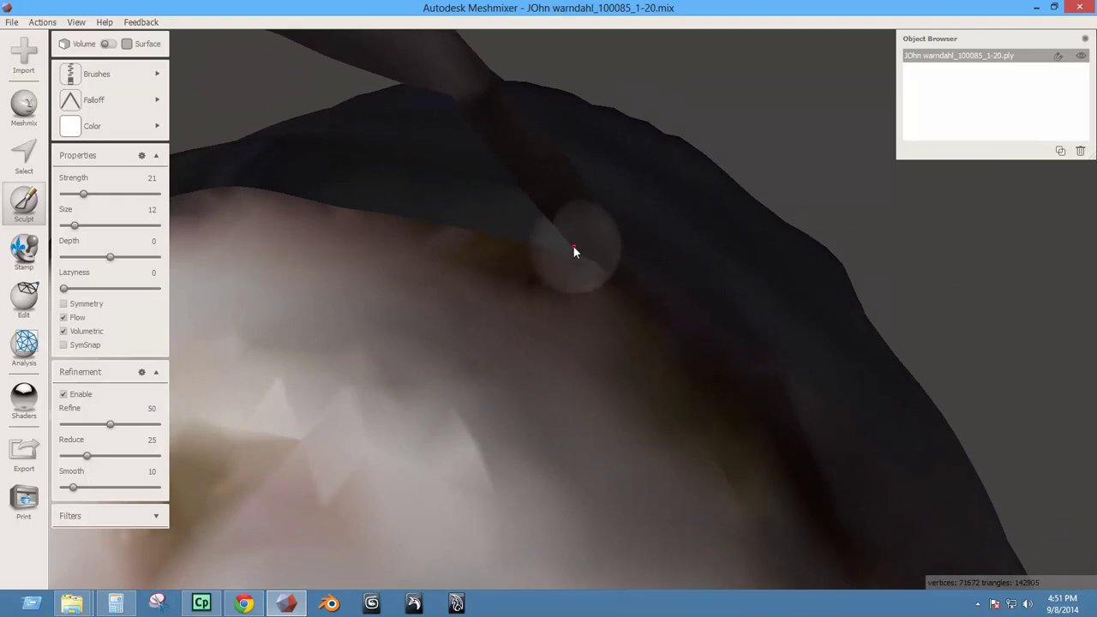
{"action": "mouse_move", "coordinate": [576, 249]}
{"action": "left_mouse_down"}
{"action": "mouse_move", "coordinate": [597, 254]}
{"action": "mouse_move", "coordinate": [588, 255]}
{"action": "mouse_move", "coordinate": [646, 239]}
{"action": "left_mouse_up"}
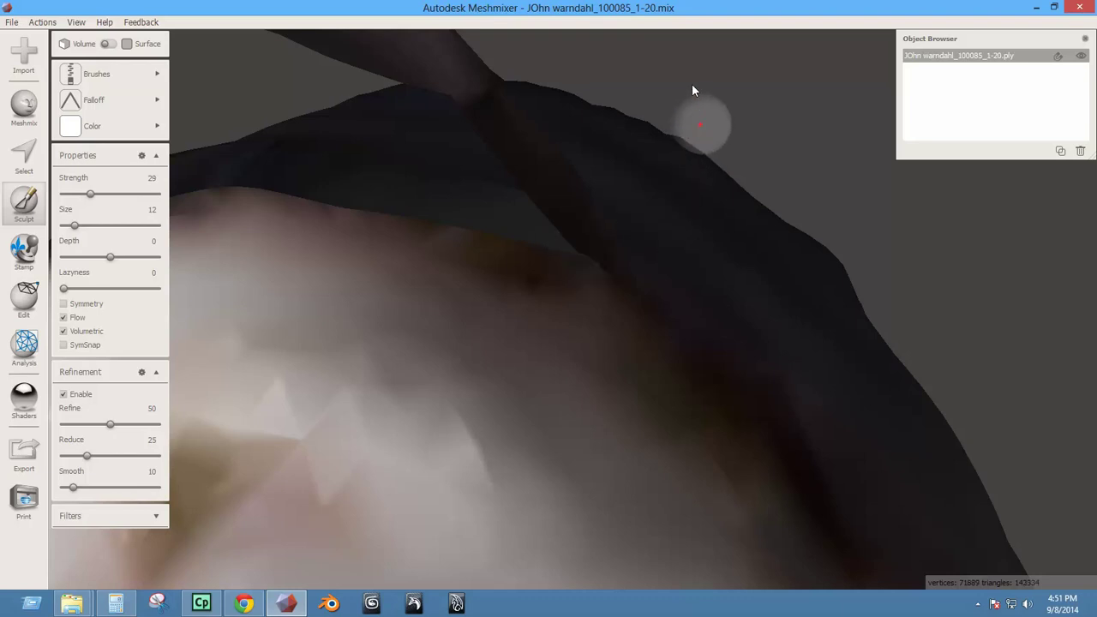
Raise the ZipperEdge strength to 33, stroke over the gap at the bridge's cap end, and leave sculpting.
{"action": "key", "text": "Up"}
{"action": "key", "text": "Up"}
{"action": "key", "text": "Up"}
{"action": "key", "text": "Up"}
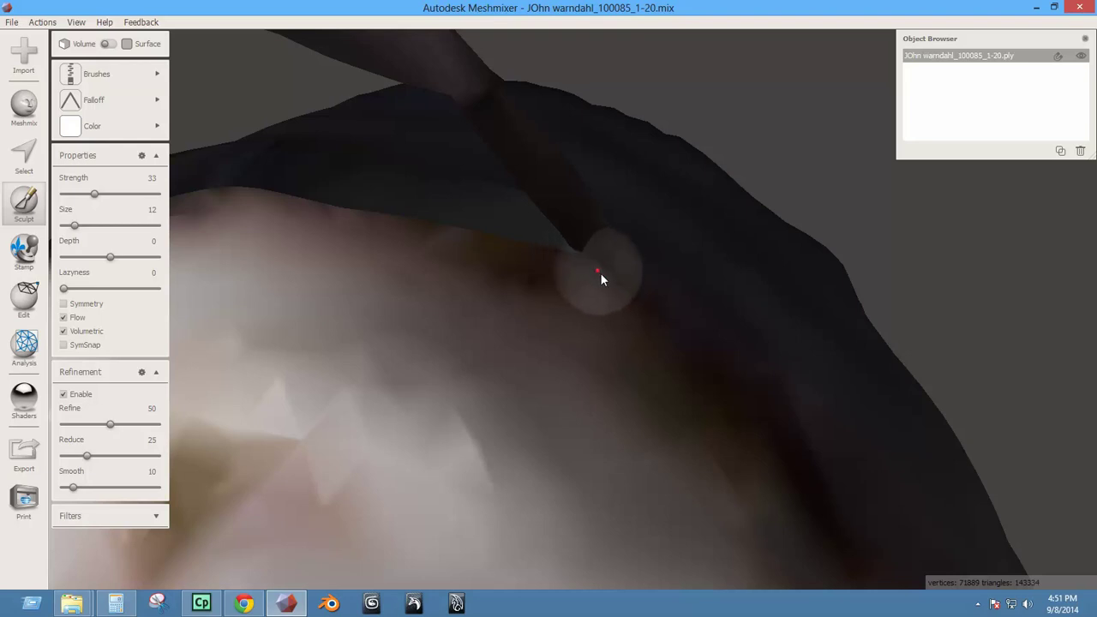
{"action": "mouse_move", "coordinate": [600, 279]}
{"action": "left_mouse_down"}
{"action": "mouse_move", "coordinate": [609, 286]}
{"action": "mouse_move", "coordinate": [713, 265]}
{"action": "mouse_move", "coordinate": [591, 255]}
{"action": "mouse_move", "coordinate": [604, 285]}
{"action": "left_mouse_up"}
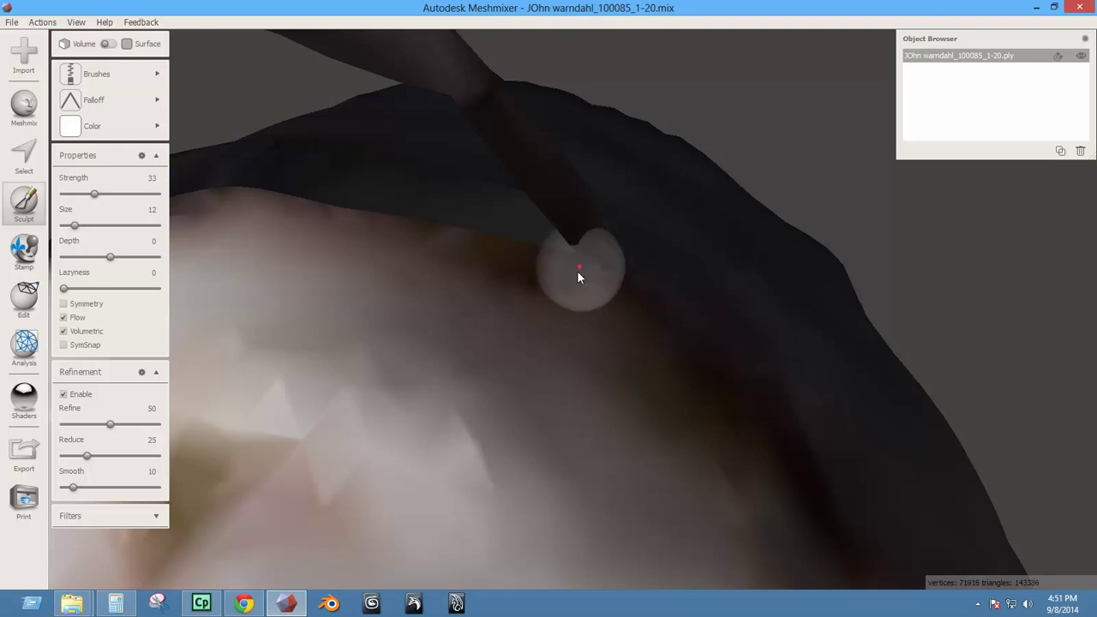
{"action": "left_click", "coordinate": [87, 74]}
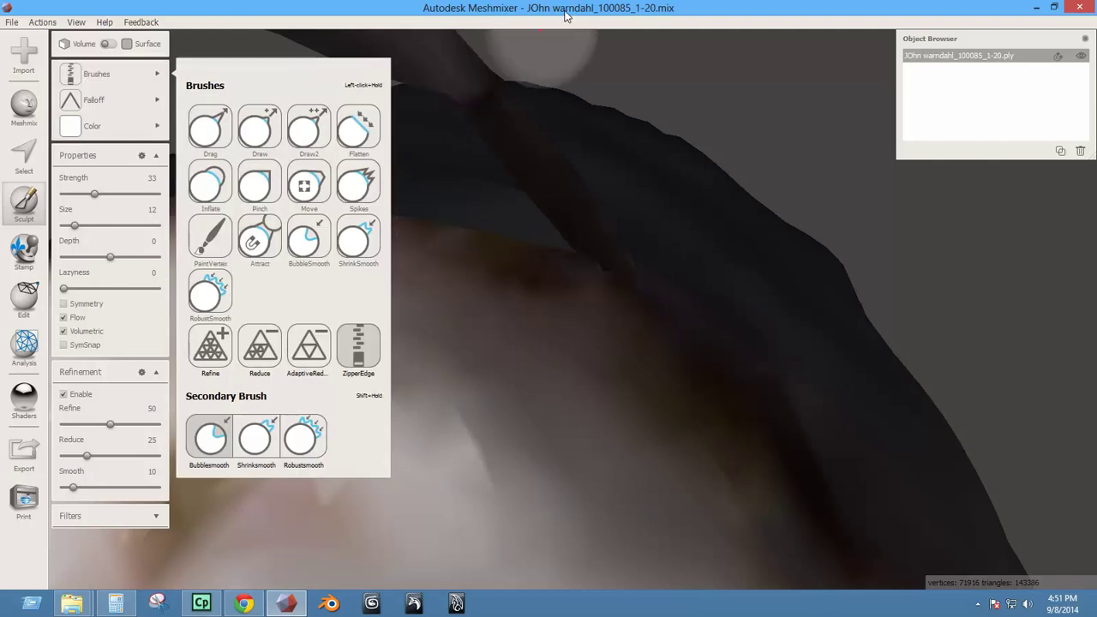
{"action": "key", "text": "Escape"}
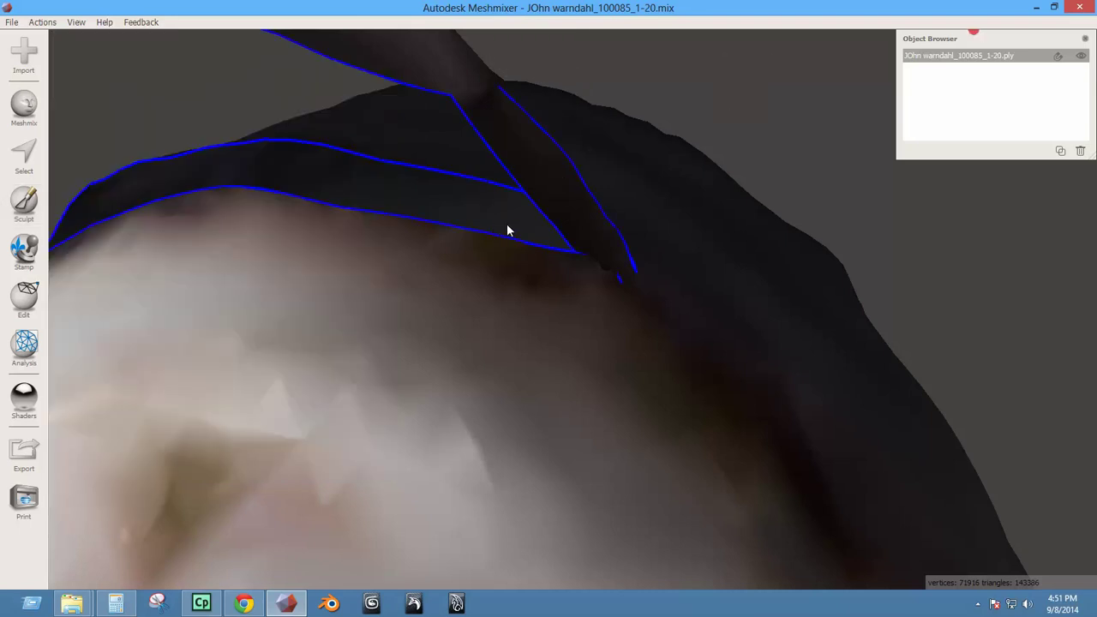
Try to weld the boundaries of a face selection painted around the seam at the bridge's cap end, then clear the selection.
{"action": "key", "text": "s"}
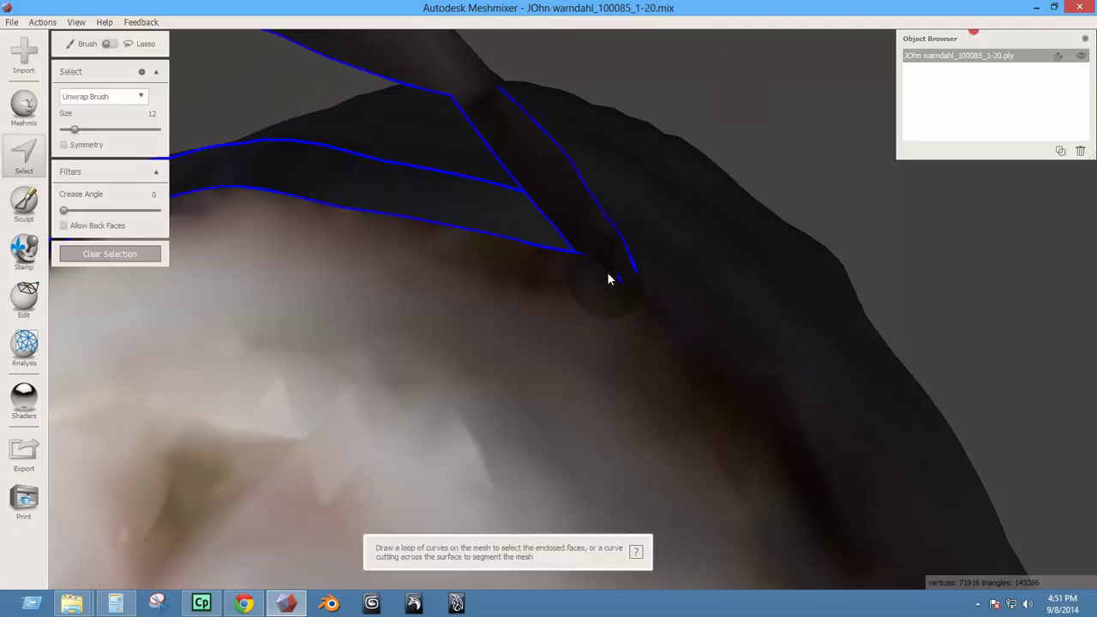
{"action": "key", "text": "bracketleft"}
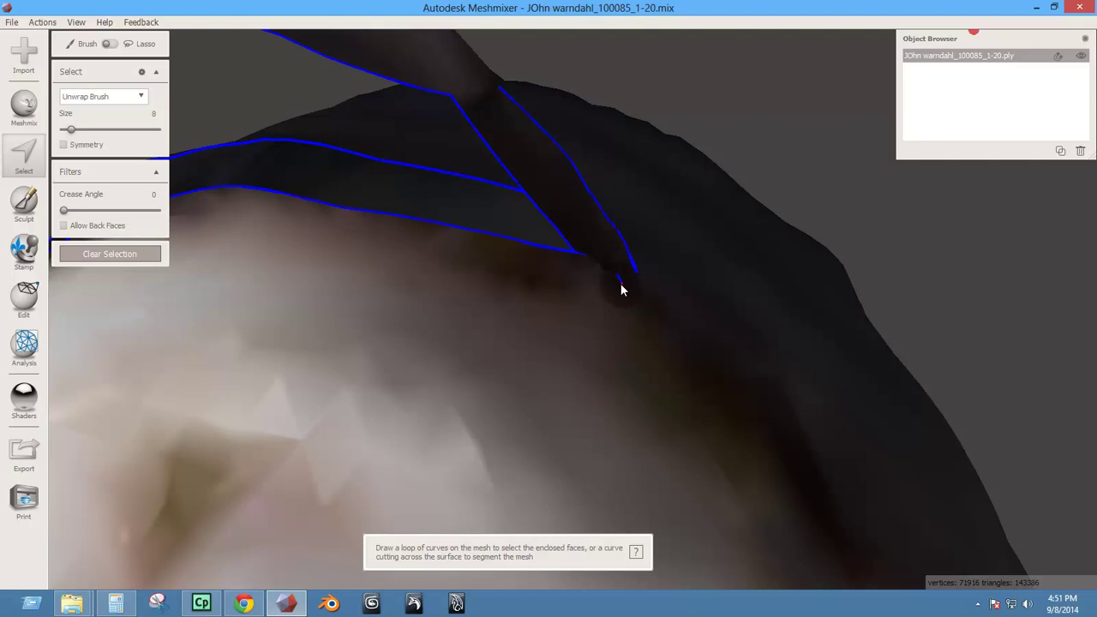
{"action": "left_click_drag", "start_coordinate": [622, 288], "coordinate": [617, 273]}
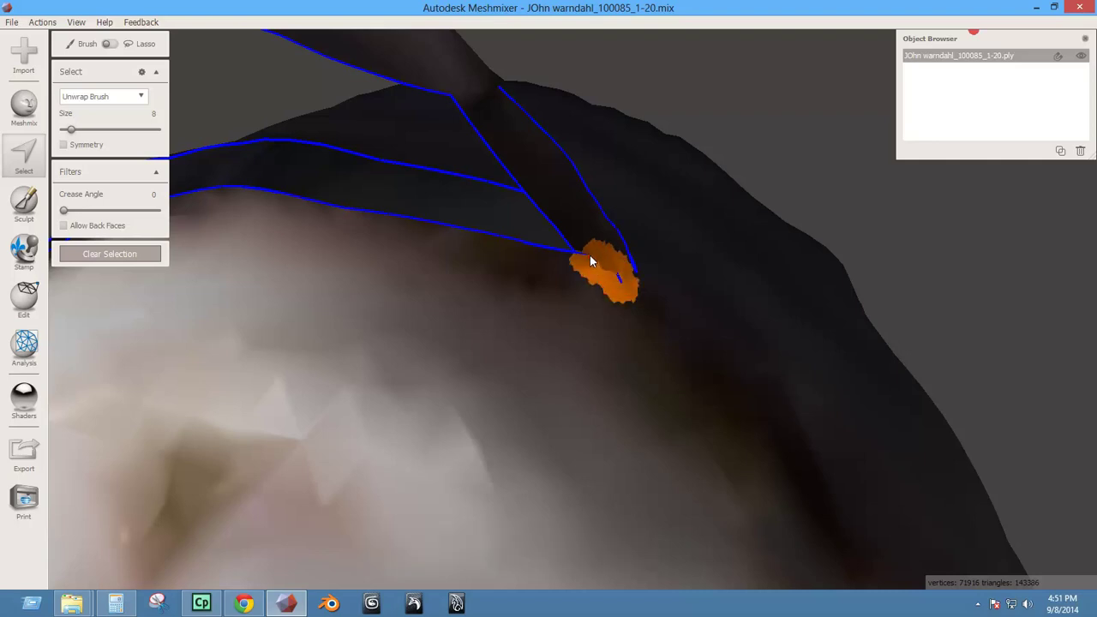
{"action": "mouse_move", "coordinate": [573, 319]}
{"action": "right_mouse_down"}
{"action": "mouse_move", "coordinate": [522, 357]}
{"action": "mouse_move", "coordinate": [518, 311]}
{"action": "mouse_move", "coordinate": [558, 284]}
{"action": "mouse_move", "coordinate": [649, 303]}
{"action": "mouse_move", "coordinate": [541, 334]}
{"action": "right_mouse_up"}
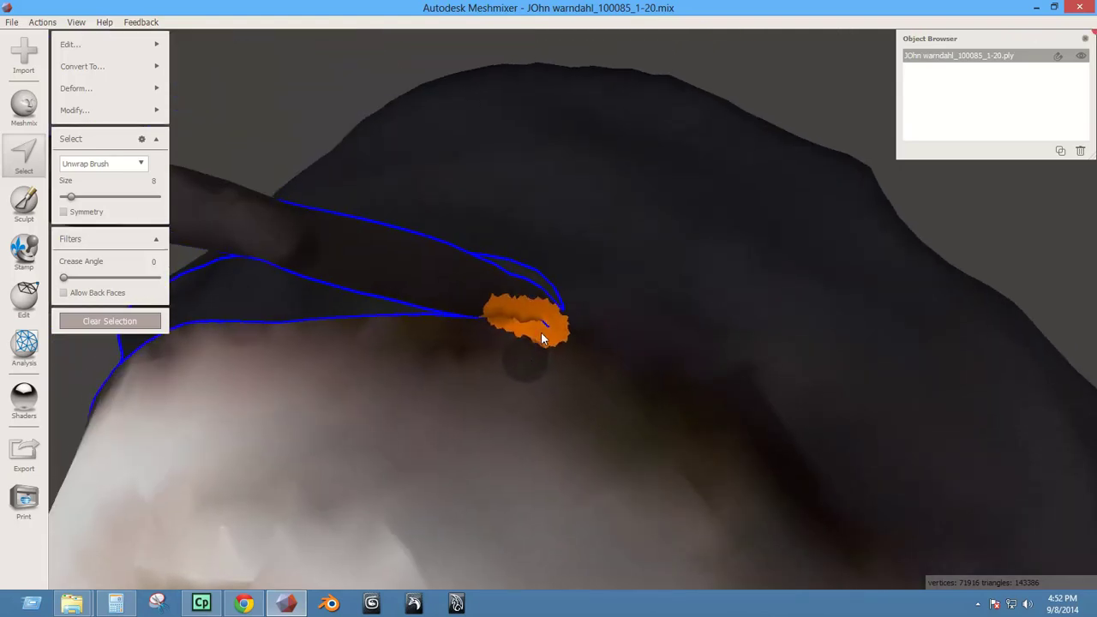
{"action": "right_click_drag", "start_coordinate": [515, 277], "coordinate": [501, 461], "text": "alt"}
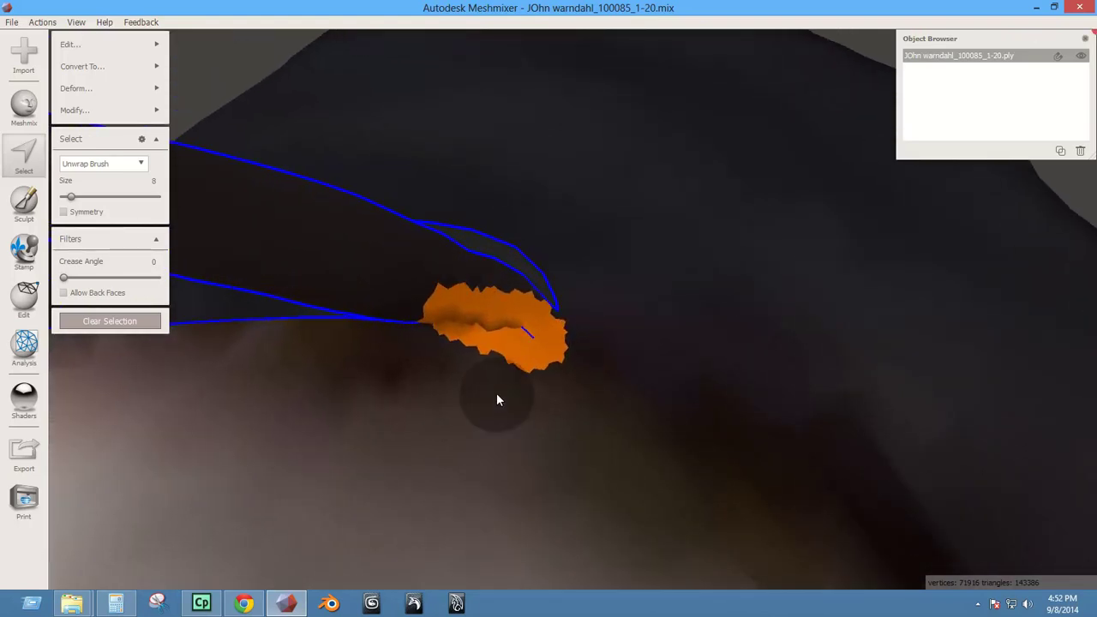
{"action": "right_click_drag", "start_coordinate": [497, 399], "coordinate": [477, 398]}
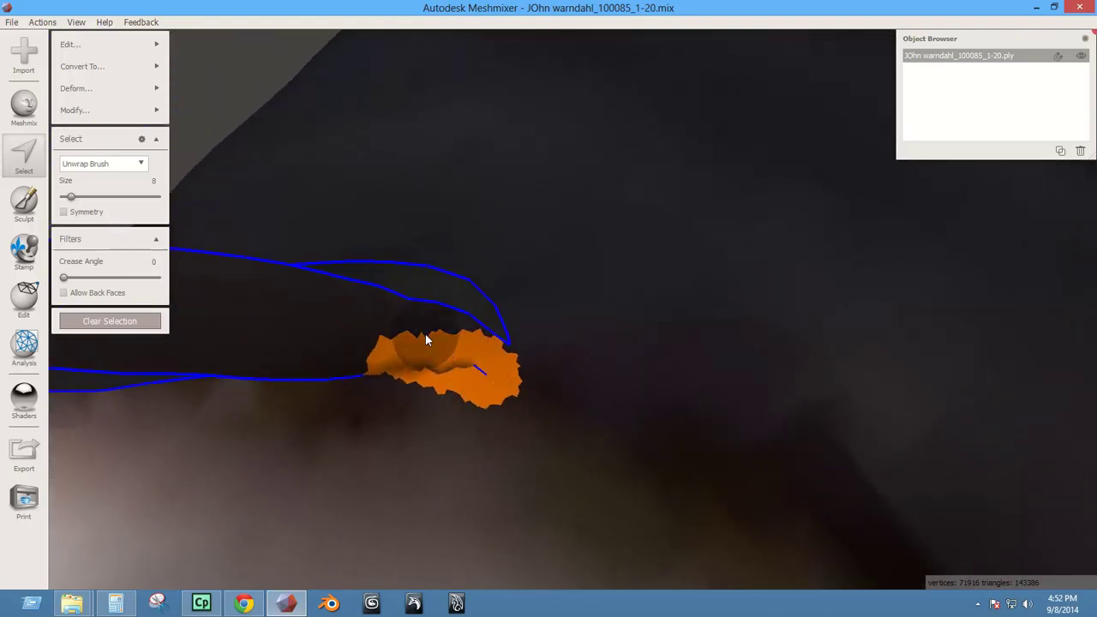
{"action": "key", "text": "bracketleft"}
{"action": "key", "text": "bracketleft"}
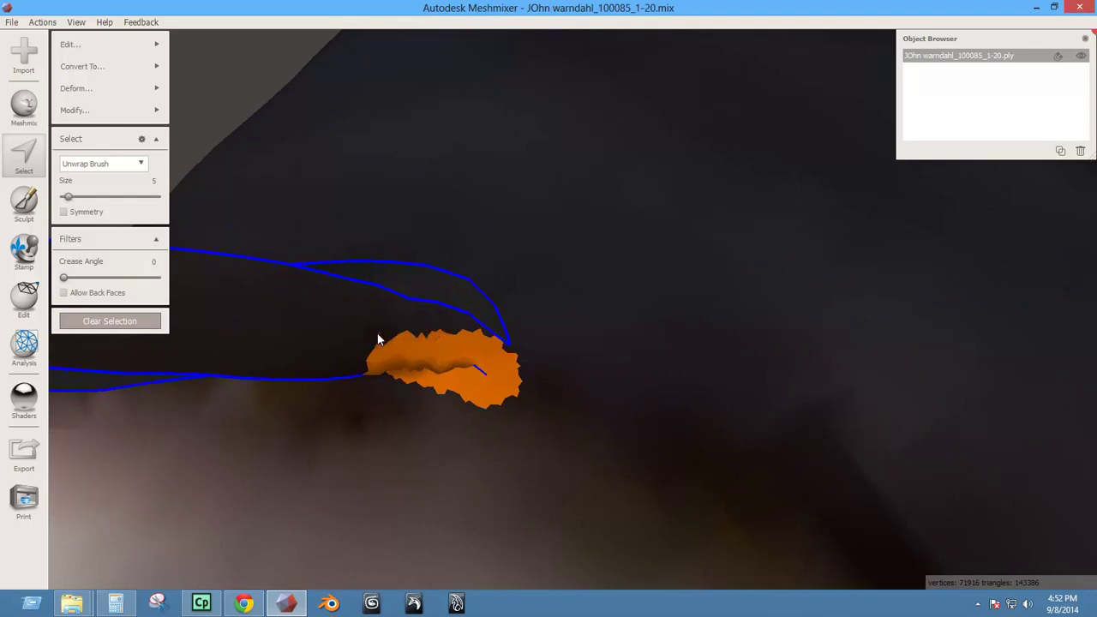
{"action": "mouse_move", "coordinate": [400, 337]}
{"action": "left_mouse_down", "text": "ctrl"}
{"action": "mouse_move", "coordinate": [449, 335]}
{"action": "mouse_move", "coordinate": [513, 363]}
{"action": "left_mouse_up", "text": "ctrl"}
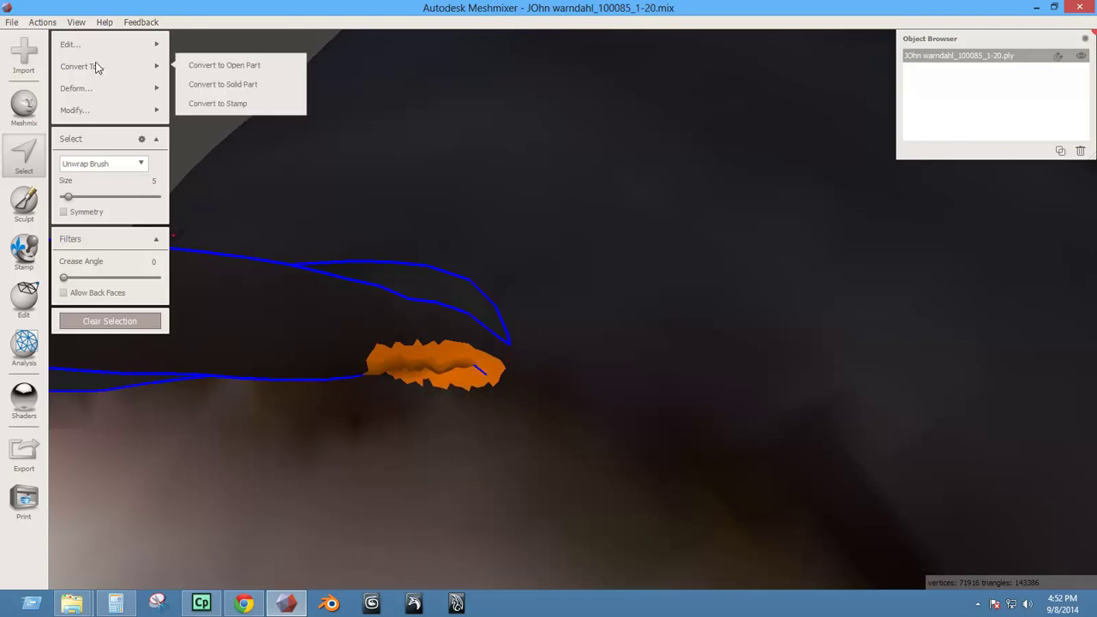
{"action": "mouse_move", "coordinate": [121, 54]}
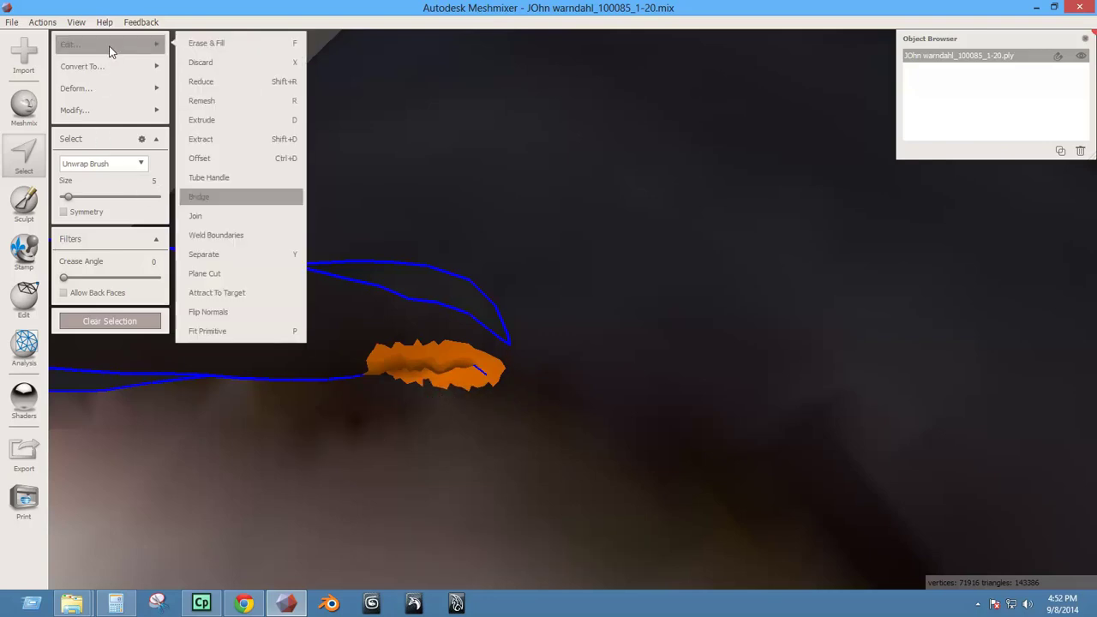
{"action": "left_click", "coordinate": [233, 241]}
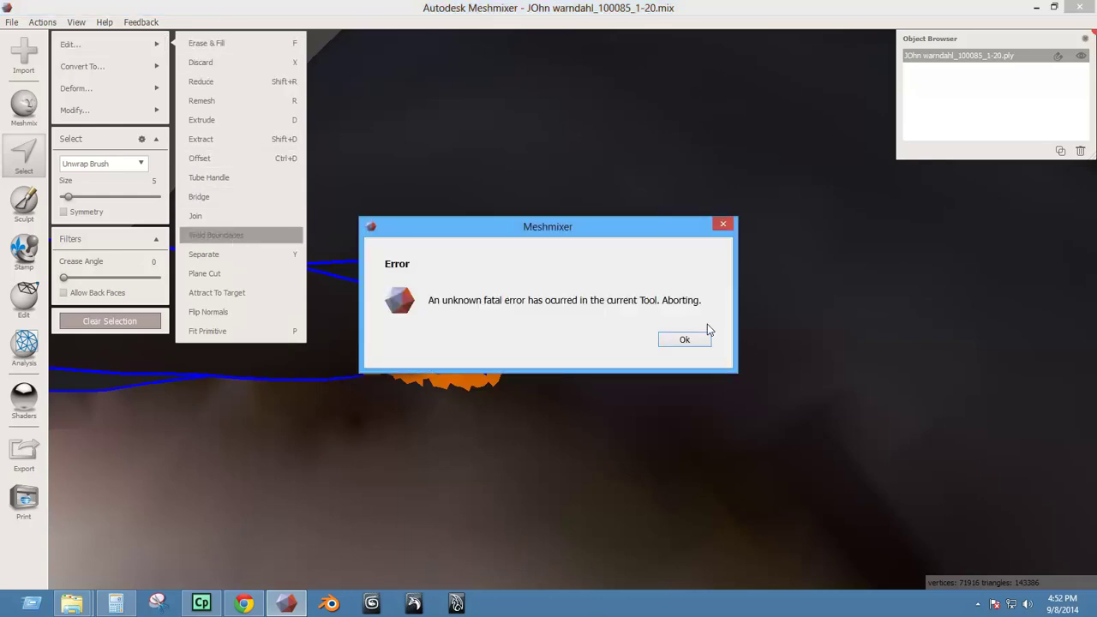
{"action": "left_click", "coordinate": [685, 340]}
{"action": "right_click_drag", "start_coordinate": [429, 397], "coordinate": [511, 322]}
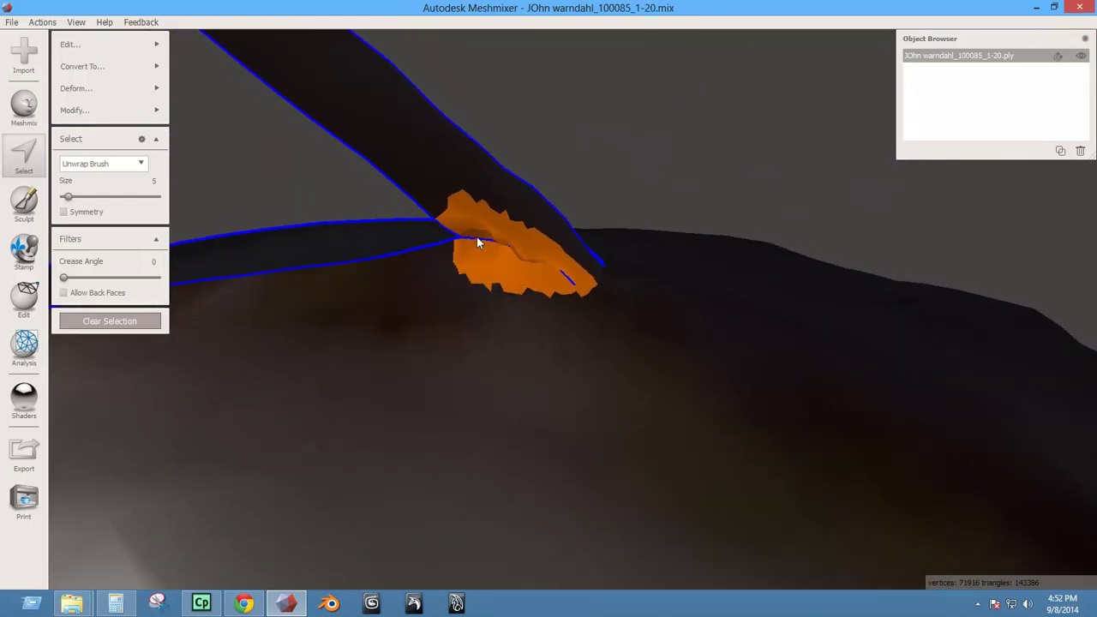
{"action": "key", "text": "Escape"}
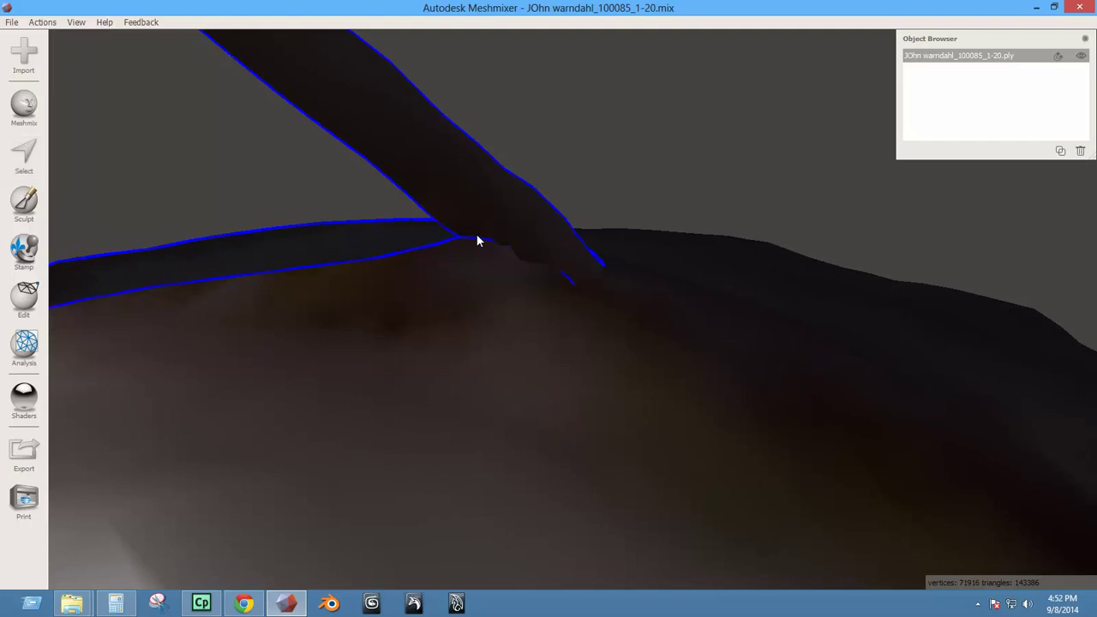
Select a small patch of faces along the open seam below the bridge at brush size 4 and weld its boundaries.
{"action": "key", "text": "s"}
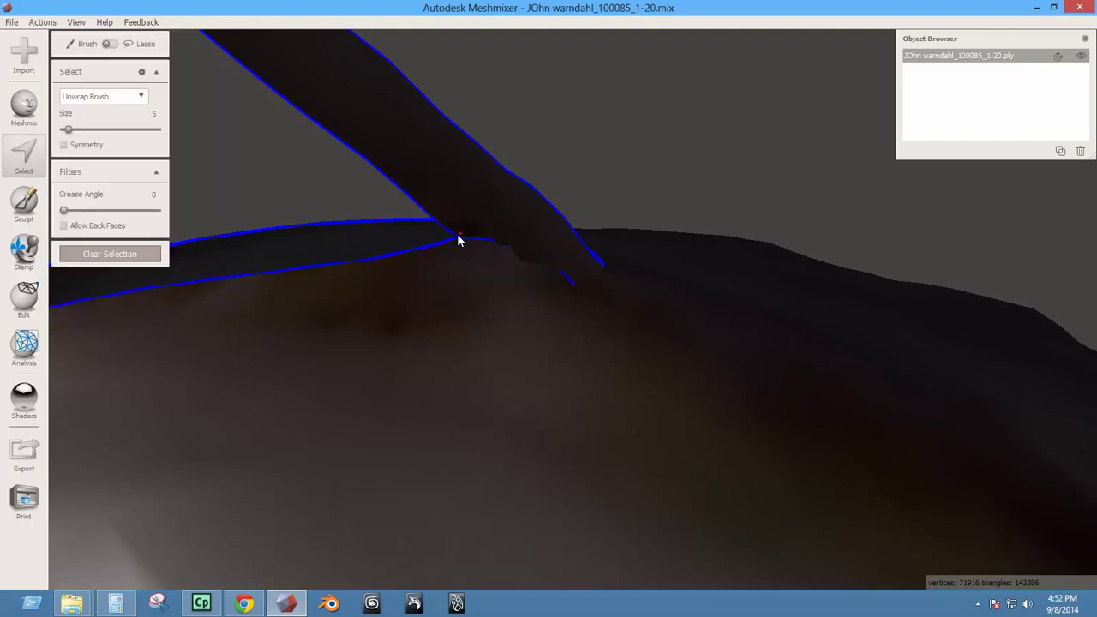
{"action": "right_click_drag", "start_coordinate": [458, 237], "coordinate": [520, 229]}
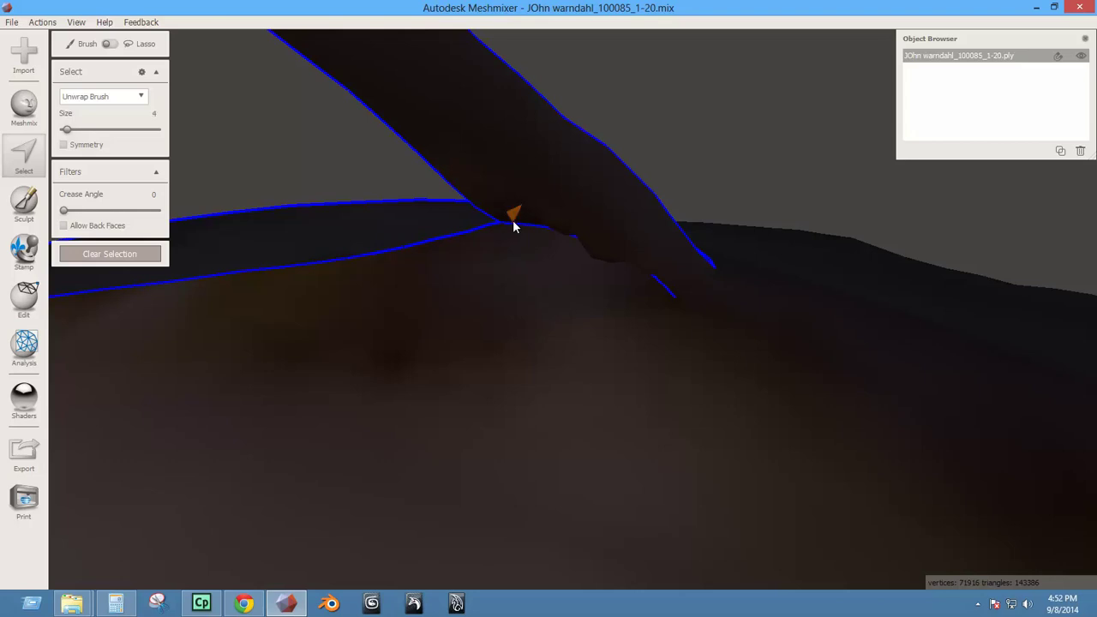
{"action": "mouse_move", "coordinate": [514, 225]}
{"action": "left_mouse_down"}
{"action": "mouse_move", "coordinate": [536, 223]}
{"action": "mouse_move", "coordinate": [553, 232]}
{"action": "mouse_move", "coordinate": [506, 226]}
{"action": "mouse_move", "coordinate": [553, 238]}
{"action": "mouse_move", "coordinate": [564, 227]}
{"action": "left_mouse_up"}
{"action": "mouse_move", "coordinate": [131, 52]}
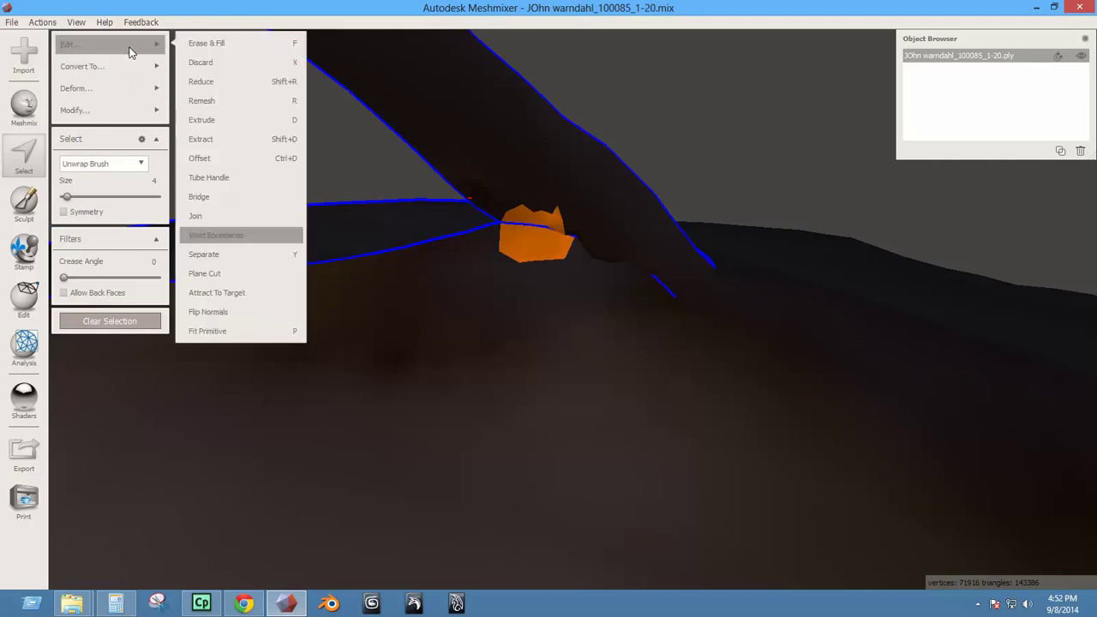
{"action": "left_click", "coordinate": [227, 237]}
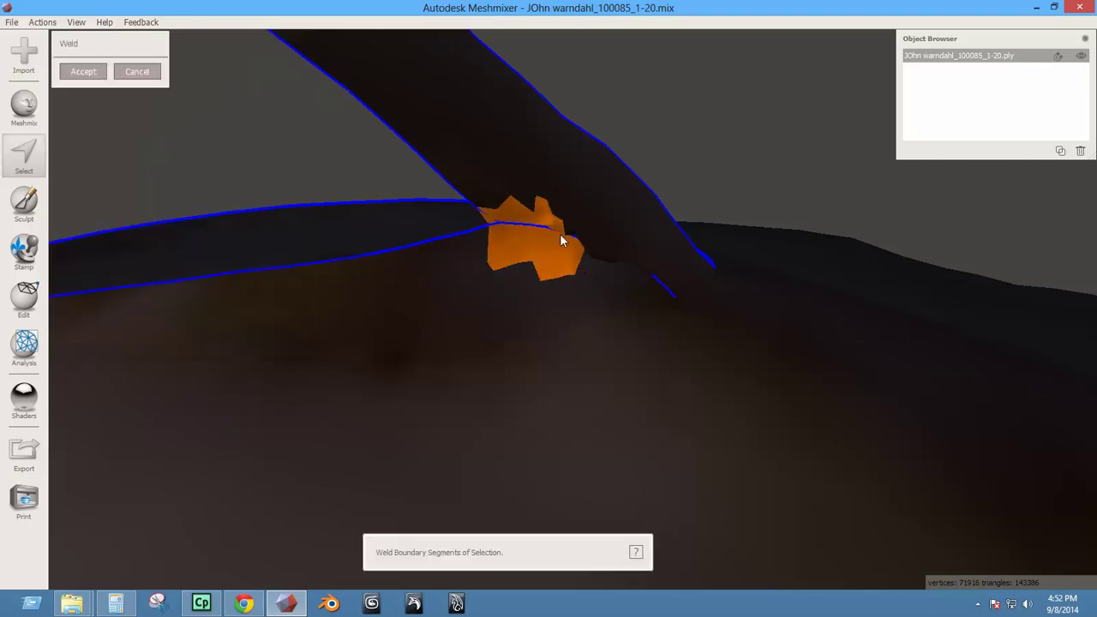
{"action": "left_click", "coordinate": [82, 73]}
Select the open boundary at the bridge seam and fill the visor's underside opening with a Smooth MVC patch.
{"action": "mouse_move", "coordinate": [527, 259]}
{"action": "right_mouse_down"}
{"action": "mouse_move", "coordinate": [503, 274]}
{"action": "mouse_move", "coordinate": [514, 268]}
{"action": "right_mouse_up"}
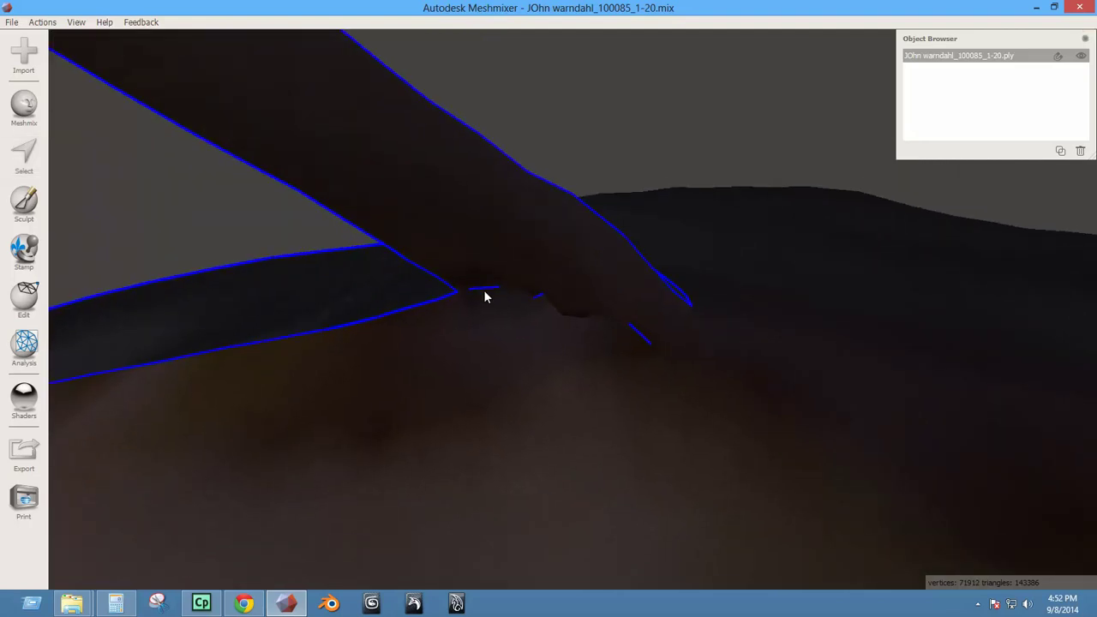
{"action": "key", "text": "s"}
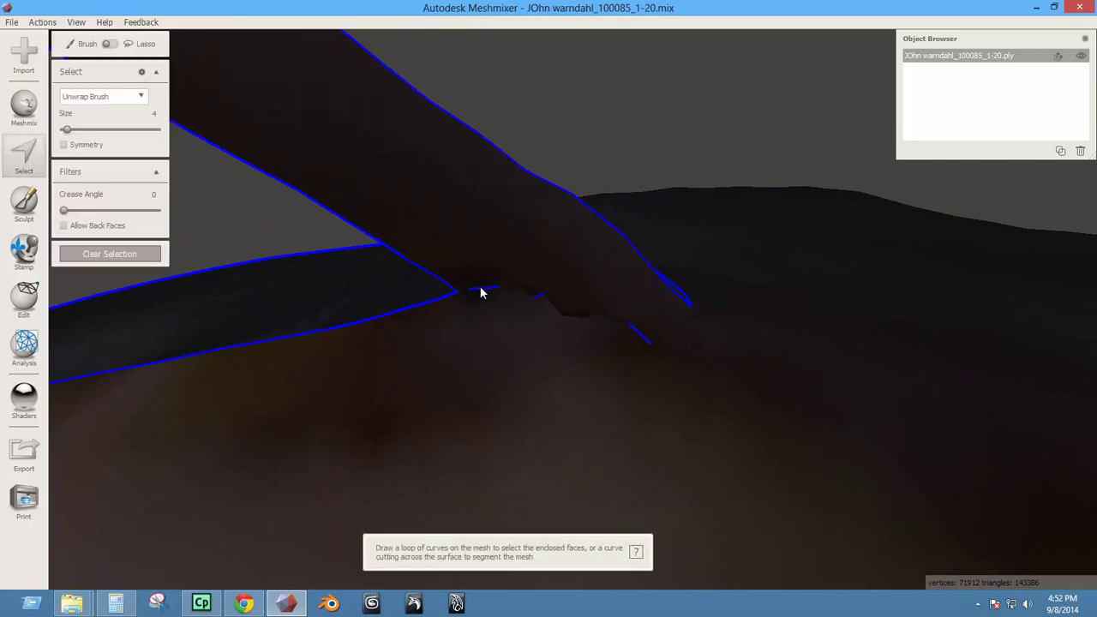
{"action": "double_click", "coordinate": [481, 287]}
{"action": "right_click_drag", "start_coordinate": [511, 343], "coordinate": [481, 418]}
{"action": "key", "text": "f"}
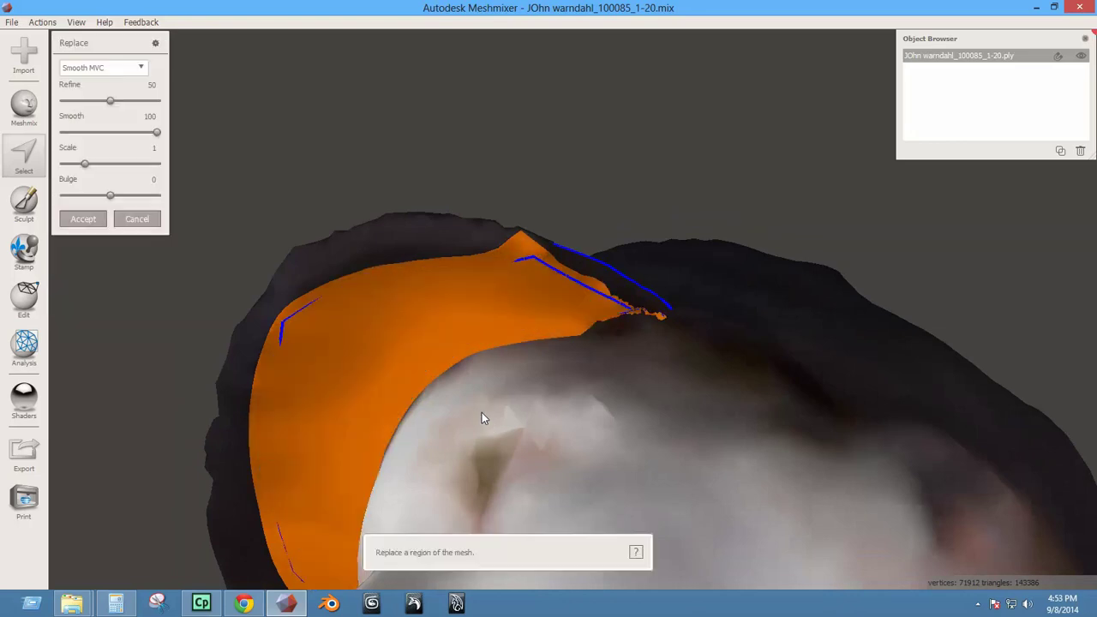
{"action": "mouse_move", "coordinate": [356, 381]}
{"action": "right_mouse_down"}
{"action": "mouse_move", "coordinate": [338, 482]}
{"action": "mouse_move", "coordinate": [338, 387]}
{"action": "mouse_move", "coordinate": [603, 514]}
{"action": "mouse_move", "coordinate": [810, 495]}
{"action": "mouse_move", "coordinate": [903, 524]}
{"action": "mouse_move", "coordinate": [946, 497]}
{"action": "mouse_move", "coordinate": [880, 403]}
{"action": "mouse_move", "coordinate": [686, 404]}
{"action": "mouse_move", "coordinate": [607, 529]}
{"action": "mouse_move", "coordinate": [683, 497]}
{"action": "mouse_move", "coordinate": [520, 407]}
{"action": "right_mouse_up"}
{"action": "left_click", "coordinate": [94, 220]}
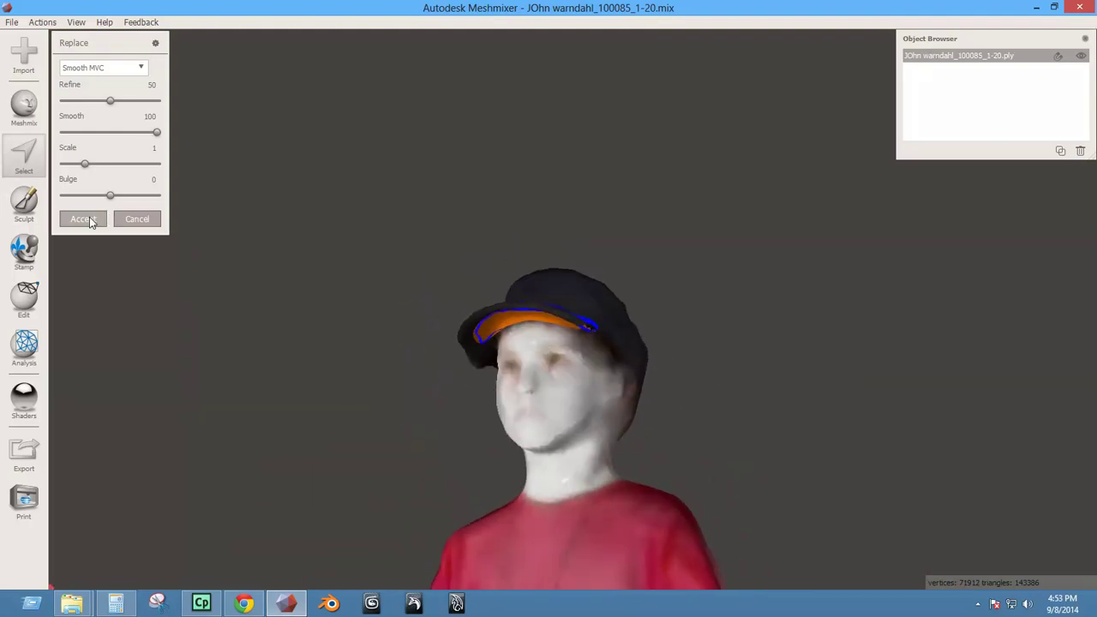
{"action": "key", "text": "Escape"}
Select the boundary loop around the gap between the cap's front and the visor's top and fill it with Smooth MVC.
{"action": "mouse_move", "coordinate": [495, 316]}
{"action": "right_mouse_down"}
{"action": "mouse_move", "coordinate": [615, 282]}
{"action": "mouse_move", "coordinate": [608, 238]}
{"action": "mouse_move", "coordinate": [490, 343]}
{"action": "mouse_move", "coordinate": [503, 300]}
{"action": "right_mouse_up"}
{"action": "scroll", "coordinate": [510, 354], "scroll_direction": "up", "scroll_amount": 5}
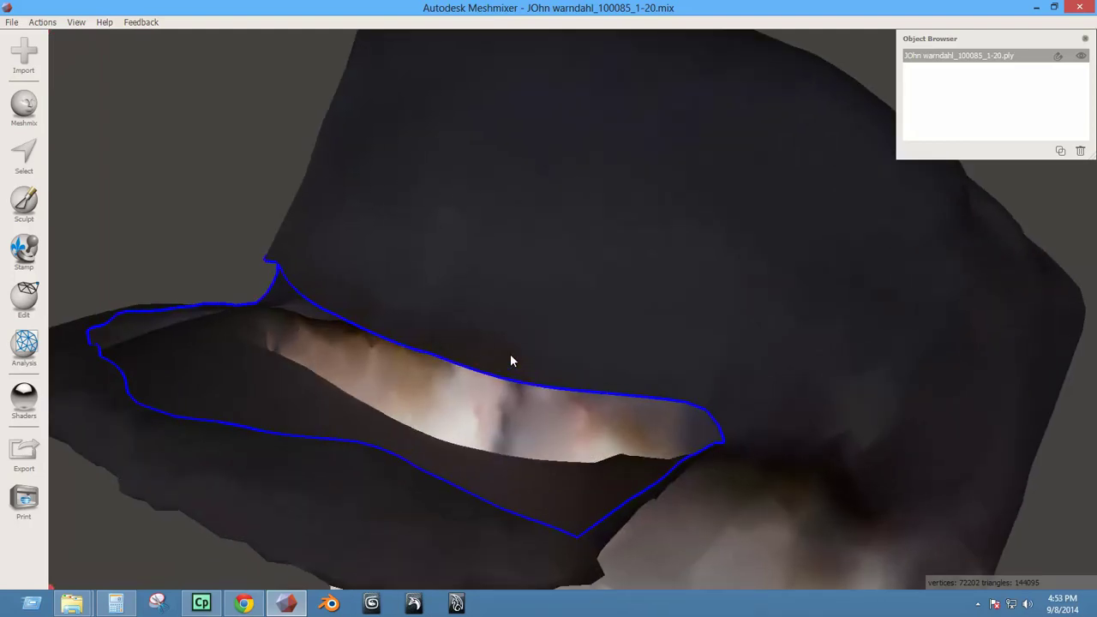
{"action": "scroll", "coordinate": [511, 357], "scroll_direction": "down", "scroll_amount": 3}
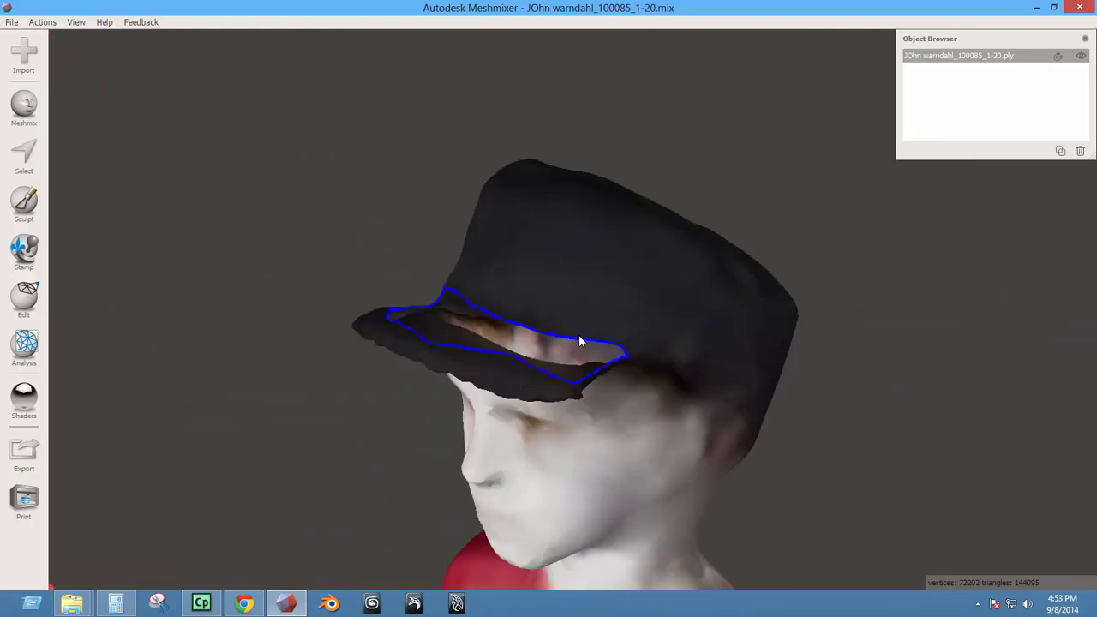
{"action": "key", "text": "s"}
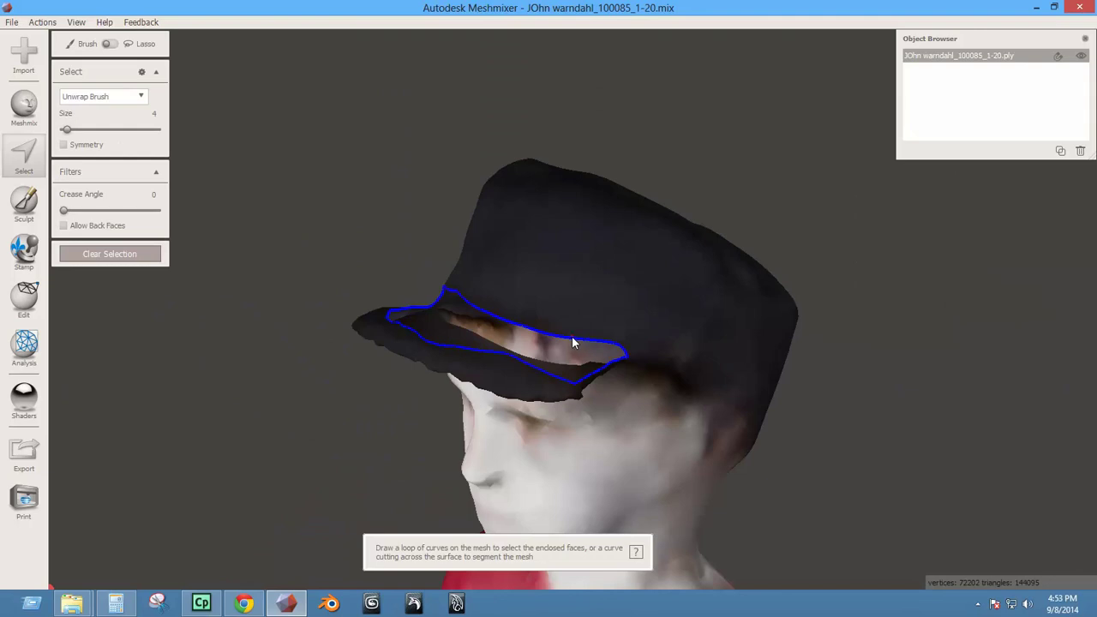
{"action": "key", "text": "ctrl+a"}
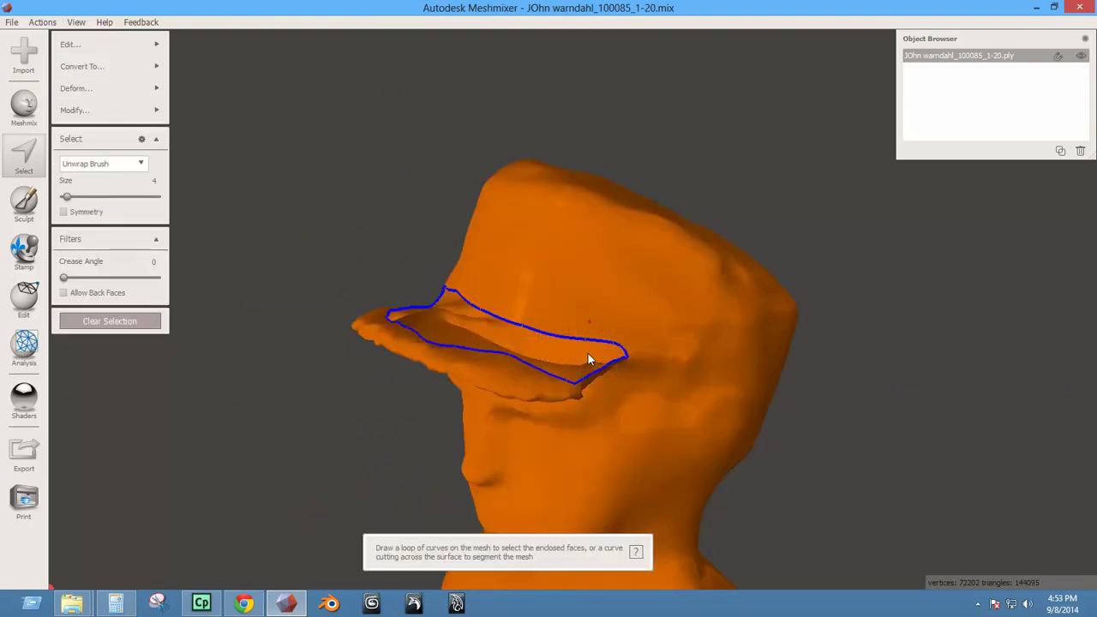
{"action": "right_click_drag", "start_coordinate": [579, 348], "coordinate": [485, 320]}
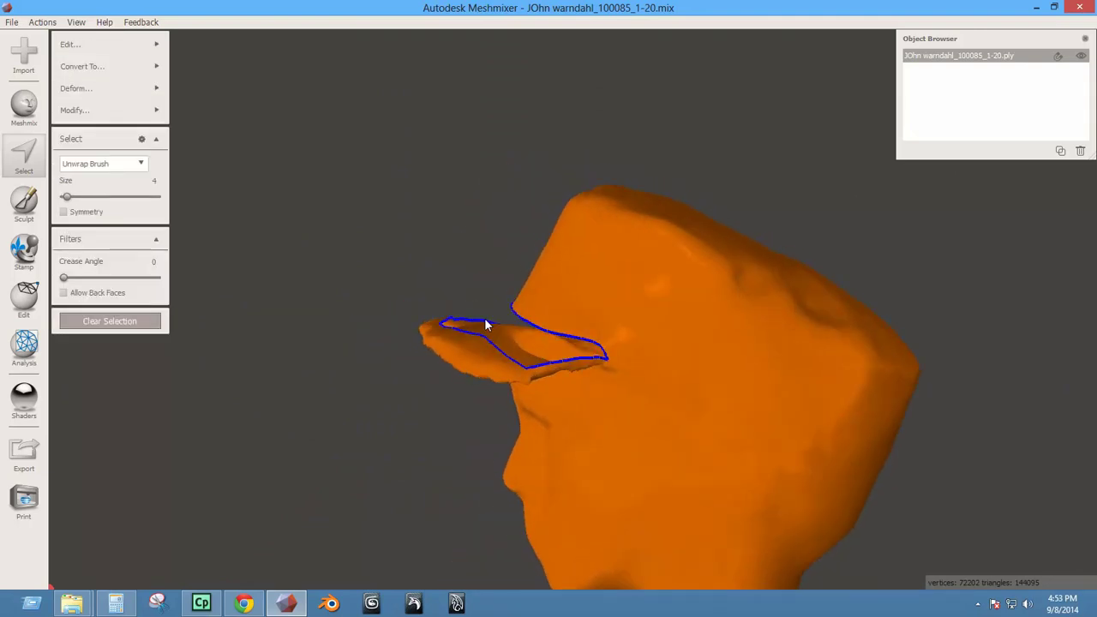
{"action": "key", "text": "ctrl+z"}
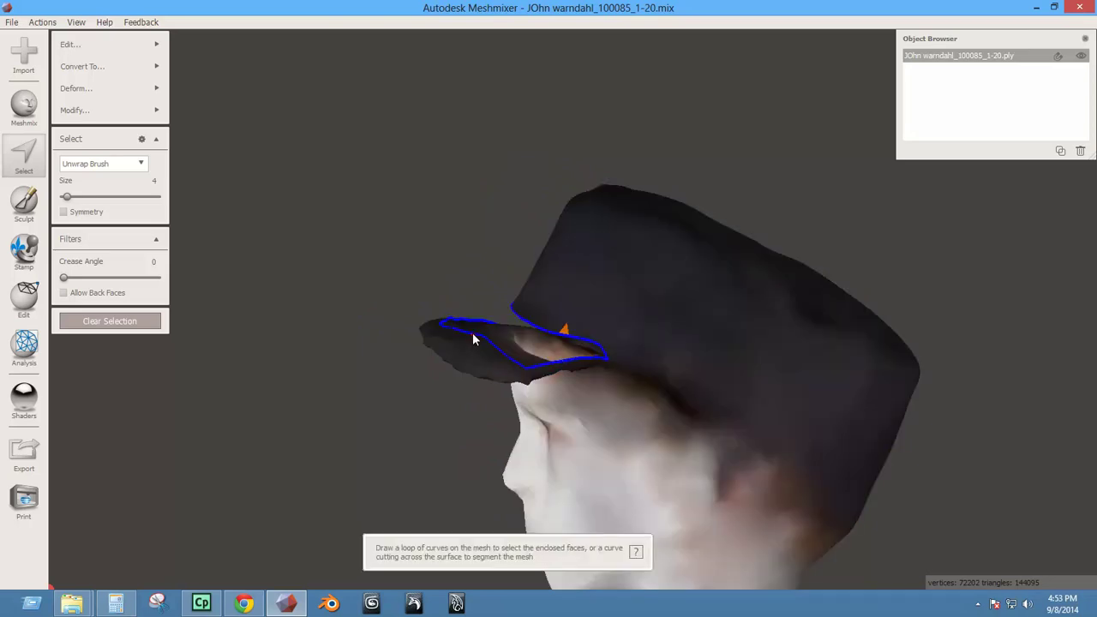
{"action": "mouse_move", "coordinate": [475, 334]}
{"action": "right_mouse_down"}
{"action": "mouse_move", "coordinate": [525, 393]}
{"action": "mouse_move", "coordinate": [569, 393]}
{"action": "mouse_move", "coordinate": [591, 307]}
{"action": "right_mouse_up"}
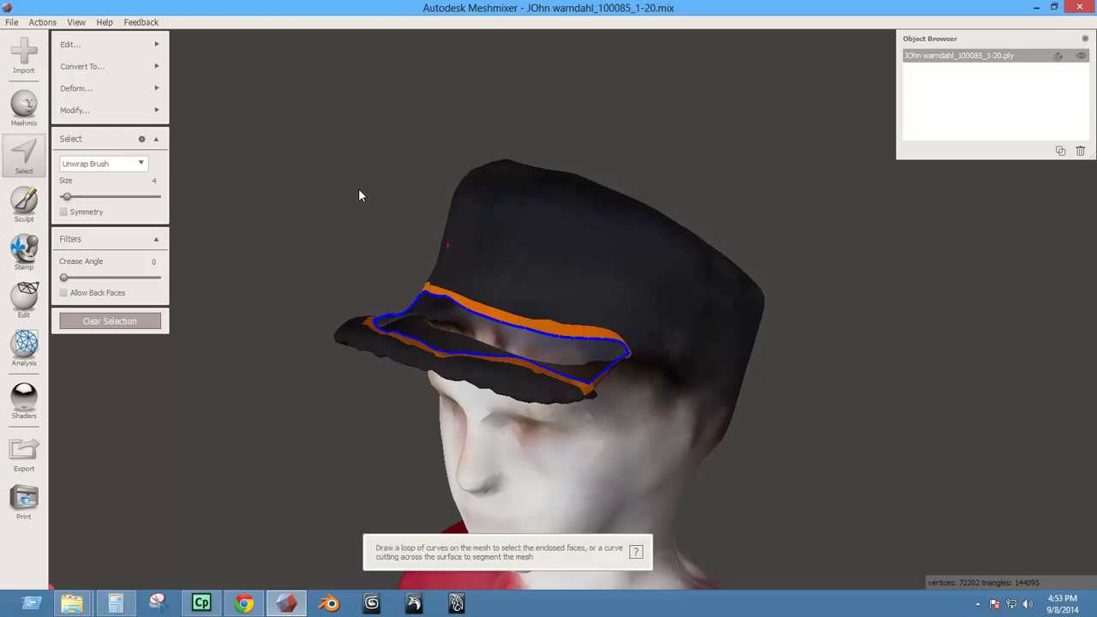
{"action": "key", "text": "f"}
{"action": "mouse_move", "coordinate": [432, 301]}
{"action": "right_mouse_down"}
{"action": "mouse_move", "coordinate": [263, 262]}
{"action": "mouse_move", "coordinate": [490, 228]}
{"action": "mouse_move", "coordinate": [561, 358]}
{"action": "mouse_move", "coordinate": [549, 352]}
{"action": "right_mouse_up"}
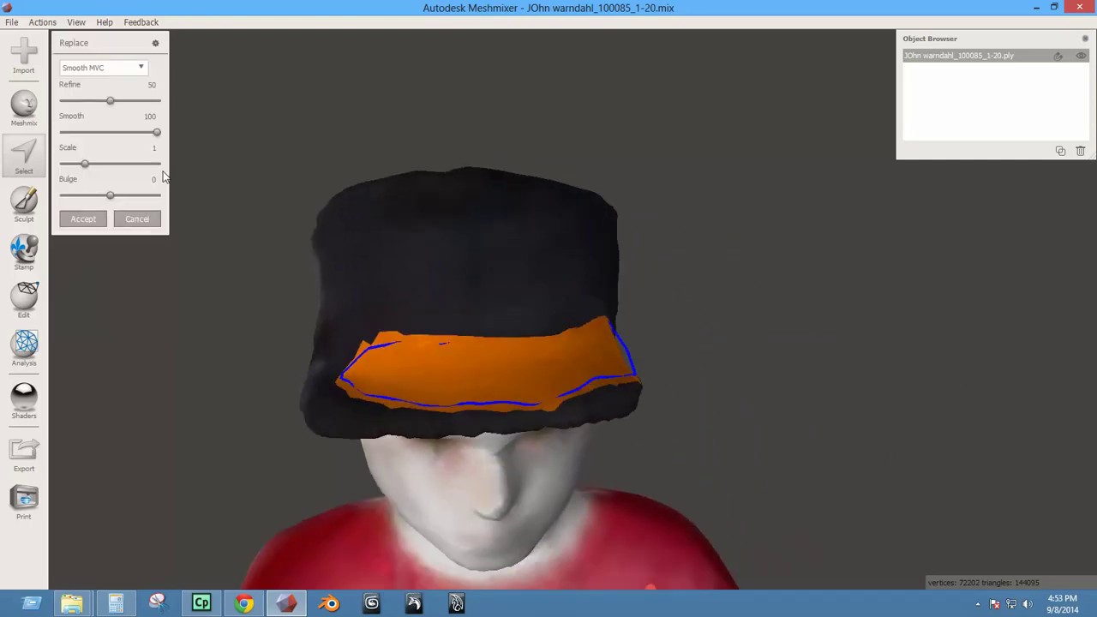
{"action": "left_click", "coordinate": [83, 219]}
{"action": "key", "text": "Escape"}
Smooth the visor's jagged rim and both side corners with a smoothing sculpt brush at strength 30 and size 17.
{"action": "right_click_drag", "start_coordinate": [532, 360], "coordinate": [480, 412]}
{"action": "scroll", "coordinate": [432, 282], "scroll_direction": "down", "scroll_amount": 5}
{"action": "right_click_drag", "start_coordinate": [431, 282], "coordinate": [695, 249]}
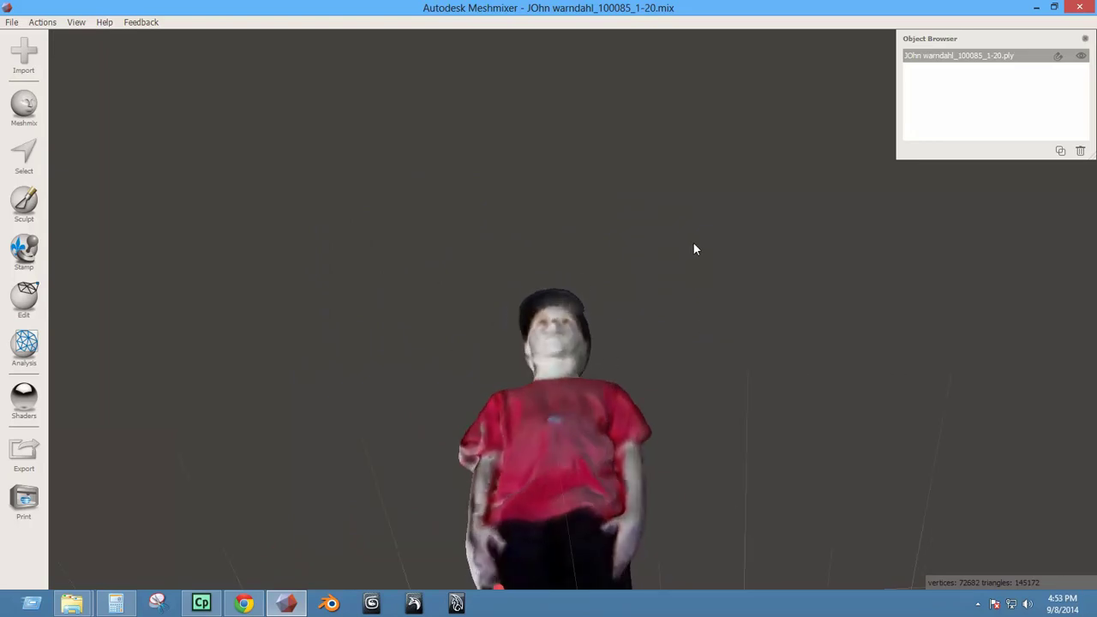
{"action": "scroll", "coordinate": [514, 485], "scroll_direction": "up", "scroll_amount": 6}
{"action": "scroll", "coordinate": [497, 461], "scroll_direction": "down", "scroll_amount": 1}
{"action": "scroll", "coordinate": [462, 437], "scroll_direction": "up", "scroll_amount": 1}
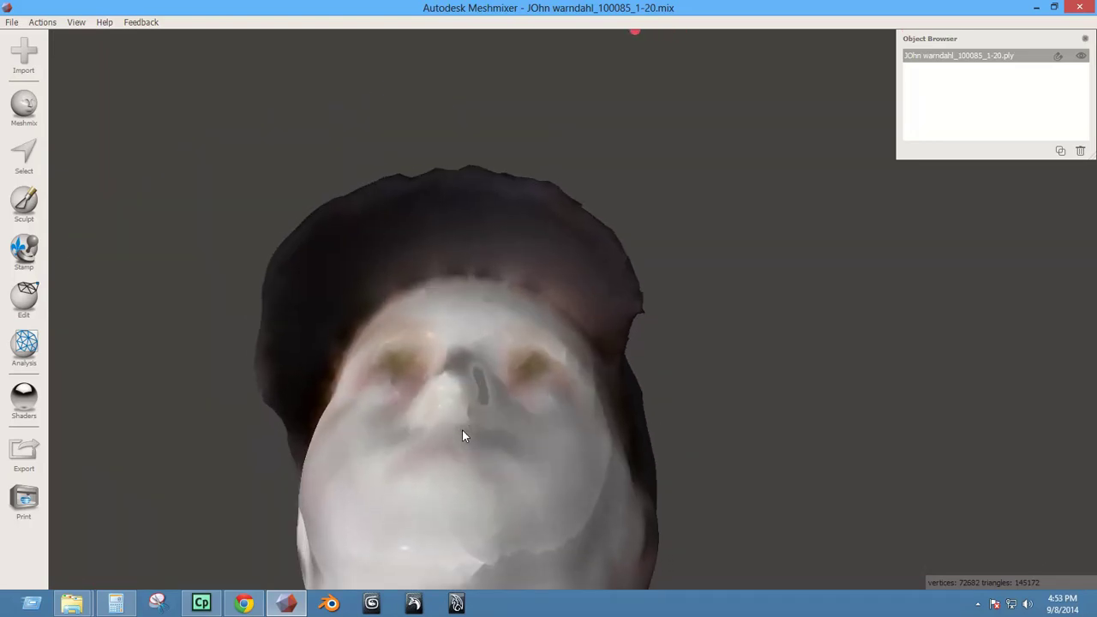
{"action": "left_click", "coordinate": [24, 202]}
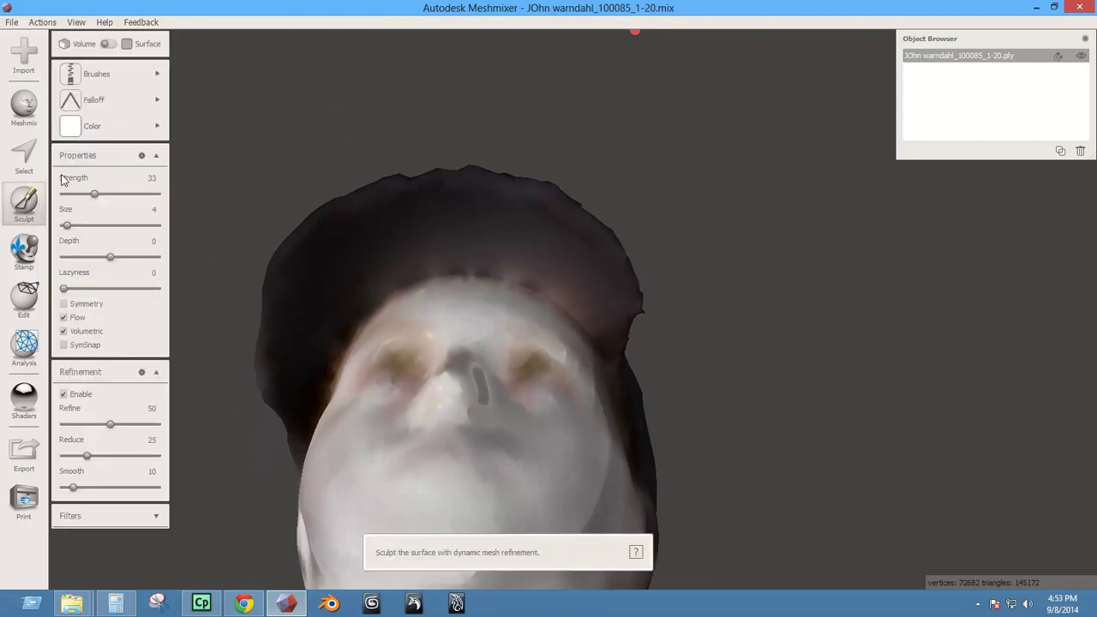
{"action": "left_click", "coordinate": [97, 77]}
{"action": "left_click", "coordinate": [307, 248]}
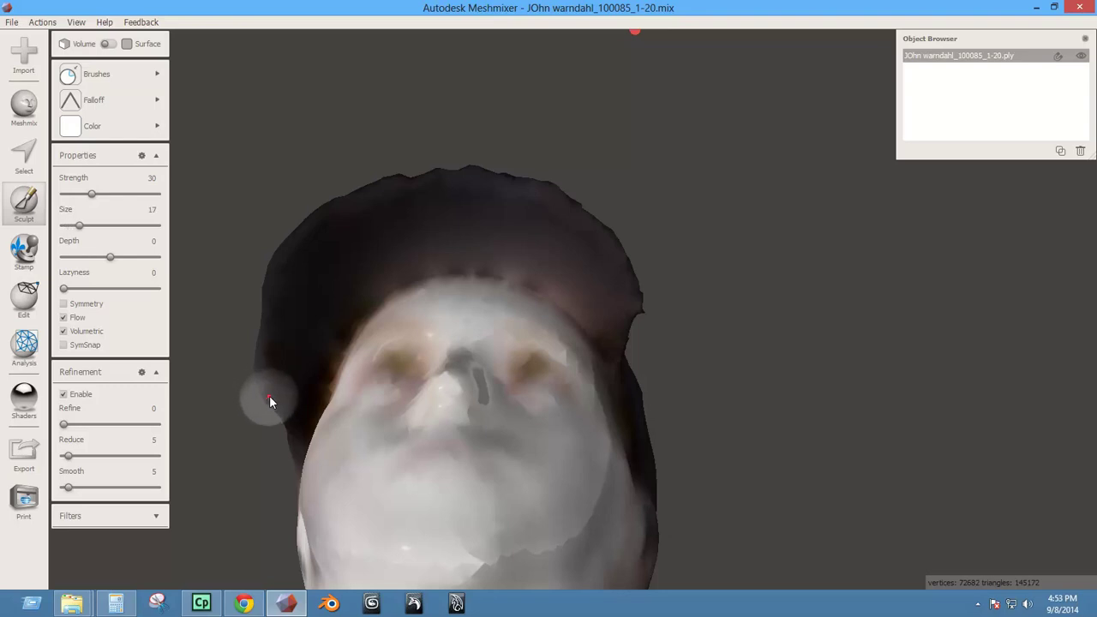
{"action": "mouse_move", "coordinate": [268, 402]}
{"action": "left_mouse_down"}
{"action": "mouse_move", "coordinate": [269, 348]}
{"action": "mouse_move", "coordinate": [266, 380]}
{"action": "left_mouse_up"}
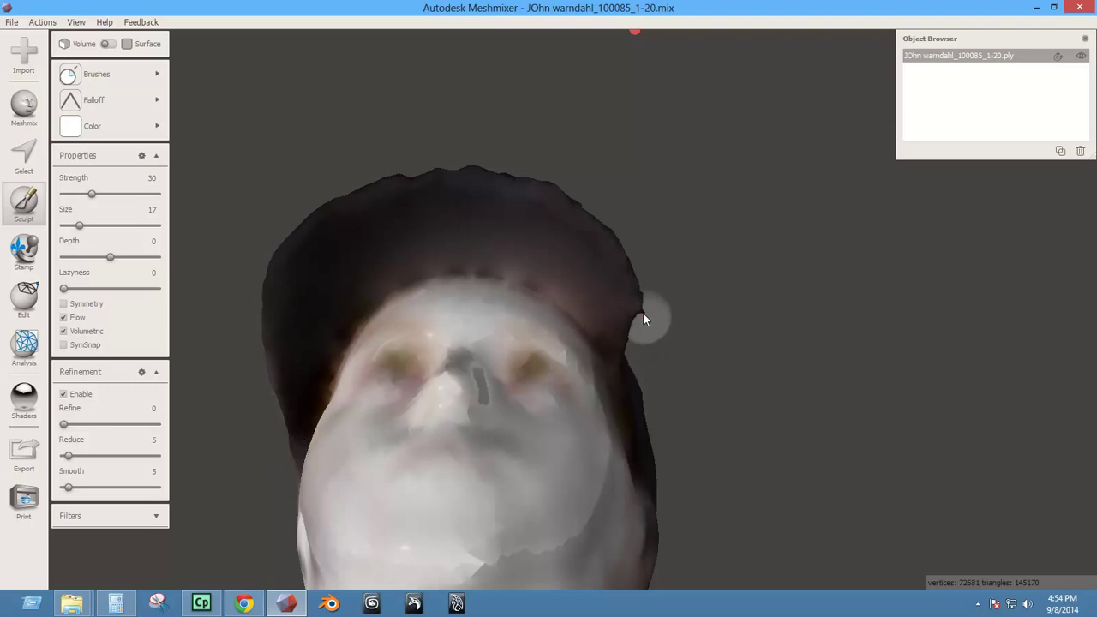
{"action": "left_click_drag", "start_coordinate": [642, 307], "coordinate": [638, 297]}
{"action": "left_click_drag", "start_coordinate": [621, 357], "coordinate": [626, 286]}
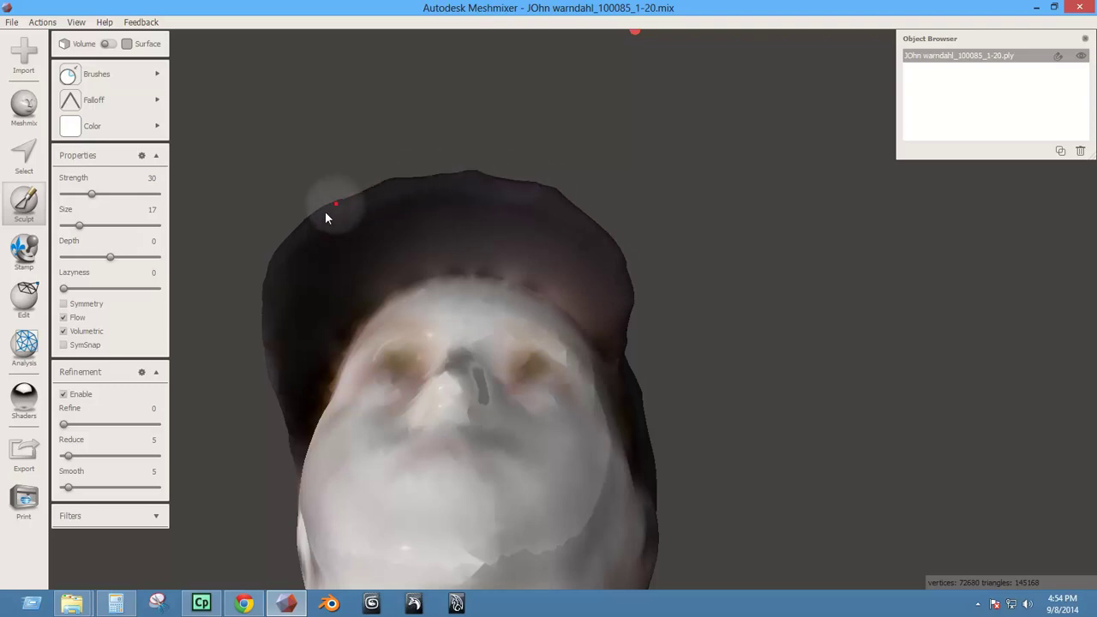
{"action": "left_click_drag", "start_coordinate": [325, 213], "coordinate": [267, 286]}
{"action": "mouse_move", "coordinate": [372, 260]}
{"action": "right_mouse_down"}
{"action": "mouse_move", "coordinate": [380, 429]}
{"action": "mouse_move", "coordinate": [351, 346]}
{"action": "mouse_move", "coordinate": [390, 339]}
{"action": "mouse_move", "coordinate": [432, 368]}
{"action": "mouse_move", "coordinate": [574, 358]}
{"action": "mouse_move", "coordinate": [524, 248]}
{"action": "mouse_move", "coordinate": [592, 461]}
{"action": "mouse_move", "coordinate": [568, 303]}
{"action": "mouse_move", "coordinate": [386, 389]}
{"action": "mouse_move", "coordinate": [603, 460]}
{"action": "mouse_move", "coordinate": [597, 275]}
{"action": "mouse_move", "coordinate": [629, 409]}
{"action": "mouse_move", "coordinate": [631, 336]}
{"action": "right_mouse_up"}
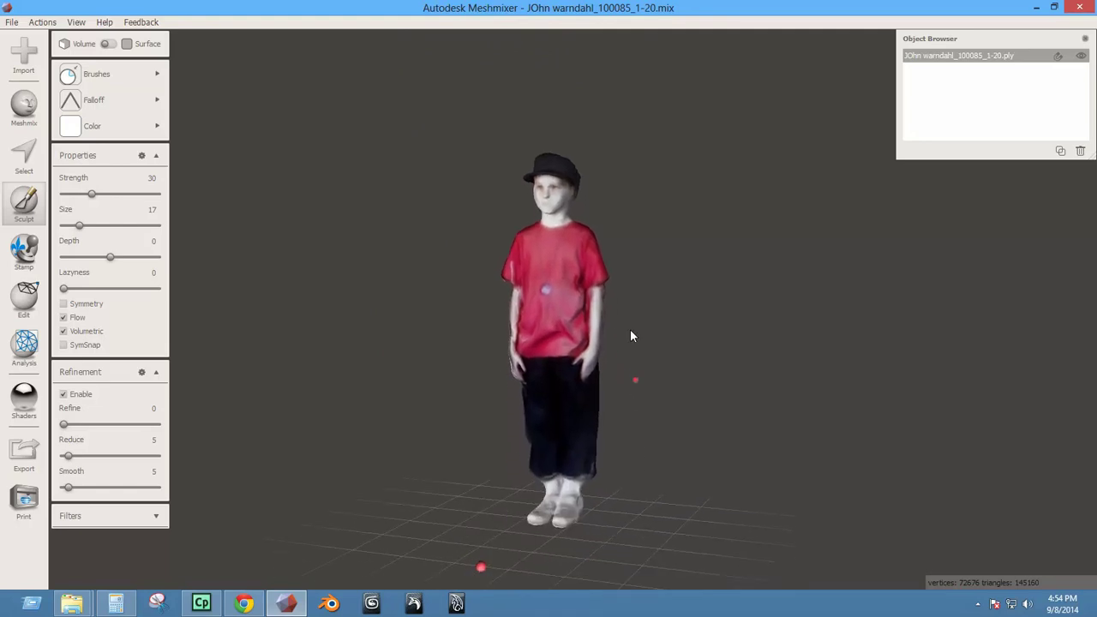
Smooth the figure's right forearm down toward the wrist with the smoothing sculpt brush at strength 30 and size 32.
{"action": "right_click_drag", "start_coordinate": [540, 498], "coordinate": [756, 463]}
{"action": "scroll", "coordinate": [551, 429], "scroll_direction": "up", "scroll_amount": 5}
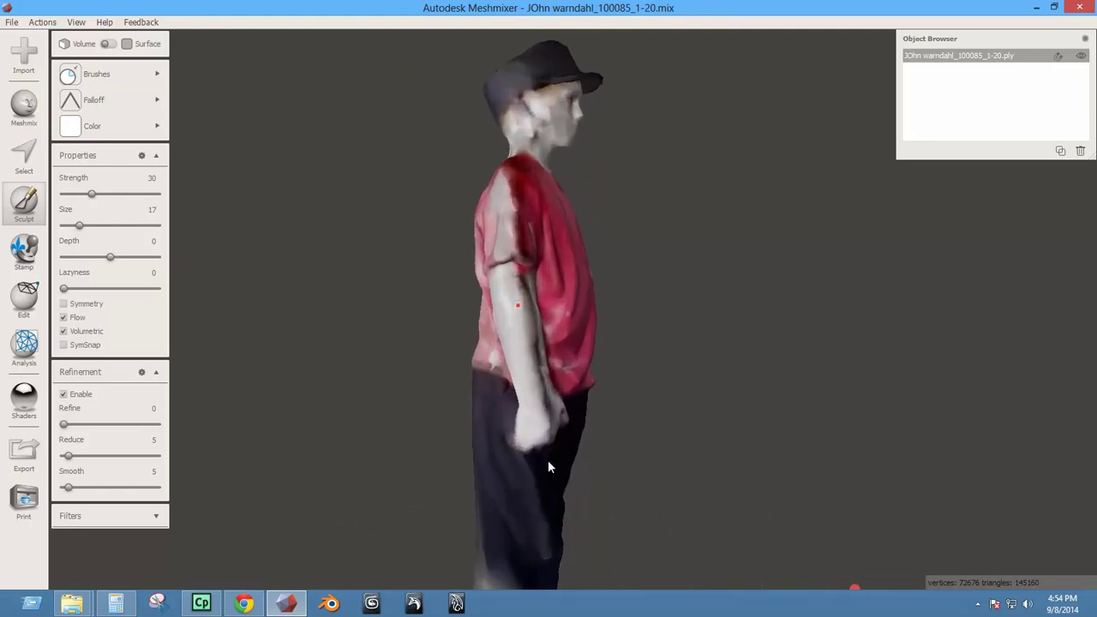
{"action": "scroll", "coordinate": [522, 343], "scroll_direction": "up", "scroll_amount": 1}
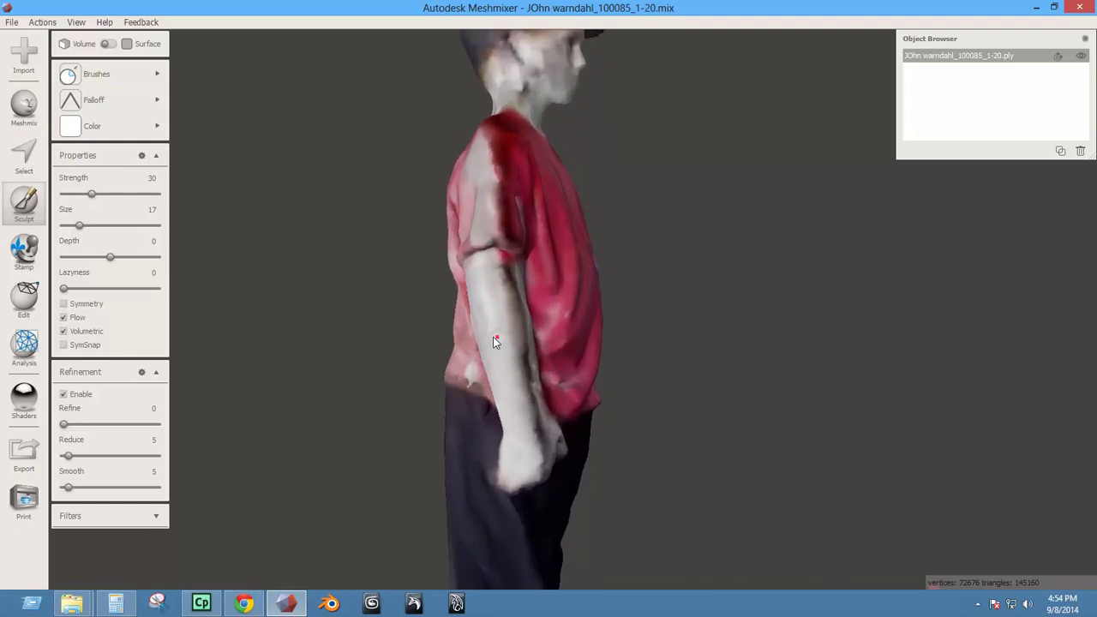
{"action": "key", "text": "bracketright"}
{"action": "key", "text": "bracketright"}
{"action": "key", "text": "bracketright"}
{"action": "key", "text": "bracketright"}
{"action": "key", "text": "bracketright"}
{"action": "scroll", "coordinate": [488, 351], "scroll_direction": "up", "scroll_amount": 1}
{"action": "scroll", "coordinate": [489, 356], "scroll_direction": "up", "scroll_amount": 1}
{"action": "middle_click_drag", "start_coordinate": [496, 392], "coordinate": [522, 379]}
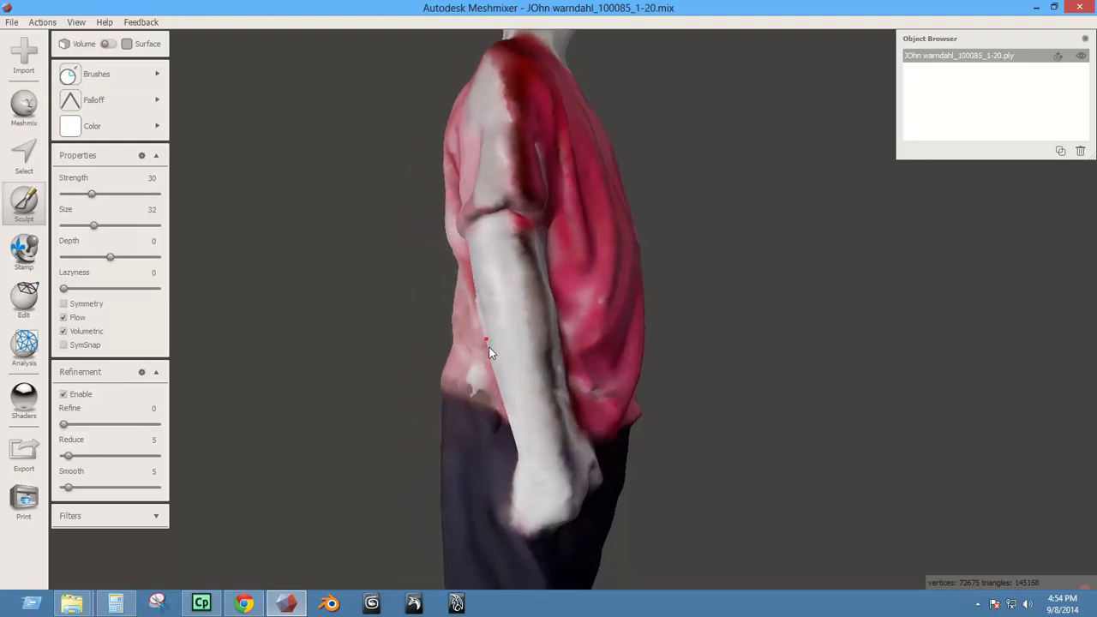
{"action": "mouse_move", "coordinate": [505, 393]}
{"action": "left_mouse_down"}
{"action": "mouse_move", "coordinate": [523, 457]}
{"action": "mouse_move", "coordinate": [529, 424]}
{"action": "left_mouse_up"}
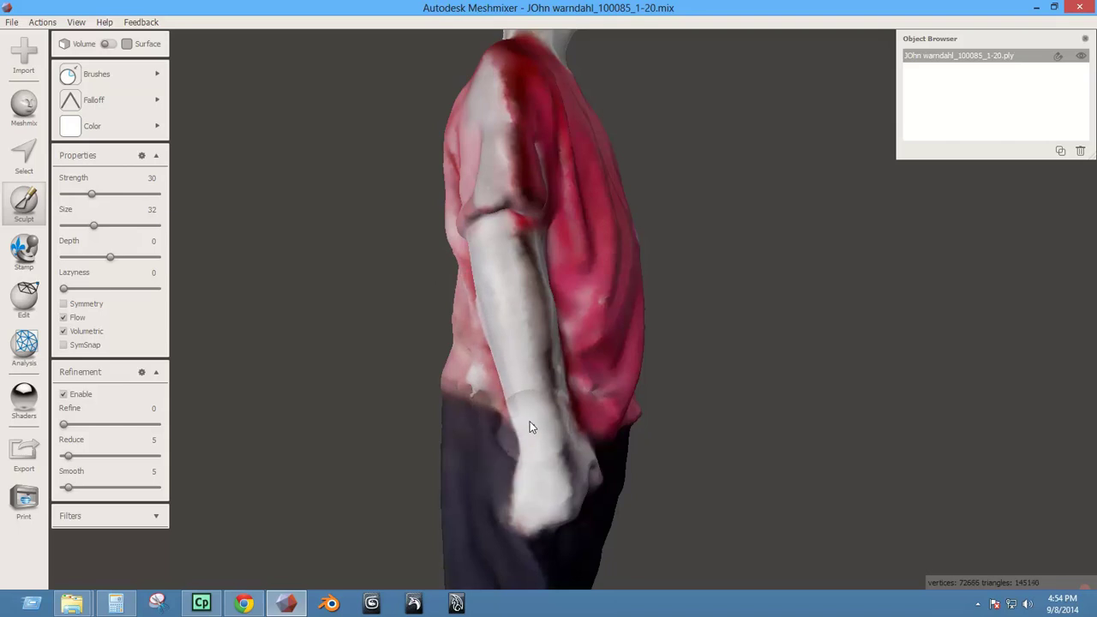
Smooth the rear edge of the right forearm from below the elbow down to the wrist.
{"action": "right_click_drag", "start_coordinate": [529, 423], "coordinate": [719, 435]}
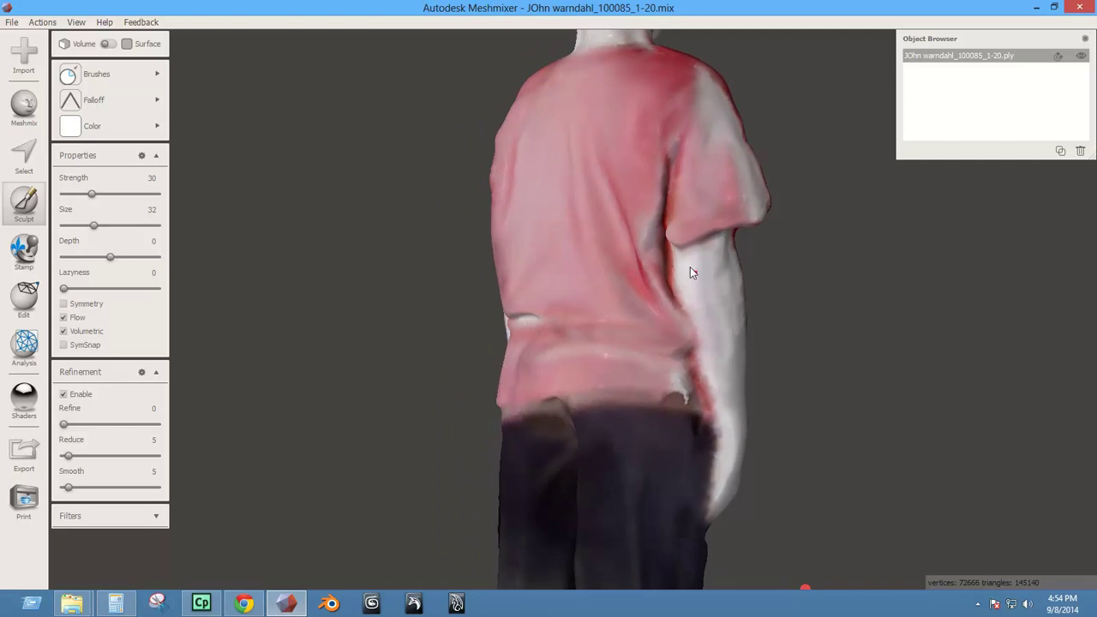
{"action": "right_click_drag", "start_coordinate": [735, 366], "coordinate": [433, 394]}
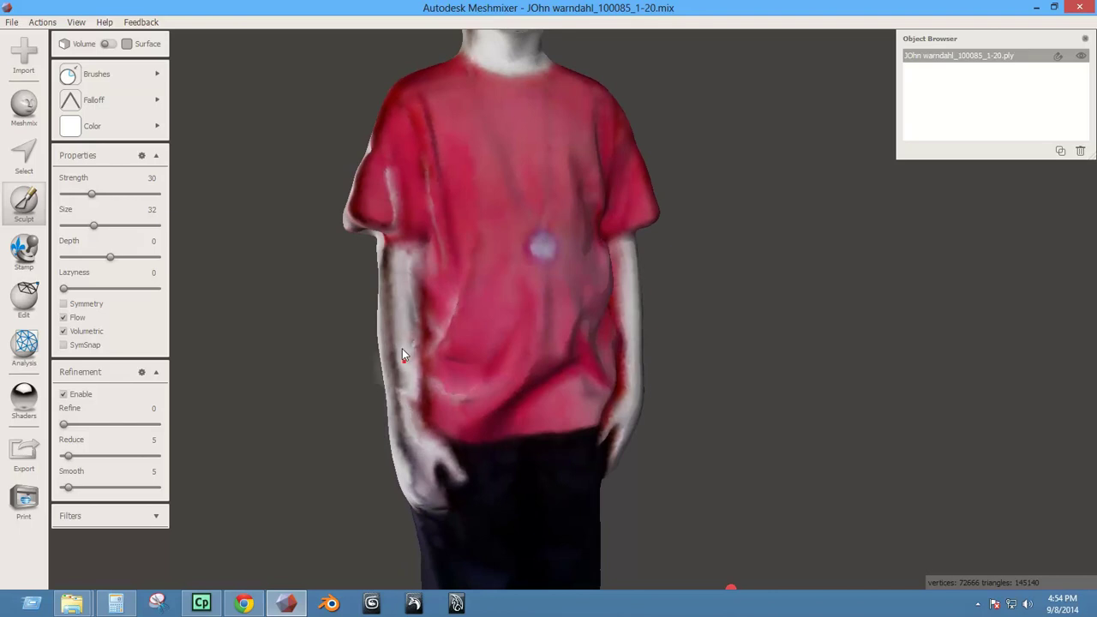
{"action": "right_click_drag", "start_coordinate": [401, 269], "coordinate": [506, 277]}
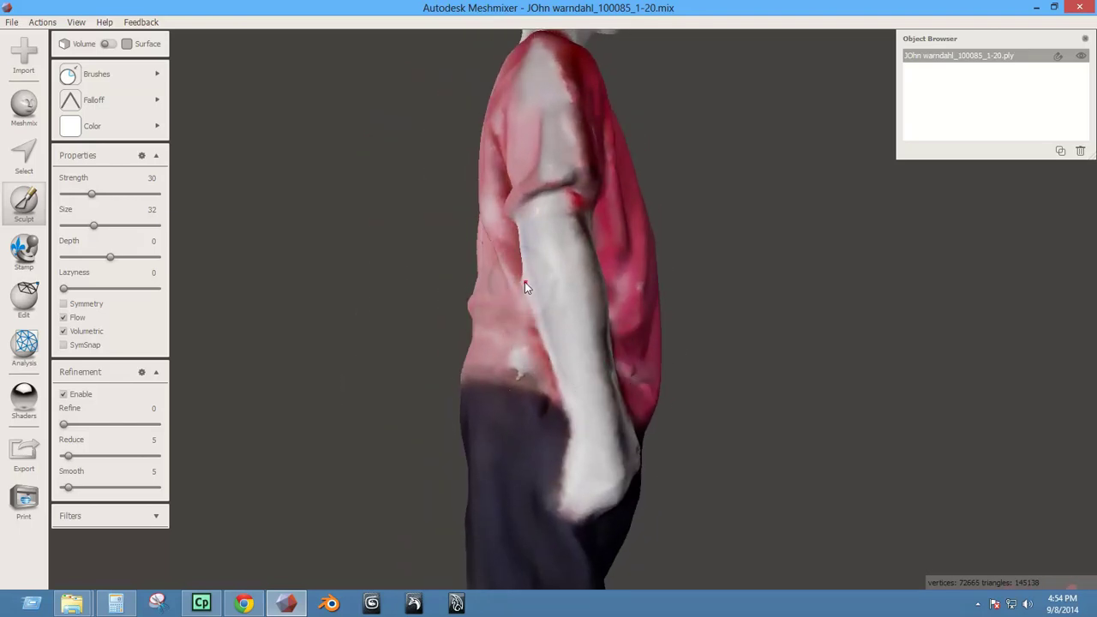
{"action": "left_click_drag", "start_coordinate": [525, 288], "coordinate": [524, 263]}
{"action": "left_click_drag", "start_coordinate": [558, 353], "coordinate": [581, 416]}
{"action": "mouse_move", "coordinate": [584, 445]}
{"action": "right_mouse_down"}
{"action": "mouse_move", "coordinate": [517, 366]}
{"action": "mouse_move", "coordinate": [739, 399]}
{"action": "mouse_move", "coordinate": [568, 386]}
{"action": "mouse_move", "coordinate": [540, 369]}
{"action": "right_mouse_up"}
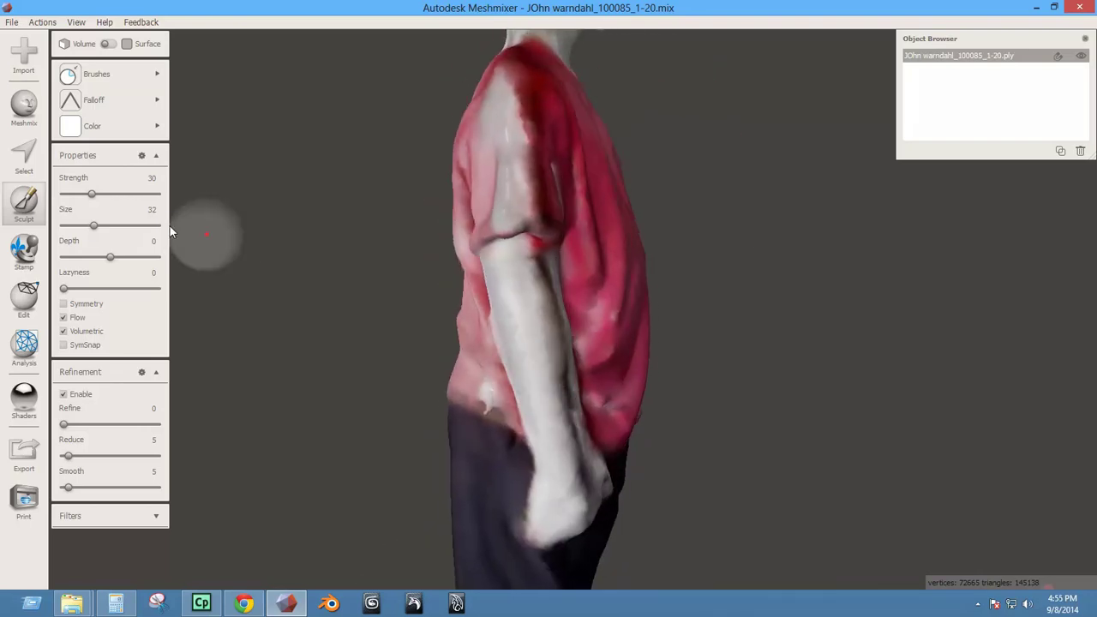
Pinch the right forearm, wrist and hand slimmer with the Pinch brush at strength 50 and size 45.
{"action": "left_click", "coordinate": [97, 73]}
{"action": "left_click", "coordinate": [261, 192]}
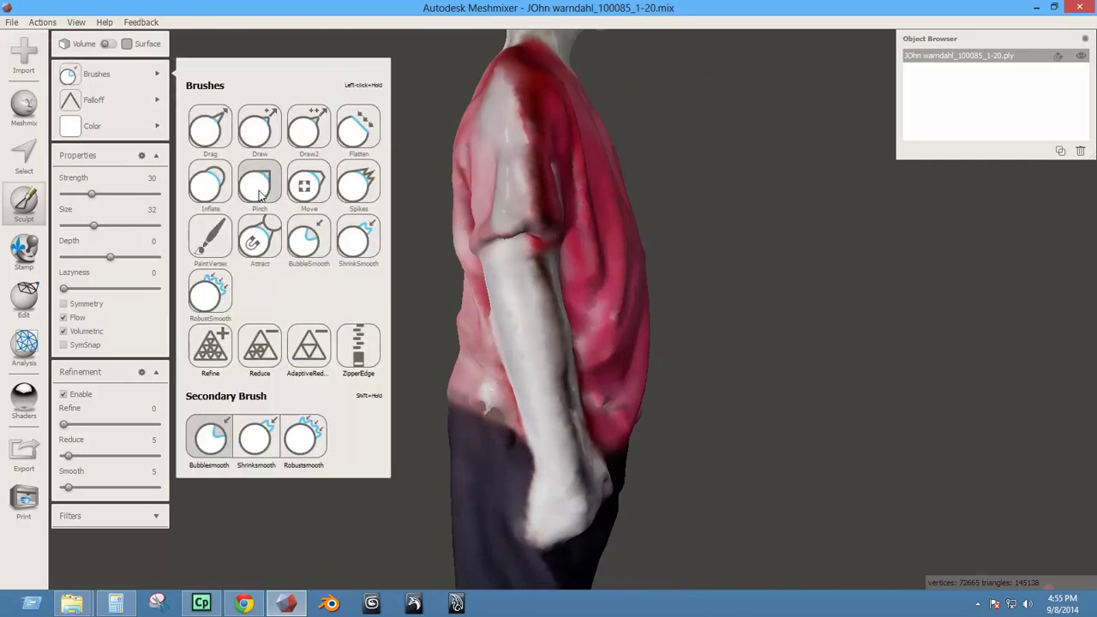
{"action": "left_click", "coordinate": [260, 192]}
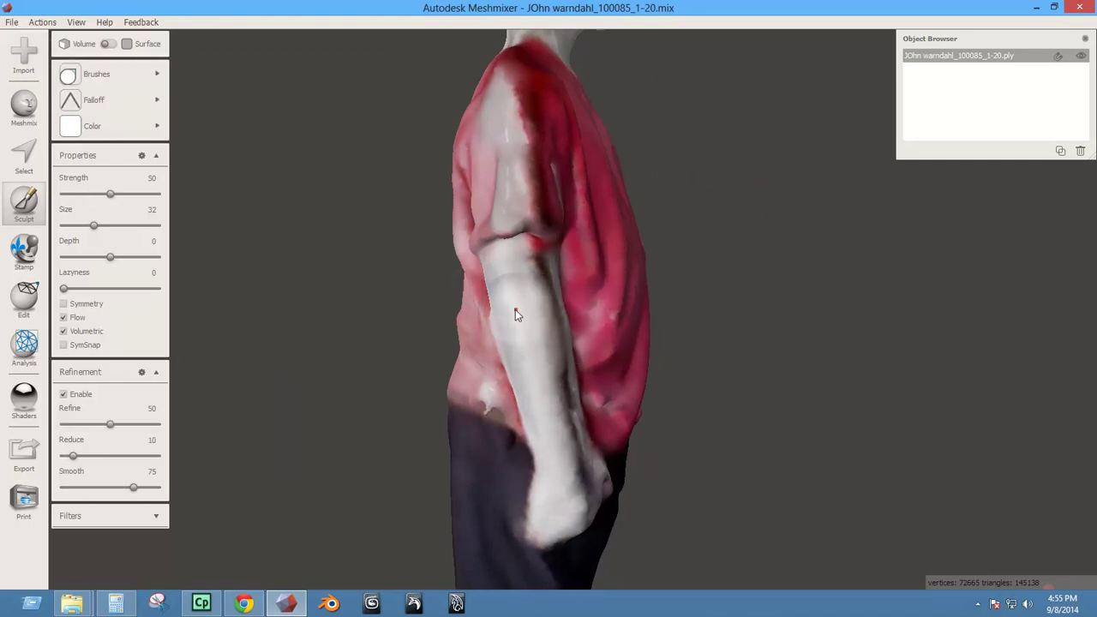
{"action": "key", "text": "bracketright"}
{"action": "key", "text": "bracketright"}
{"action": "key", "text": "bracketright"}
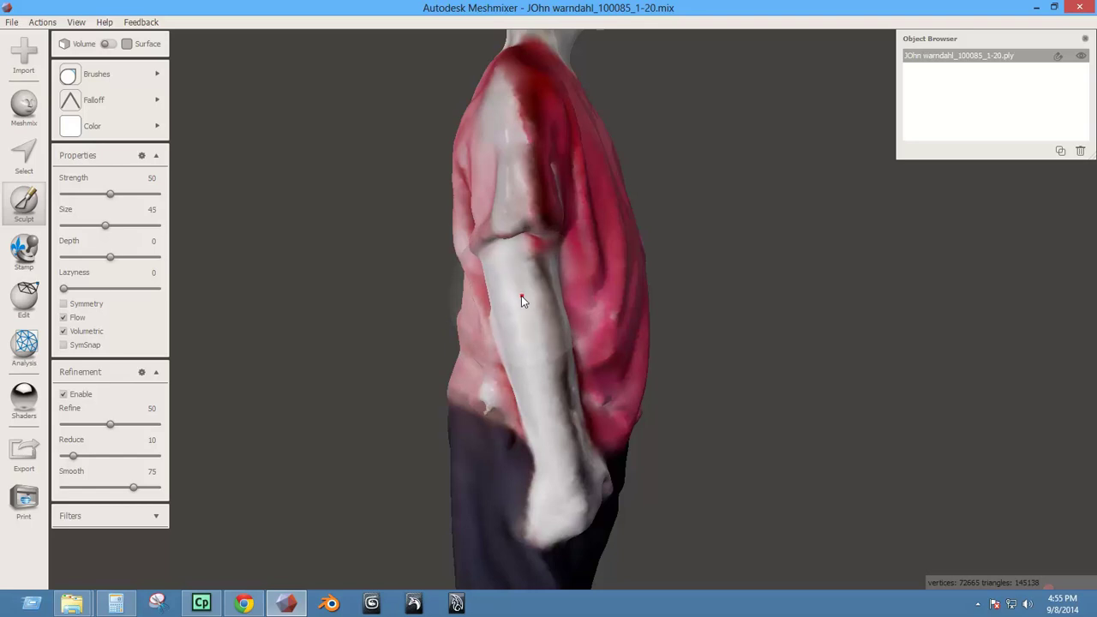
{"action": "mouse_move", "coordinate": [521, 296]}
{"action": "left_mouse_down"}
{"action": "mouse_move", "coordinate": [568, 441]}
{"action": "mouse_move", "coordinate": [519, 326]}
{"action": "mouse_move", "coordinate": [519, 288]}
{"action": "mouse_move", "coordinate": [502, 316]}
{"action": "mouse_move", "coordinate": [522, 388]}
{"action": "mouse_move", "coordinate": [554, 421]}
{"action": "left_mouse_up"}
{"action": "mouse_move", "coordinate": [554, 421]}
{"action": "right_mouse_down"}
{"action": "mouse_move", "coordinate": [698, 429]}
{"action": "mouse_move", "coordinate": [316, 423]}
{"action": "mouse_move", "coordinate": [419, 413]}
{"action": "mouse_move", "coordinate": [461, 423]}
{"action": "right_mouse_up"}
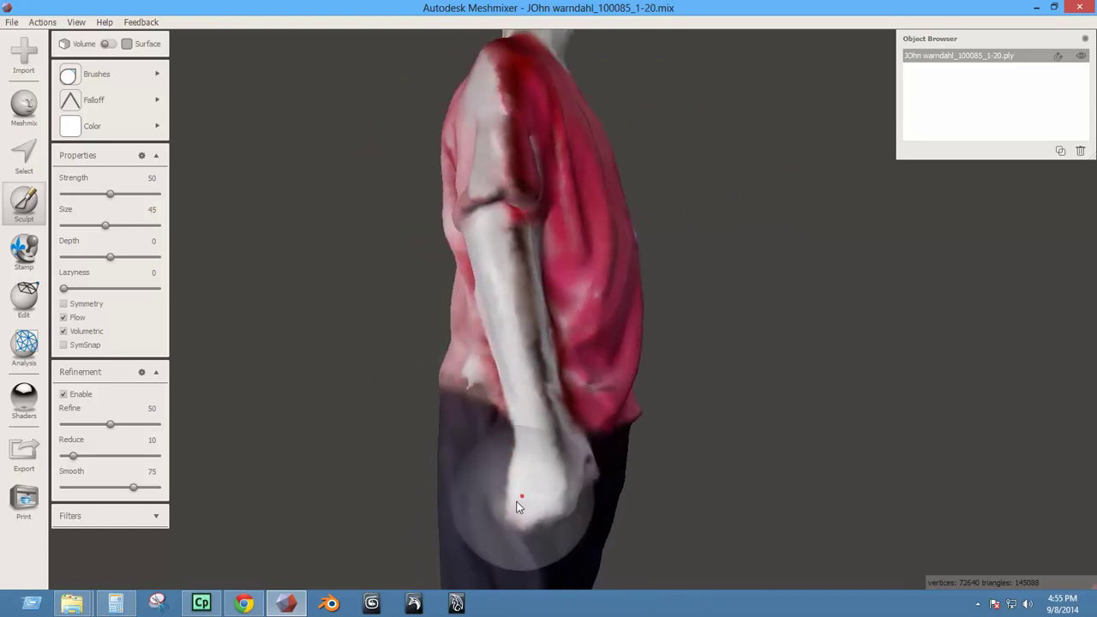
{"action": "mouse_move", "coordinate": [517, 506]}
{"action": "left_mouse_down"}
{"action": "mouse_move", "coordinate": [537, 529]}
{"action": "mouse_move", "coordinate": [522, 483]}
{"action": "mouse_move", "coordinate": [523, 498]}
{"action": "left_mouse_up"}
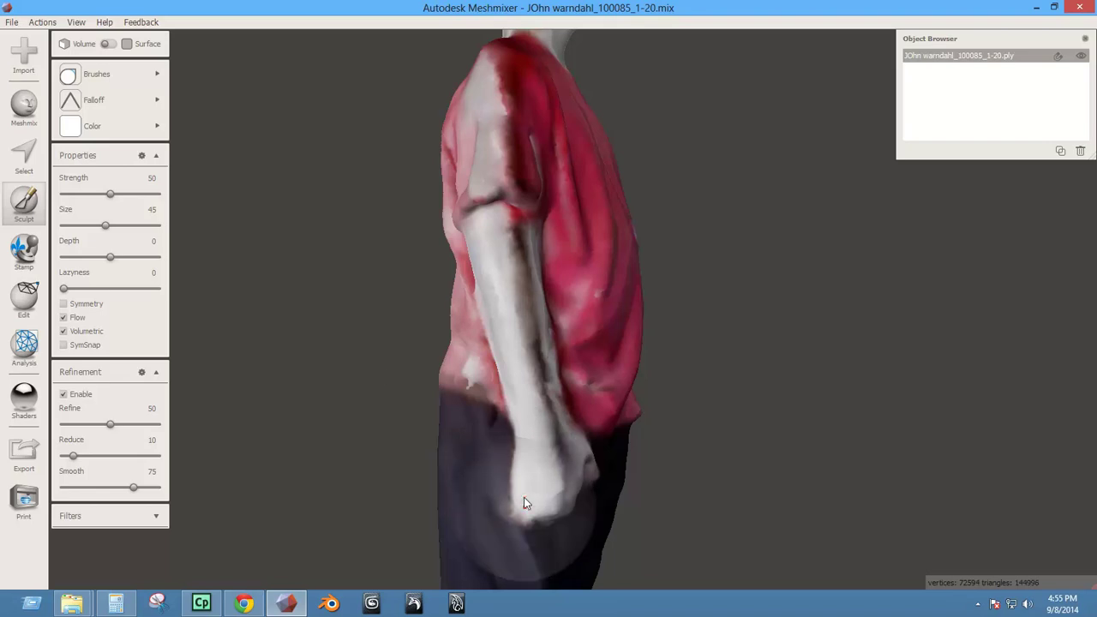
Reshape the right hand with the Move brush at strength 15, size 45 and depth 50.
{"action": "left_click", "coordinate": [120, 75]}
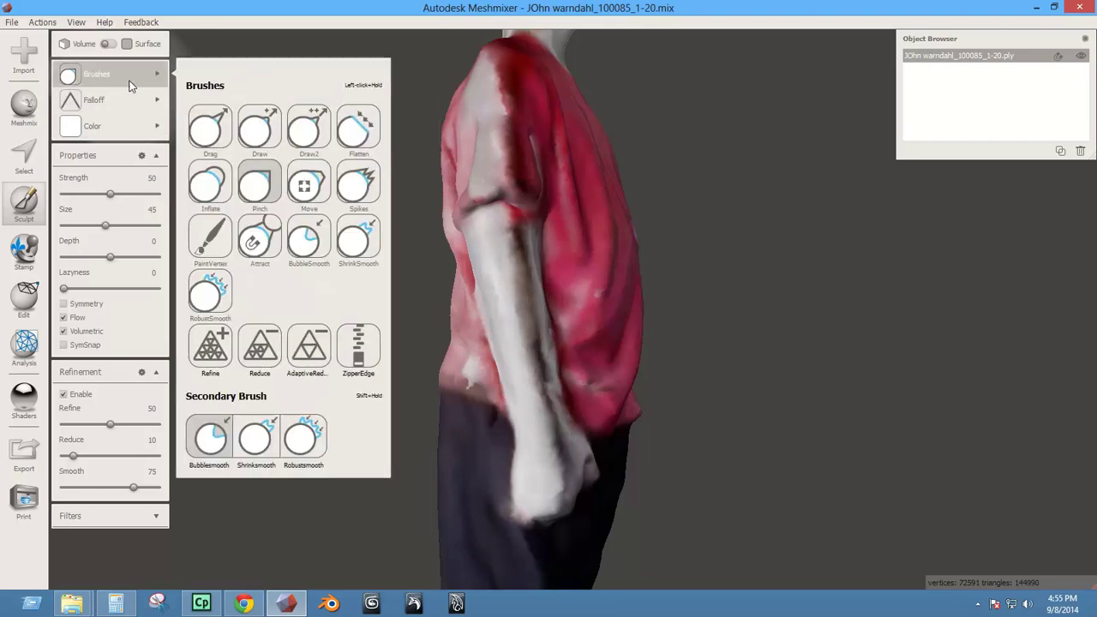
{"action": "left_click", "coordinate": [262, 253]}
{"action": "left_click", "coordinate": [684, 339]}
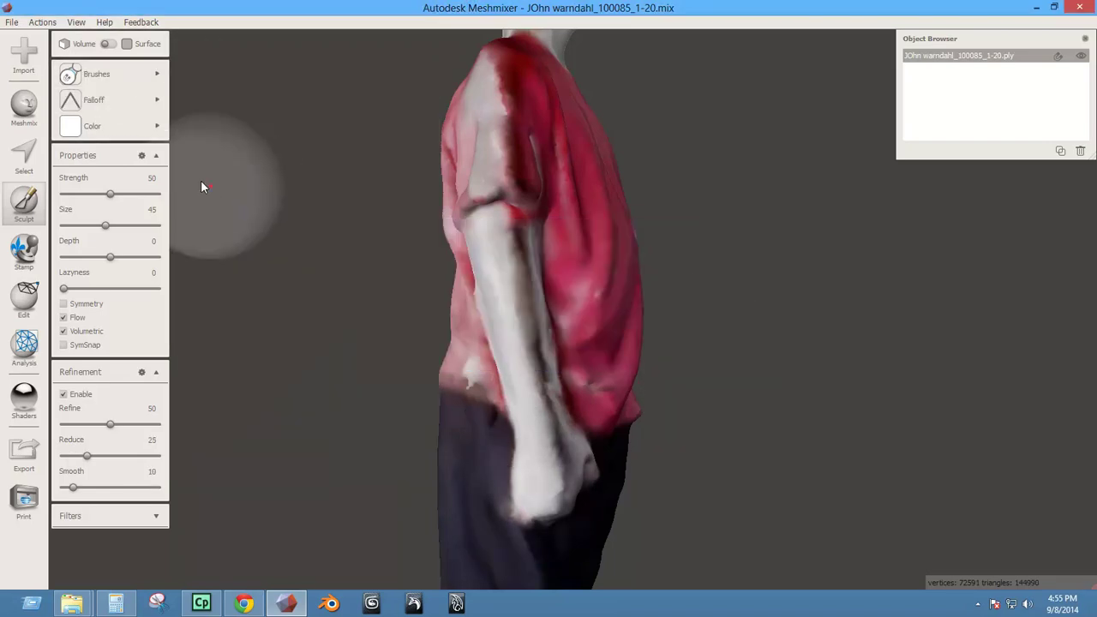
{"action": "left_click", "coordinate": [112, 74]}
{"action": "left_click", "coordinate": [301, 189]}
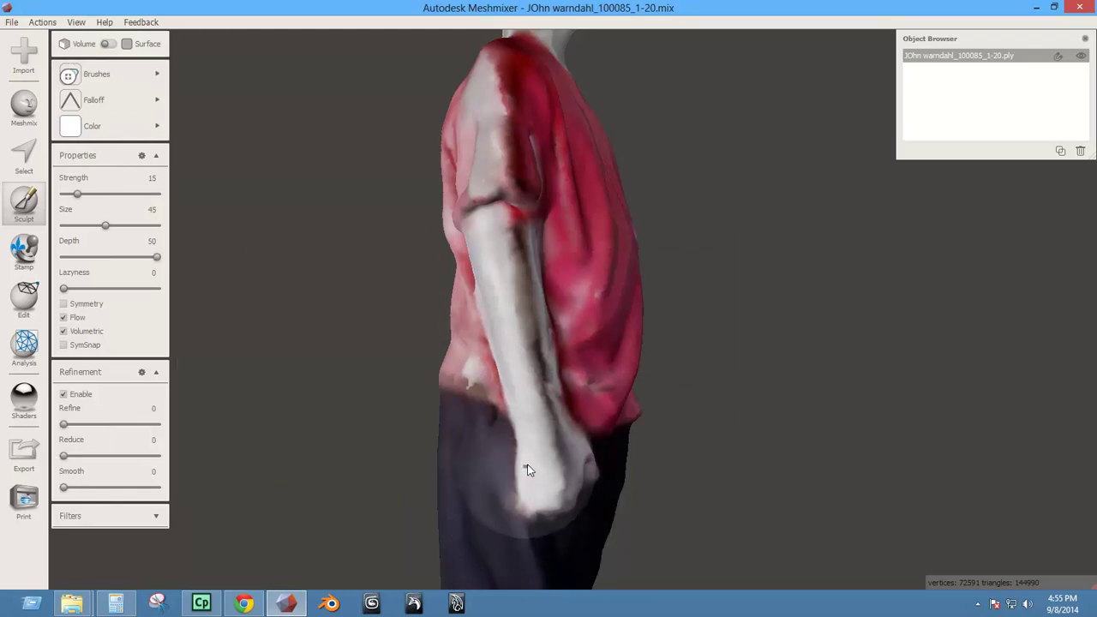
{"action": "mouse_move", "coordinate": [555, 502]}
{"action": "right_mouse_down"}
{"action": "mouse_move", "coordinate": [405, 518]}
{"action": "mouse_move", "coordinate": [473, 498]}
{"action": "mouse_move", "coordinate": [546, 499]}
{"action": "mouse_move", "coordinate": [179, 512]}
{"action": "mouse_move", "coordinate": [220, 538]}
{"action": "mouse_move", "coordinate": [296, 553]}
{"action": "mouse_move", "coordinate": [339, 545]}
{"action": "mouse_move", "coordinate": [2, 540]}
{"action": "mouse_move", "coordinate": [326, 548]}
{"action": "mouse_move", "coordinate": [166, 584]}
{"action": "mouse_move", "coordinate": [340, 554]}
{"action": "right_mouse_up"}
{"action": "right_click_drag", "start_coordinate": [369, 423], "coordinate": [455, 378]}
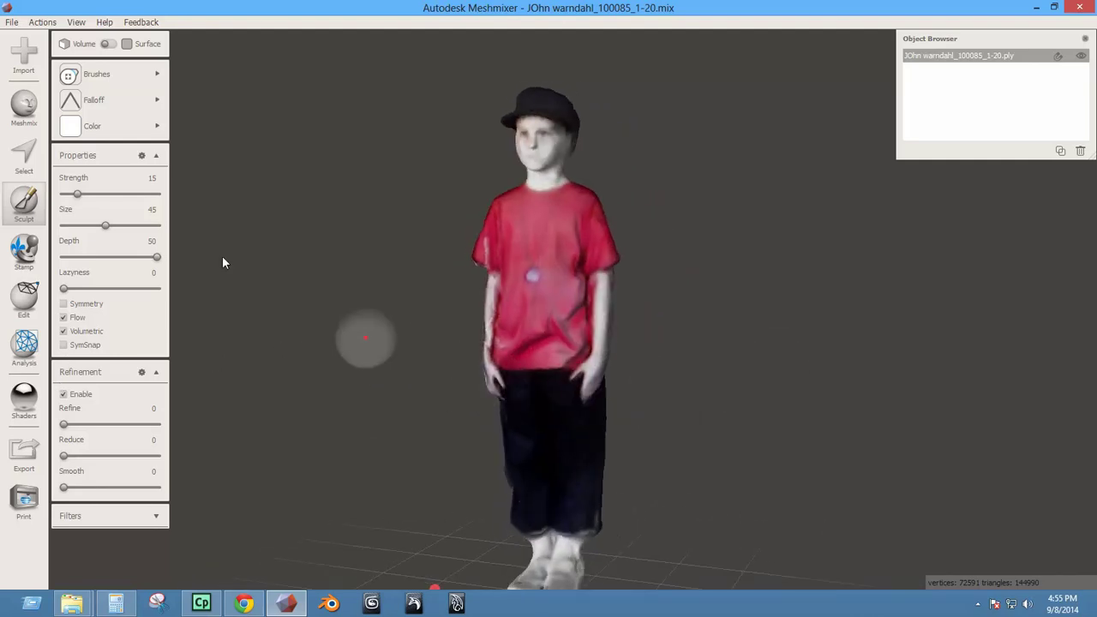
{"action": "left_click", "coordinate": [11, 24]}
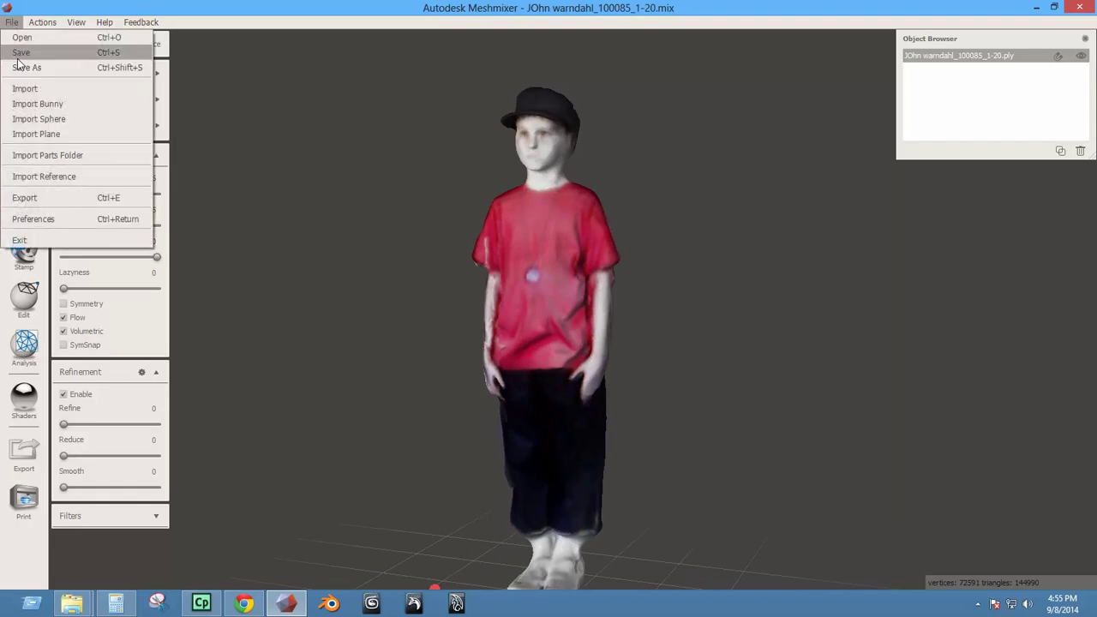
{"action": "left_click", "coordinate": [95, 99]}
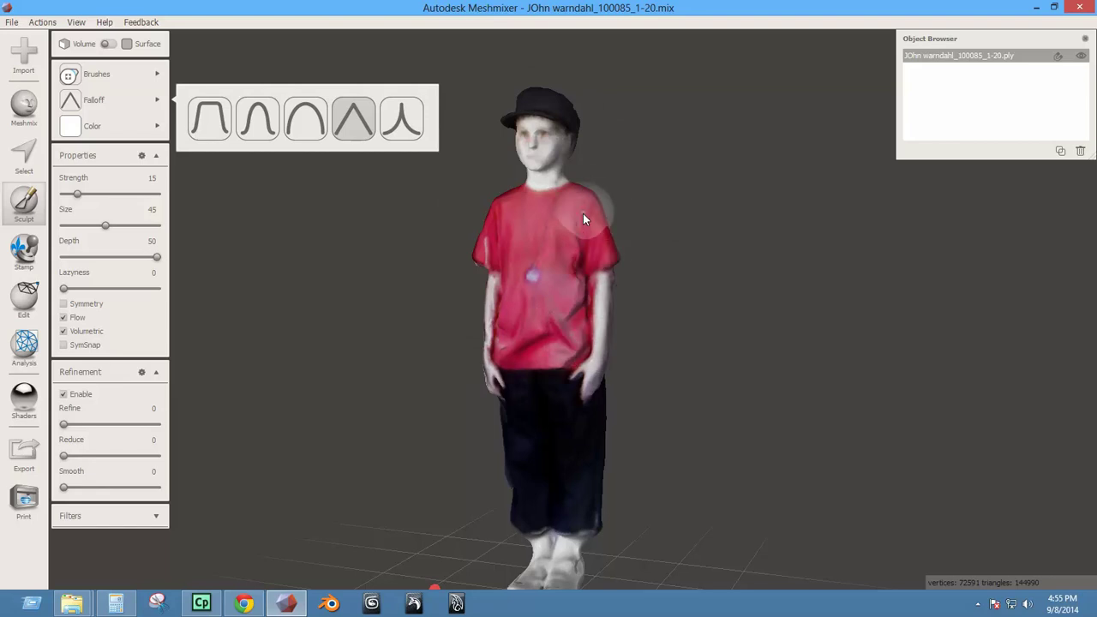
{"action": "mouse_move", "coordinate": [490, 380]}
{"action": "right_mouse_down"}
{"action": "mouse_move", "coordinate": [578, 372]}
{"action": "mouse_move", "coordinate": [552, 375]}
{"action": "right_mouse_up"}
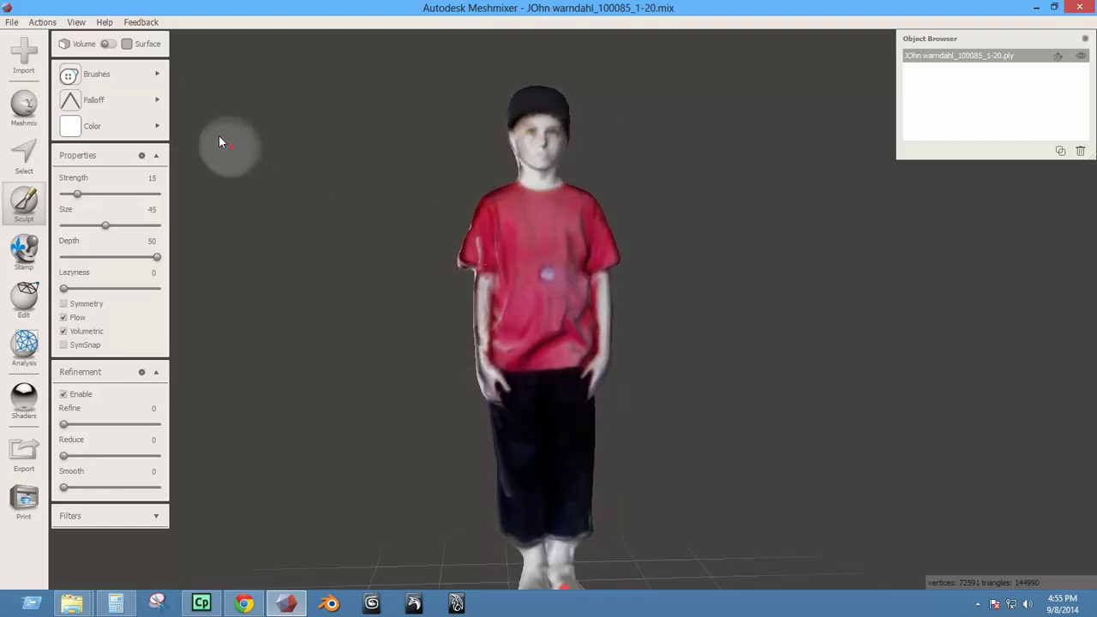
{"action": "mouse_move", "coordinate": [108, 100]}
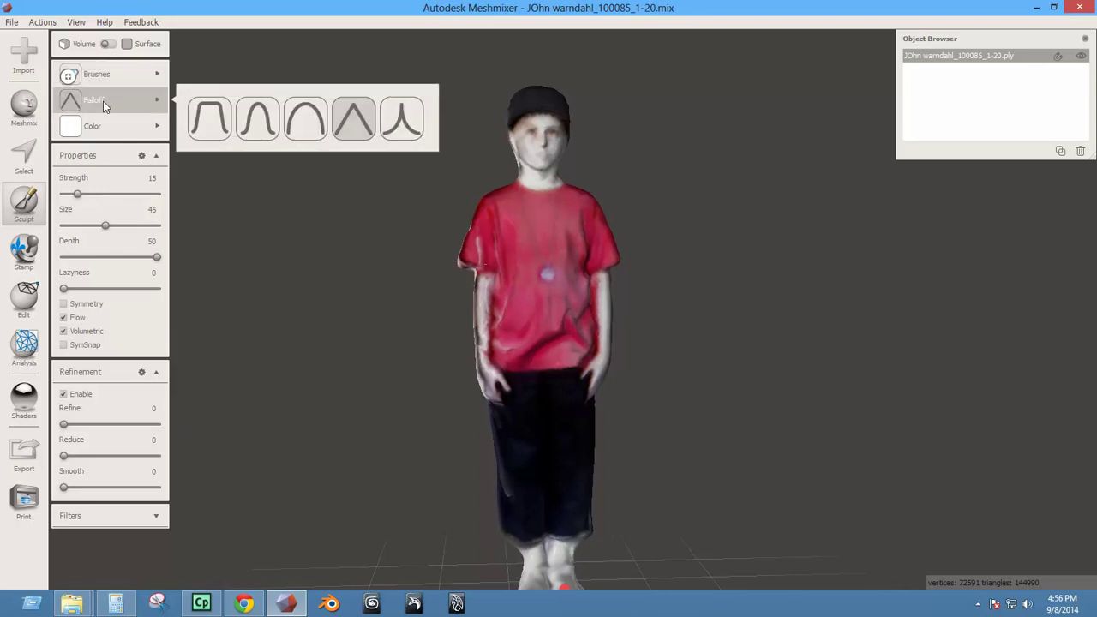
{"action": "mouse_move", "coordinate": [103, 76]}
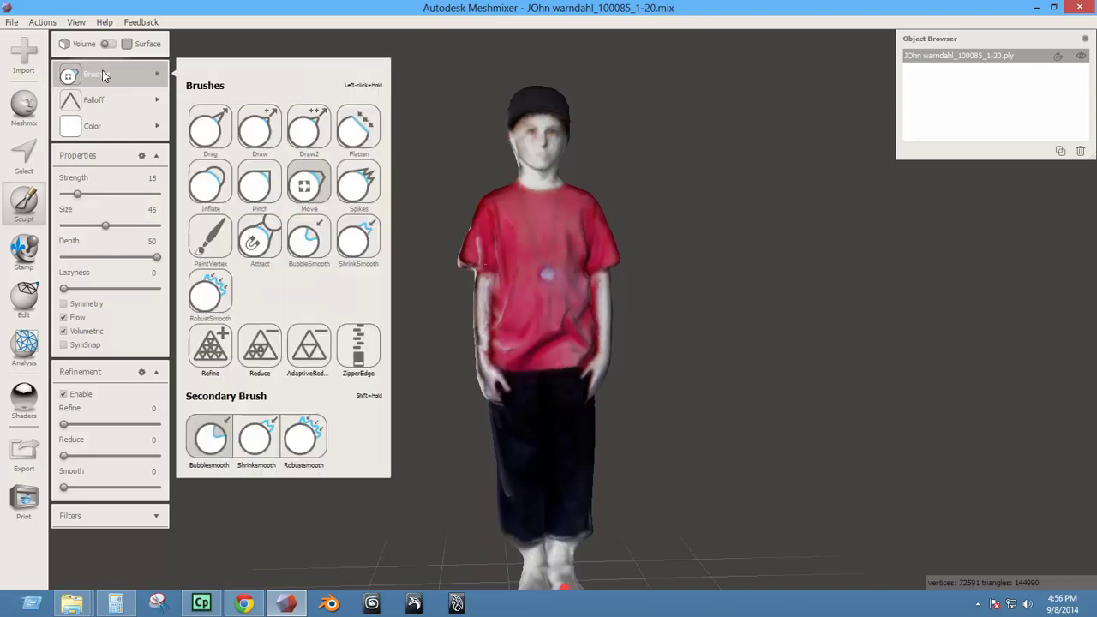
Add the ear from the My Parts library to the scene near the figure.
{"action": "left_click", "coordinate": [24, 106]}
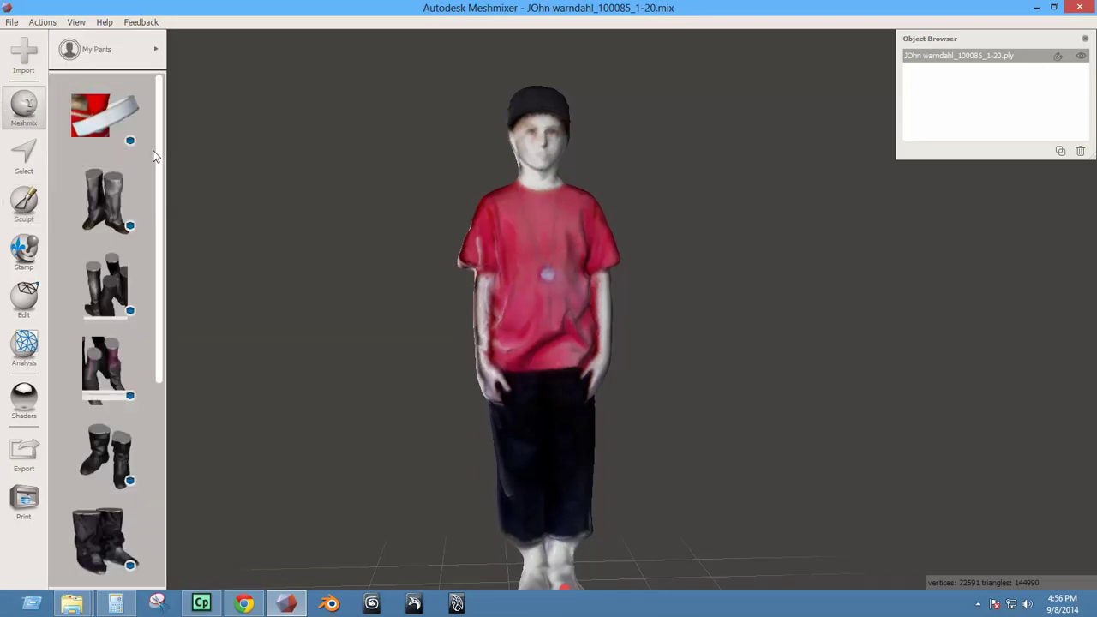
{"action": "left_click_drag", "start_coordinate": [159, 150], "coordinate": [163, 343]}
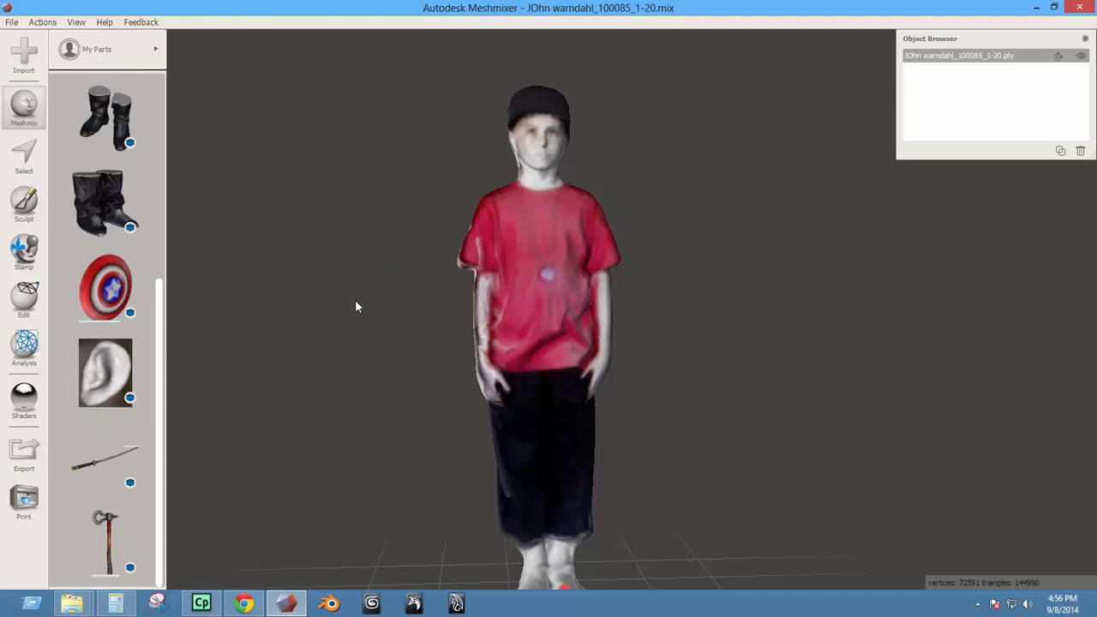
{"action": "right_click_drag", "start_coordinate": [355, 305], "coordinate": [362, 458]}
{"action": "left_click_drag", "start_coordinate": [117, 377], "coordinate": [550, 507]}
{"action": "right_click_drag", "start_coordinate": [649, 465], "coordinate": [404, 305]}
Move the ear up to head height and sideways out to the left side of the figure's head.
{"action": "left_click_drag", "start_coordinate": [516, 495], "coordinate": [499, 305]}
{"action": "right_click_drag", "start_coordinate": [499, 305], "coordinate": [709, 329]}
{"action": "scroll", "coordinate": [538, 257], "scroll_direction": "up", "scroll_amount": 4}
{"action": "scroll", "coordinate": [542, 343], "scroll_direction": "down", "scroll_amount": 2}
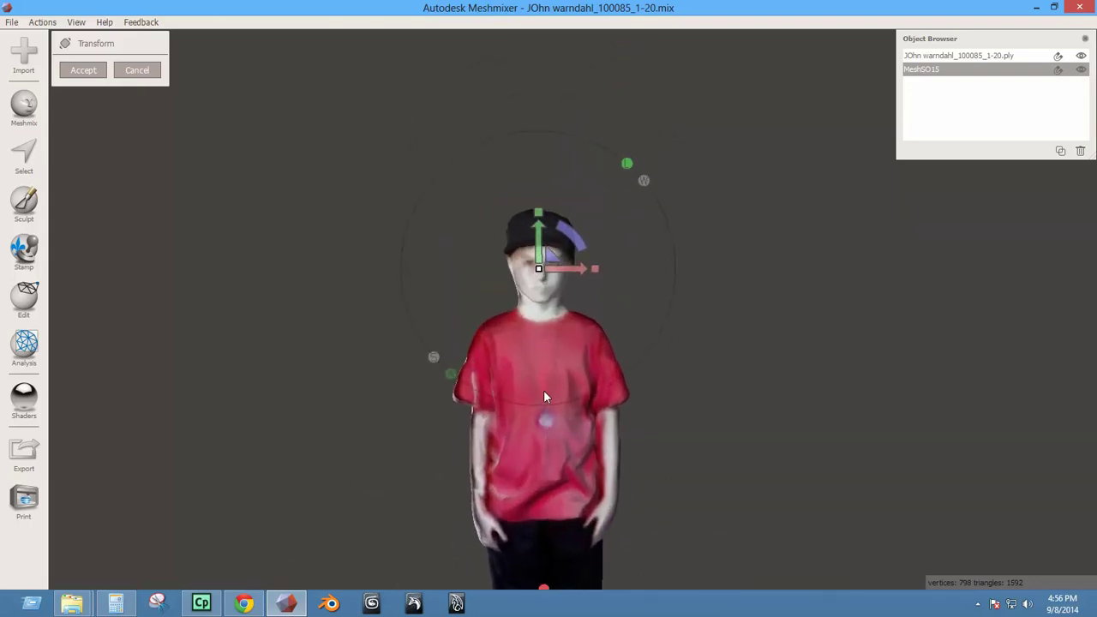
{"action": "scroll", "coordinate": [538, 420], "scroll_direction": "up", "scroll_amount": 6}
{"action": "scroll", "coordinate": [521, 387], "scroll_direction": "down", "scroll_amount": 2}
{"action": "scroll", "coordinate": [497, 360], "scroll_direction": "up", "scroll_amount": 1}
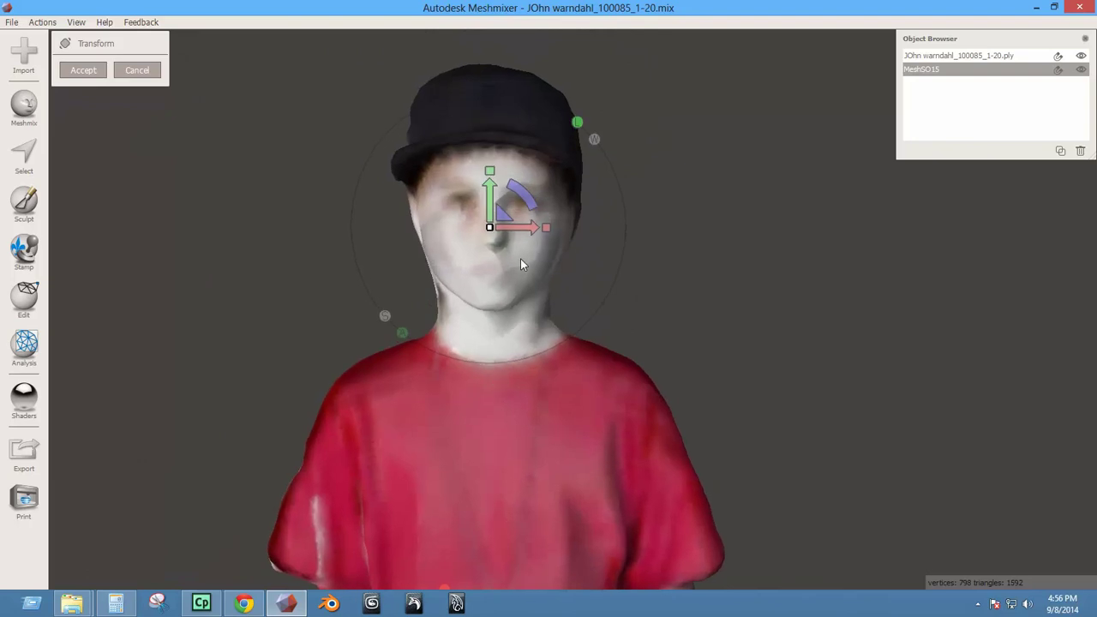
{"action": "left_click_drag", "start_coordinate": [530, 229], "coordinate": [607, 237]}
{"action": "right_click_drag", "start_coordinate": [613, 261], "coordinate": [405, 343]}
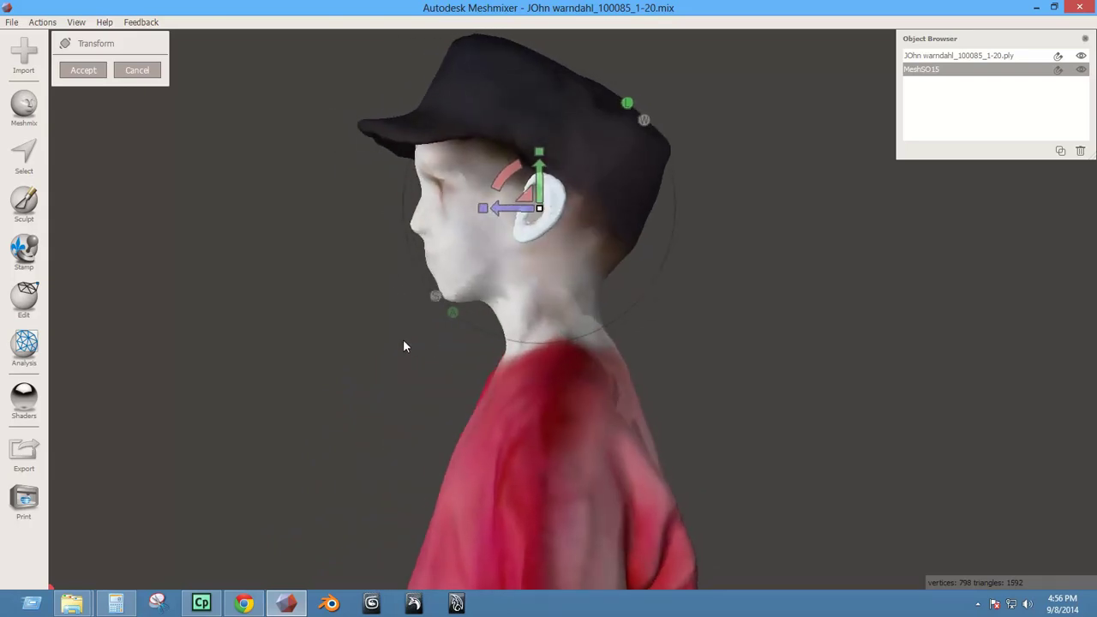
Tilt the ear slightly and fine-position it on the side of the head below the cap, using the world axes.
{"action": "left_click_drag", "start_coordinate": [529, 196], "coordinate": [528, 200]}
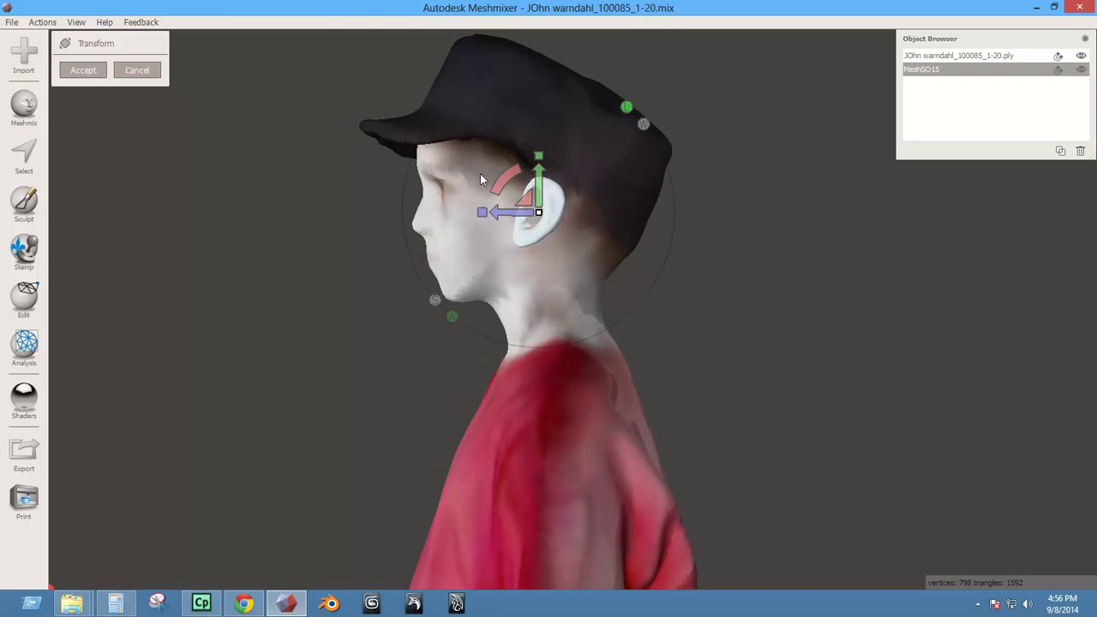
{"action": "left_click_drag", "start_coordinate": [495, 181], "coordinate": [502, 185]}
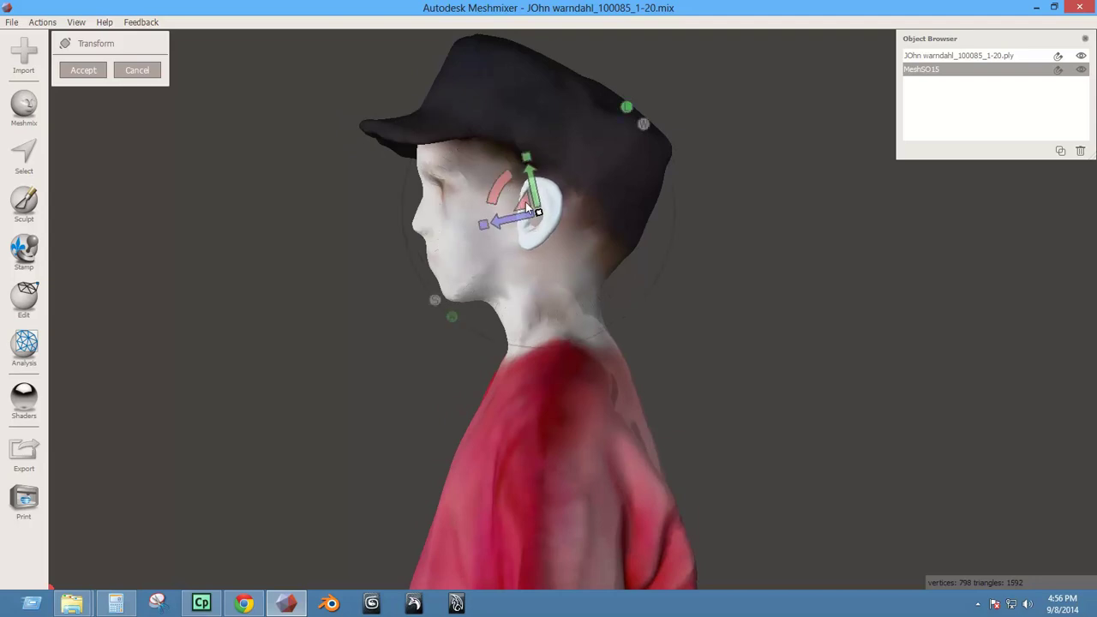
{"action": "left_click", "coordinate": [643, 125]}
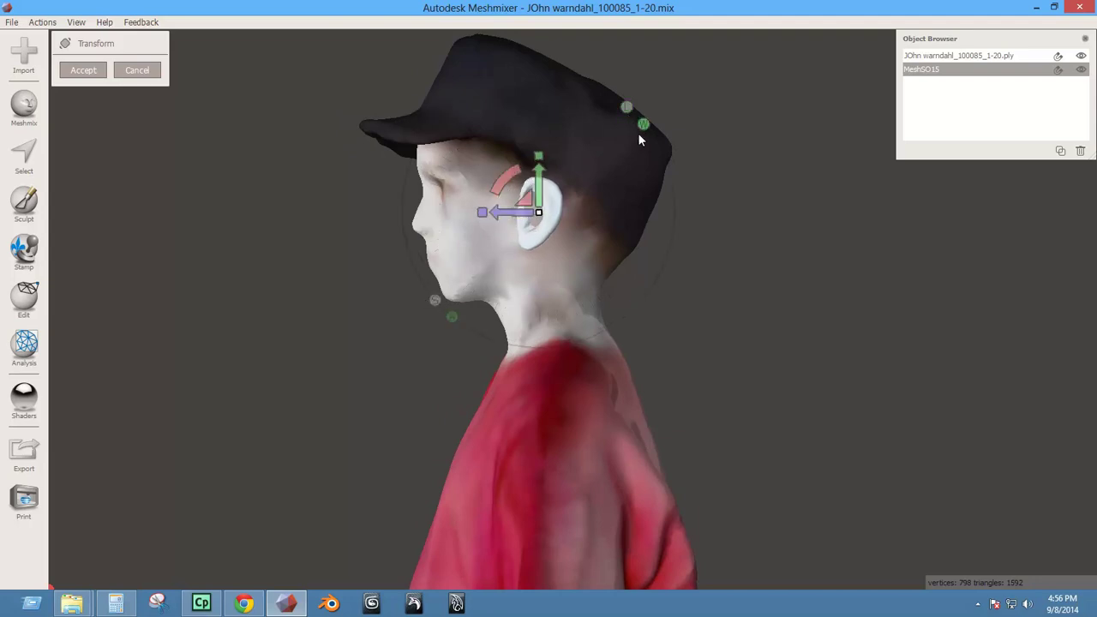
{"action": "left_click_drag", "start_coordinate": [528, 206], "coordinate": [532, 206]}
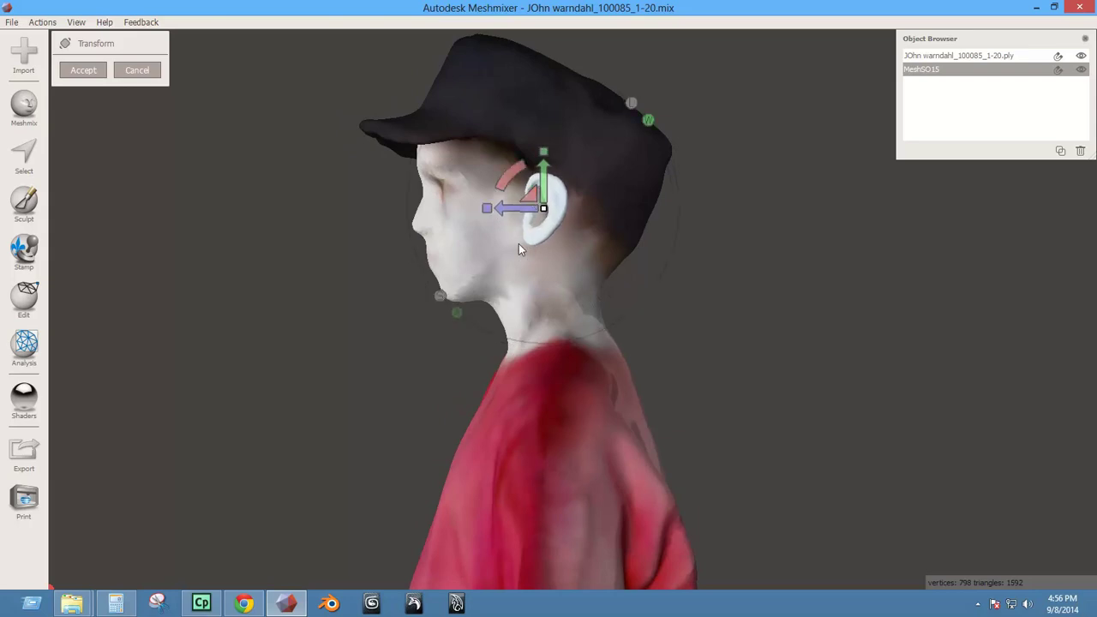
Move the ear sideways toward the head and tilt it by about -4.4° to follow the side of the head.
{"action": "right_click_drag", "start_coordinate": [519, 249], "coordinate": [559, 278]}
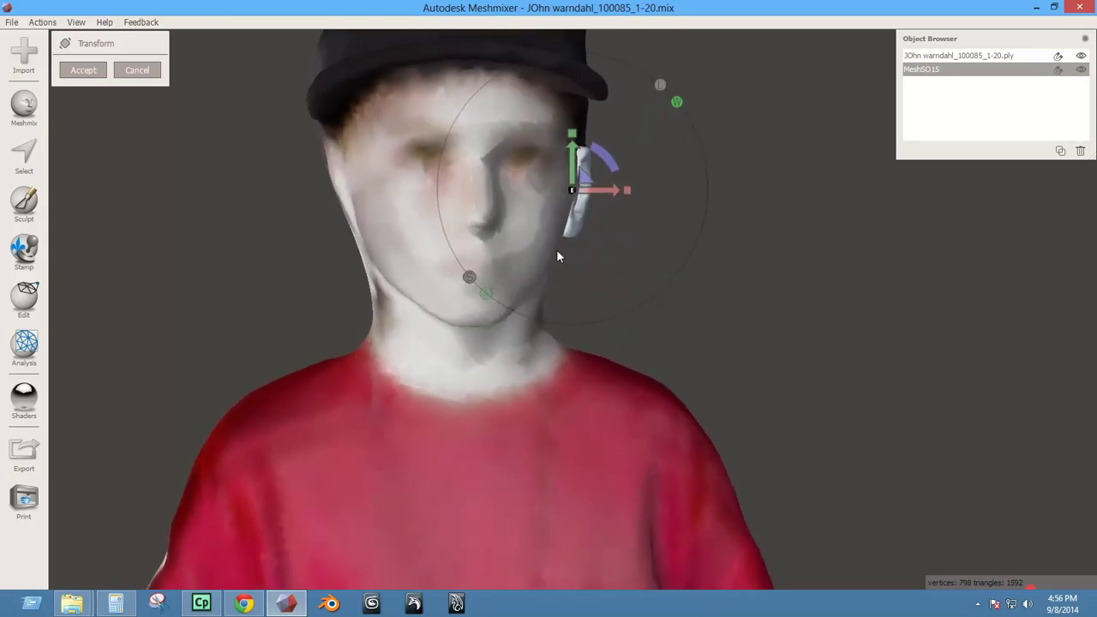
{"action": "left_click_drag", "start_coordinate": [605, 191], "coordinate": [600, 204]}
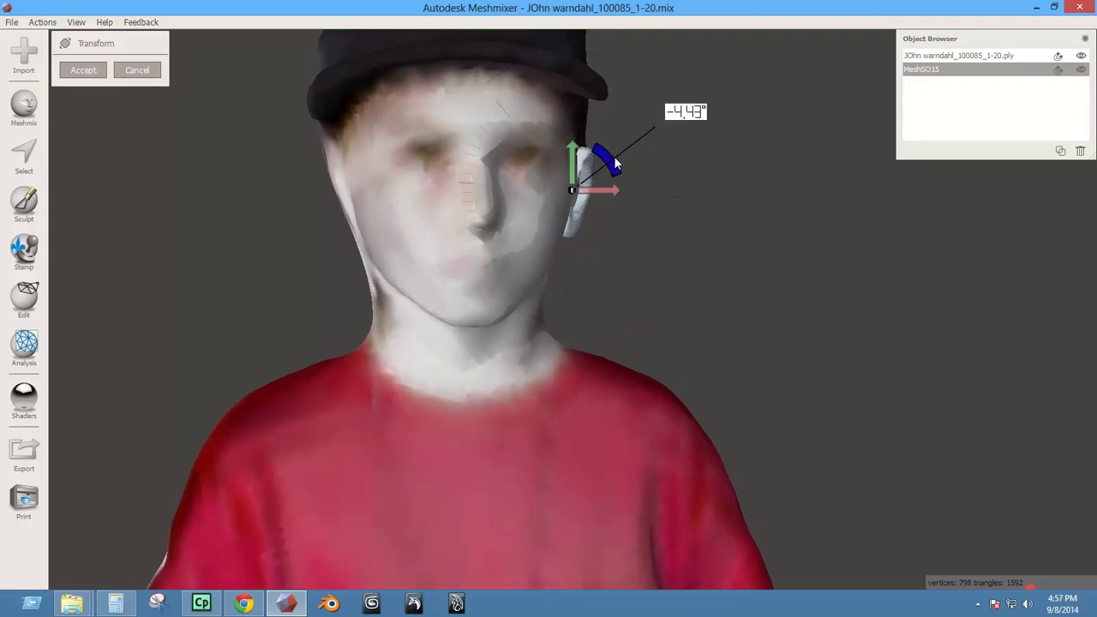
{"action": "right_click_drag", "start_coordinate": [610, 242], "coordinate": [219, 264]}
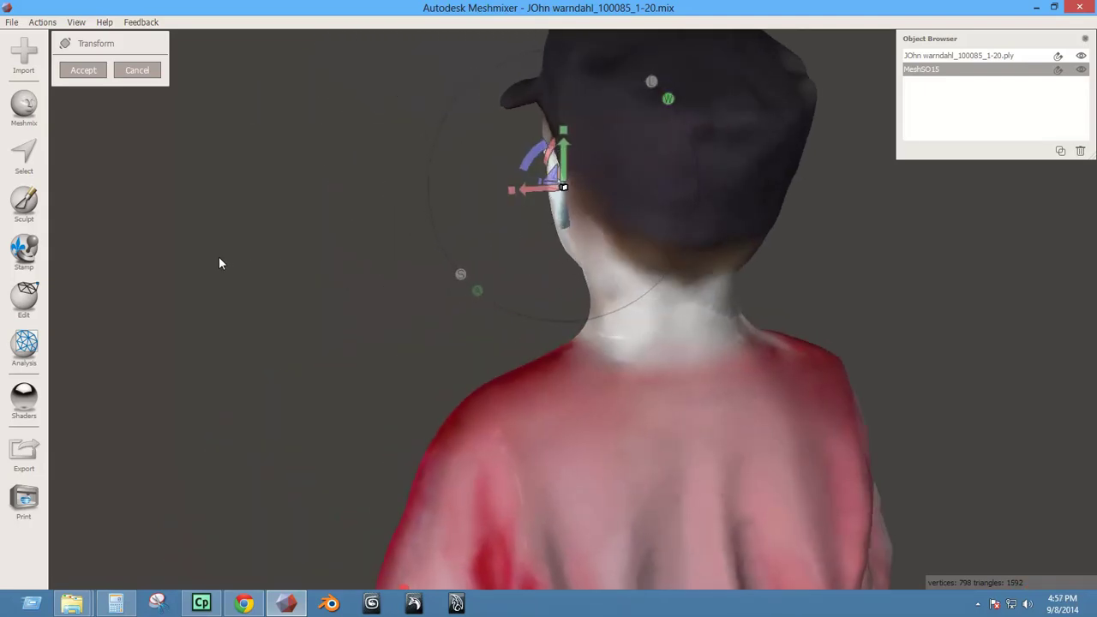
{"action": "right_click_drag", "start_coordinate": [422, 218], "coordinate": [630, 392]}
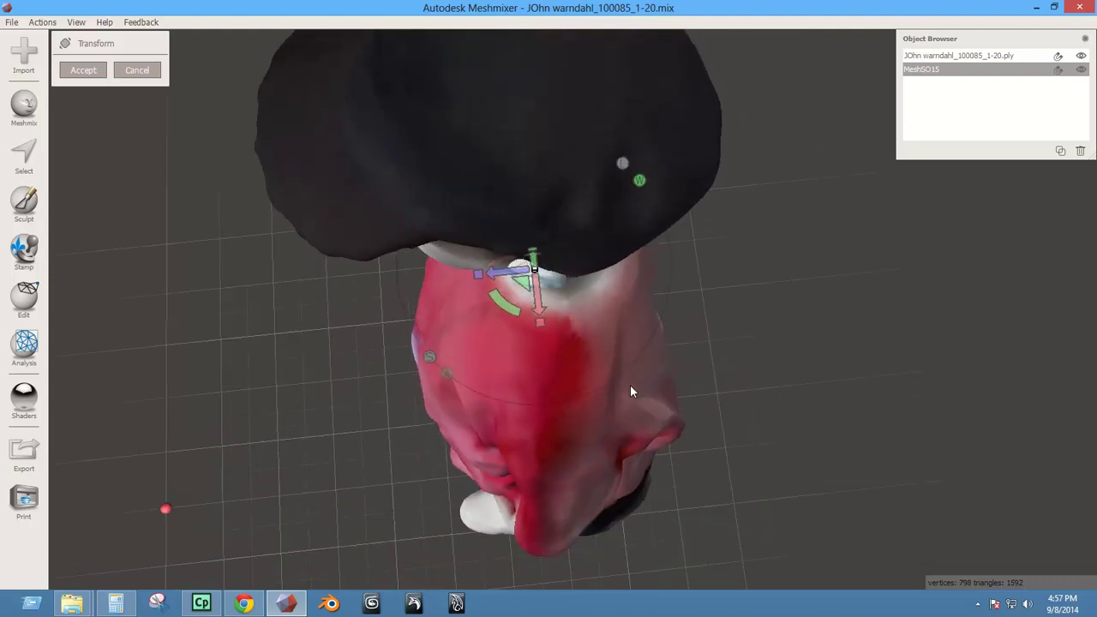
Turn the ear slightly about its vertical axis and shift it sideways so it sits against the head.
{"action": "left_click_drag", "start_coordinate": [506, 305], "coordinate": [498, 307]}
{"action": "right_click_drag", "start_coordinate": [497, 307], "coordinate": [676, 251]}
{"action": "left_click_drag", "start_coordinate": [605, 197], "coordinate": [610, 194]}
{"action": "right_click_drag", "start_coordinate": [610, 194], "coordinate": [528, 241]}
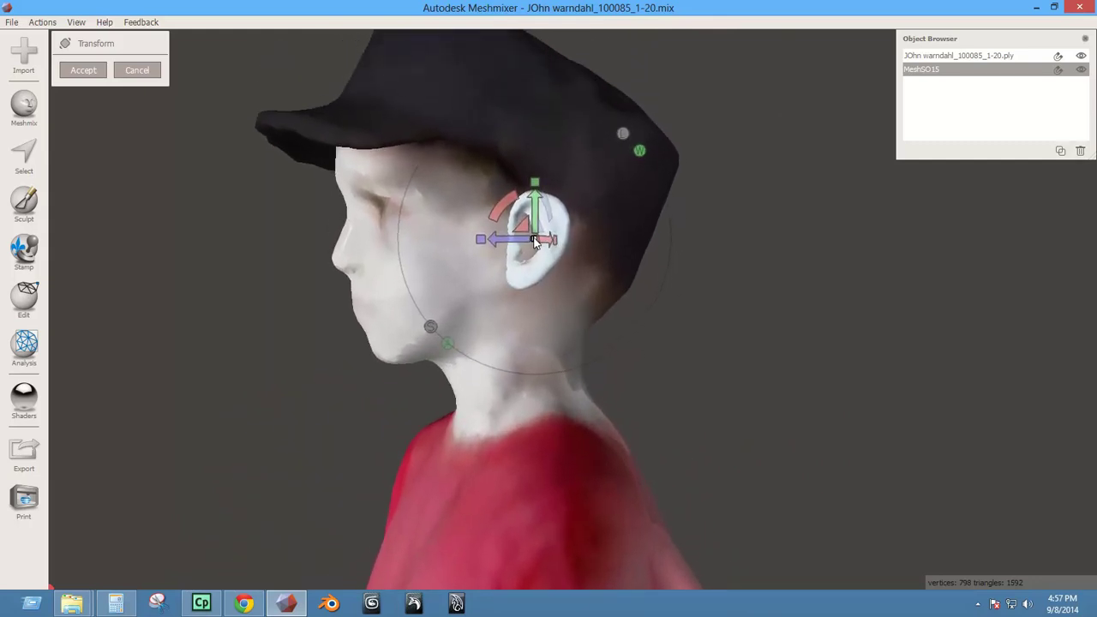
Scale the ear to suit the head, adjusting its overall size, height and front-to-back width.
{"action": "left_click_drag", "start_coordinate": [535, 242], "coordinate": [535, 242]}
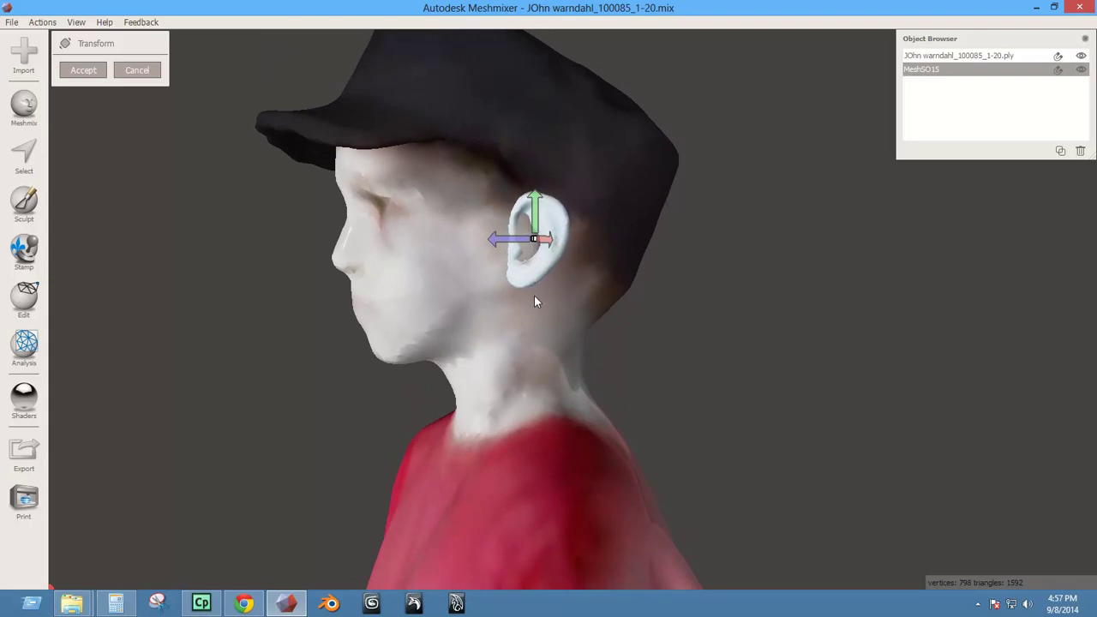
{"action": "mouse_move", "coordinate": [539, 249]}
{"action": "mouse_move", "coordinate": [480, 262]}
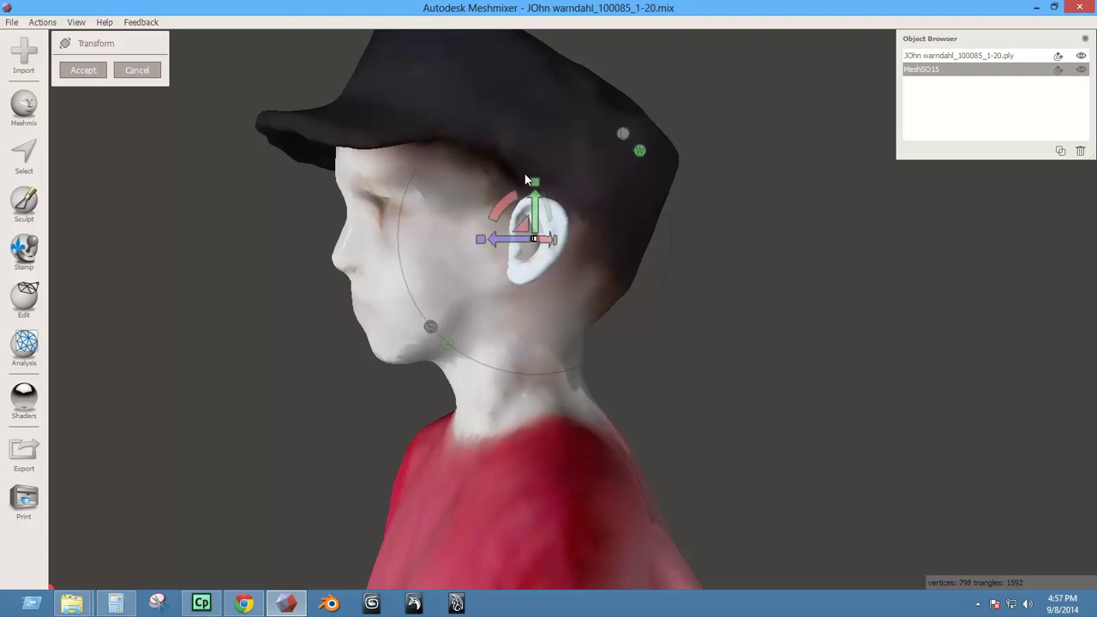
{"action": "left_click_drag", "start_coordinate": [480, 242], "coordinate": [494, 243]}
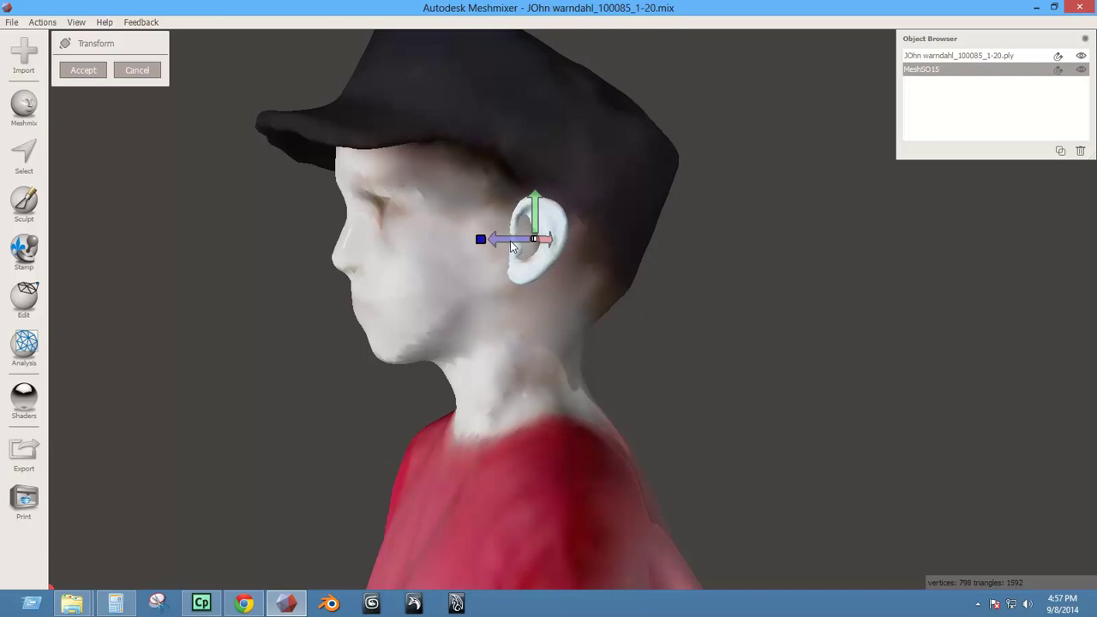
Fine-tune the ear's front-to-back position on the side of the head and accept the transform.
{"action": "right_click_drag", "start_coordinate": [511, 247], "coordinate": [489, 286]}
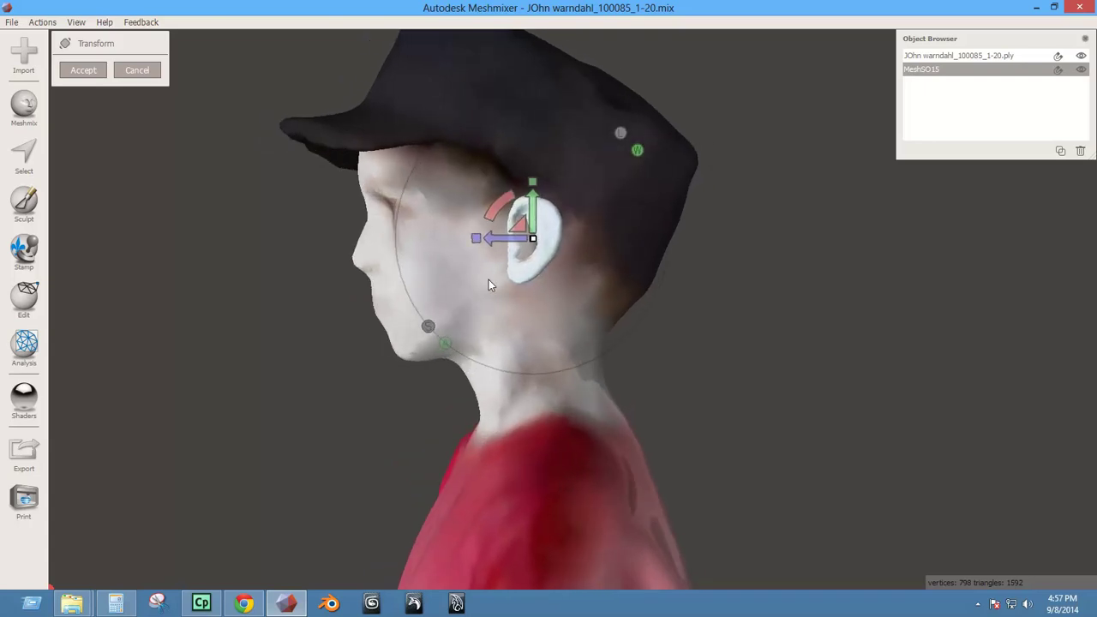
{"action": "left_click", "coordinate": [492, 233]}
{"action": "right_click_drag", "start_coordinate": [496, 236], "coordinate": [606, 335]}
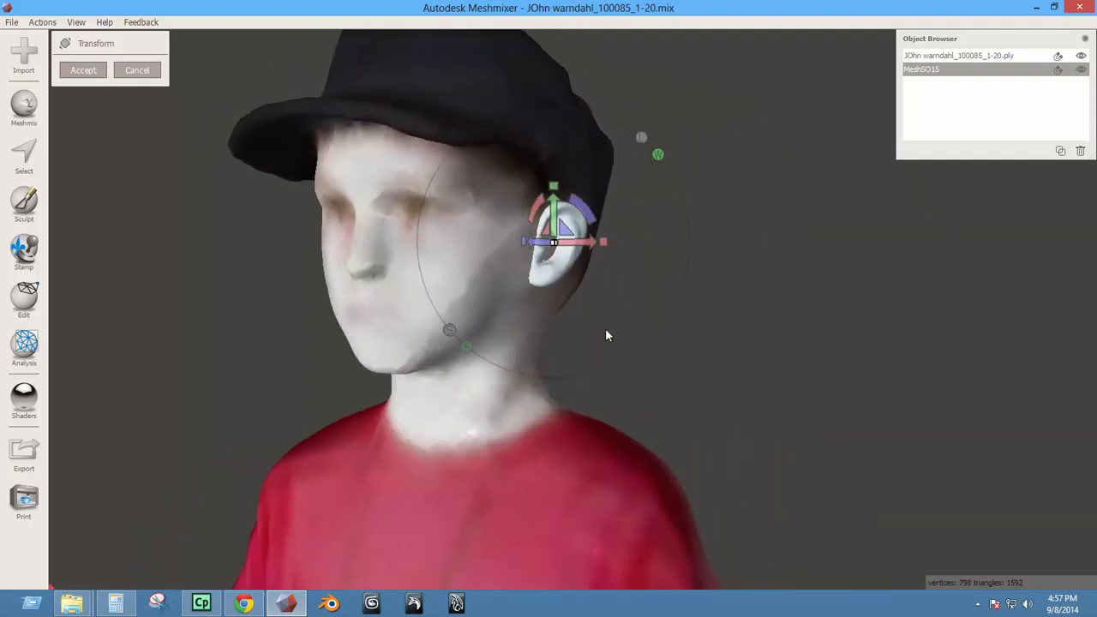
{"action": "left_click", "coordinate": [92, 72]}
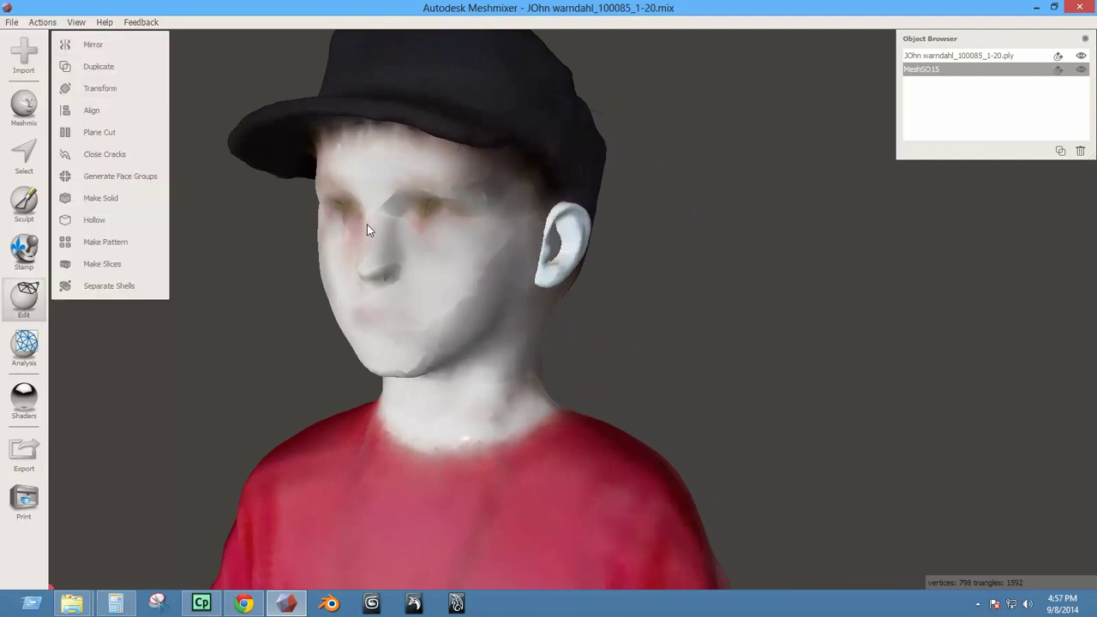
Mirror the ear to the other side of the head, with the mirror plane moved to the middle of the face.
{"action": "right_click_drag", "start_coordinate": [367, 224], "coordinate": [464, 196]}
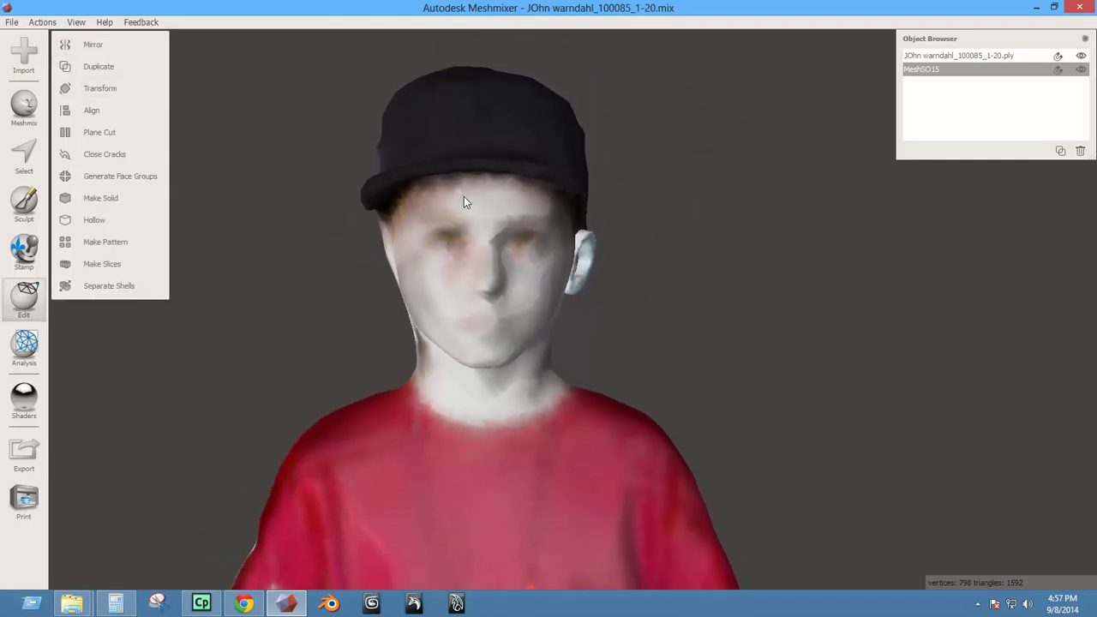
{"action": "left_click", "coordinate": [103, 47]}
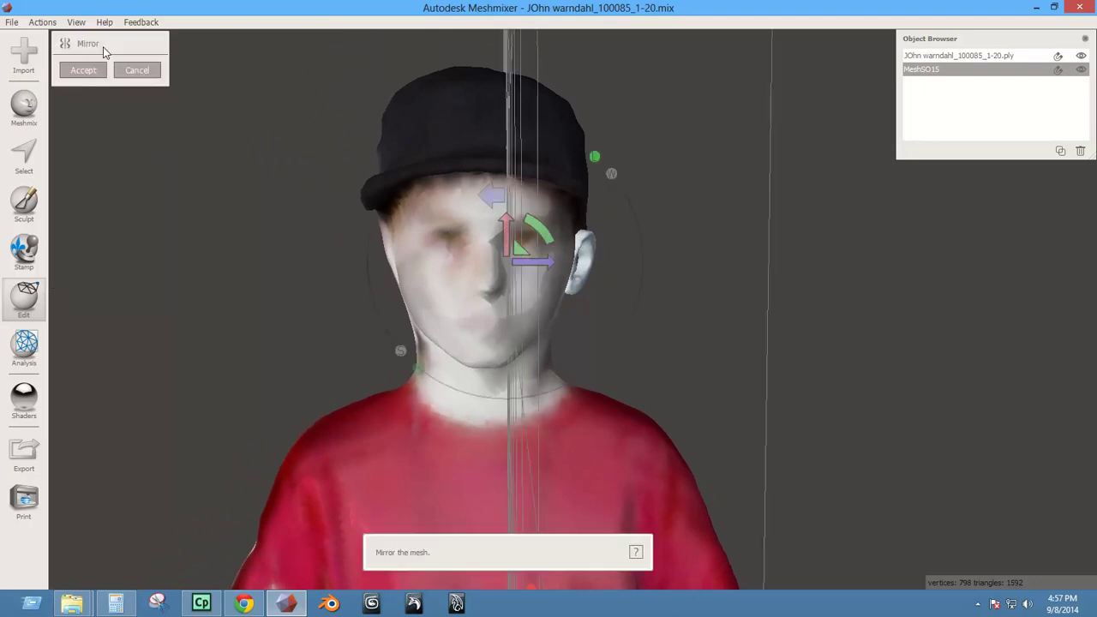
{"action": "left_click_drag", "start_coordinate": [547, 268], "coordinate": [528, 267]}
{"action": "scroll", "coordinate": [537, 263], "scroll_direction": "down", "scroll_amount": 3}
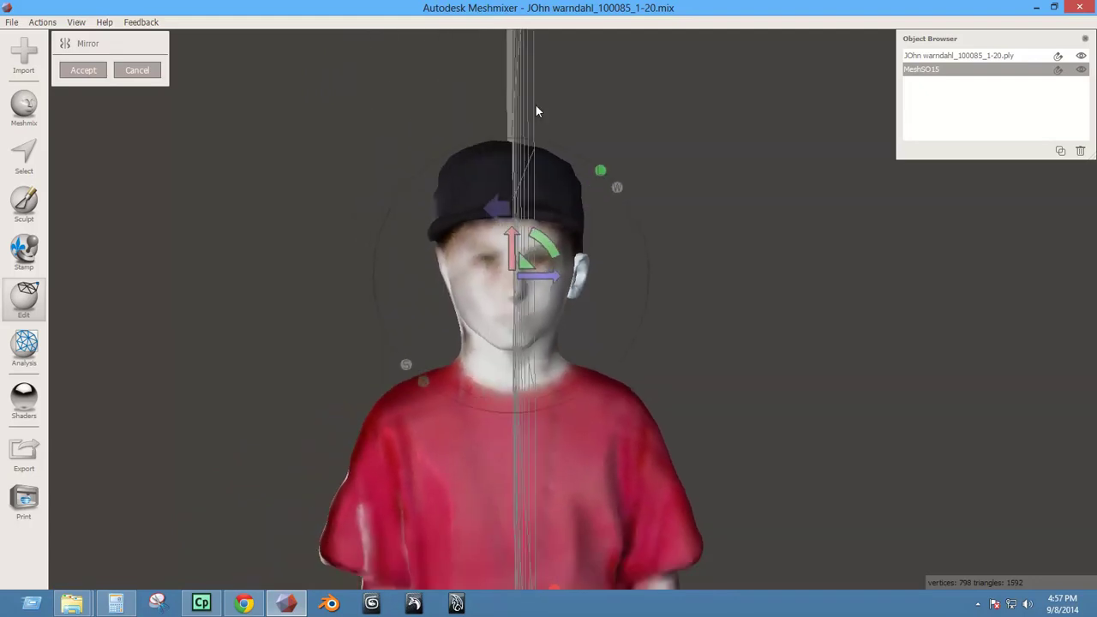
{"action": "right_click_drag", "start_coordinate": [537, 109], "coordinate": [542, 227]}
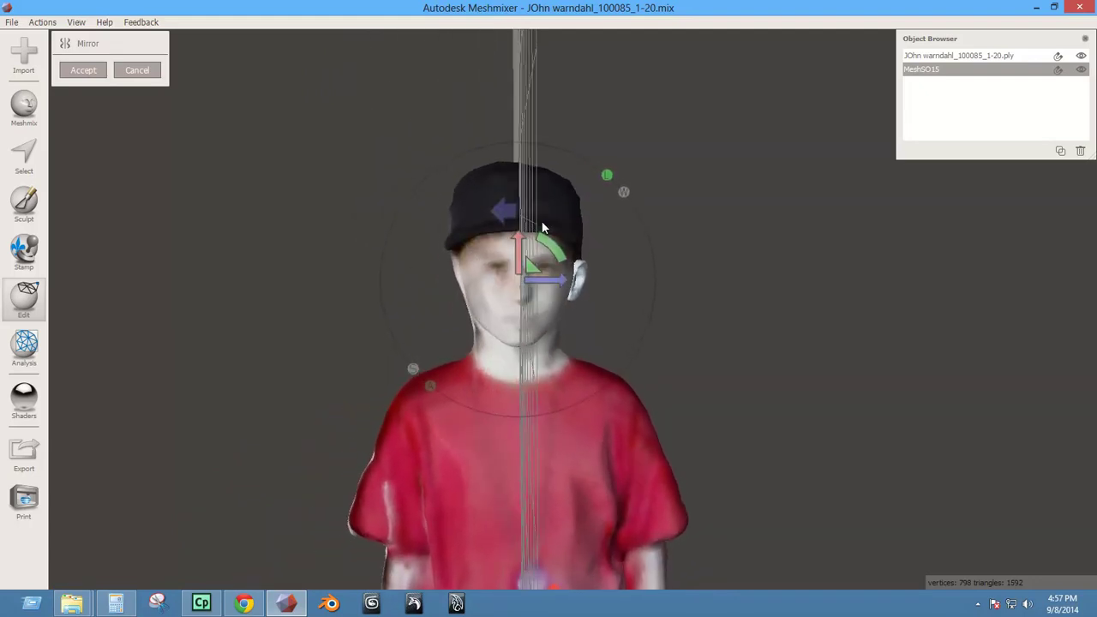
{"action": "left_click", "coordinate": [83, 70]}
Select the whole mirrored ear, shift it sideways and front-to-back to fit against the head, and accept the transform.
{"action": "right_click_drag", "start_coordinate": [263, 191], "coordinate": [432, 232]}
{"action": "scroll", "coordinate": [429, 283], "scroll_direction": "up", "scroll_amount": 3}
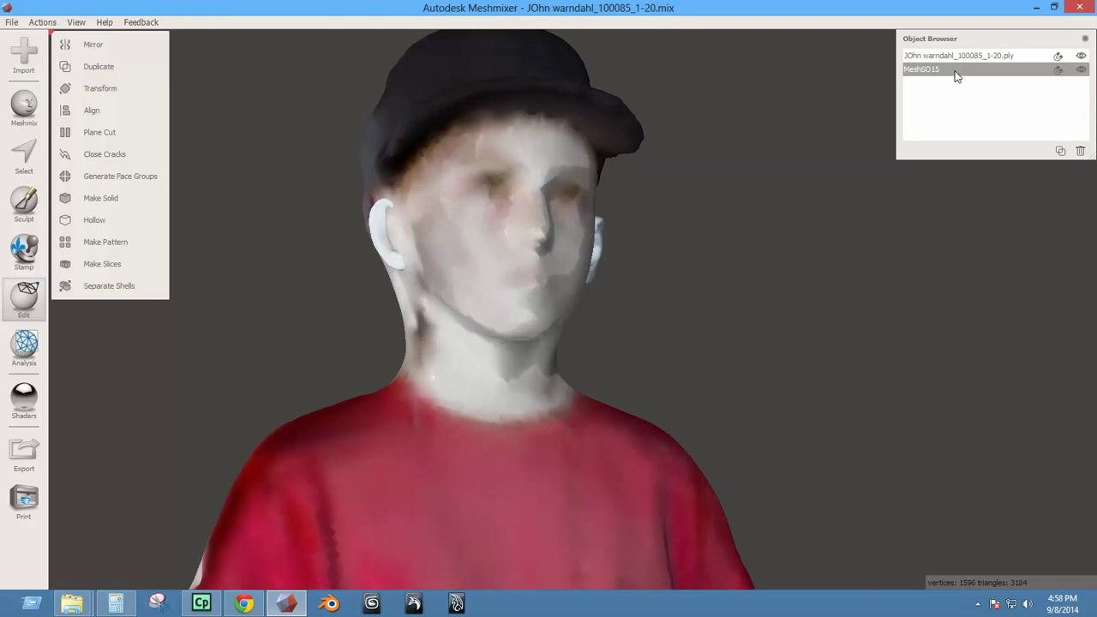
{"action": "key", "text": "s"}
{"action": "left_click", "coordinate": [380, 232]}
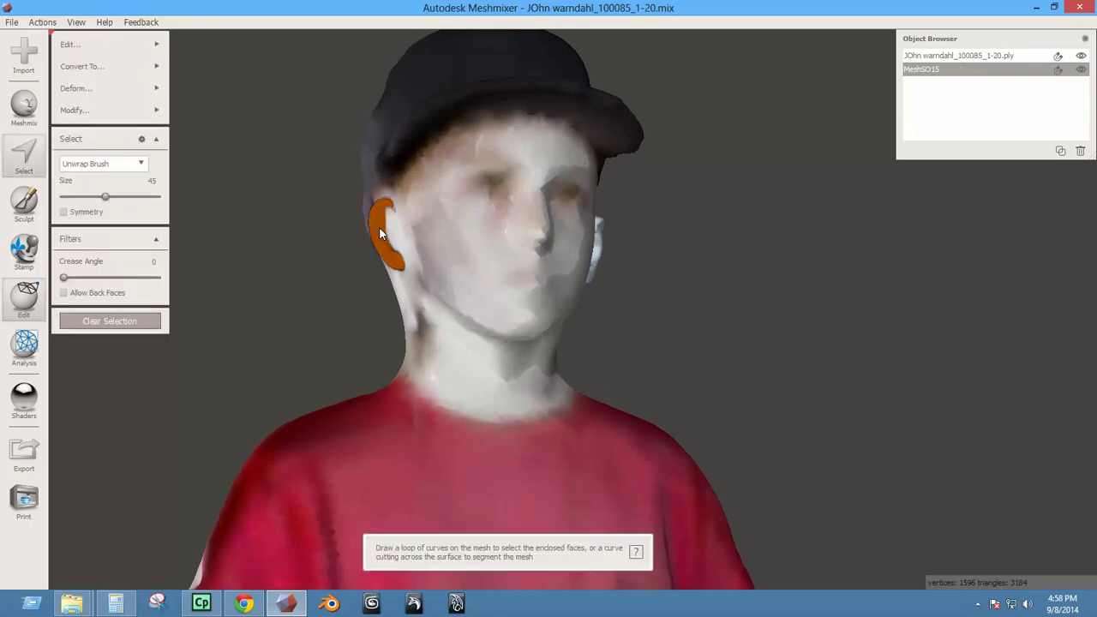
{"action": "mouse_move", "coordinate": [129, 110]}
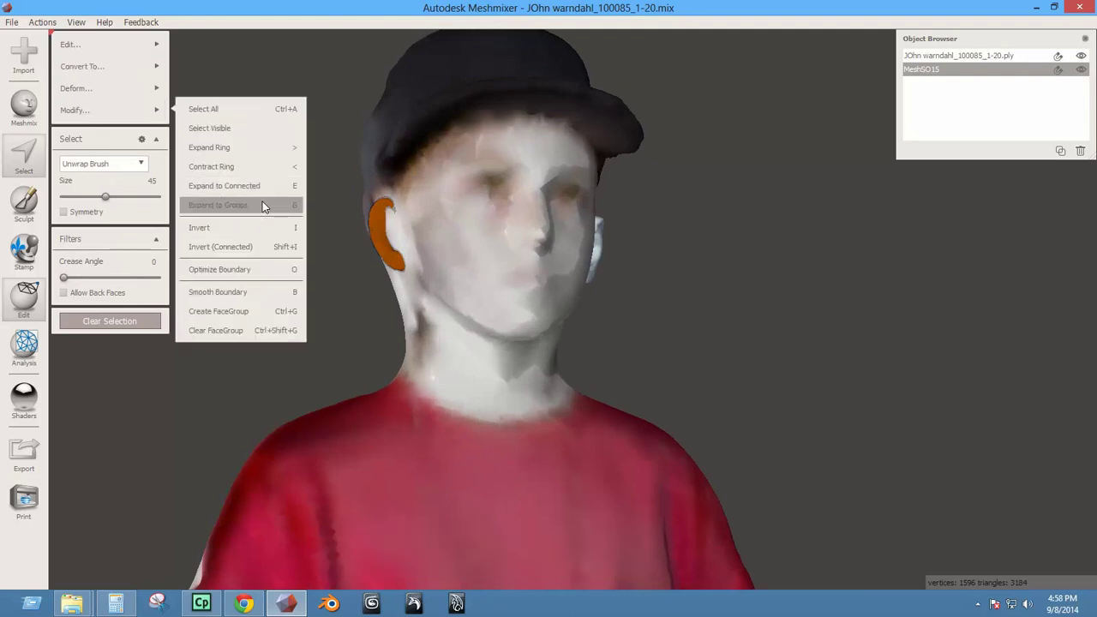
{"action": "key", "text": "t"}
{"action": "right_click_drag", "start_coordinate": [419, 265], "coordinate": [413, 262]}
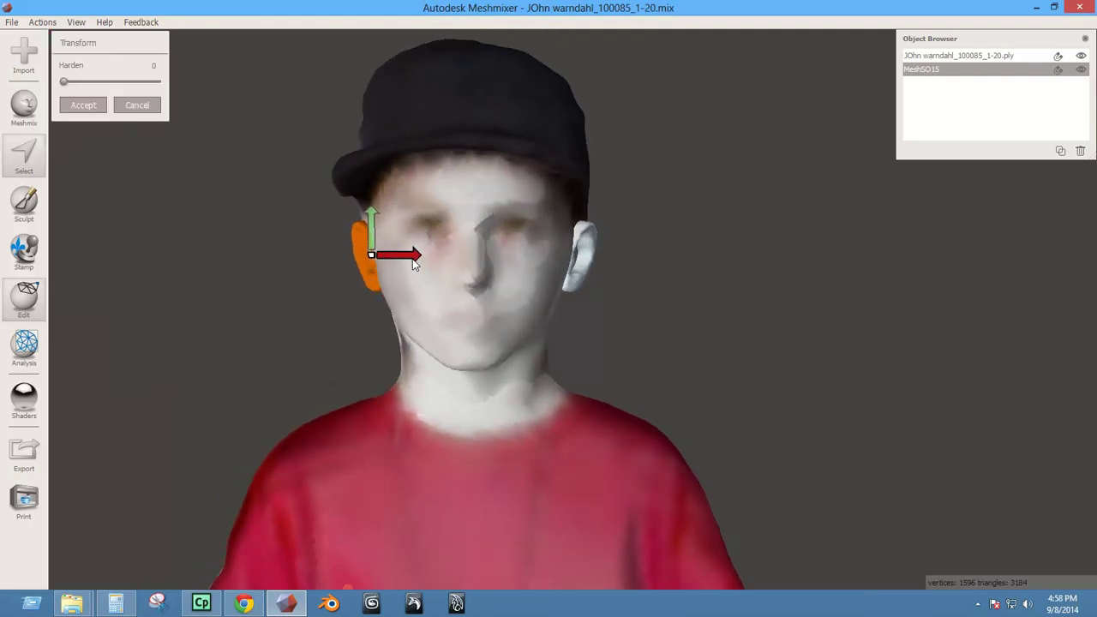
{"action": "left_click_drag", "start_coordinate": [413, 263], "coordinate": [417, 257]}
{"action": "right_click_drag", "start_coordinate": [417, 258], "coordinate": [628, 296]}
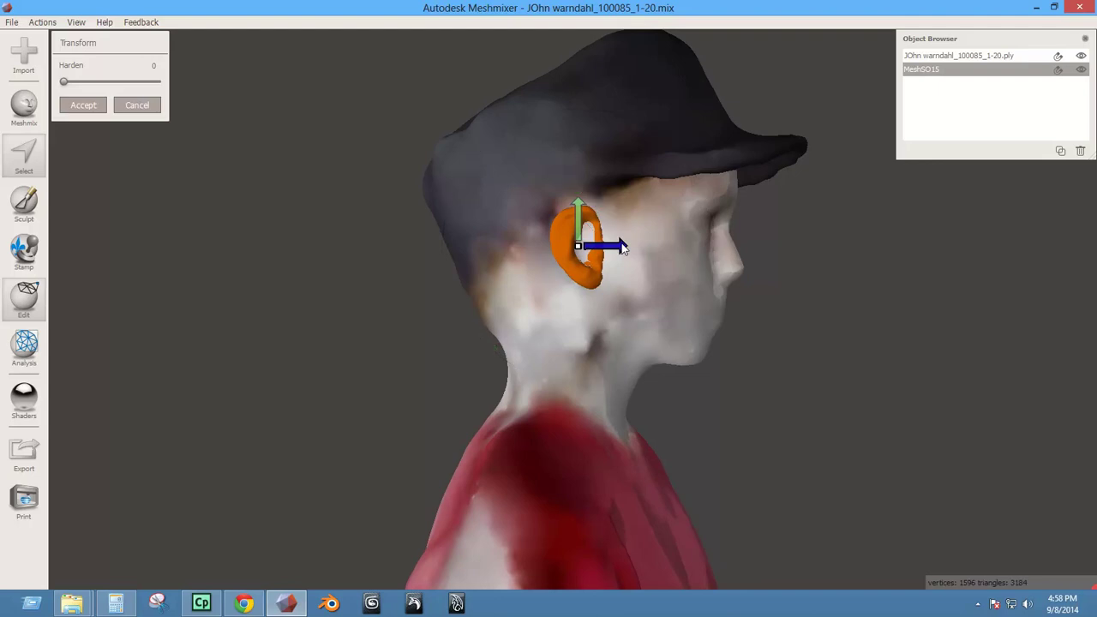
{"action": "left_click_drag", "start_coordinate": [619, 245], "coordinate": [622, 247]}
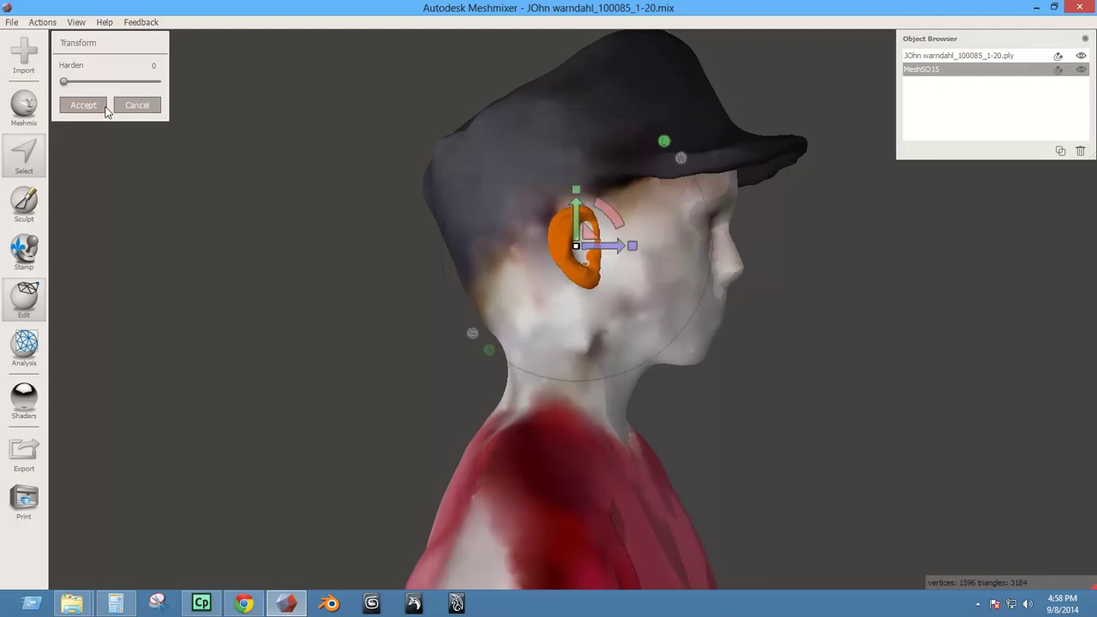
{"action": "key", "text": "Return"}
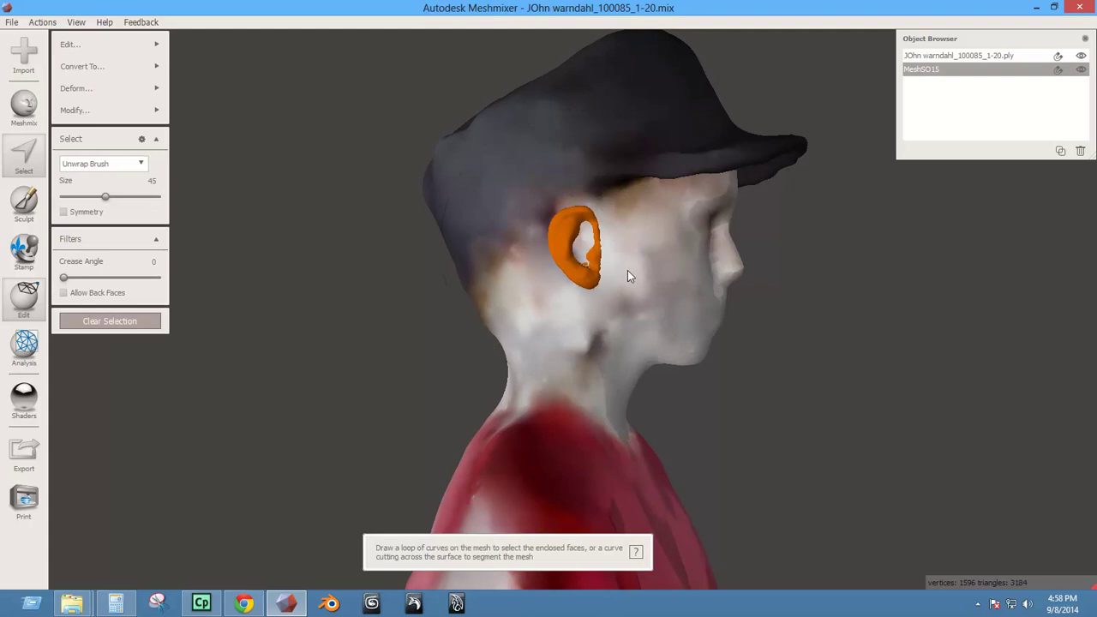
Raise the head surface of the body mesh inside the mirrored ear's opening with the Inflate brush at size 18.
{"action": "right_click_drag", "start_coordinate": [628, 276], "coordinate": [558, 257]}
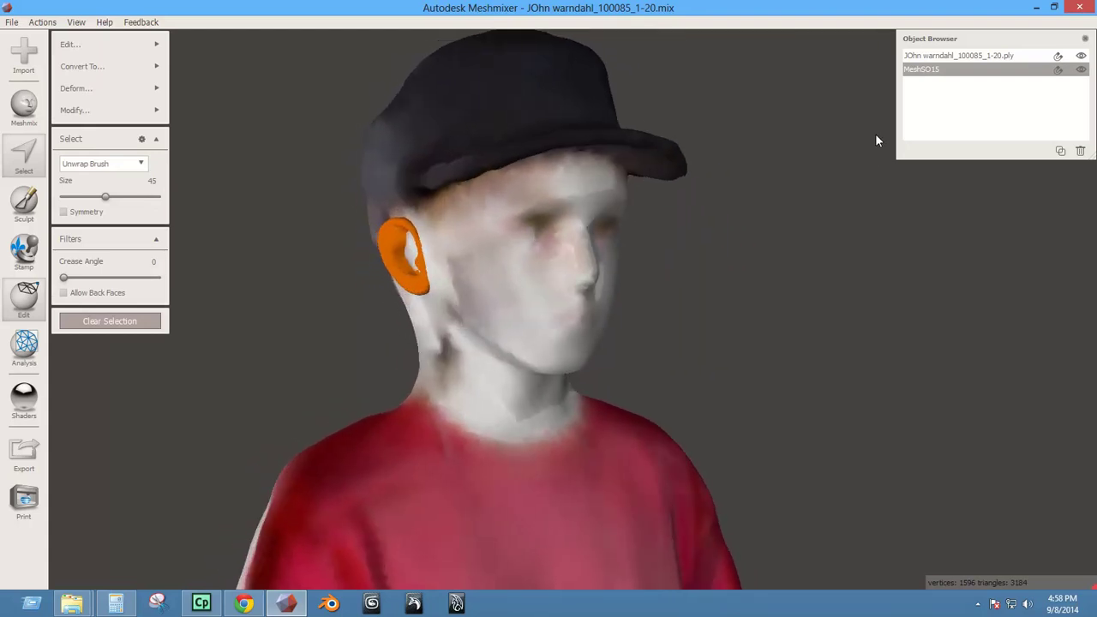
{"action": "left_click", "coordinate": [983, 61]}
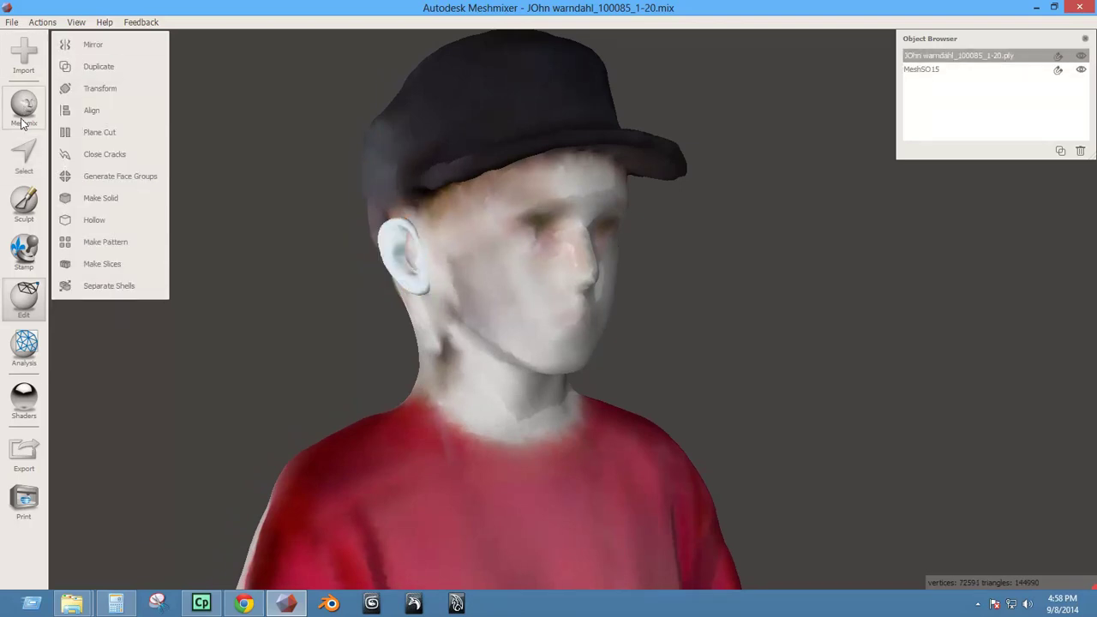
{"action": "left_click", "coordinate": [27, 217]}
{"action": "left_click", "coordinate": [96, 74]}
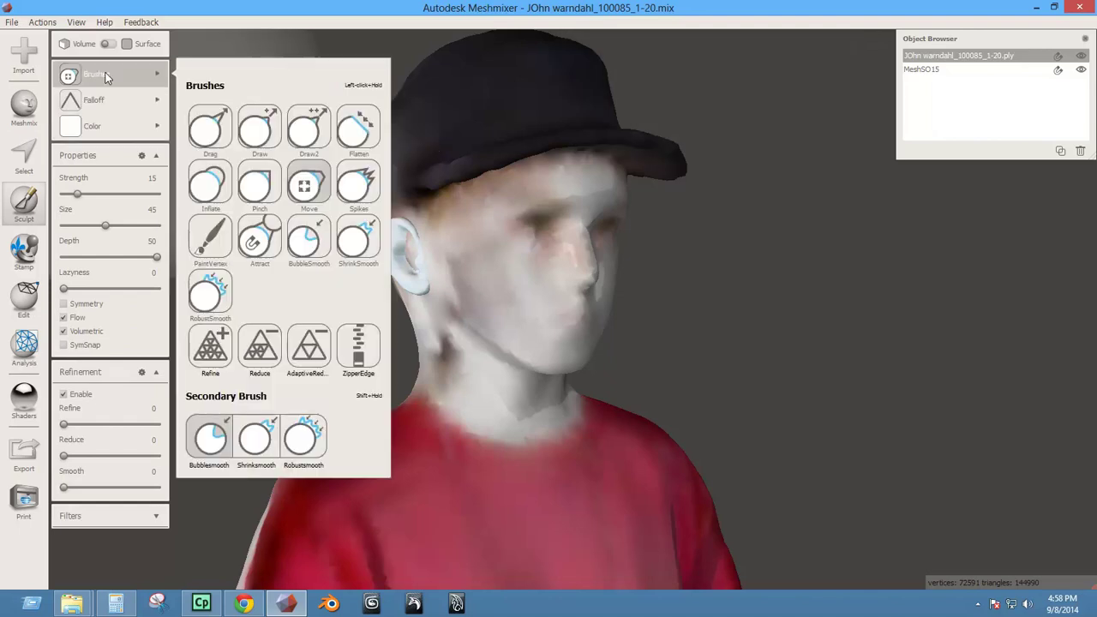
{"action": "left_click", "coordinate": [210, 182]}
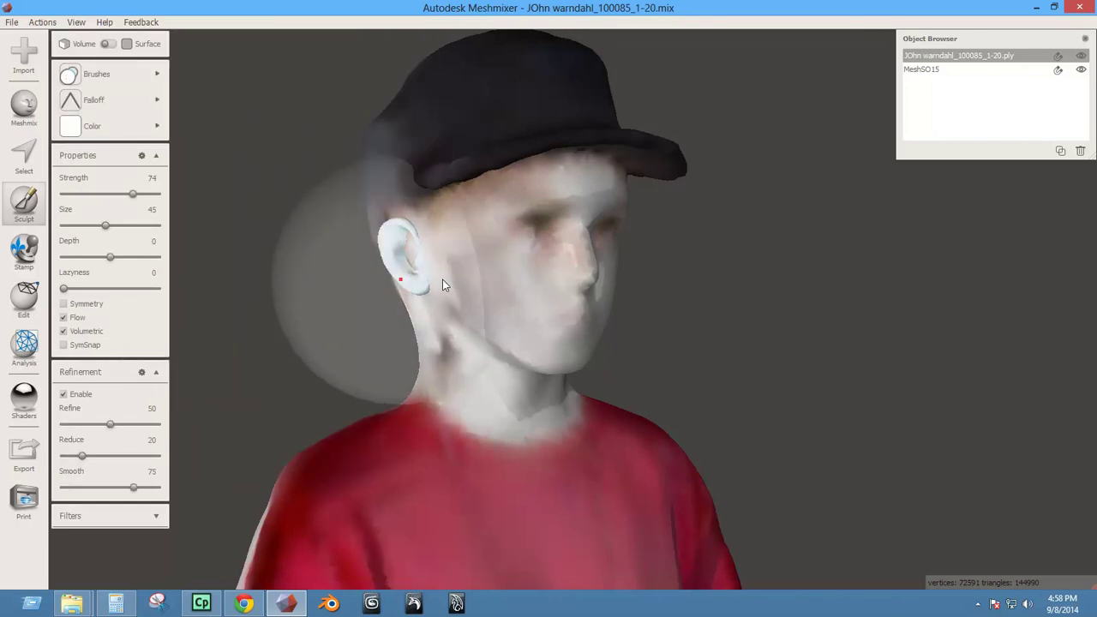
{"action": "mouse_move", "coordinate": [441, 289]}
{"action": "right_mouse_down"}
{"action": "mouse_move", "coordinate": [644, 217]}
{"action": "mouse_move", "coordinate": [621, 290]}
{"action": "mouse_move", "coordinate": [557, 238]}
{"action": "right_mouse_up"}
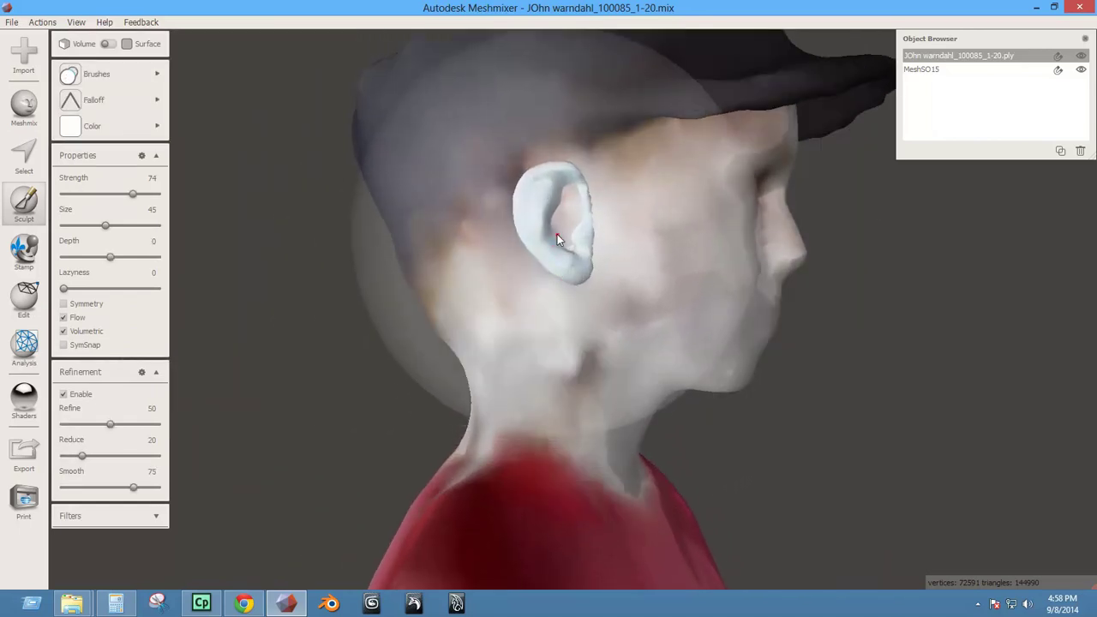
{"action": "scroll", "coordinate": [566, 229], "scroll_direction": "down", "scroll_amount": 6}
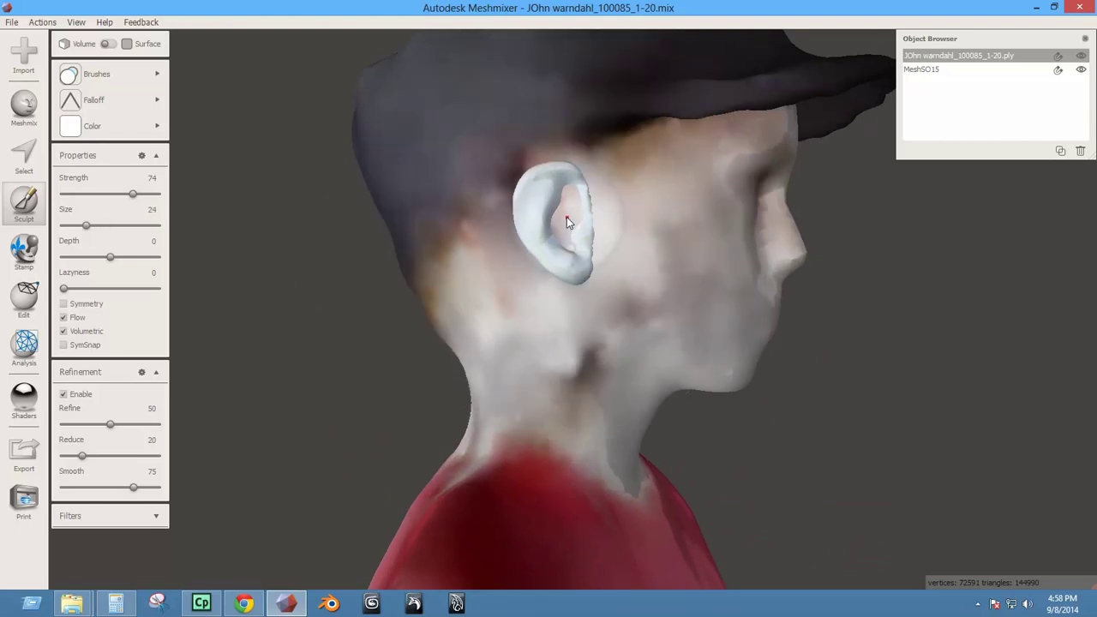
{"action": "scroll", "coordinate": [567, 213], "scroll_direction": "down", "scroll_amount": 1}
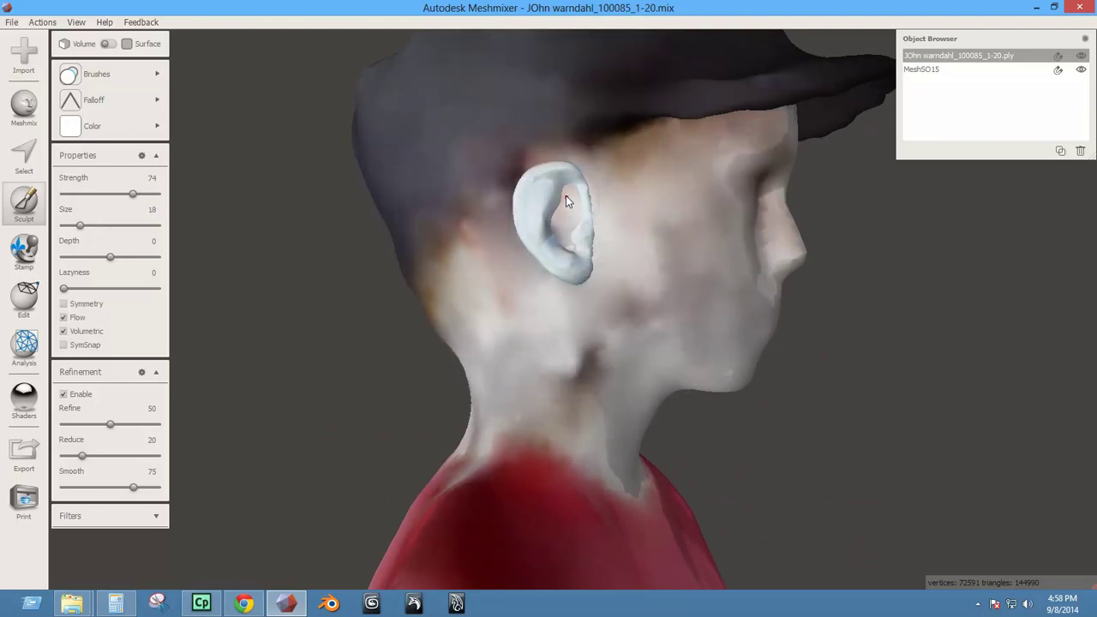
{"action": "left_click_drag", "start_coordinate": [567, 219], "coordinate": [563, 229]}
{"action": "left_click", "coordinate": [559, 228]}
Inflate the head surface inside the opening of the original ear on the opposite side.
{"action": "right_click_drag", "start_coordinate": [591, 262], "coordinate": [262, 277]}
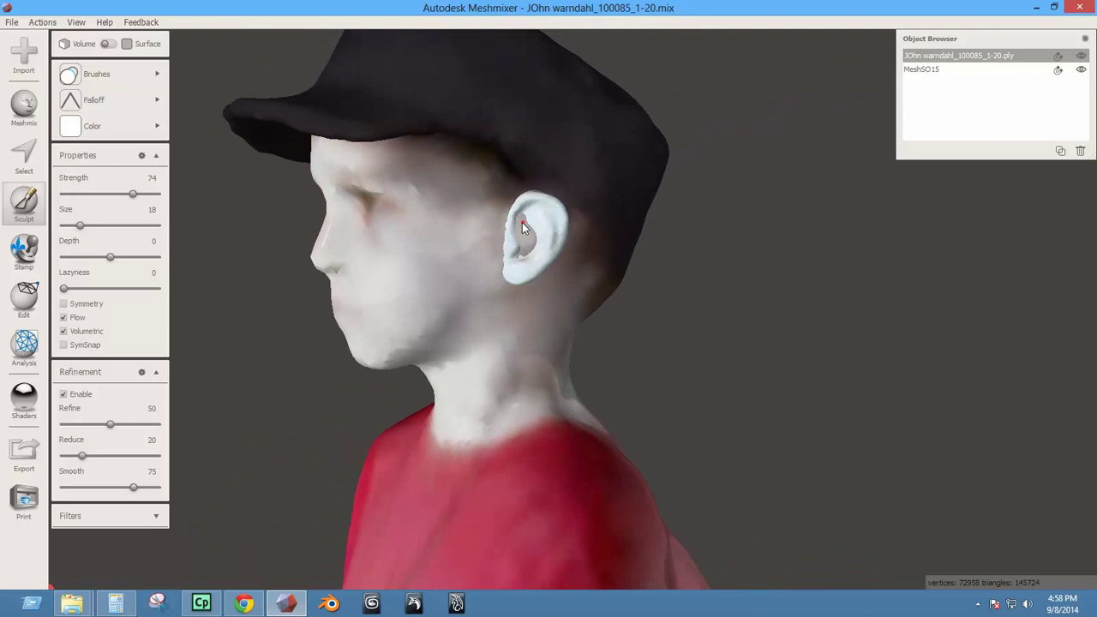
{"action": "left_click", "coordinate": [526, 250]}
{"action": "left_click", "coordinate": [525, 256]}
Select the ear on the boy's right side in the MeshSO15 object and separate it into its own object.
{"action": "mouse_move", "coordinate": [480, 277]}
{"action": "right_mouse_down"}
{"action": "mouse_move", "coordinate": [649, 260]}
{"action": "mouse_move", "coordinate": [541, 220]}
{"action": "mouse_move", "coordinate": [294, 238]}
{"action": "mouse_move", "coordinate": [455, 271]}
{"action": "mouse_move", "coordinate": [653, 270]}
{"action": "mouse_move", "coordinate": [632, 275]}
{"action": "right_mouse_up"}
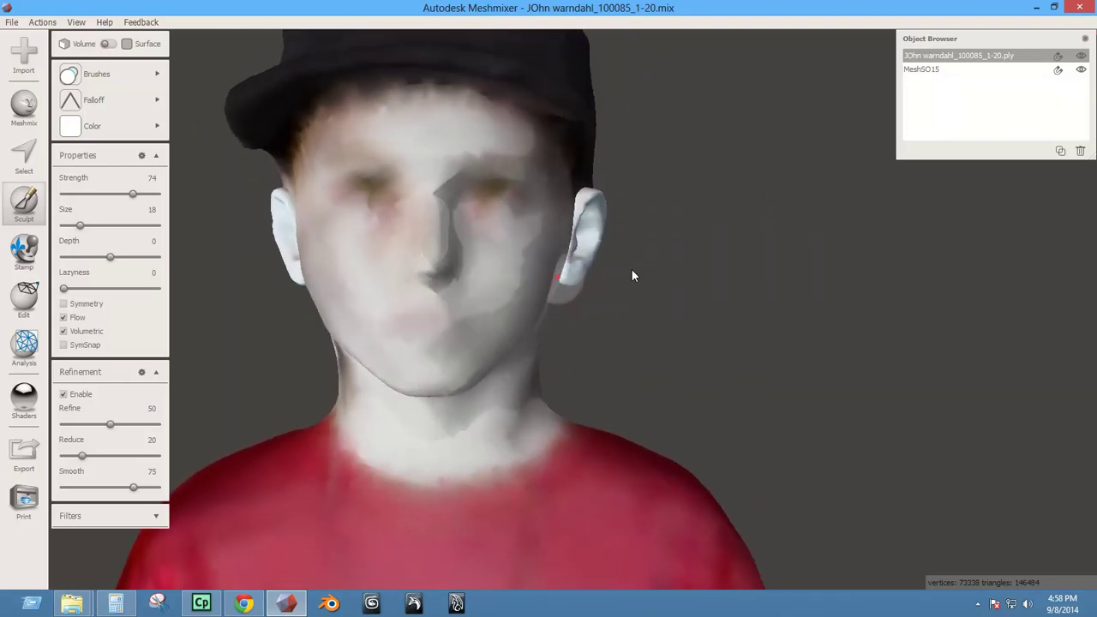
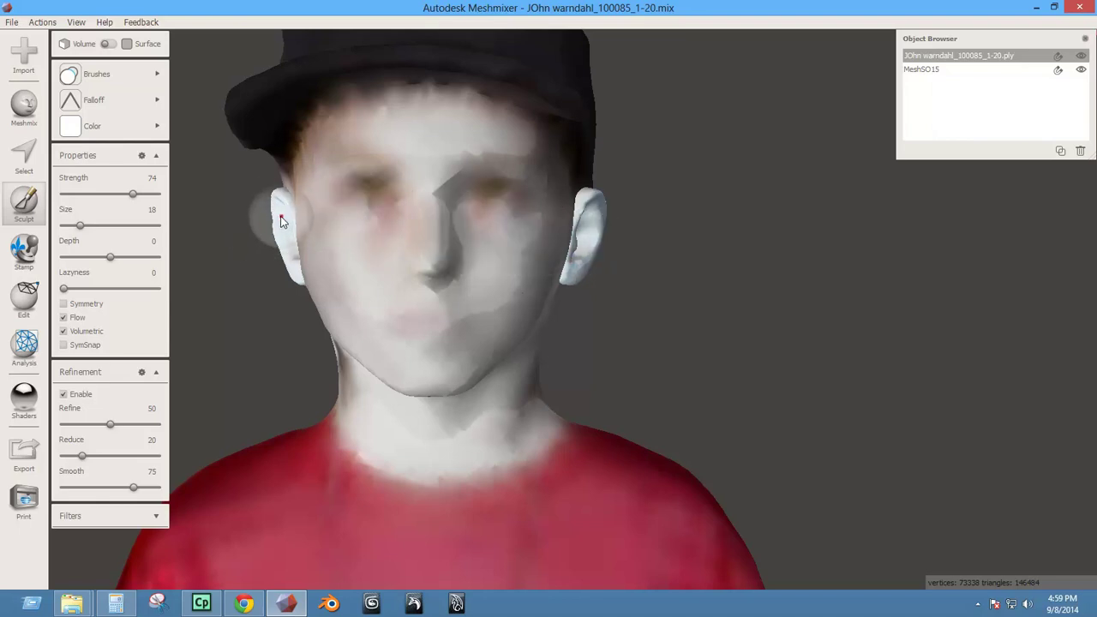
{"action": "key", "text": "s"}
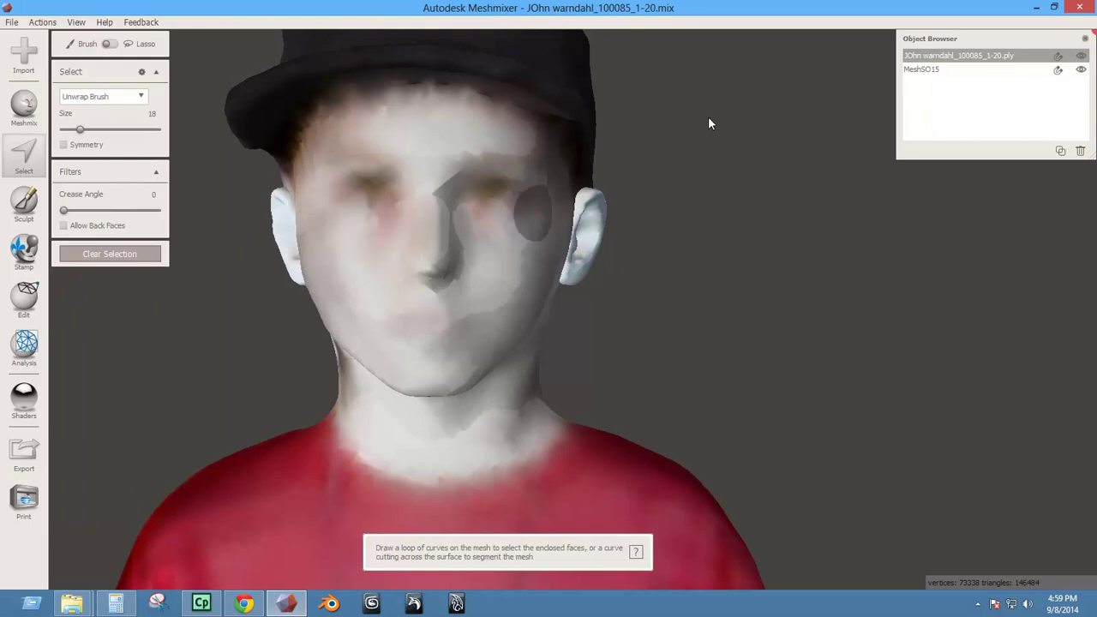
{"action": "key", "text": "Escape"}
{"action": "left_click", "coordinate": [940, 71]}
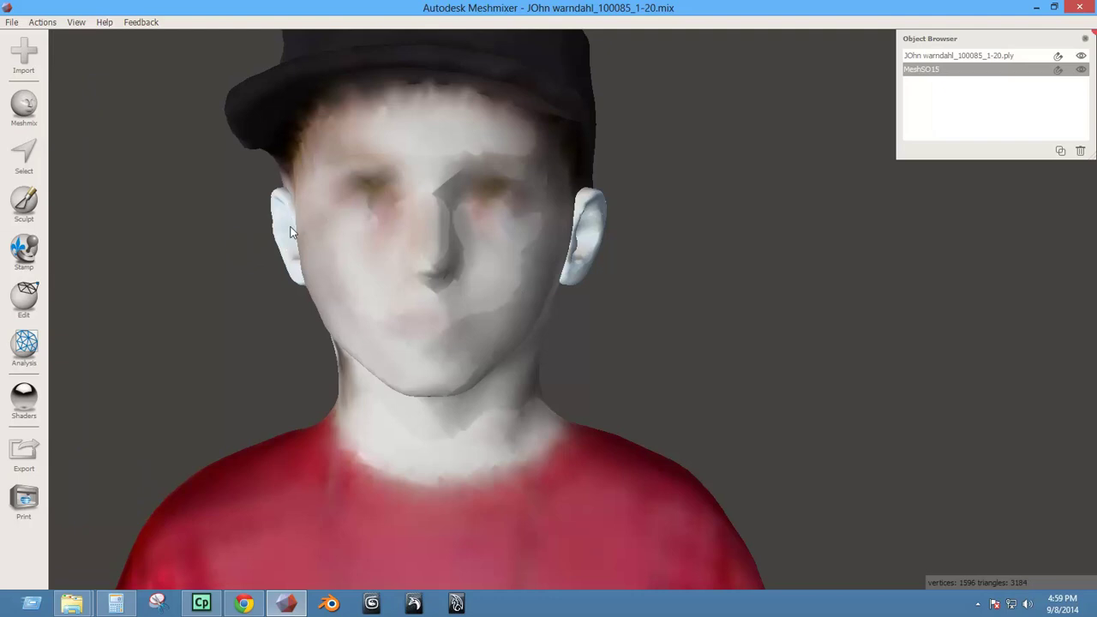
{"action": "key", "text": "s"}
{"action": "left_click_drag", "start_coordinate": [276, 222], "coordinate": [289, 245]}
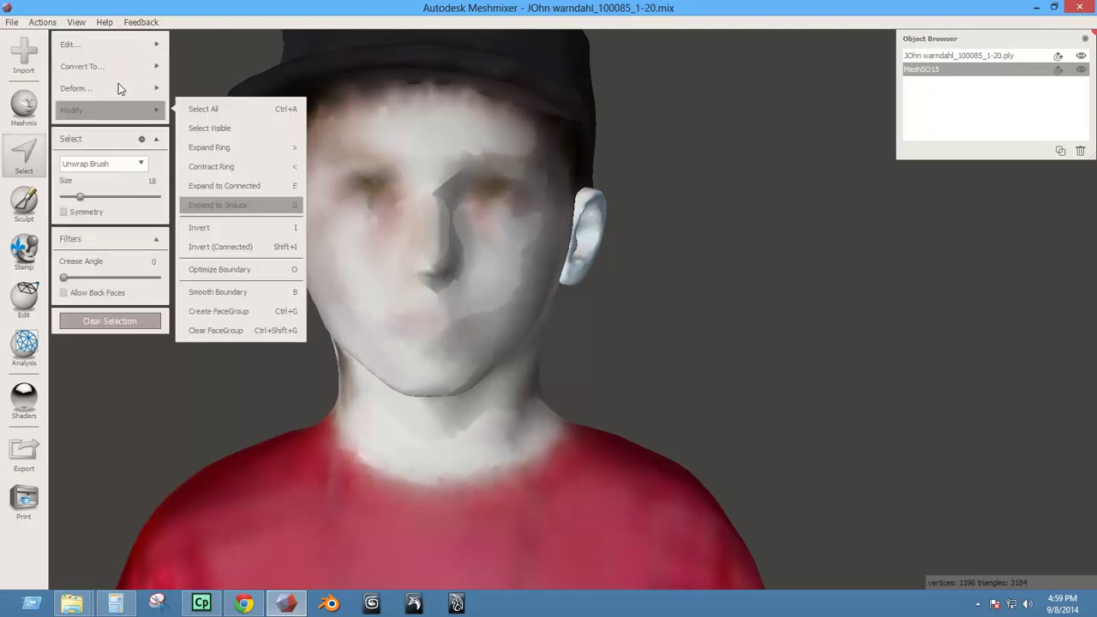
{"action": "mouse_move", "coordinate": [94, 44]}
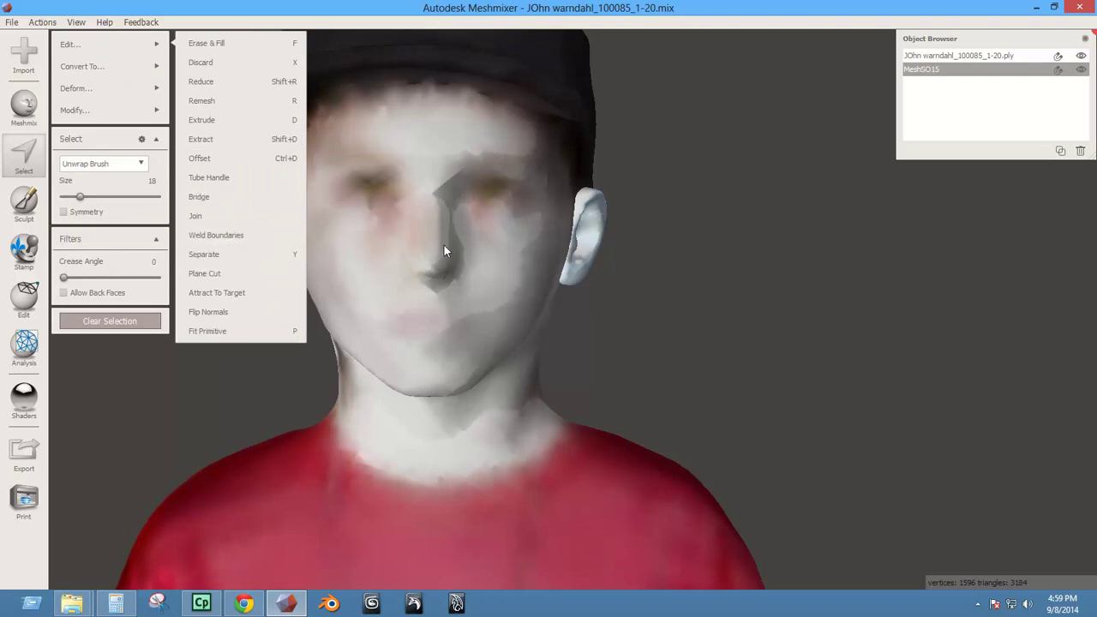
{"action": "key", "text": "y"}
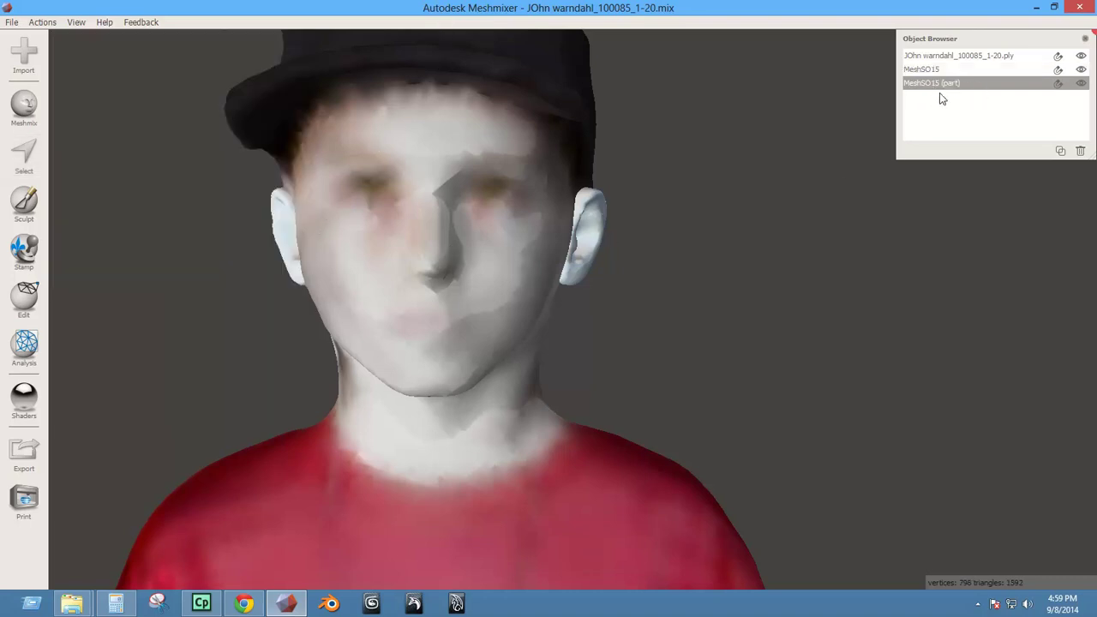
Merge the body mesh with the MeshSO15 ear on the boy's left side using Boolean Union.
{"action": "left_click", "coordinate": [989, 69], "text": "shift"}
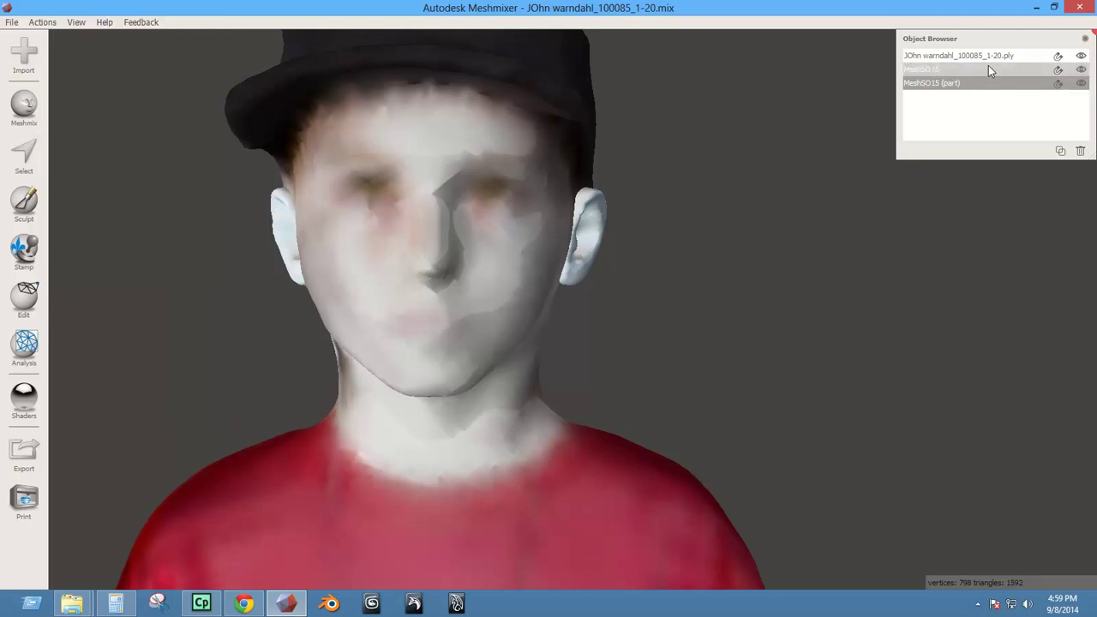
{"action": "left_click", "coordinate": [934, 70]}
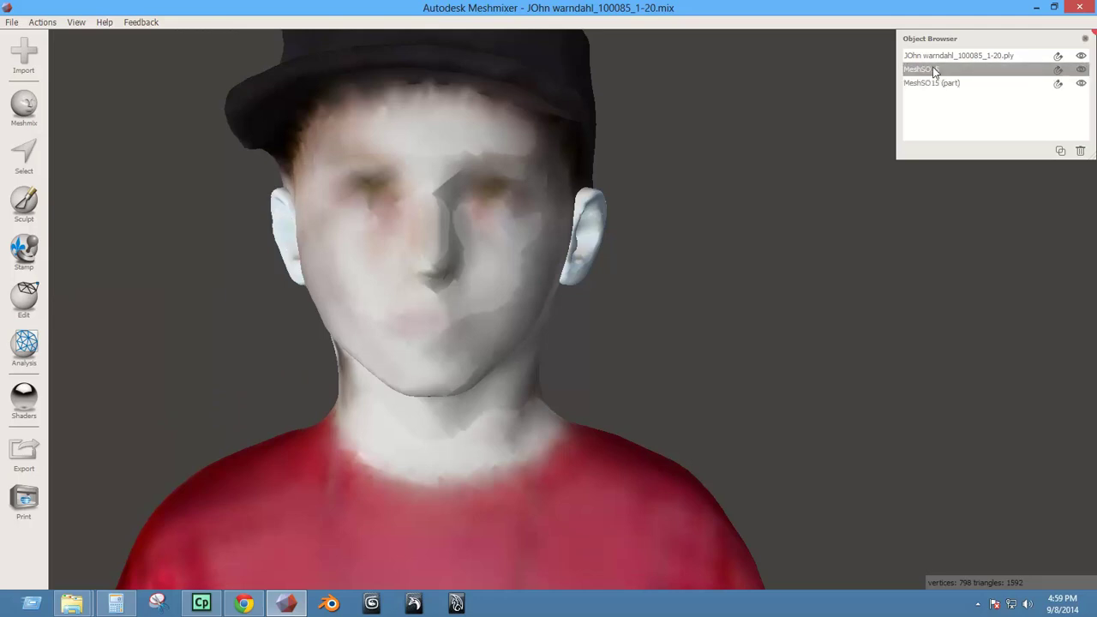
{"action": "left_click", "coordinate": [1083, 84]}
{"action": "left_click", "coordinate": [981, 57]}
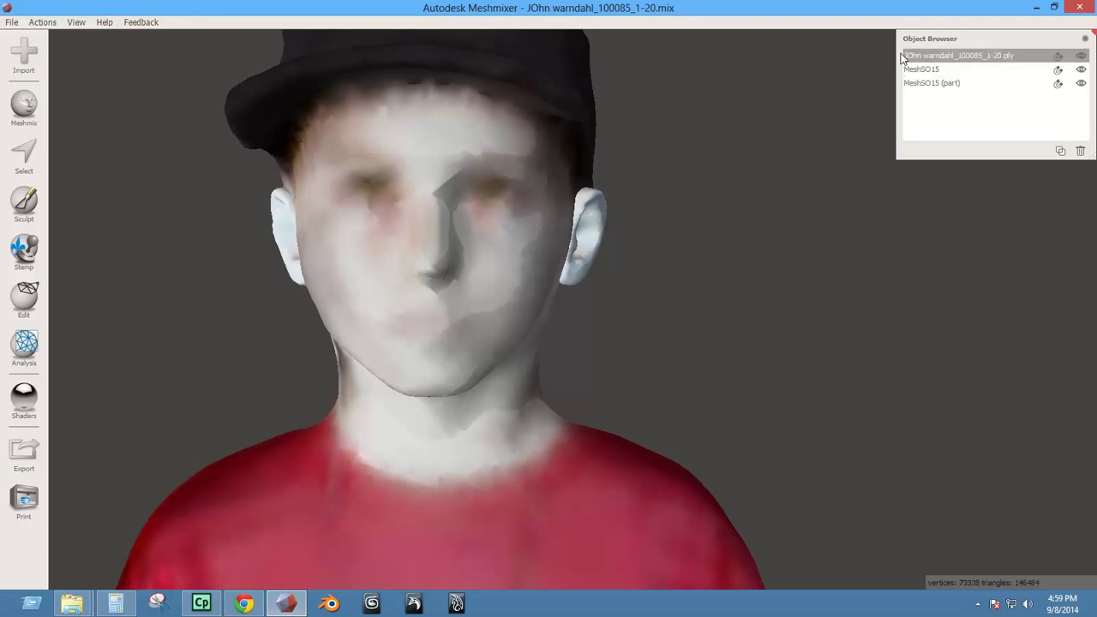
{"action": "left_click", "coordinate": [926, 70], "text": "shift"}
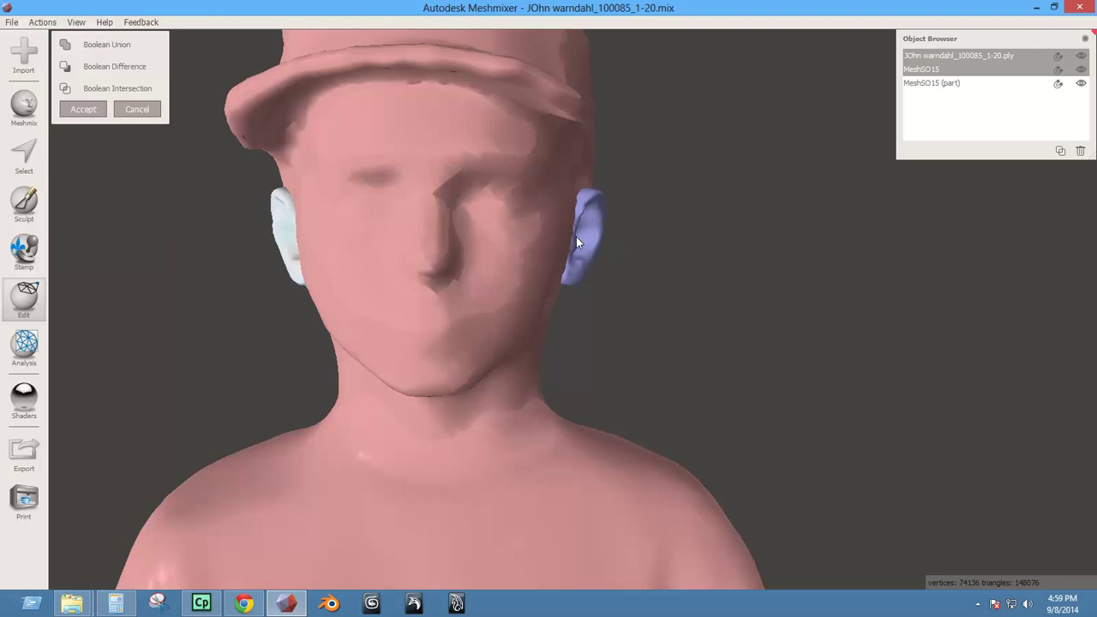
{"action": "right_click_drag", "start_coordinate": [577, 237], "coordinate": [477, 240]}
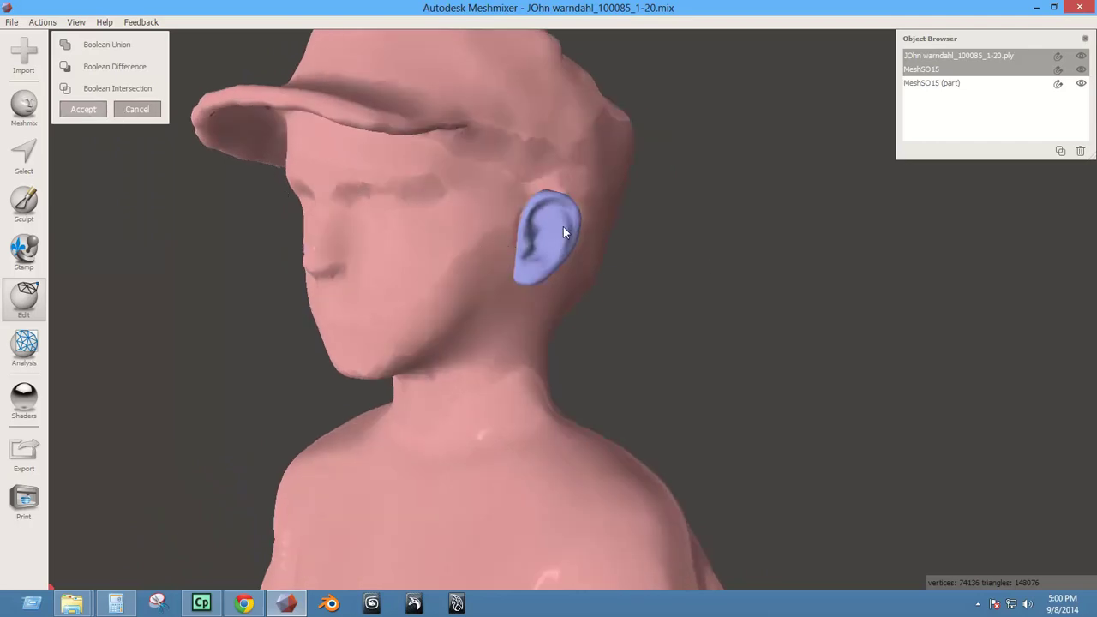
{"action": "key", "text": "Return"}
Merge the separated MeshSO15 (part) ear with the body mesh using Boolean Union.
{"action": "right_click_drag", "start_coordinate": [567, 272], "coordinate": [701, 262]}
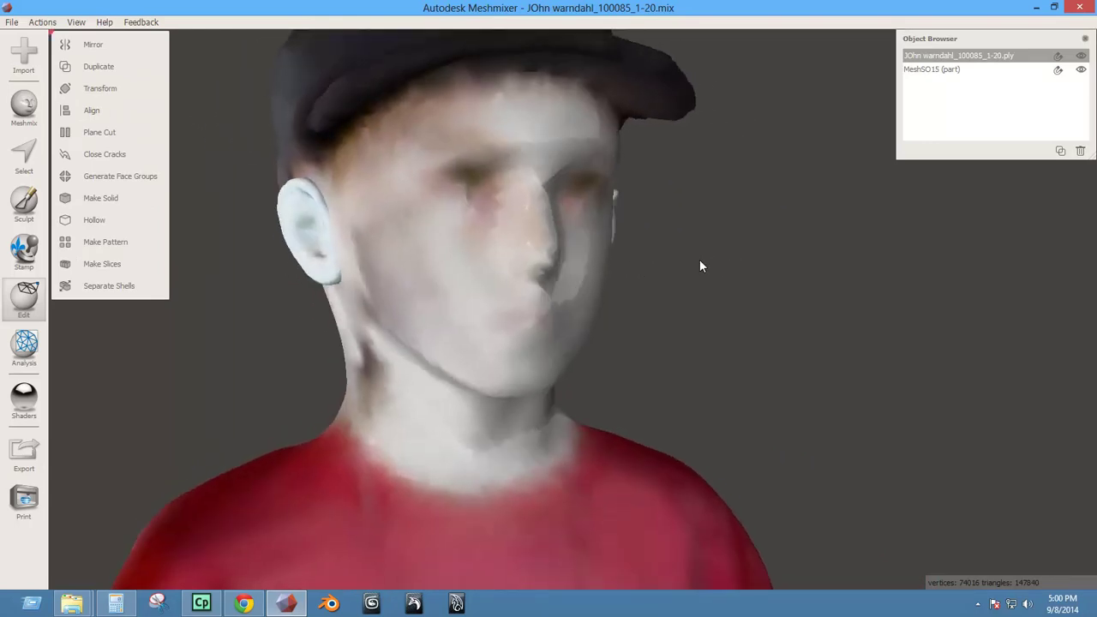
{"action": "left_click", "coordinate": [949, 71], "text": "shift"}
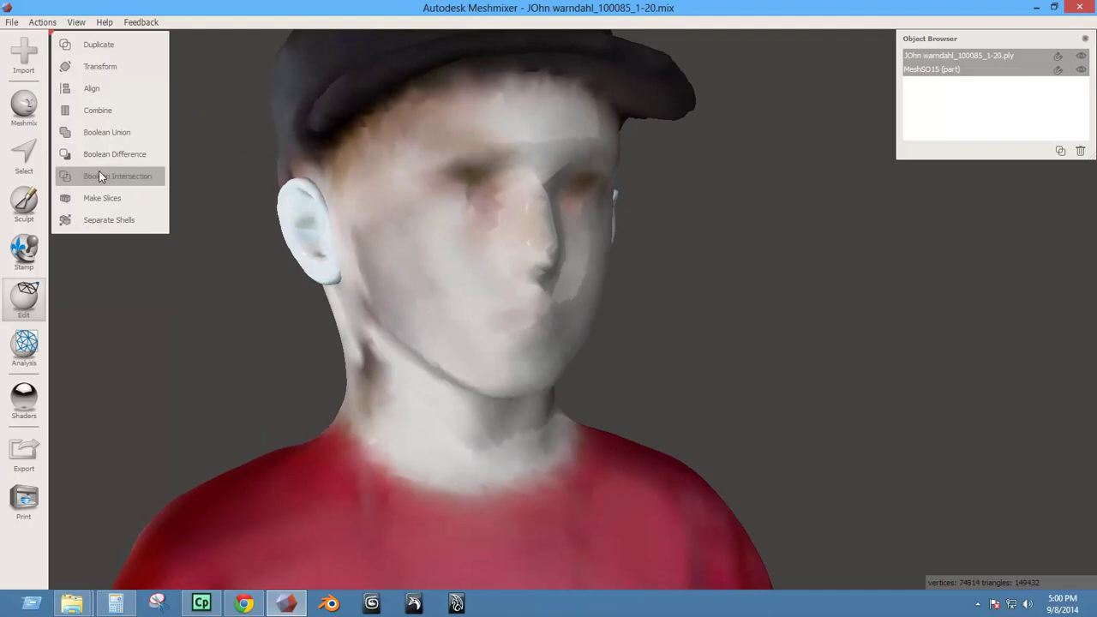
{"action": "left_click", "coordinate": [134, 138]}
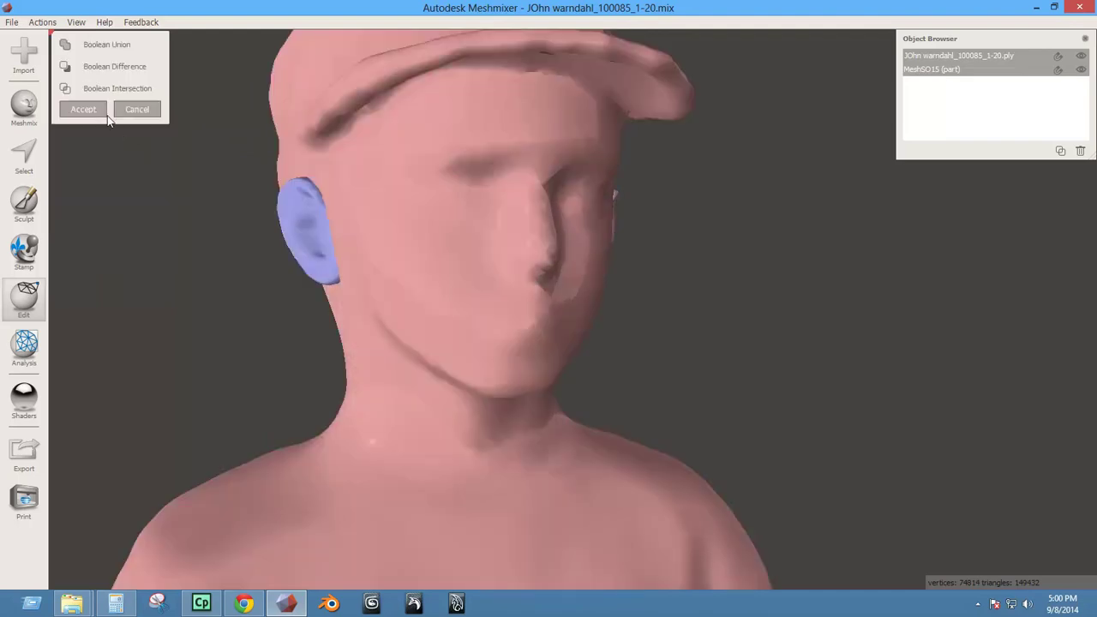
{"action": "left_click", "coordinate": [85, 112]}
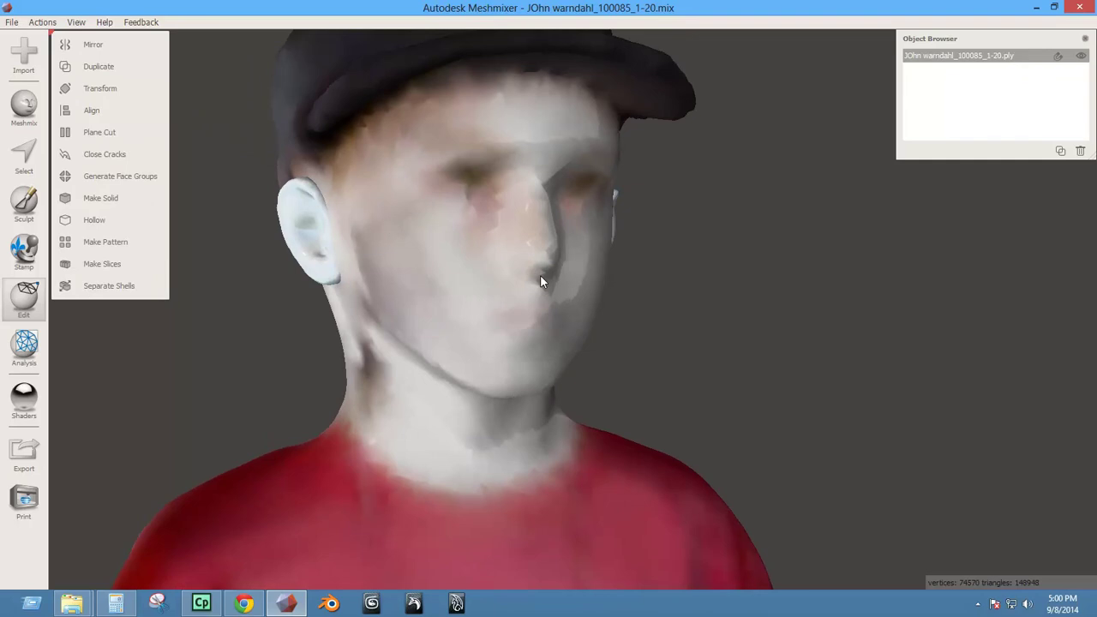
{"action": "right_click_drag", "start_coordinate": [540, 280], "coordinate": [375, 289]}
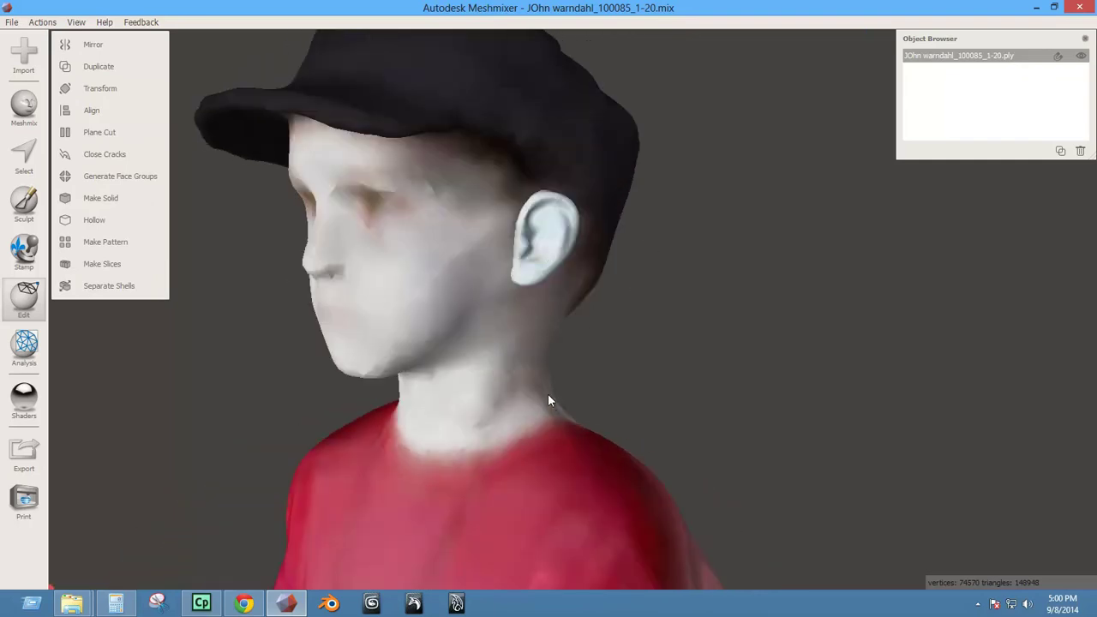
Save the project file with both ears merged into the body.
{"action": "scroll", "coordinate": [547, 393], "scroll_direction": "down", "scroll_amount": 5}
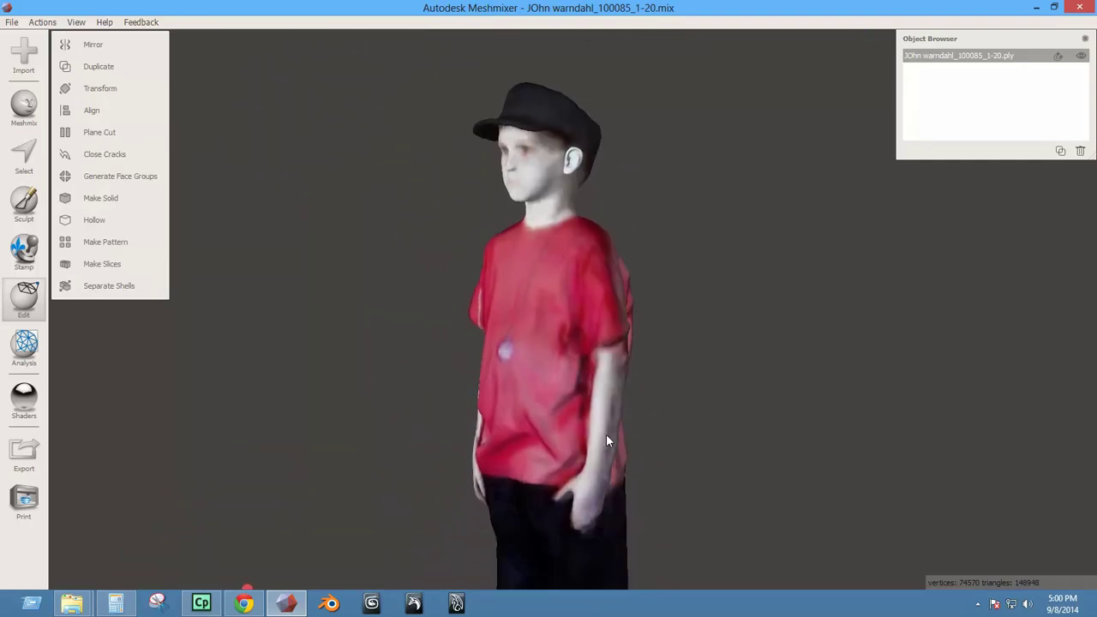
{"action": "right_click_drag", "start_coordinate": [606, 435], "coordinate": [634, 403]}
{"action": "left_click", "coordinate": [11, 23]}
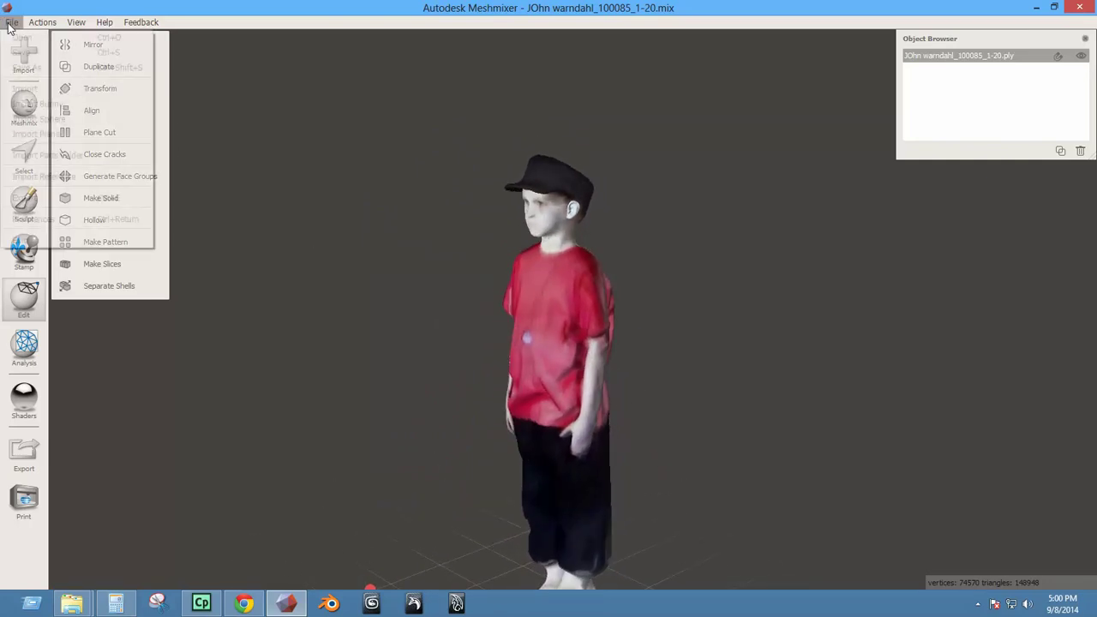
{"action": "left_click", "coordinate": [26, 48]}
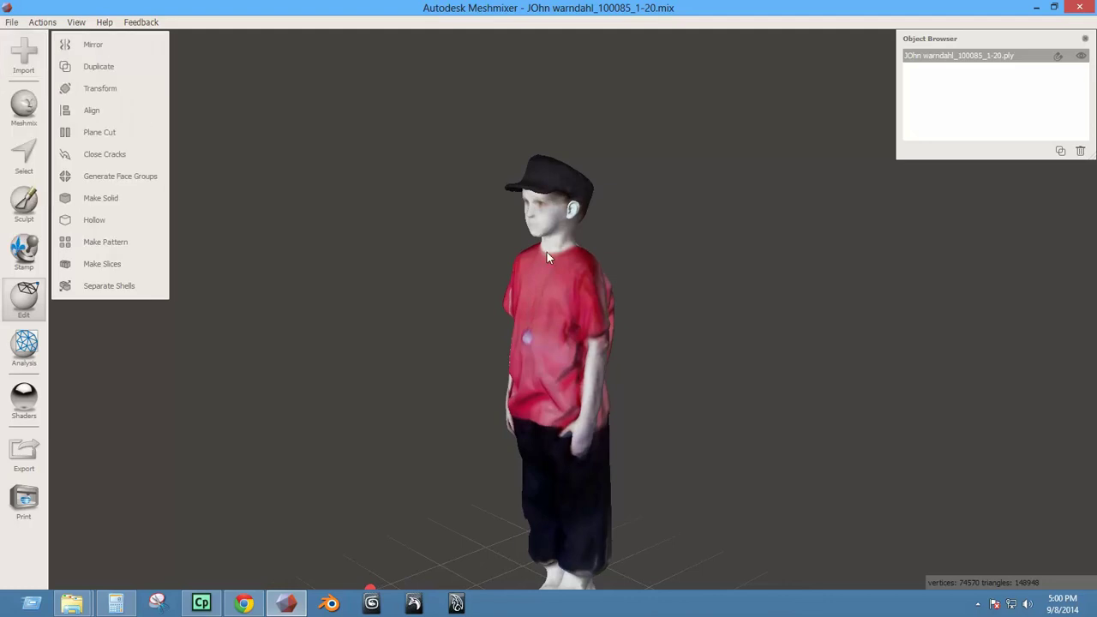
Switch sculpting to surface mode and choose the SmoothColor brush.
{"action": "right_click_drag", "start_coordinate": [575, 409], "coordinate": [626, 383]}
{"action": "right_click_drag", "start_coordinate": [554, 324], "coordinate": [611, 377]}
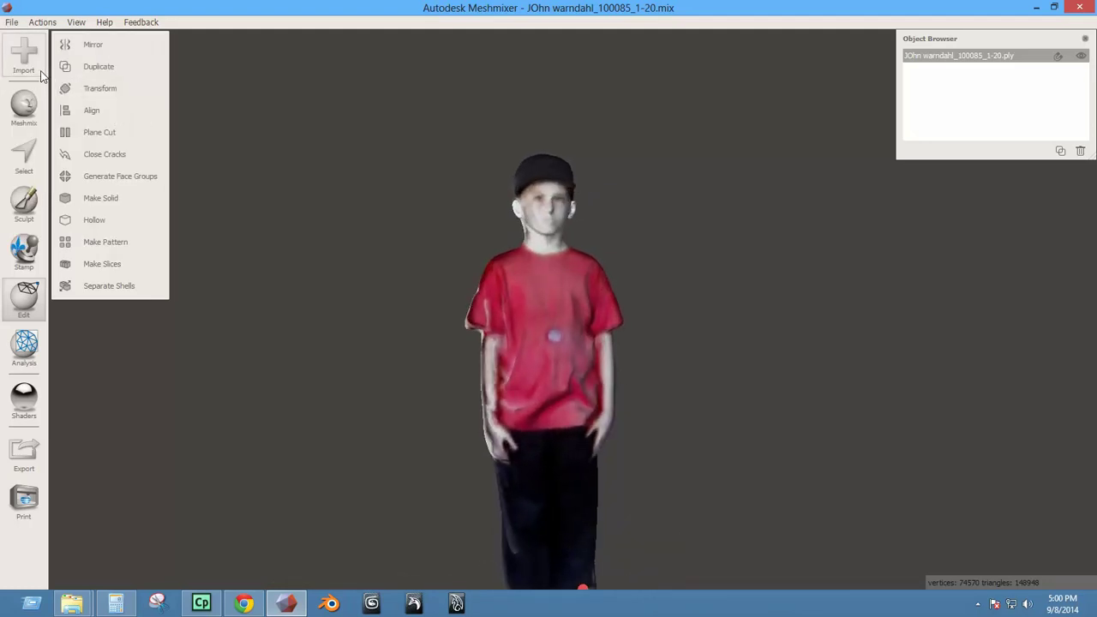
{"action": "left_click", "coordinate": [32, 196]}
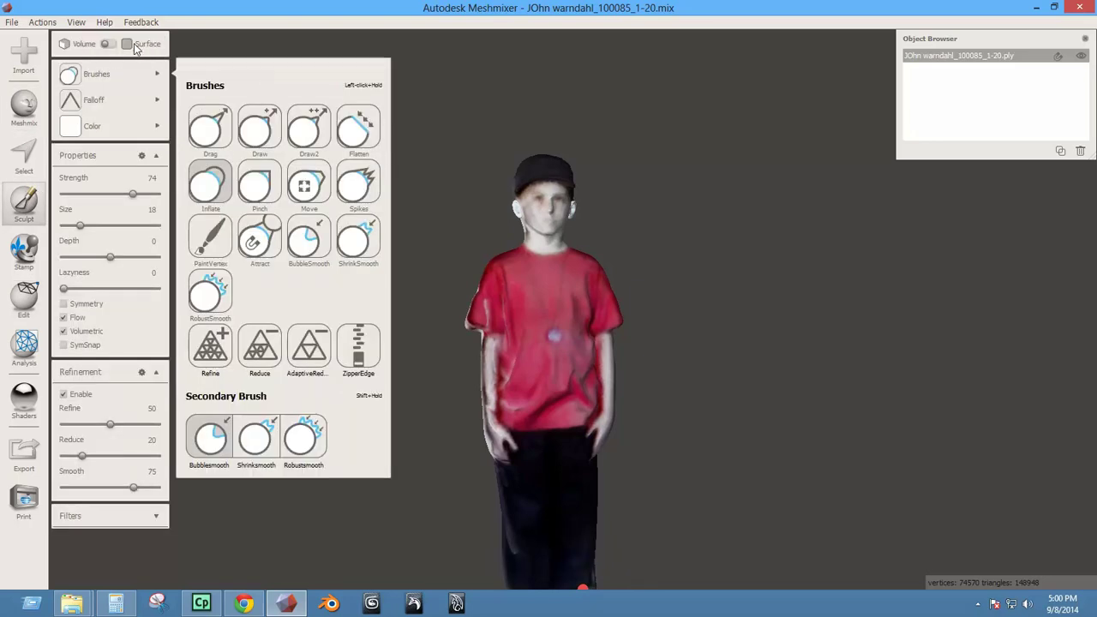
{"action": "left_click", "coordinate": [109, 44]}
{"action": "mouse_move", "coordinate": [102, 75]}
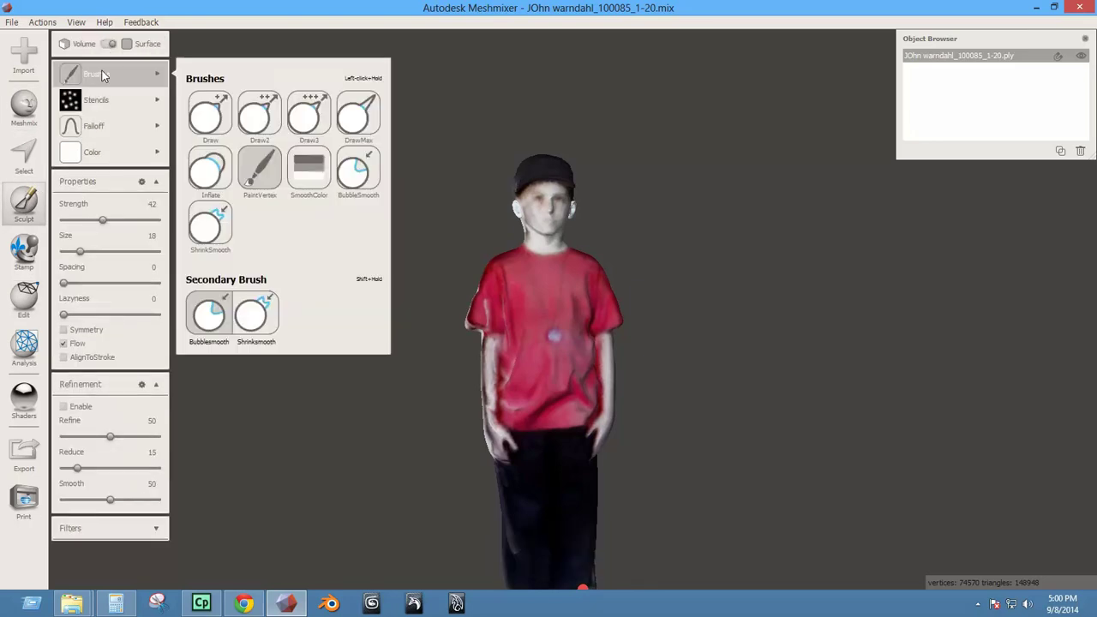
{"action": "left_click", "coordinate": [309, 170]}
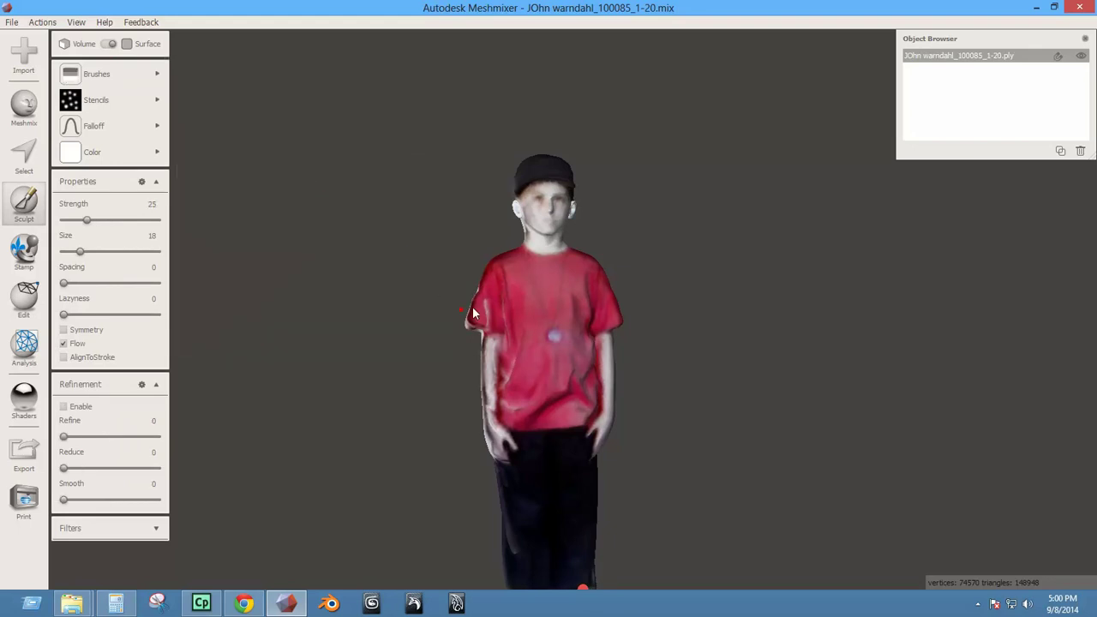
Smooth the color seams on the boy's right sleeve, arm and shirt front with the brush at size 22 and strength 58.
{"action": "scroll", "coordinate": [486, 358], "scroll_direction": "up", "scroll_amount": 10}
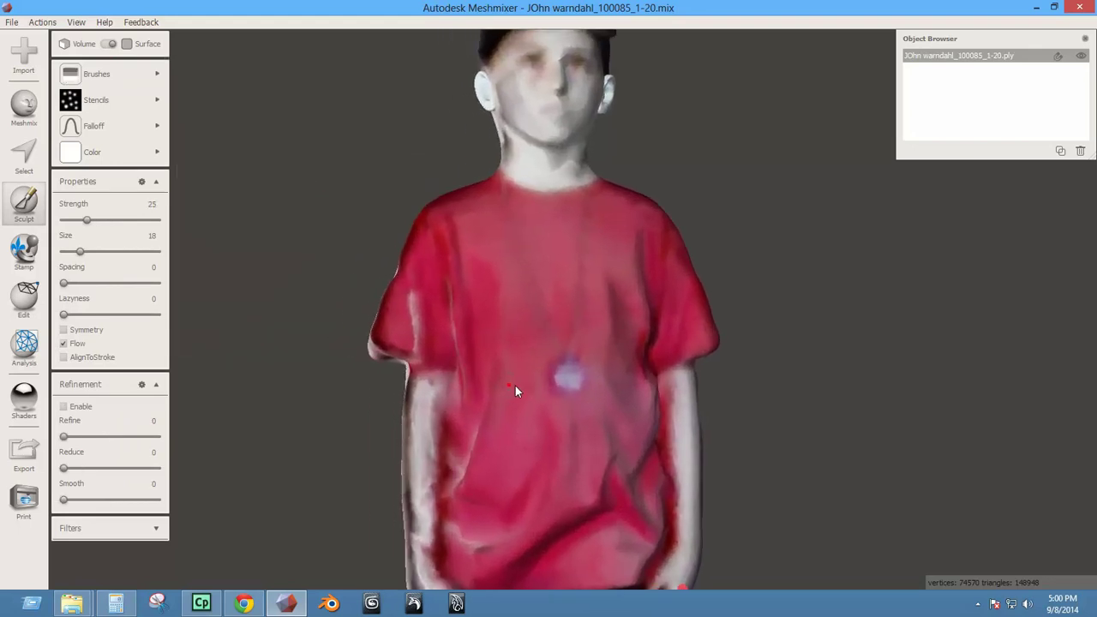
{"action": "right_click_drag", "start_coordinate": [516, 391], "coordinate": [577, 420]}
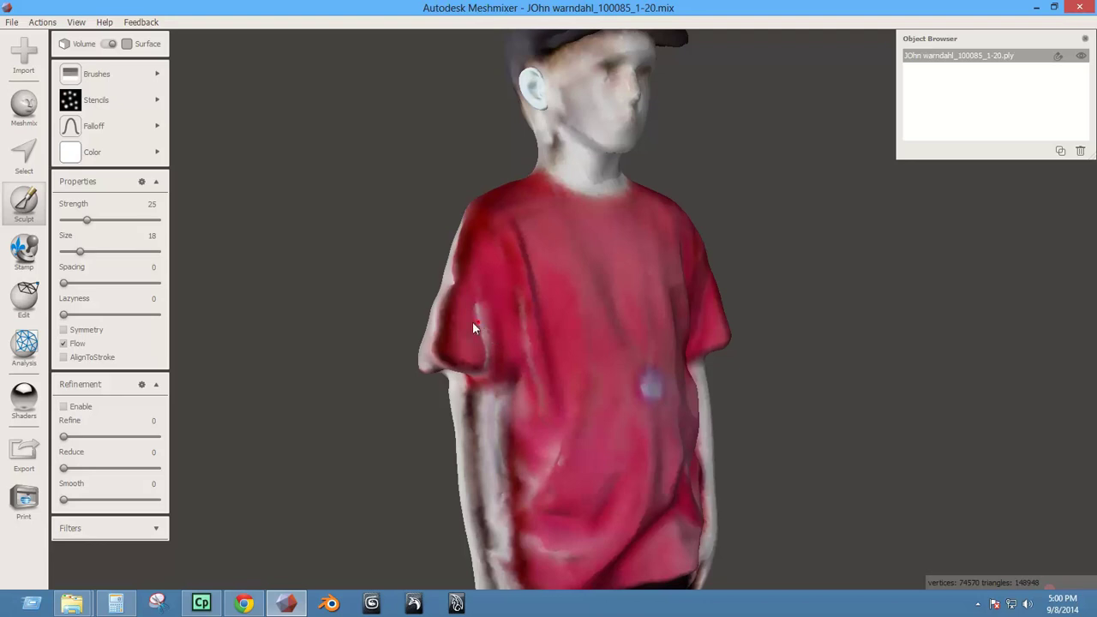
{"action": "right_click_drag", "start_coordinate": [473, 321], "coordinate": [445, 324]}
{"action": "key", "text": "]"}
{"action": "key", "text": "]"}
{"action": "key", "text": "]"}
{"action": "key", "text": "]"}
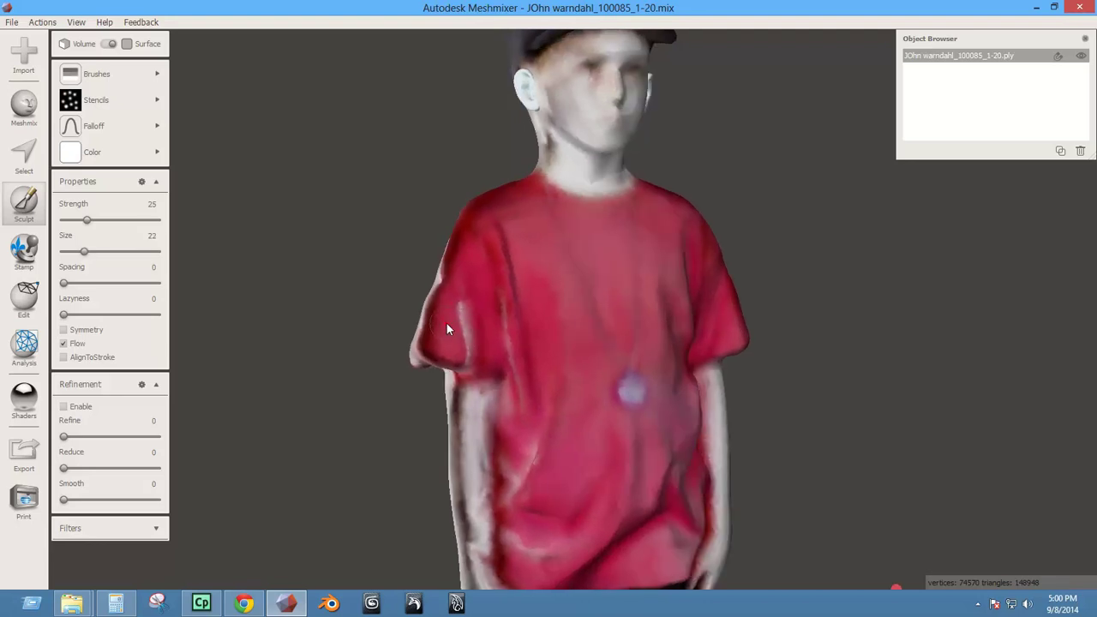
{"action": "right_click_drag", "start_coordinate": [246, 225], "coordinate": [243, 110], "text": "shift"}
{"action": "right_click_drag", "start_coordinate": [529, 496], "coordinate": [611, 407]}
{"action": "scroll", "coordinate": [490, 475], "scroll_direction": "up", "scroll_amount": 3}
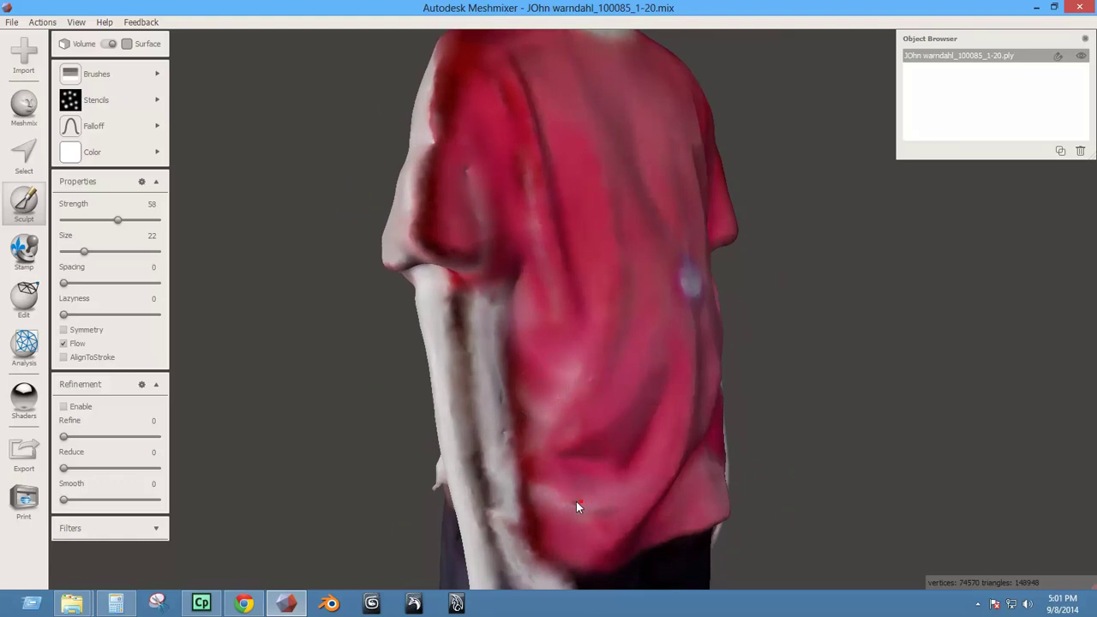
{"action": "right_click_drag", "start_coordinate": [577, 502], "coordinate": [480, 451]}
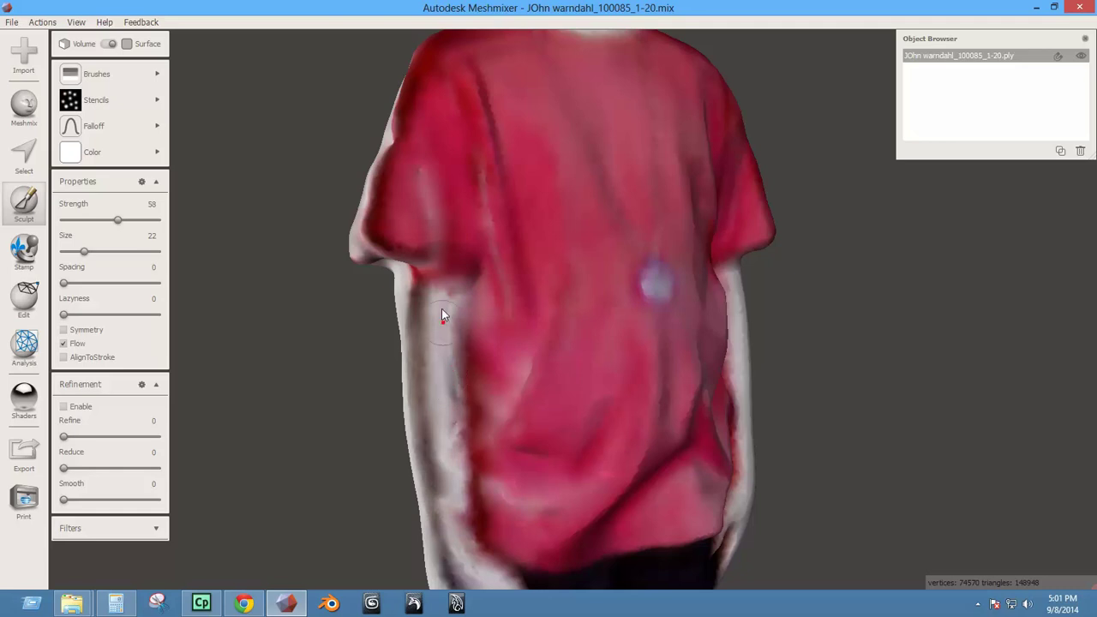
{"action": "scroll", "coordinate": [432, 375], "scroll_direction": "down", "scroll_amount": 3}
{"action": "right_click_drag", "start_coordinate": [432, 385], "coordinate": [581, 477]}
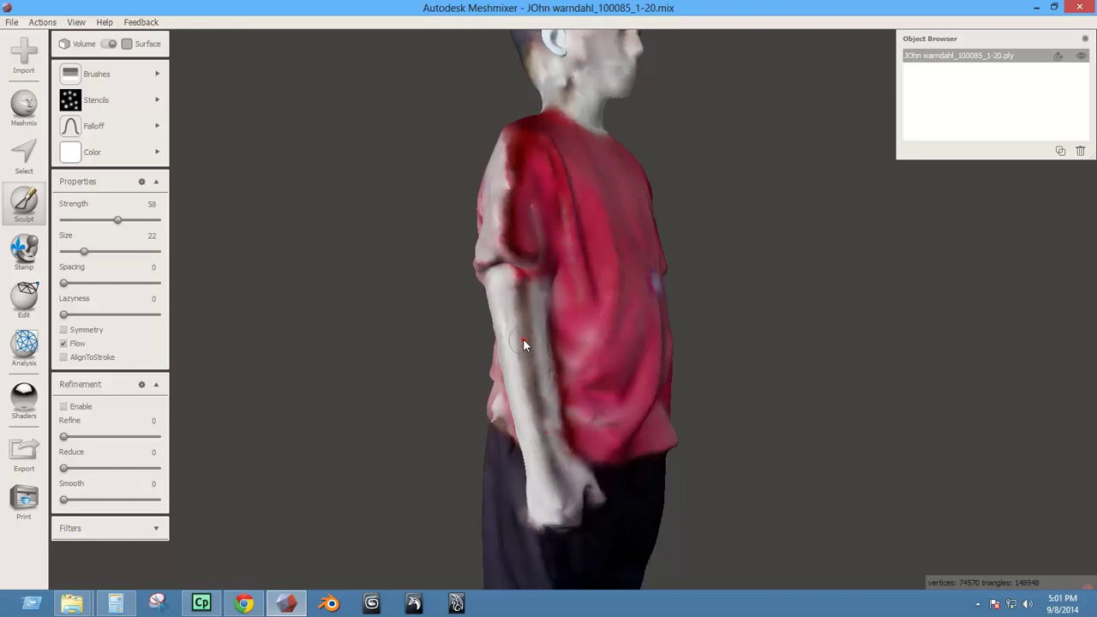
Smooth the color seams on the right sleeve, right arm and shirt back with the SmoothColor brush at strength 82.
{"action": "left_click_drag", "start_coordinate": [329, 375], "coordinate": [307, 253]}
{"action": "right_click_drag", "start_coordinate": [526, 304], "coordinate": [645, 321]}
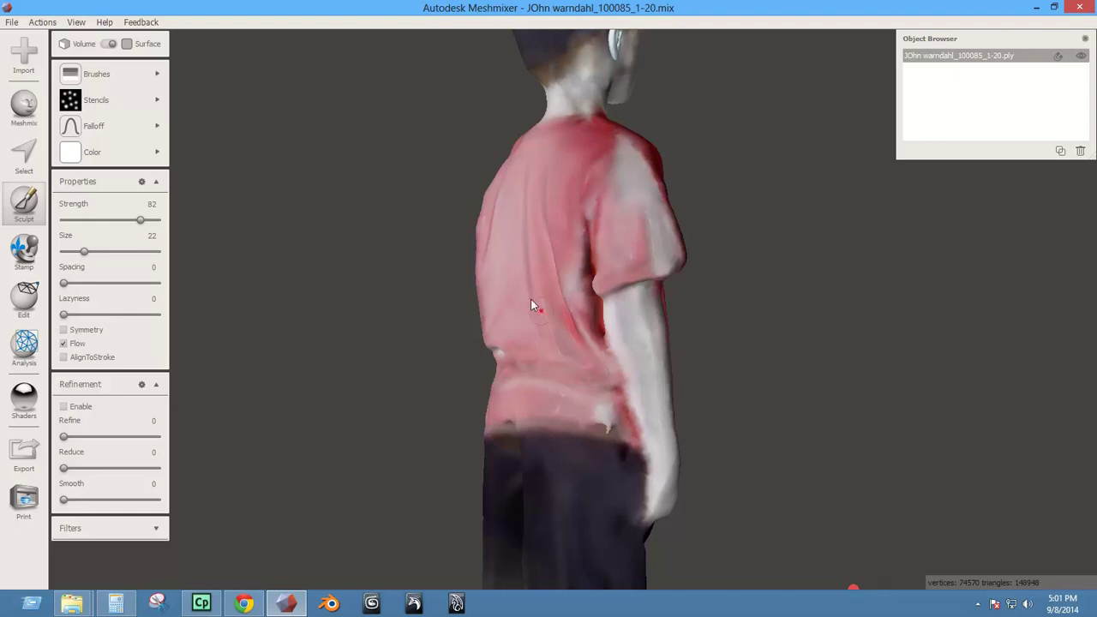
{"action": "right_click_drag", "start_coordinate": [531, 300], "coordinate": [552, 220]}
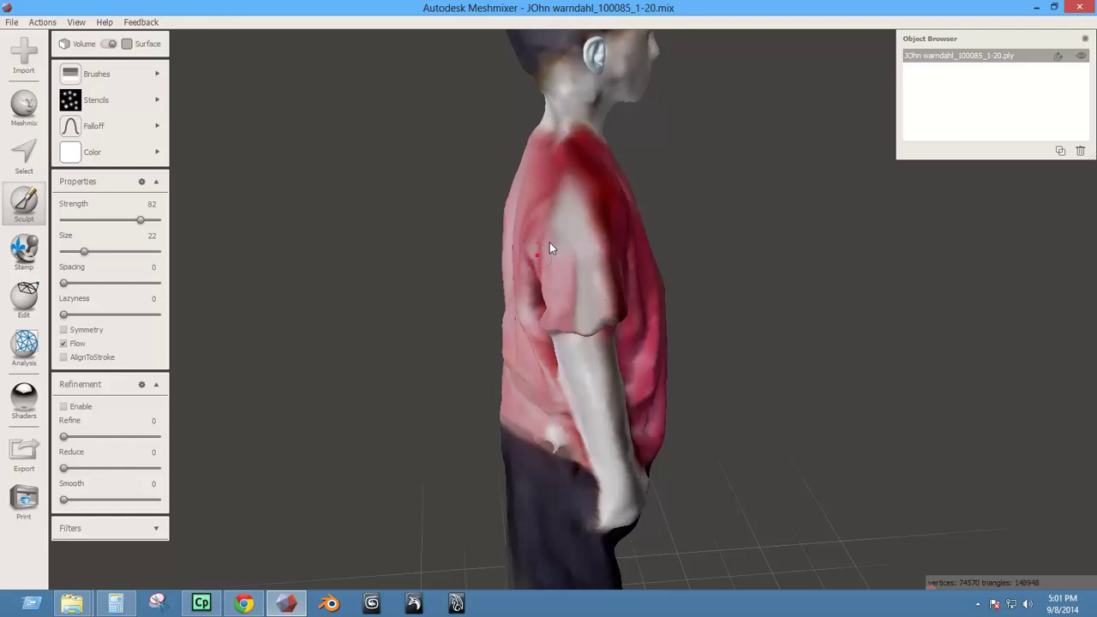
{"action": "right_click_drag", "start_coordinate": [495, 278], "coordinate": [616, 230]}
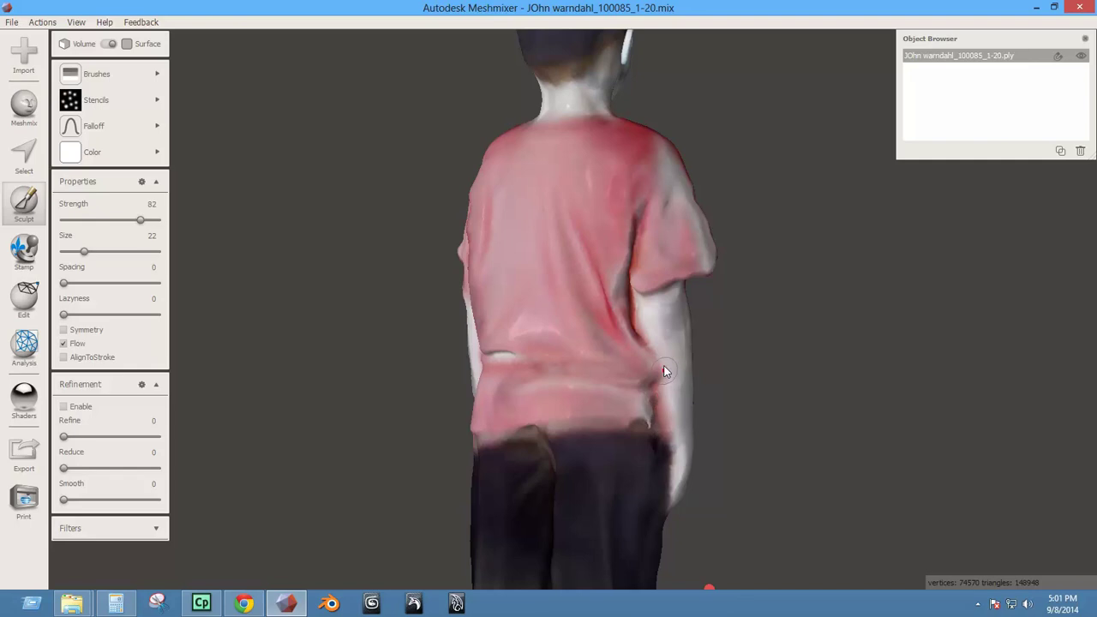
Smooth the color seams along the left sleeve, left arm and adjoining side of the shirt at brush size 22.
{"action": "right_click_drag", "start_coordinate": [636, 315], "coordinate": [528, 351]}
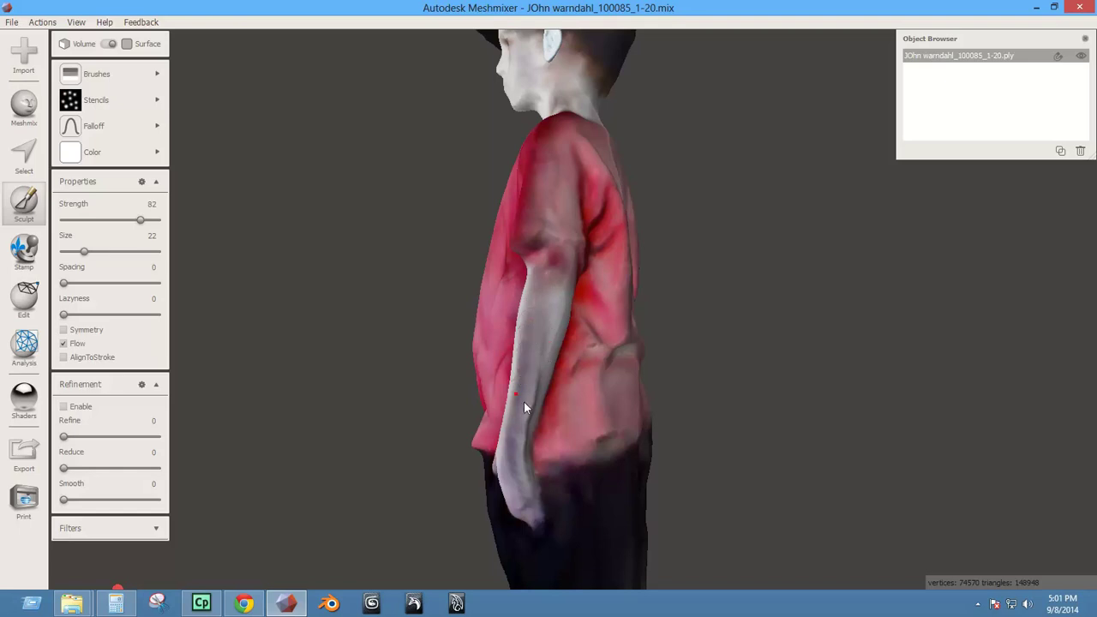
{"action": "right_click_drag", "start_coordinate": [523, 401], "coordinate": [601, 386]}
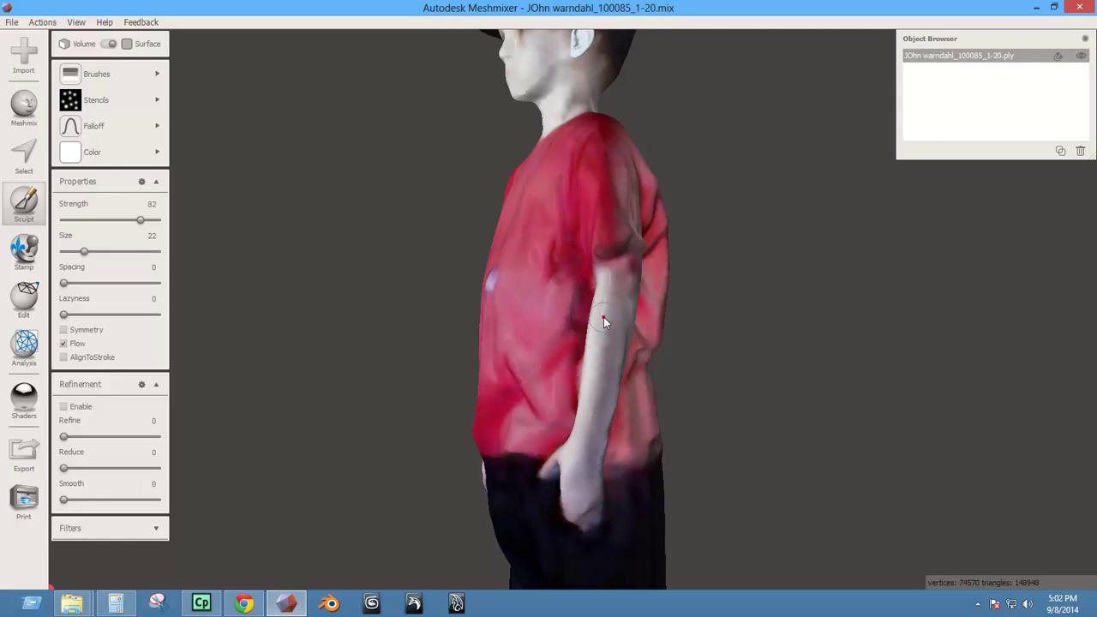
{"action": "right_click_drag", "start_coordinate": [604, 317], "coordinate": [466, 375]}
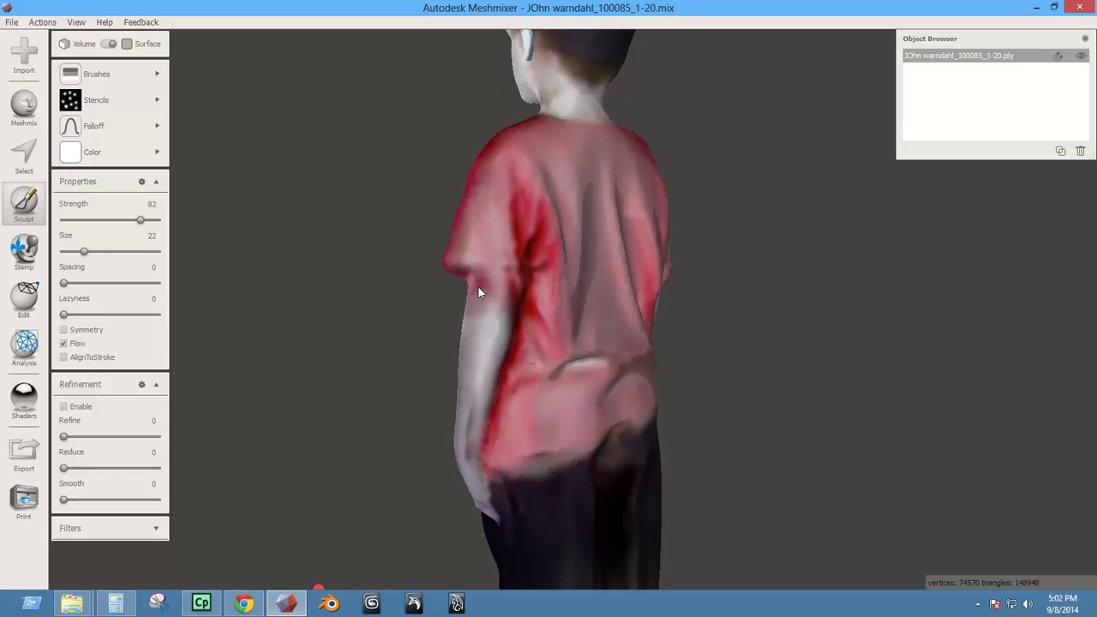
{"action": "right_click_drag", "start_coordinate": [503, 320], "coordinate": [601, 314]}
Smooth the color transitions around the collar, neck, jaw and cheeks, reducing the brush size to 16 for the face.
{"action": "scroll", "coordinate": [601, 352], "scroll_direction": "up", "scroll_amount": 3}
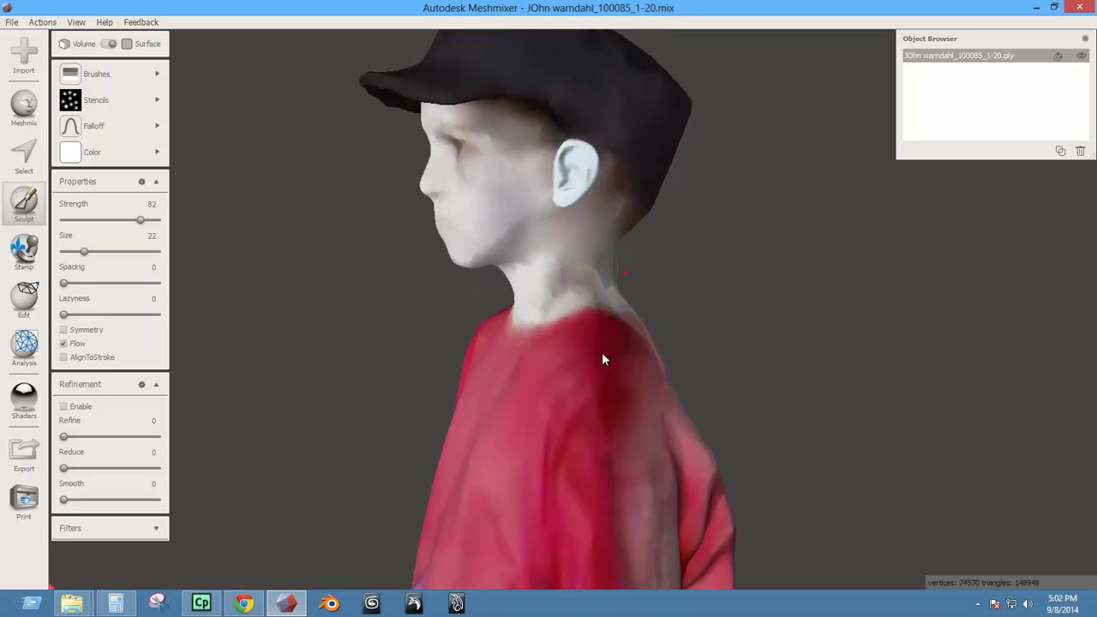
{"action": "scroll", "coordinate": [603, 359], "scroll_direction": "up", "scroll_amount": 2}
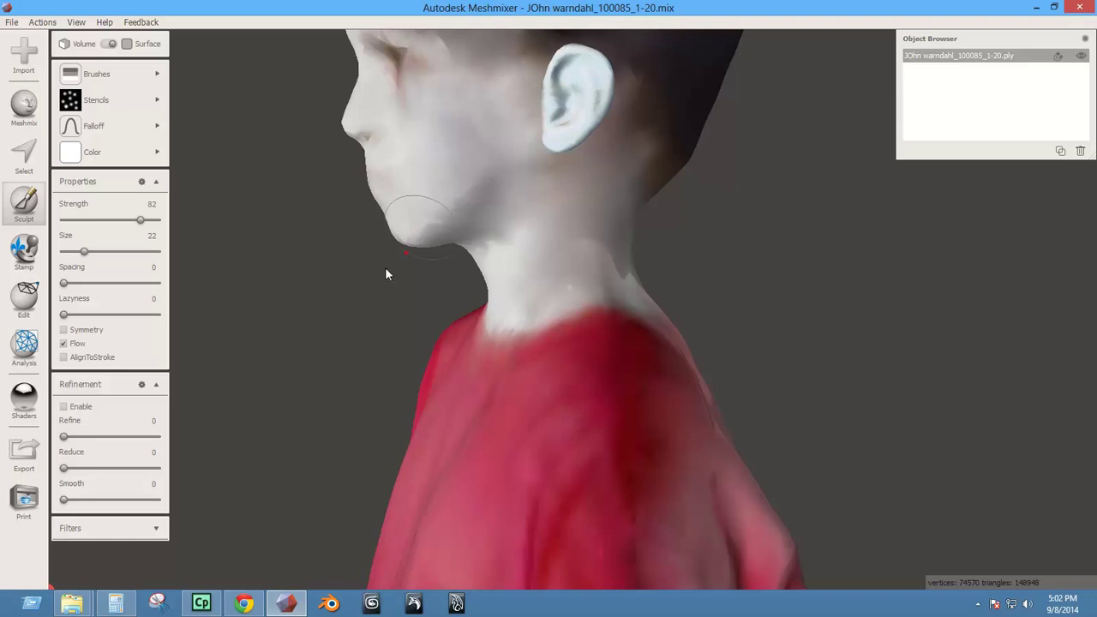
{"action": "right_click_drag", "start_coordinate": [385, 273], "coordinate": [661, 200]}
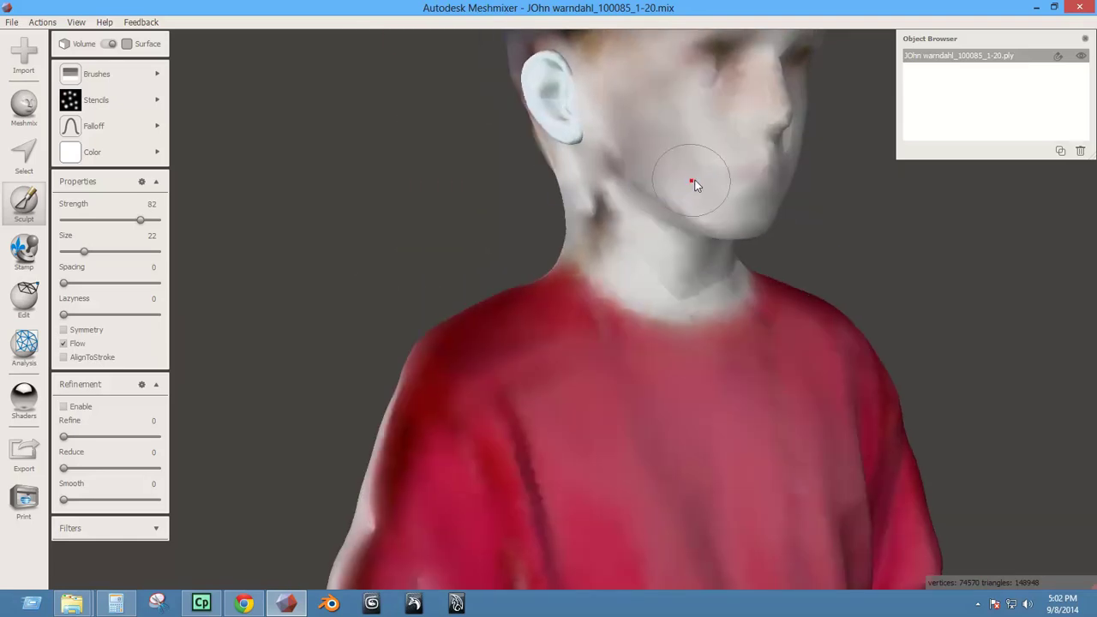
{"action": "key", "text": "bracketleft"}
{"action": "key", "text": "bracketleft"}
{"action": "key", "text": "bracketleft"}
{"action": "right_click_drag", "start_coordinate": [704, 154], "coordinate": [590, 166]}
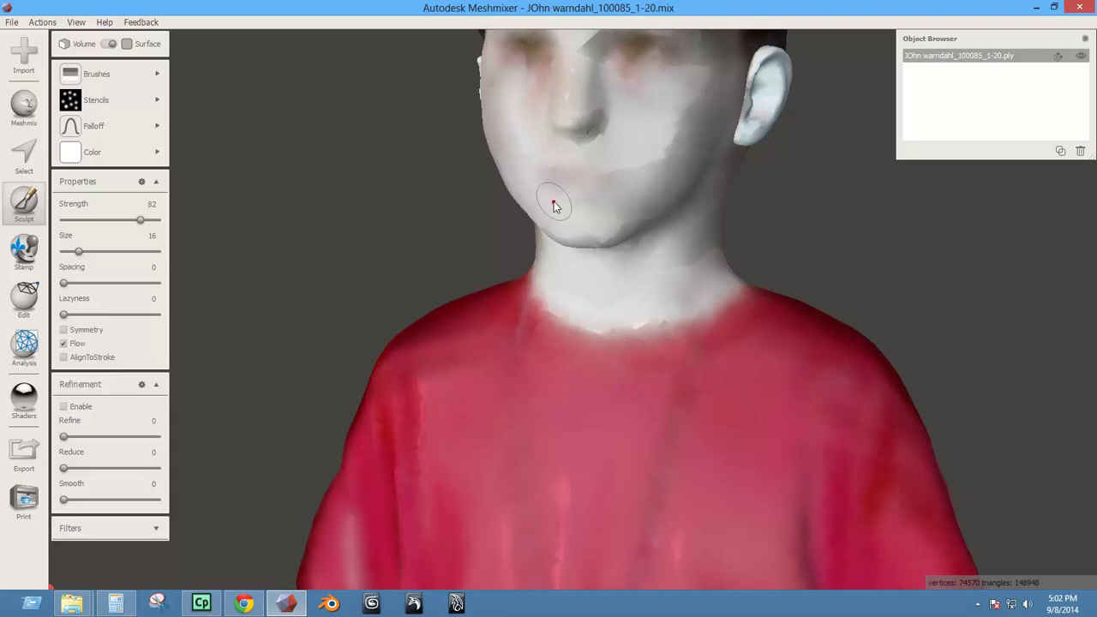
{"action": "right_click_drag", "start_coordinate": [591, 206], "coordinate": [500, 232]}
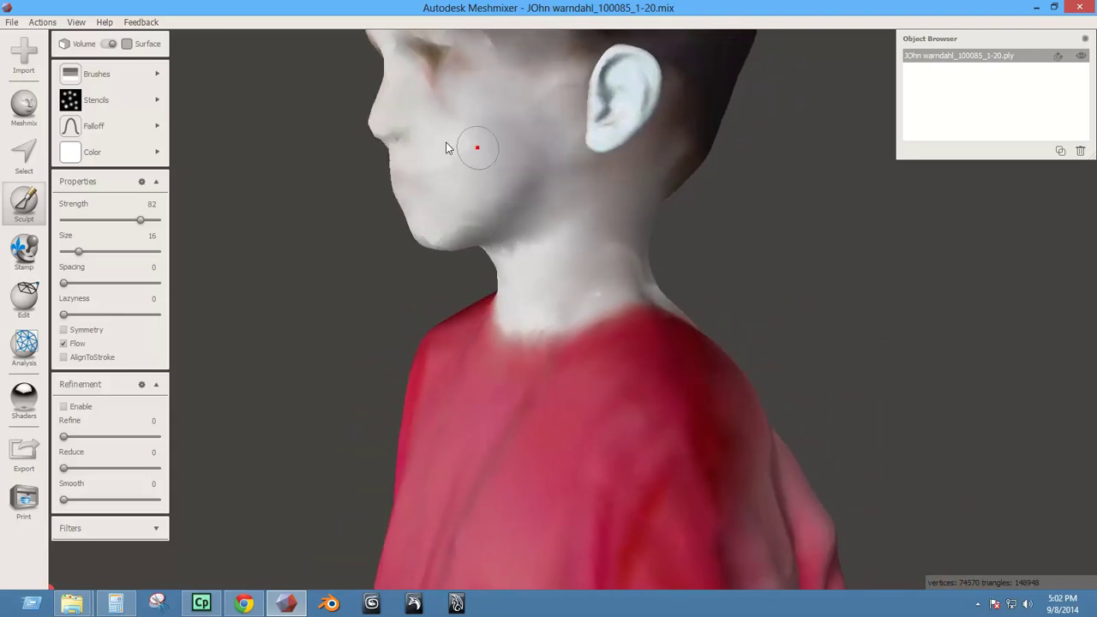
{"action": "mouse_move", "coordinate": [446, 143]}
{"action": "left_mouse_down"}
{"action": "mouse_move", "coordinate": [392, 135]}
{"action": "mouse_move", "coordinate": [407, 141]}
{"action": "left_mouse_up"}
Smooth the color around the left temple, behind the left ear and across the back of the neck.
{"action": "right_click_drag", "start_coordinate": [504, 159], "coordinate": [562, 249]}
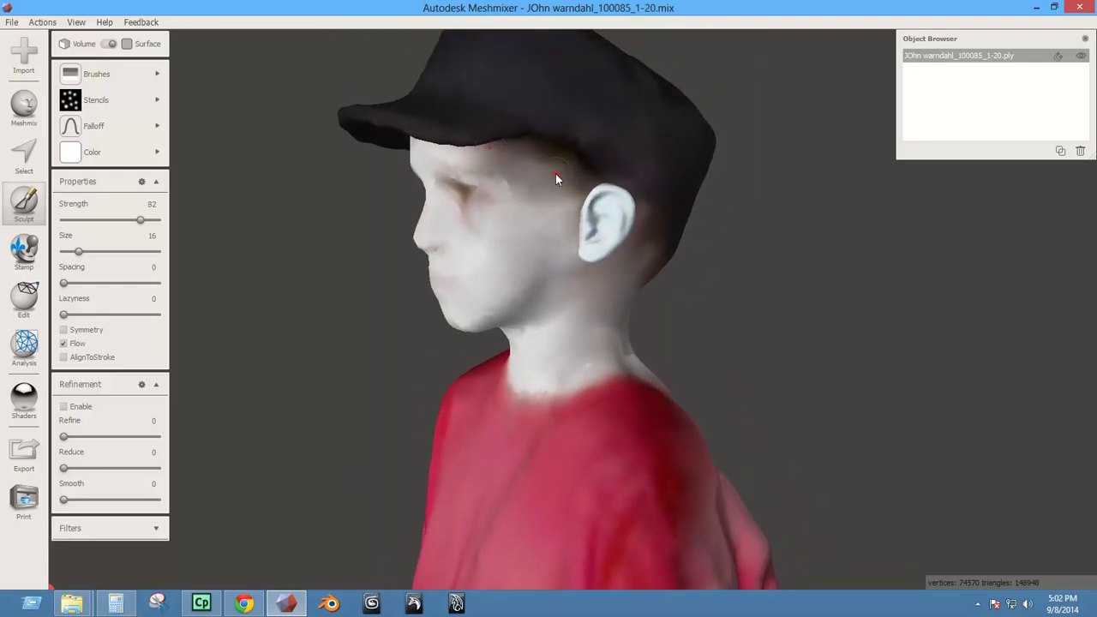
{"action": "right_click_drag", "start_coordinate": [555, 163], "coordinate": [460, 229]}
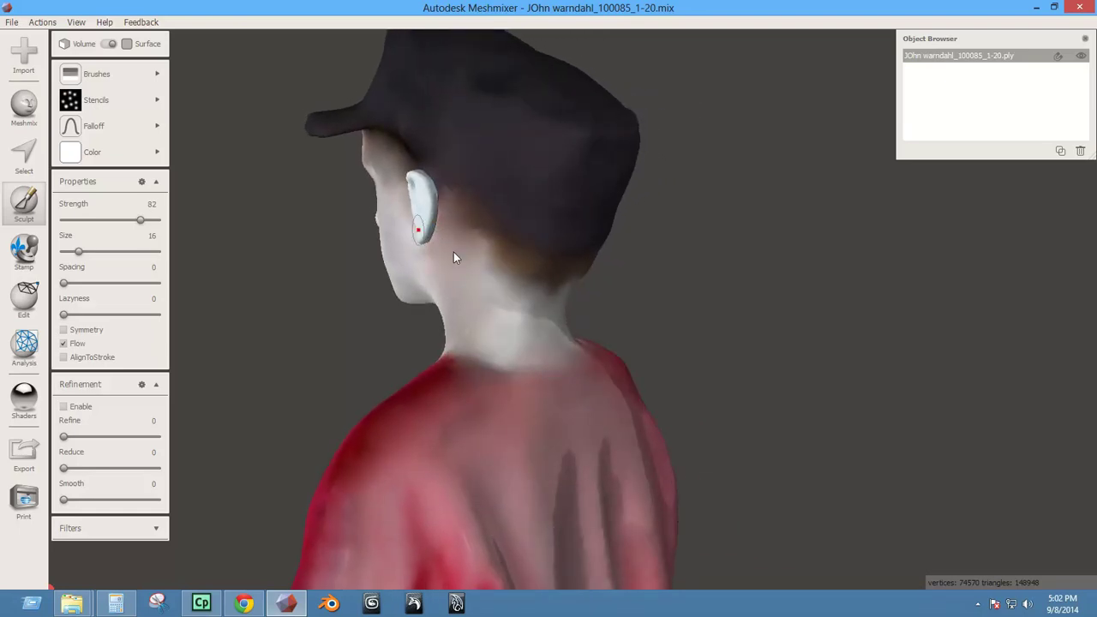
{"action": "right_click_drag", "start_coordinate": [455, 255], "coordinate": [409, 319]}
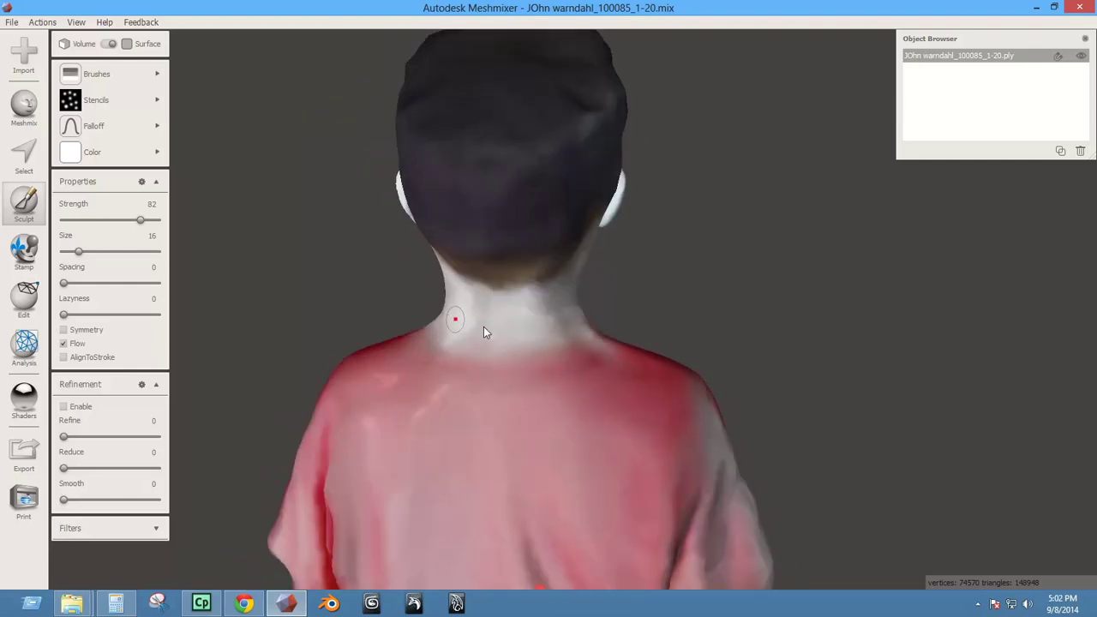
Blend the dark patches on the right side of the neck, below the right ear and along the jaw.
{"action": "right_click_drag", "start_coordinate": [541, 299], "coordinate": [509, 246]}
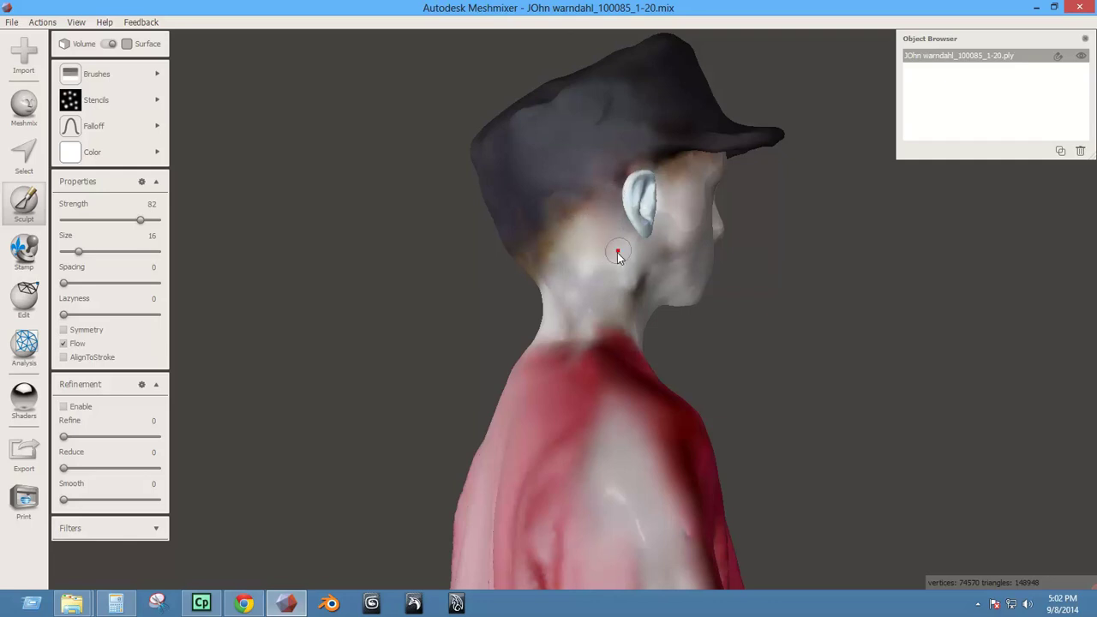
{"action": "mouse_move", "coordinate": [639, 310]}
{"action": "right_mouse_down"}
{"action": "mouse_move", "coordinate": [537, 314]}
{"action": "mouse_move", "coordinate": [632, 292]}
{"action": "right_mouse_up"}
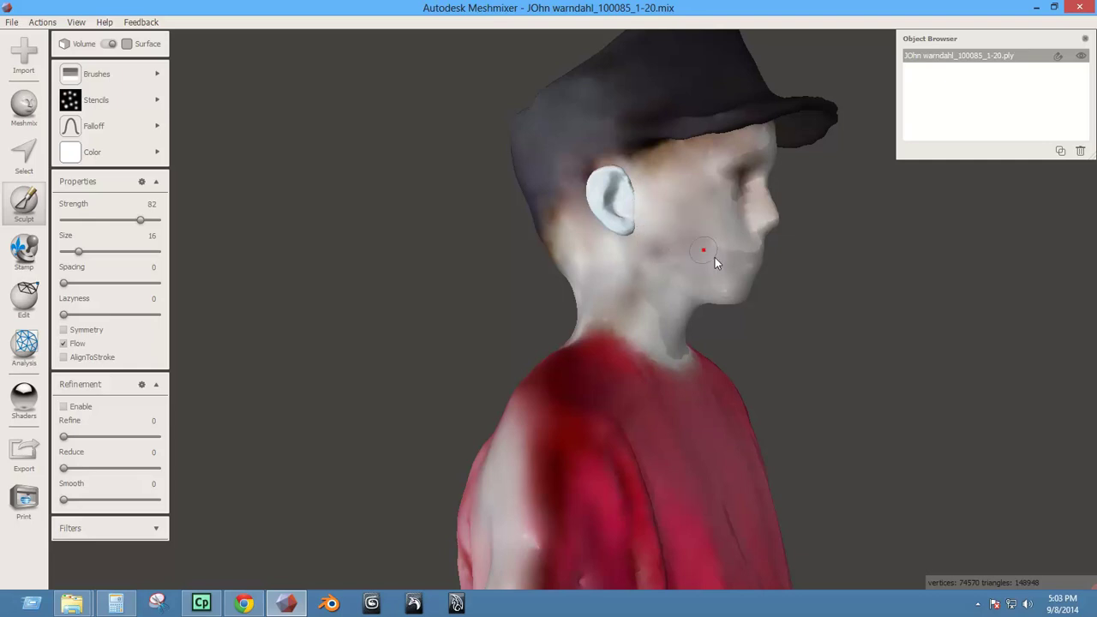
{"action": "right_click_drag", "start_coordinate": [678, 297], "coordinate": [713, 304]}
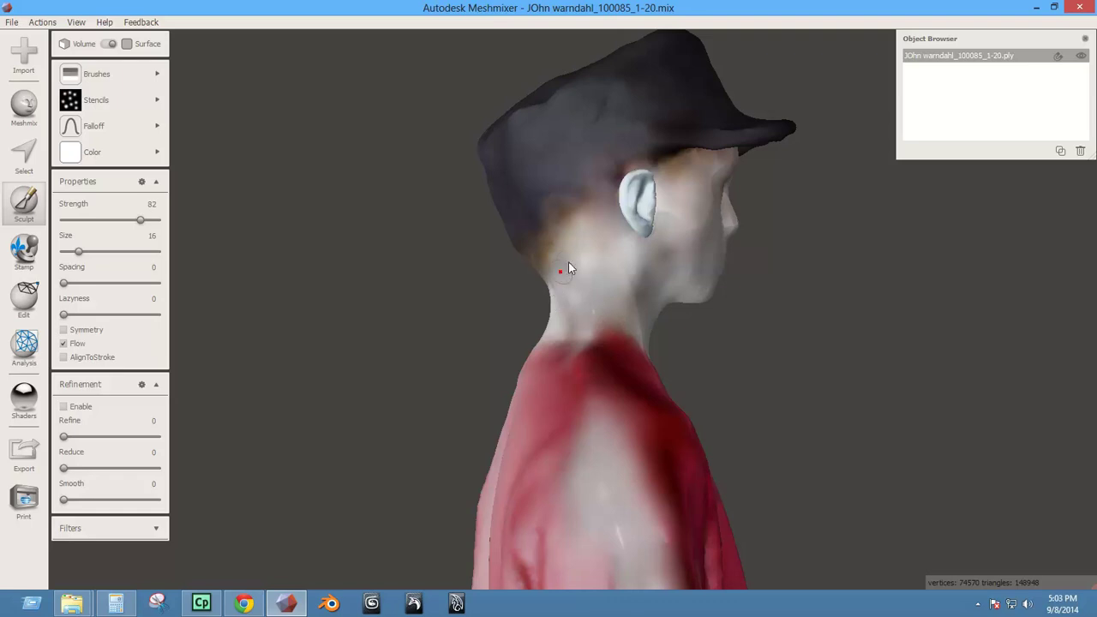
{"action": "right_click_drag", "start_coordinate": [704, 265], "coordinate": [502, 330]}
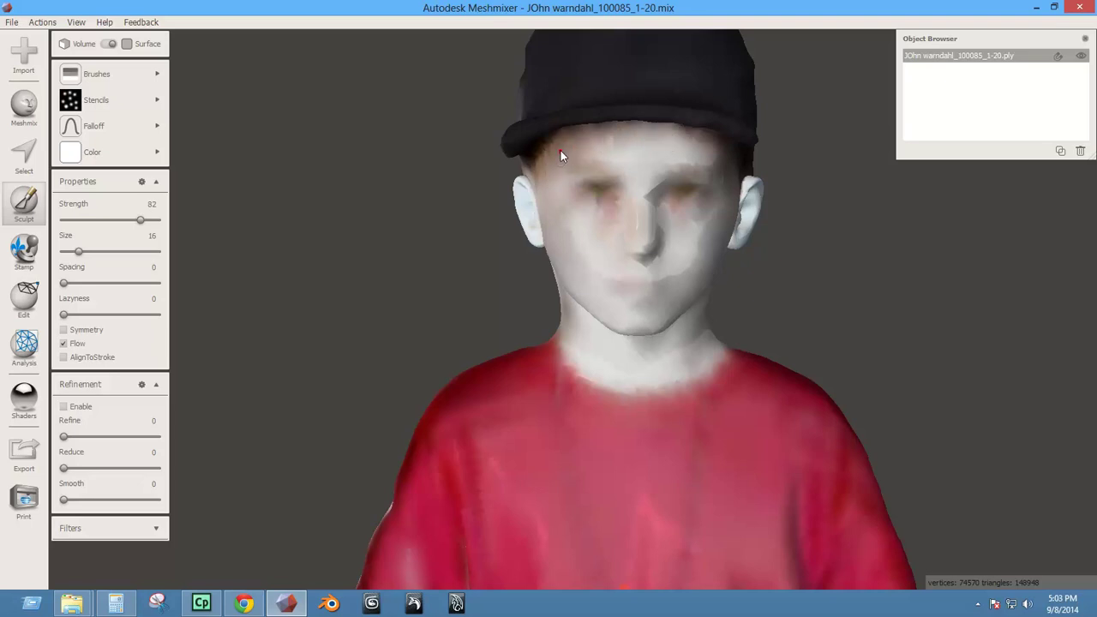
Switch to the PaintVertex brush and replace the dotted stencil with the plain white one.
{"action": "scroll", "coordinate": [587, 257], "scroll_direction": "down", "scroll_amount": 3}
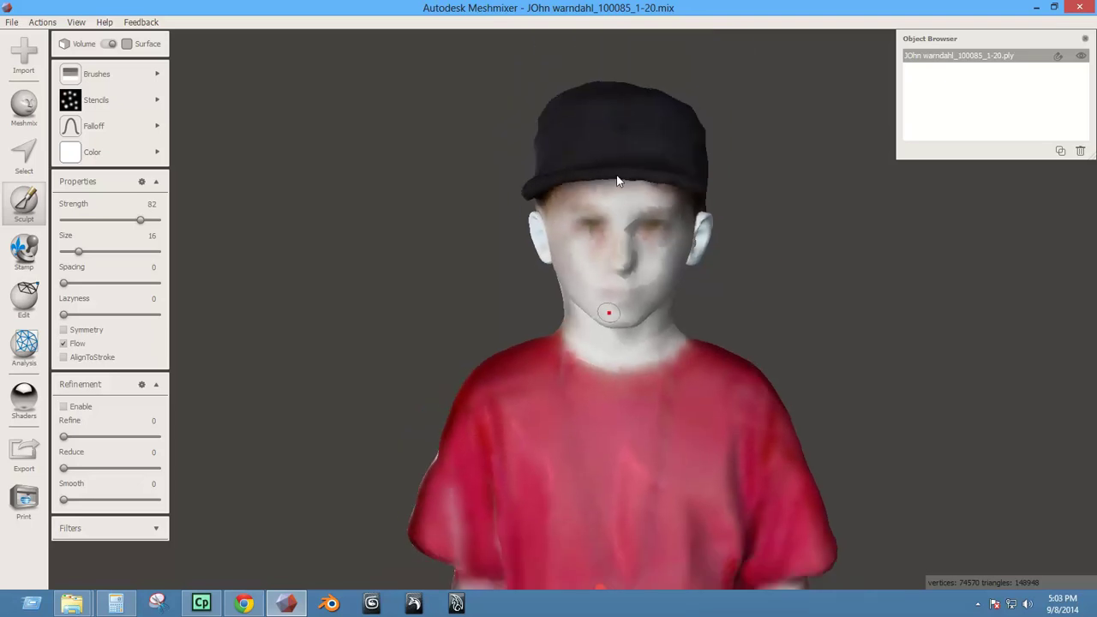
{"action": "right_click_drag", "start_coordinate": [592, 274], "coordinate": [610, 411]}
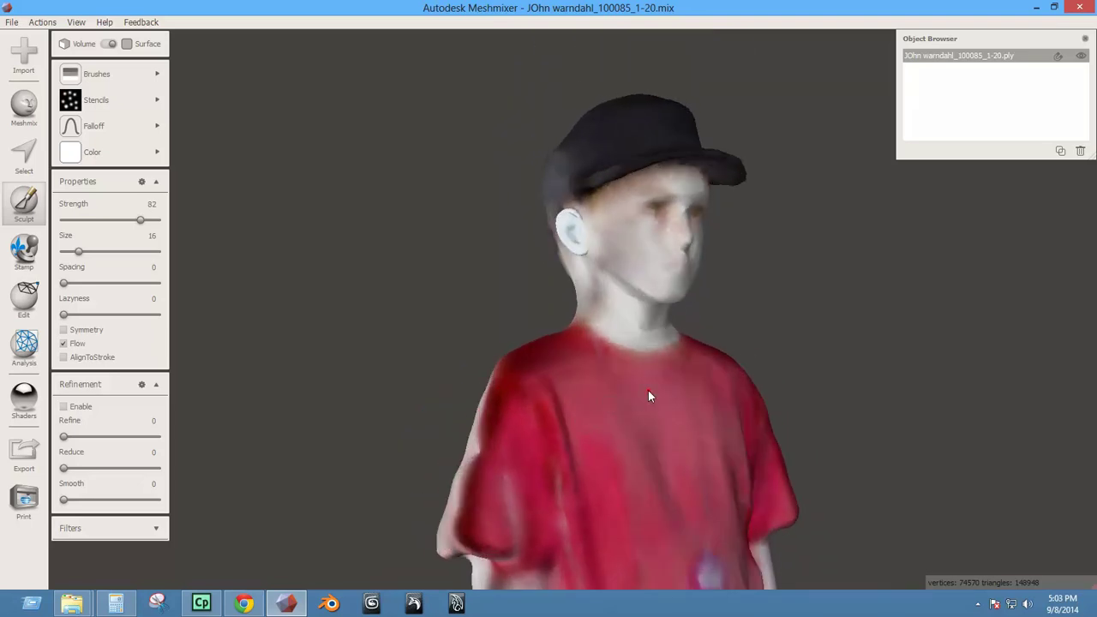
{"action": "left_click", "coordinate": [112, 73]}
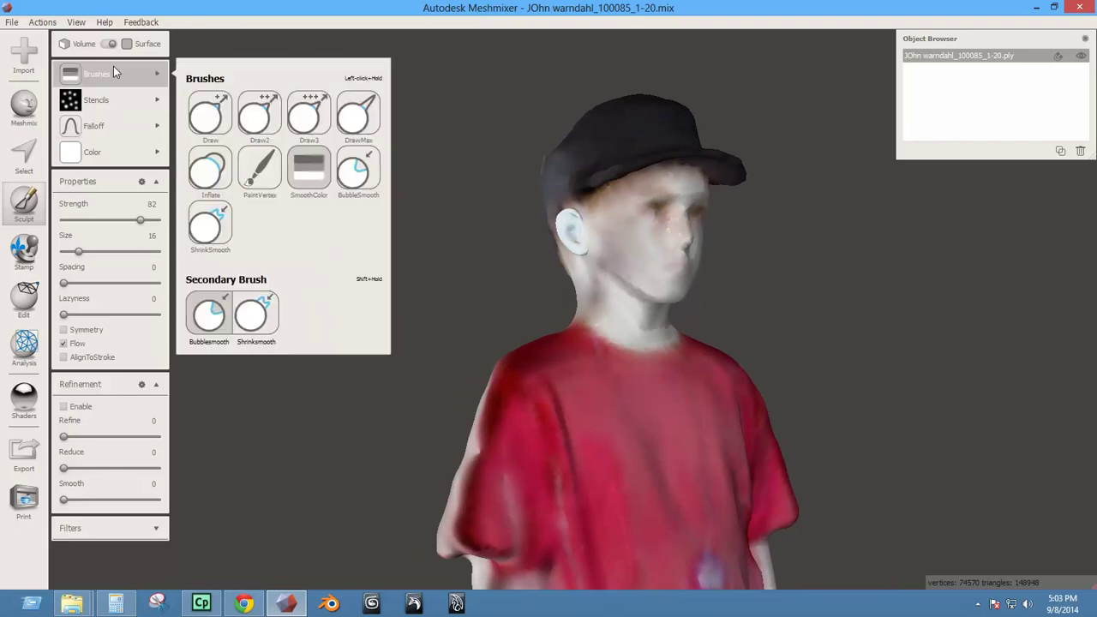
{"action": "left_click", "coordinate": [257, 172]}
{"action": "mouse_move", "coordinate": [107, 74]}
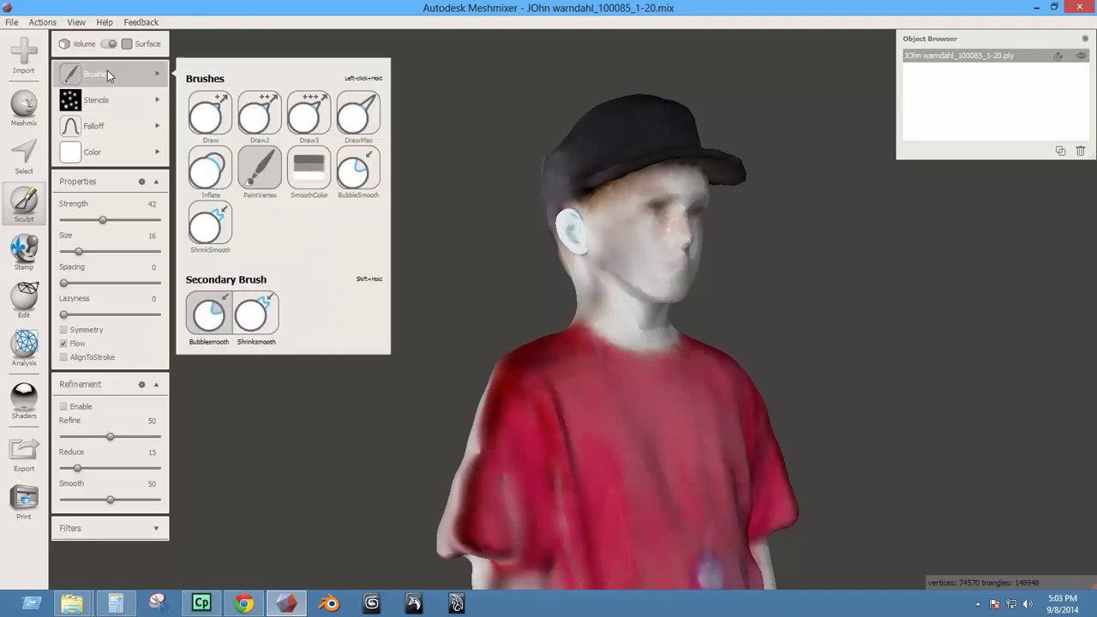
{"action": "mouse_move", "coordinate": [86, 153]}
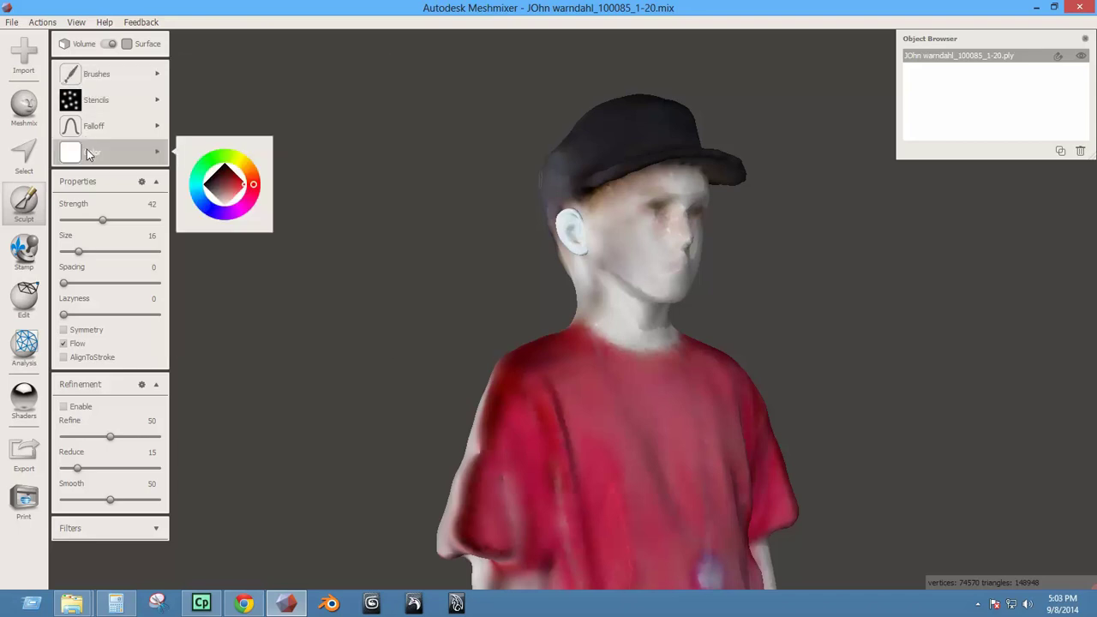
{"action": "scroll", "coordinate": [357, 273], "scroll_direction": "down", "scroll_amount": 3}
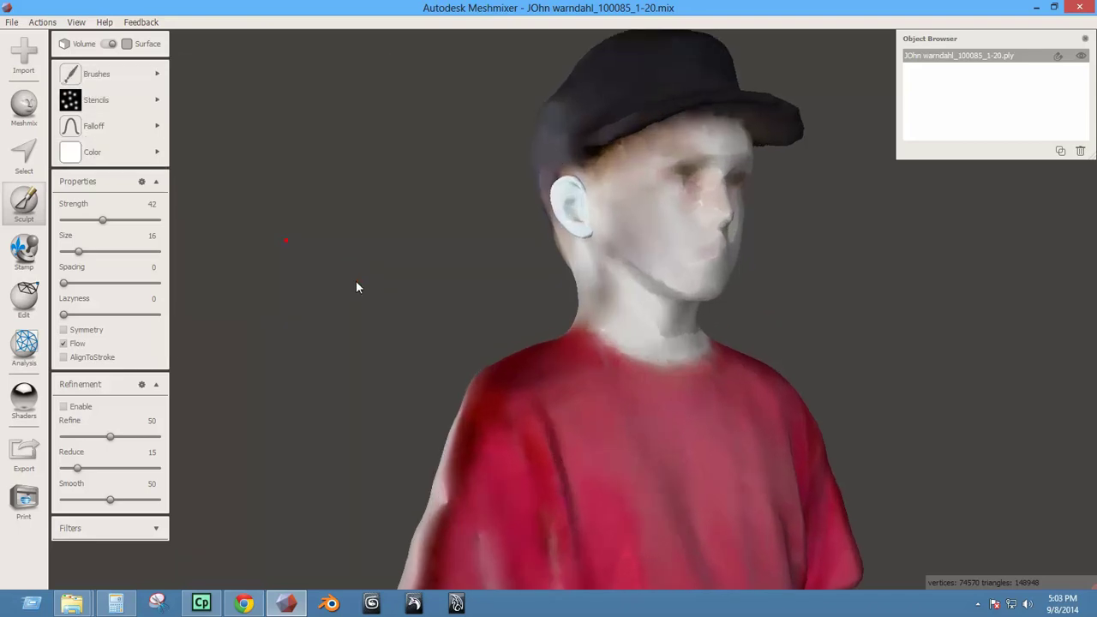
{"action": "scroll", "coordinate": [403, 292], "scroll_direction": "up", "scroll_amount": 3}
{"action": "mouse_move", "coordinate": [109, 102]}
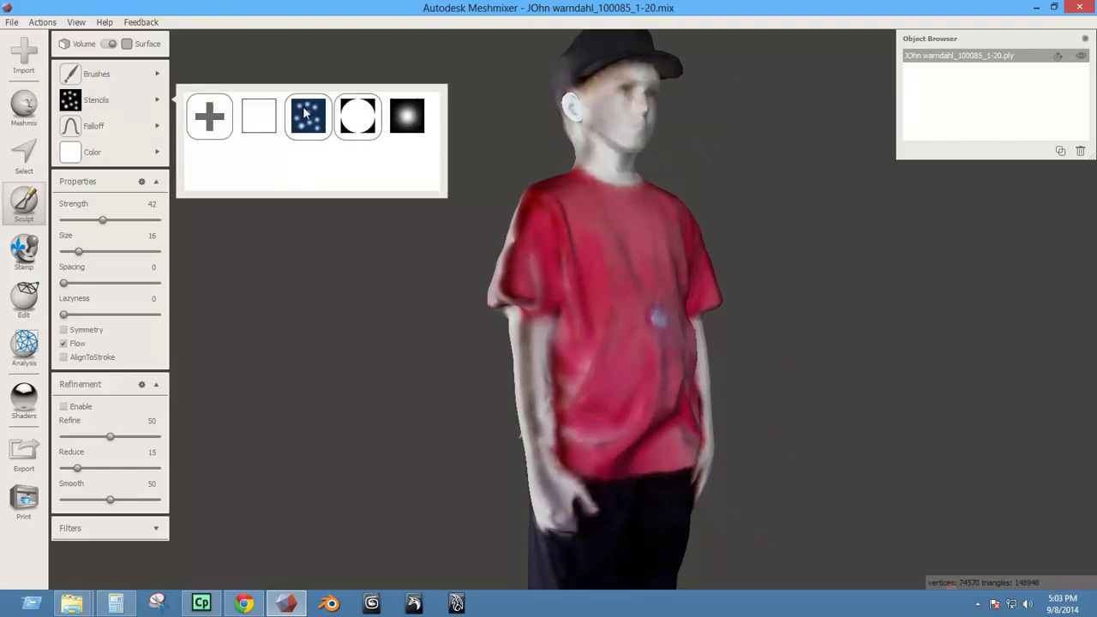
{"action": "left_click", "coordinate": [262, 119]}
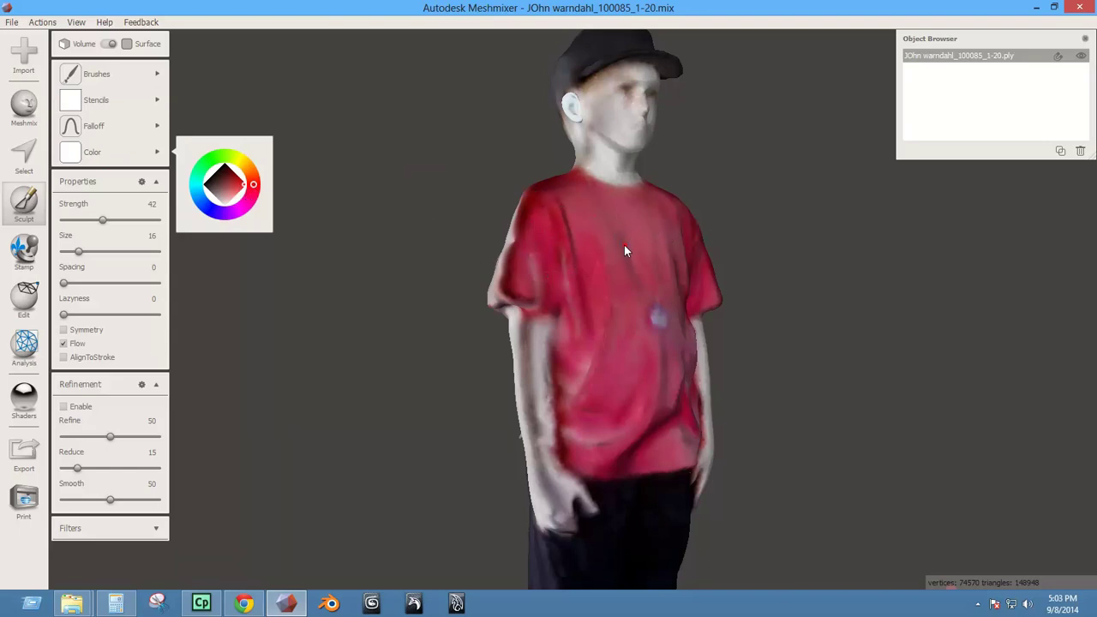
Set the paint brush size to 41, try a stroke across the shirt's chest at strength 42 and undo it.
{"action": "key", "text": "bracketright"}
{"action": "key", "text": "bracketright"}
{"action": "key", "text": "bracketright"}
{"action": "key", "text": "bracketright"}
{"action": "key", "text": "bracketright"}
{"action": "right_click_drag", "start_coordinate": [653, 272], "coordinate": [575, 299]}
{"action": "mouse_move", "coordinate": [552, 248]}
{"action": "left_mouse_down"}
{"action": "mouse_move", "coordinate": [644, 245]}
{"action": "mouse_move", "coordinate": [594, 247]}
{"action": "mouse_move", "coordinate": [629, 256]}
{"action": "left_mouse_up"}
{"action": "key", "text": "ctrl+z"}
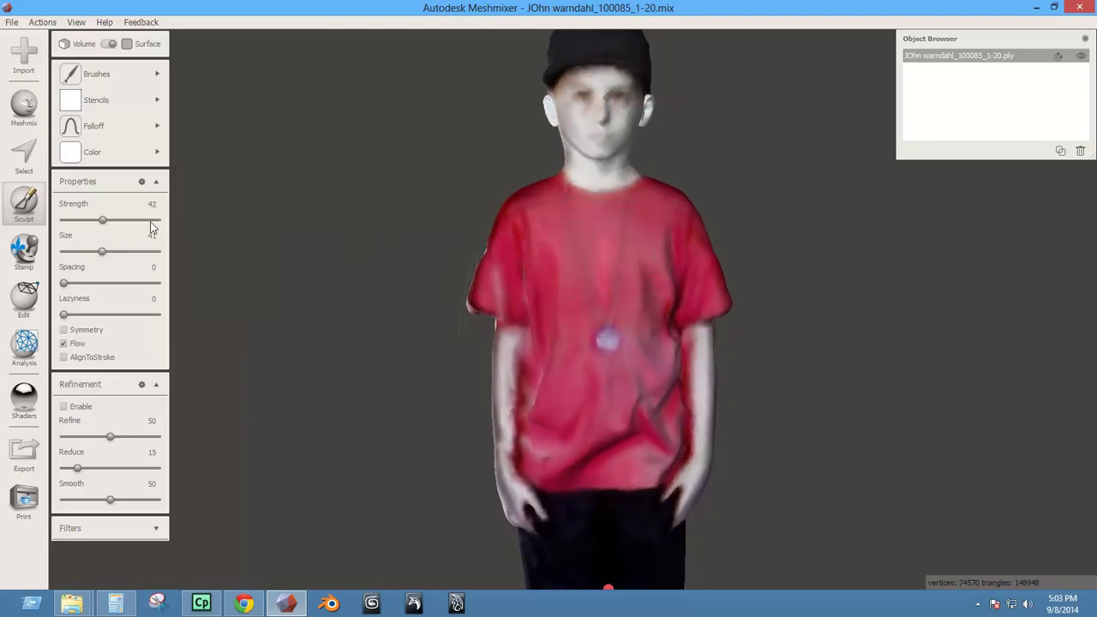
Lower the brush strength to 10 and paint the front of the shirt a more even red.
{"action": "key", "text": "Down"}
{"action": "key", "text": "Down"}
{"action": "key", "text": "Down"}
{"action": "key", "text": "Down"}
{"action": "key", "text": "Down"}
{"action": "key", "text": "Down"}
{"action": "key", "text": "Down"}
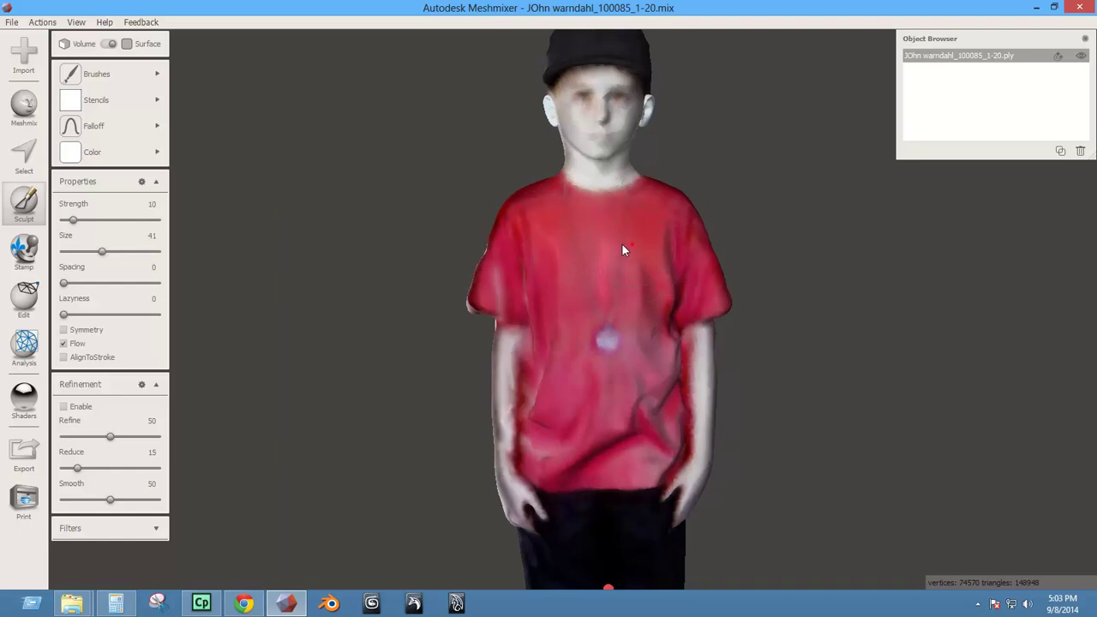
{"action": "right_click_drag", "start_coordinate": [549, 329], "coordinate": [619, 290]}
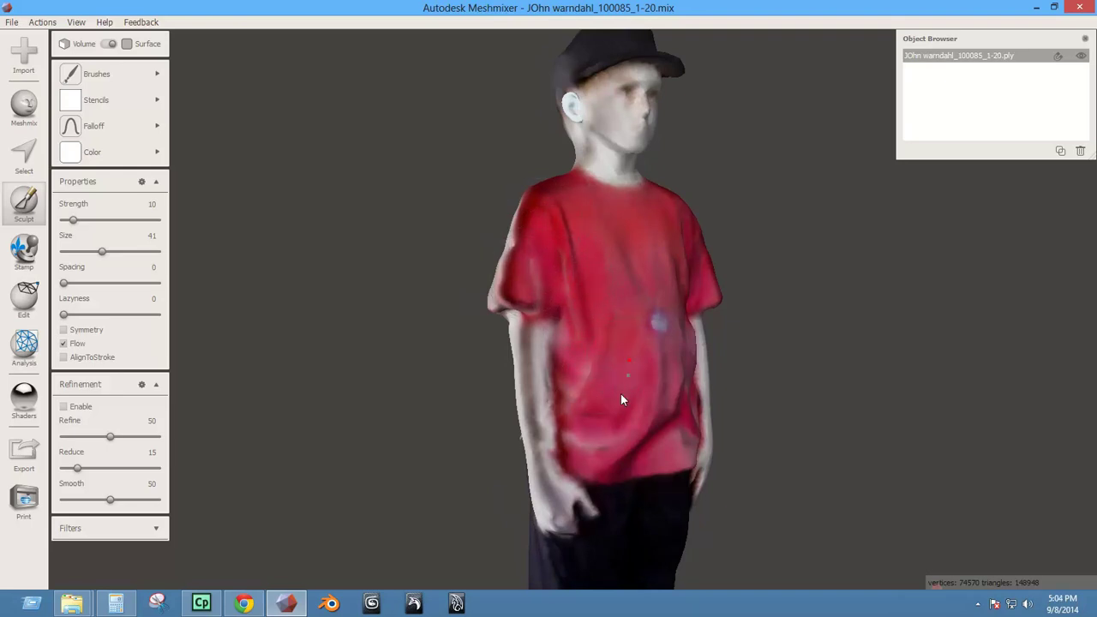
{"action": "mouse_move", "coordinate": [642, 394]}
{"action": "right_mouse_down"}
{"action": "mouse_move", "coordinate": [559, 401]}
{"action": "mouse_move", "coordinate": [587, 367]}
{"action": "right_mouse_up"}
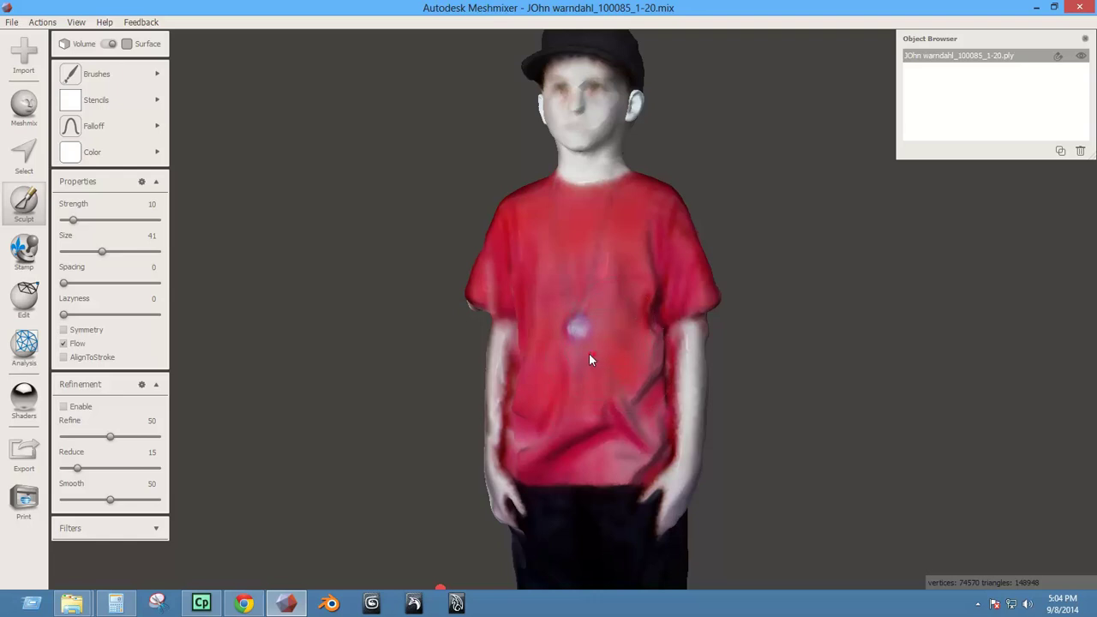
{"action": "mouse_move", "coordinate": [630, 392]}
{"action": "left_mouse_down"}
{"action": "mouse_move", "coordinate": [637, 450]}
{"action": "mouse_move", "coordinate": [614, 471]}
{"action": "mouse_move", "coordinate": [579, 459]}
{"action": "mouse_move", "coordinate": [593, 433]}
{"action": "left_mouse_up"}
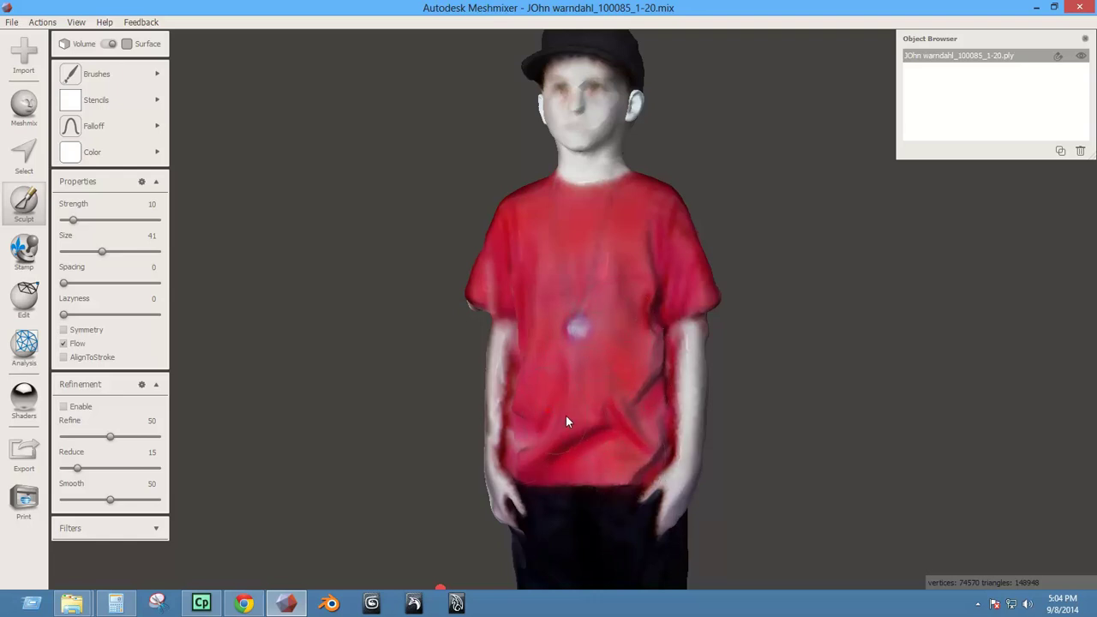
{"action": "right_click_drag", "start_coordinate": [566, 422], "coordinate": [621, 436]}
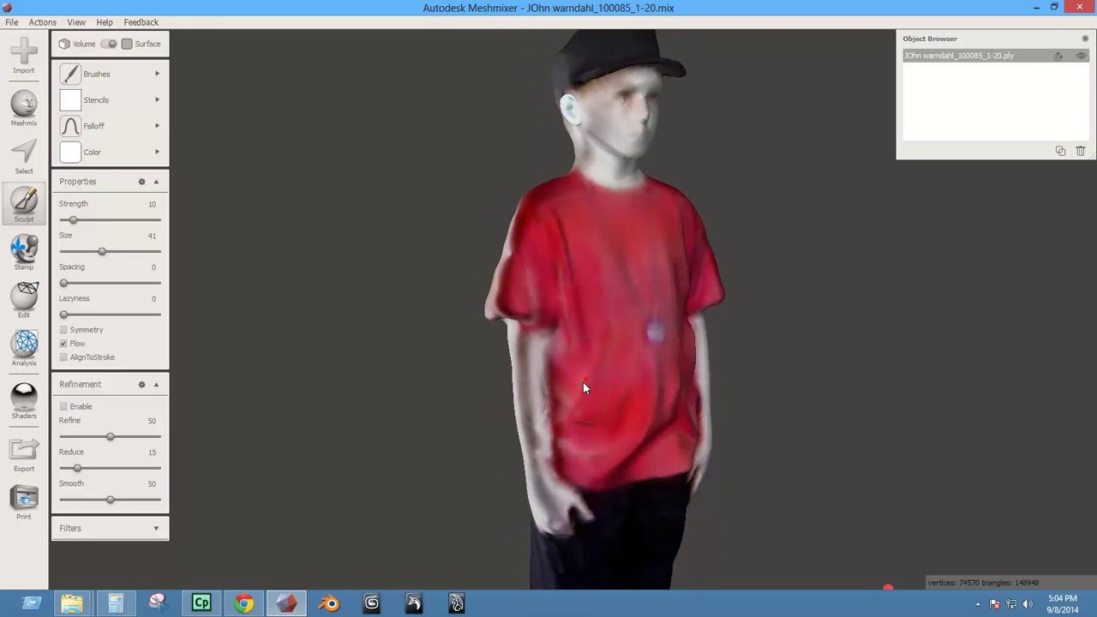
Reduce the brush size to 24 and paint red over the lower front and right side of the shirt.
{"action": "key", "text": "bracketleft"}
{"action": "key", "text": "bracketleft"}
{"action": "key", "text": "bracketleft"}
{"action": "key", "text": "bracketleft"}
{"action": "key", "text": "bracketleft"}
{"action": "key", "text": "bracketleft"}
{"action": "key", "text": "bracketleft"}
{"action": "key", "text": "bracketleft"}
{"action": "key", "text": "bracketleft"}
{"action": "key", "text": "bracketleft"}
{"action": "key", "text": "bracketleft"}
{"action": "key", "text": "bracketleft"}
{"action": "key", "text": "bracketleft"}
{"action": "key", "text": "bracketleft"}
{"action": "key", "text": "bracketleft"}
{"action": "key", "text": "bracketleft"}
{"action": "key", "text": "bracketleft"}
{"action": "right_click_drag", "start_coordinate": [576, 313], "coordinate": [626, 377]}
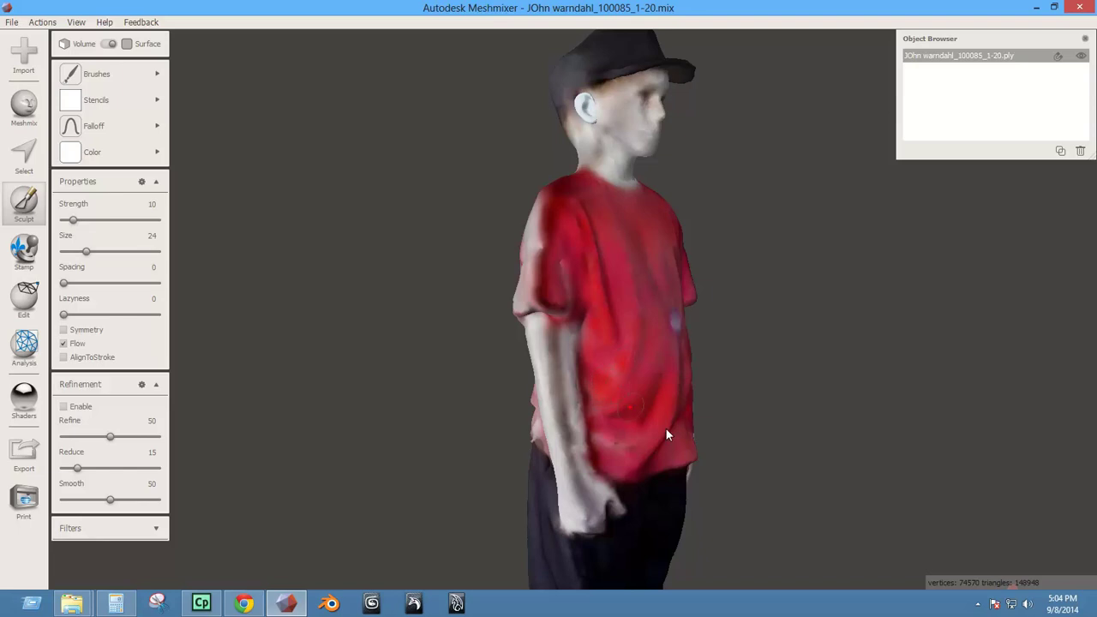
Change the paint color to a dark red for the shirt.
{"action": "left_click", "coordinate": [94, 152]}
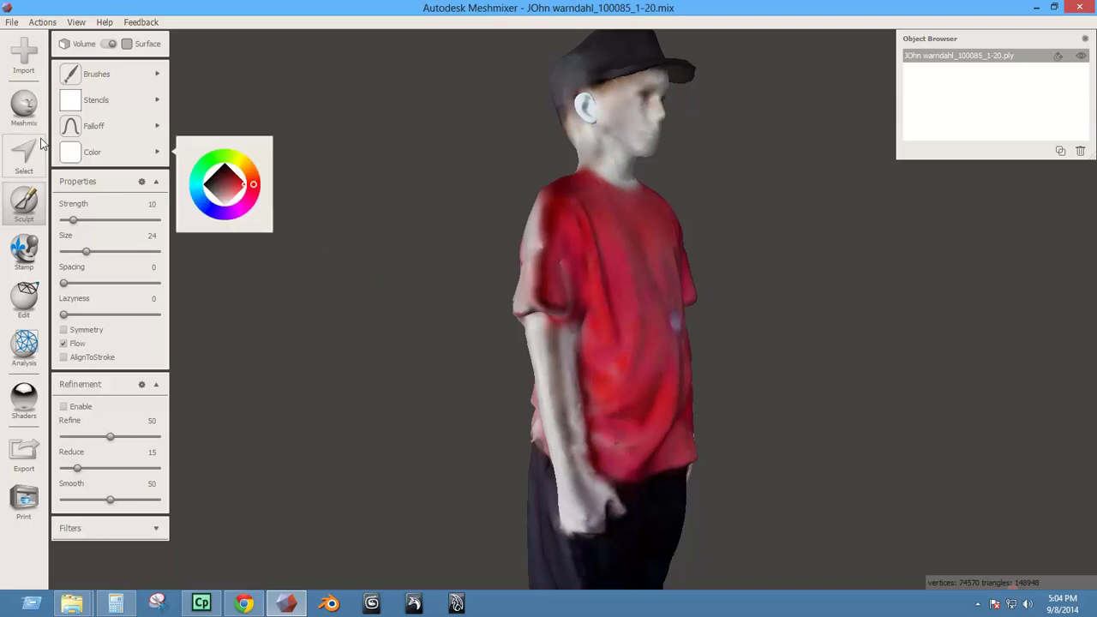
{"action": "left_click", "coordinate": [233, 180]}
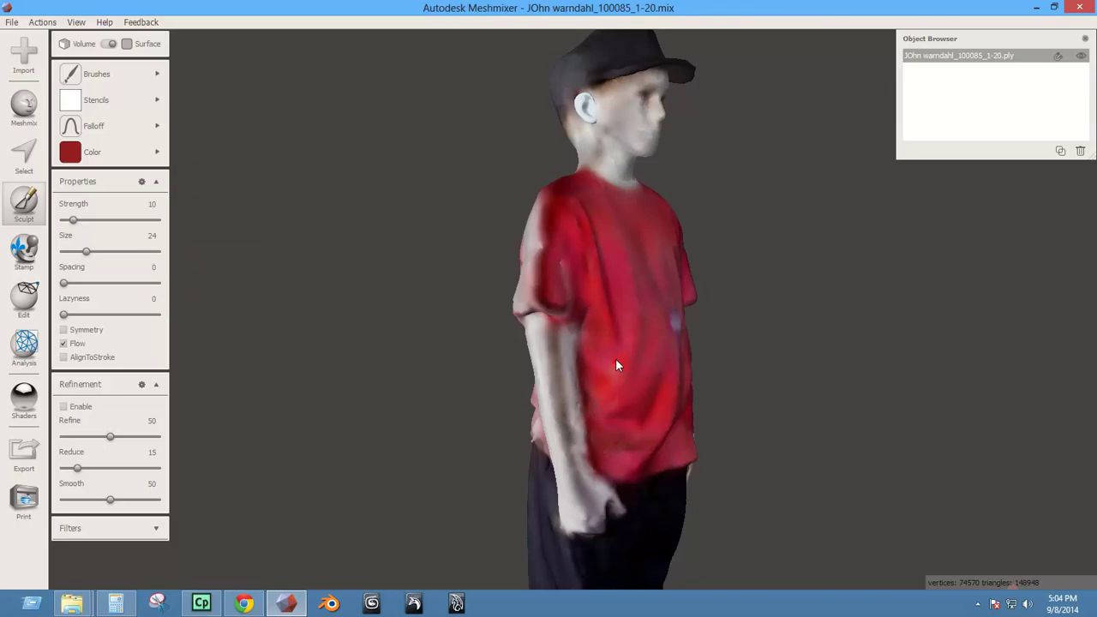
Enlarge the brush size to 41 and paint dark red over the lower back of the shirt.
{"action": "right_click_drag", "start_coordinate": [605, 391], "coordinate": [456, 368]}
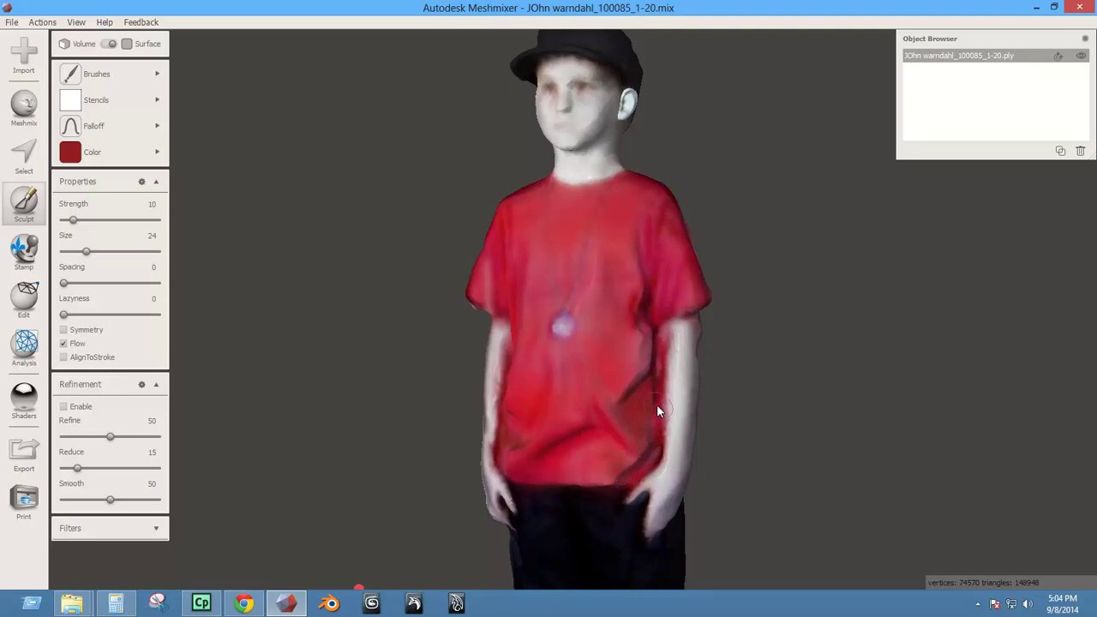
{"action": "right_click_drag", "start_coordinate": [654, 420], "coordinate": [451, 410]}
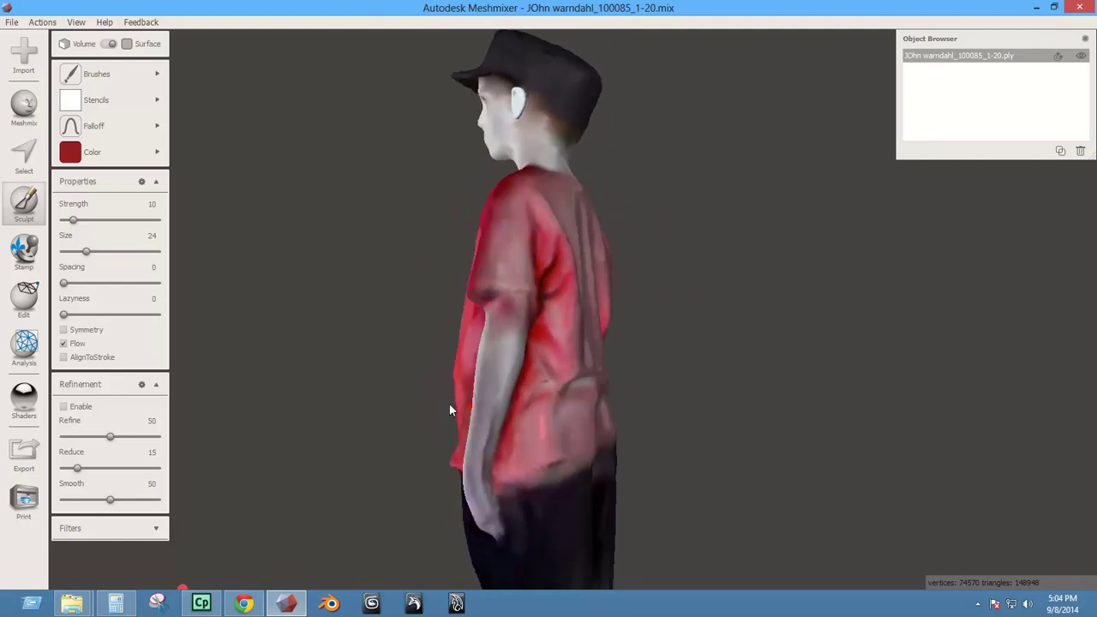
{"action": "right_click_drag", "start_coordinate": [518, 318], "coordinate": [427, 321]}
{"action": "scroll", "coordinate": [428, 343], "scroll_direction": "up", "scroll_amount": 6}
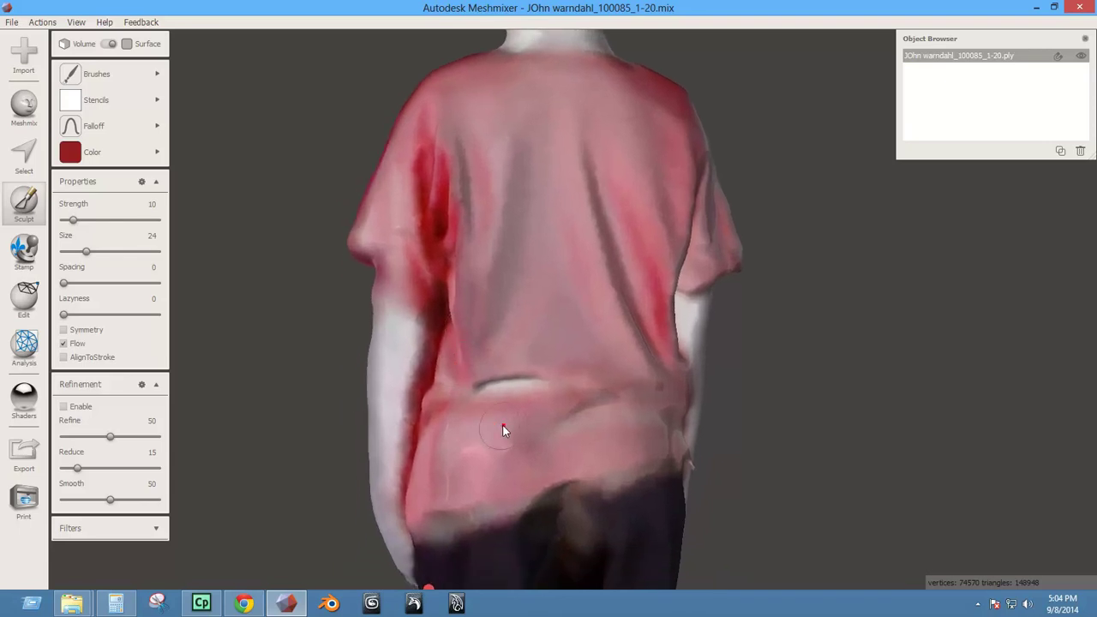
{"action": "key", "text": "bracketright"}
{"action": "key", "text": "bracketright"}
{"action": "key", "text": "bracketright"}
{"action": "key", "text": "bracketright"}
{"action": "scroll", "coordinate": [500, 475], "scroll_direction": "down", "scroll_amount": 4}
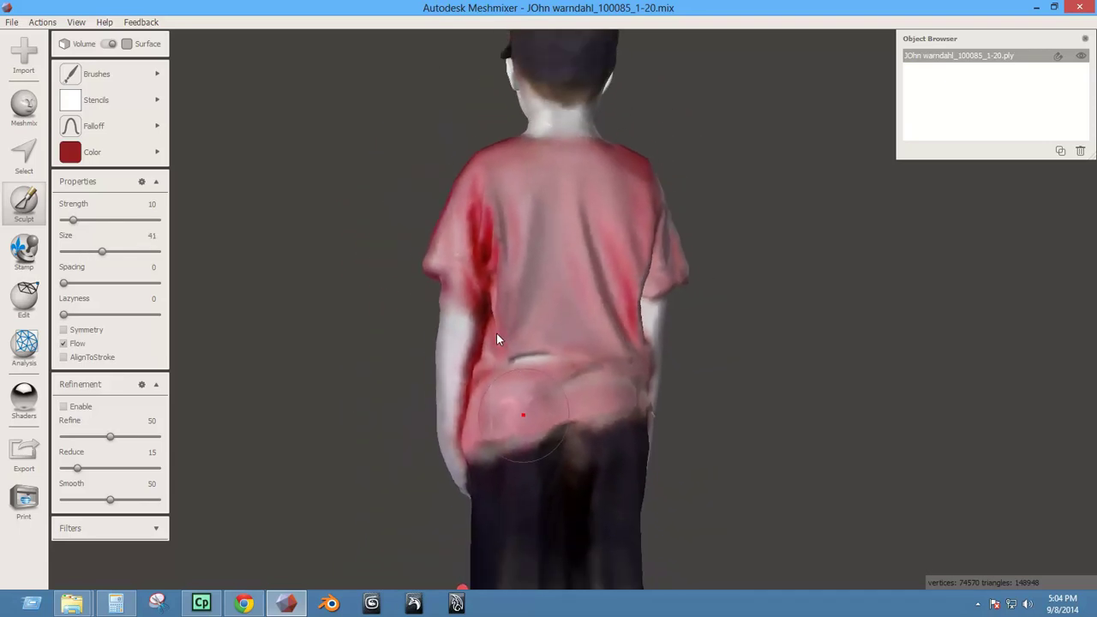
{"action": "right_click_drag", "start_coordinate": [497, 333], "coordinate": [514, 444]}
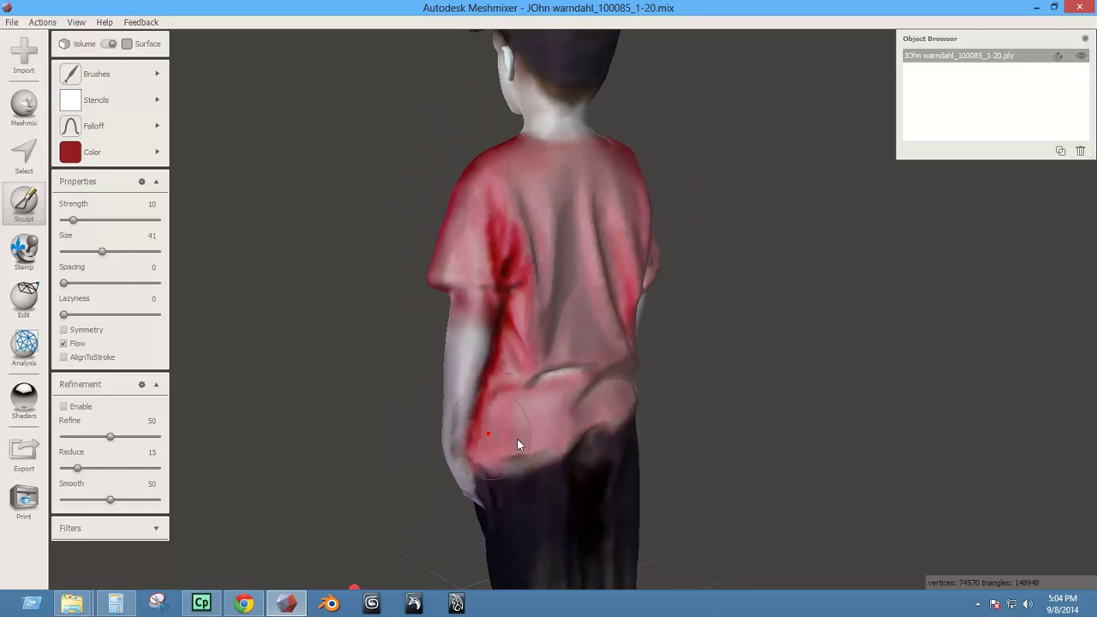
{"action": "mouse_move", "coordinate": [517, 439]}
{"action": "left_mouse_down"}
{"action": "mouse_move", "coordinate": [528, 426]}
{"action": "mouse_move", "coordinate": [496, 413]}
{"action": "left_mouse_up"}
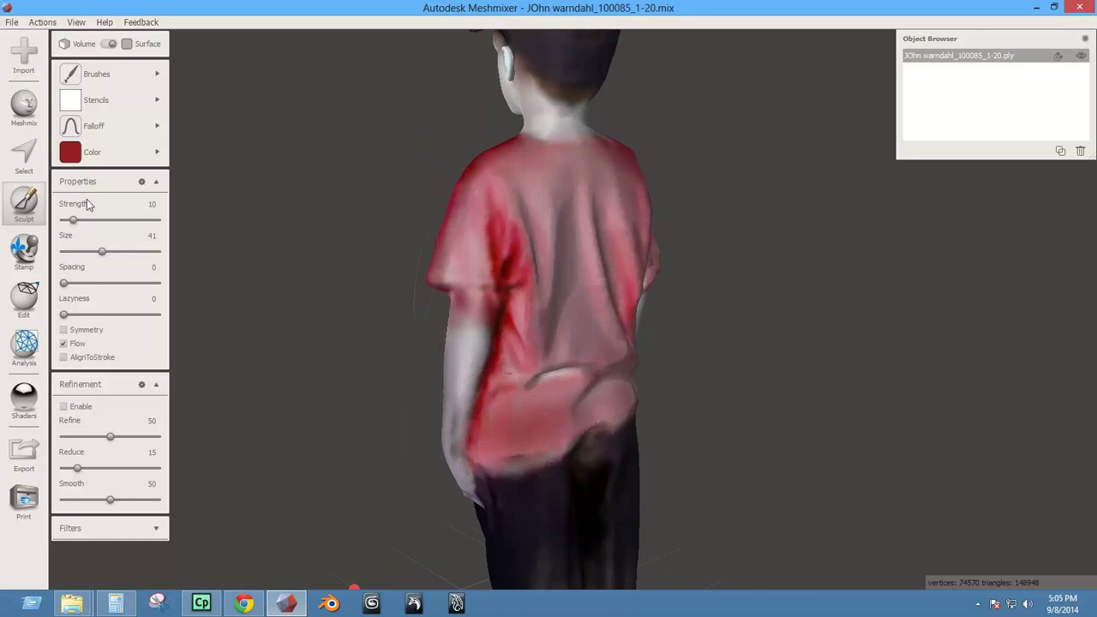
Change the paint color to bright red and cover the back of the shirt and both sleeves.
{"action": "left_click", "coordinate": [154, 151]}
{"action": "left_click", "coordinate": [246, 188]}
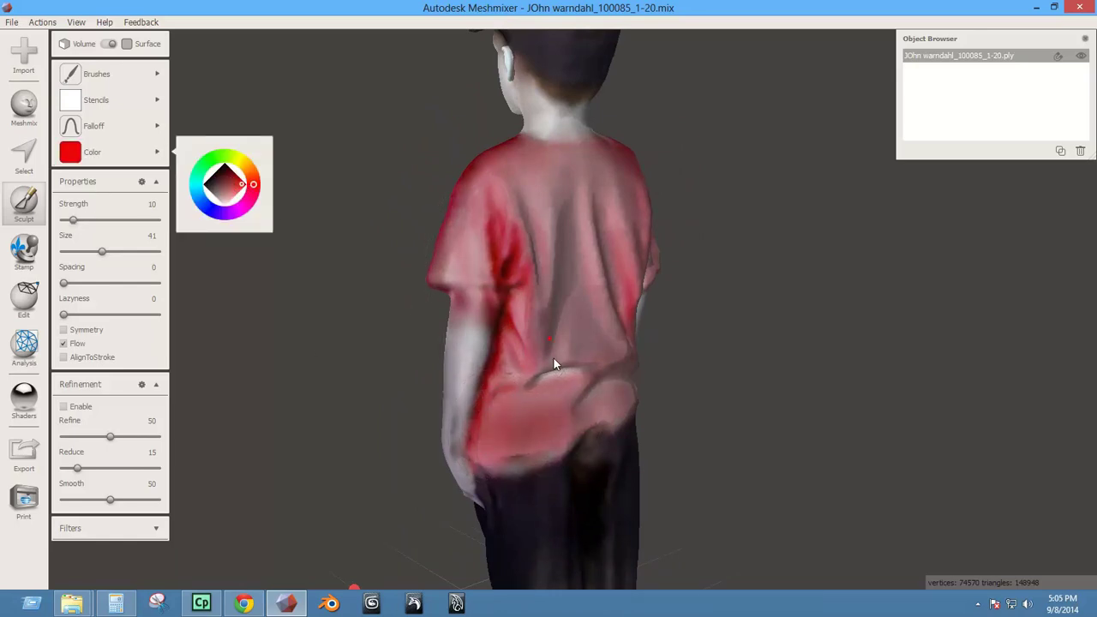
{"action": "mouse_move", "coordinate": [502, 438]}
{"action": "left_mouse_down"}
{"action": "mouse_move", "coordinate": [576, 416]}
{"action": "mouse_move", "coordinate": [578, 378]}
{"action": "left_mouse_up"}
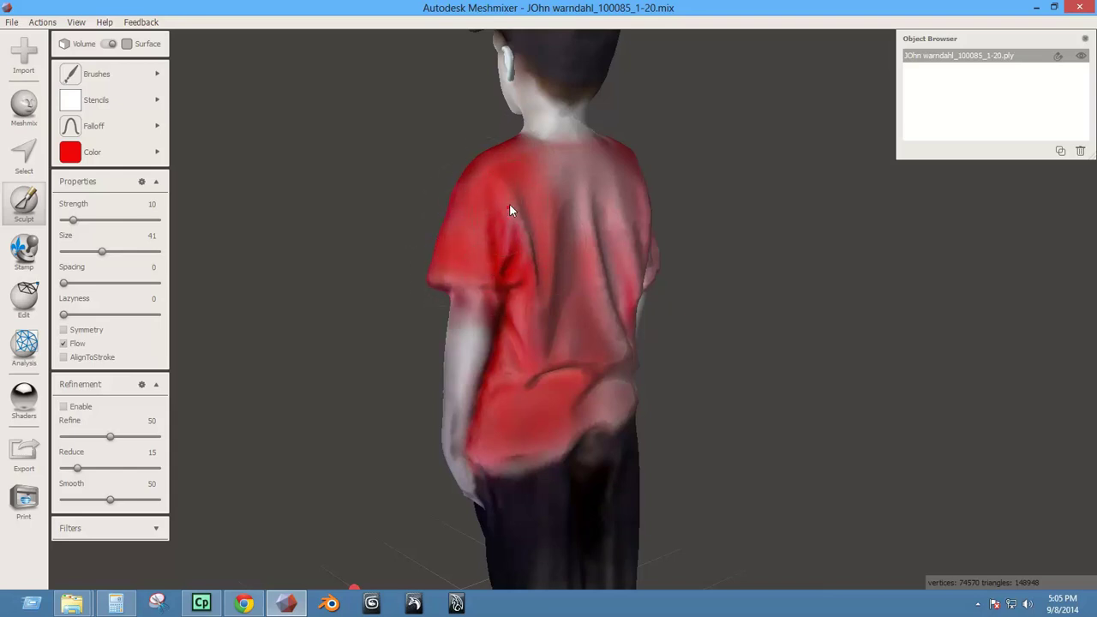
{"action": "left_click_drag", "start_coordinate": [524, 178], "coordinate": [610, 178]}
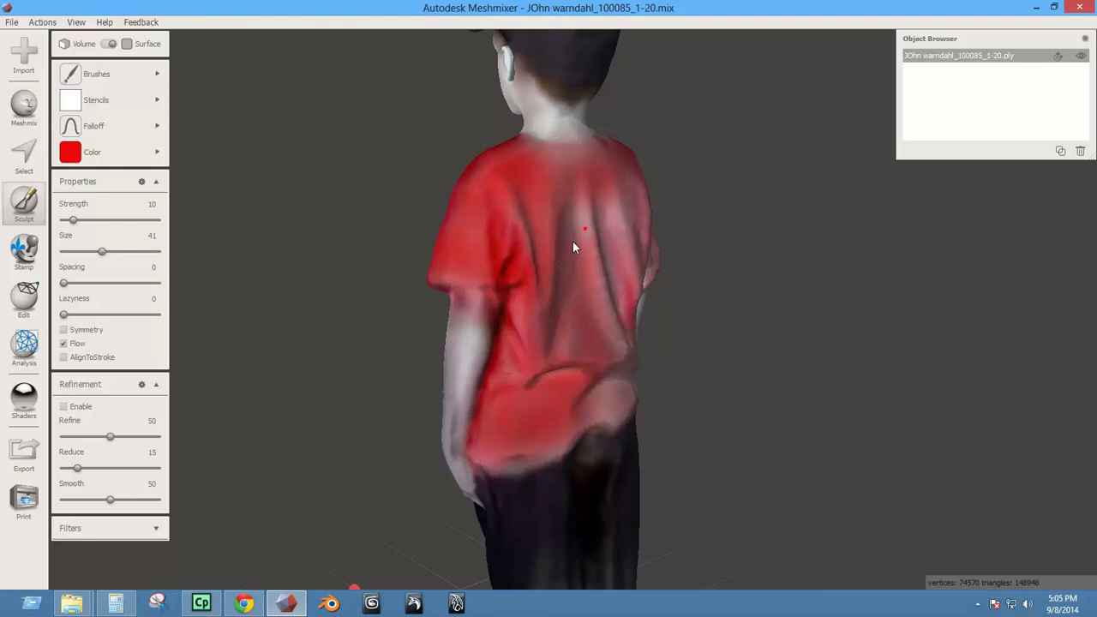
{"action": "right_click_drag", "start_coordinate": [572, 242], "coordinate": [470, 260]}
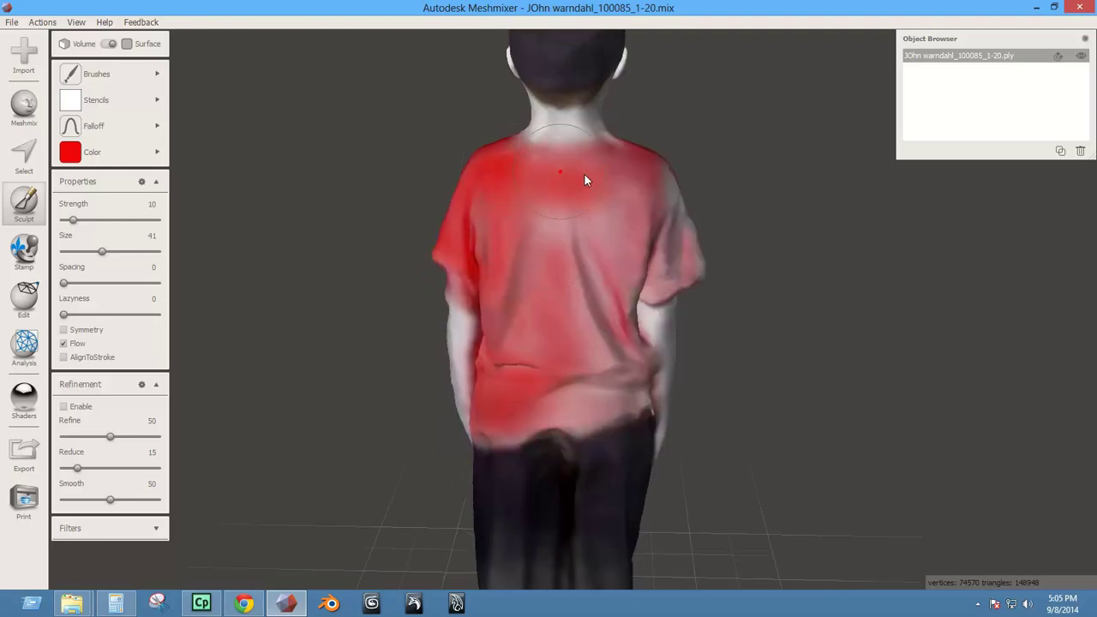
{"action": "left_click_drag", "start_coordinate": [584, 180], "coordinate": [623, 177]}
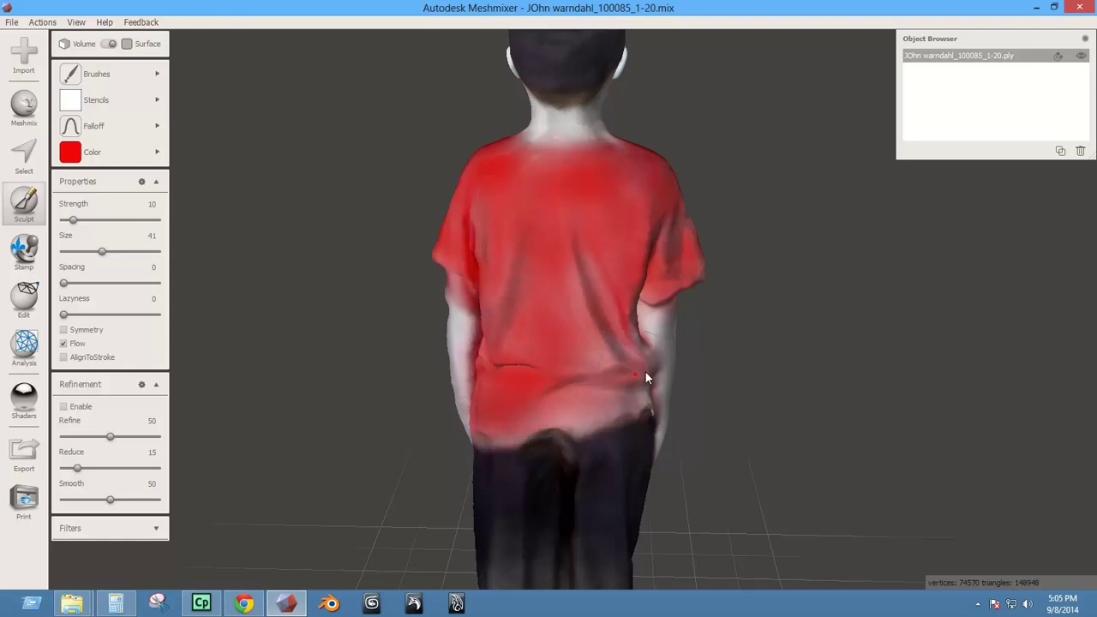
Reduce the brush size to 27 and paint red along the shirt's rear hem down to the trousers.
{"action": "key", "text": "bracketleft"}
{"action": "key", "text": "bracketleft"}
{"action": "key", "text": "bracketleft"}
{"action": "key", "text": "bracketleft"}
{"action": "key", "text": "bracketleft"}
{"action": "key", "text": "bracketleft"}
{"action": "key", "text": "bracketleft"}
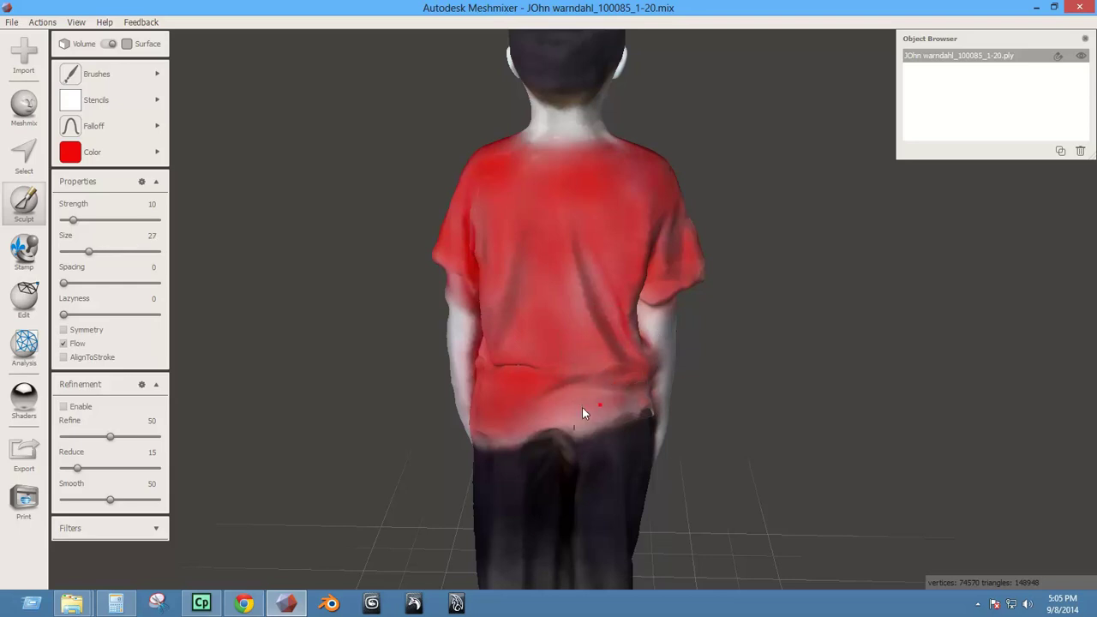
{"action": "right_click_drag", "start_coordinate": [542, 410], "coordinate": [593, 403]}
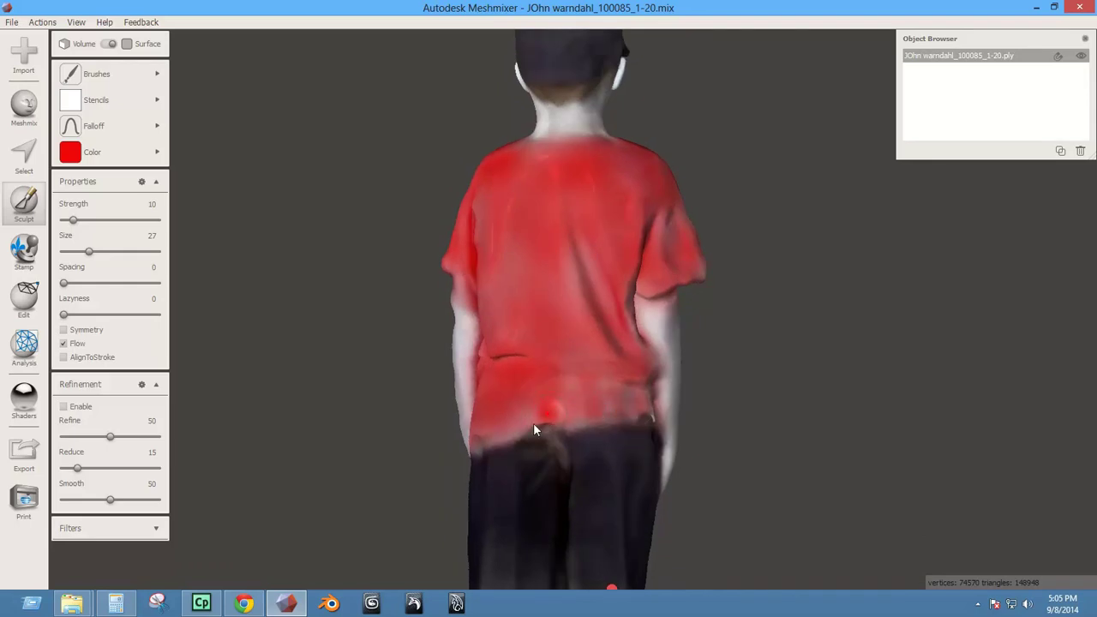
{"action": "right_click_drag", "start_coordinate": [481, 423], "coordinate": [553, 446]}
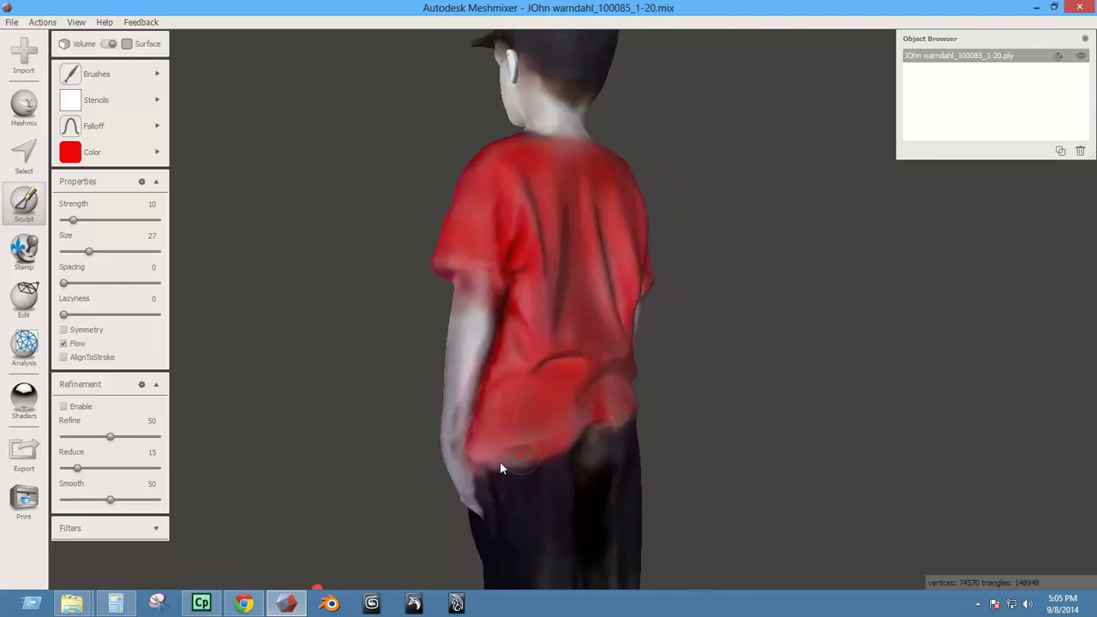
{"action": "right_click_drag", "start_coordinate": [551, 367], "coordinate": [463, 394]}
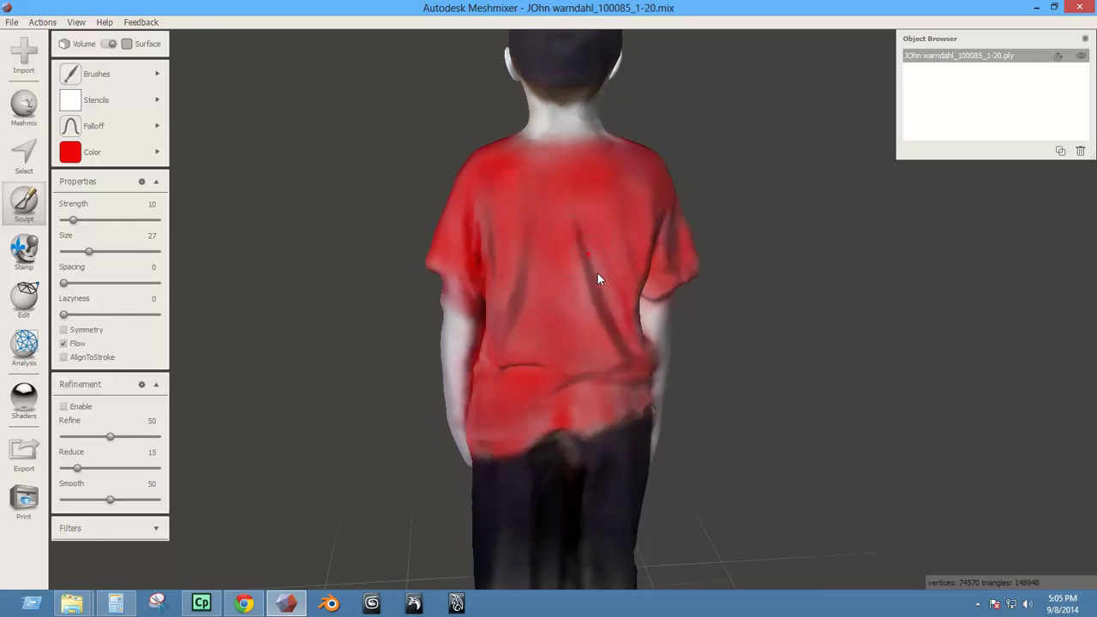
{"action": "right_click_drag", "start_coordinate": [612, 333], "coordinate": [573, 302]}
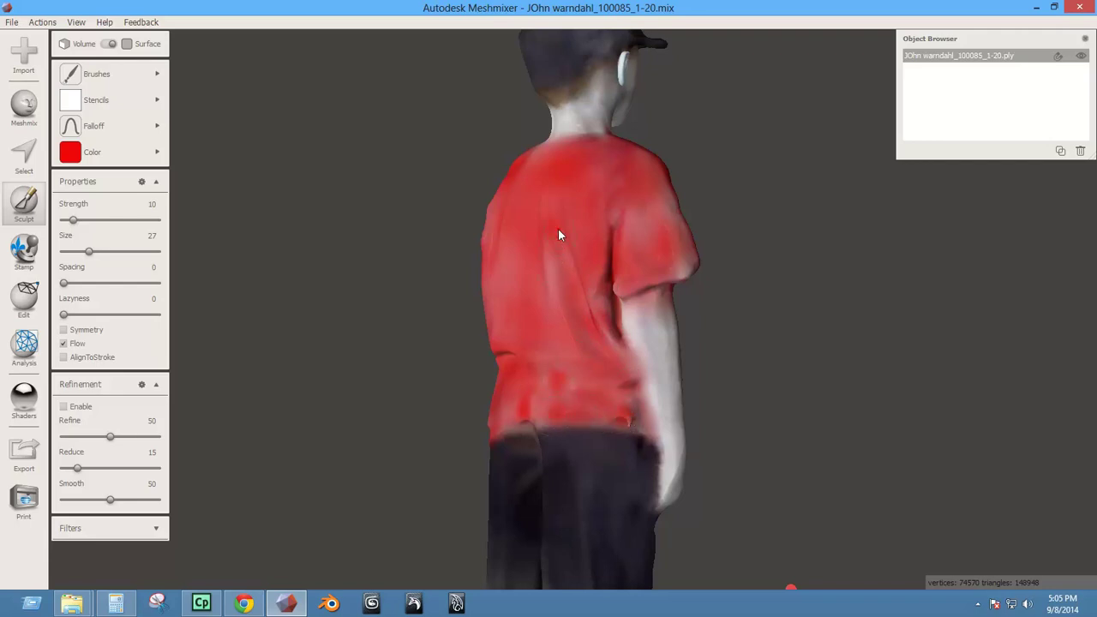
Paint red over the shirt's shoulders and around the back of the neckline.
{"action": "right_click_drag", "start_coordinate": [558, 234], "coordinate": [621, 254]}
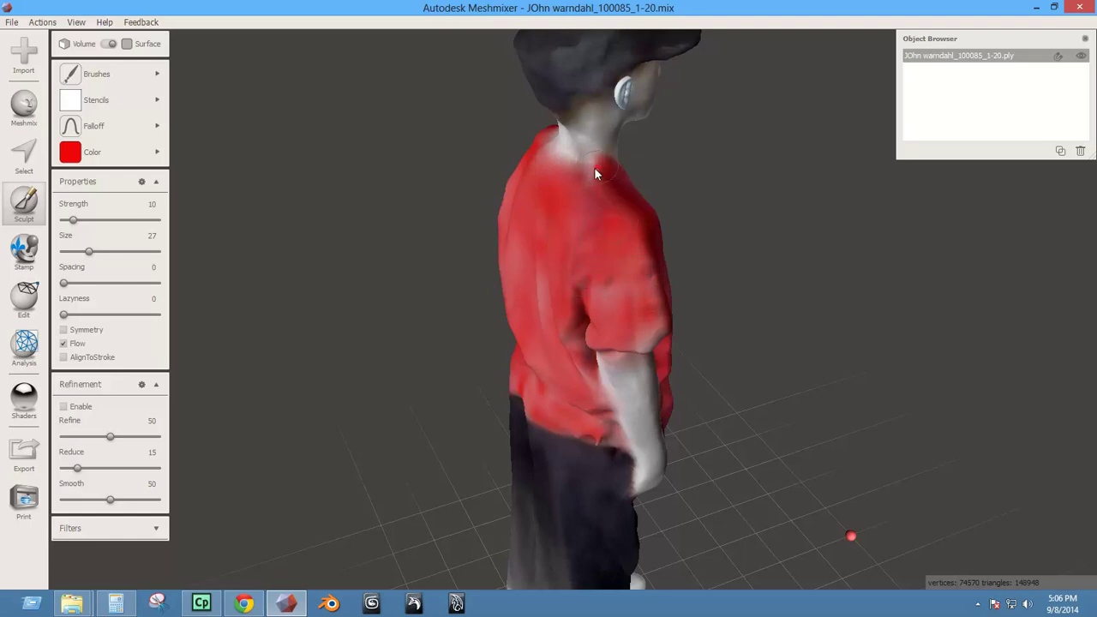
{"action": "right_click_drag", "start_coordinate": [560, 195], "coordinate": [607, 197]}
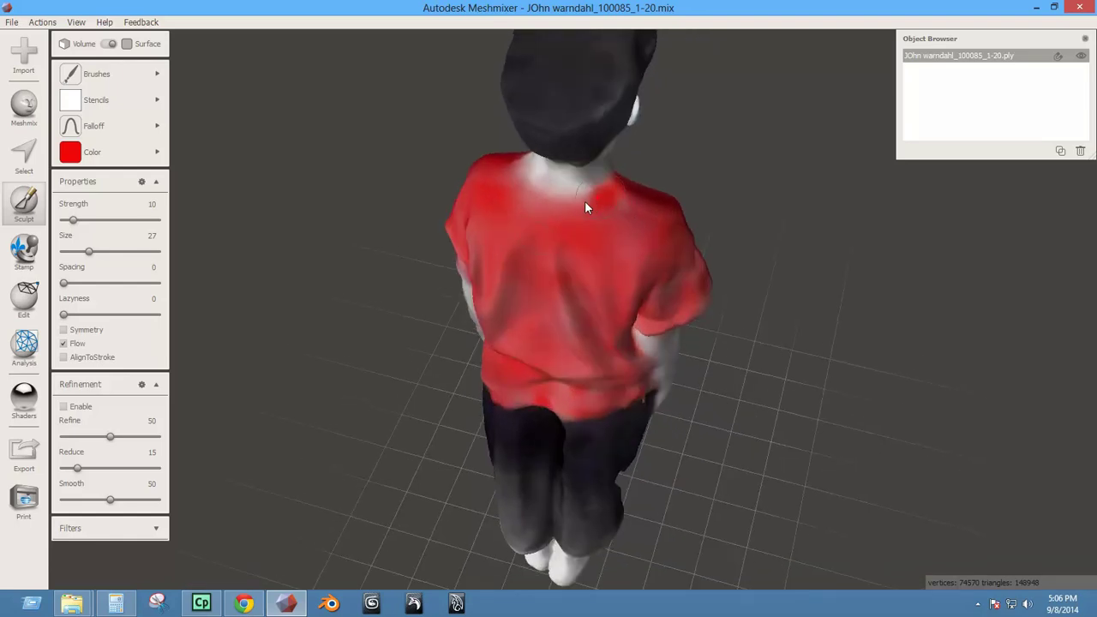
{"action": "right_click_drag", "start_coordinate": [503, 170], "coordinate": [568, 245]}
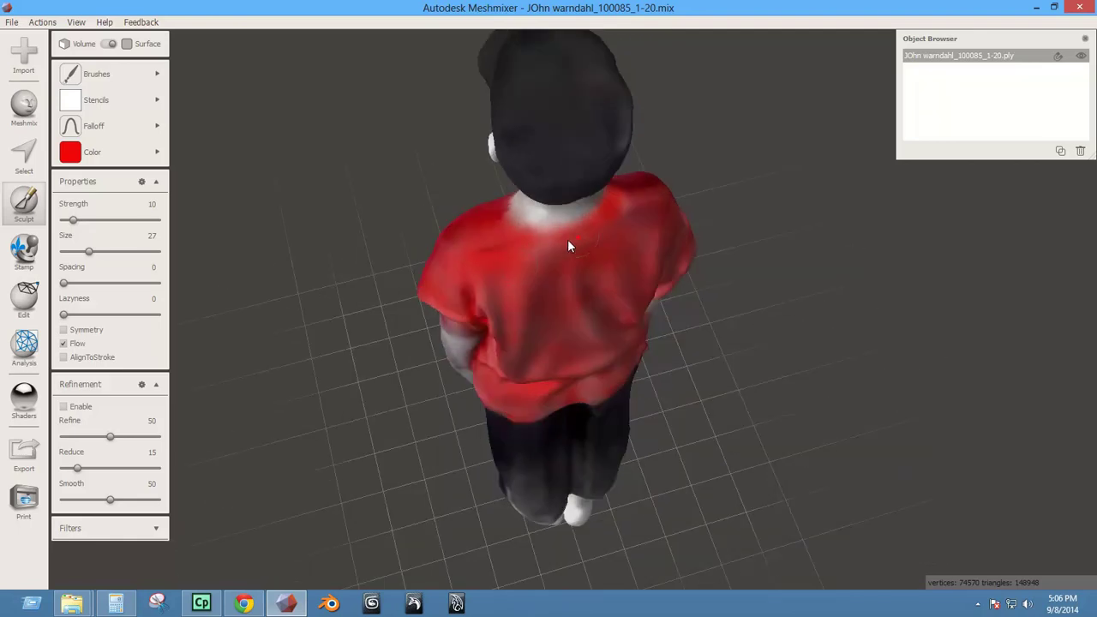
{"action": "mouse_move", "coordinate": [485, 207]}
{"action": "right_mouse_down"}
{"action": "mouse_move", "coordinate": [518, 257]}
{"action": "mouse_move", "coordinate": [540, 179]}
{"action": "mouse_move", "coordinate": [500, 217]}
{"action": "right_mouse_up"}
{"action": "right_click_drag", "start_coordinate": [516, 267], "coordinate": [305, 215]}
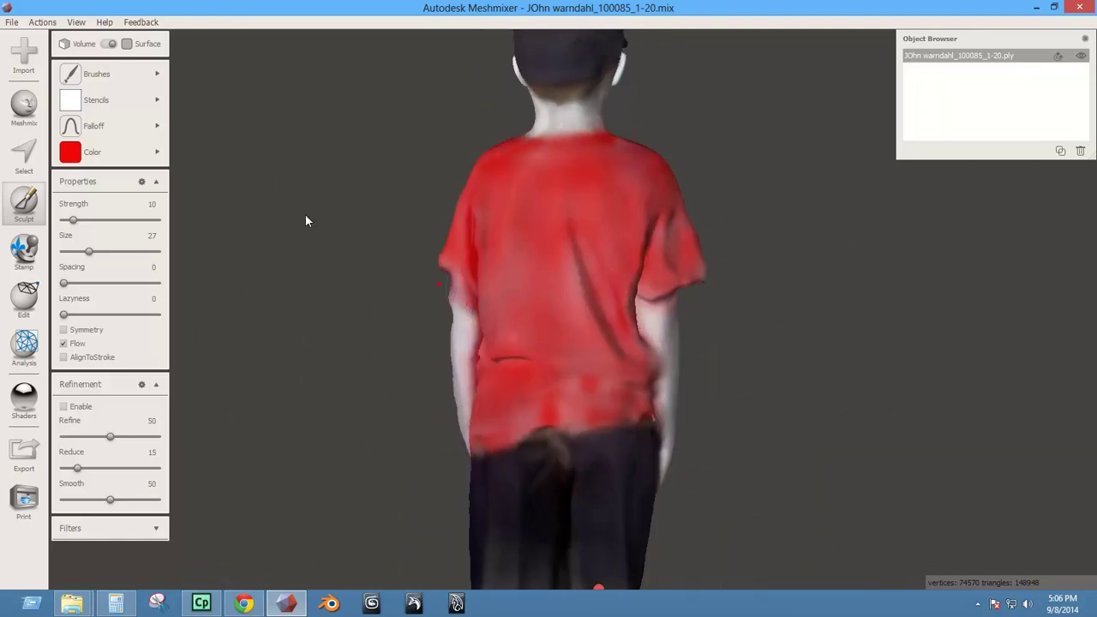
Set the paint color to dark red and the strength to 21, and shade the right and waist folds on the shirt's back.
{"action": "mouse_move", "coordinate": [128, 152]}
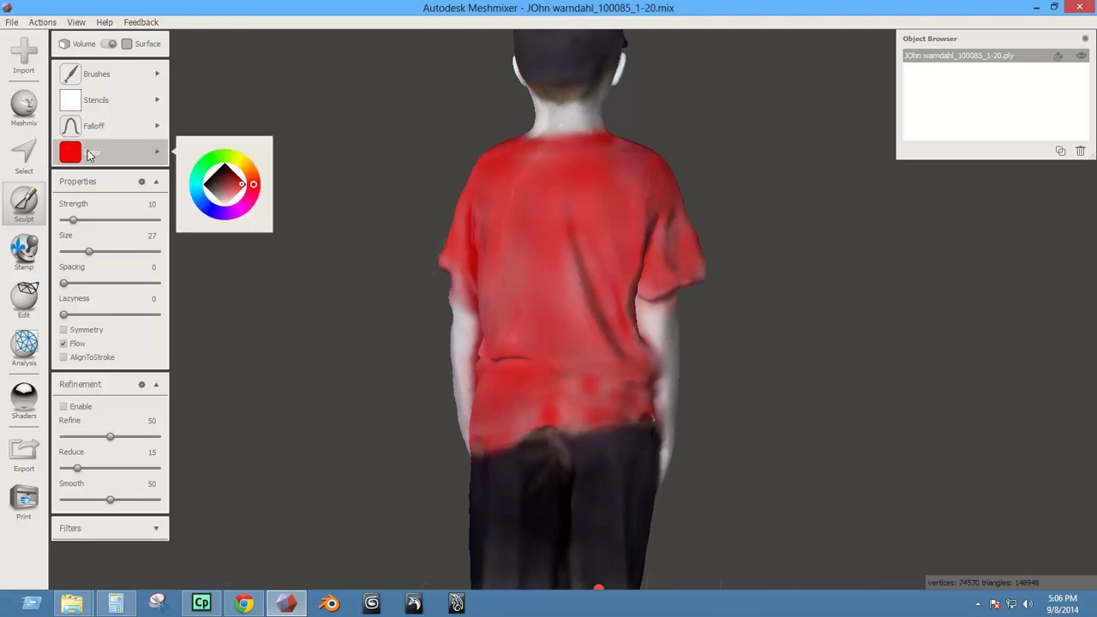
{"action": "left_click", "coordinate": [232, 176]}
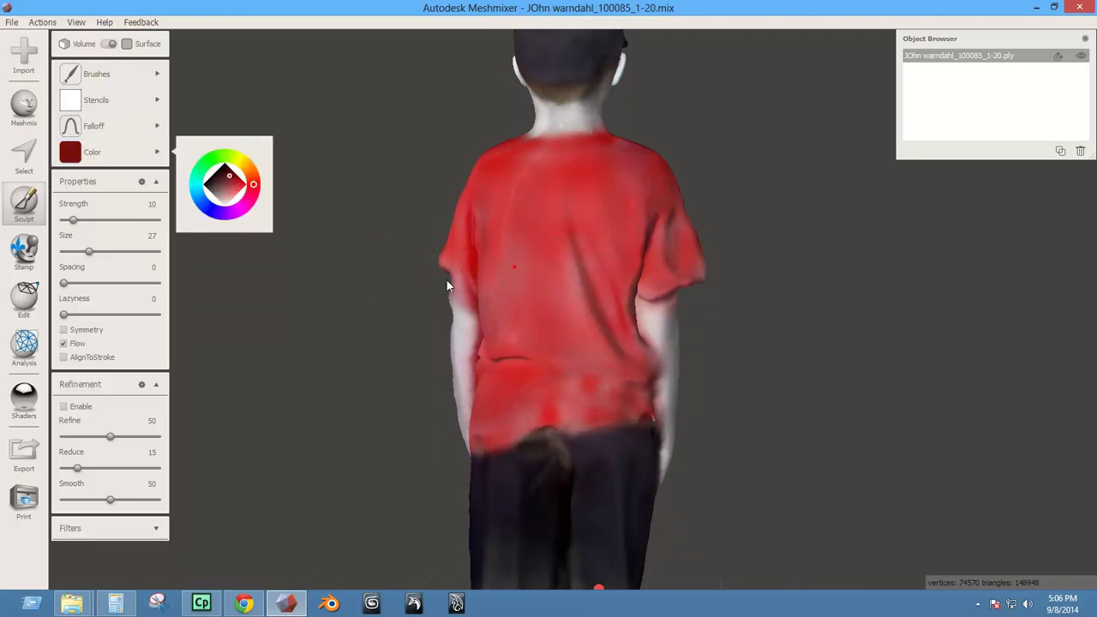
{"action": "key", "text": "Up"}
{"action": "key", "text": "Up"}
{"action": "key", "text": "Up"}
{"action": "key", "text": "Up"}
{"action": "key", "text": "Up"}
{"action": "key", "text": "Up"}
{"action": "key", "text": "Up"}
{"action": "key", "text": "Up"}
{"action": "key", "text": "Up"}
{"action": "key", "text": "Up"}
{"action": "key", "text": "Up"}
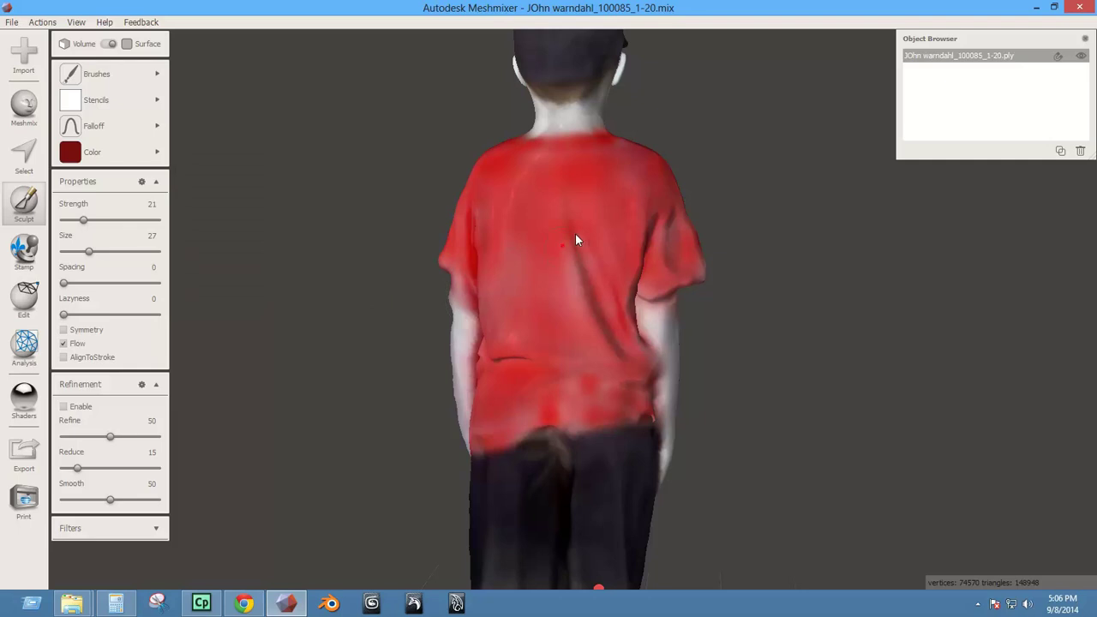
{"action": "right_click_drag", "start_coordinate": [558, 318], "coordinate": [477, 326]}
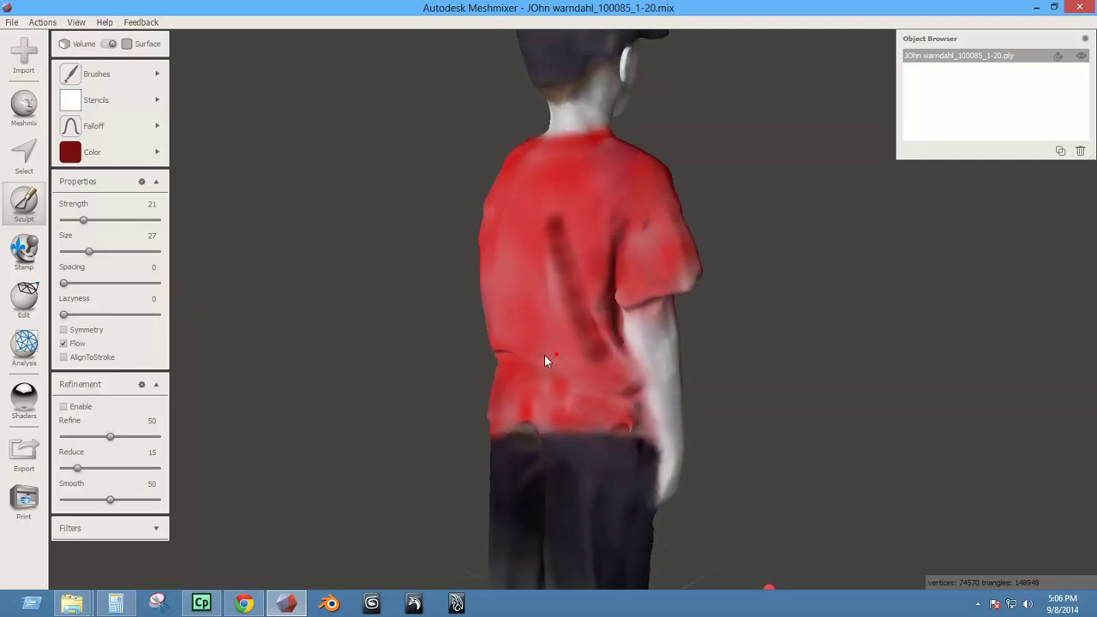
{"action": "right_click_drag", "start_coordinate": [545, 355], "coordinate": [645, 346]}
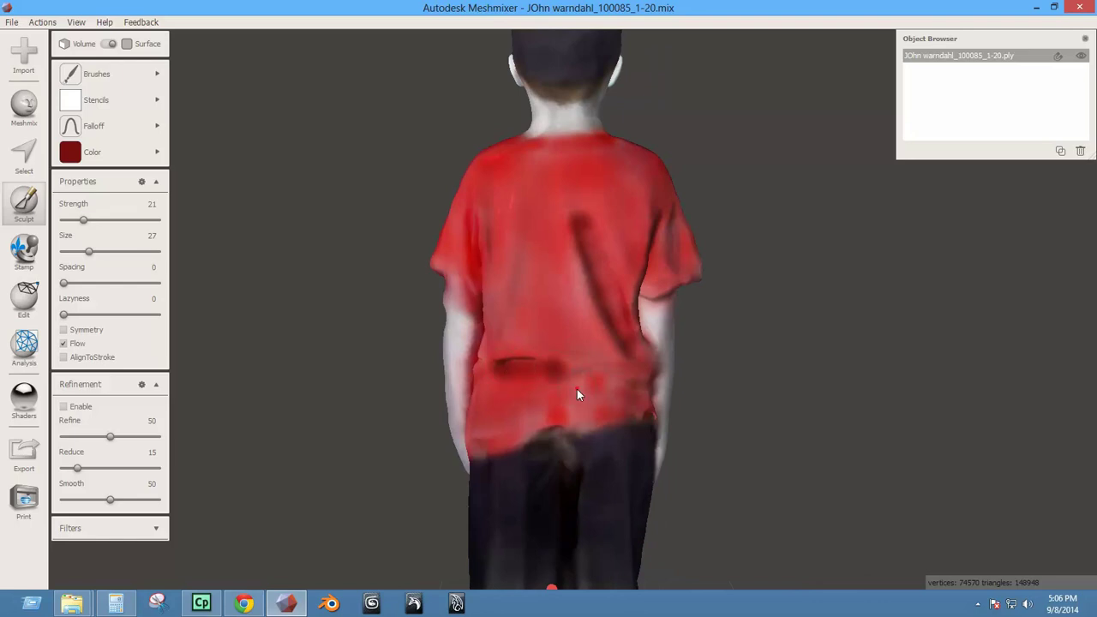
{"action": "mouse_move", "coordinate": [577, 394]}
{"action": "right_mouse_down"}
{"action": "mouse_move", "coordinate": [561, 356]}
{"action": "mouse_move", "coordinate": [590, 392]}
{"action": "right_mouse_up"}
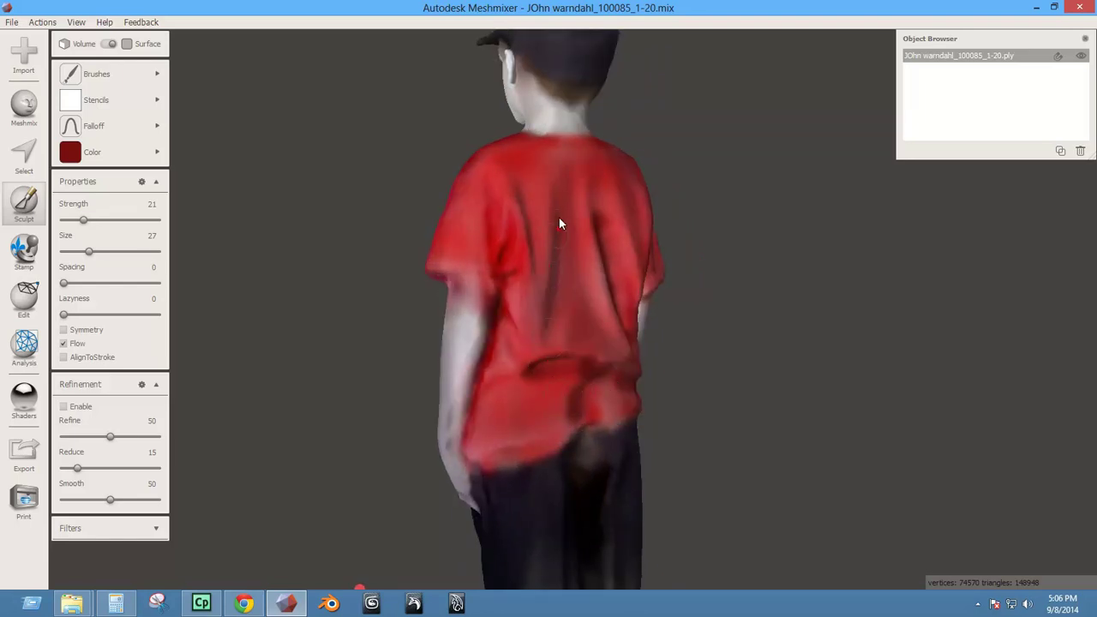
Shade the folds on the left side of the shirt's back and on the right sleeve with dark red.
{"action": "left_click_drag", "start_coordinate": [559, 220], "coordinate": [548, 311]}
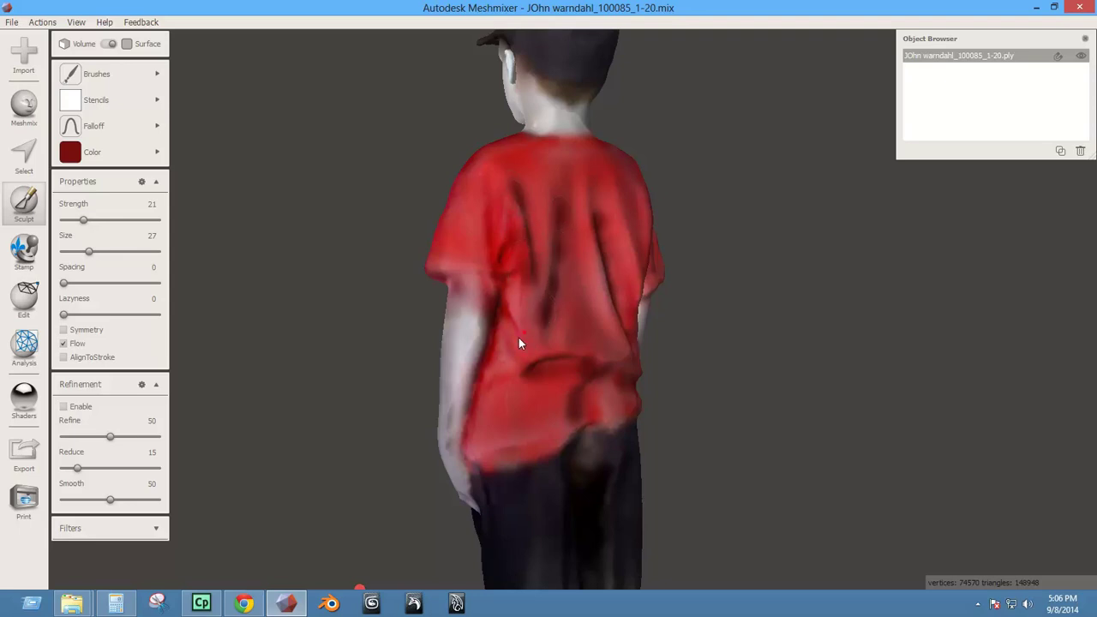
{"action": "right_click_drag", "start_coordinate": [519, 343], "coordinate": [531, 278]}
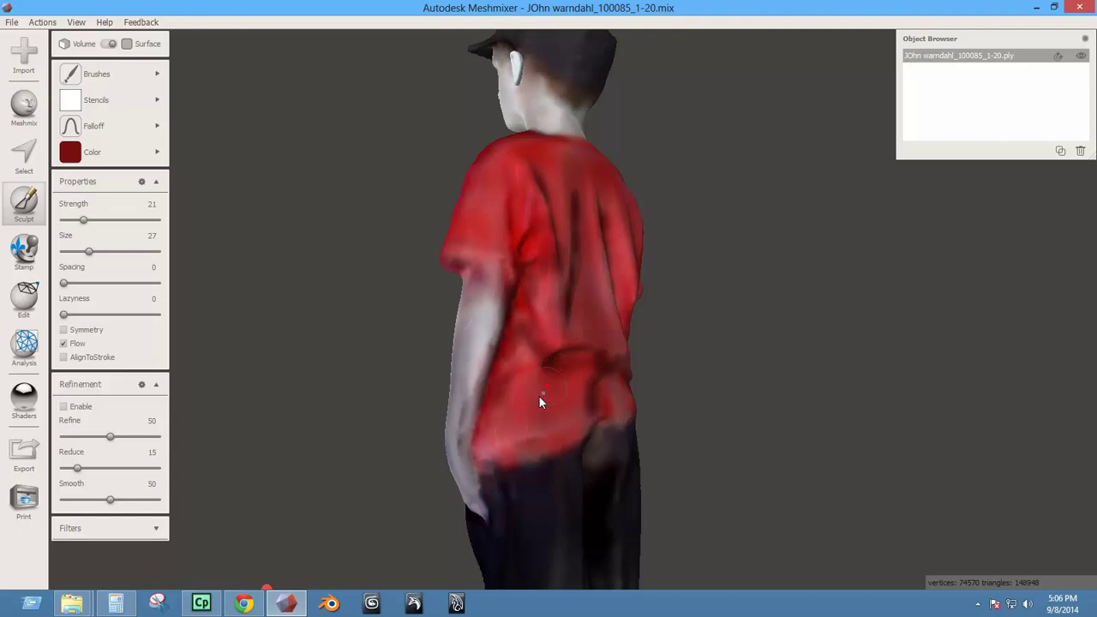
{"action": "right_click_drag", "start_coordinate": [568, 335], "coordinate": [426, 377]}
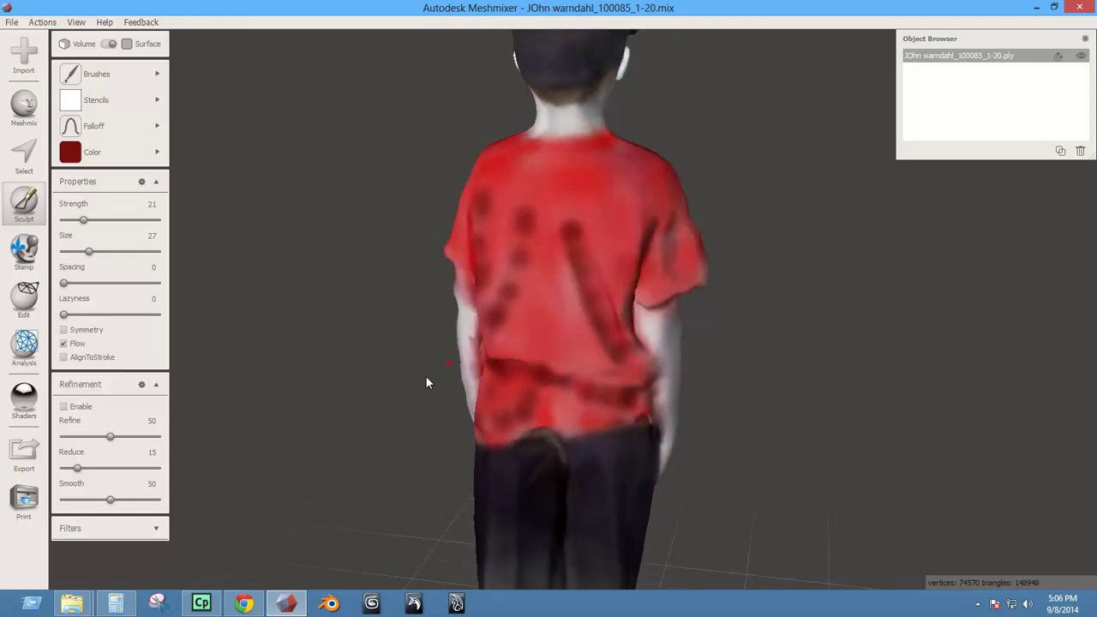
{"action": "right_click_drag", "start_coordinate": [695, 288], "coordinate": [558, 265]}
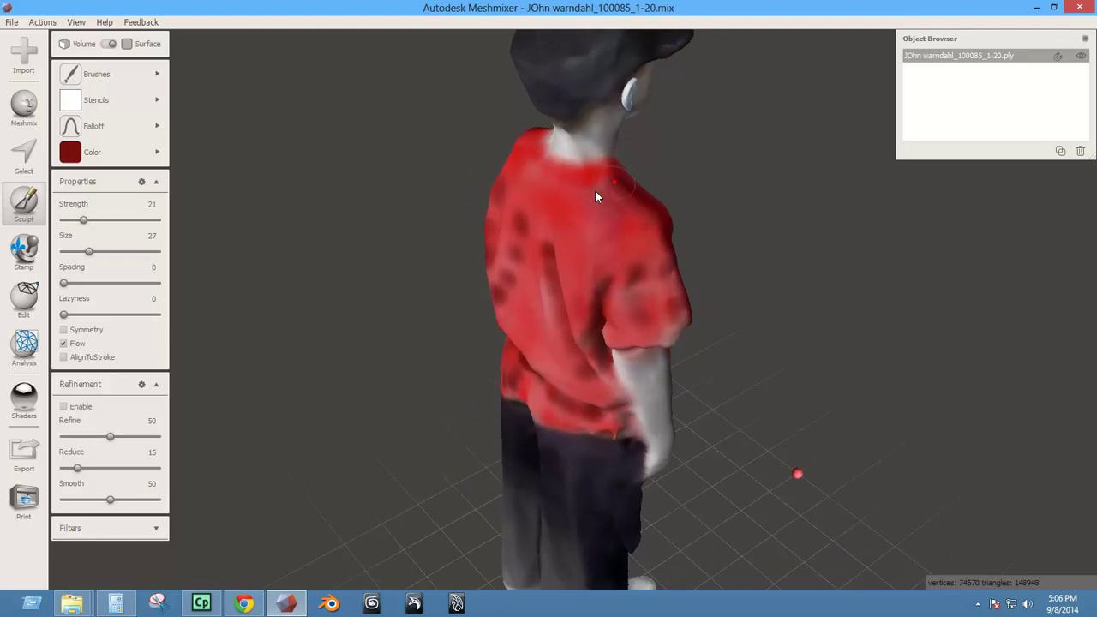
Set the brush strength to 12 and size to 36, and softly blend dark red over the upper back and waist folds.
{"action": "mouse_move", "coordinate": [536, 197]}
{"action": "right_mouse_down"}
{"action": "mouse_move", "coordinate": [661, 206]}
{"action": "mouse_move", "coordinate": [592, 228]}
{"action": "mouse_move", "coordinate": [644, 191]}
{"action": "mouse_move", "coordinate": [574, 221]}
{"action": "right_mouse_up"}
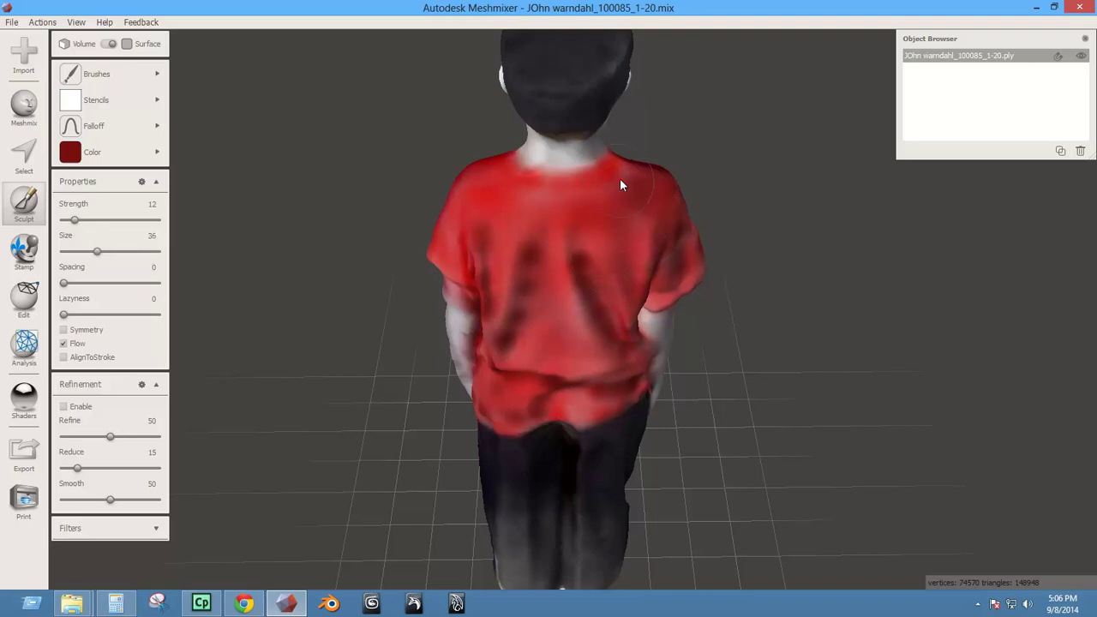
{"action": "mouse_move", "coordinate": [620, 178]}
{"action": "left_mouse_down"}
{"action": "mouse_move", "coordinate": [584, 199]}
{"action": "mouse_move", "coordinate": [470, 180]}
{"action": "left_mouse_up"}
{"action": "mouse_move", "coordinate": [506, 221]}
{"action": "left_mouse_down"}
{"action": "mouse_move", "coordinate": [477, 228]}
{"action": "mouse_move", "coordinate": [524, 300]}
{"action": "left_mouse_up"}
{"action": "right_click_drag", "start_coordinate": [548, 302], "coordinate": [535, 215]}
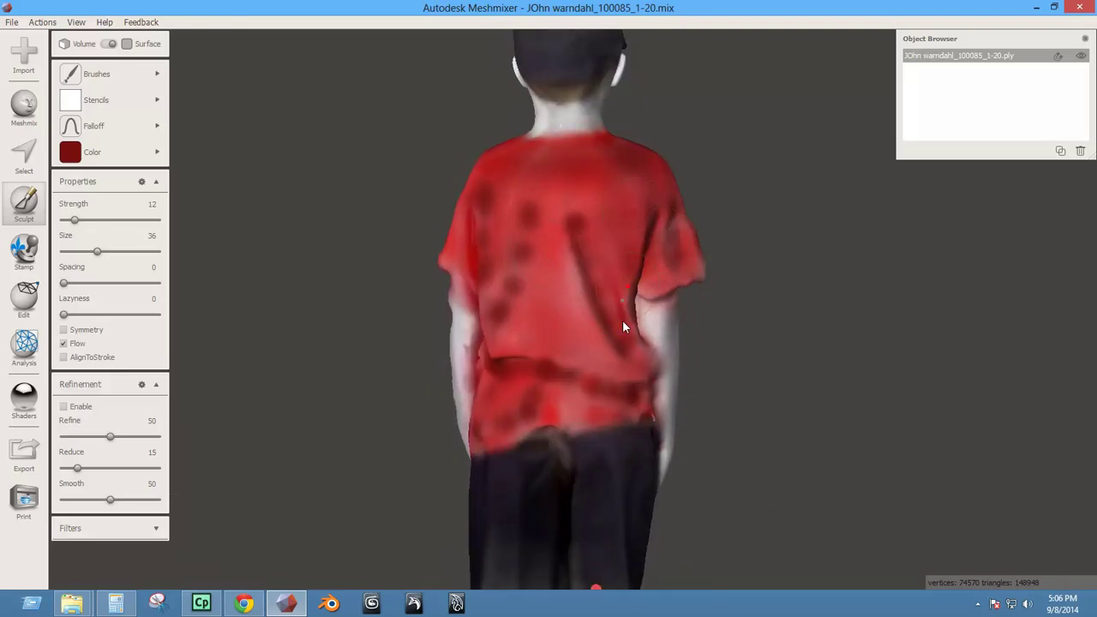
{"action": "left_click_drag", "start_coordinate": [622, 327], "coordinate": [635, 383]}
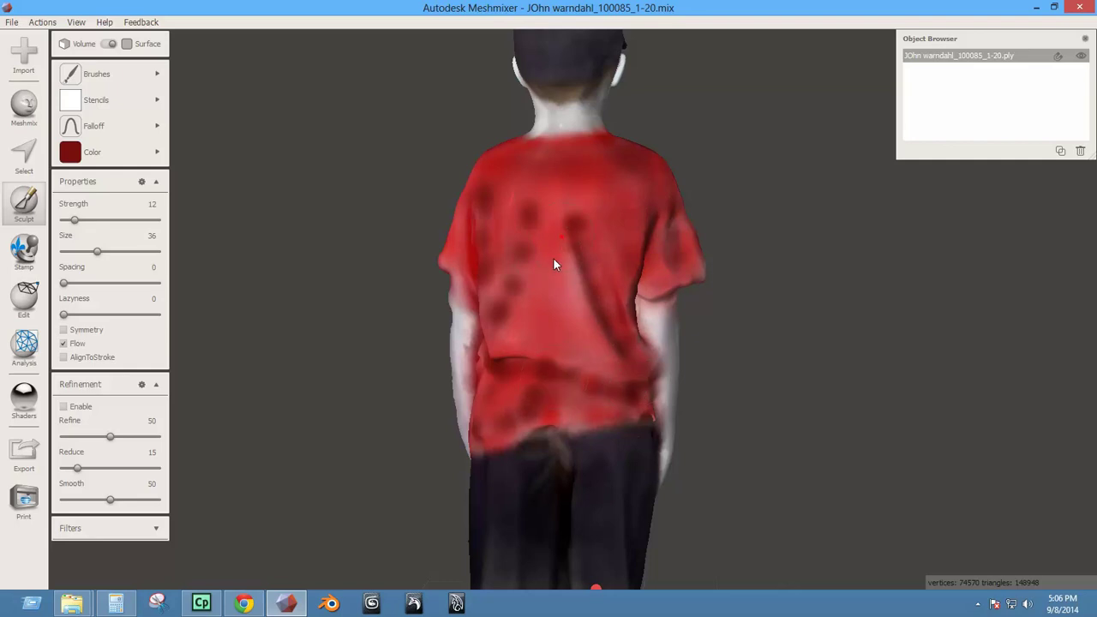
Shade the shirt's right sleeve with dark red, and switch the paint color to black.
{"action": "right_click_drag", "start_coordinate": [548, 331], "coordinate": [869, 290]}
{"action": "right_click_drag", "start_coordinate": [583, 231], "coordinate": [732, 241]}
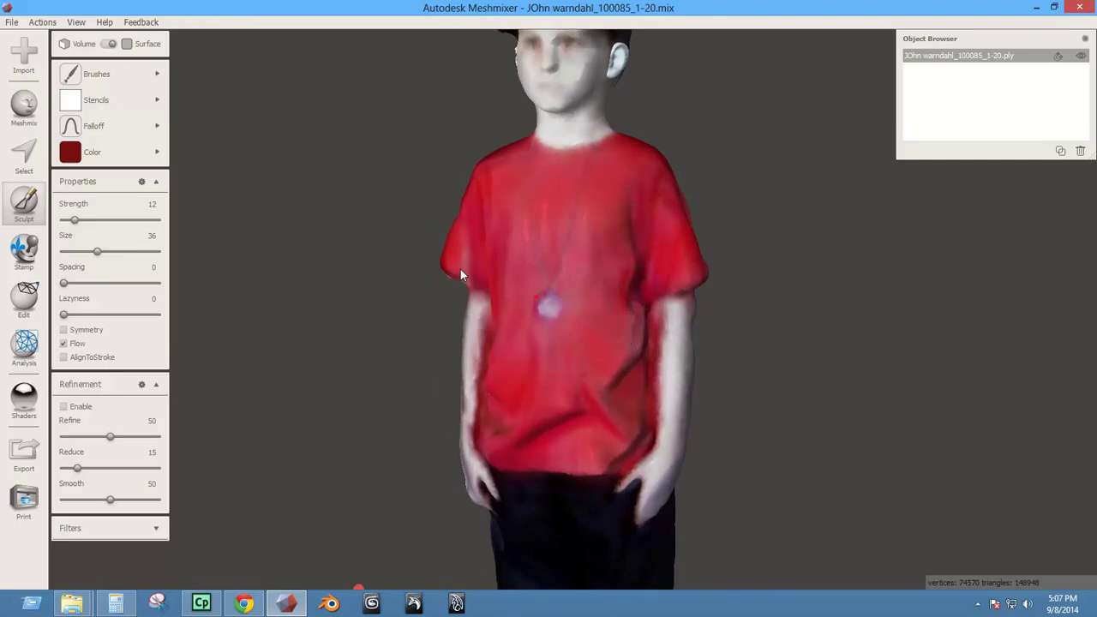
{"action": "right_click_drag", "start_coordinate": [513, 299], "coordinate": [569, 281]}
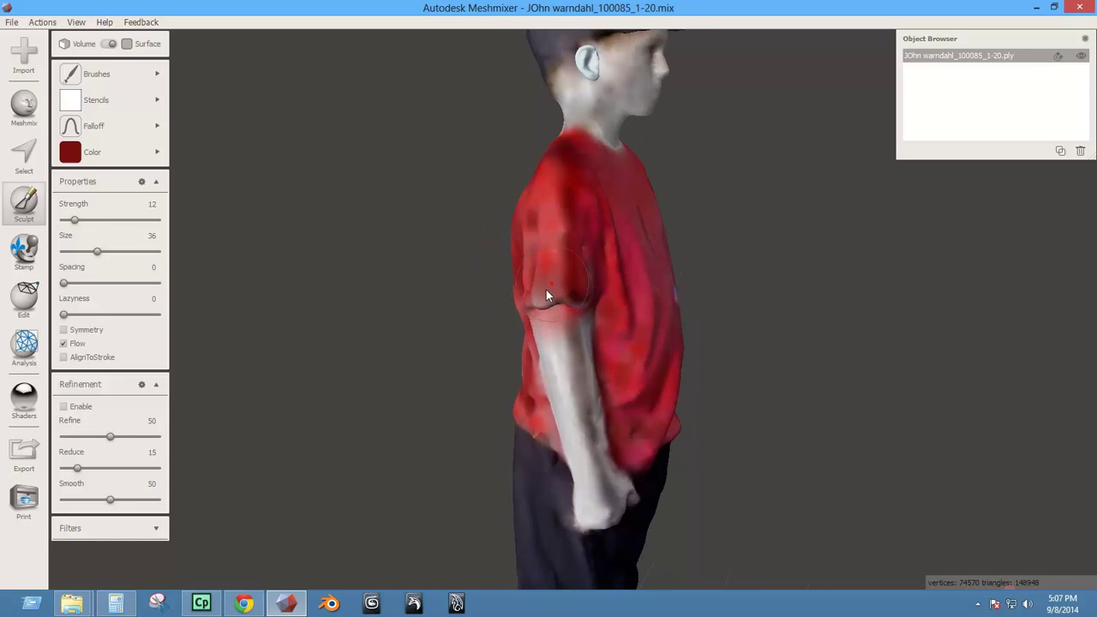
{"action": "left_click", "coordinate": [70, 152]}
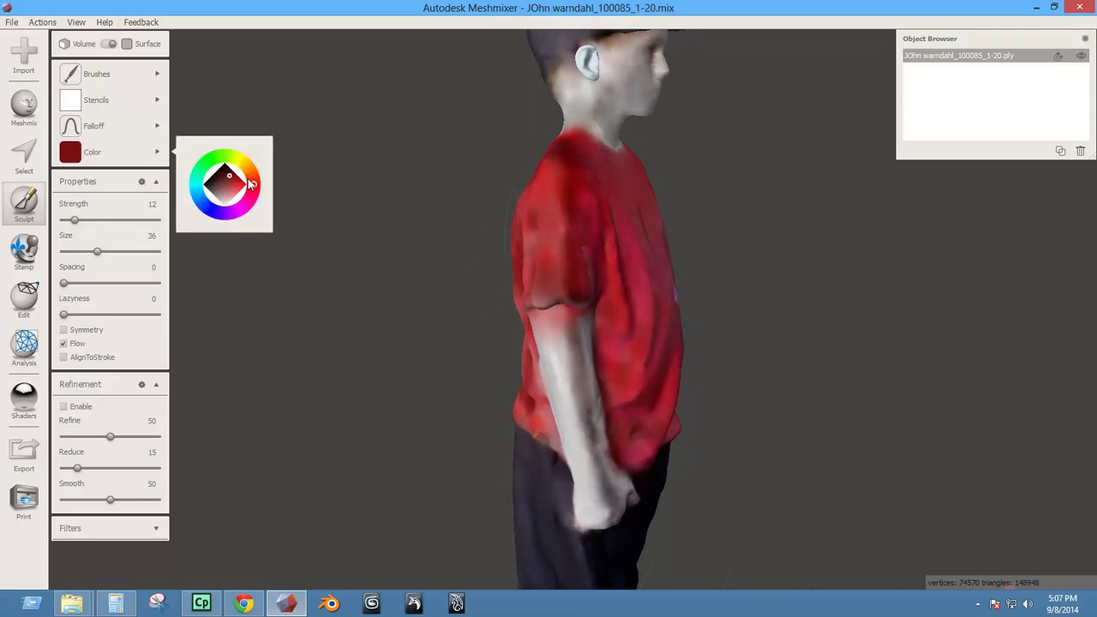
{"action": "left_click", "coordinate": [247, 184]}
{"action": "left_click", "coordinate": [242, 185]}
{"action": "left_click", "coordinate": [242, 187]}
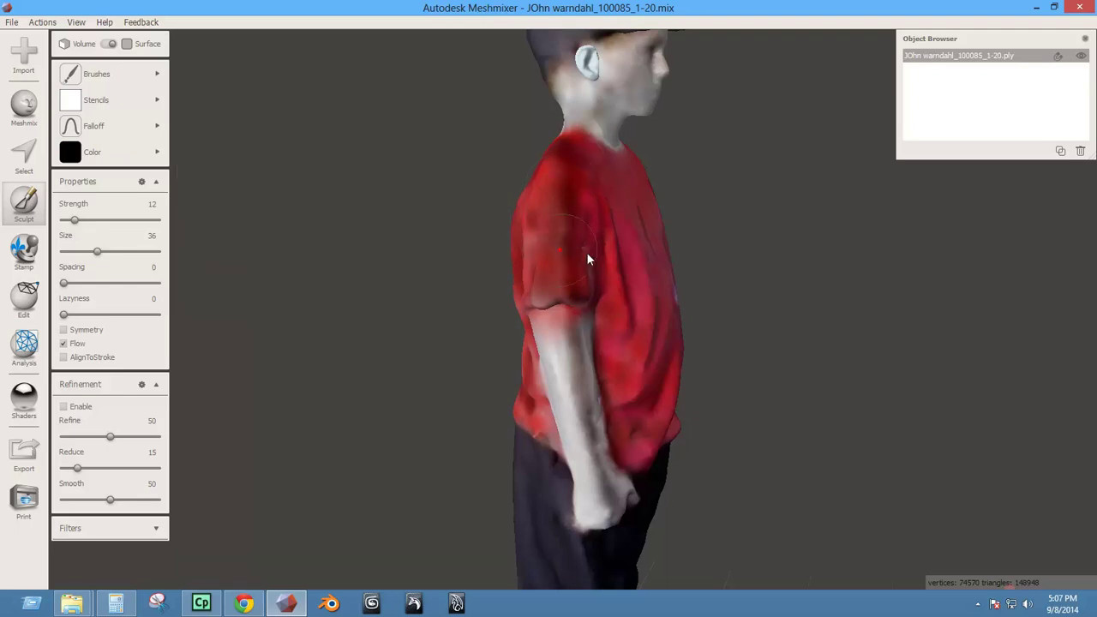
{"action": "right_click_drag", "start_coordinate": [587, 259], "coordinate": [472, 265]}
Set the paint color to bright red and paint it softly over the right sleeve and the front of the shirt.
{"action": "left_click", "coordinate": [138, 157]}
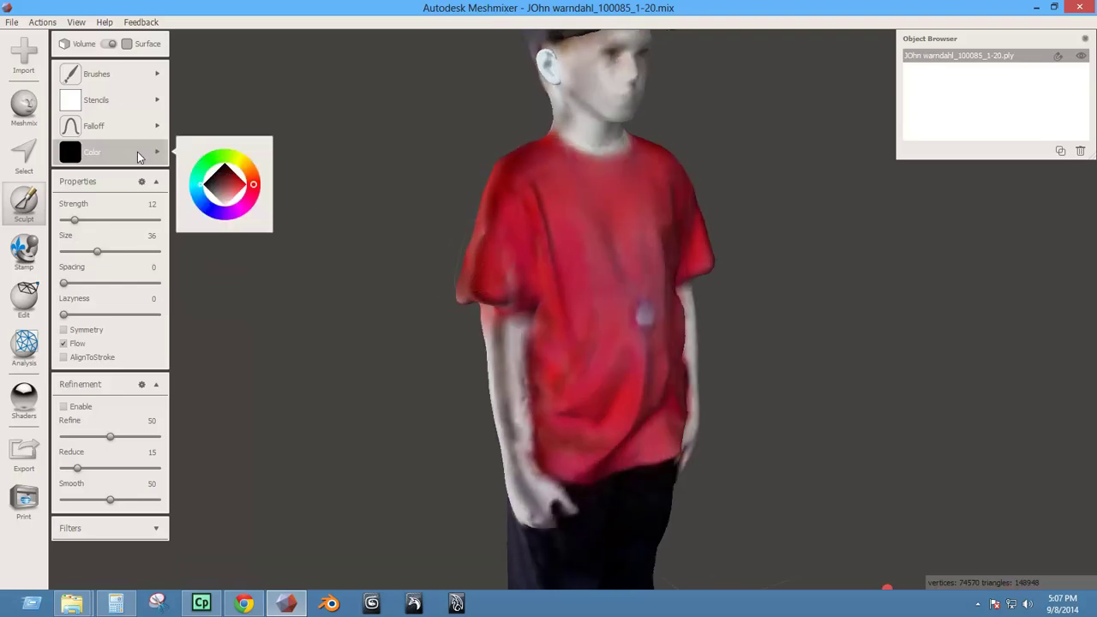
{"action": "left_click", "coordinate": [245, 184]}
{"action": "right_click_drag", "start_coordinate": [440, 216], "coordinate": [564, 209]}
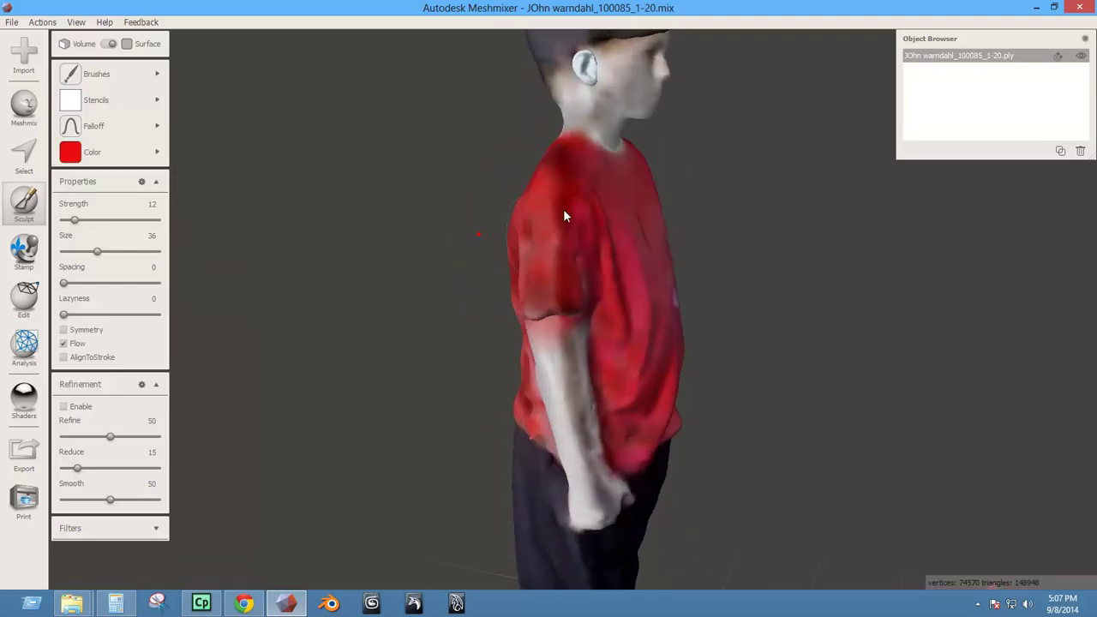
{"action": "mouse_move", "coordinate": [551, 265]}
{"action": "left_mouse_down"}
{"action": "mouse_move", "coordinate": [569, 185]}
{"action": "mouse_move", "coordinate": [599, 277]}
{"action": "mouse_move", "coordinate": [608, 205]}
{"action": "left_mouse_up"}
{"action": "right_click_drag", "start_coordinate": [604, 333], "coordinate": [545, 295]}
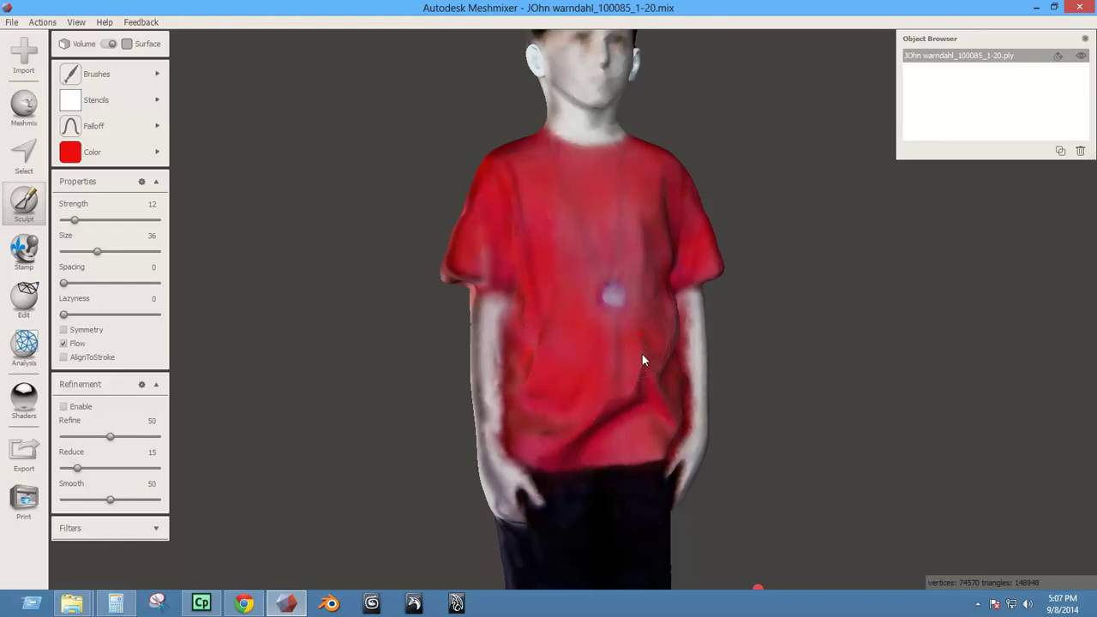
{"action": "right_click_drag", "start_coordinate": [642, 355], "coordinate": [562, 426]}
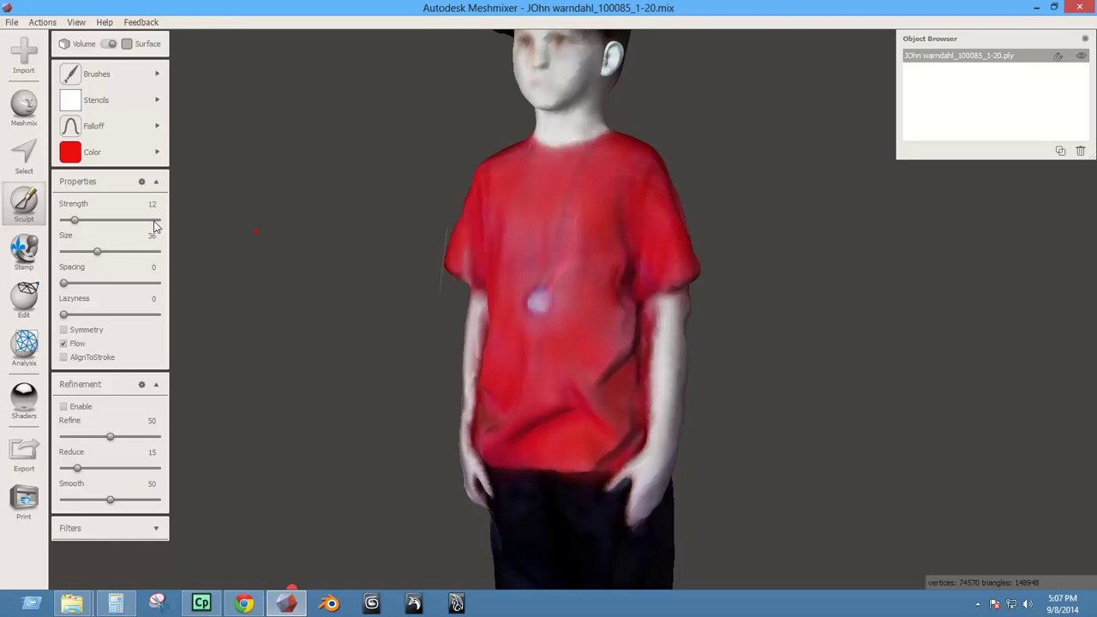
Set the paint color to a darker red and softly shade the folds on the shirt's lower front.
{"action": "left_click", "coordinate": [83, 152]}
{"action": "left_click", "coordinate": [231, 180]}
{"action": "right_click_drag", "start_coordinate": [580, 284], "coordinate": [615, 271]}
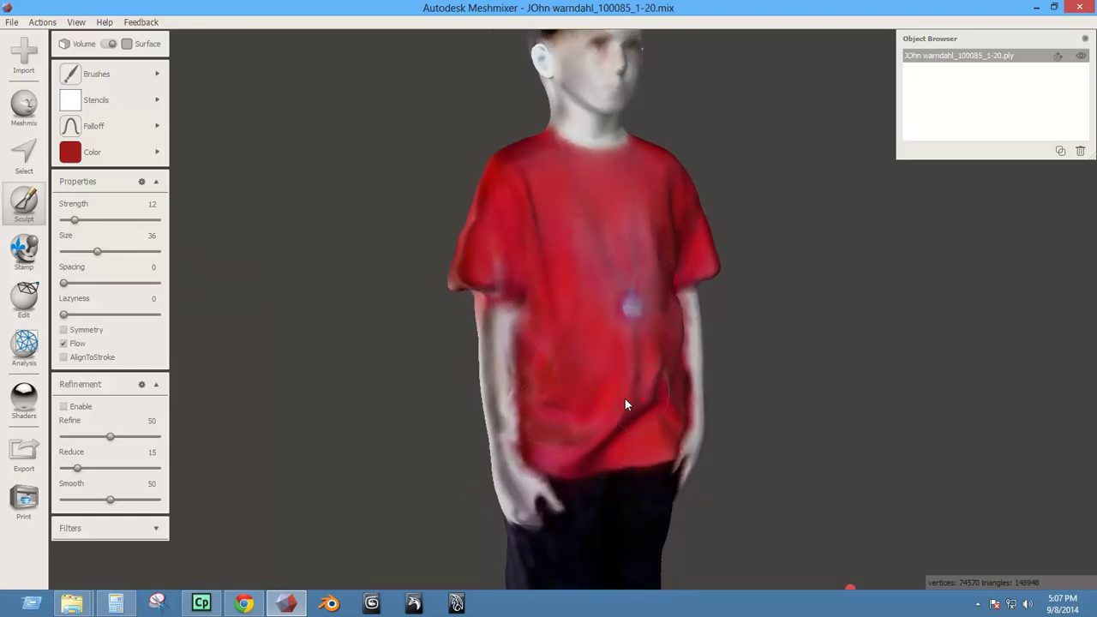
{"action": "right_click_drag", "start_coordinate": [630, 399], "coordinate": [592, 387]}
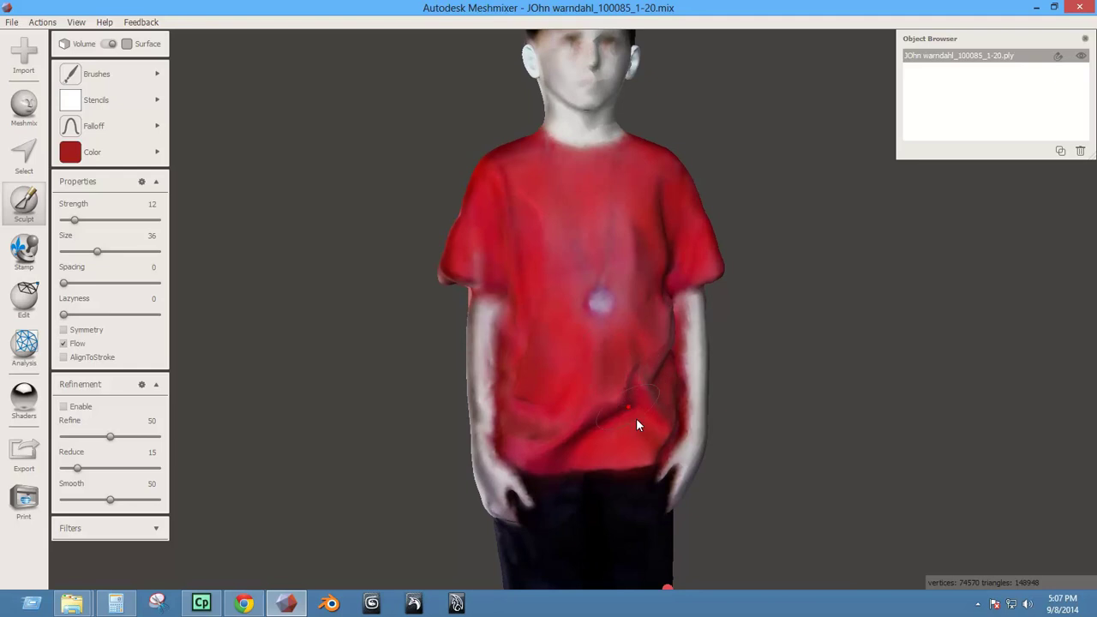
{"action": "right_click_drag", "start_coordinate": [570, 439], "coordinate": [598, 396]}
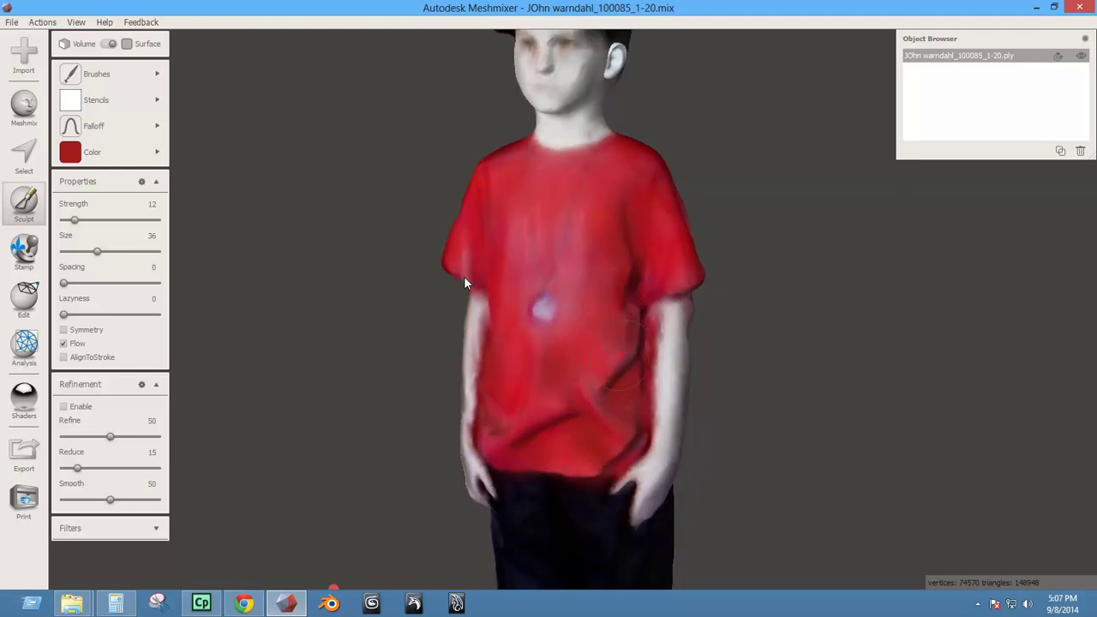
Blend the blotchy shading on the shirt's lower back and waist folds with the SmoothColor brush.
{"action": "mouse_move", "coordinate": [123, 76]}
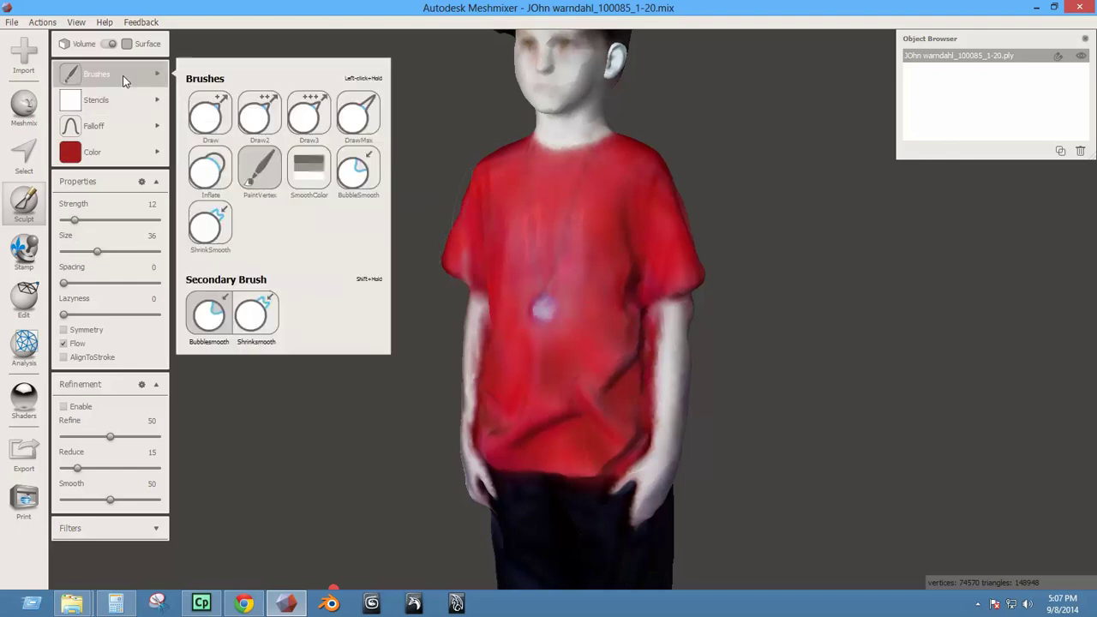
{"action": "left_click", "coordinate": [304, 163]}
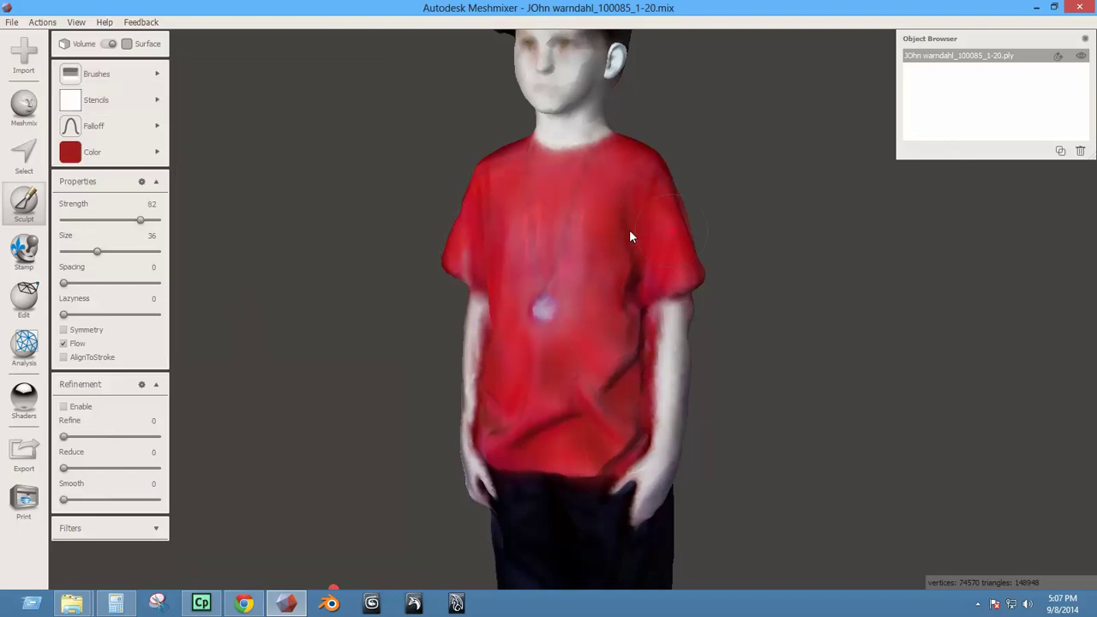
{"action": "right_click_drag", "start_coordinate": [629, 237], "coordinate": [372, 231]}
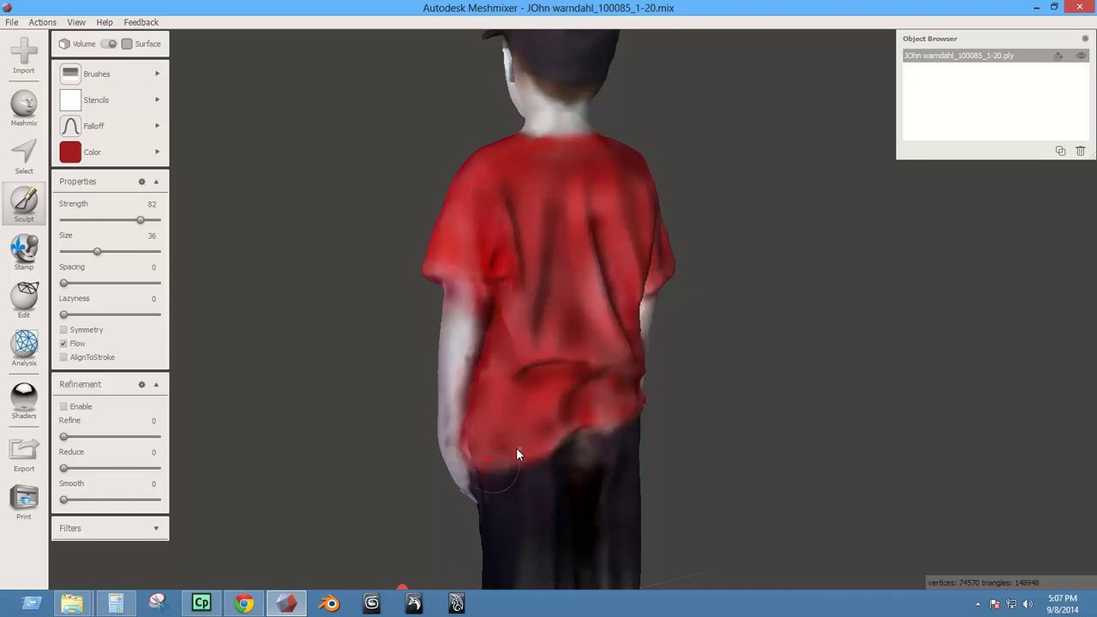
{"action": "left_click_drag", "start_coordinate": [517, 453], "coordinate": [550, 422]}
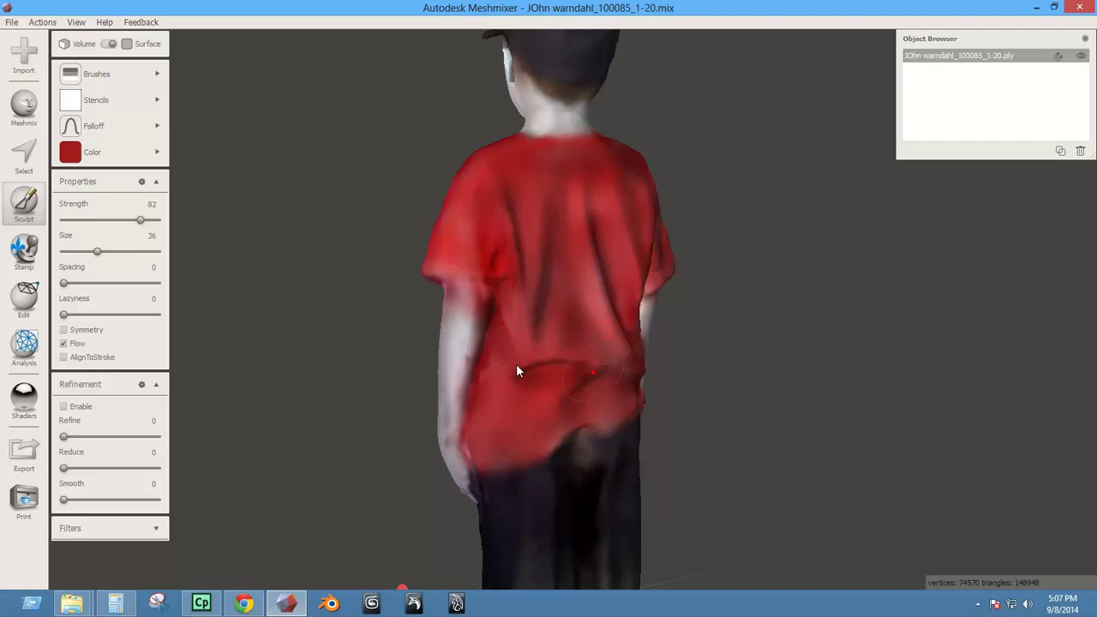
{"action": "right_click_drag", "start_coordinate": [516, 370], "coordinate": [428, 369]}
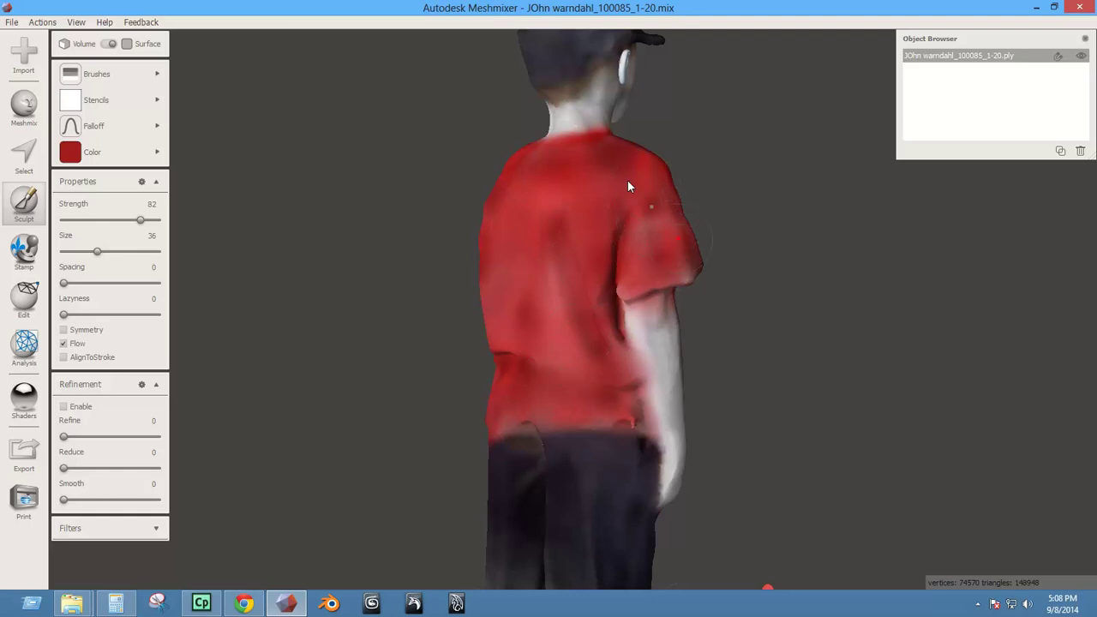
Smooth the color transitions across the shirt's upper back, shoulders and both sleeves.
{"action": "right_click_drag", "start_coordinate": [502, 186], "coordinate": [662, 251]}
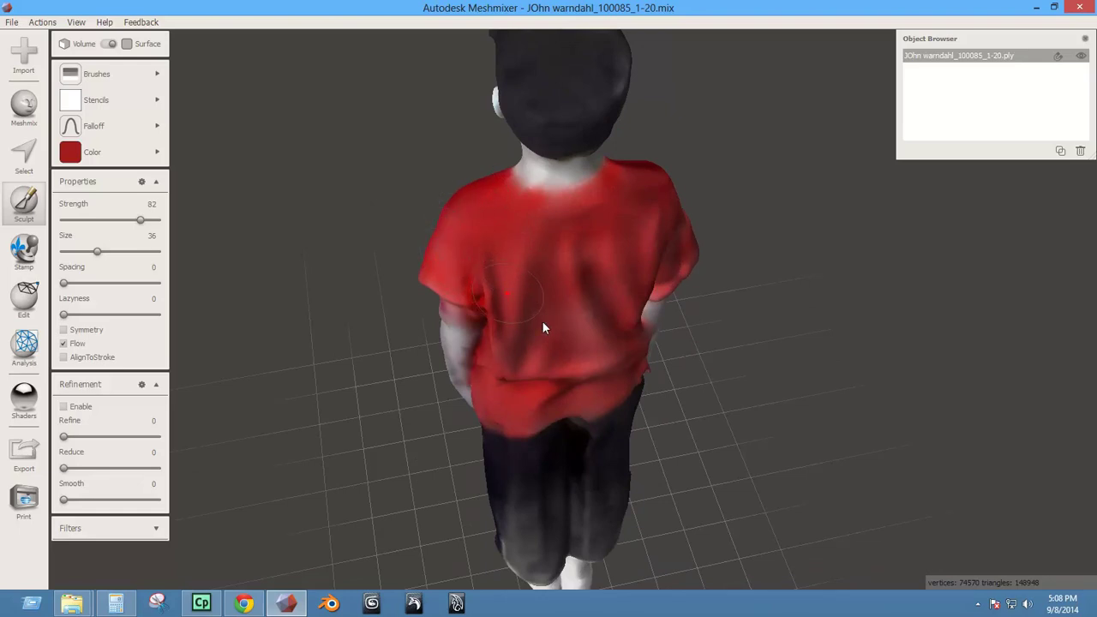
{"action": "right_click_drag", "start_coordinate": [542, 328], "coordinate": [617, 215]}
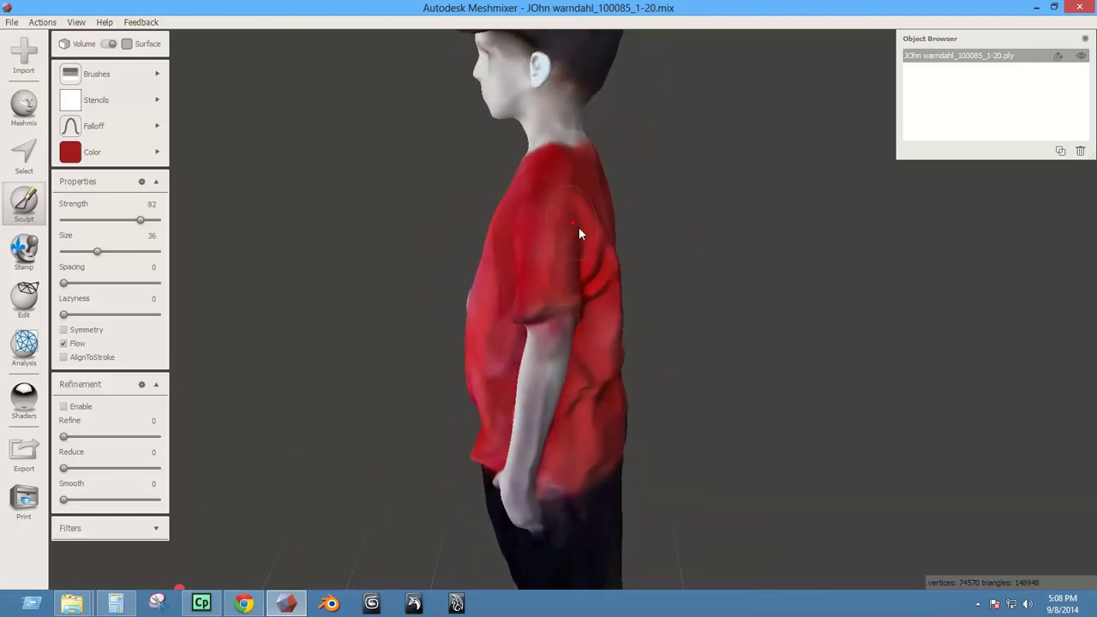
{"action": "right_click_drag", "start_coordinate": [505, 284], "coordinate": [815, 263]}
{"action": "right_click_drag", "start_coordinate": [559, 232], "coordinate": [570, 277]}
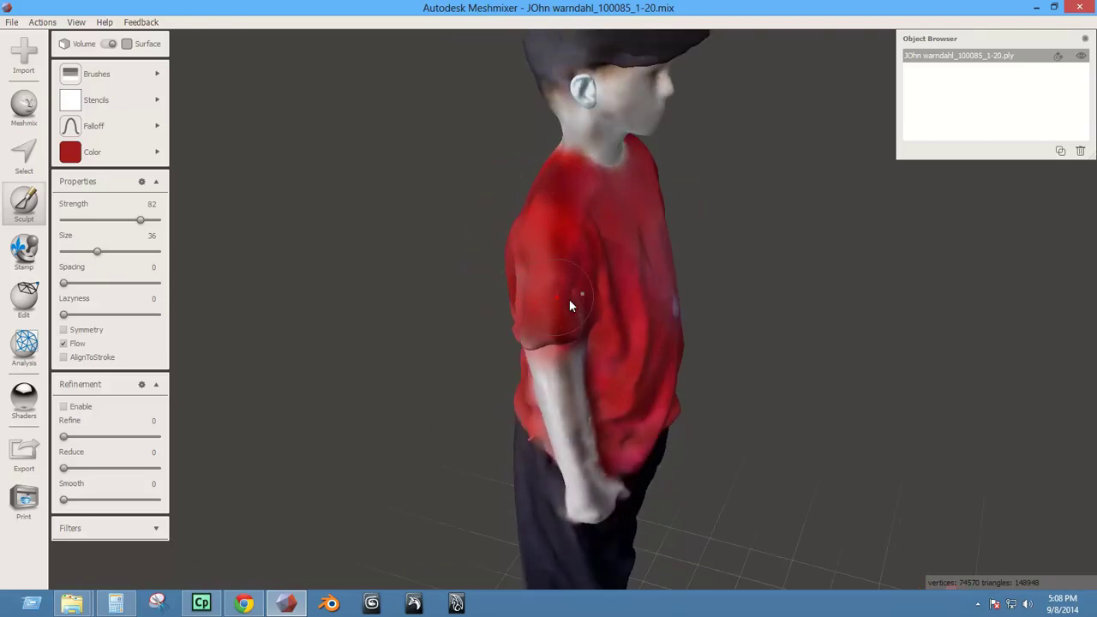
Set the color to dark navy and paint over the gray backs of the trouser legs with the PaintVertex brush.
{"action": "right_click_drag", "start_coordinate": [477, 412], "coordinate": [706, 328]}
{"action": "right_click_drag", "start_coordinate": [448, 314], "coordinate": [506, 324]}
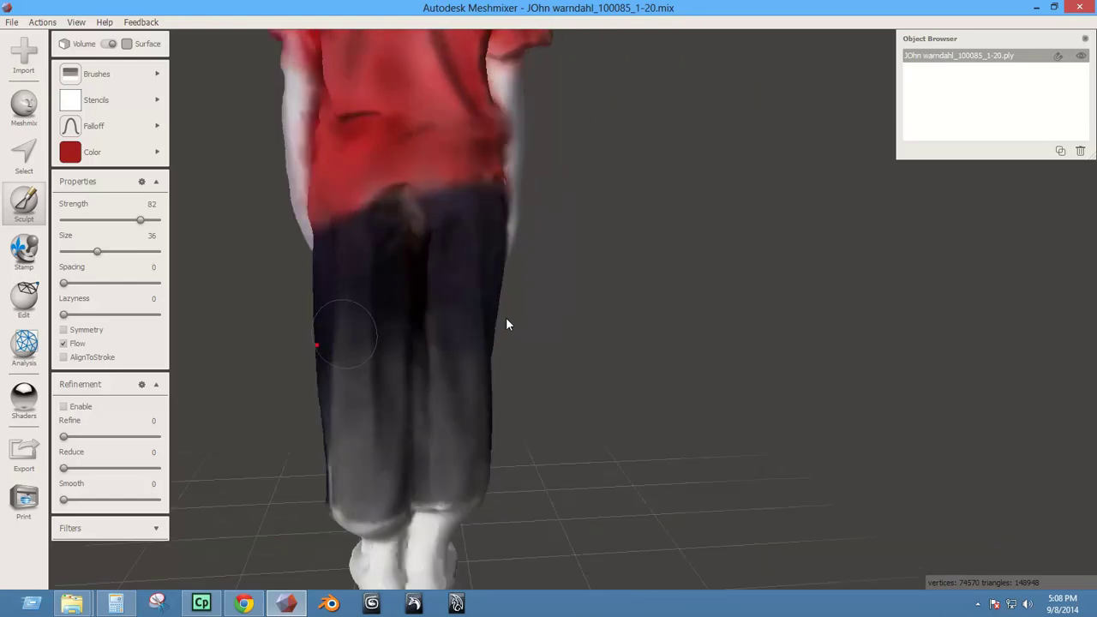
{"action": "left_click", "coordinate": [86, 155]}
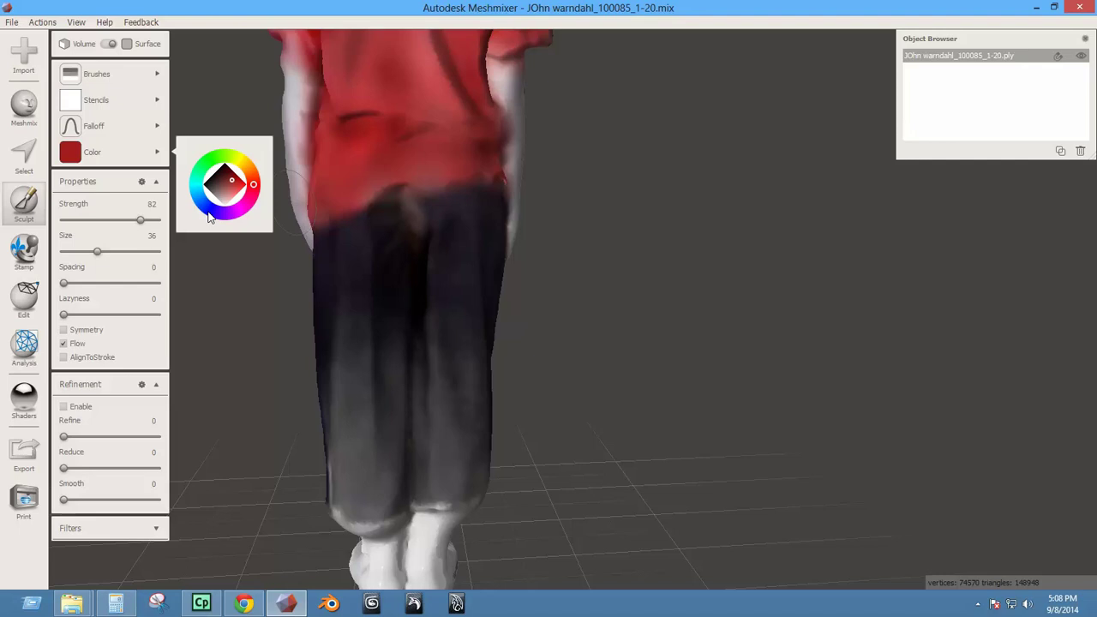
{"action": "left_click", "coordinate": [208, 212]}
{"action": "left_click", "coordinate": [218, 186]}
{"action": "left_click", "coordinate": [216, 182]}
{"action": "left_click", "coordinate": [101, 73]}
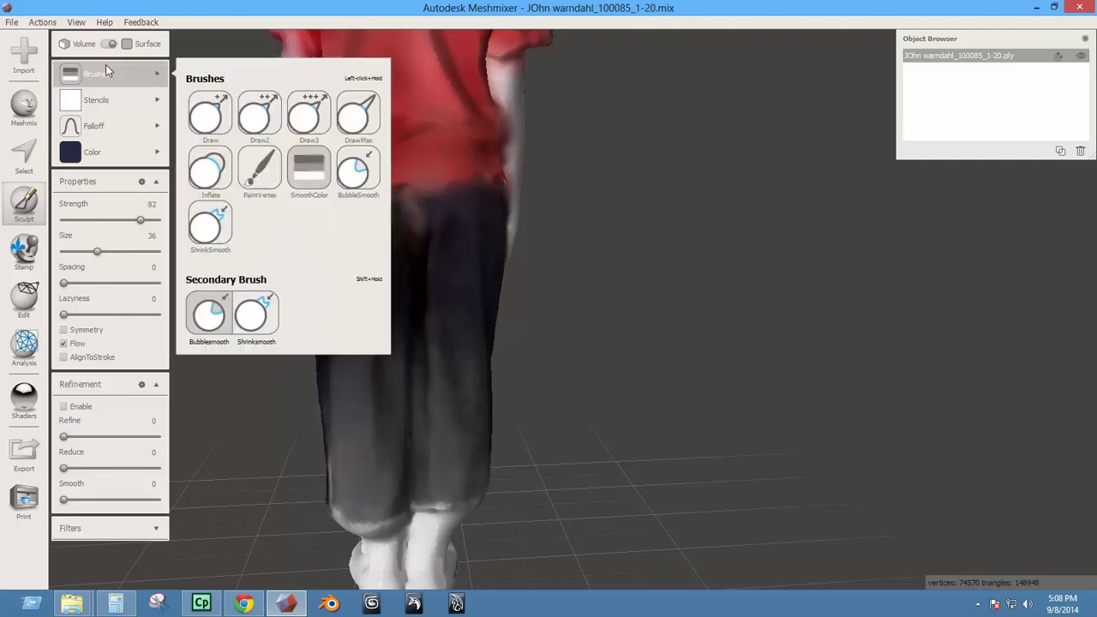
{"action": "left_click", "coordinate": [260, 168]}
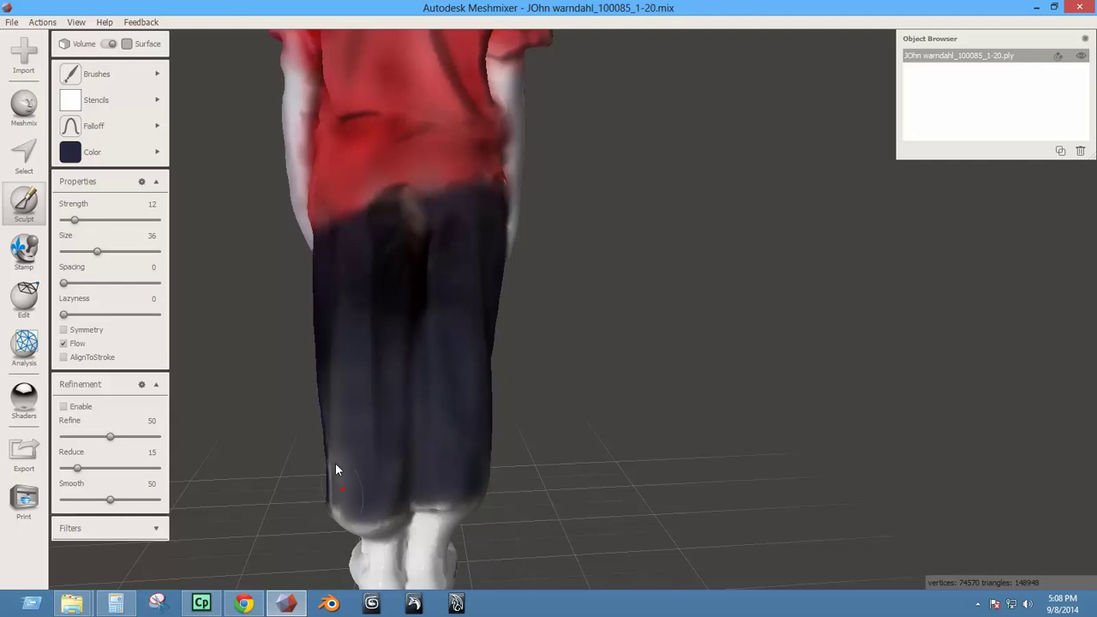
Paint navy over the outer side of the left trouser leg, and reduce the brush size to 23 for its cuff.
{"action": "right_click_drag", "start_coordinate": [334, 412], "coordinate": [452, 384]}
{"action": "mouse_move", "coordinate": [453, 383]}
{"action": "left_mouse_down"}
{"action": "mouse_move", "coordinate": [483, 274]}
{"action": "mouse_move", "coordinate": [482, 386]}
{"action": "left_mouse_up"}
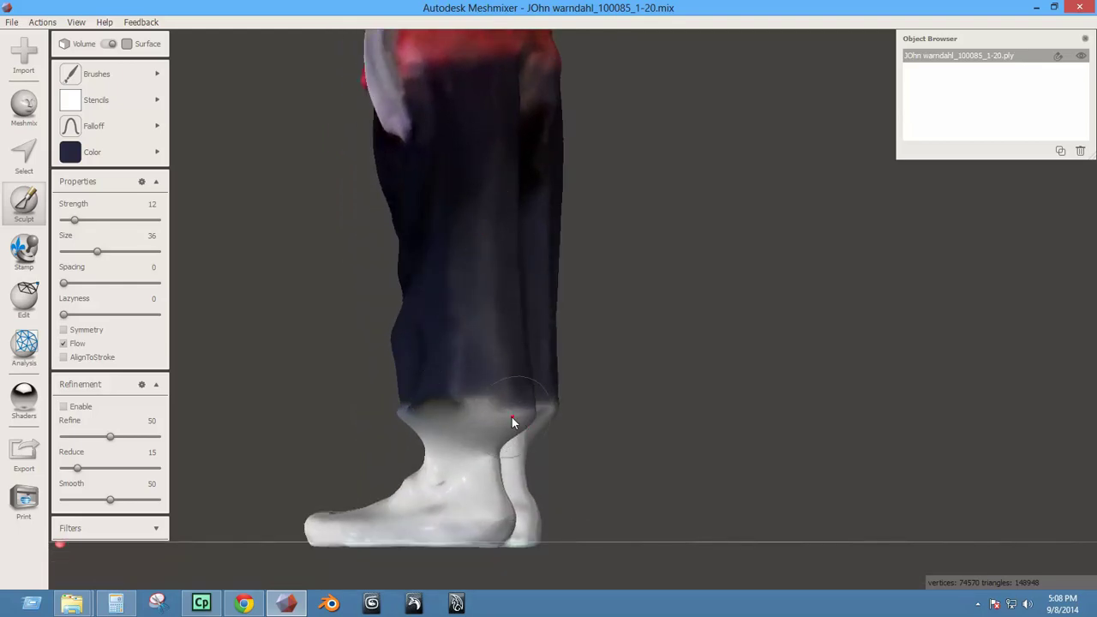
{"action": "key", "text": "bracketleft"}
{"action": "key", "text": "bracketleft"}
{"action": "key", "text": "bracketleft"}
{"action": "key", "text": "bracketleft"}
{"action": "key", "text": "bracketleft"}
{"action": "left_click_drag", "start_coordinate": [420, 420], "coordinate": [496, 418]}
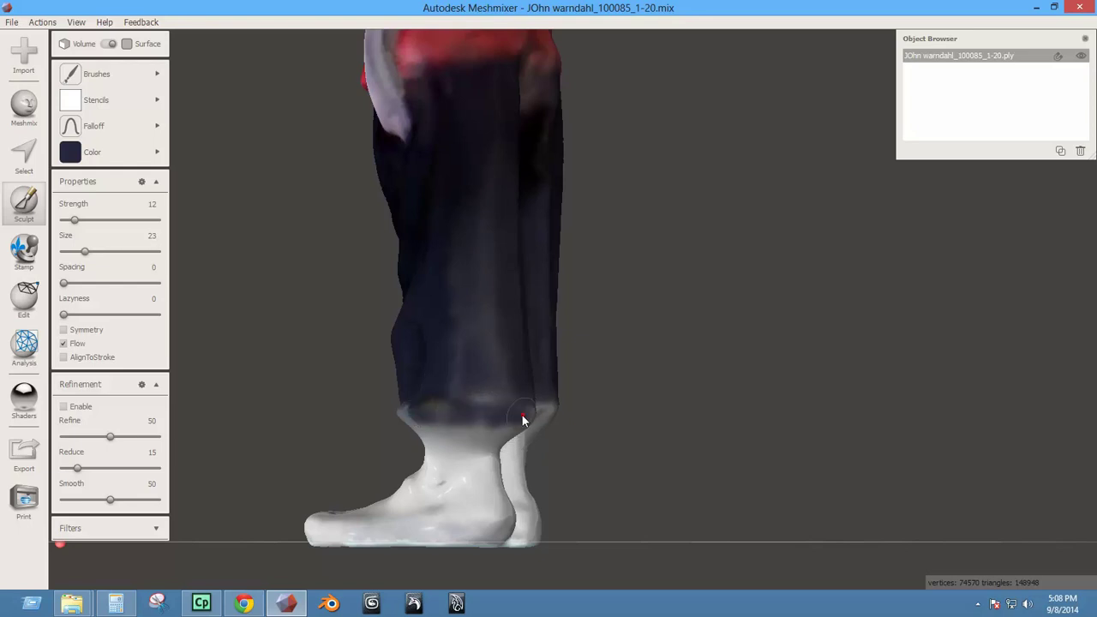
Paint navy around the left trouser cuff, raising the brush strength to 26 to cover it fully.
{"action": "right_click_drag", "start_coordinate": [440, 423], "coordinate": [500, 415]}
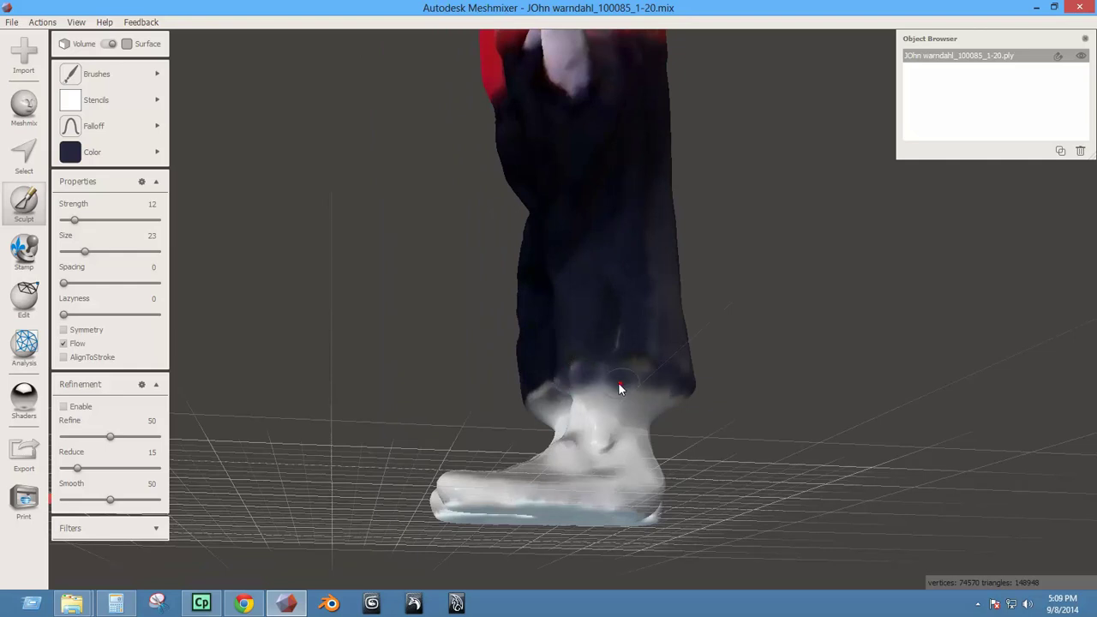
{"action": "right_click_drag", "start_coordinate": [665, 418], "coordinate": [460, 404]}
{"action": "left_click_drag", "start_coordinate": [403, 377], "coordinate": [452, 380]}
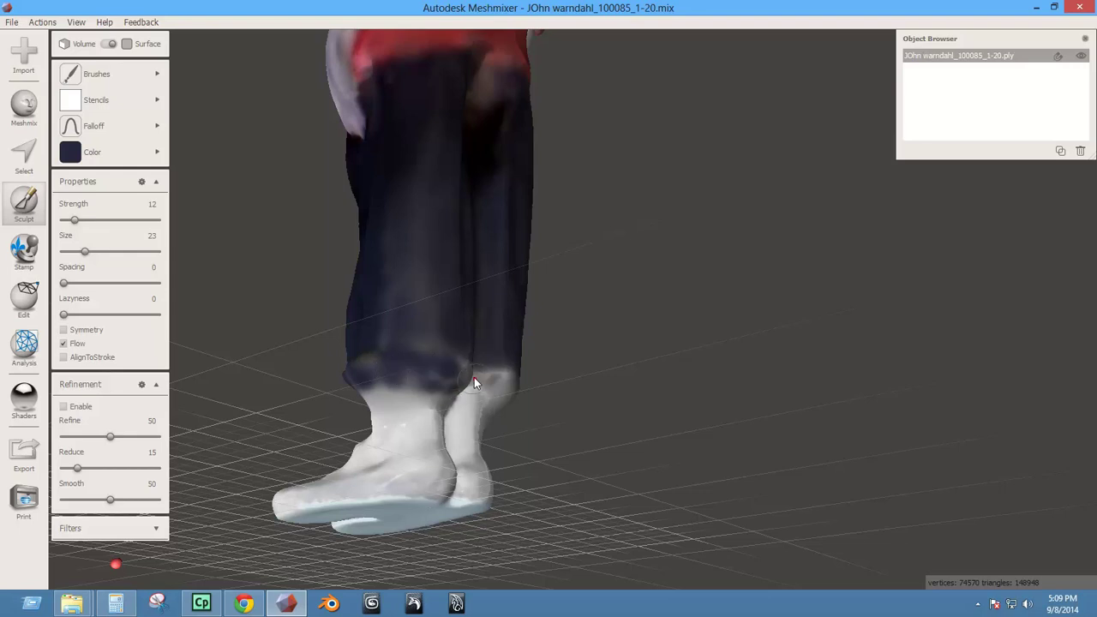
{"action": "right_click_drag", "start_coordinate": [383, 287], "coordinate": [381, 240]}
{"action": "right_click_drag", "start_coordinate": [387, 363], "coordinate": [399, 357]}
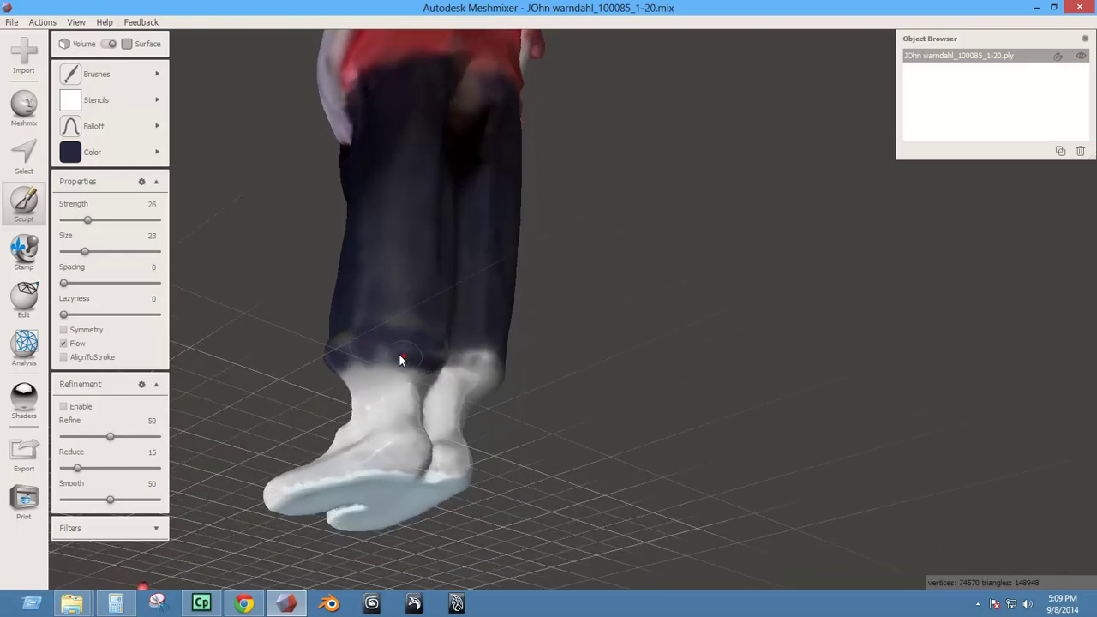
{"action": "left_click_drag", "start_coordinate": [401, 360], "coordinate": [338, 365]}
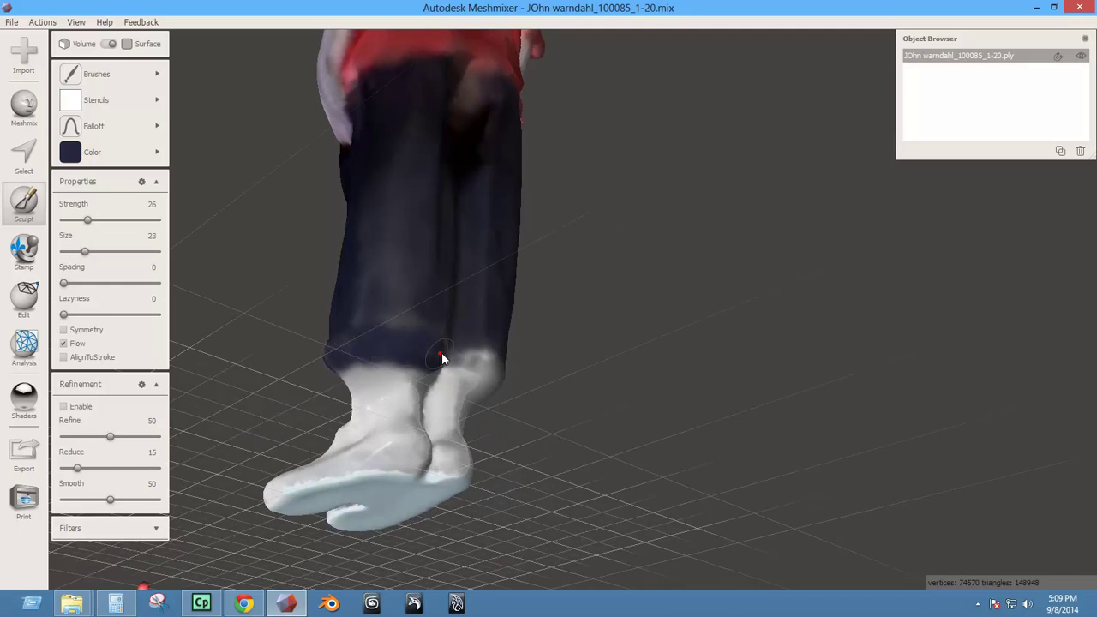
Paint navy along the backs of both trouser cuffs, including the area between the legs.
{"action": "right_click_drag", "start_coordinate": [442, 358], "coordinate": [387, 463]}
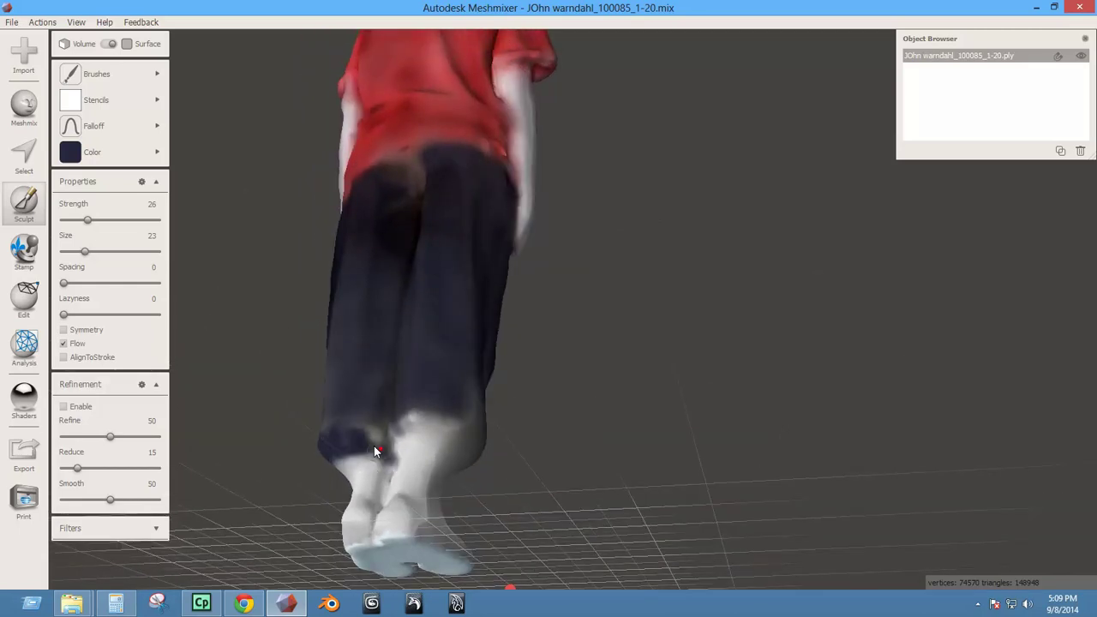
{"action": "left_click_drag", "start_coordinate": [383, 434], "coordinate": [331, 440]}
{"action": "mouse_move", "coordinate": [331, 441]}
{"action": "right_mouse_down"}
{"action": "mouse_move", "coordinate": [397, 421]}
{"action": "mouse_move", "coordinate": [444, 440]}
{"action": "mouse_move", "coordinate": [393, 429]}
{"action": "right_mouse_up"}
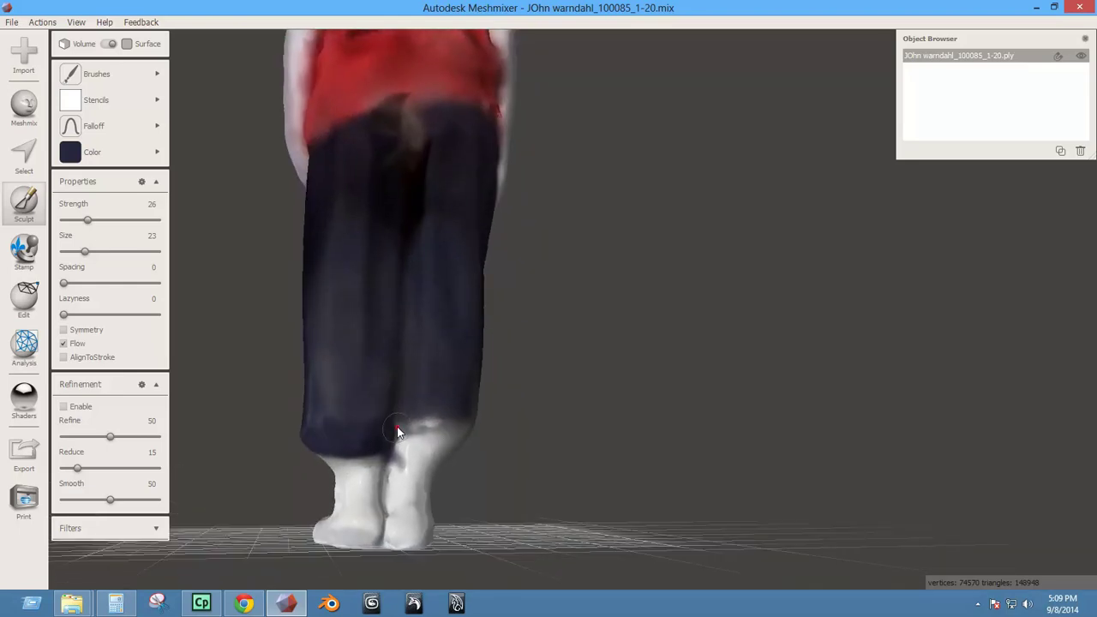
{"action": "left_click_drag", "start_coordinate": [392, 436], "coordinate": [436, 426]}
Cover the outer side and front of the right trouser leg's lower end and cuff with navy.
{"action": "right_click_drag", "start_coordinate": [475, 436], "coordinate": [354, 462]}
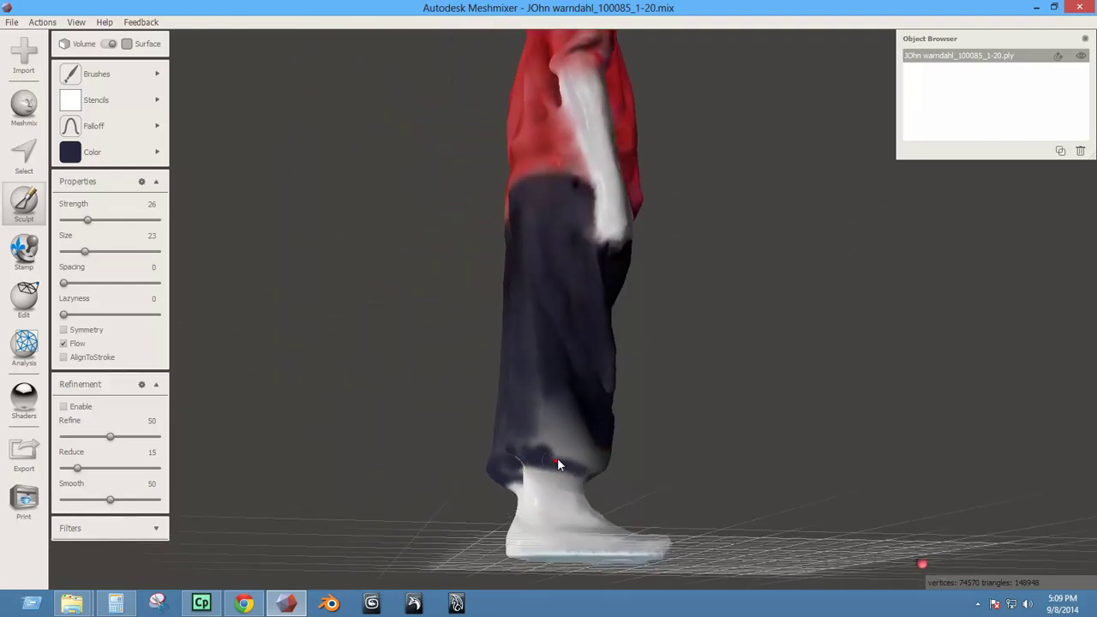
{"action": "mouse_move", "coordinate": [544, 445]}
{"action": "left_mouse_down"}
{"action": "mouse_move", "coordinate": [566, 447]}
{"action": "mouse_move", "coordinate": [597, 475]}
{"action": "mouse_move", "coordinate": [588, 445]}
{"action": "left_mouse_up"}
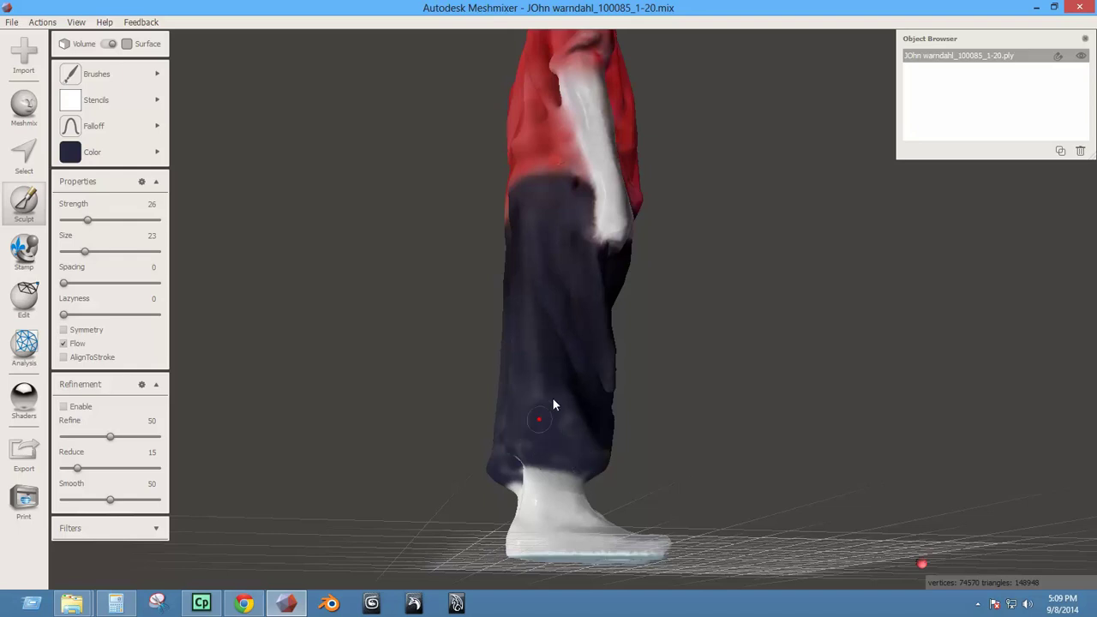
{"action": "right_click_drag", "start_coordinate": [579, 443], "coordinate": [409, 469]}
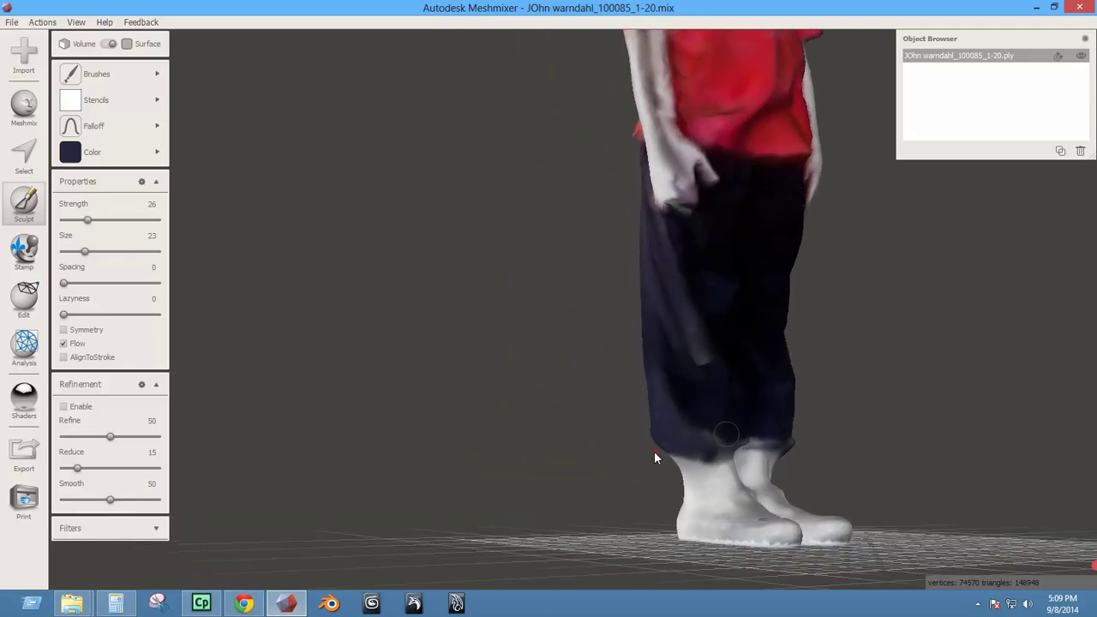
{"action": "right_click_drag", "start_coordinate": [697, 388], "coordinate": [706, 433]}
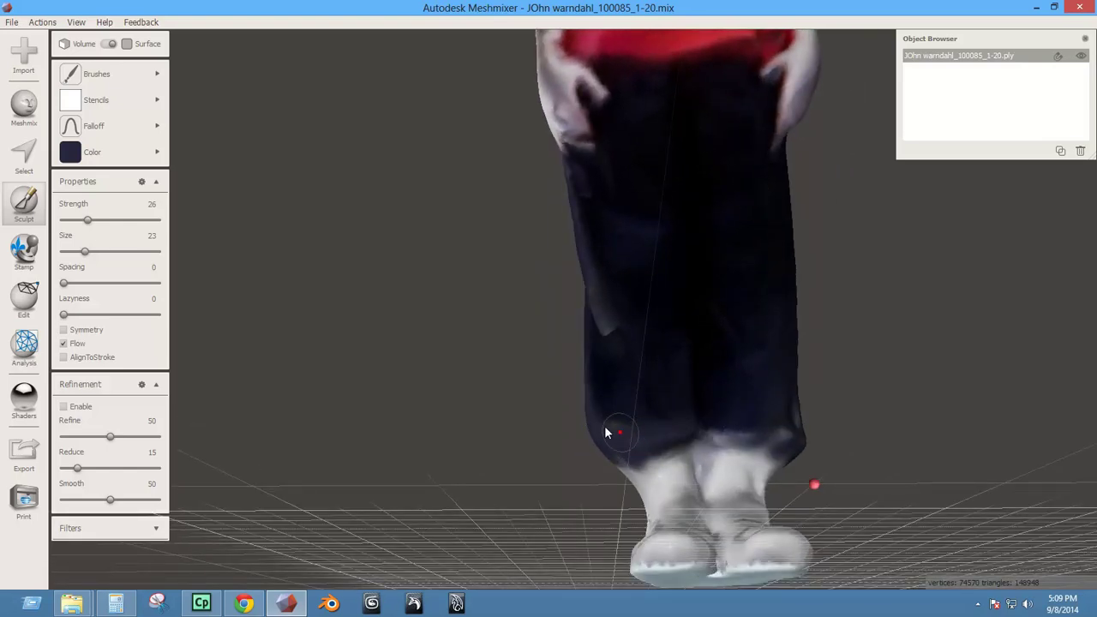
Cover the remaining pale areas along the front, outer side and back of the trouser cuffs with navy.
{"action": "right_click_drag", "start_coordinate": [608, 433], "coordinate": [690, 454]}
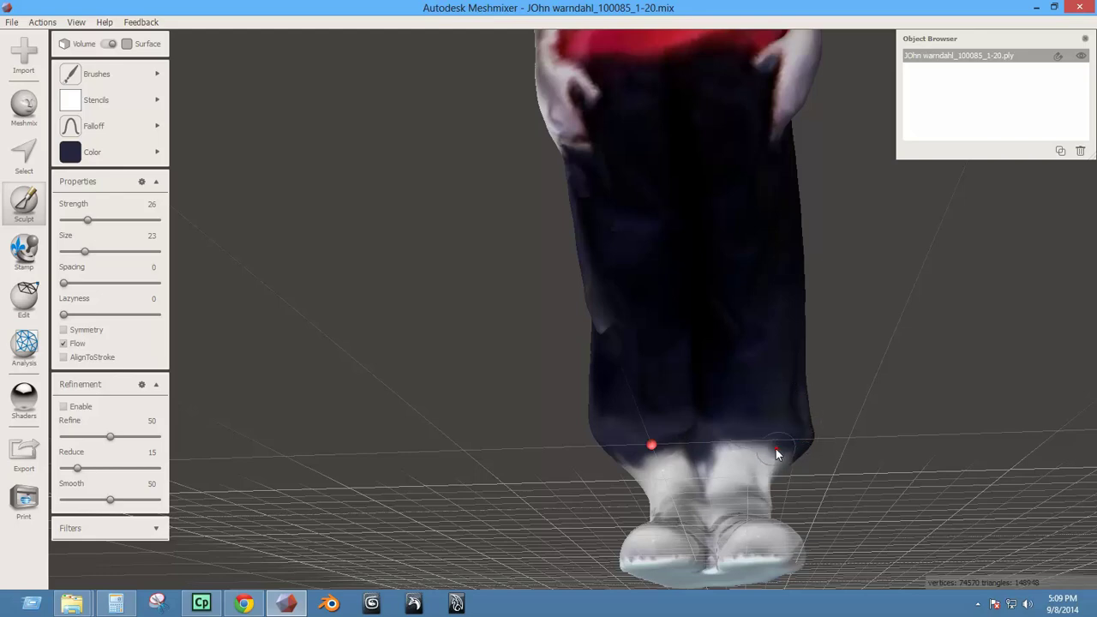
{"action": "right_click_drag", "start_coordinate": [720, 495], "coordinate": [568, 503]}
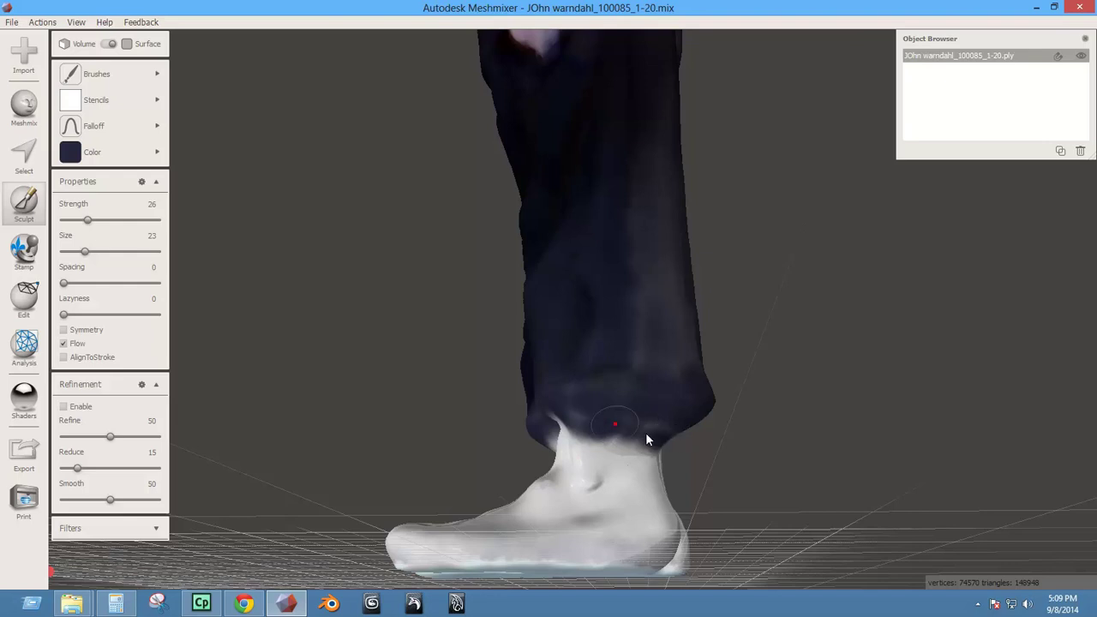
{"action": "right_click_drag", "start_coordinate": [591, 421], "coordinate": [427, 415]}
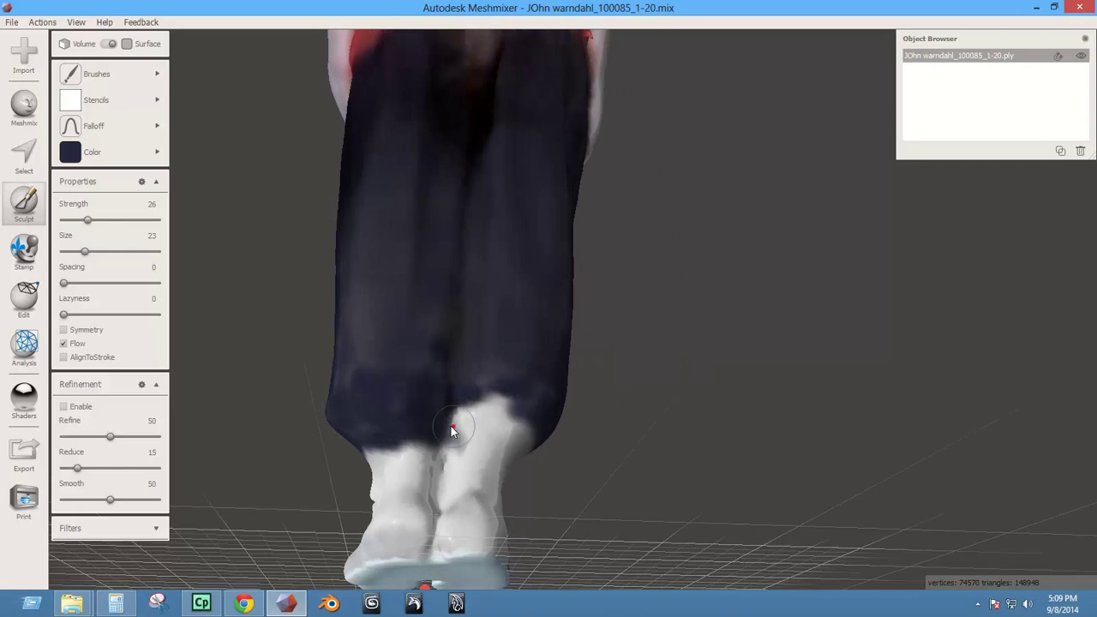
{"action": "mouse_move", "coordinate": [480, 409]}
{"action": "left_mouse_down"}
{"action": "mouse_move", "coordinate": [529, 414]}
{"action": "mouse_move", "coordinate": [493, 401]}
{"action": "left_mouse_up"}
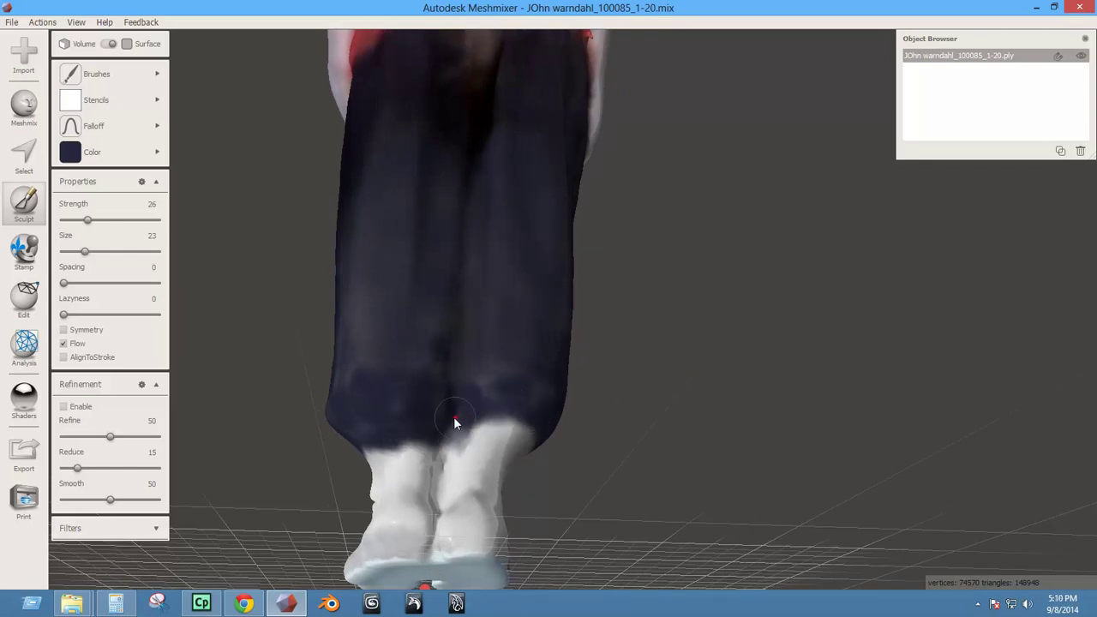
Enlarge the brush to size 43 and even out the backs of both trouser legs with navy.
{"action": "right_click_drag", "start_coordinate": [499, 361], "coordinate": [458, 380]}
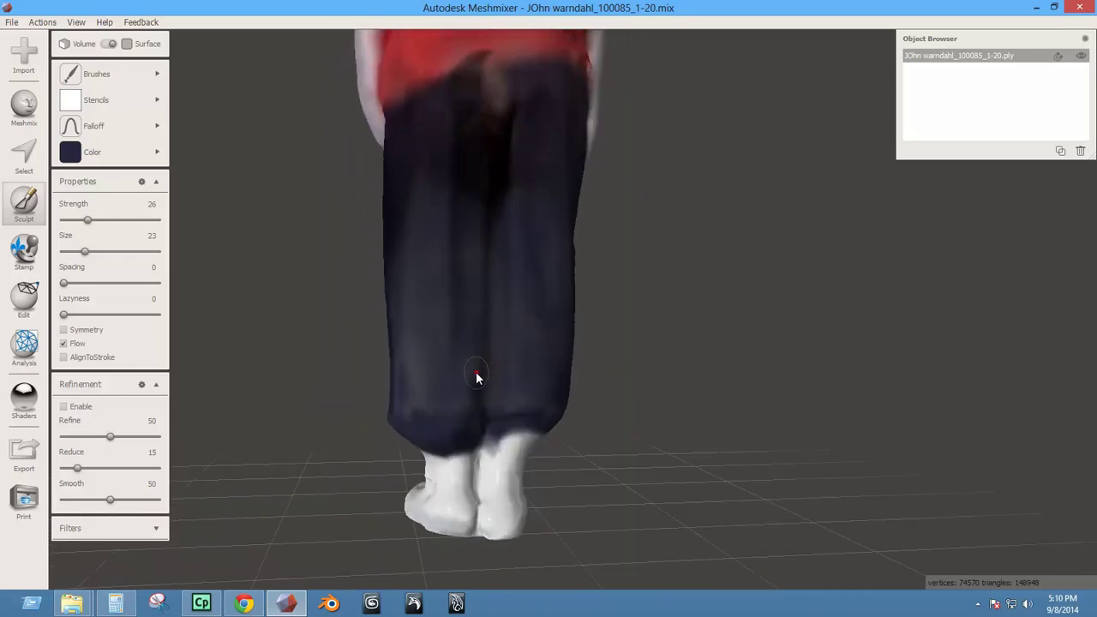
{"action": "key", "text": "bracketright"}
{"action": "key", "text": "bracketright"}
{"action": "key", "text": "bracketright"}
{"action": "key", "text": "bracketright"}
{"action": "mouse_move", "coordinate": [435, 395]}
{"action": "left_mouse_down"}
{"action": "mouse_move", "coordinate": [453, 256]}
{"action": "mouse_move", "coordinate": [480, 165]}
{"action": "mouse_move", "coordinate": [483, 355]}
{"action": "mouse_move", "coordinate": [534, 200]}
{"action": "mouse_move", "coordinate": [534, 372]}
{"action": "mouse_move", "coordinate": [545, 385]}
{"action": "left_mouse_up"}
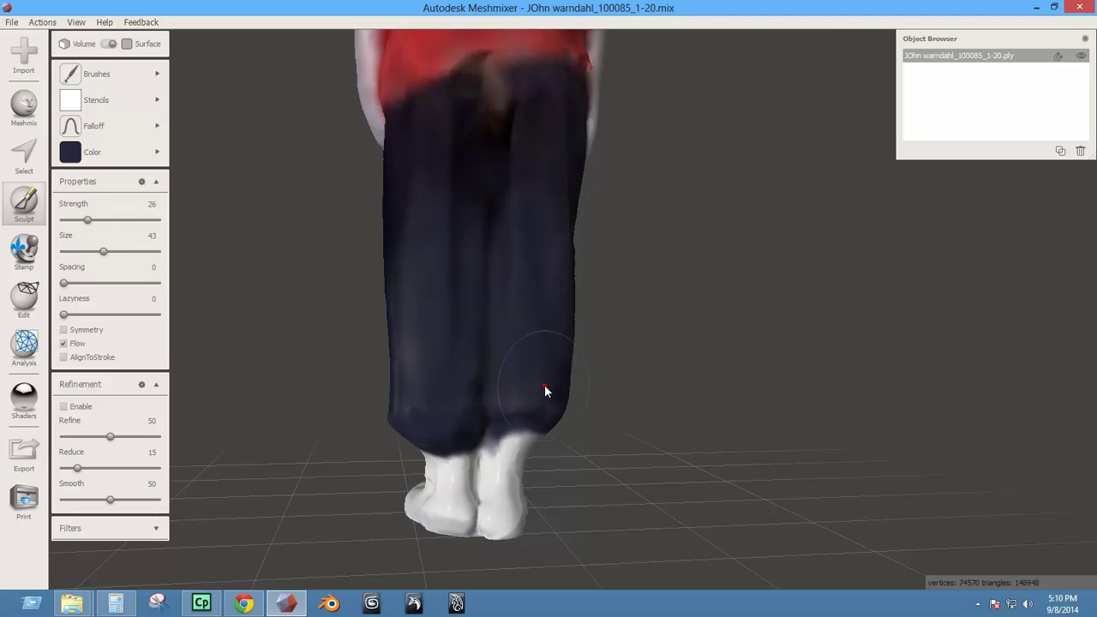
Paint navy over the outer sides of both trouser legs down to the cuffs.
{"action": "right_click_drag", "start_coordinate": [545, 386], "coordinate": [333, 385]}
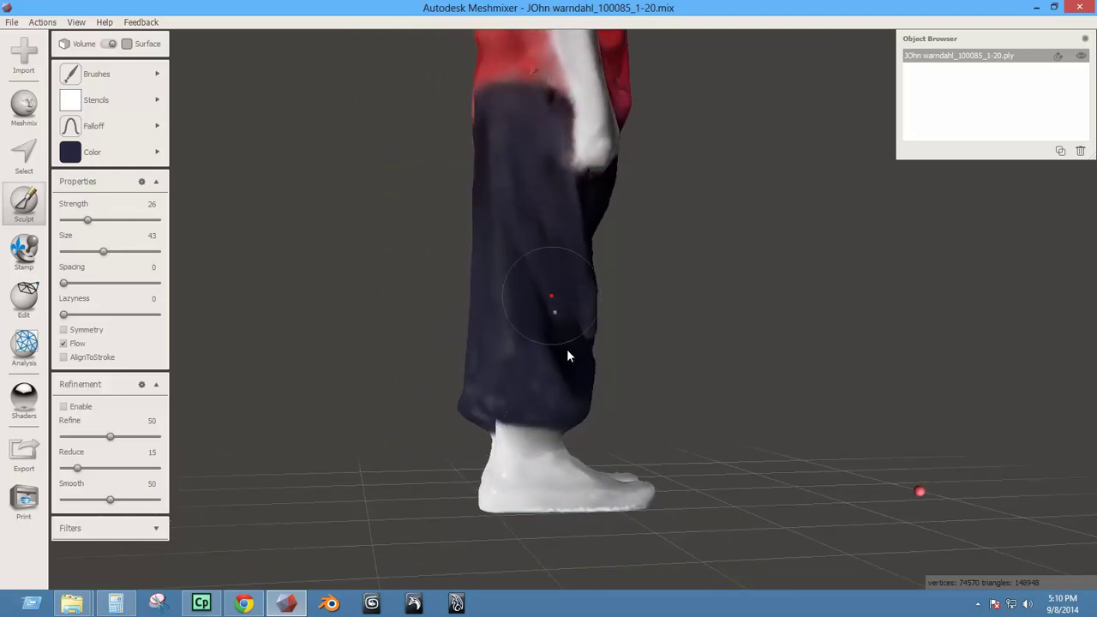
{"action": "right_click_drag", "start_coordinate": [435, 289], "coordinate": [754, 292]}
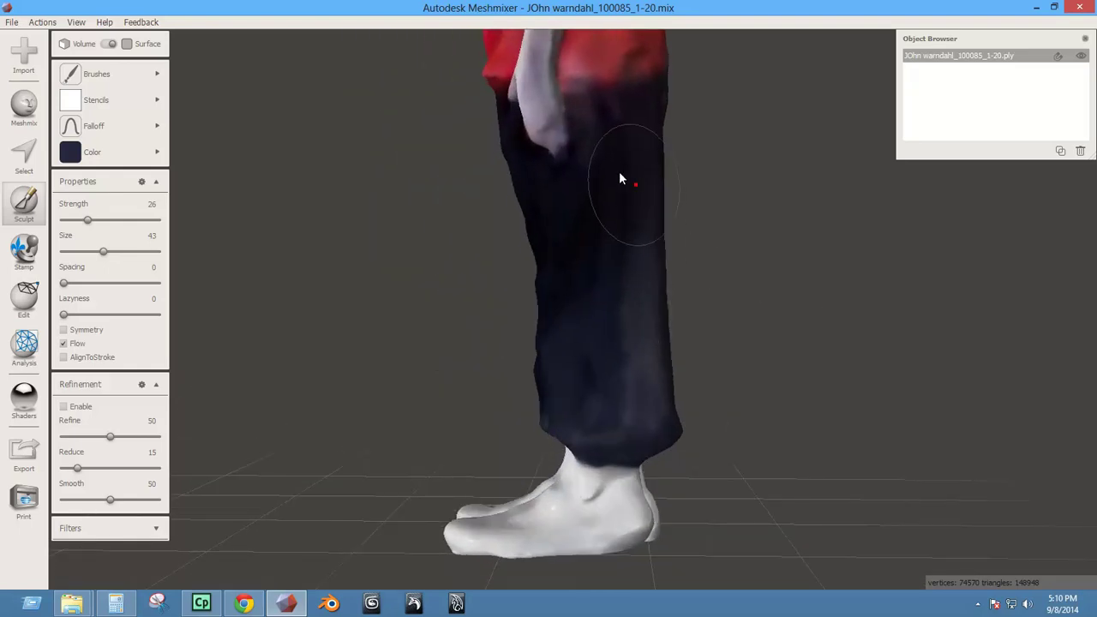
{"action": "mouse_move", "coordinate": [620, 173]}
{"action": "left_mouse_down"}
{"action": "mouse_move", "coordinate": [616, 355]}
{"action": "mouse_move", "coordinate": [591, 433]}
{"action": "mouse_move", "coordinate": [632, 403]}
{"action": "left_mouse_up"}
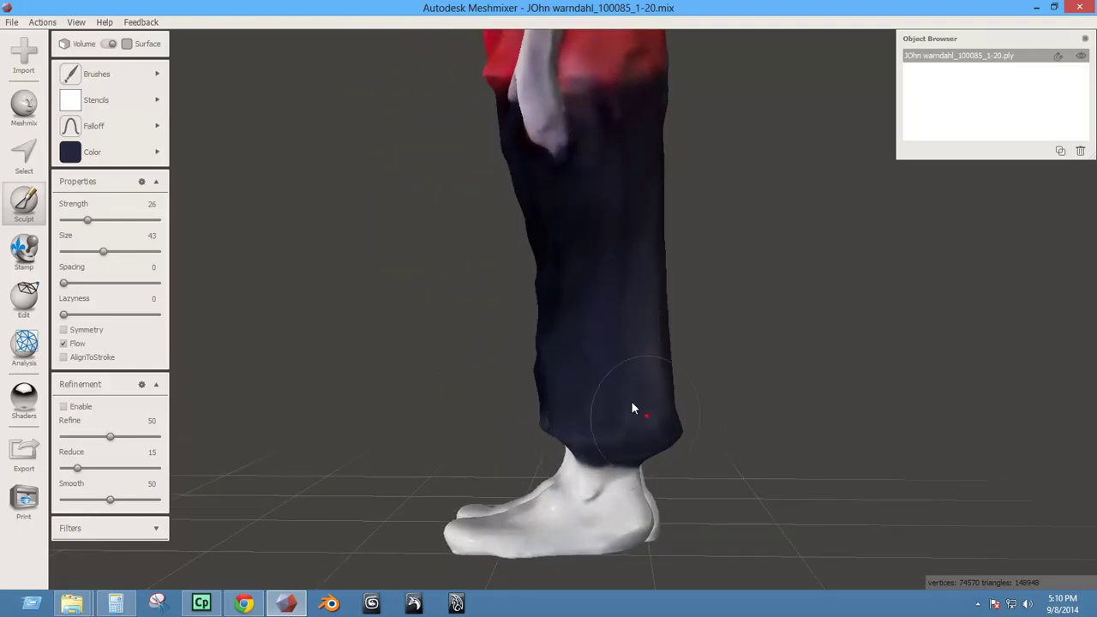
Blend the navy tones across the front, sides and back of the trousers with the SmoothColor brush.
{"action": "right_click_drag", "start_coordinate": [631, 408], "coordinate": [389, 272]}
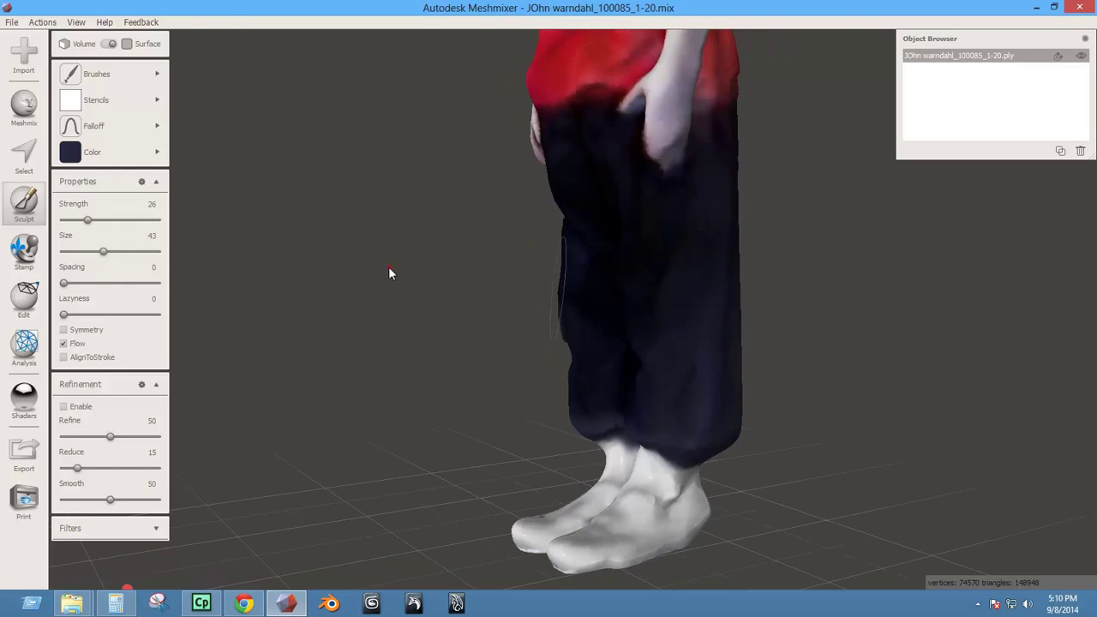
{"action": "mouse_move", "coordinate": [91, 71]}
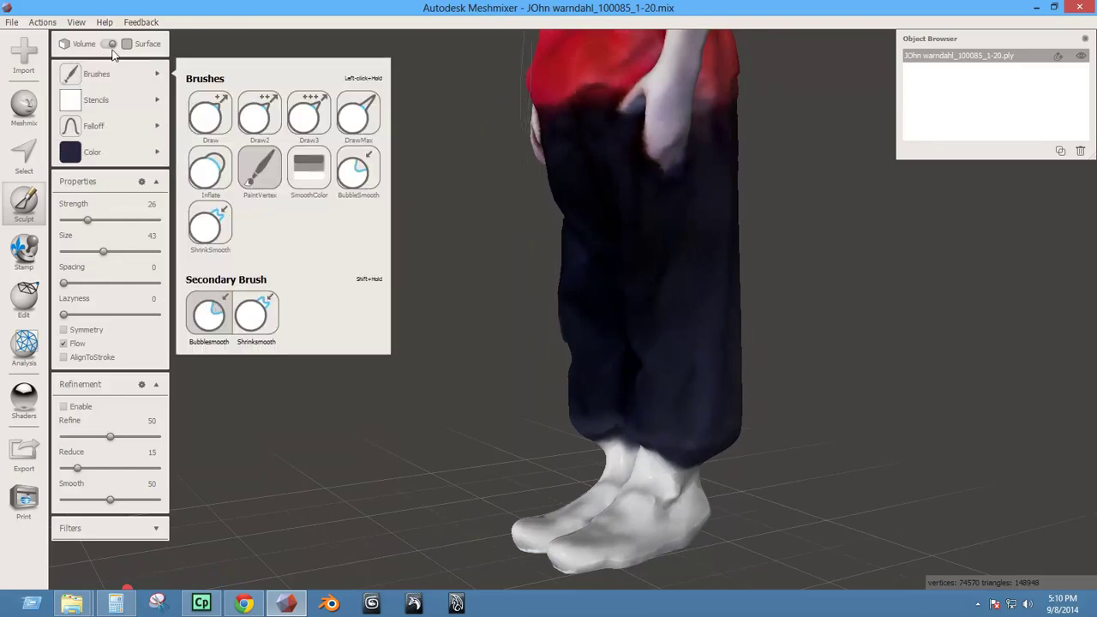
{"action": "left_click", "coordinate": [309, 169]}
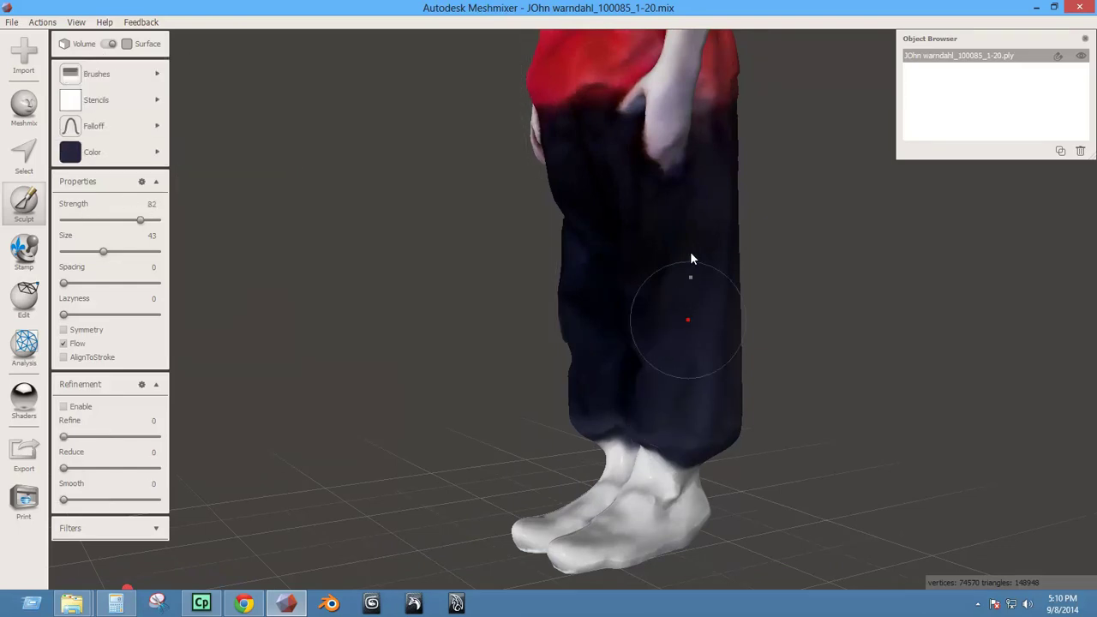
{"action": "right_click_drag", "start_coordinate": [648, 385], "coordinate": [740, 382]}
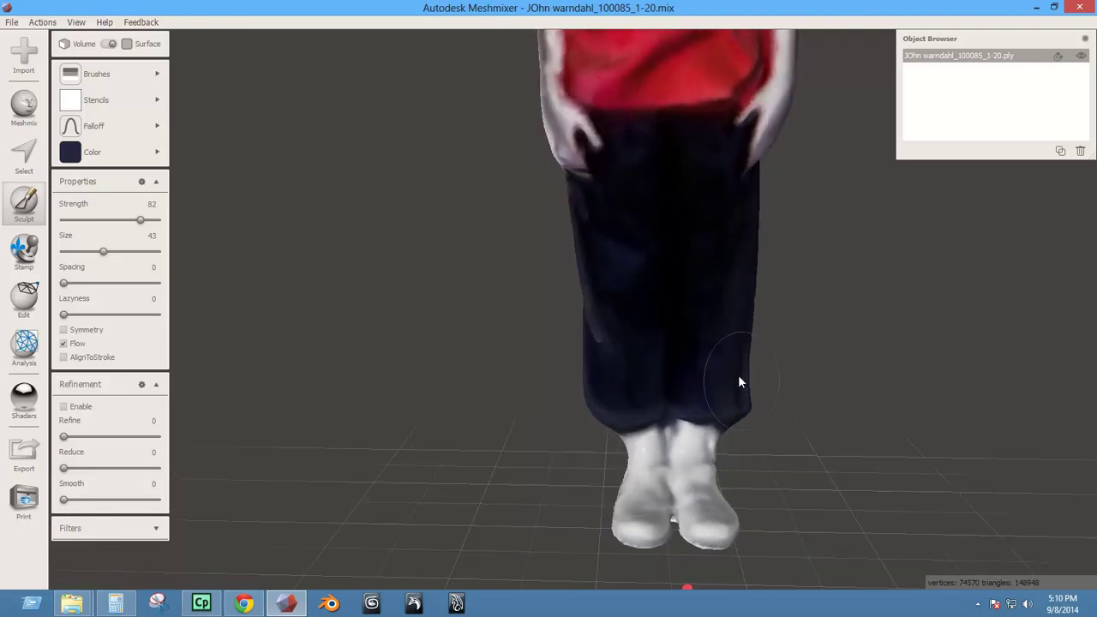
{"action": "mouse_move", "coordinate": [659, 265]}
{"action": "right_mouse_down"}
{"action": "mouse_move", "coordinate": [815, 363]}
{"action": "mouse_move", "coordinate": [685, 372]}
{"action": "right_mouse_up"}
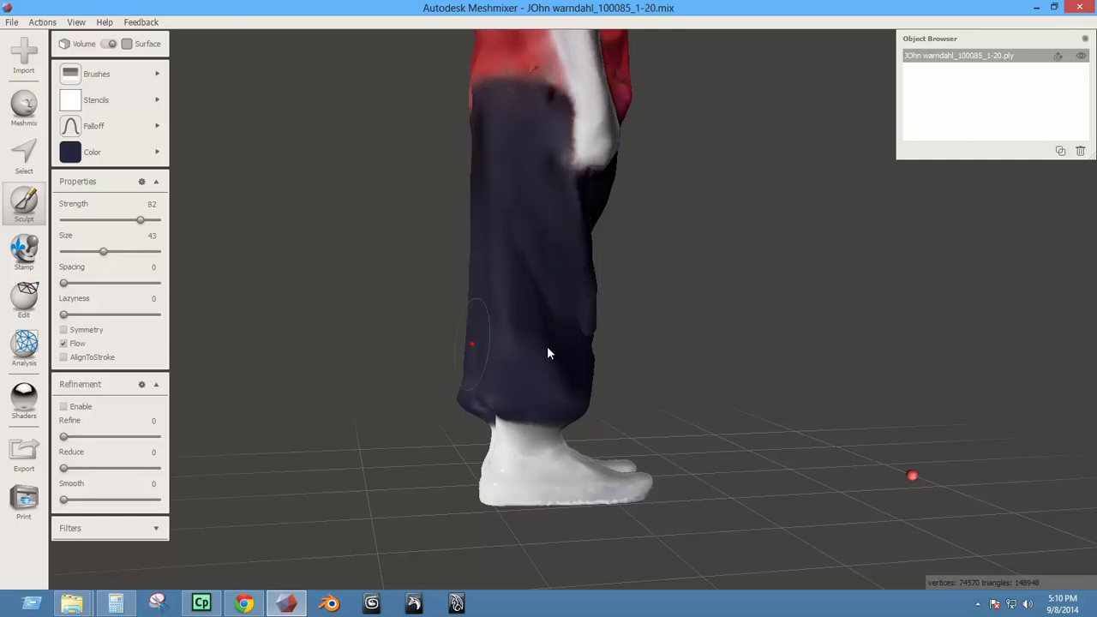
{"action": "right_click_drag", "start_coordinate": [549, 354], "coordinate": [695, 357]}
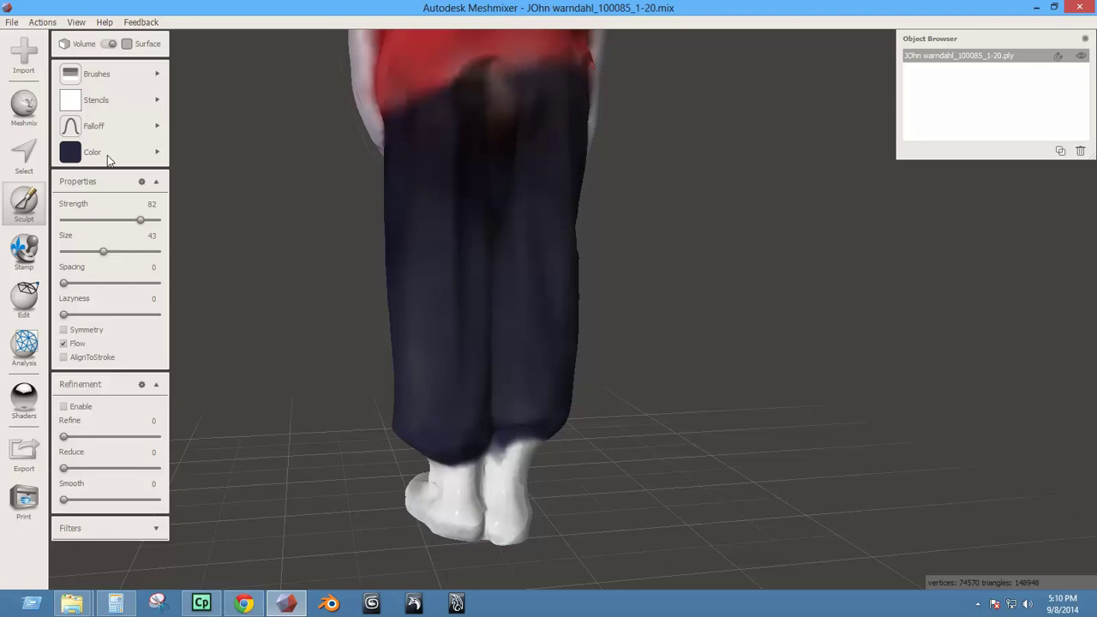
Switch back to the PaintVertex brush and darken the paint color to near-black.
{"action": "mouse_move", "coordinate": [103, 74]}
{"action": "left_click", "coordinate": [262, 167]}
{"action": "mouse_move", "coordinate": [129, 152]}
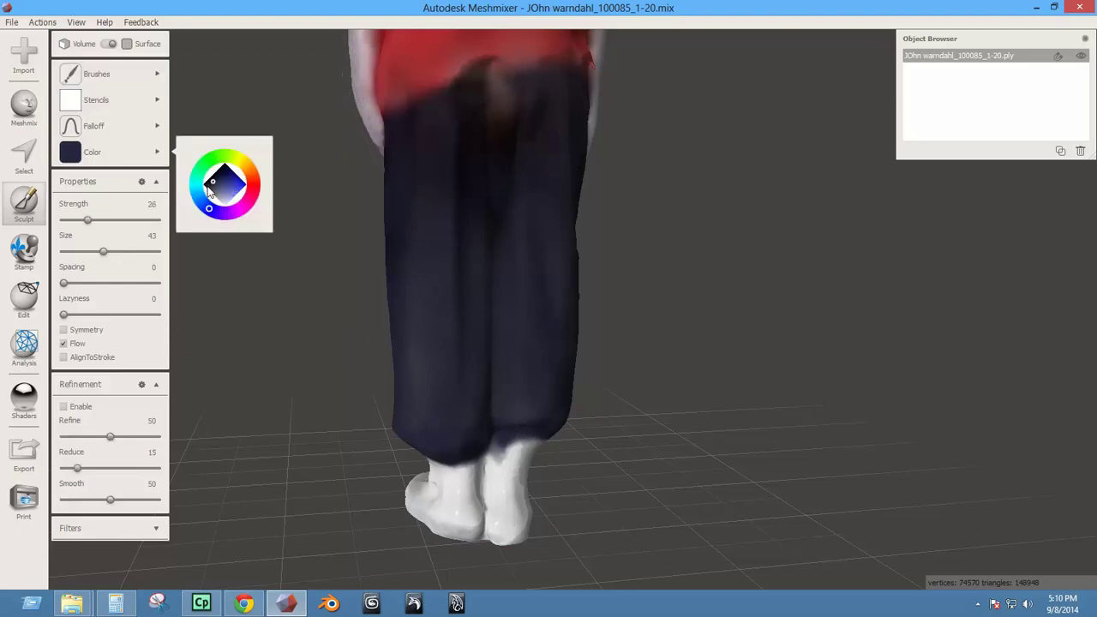
{"action": "left_click", "coordinate": [206, 188]}
{"action": "right_click_drag", "start_coordinate": [471, 407], "coordinate": [419, 385]}
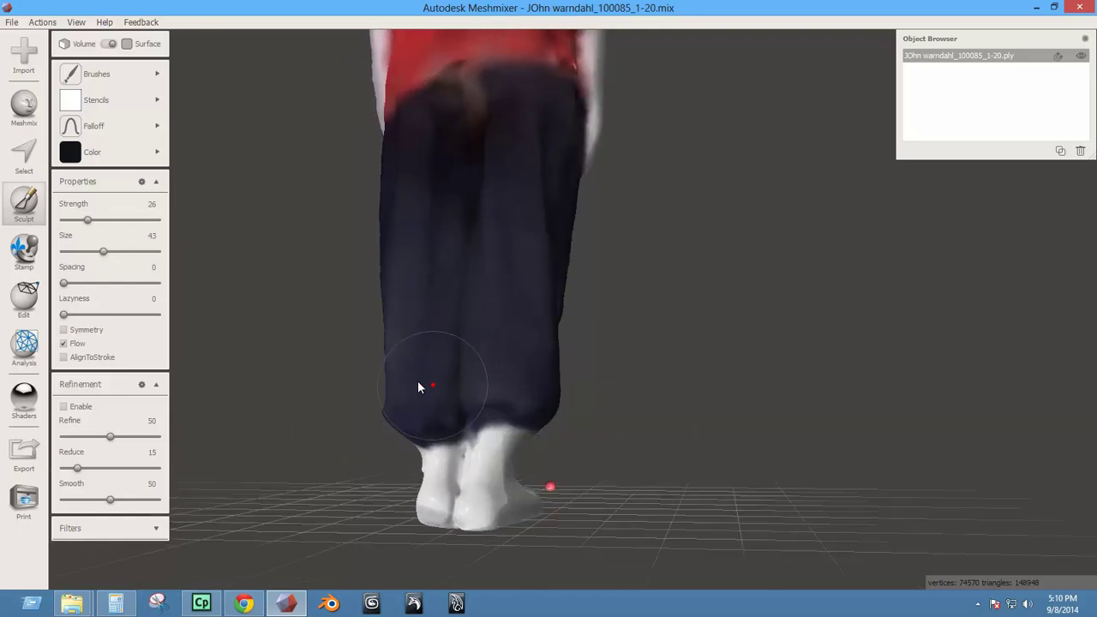
Paint a dark shadow between the backs of the trouser legs using the soft round stencil at brush size 22.
{"action": "key", "text": "bracketleft"}
{"action": "key", "text": "bracketleft"}
{"action": "key", "text": "bracketleft"}
{"action": "key", "text": "bracketleft"}
{"action": "key", "text": "bracketleft"}
{"action": "mouse_move", "coordinate": [118, 112]}
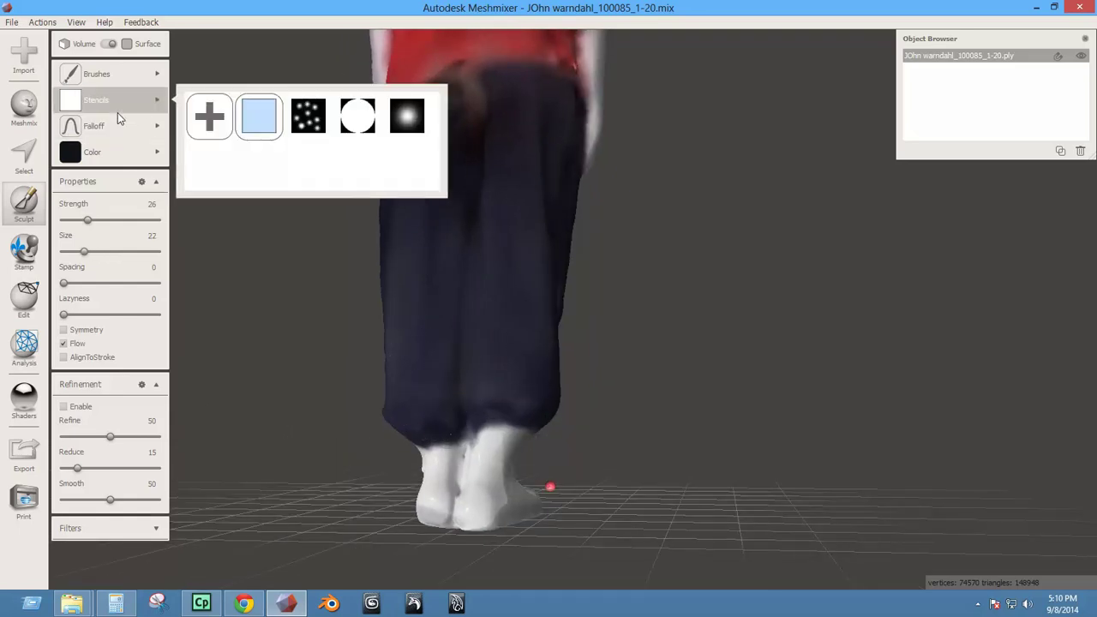
{"action": "left_click", "coordinate": [406, 116]}
{"action": "right_click_drag", "start_coordinate": [441, 334], "coordinate": [476, 411]}
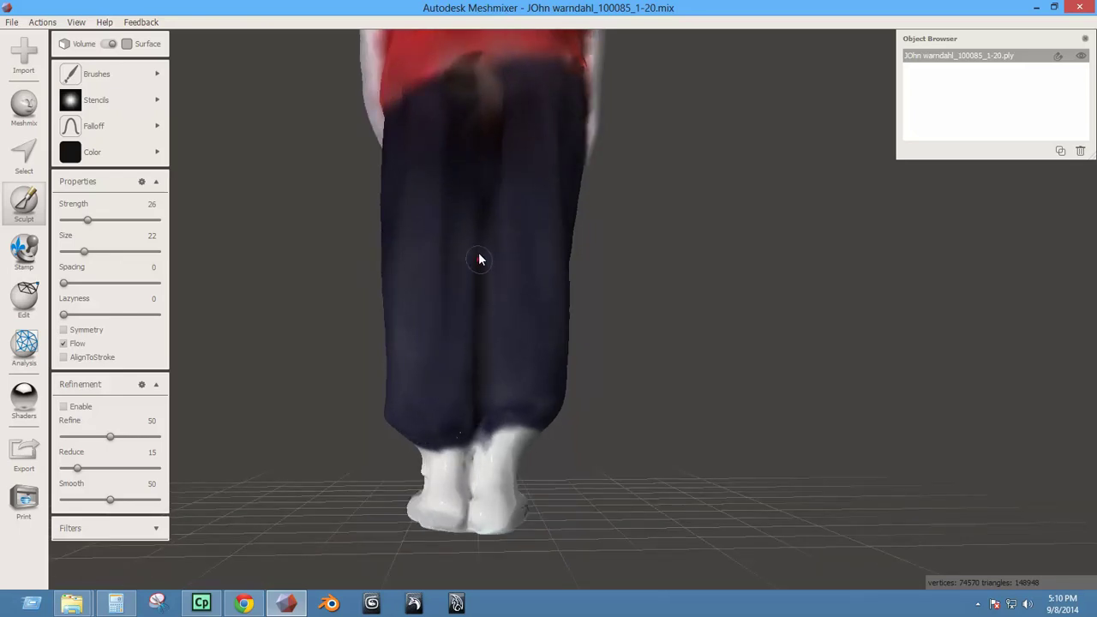
{"action": "right_click_drag", "start_coordinate": [463, 378], "coordinate": [455, 418]}
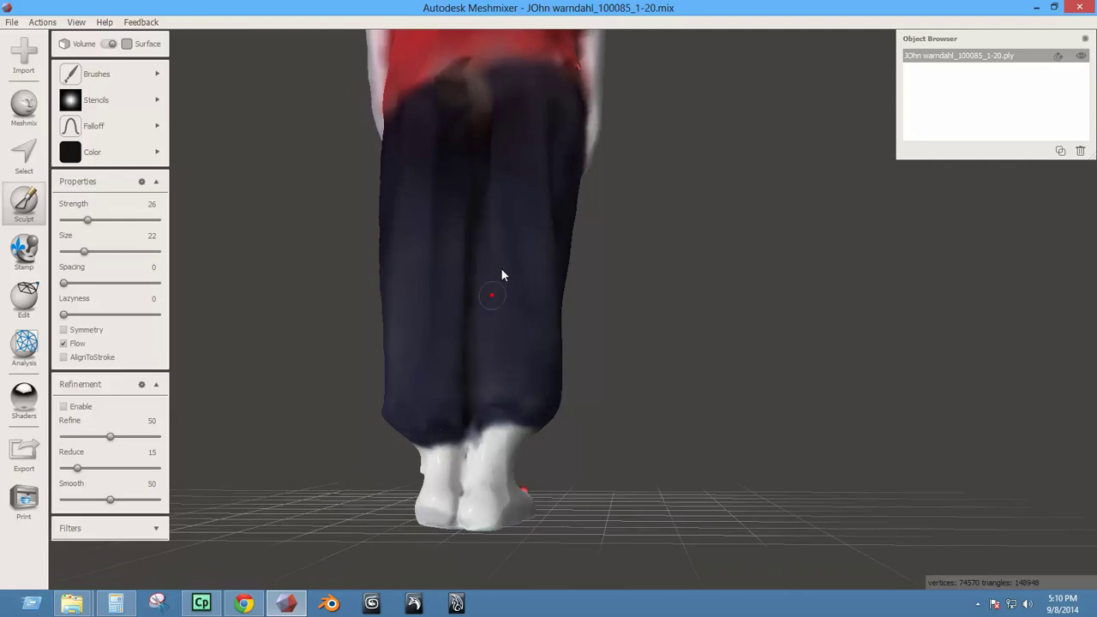
Enlarge the brush to size 34 and paint broader dark shading along the inner backs of the trouser legs.
{"action": "key", "text": "bracketright"}
{"action": "key", "text": "bracketright"}
{"action": "key", "text": "bracketright"}
{"action": "key", "text": "bracketright"}
{"action": "key", "text": "bracketright"}
{"action": "key", "text": "bracketright"}
{"action": "right_click_drag", "start_coordinate": [446, 309], "coordinate": [485, 286]}
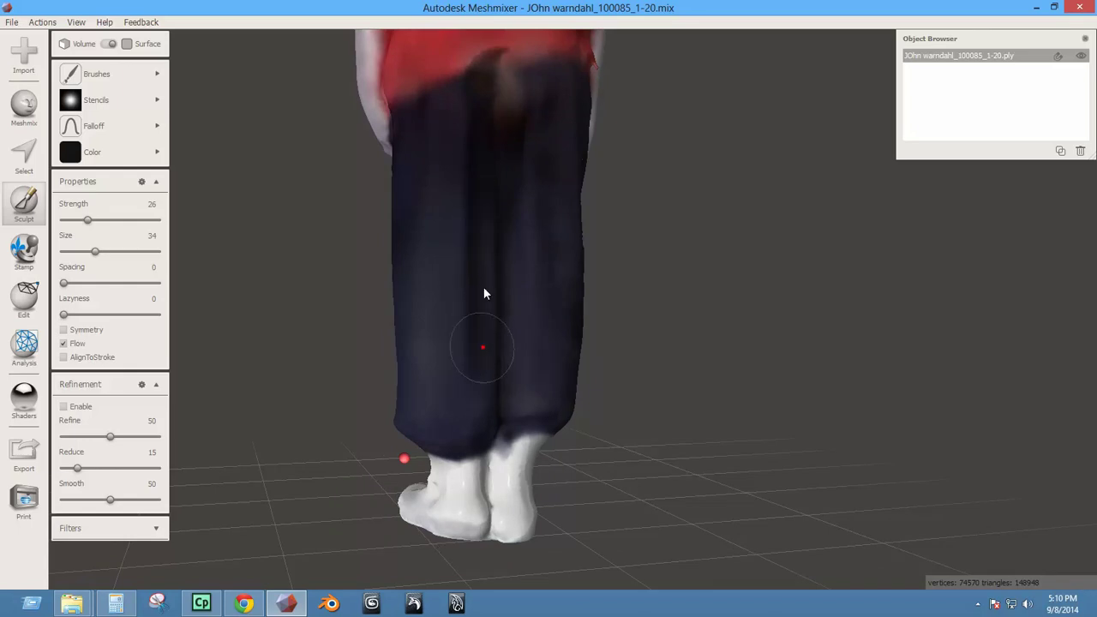
{"action": "right_click_drag", "start_coordinate": [504, 424], "coordinate": [434, 396]}
{"action": "mouse_move", "coordinate": [435, 396]}
{"action": "left_mouse_down"}
{"action": "mouse_move", "coordinate": [486, 392]}
{"action": "mouse_move", "coordinate": [527, 421]}
{"action": "mouse_move", "coordinate": [431, 392]}
{"action": "mouse_move", "coordinate": [430, 426]}
{"action": "left_mouse_up"}
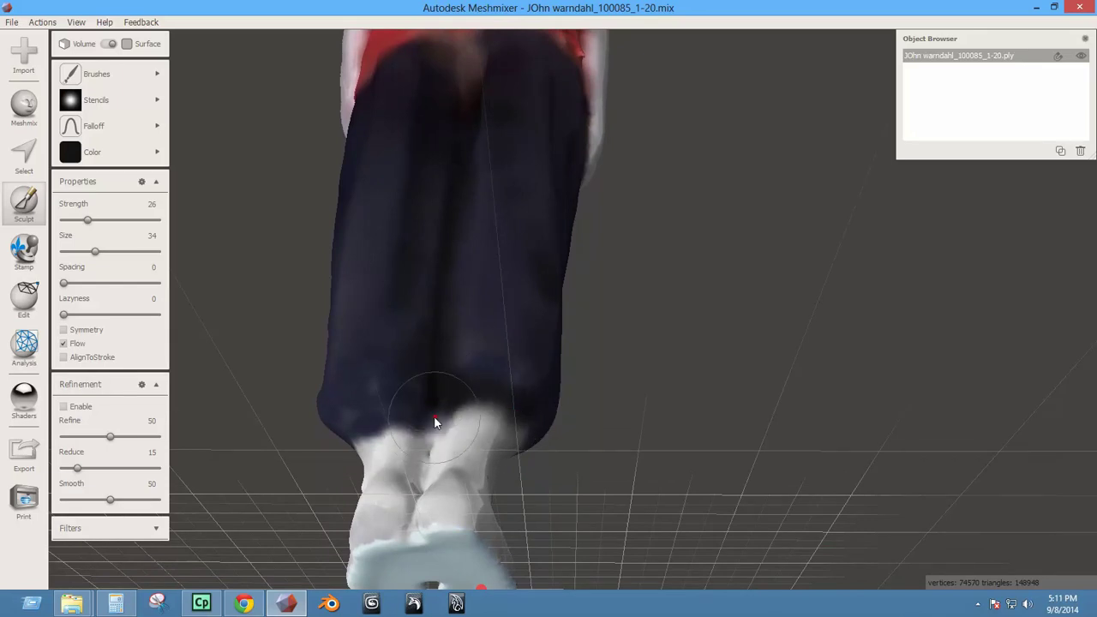
Reduce the brush to size 22 and paint dark shadows between the ankles and along the back cuff edges.
{"action": "key", "text": "bracketleft"}
{"action": "key", "text": "bracketleft"}
{"action": "key", "text": "bracketleft"}
{"action": "key", "text": "bracketleft"}
{"action": "key", "text": "bracketleft"}
{"action": "key", "text": "bracketleft"}
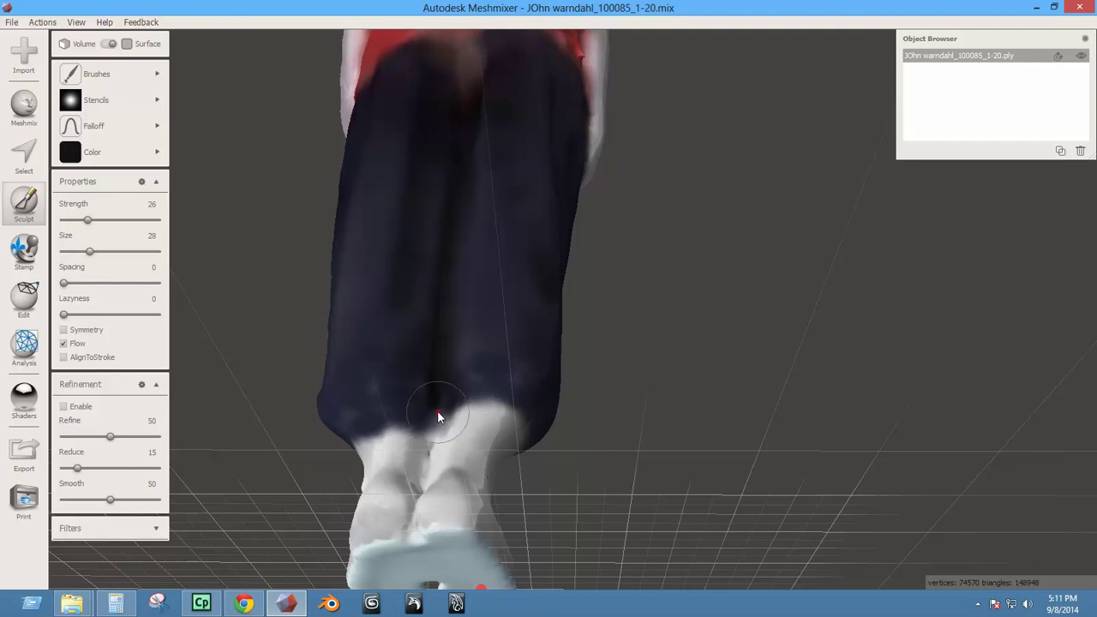
{"action": "right_click_drag", "start_coordinate": [404, 438], "coordinate": [439, 467]}
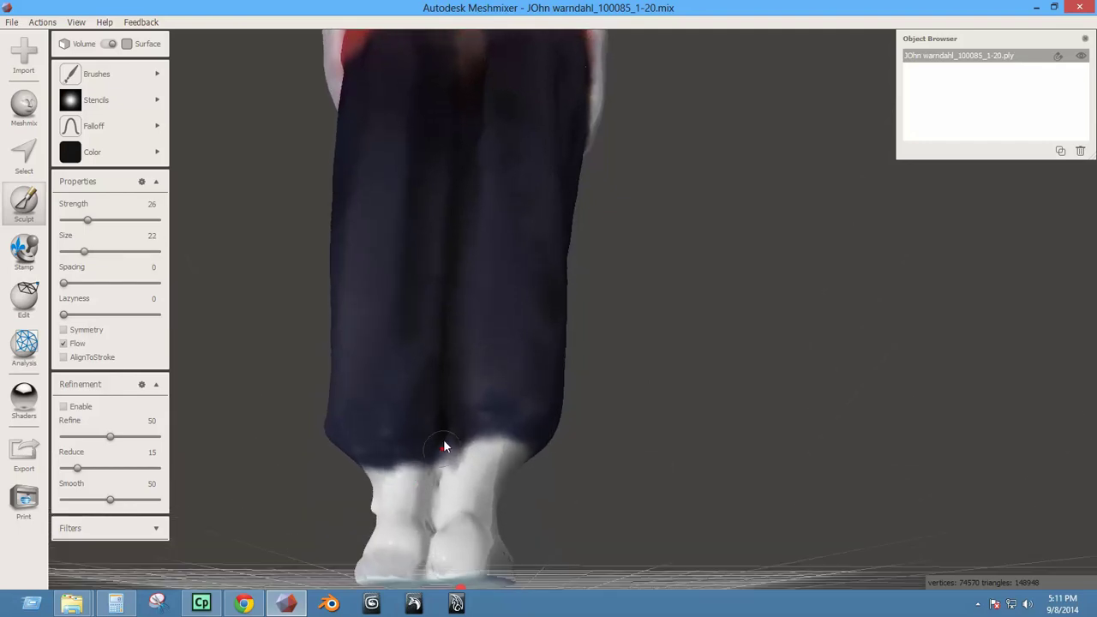
{"action": "left_click_drag", "start_coordinate": [435, 499], "coordinate": [425, 559]}
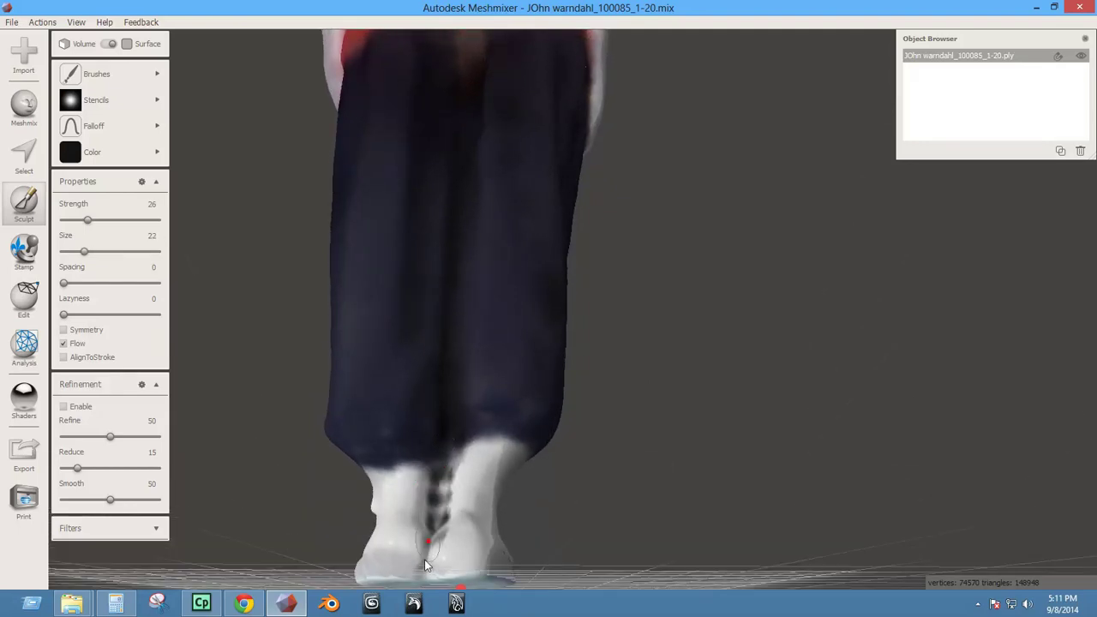
{"action": "mouse_move", "coordinate": [436, 461]}
{"action": "left_mouse_down"}
{"action": "mouse_move", "coordinate": [372, 456]}
{"action": "mouse_move", "coordinate": [432, 429]}
{"action": "mouse_move", "coordinate": [363, 454]}
{"action": "mouse_move", "coordinate": [483, 440]}
{"action": "mouse_move", "coordinate": [533, 454]}
{"action": "left_mouse_up"}
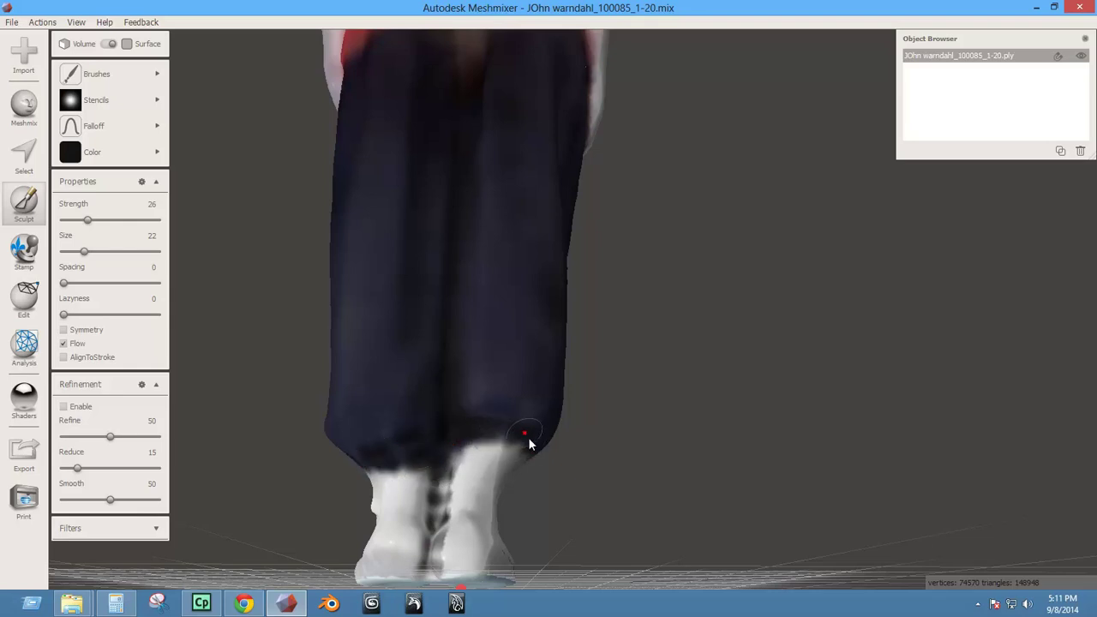
Darken the trouser cuff edges around the outer sides and front, including the gap between the ankles.
{"action": "right_click_drag", "start_coordinate": [524, 441], "coordinate": [470, 468]}
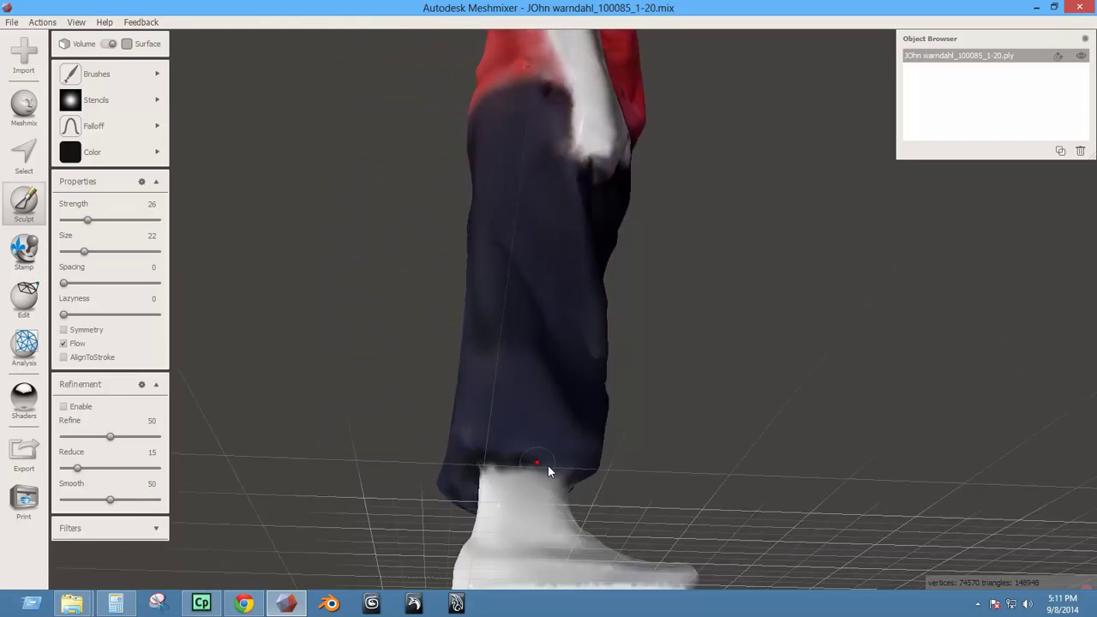
{"action": "mouse_move", "coordinate": [565, 469]}
{"action": "right_mouse_down"}
{"action": "mouse_move", "coordinate": [417, 480]}
{"action": "mouse_move", "coordinate": [562, 455]}
{"action": "right_mouse_up"}
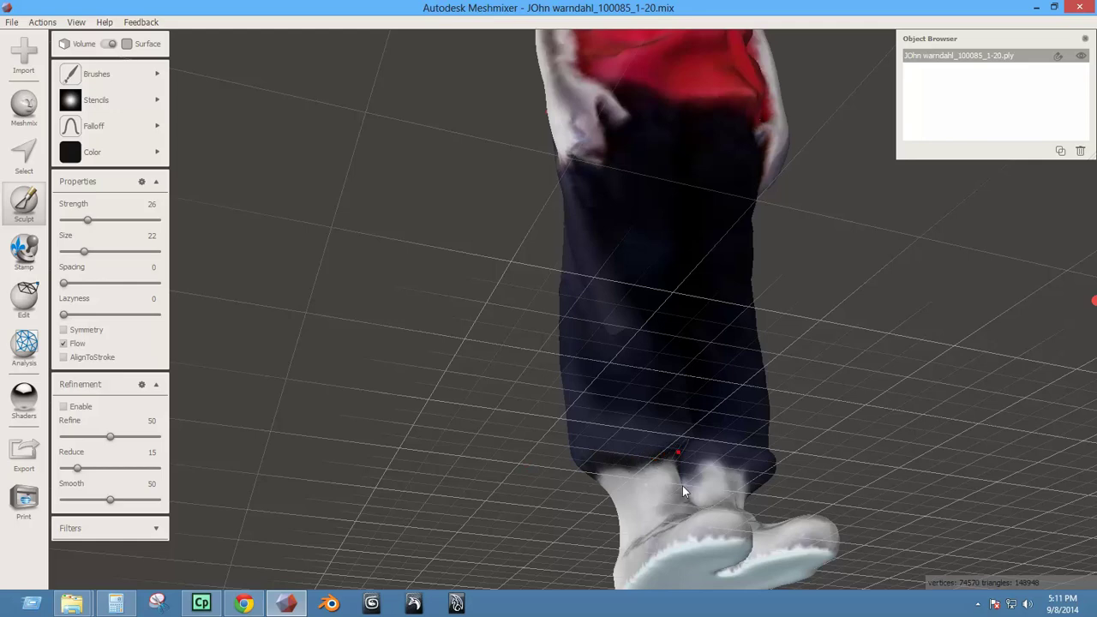
{"action": "right_click_drag", "start_coordinate": [682, 486], "coordinate": [697, 445]}
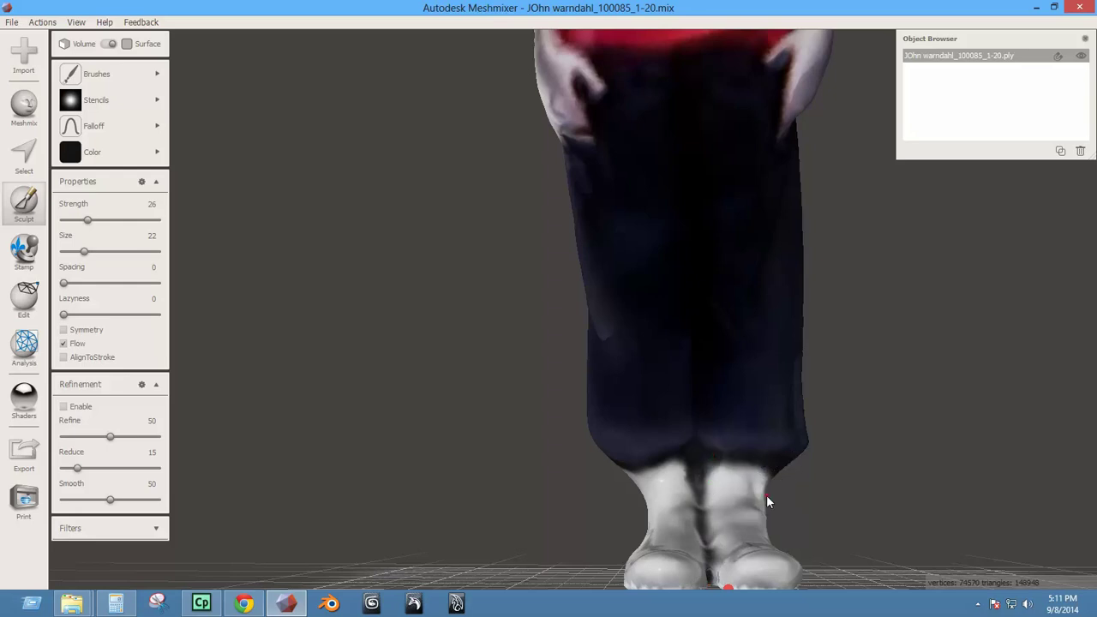
{"action": "mouse_move", "coordinate": [768, 501]}
{"action": "right_mouse_down"}
{"action": "mouse_move", "coordinate": [686, 467]}
{"action": "mouse_move", "coordinate": [609, 468]}
{"action": "right_mouse_up"}
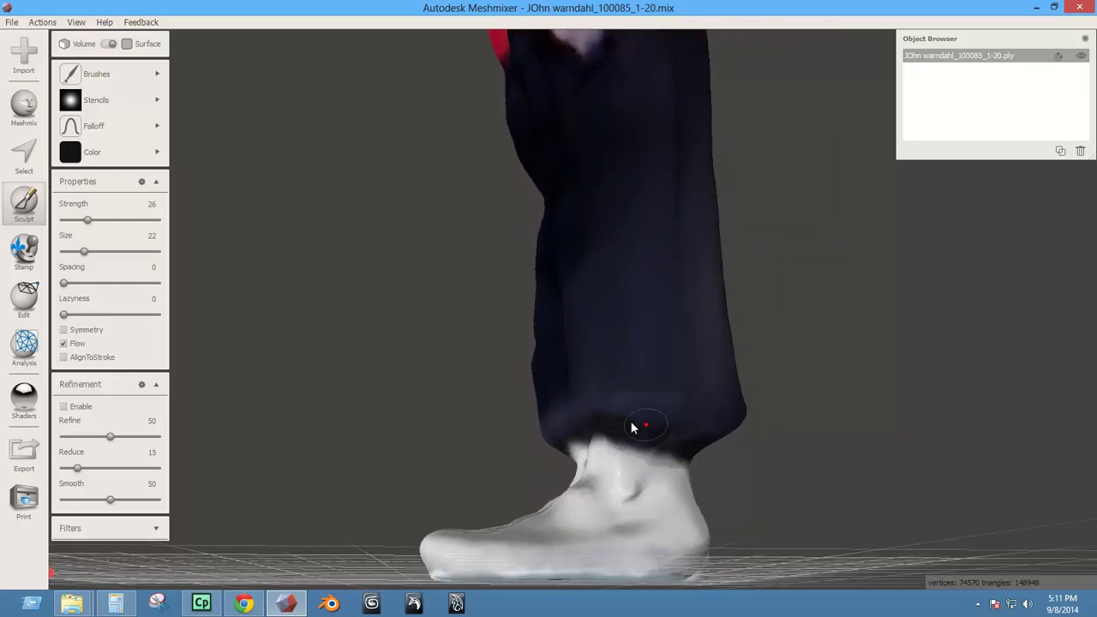
{"action": "mouse_move", "coordinate": [698, 454]}
{"action": "right_mouse_down"}
{"action": "mouse_move", "coordinate": [527, 472]}
{"action": "mouse_move", "coordinate": [428, 422]}
{"action": "right_mouse_up"}
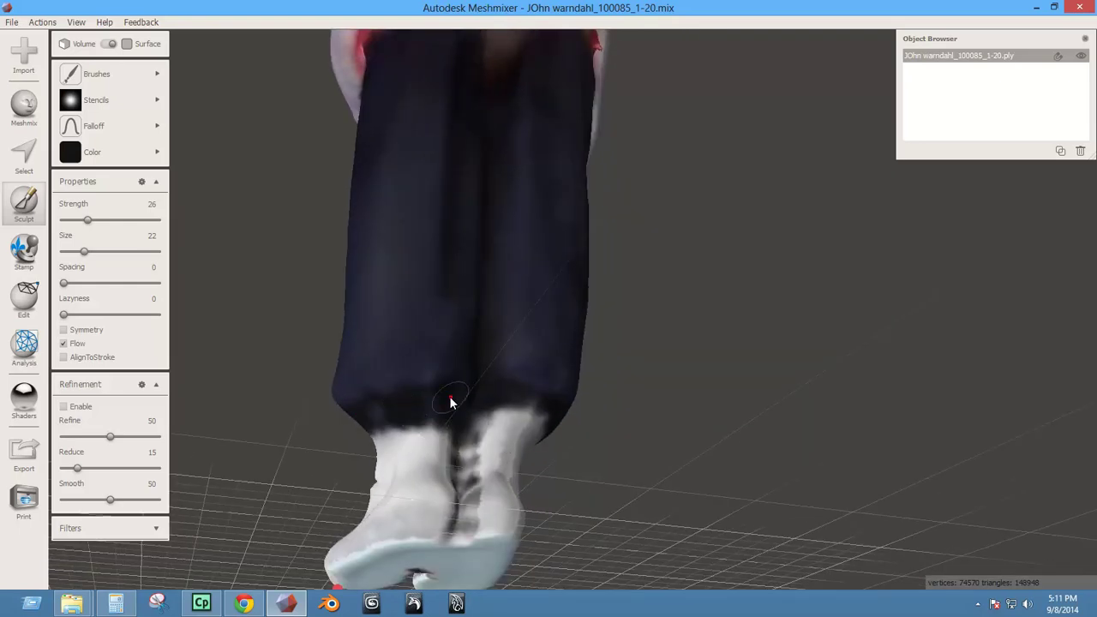
Cover the brownish patch on the trouser seat below the shirt hem with near-black paint.
{"action": "right_click_drag", "start_coordinate": [375, 387], "coordinate": [388, 338]}
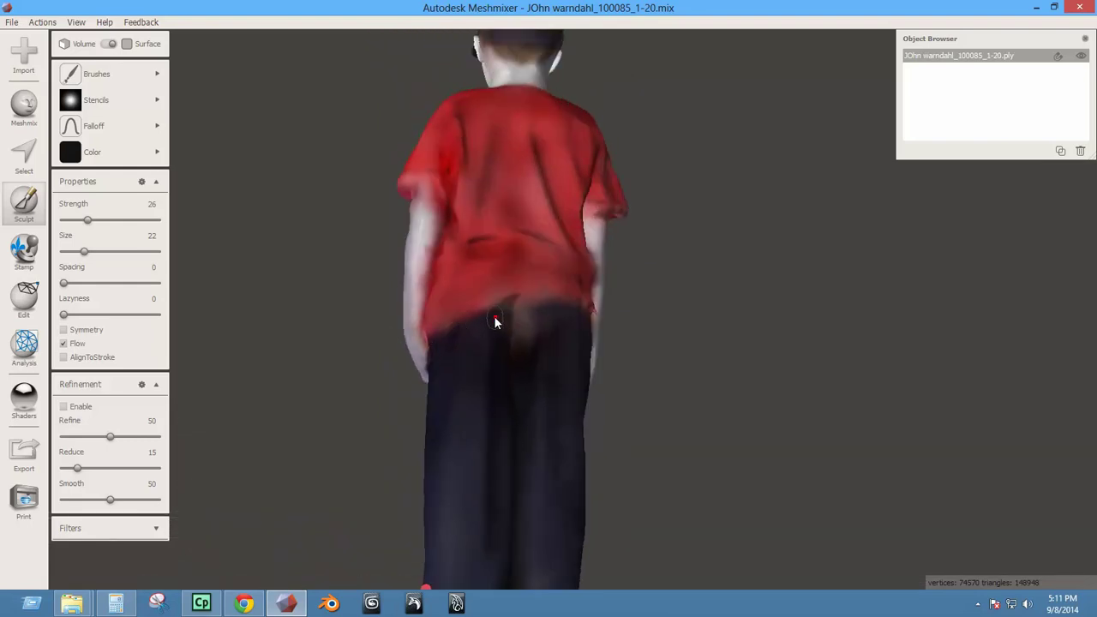
{"action": "mouse_move", "coordinate": [530, 333]}
{"action": "left_mouse_down"}
{"action": "mouse_move", "coordinate": [498, 324]}
{"action": "mouse_move", "coordinate": [542, 314]}
{"action": "left_mouse_up"}
{"action": "right_click_drag", "start_coordinate": [445, 352], "coordinate": [499, 331]}
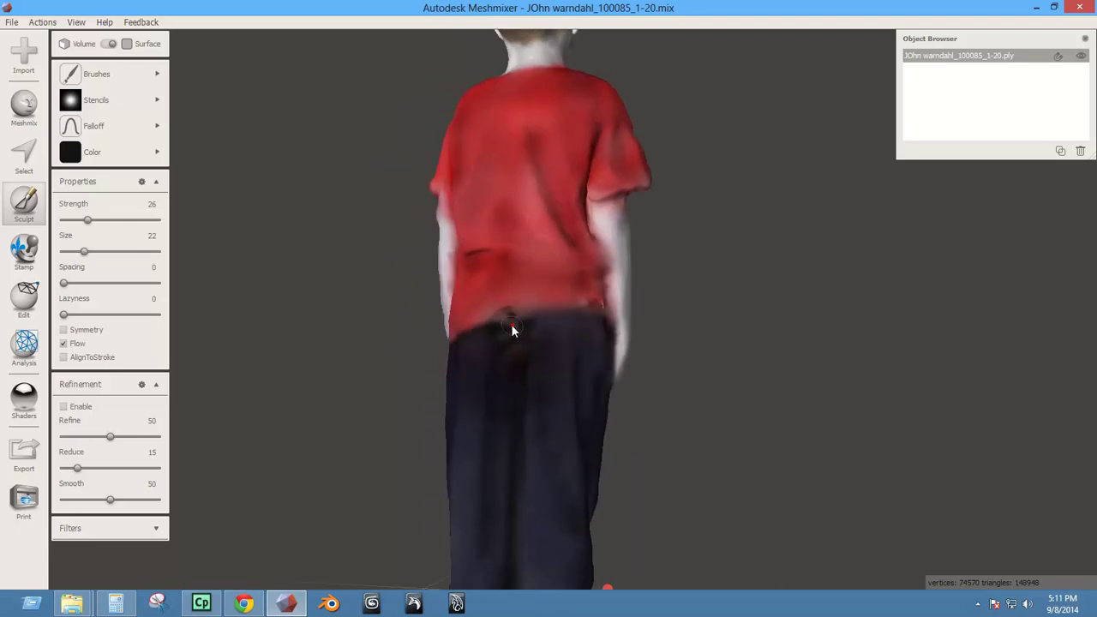
Paint near-black shadows on the trousers around the fingertips of both hands.
{"action": "right_click_drag", "start_coordinate": [591, 313], "coordinate": [505, 380]}
{"action": "right_click_drag", "start_coordinate": [627, 362], "coordinate": [480, 336]}
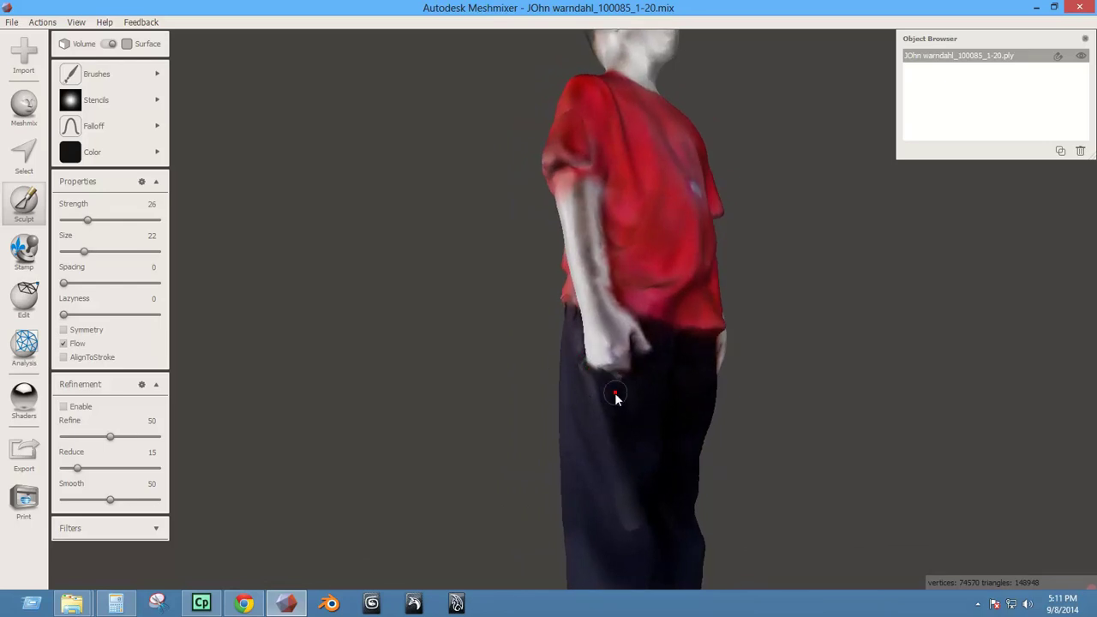
{"action": "right_click_drag", "start_coordinate": [617, 394], "coordinate": [509, 385]}
{"action": "right_click_drag", "start_coordinate": [674, 366], "coordinate": [555, 375]}
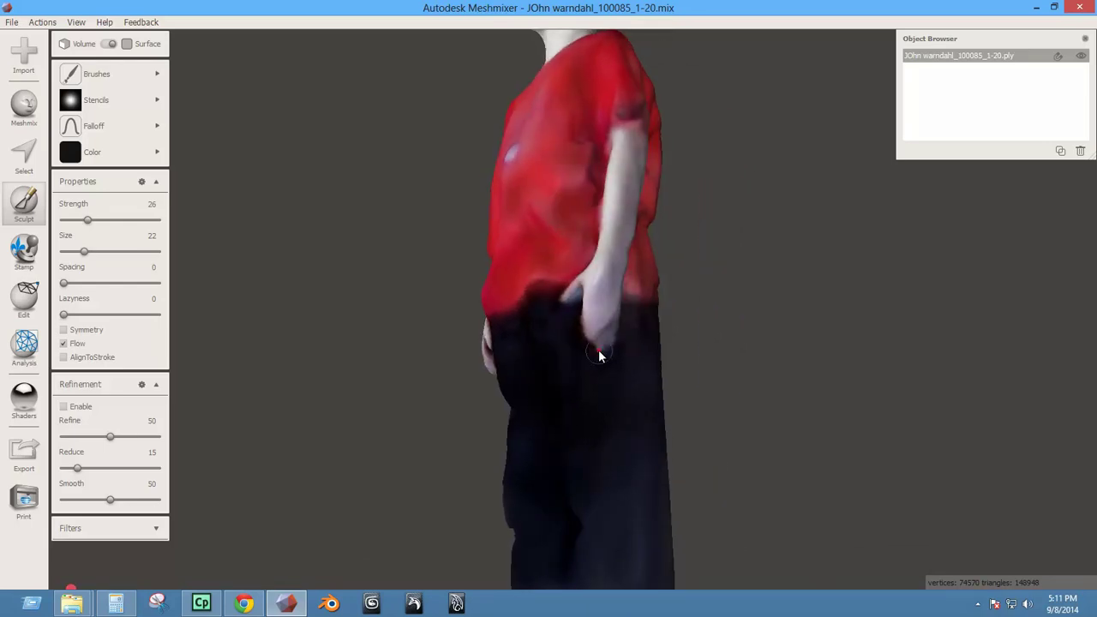
{"action": "right_click_drag", "start_coordinate": [627, 346], "coordinate": [524, 380]}
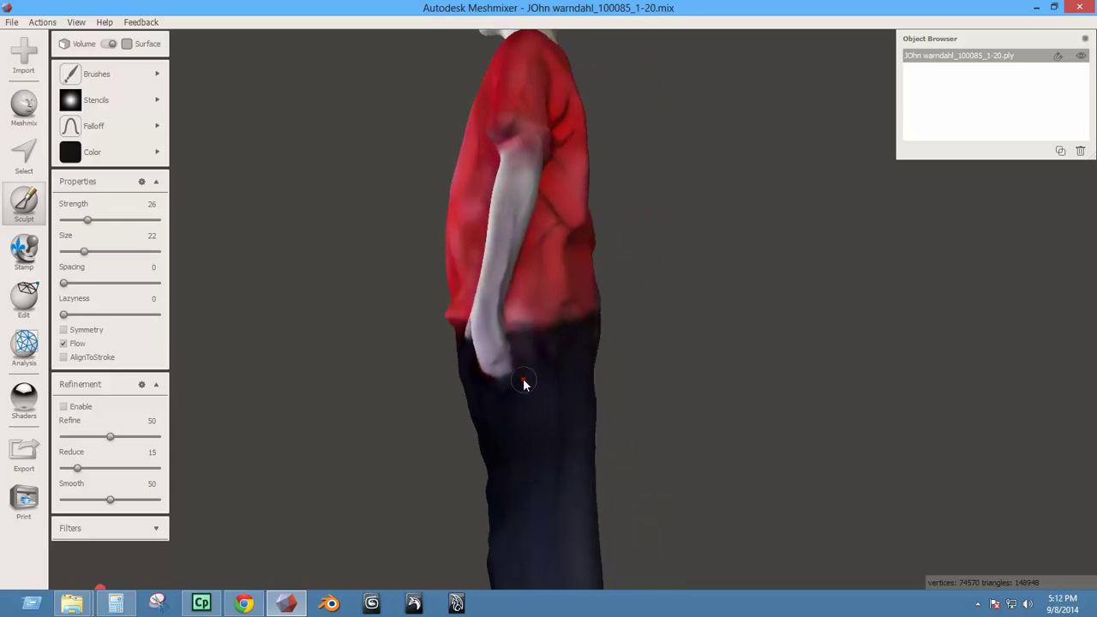
{"action": "right_click_drag", "start_coordinate": [509, 314], "coordinate": [478, 394]}
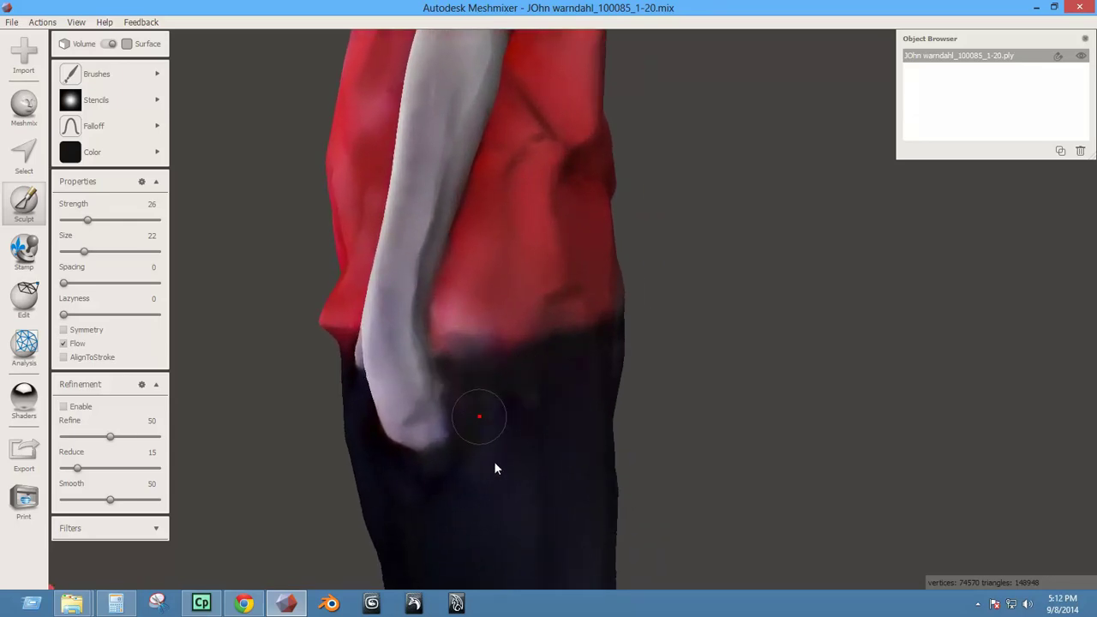
Reduce the brush to size 11 with strength 41 and paint dark lines between the fingers and knuckles of the boy's left hand.
{"action": "key", "text": "bracketleft"}
{"action": "key", "text": "bracketleft"}
{"action": "key", "text": "bracketleft"}
{"action": "key", "text": "bracketleft"}
{"action": "key", "text": "bracketleft"}
{"action": "key", "text": "bracketleft"}
{"action": "key", "text": "bracketleft"}
{"action": "key", "text": "bracketleft"}
{"action": "key", "text": "bracketleft"}
{"action": "key", "text": "bracketleft"}
{"action": "key", "text": "bracketleft"}
{"action": "mouse_move", "coordinate": [402, 438]}
{"action": "right_mouse_down"}
{"action": "mouse_move", "coordinate": [454, 420]}
{"action": "mouse_move", "coordinate": [453, 370]}
{"action": "mouse_move", "coordinate": [471, 396]}
{"action": "mouse_move", "coordinate": [479, 288]}
{"action": "right_mouse_up"}
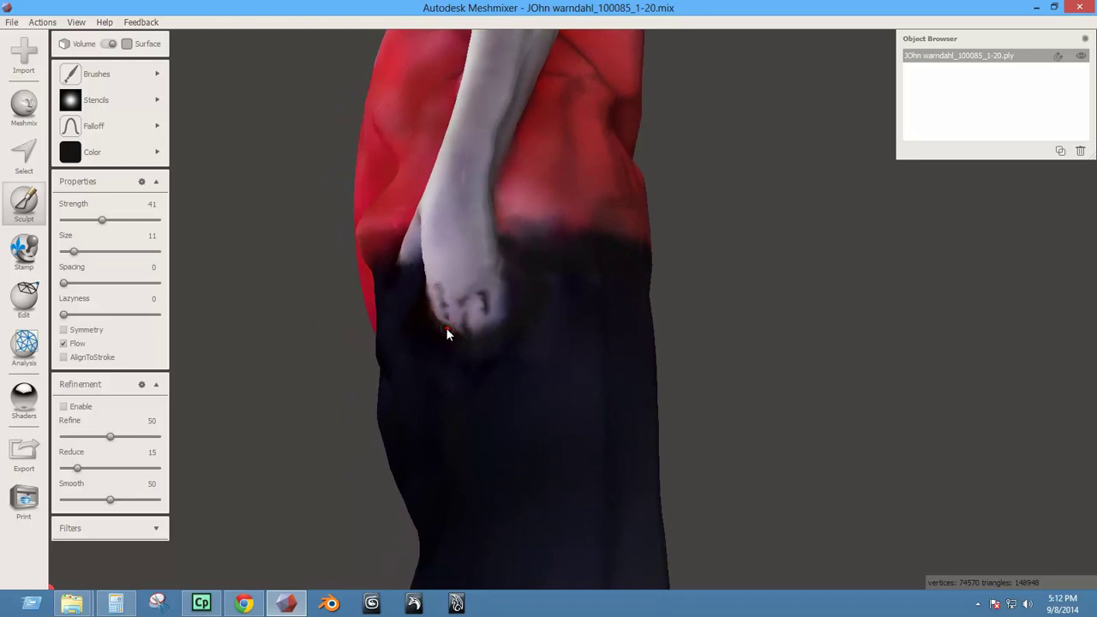
{"action": "right_click_drag", "start_coordinate": [446, 333], "coordinate": [539, 367]}
{"action": "mouse_move", "coordinate": [689, 367]}
{"action": "right_mouse_down"}
{"action": "mouse_move", "coordinate": [621, 384]}
{"action": "mouse_move", "coordinate": [622, 341]}
{"action": "right_mouse_up"}
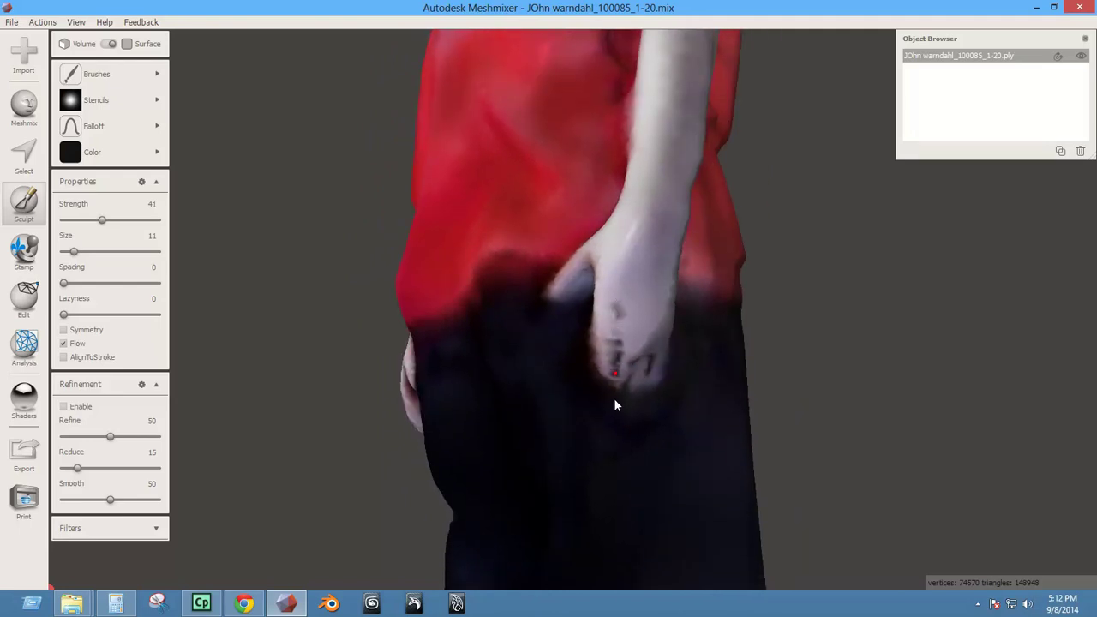
{"action": "right_click_drag", "start_coordinate": [615, 400], "coordinate": [543, 344]}
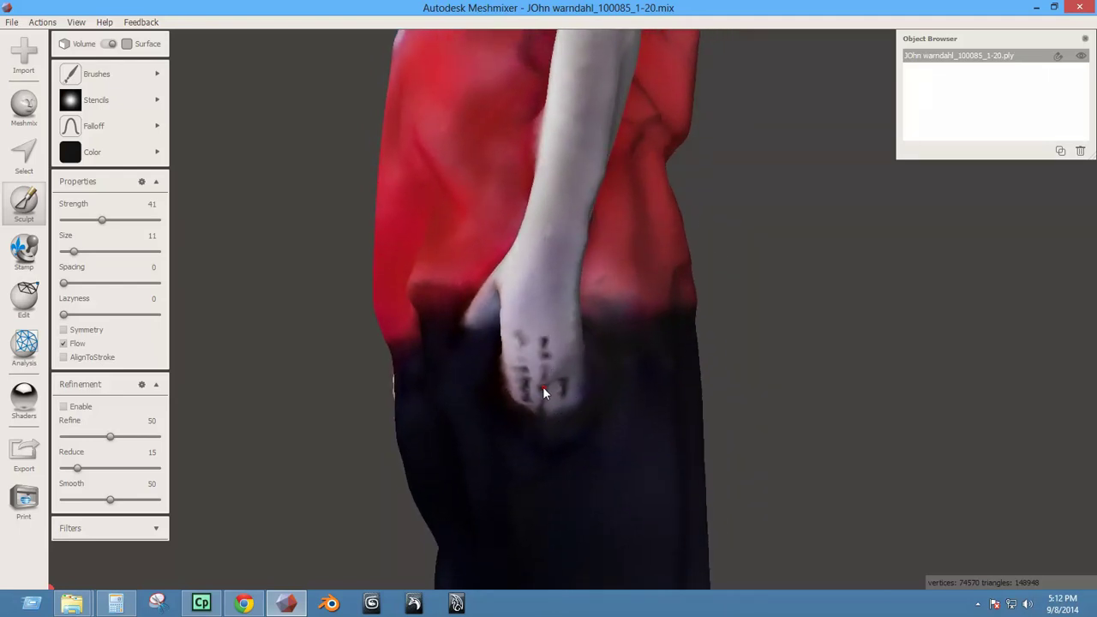
{"action": "right_click_drag", "start_coordinate": [543, 387], "coordinate": [455, 340]}
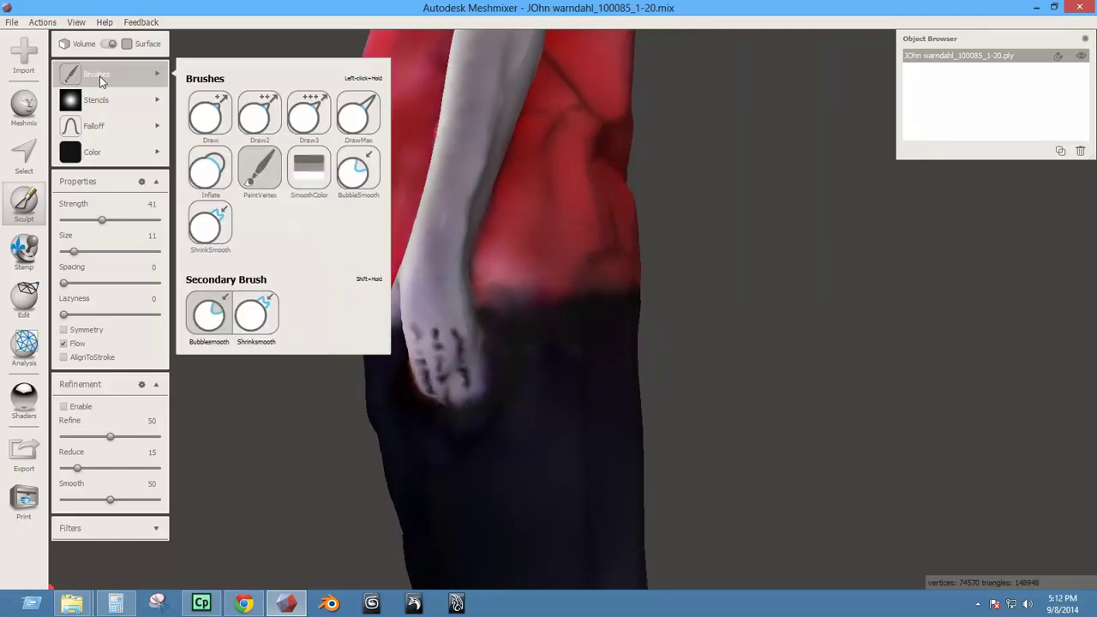
Soften the dark finger lines on the left hand using the SmoothColor brush at size 26 and strength 18.
{"action": "mouse_move", "coordinate": [111, 100]}
{"action": "mouse_move", "coordinate": [123, 75]}
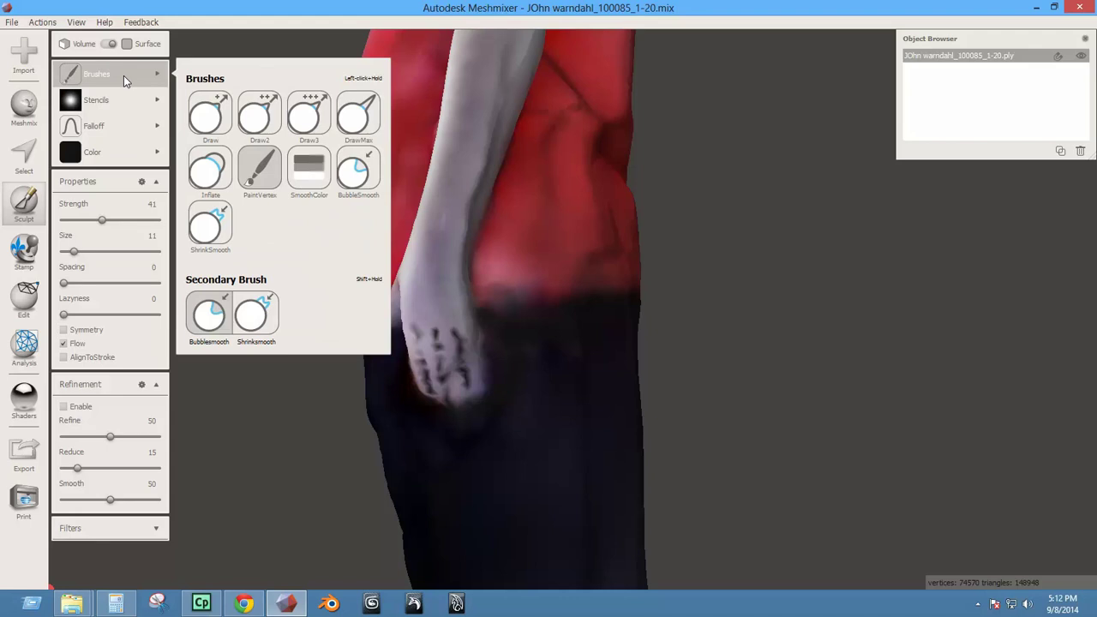
{"action": "left_click", "coordinate": [309, 167]}
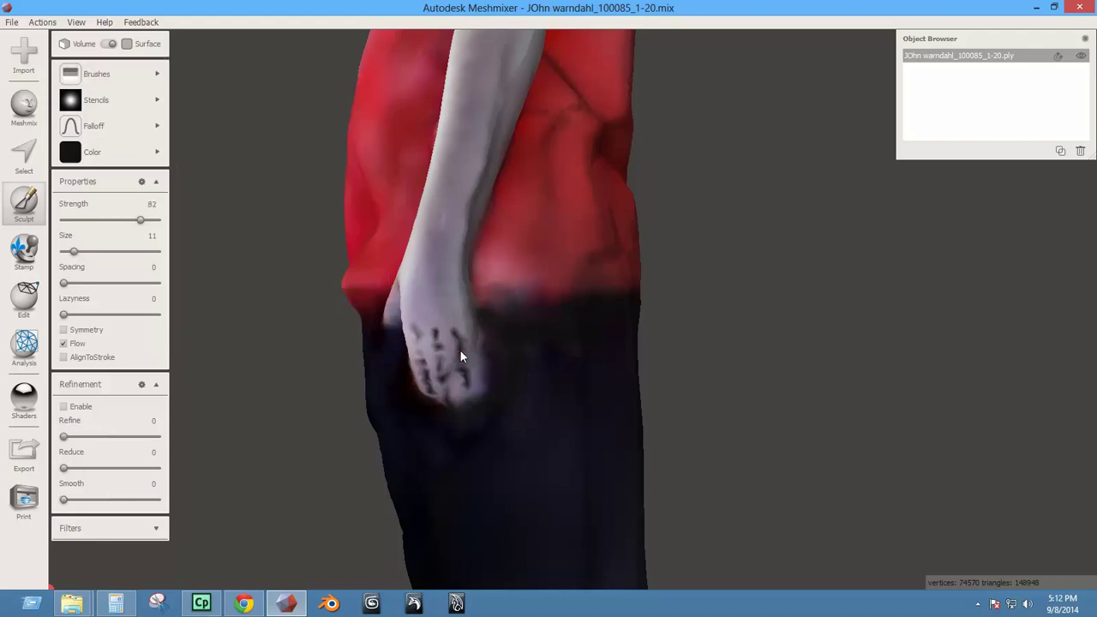
{"action": "key", "text": "bracketright"}
{"action": "key", "text": "bracketright"}
{"action": "key", "text": "bracketright"}
{"action": "key", "text": "bracketright"}
{"action": "key", "text": "bracketright"}
{"action": "key", "text": "bracketright"}
{"action": "right_click_drag", "start_coordinate": [446, 333], "coordinate": [412, 528]}
{"action": "mouse_move", "coordinate": [429, 356]}
{"action": "left_mouse_down"}
{"action": "mouse_move", "coordinate": [460, 357]}
{"action": "mouse_move", "coordinate": [455, 335]}
{"action": "mouse_move", "coordinate": [466, 380]}
{"action": "mouse_move", "coordinate": [421, 382]}
{"action": "mouse_move", "coordinate": [426, 356]}
{"action": "mouse_move", "coordinate": [470, 363]}
{"action": "mouse_move", "coordinate": [453, 386]}
{"action": "left_mouse_up"}
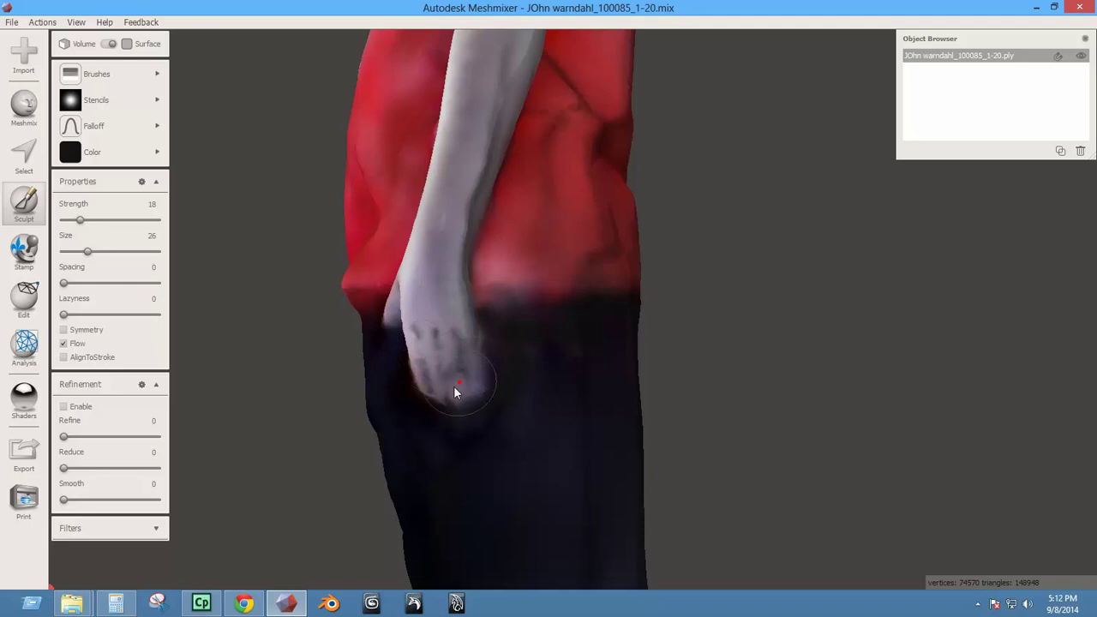
Blend the dark marks along the back shirt hem and trouser waist with SmoothColor at strength 42.
{"action": "mouse_move", "coordinate": [490, 326]}
{"action": "right_mouse_down"}
{"action": "mouse_move", "coordinate": [441, 374]}
{"action": "mouse_move", "coordinate": [373, 367]}
{"action": "right_mouse_up"}
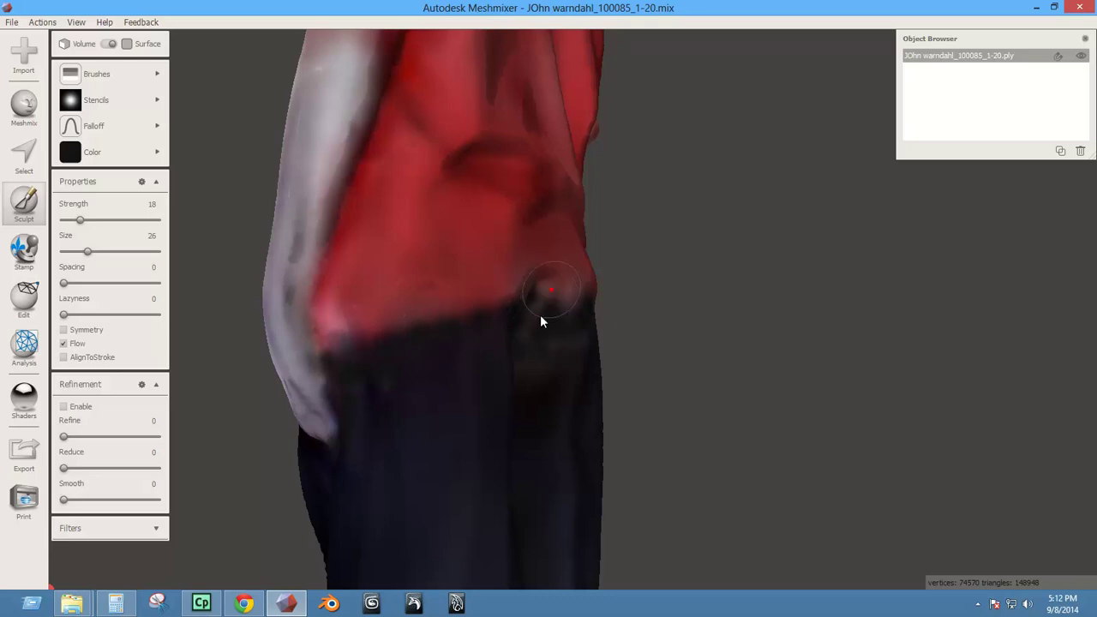
{"action": "right_click_drag", "start_coordinate": [538, 336], "coordinate": [538, 243]}
{"action": "mouse_move", "coordinate": [553, 293]}
{"action": "left_mouse_down"}
{"action": "mouse_move", "coordinate": [527, 318]}
{"action": "mouse_move", "coordinate": [550, 347]}
{"action": "mouse_move", "coordinate": [526, 407]}
{"action": "mouse_move", "coordinate": [510, 333]}
{"action": "mouse_move", "coordinate": [375, 363]}
{"action": "left_mouse_up"}
{"action": "mouse_move", "coordinate": [500, 394]}
{"action": "left_mouse_down", "text": "alt"}
{"action": "mouse_move", "coordinate": [291, 411]}
{"action": "mouse_move", "coordinate": [443, 346]}
{"action": "left_mouse_up", "text": "alt"}
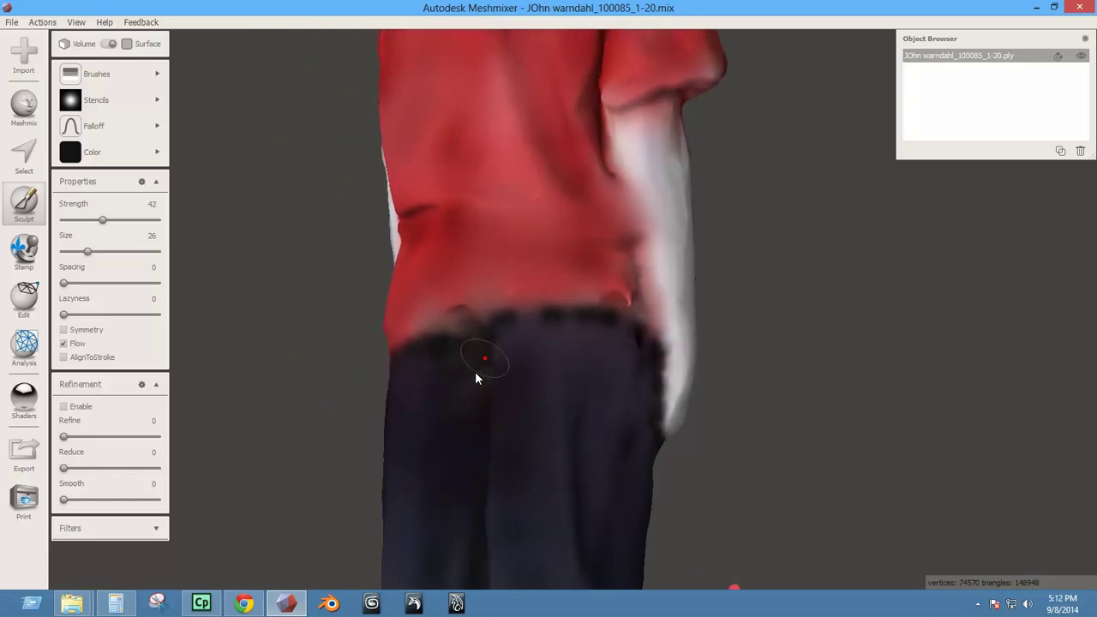
{"action": "mouse_move", "coordinate": [582, 327]}
{"action": "left_mouse_down"}
{"action": "mouse_move", "coordinate": [632, 325]}
{"action": "mouse_move", "coordinate": [657, 372]}
{"action": "mouse_move", "coordinate": [651, 429]}
{"action": "left_mouse_up"}
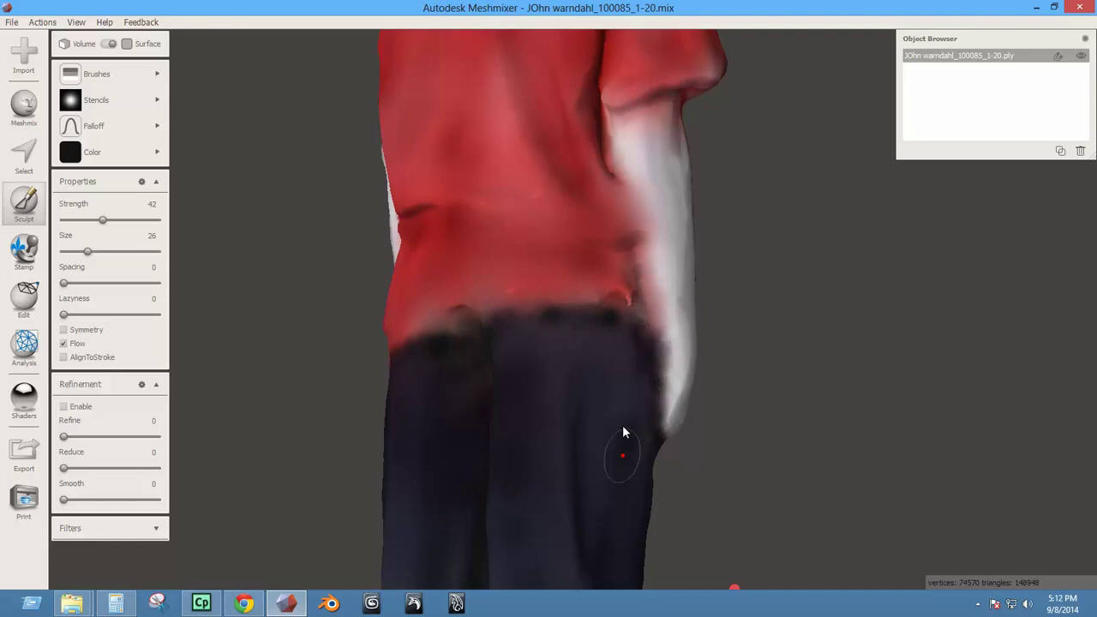
{"action": "scroll", "coordinate": [554, 492], "scroll_direction": "down", "scroll_amount": 3}
{"action": "left_click_drag", "start_coordinate": [554, 492], "coordinate": [604, 317], "text": "alt"}
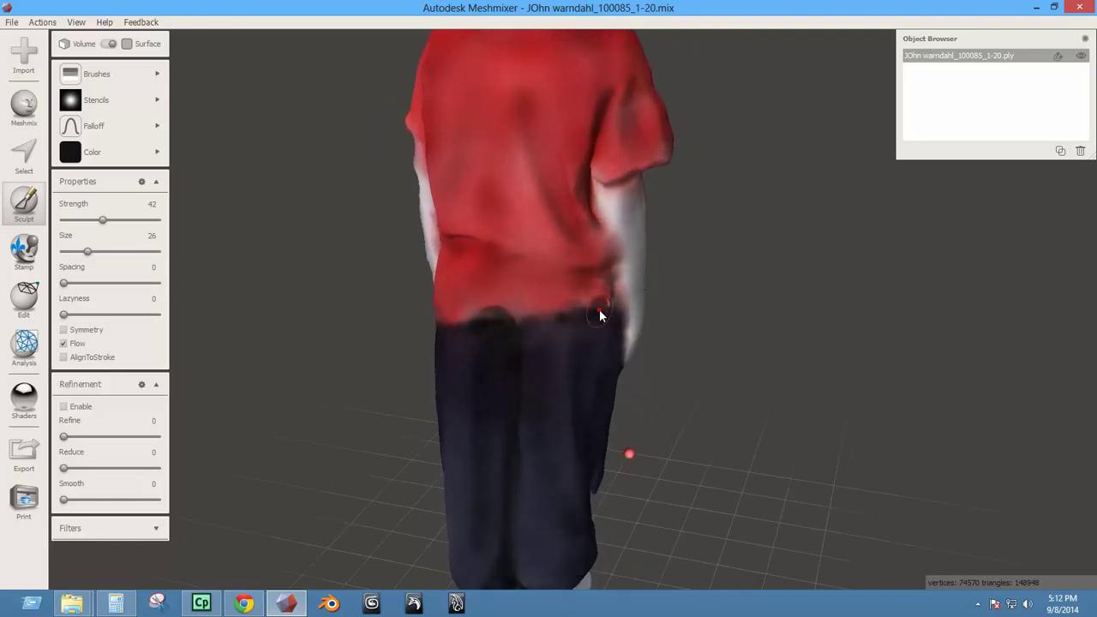
{"action": "mouse_move", "coordinate": [529, 410]}
{"action": "left_mouse_down", "text": "alt"}
{"action": "mouse_move", "coordinate": [338, 343]}
{"action": "mouse_move", "coordinate": [282, 301]}
{"action": "left_mouse_up", "text": "alt"}
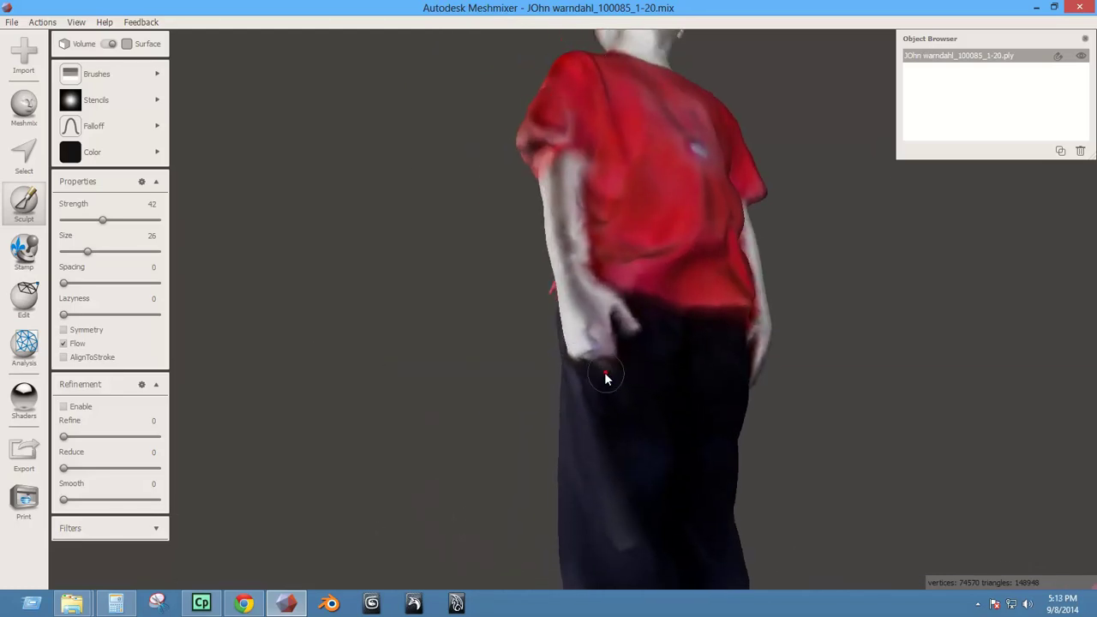
Raise the smoothing strength to 58 and blend the dark edges of the trouser cuffs around the ankles.
{"action": "scroll", "coordinate": [613, 367], "scroll_direction": "down", "scroll_amount": 4}
{"action": "left_click_drag", "start_coordinate": [620, 368], "coordinate": [598, 451], "text": "alt"}
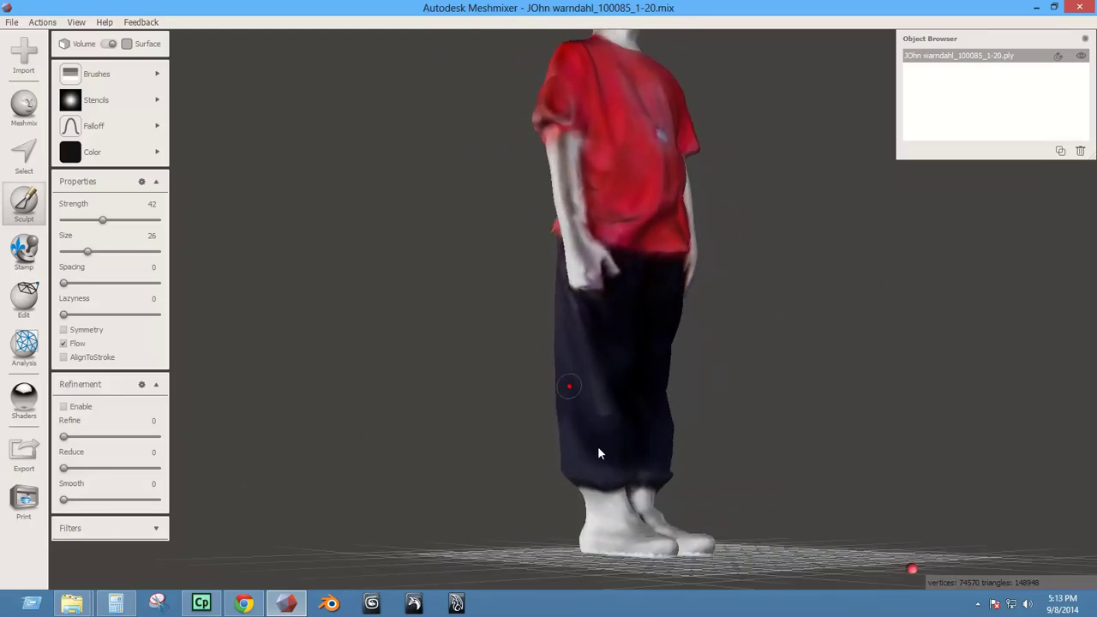
{"action": "left_click_drag", "start_coordinate": [620, 502], "coordinate": [712, 423], "text": "alt"}
{"action": "right_click_drag", "start_coordinate": [718, 415], "coordinate": [719, 361]}
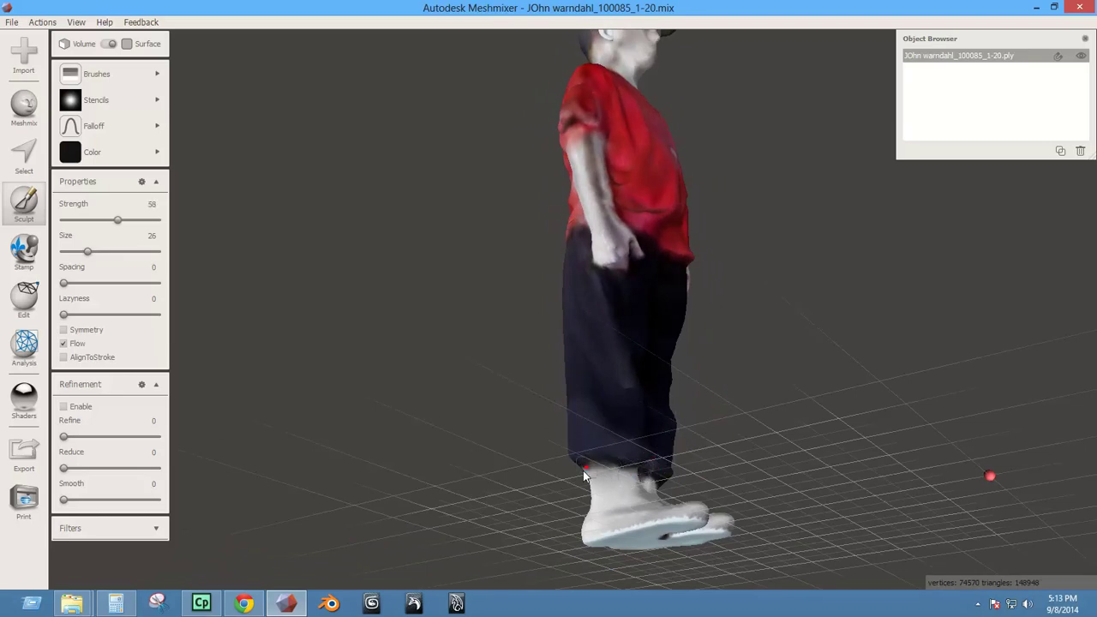
{"action": "left_click_drag", "start_coordinate": [580, 500], "coordinate": [702, 455], "text": "alt"}
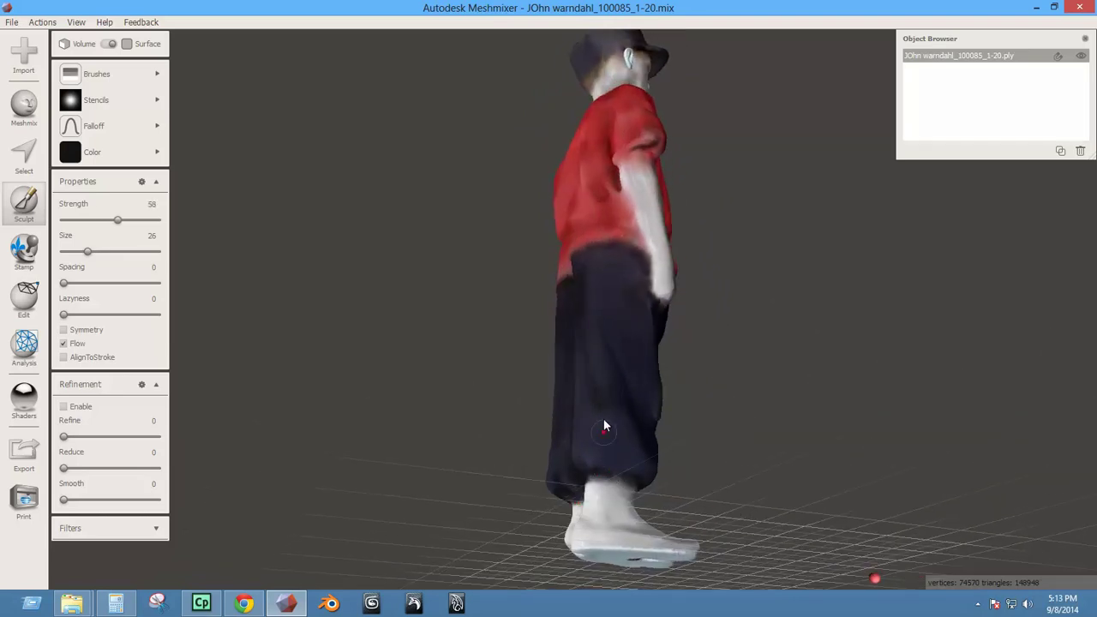
{"action": "left_click_drag", "start_coordinate": [606, 424], "coordinate": [769, 440], "text": "alt"}
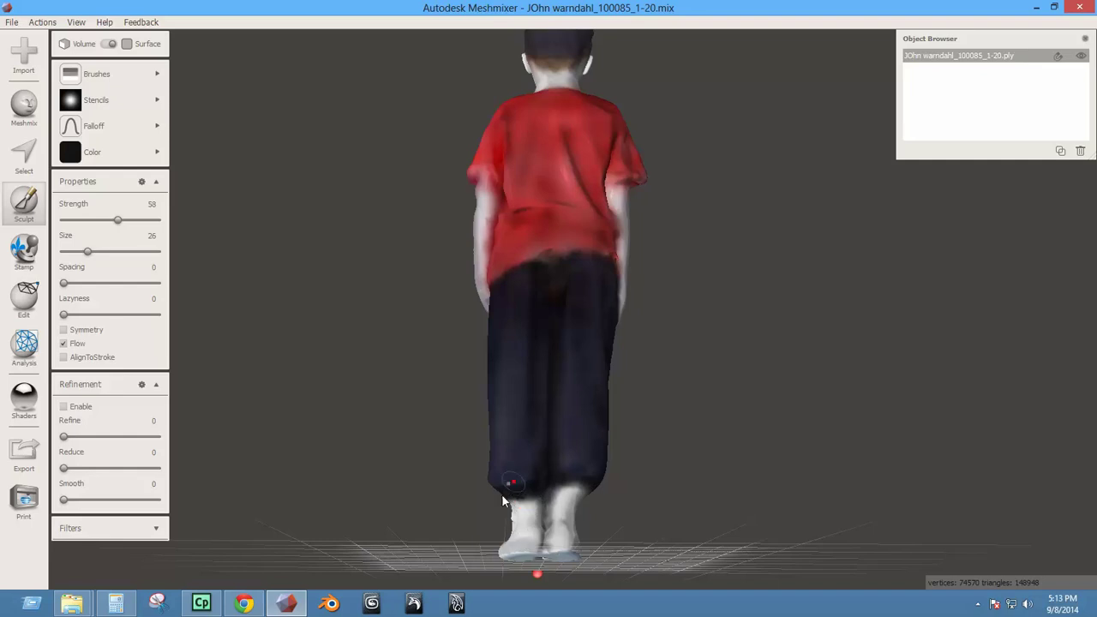
Smooth the cuff edges around the back, side and front of both legs at strength 72 and size 39.
{"action": "right_click_drag", "start_coordinate": [764, 476], "coordinate": [755, 419]}
{"action": "right_click_drag", "start_coordinate": [569, 474], "coordinate": [574, 473]}
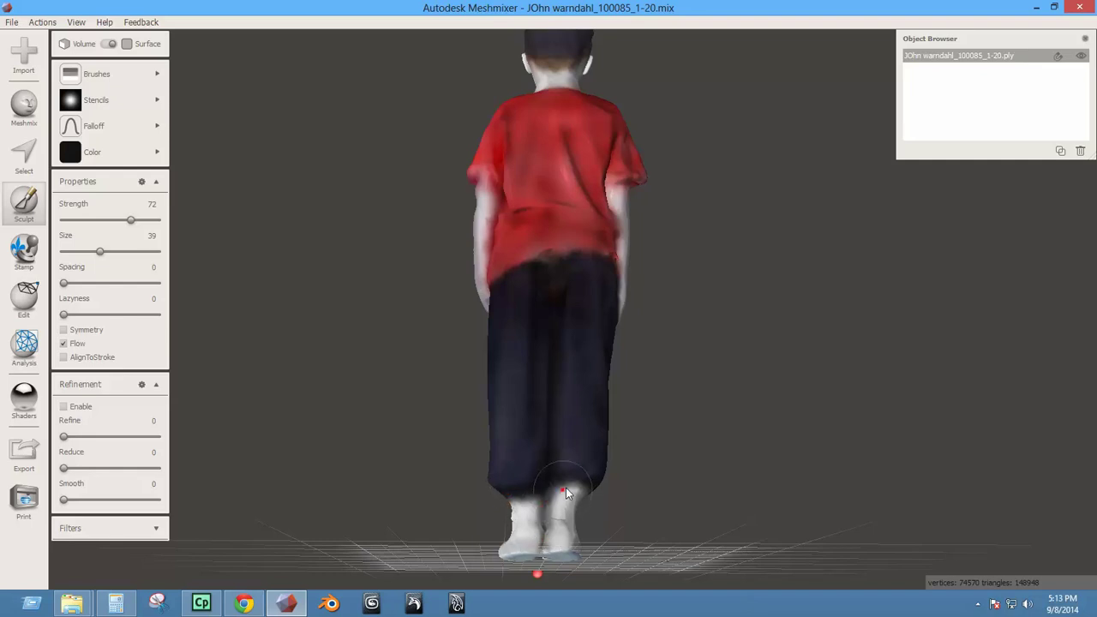
{"action": "right_click_drag", "start_coordinate": [513, 454], "coordinate": [757, 468]}
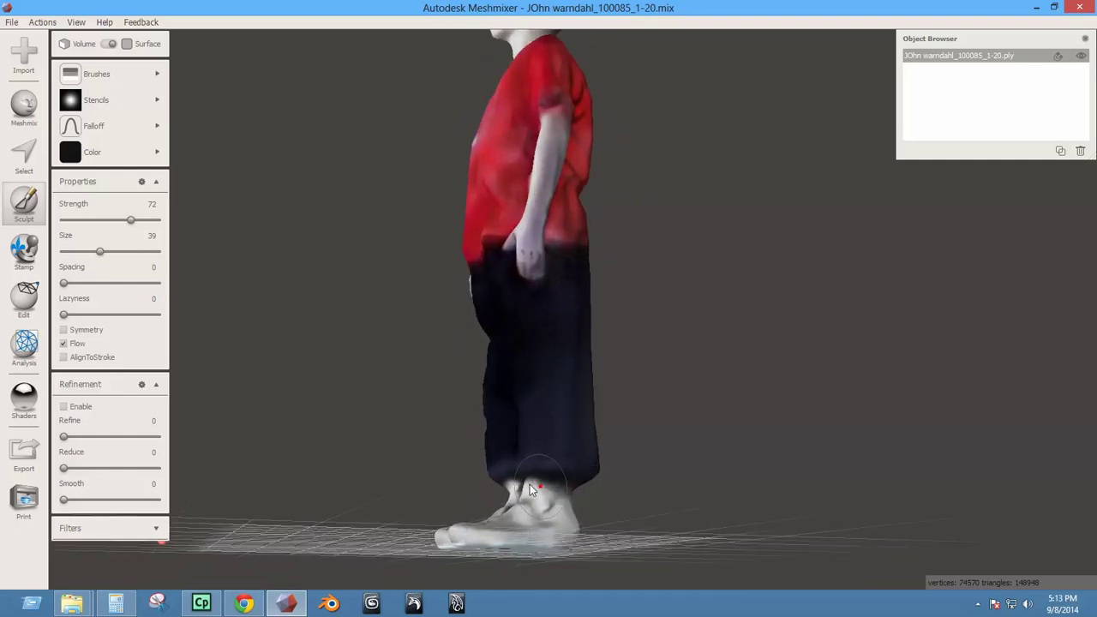
{"action": "right_click_drag", "start_coordinate": [530, 489], "coordinate": [703, 510]}
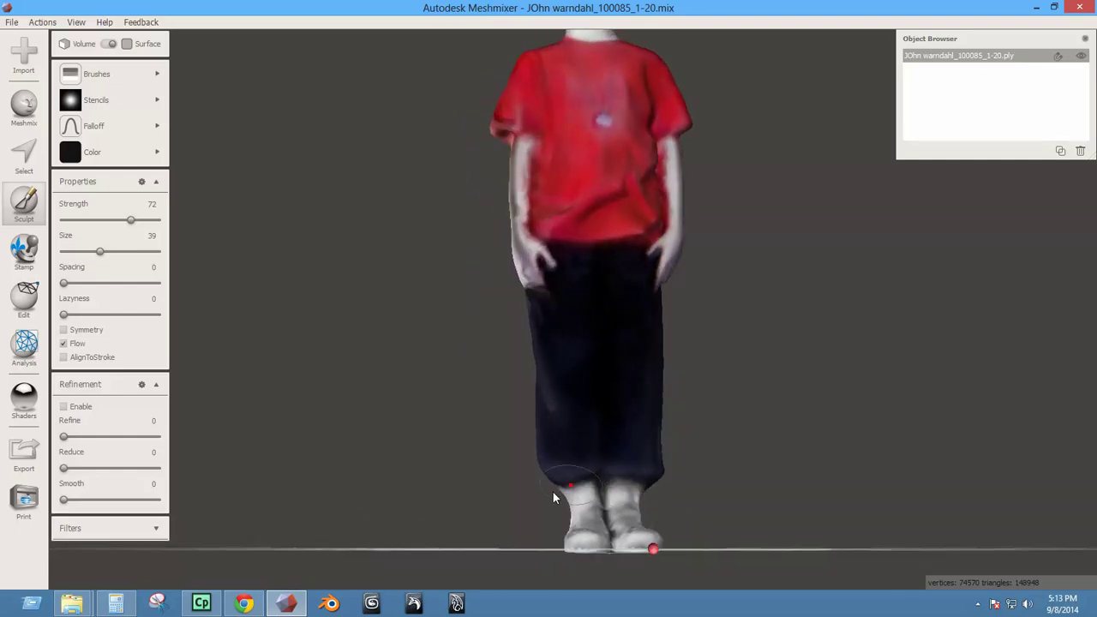
{"action": "right_click_drag", "start_coordinate": [598, 506], "coordinate": [595, 523]}
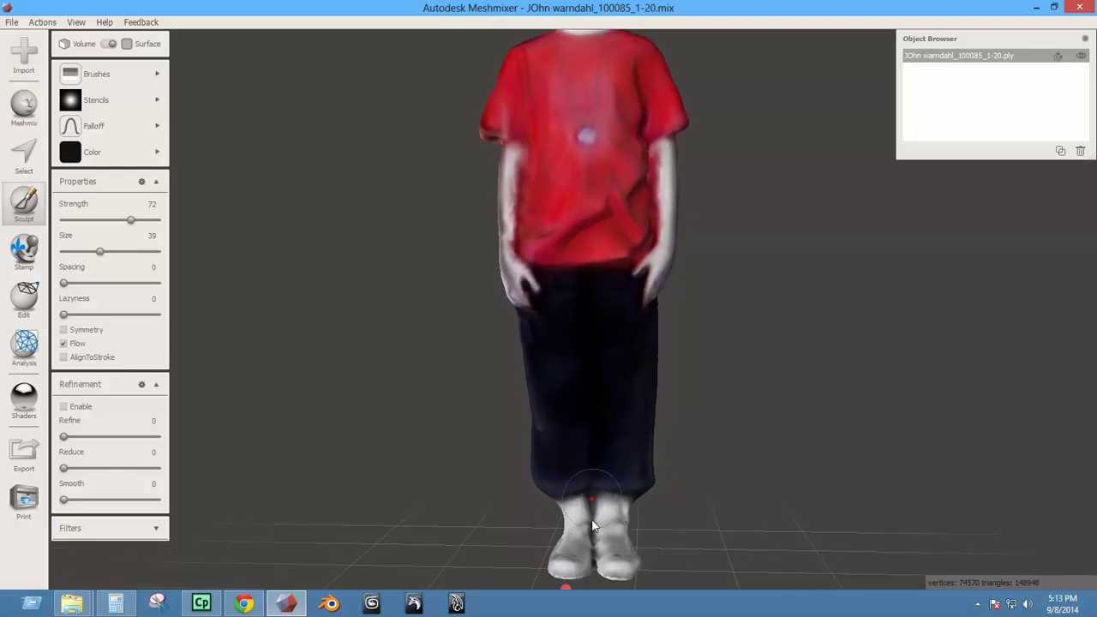
Switch to the PaintVertex brush and pick a light tan skin tone as the paint color.
{"action": "scroll", "coordinate": [596, 525], "scroll_direction": "down", "scroll_amount": 3}
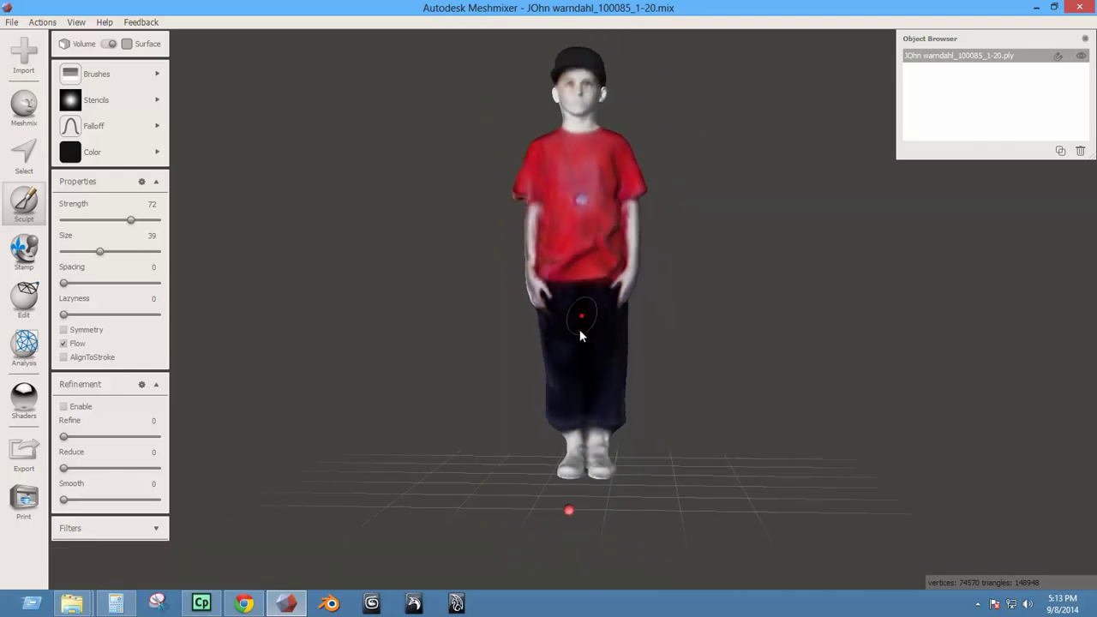
{"action": "right_click_drag", "start_coordinate": [580, 336], "coordinate": [674, 362]}
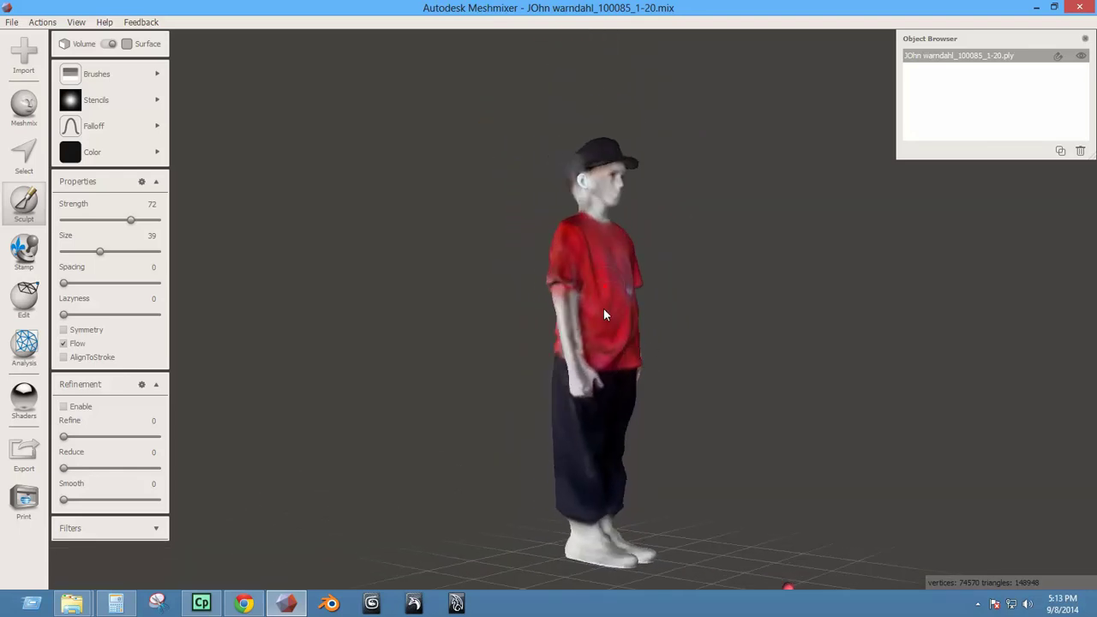
{"action": "scroll", "coordinate": [605, 316], "scroll_direction": "up", "scroll_amount": 5}
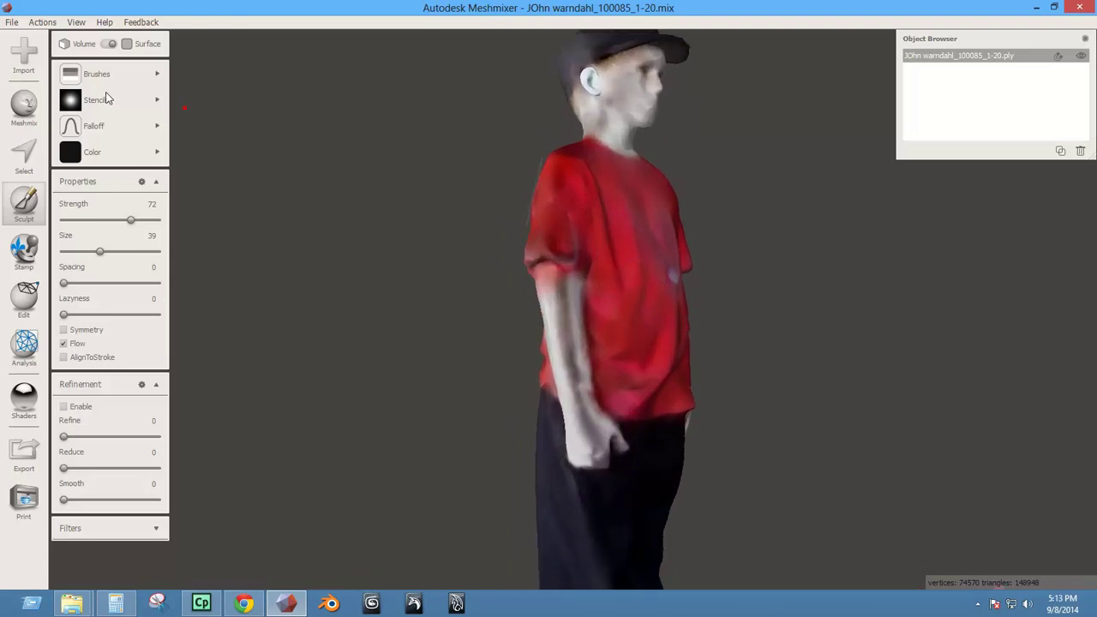
{"action": "mouse_move", "coordinate": [107, 74]}
{"action": "left_click", "coordinate": [260, 166]}
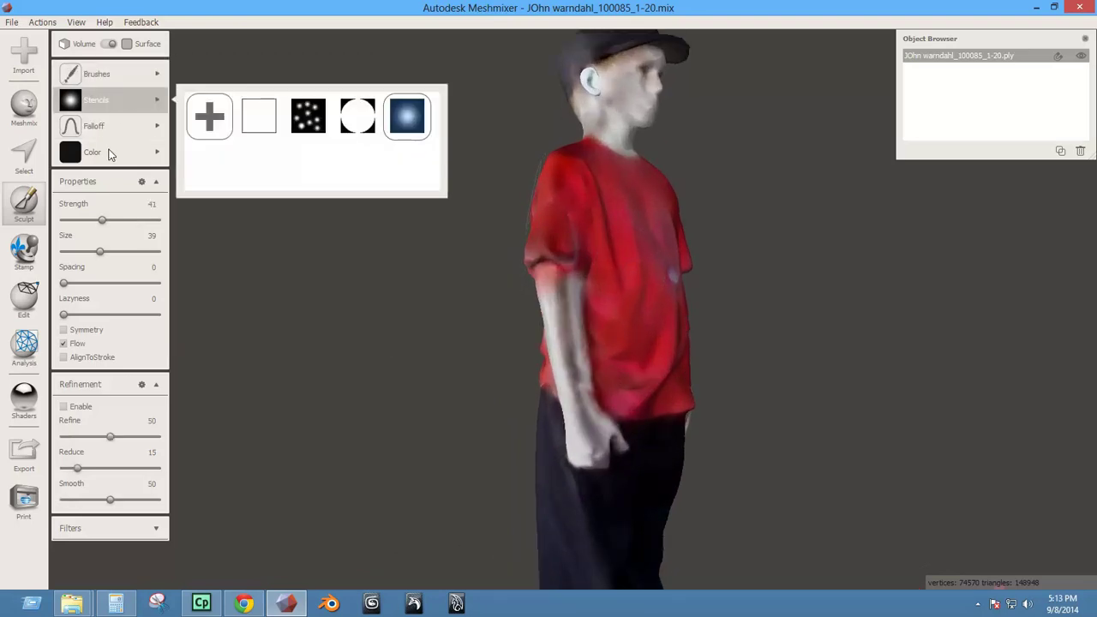
{"action": "mouse_move", "coordinate": [109, 153]}
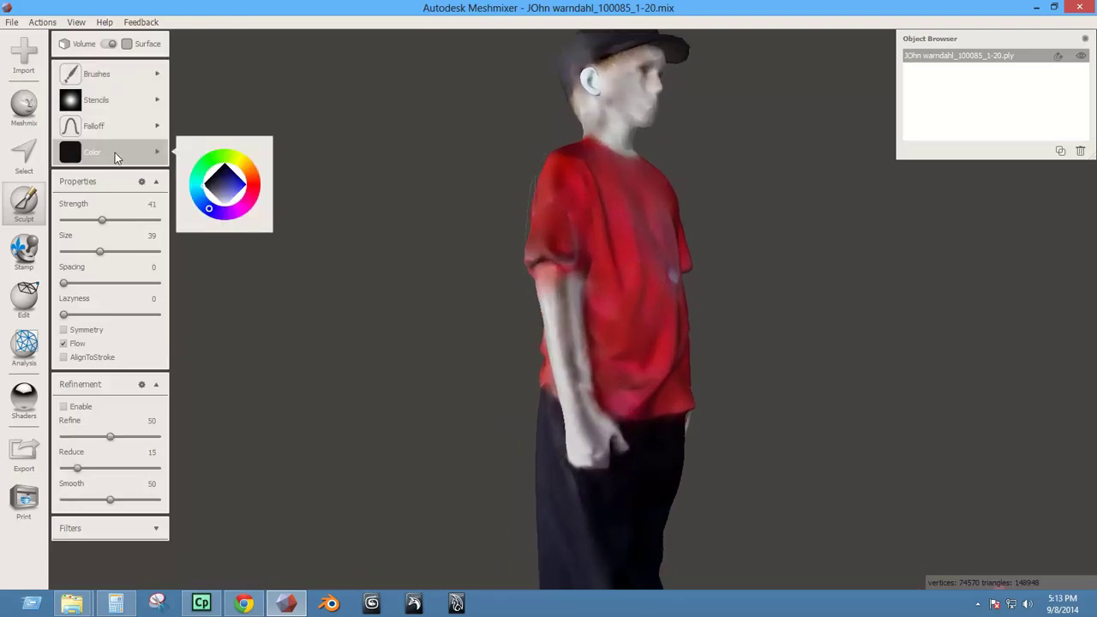
{"action": "left_click", "coordinate": [251, 172]}
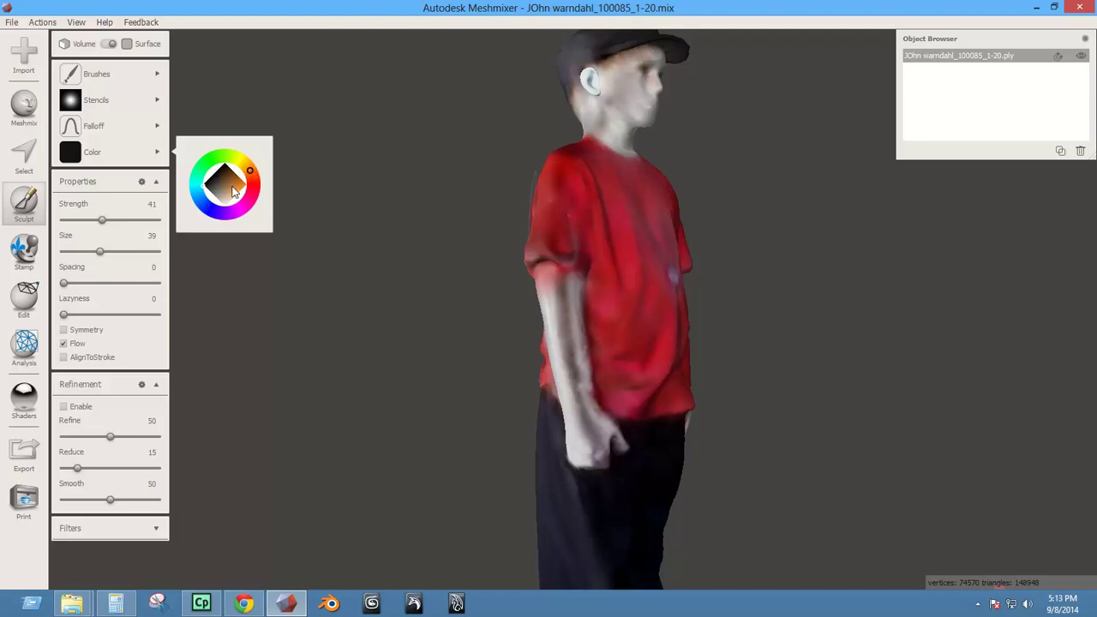
{"action": "left_click", "coordinate": [222, 202]}
{"action": "left_click", "coordinate": [226, 196]}
{"action": "left_click", "coordinate": [226, 200]}
{"action": "left_click", "coordinate": [228, 204]}
Paint the boy's right forearm and hand with the tan skin tone, lowering the brush strength to 20 for the hand.
{"action": "scroll", "coordinate": [549, 302], "scroll_direction": "up", "scroll_amount": 5}
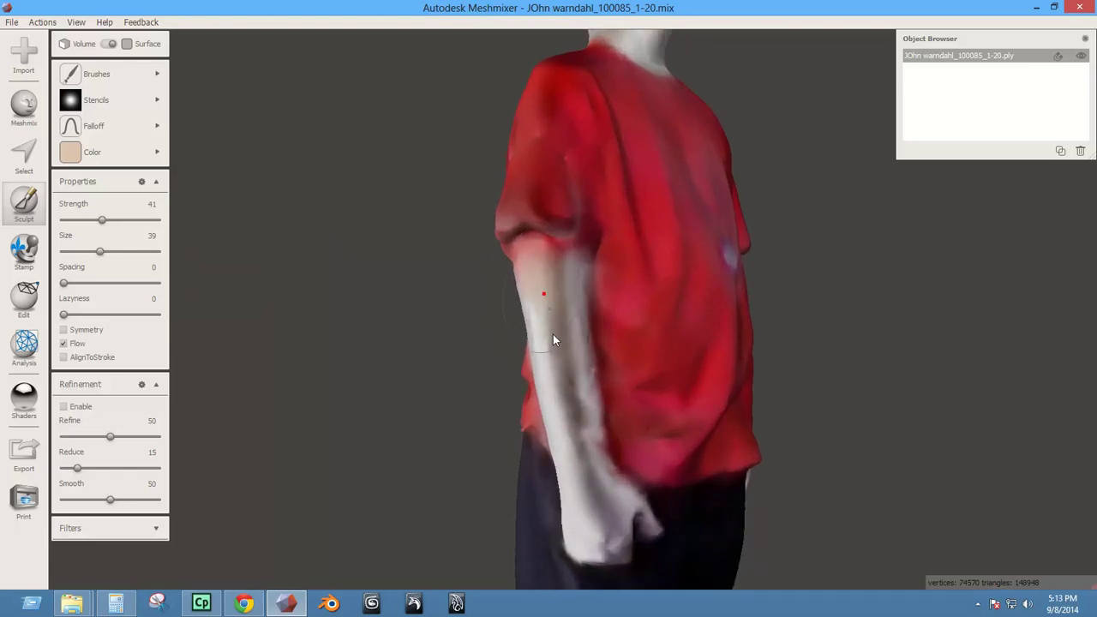
{"action": "mouse_move", "coordinate": [535, 402]}
{"action": "right_mouse_down"}
{"action": "mouse_move", "coordinate": [613, 419]}
{"action": "mouse_move", "coordinate": [601, 391]}
{"action": "mouse_move", "coordinate": [502, 308]}
{"action": "mouse_move", "coordinate": [476, 353]}
{"action": "mouse_move", "coordinate": [519, 367]}
{"action": "right_mouse_up"}
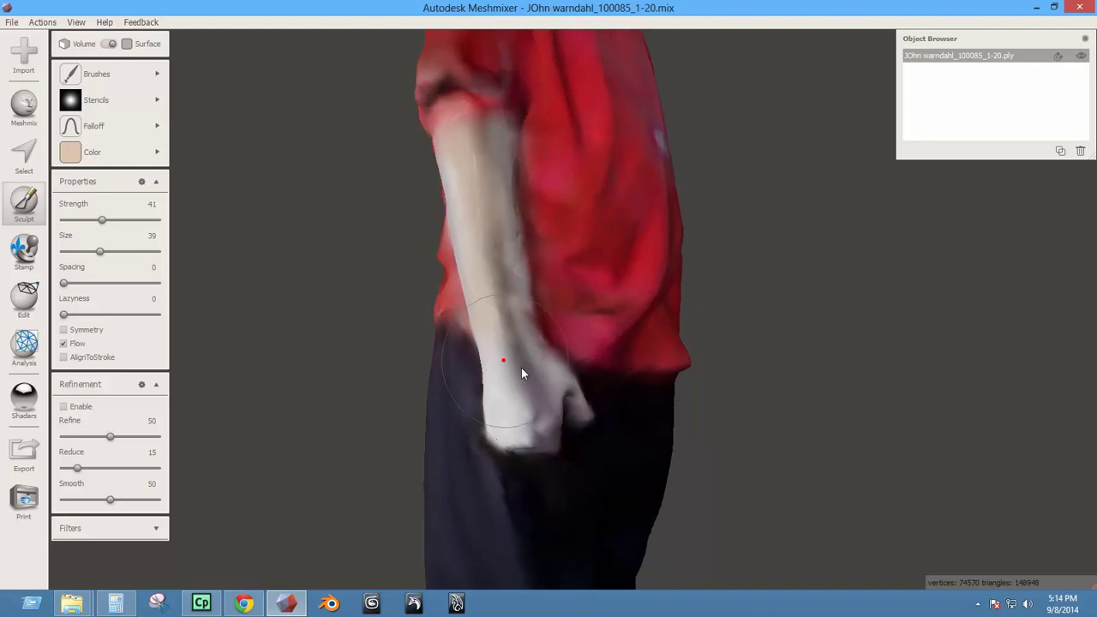
{"action": "key", "text": "Down"}
{"action": "key", "text": "Down"}
{"action": "key", "text": "Down"}
{"action": "key", "text": "Down"}
{"action": "key", "text": "Down"}
{"action": "key", "text": "Down"}
{"action": "key", "text": "Down"}
{"action": "key", "text": "Down"}
{"action": "key", "text": "Down"}
{"action": "key", "text": "Down"}
{"action": "key", "text": "Down"}
{"action": "mouse_move", "coordinate": [502, 452]}
{"action": "left_mouse_down"}
{"action": "mouse_move", "coordinate": [505, 428]}
{"action": "mouse_move", "coordinate": [549, 417]}
{"action": "mouse_move", "coordinate": [553, 395]}
{"action": "left_mouse_up"}
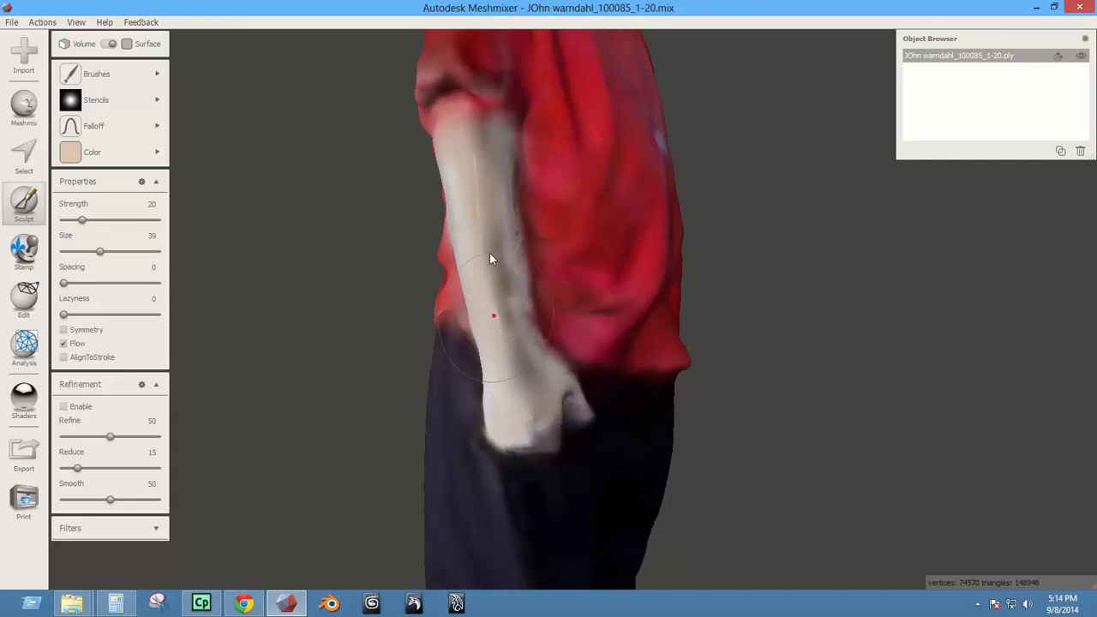
Tint the boy's left forearm and hand with the same tan skin tone at strength 20.
{"action": "right_click_drag", "start_coordinate": [571, 286], "coordinate": [411, 305]}
{"action": "right_click_drag", "start_coordinate": [602, 270], "coordinate": [492, 286]}
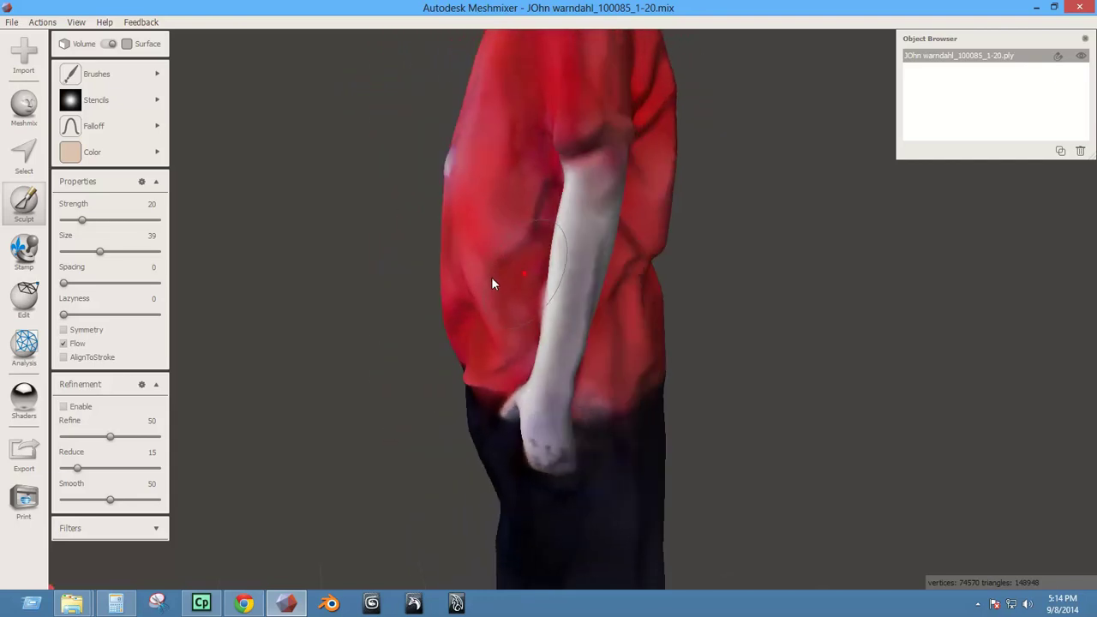
{"action": "left_click_drag", "start_coordinate": [586, 257], "coordinate": [548, 454]}
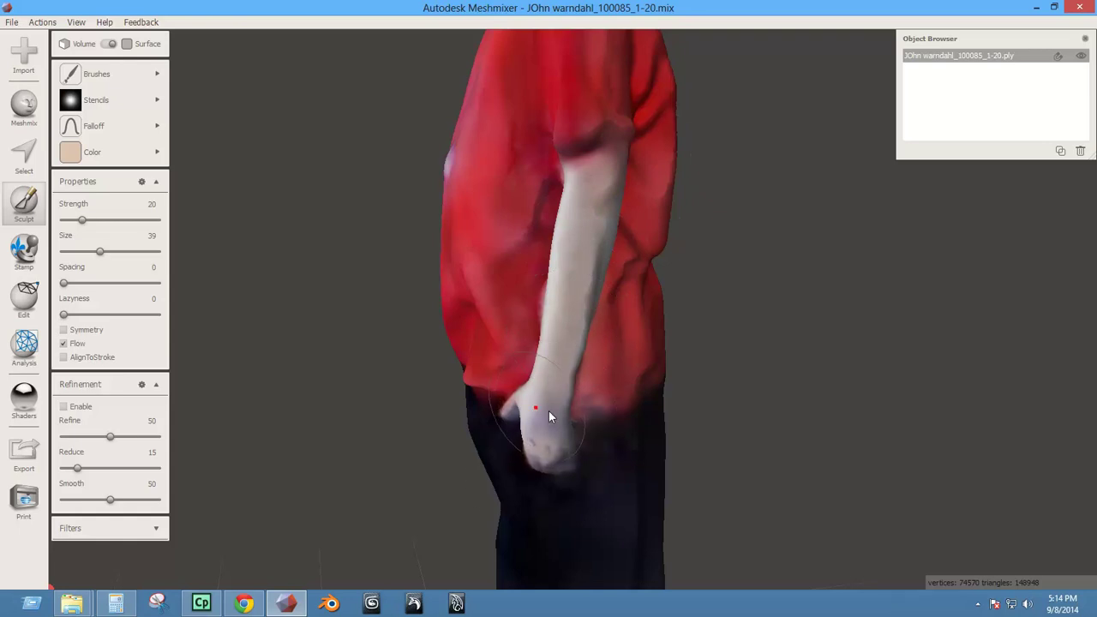
Touch up the boy's left hand around its front and side with the light tan, reducing the brush size to 17.
{"action": "right_click_drag", "start_coordinate": [549, 411], "coordinate": [588, 404]}
{"action": "key", "text": "["}
{"action": "key", "text": "["}
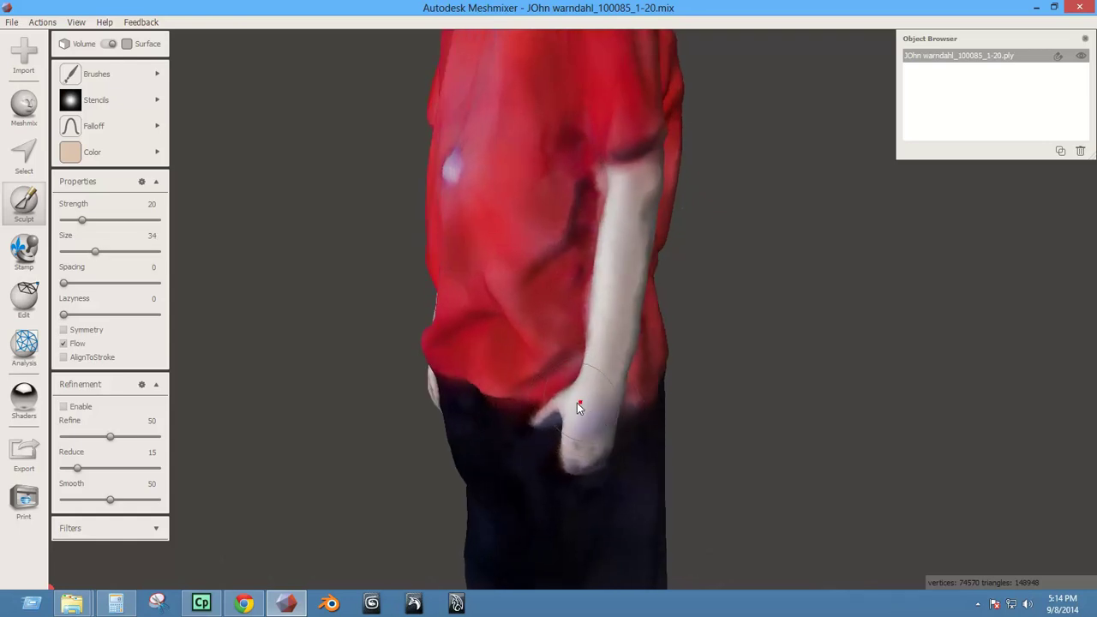
{"action": "key", "text": "["}
{"action": "key", "text": "["}
{"action": "key", "text": "["}
{"action": "right_click_drag", "start_coordinate": [556, 405], "coordinate": [631, 369]}
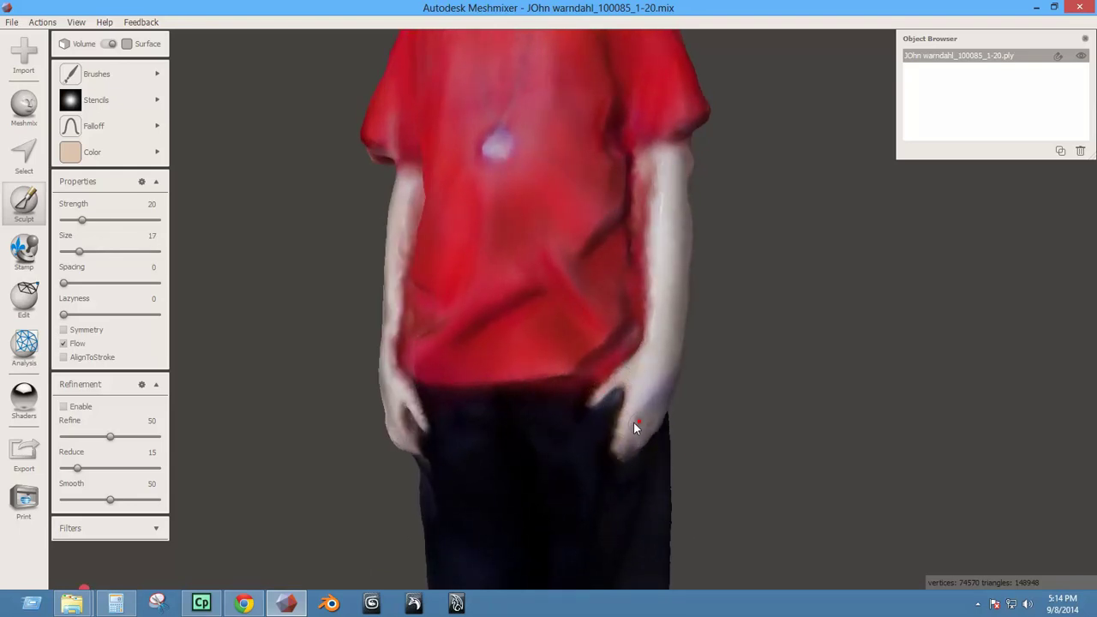
{"action": "right_click_drag", "start_coordinate": [633, 422], "coordinate": [584, 390]}
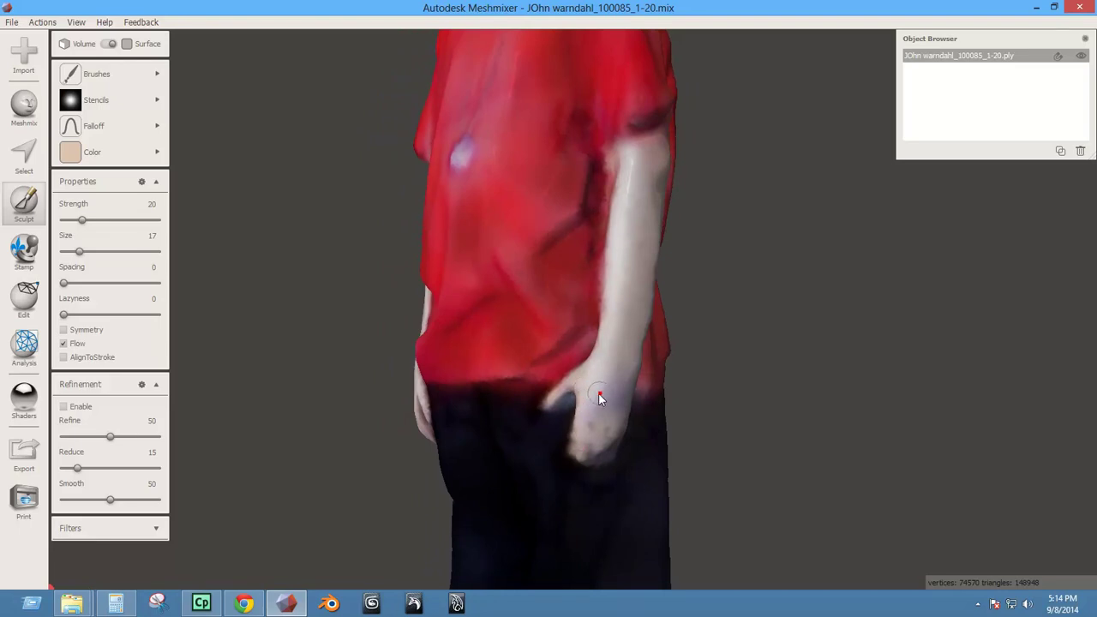
{"action": "right_click_drag", "start_coordinate": [598, 446], "coordinate": [541, 386]}
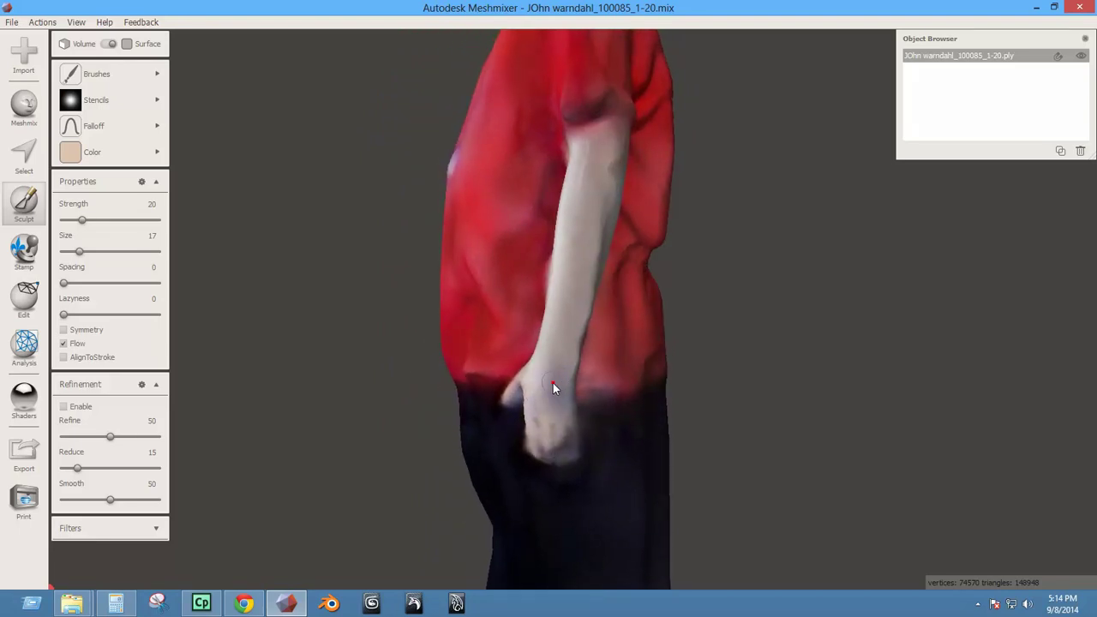
Set the brush size to 23, switch to the solid white stencil and pick a darker tan paint color.
{"action": "key", "text": "]"}
{"action": "key", "text": "]"}
{"action": "key", "text": "]"}
{"action": "key", "text": "]"}
{"action": "key", "text": "]"}
{"action": "key", "text": "]"}
{"action": "mouse_move", "coordinate": [124, 100]}
{"action": "left_click", "coordinate": [259, 115]}
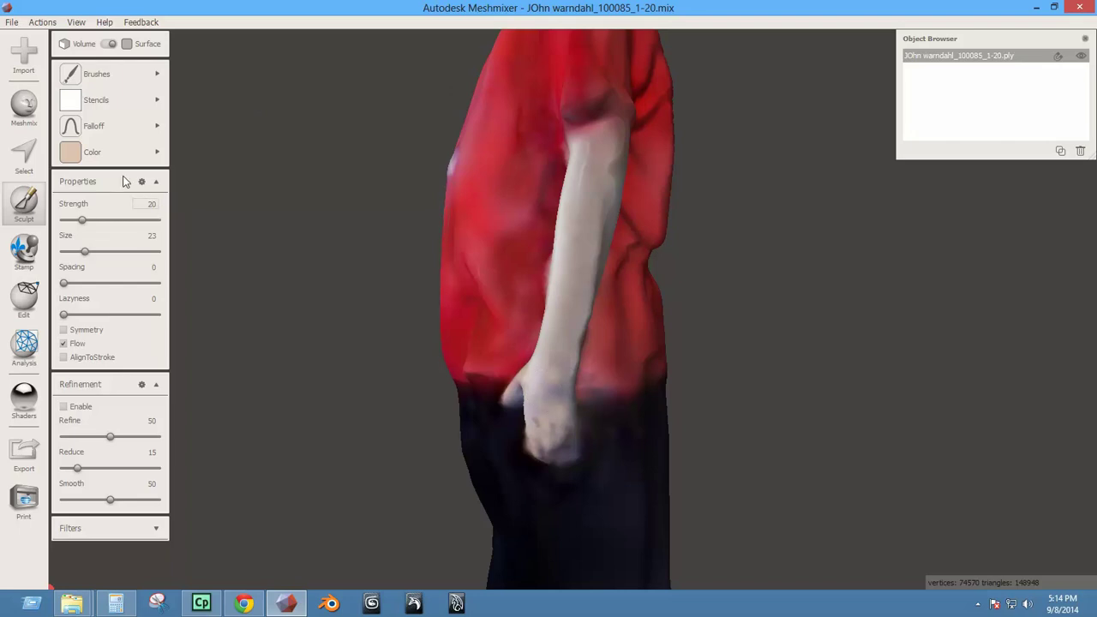
{"action": "mouse_move", "coordinate": [146, 152]}
{"action": "left_click_drag", "start_coordinate": [228, 199], "coordinate": [229, 200]}
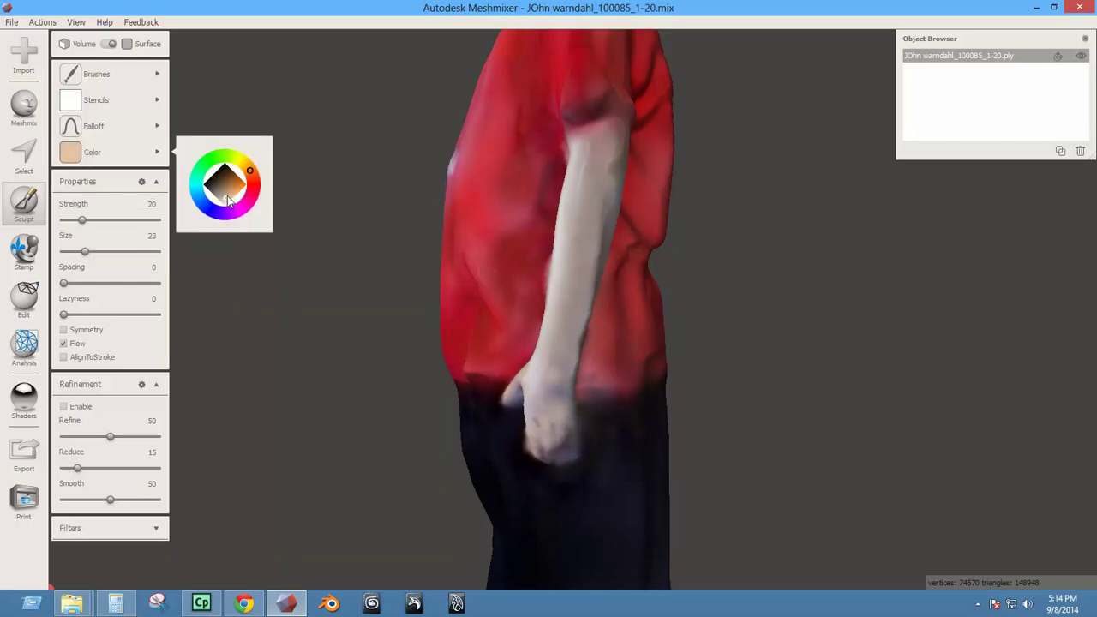
{"action": "left_click", "coordinate": [225, 197]}
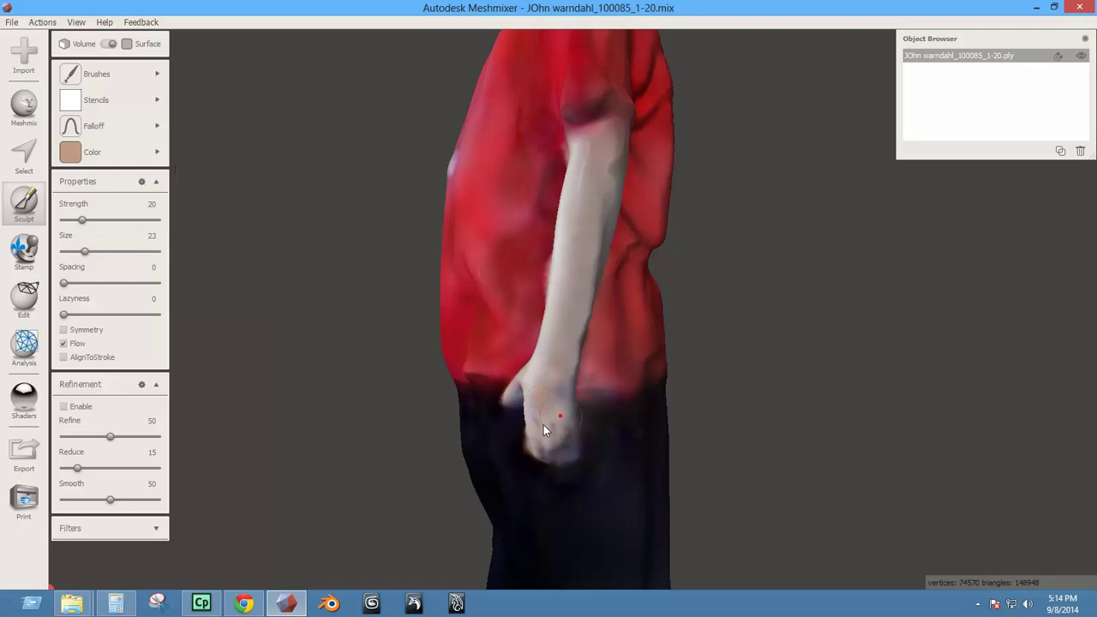
Tint the boy's left hand and forearm with the darker tan at strength 20, enlarging the brush to size 28.
{"action": "right_click_drag", "start_coordinate": [544, 425], "coordinate": [585, 351]}
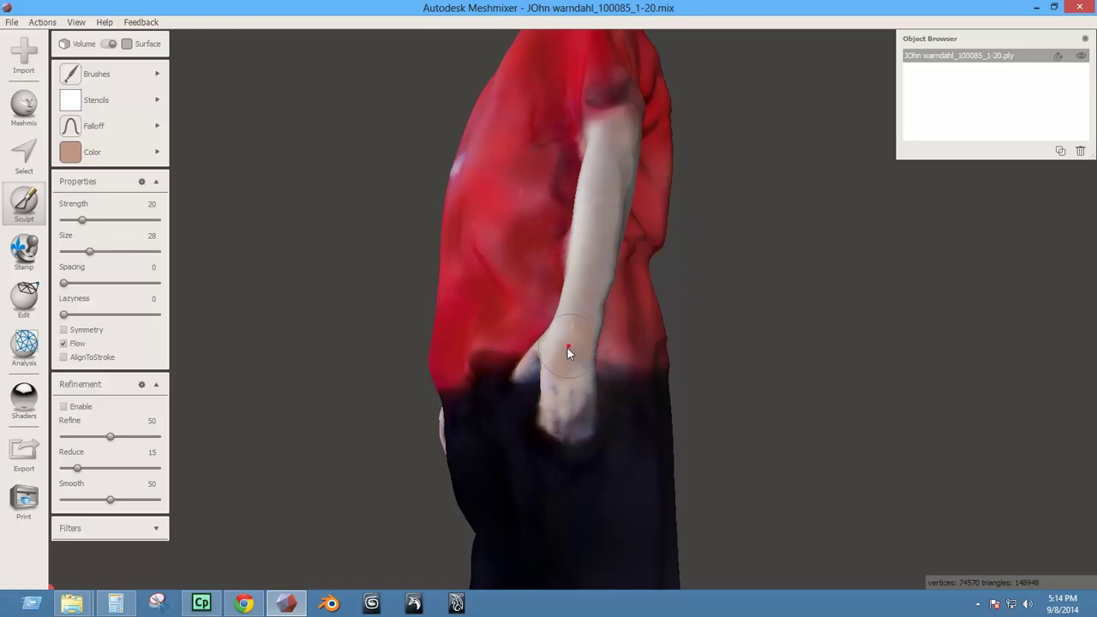
{"action": "right_click_drag", "start_coordinate": [553, 367], "coordinate": [561, 411]}
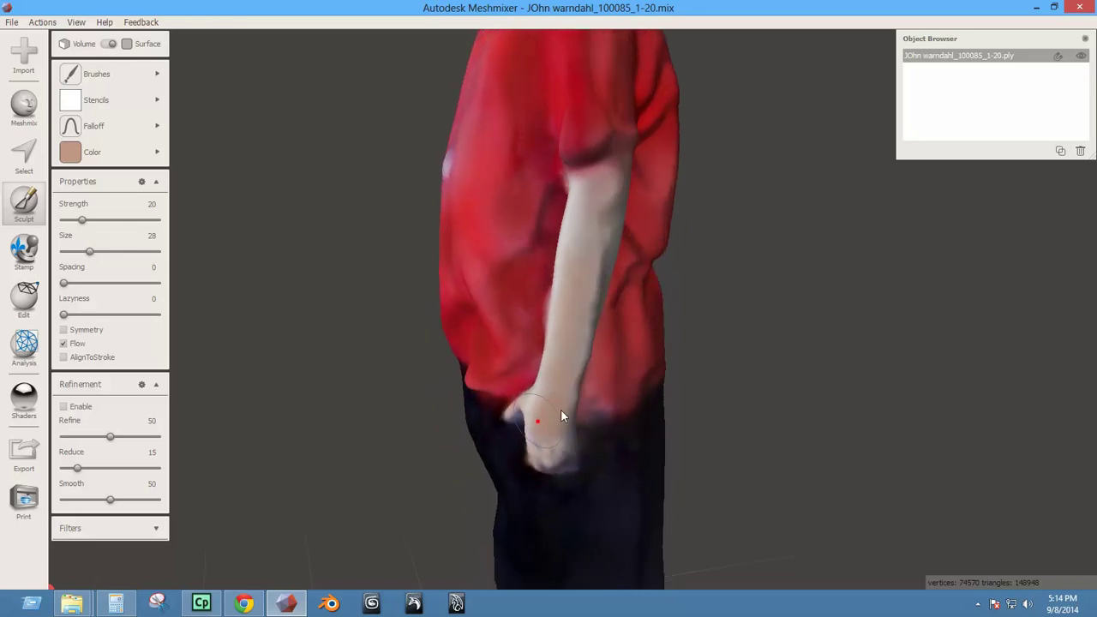
{"action": "right_click_drag", "start_coordinate": [589, 288], "coordinate": [462, 346]}
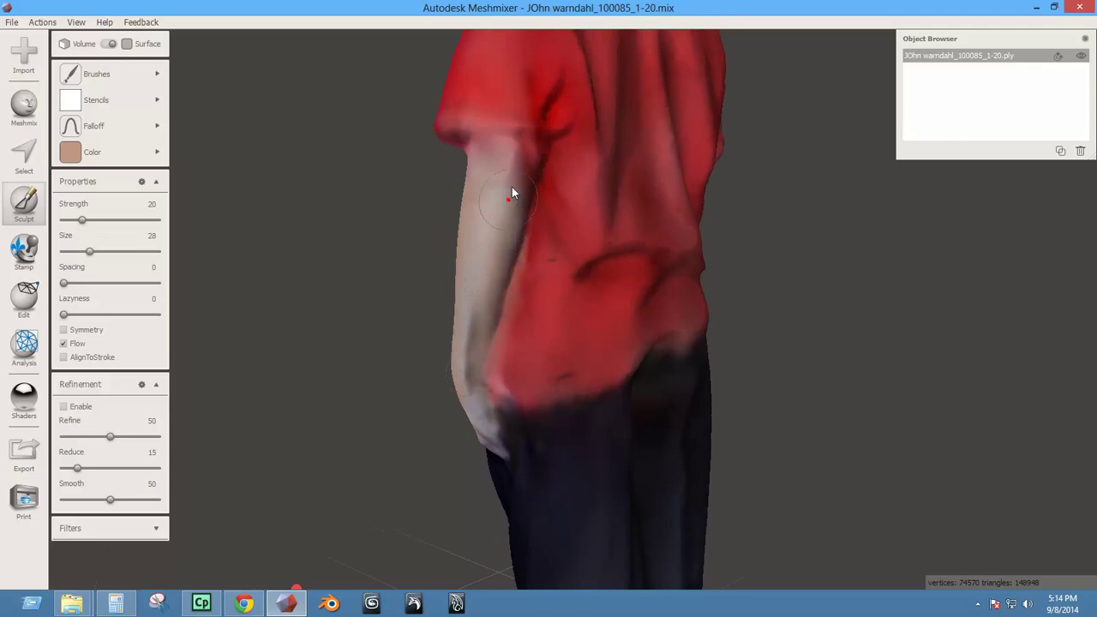
{"action": "right_click_drag", "start_coordinate": [464, 295], "coordinate": [664, 288]}
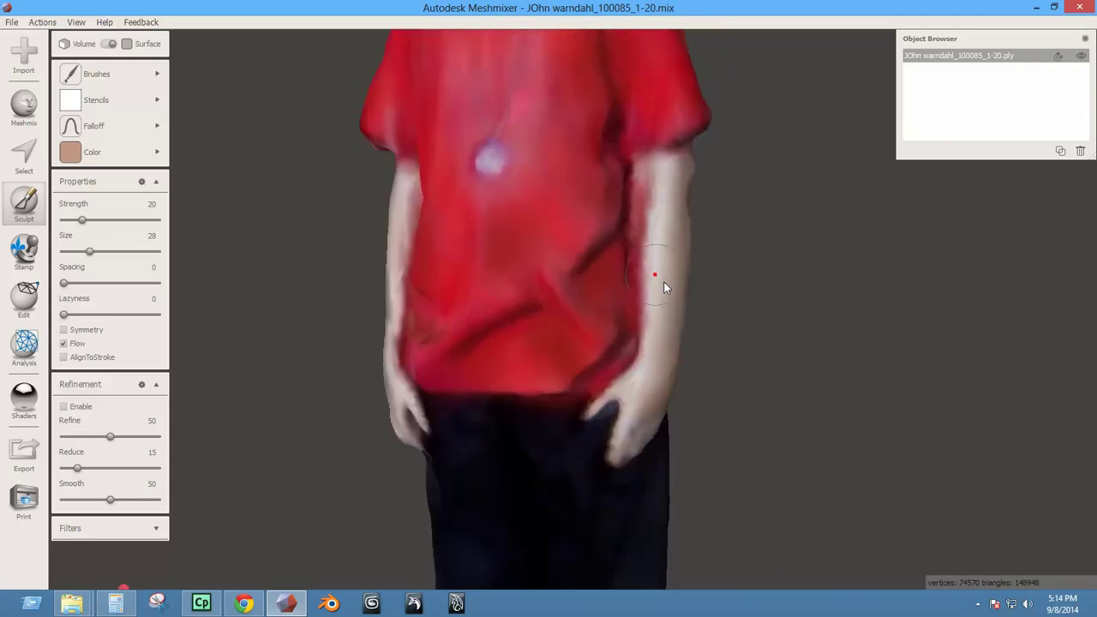
{"action": "mouse_move", "coordinate": [659, 335]}
{"action": "left_mouse_down"}
{"action": "mouse_move", "coordinate": [626, 399]}
{"action": "mouse_move", "coordinate": [668, 296]}
{"action": "left_mouse_up"}
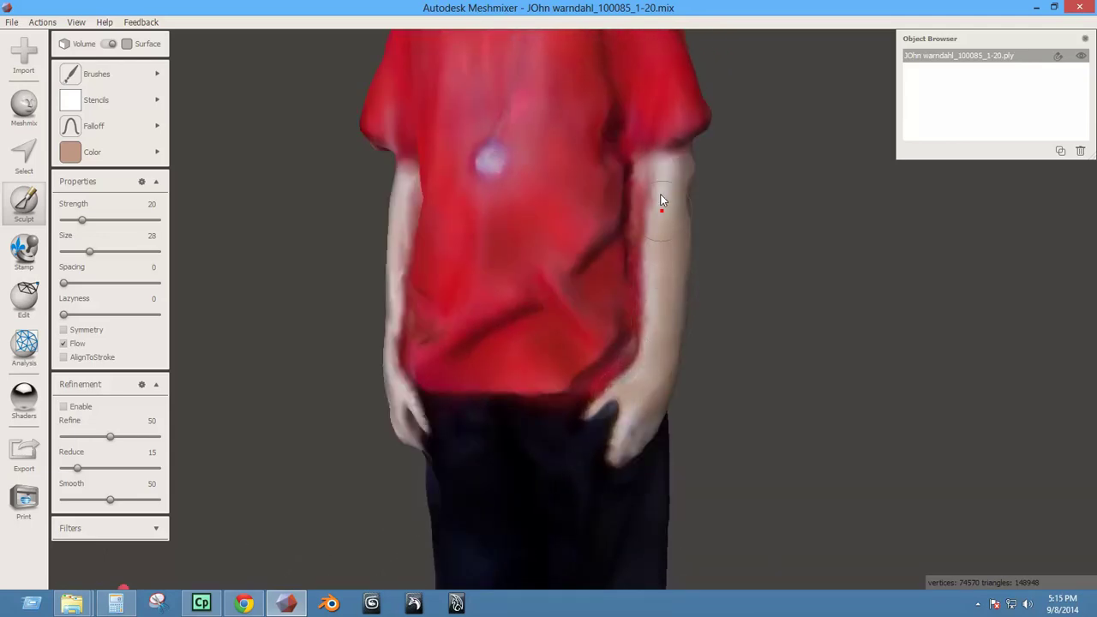
Tint the front, outer side and back of the boy's right forearm and hand with the darker tan at strength 20.
{"action": "right_click_drag", "start_coordinate": [604, 349], "coordinate": [499, 390]}
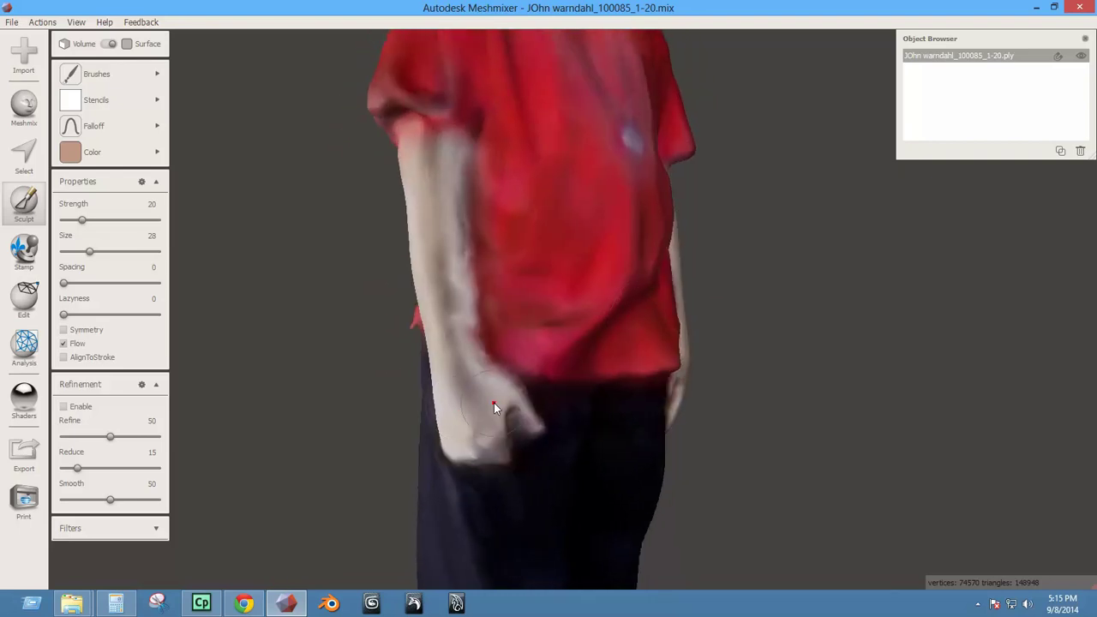
{"action": "mouse_move", "coordinate": [494, 401]}
{"action": "left_mouse_down"}
{"action": "mouse_move", "coordinate": [469, 374]}
{"action": "mouse_move", "coordinate": [444, 262]}
{"action": "left_mouse_up"}
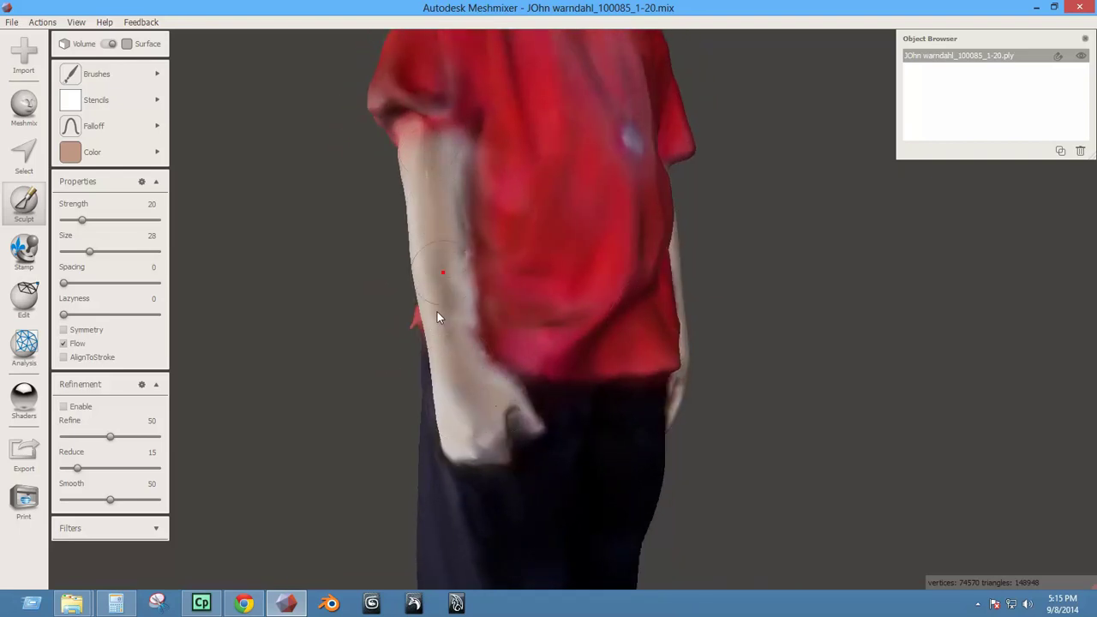
{"action": "right_click_drag", "start_coordinate": [437, 312], "coordinate": [535, 309]}
{"action": "left_click_drag", "start_coordinate": [591, 441], "coordinate": [530, 180]}
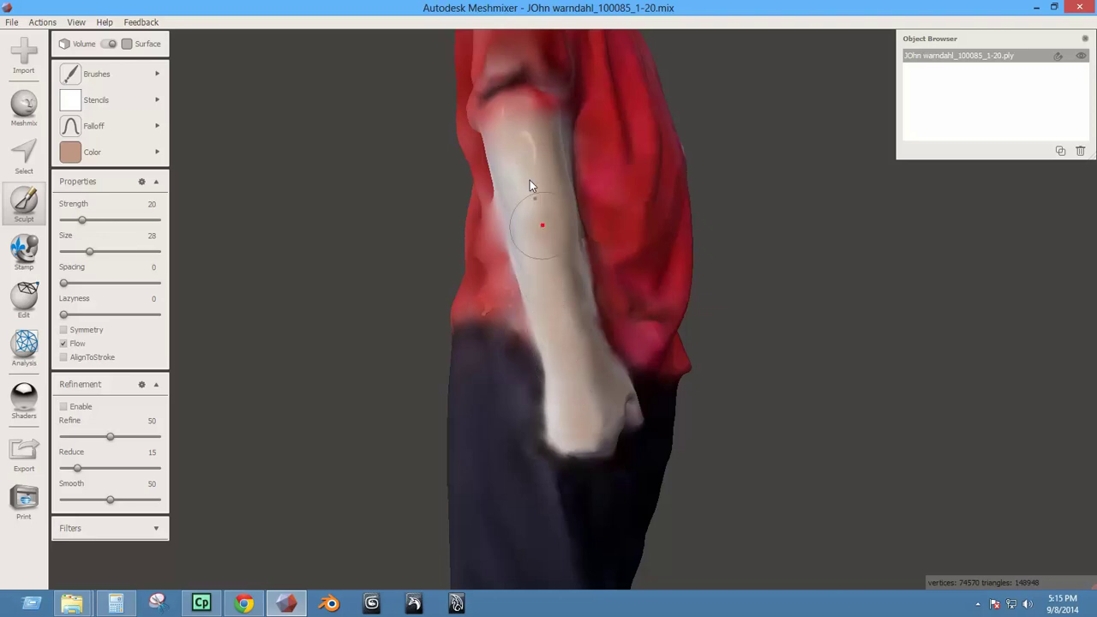
{"action": "right_click_drag", "start_coordinate": [522, 248], "coordinate": [694, 415]}
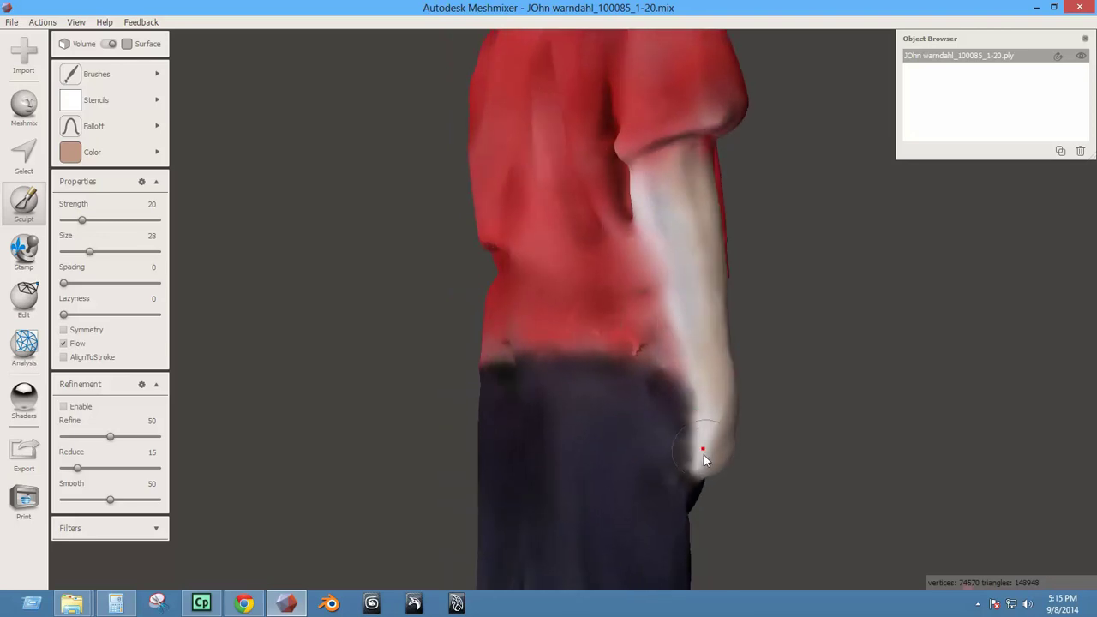
{"action": "mouse_move", "coordinate": [703, 455]}
{"action": "left_mouse_down"}
{"action": "mouse_move", "coordinate": [701, 367]}
{"action": "mouse_move", "coordinate": [651, 160]}
{"action": "left_mouse_up"}
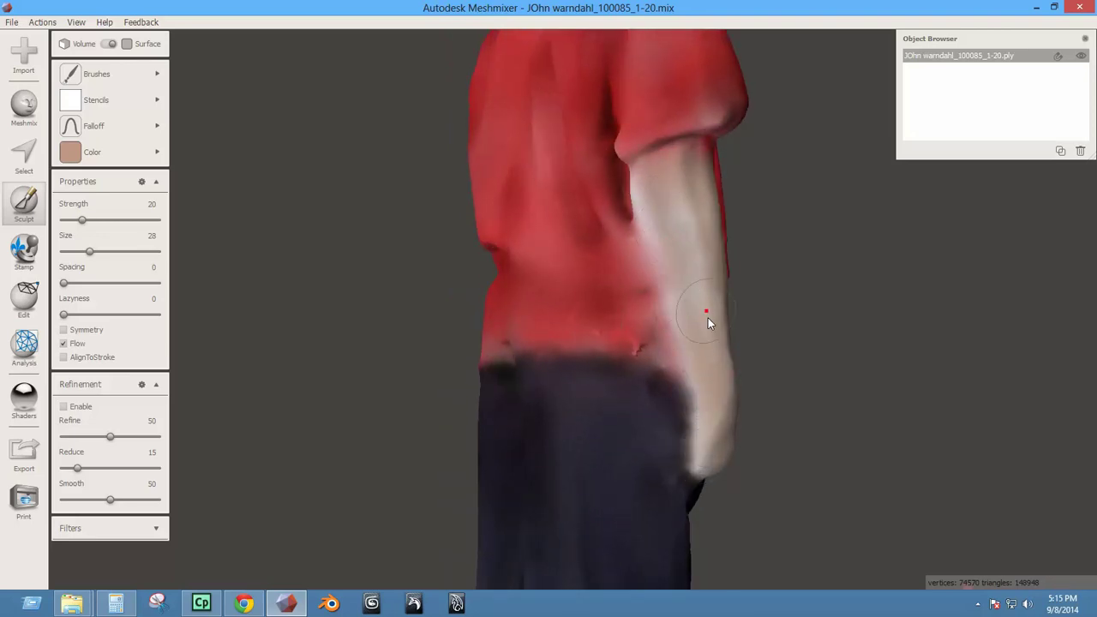
{"action": "mouse_move", "coordinate": [673, 291]}
{"action": "right_mouse_down"}
{"action": "mouse_move", "coordinate": [717, 312]}
{"action": "mouse_move", "coordinate": [749, 352]}
{"action": "right_mouse_up"}
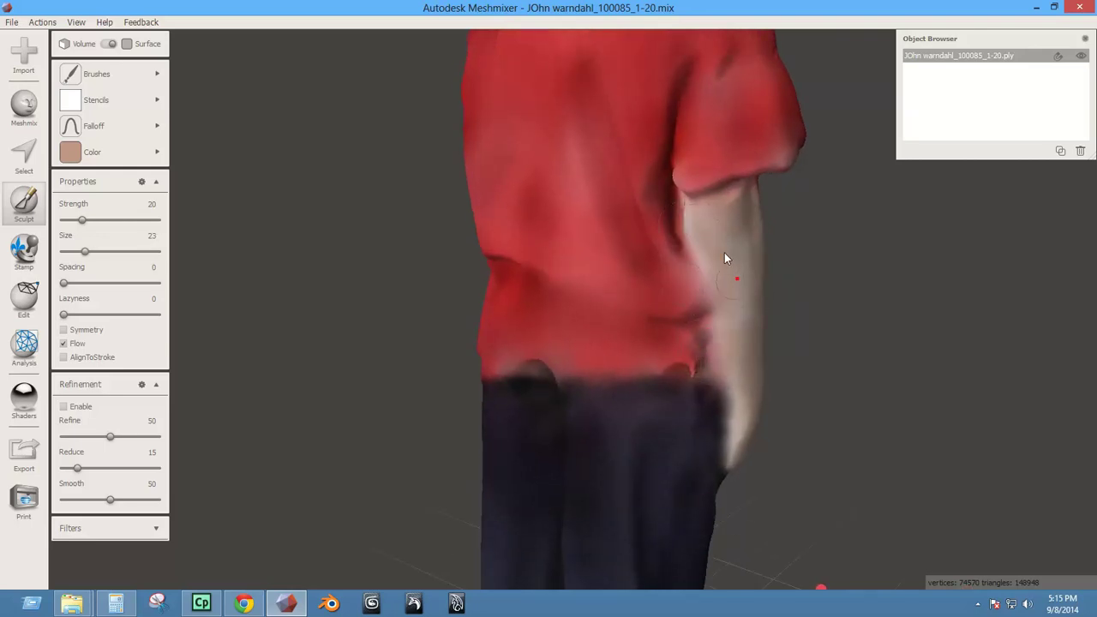
Even out the darker tan on both arms from the front and back, up to the sleeves, at brush size 23.
{"action": "right_click_drag", "start_coordinate": [725, 257], "coordinate": [400, 226]}
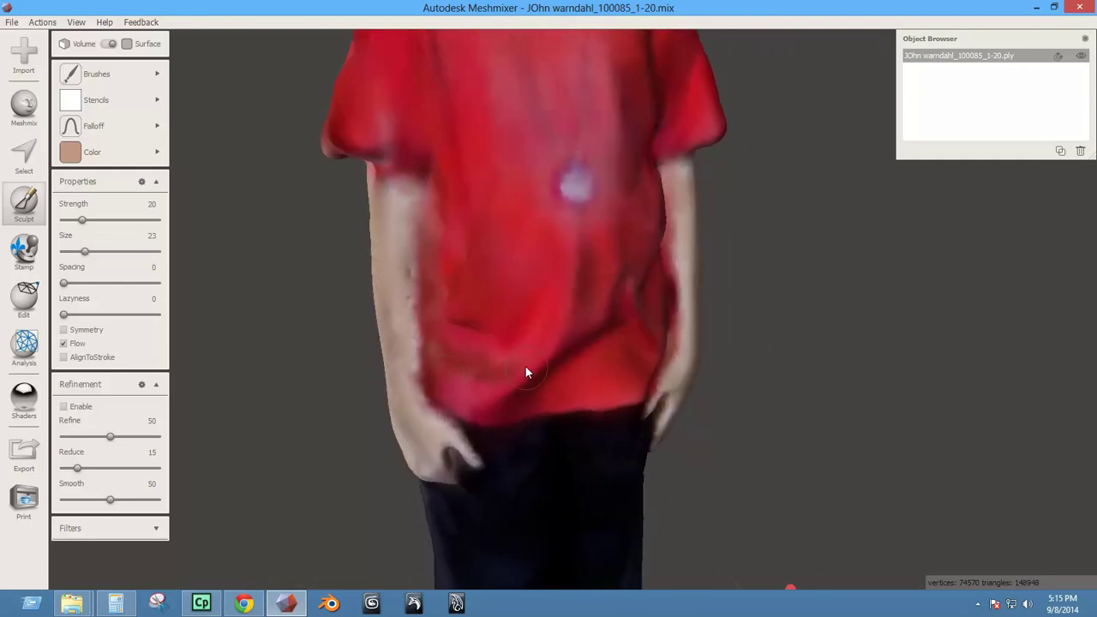
{"action": "right_click_drag", "start_coordinate": [525, 365], "coordinate": [636, 178]}
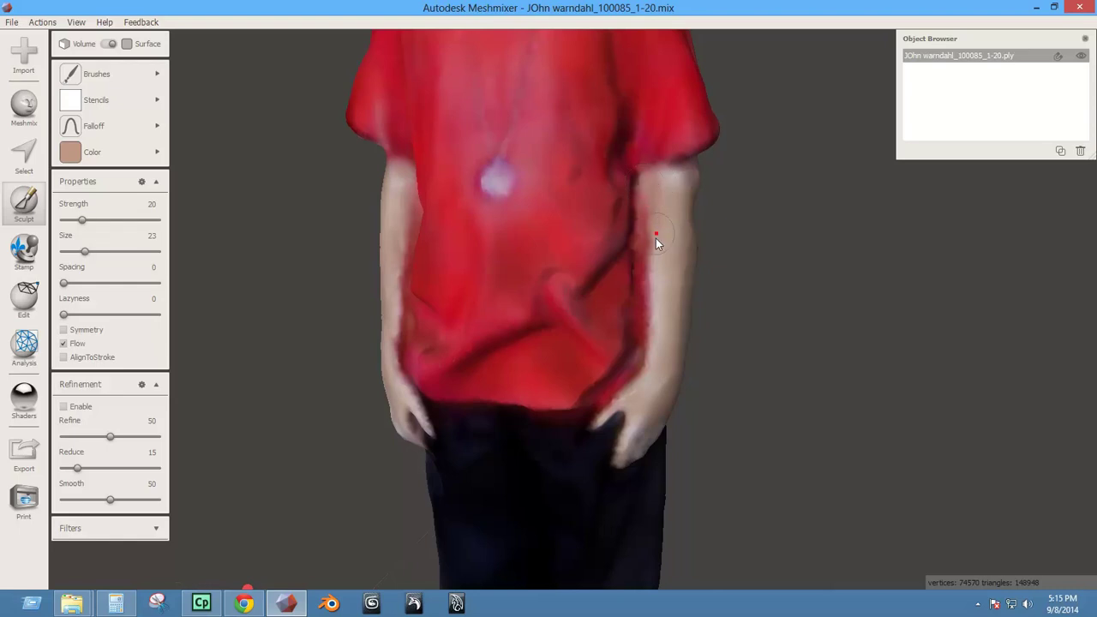
{"action": "right_click_drag", "start_coordinate": [644, 399], "coordinate": [381, 317]}
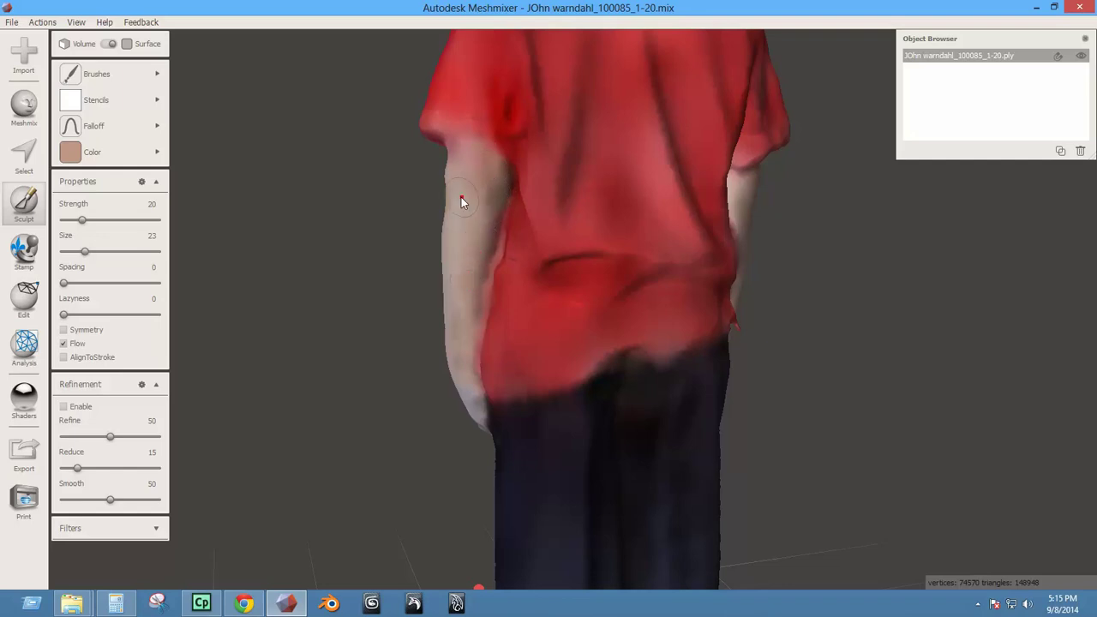
{"action": "right_click_drag", "start_coordinate": [461, 200], "coordinate": [615, 194]}
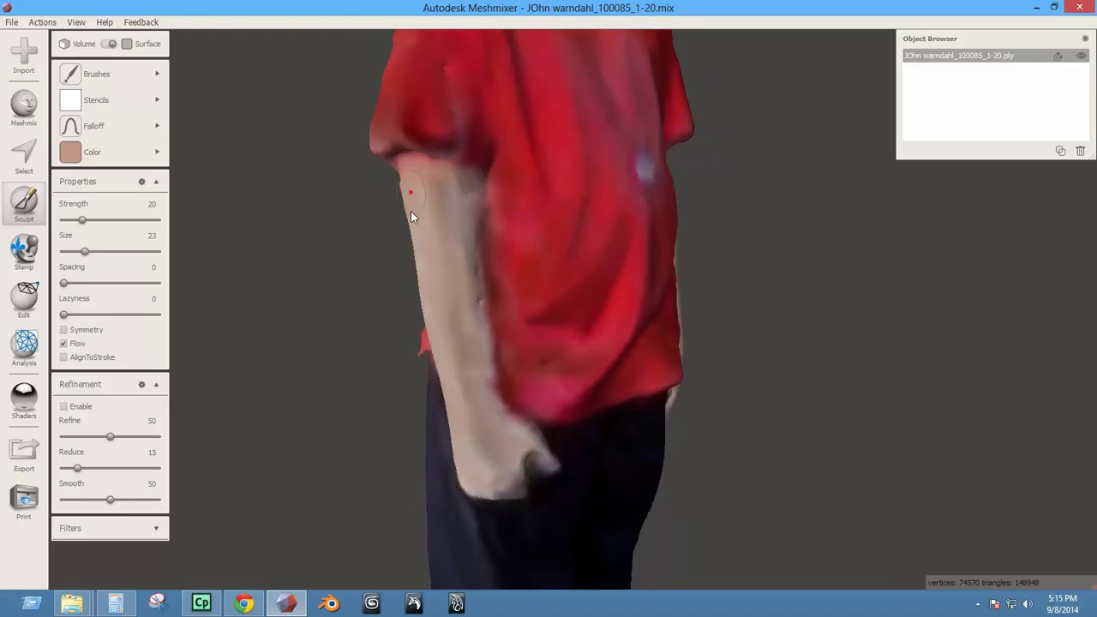
Tint the boy's right ear, cheek and side of the neck with the darker tan, lowering the brush strength to 10.
{"action": "right_click_drag", "start_coordinate": [410, 211], "coordinate": [530, 415]}
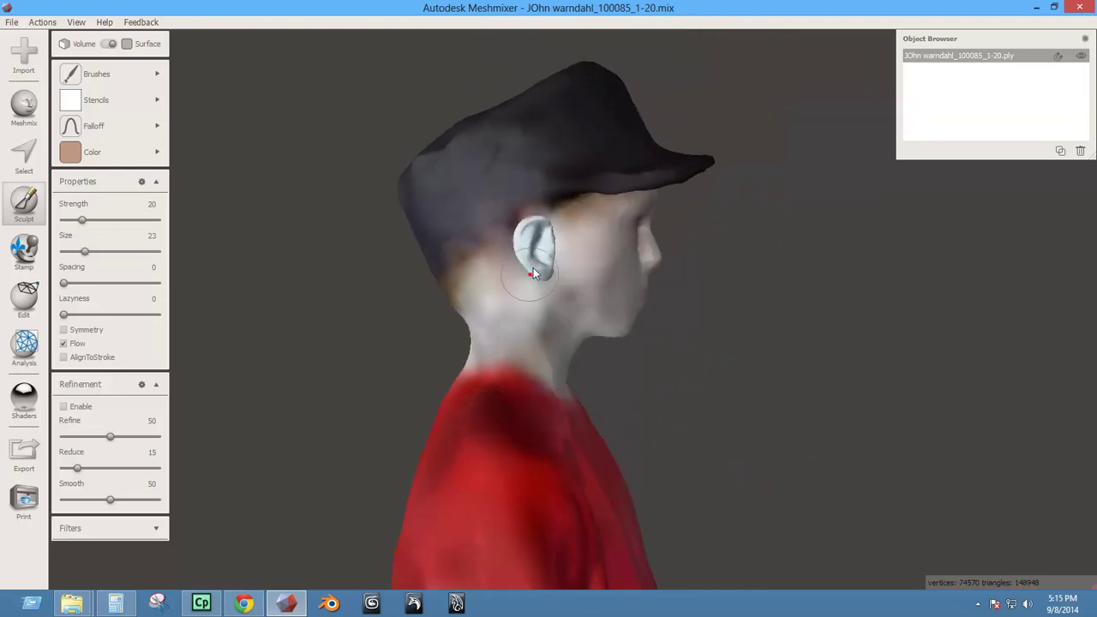
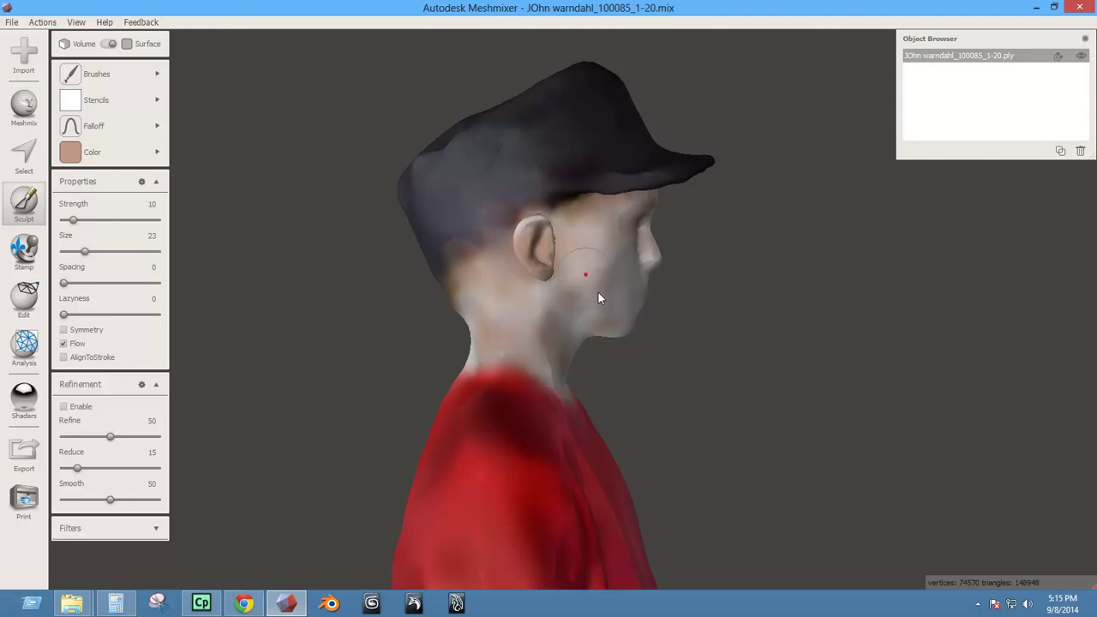
{"action": "right_click_drag", "start_coordinate": [619, 323], "coordinate": [512, 325]}
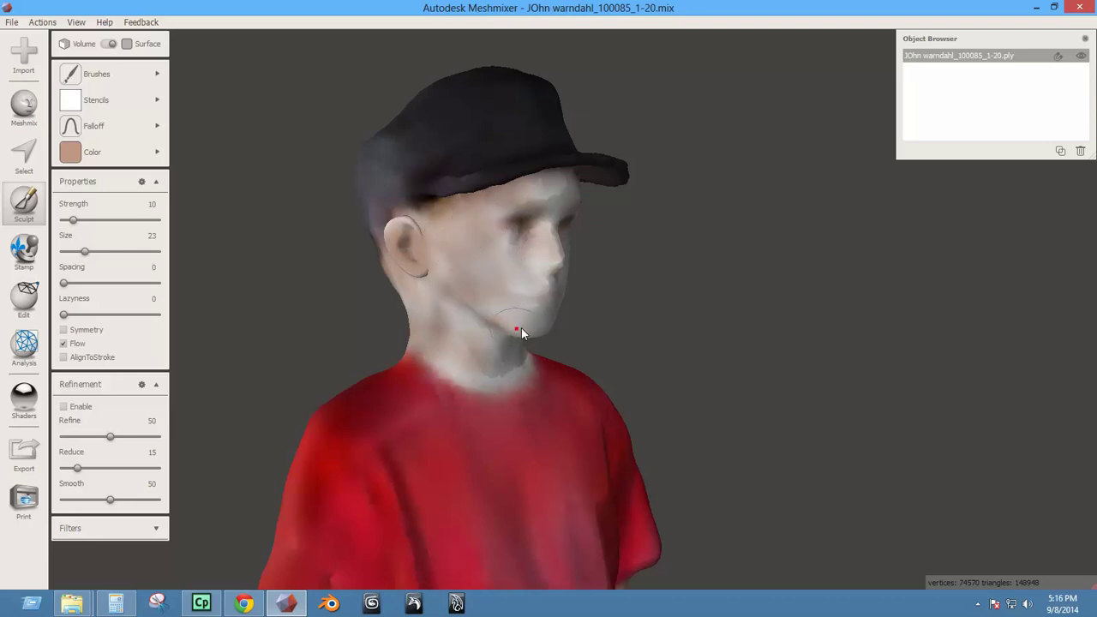
{"action": "right_click_drag", "start_coordinate": [487, 364], "coordinate": [455, 309]}
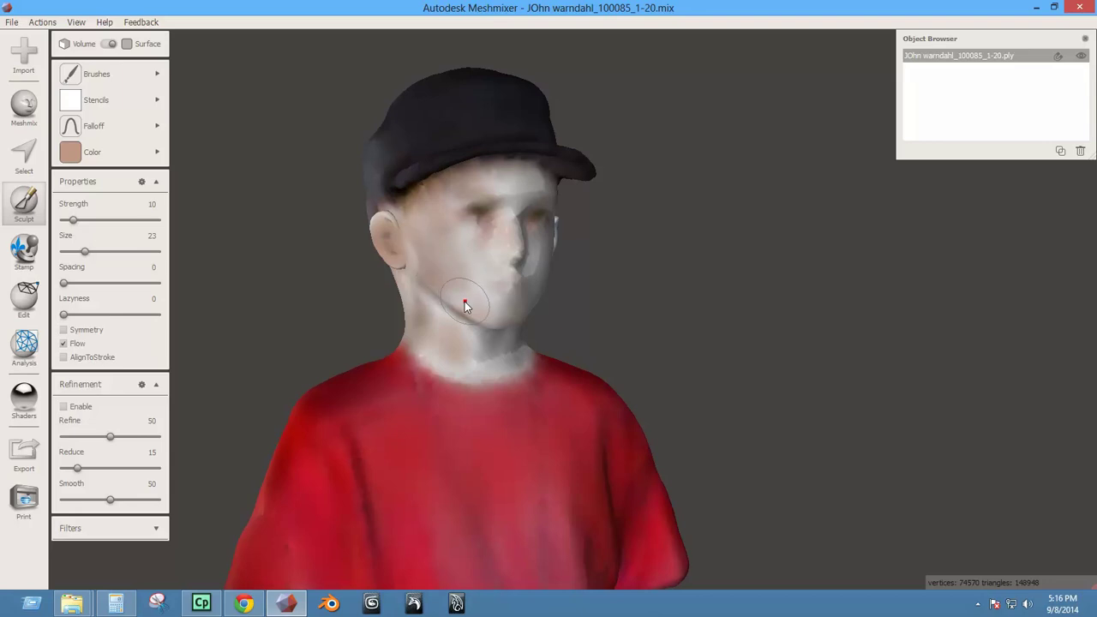
Tint the boy's left ear, cheek, jaw and the front of the neck with the darker tan at strength 10.
{"action": "right_click_drag", "start_coordinate": [463, 298], "coordinate": [287, 334]}
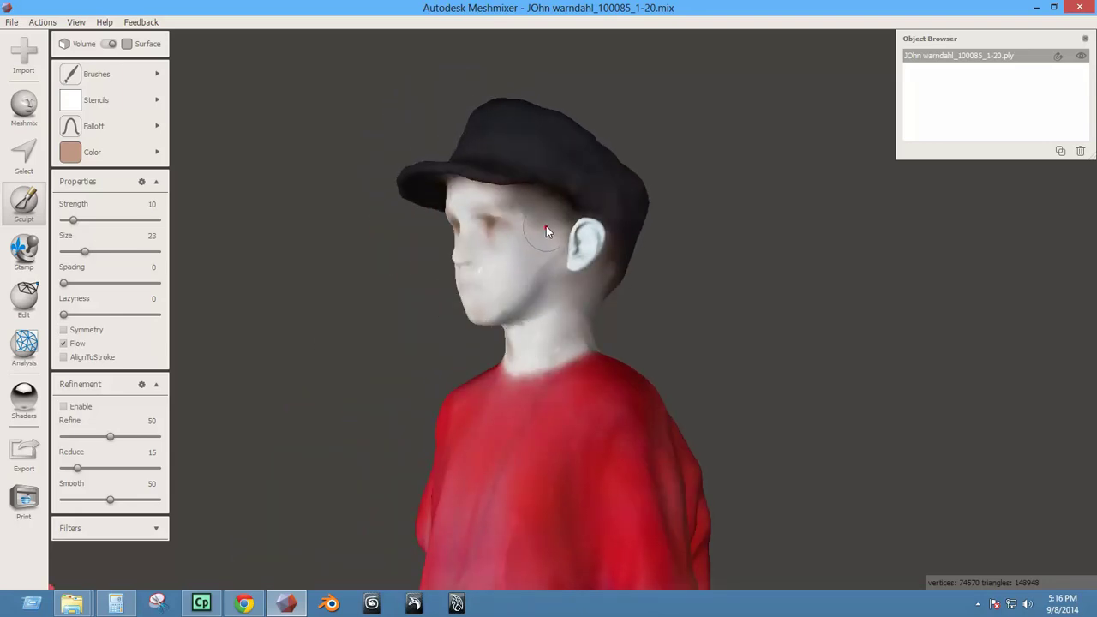
{"action": "mouse_move", "coordinate": [583, 254]}
{"action": "left_mouse_down"}
{"action": "mouse_move", "coordinate": [592, 232]}
{"action": "mouse_move", "coordinate": [586, 262]}
{"action": "left_mouse_up"}
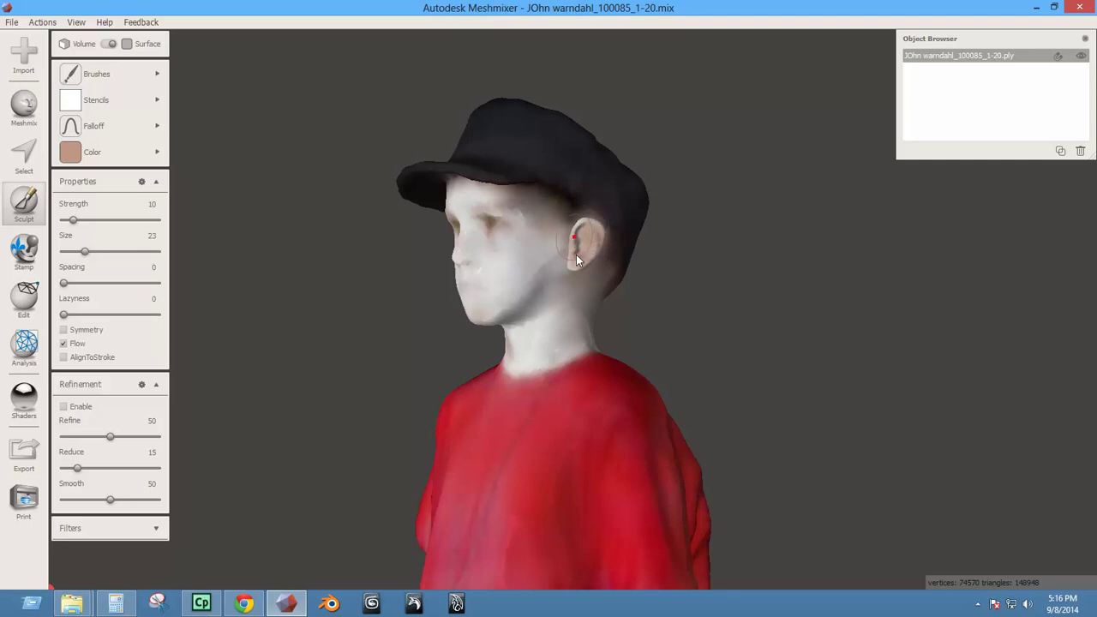
{"action": "mouse_move", "coordinate": [536, 257]}
{"action": "left_mouse_down"}
{"action": "mouse_move", "coordinate": [512, 294]}
{"action": "mouse_move", "coordinate": [532, 236]}
{"action": "mouse_move", "coordinate": [501, 295]}
{"action": "mouse_move", "coordinate": [516, 245]}
{"action": "left_mouse_up"}
{"action": "mouse_move", "coordinate": [514, 301]}
{"action": "left_mouse_down"}
{"action": "mouse_move", "coordinate": [561, 262]}
{"action": "mouse_move", "coordinate": [527, 329]}
{"action": "mouse_move", "coordinate": [583, 286]}
{"action": "left_mouse_up"}
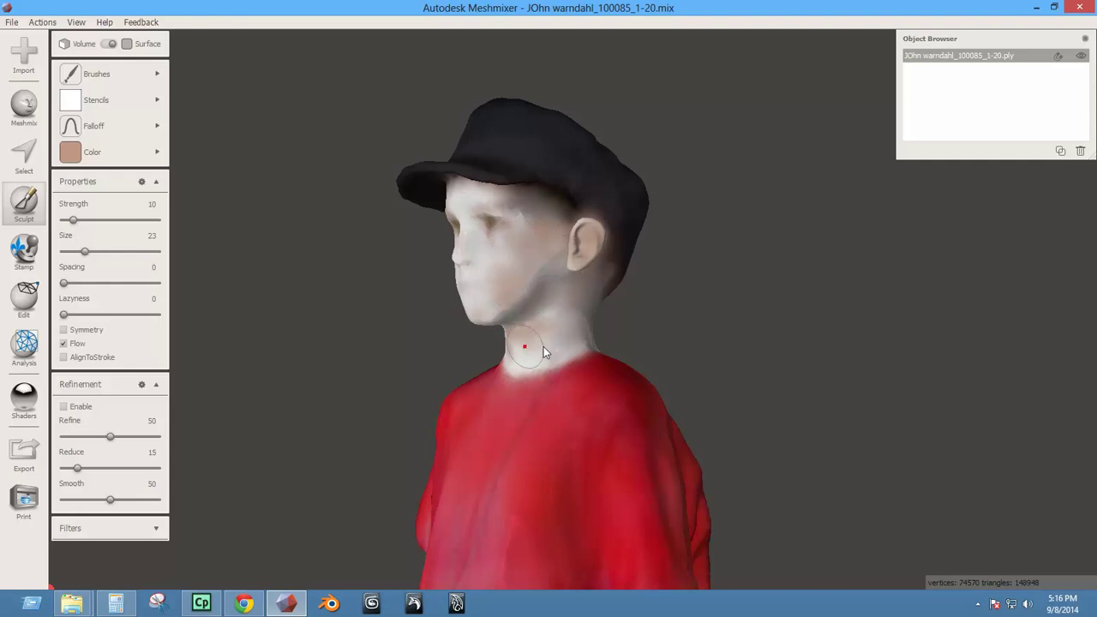
{"action": "right_click_drag", "start_coordinate": [544, 346], "coordinate": [584, 317]}
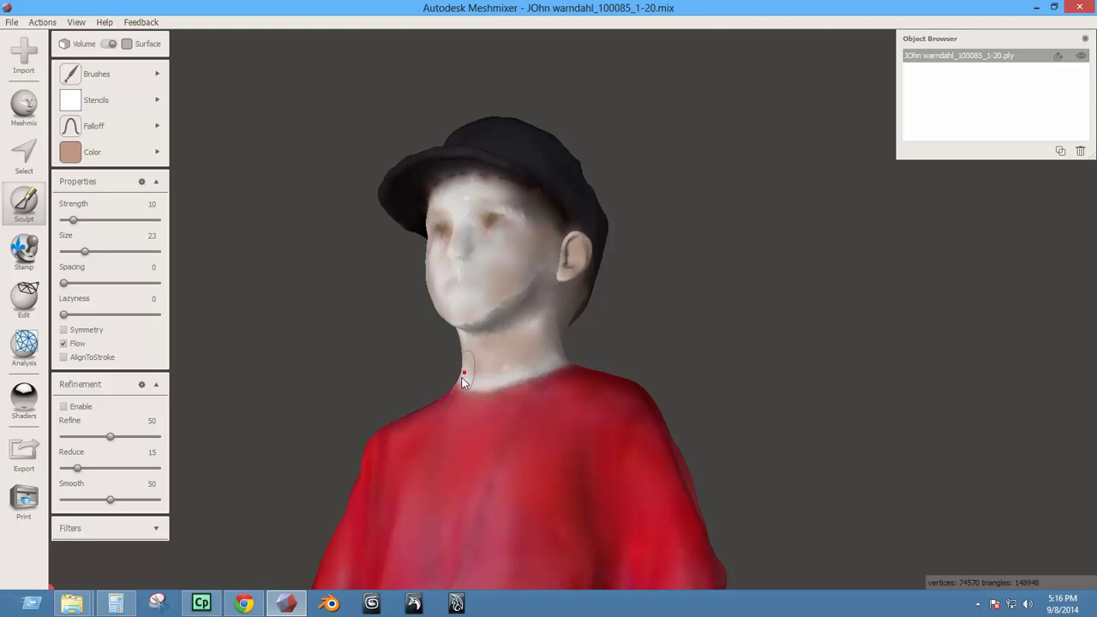
Blend the darker tan around the back of the neck below the cap at strength 10 and size 23.
{"action": "right_click_drag", "start_coordinate": [551, 395], "coordinate": [651, 334]}
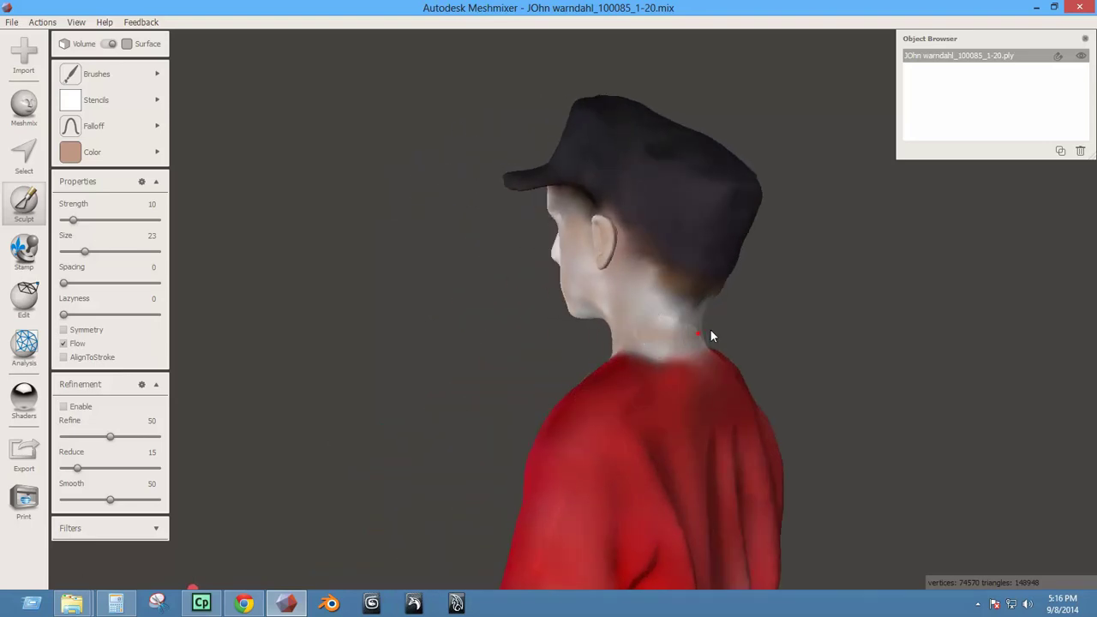
{"action": "right_click_drag", "start_coordinate": [662, 348], "coordinate": [566, 337]}
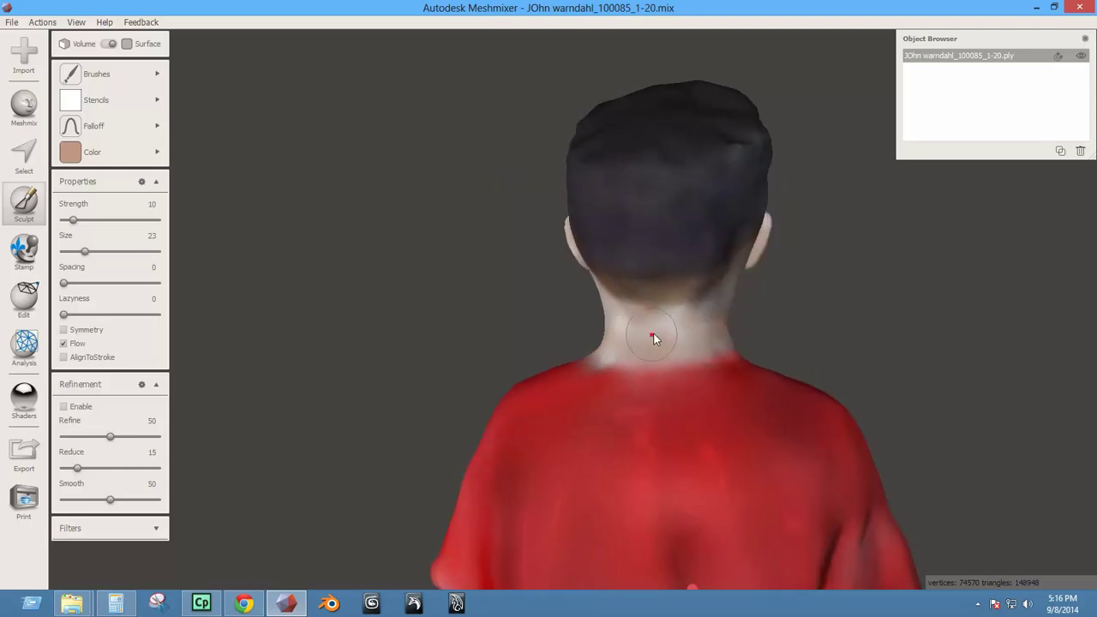
{"action": "mouse_move", "coordinate": [629, 380]}
{"action": "right_mouse_down"}
{"action": "mouse_move", "coordinate": [534, 367]}
{"action": "mouse_move", "coordinate": [540, 305]}
{"action": "right_mouse_up"}
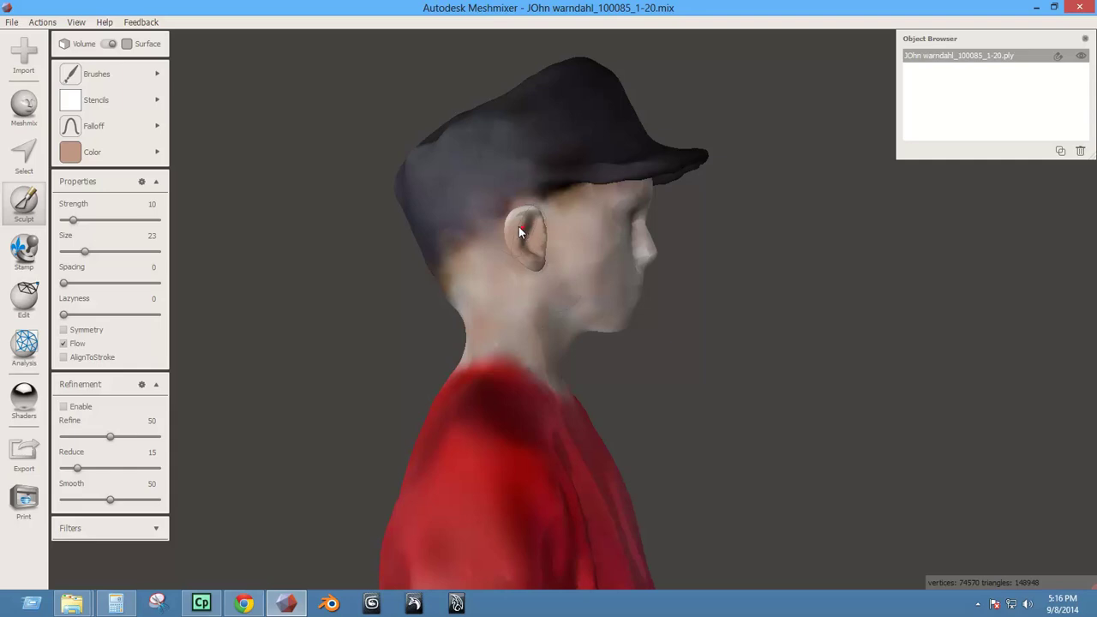
Tint the boy's left cheek, temple and forehead with the tan at strength 10, reducing the brush size to 13.
{"action": "key", "text": "bracketleft"}
{"action": "key", "text": "bracketleft"}
{"action": "key", "text": "bracketleft"}
{"action": "key", "text": "bracketleft"}
{"action": "key", "text": "bracketleft"}
{"action": "key", "text": "bracketleft"}
{"action": "key", "text": "bracketleft"}
{"action": "key", "text": "bracketleft"}
{"action": "key", "text": "bracketleft"}
{"action": "right_click_drag", "start_coordinate": [571, 288], "coordinate": [325, 316]}
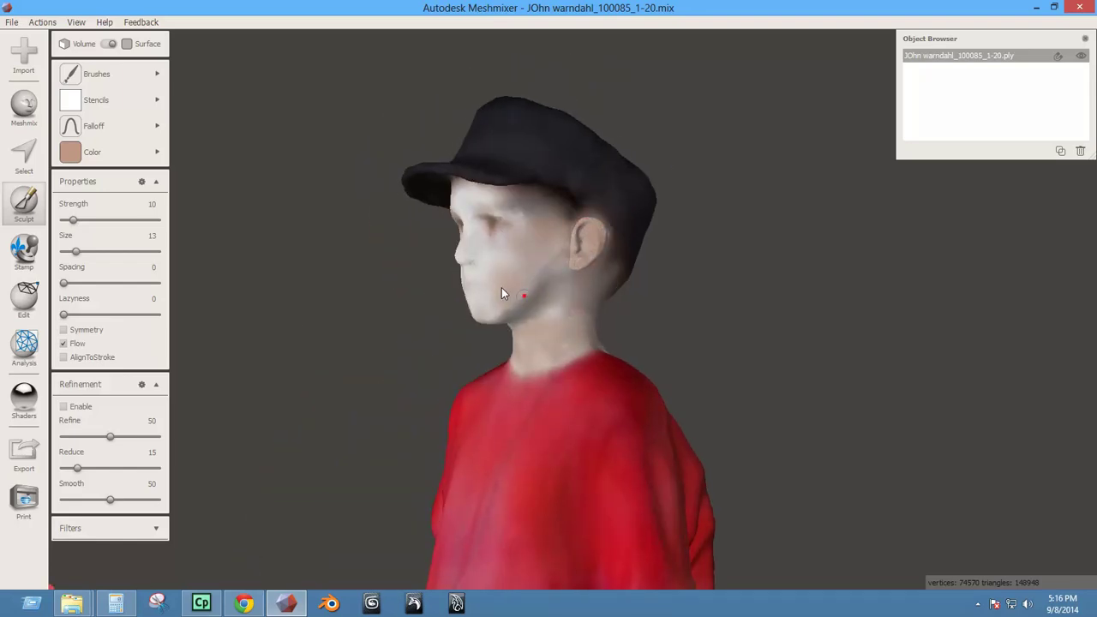
{"action": "right_click_drag", "start_coordinate": [501, 287], "coordinate": [524, 224]}
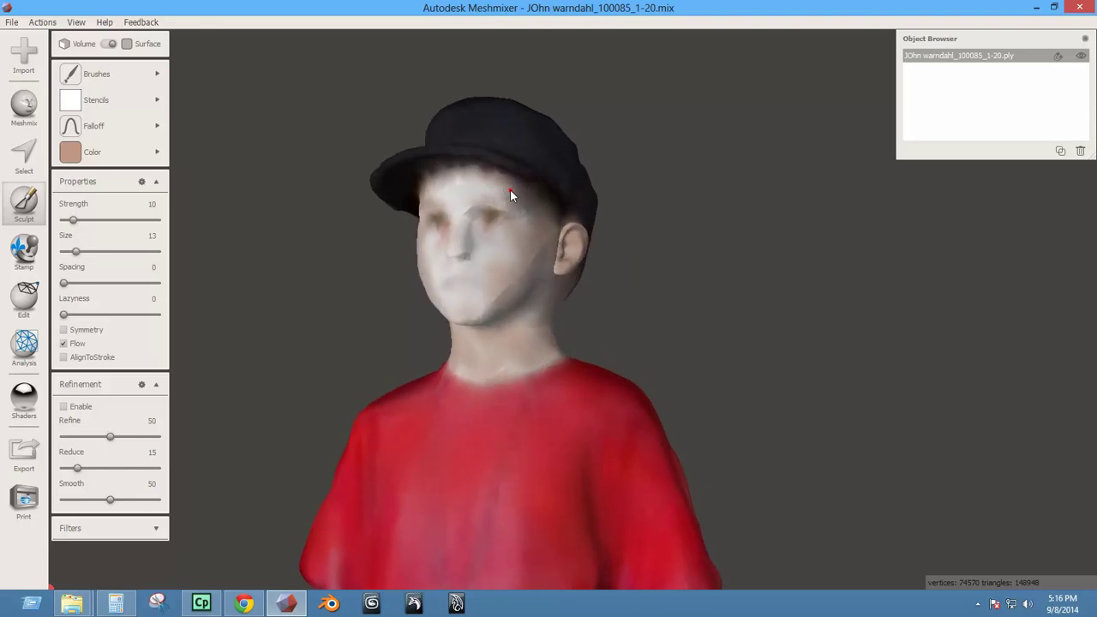
{"action": "right_click_drag", "start_coordinate": [432, 197], "coordinate": [504, 178]}
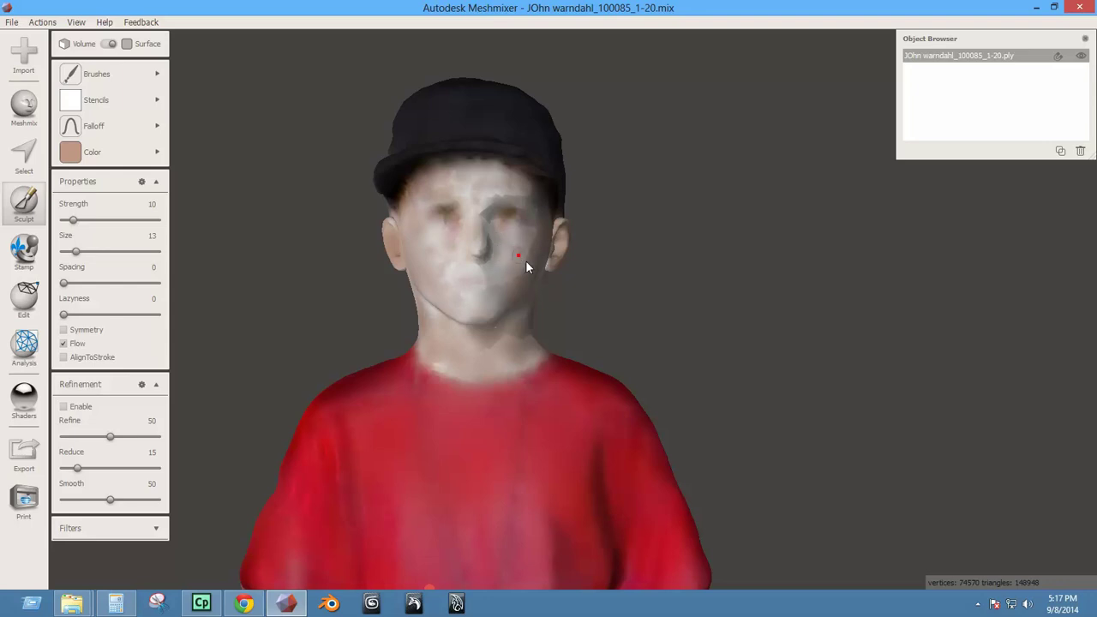
Soften the color transitions on the face and right temple with the SmoothColor brush at strength 40 and size 17.
{"action": "mouse_move", "coordinate": [81, 79]}
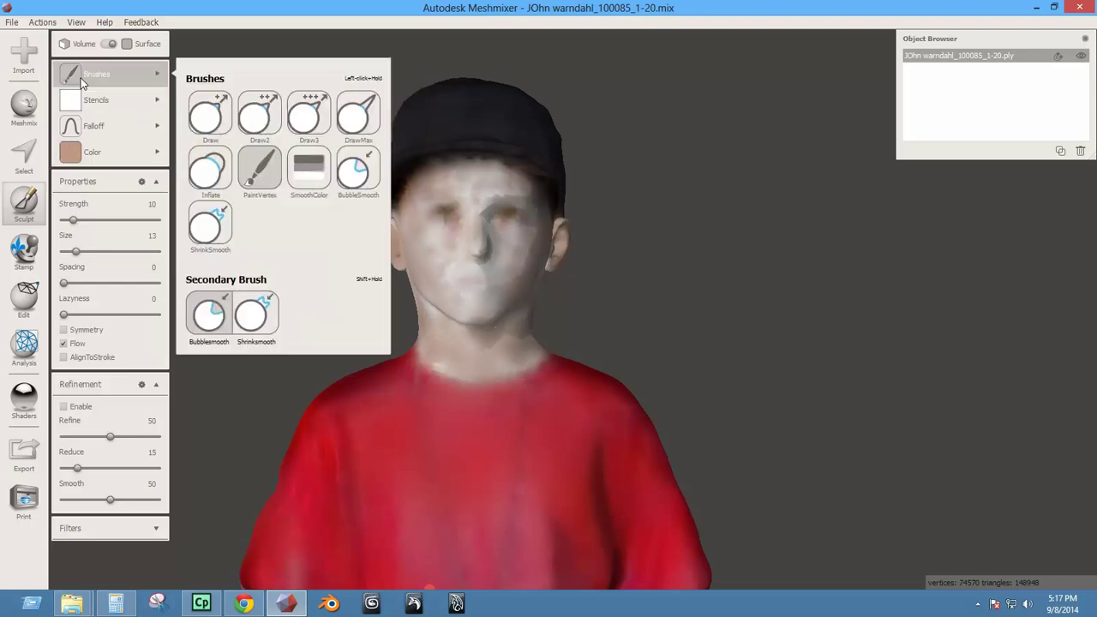
{"action": "left_click", "coordinate": [309, 168]}
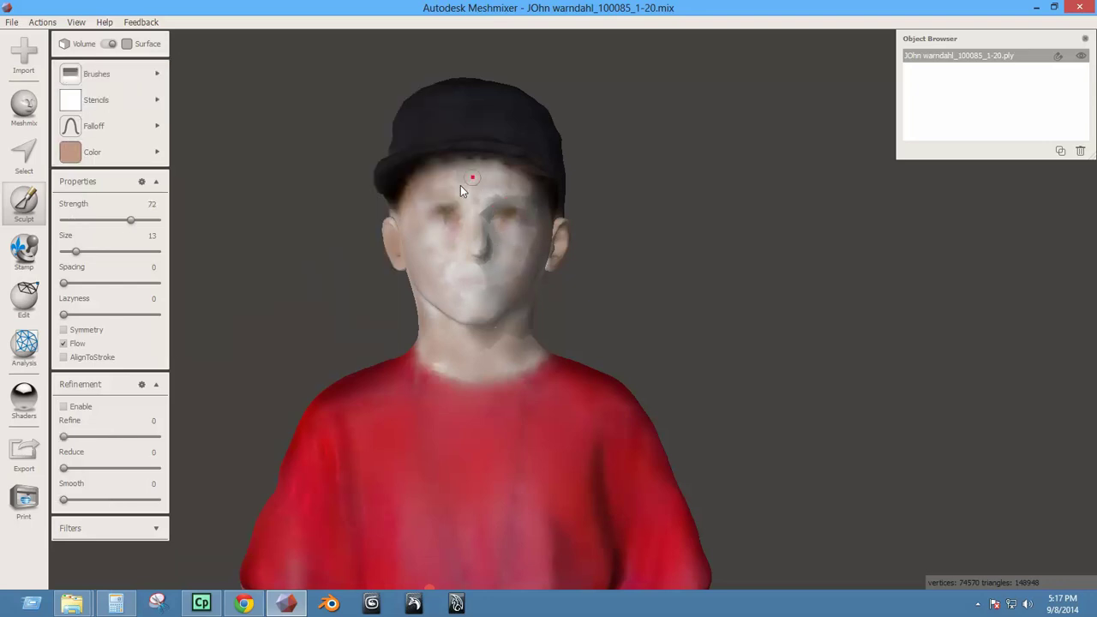
{"action": "key", "text": "bracketright"}
{"action": "key", "text": "bracketright"}
{"action": "key", "text": "bracketright"}
{"action": "key", "text": "bracketright"}
{"action": "right_click_drag", "start_coordinate": [408, 247], "coordinate": [583, 217]}
{"action": "key", "text": "Down"}
{"action": "key", "text": "Down"}
{"action": "key", "text": "Down"}
{"action": "key", "text": "Down"}
{"action": "key", "text": "Down"}
{"action": "key", "text": "Down"}
{"action": "key", "text": "Down"}
{"action": "key", "text": "Down"}
{"action": "key", "text": "Down"}
{"action": "key", "text": "Down"}
{"action": "key", "text": "Down"}
{"action": "key", "text": "Down"}
{"action": "key", "text": "Down"}
{"action": "key", "text": "Down"}
{"action": "key", "text": "Down"}
{"action": "key", "text": "Down"}
{"action": "key", "text": "Down"}
{"action": "key", "text": "Down"}
{"action": "key", "text": "Down"}
{"action": "key", "text": "Down"}
{"action": "key", "text": "Down"}
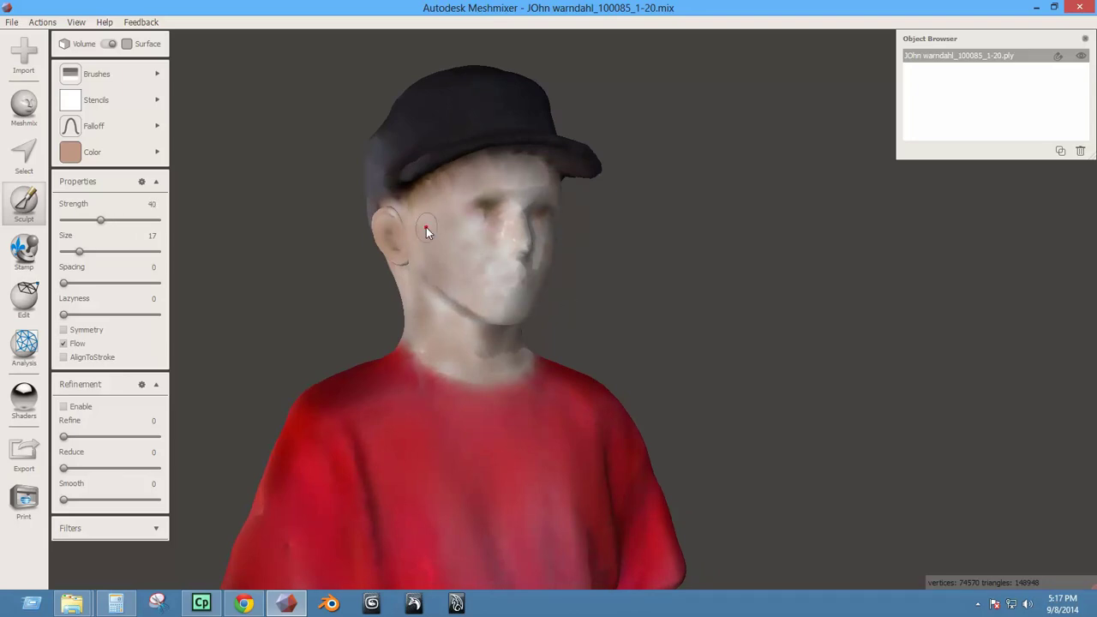
{"action": "right_click_drag", "start_coordinate": [427, 227], "coordinate": [440, 224]}
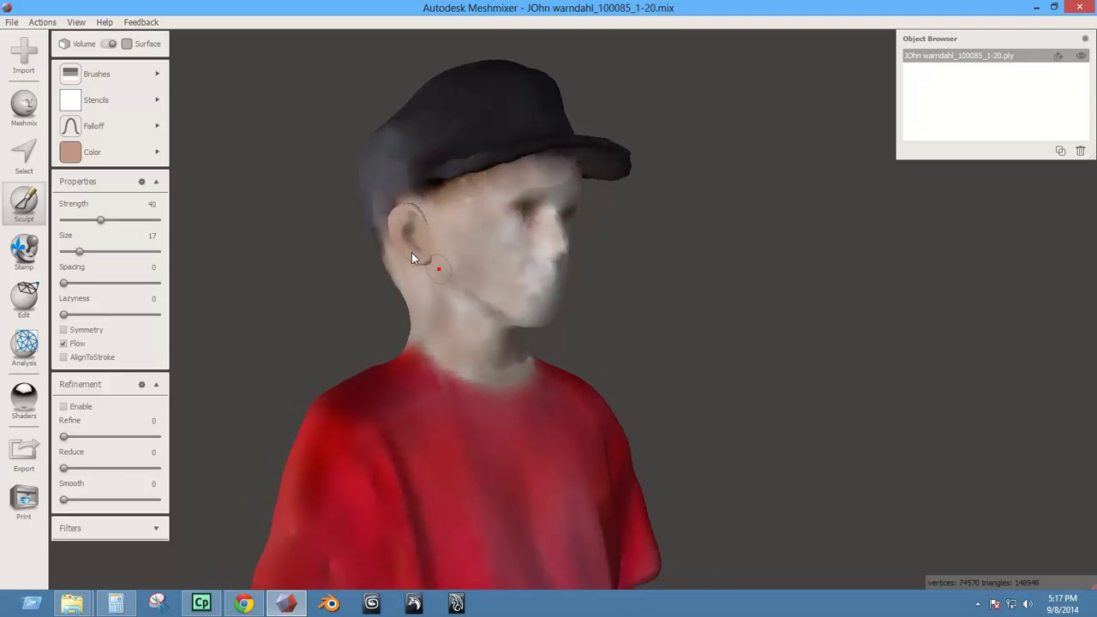
Smooth the skin colors behind the right ear and along the back of the neck, raising the strength to 44.
{"action": "right_click_drag", "start_coordinate": [411, 255], "coordinate": [559, 255]}
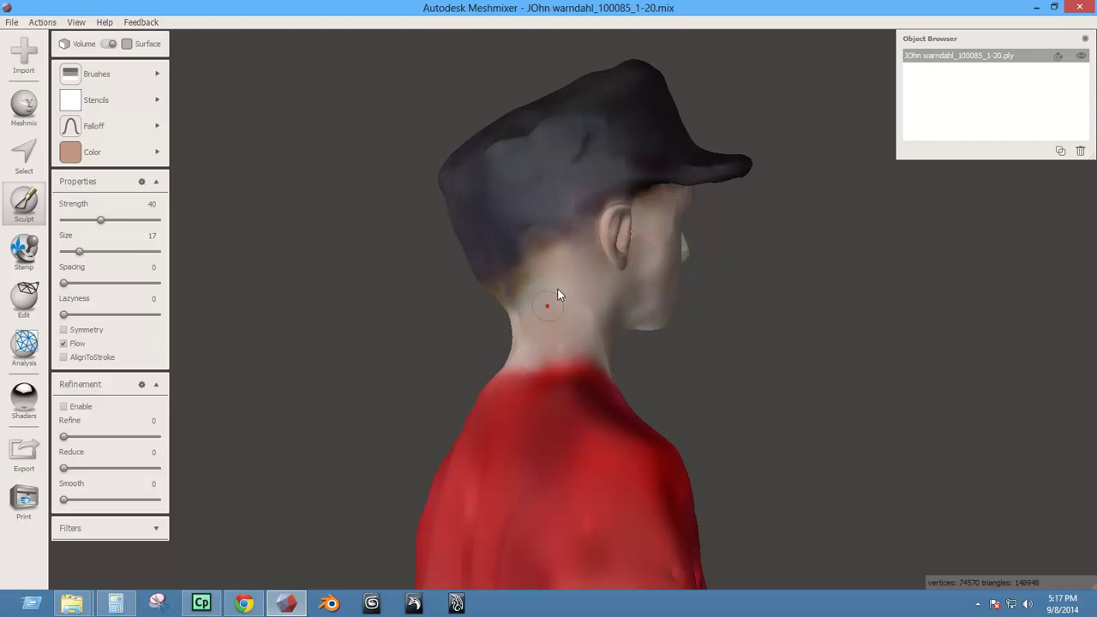
{"action": "right_click_drag", "start_coordinate": [599, 314], "coordinate": [535, 319]}
{"action": "key", "text": "Up"}
{"action": "key", "text": "Up"}
{"action": "key", "text": "Up"}
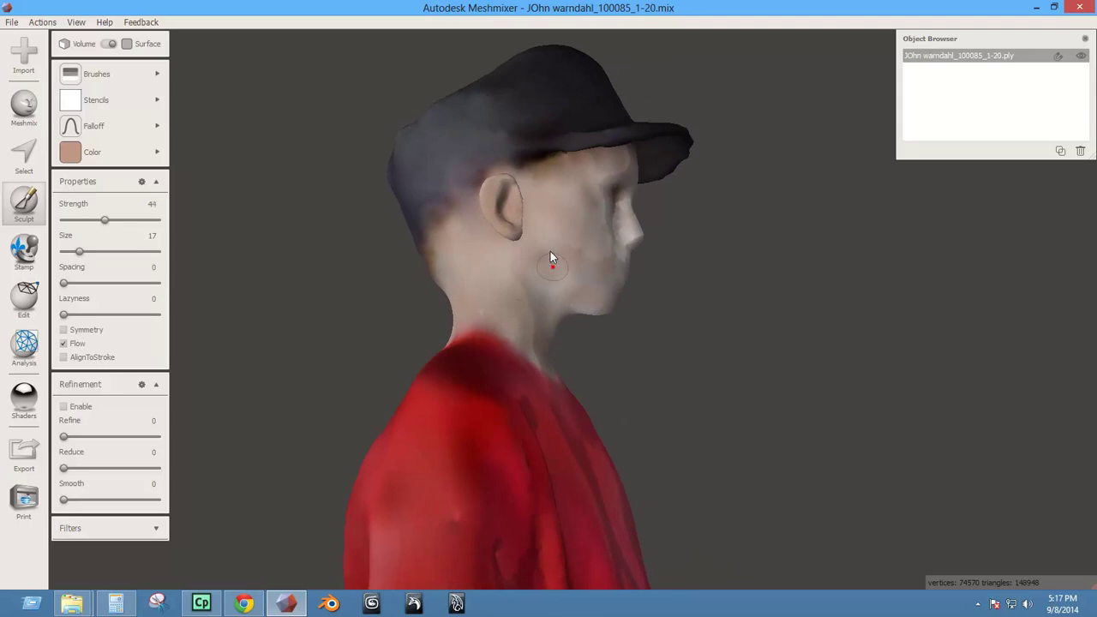
Smooth the skin colors across the jaw, the front of the neck and its left side at brush size 26.
{"action": "key", "text": "Right"}
{"action": "key", "text": "Right"}
{"action": "key", "text": "Right"}
{"action": "key", "text": "Right"}
{"action": "key", "text": "Right"}
{"action": "key", "text": "Right"}
{"action": "key", "text": "Right"}
{"action": "key", "text": "Right"}
{"action": "key", "text": "Right"}
{"action": "right_click_drag", "start_coordinate": [563, 352], "coordinate": [370, 372]}
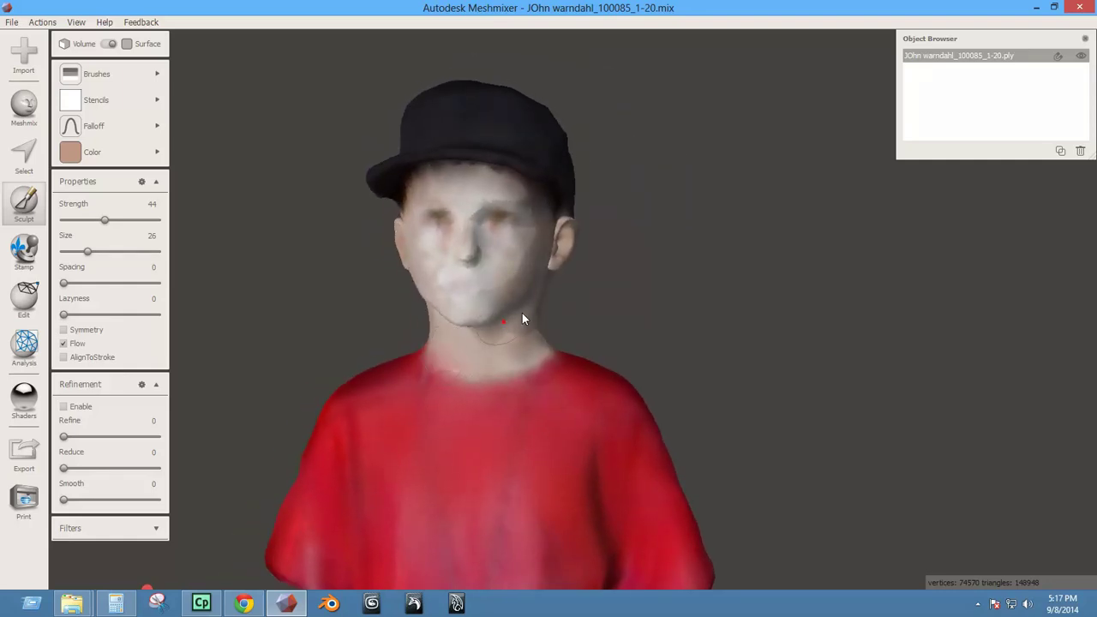
{"action": "right_click_drag", "start_coordinate": [523, 354], "coordinate": [400, 385]}
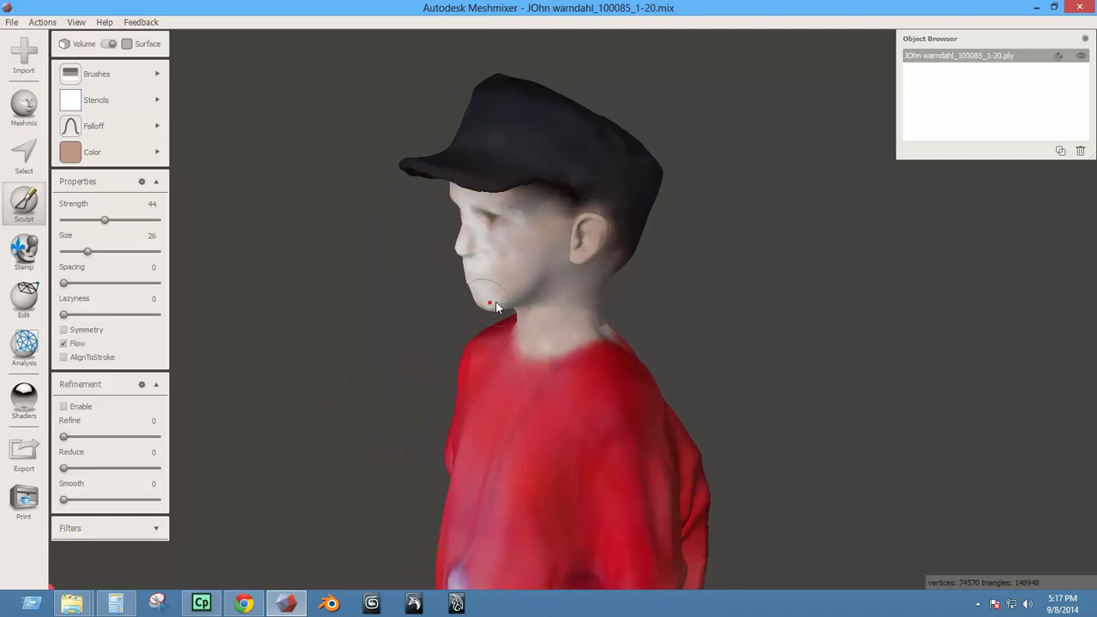
Blend the patchy colors on both cheeks and along the jaw with SmoothColor at strength 44 and size 18.
{"action": "right_click_drag", "start_coordinate": [559, 273], "coordinate": [657, 264]}
{"action": "scroll", "coordinate": [526, 293], "scroll_direction": "up", "scroll_amount": 3}
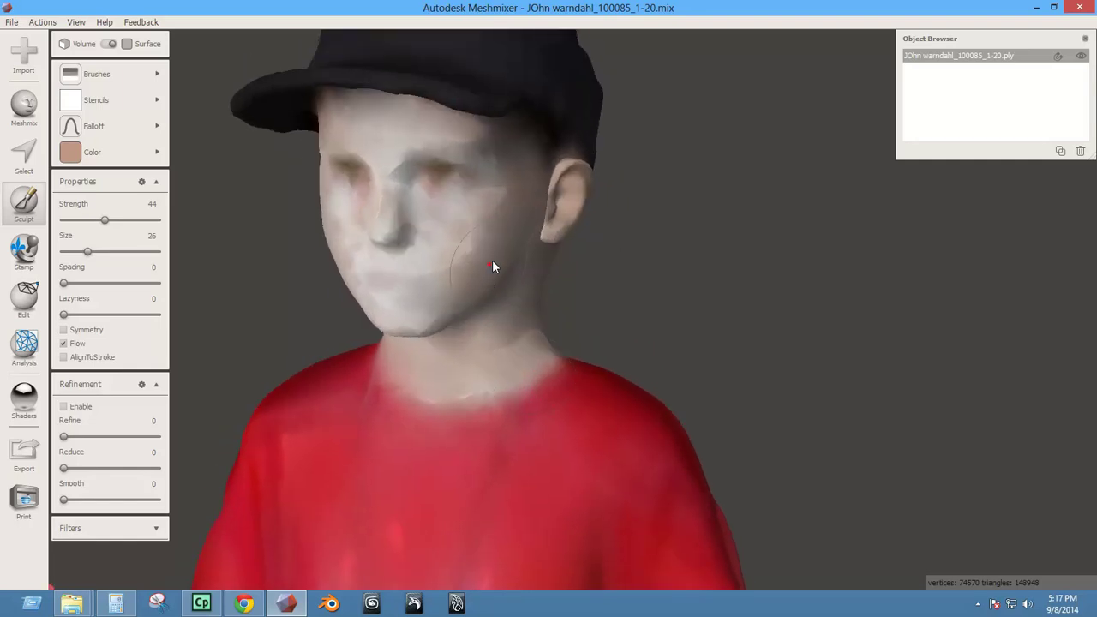
{"action": "middle_click_drag", "start_coordinate": [492, 260], "coordinate": [500, 265]}
{"action": "key", "text": "bracketleft"}
{"action": "key", "text": "bracketleft"}
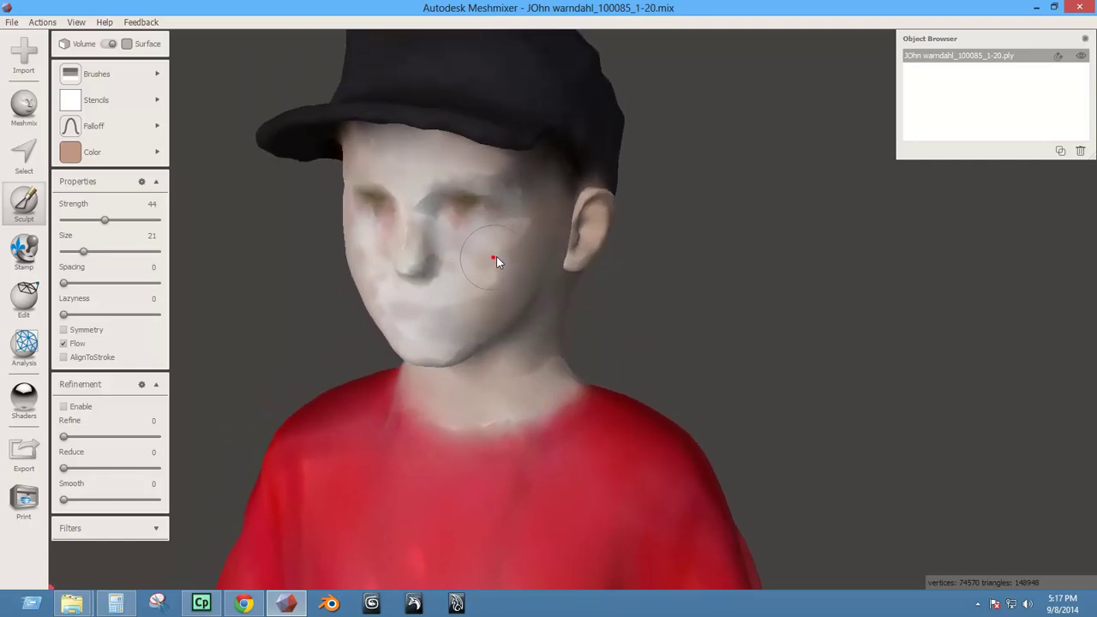
{"action": "key", "text": "bracketleft"}
{"action": "key", "text": "bracketleft"}
{"action": "mouse_move", "coordinate": [412, 245]}
{"action": "right_mouse_down"}
{"action": "mouse_move", "coordinate": [452, 283]}
{"action": "mouse_move", "coordinate": [514, 214]}
{"action": "right_mouse_up"}
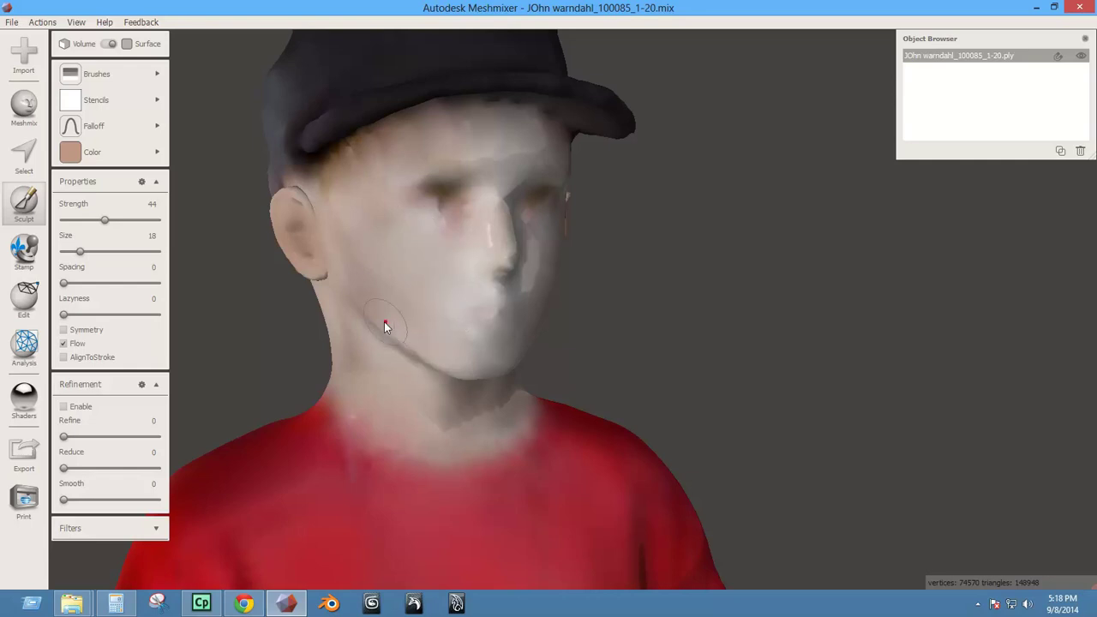
{"action": "right_click_drag", "start_coordinate": [412, 289], "coordinate": [433, 225]}
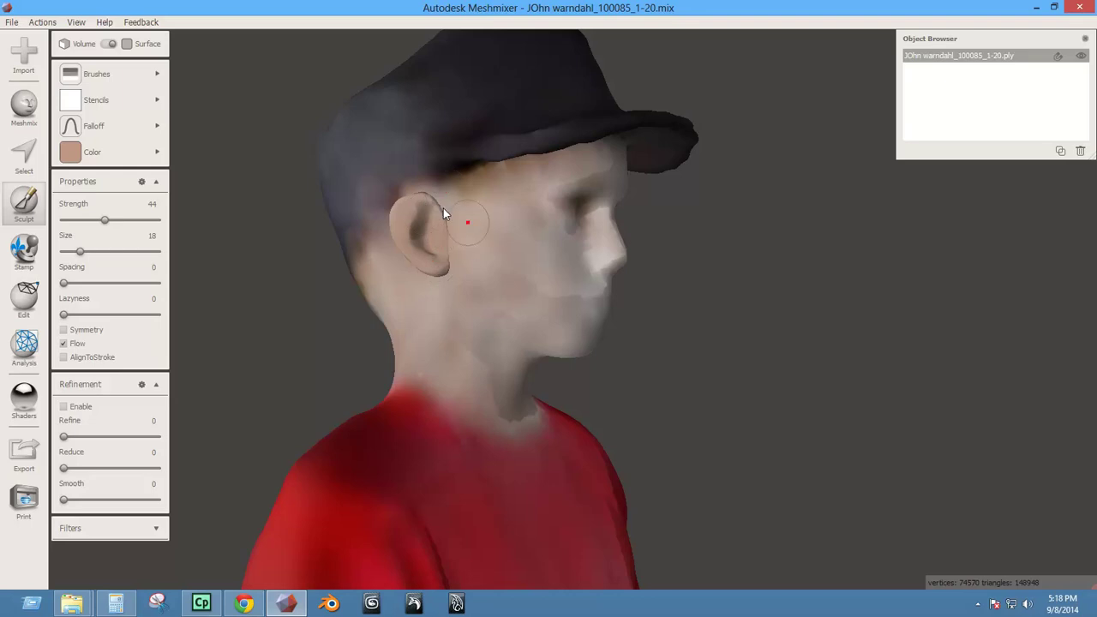
Select the face group covering both ears and clear that FaceGroup so they merge with the head.
{"action": "left_click", "coordinate": [108, 44]}
{"action": "mouse_move", "coordinate": [97, 86]}
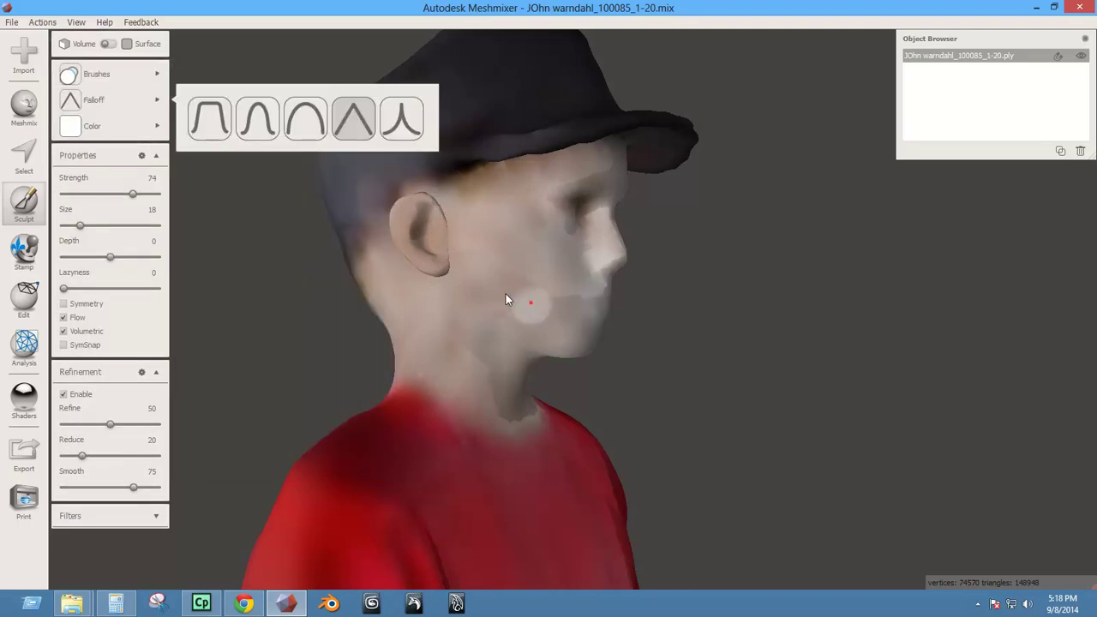
{"action": "key", "text": "s"}
{"action": "double_click", "coordinate": [420, 226]}
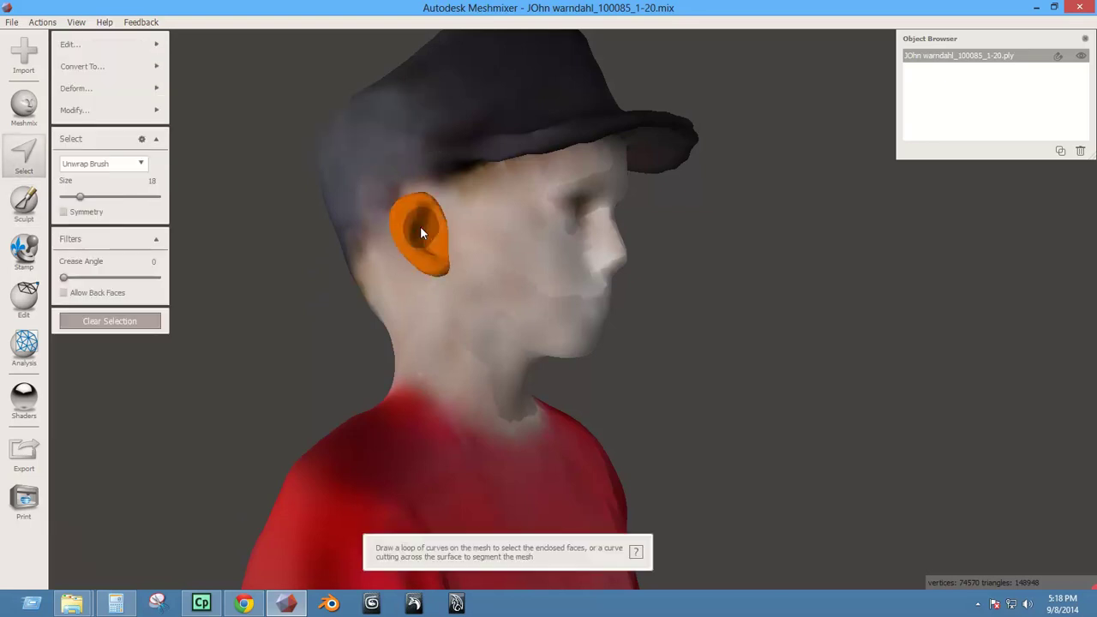
{"action": "right_click_drag", "start_coordinate": [695, 331], "coordinate": [442, 331]}
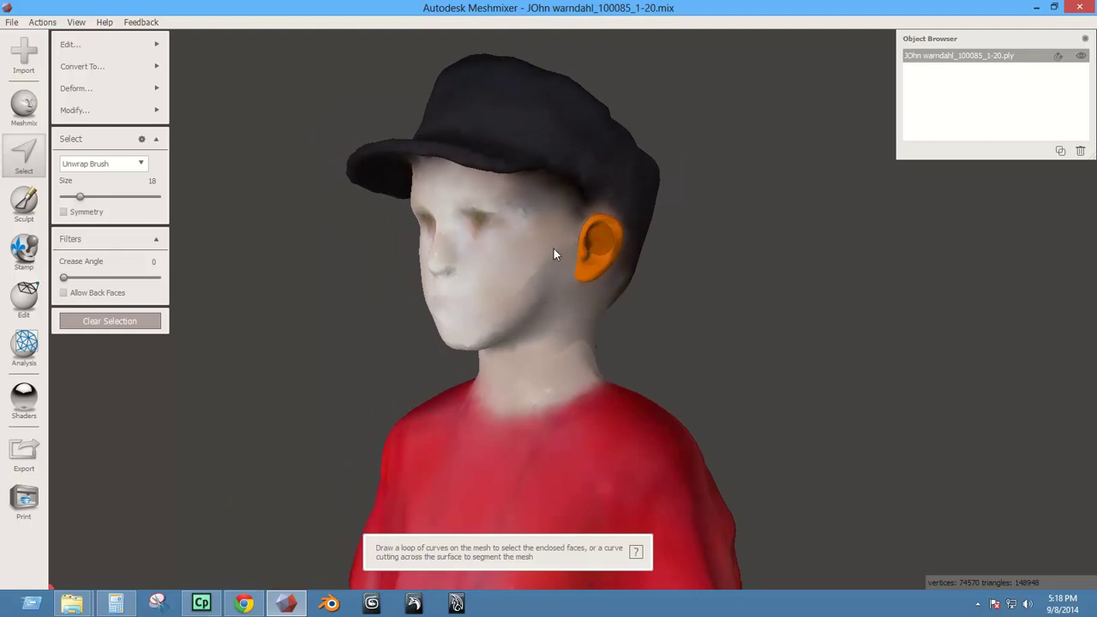
{"action": "left_click", "coordinate": [112, 112]}
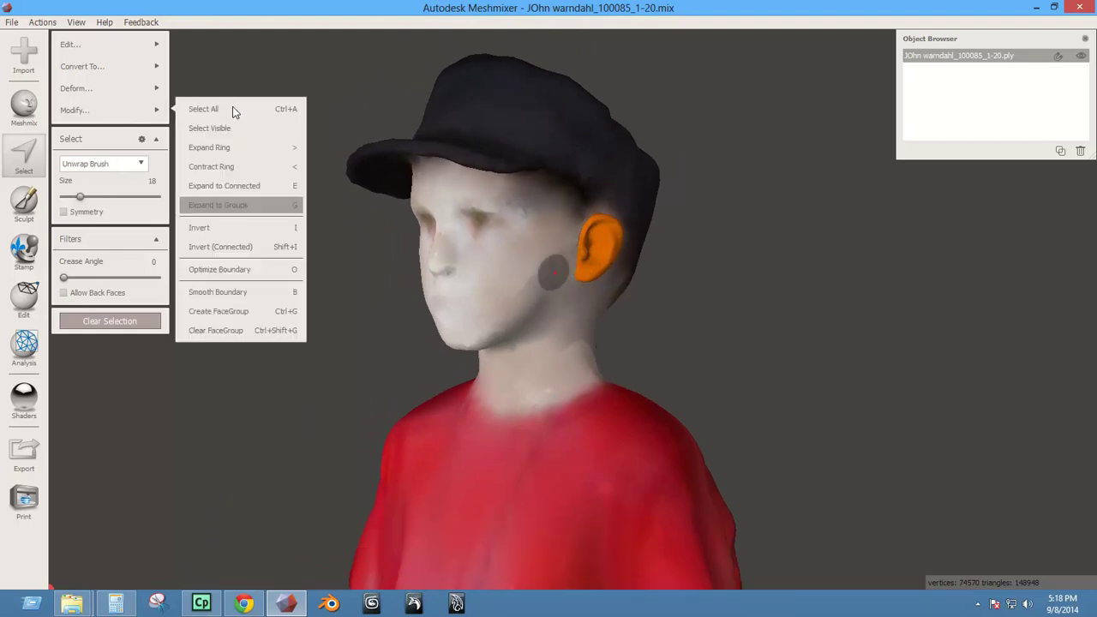
{"action": "left_click", "coordinate": [235, 330]}
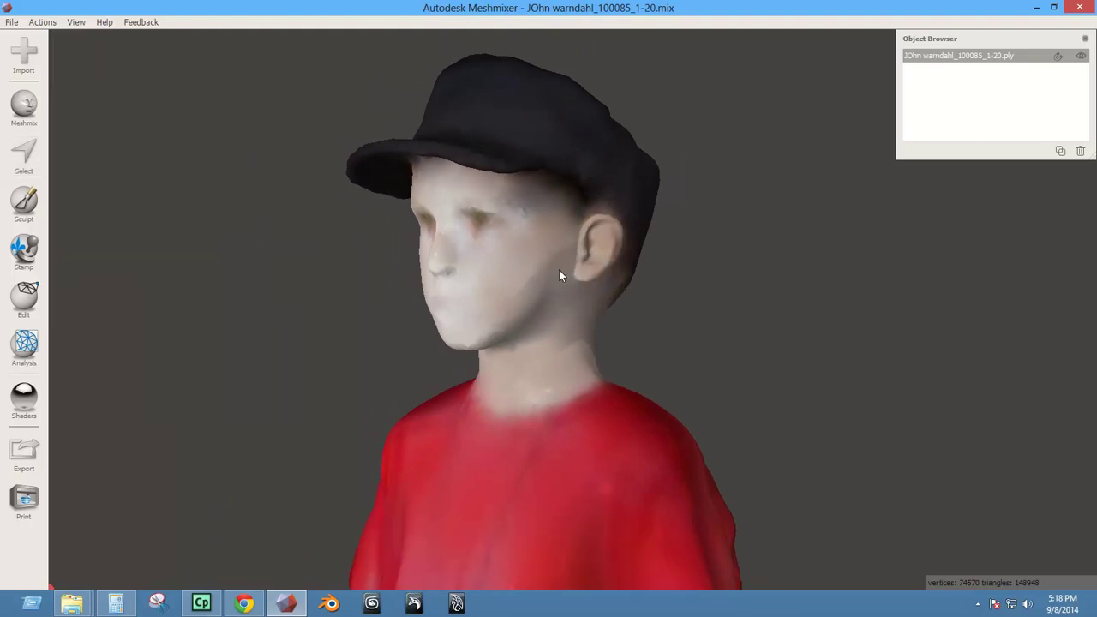
Smooth the seams around both ears with the RobustSmooth volume brush at strength 32 and size 18.
{"action": "right_click_drag", "start_coordinate": [559, 270], "coordinate": [578, 243]}
{"action": "scroll", "coordinate": [578, 242], "scroll_direction": "up", "scroll_amount": 4}
{"action": "right_click_drag", "start_coordinate": [572, 174], "coordinate": [592, 250]}
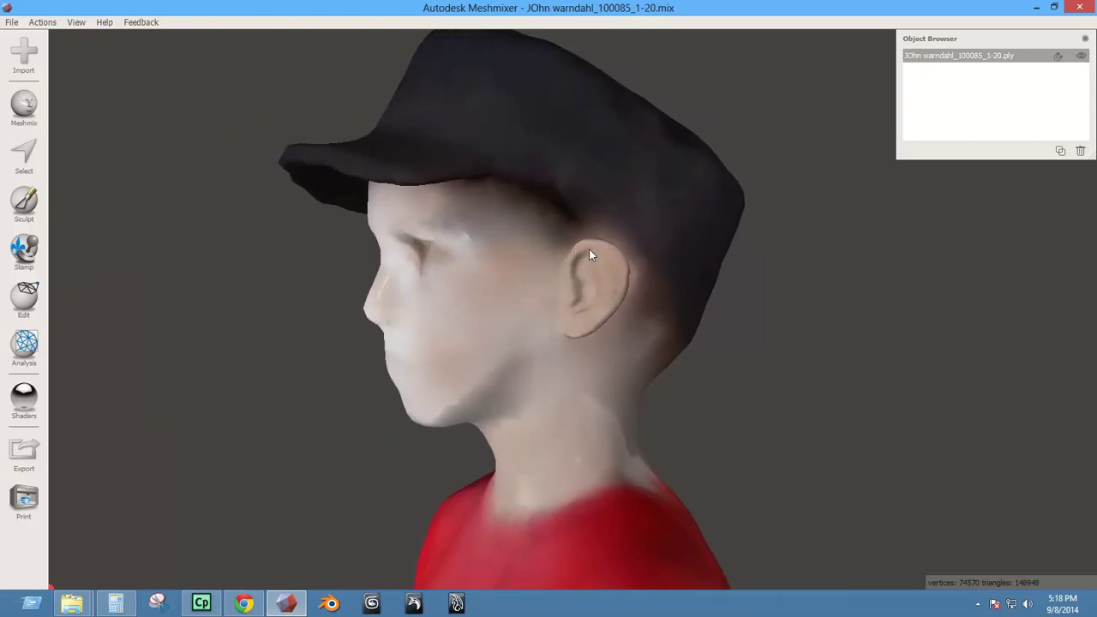
{"action": "left_click", "coordinate": [24, 202]}
{"action": "mouse_move", "coordinate": [98, 74]}
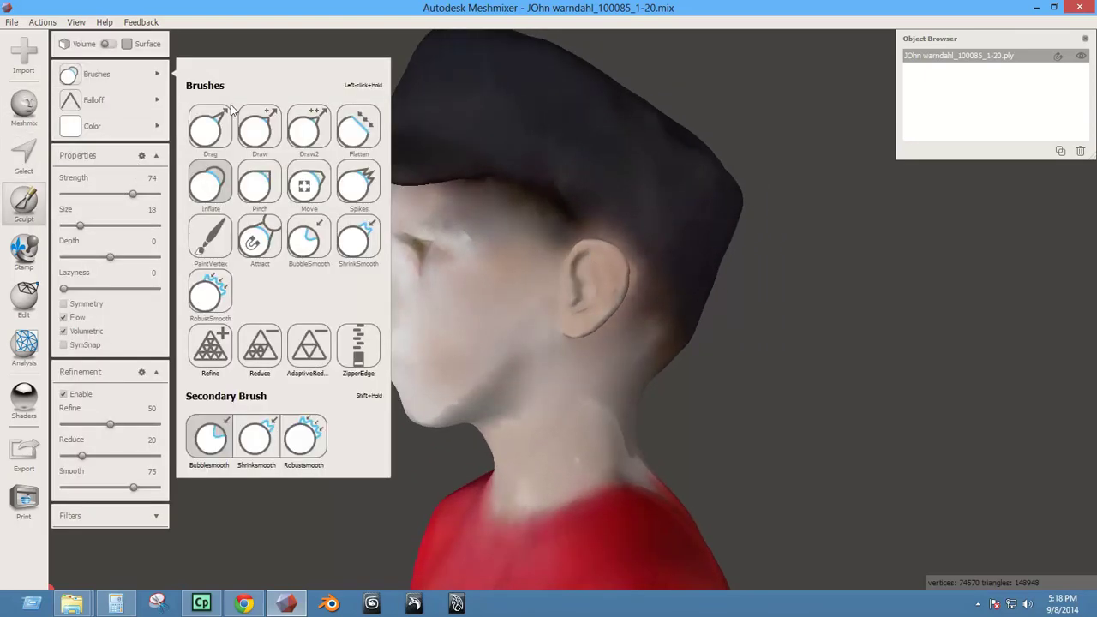
{"action": "left_click", "coordinate": [211, 294]}
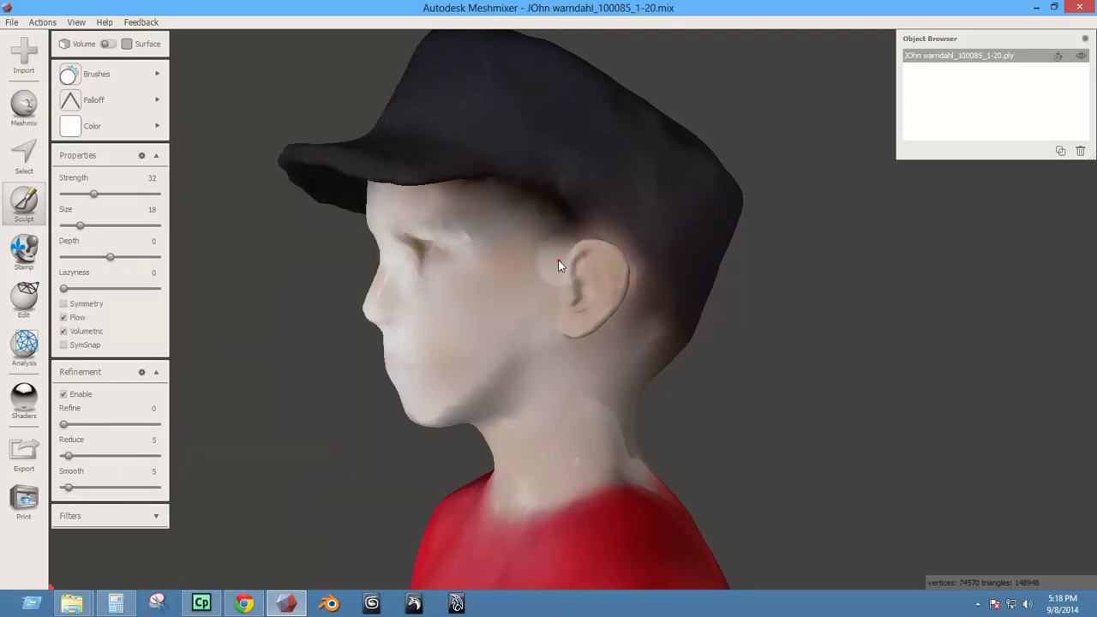
{"action": "right_click_drag", "start_coordinate": [488, 320], "coordinate": [571, 268]}
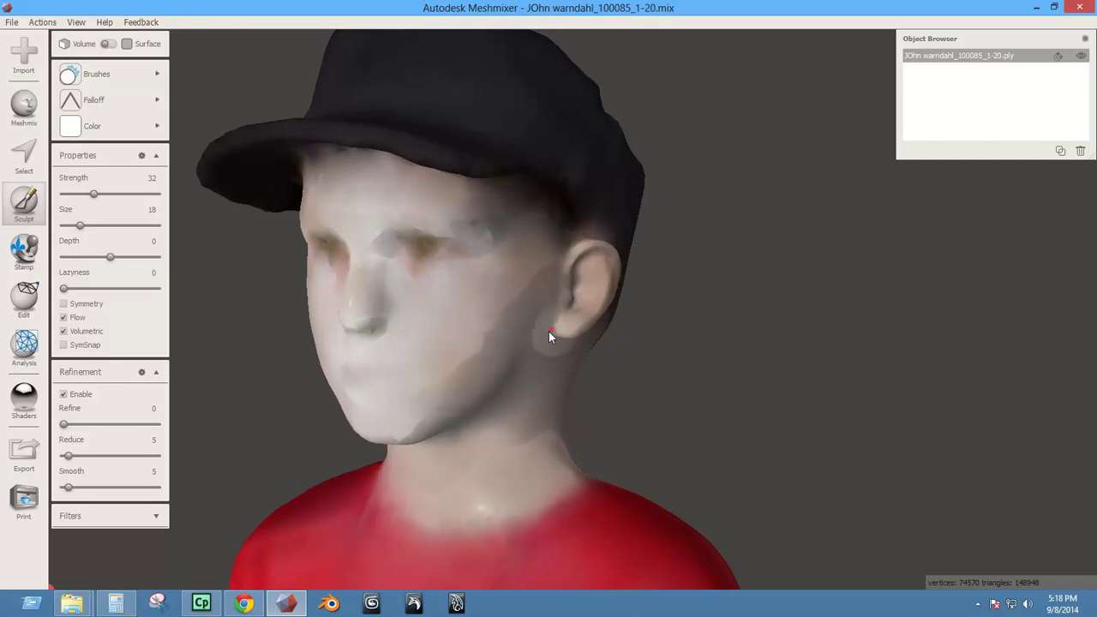
{"action": "mouse_move", "coordinate": [548, 331]}
{"action": "right_mouse_down"}
{"action": "mouse_move", "coordinate": [484, 349]}
{"action": "mouse_move", "coordinate": [275, 337]}
{"action": "right_mouse_up"}
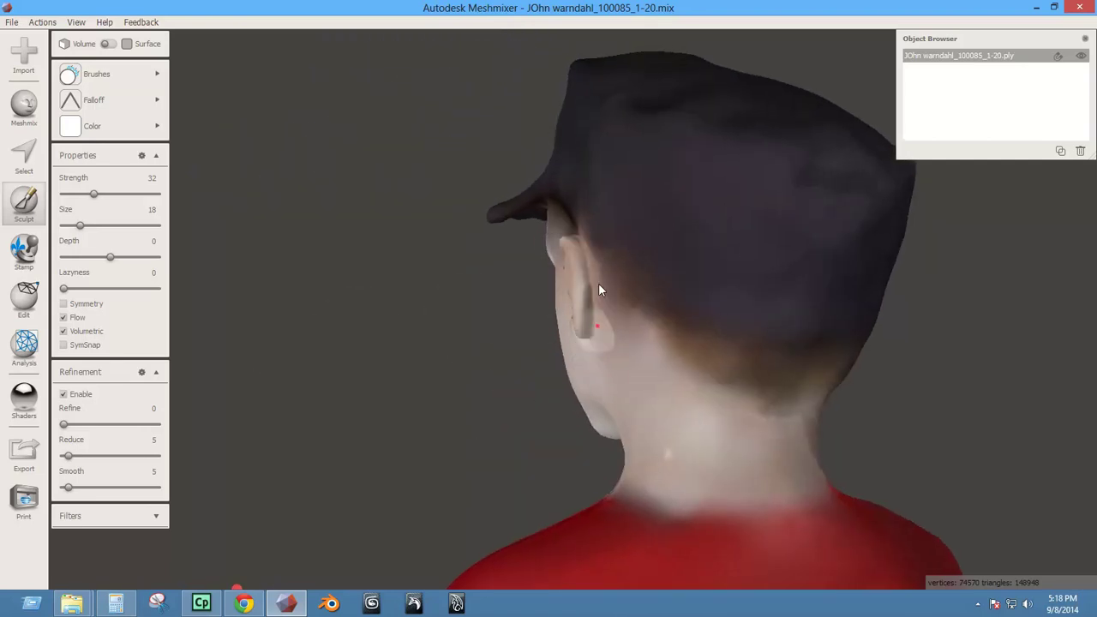
{"action": "right_click_drag", "start_coordinate": [596, 342], "coordinate": [416, 247]}
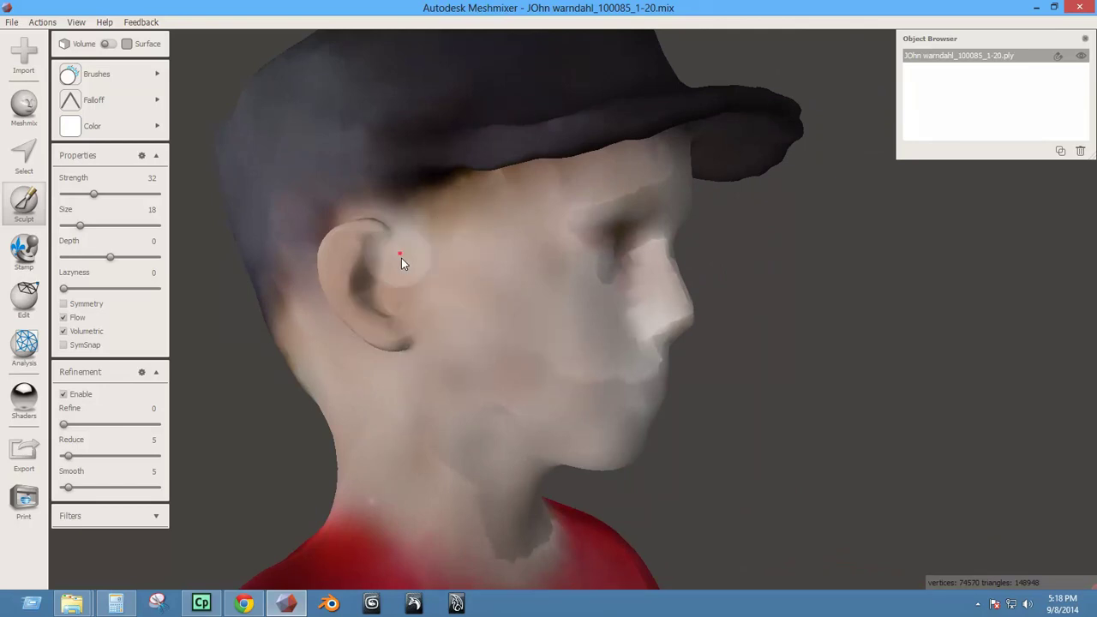
{"action": "right_click_drag", "start_coordinate": [453, 311], "coordinate": [514, 300]}
Shade the inner folds of the right ear with dark brown, using the PaintVertex surface brush at strength 10 and size 18.
{"action": "mouse_move", "coordinate": [91, 97]}
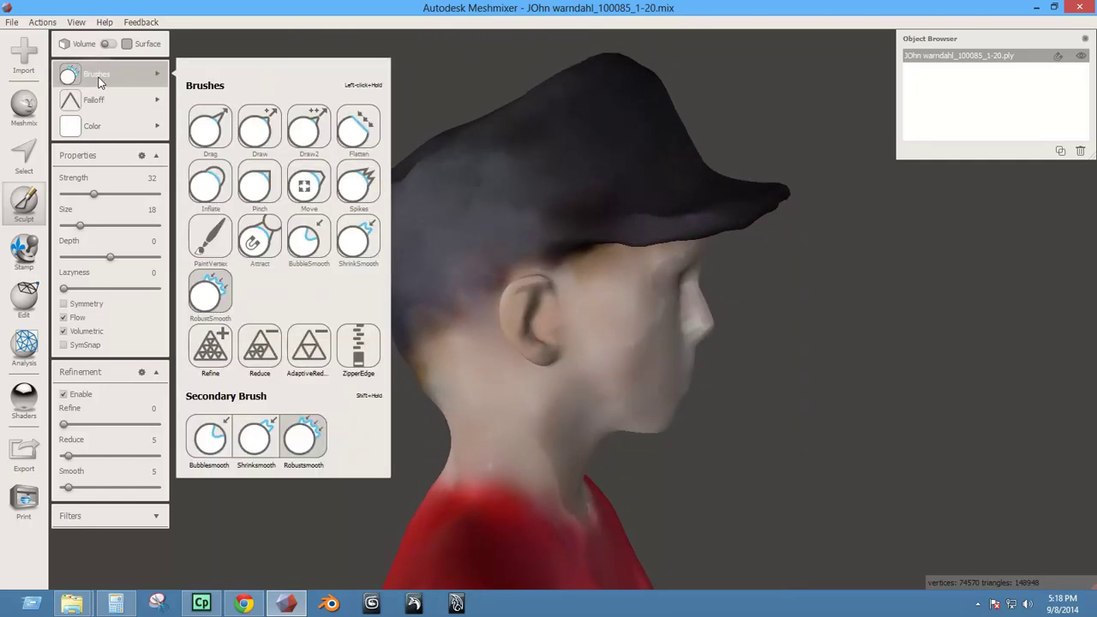
{"action": "left_click", "coordinate": [109, 44]}
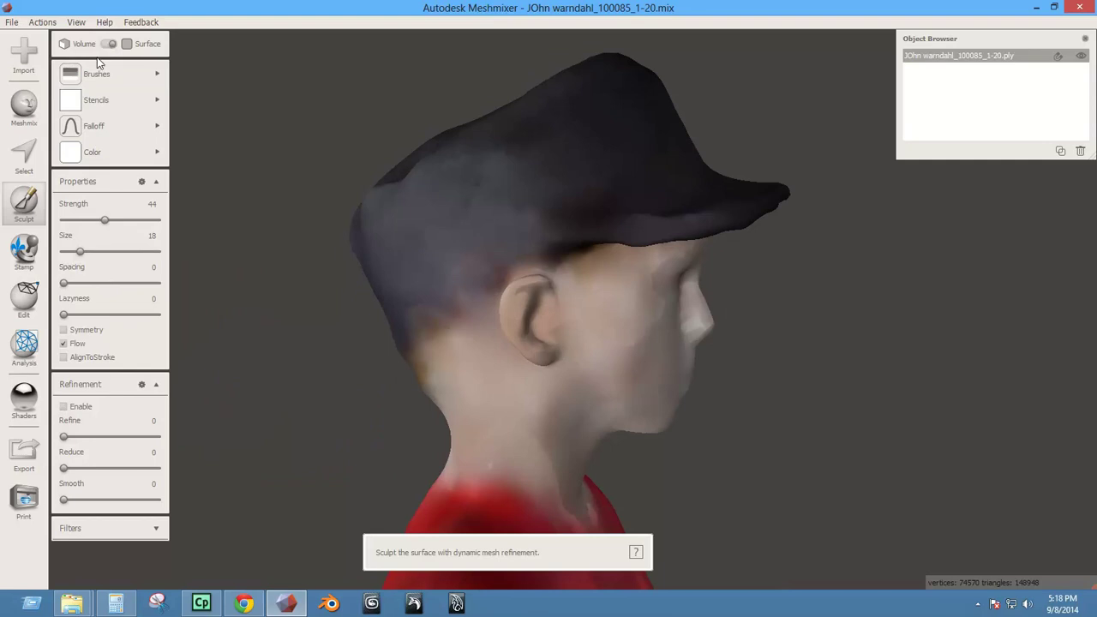
{"action": "mouse_move", "coordinate": [99, 68]}
{"action": "left_click", "coordinate": [262, 171]}
{"action": "mouse_move", "coordinate": [125, 159]}
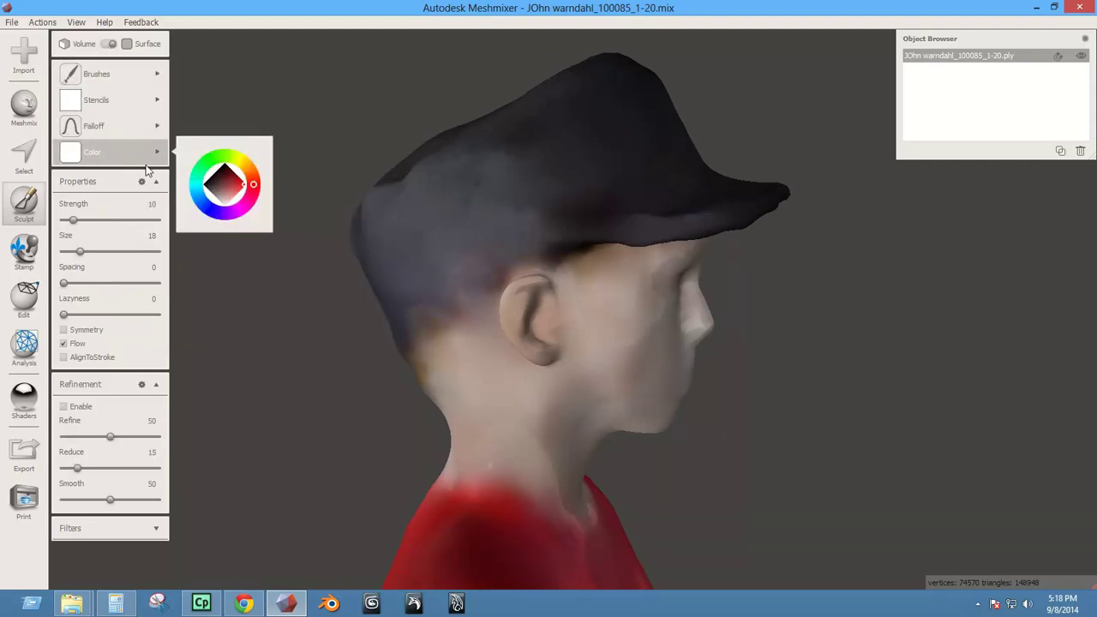
{"action": "left_click", "coordinate": [253, 177]}
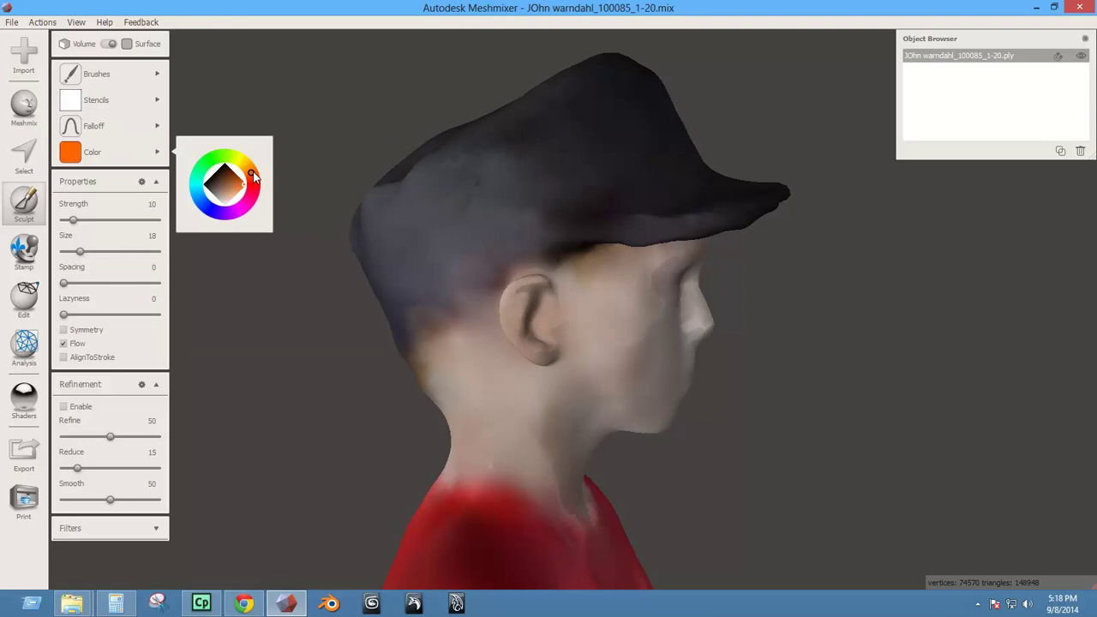
{"action": "left_click", "coordinate": [212, 186]}
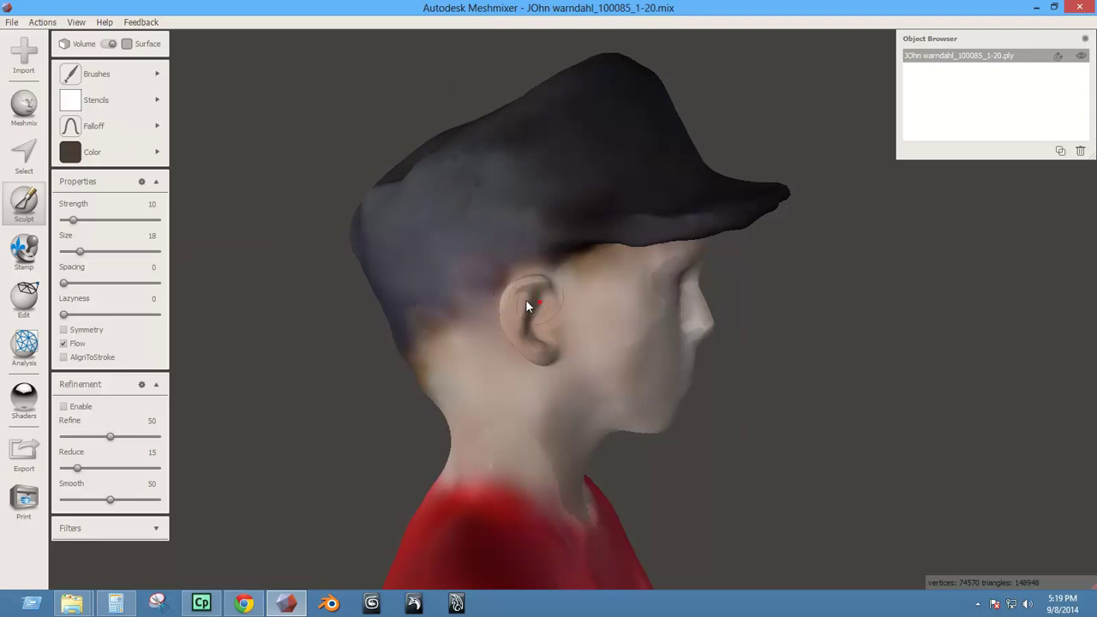
{"action": "right_click_drag", "start_coordinate": [598, 343], "coordinate": [518, 374]}
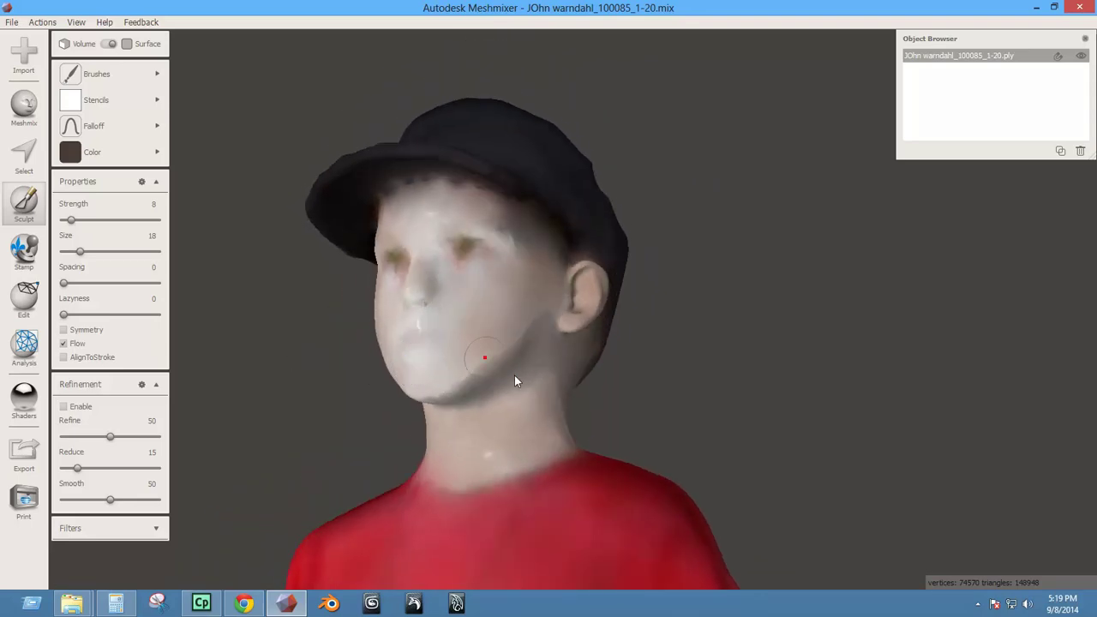
Darken the shadow under the chin and jaw with the dark brown at strength 8 and size 18.
{"action": "right_click_drag", "start_coordinate": [478, 406], "coordinate": [532, 370]}
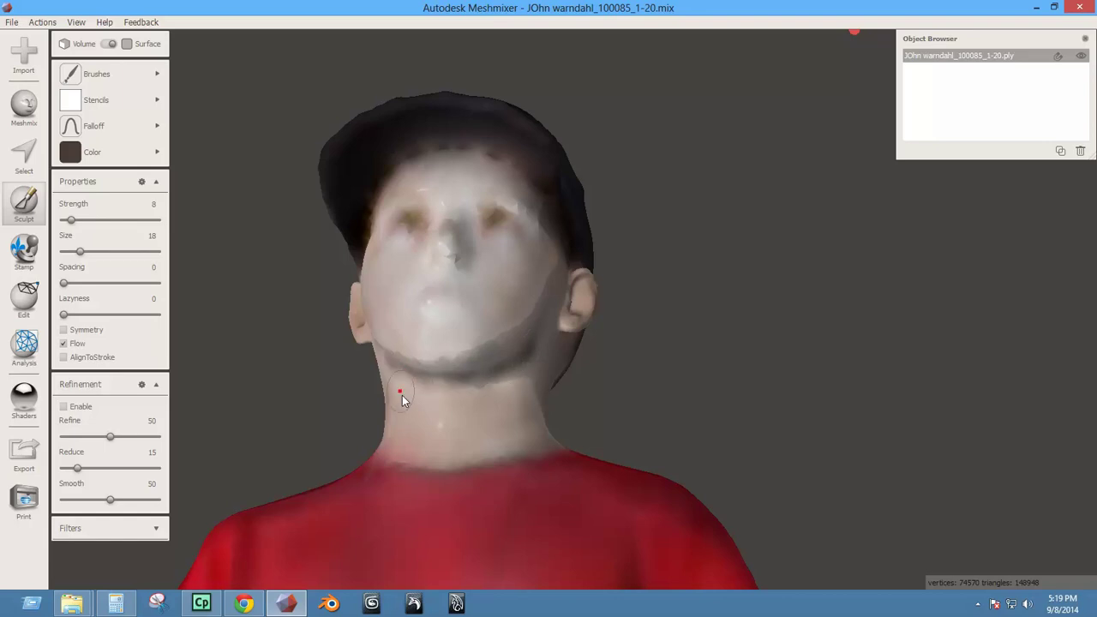
{"action": "right_click_drag", "start_coordinate": [400, 392], "coordinate": [520, 375]}
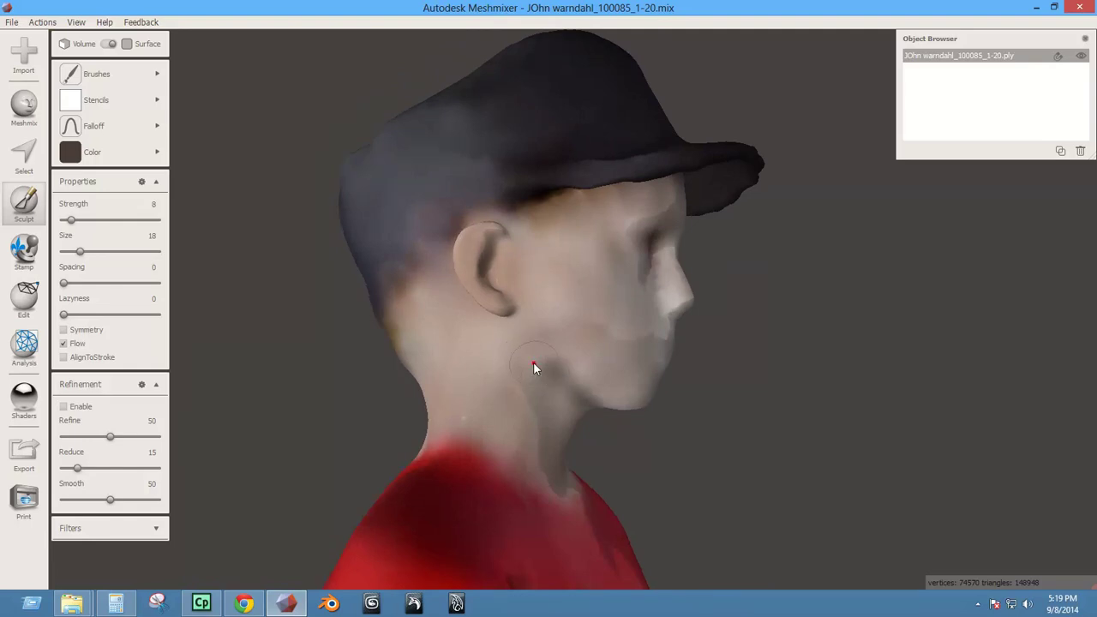
{"action": "mouse_move", "coordinate": [129, 129]}
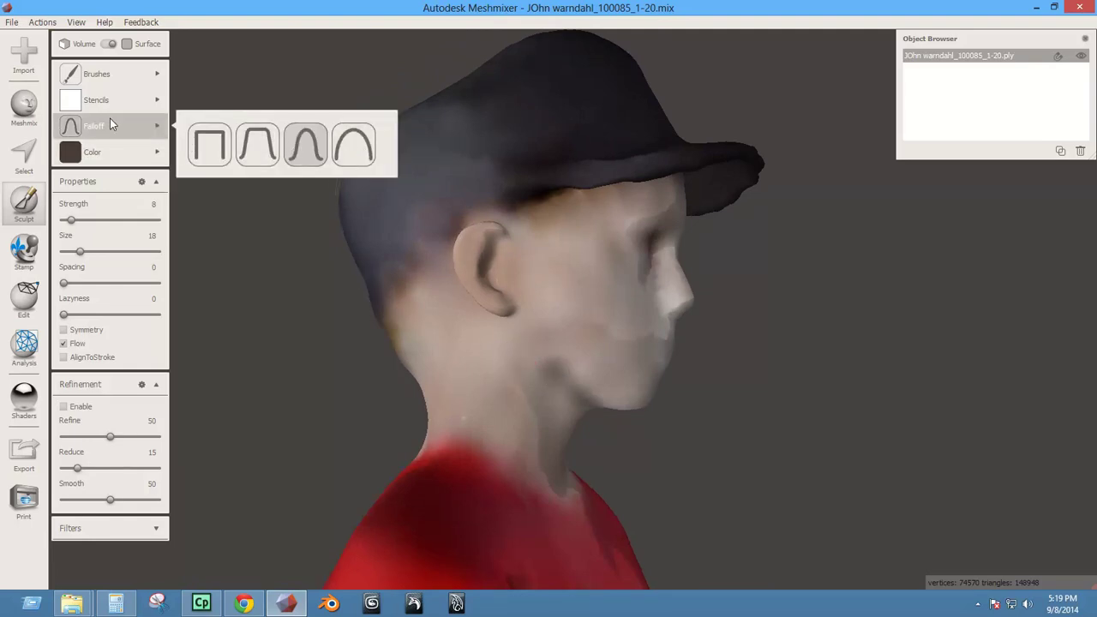
Soften the shadow along the jaw and under the chin with dark brown PaintVertex strokes at strength 3 and size 18.
{"action": "mouse_move", "coordinate": [159, 152]}
{"action": "left_click", "coordinate": [540, 374]}
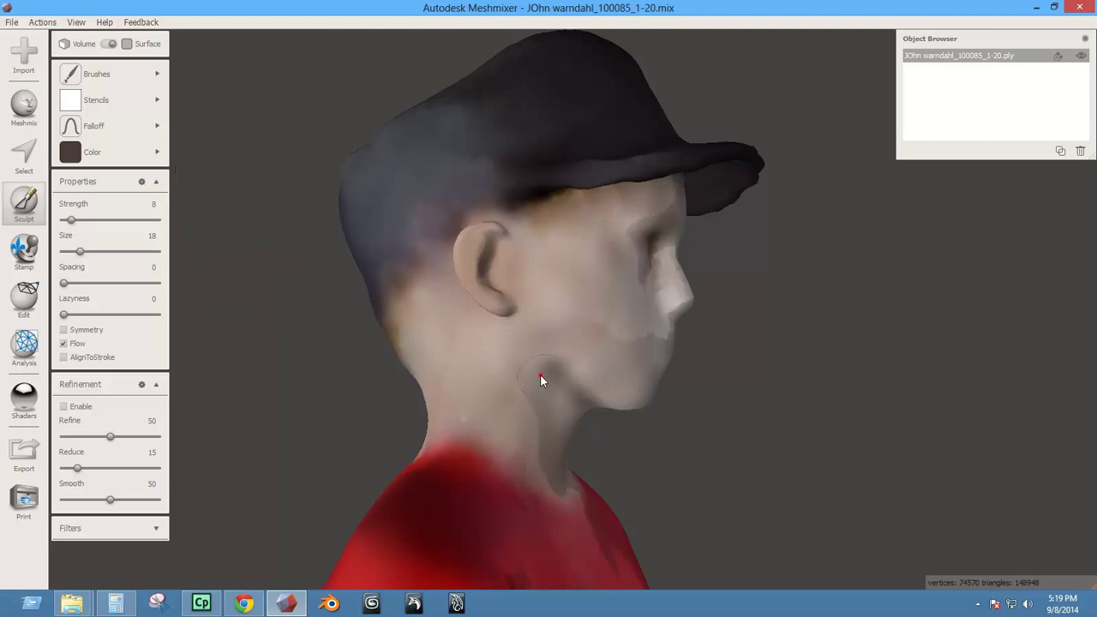
{"action": "key", "text": "Left"}
{"action": "key", "text": "Left"}
{"action": "right_click_drag", "start_coordinate": [534, 384], "coordinate": [429, 357]}
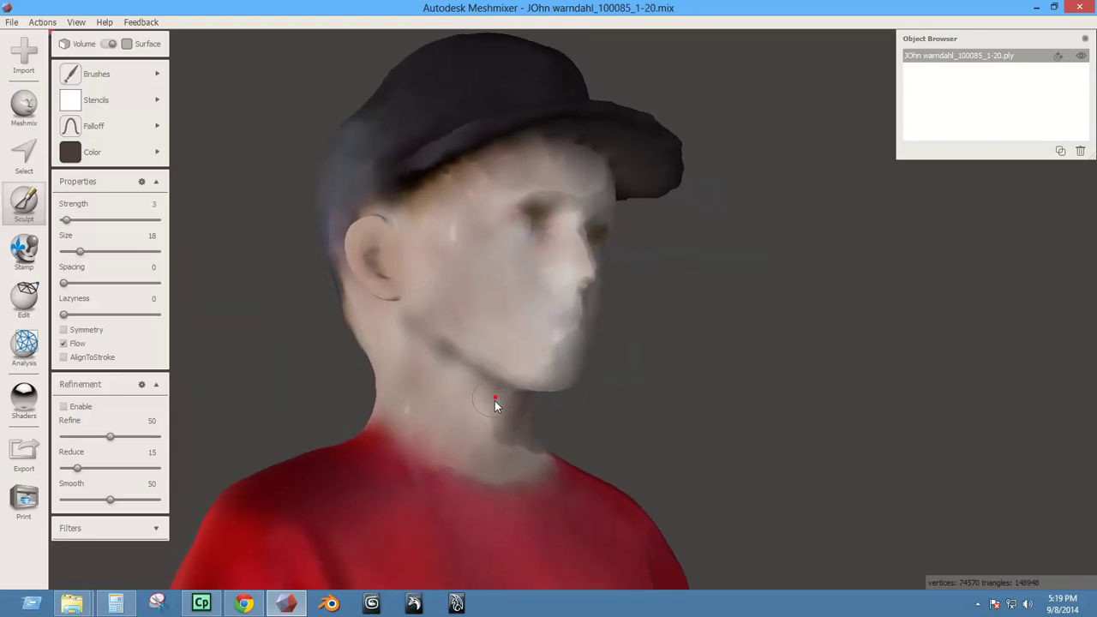
{"action": "right_click_drag", "start_coordinate": [476, 452], "coordinate": [453, 423]}
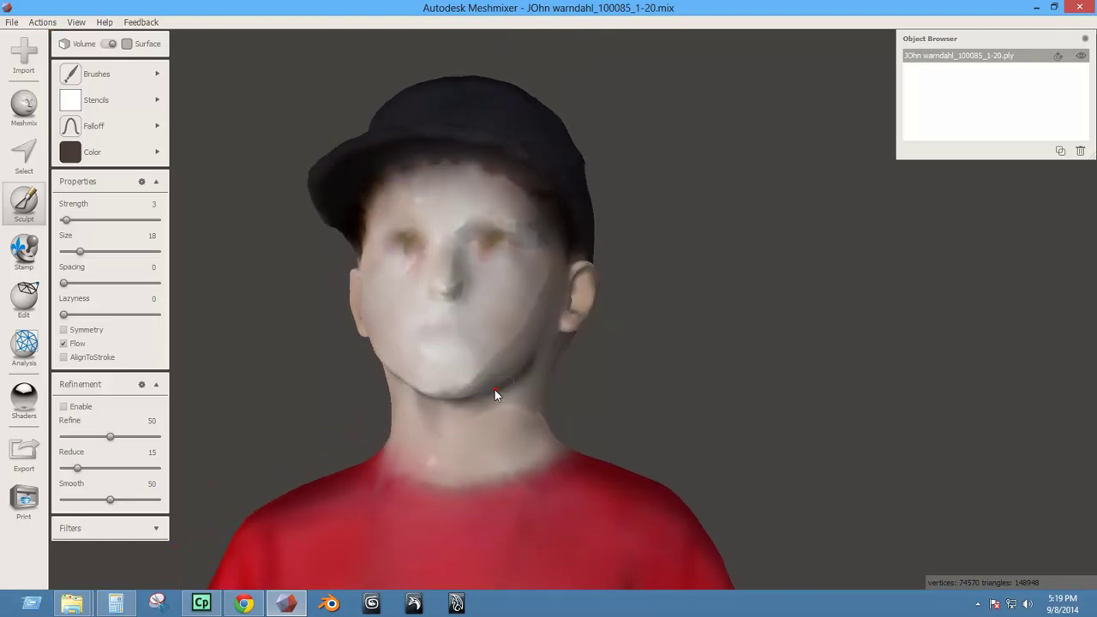
Shade the creases behind both ears with the dark brown at strength 3 and size 18.
{"action": "right_click_drag", "start_coordinate": [526, 420], "coordinate": [534, 326]}
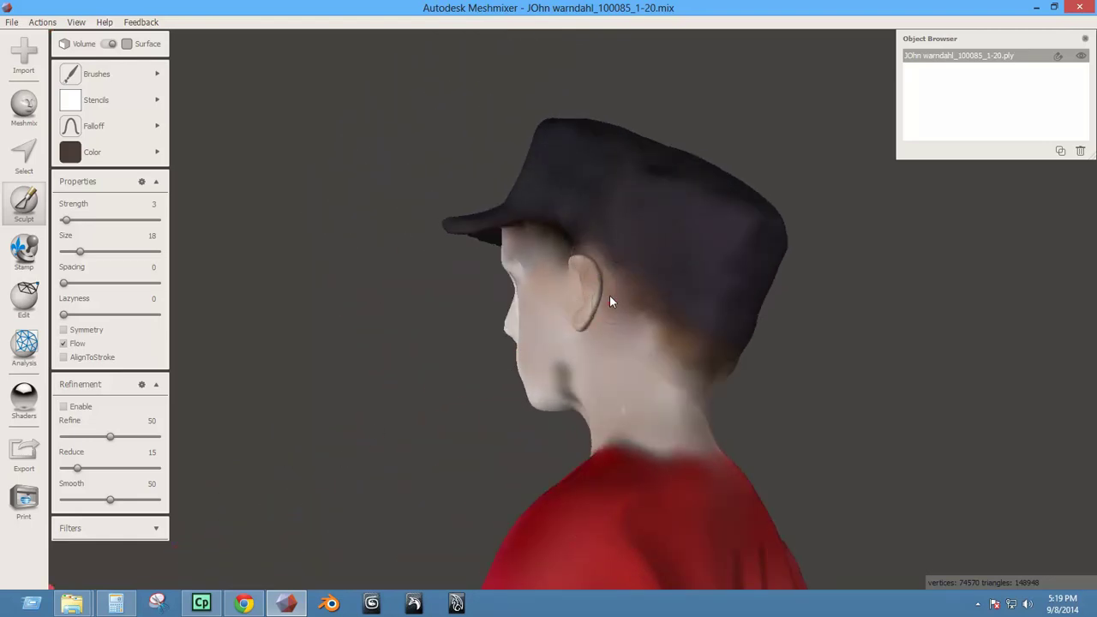
{"action": "mouse_move", "coordinate": [586, 339]}
{"action": "right_mouse_down"}
{"action": "mouse_move", "coordinate": [592, 313]}
{"action": "mouse_move", "coordinate": [597, 321]}
{"action": "right_mouse_up"}
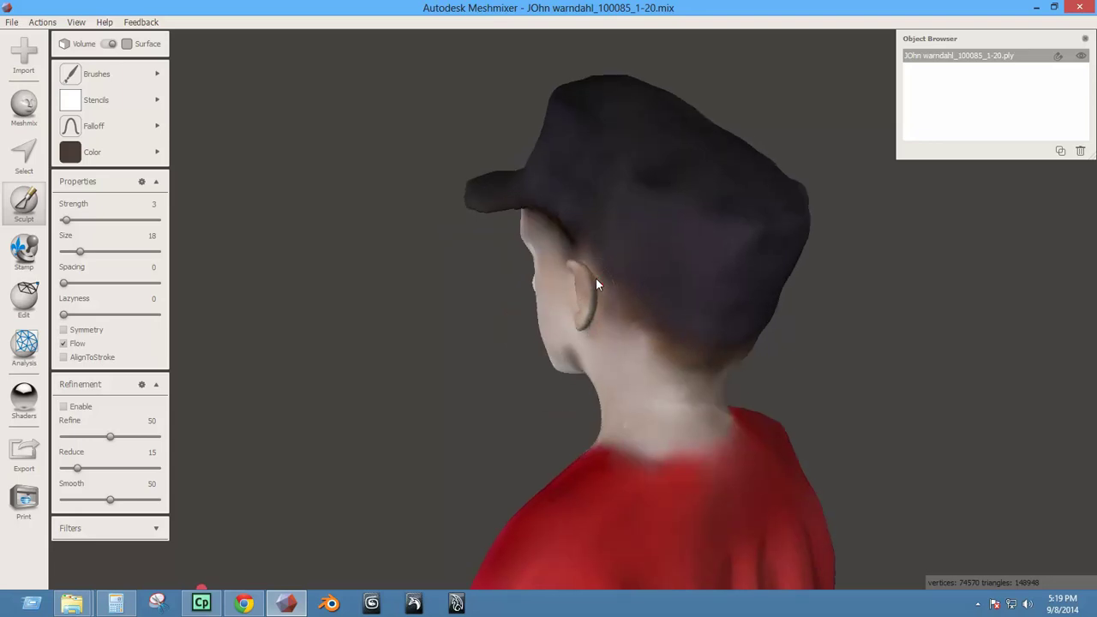
{"action": "right_click_drag", "start_coordinate": [533, 333], "coordinate": [743, 332]}
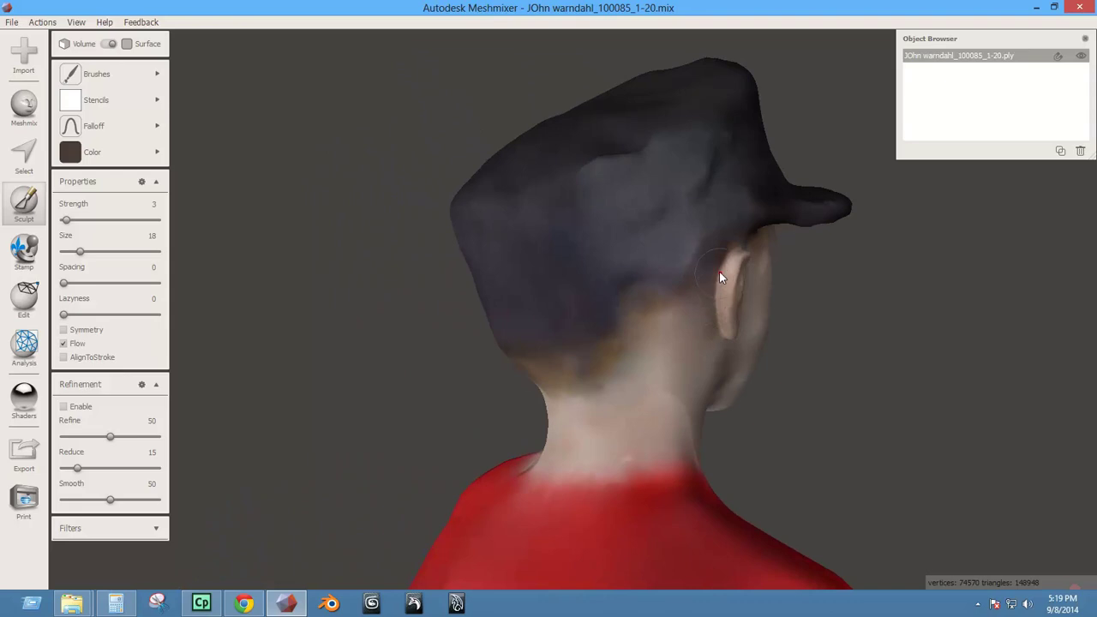
Set the paint brush to a near-black color and strength 19 for shading the left arm against the shirt.
{"action": "right_click_drag", "start_coordinate": [621, 335], "coordinate": [167, 309]}
{"action": "right_click_drag", "start_coordinate": [492, 376], "coordinate": [504, 277], "text": "alt"}
{"action": "middle_click_drag", "start_coordinate": [544, 446], "coordinate": [529, 293]}
{"action": "right_click_drag", "start_coordinate": [547, 365], "coordinate": [487, 182]}
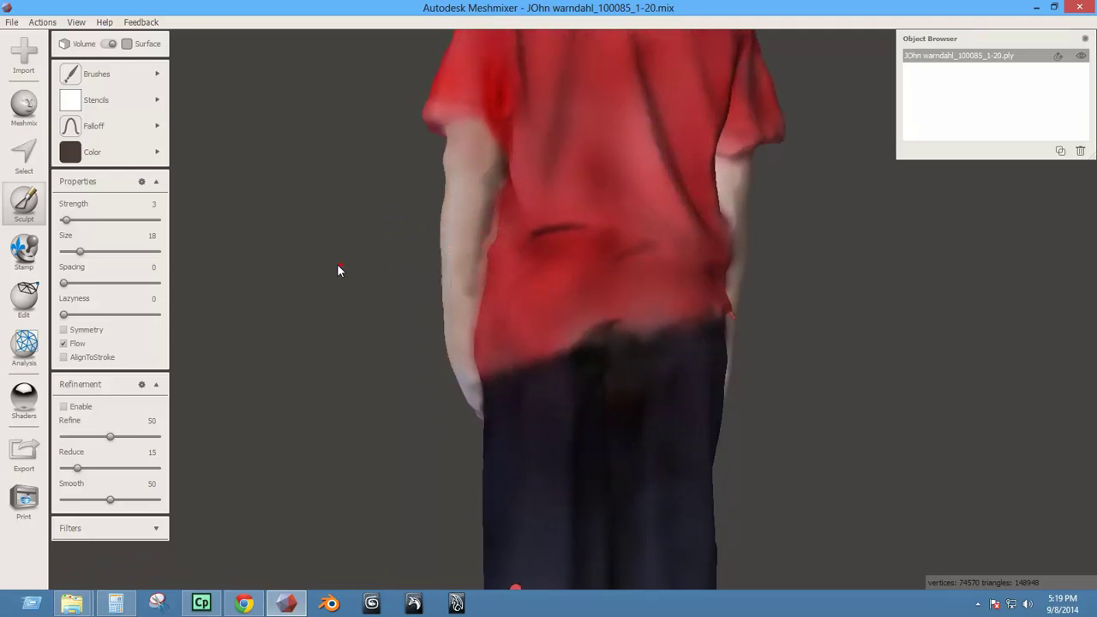
{"action": "left_click_drag", "start_coordinate": [337, 264], "coordinate": [336, 205]}
{"action": "right_click_drag", "start_coordinate": [364, 230], "coordinate": [419, 235]}
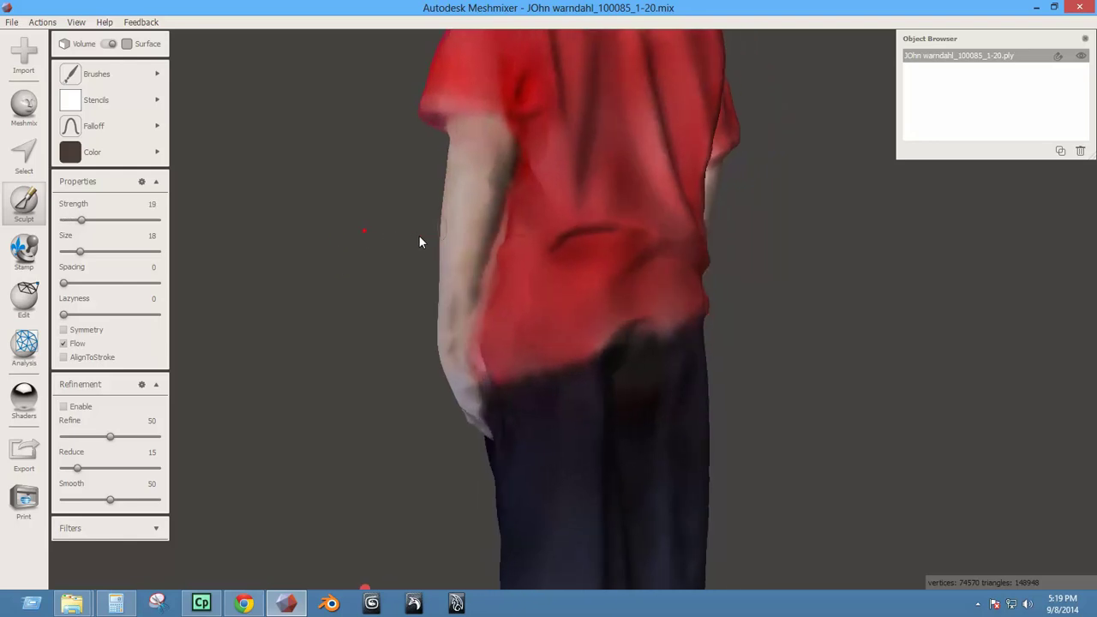
{"action": "left_click", "coordinate": [154, 152]}
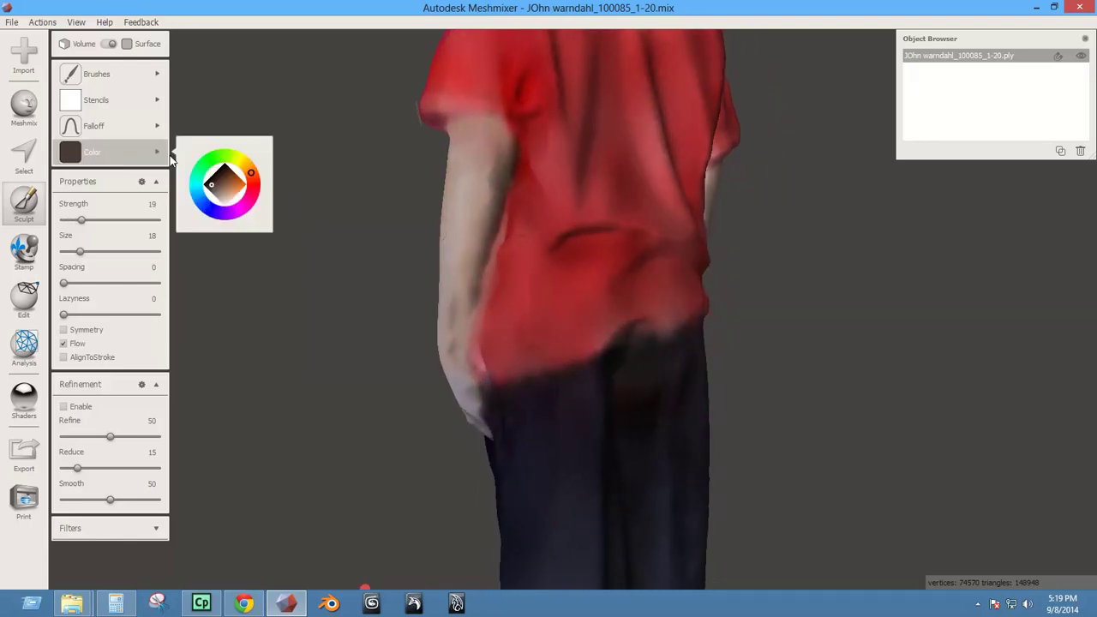
{"action": "left_click", "coordinate": [210, 187]}
Enlarge the brush to size 22, try a near-black shadow stroke between the left arm and shirt, and undo it.
{"action": "right_click_drag", "start_coordinate": [507, 181], "coordinate": [463, 182]}
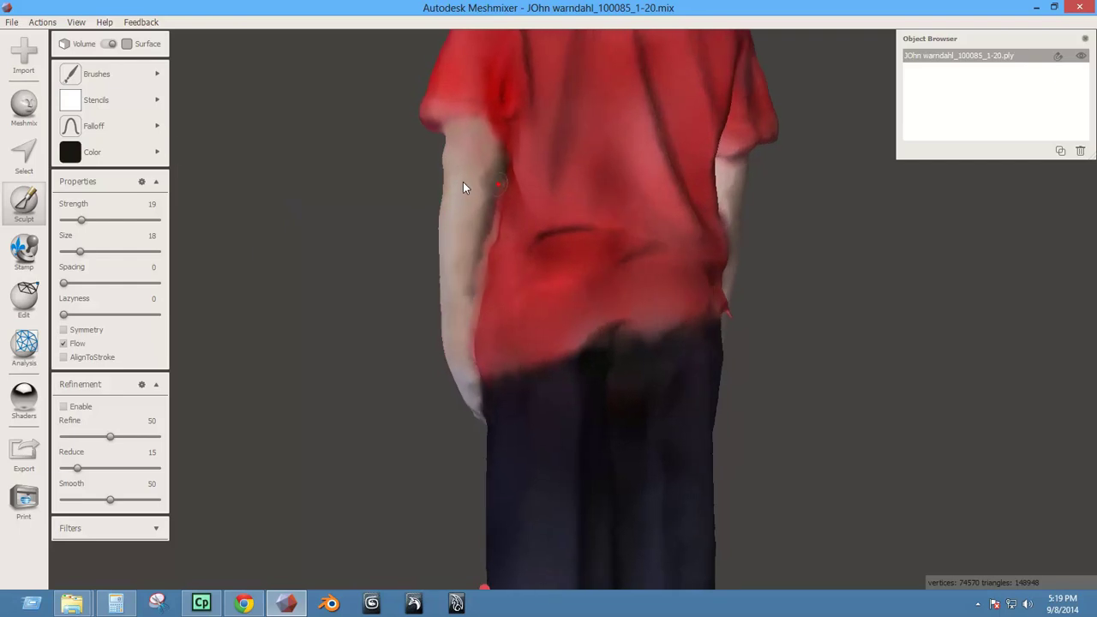
{"action": "key", "text": "bracketright"}
{"action": "key", "text": "bracketright"}
{"action": "key", "text": "bracketright"}
{"action": "key", "text": "bracketright"}
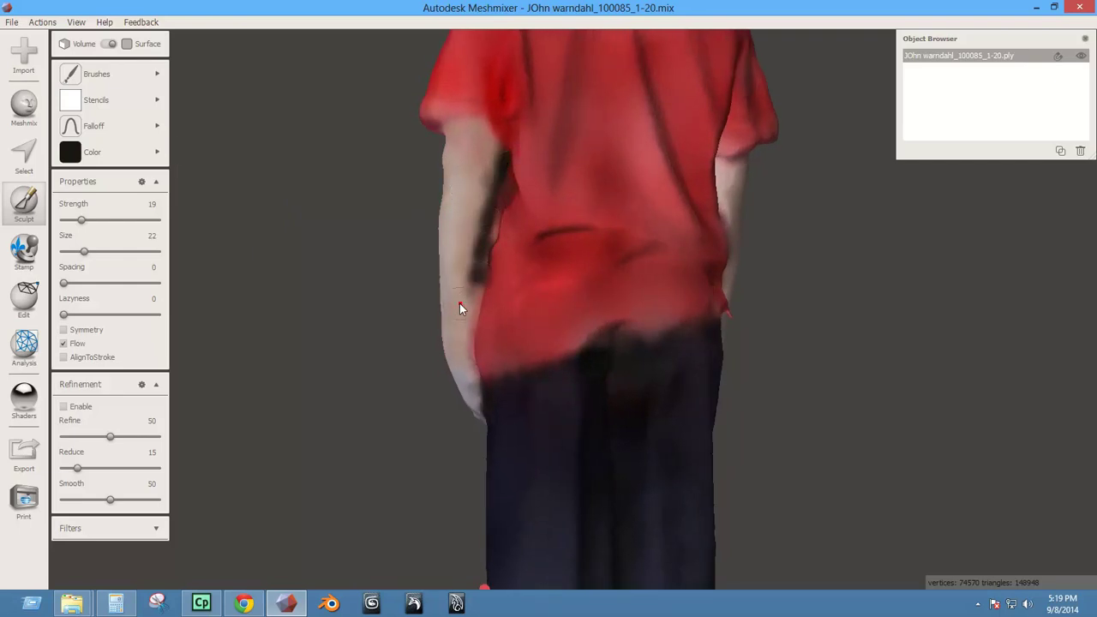
{"action": "key", "text": "ctrl+z"}
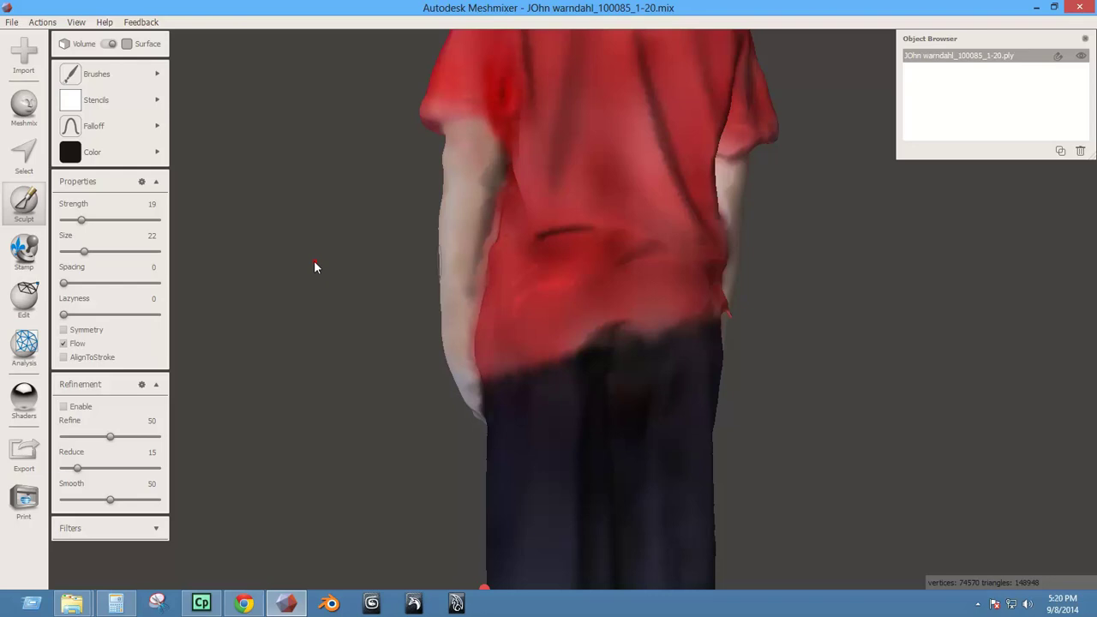
Shade the gap between the left arm and shirt, front and back, plus the sleeve hem, in near-black at strength 7 and size 22.
{"action": "right_click_drag", "start_coordinate": [314, 261], "coordinate": [309, 296]}
{"action": "right_click_drag", "start_coordinate": [469, 354], "coordinate": [500, 313]}
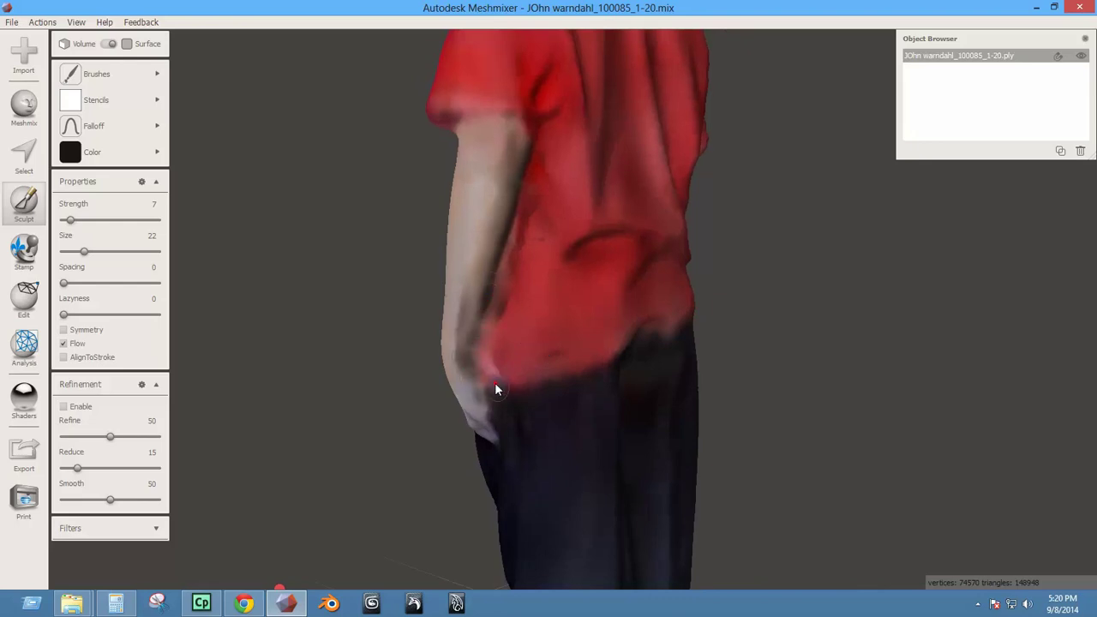
{"action": "right_click_drag", "start_coordinate": [494, 382], "coordinate": [790, 349]}
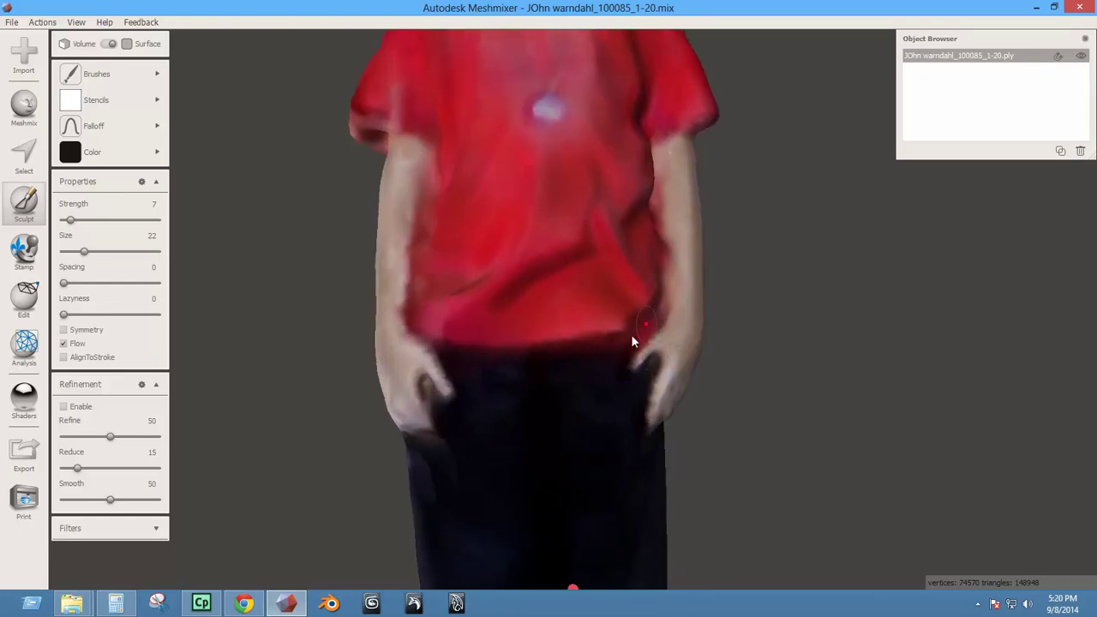
{"action": "right_click_drag", "start_coordinate": [661, 315], "coordinate": [624, 362]}
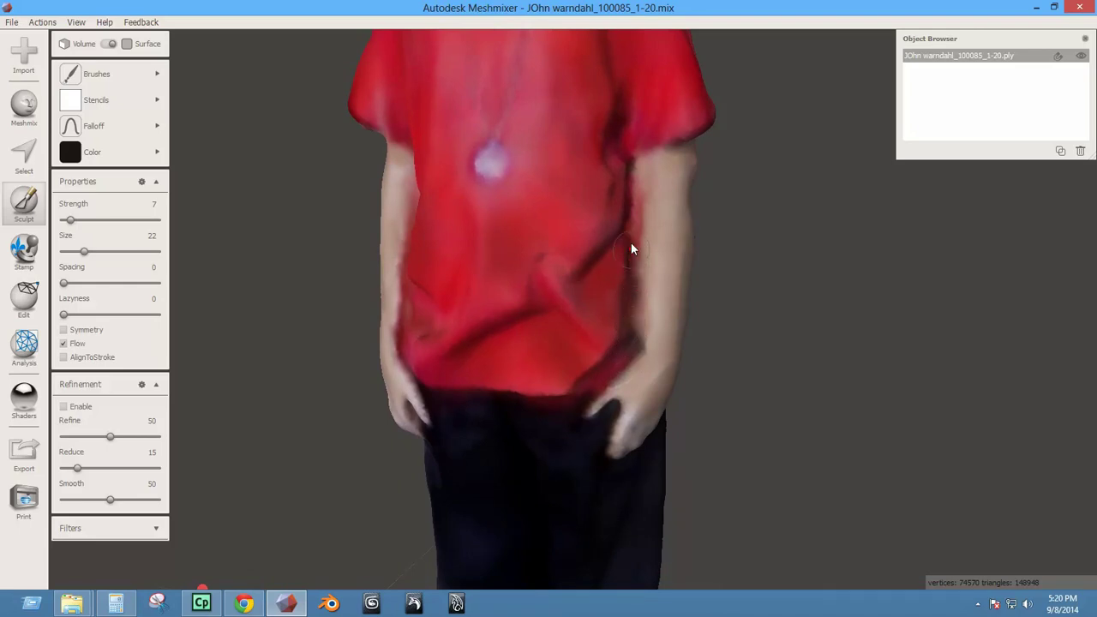
{"action": "right_click_drag", "start_coordinate": [627, 171], "coordinate": [603, 177]}
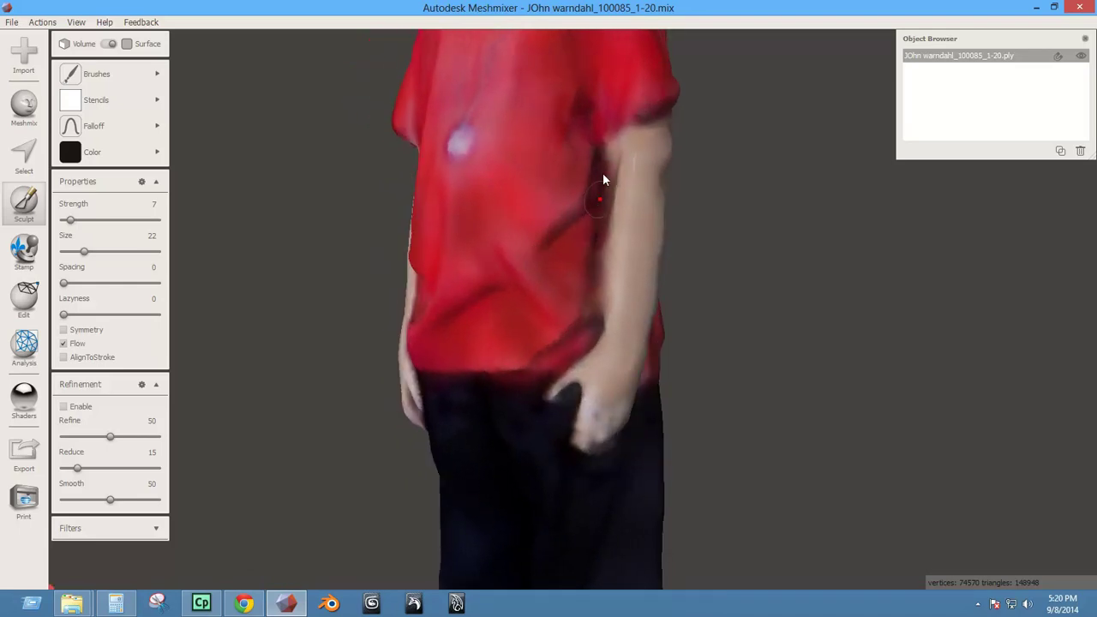
{"action": "right_click_drag", "start_coordinate": [649, 120], "coordinate": [505, 144]}
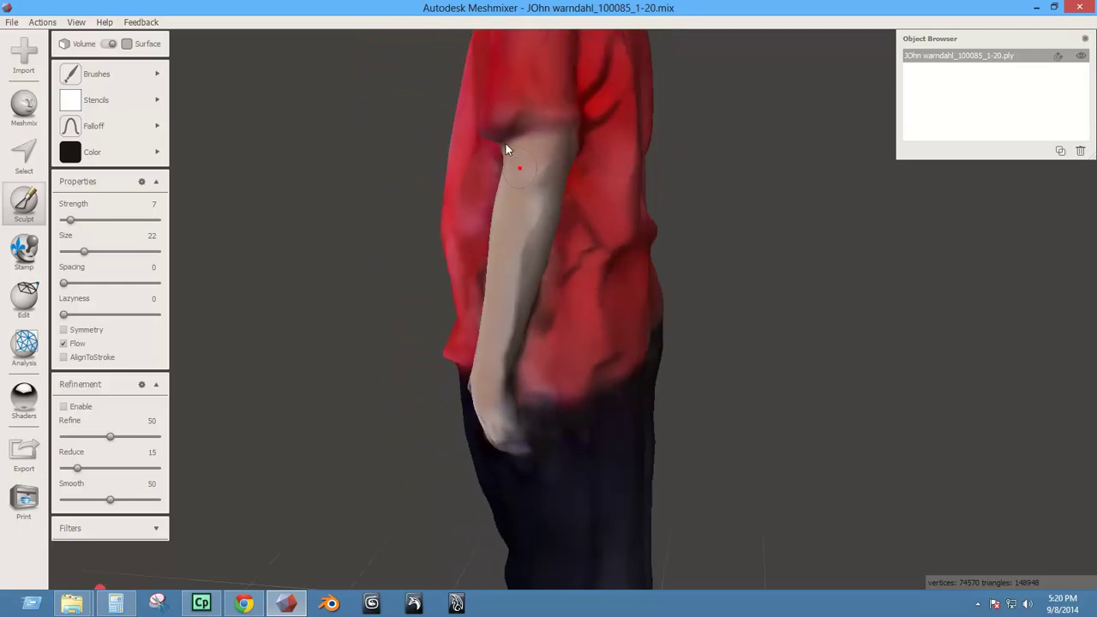
{"action": "right_click_drag", "start_coordinate": [568, 132], "coordinate": [464, 142]}
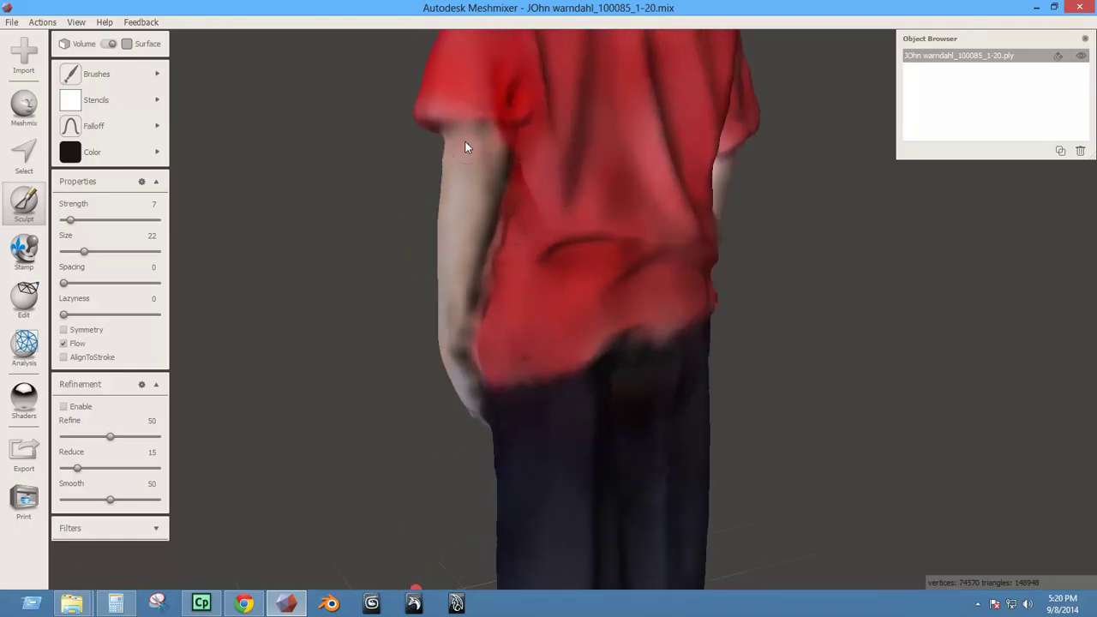
Shade the front and back edges of the right arm against the shirt, plus the sleeve hem, in near-black at strength 7.
{"action": "right_click_drag", "start_coordinate": [419, 183], "coordinate": [840, 176]}
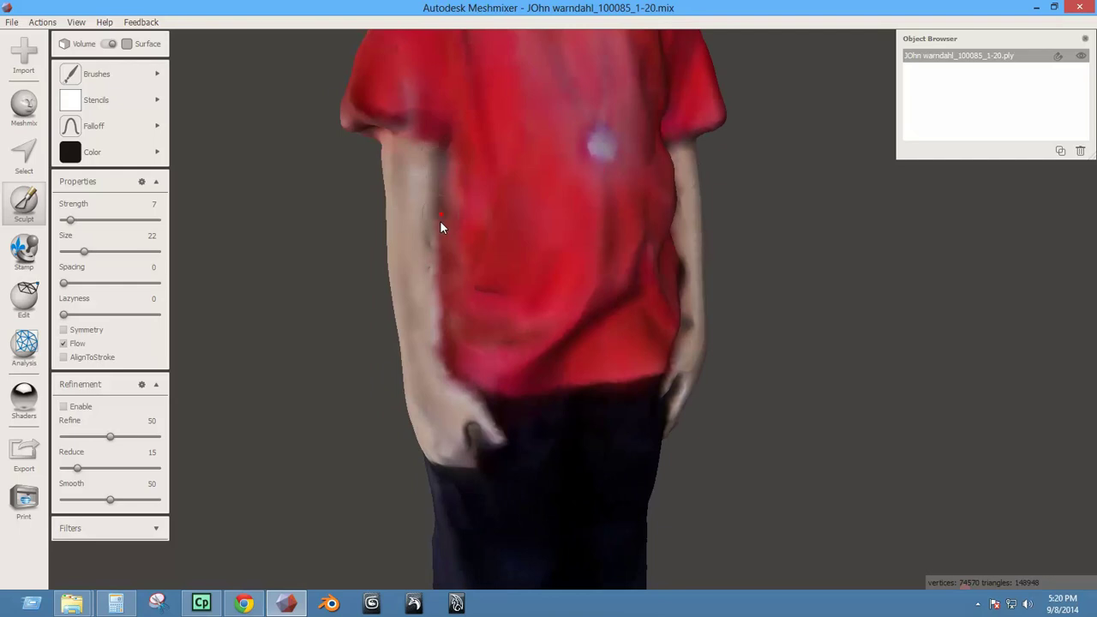
{"action": "right_click_drag", "start_coordinate": [457, 375], "coordinate": [408, 344]}
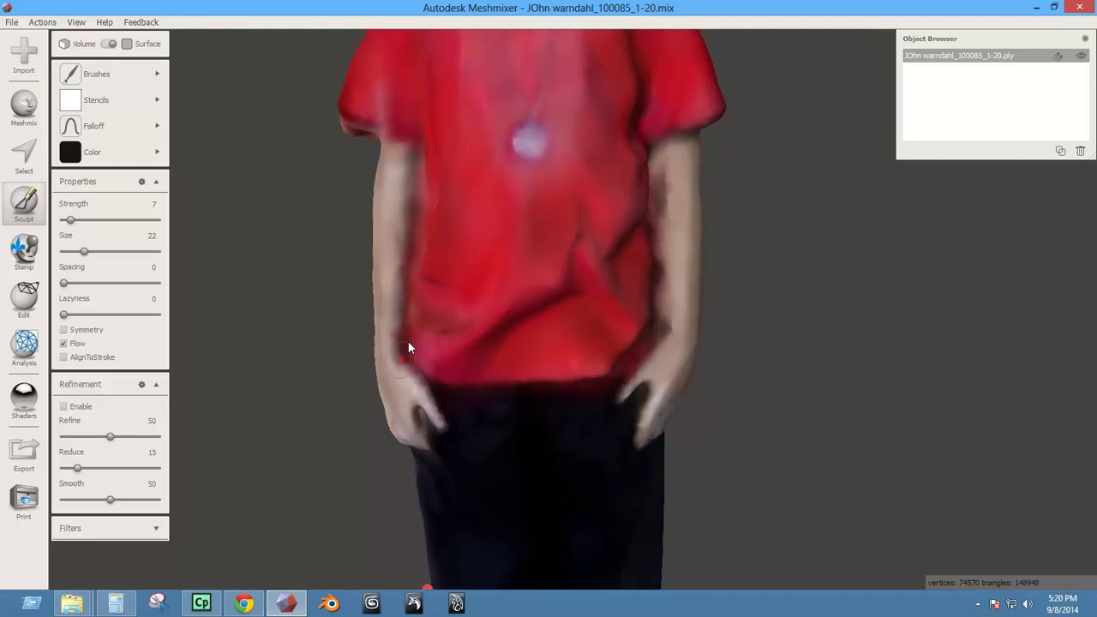
{"action": "right_click_drag", "start_coordinate": [437, 383], "coordinate": [648, 62]}
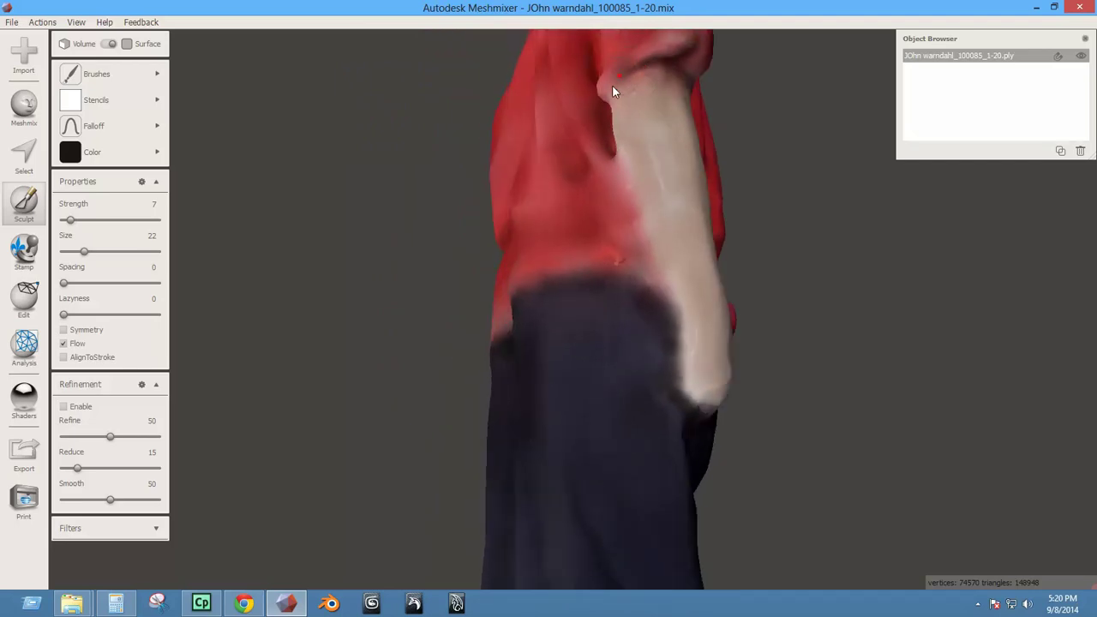
{"action": "right_click_drag", "start_coordinate": [604, 119], "coordinate": [790, 142]}
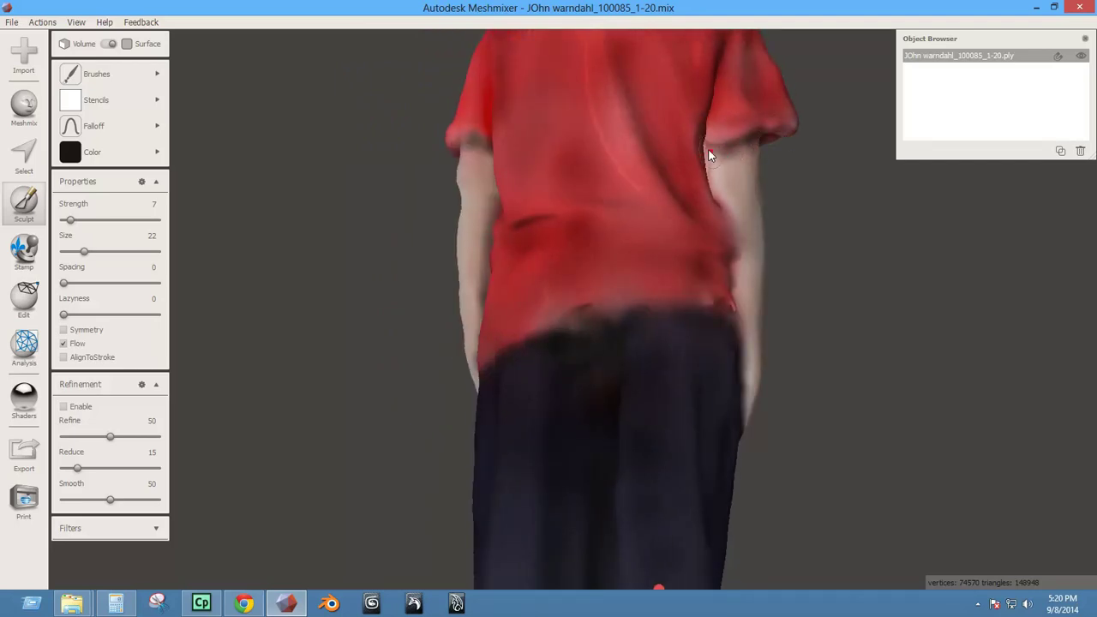
{"action": "right_click_drag", "start_coordinate": [710, 156], "coordinate": [697, 184]}
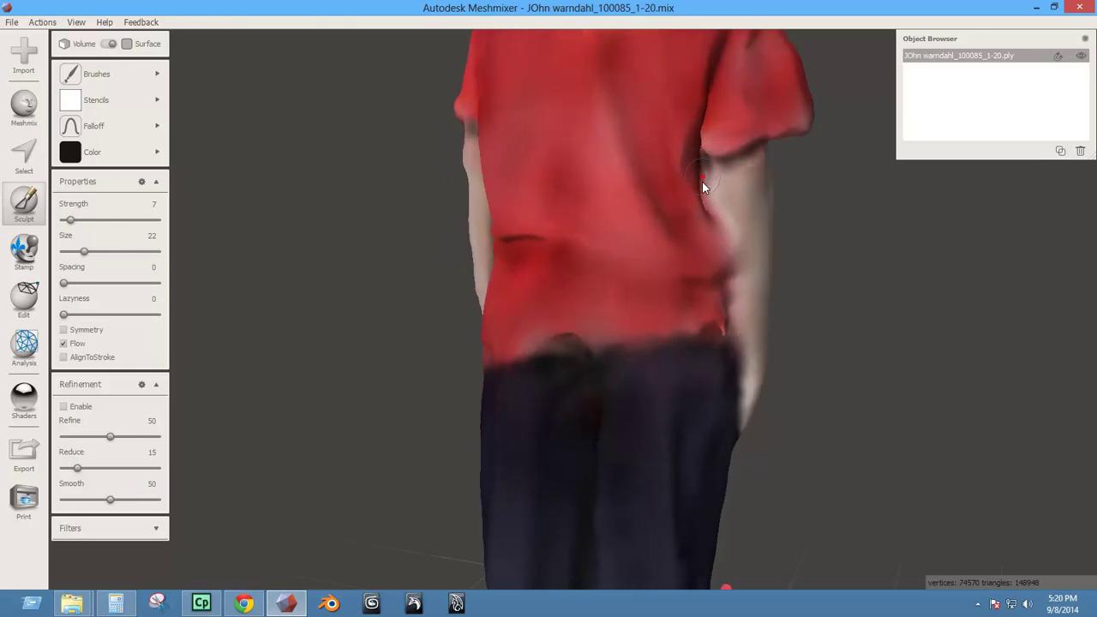
{"action": "right_click_drag", "start_coordinate": [694, 273], "coordinate": [661, 233]}
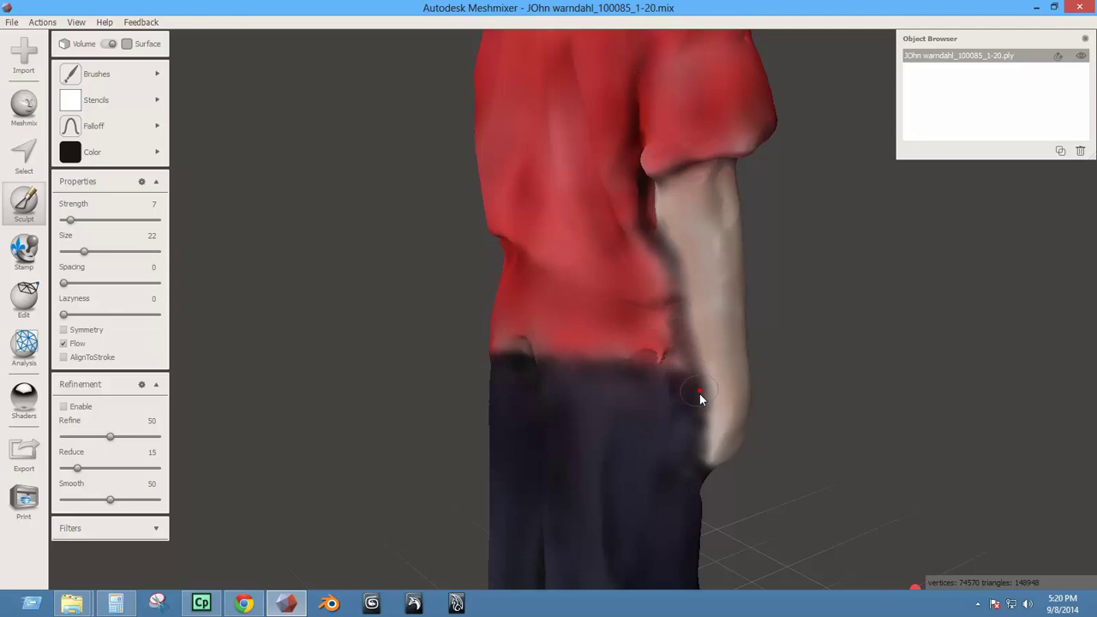
{"action": "right_click_drag", "start_coordinate": [563, 370], "coordinate": [738, 314]}
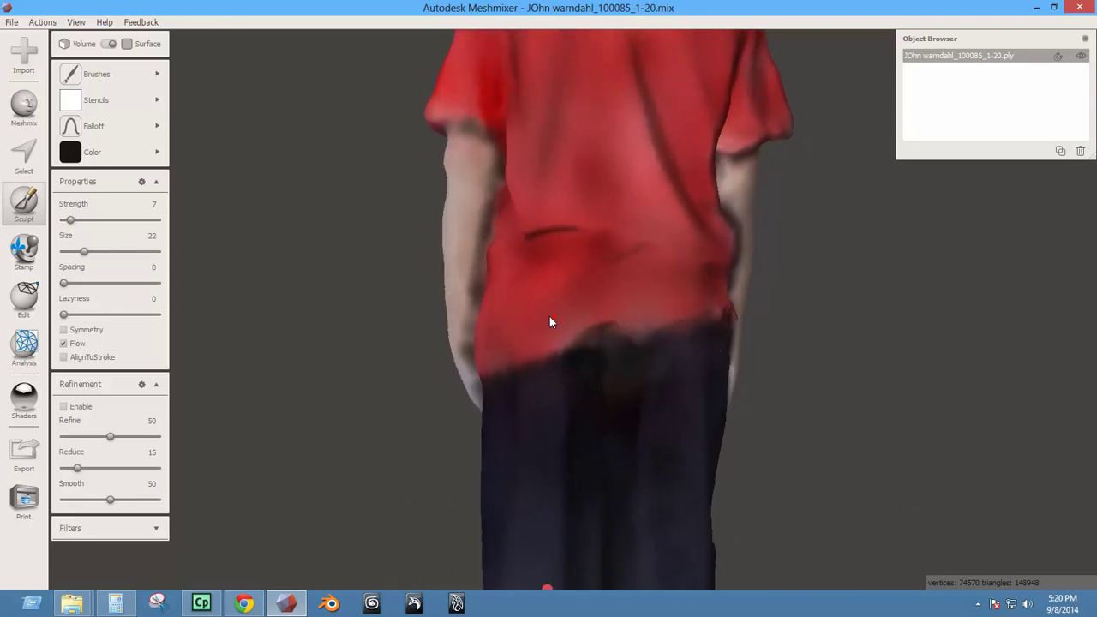
Blend the dark shading along the back of the left arm with the SmoothColor brush at strength 53 and size 31.
{"action": "mouse_move", "coordinate": [550, 322]}
{"action": "right_mouse_down"}
{"action": "mouse_move", "coordinate": [677, 301]}
{"action": "mouse_move", "coordinate": [485, 382]}
{"action": "mouse_move", "coordinate": [542, 379]}
{"action": "mouse_move", "coordinate": [469, 412]}
{"action": "mouse_move", "coordinate": [403, 368]}
{"action": "right_mouse_up"}
{"action": "left_click", "coordinate": [77, 72]}
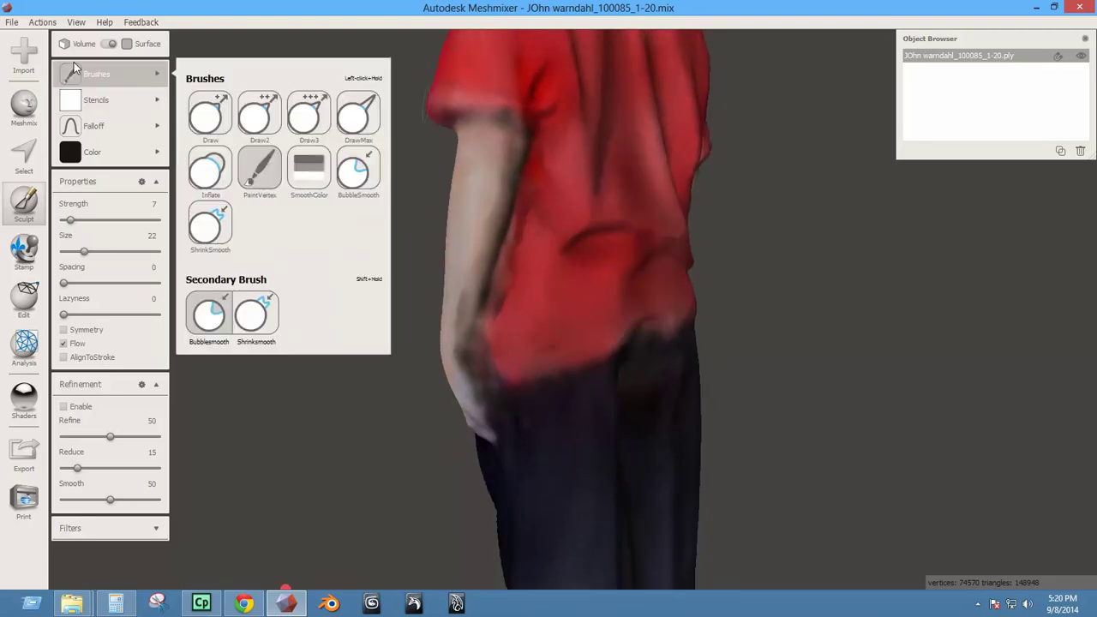
{"action": "left_click", "coordinate": [310, 168]}
{"action": "right_click_drag", "start_coordinate": [523, 165], "coordinate": [513, 197]}
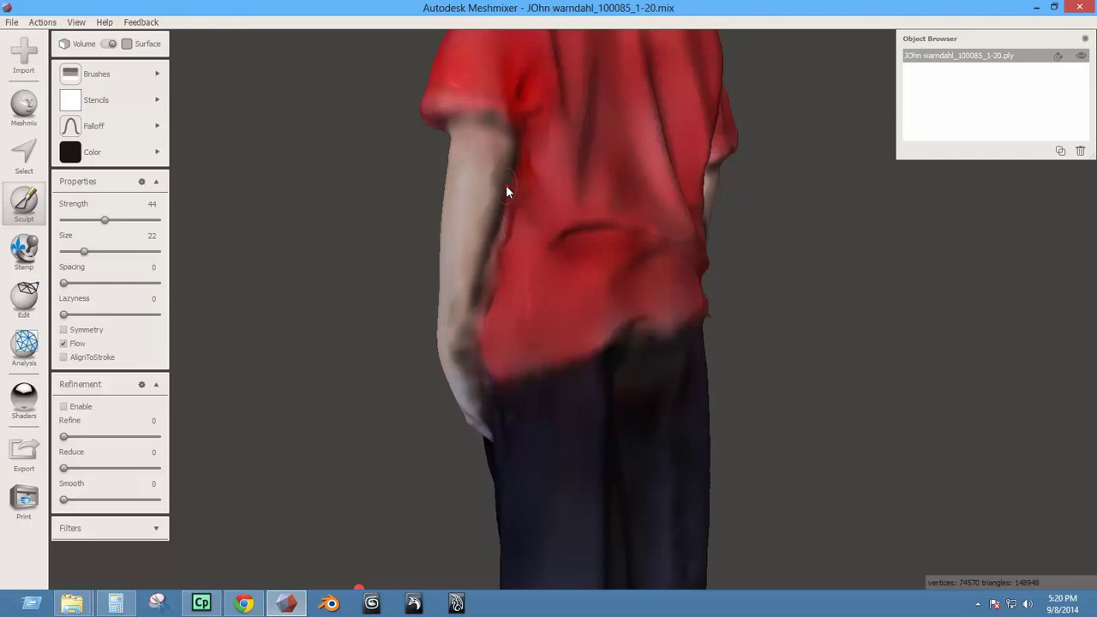
{"action": "key", "text": "bracketright"}
{"action": "key", "text": "bracketright"}
{"action": "key", "text": "bracketright"}
{"action": "key", "text": "bracketright"}
{"action": "key", "text": "bracketright"}
{"action": "key", "text": "bracketright"}
{"action": "key", "text": "bracketright"}
{"action": "key", "text": "bracketright"}
{"action": "key", "text": "bracketright"}
{"action": "key", "text": "Up"}
{"action": "key", "text": "Up"}
{"action": "key", "text": "Up"}
{"action": "key", "text": "Up"}
{"action": "key", "text": "Up"}
{"action": "key", "text": "Up"}
{"action": "key", "text": "Up"}
{"action": "key", "text": "Up"}
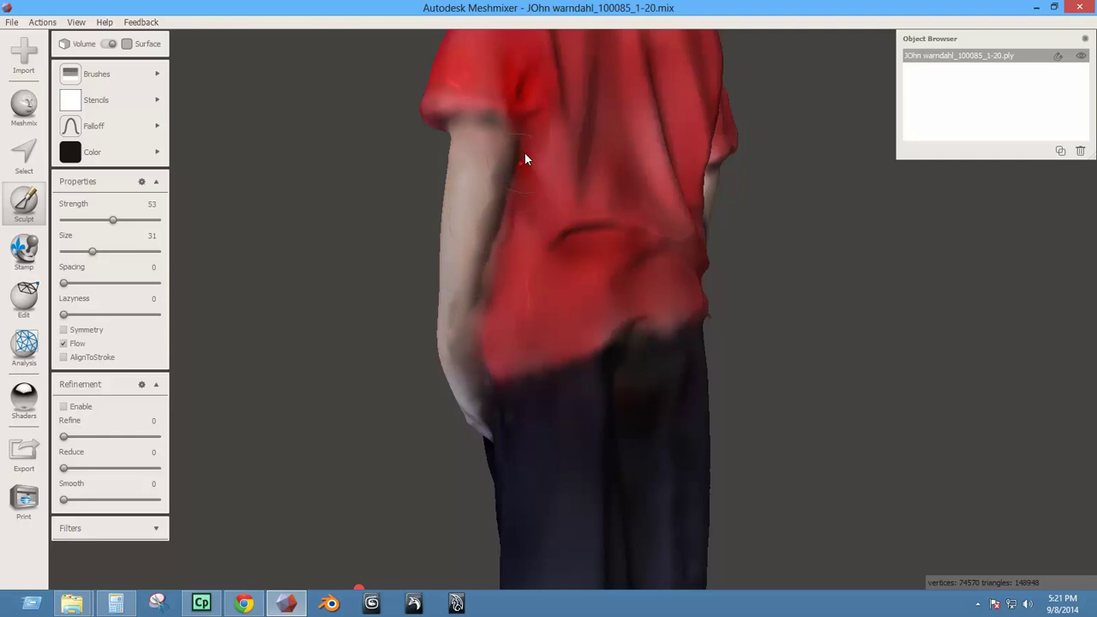
Blend the shadows along the left arm's front edge and around the right arm and sleeve with the SmoothColor brush.
{"action": "right_click_drag", "start_coordinate": [488, 302], "coordinate": [820, 311]}
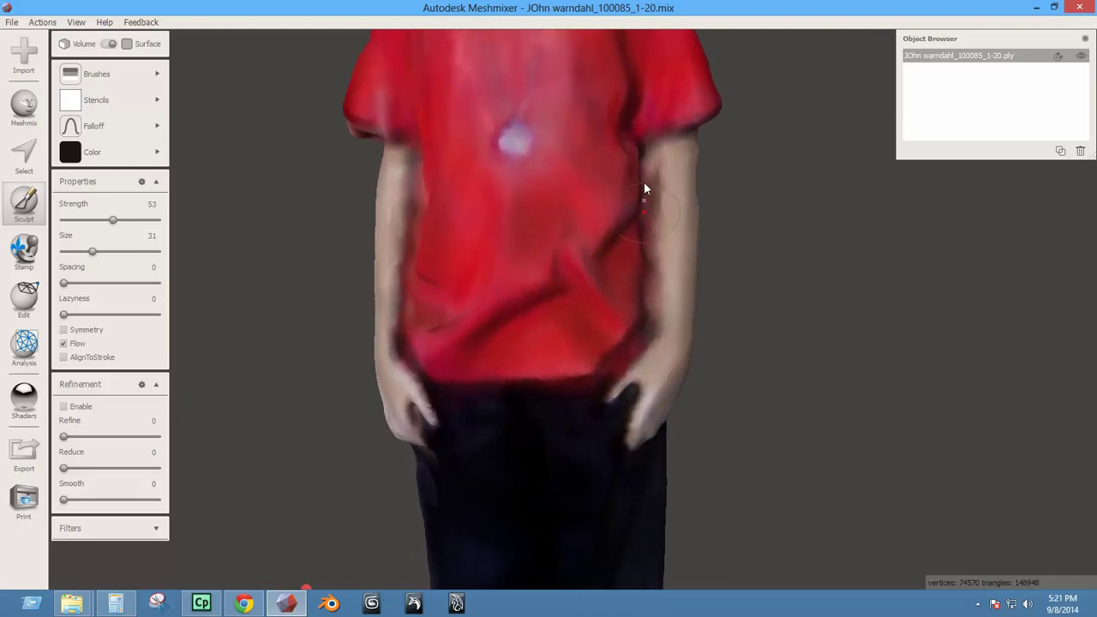
{"action": "right_click_drag", "start_coordinate": [684, 266], "coordinate": [598, 101]}
{"action": "right_click_drag", "start_coordinate": [541, 172], "coordinate": [759, 186]}
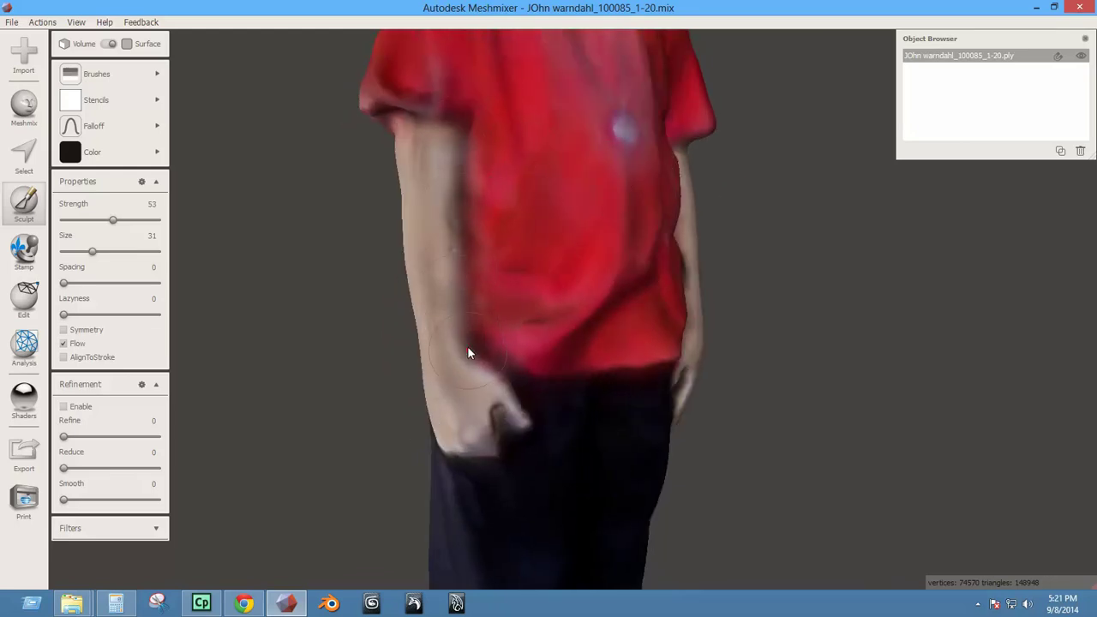
{"action": "right_click_drag", "start_coordinate": [468, 352], "coordinate": [520, 133]}
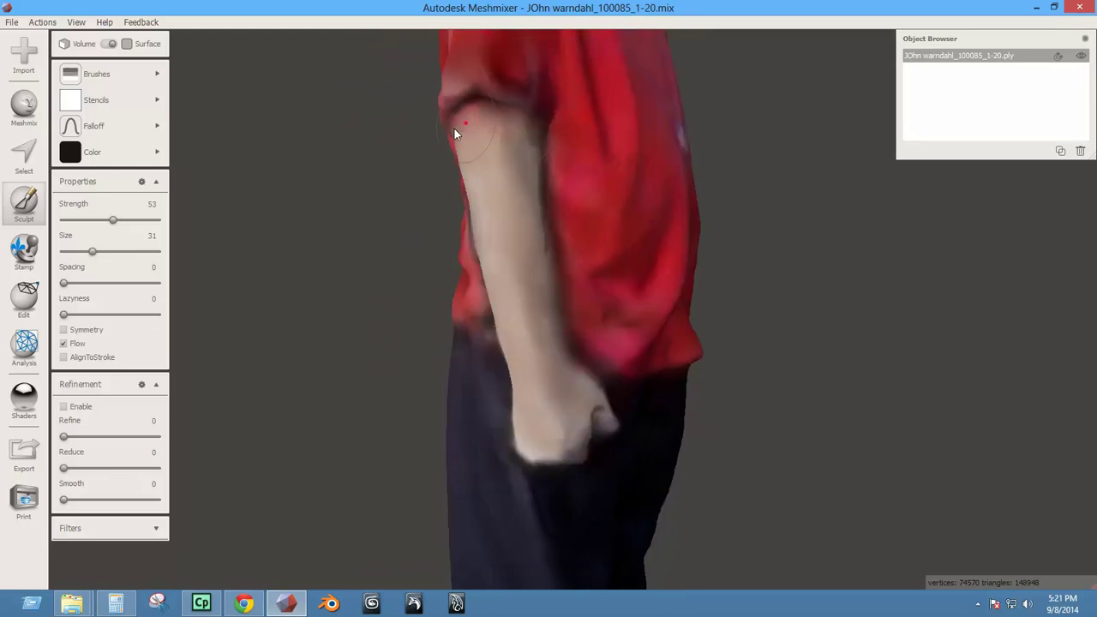
{"action": "right_click_drag", "start_coordinate": [455, 133], "coordinate": [708, 142]}
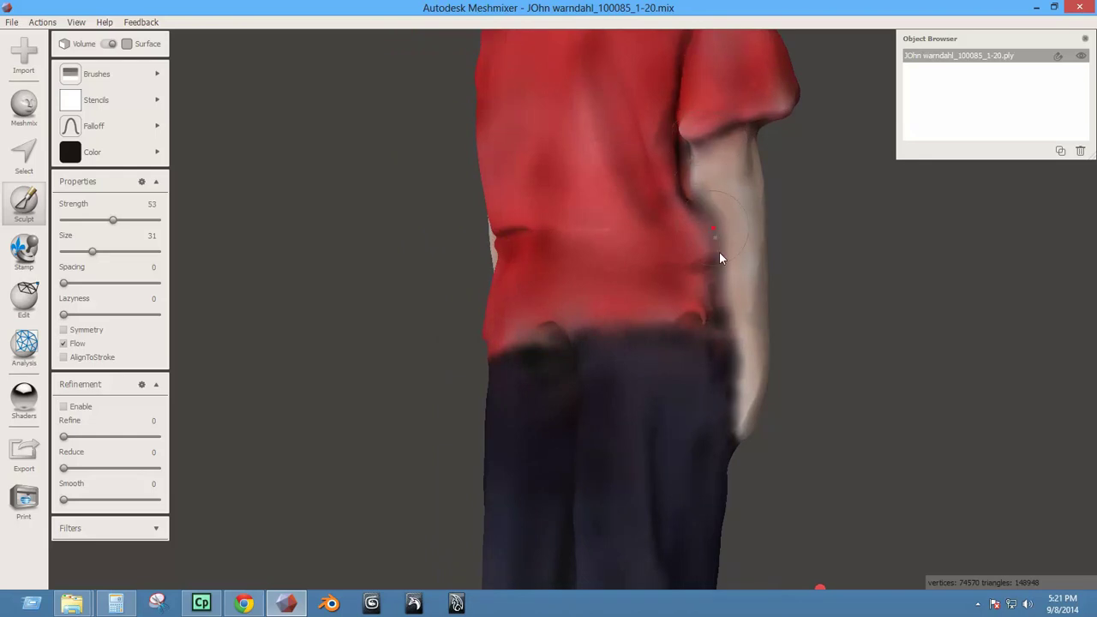
Inspect the blended shading on the arms, shirt front, face and neck from several angles.
{"action": "right_click_drag", "start_coordinate": [727, 331], "coordinate": [567, 87]}
{"action": "scroll", "coordinate": [567, 224], "scroll_direction": "up", "scroll_amount": 2}
{"action": "middle_click_drag", "start_coordinate": [567, 224], "coordinate": [570, 270]}
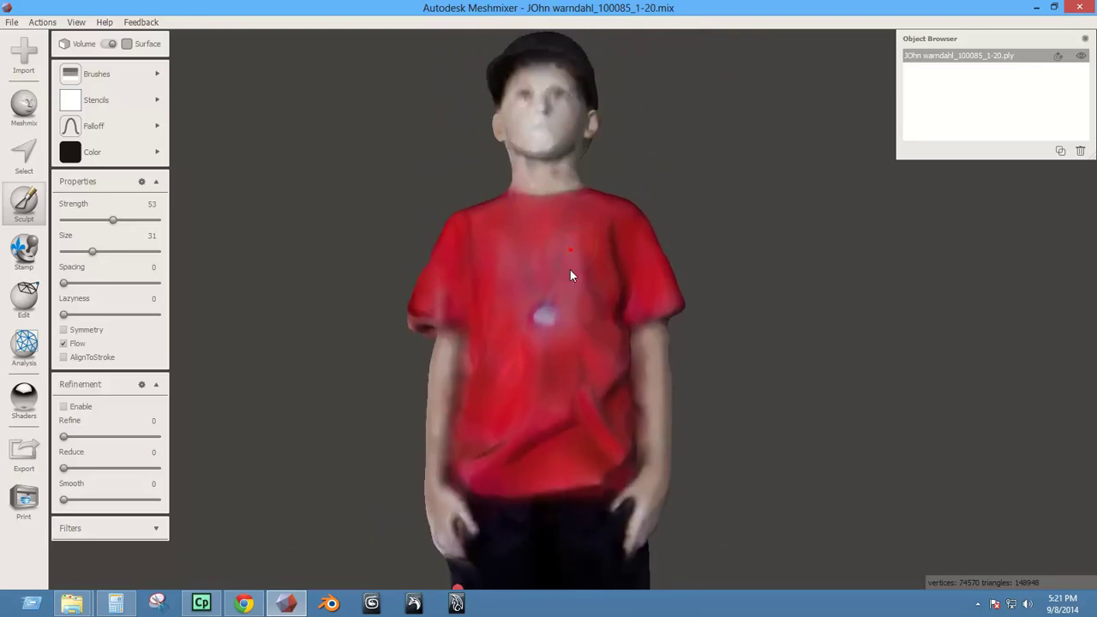
{"action": "scroll", "coordinate": [563, 274], "scroll_direction": "up", "scroll_amount": 2}
{"action": "scroll", "coordinate": [554, 300], "scroll_direction": "up", "scroll_amount": 2}
{"action": "right_click_drag", "start_coordinate": [546, 333], "coordinate": [561, 248]}
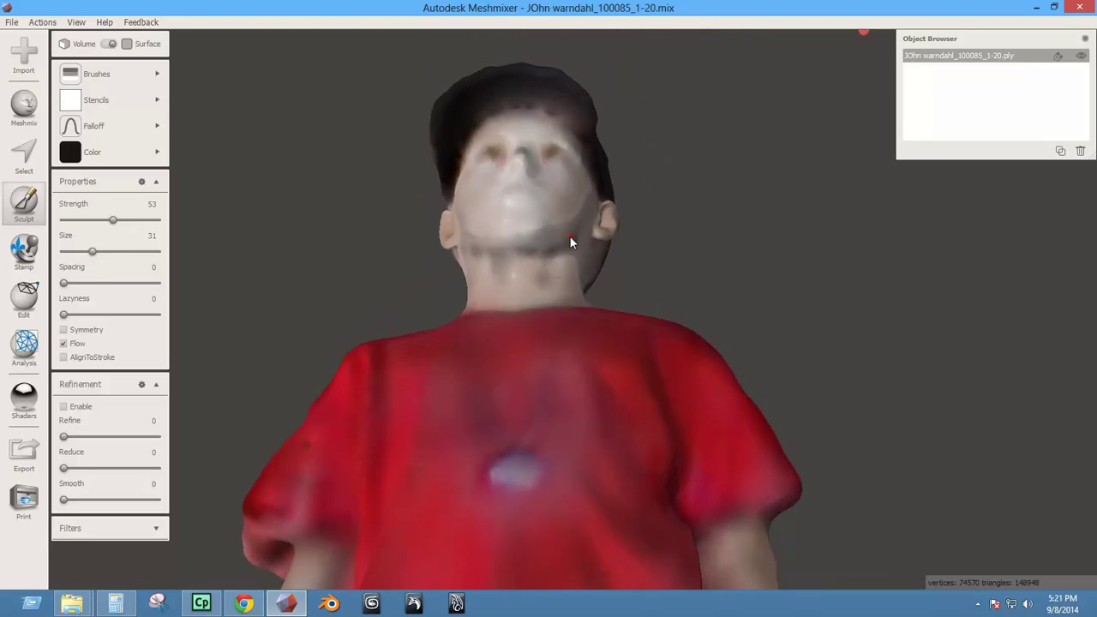
{"action": "right_click_drag", "start_coordinate": [503, 282], "coordinate": [642, 316]}
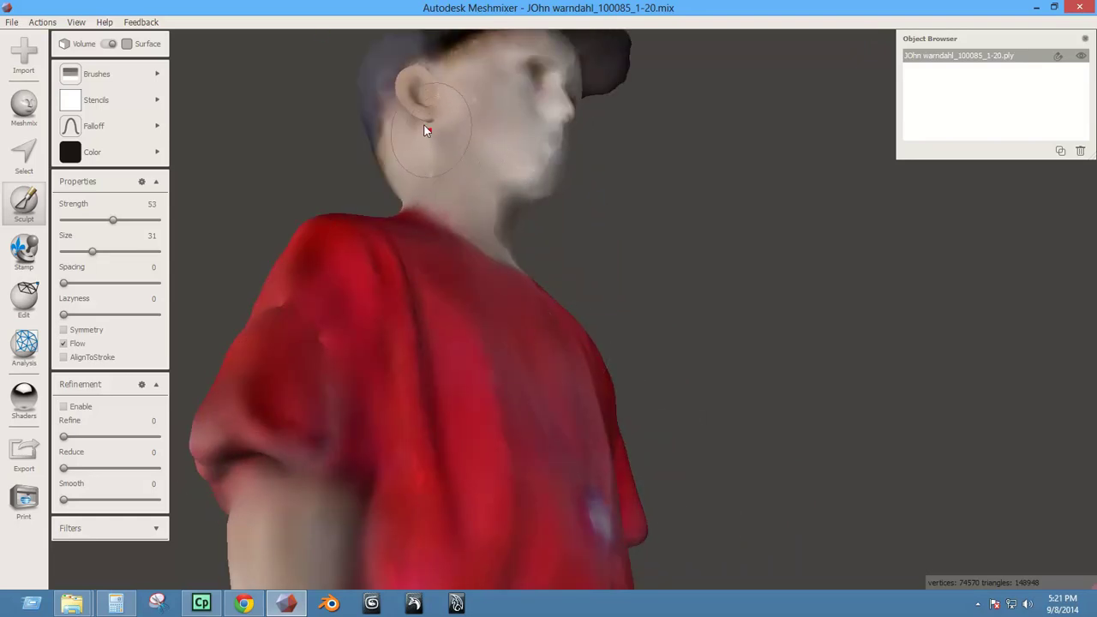
{"action": "right_click_drag", "start_coordinate": [398, 148], "coordinate": [473, 283]}
Examine the unshaded feet, ankles and trouser hems from both sides and the front.
{"action": "scroll", "coordinate": [538, 395], "scroll_direction": "down", "scroll_amount": 6}
{"action": "middle_click_drag", "start_coordinate": [548, 327], "coordinate": [556, 230]}
{"action": "right_click_drag", "start_coordinate": [557, 230], "coordinate": [456, 425]}
{"action": "scroll", "coordinate": [455, 432], "scroll_direction": "up", "scroll_amount": 8}
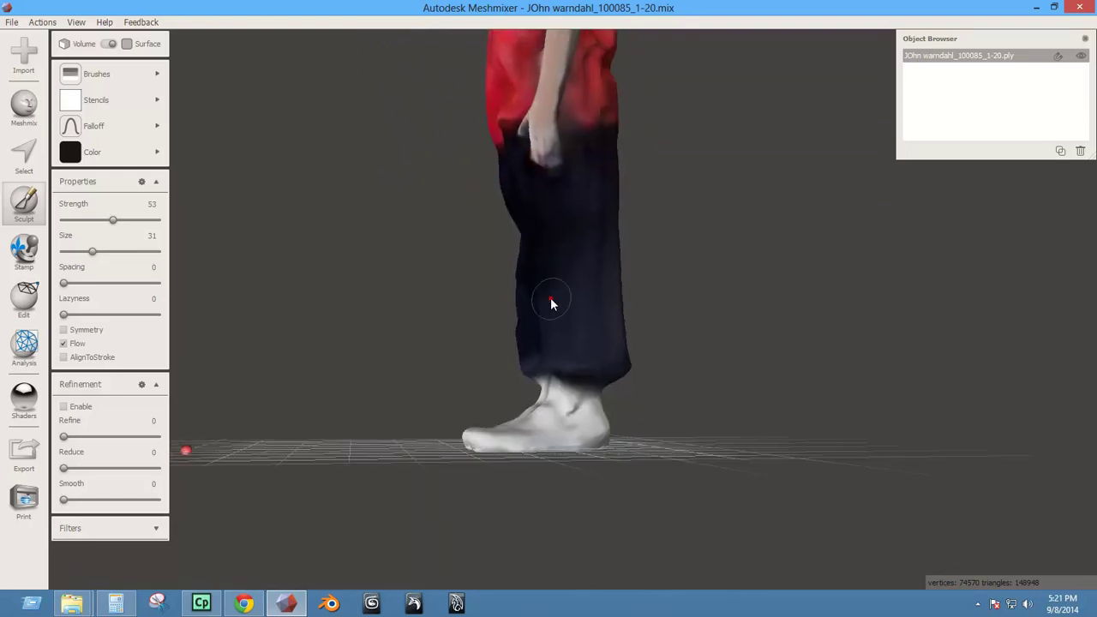
{"action": "right_click_drag", "start_coordinate": [554, 457], "coordinate": [512, 421]}
{"action": "mouse_move", "coordinate": [607, 402]}
{"action": "right_mouse_down"}
{"action": "mouse_move", "coordinate": [885, 402]}
{"action": "mouse_move", "coordinate": [867, 434]}
{"action": "mouse_move", "coordinate": [563, 429]}
{"action": "right_mouse_up"}
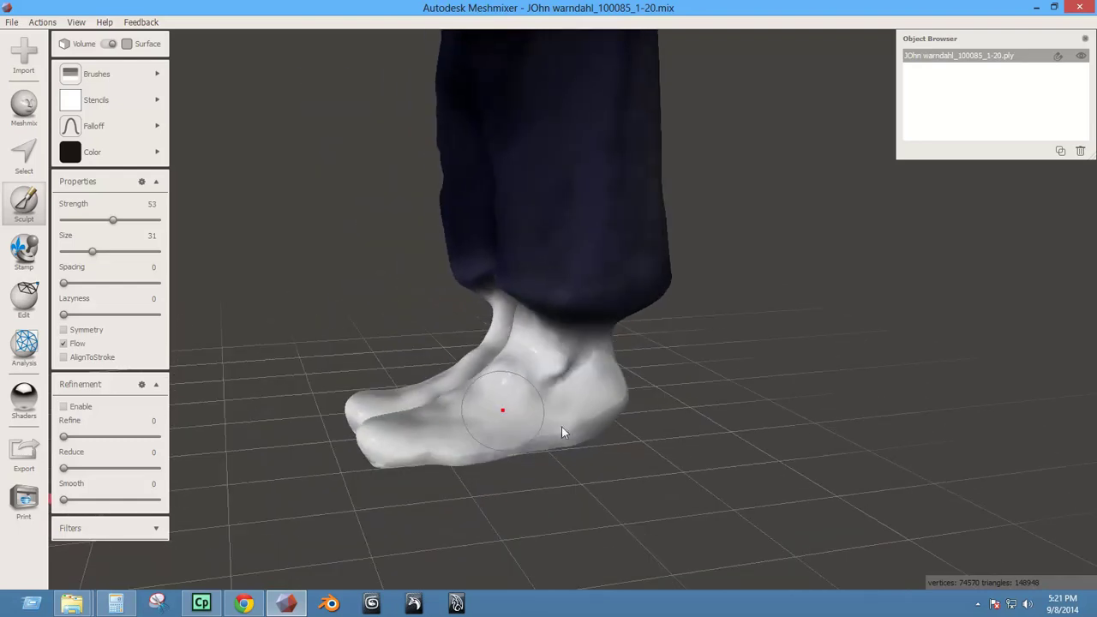
{"action": "right_click_drag", "start_coordinate": [418, 443], "coordinate": [368, 433]}
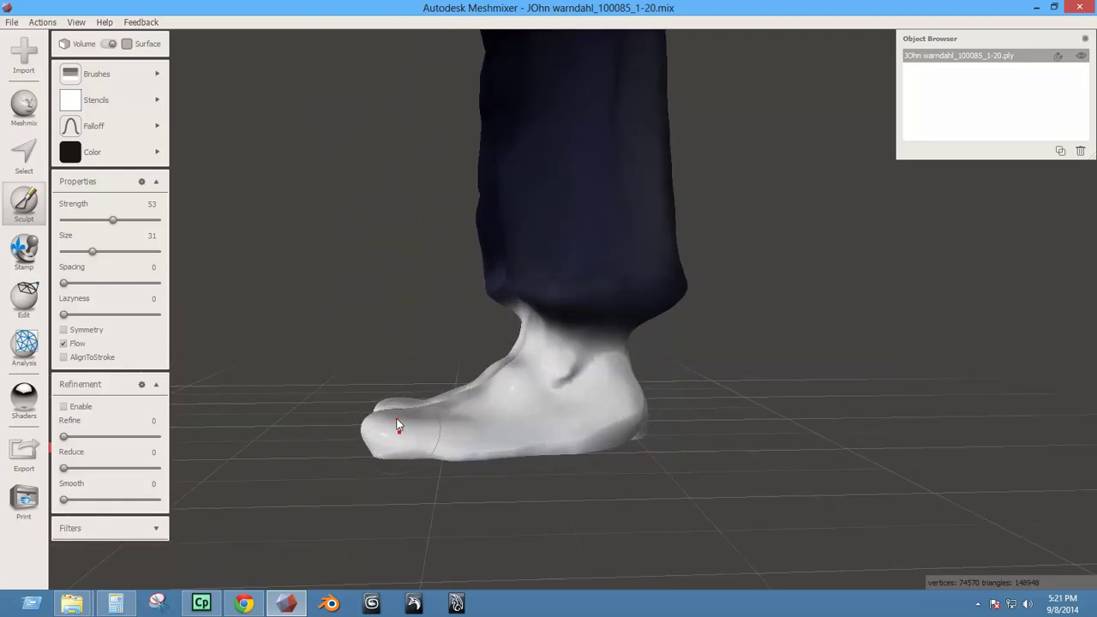
{"action": "mouse_move", "coordinate": [385, 421]}
{"action": "right_mouse_down"}
{"action": "mouse_move", "coordinate": [689, 419]}
{"action": "mouse_move", "coordinate": [696, 482]}
{"action": "right_mouse_up"}
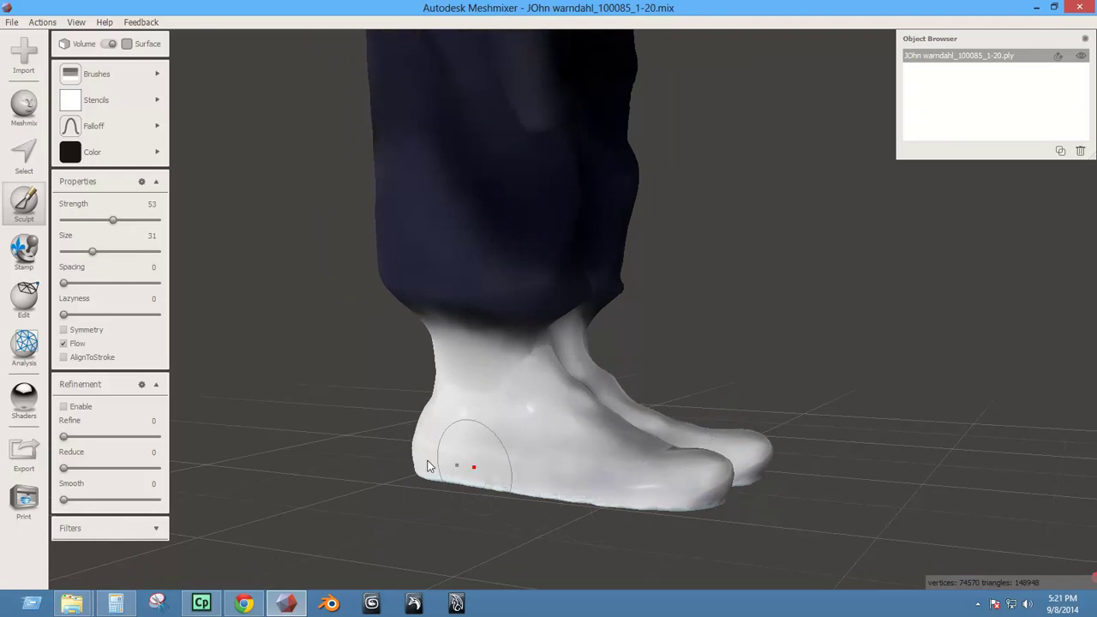
{"action": "right_click_drag", "start_coordinate": [508, 433], "coordinate": [744, 427]}
{"action": "right_click_drag", "start_coordinate": [656, 458], "coordinate": [805, 444]}
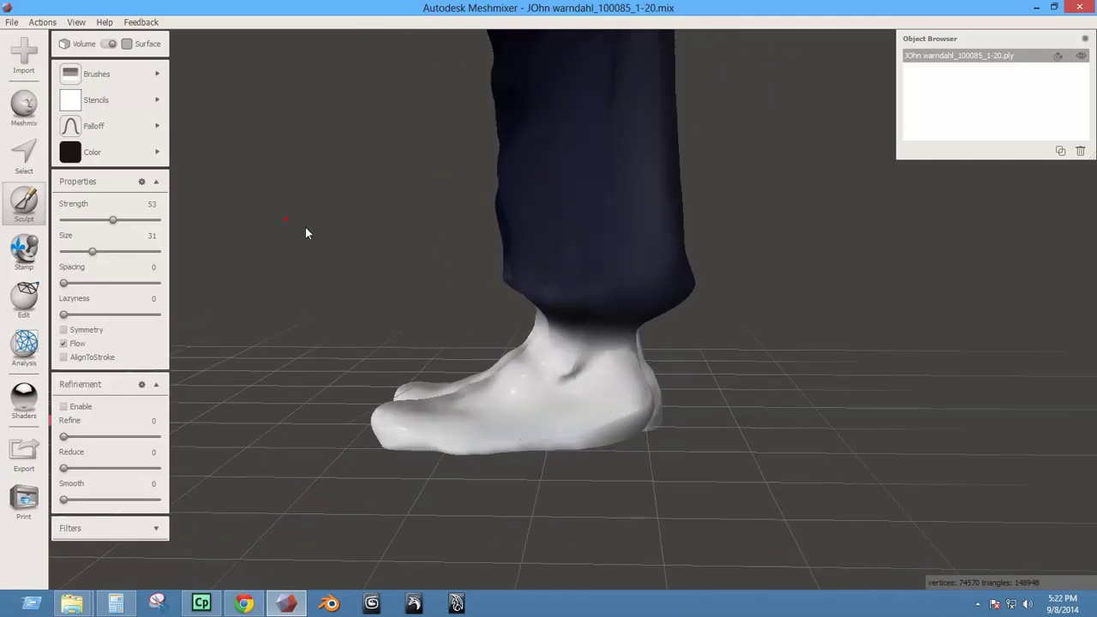
Paint a thin near-black shoe collar line around the sides and backs of both ankles at strength 7 and size 15.
{"action": "left_click", "coordinate": [93, 123]}
{"action": "left_click", "coordinate": [94, 74]}
{"action": "left_click", "coordinate": [262, 163]}
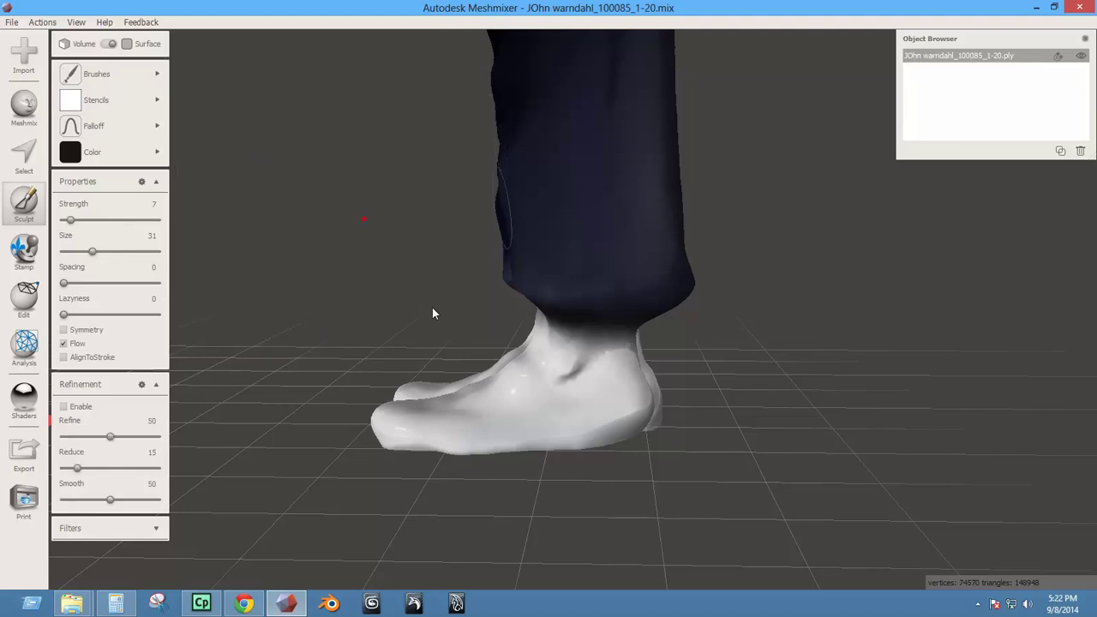
{"action": "key", "text": "bracketleft"}
{"action": "key", "text": "bracketleft"}
{"action": "key", "text": "bracketleft"}
{"action": "mouse_move", "coordinate": [565, 378]}
{"action": "right_mouse_down"}
{"action": "mouse_move", "coordinate": [494, 391]}
{"action": "mouse_move", "coordinate": [549, 377]}
{"action": "right_mouse_up"}
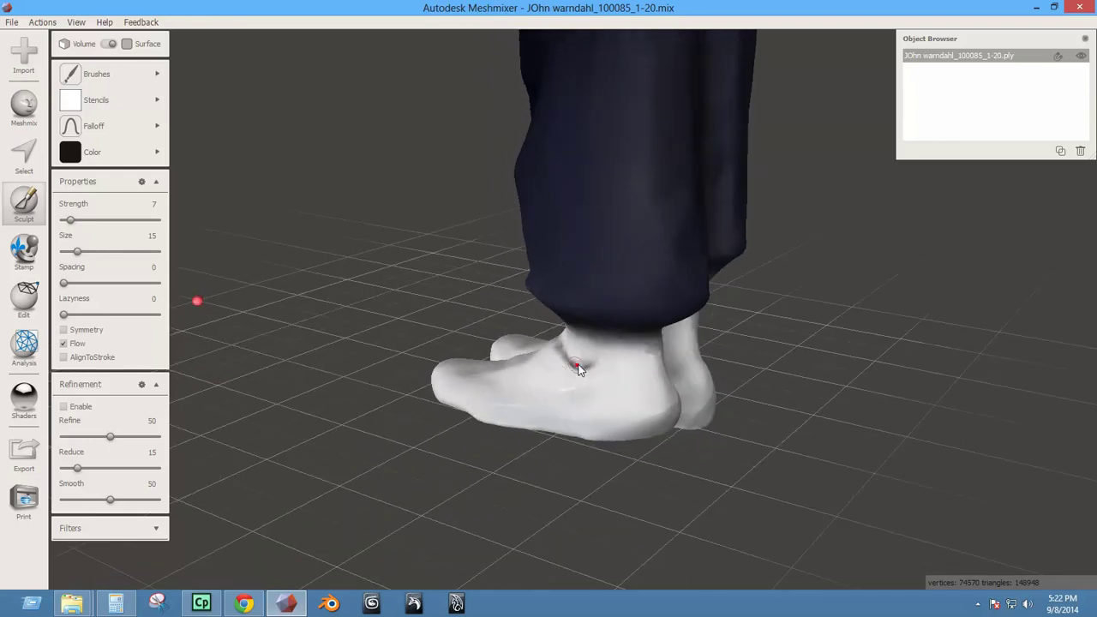
{"action": "right_click_drag", "start_coordinate": [636, 362], "coordinate": [596, 380]}
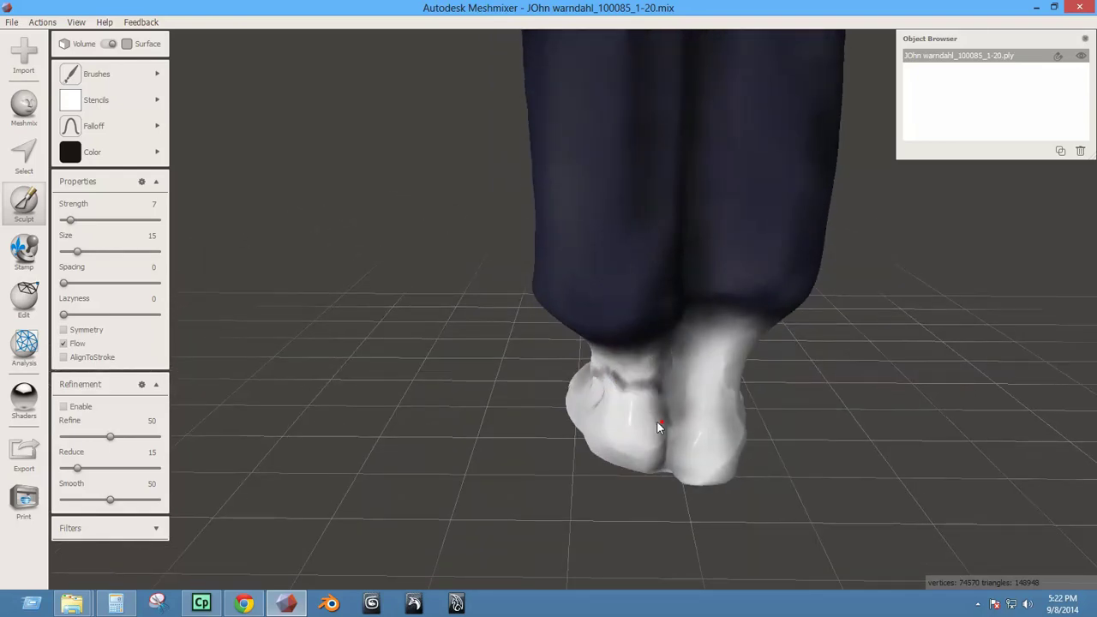
{"action": "right_click_drag", "start_coordinate": [657, 421], "coordinate": [655, 402]}
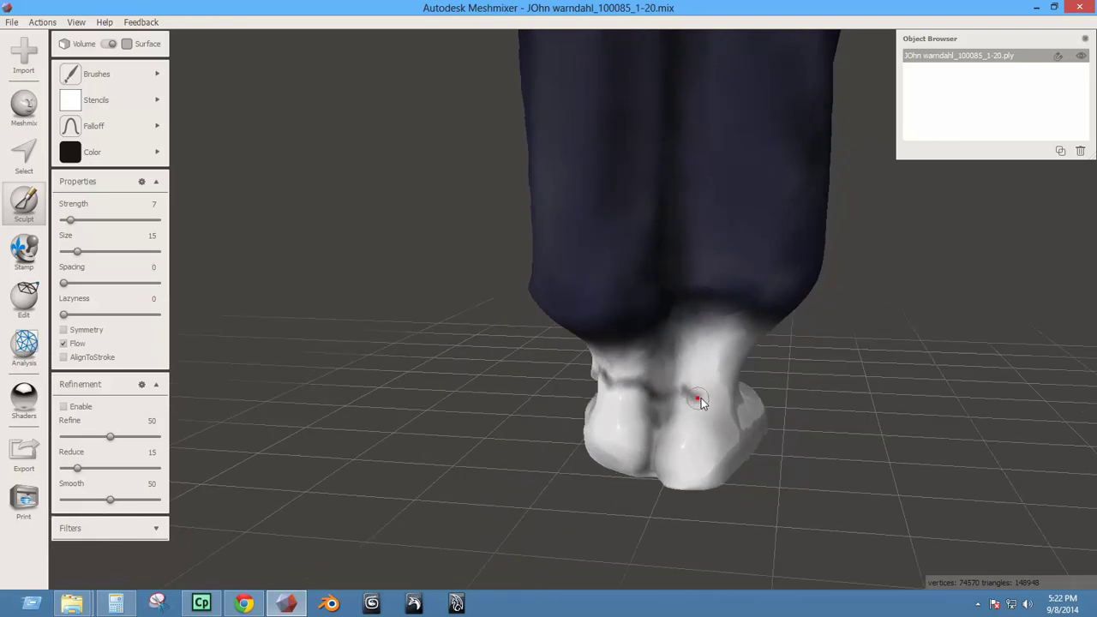
{"action": "right_click_drag", "start_coordinate": [723, 439], "coordinate": [615, 409]}
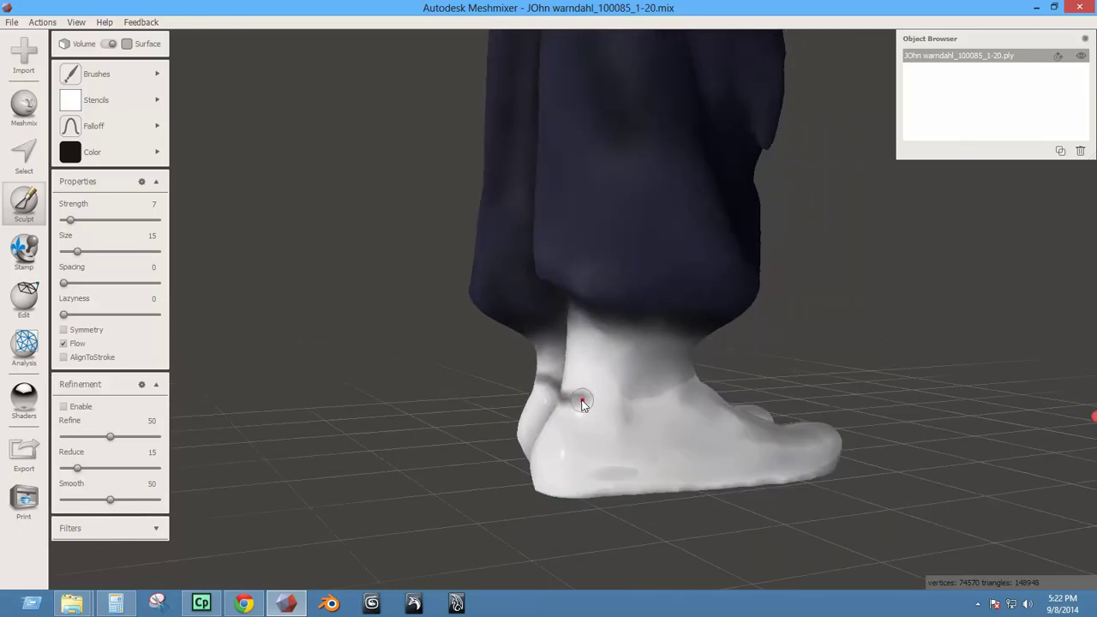
{"action": "right_click_drag", "start_coordinate": [694, 379], "coordinate": [478, 408]}
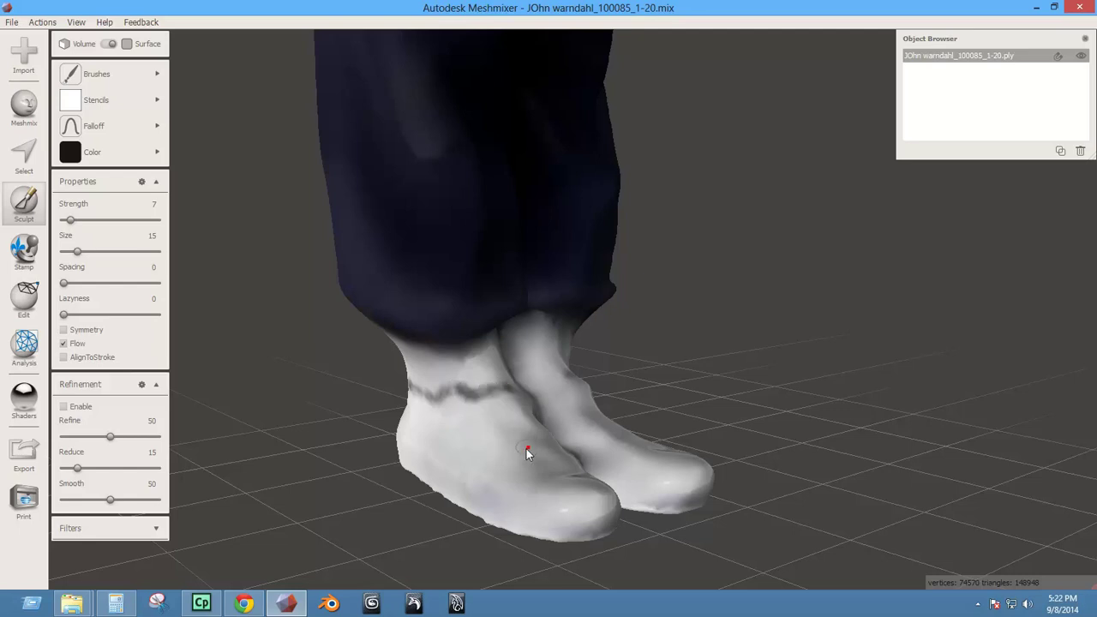
Complete the near-black collar lines across the front of both ankles and darken the gap between the feet.
{"action": "right_click_drag", "start_coordinate": [525, 448], "coordinate": [441, 370]}
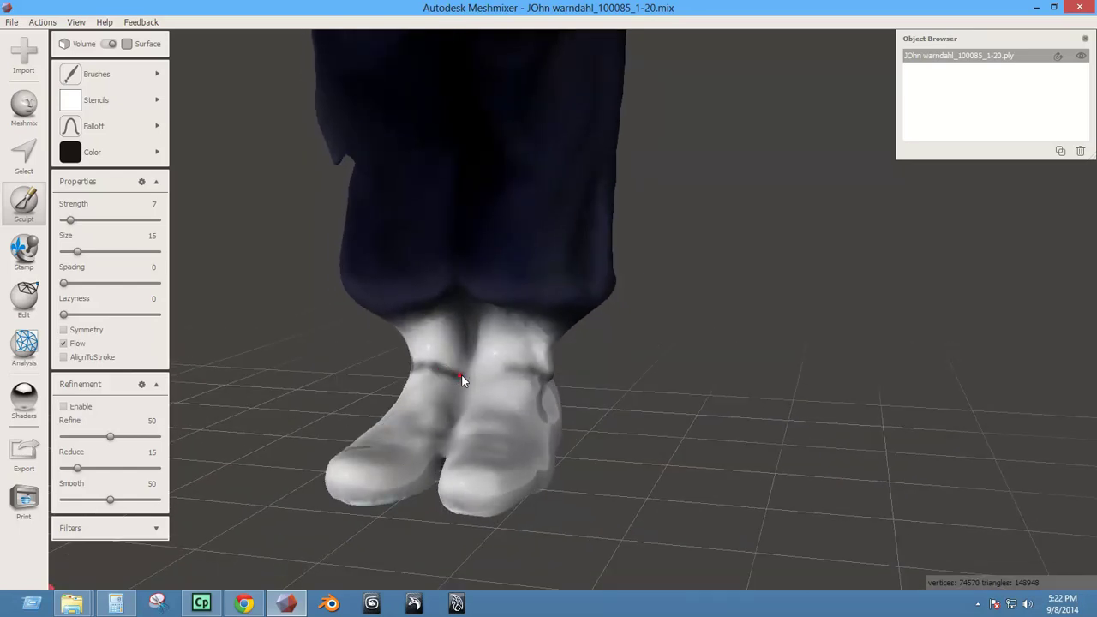
{"action": "right_click_drag", "start_coordinate": [469, 350], "coordinate": [475, 374]}
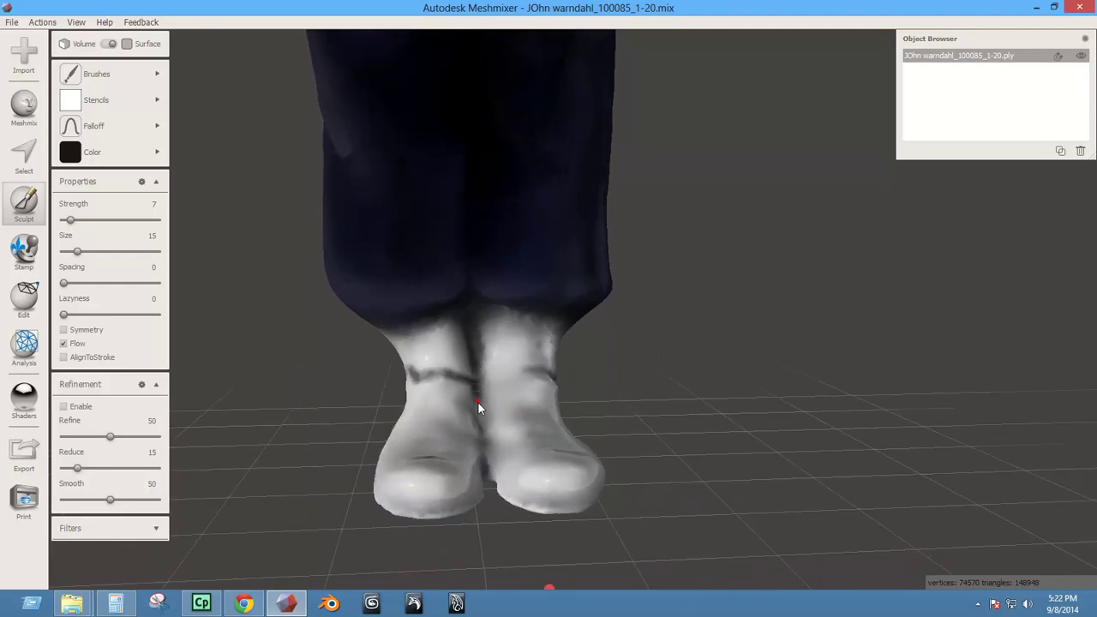
{"action": "right_click_drag", "start_coordinate": [481, 469], "coordinate": [508, 377]}
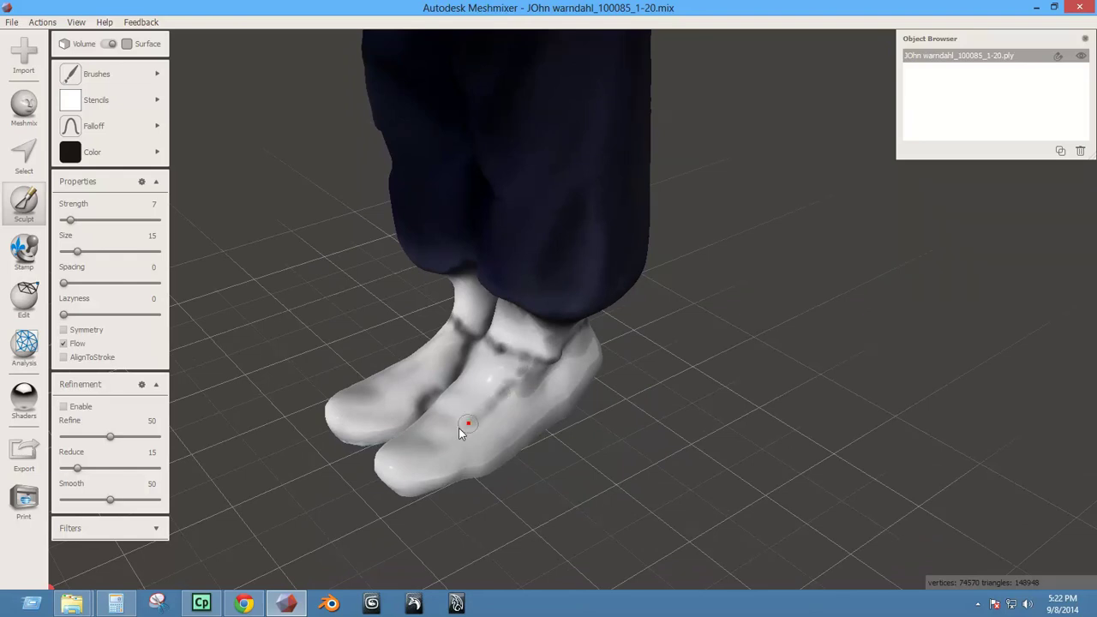
Paint a U-shaped near-black tongue outline on top of each shoe.
{"action": "right_click_drag", "start_coordinate": [410, 429], "coordinate": [581, 423]}
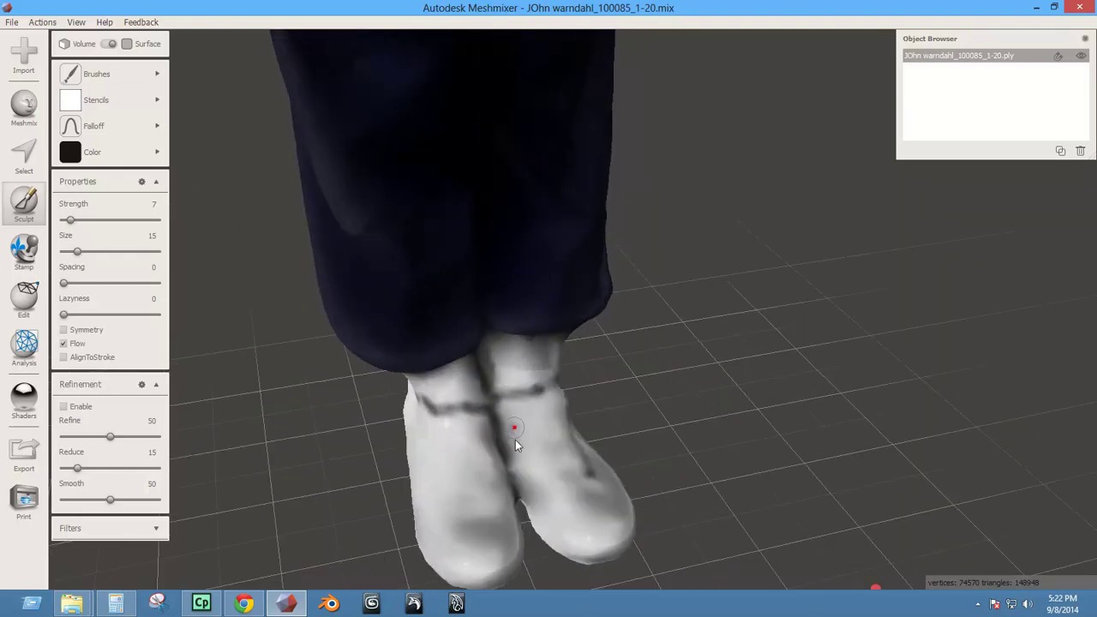
{"action": "left_click_drag", "start_coordinate": [516, 440], "coordinate": [545, 487]}
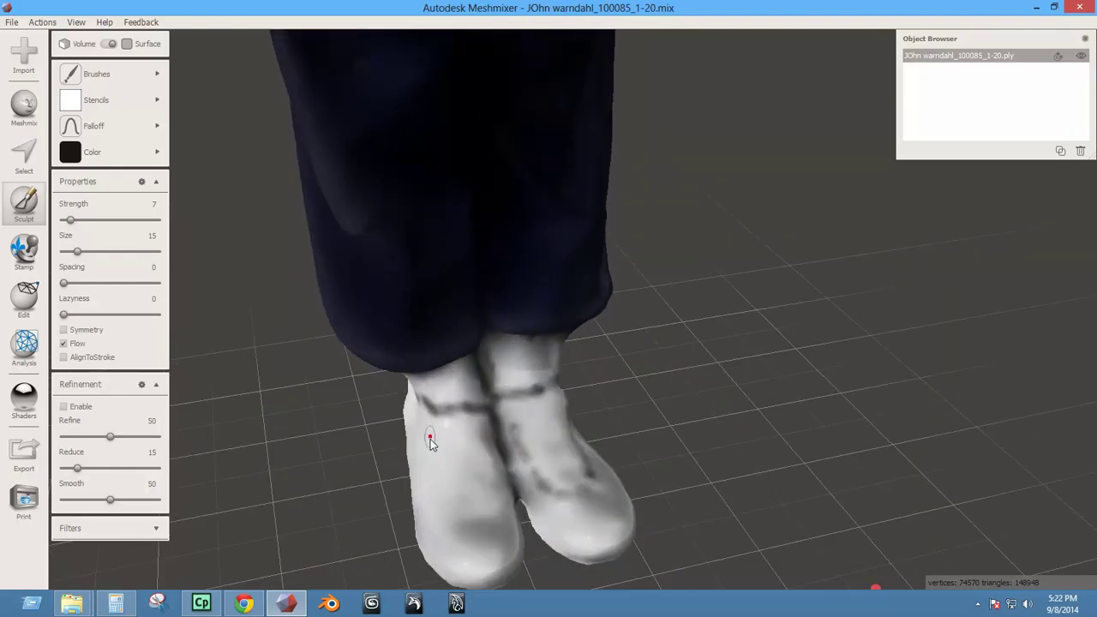
{"action": "right_click_drag", "start_coordinate": [484, 510], "coordinate": [456, 432]}
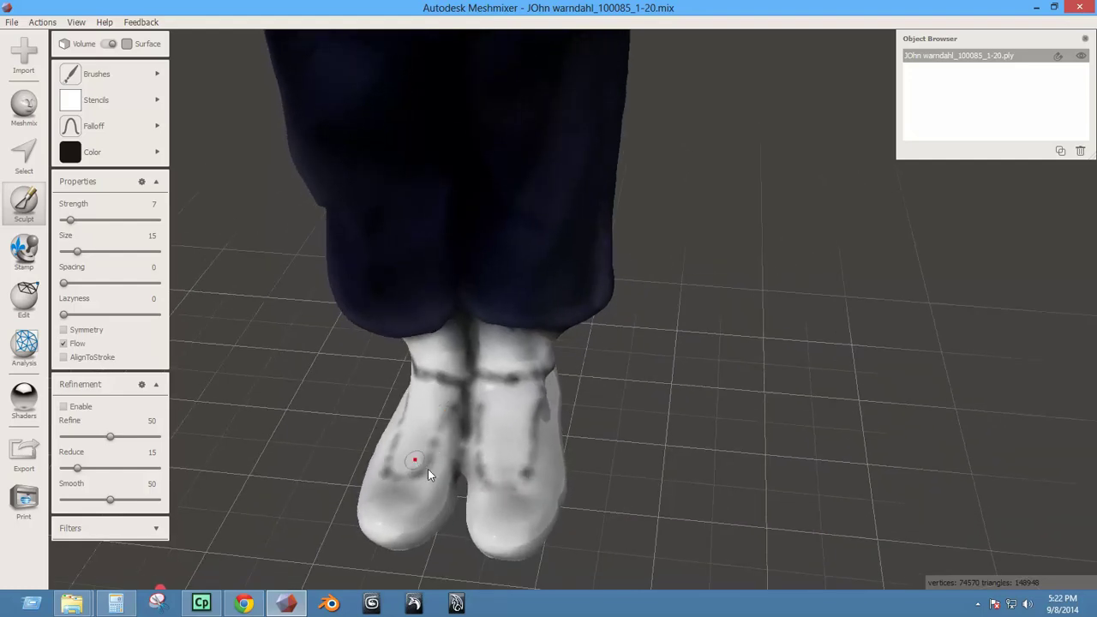
{"action": "right_click_drag", "start_coordinate": [427, 471], "coordinate": [452, 447]}
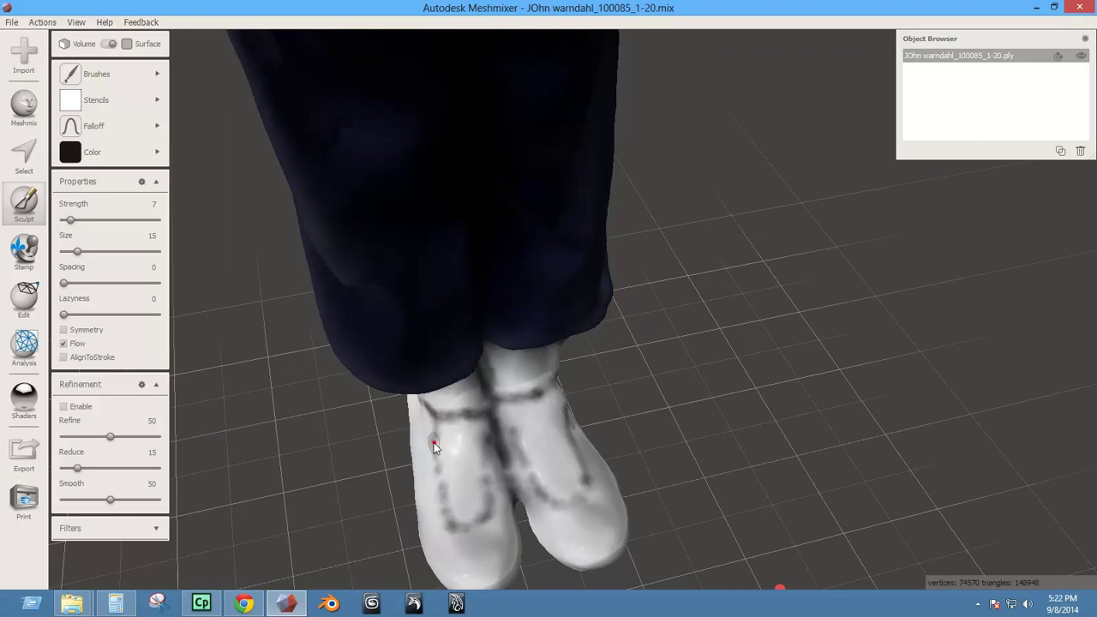
Dab short near-black lace marks inside the tongue outlines of both shoes.
{"action": "right_click_drag", "start_coordinate": [464, 458], "coordinate": [478, 429]}
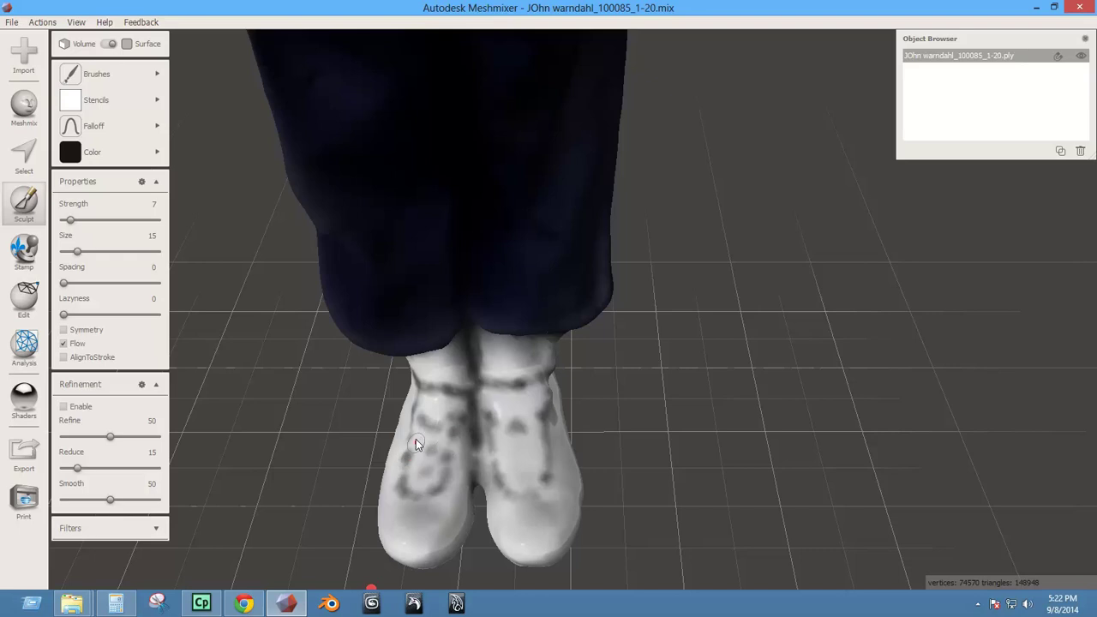
{"action": "left_click_drag", "start_coordinate": [446, 480], "coordinate": [421, 453]}
{"action": "left_click_drag", "start_coordinate": [489, 435], "coordinate": [538, 459]}
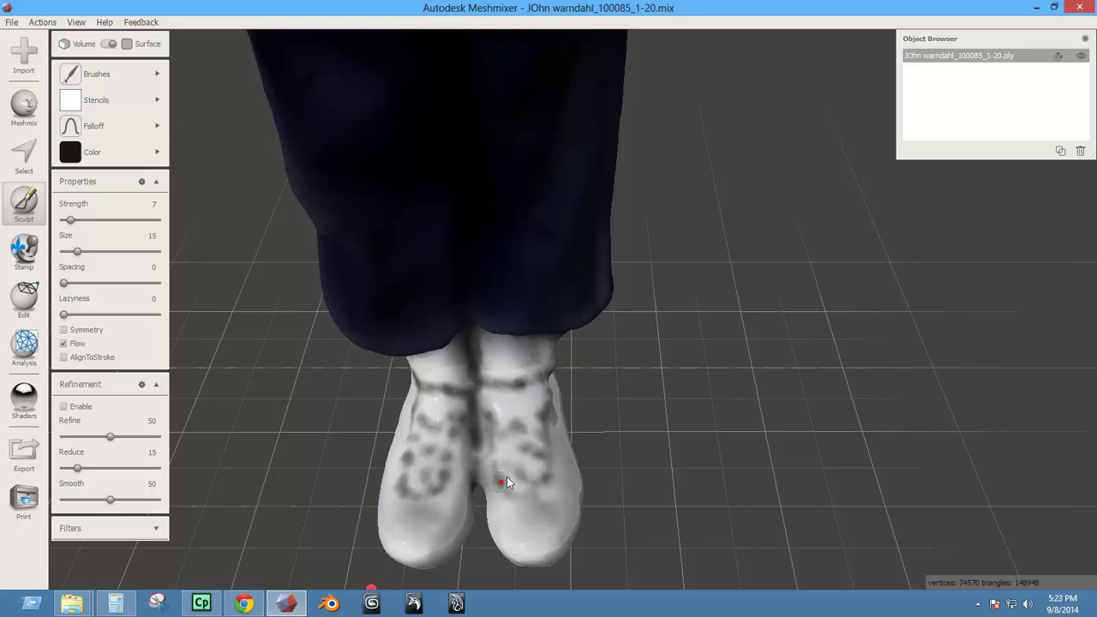
Blend the dark collar lines around both ankles with the SmoothColor brush at strength 53 and size 28.
{"action": "right_click_drag", "start_coordinate": [519, 435], "coordinate": [530, 395]}
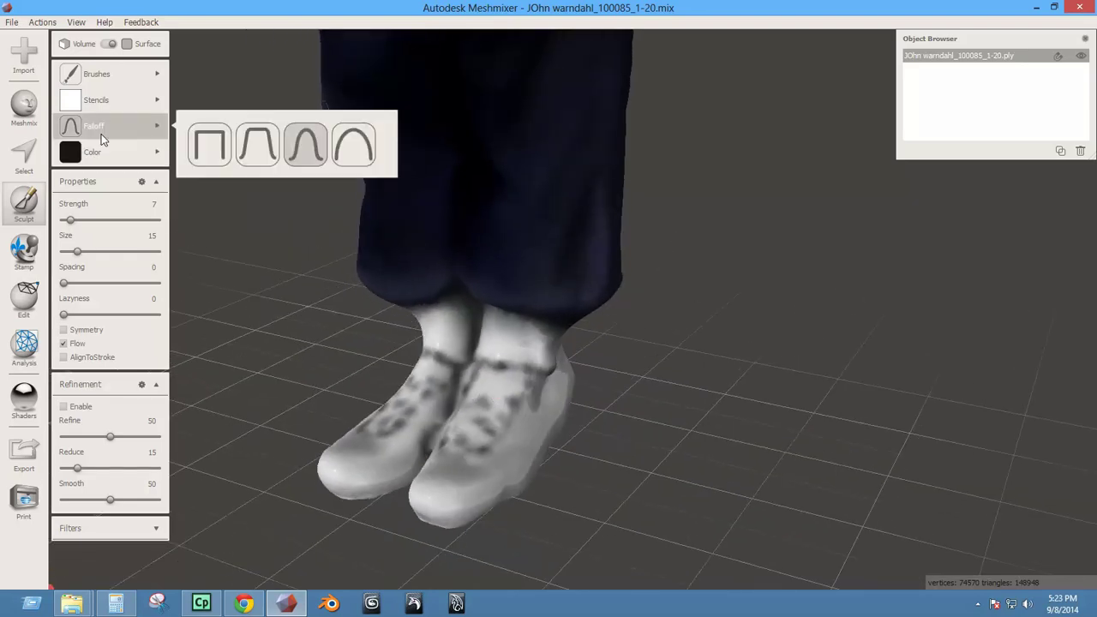
{"action": "mouse_move", "coordinate": [98, 75]}
{"action": "left_click", "coordinate": [309, 165]}
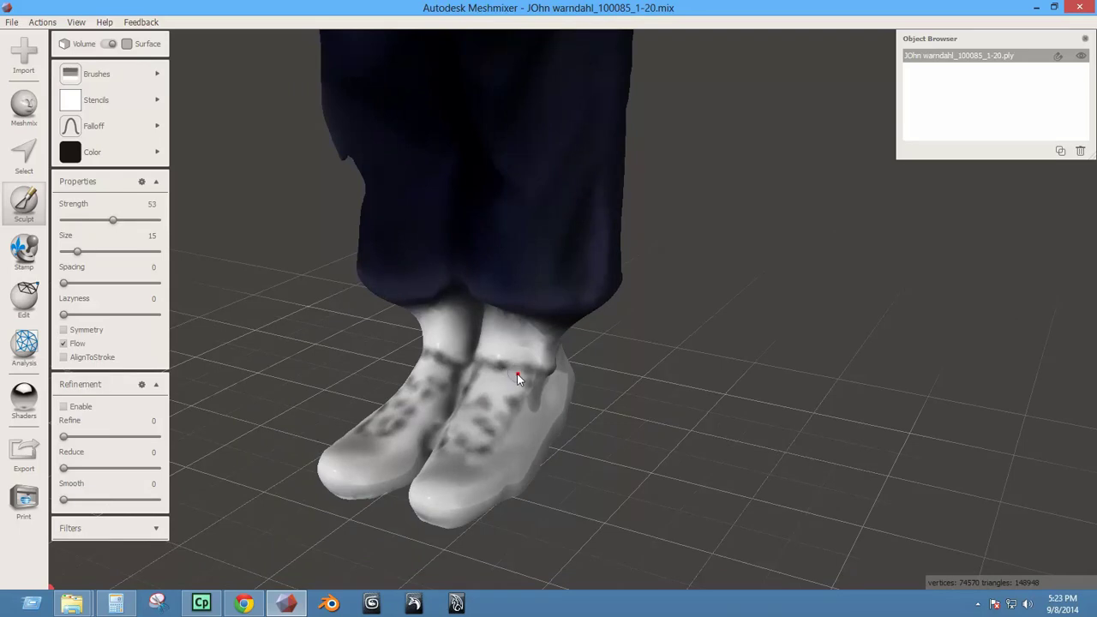
{"action": "key", "text": "bracketright"}
{"action": "key", "text": "bracketright"}
{"action": "key", "text": "bracketright"}
{"action": "key", "text": "bracketright"}
{"action": "key", "text": "bracketright"}
{"action": "key", "text": "bracketright"}
{"action": "key", "text": "bracketright"}
{"action": "key", "text": "bracketright"}
{"action": "key", "text": "bracketright"}
{"action": "key", "text": "bracketright"}
{"action": "key", "text": "bracketright"}
{"action": "key", "text": "bracketright"}
{"action": "key", "text": "bracketright"}
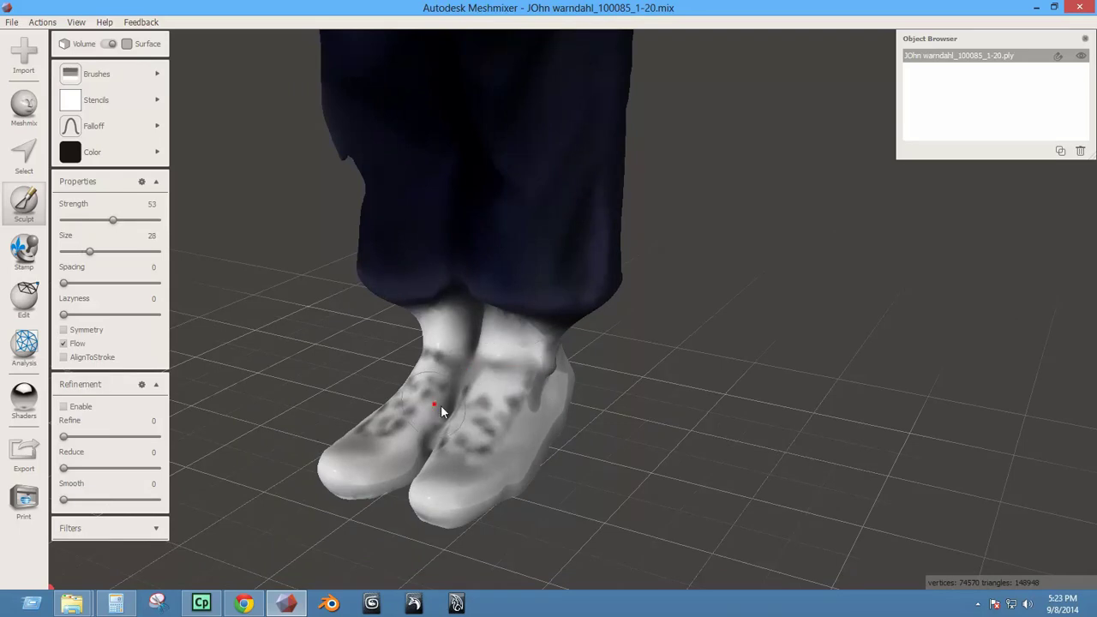
{"action": "right_click_drag", "start_coordinate": [441, 408], "coordinate": [539, 409]}
{"action": "mouse_move", "coordinate": [417, 411]}
{"action": "right_mouse_down"}
{"action": "mouse_move", "coordinate": [486, 463]}
{"action": "mouse_move", "coordinate": [624, 392]}
{"action": "right_mouse_up"}
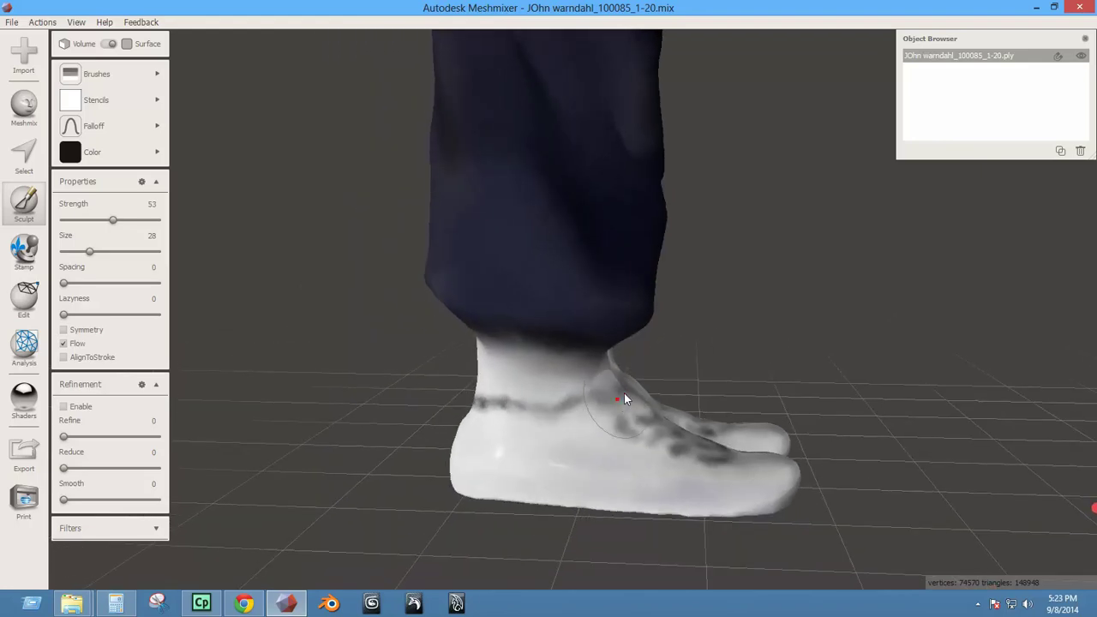
{"action": "right_click_drag", "start_coordinate": [576, 442], "coordinate": [614, 369]}
{"action": "right_click_drag", "start_coordinate": [532, 403], "coordinate": [556, 377]}
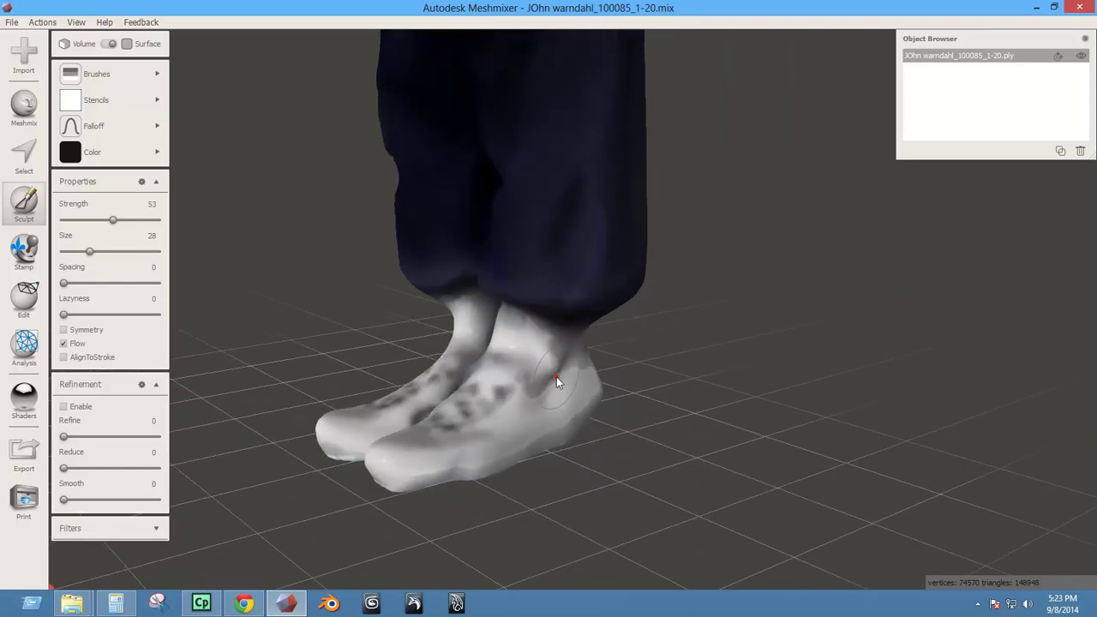
Soften the painted lace and tongue marks on top of both shoes with the SmoothColor brush.
{"action": "right_click_drag", "start_coordinate": [443, 456], "coordinate": [466, 479]}
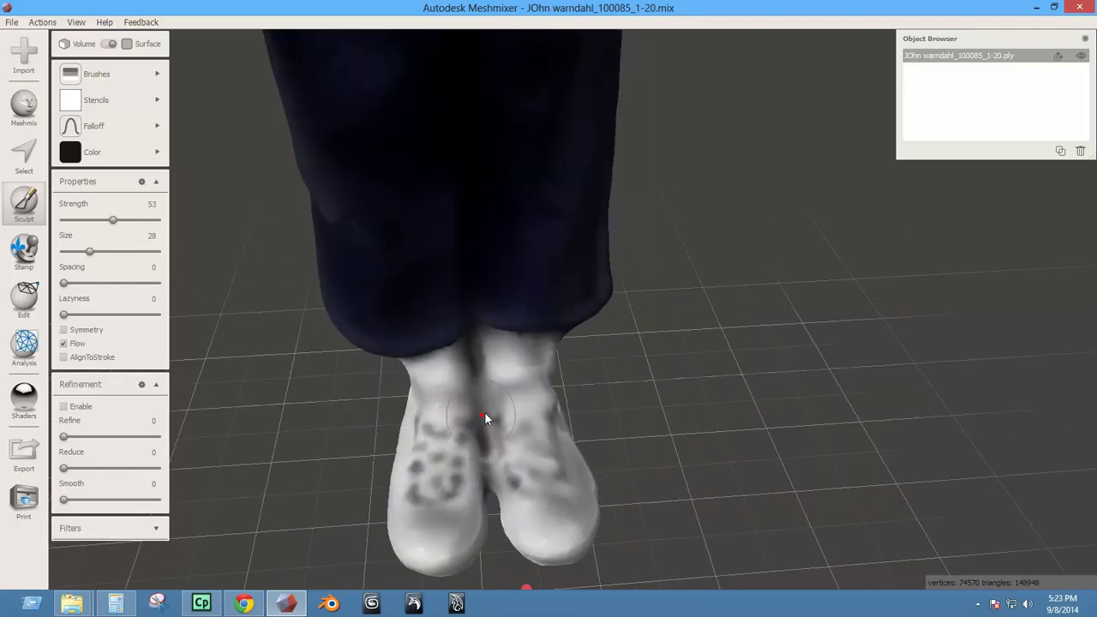
{"action": "mouse_move", "coordinate": [492, 515]}
{"action": "left_mouse_down"}
{"action": "mouse_move", "coordinate": [454, 421]}
{"action": "mouse_move", "coordinate": [421, 448]}
{"action": "mouse_move", "coordinate": [417, 478]}
{"action": "mouse_move", "coordinate": [455, 483]}
{"action": "left_mouse_up"}
{"action": "right_click_drag", "start_coordinate": [464, 565], "coordinate": [552, 429]}
Review the coloring of the whole figure from the front and both sides.
{"action": "scroll", "coordinate": [550, 422], "scroll_direction": "down", "scroll_amount": 5}
{"action": "right_click_drag", "start_coordinate": [532, 211], "coordinate": [656, 447]}
{"action": "right_click_drag", "start_coordinate": [563, 457], "coordinate": [399, 391]}
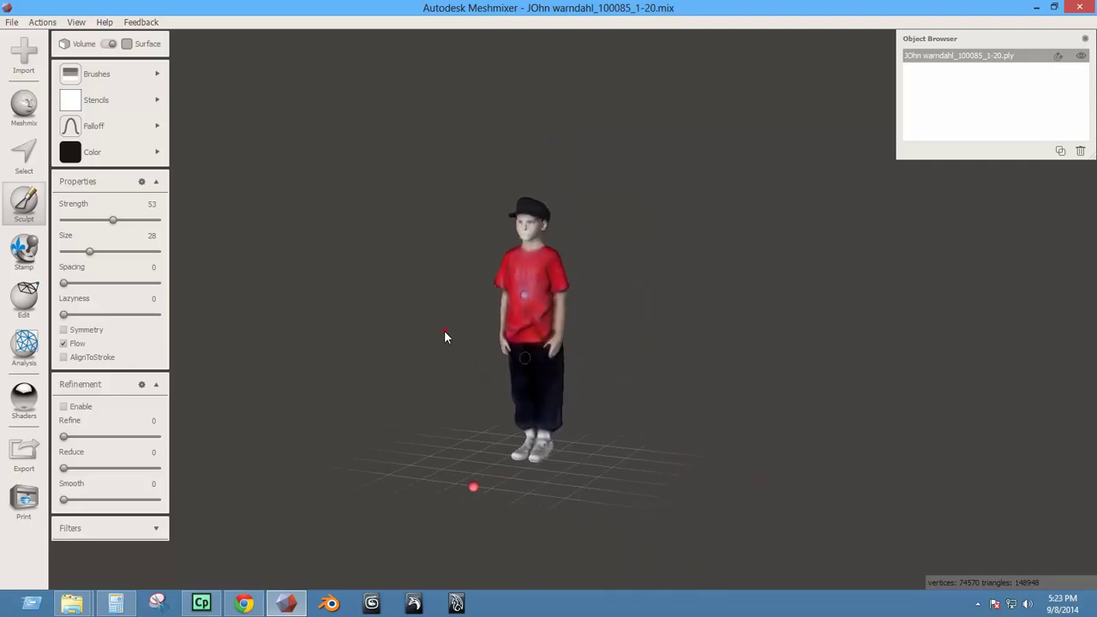
{"action": "scroll", "coordinate": [448, 336], "scroll_direction": "up", "scroll_amount": 3}
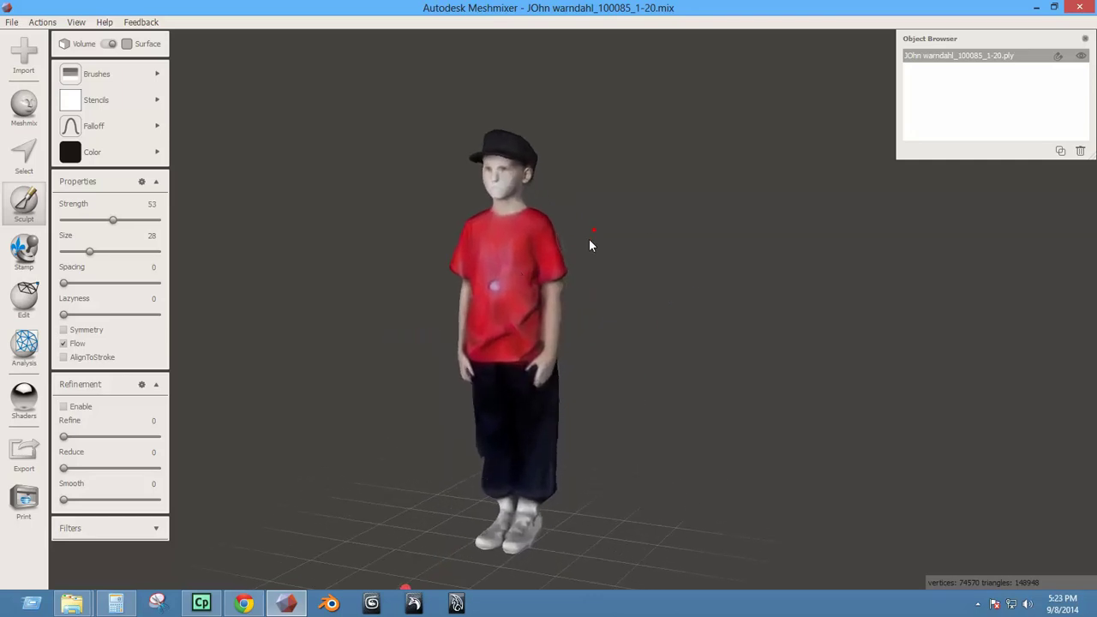
{"action": "right_click_drag", "start_coordinate": [571, 300], "coordinate": [587, 279]}
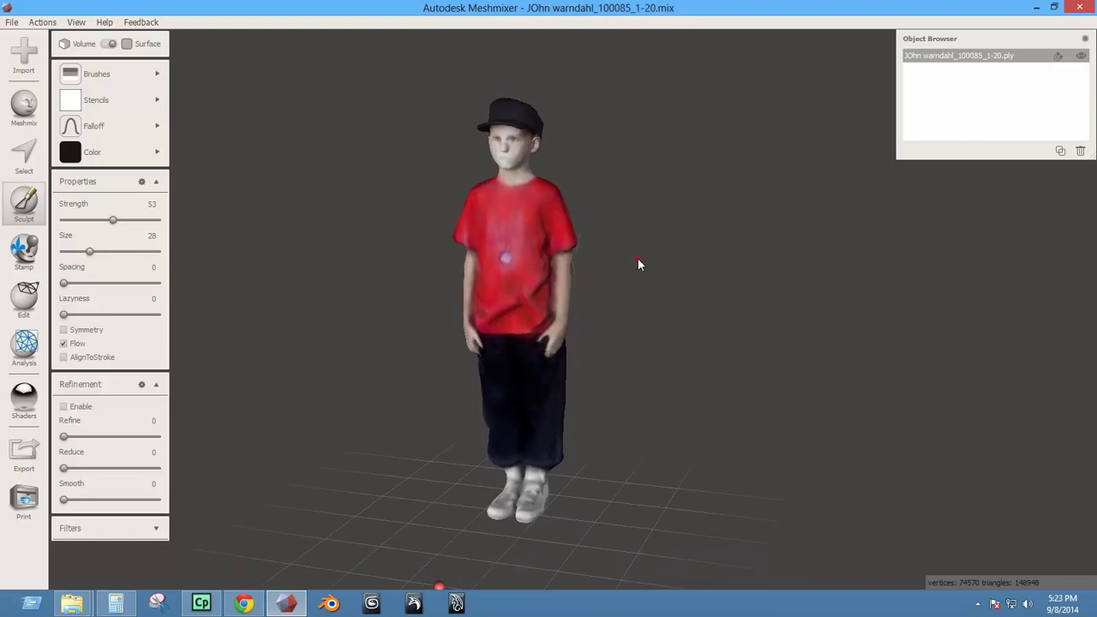
{"action": "mouse_move", "coordinate": [571, 384]}
{"action": "right_mouse_down"}
{"action": "mouse_move", "coordinate": [540, 374]}
{"action": "mouse_move", "coordinate": [553, 375]}
{"action": "right_mouse_up"}
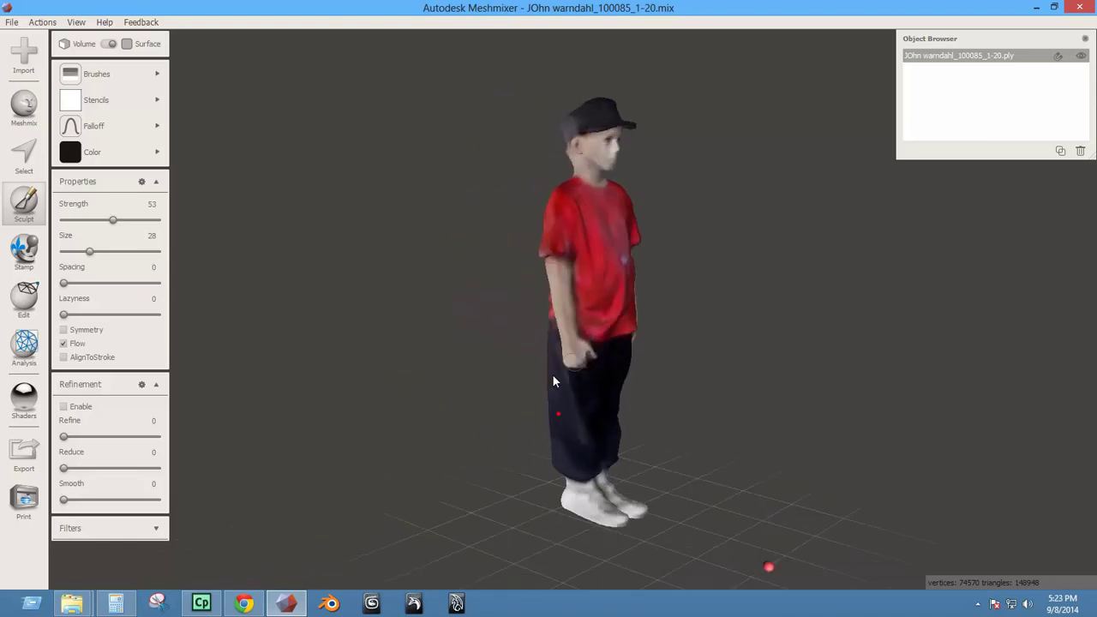
{"action": "right_click_drag", "start_coordinate": [712, 380], "coordinate": [608, 396]}
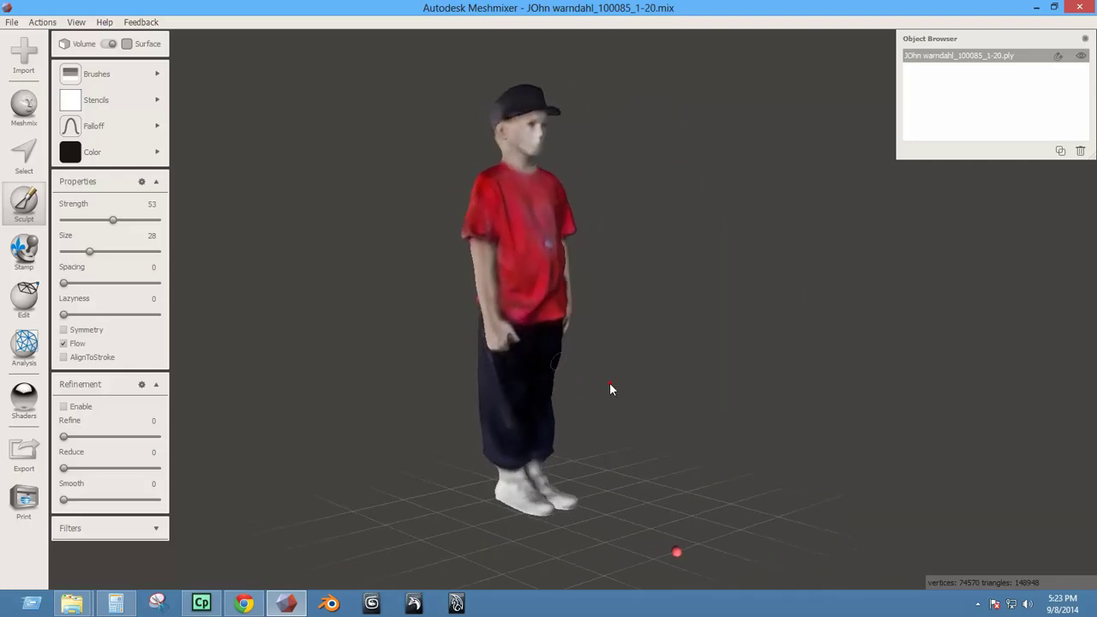